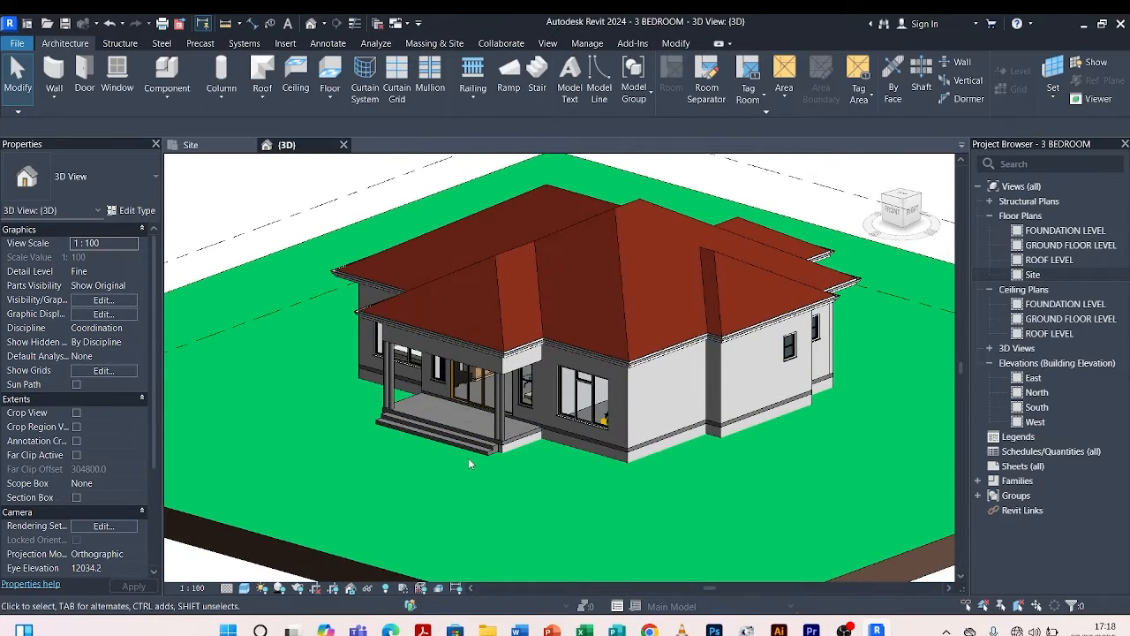
# Open the Site floor plan of the three-bedroom house from the 3D view.
pyautogui.scroll(2, 468, 457)
pyautogui.scroll(-4, 468, 457)
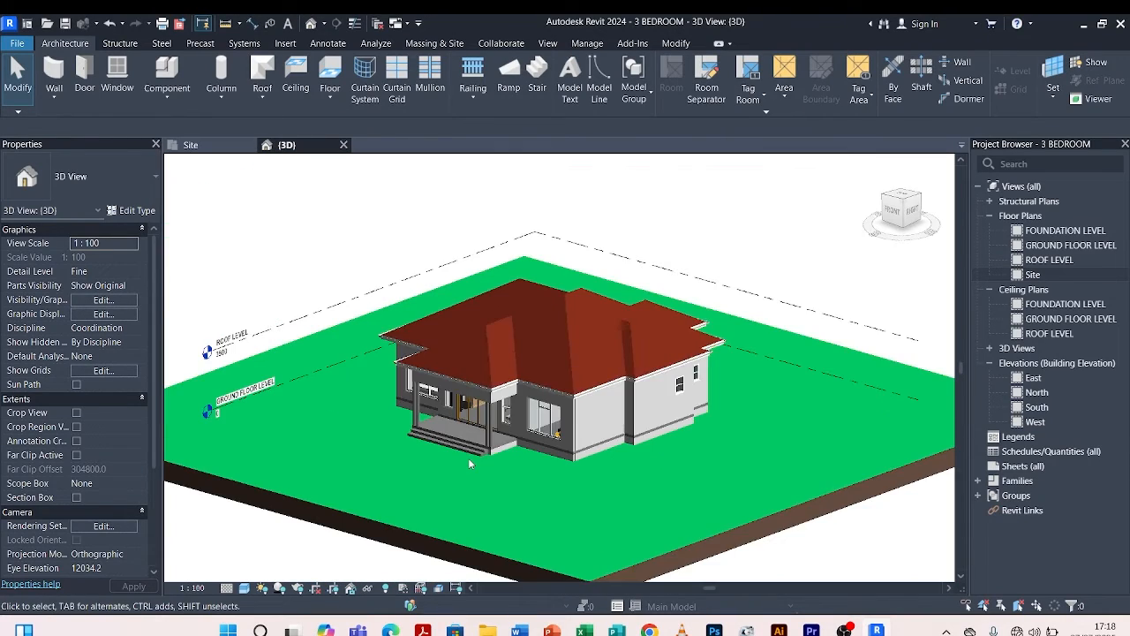
pyautogui.keyDown('shift'); pyautogui.moveTo(316, 449); pyautogui.dragTo(533, 442, button='middle'); pyautogui.keyUp('shift')
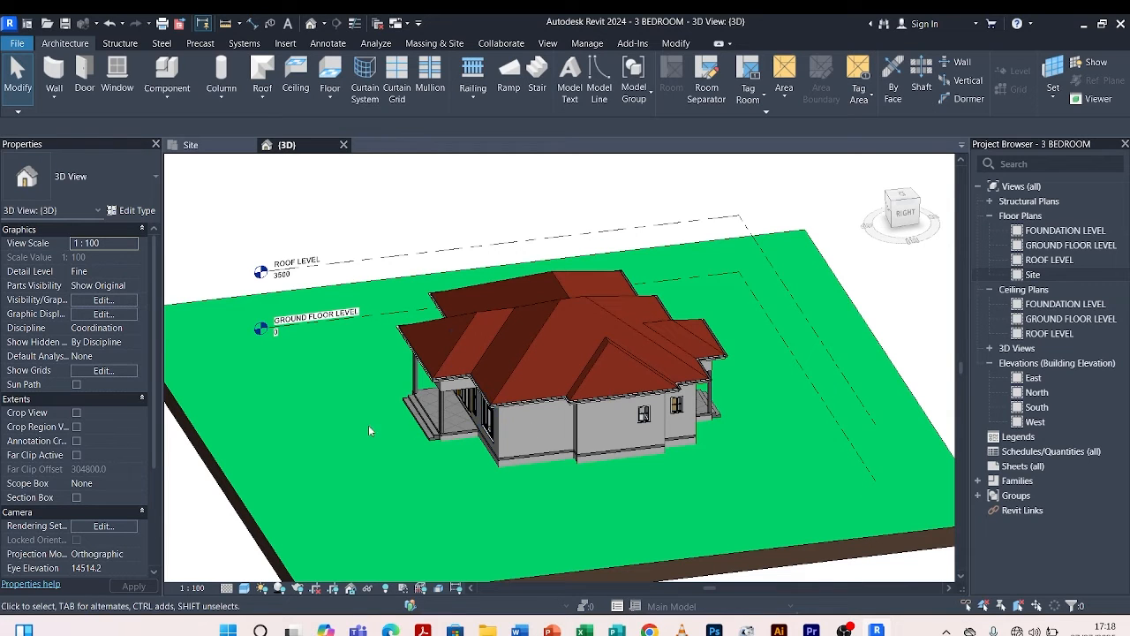
pyautogui.keyDown('shift'); pyautogui.moveTo(307, 425); pyautogui.dragTo(527, 428, button='middle'); pyautogui.keyUp('shift')
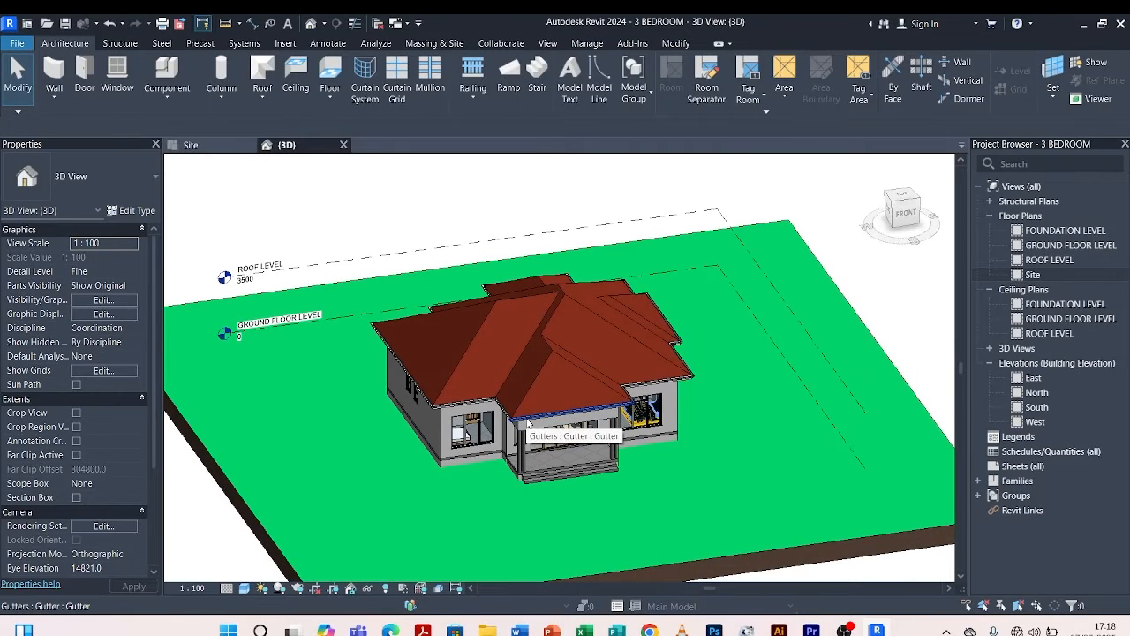
pyautogui.doubleClick(1033, 275)
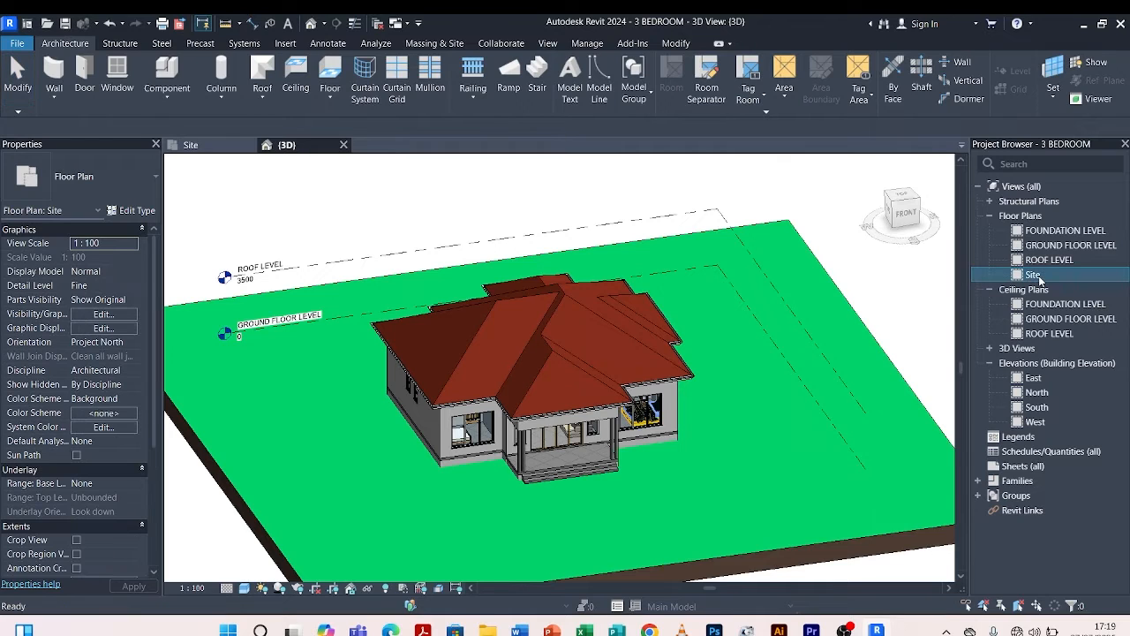
pyautogui.scroll(-1, 781, 390)
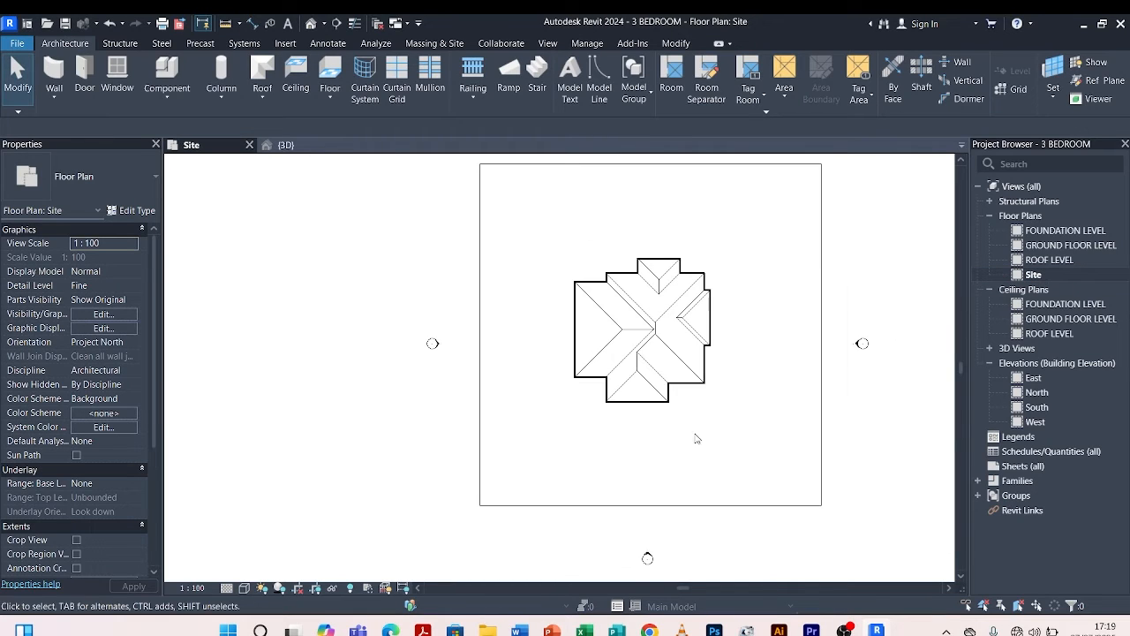
pyautogui.scroll(-1, 588, 455)
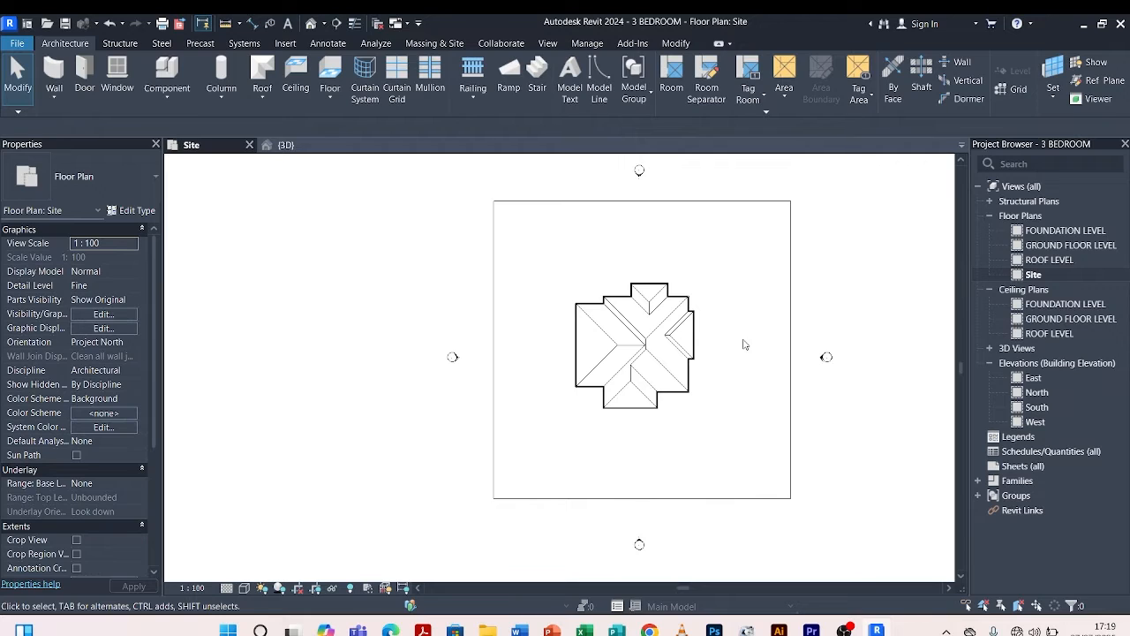
# Hide the kajjansi tile roof element in the Site floor plan.
pyautogui.scroll(3, 662, 406)
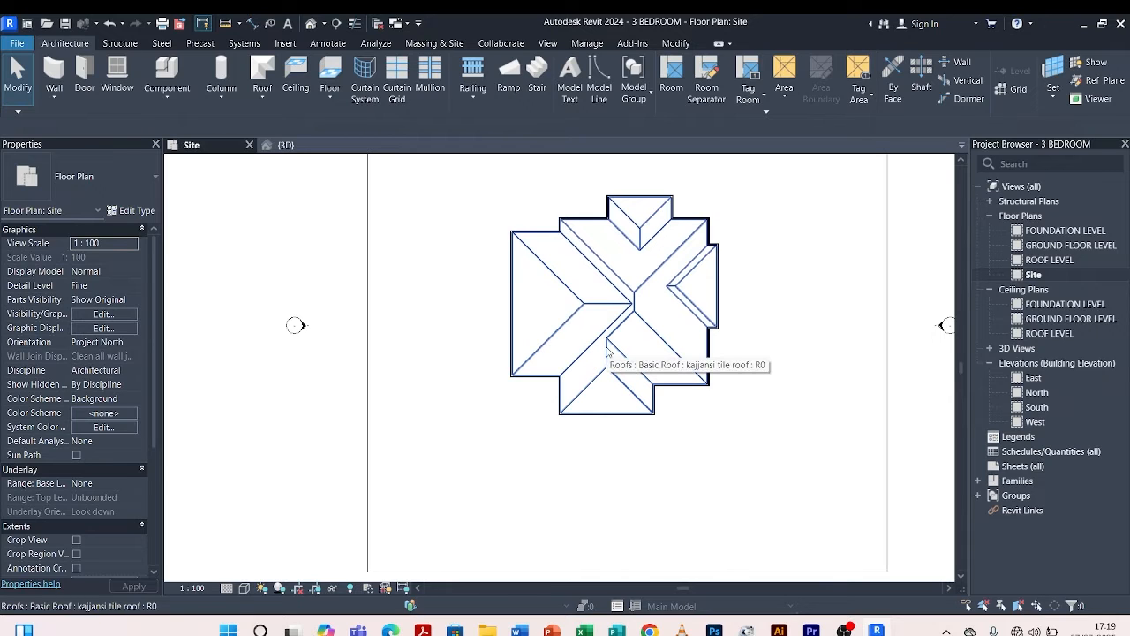
pyautogui.click(606, 347)
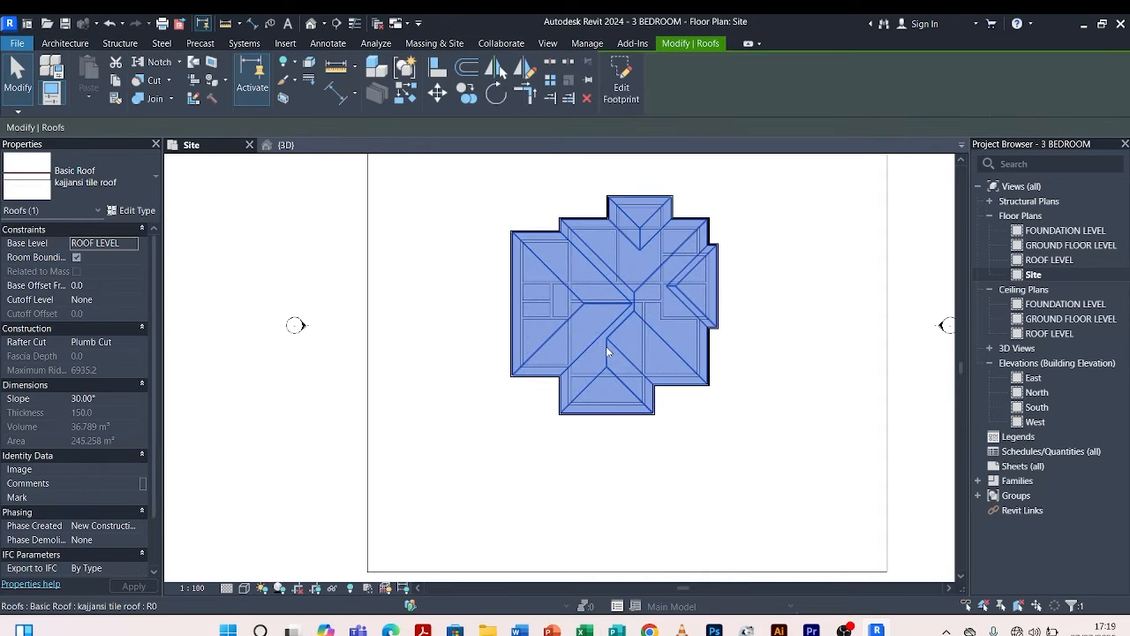
pyautogui.rightClick(607, 349)
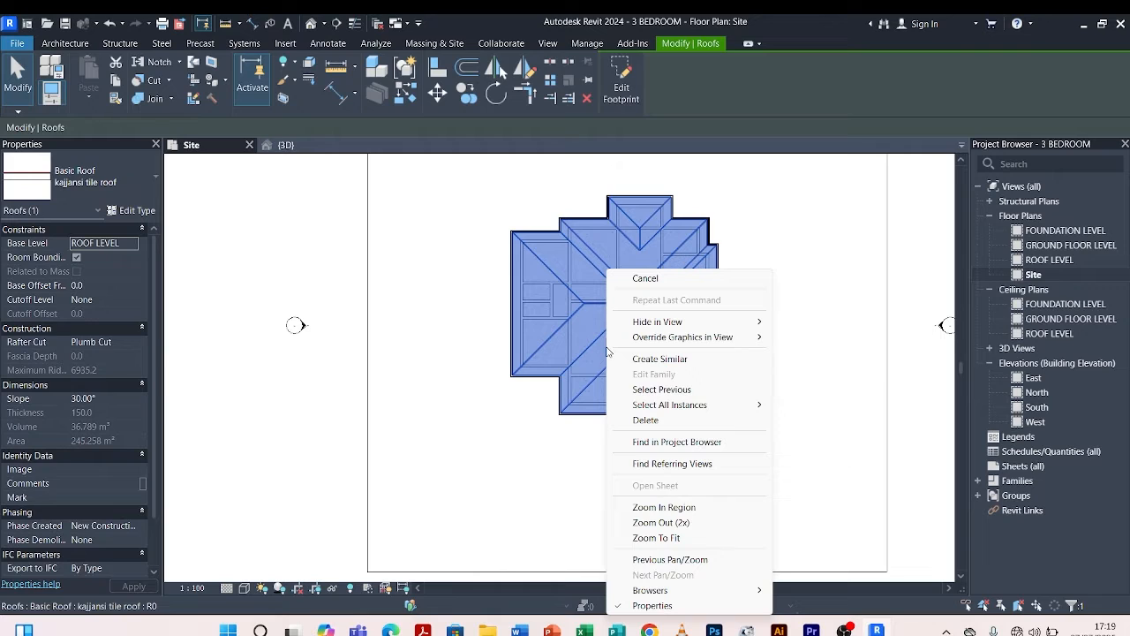
pyautogui.moveTo(645, 329)
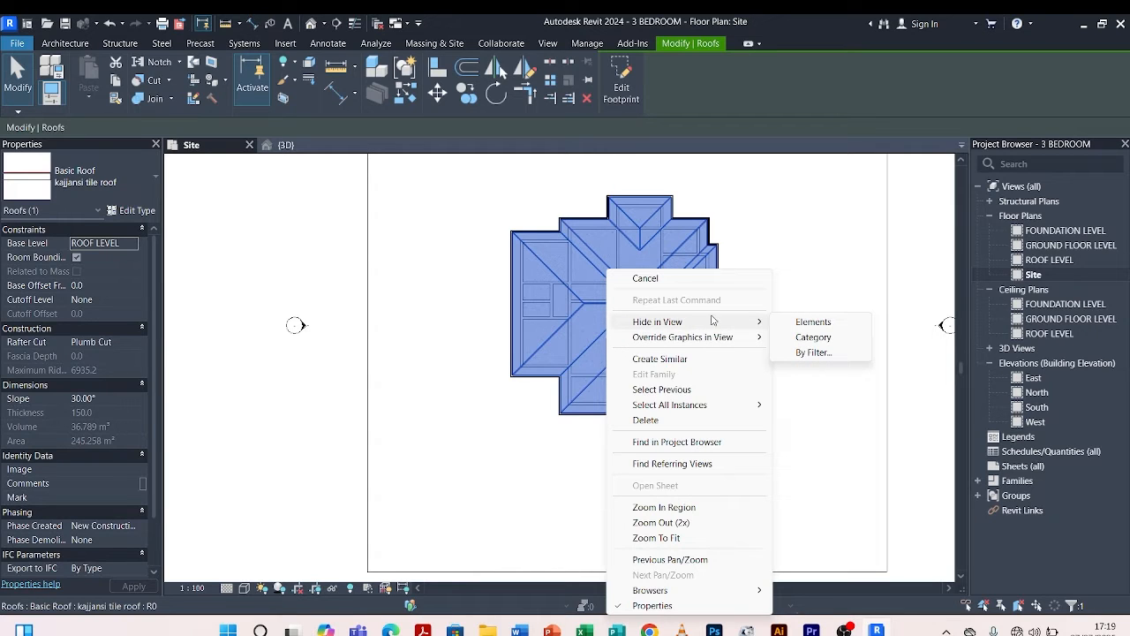
pyautogui.click(812, 328)
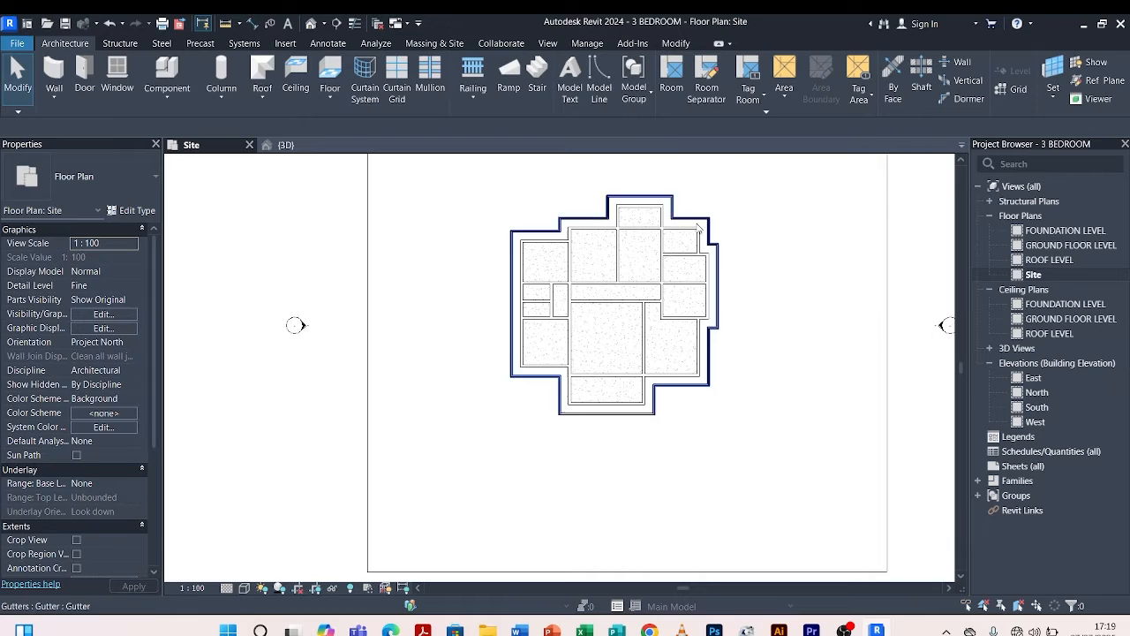
# Hide the long gutter running around the roof perimeter as an element in the Site plan.
pyautogui.scroll(3, 517, 312)
pyautogui.click(503, 271)
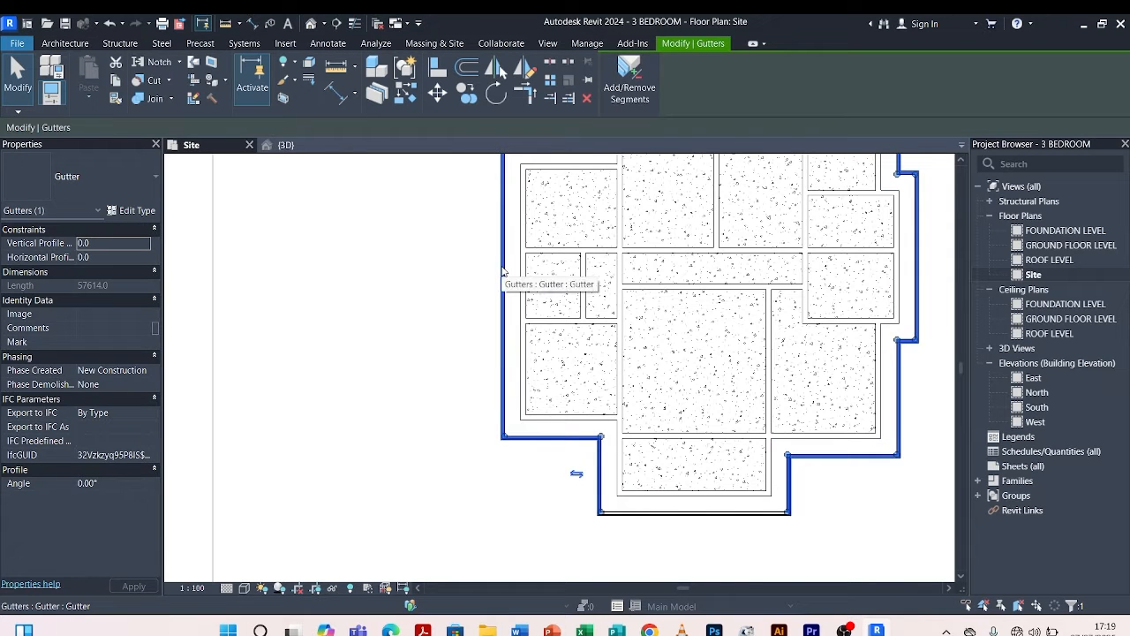
pyautogui.rightClick(503, 271)
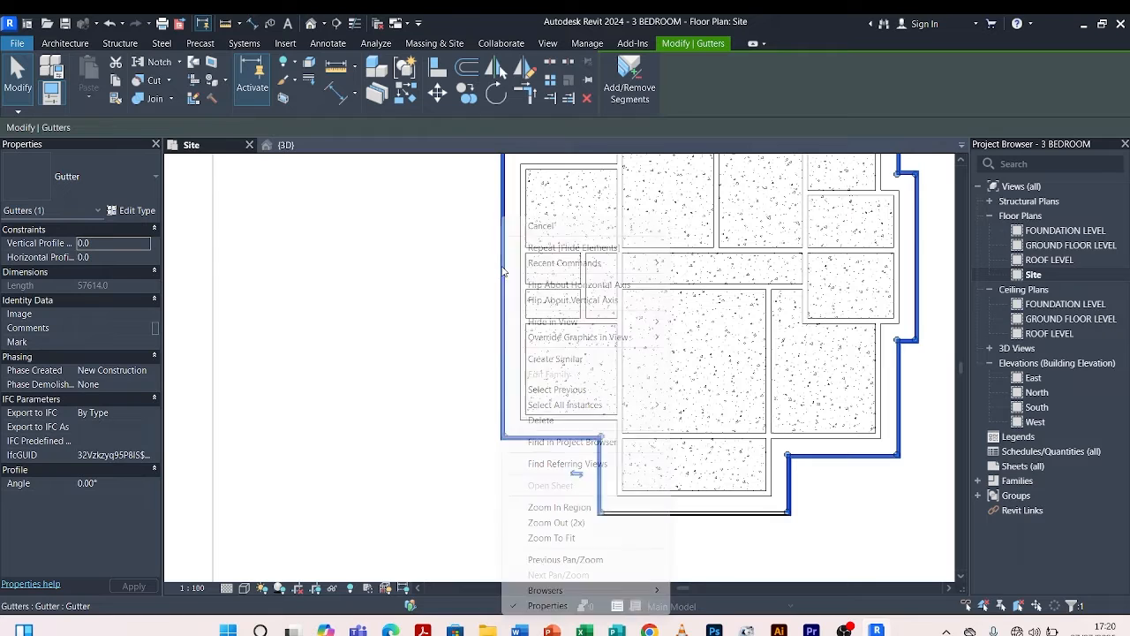
pyautogui.moveTo(562, 323)
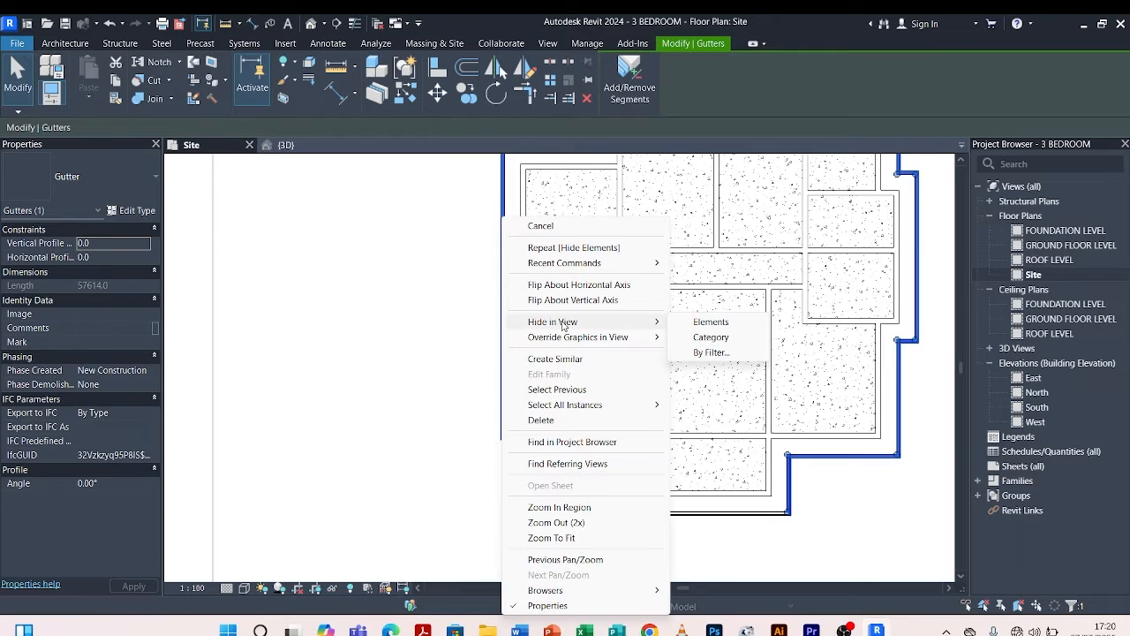
pyautogui.click(704, 322)
# Hide the long Fascia 2 element that follows the roof perimeter in the Site plan.
pyautogui.click(600, 474)
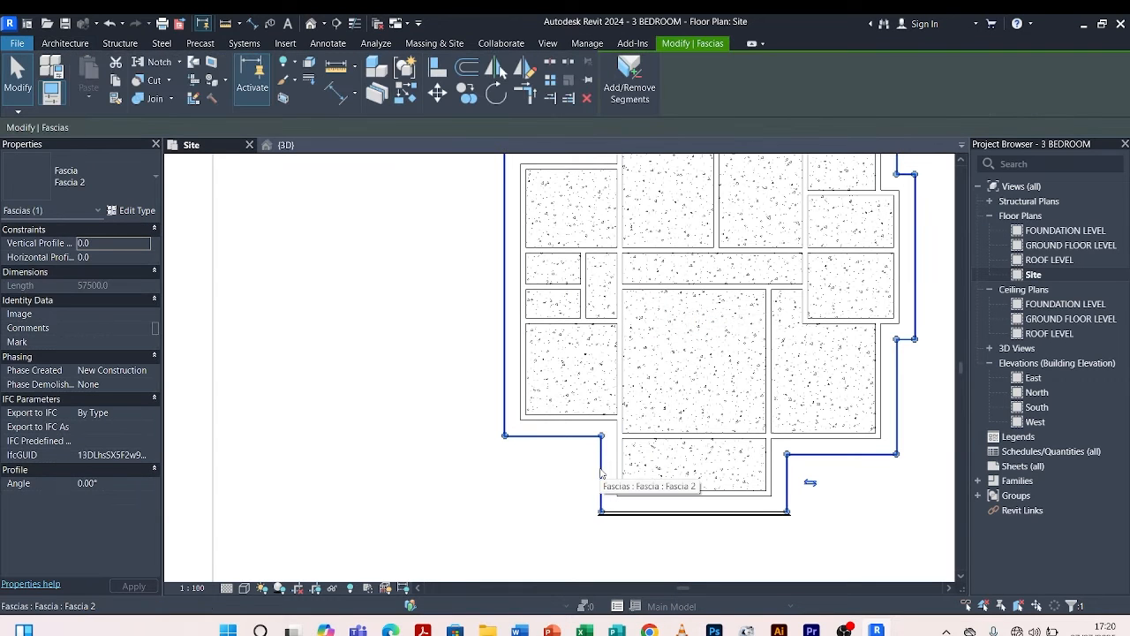
pyautogui.rightClick(601, 474)
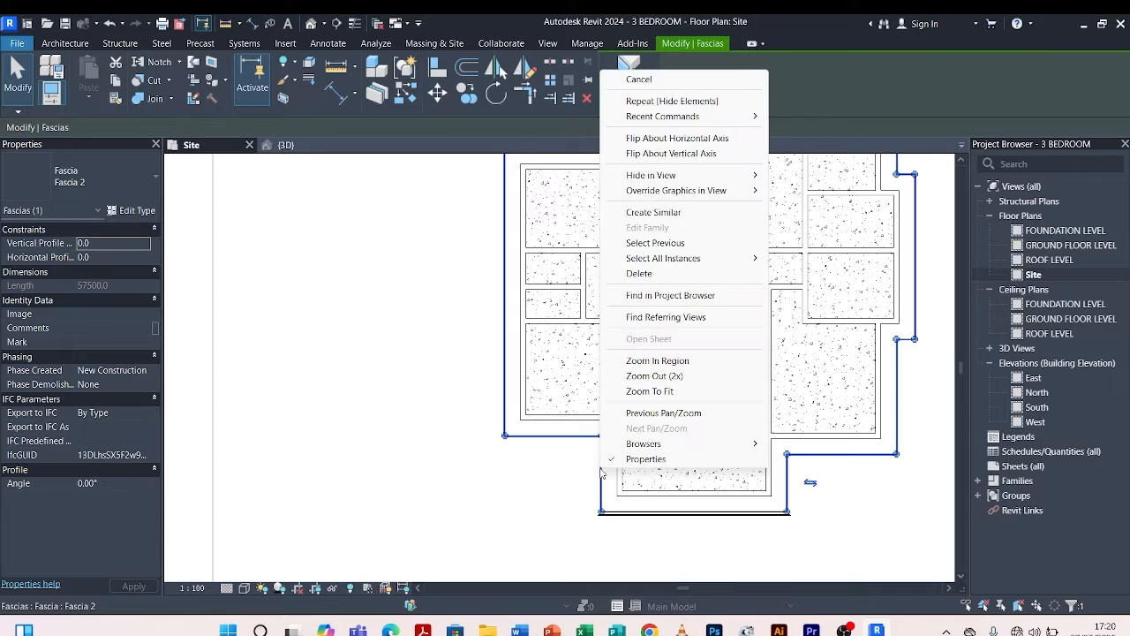
pyautogui.moveTo(698, 175)
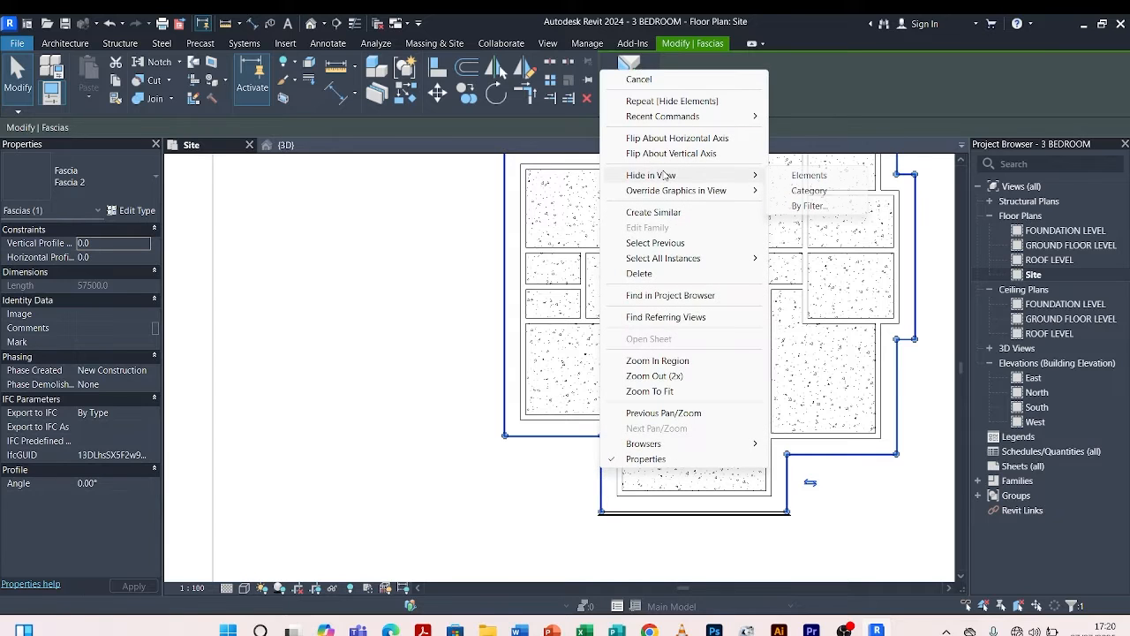
pyautogui.click(821, 175)
# Hide the short straight gutter along the front porch edge as an element in the Site plan.
pyautogui.click(730, 521)
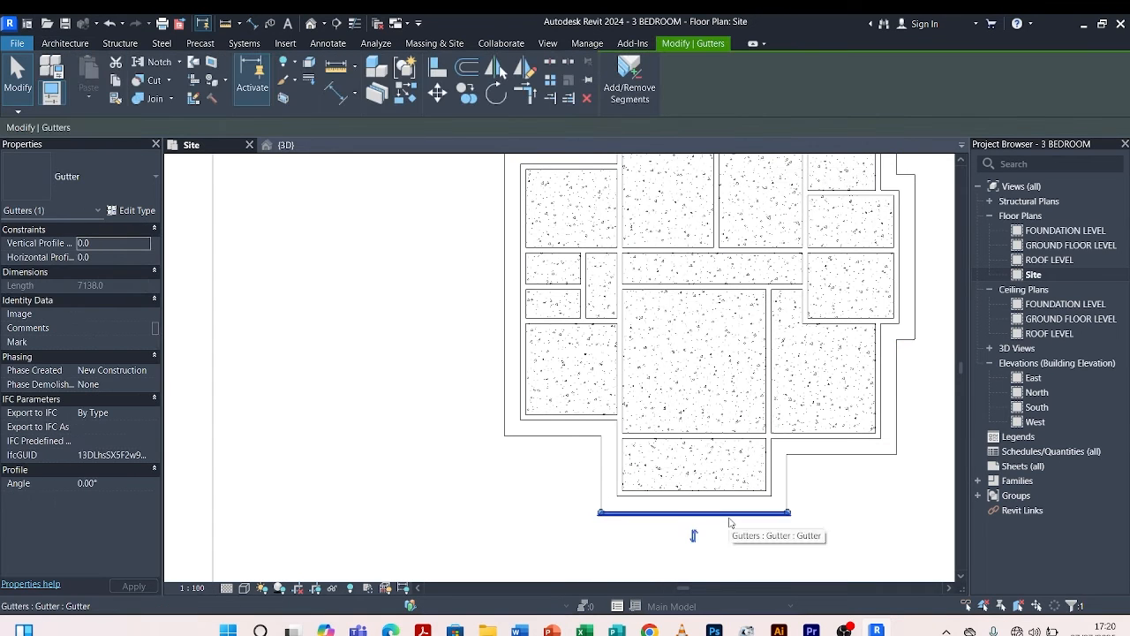
pyautogui.rightClick(730, 523)
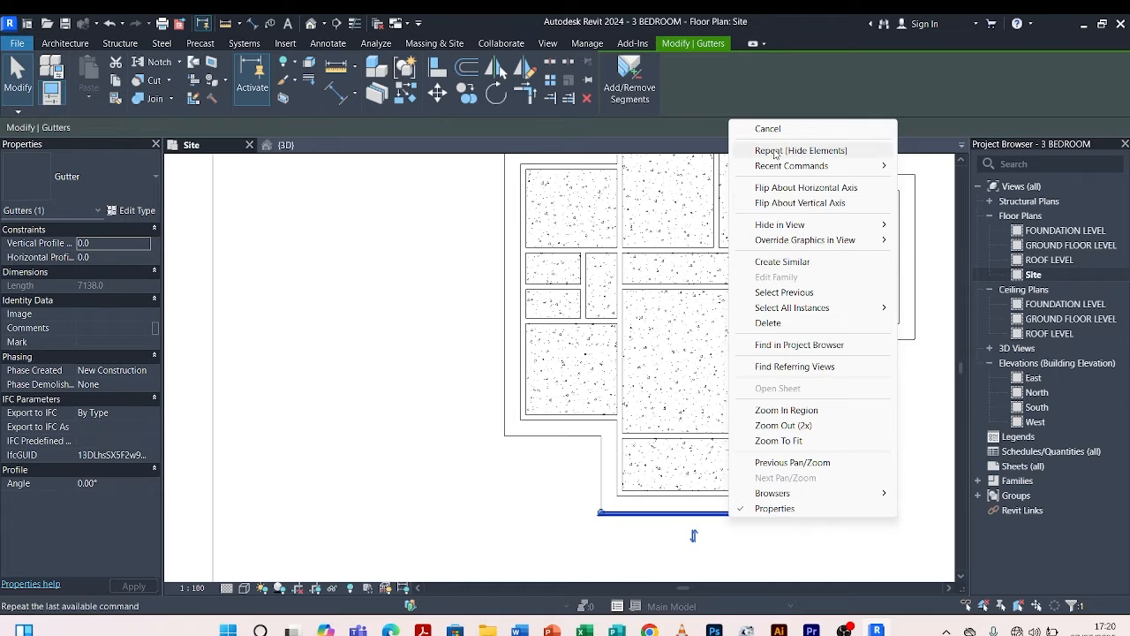
pyautogui.moveTo(781, 225)
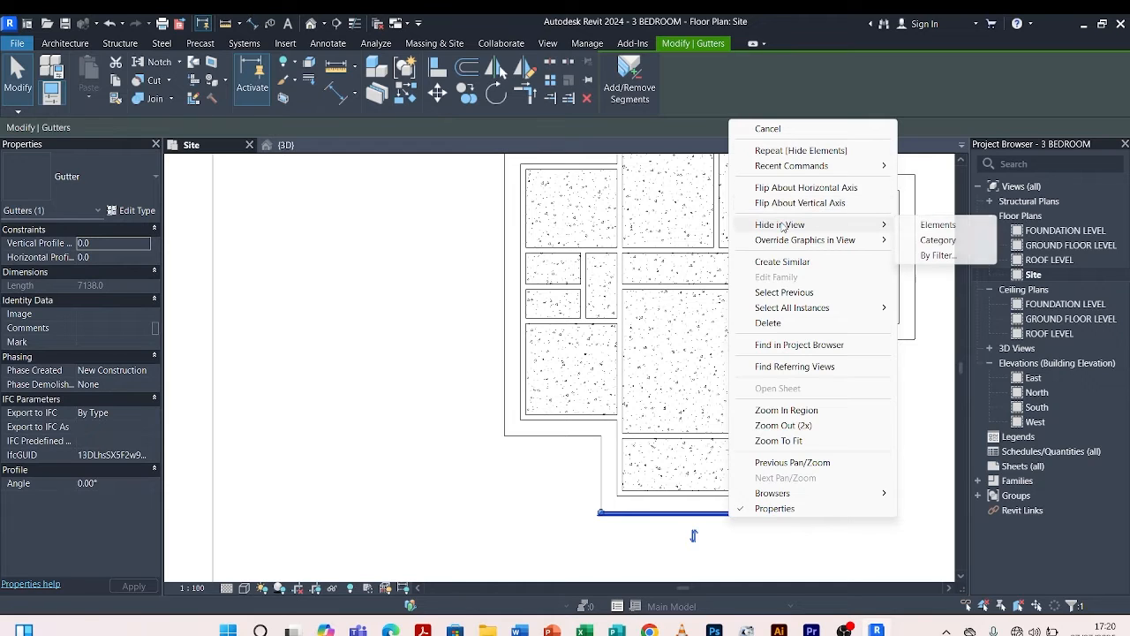
pyautogui.click(936, 224)
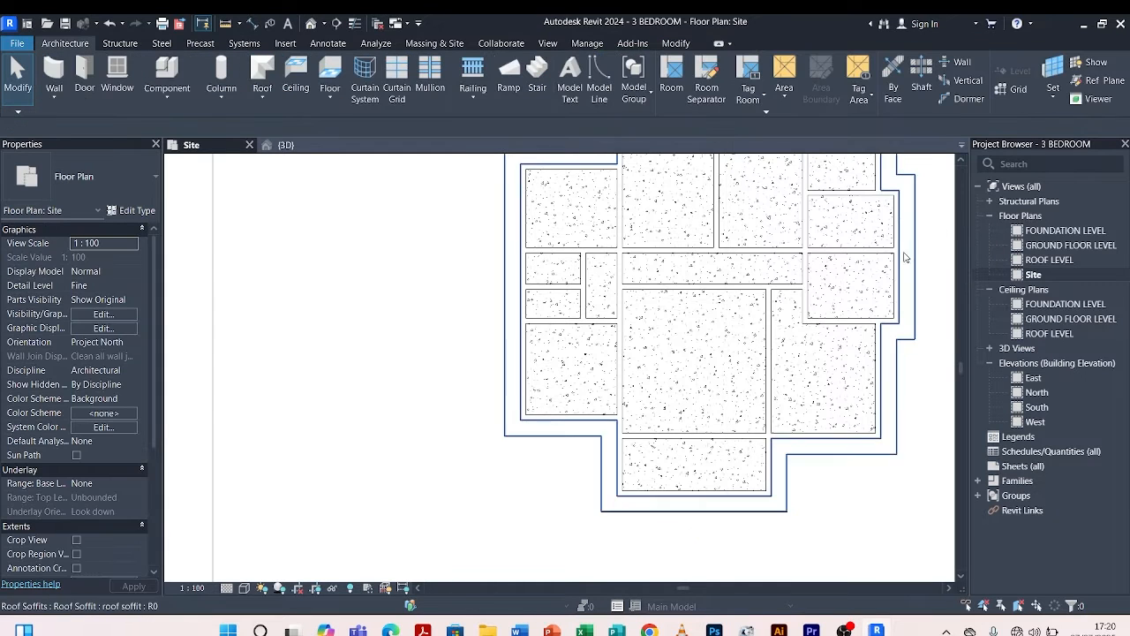
# Hide the roof soffit element surrounding the house walls in the Site plan.
pyautogui.click(784, 500)
pyautogui.scroll(-1, 638, 349)
pyautogui.scroll(-1, 638, 349)
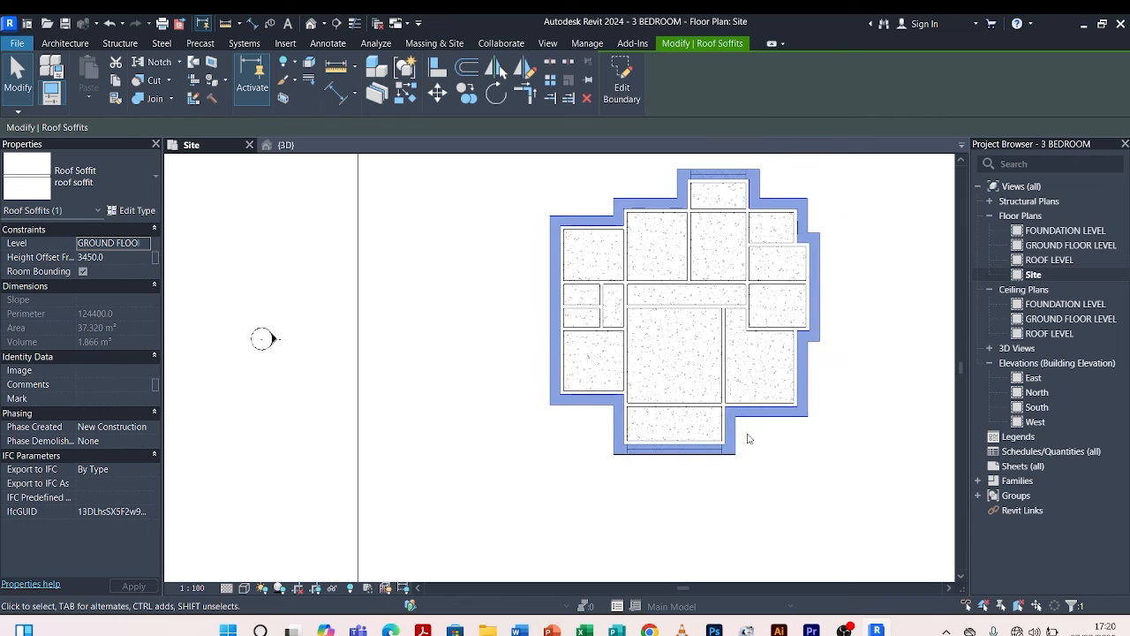
pyautogui.scroll(1, 747, 436)
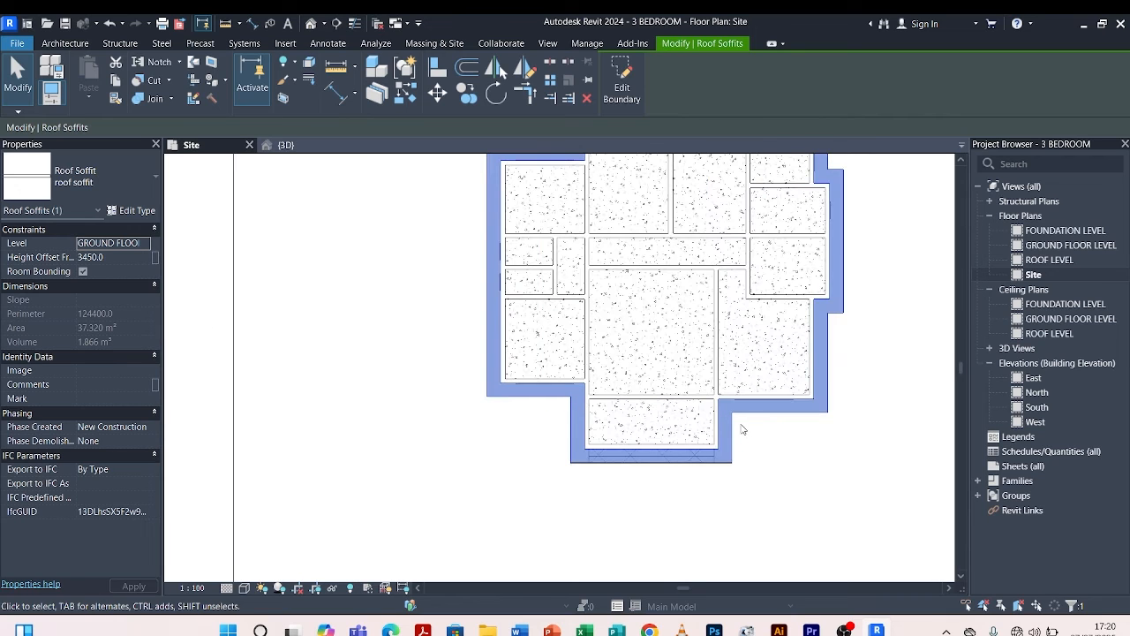
pyautogui.rightClick(740, 417)
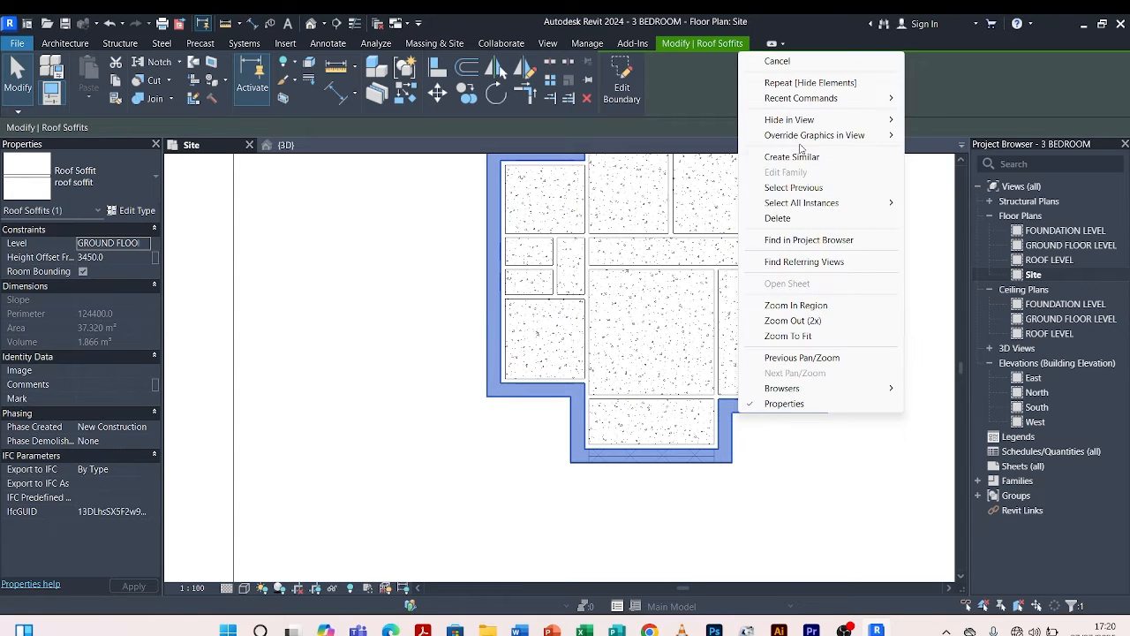
pyautogui.moveTo(779, 128)
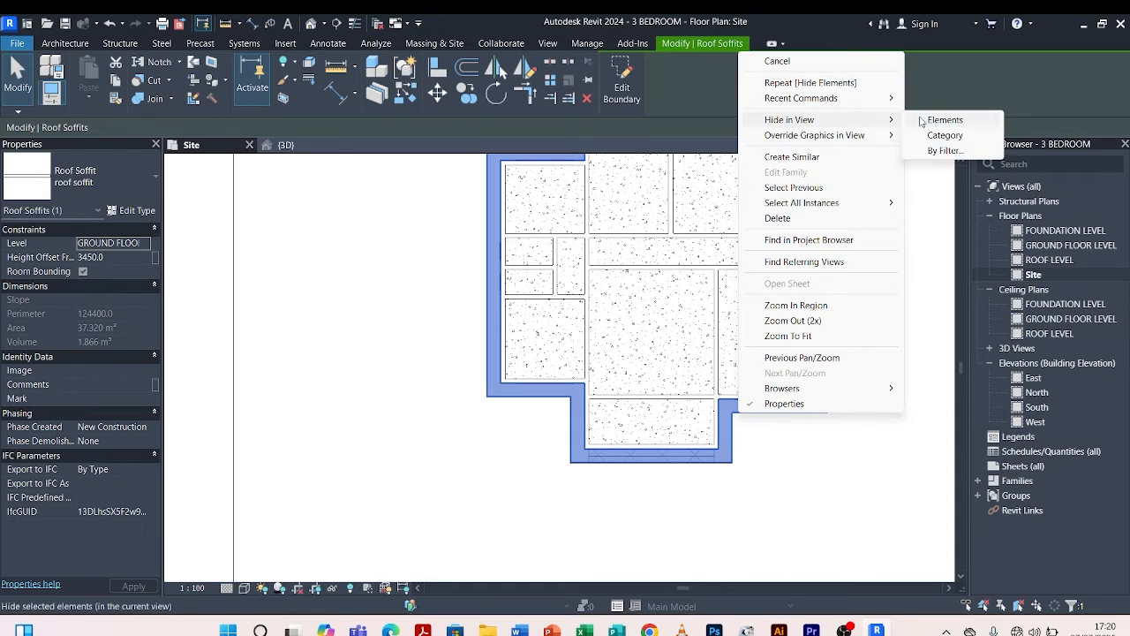
pyautogui.click(923, 134)
# Hide the remaining straight Fascia 2 element across the front porch steps in the Site plan.
pyautogui.scroll(2, 626, 483)
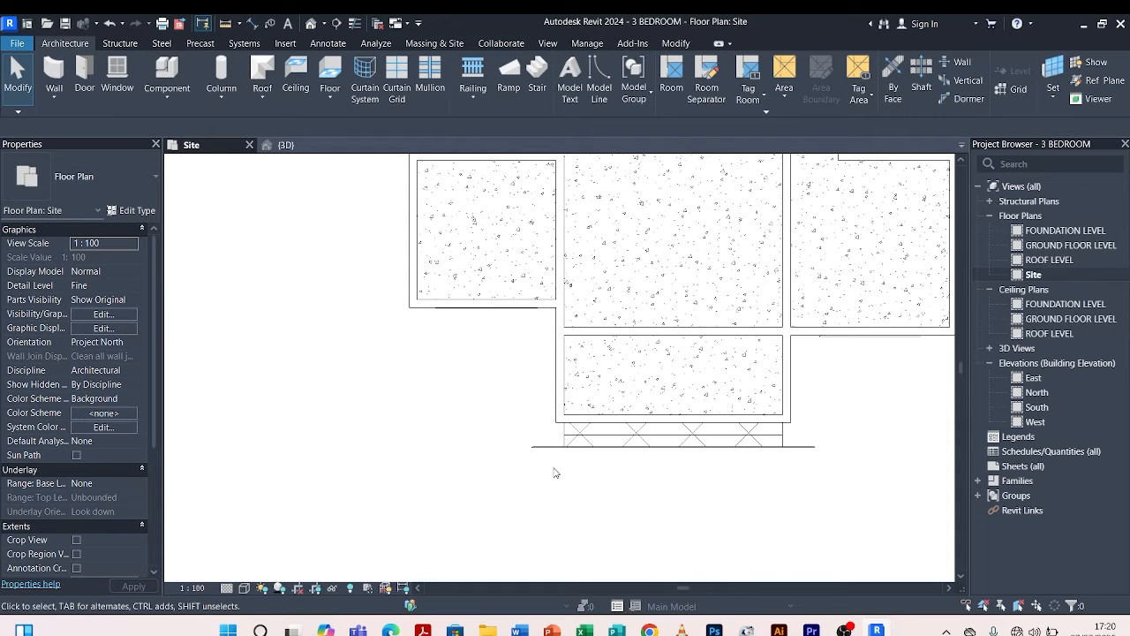
pyautogui.click(553, 448)
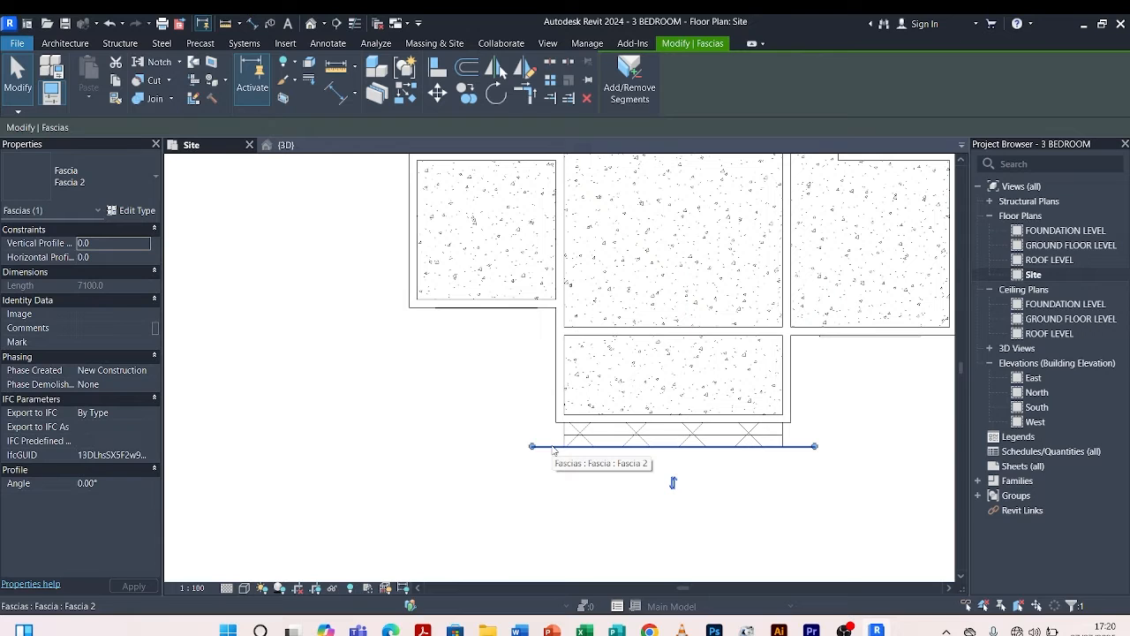
pyautogui.rightClick(554, 449)
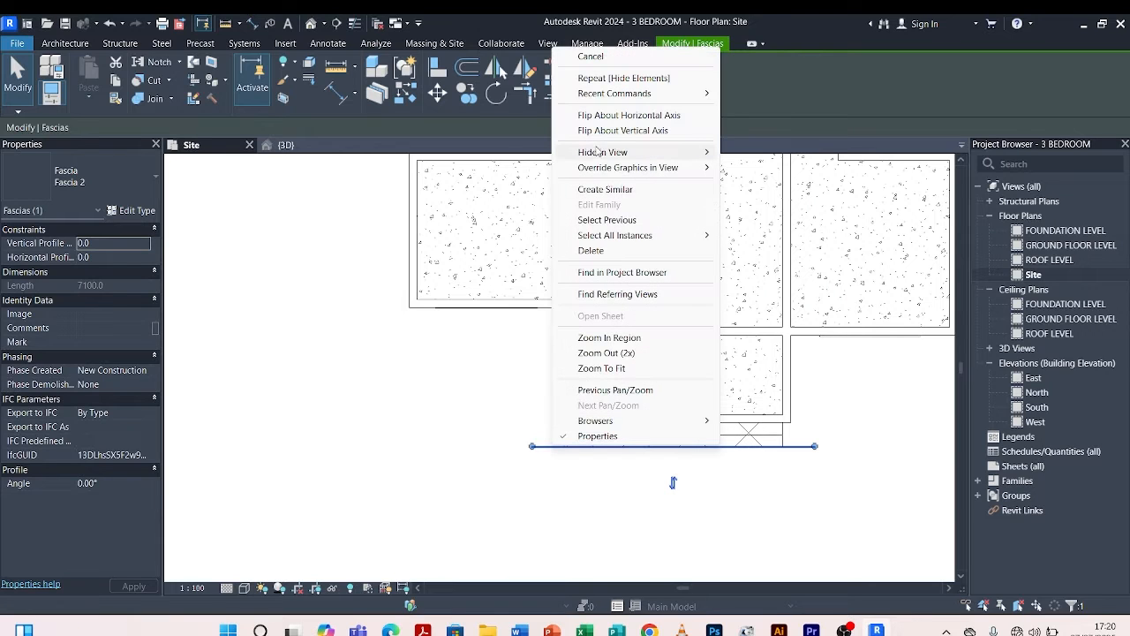
pyautogui.moveTo(597, 152)
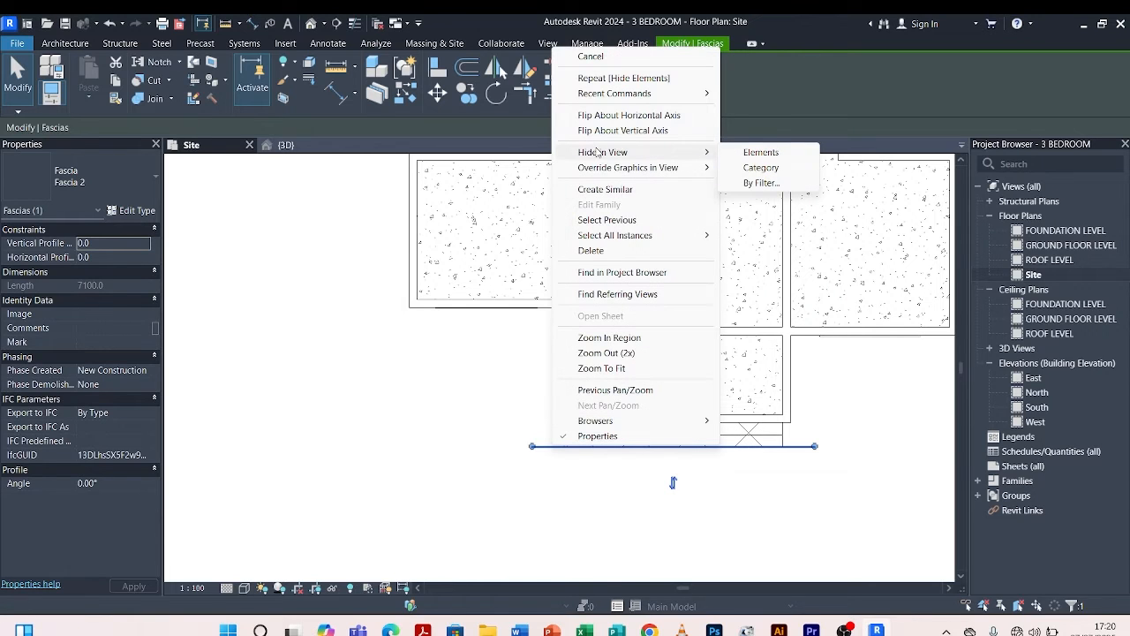
pyautogui.click(761, 152)
# Inspect the wall layout and the front and rear entrance steps in the Site plan for leftover roof elements.
pyautogui.scroll(-7, 664, 477)
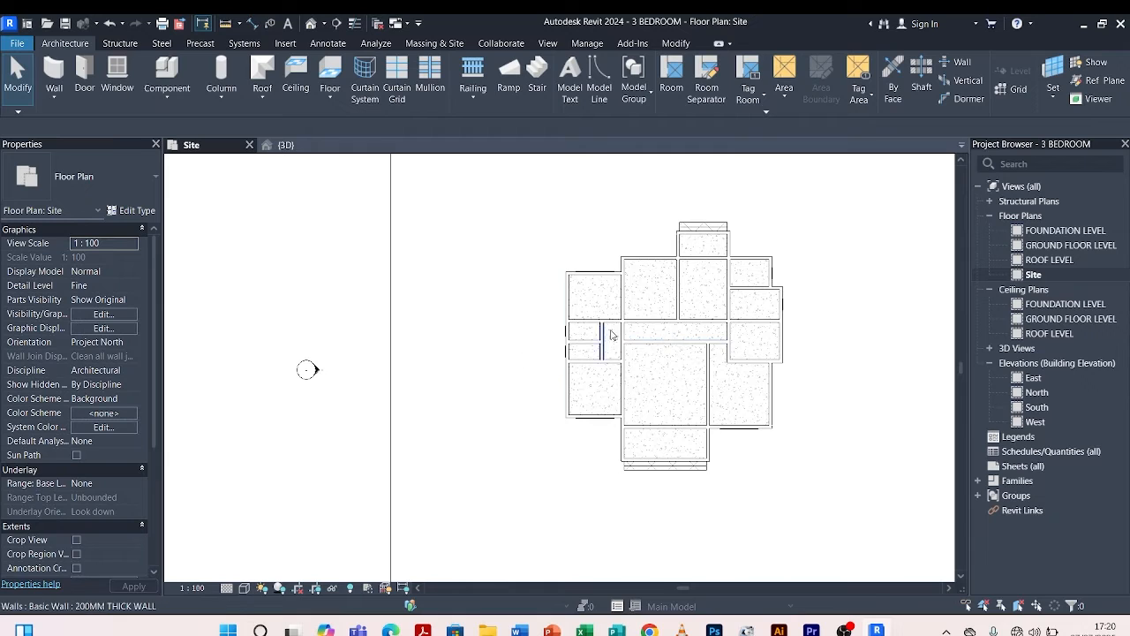
pyautogui.scroll(4, 611, 304)
pyautogui.scroll(-2, 680, 305)
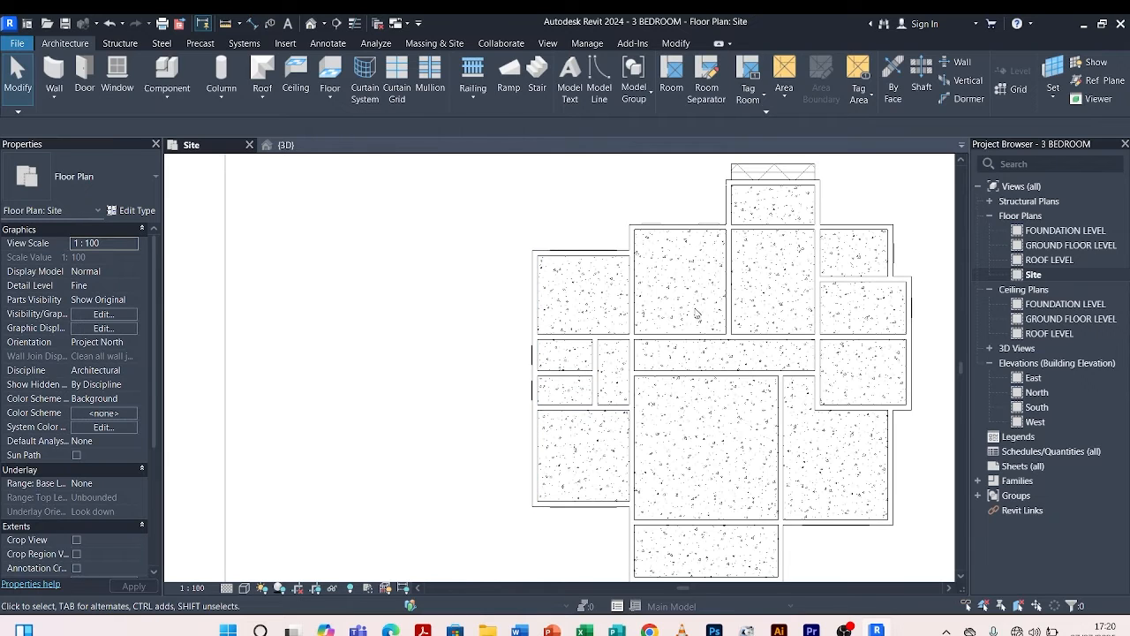
pyautogui.scroll(3, 725, 205)
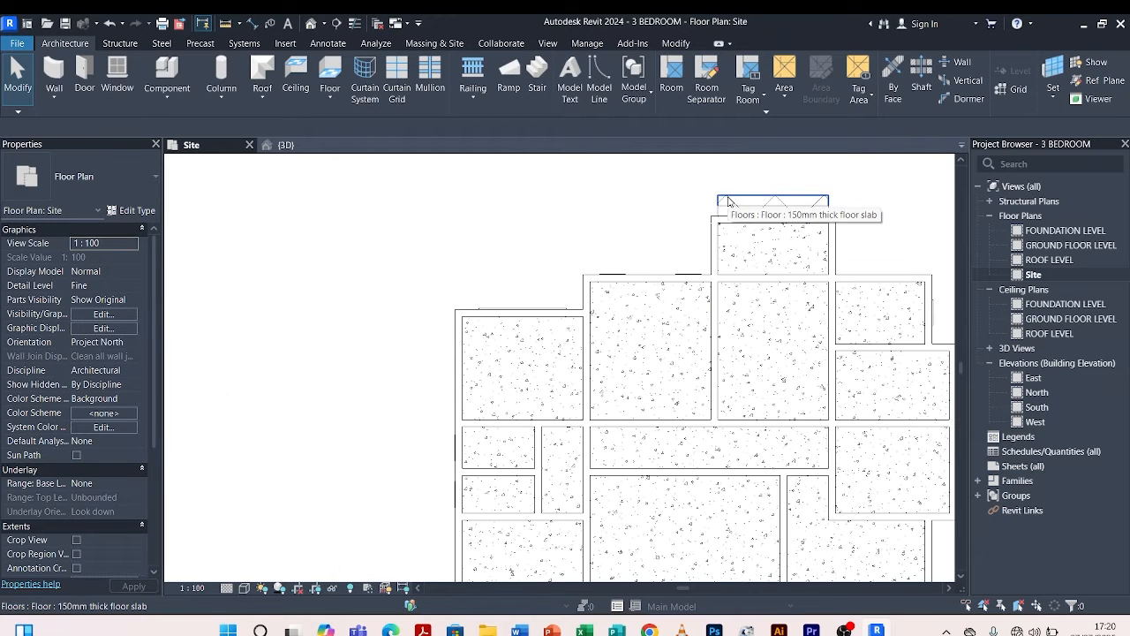
pyautogui.scroll(-3, 728, 201)
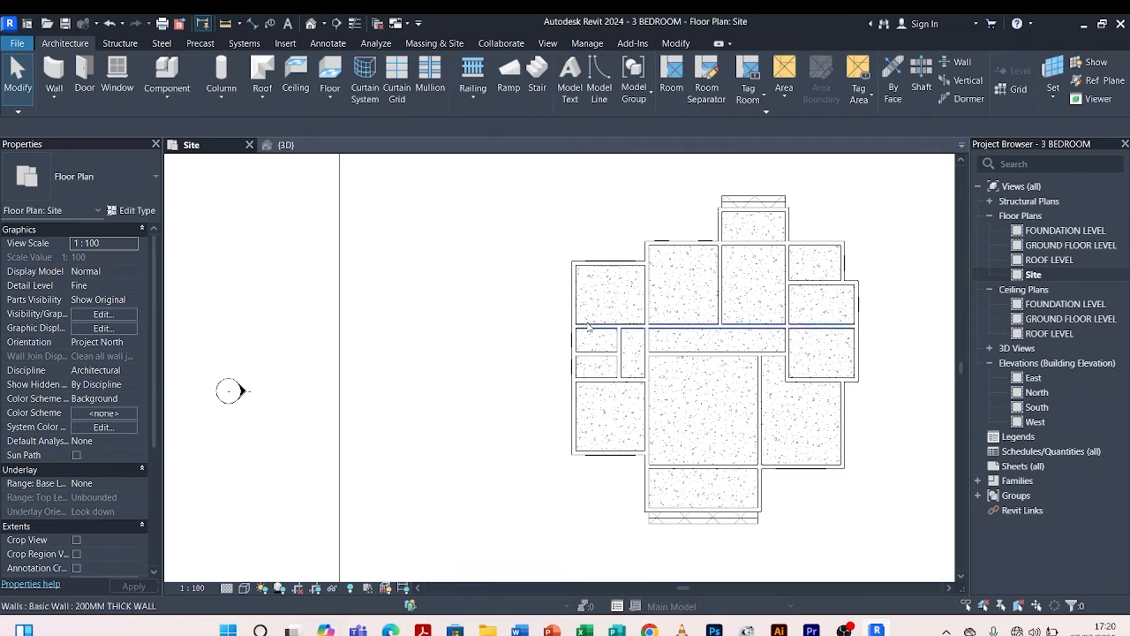
pyautogui.scroll(-1, 584, 256)
pyautogui.scroll(2, 609, 410)
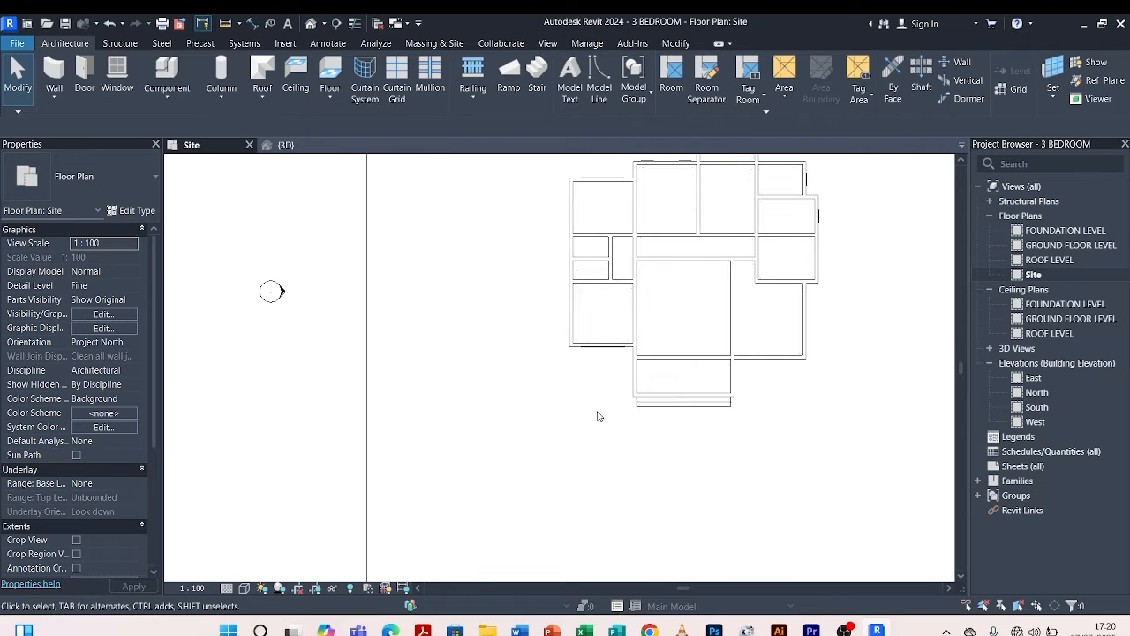
pyautogui.scroll(2, 728, 402)
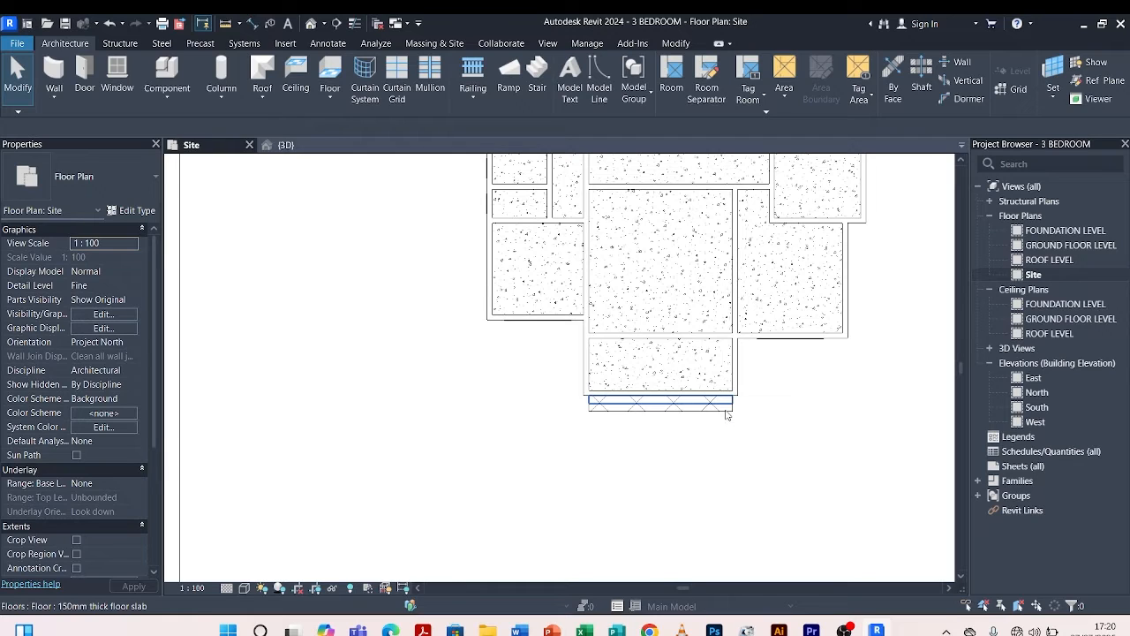
pyautogui.scroll(-3, 616, 420)
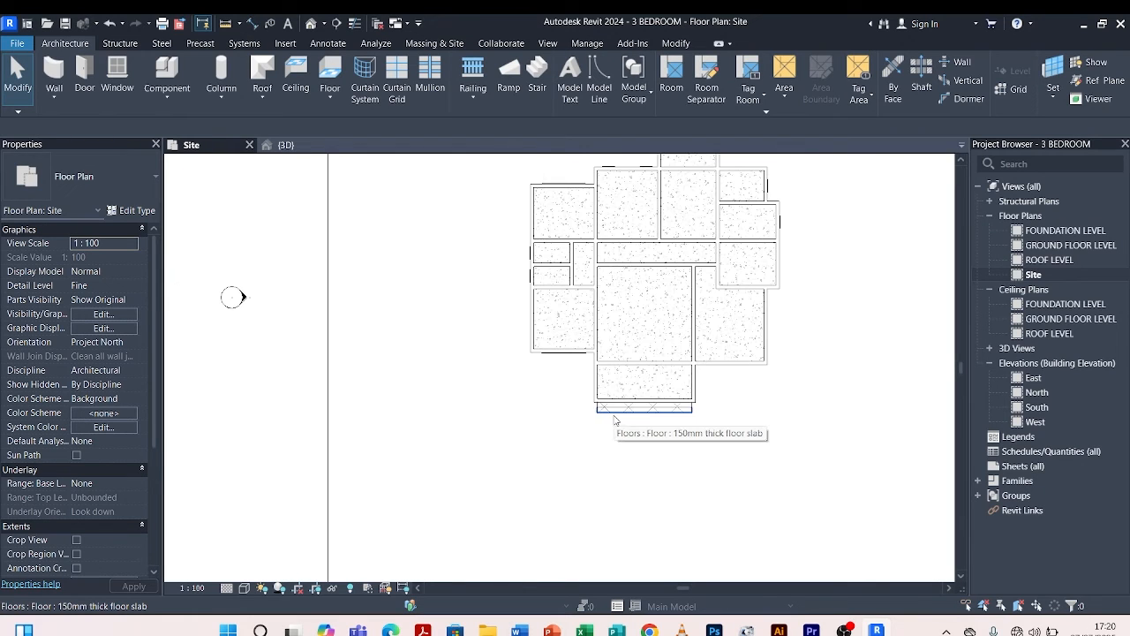
pyautogui.scroll(-2, 545, 374)
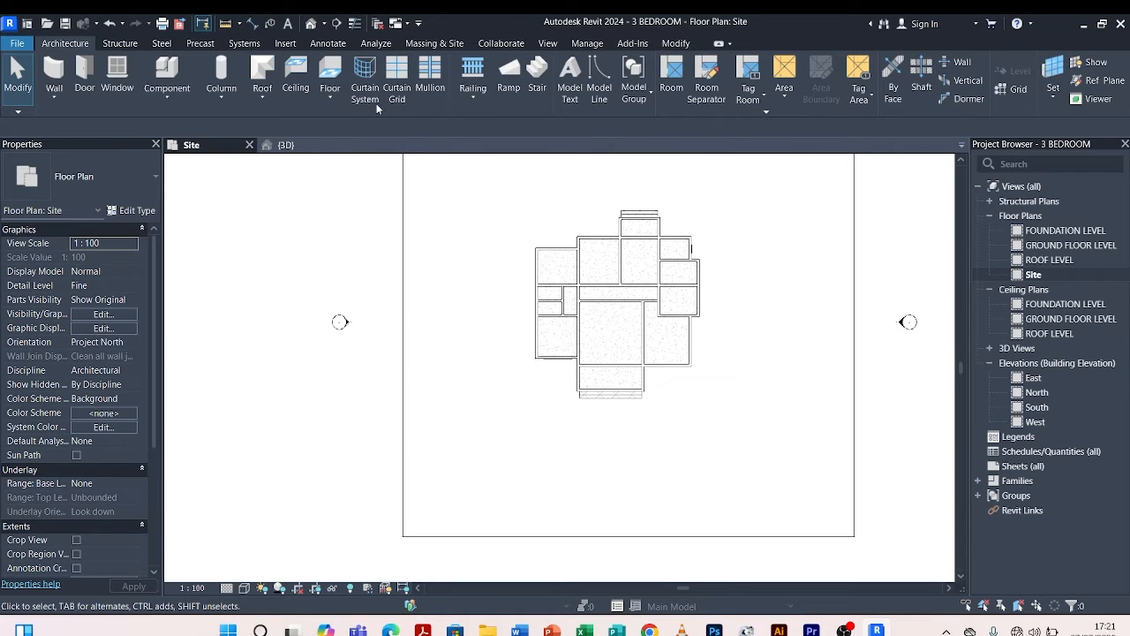
pyautogui.click(323, 44)
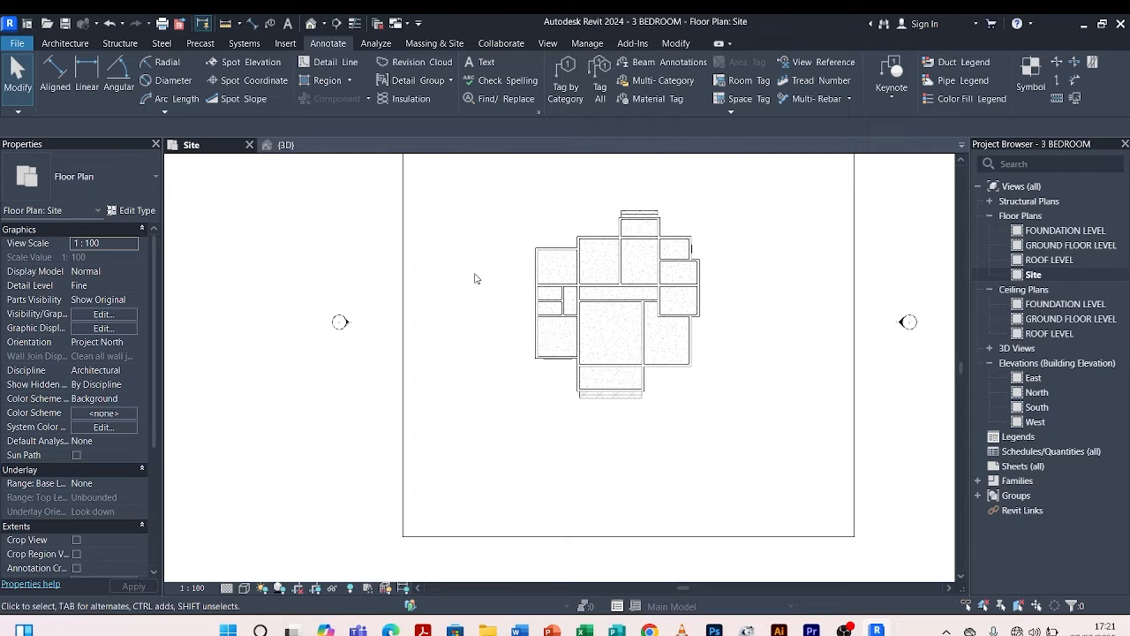
pyautogui.press('d')
pyautogui.press('l')
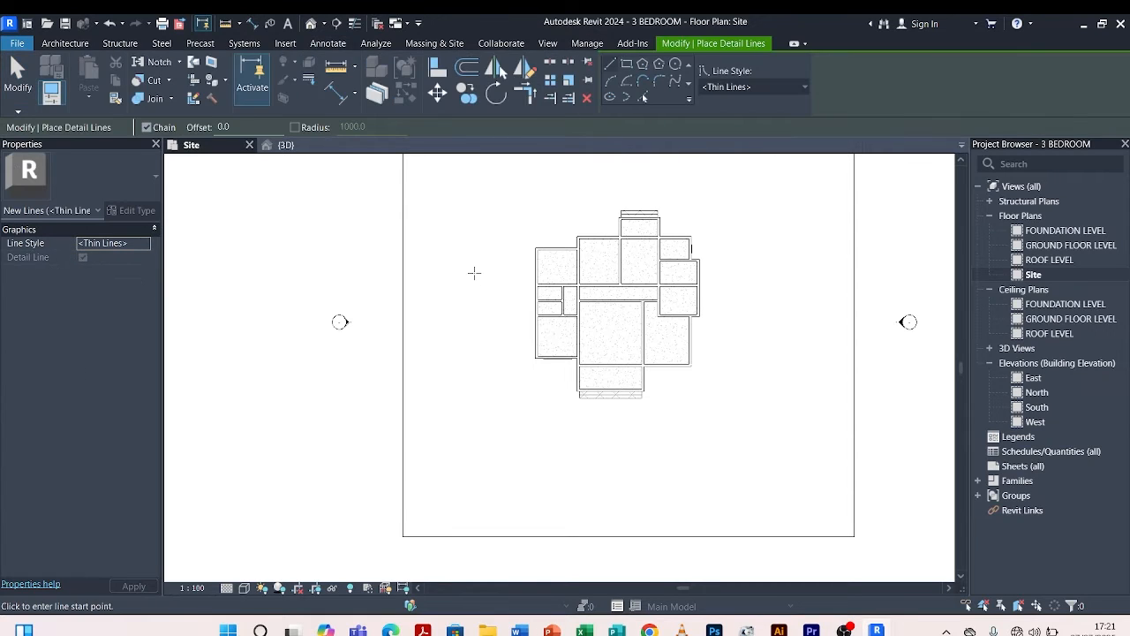
pyautogui.click(801, 86)
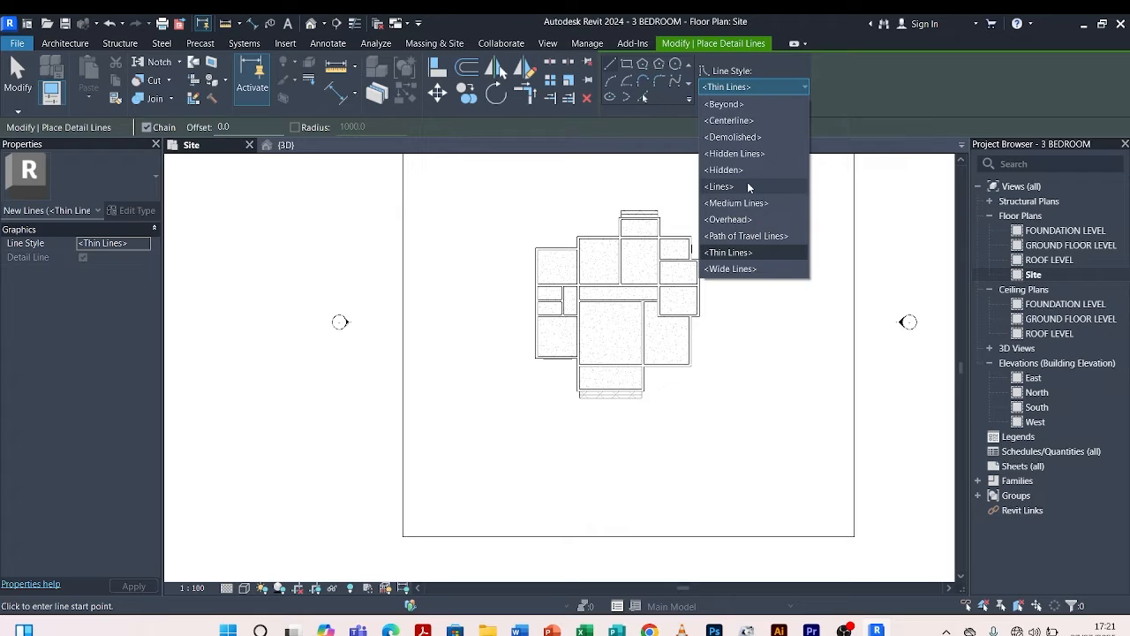
pyautogui.click(740, 258)
pyautogui.press('Escape')
pyautogui.press('Escape')
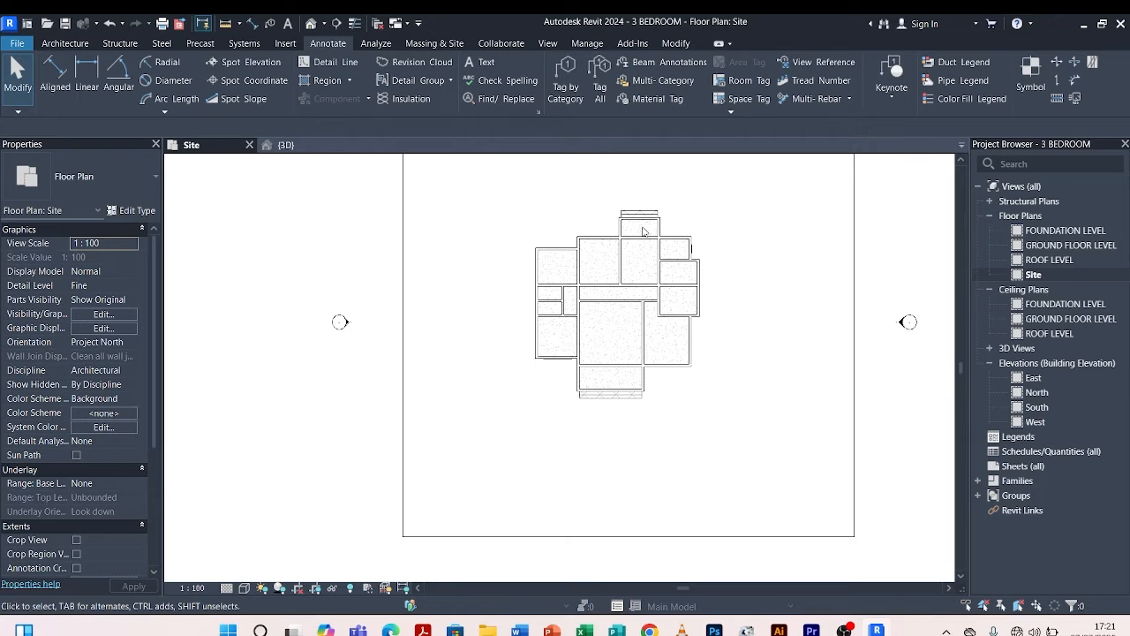
# Open the project's Line Styles settings and expand the Lines category to review its existing subcategories.
pyautogui.scroll(-1, 643, 232)
pyautogui.scroll(1, 611, 262)
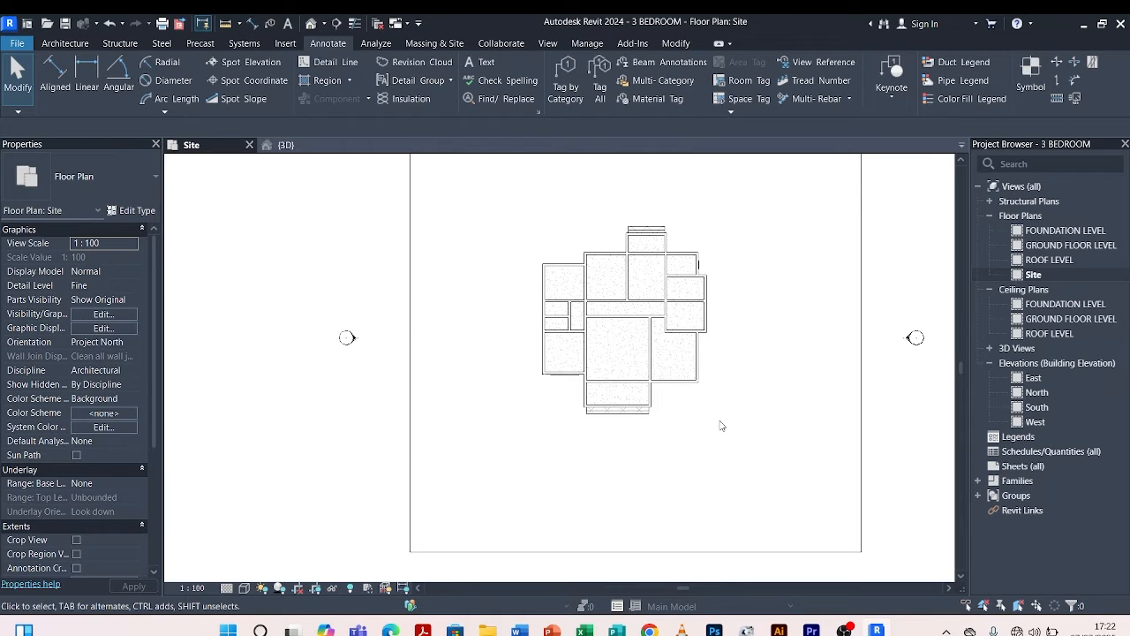
pyautogui.scroll(-2, 720, 426)
pyautogui.scroll(1, 717, 417)
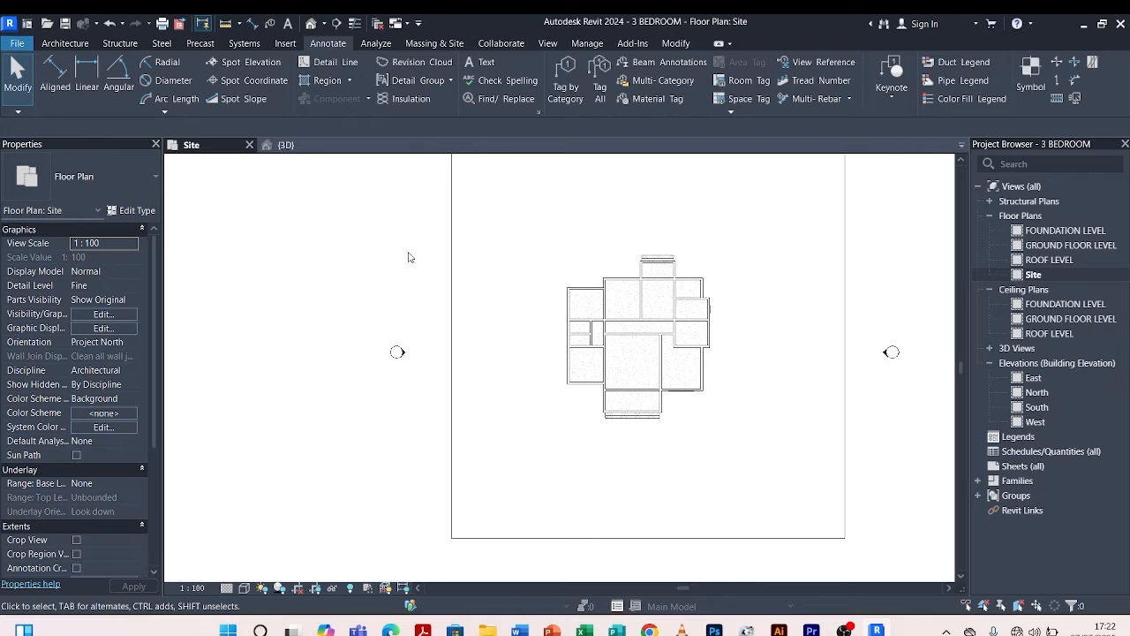
pyautogui.click(586, 44)
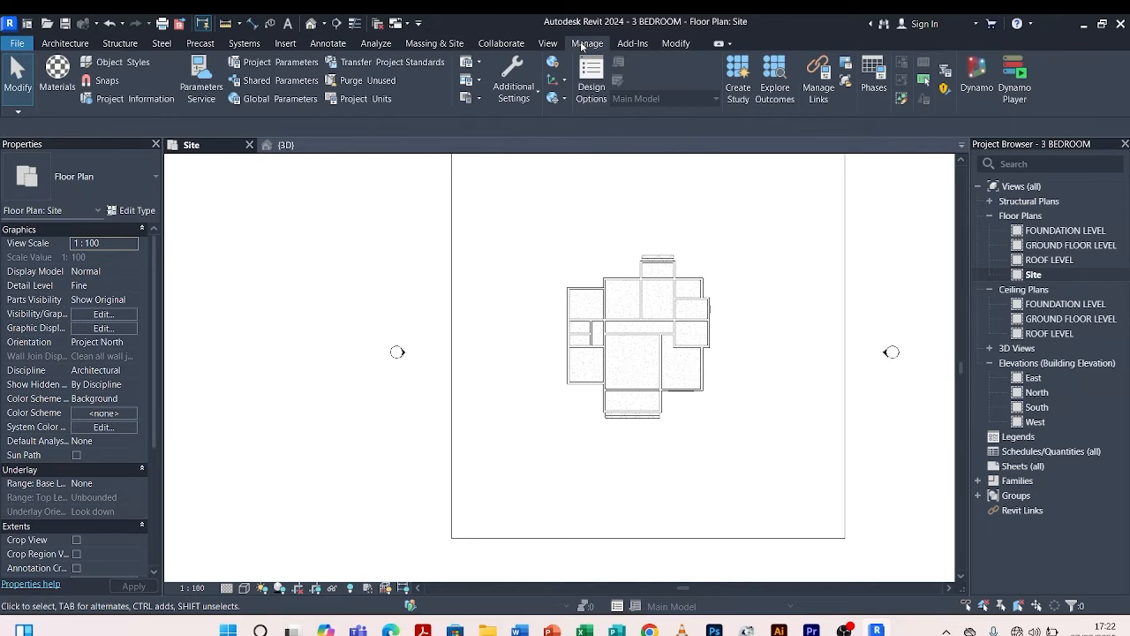
pyautogui.click(530, 85)
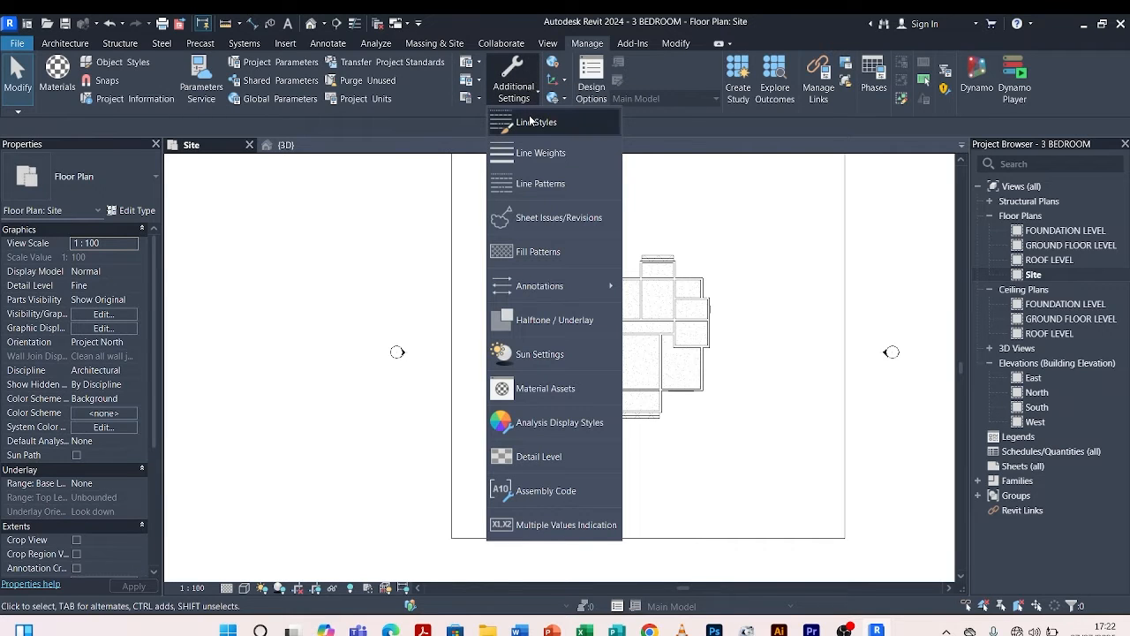
pyautogui.click(532, 121)
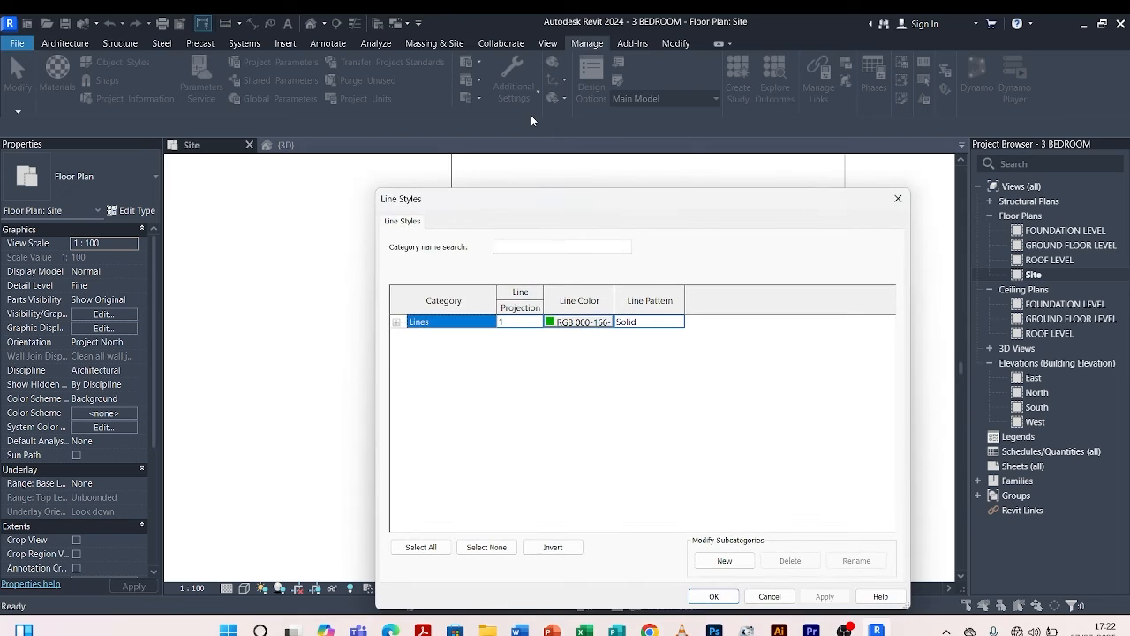
pyautogui.moveTo(577, 204); pyautogui.dragTo(582, 145)
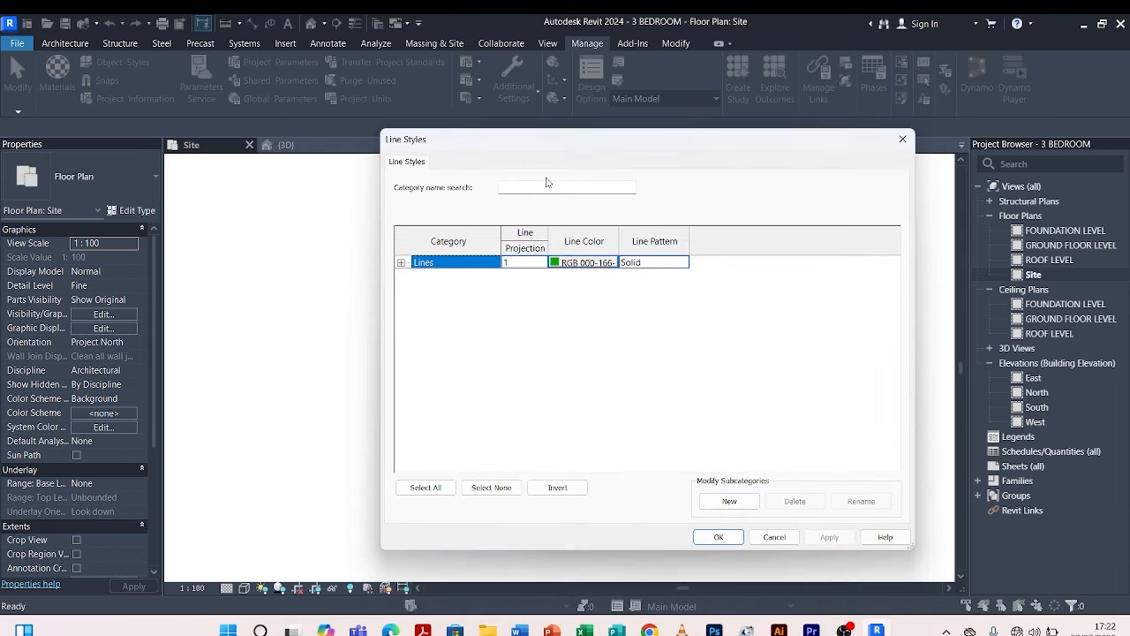
pyautogui.click(400, 263)
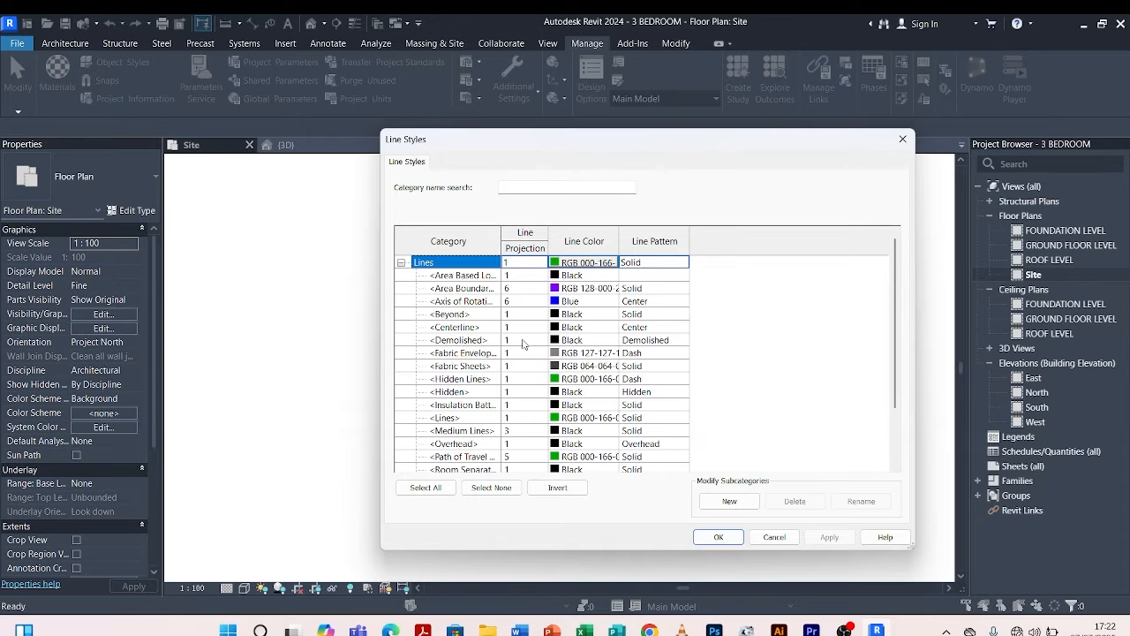
pyautogui.scroll(-2, 523, 343)
pyautogui.scroll(2, 523, 343)
pyautogui.scroll(-2, 523, 343)
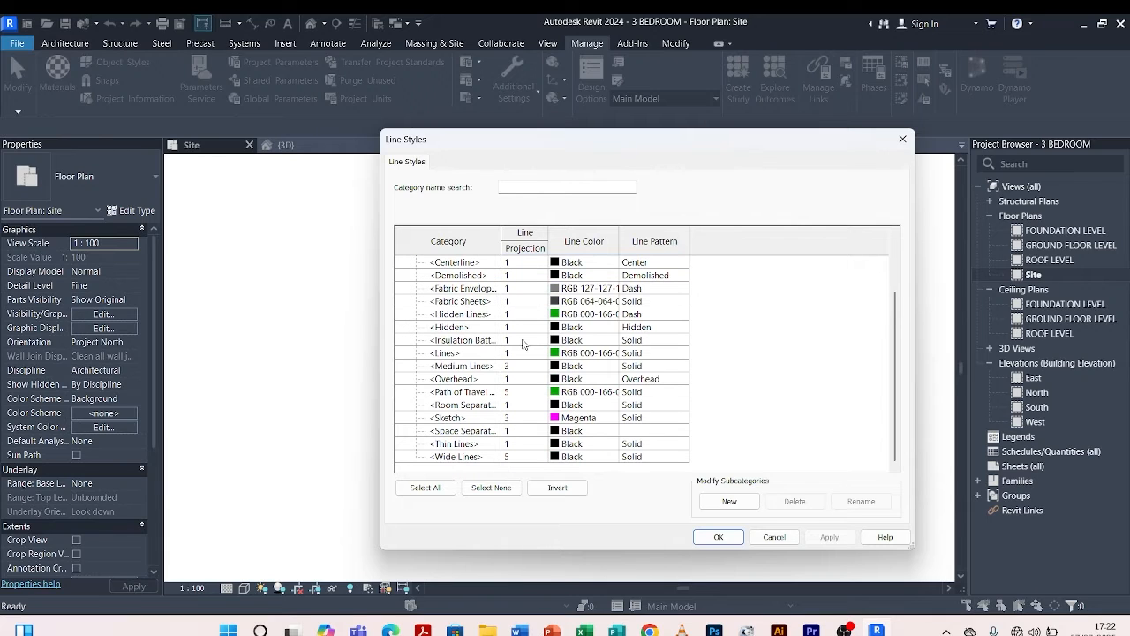
# Create a new line style named "plot boundary" as a subcategory of Lines.
pyautogui.click(729, 501)
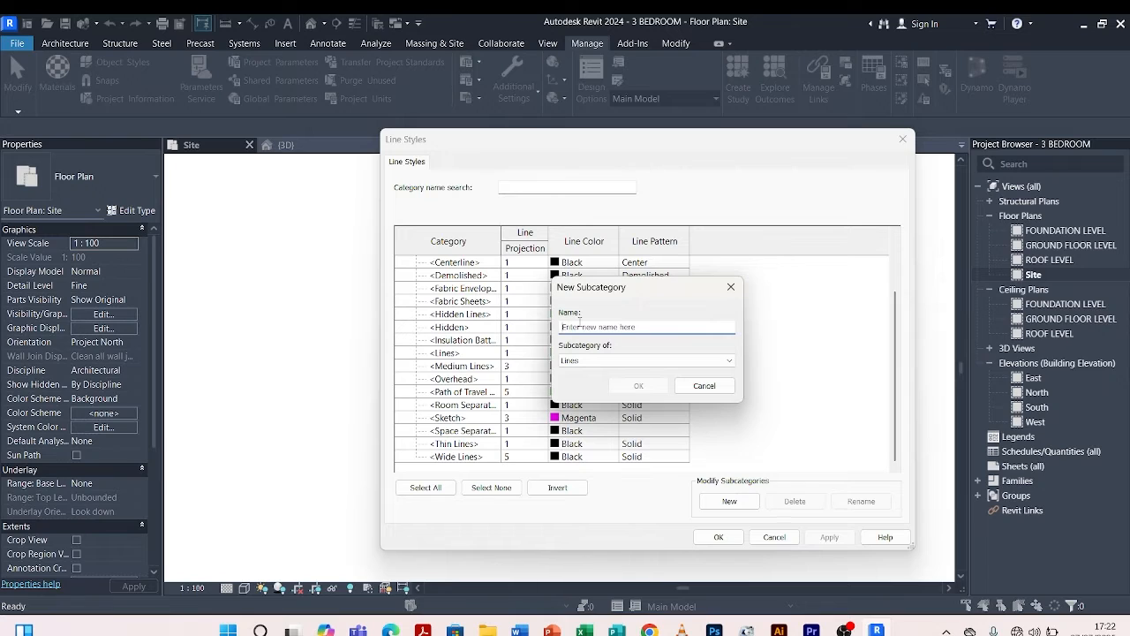
pyautogui.write('plot boundary')
pyautogui.click(733, 364)
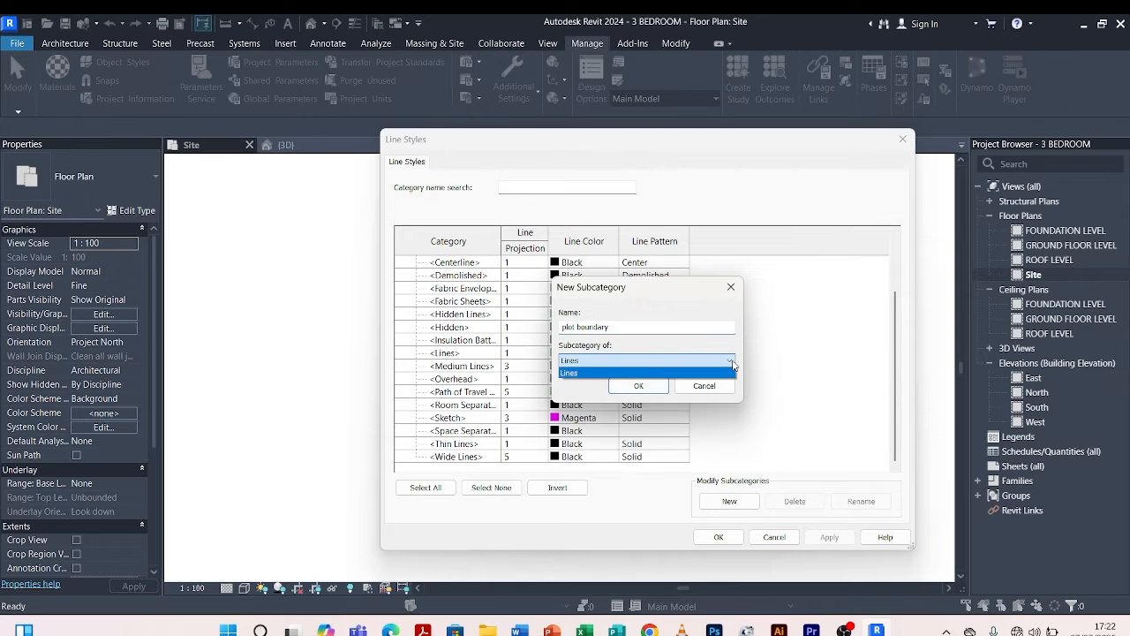
pyautogui.click(634, 390)
pyautogui.click(636, 387)
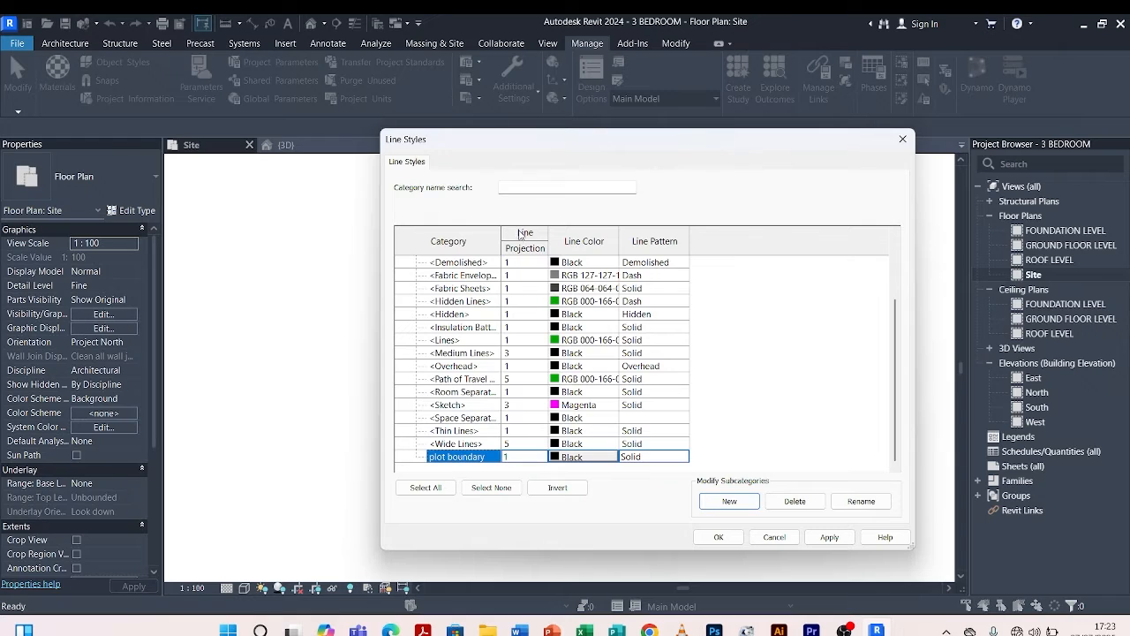
# Set the projection line weight of the plot boundary style to 8.
pyautogui.click(513, 458)
pyautogui.doubleClick(514, 457)
pyautogui.click(527, 456)
pyautogui.doubleClick(519, 457)
pyautogui.write('8')
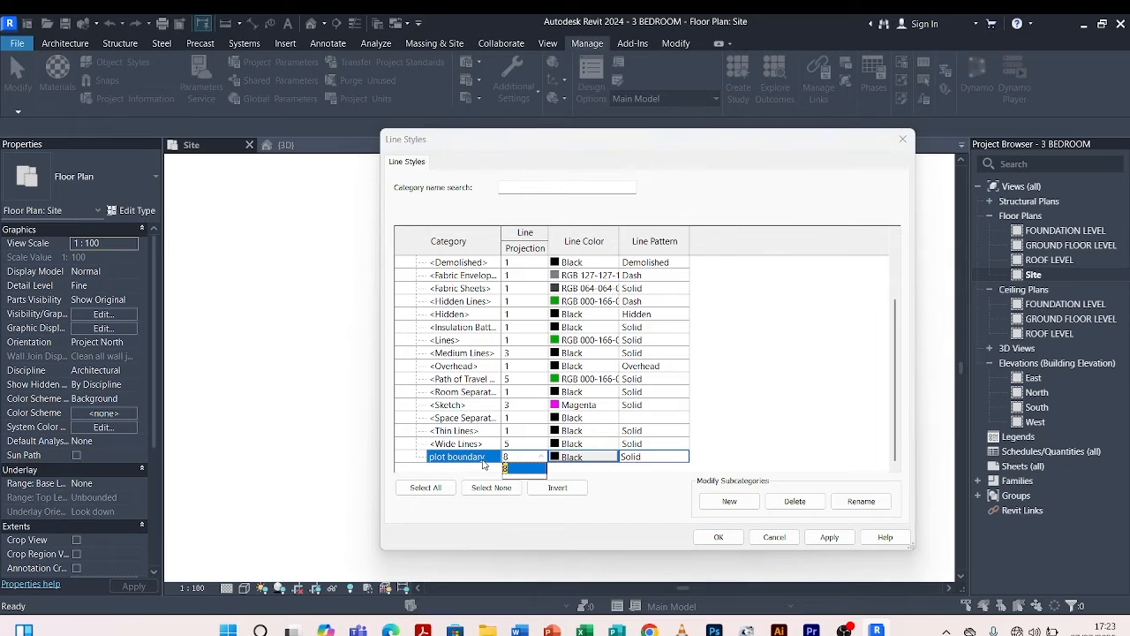
# Change the line color of the plot boundary style to Magenta.
pyautogui.click(557, 459)
pyautogui.click(556, 458)
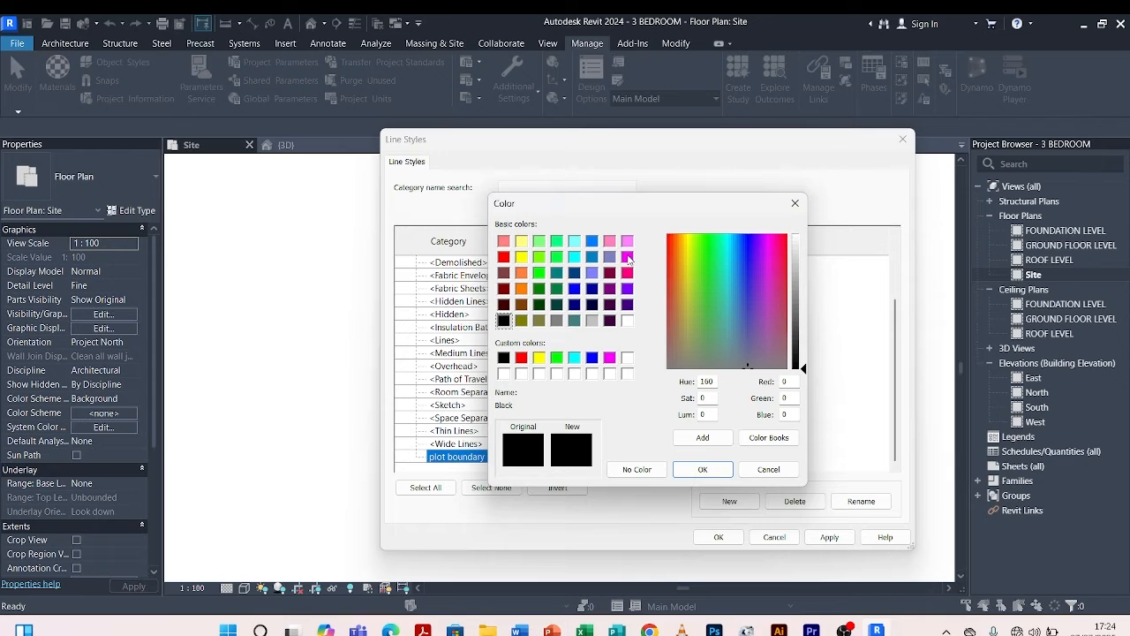
pyautogui.click(609, 357)
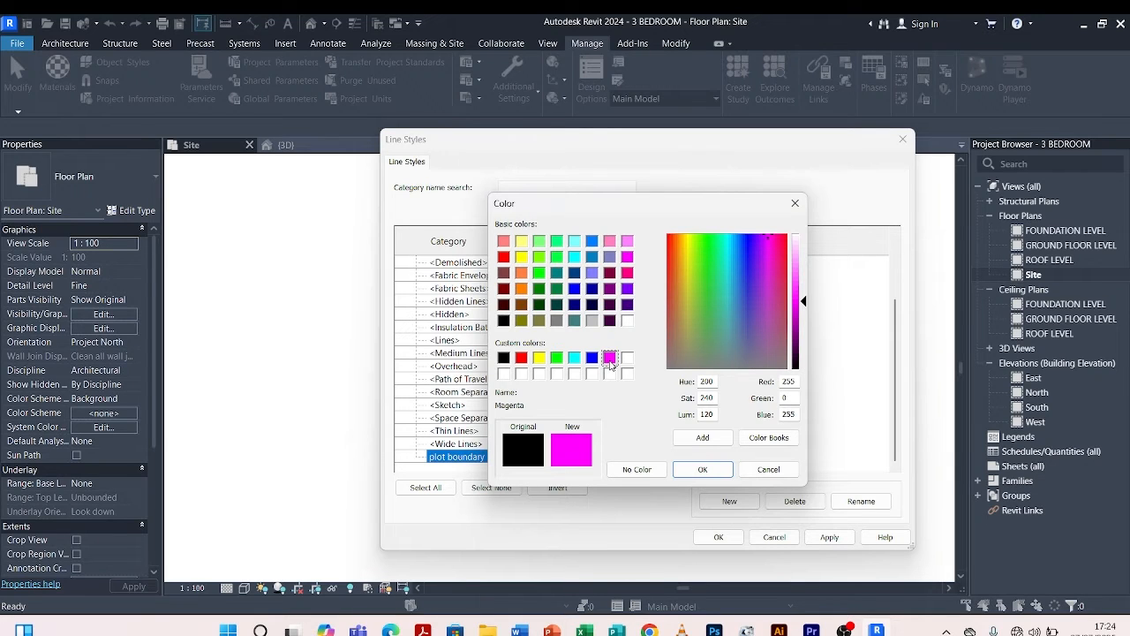
pyautogui.click(700, 468)
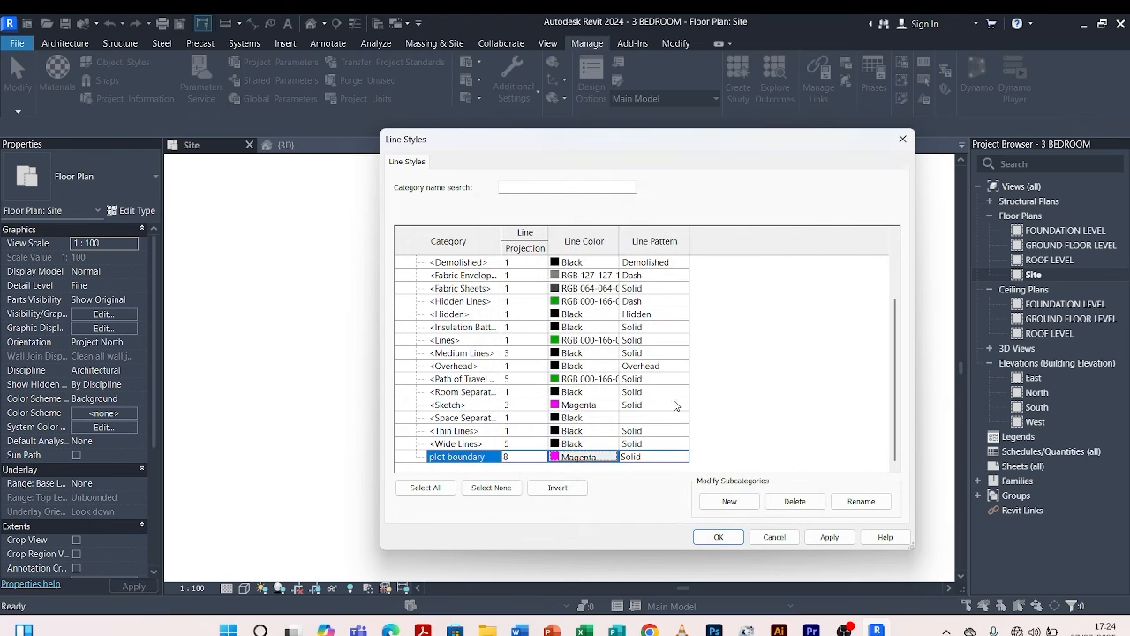
# Assign the Dash dot dot line pattern to the plot boundary style, and apply and accept the line style changes.
pyautogui.click(686, 459)
pyautogui.click(684, 458)
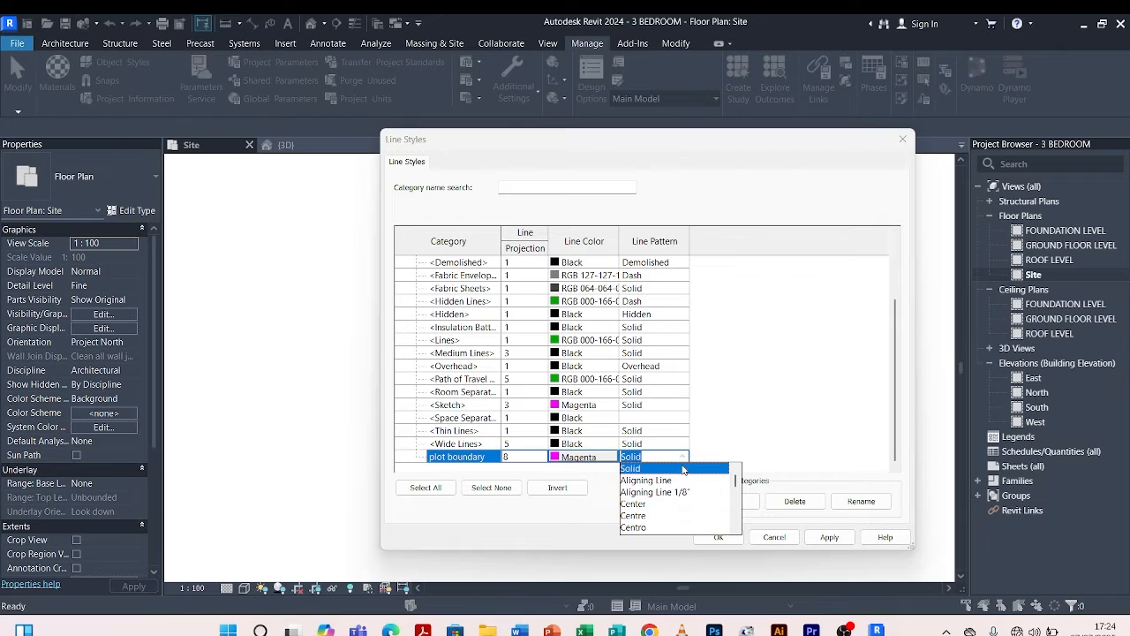
pyautogui.scroll(-2, 677, 514)
pyautogui.scroll(-1, 677, 514)
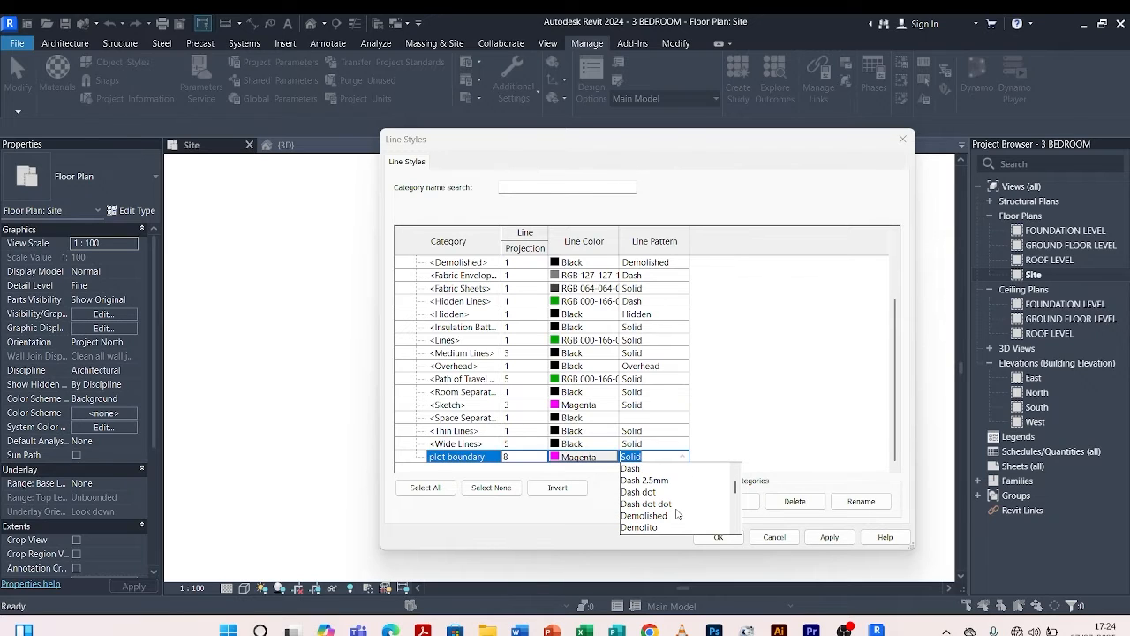
pyautogui.scroll(-3, 677, 513)
pyautogui.scroll(3, 669, 514)
pyautogui.click(662, 504)
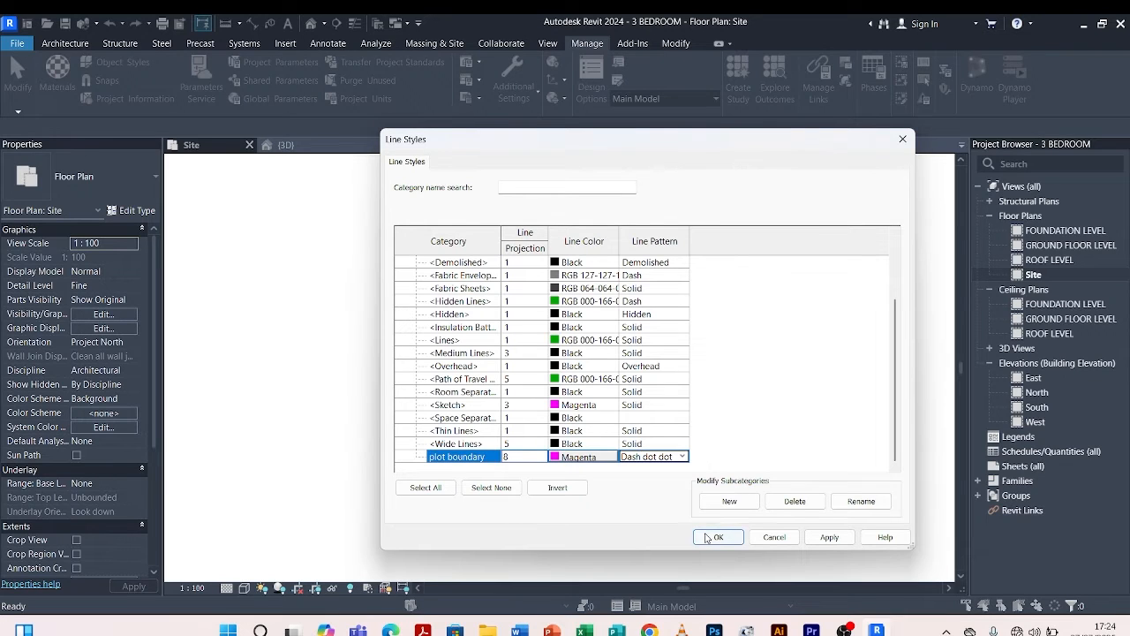
pyautogui.click(830, 538)
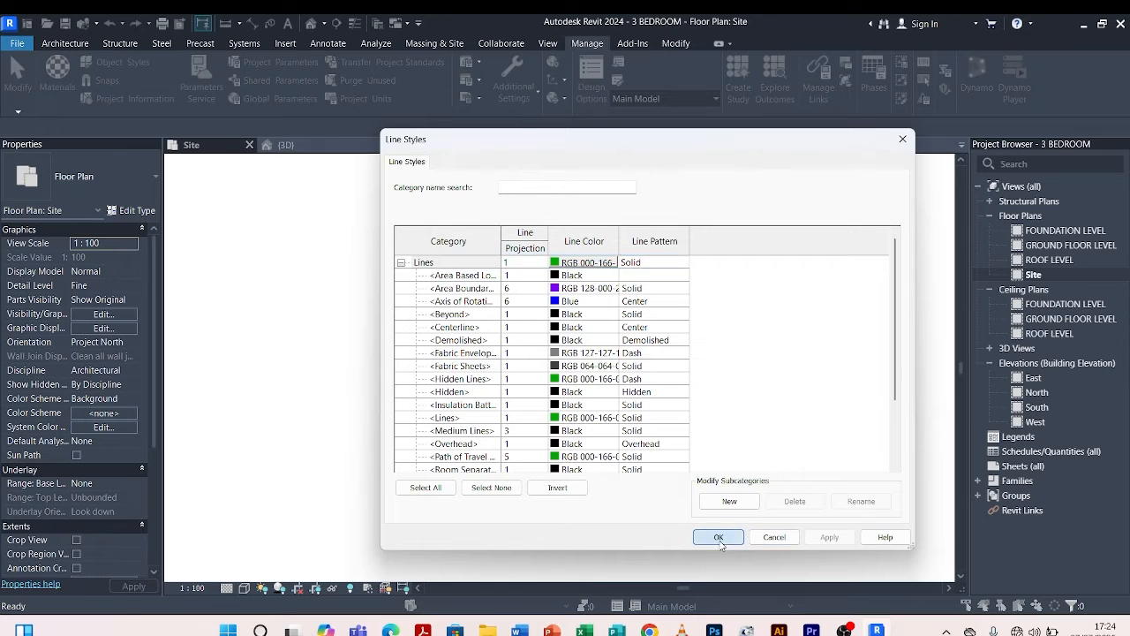
pyautogui.click(719, 537)
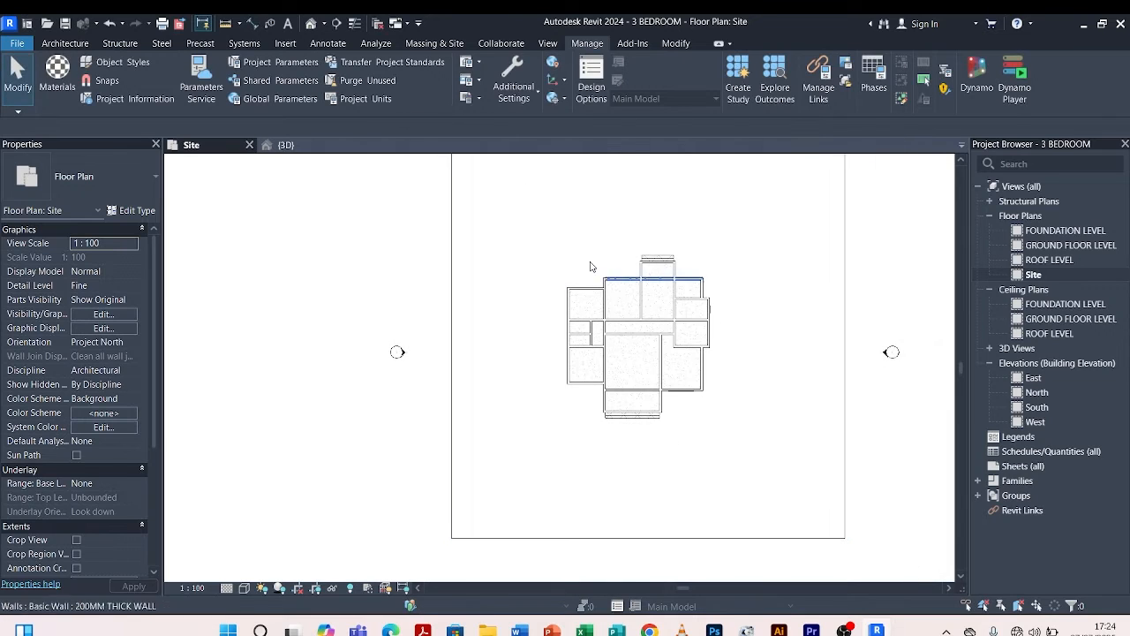
# Draw a rectangular detail-line boundary in the plot boundary style around the house, about 6800 mm beyond the rear steps and 3850 mm beyond the east wall.
pyautogui.click(321, 45)
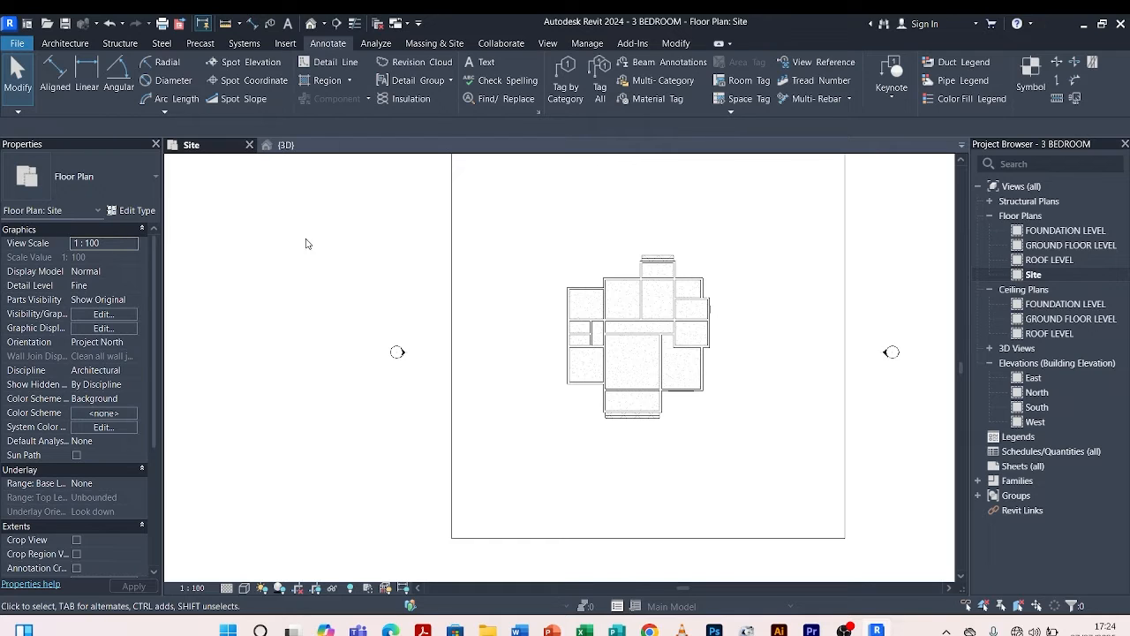
pyautogui.click(330, 68)
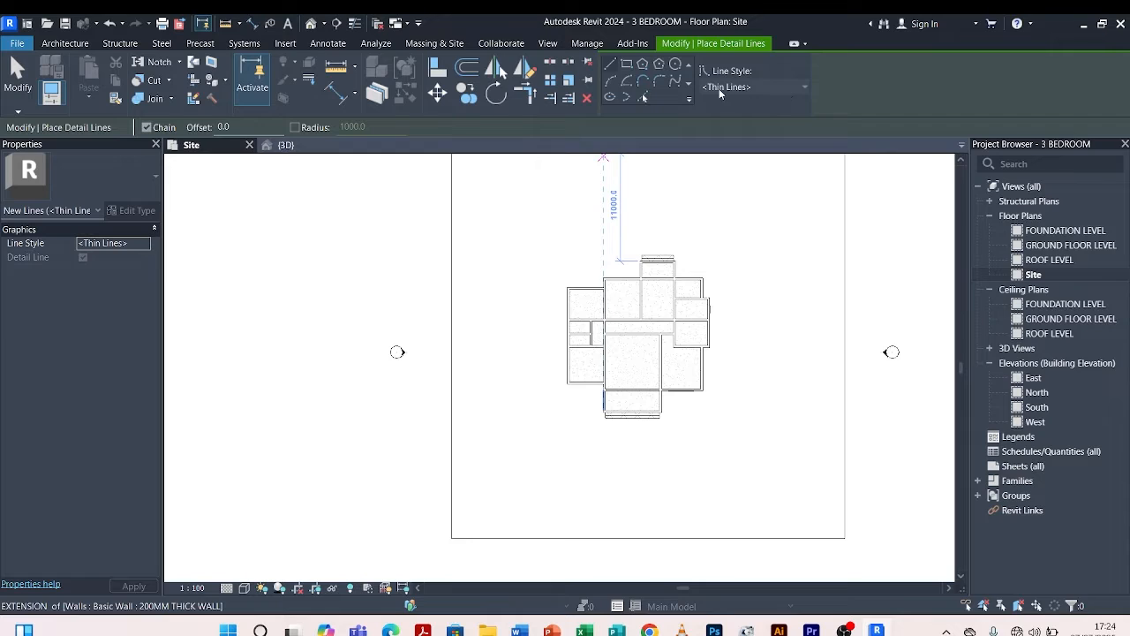
pyautogui.click(805, 87)
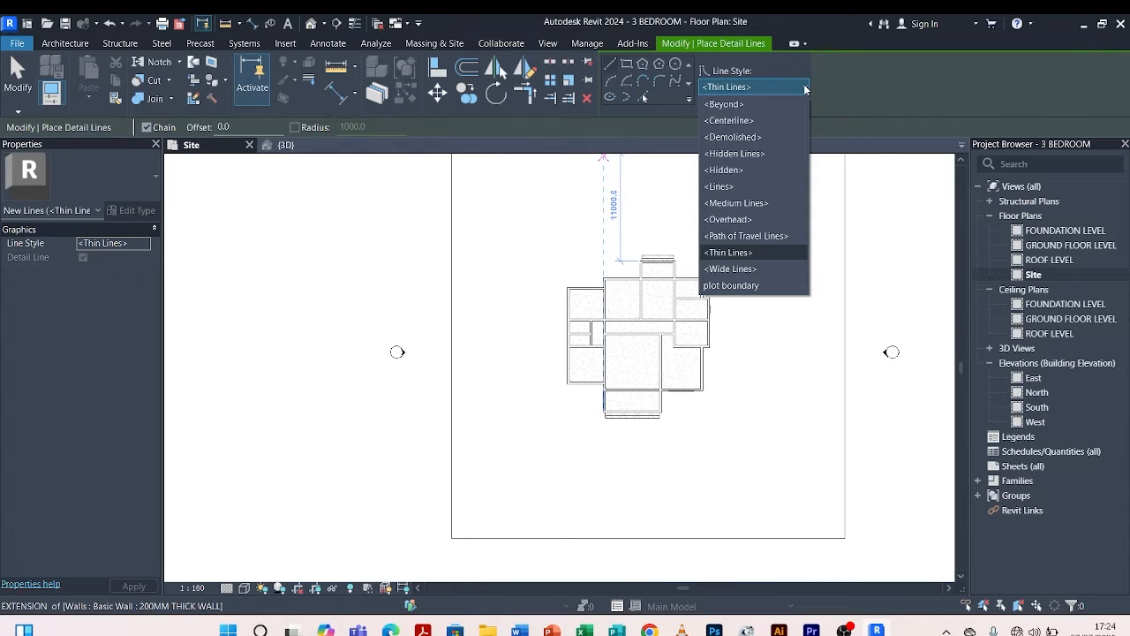
pyautogui.click(746, 285)
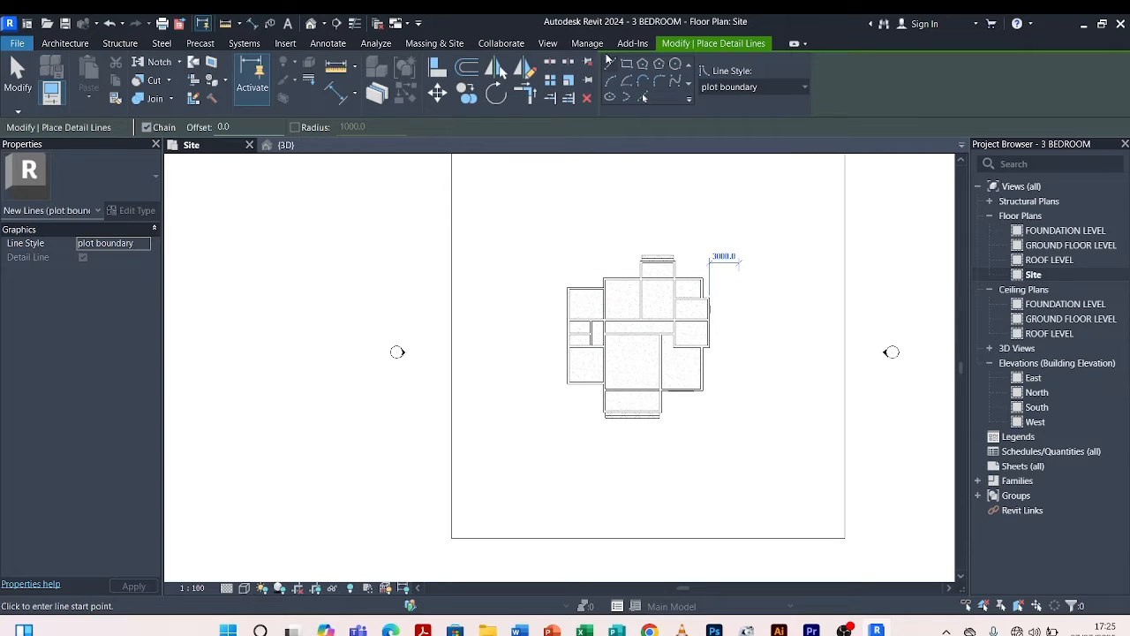
pyautogui.click(531, 194)
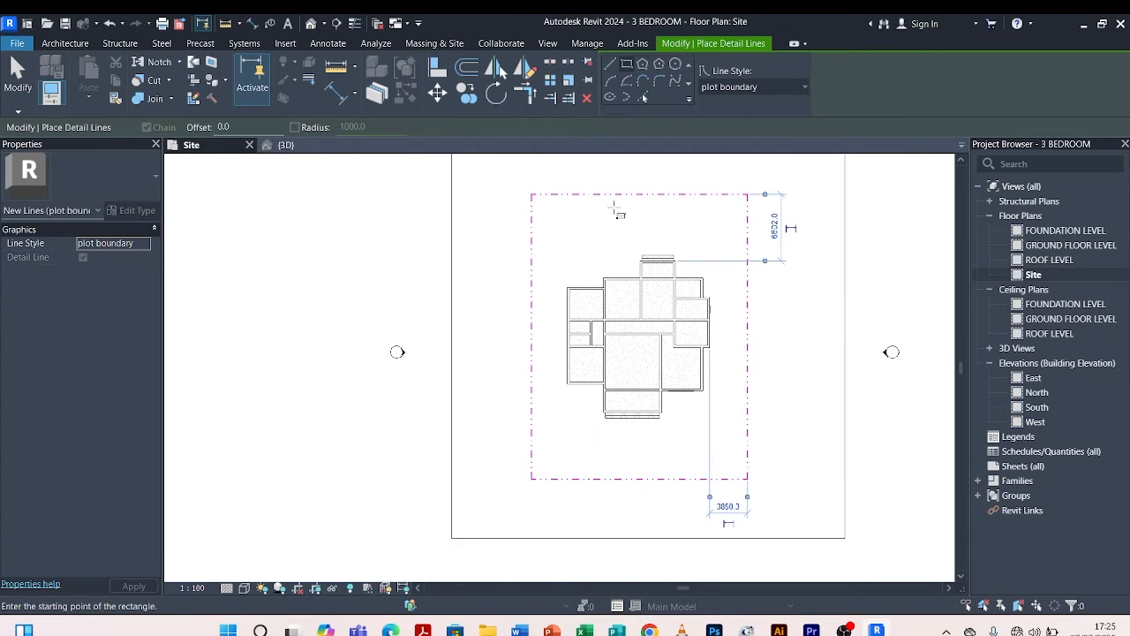
pyautogui.press('Escape')
pyautogui.press('Escape')
# Inspect the line weight, color and pattern of the plot boundary and its extent around the house.
pyautogui.scroll(3, 538, 205)
pyautogui.scroll(3, 541, 203)
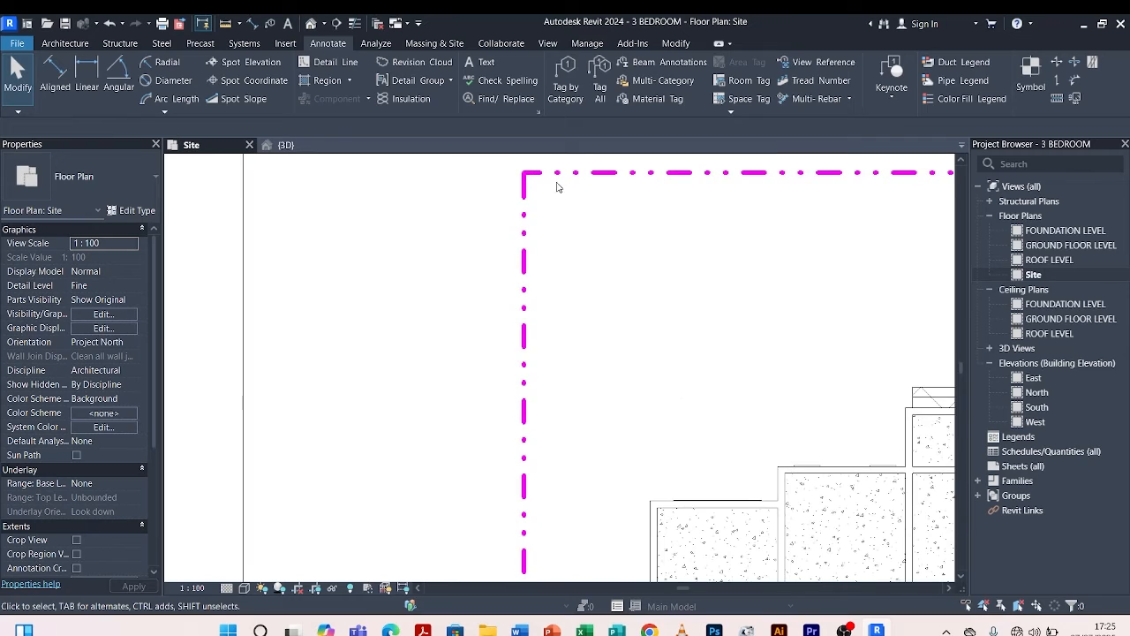
pyautogui.scroll(1, 570, 181)
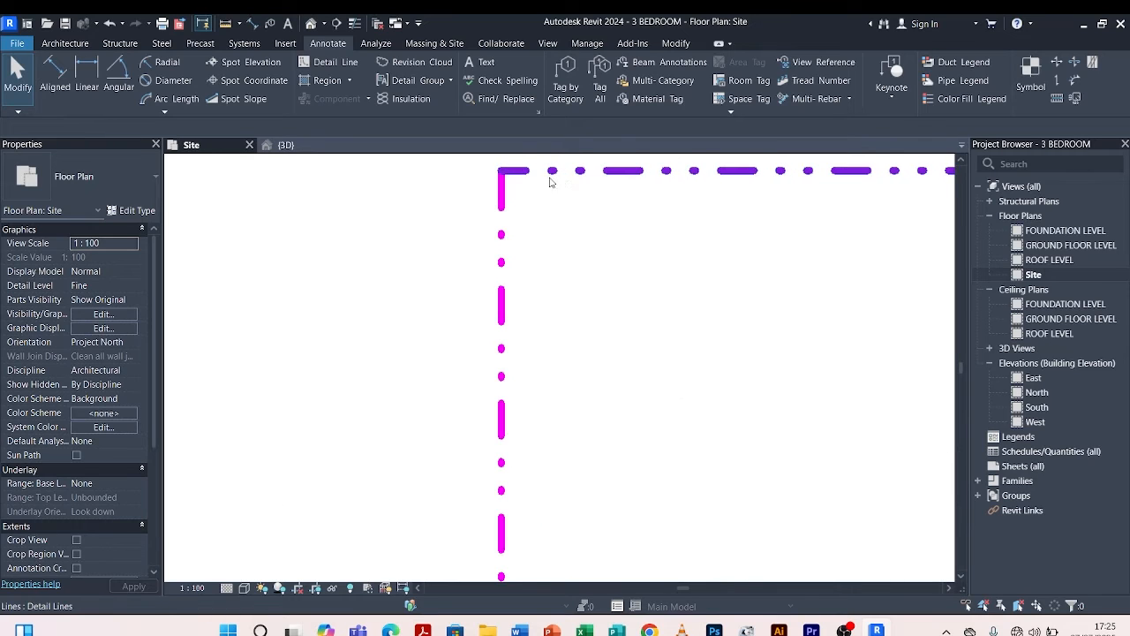
pyautogui.scroll(-5, 543, 213)
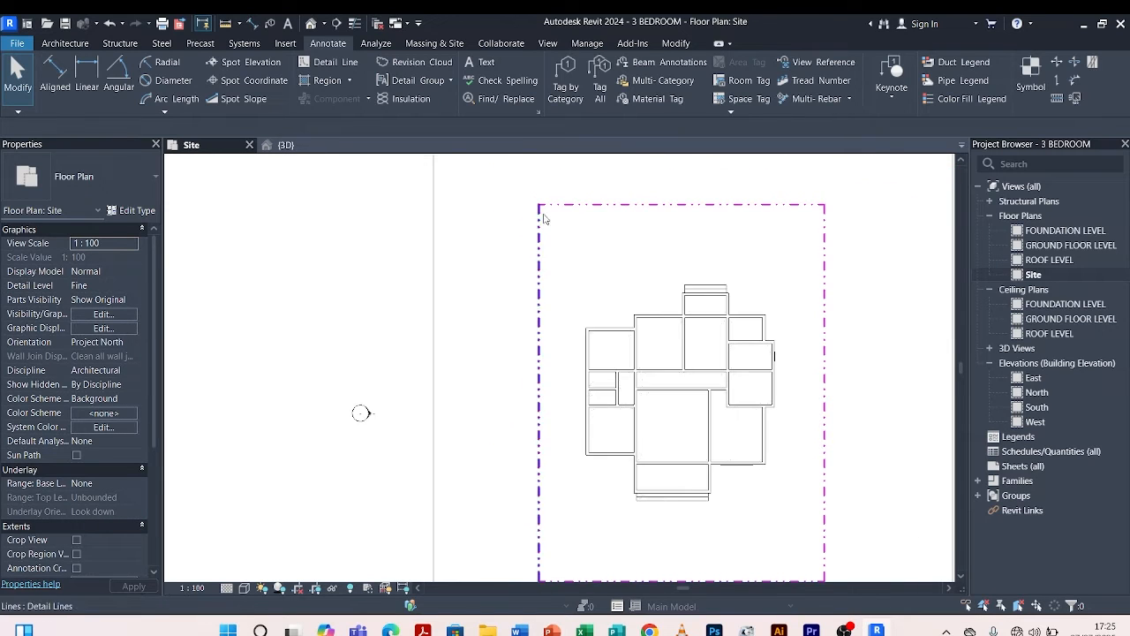
pyautogui.scroll(-3, 771, 209)
pyautogui.scroll(2, 769, 379)
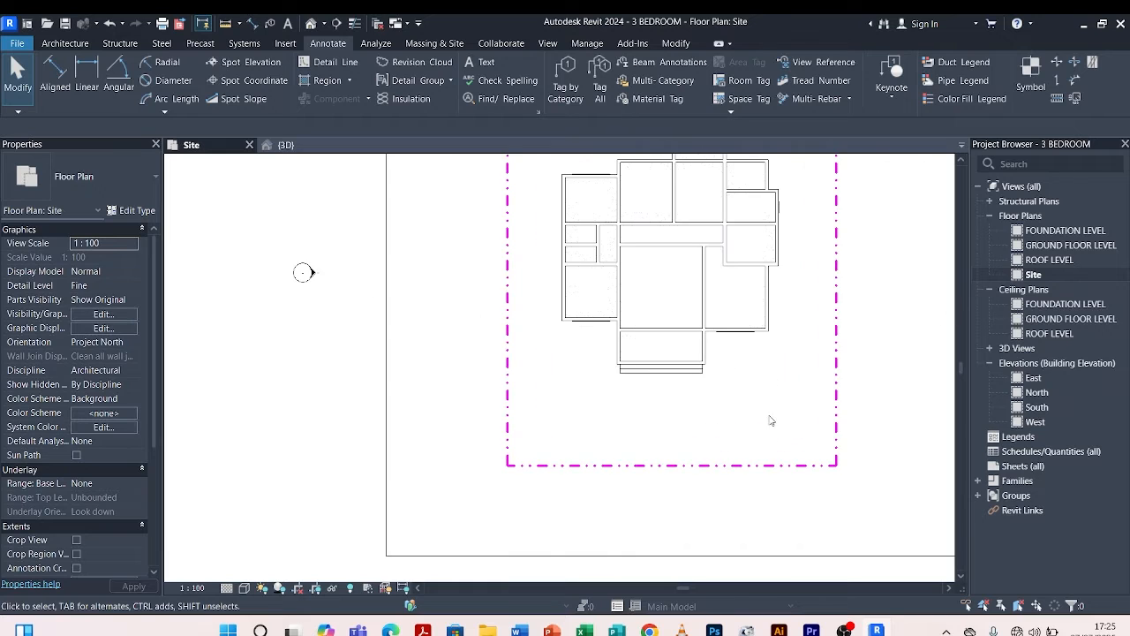
# Check the length of the plot boundary's west line and its offset from the house.
pyautogui.scroll(3, 750, 486)
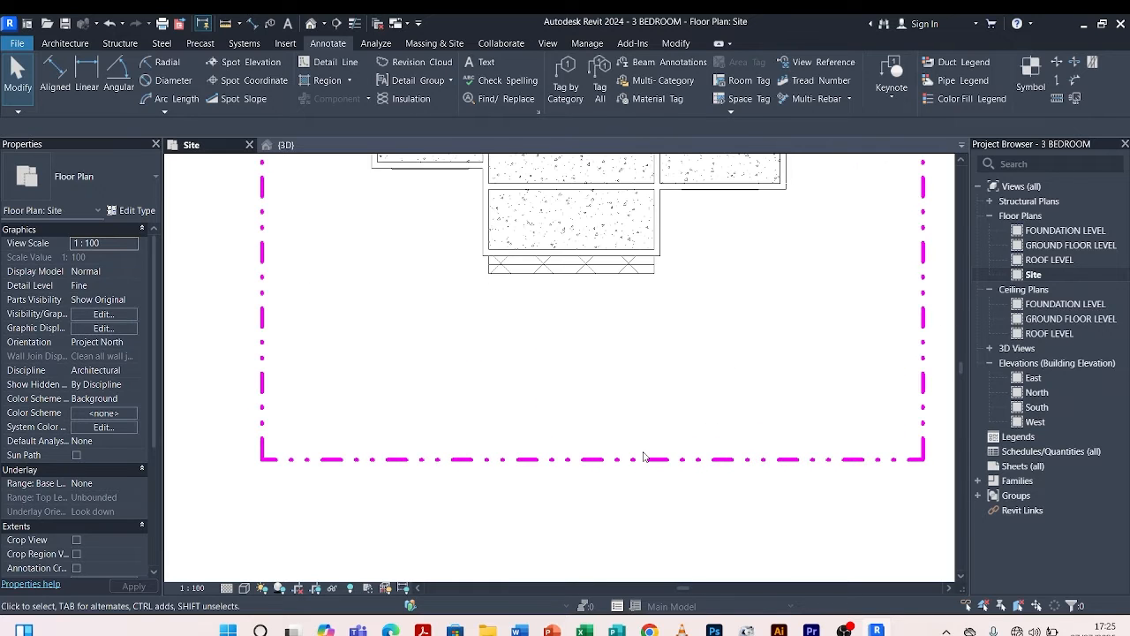
pyautogui.scroll(-4, 643, 457)
pyautogui.click(550, 389)
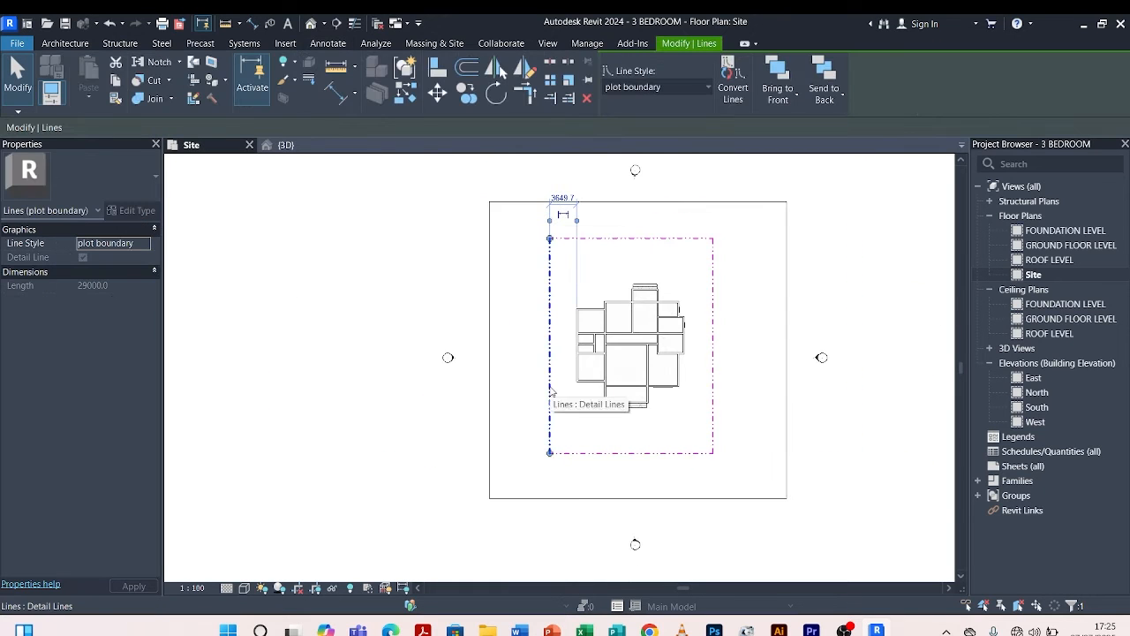
pyautogui.click(641, 221)
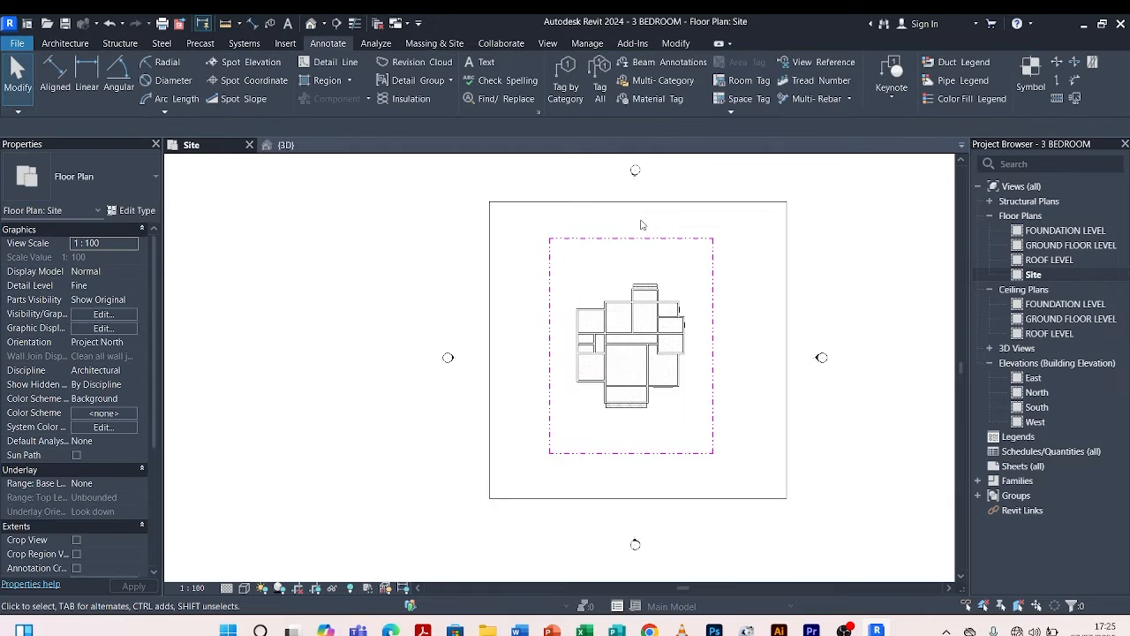
# Place an aligned dimension between the west and east lines of the plot boundary, just inside its south line.
pyautogui.click(675, 44)
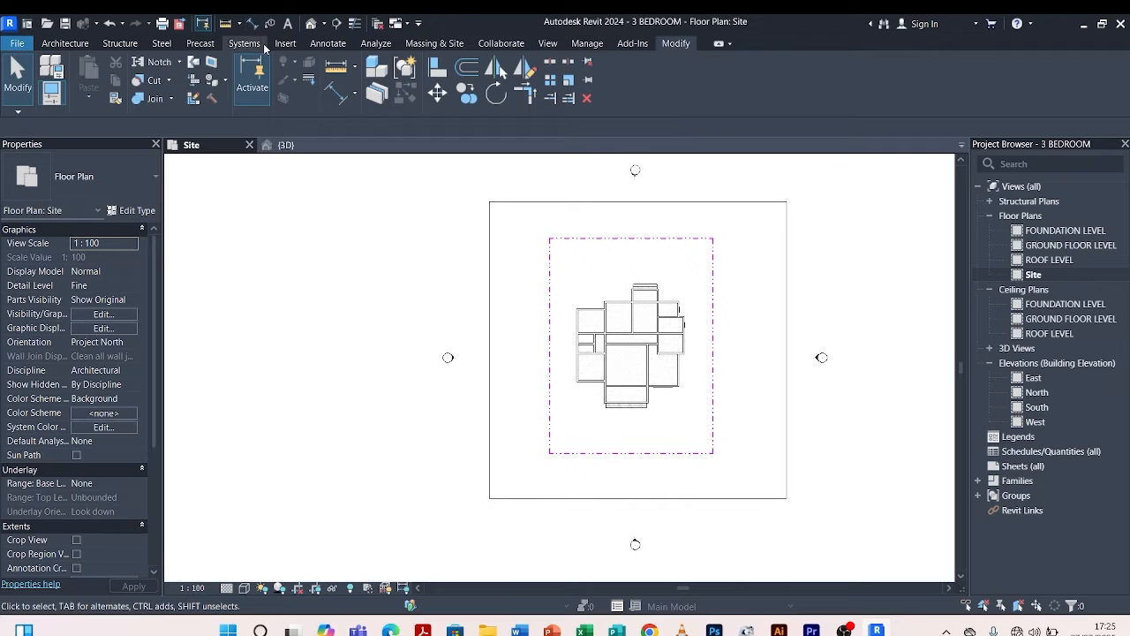
pyautogui.click(341, 95)
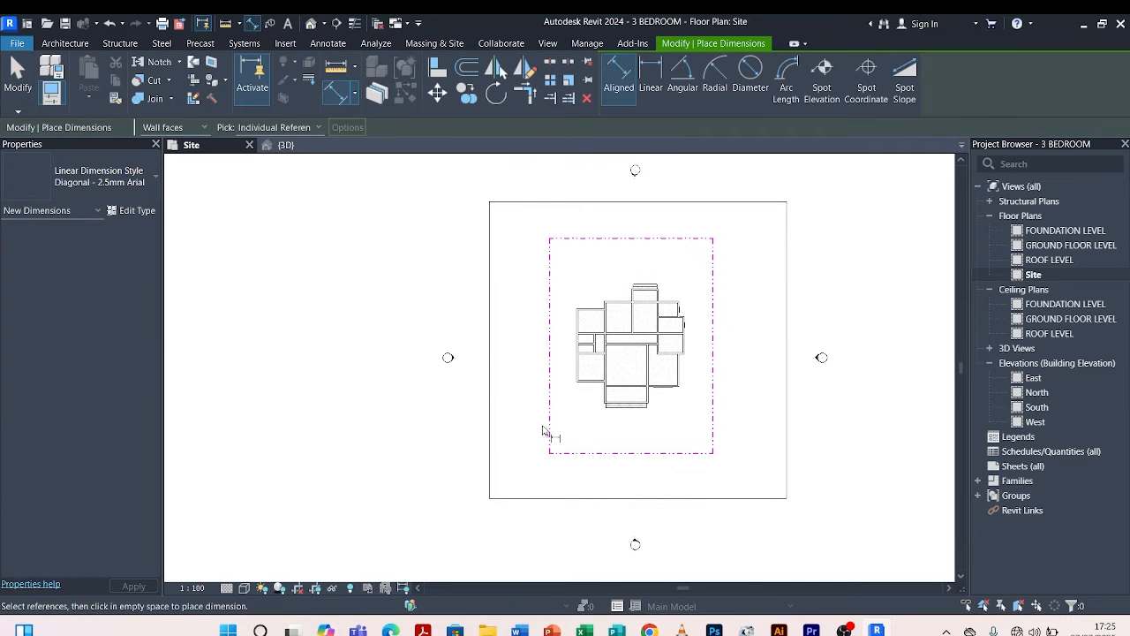
pyautogui.click(712, 337)
pyautogui.scroll(4, 635, 502)
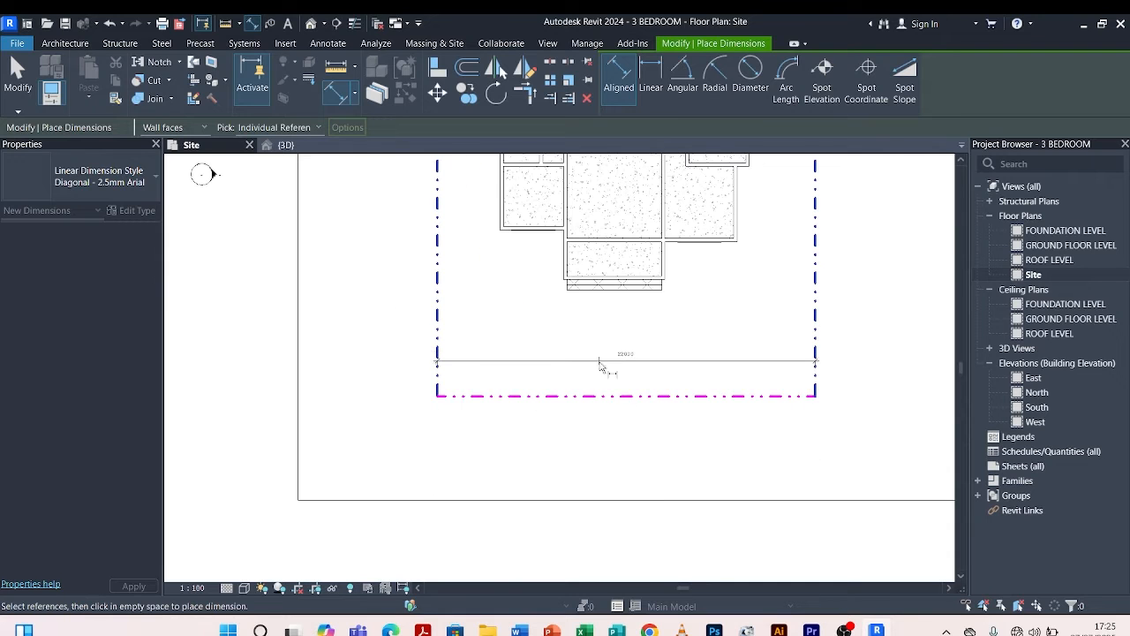
pyautogui.click(600, 364)
# Place an aligned dimension between the north and south lines of the plot boundary, just inside its west line.
pyautogui.scroll(-1, 570, 468)
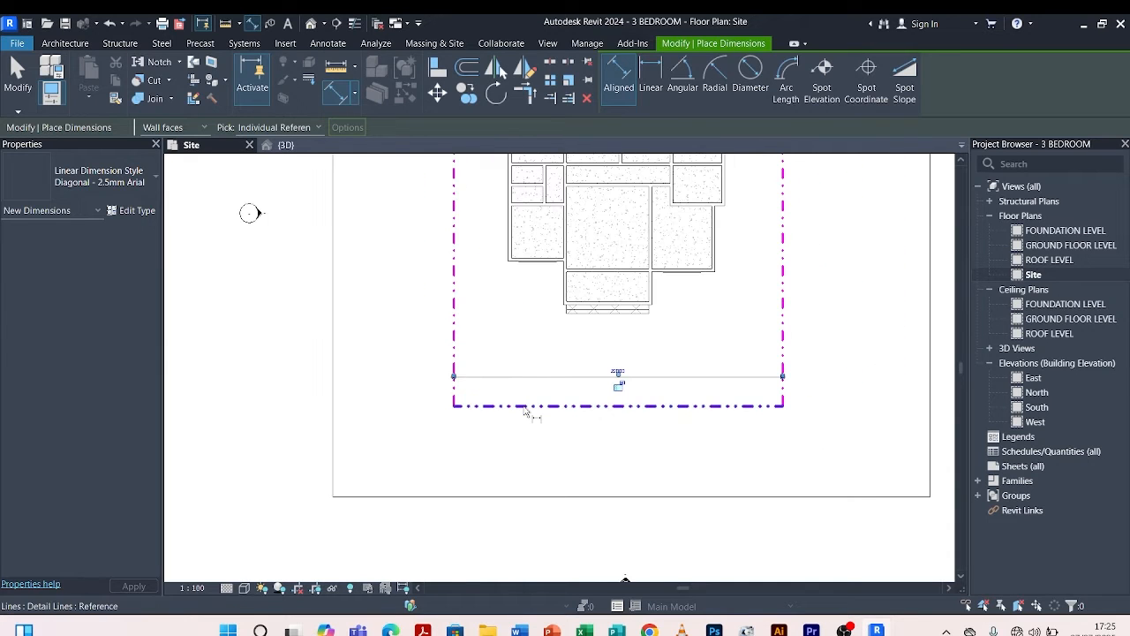
pyautogui.scroll(-3, 530, 415)
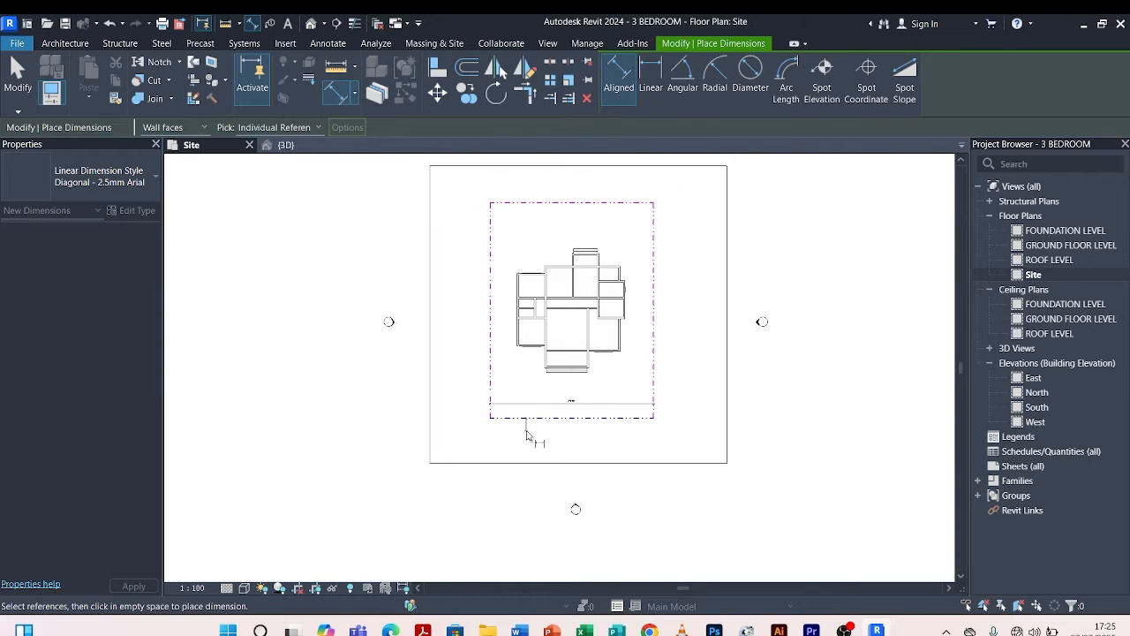
pyautogui.scroll(4, 496, 311)
pyautogui.click(497, 310)
pyautogui.scroll(-4, 481, 320)
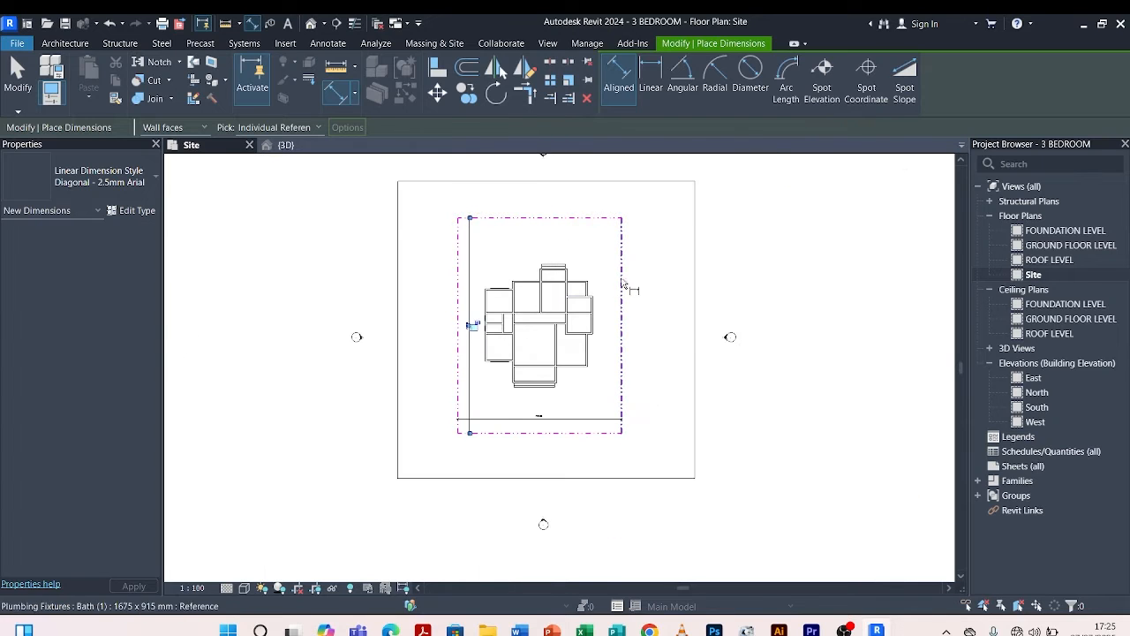
pyautogui.press('Escape')
pyautogui.press('Escape')
# Examine the width and length dimensions of the plot boundary and the clearance around the house.
pyautogui.scroll(5, 490, 412)
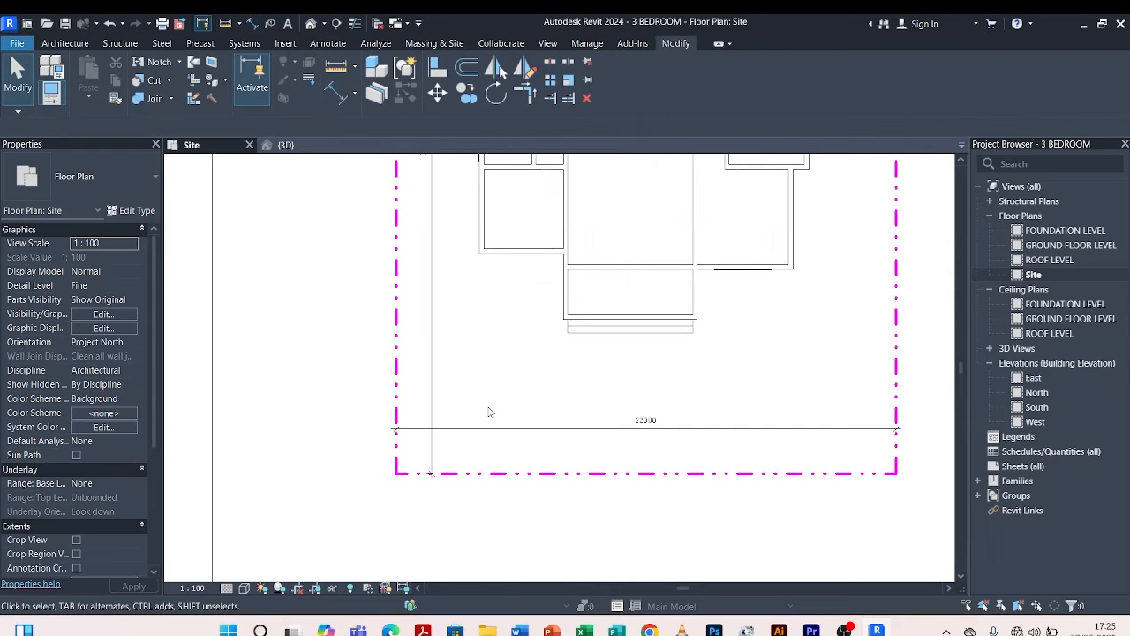
pyautogui.scroll(-3, 488, 436)
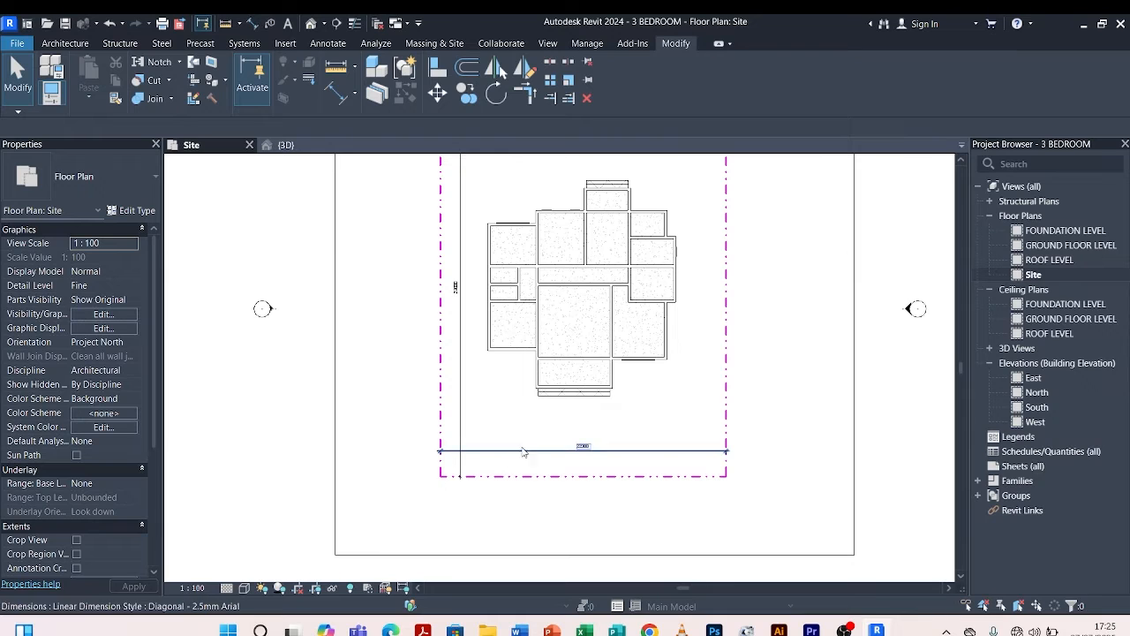
pyautogui.scroll(4, 578, 371)
pyautogui.scroll(-3, 557, 367)
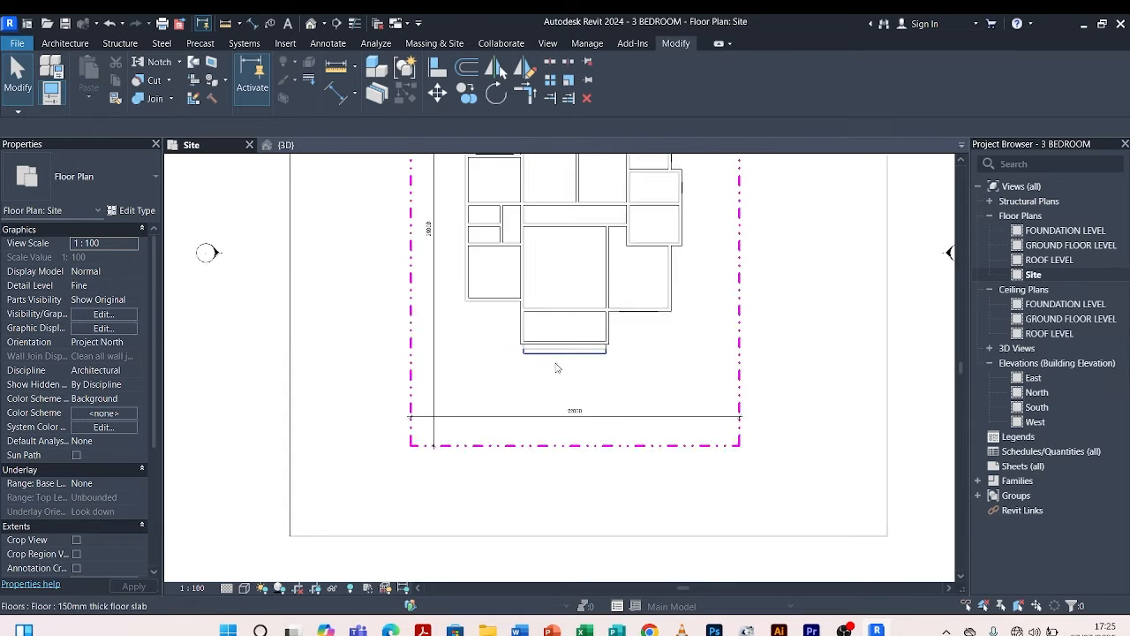
pyautogui.scroll(-4, 556, 368)
pyautogui.scroll(2, 655, 403)
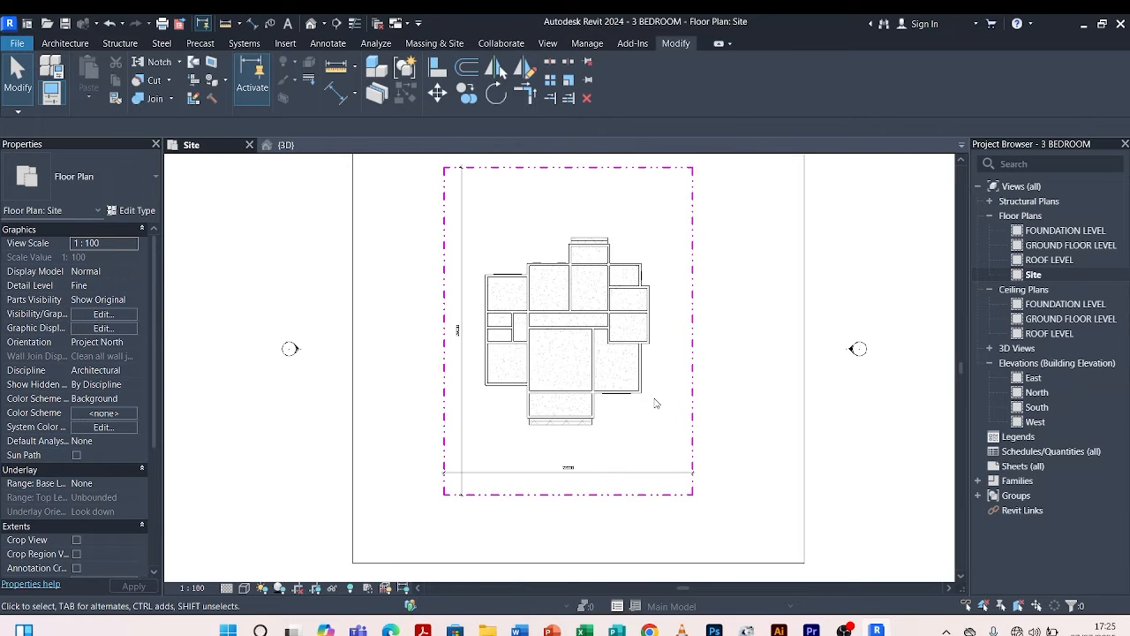
pyautogui.scroll(2, 656, 402)
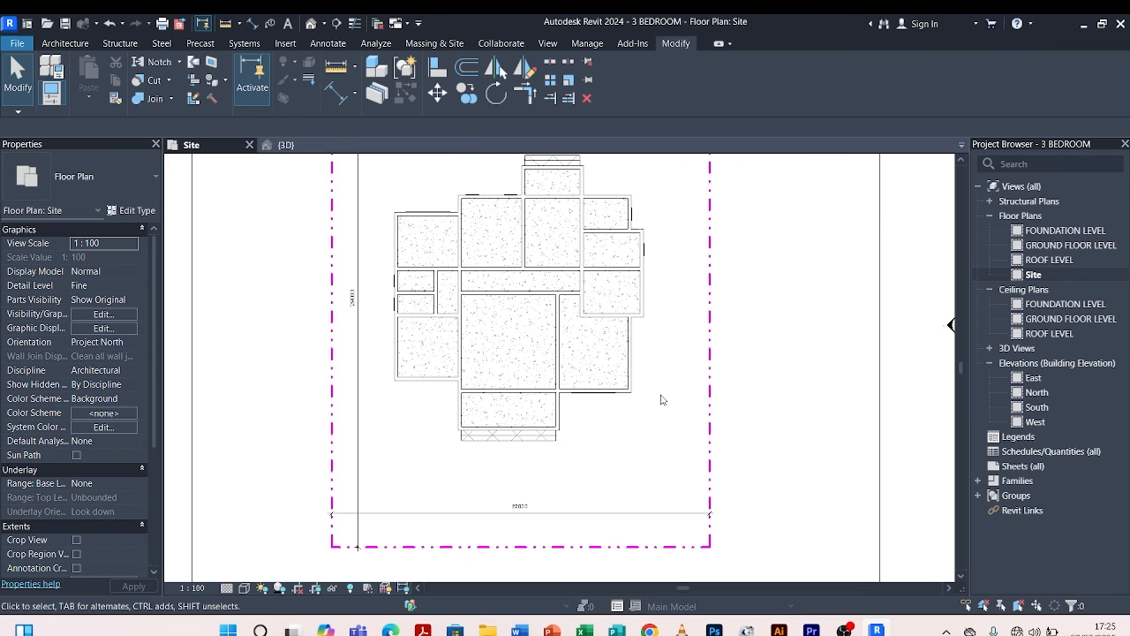
pyautogui.scroll(-2, 663, 383)
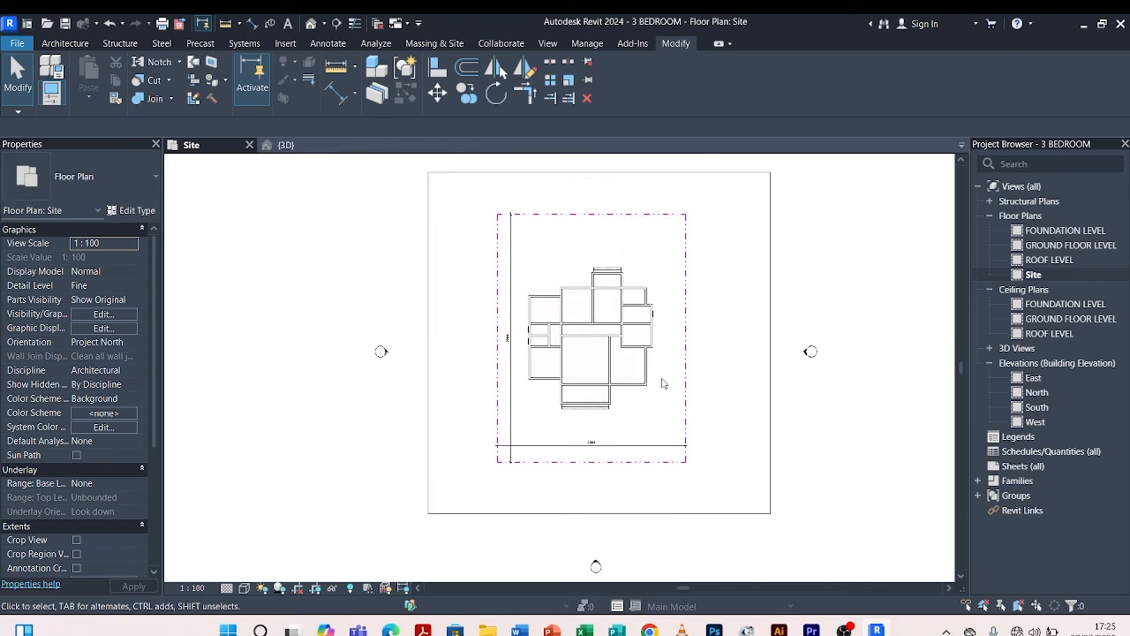
pyautogui.scroll(2, 622, 466)
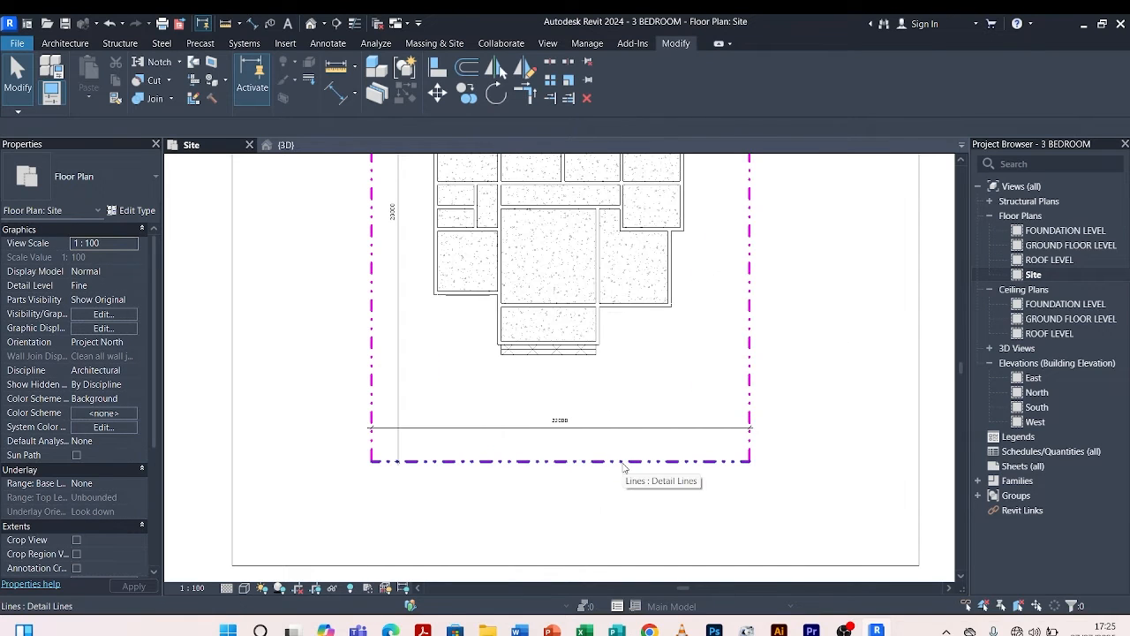
pyautogui.scroll(-1, 623, 467)
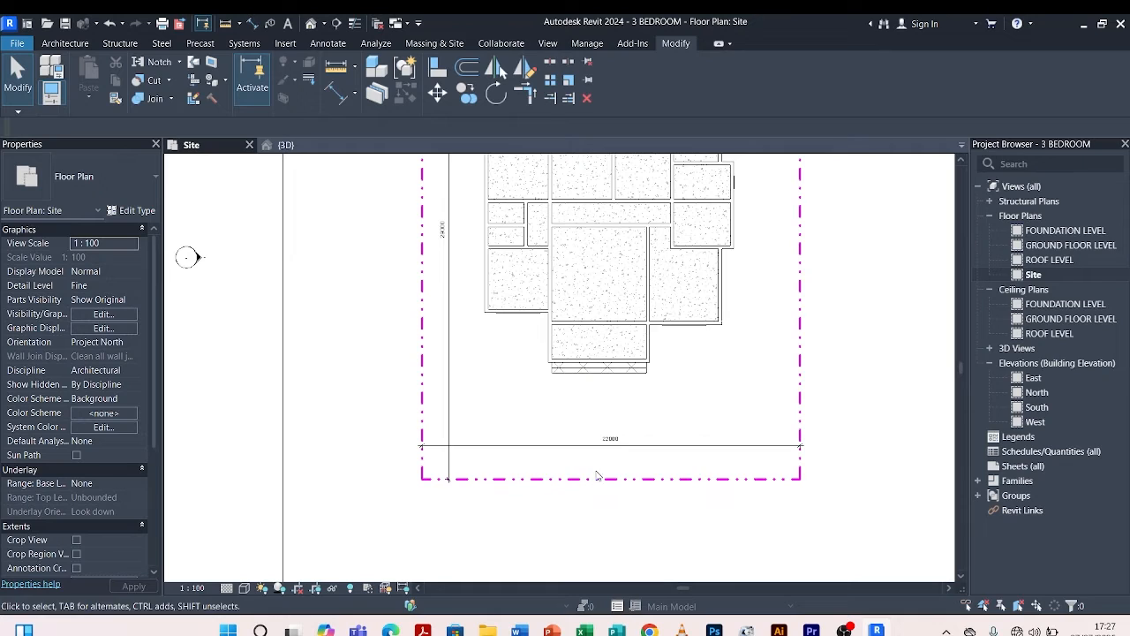
pyautogui.scroll(-1, 675, 508)
pyautogui.scroll(-2, 728, 499)
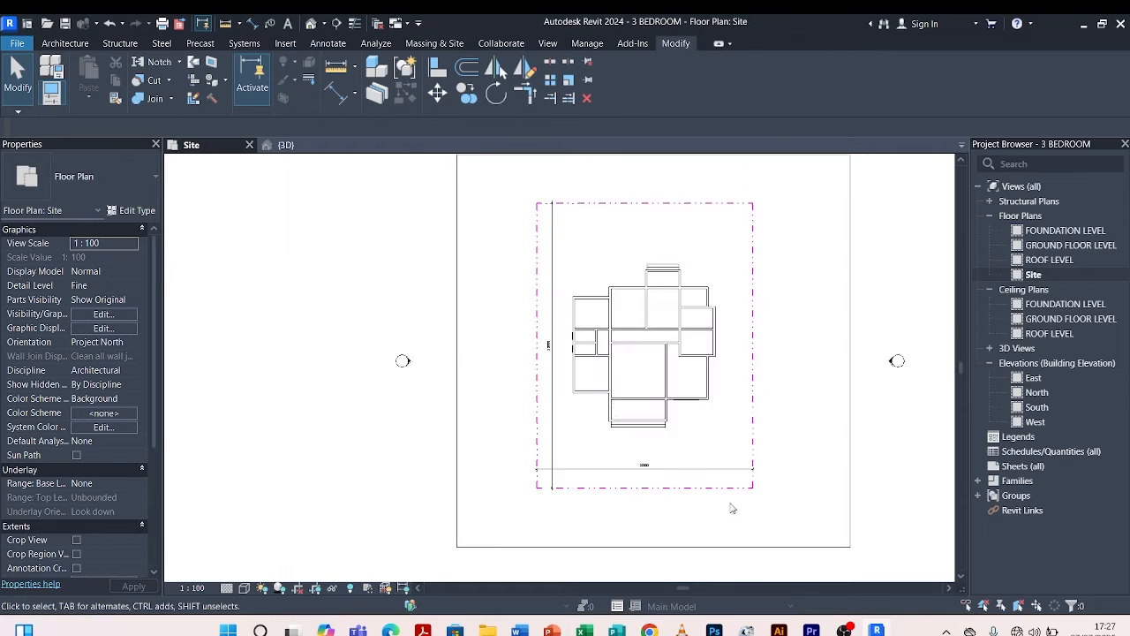
pyautogui.scroll(3, 691, 489)
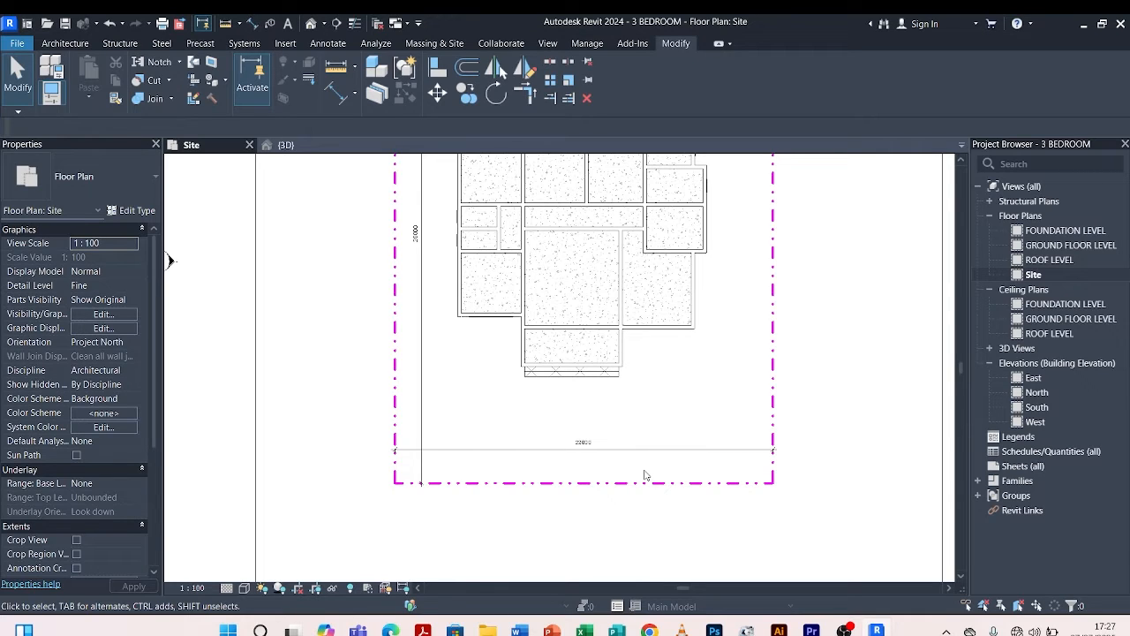
# Set the plot boundary's width to 15240 mm by moving its east line.
pyautogui.click(771, 353)
pyautogui.scroll(3, 589, 457)
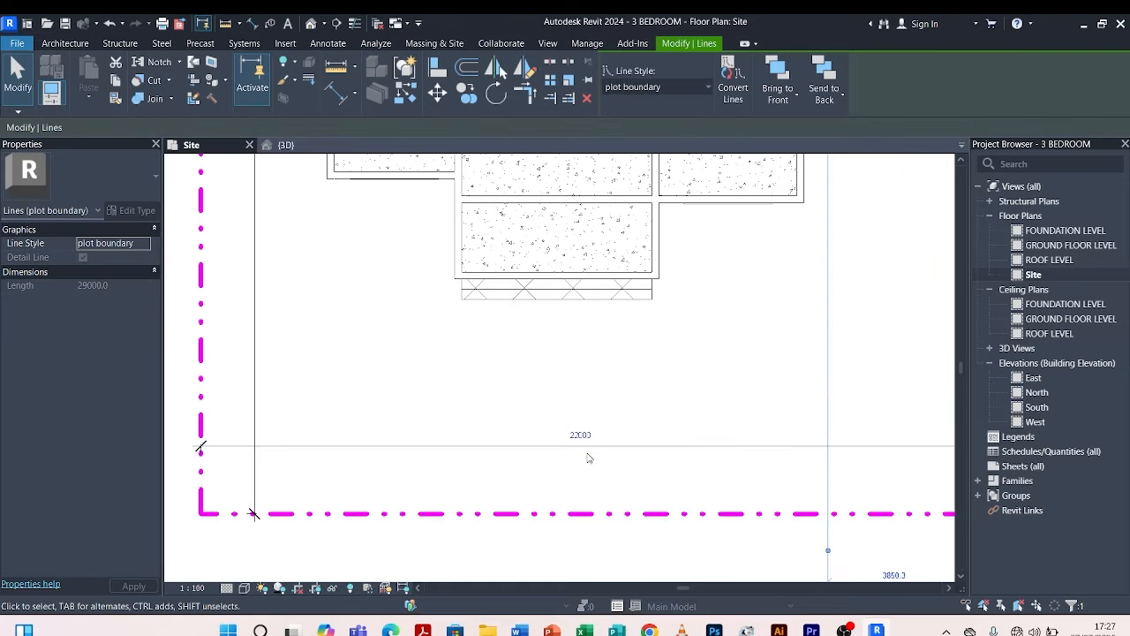
pyautogui.click(581, 436)
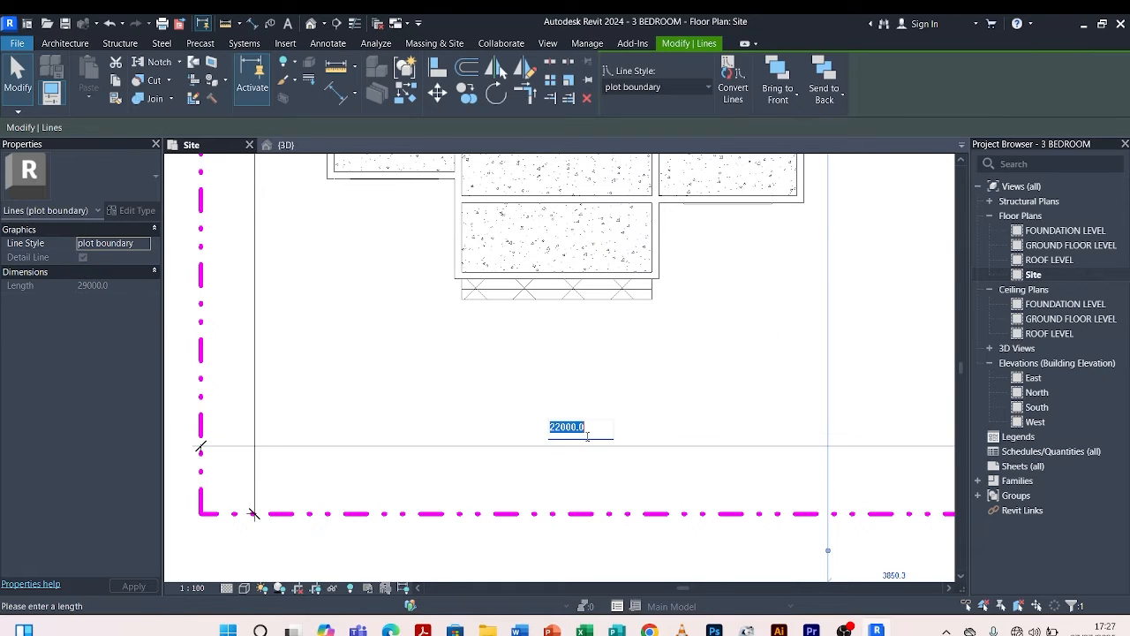
pyautogui.write('15240')
pyautogui.press('Return')
pyautogui.scroll(-5, 595, 456)
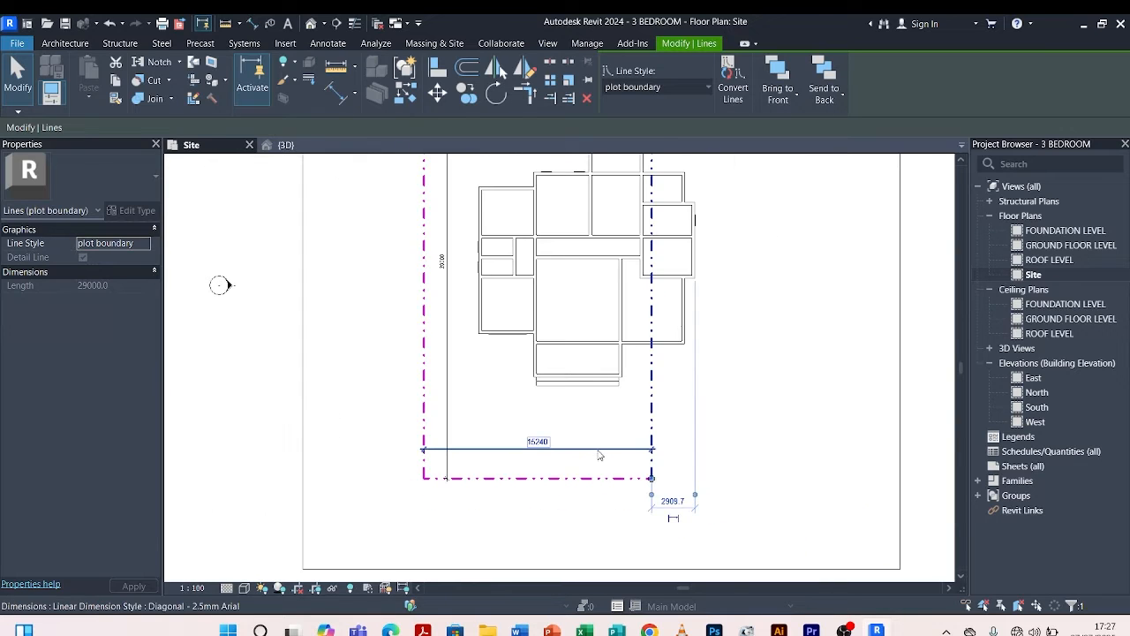
pyautogui.click(694, 358)
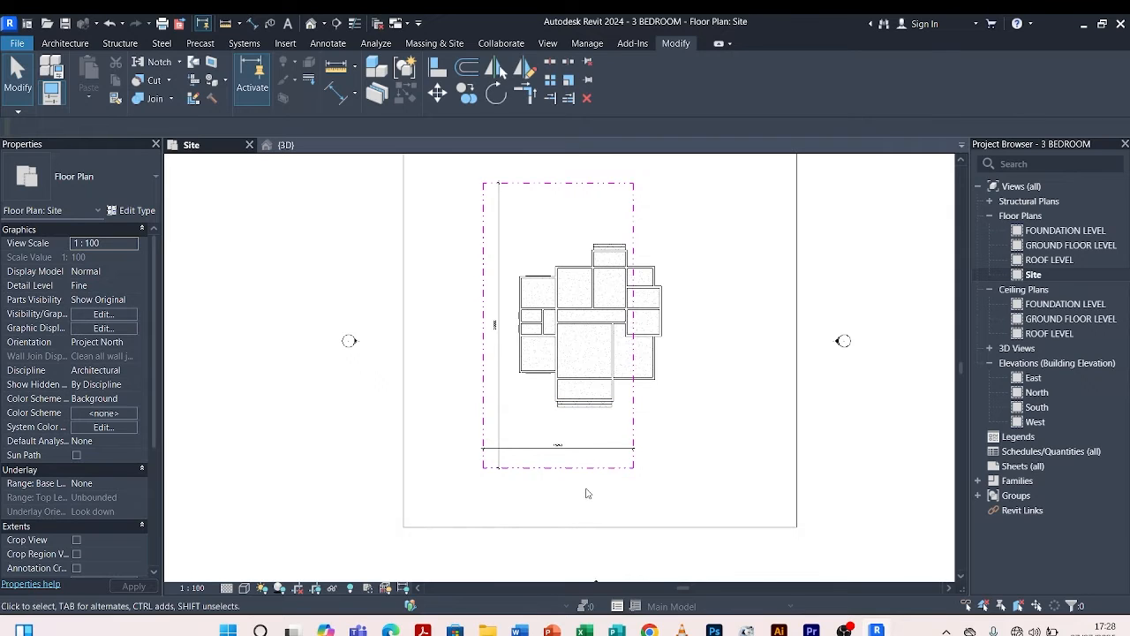
# Set the plot boundary's length to 30480 mm by moving its north line.
pyautogui.click(581, 188)
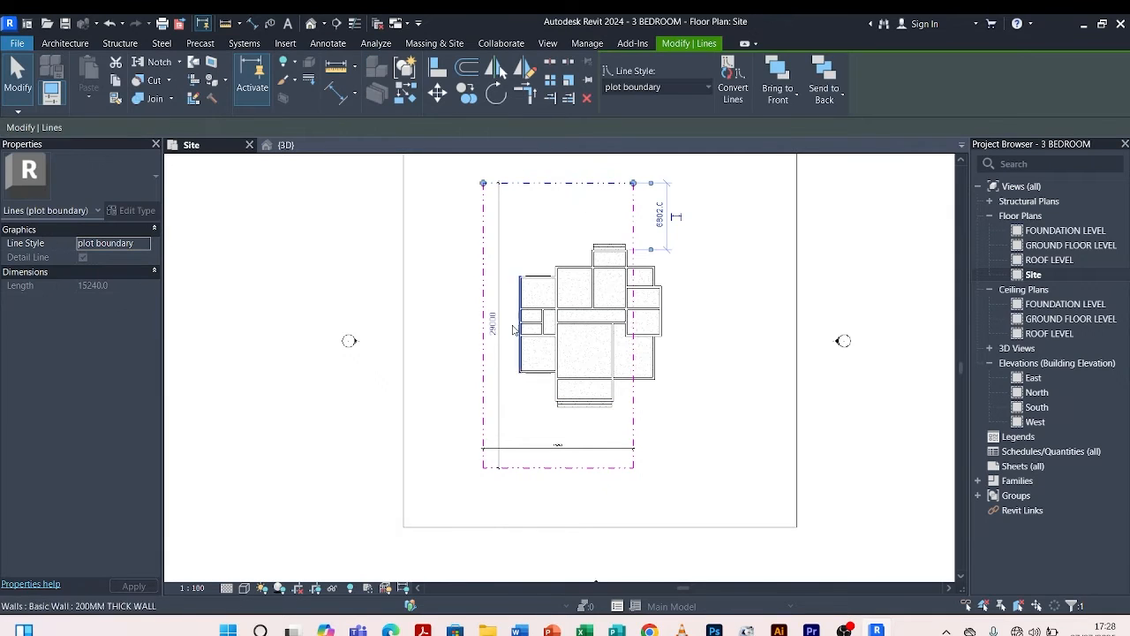
pyautogui.scroll(2, 479, 348)
pyautogui.click(504, 309)
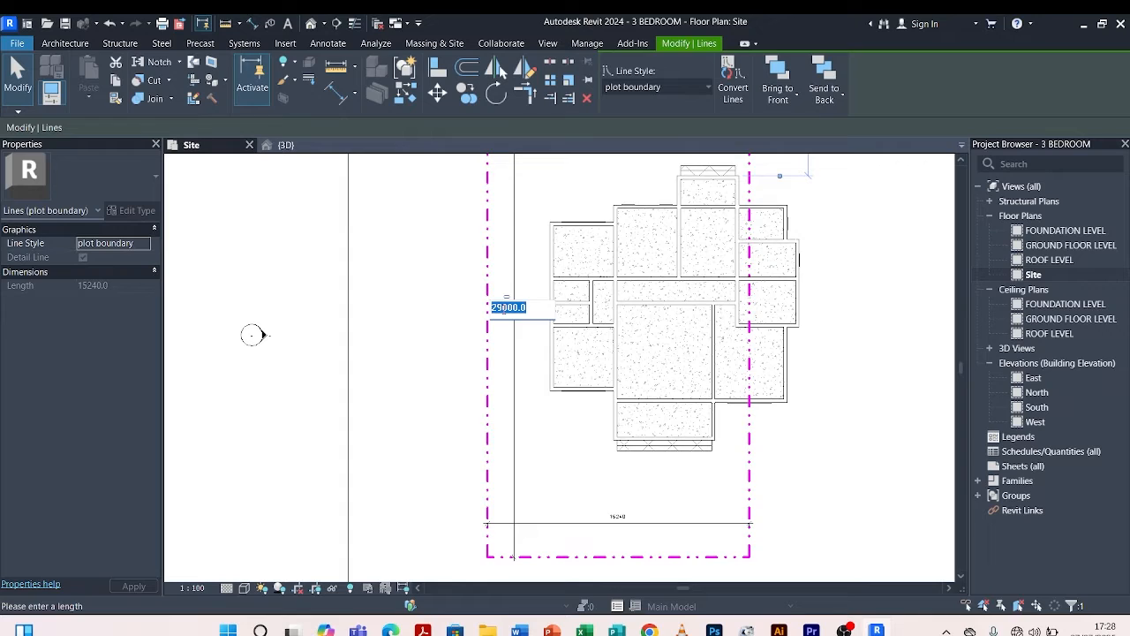
pyautogui.write('30480')
pyautogui.press('Return')
pyautogui.scroll(-2, 569, 362)
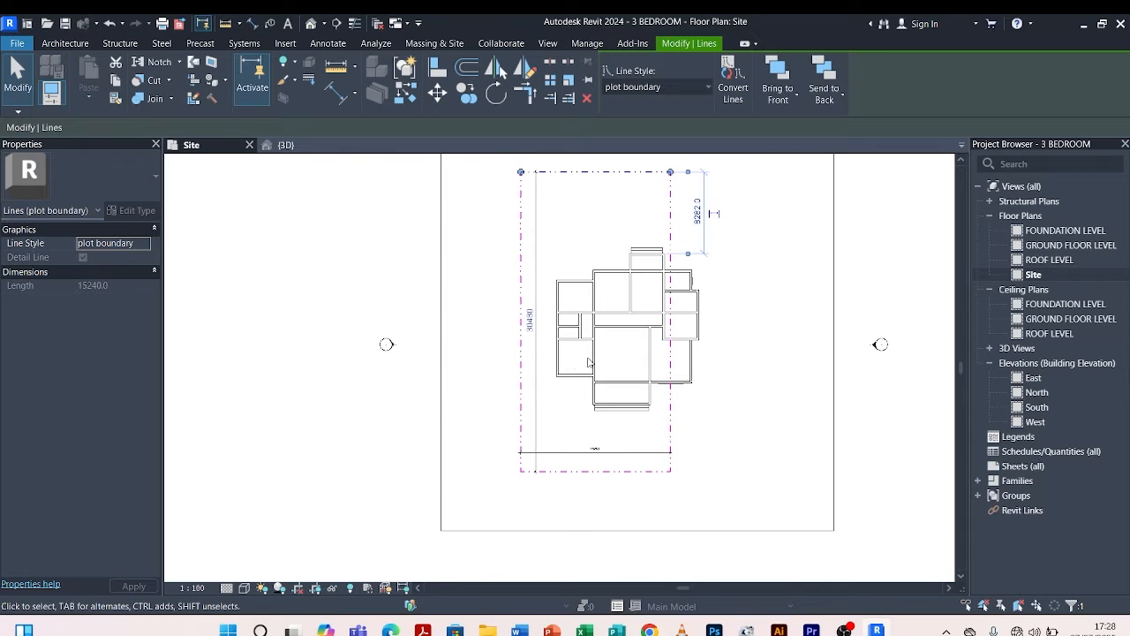
pyautogui.click(719, 320)
pyautogui.scroll(-2, 717, 335)
pyautogui.click(570, 232)
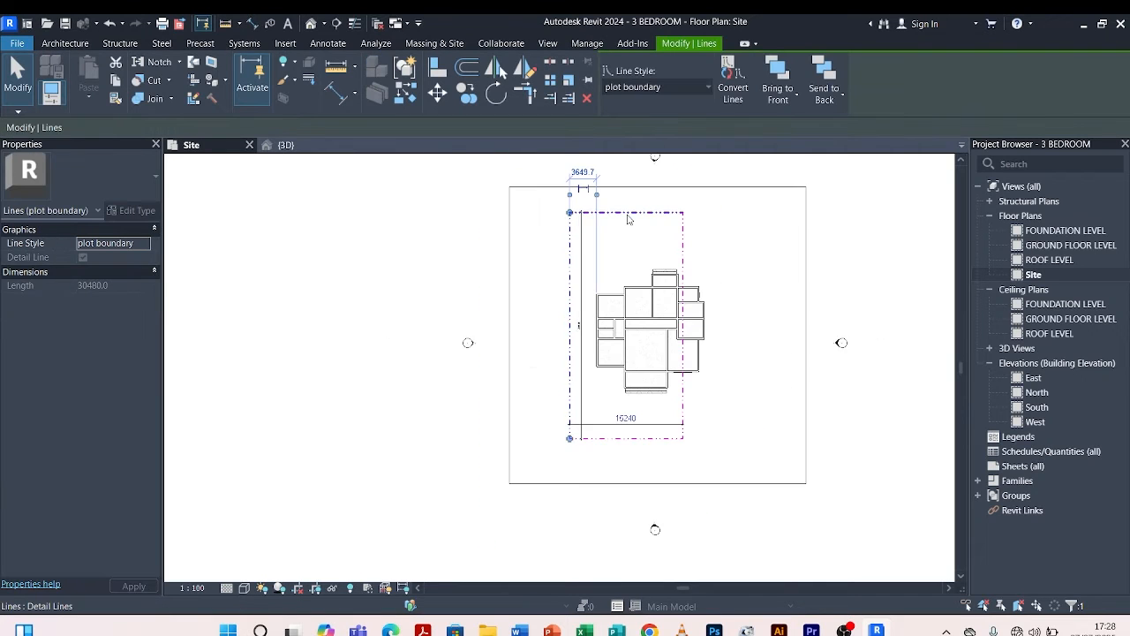
pyautogui.scroll(2, 627, 217)
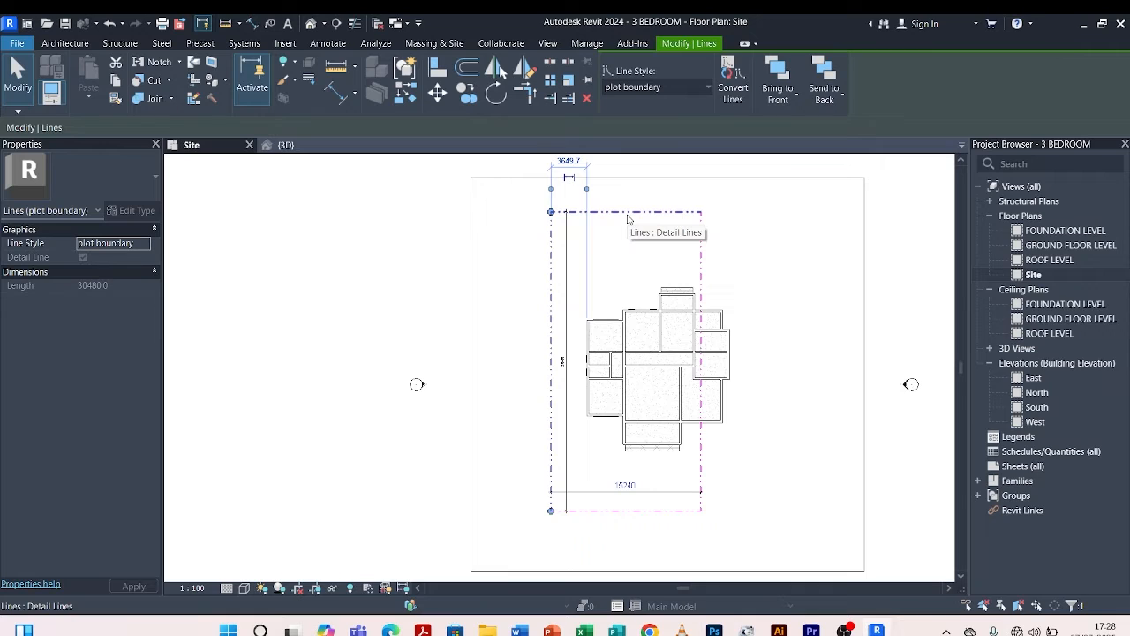
pyautogui.click(611, 260)
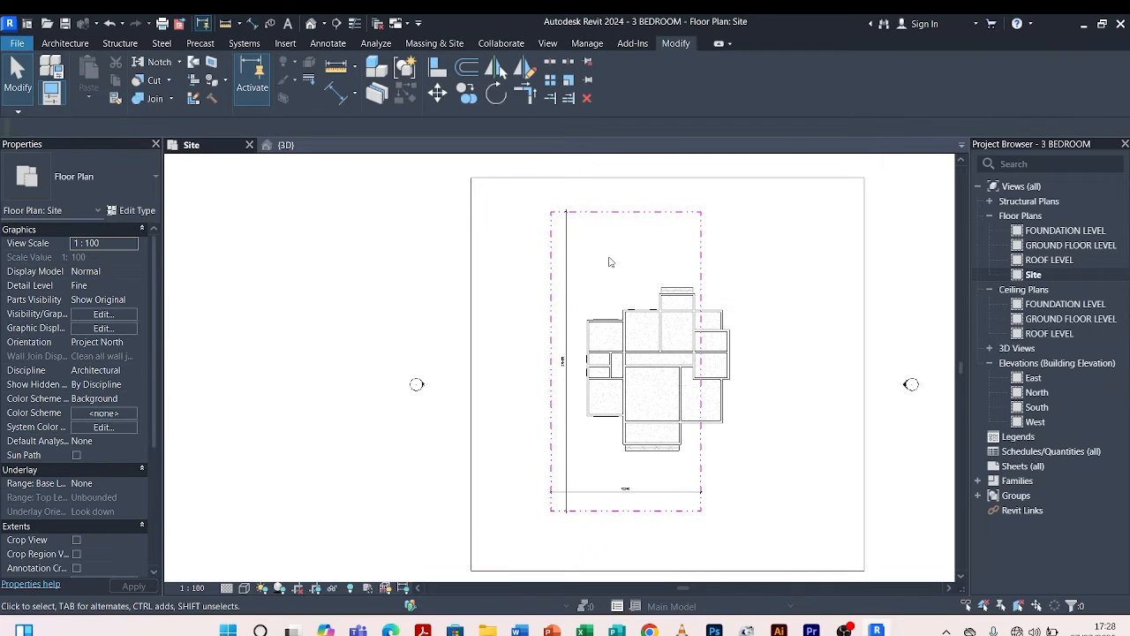
pyautogui.click(552, 280)
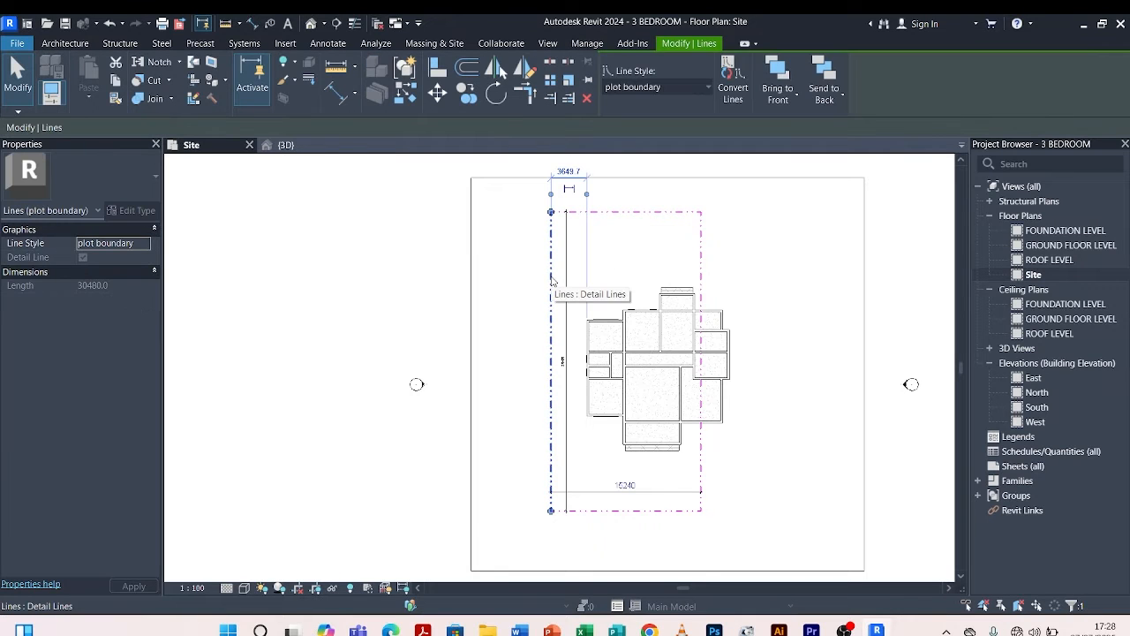
pyautogui.rightClick(551, 280)
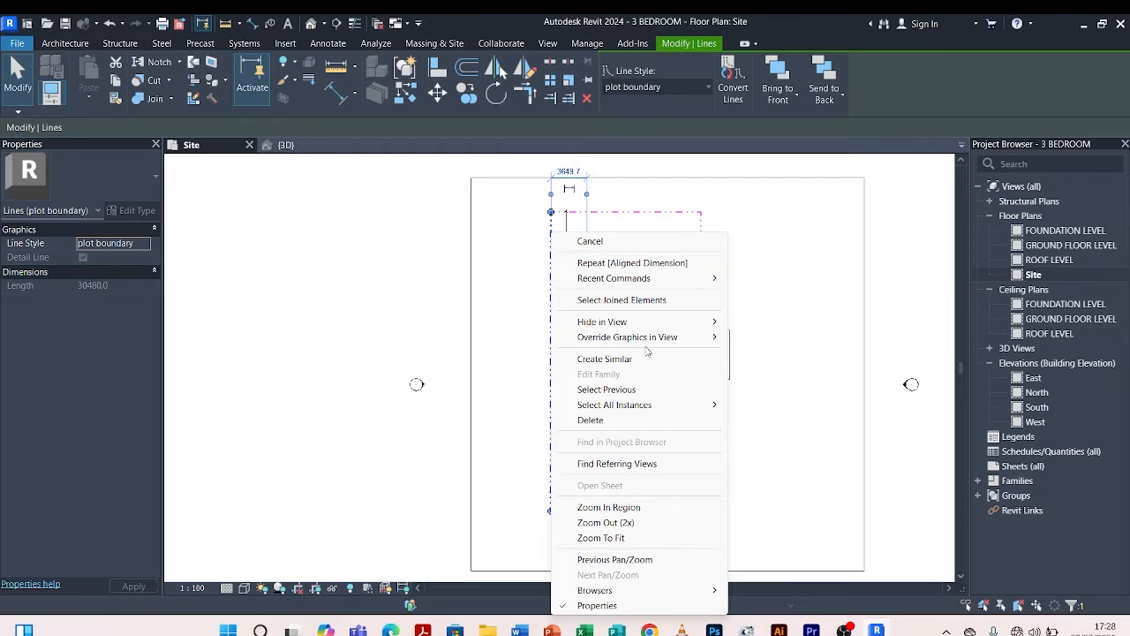
pyautogui.moveTo(645, 407)
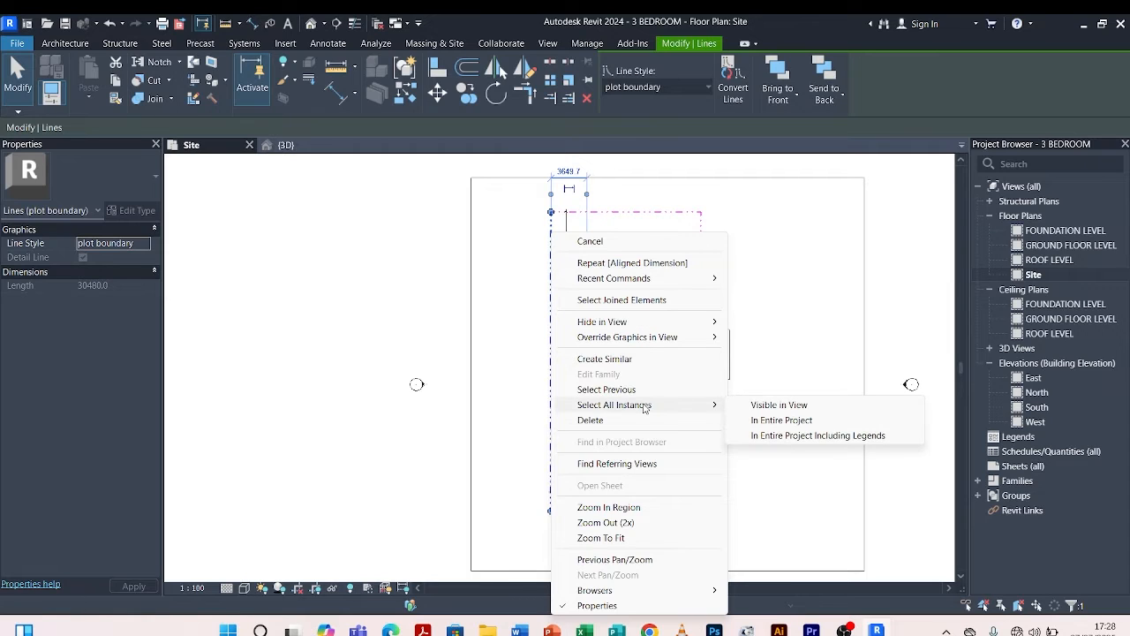
pyautogui.click(778, 405)
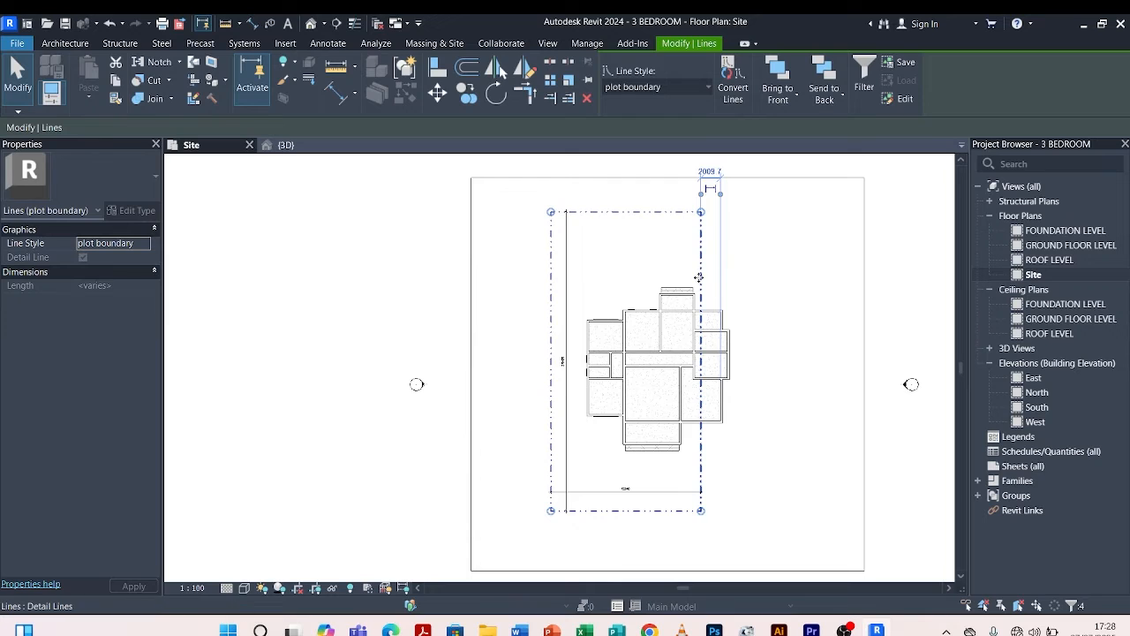
pyautogui.press('Escape')
# Select all four lines of the plot boundary and move them together southeast so the house fits between the west and east lines.
pyautogui.click(554, 324)
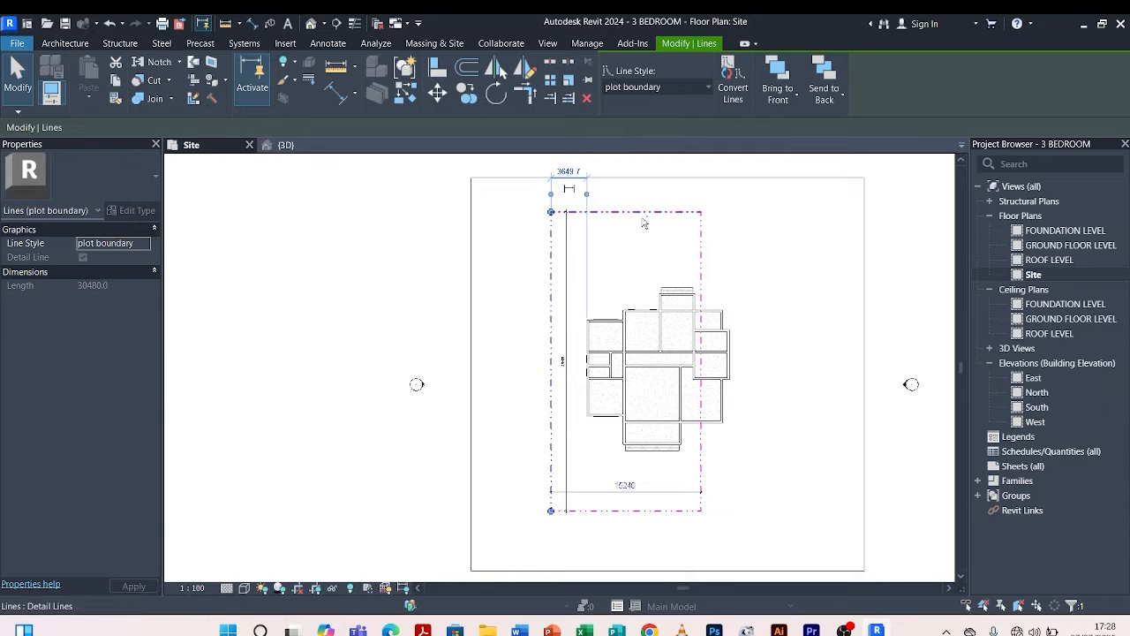
pyautogui.keyDown('ctrl'); pyautogui.click(699, 252); pyautogui.keyUp('ctrl')
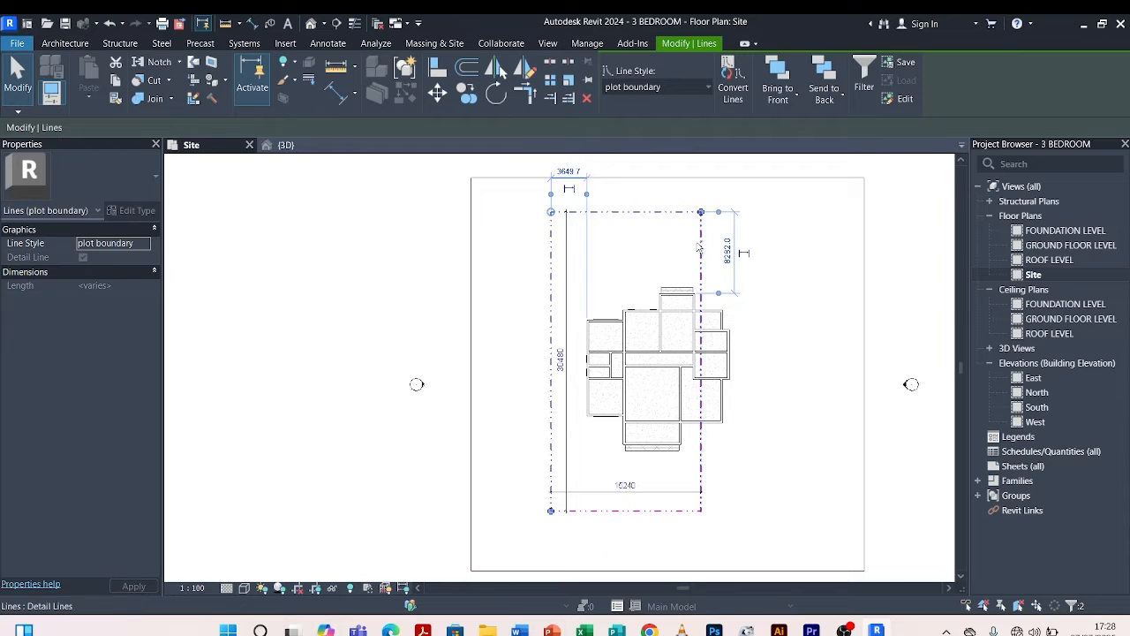
pyautogui.keyDown('ctrl'); pyautogui.click(634, 511); pyautogui.keyUp('ctrl')
pyautogui.keyDown('ctrl'); pyautogui.click(635, 511); pyautogui.keyUp('ctrl')
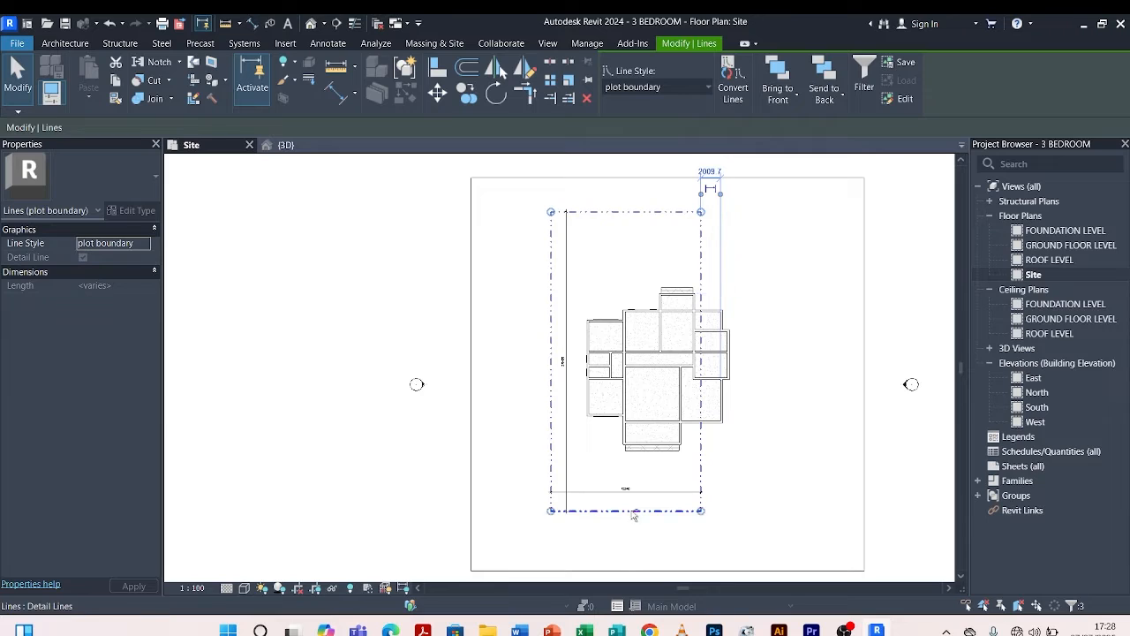
pyautogui.scroll(3, 554, 533)
pyautogui.scroll(-2, 516, 511)
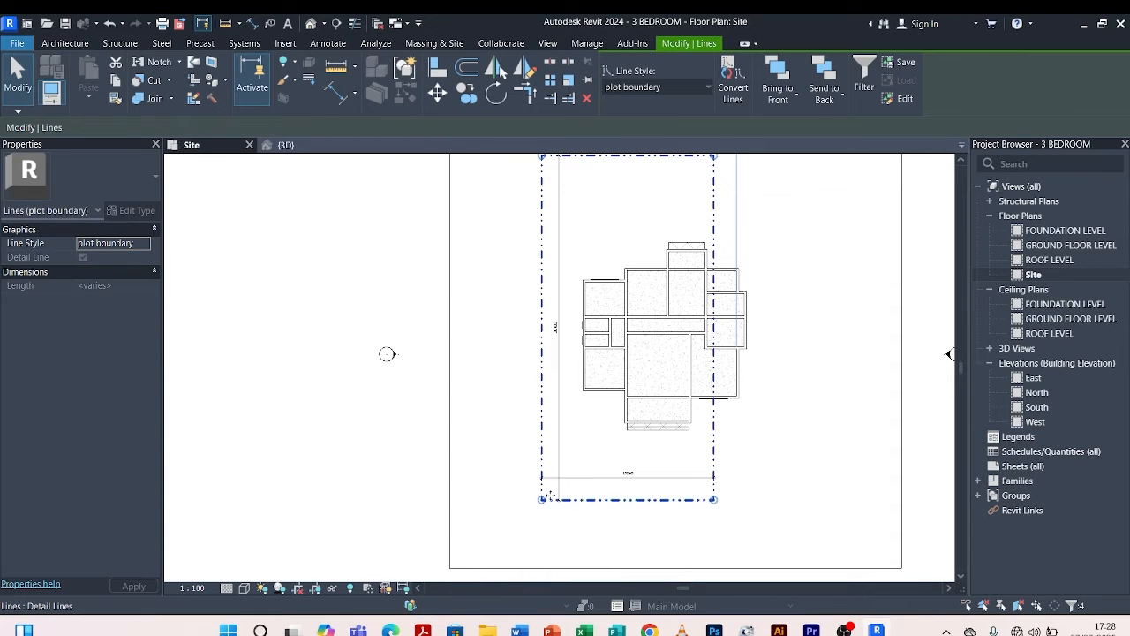
pyautogui.scroll(2, 549, 497)
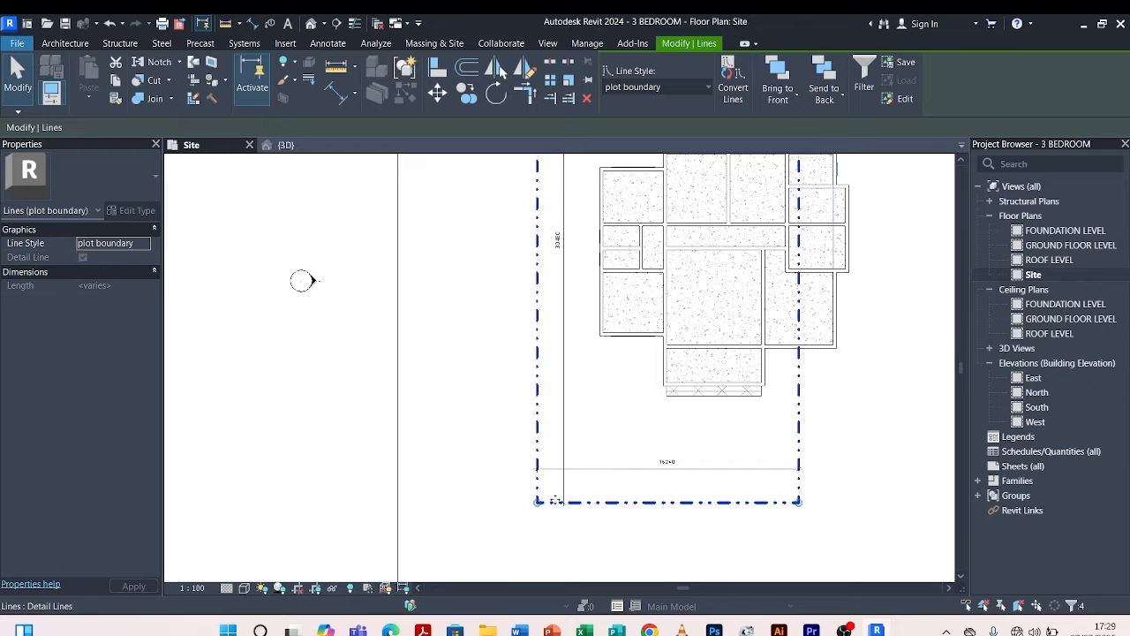
pyautogui.moveTo(554, 500); pyautogui.dragTo(610, 532)
pyautogui.scroll(-4, 610, 504)
pyautogui.scroll(2, 636, 512)
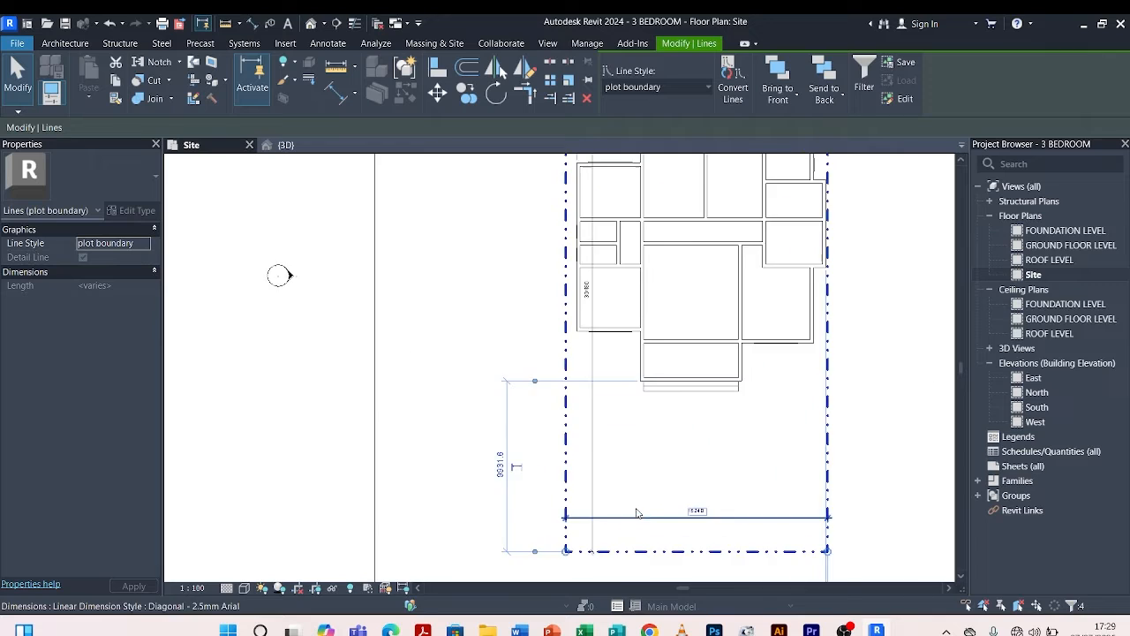
pyautogui.scroll(-5, 516, 357)
pyautogui.click(493, 327)
pyautogui.scroll(3, 586, 417)
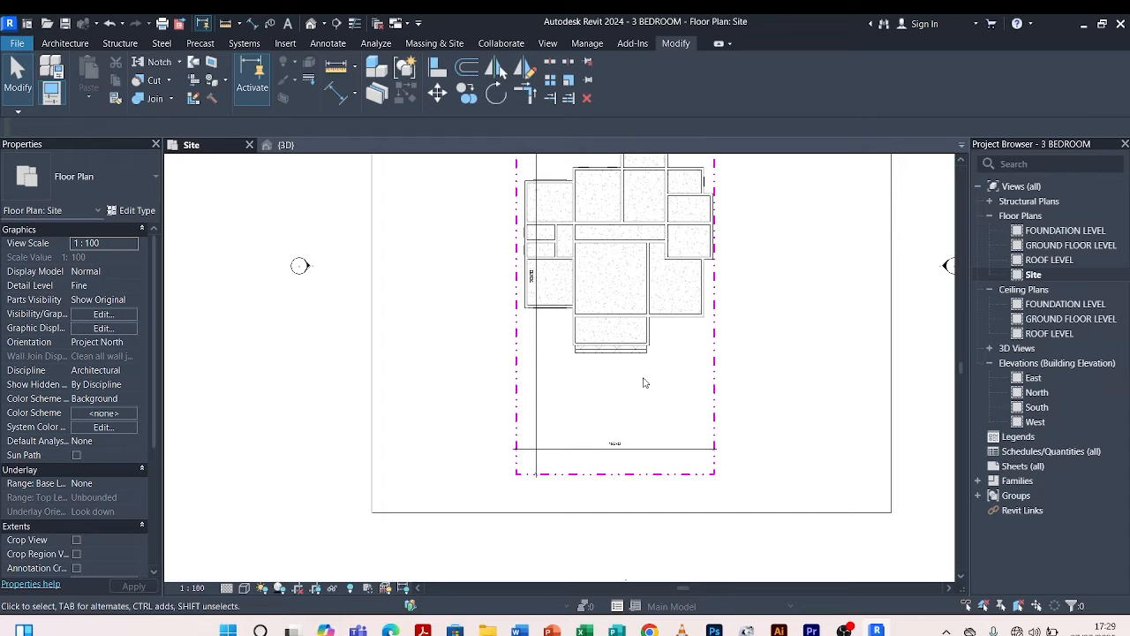
# Set the plot boundary's width to 22860 mm by moving its east line.
pyautogui.click(718, 366)
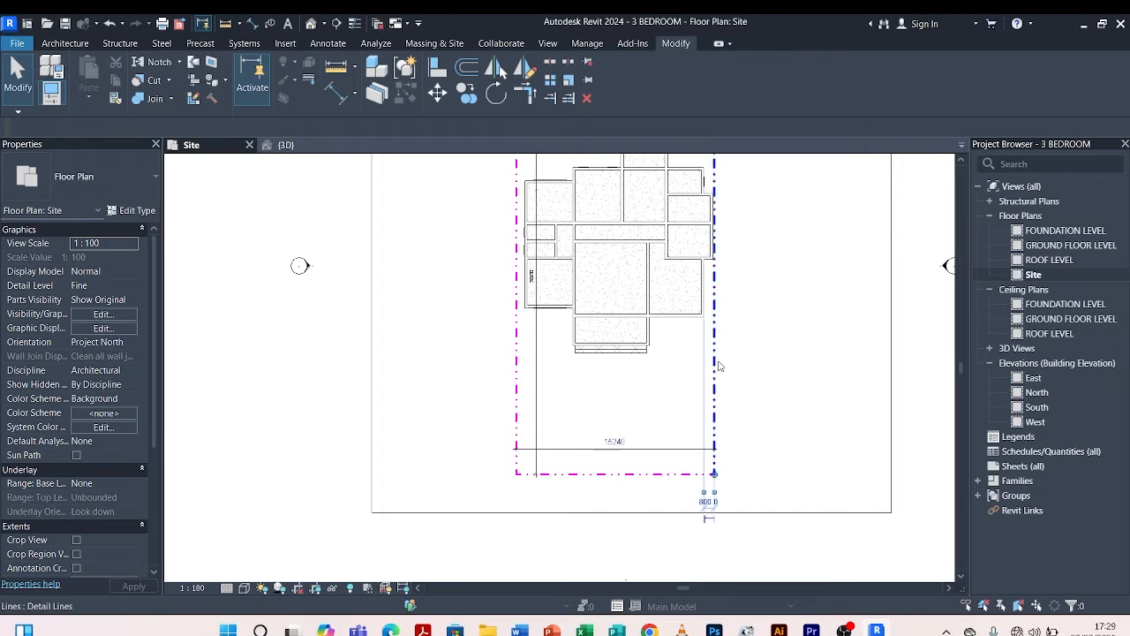
pyautogui.click(718, 365)
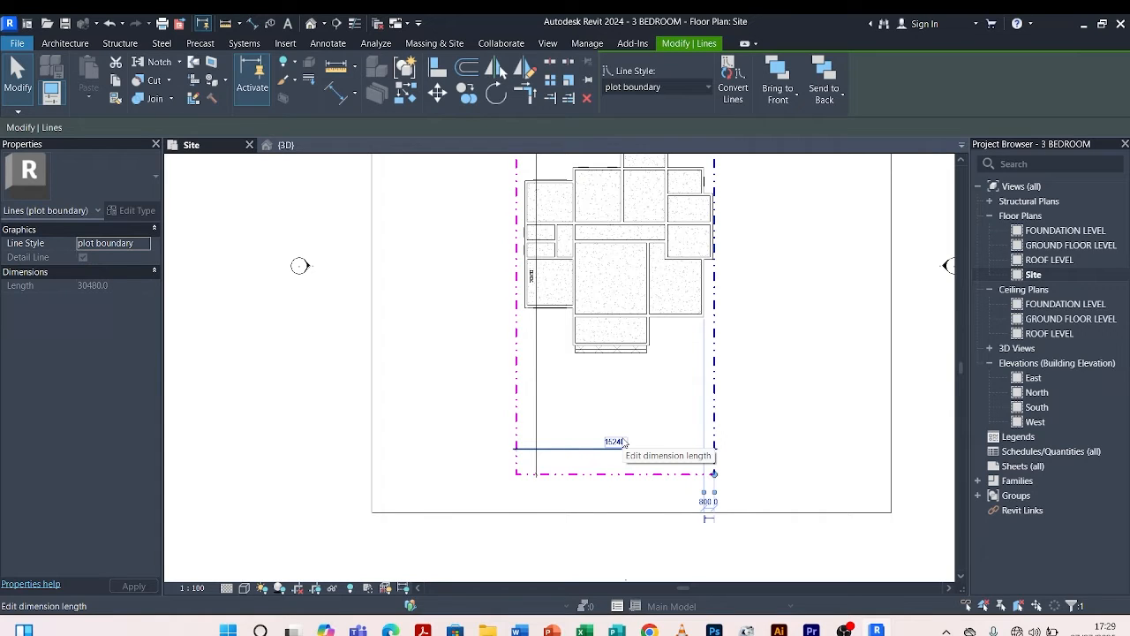
pyautogui.click(615, 440)
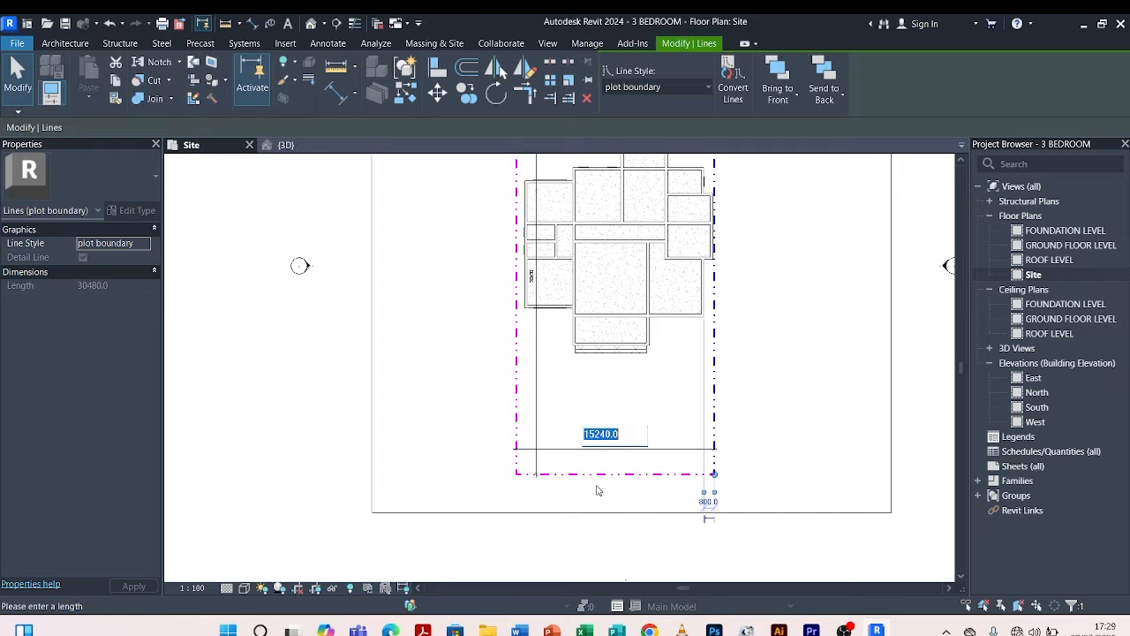
pyautogui.write('2286')
pyautogui.write('060')
pyautogui.press('Return')
pyautogui.scroll(-3, 599, 404)
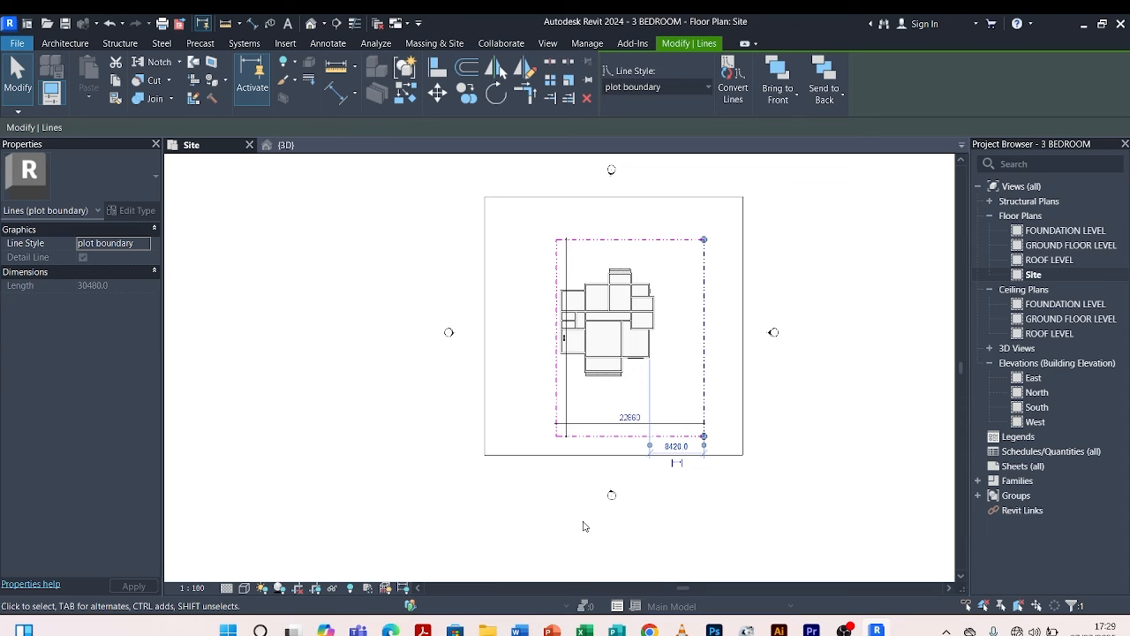
pyautogui.click(584, 512)
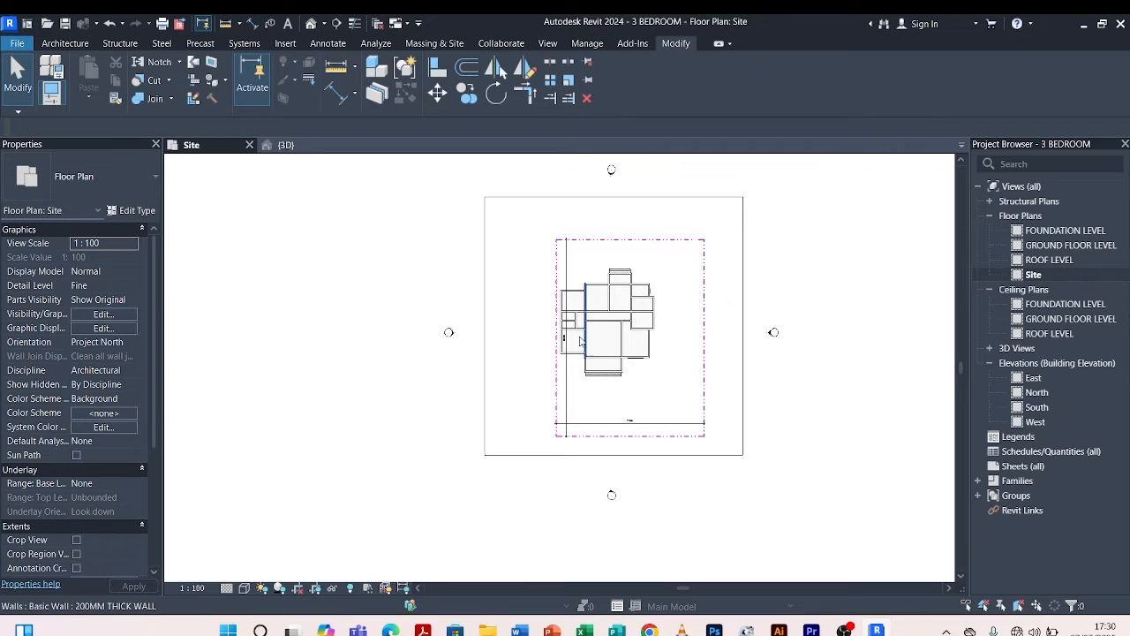
# Move all four plot boundary lines together so they clear the house by about 4000 mm on the west and 4360 mm on the east.
pyautogui.click(555, 392)
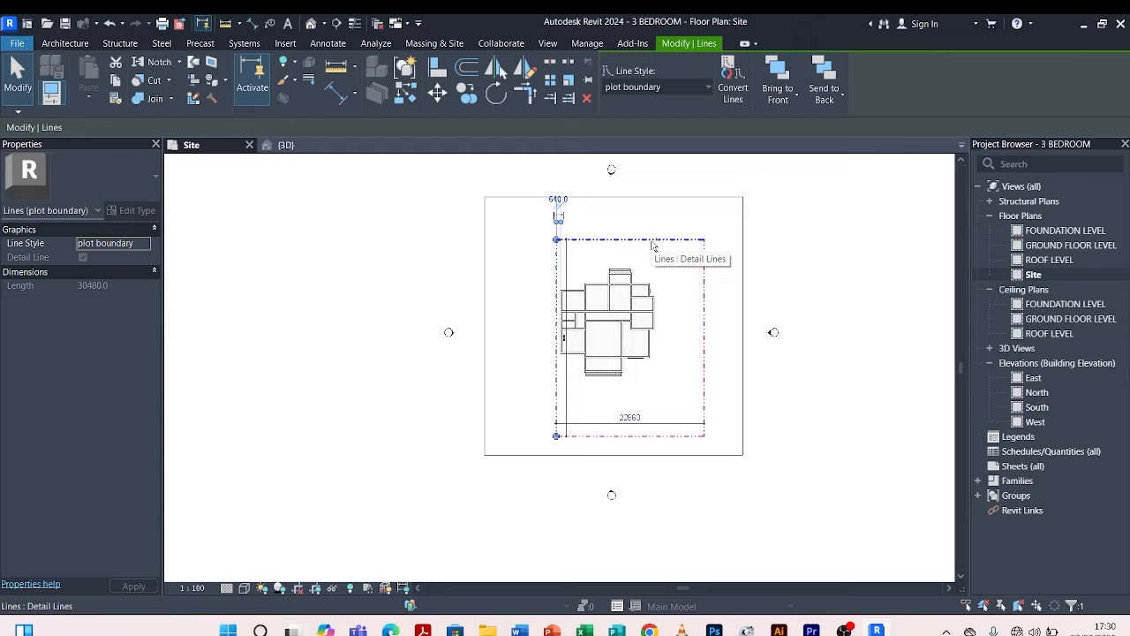
pyautogui.keyDown('ctrl'); pyautogui.click(652, 241); pyautogui.keyUp('ctrl')
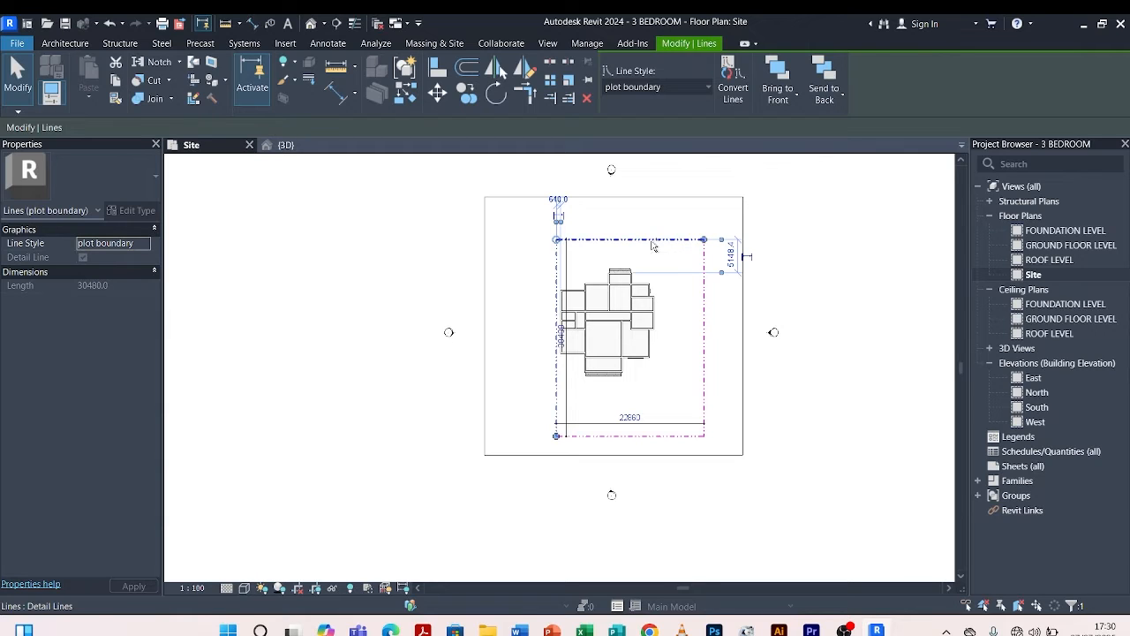
pyautogui.keyDown('ctrl'); pyautogui.click(704, 327); pyautogui.keyUp('ctrl')
pyautogui.keyDown('ctrl'); pyautogui.click(656, 433); pyautogui.keyUp('ctrl')
pyautogui.scroll(3, 654, 441)
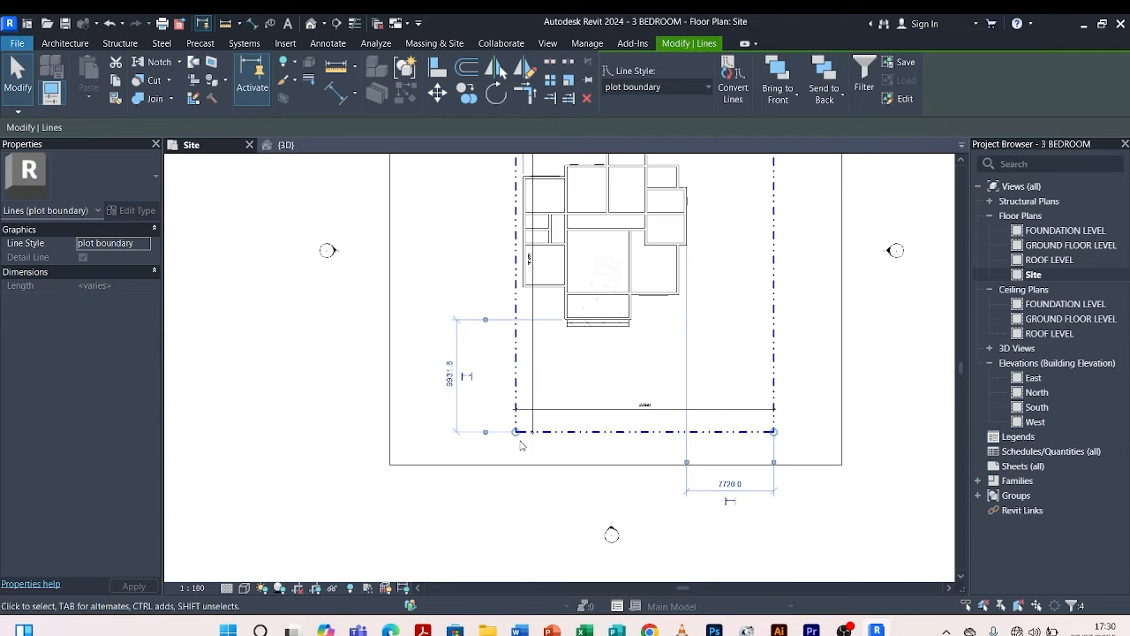
pyautogui.scroll(-2, 537, 455)
pyautogui.moveTo(513, 445); pyautogui.dragTo(505, 450)
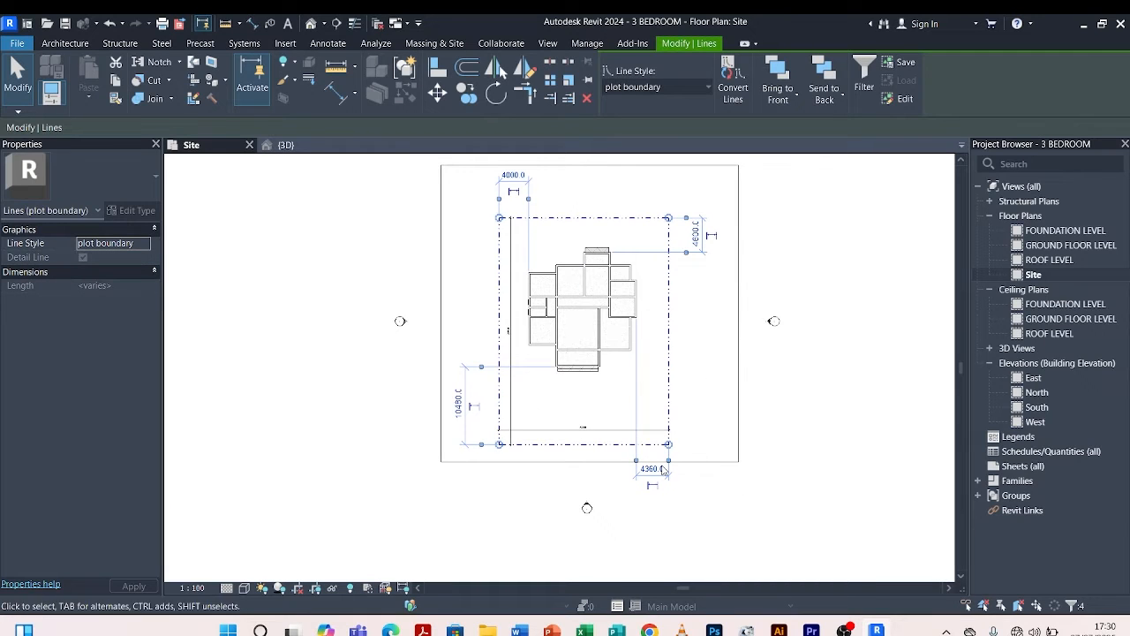
pyautogui.click(701, 347)
pyautogui.scroll(2, 554, 403)
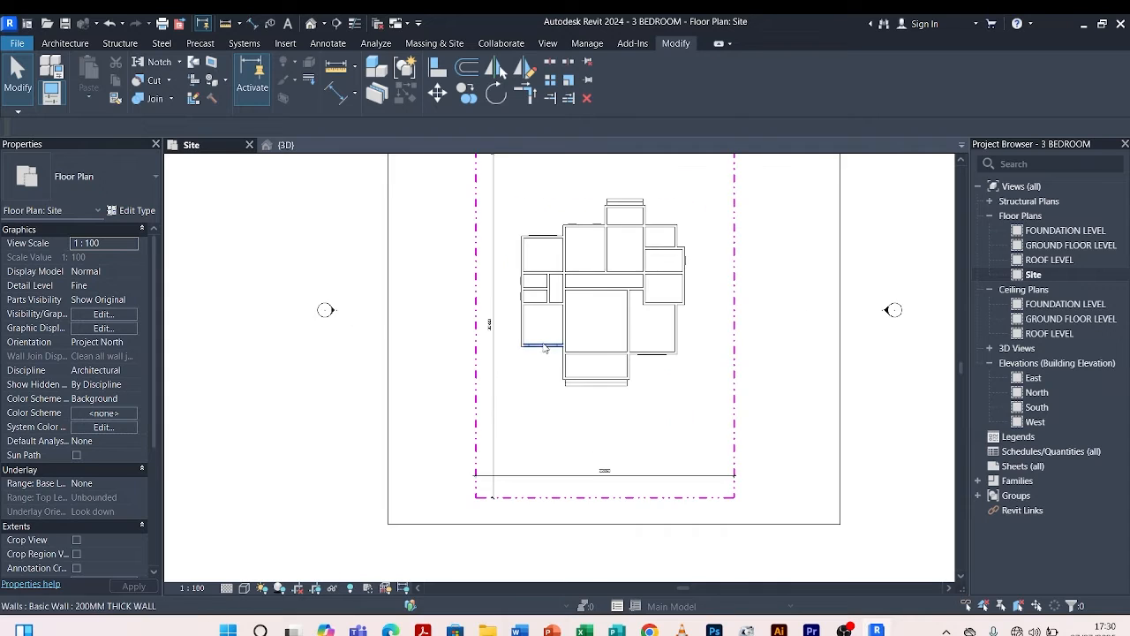
# Move the plot boundary's length dimension outside its west line.
pyautogui.click(494, 382)
pyautogui.moveTo(494, 381); pyautogui.dragTo(445, 404)
pyautogui.press('Escape')
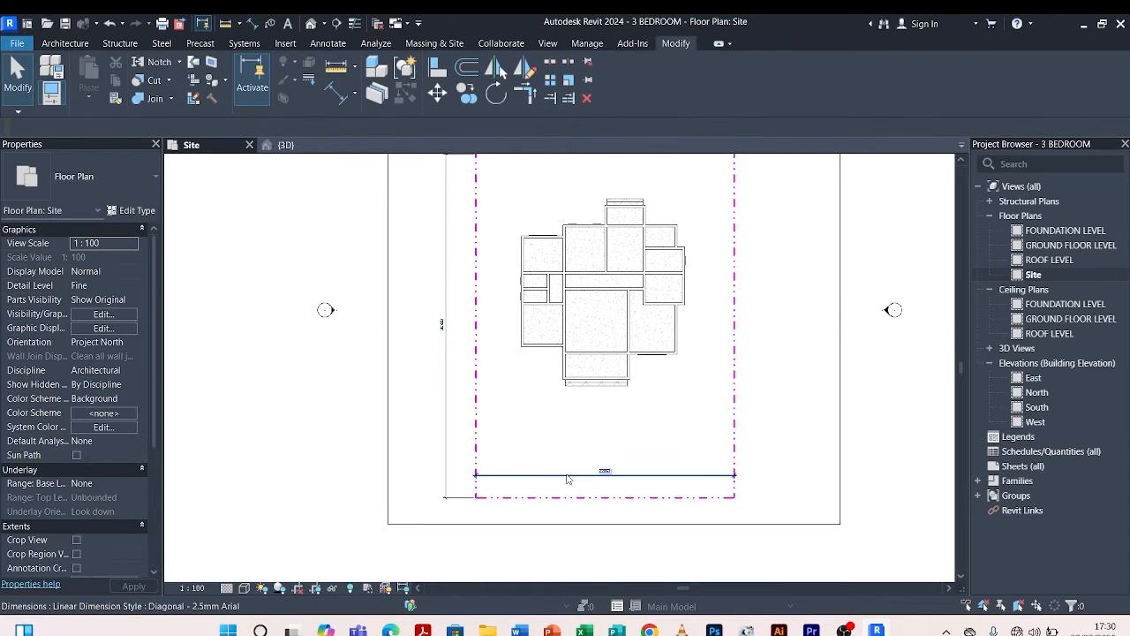
# Move the plot boundary's width dimension outside its south line, beyond the large site outline.
pyautogui.click(604, 476)
pyautogui.scroll(-1, 601, 450)
pyautogui.scroll(2, 609, 415)
pyautogui.moveTo(588, 422); pyautogui.dragTo(582, 543)
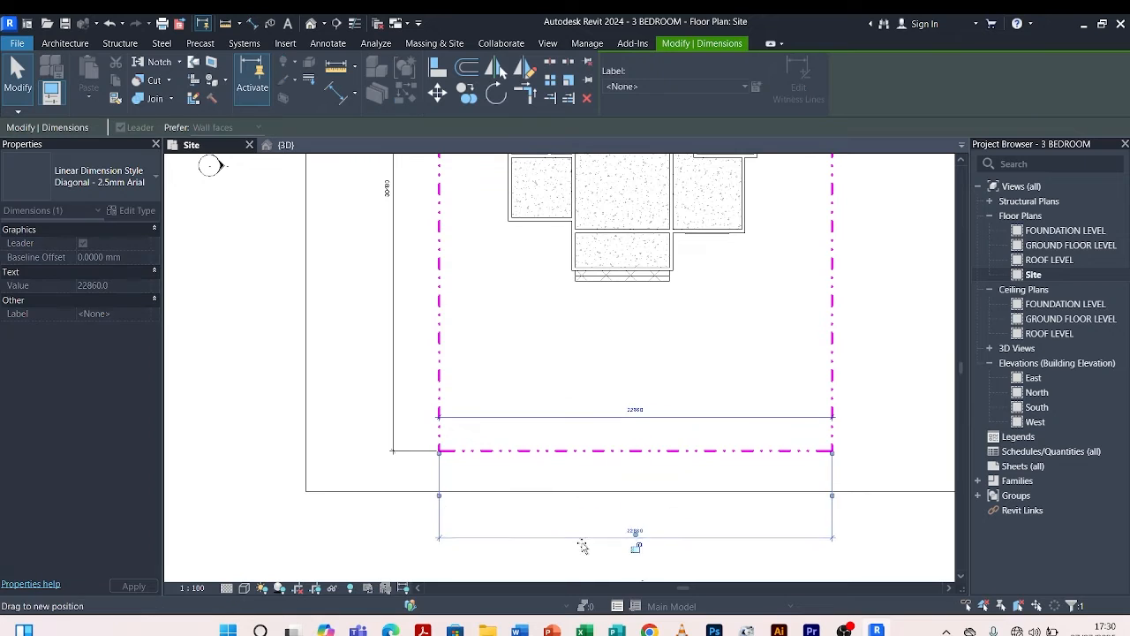
pyautogui.scroll(-3, 621, 444)
pyautogui.click(662, 499)
pyautogui.scroll(2, 651, 368)
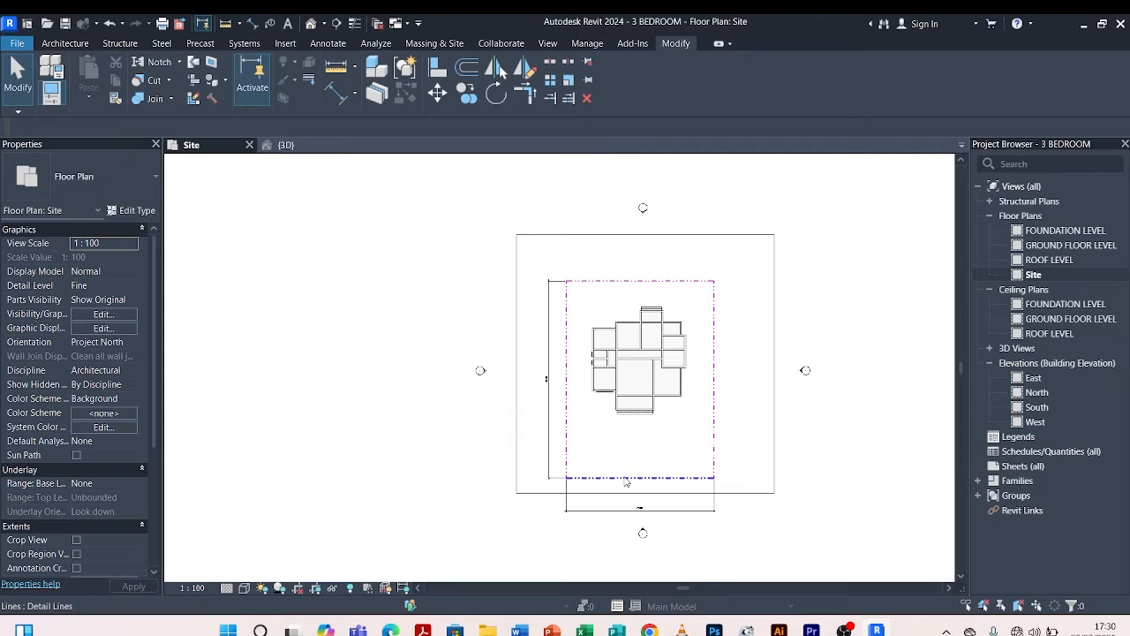
# Examine the south line of the plot boundary and its two corners.
pyautogui.scroll(3, 625, 481)
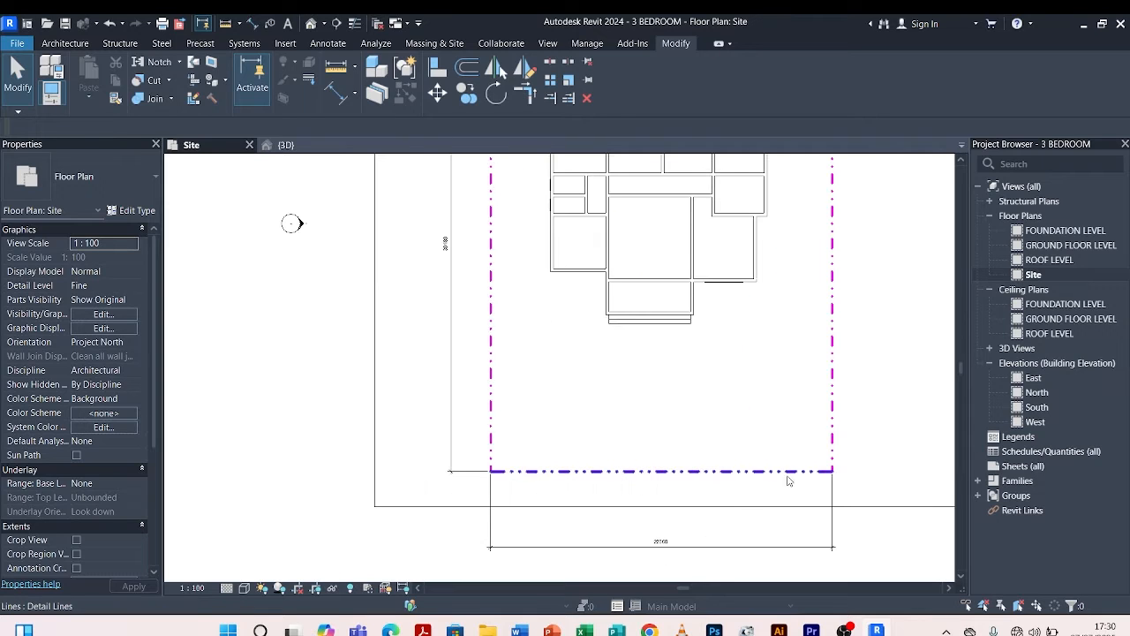
pyautogui.scroll(2, 810, 477)
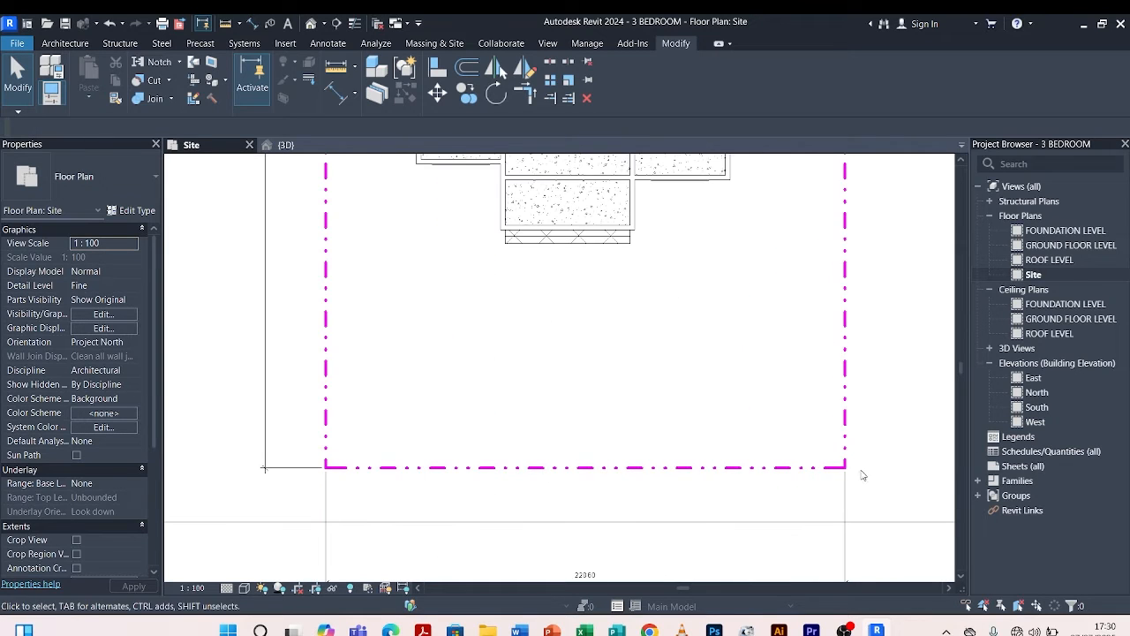
pyautogui.click(797, 469)
pyautogui.scroll(-2, 797, 469)
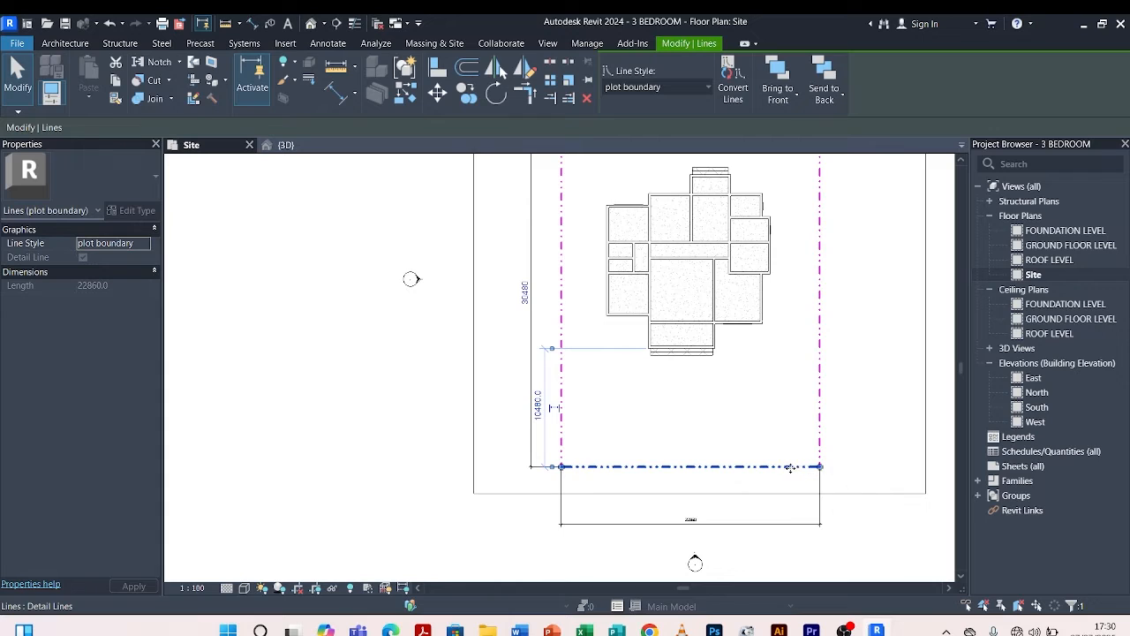
pyautogui.press('Escape')
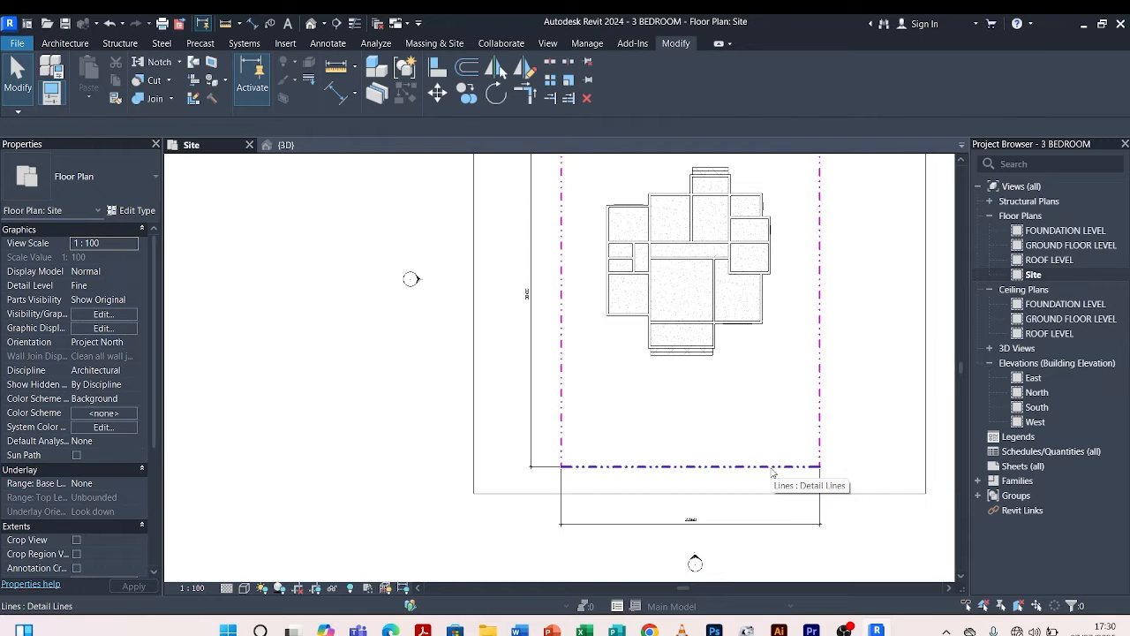
pyautogui.click(772, 473)
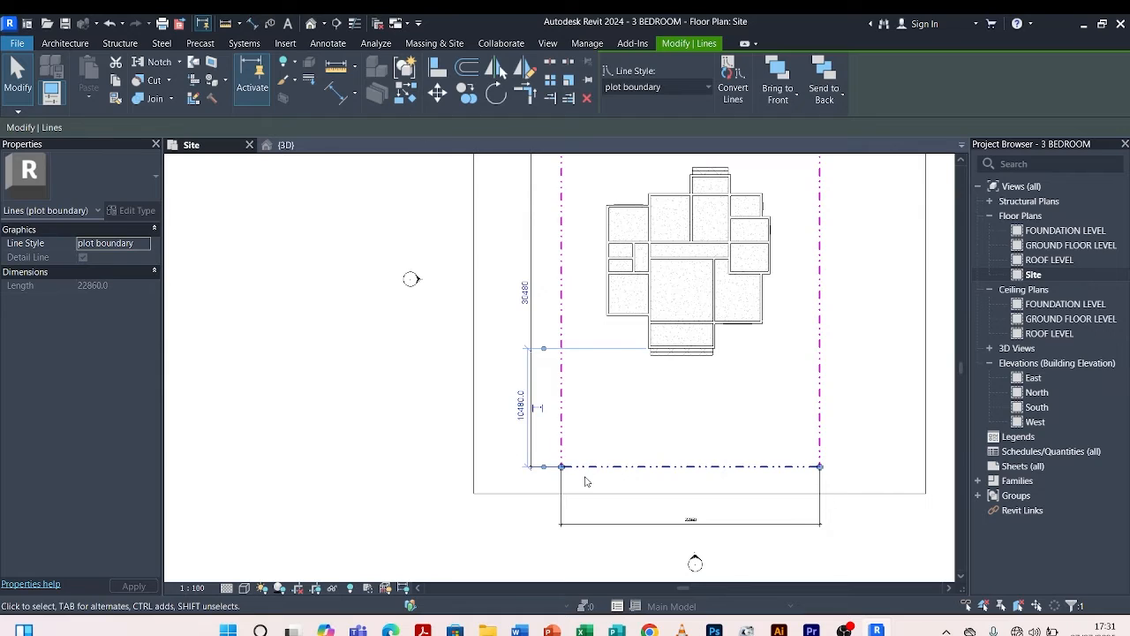
pyautogui.click(595, 430)
# Draw a circle of about 700 mm radius centred on the plot boundary's southeast corner, in the same plot boundary line style.
pyautogui.click(597, 467)
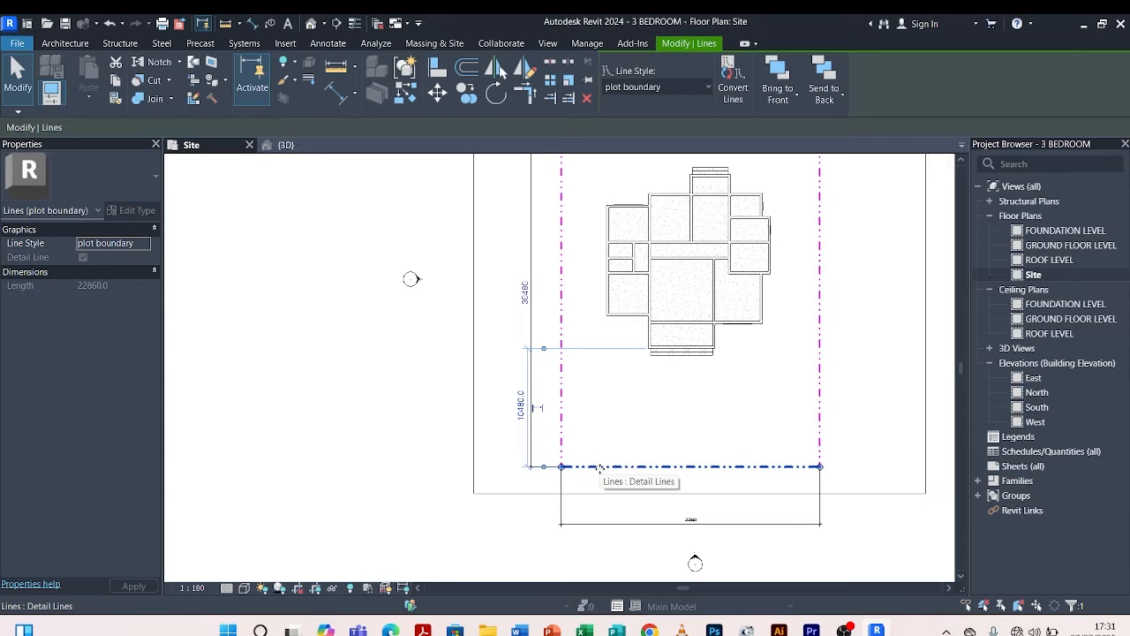
pyautogui.press('c')
pyautogui.press('s')
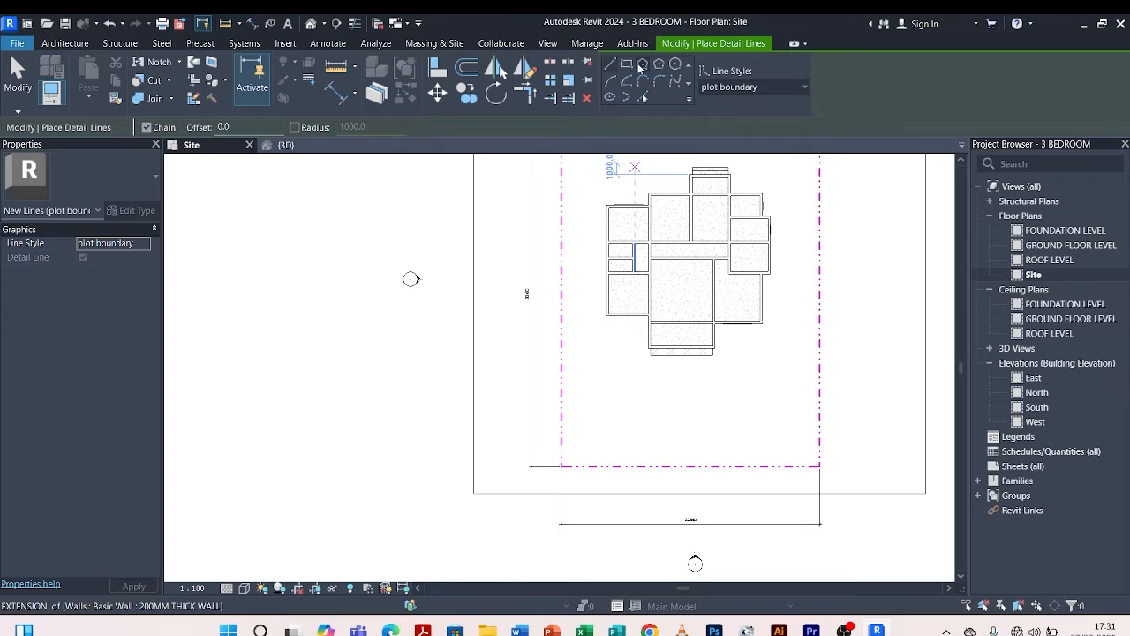
pyautogui.click(676, 65)
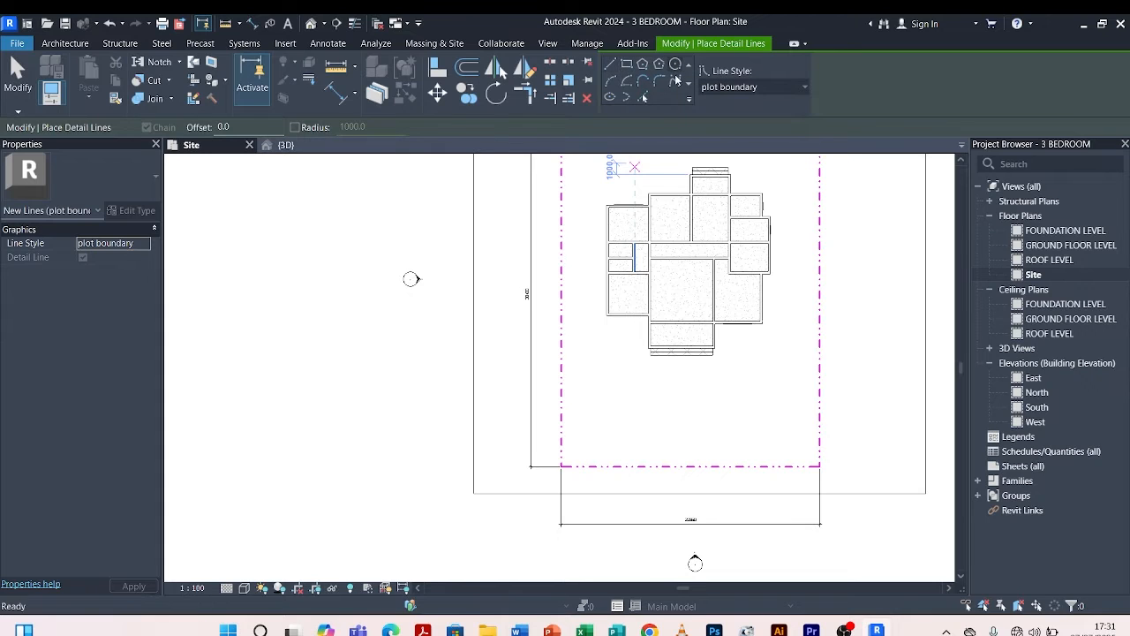
pyautogui.scroll(3, 830, 492)
pyautogui.scroll(2, 830, 493)
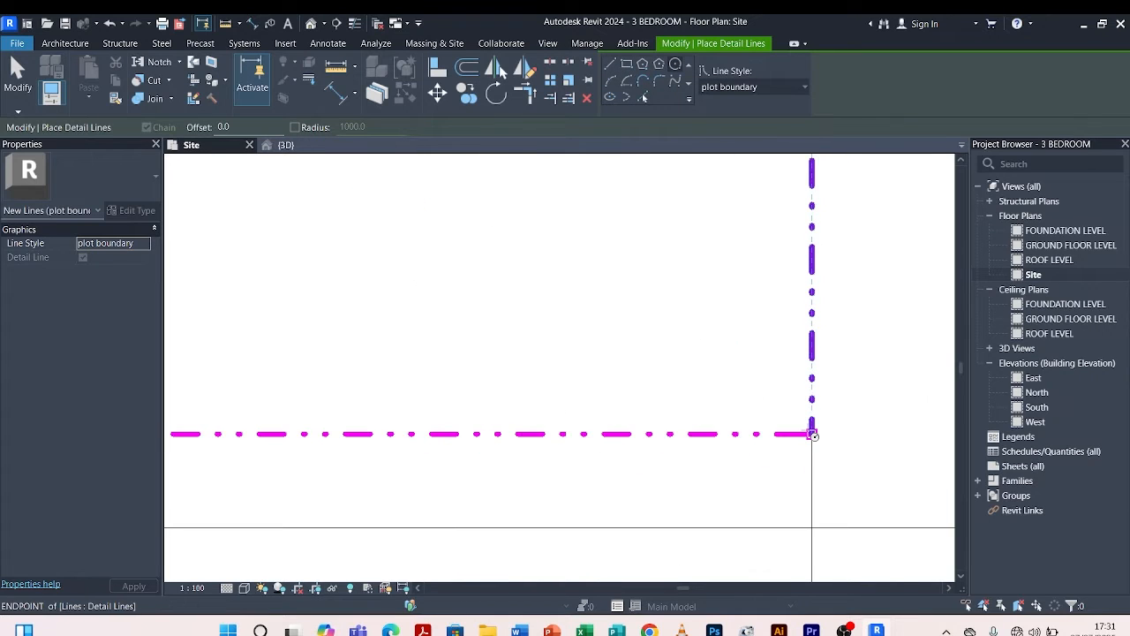
pyautogui.click(811, 433)
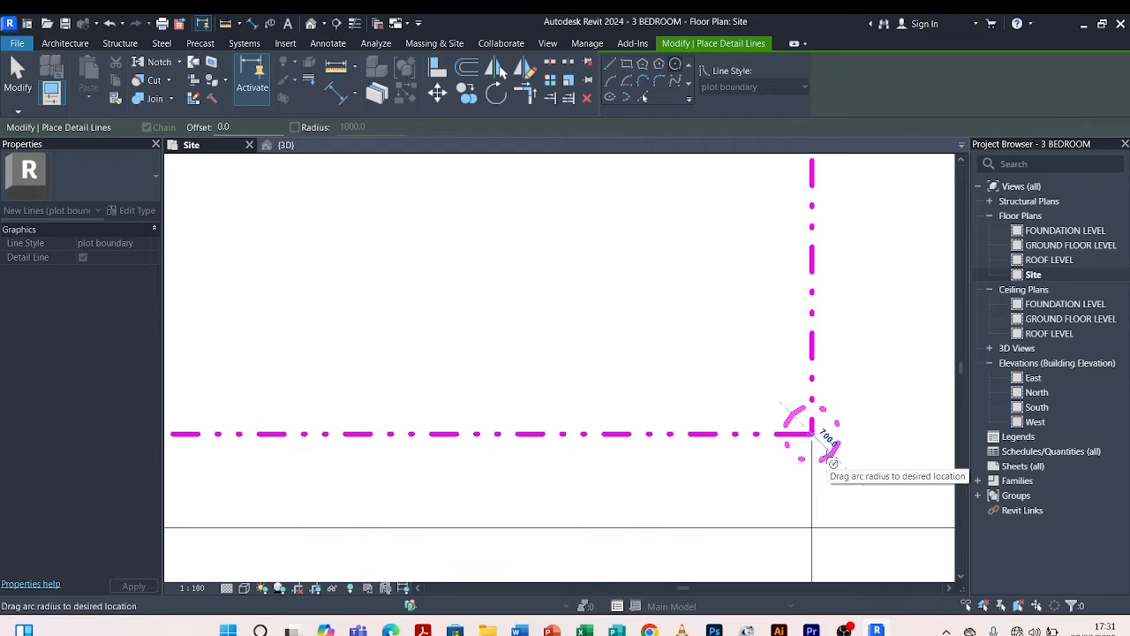
pyautogui.click(834, 450)
pyautogui.press('Escape')
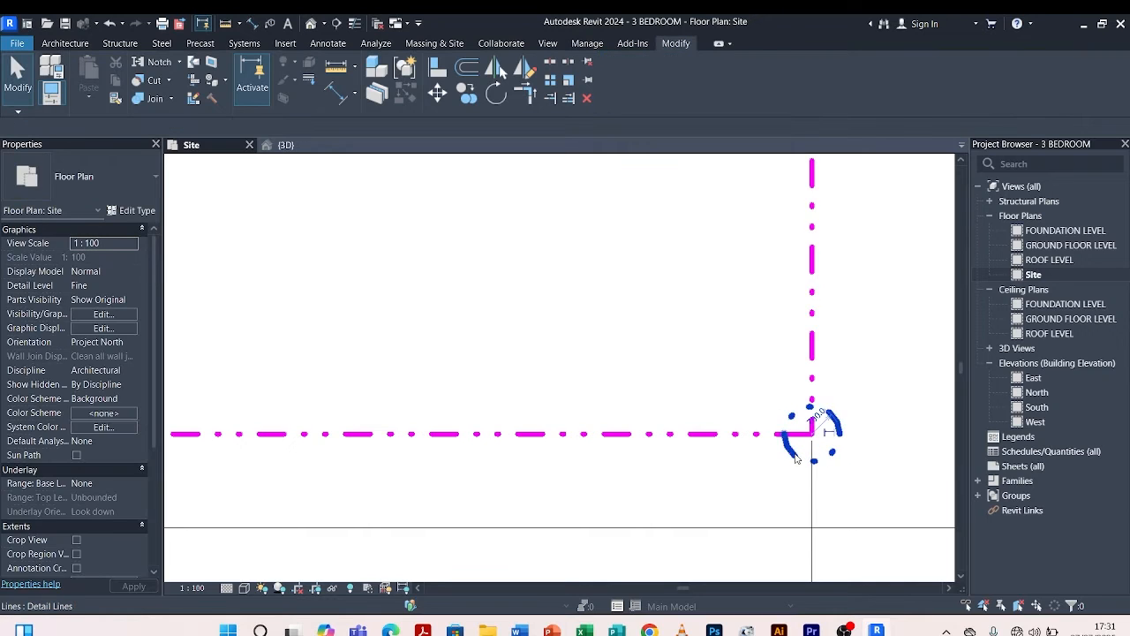
# Copy the circle at the plot boundary's southeast corner onto its southwest corner, with multiple copies enabled.
pyautogui.click(788, 452)
pyautogui.scroll(-2, 777, 437)
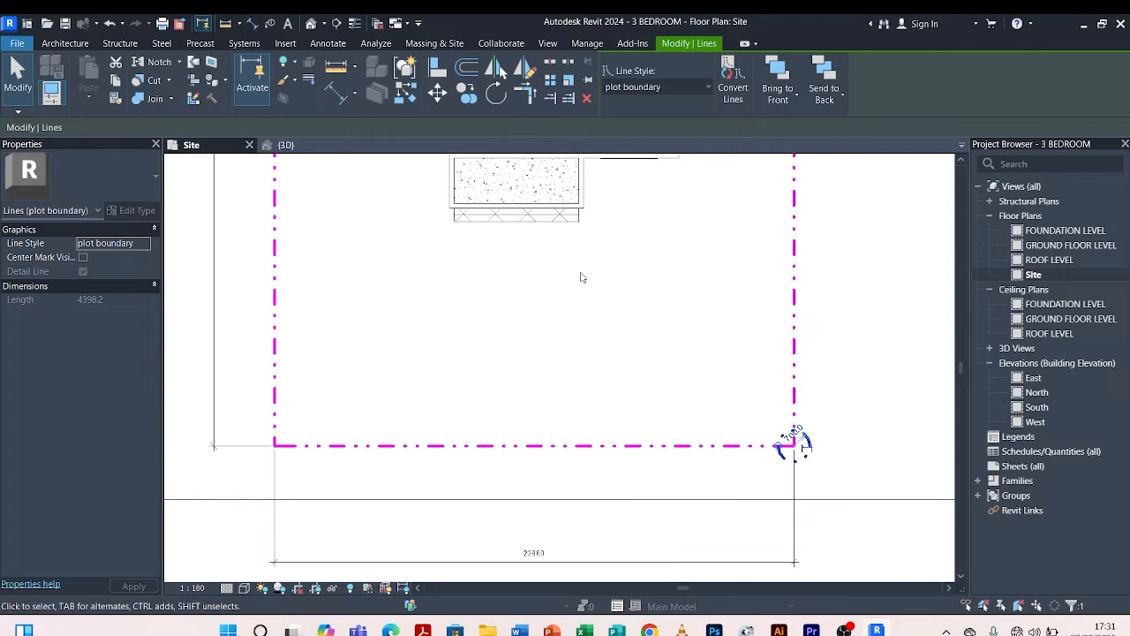
pyautogui.press('c')
pyautogui.press('o')
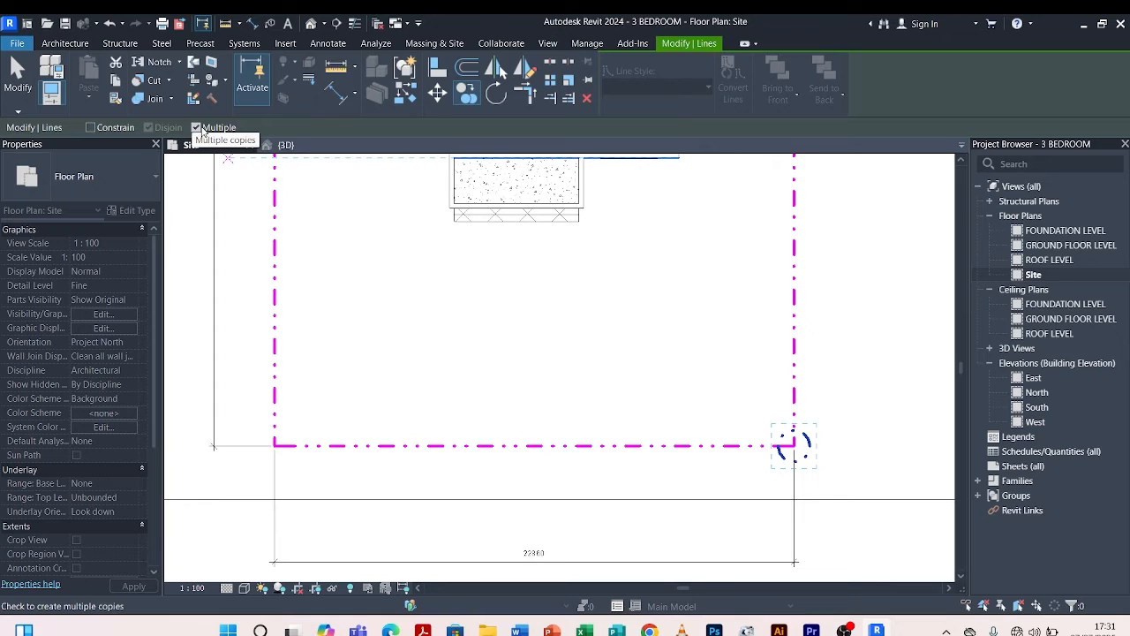
pyautogui.scroll(-3, 751, 433)
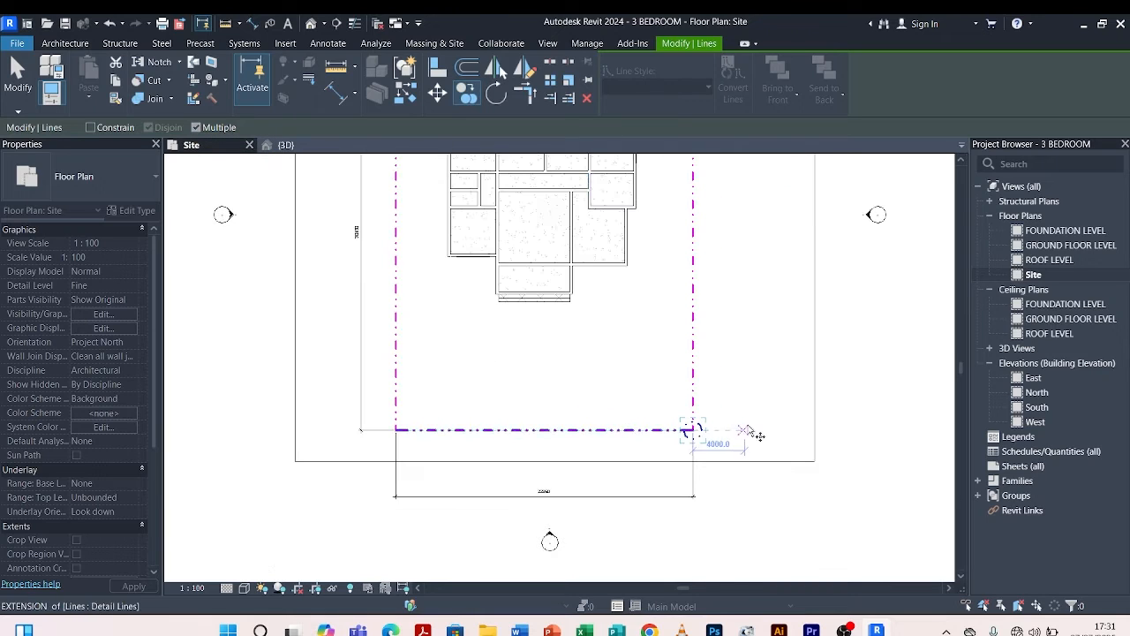
pyautogui.scroll(4, 702, 449)
pyautogui.scroll(2, 702, 449)
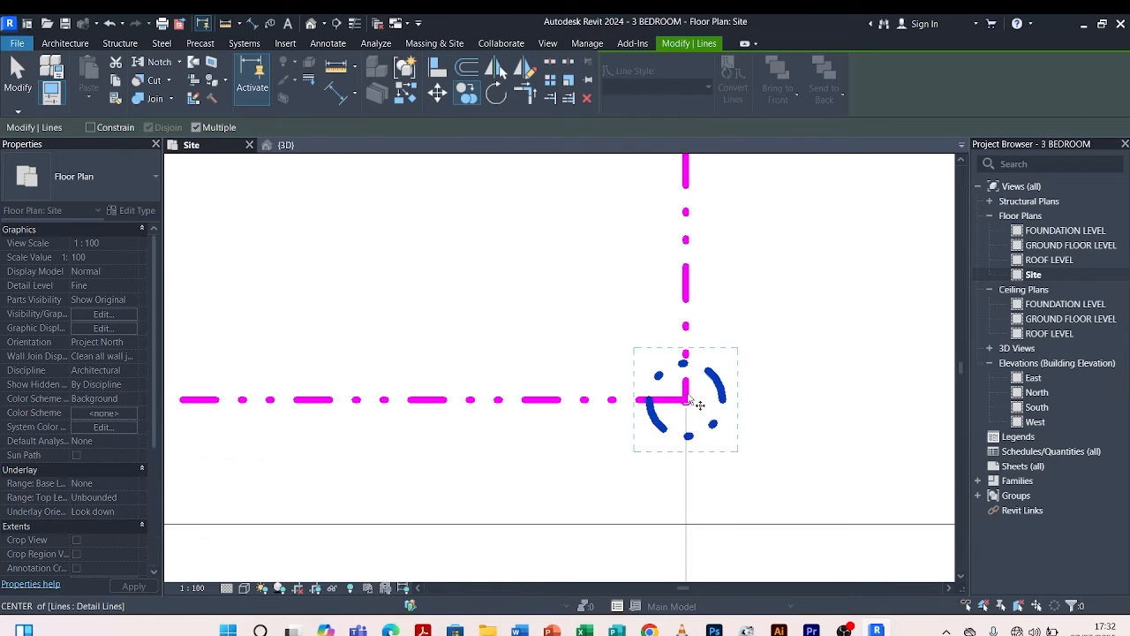
pyautogui.click(685, 361)
pyautogui.scroll(-3, 795, 371)
pyautogui.scroll(4, 541, 380)
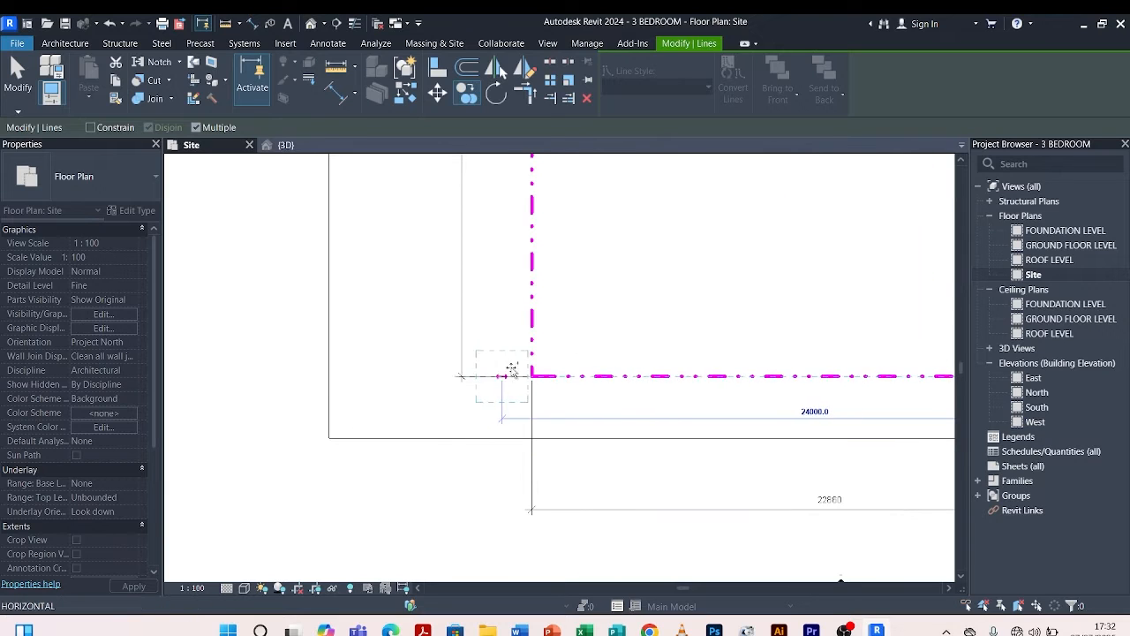
pyautogui.scroll(2, 532, 374)
# Place further copies of the corner circle on the plot boundary's northwest and northeast corners.
pyautogui.scroll(-5, 530, 397)
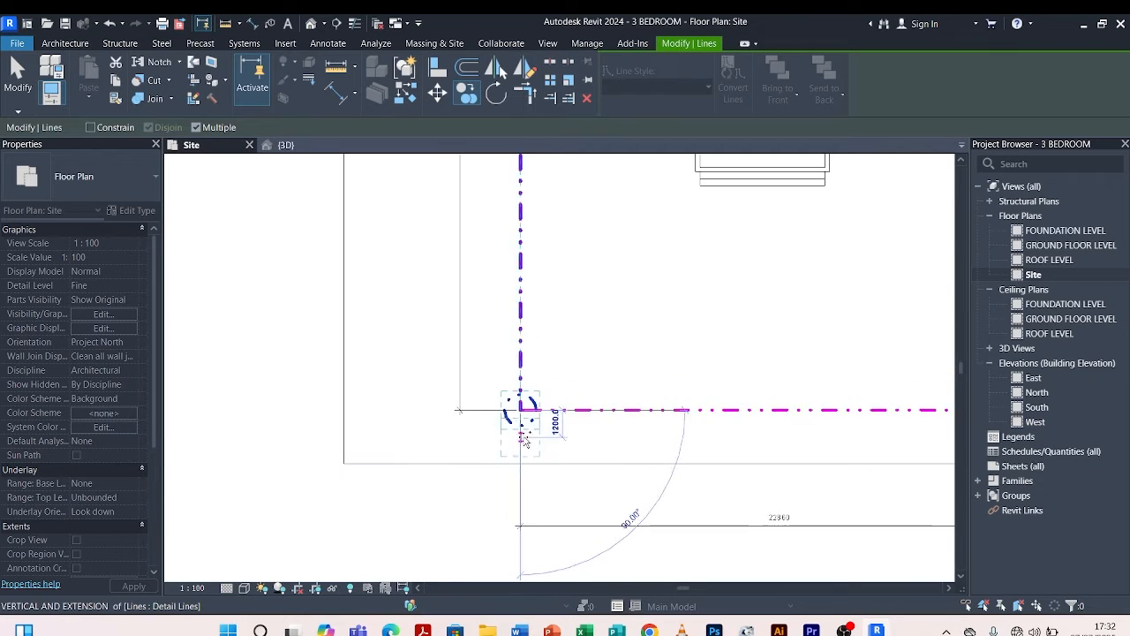
pyautogui.scroll(5, 525, 265)
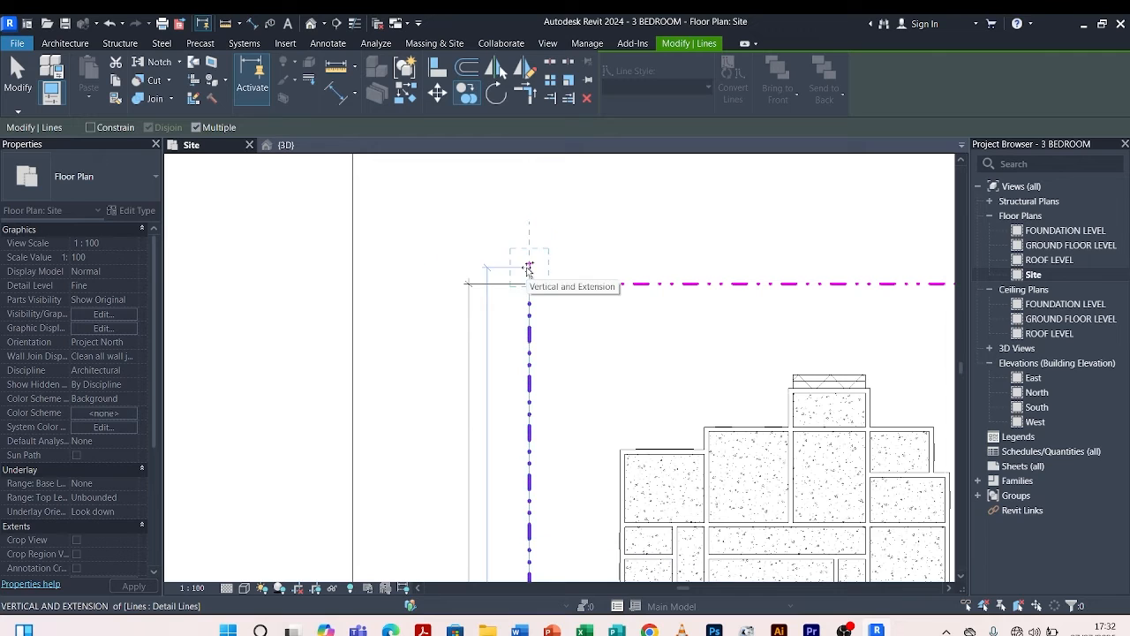
pyautogui.click(527, 284)
pyautogui.scroll(-3, 490, 287)
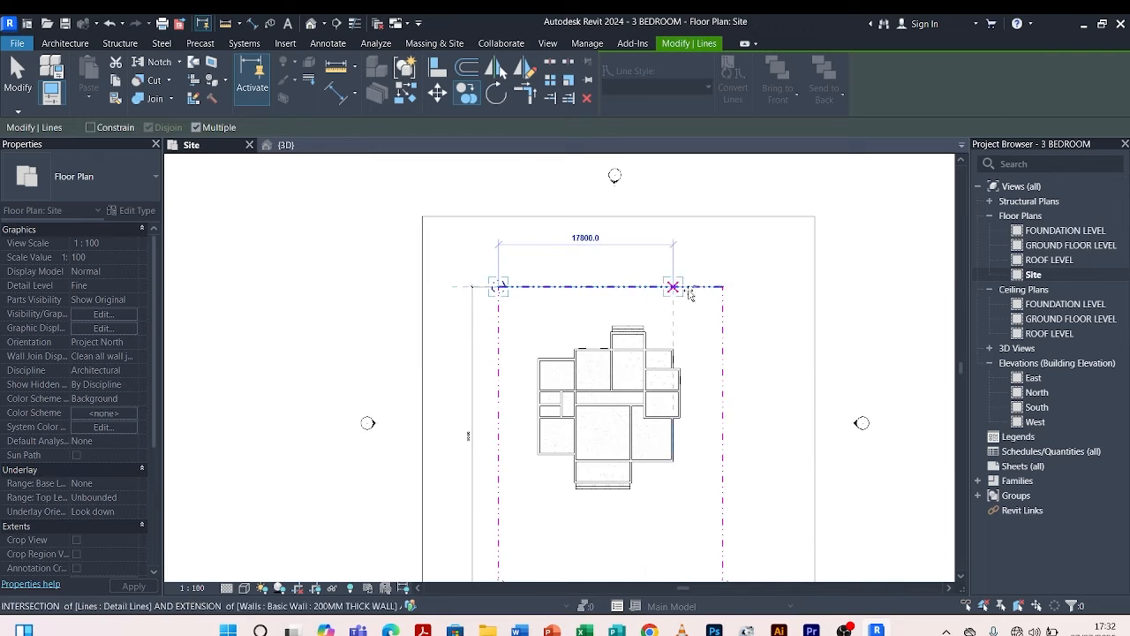
pyautogui.scroll(2, 722, 288)
pyautogui.scroll(2, 722, 289)
pyautogui.click(725, 287)
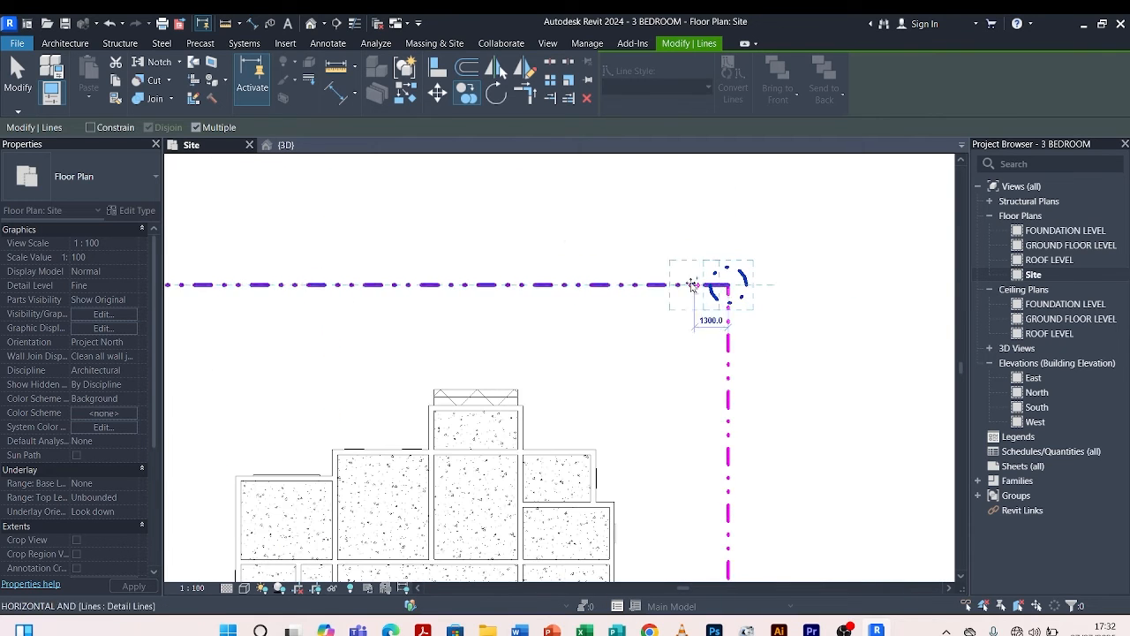
pyautogui.scroll(-3, 650, 267)
pyautogui.press('Escape')
pyautogui.press('Escape')
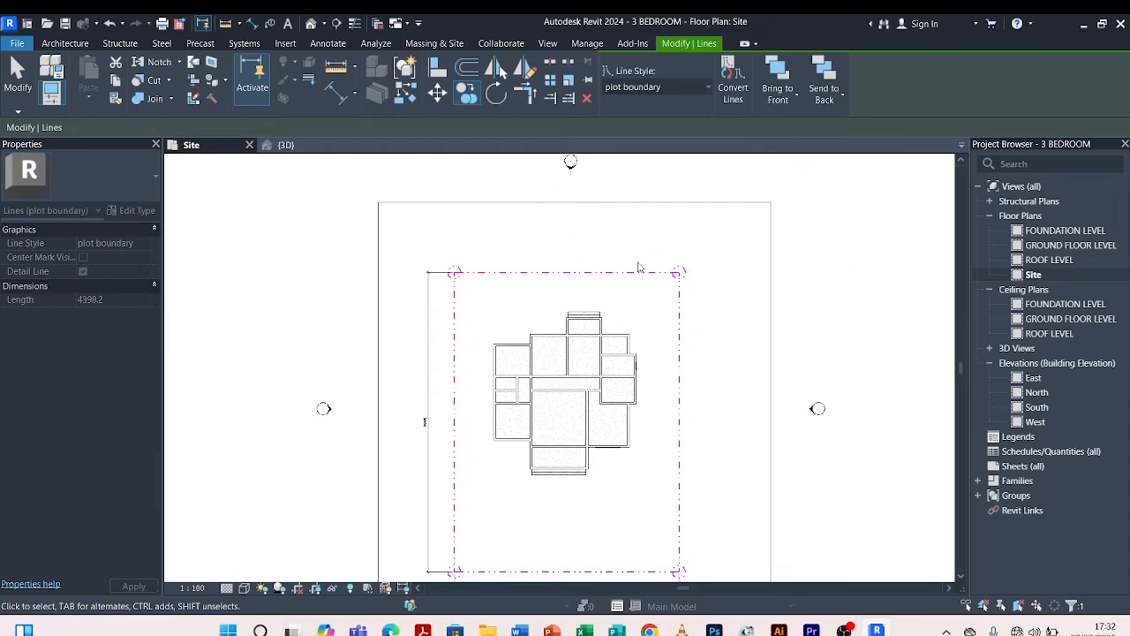
# Delete the plot boundary's width dimension south of it and its length dimension west of it.
pyautogui.scroll(-5, 613, 266)
pyautogui.scroll(3, 549, 390)
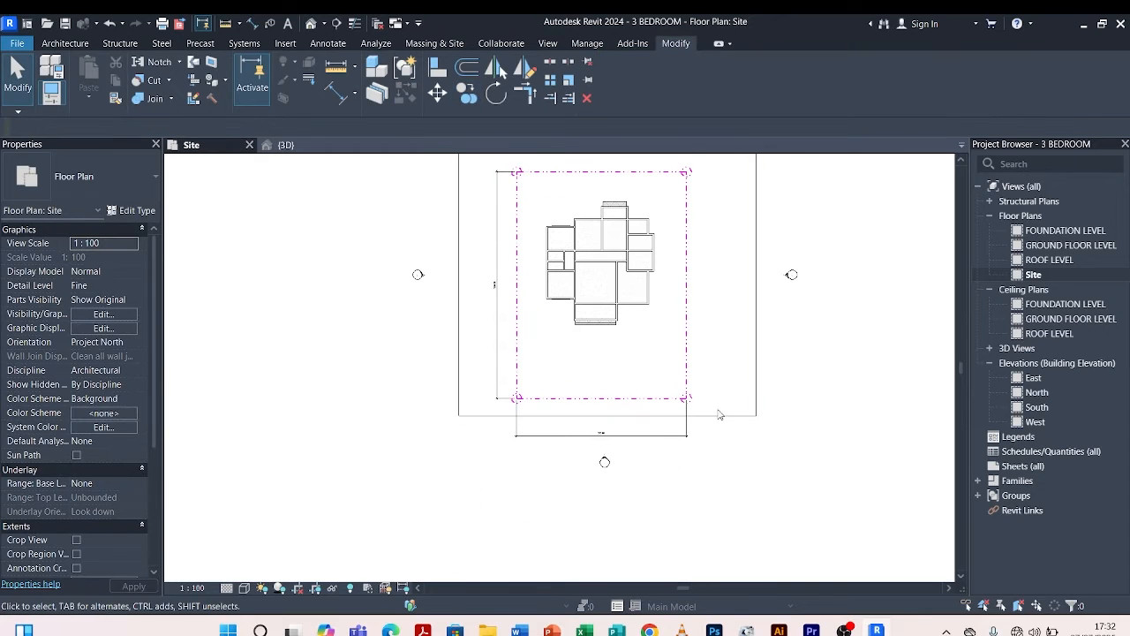
pyautogui.scroll(1, 632, 435)
pyautogui.click(633, 434)
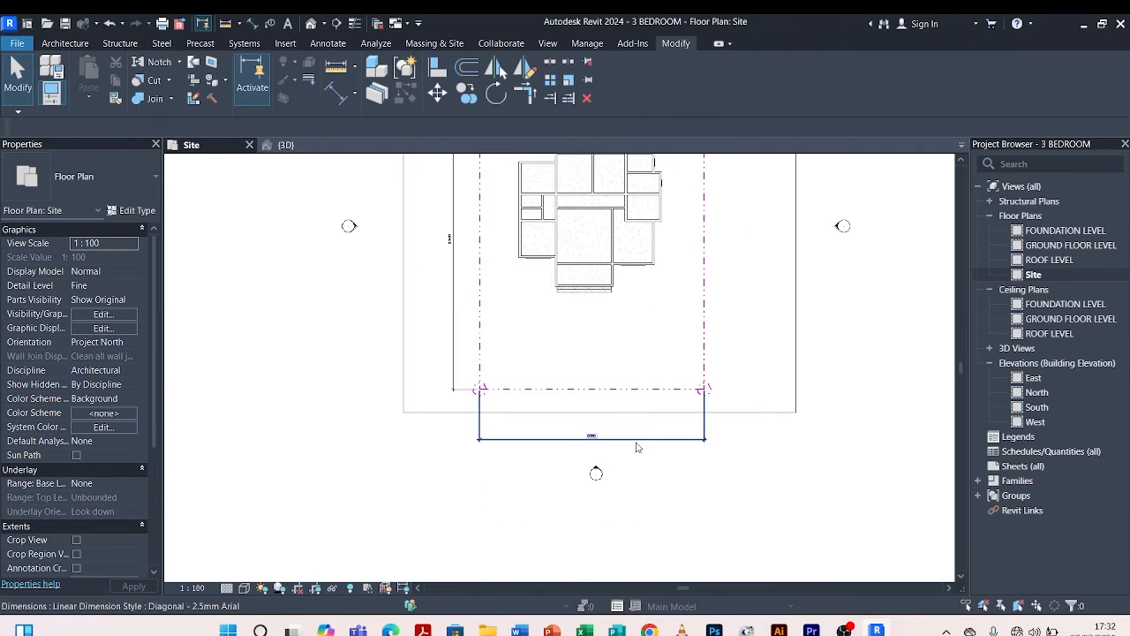
pyautogui.press('Escape')
pyautogui.scroll(-2, 636, 447)
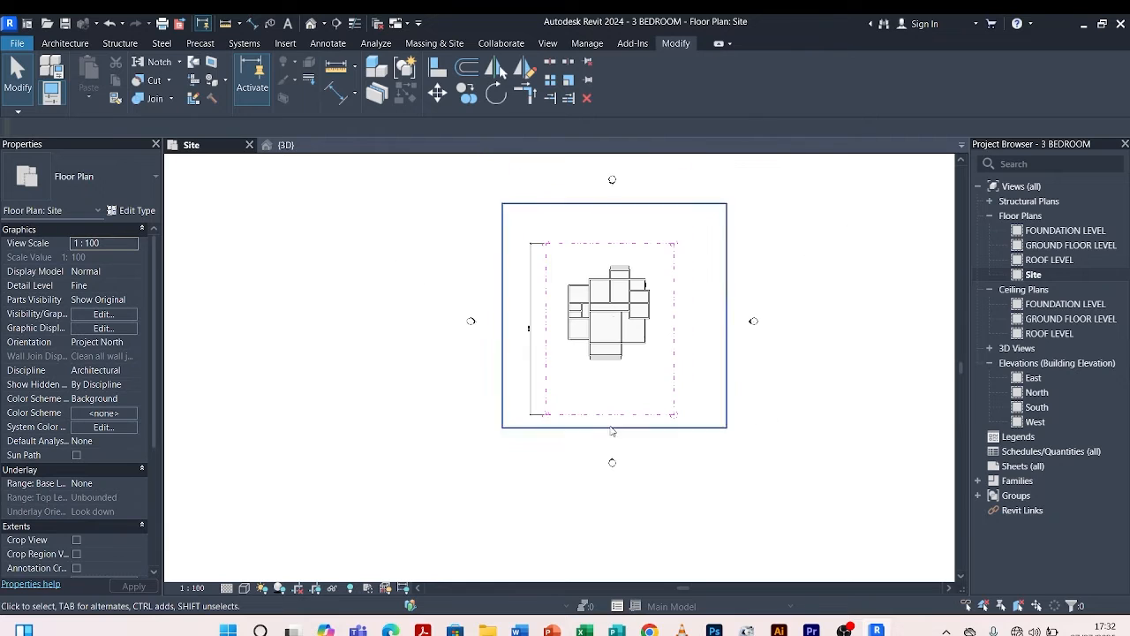
pyautogui.scroll(2, 614, 422)
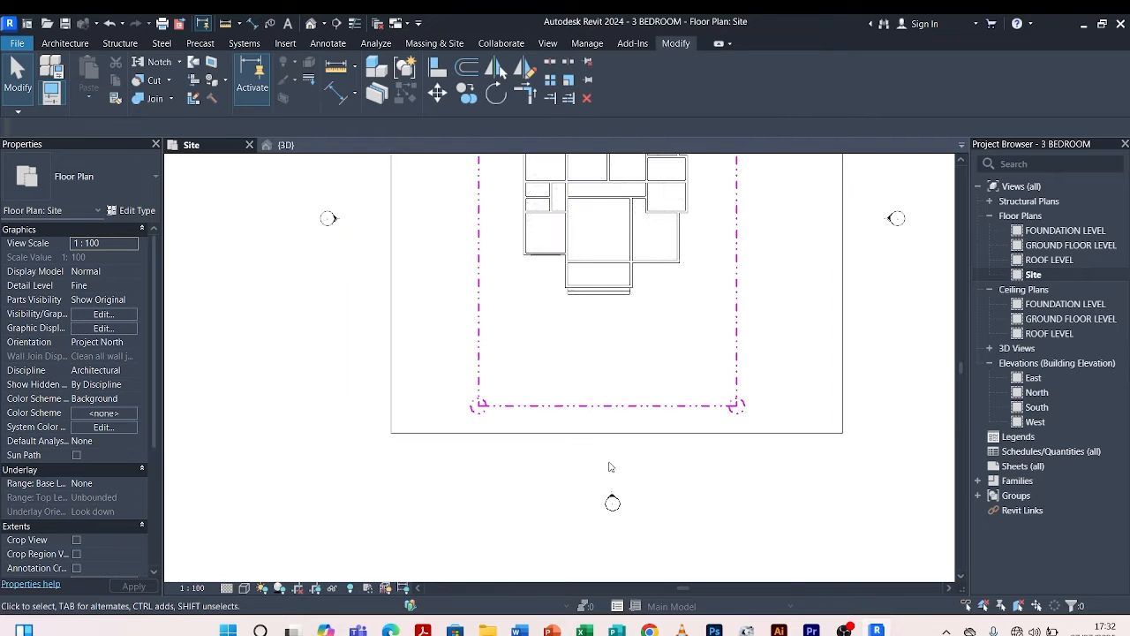
# Edit the grassland toposolid's boundary, moving its south edge to about 16000 mm south of the plot boundary's south line.
pyautogui.click(603, 434)
pyautogui.scroll(-2, 614, 338)
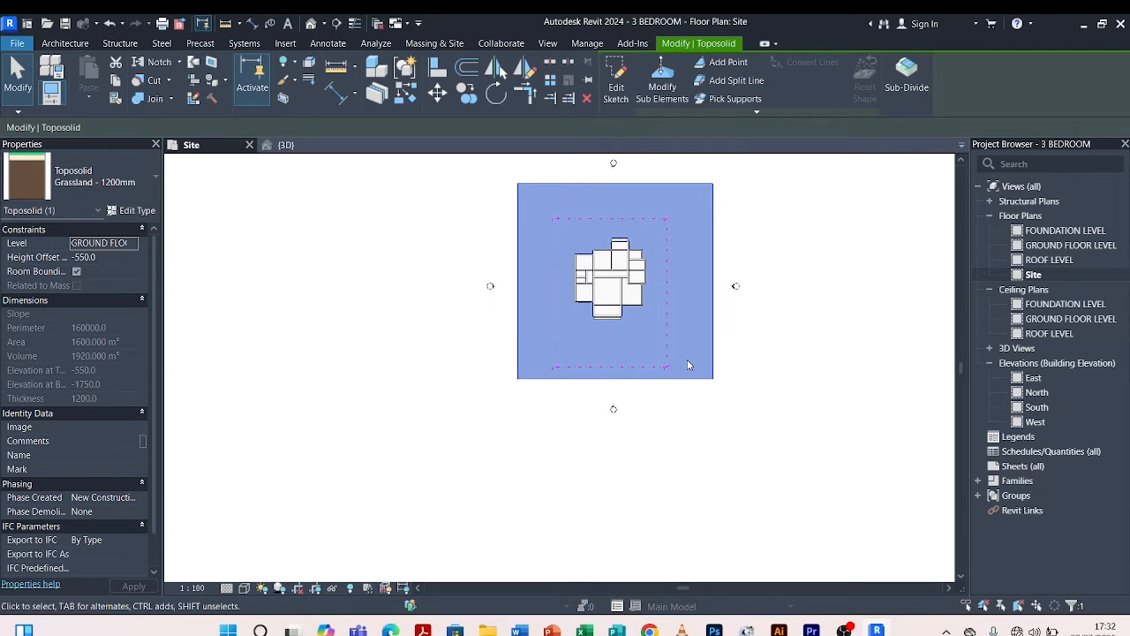
pyautogui.click(744, 338)
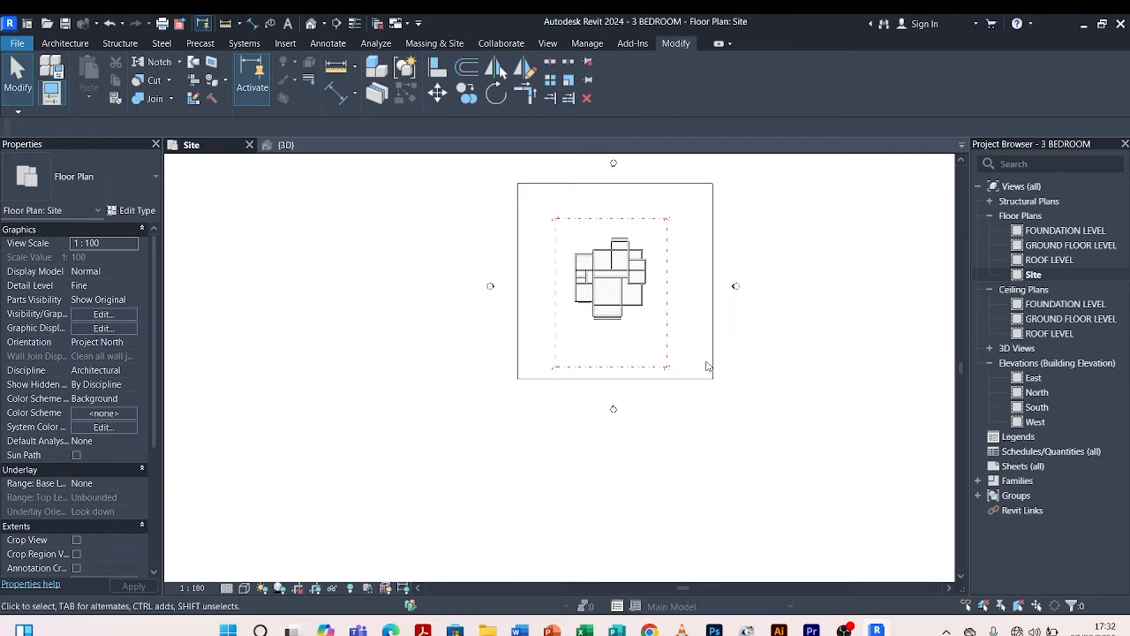
pyautogui.click(713, 358)
pyautogui.scroll(3, 613, 393)
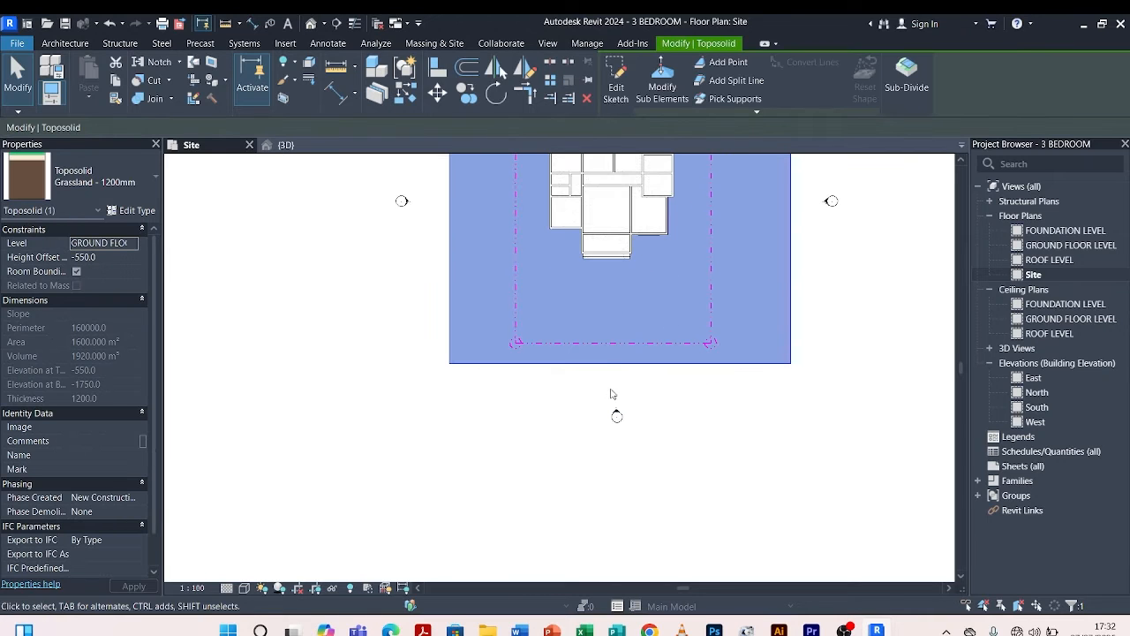
pyautogui.click(615, 84)
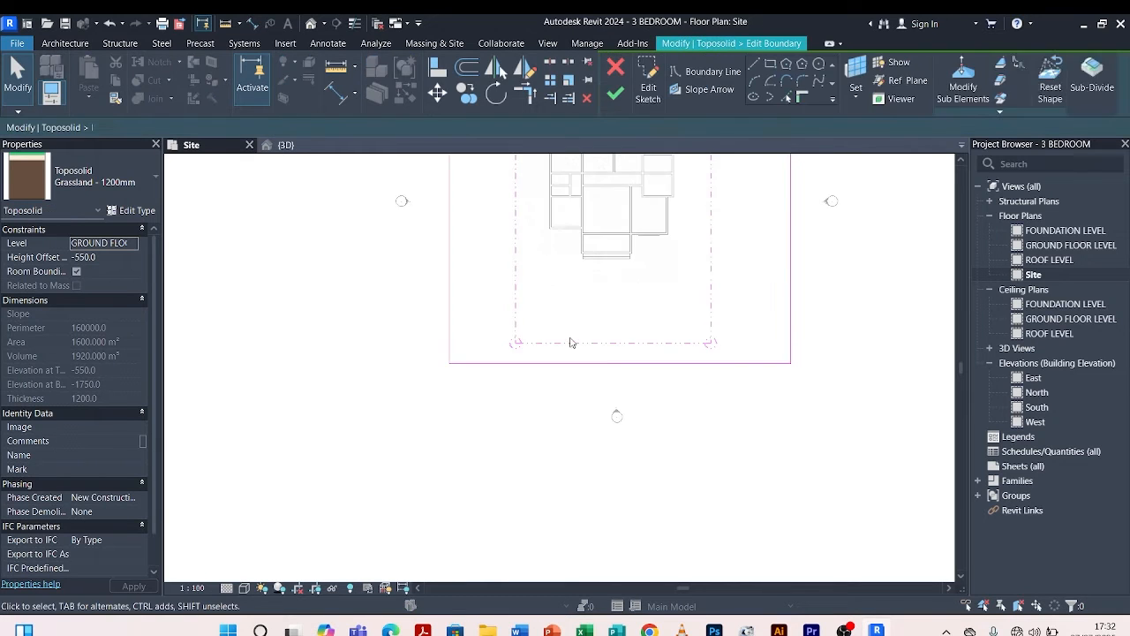
pyautogui.scroll(-3, 586, 362)
pyautogui.click(584, 352)
pyautogui.scroll(3, 585, 367)
pyautogui.moveTo(583, 340); pyautogui.dragTo(577, 457)
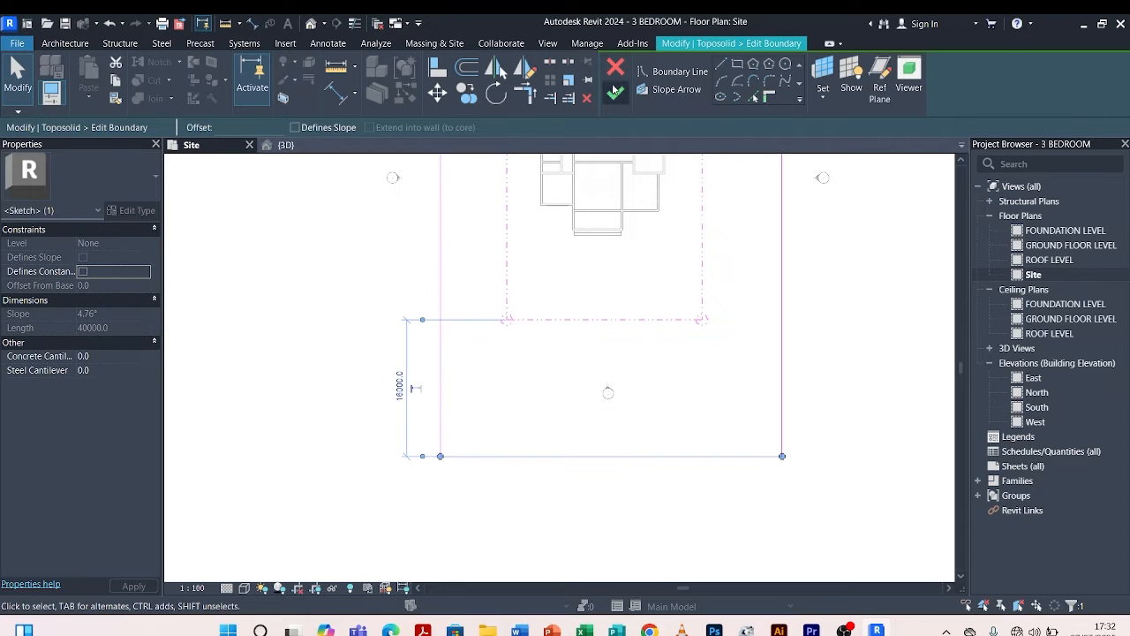
pyautogui.click(610, 98)
pyautogui.click(365, 273)
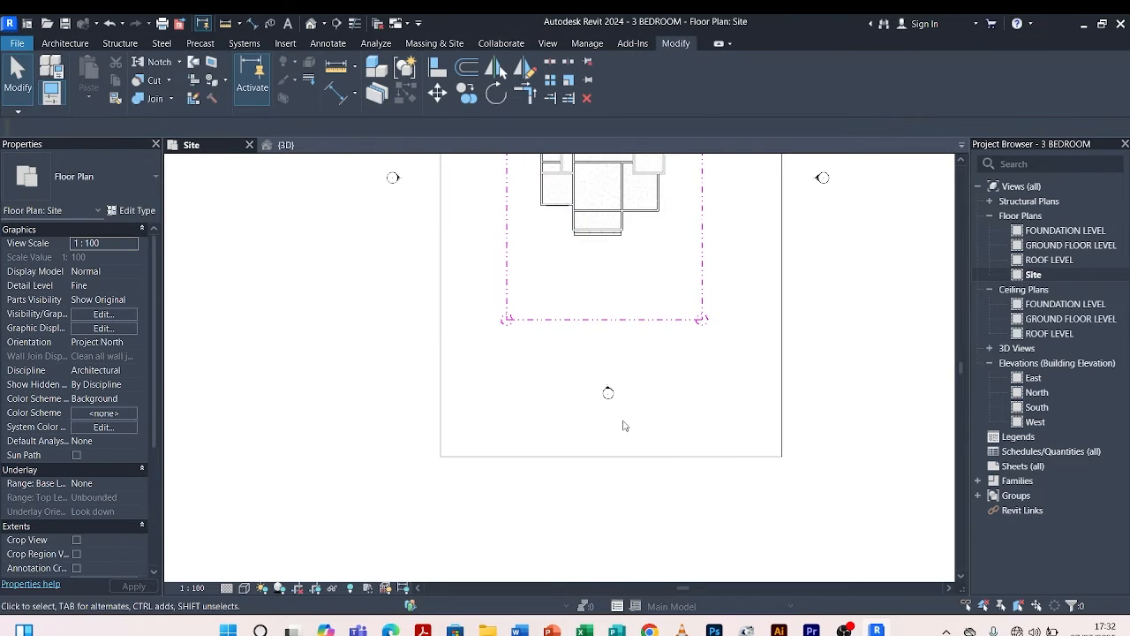
# Draw a detail line about 37235 mm long in the <Lines> style along the plot's south line, ending at the toposolid's east edge.
pyautogui.scroll(-3, 624, 422)
pyautogui.scroll(3, 632, 350)
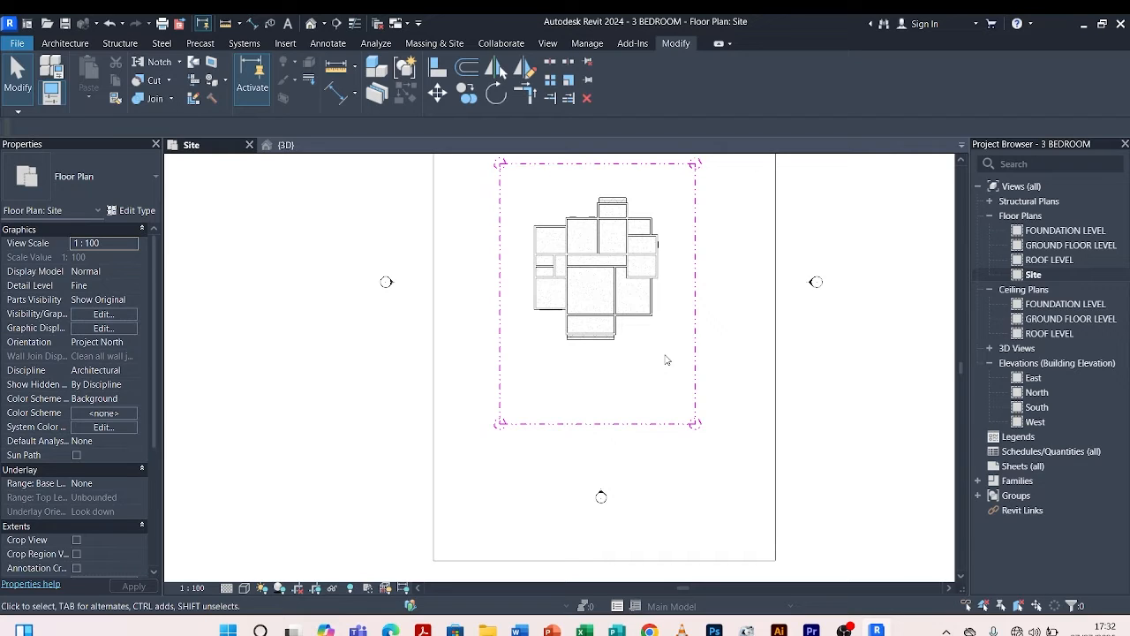
pyautogui.click(325, 43)
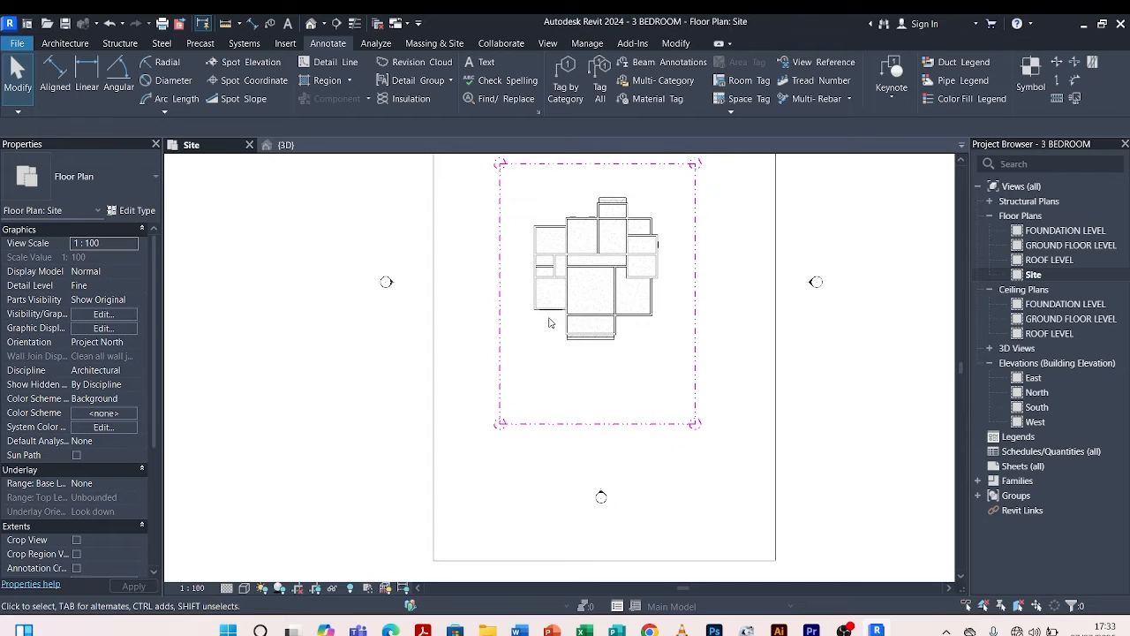
pyautogui.click(324, 62)
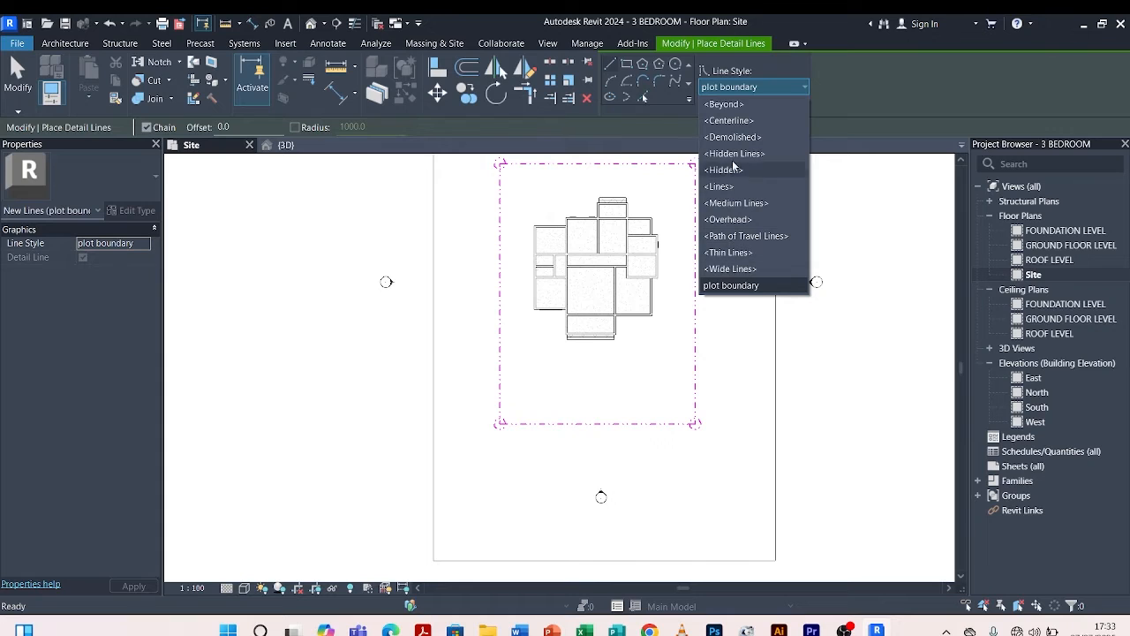
pyautogui.click(732, 188)
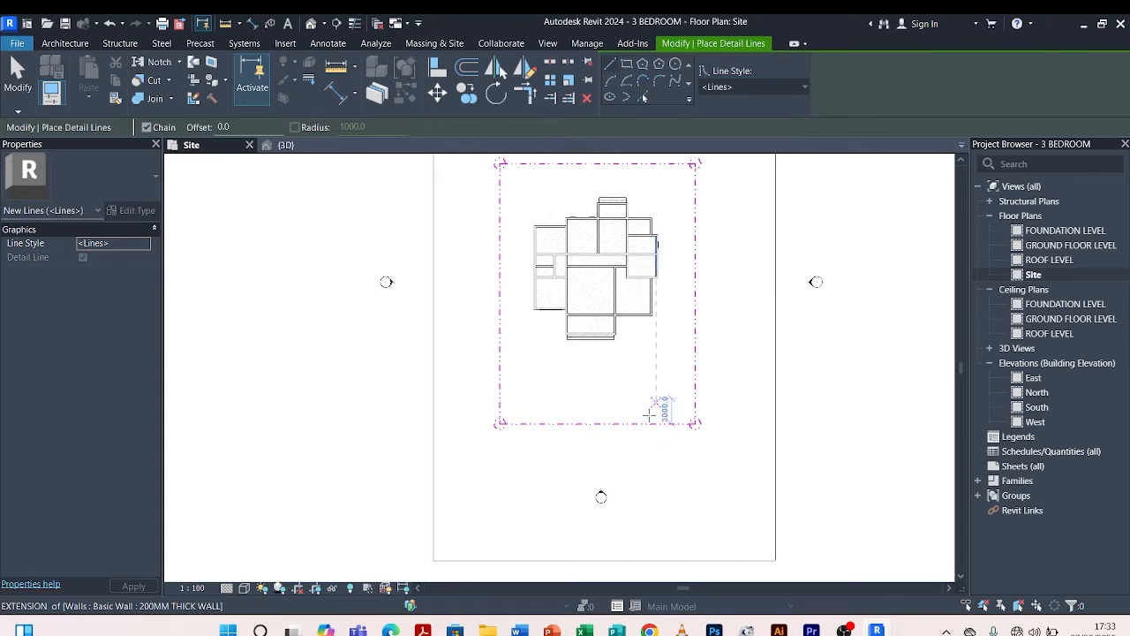
pyautogui.scroll(2, 614, 496)
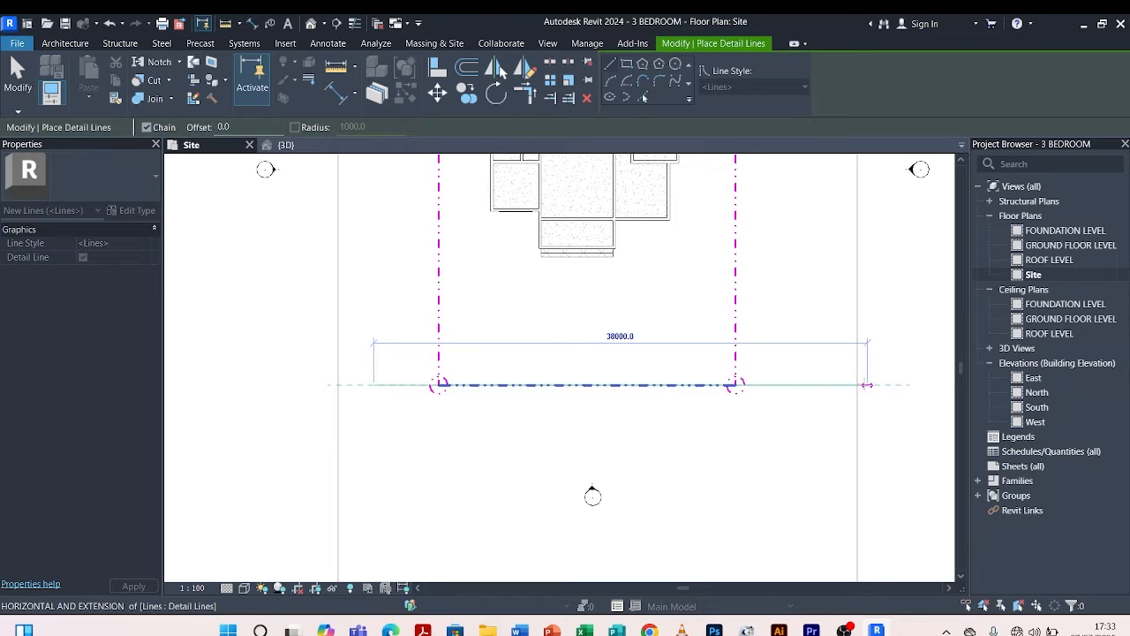
pyautogui.click(857, 385)
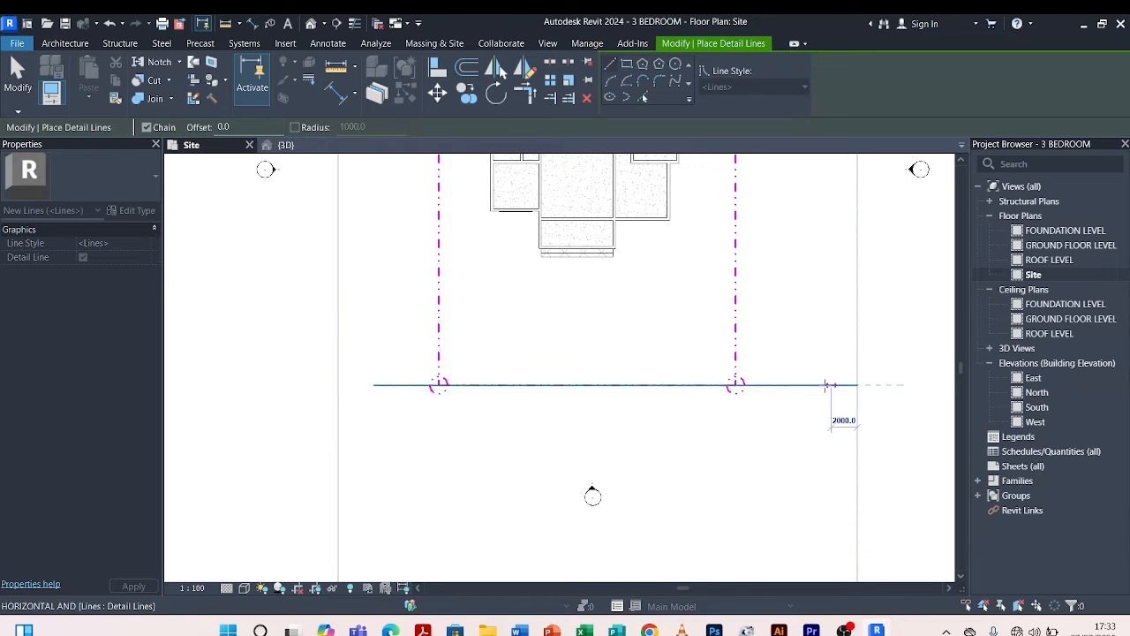
pyautogui.click(374, 385)
pyautogui.press('Escape')
pyautogui.press('Escape')
# Extend the new detail line's west end to the toposolid's west edge, making it 40000 mm long.
pyautogui.click(400, 385)
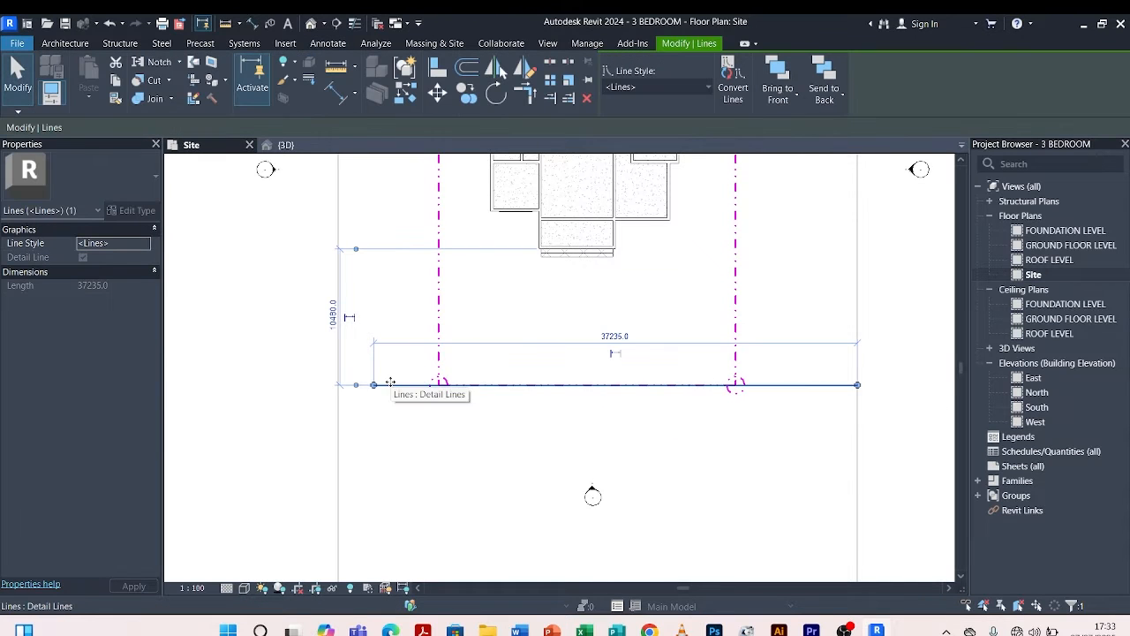
pyautogui.moveTo(374, 386); pyautogui.dragTo(338, 385)
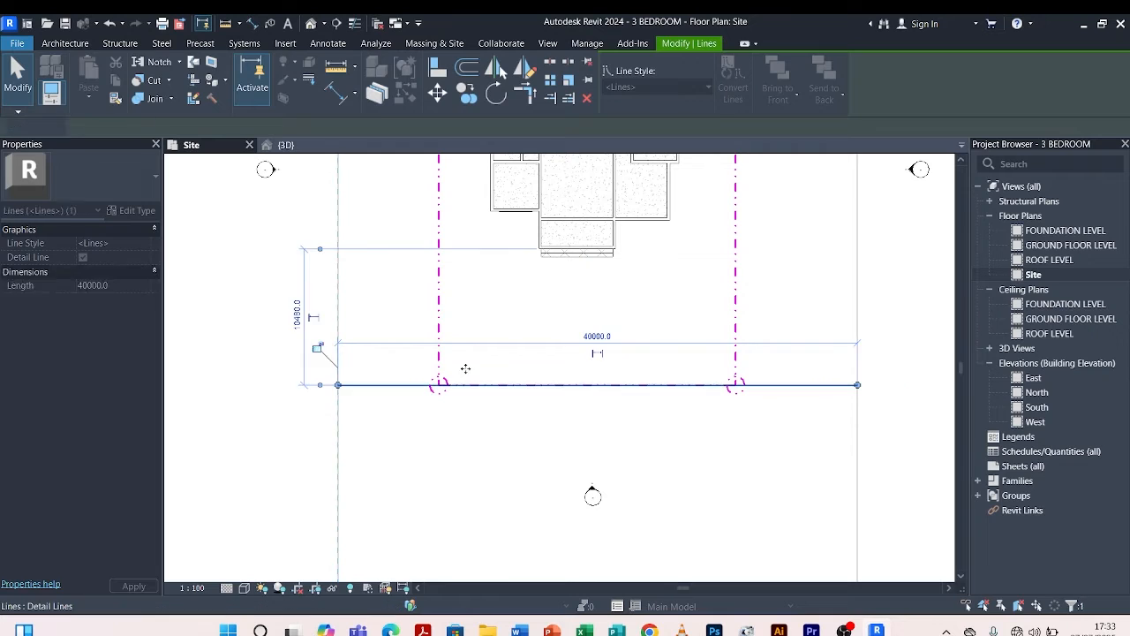
pyautogui.press('Escape')
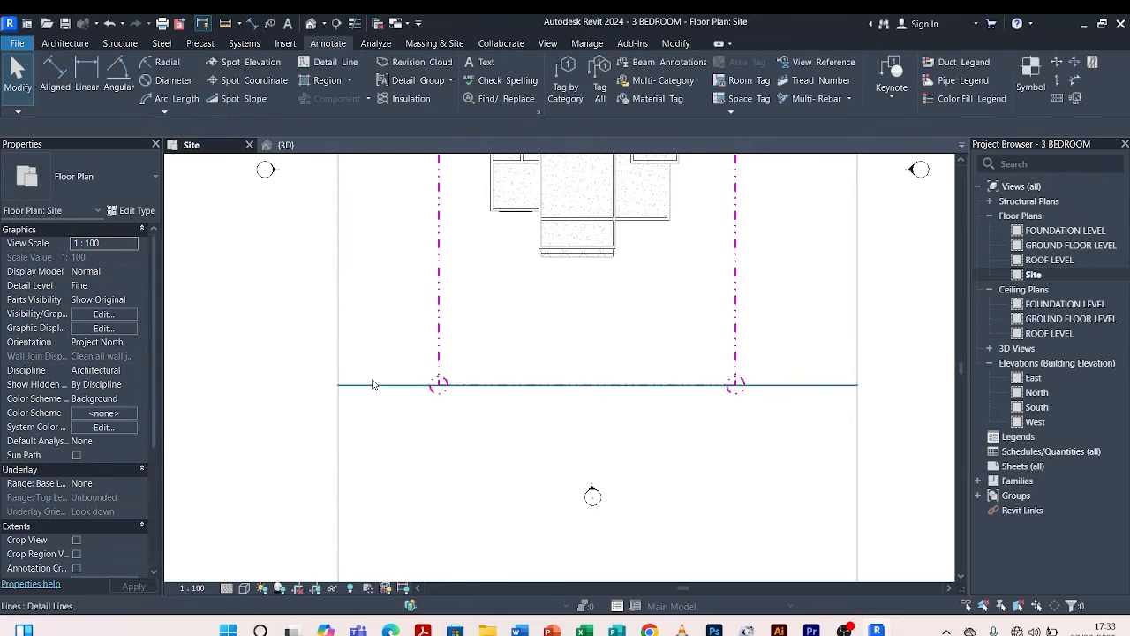
# Offset a copy of the 40000 mm detail line 9000 mm to the south.
pyautogui.click(373, 386)
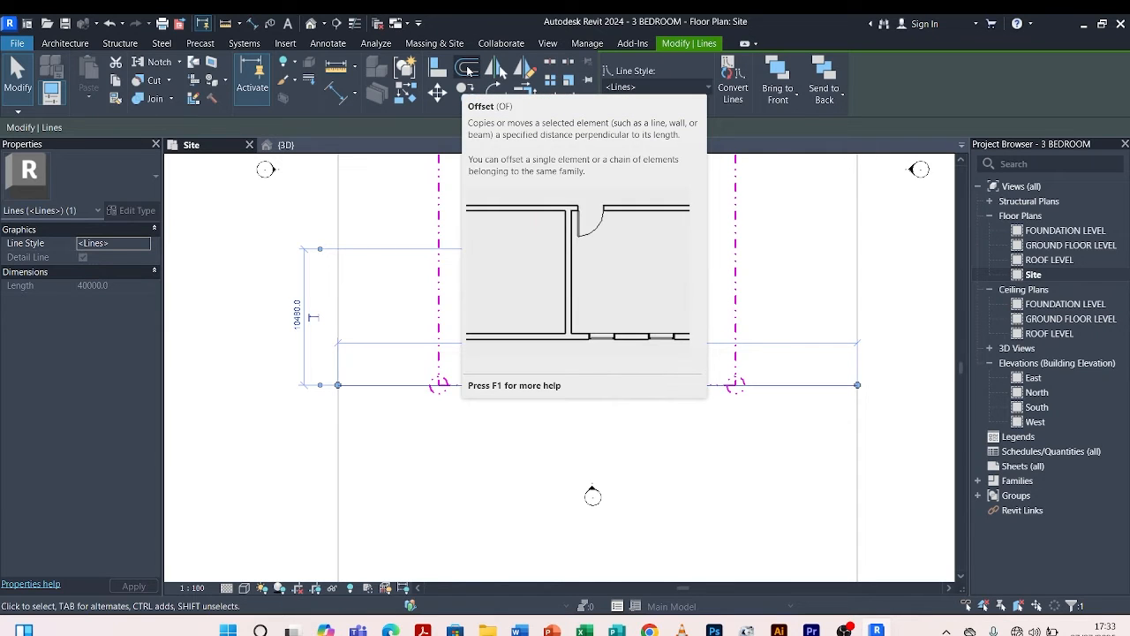
pyautogui.click(473, 283)
pyautogui.press('o')
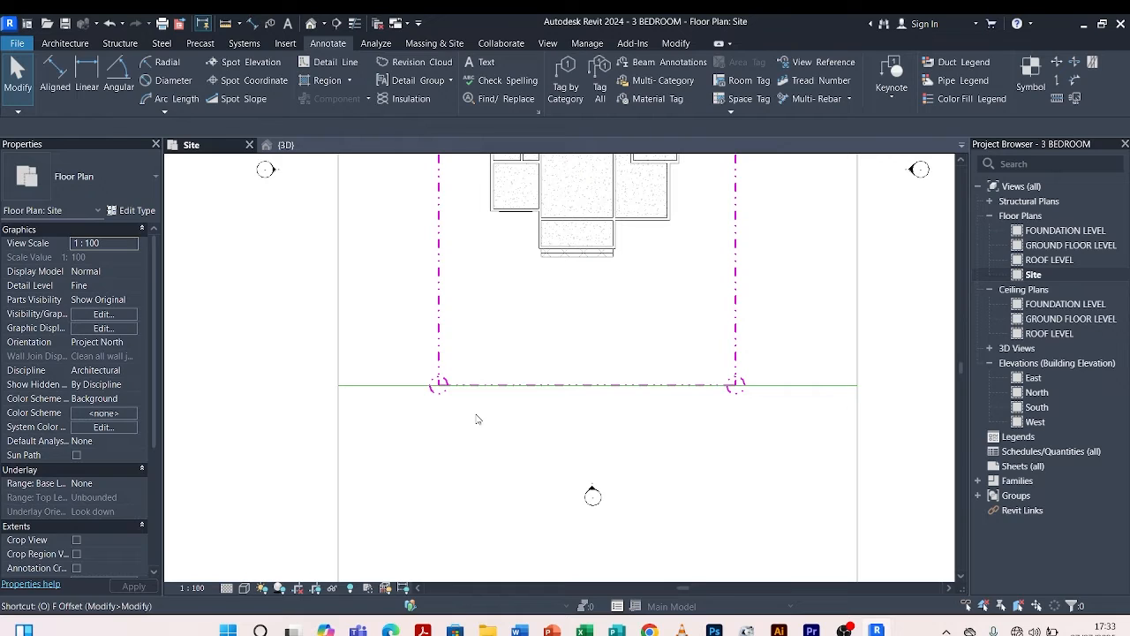
pyautogui.press('f')
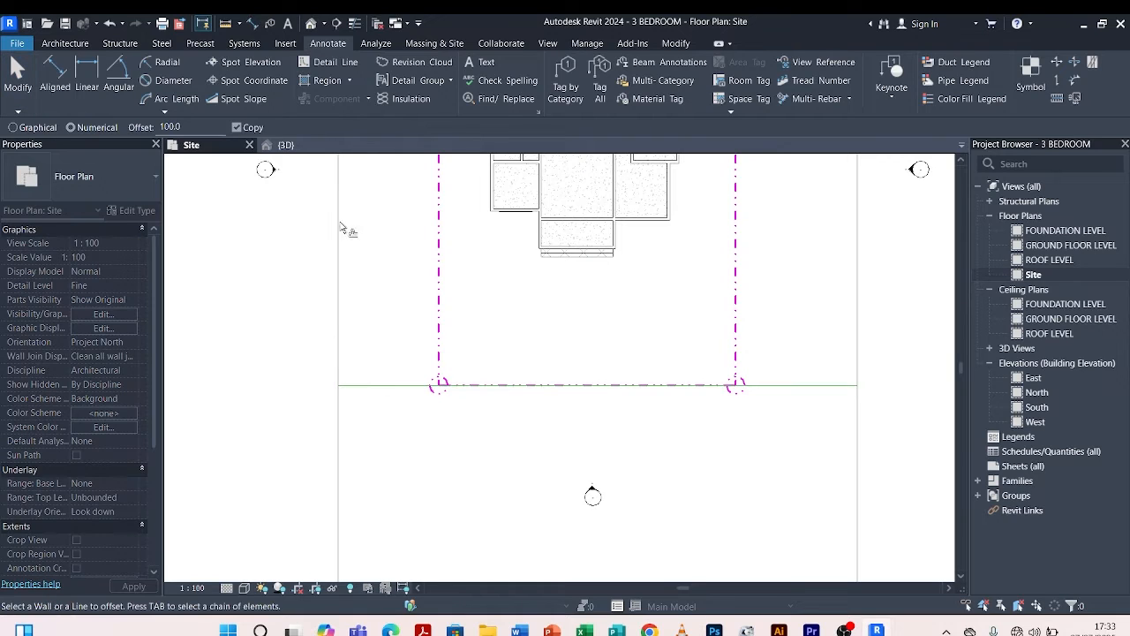
pyautogui.doubleClick(172, 127)
pyautogui.write('90')
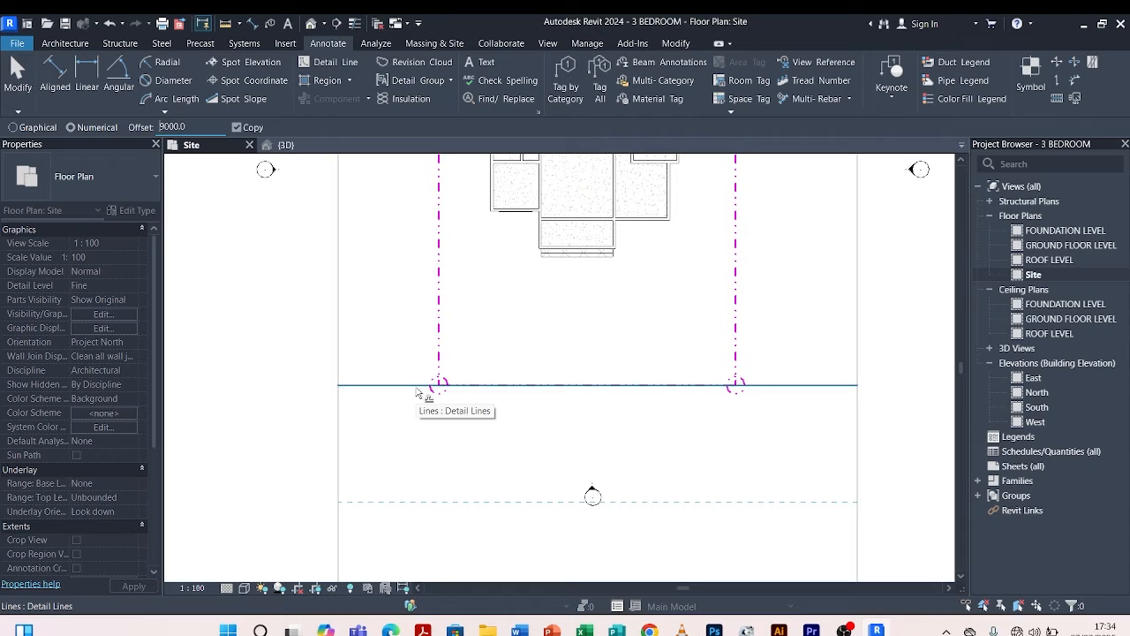
pyautogui.scroll(-3, 418, 392)
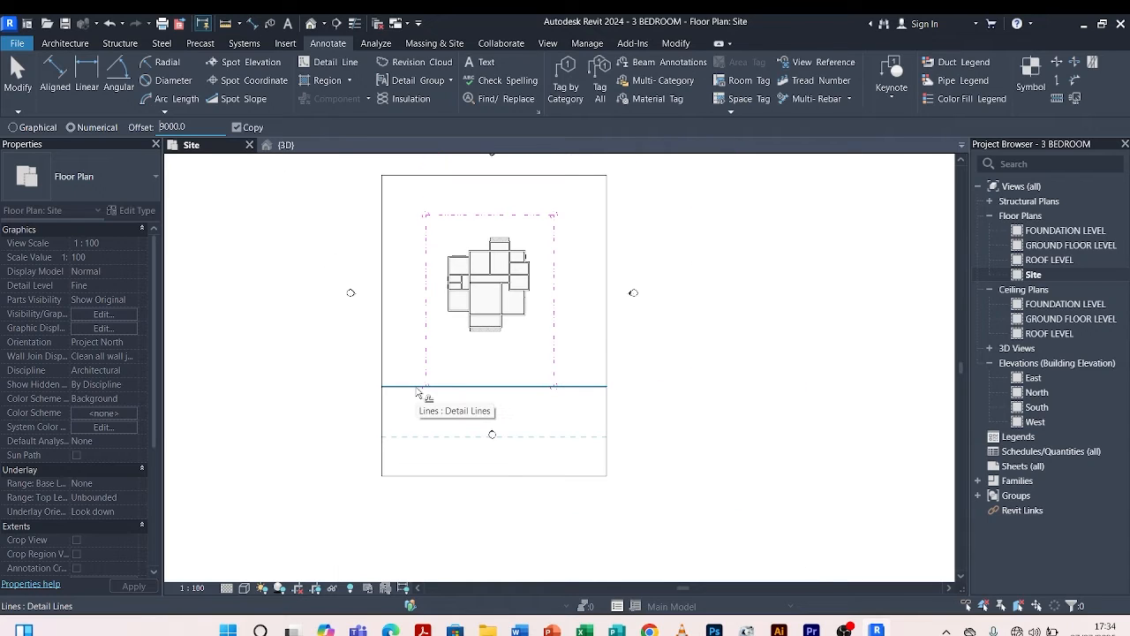
pyautogui.click(418, 391)
pyautogui.scroll(2, 461, 458)
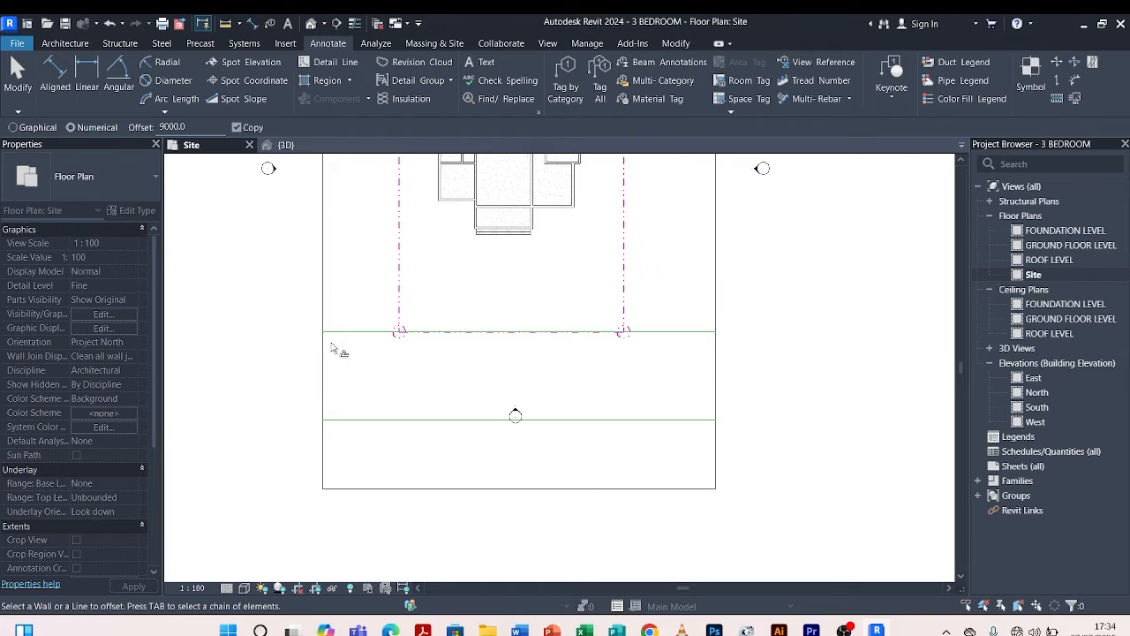
pyautogui.scroll(-1, 512, 389)
pyautogui.scroll(1, 516, 353)
pyautogui.press('Escape')
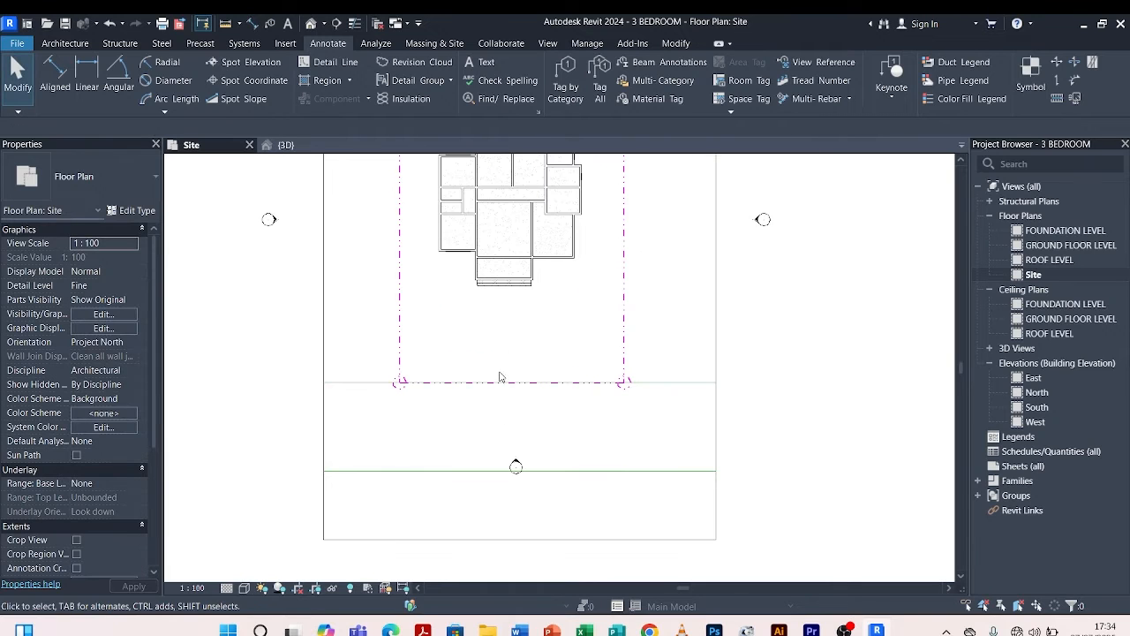
pyautogui.scroll(-2, 482, 415)
pyautogui.scroll(3, 502, 434)
pyautogui.scroll(-1, 516, 439)
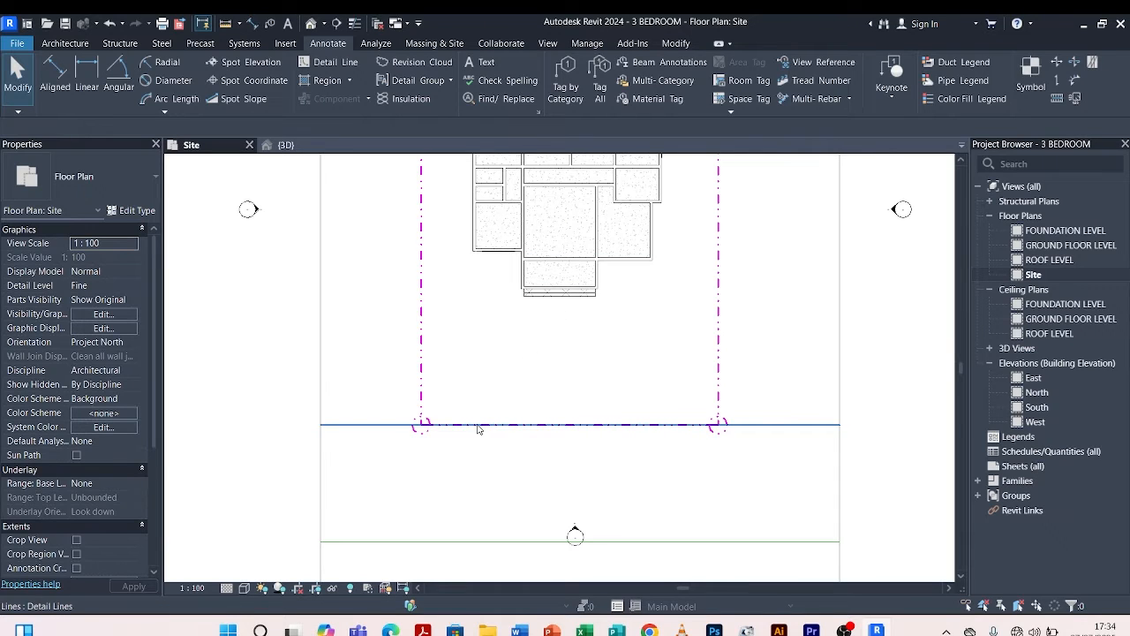
pyautogui.click(480, 542)
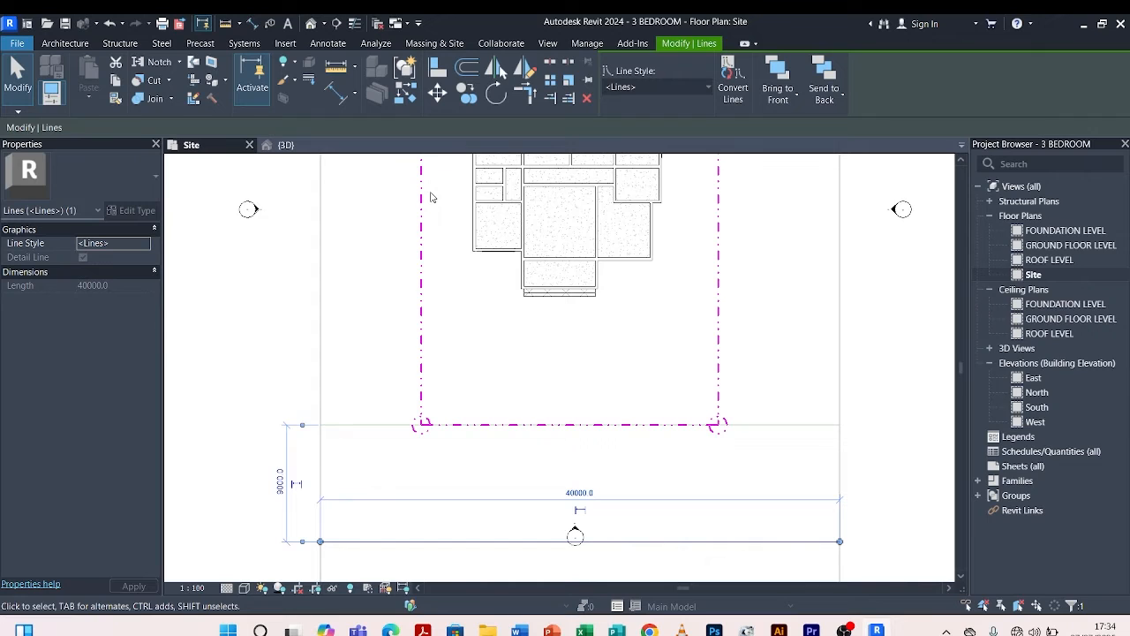
# Draw two vertical detail lines about 2900 mm long north from the plot's south line, about 3600 mm east of its west boundary and 4100 mm apart.
pyautogui.press('d')
pyautogui.press('l')
pyautogui.scroll(3, 446, 449)
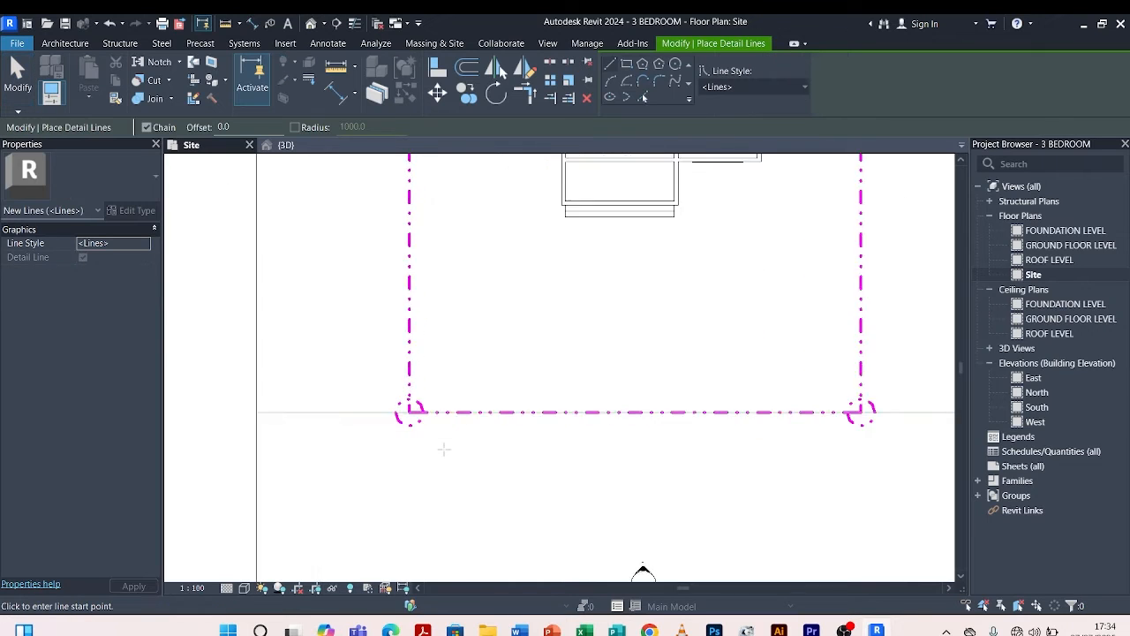
pyautogui.click(486, 407)
pyautogui.click(487, 341)
pyautogui.press('Escape')
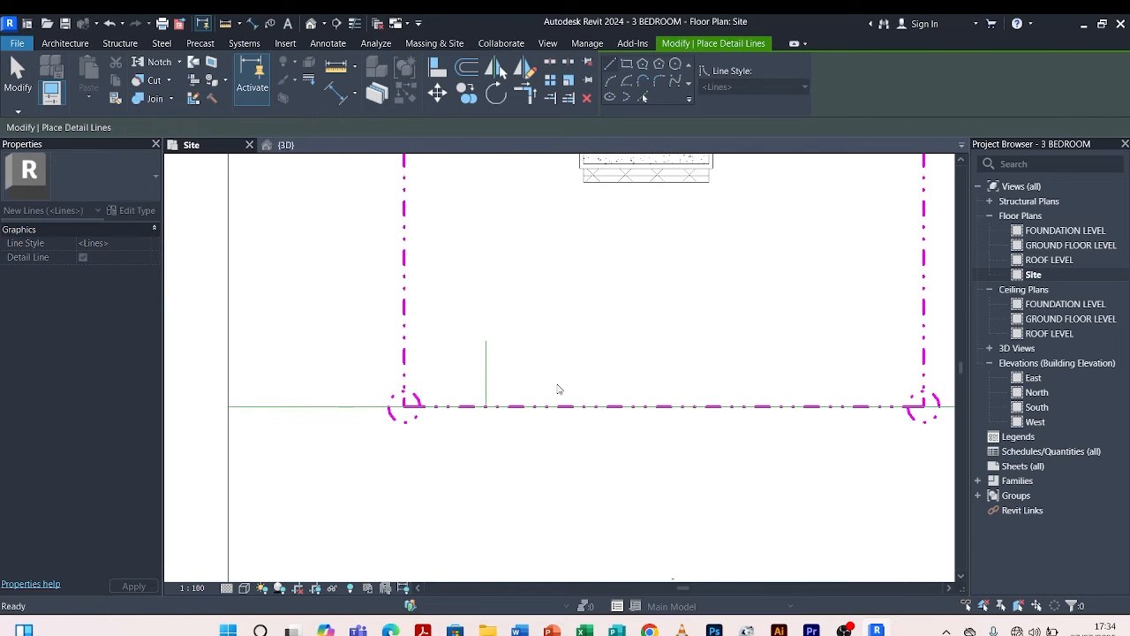
pyautogui.click(580, 406)
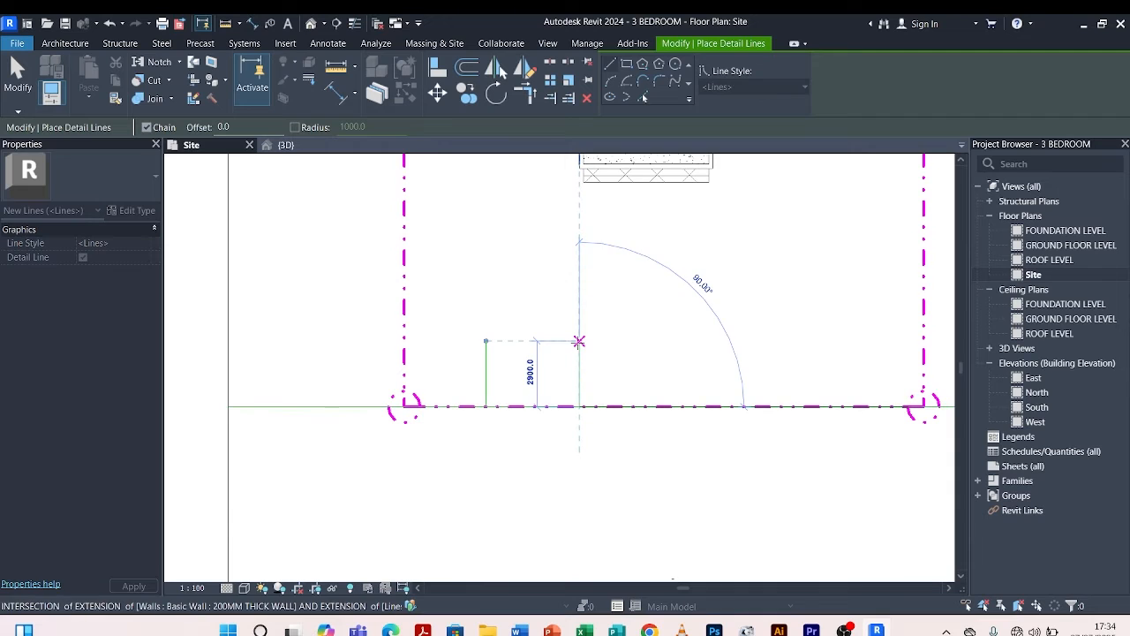
pyautogui.press('Escape')
pyautogui.press('Escape')
pyautogui.scroll(3, 414, 374)
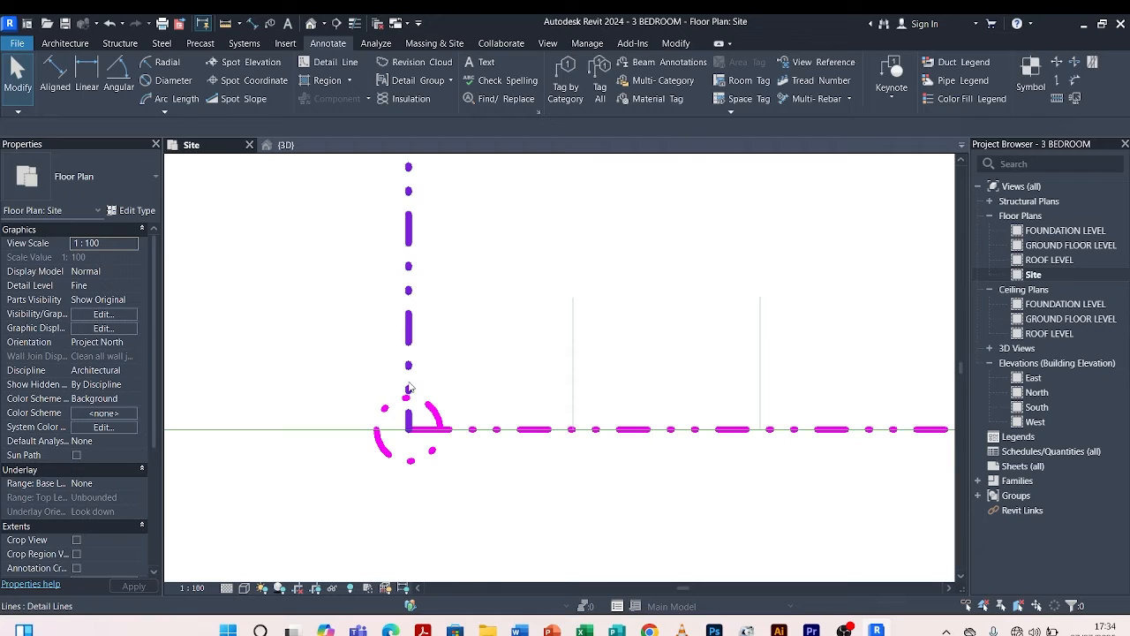
# Set the west vertical line's distance from the plot's west boundary to 2000 mm.
pyautogui.click(572, 371)
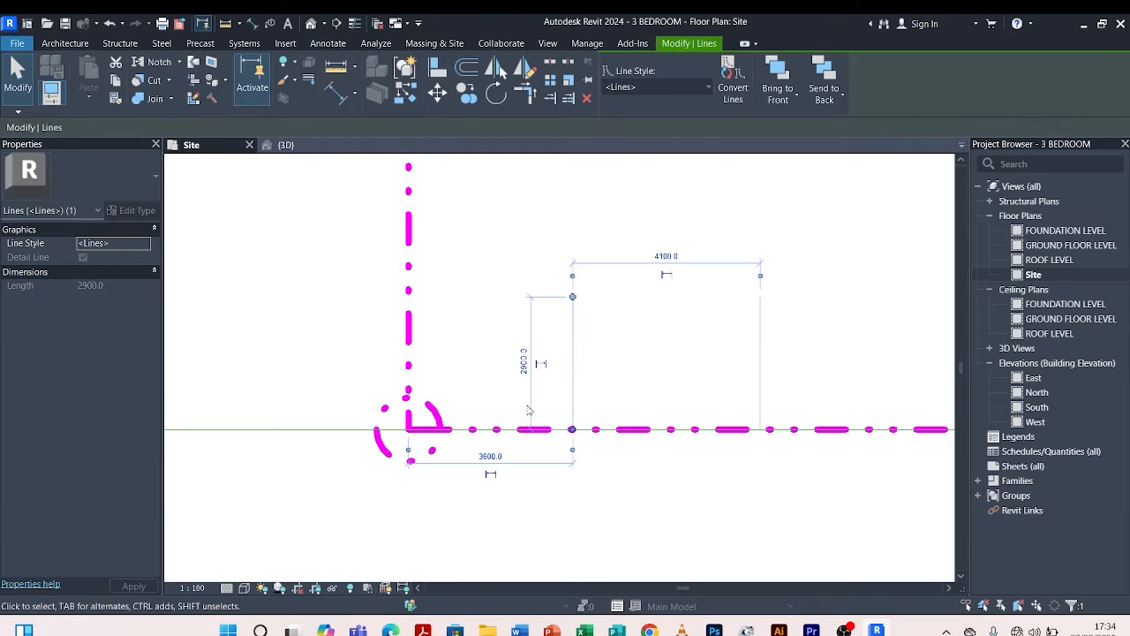
pyautogui.click(505, 471)
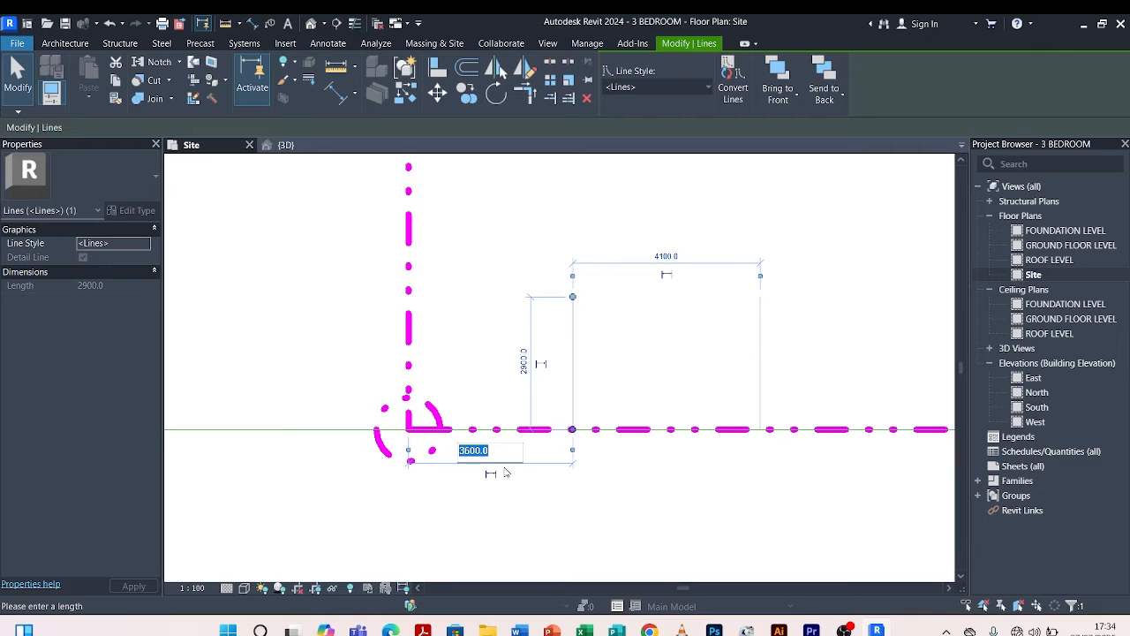
pyautogui.write('200')
pyautogui.press('Return')
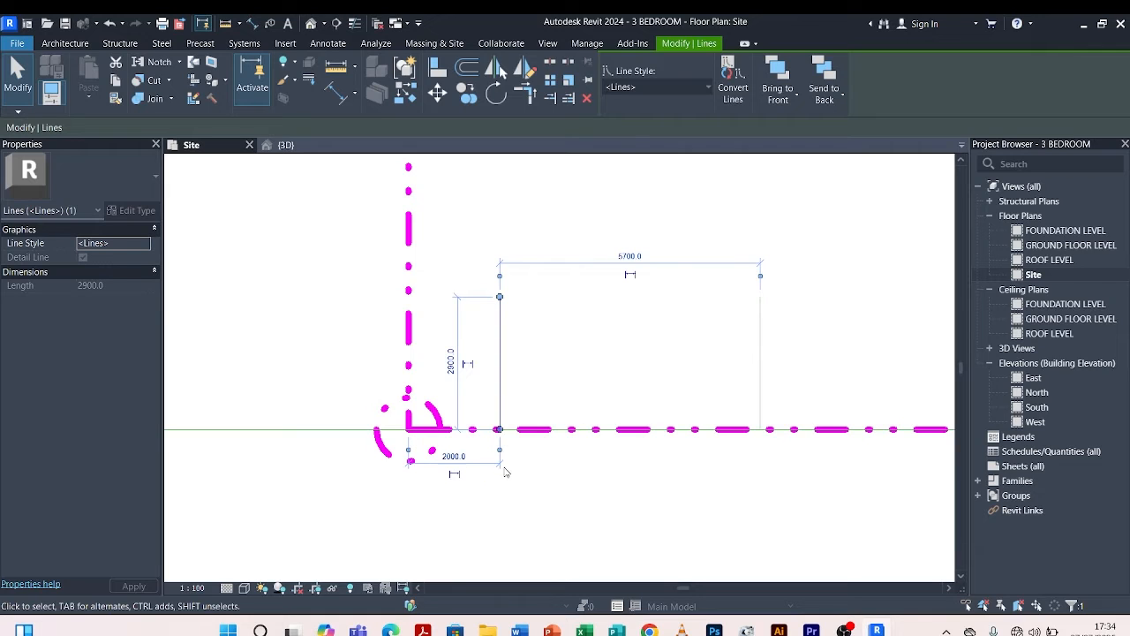
pyautogui.press('Escape')
pyautogui.scroll(-3, 512, 485)
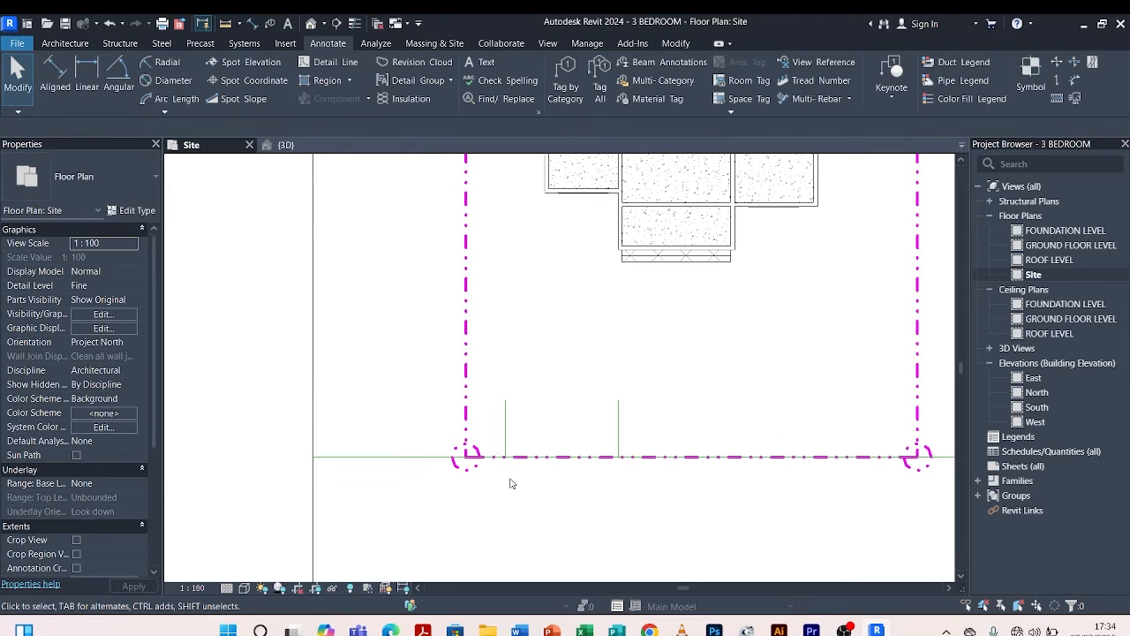
# Set the distance between the plot's west boundary and the west vertical detail line to 3000 mm.
pyautogui.scroll(2, 510, 484)
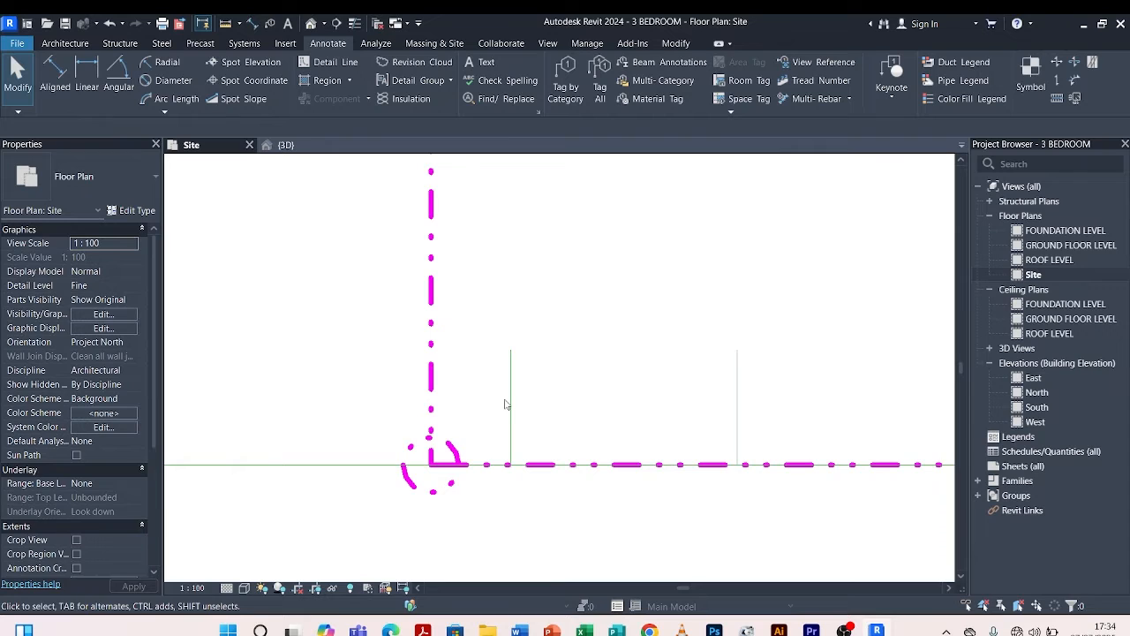
pyautogui.click(507, 404)
pyautogui.click(469, 488)
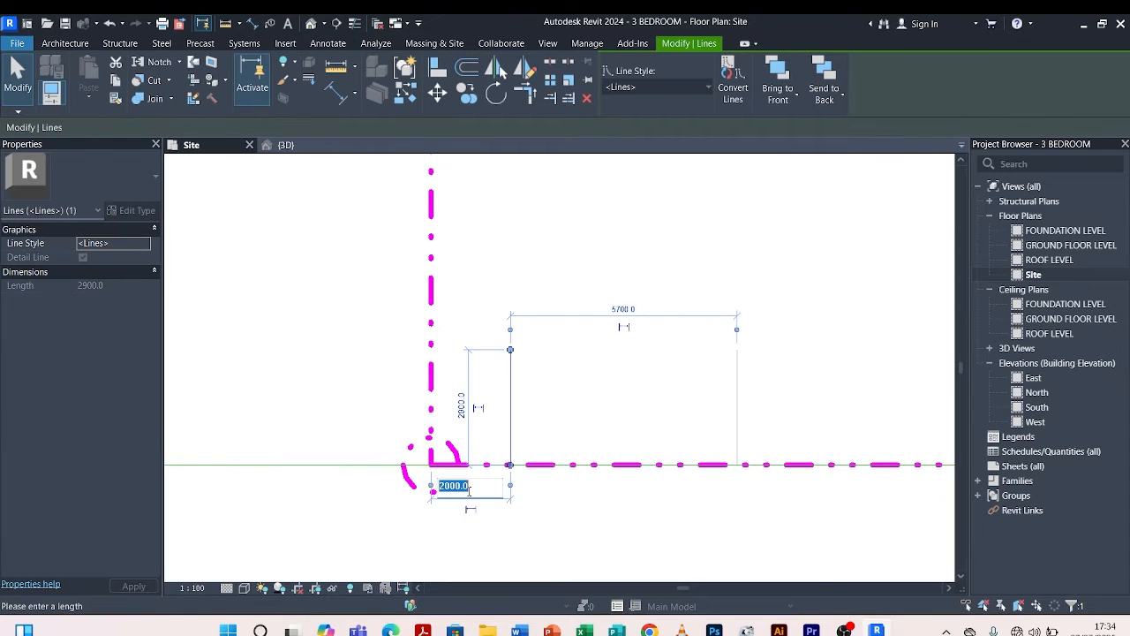
pyautogui.write('3')
pyautogui.press('Return')
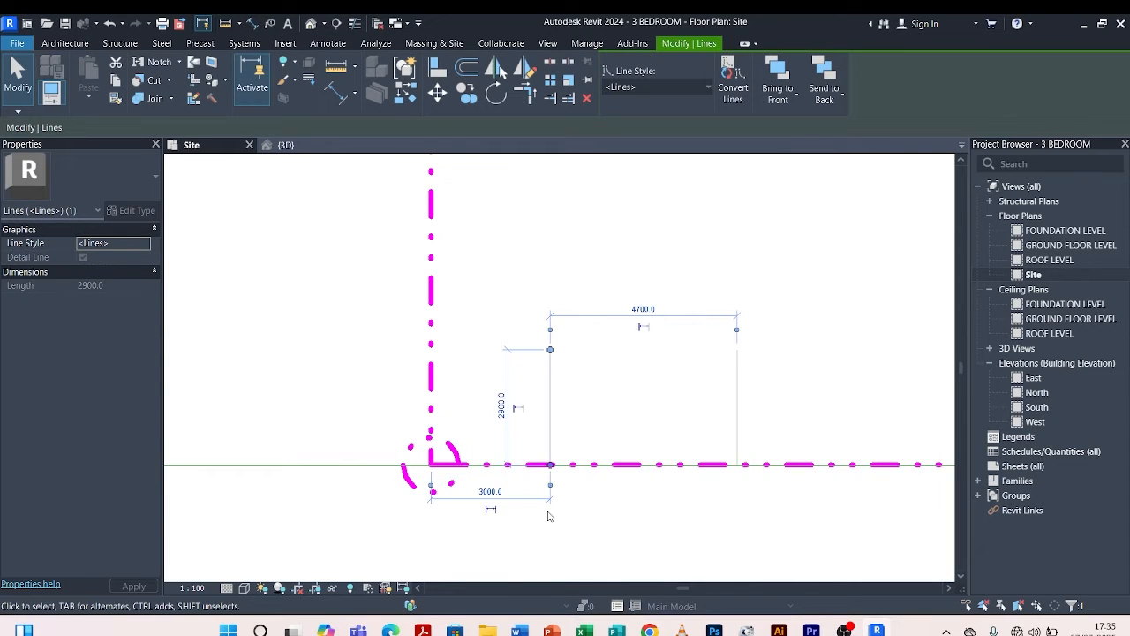
pyautogui.click(585, 512)
pyautogui.scroll(-3, 547, 517)
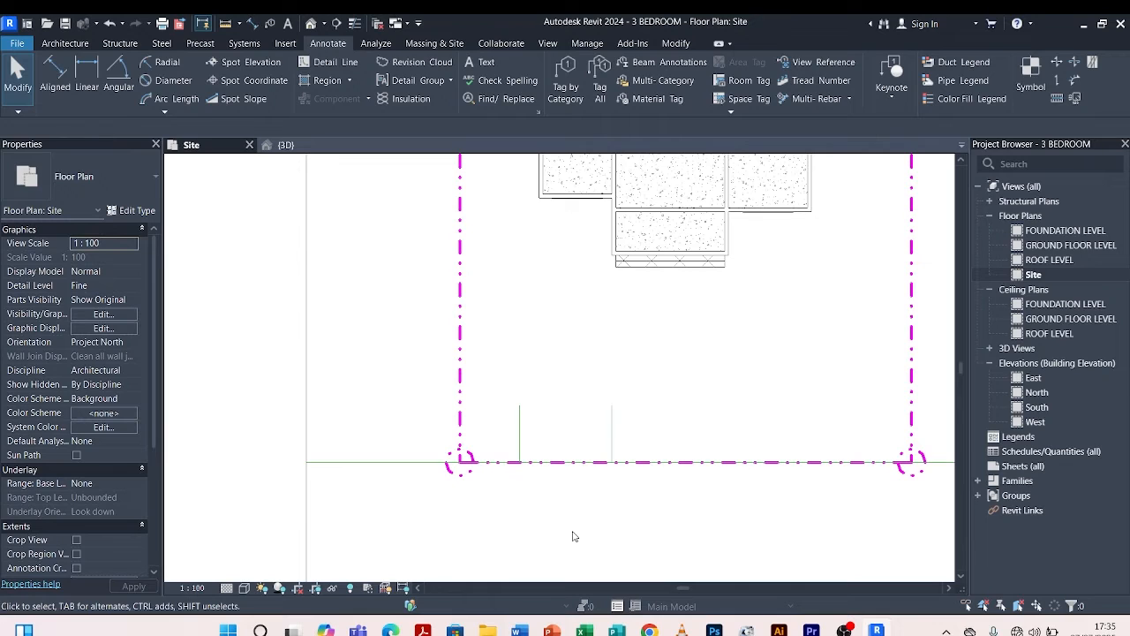
# Move the east vertical detail line so its spacing from the west vertical line is 4000 mm.
pyautogui.scroll(2, 544, 452)
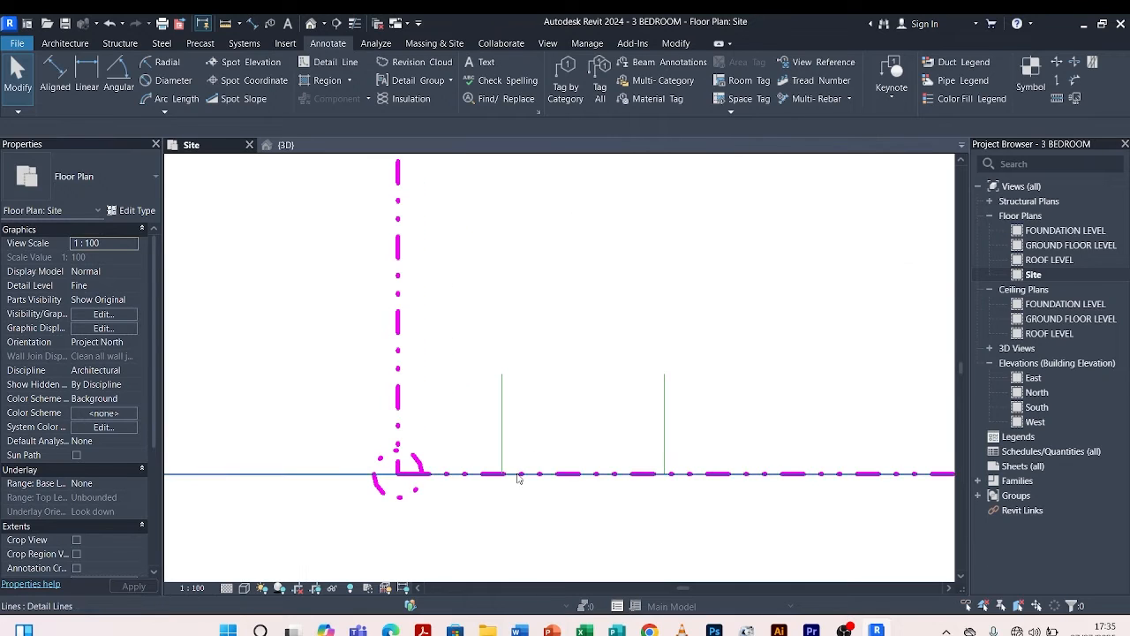
pyautogui.scroll(-2, 547, 278)
pyautogui.click(624, 386)
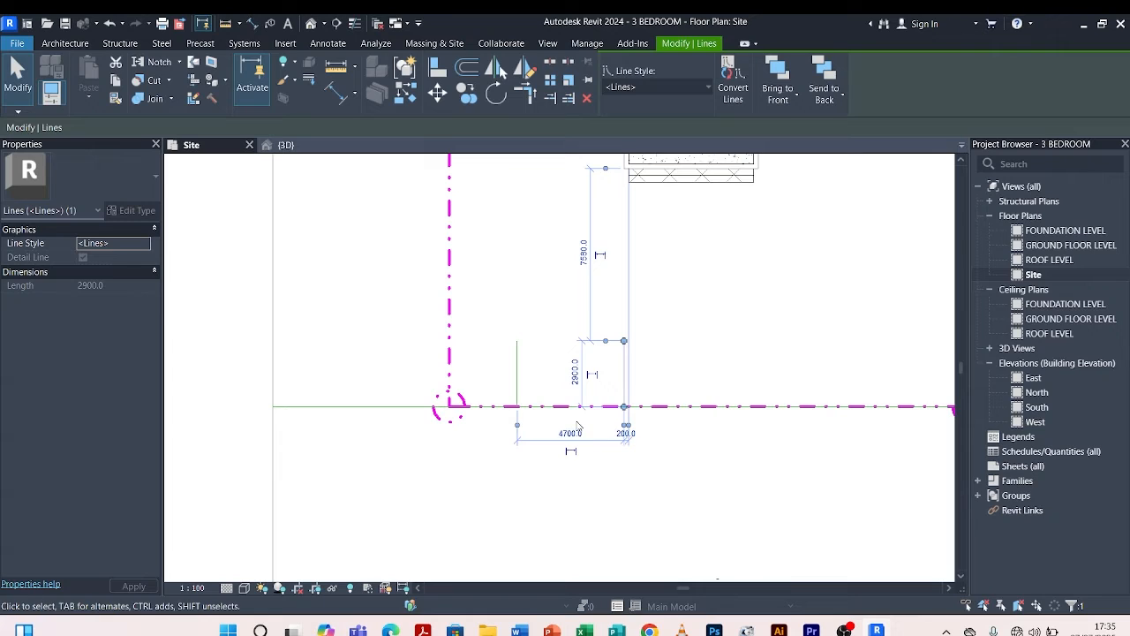
pyautogui.click(574, 434)
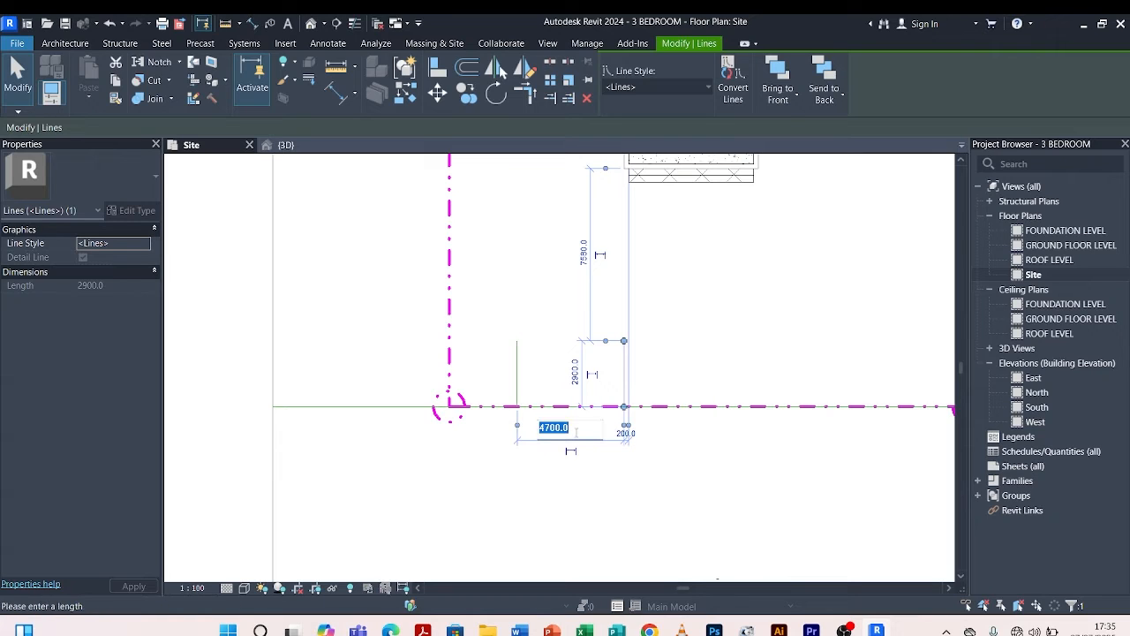
pyautogui.write('4000')
pyautogui.press('Return')
pyautogui.press('Escape')
pyautogui.scroll(3, 514, 454)
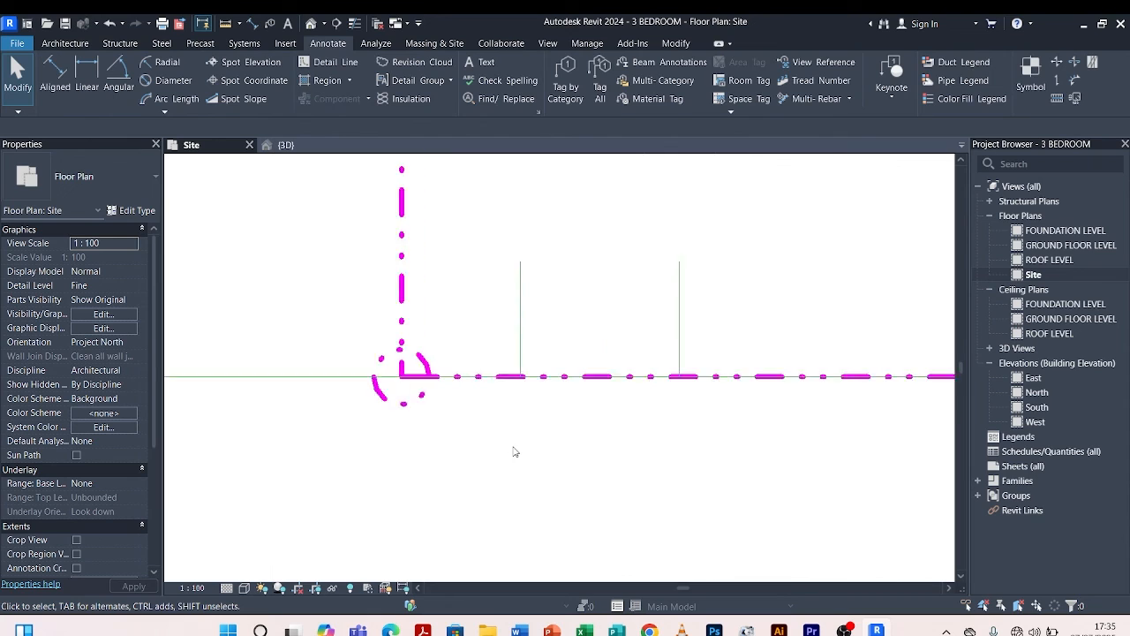
# Offset a copy of the 40000 mm detail line on the plot's south edge 1500 mm to the south.
pyautogui.click(537, 366)
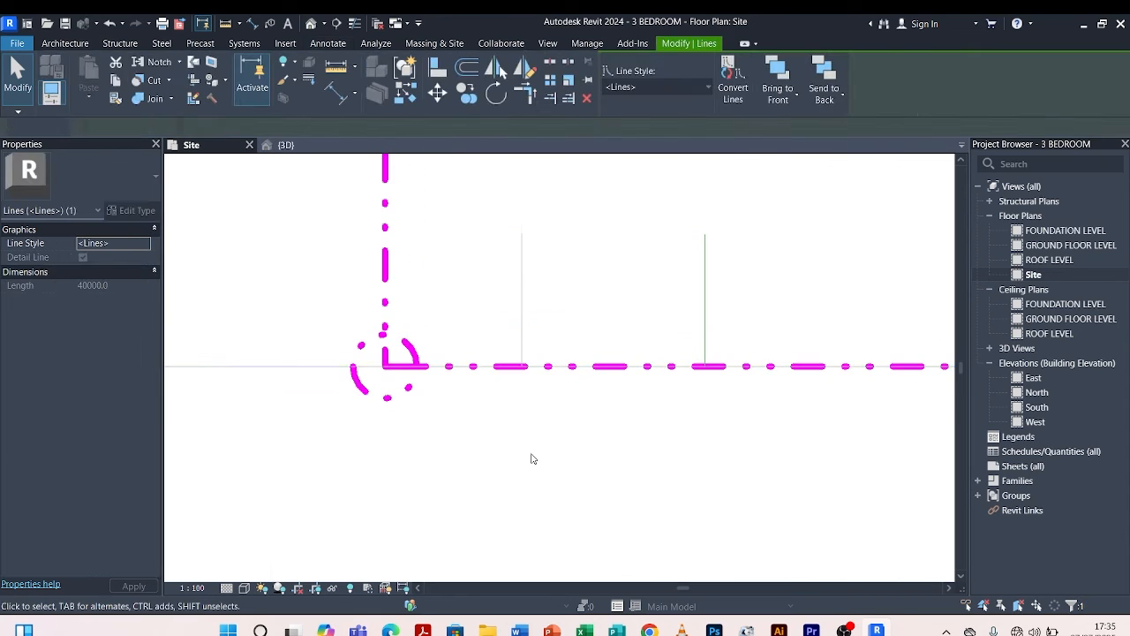
pyautogui.click(532, 457)
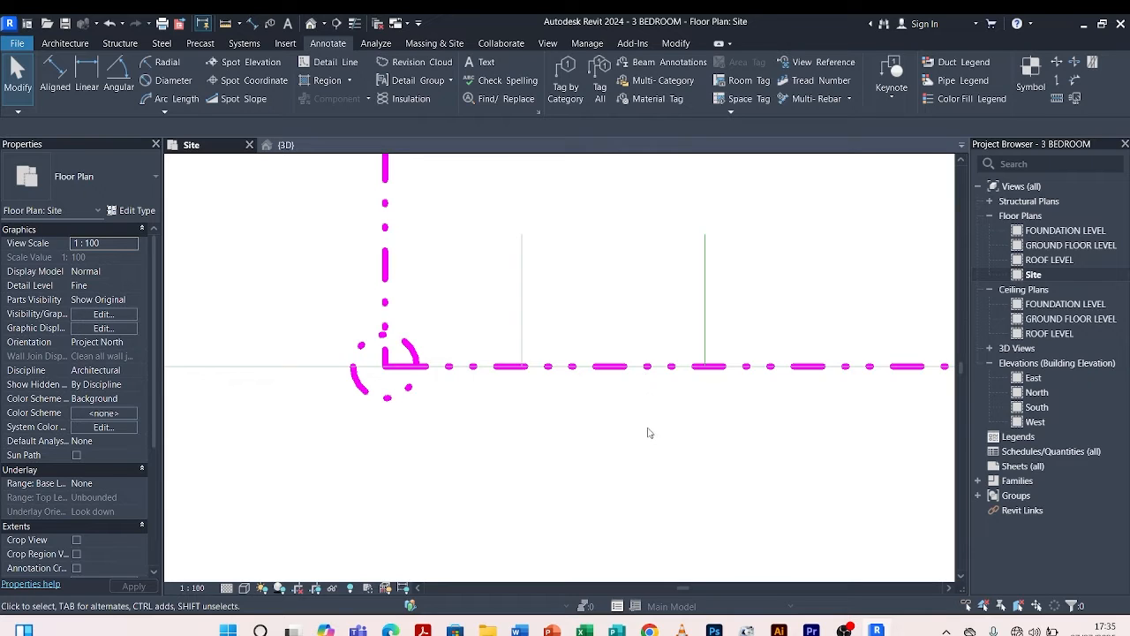
pyautogui.click(327, 63)
pyautogui.click(467, 68)
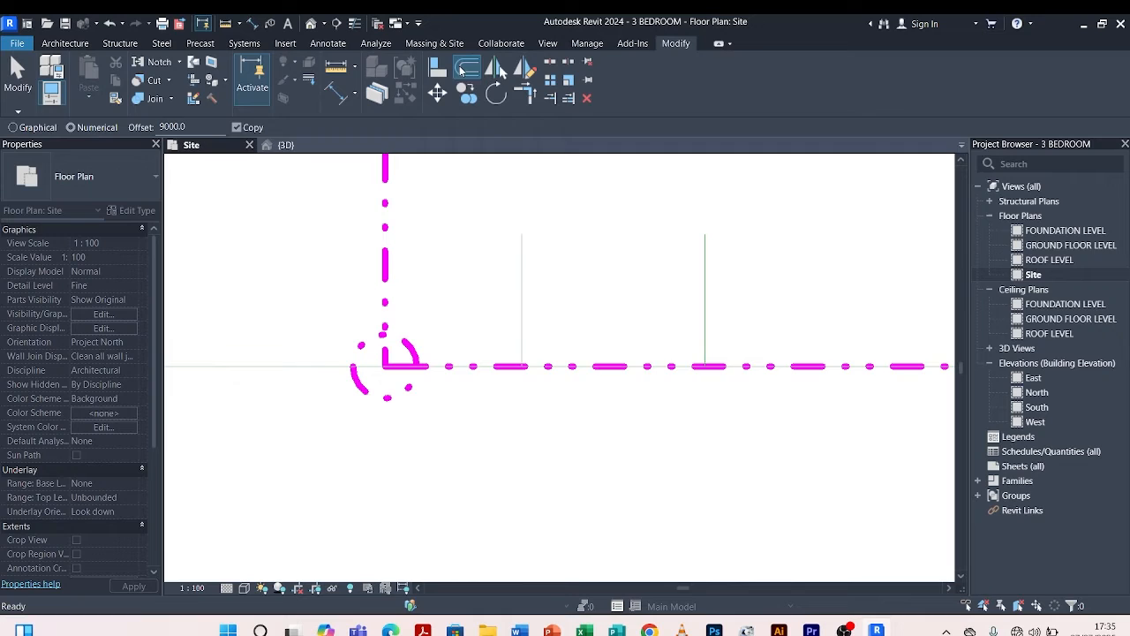
pyautogui.doubleClick(168, 126)
pyautogui.write('15')
pyautogui.click(280, 375)
pyautogui.scroll(-2, 530, 357)
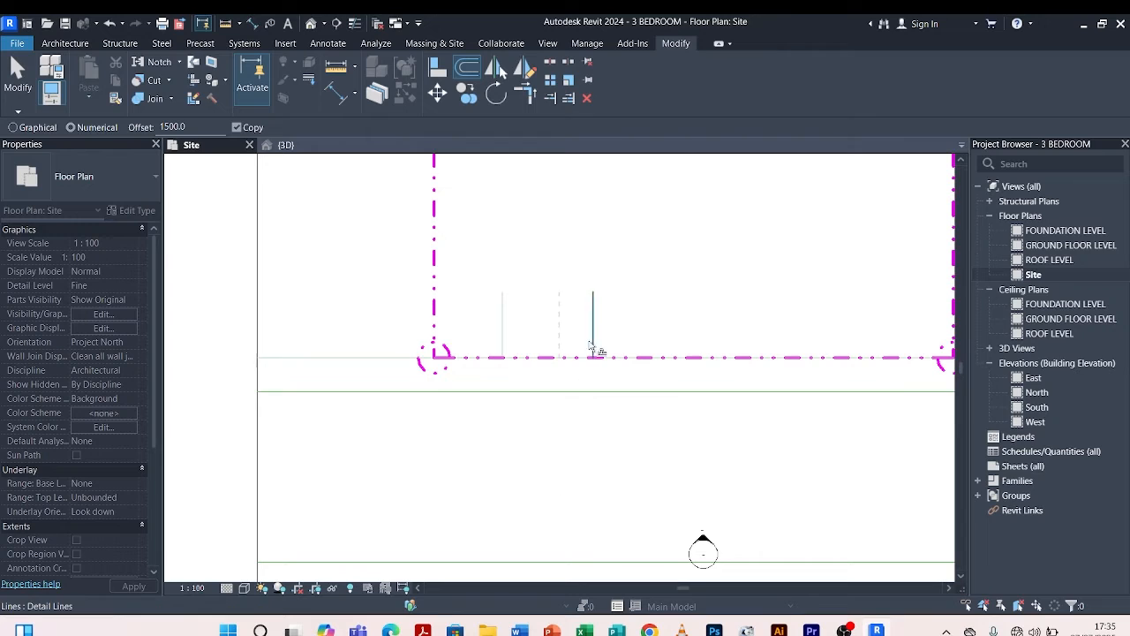
pyautogui.press('Escape')
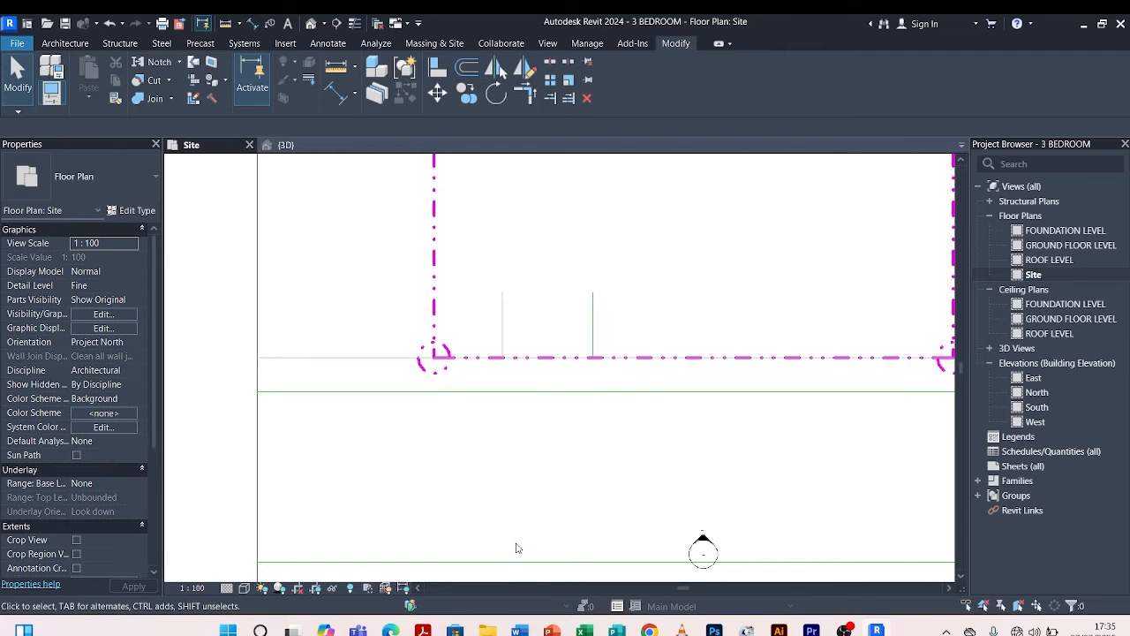
# Set the distance between the 1500 mm offset line and the southernmost detail line to 6000 mm.
pyautogui.click(518, 561)
pyautogui.scroll(-2, 529, 376)
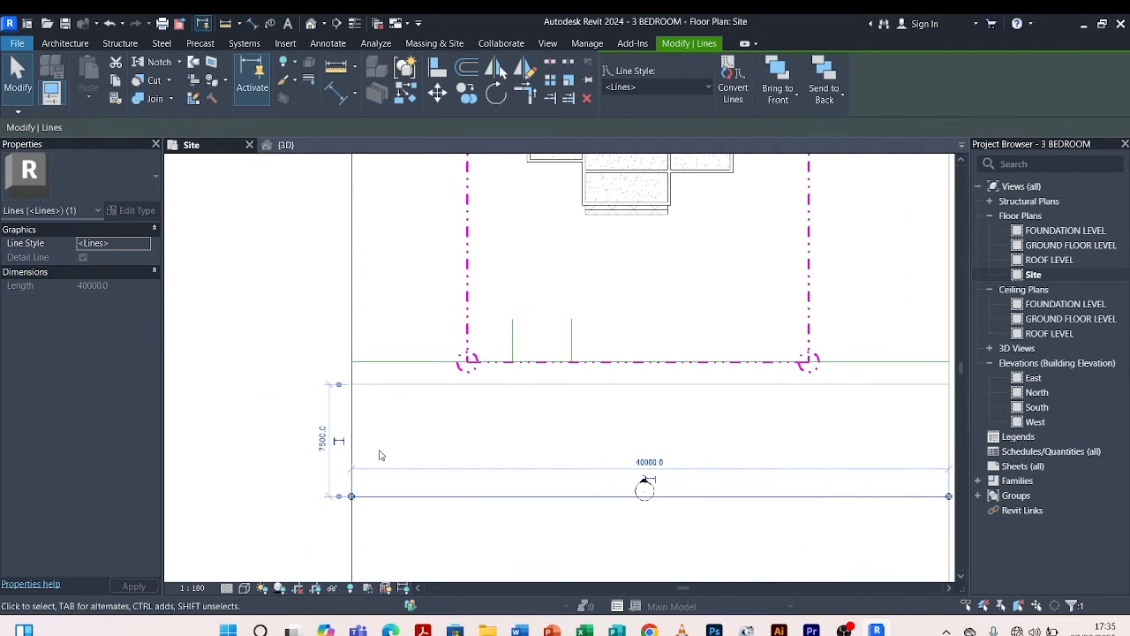
pyautogui.click(320, 439)
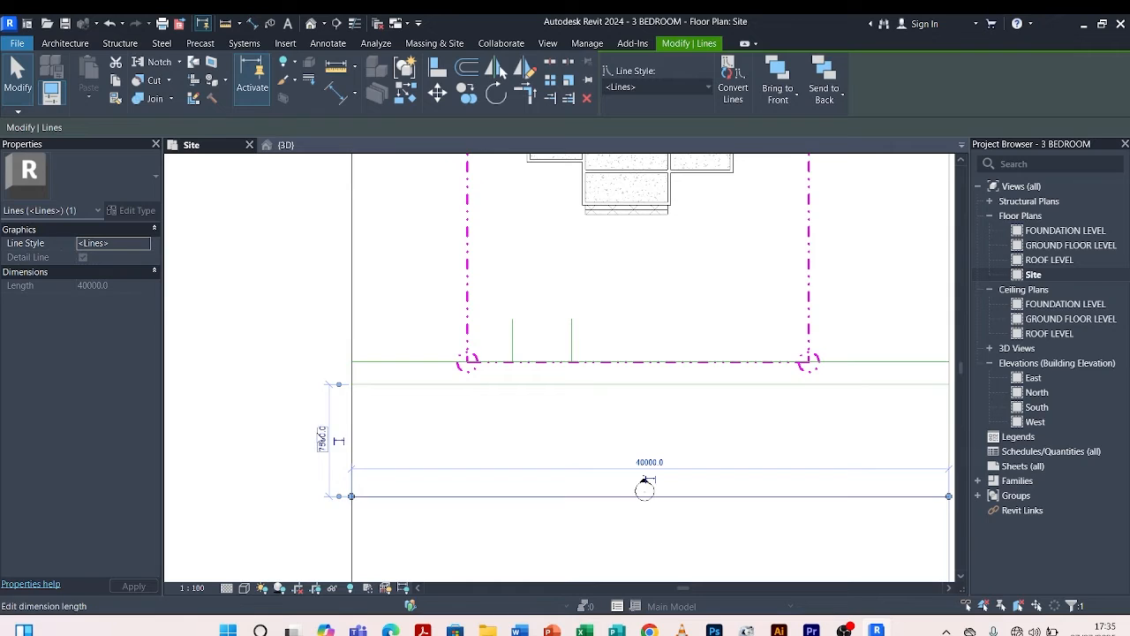
pyautogui.write('6000')
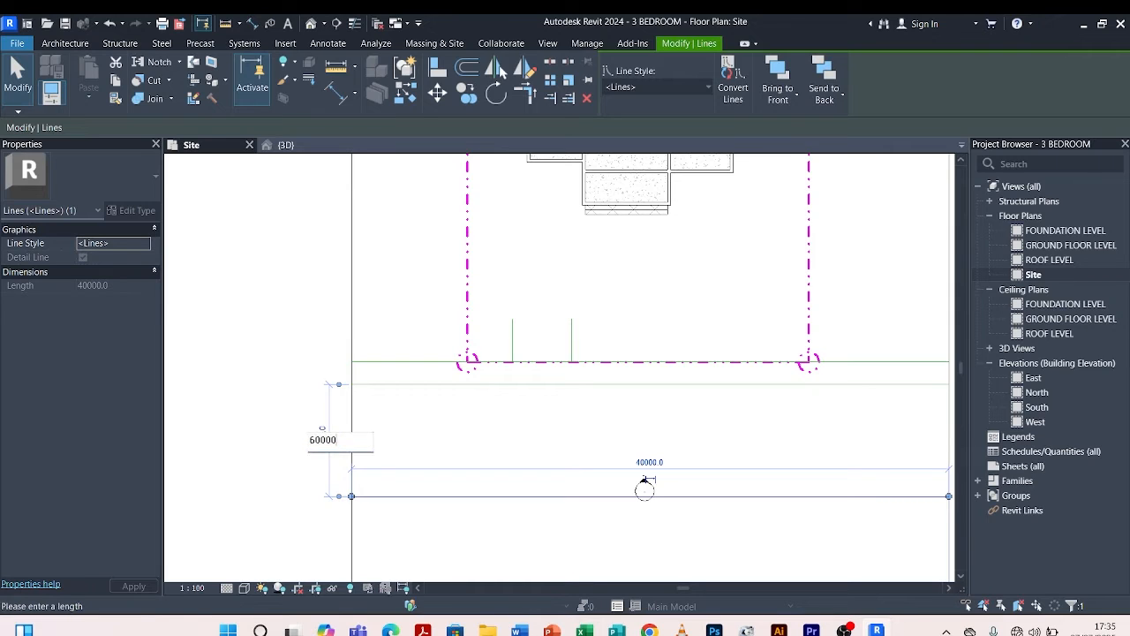
pyautogui.press('Return')
pyautogui.press('Escape')
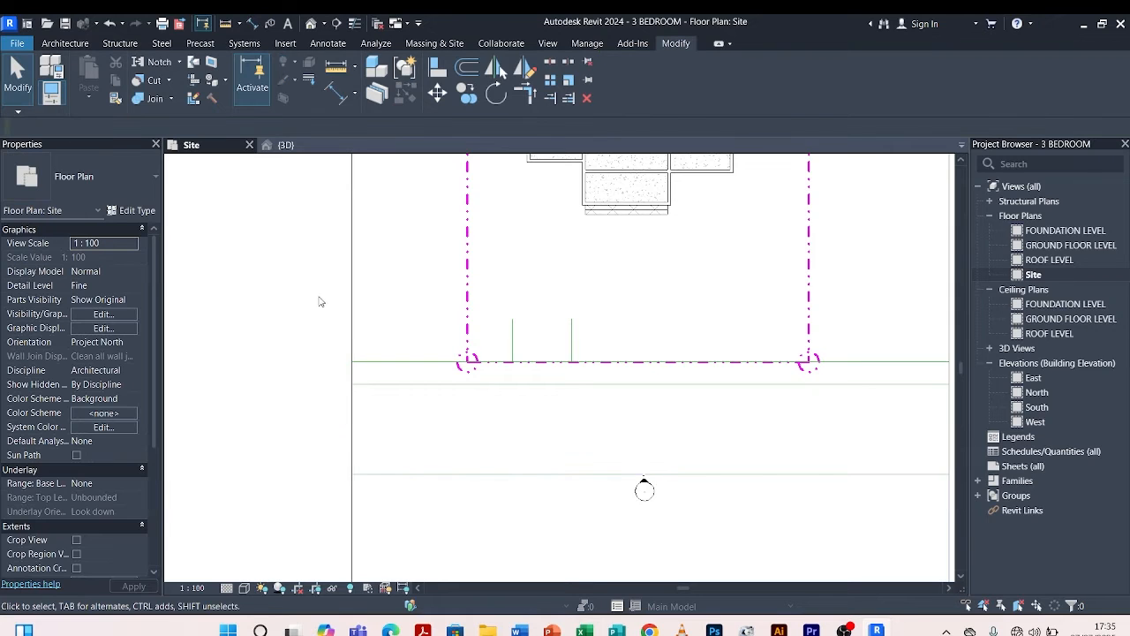
# Split the 1500 mm offset line about 12800 mm from its west end and the plot-line detail line about 1465 mm west of the east vertical line.
pyautogui.scroll(-1, 497, 421)
pyautogui.scroll(2, 500, 388)
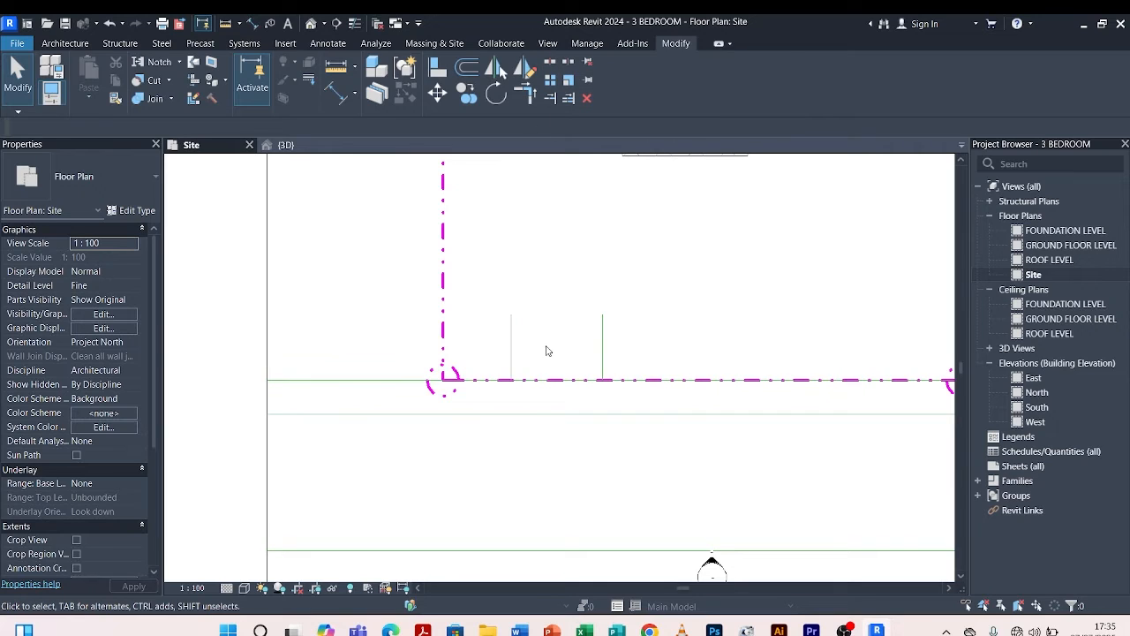
pyautogui.click(554, 61)
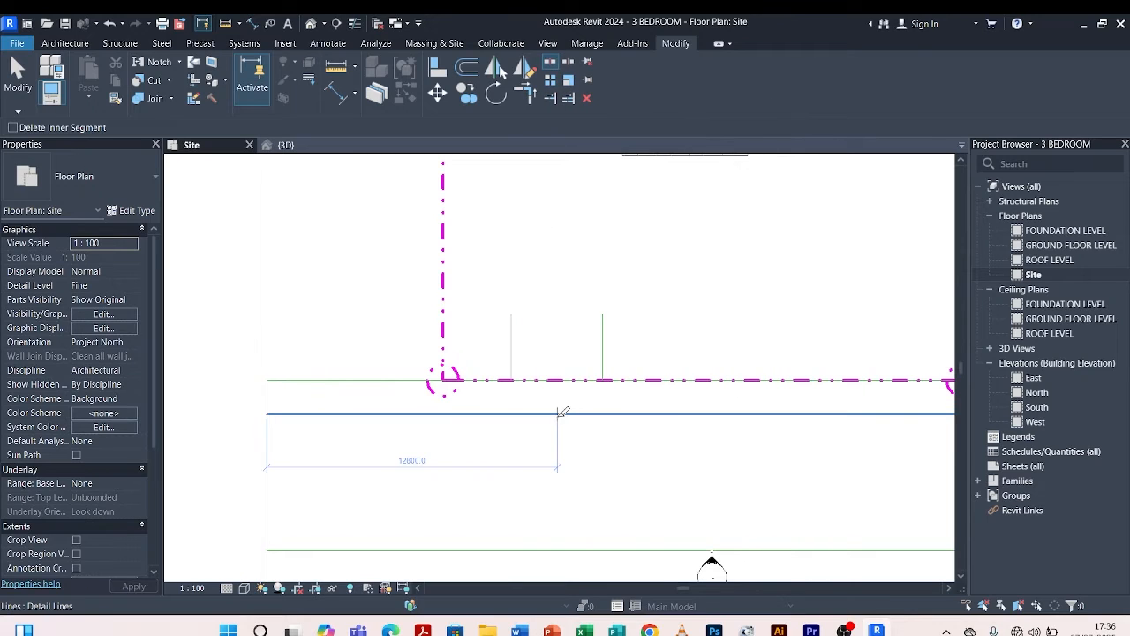
pyautogui.scroll(3, 558, 412)
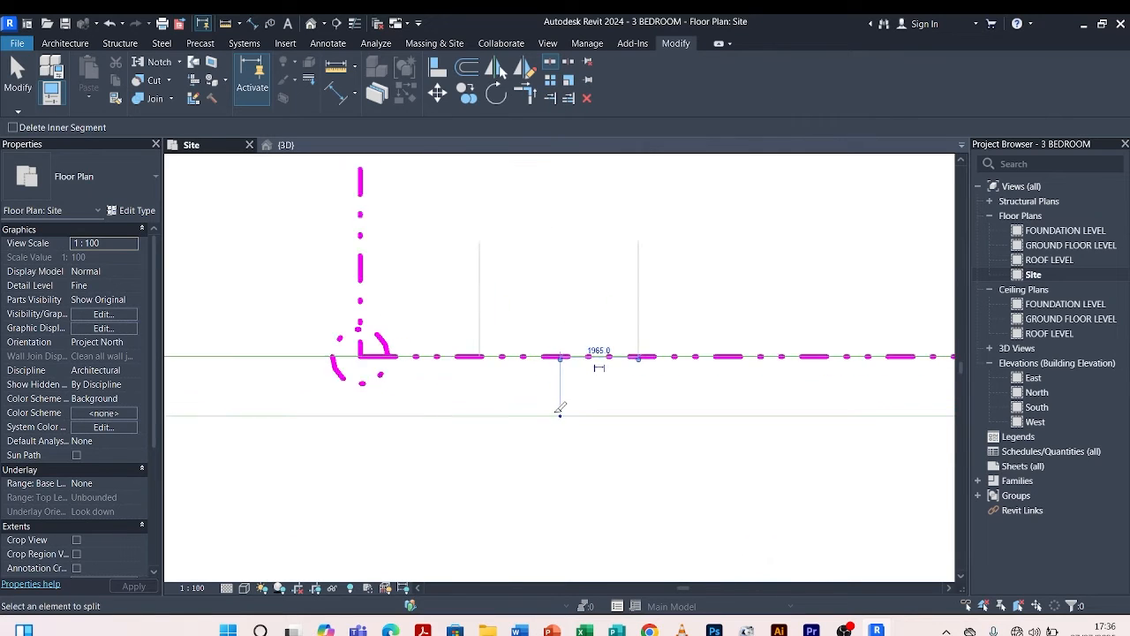
pyautogui.click(584, 348)
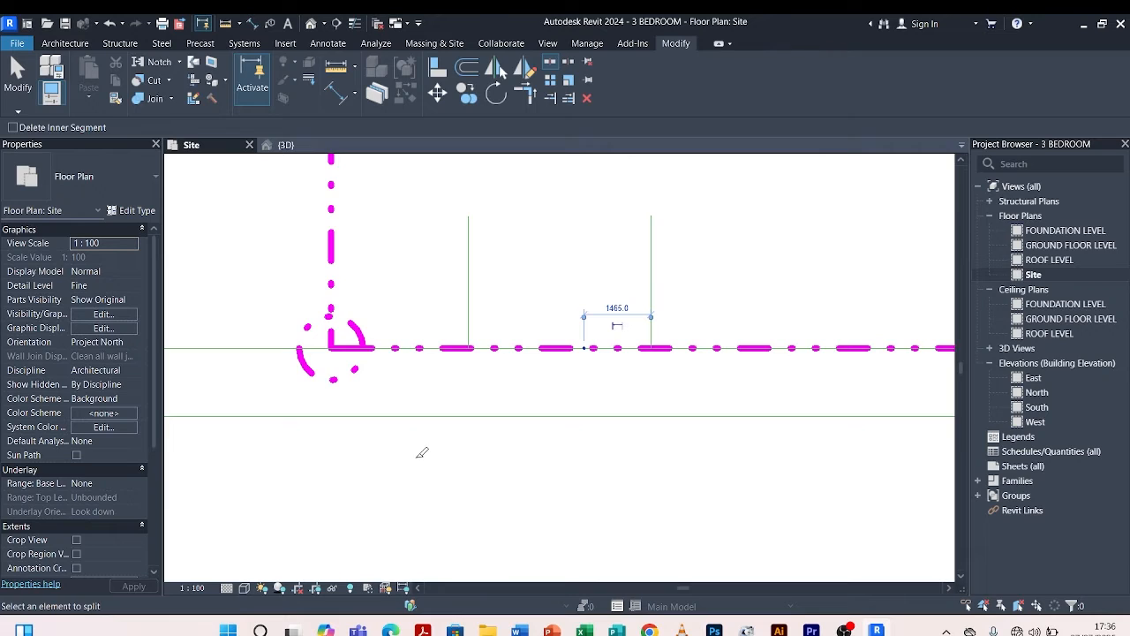
pyautogui.press('Escape')
# Shorten the west segment of the split offset line so it ends about 1065 mm west of the west vertical line.
pyautogui.click(490, 416)
pyautogui.scroll(-1, 528, 412)
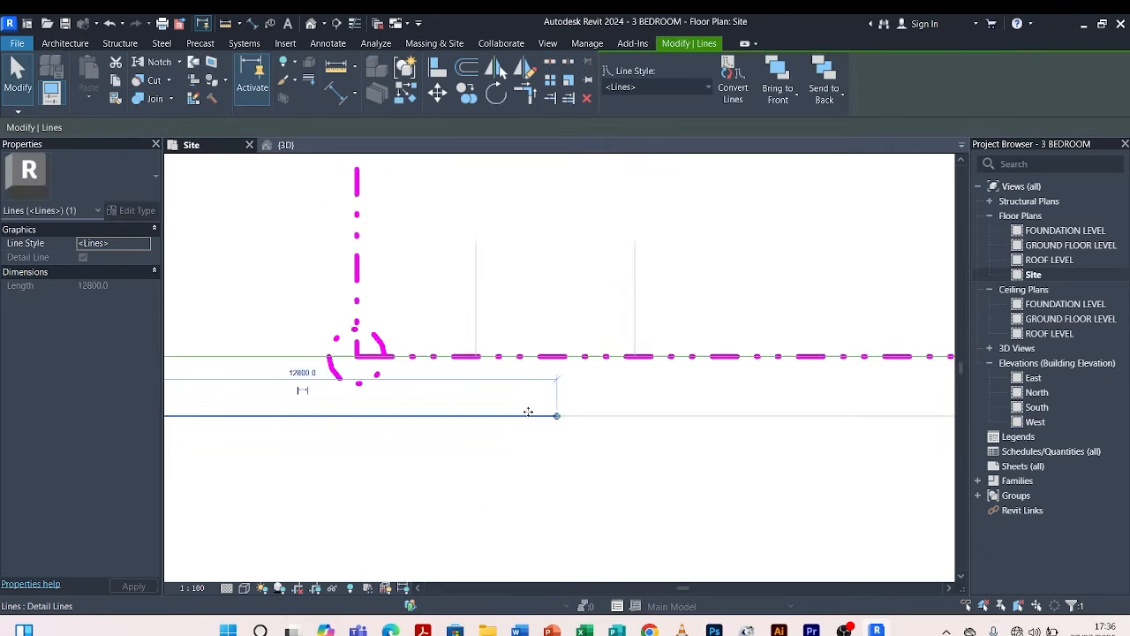
pyautogui.scroll(2, 528, 411)
pyautogui.moveTo(652, 408); pyautogui.dragTo(517, 417)
pyautogui.click(518, 418)
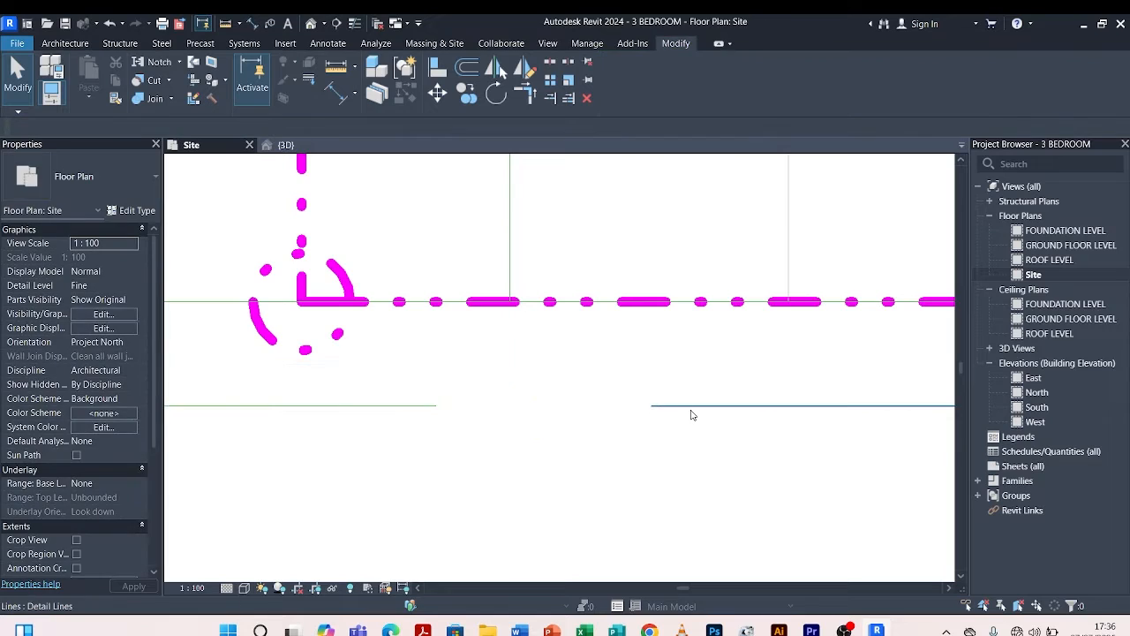
# Shorten the east segment of the split 1500 mm offset line so it ends a little east of the driveway's east vertical line.
pyautogui.click(689, 413)
pyautogui.scroll(-2, 681, 410)
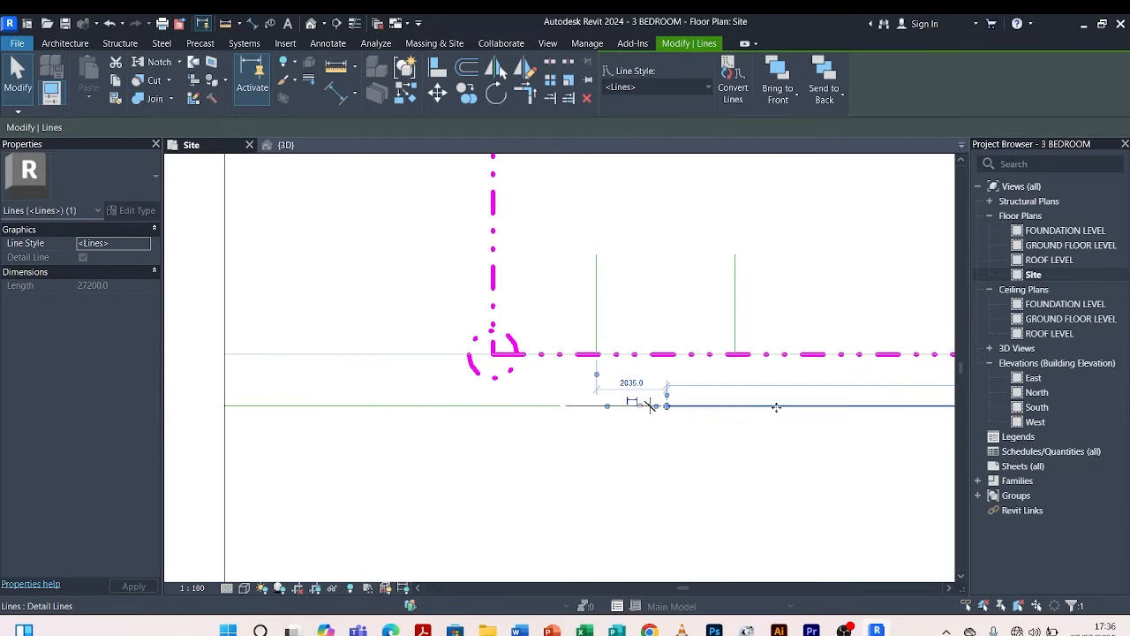
pyautogui.moveTo(668, 409); pyautogui.dragTo(765, 405)
pyautogui.click(742, 381)
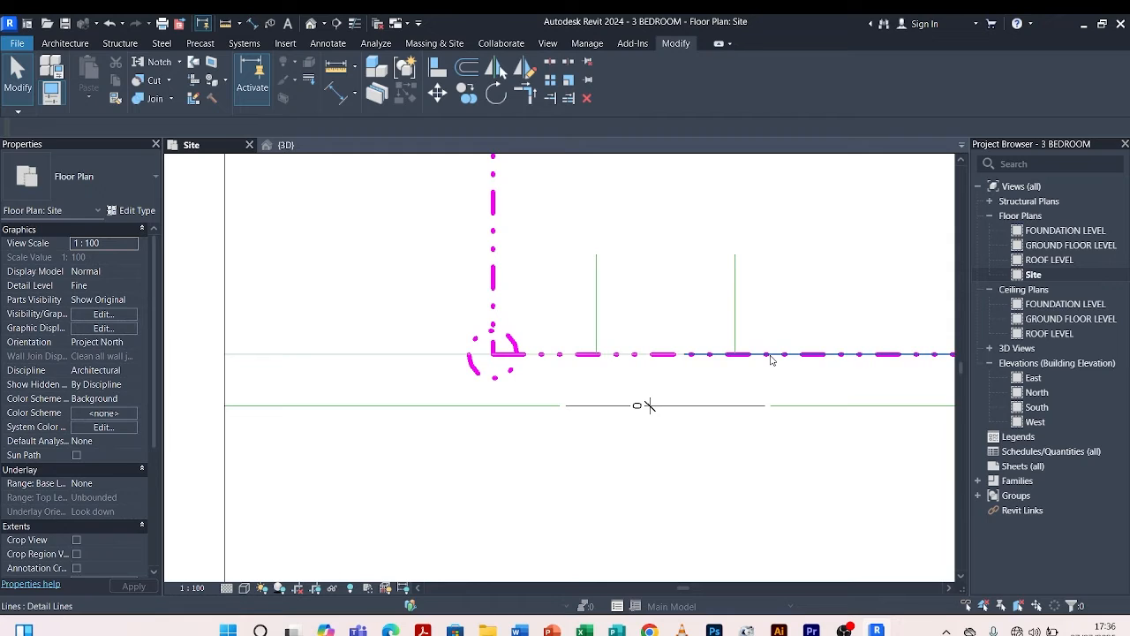
# Shorten the east segment of the split plot-line detail line to about 25800 mm and delete the leftover dimension in the offset line's gap.
pyautogui.click(706, 355)
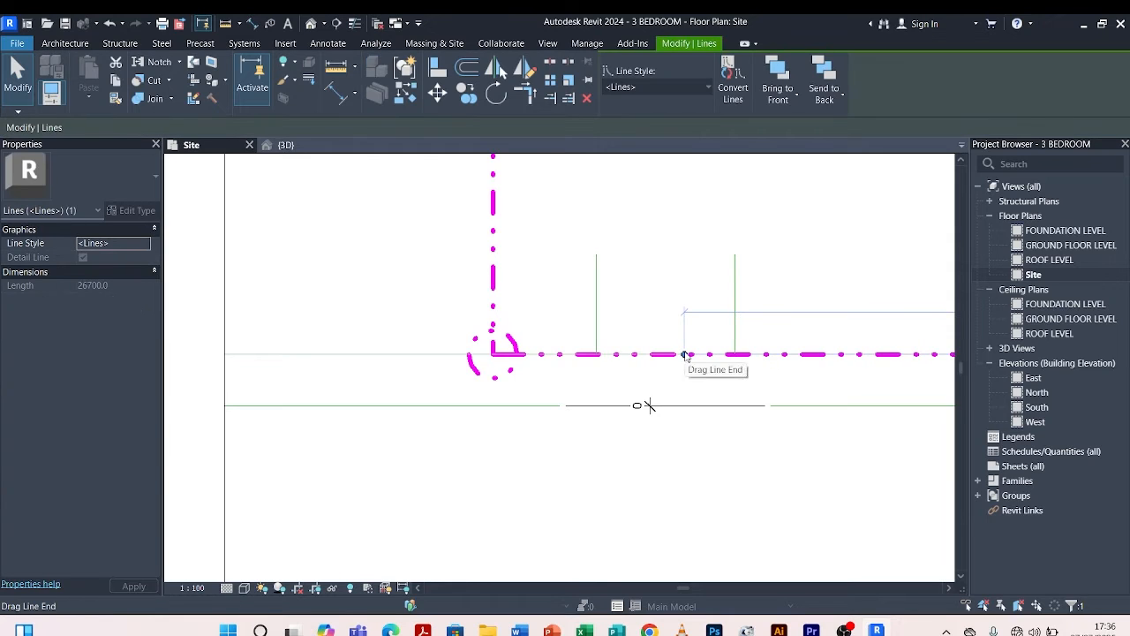
pyautogui.moveTo(686, 354); pyautogui.dragTo(715, 355)
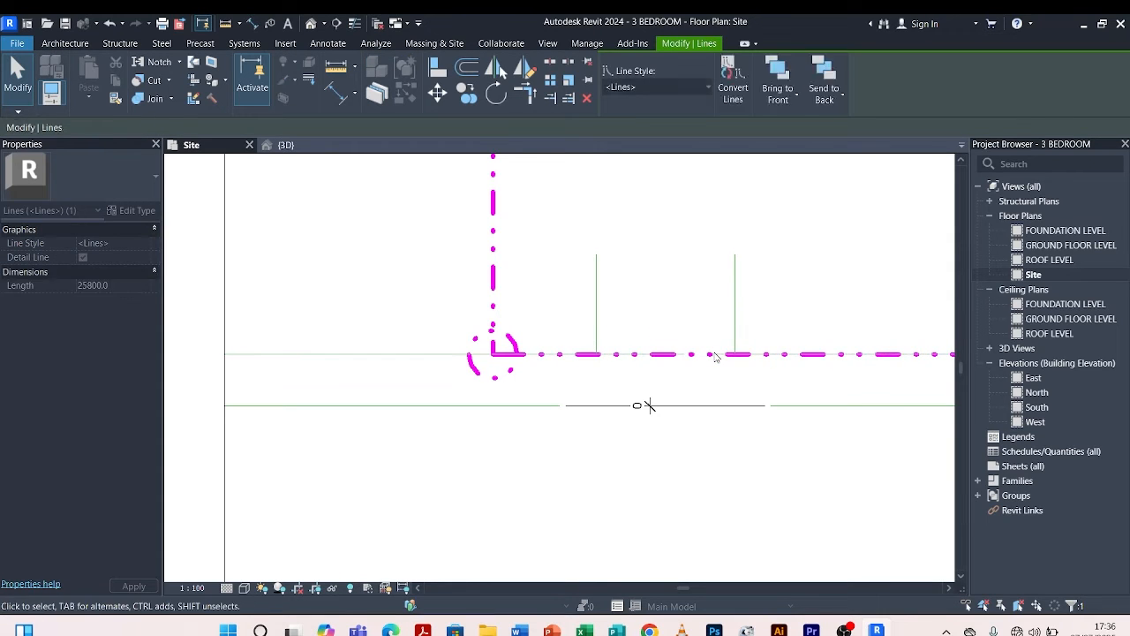
pyautogui.press('Escape')
pyautogui.click(674, 409)
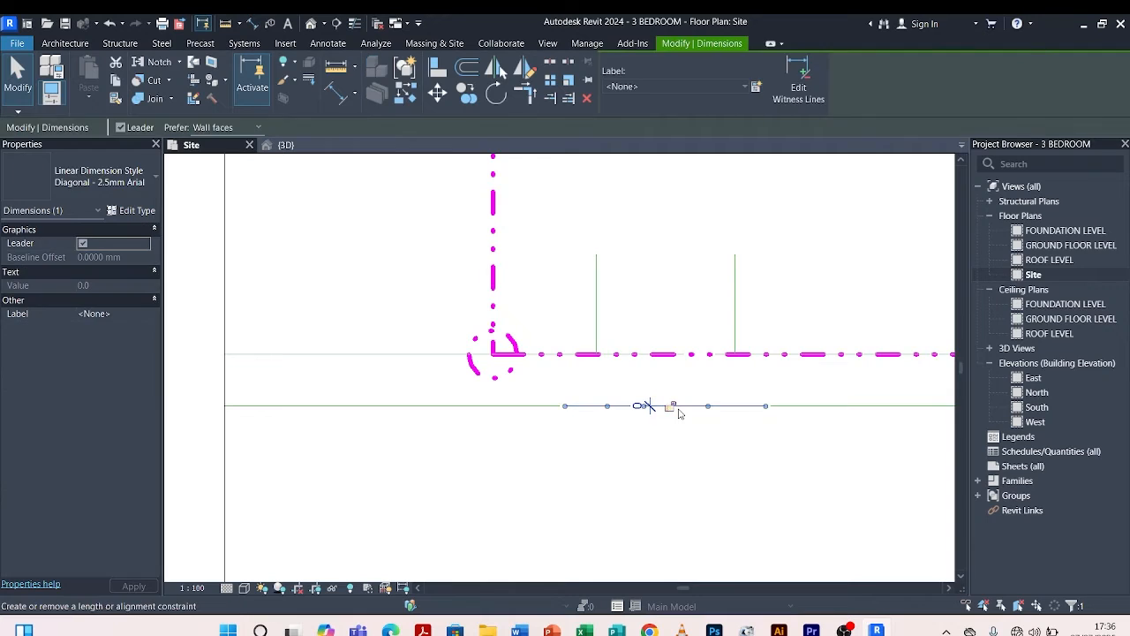
pyautogui.press('Delete')
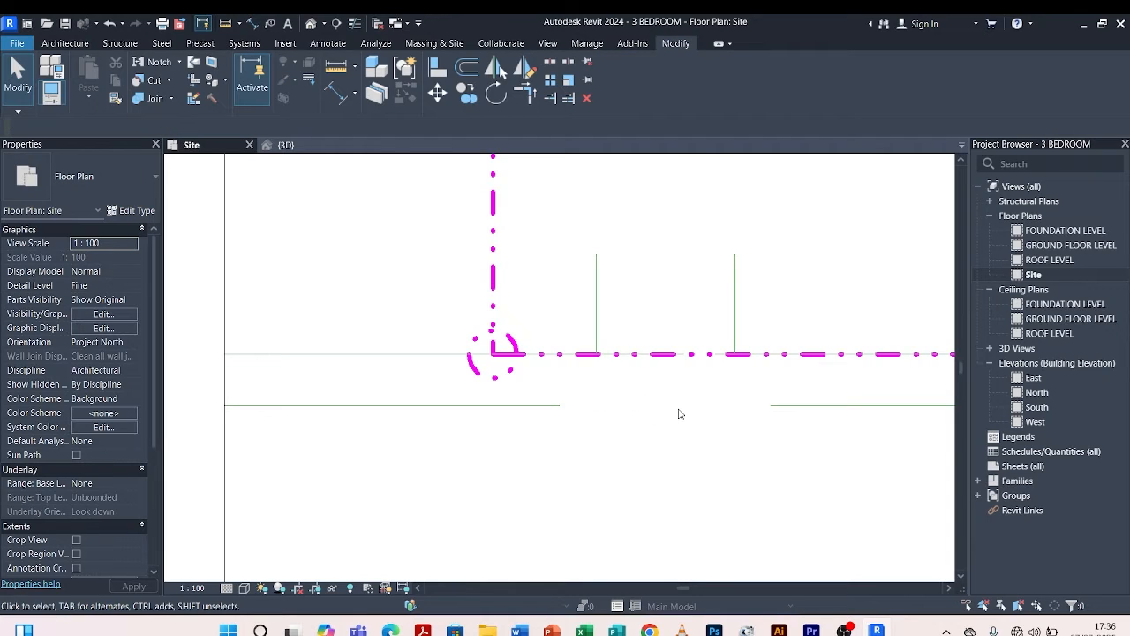
# Join the driveway's west vertical detail line to the west segment of the offset line with a fillet arc of about 1600 mm radius.
pyautogui.click(545, 406)
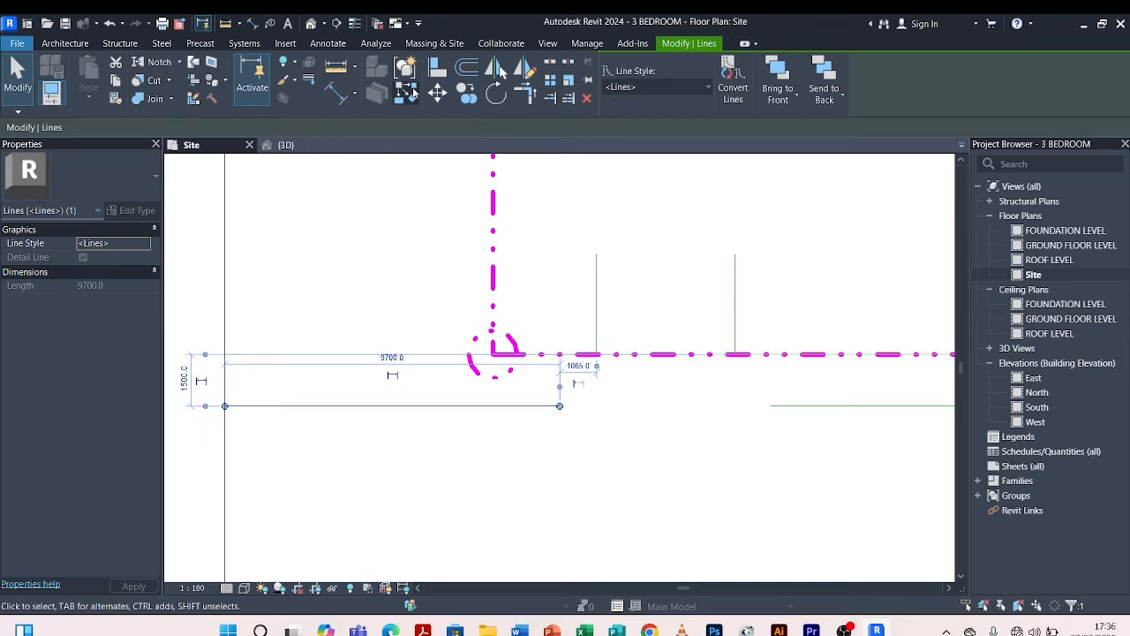
pyautogui.click(407, 92)
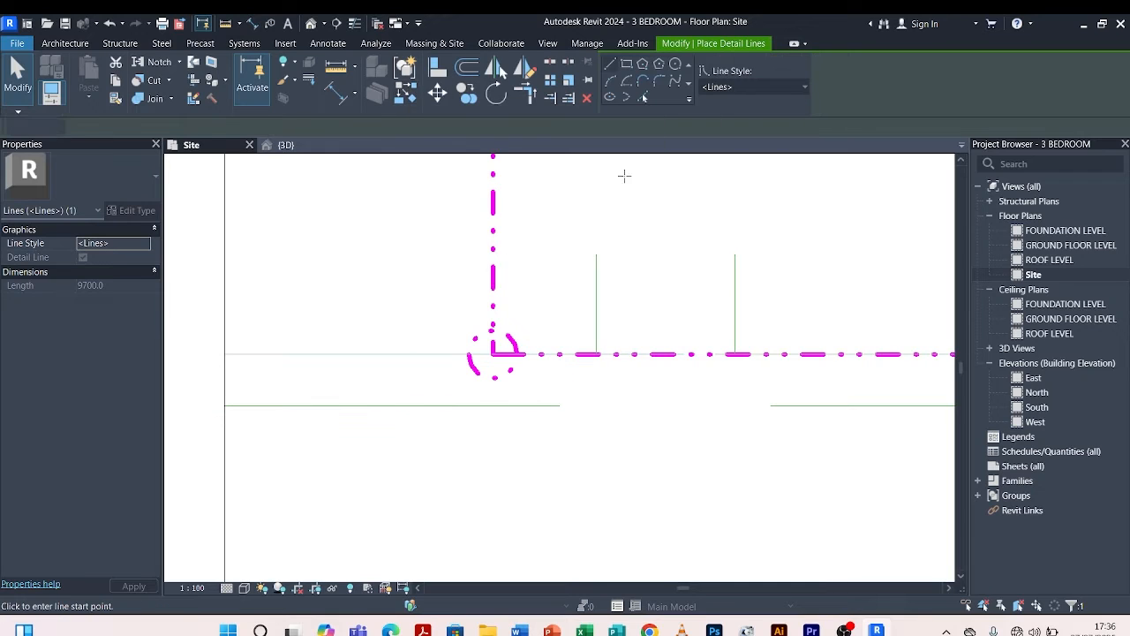
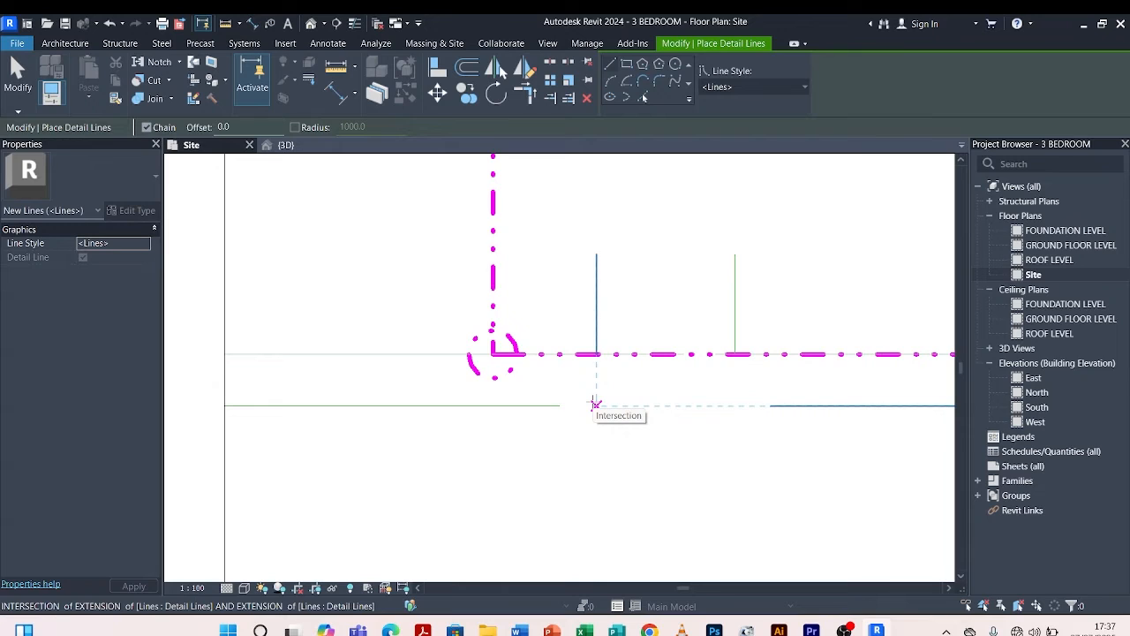
pyautogui.click(522, 406)
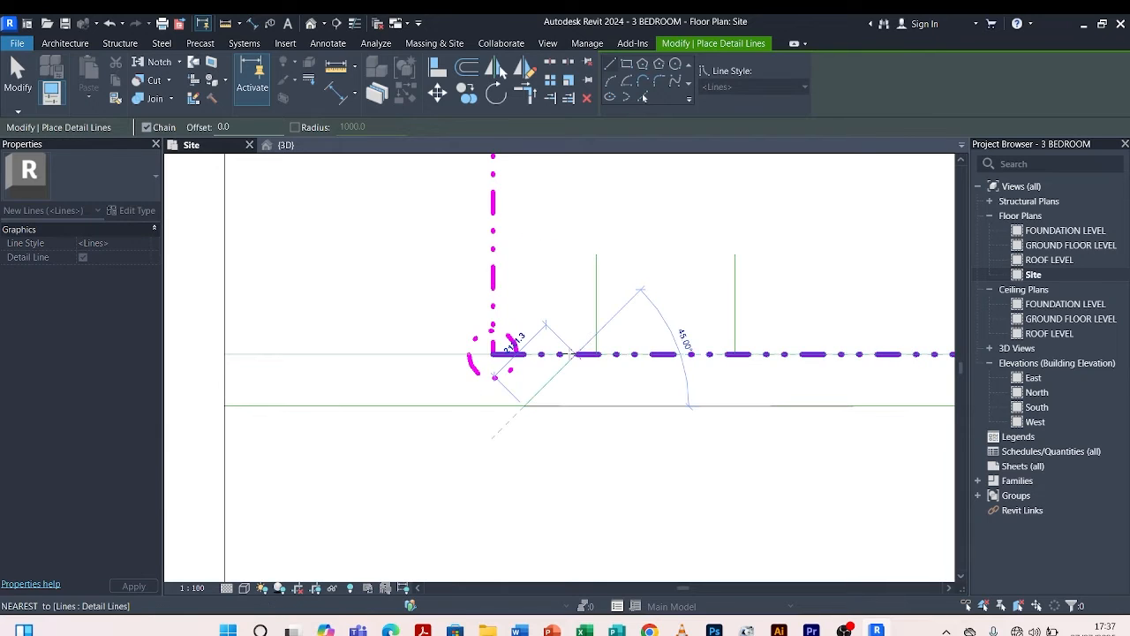
pyautogui.press('Escape')
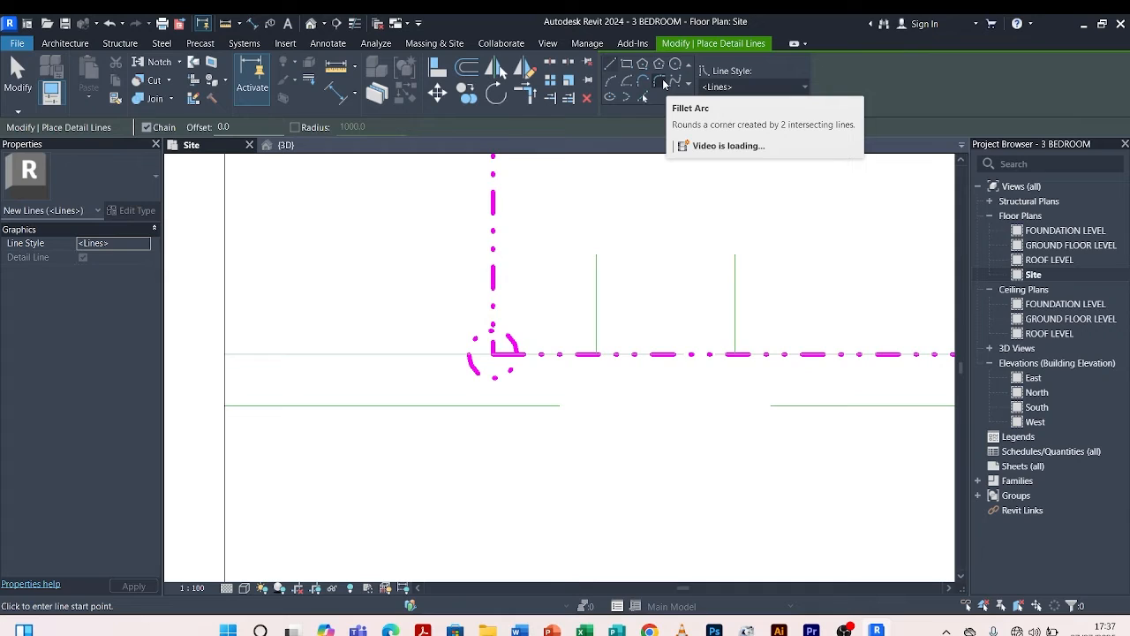
pyautogui.click(663, 80)
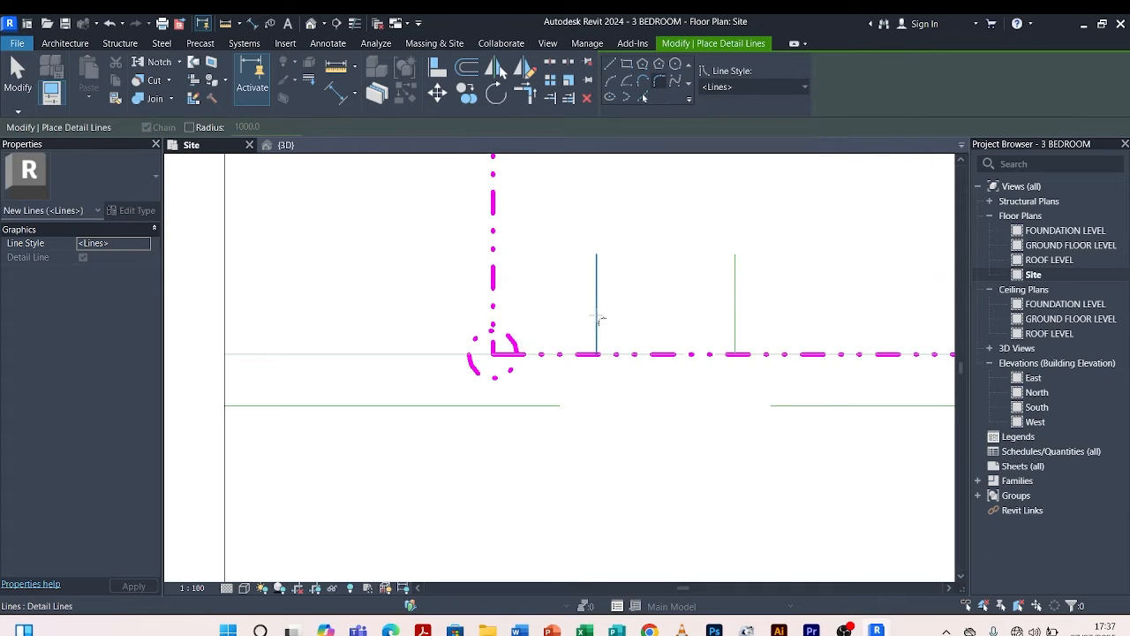
pyautogui.click(597, 322)
pyautogui.click(547, 406)
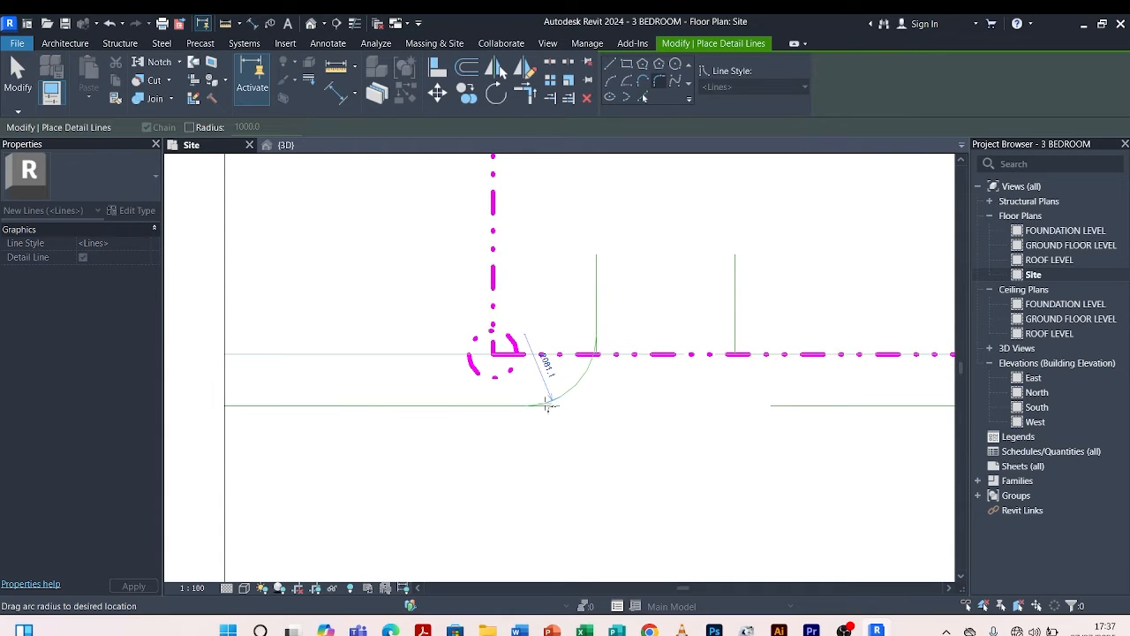
pyautogui.scroll(4, 546, 406)
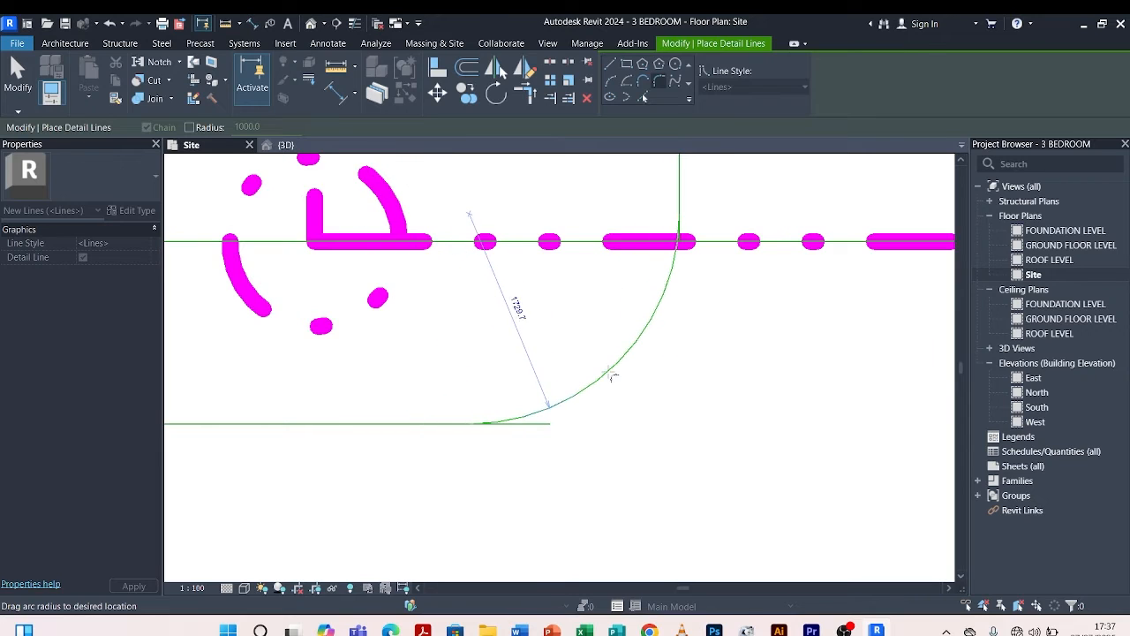
pyautogui.click(624, 371)
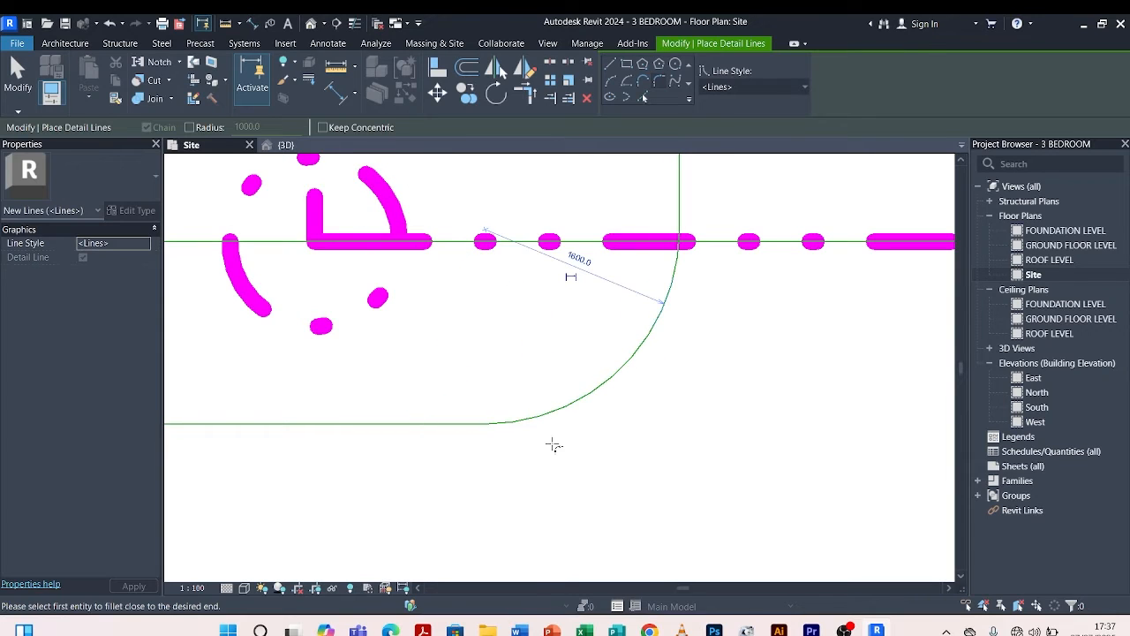
pyautogui.press('Escape')
pyautogui.press('Escape')
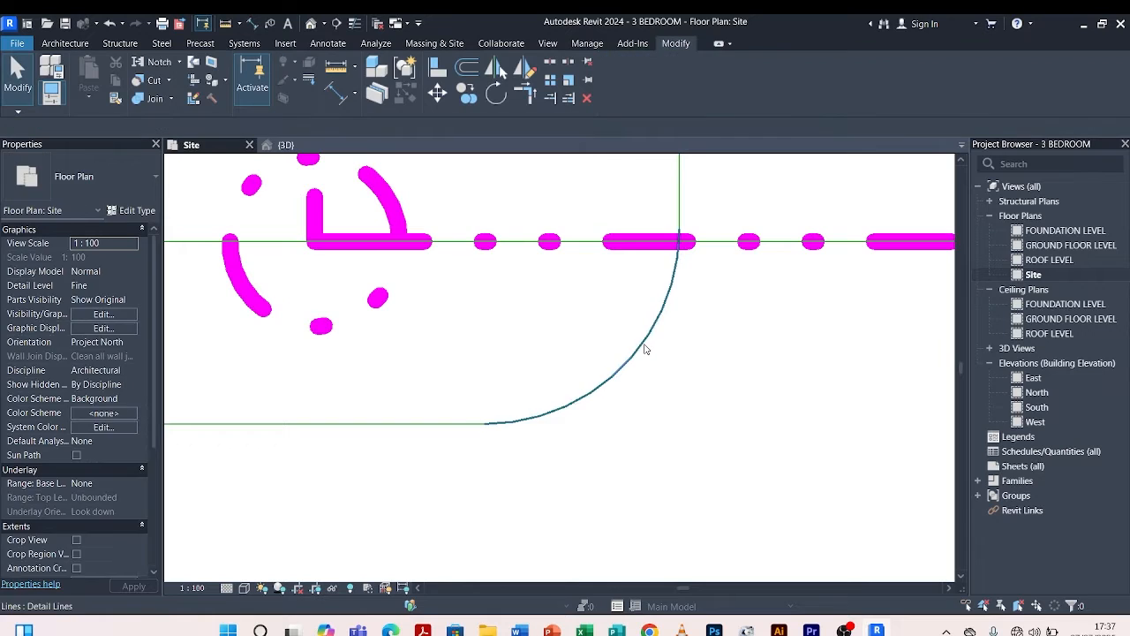
# Set the radius of the driveway's west fillet arc to 1500 mm.
pyautogui.click(644, 346)
pyautogui.click(578, 259)
pyautogui.write('1')
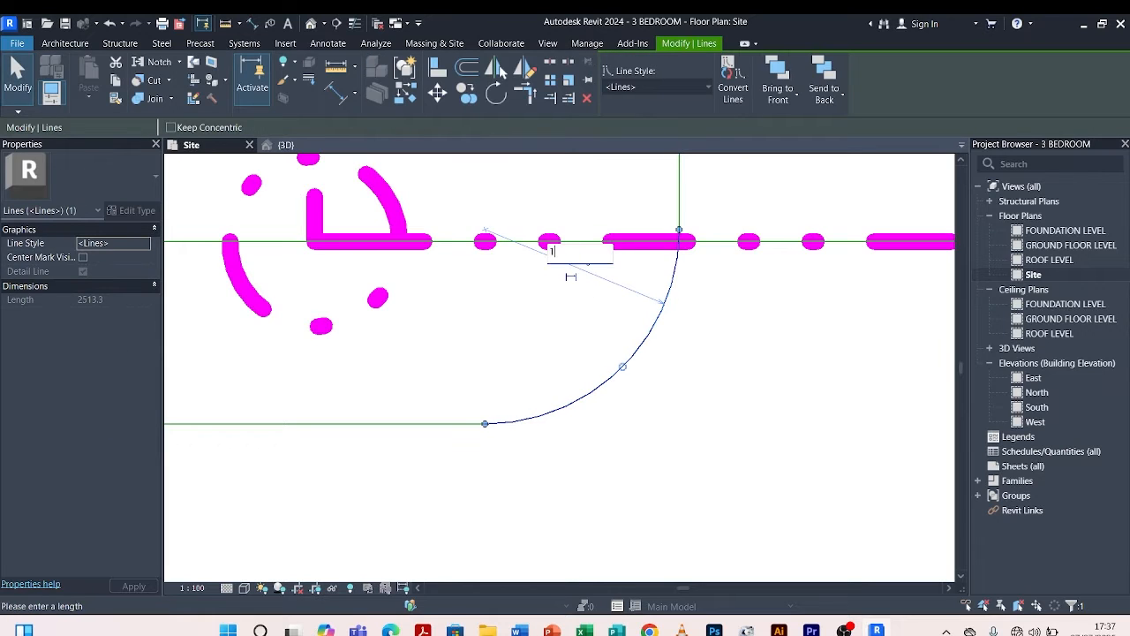
pyautogui.write('500')
pyautogui.press('Return')
pyautogui.press('Escape')
pyautogui.scroll(-5, 671, 362)
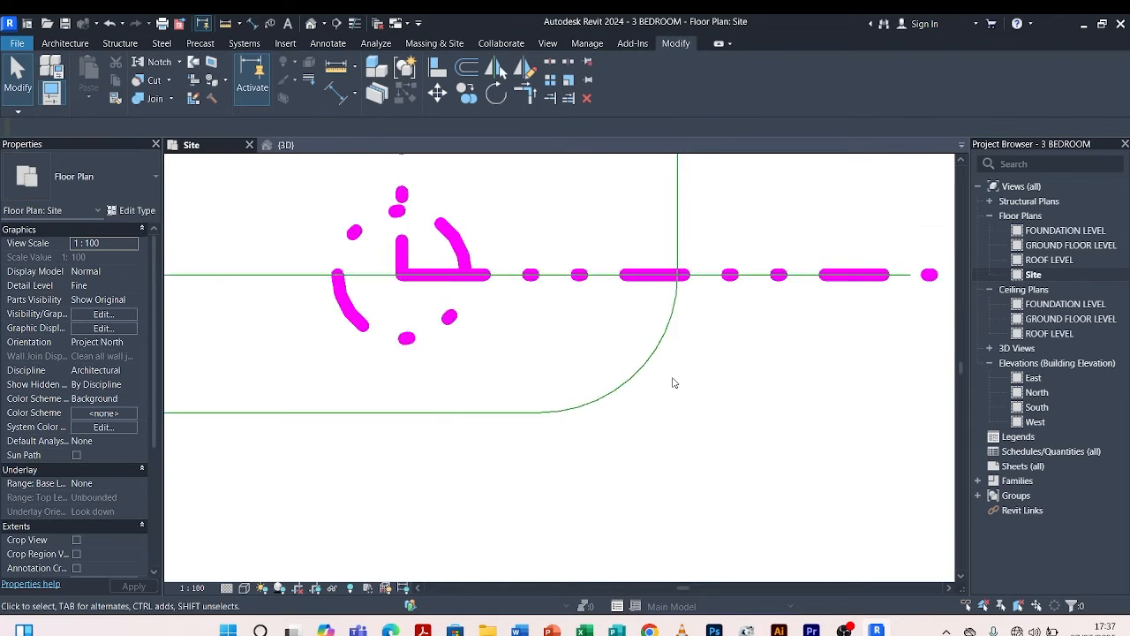
pyautogui.scroll(-2, 618, 393)
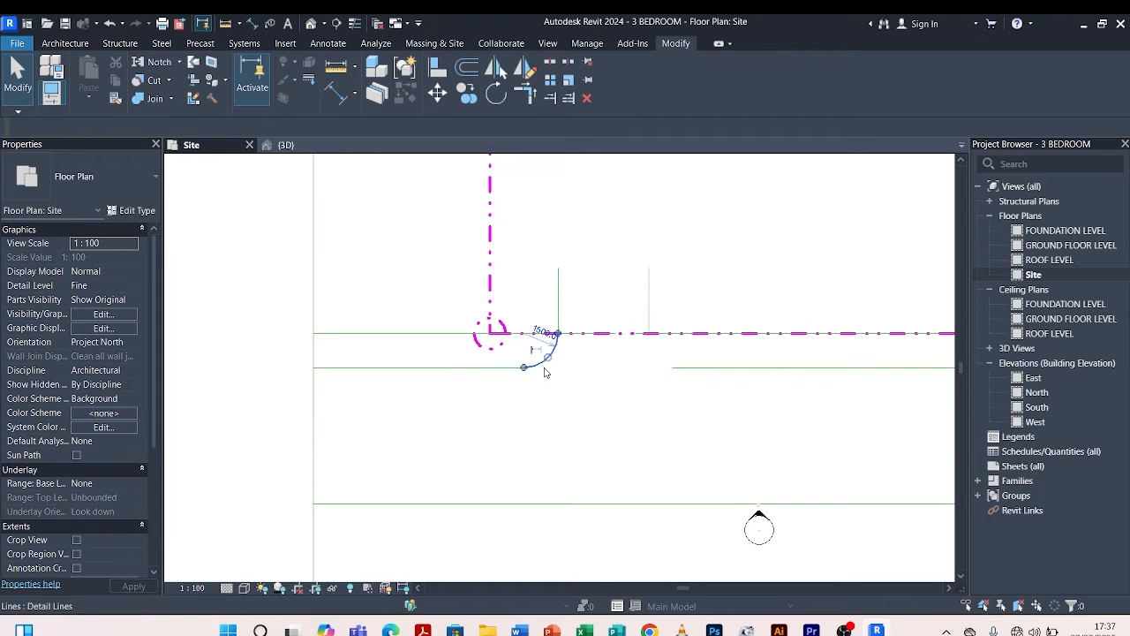
pyautogui.click(548, 356)
pyautogui.press('Escape')
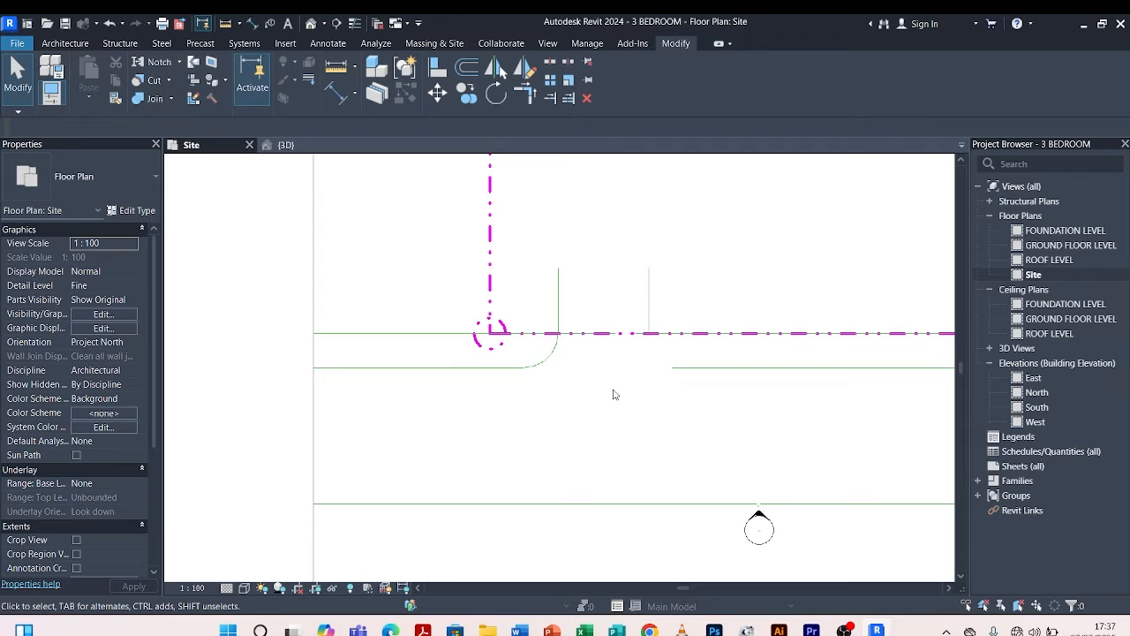
# Join the driveway's east vertical detail line to the east segment of the offset line with a fillet arc of about 1400 mm radius.
pyautogui.click(649, 305)
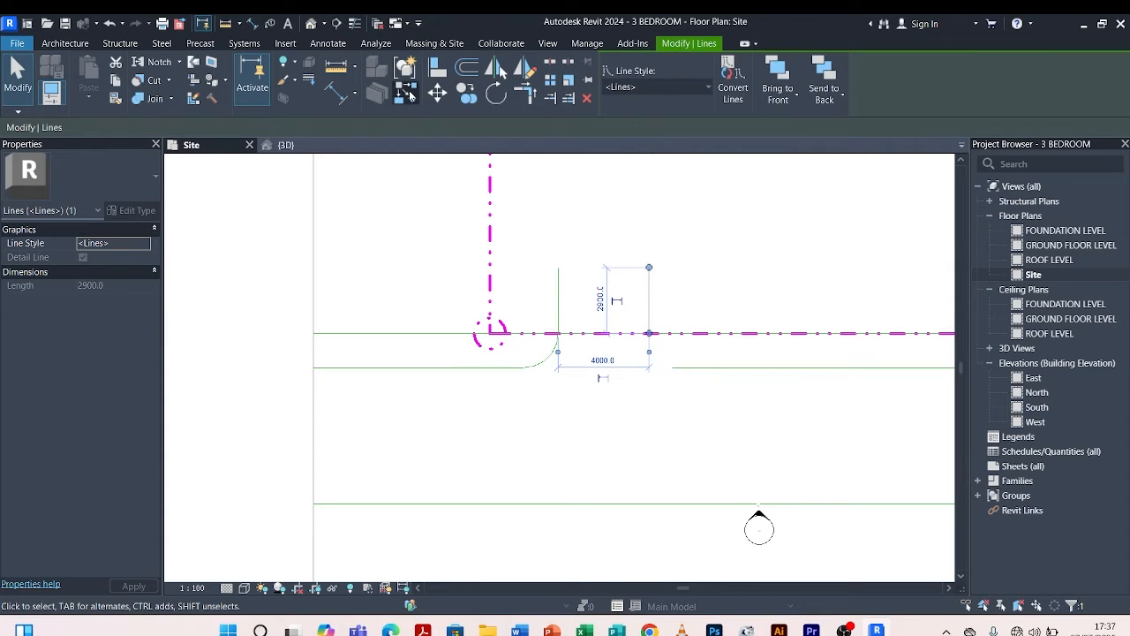
pyautogui.press('d')
pyautogui.press('l')
pyautogui.scroll(2, 660, 367)
pyautogui.click(634, 285)
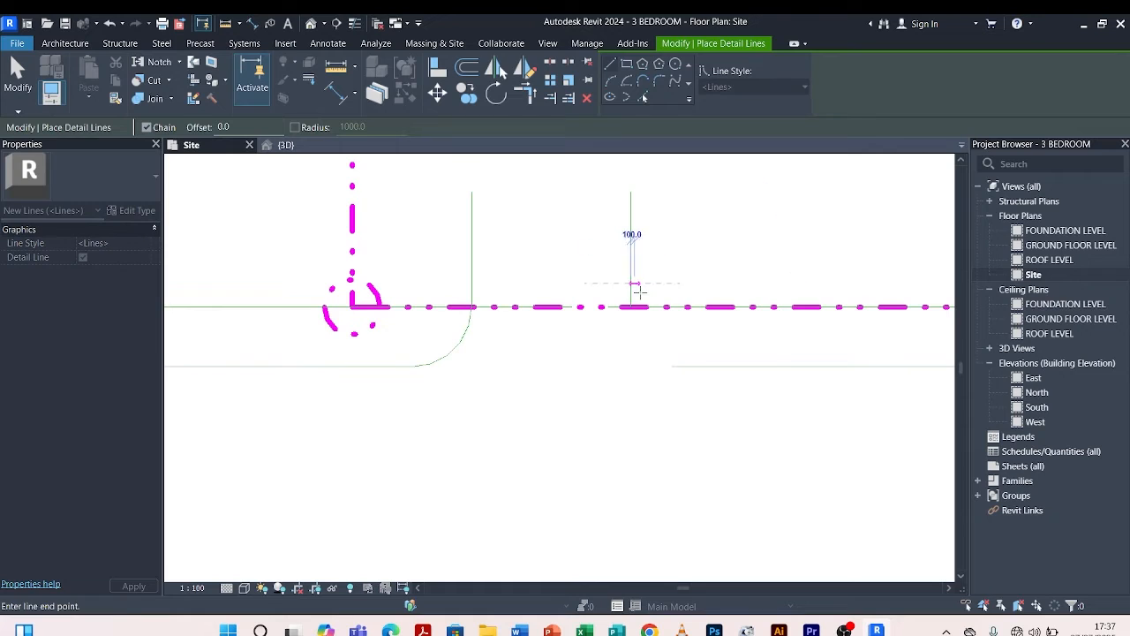
pyautogui.press('Escape')
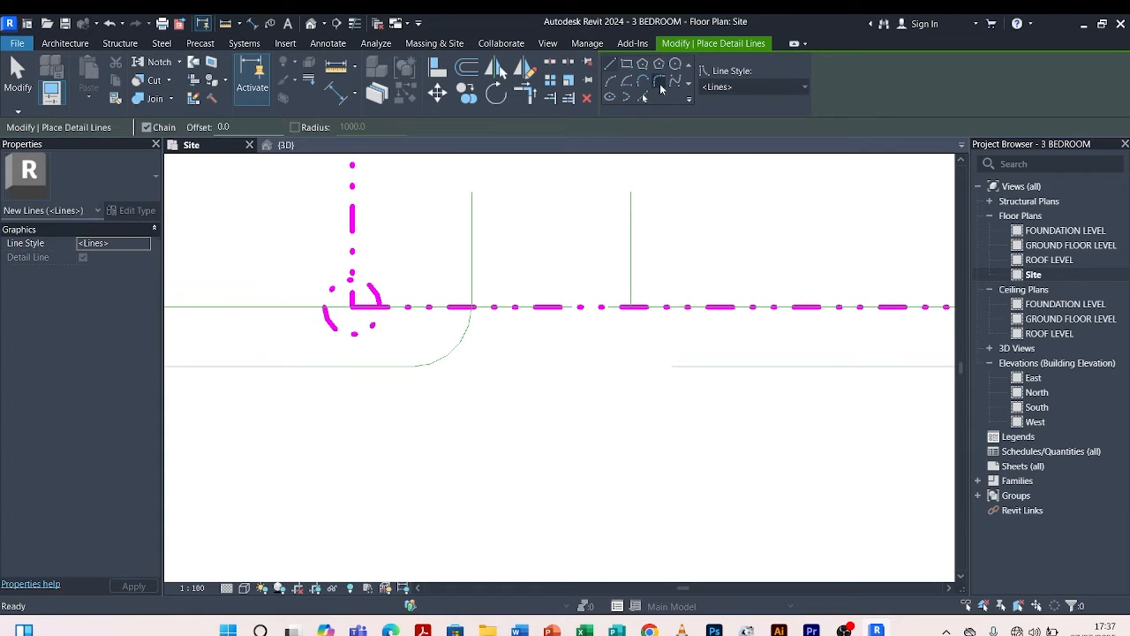
pyautogui.click(661, 88)
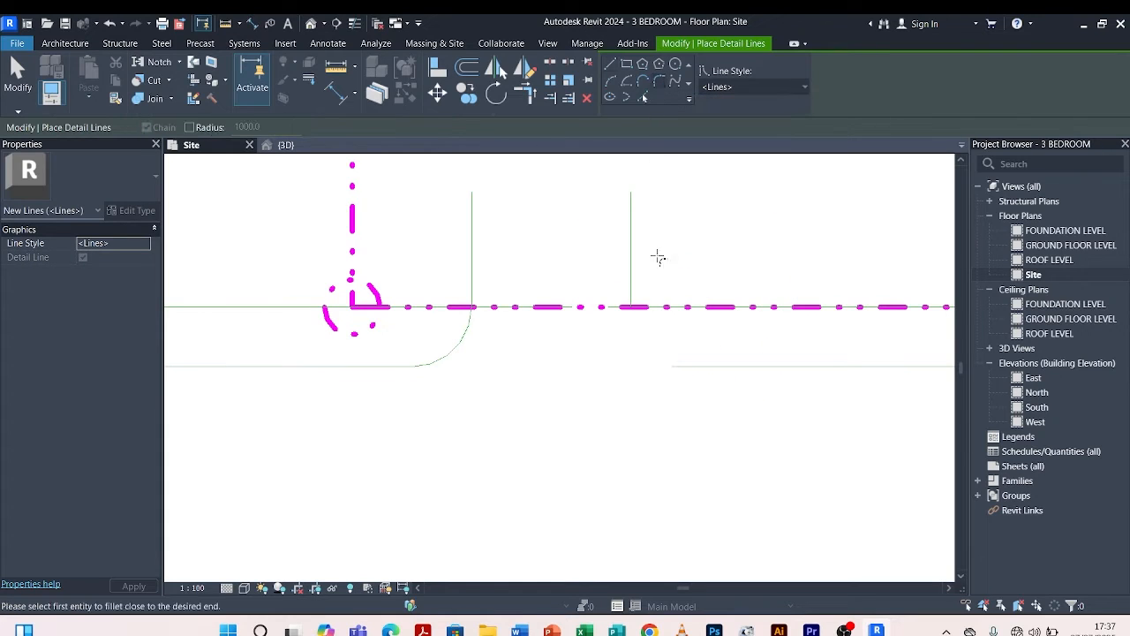
pyautogui.click(631, 282)
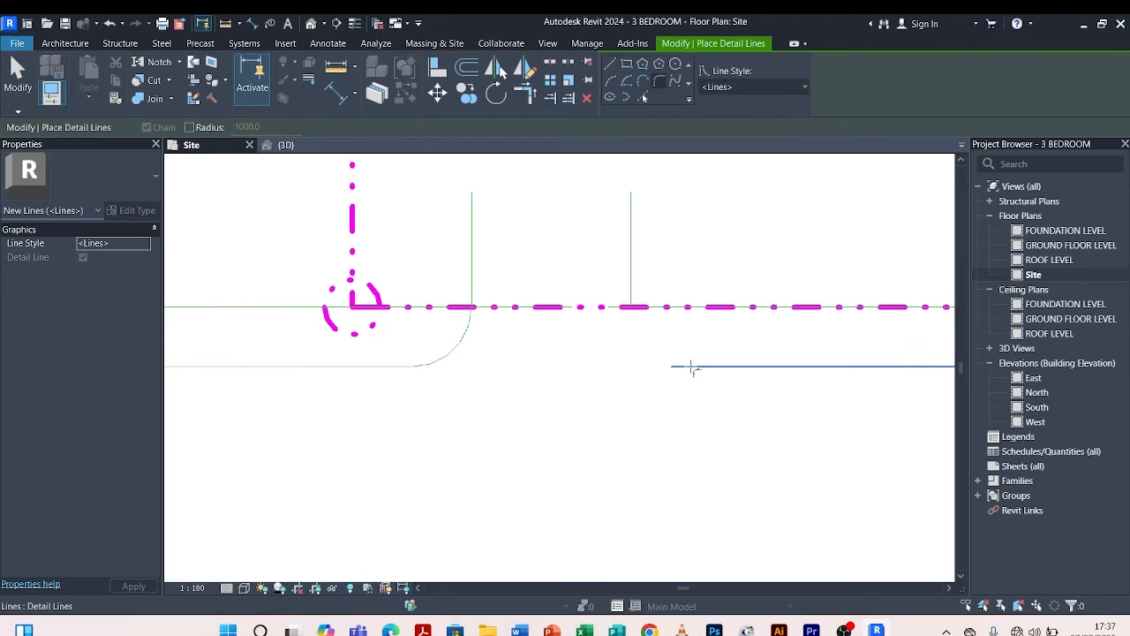
pyautogui.click(692, 367)
pyautogui.scroll(2, 679, 352)
pyautogui.click(633, 351)
pyautogui.press('Escape')
pyautogui.press('Escape')
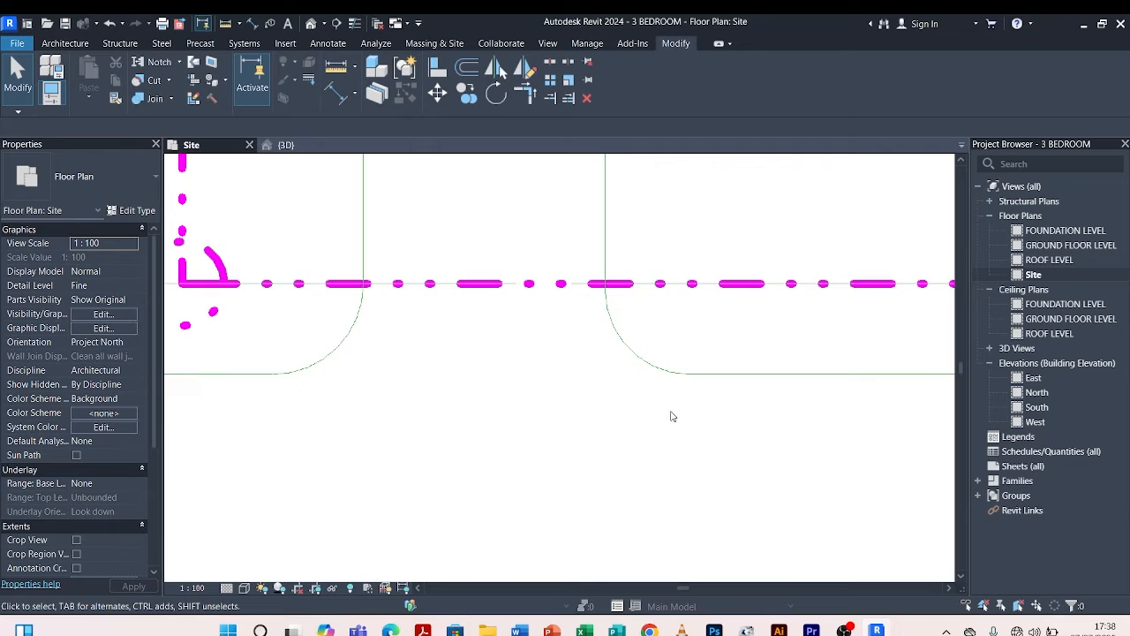
# Set the radius of the driveway's east fillet arc to 1500 mm.
pyautogui.click(649, 369)
pyautogui.click(651, 295)
pyautogui.write('1500')
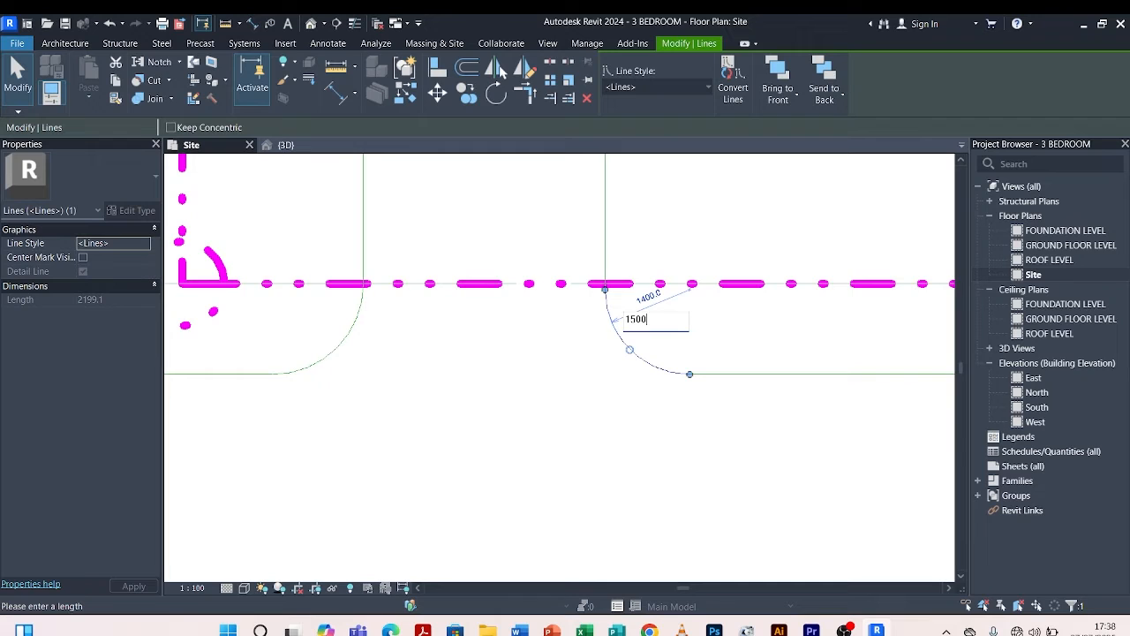
pyautogui.press('Return')
pyautogui.click(571, 388)
# Offset a copy of the plot-line detail line east of the driveway 1500 mm to the north, inside the plot.
pyautogui.scroll(-4, 574, 354)
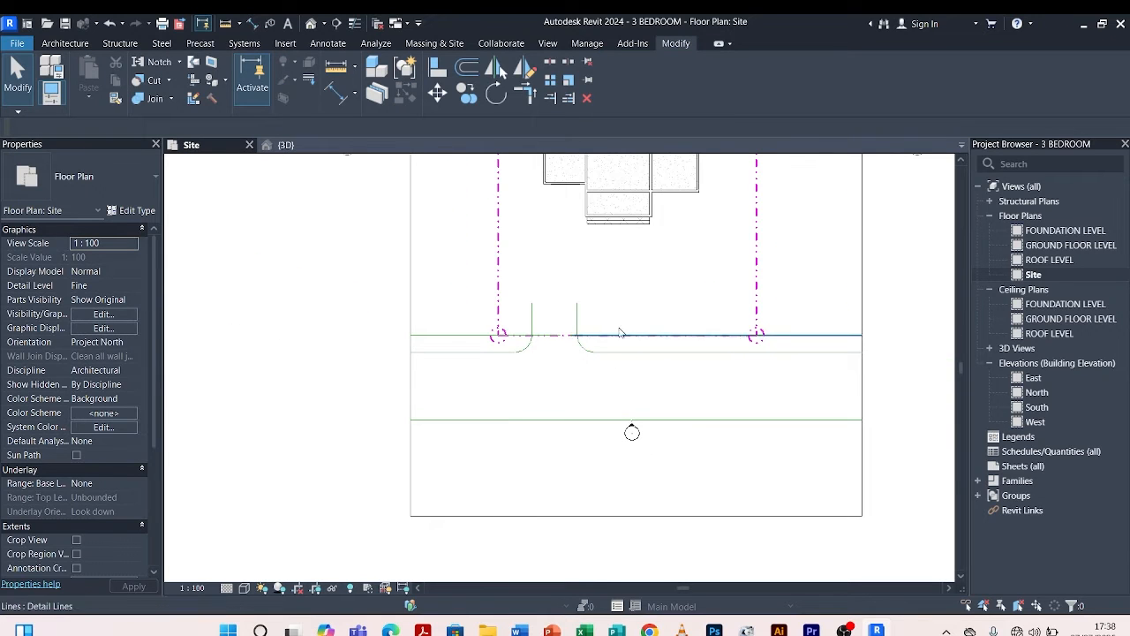
pyautogui.scroll(-1, 631, 378)
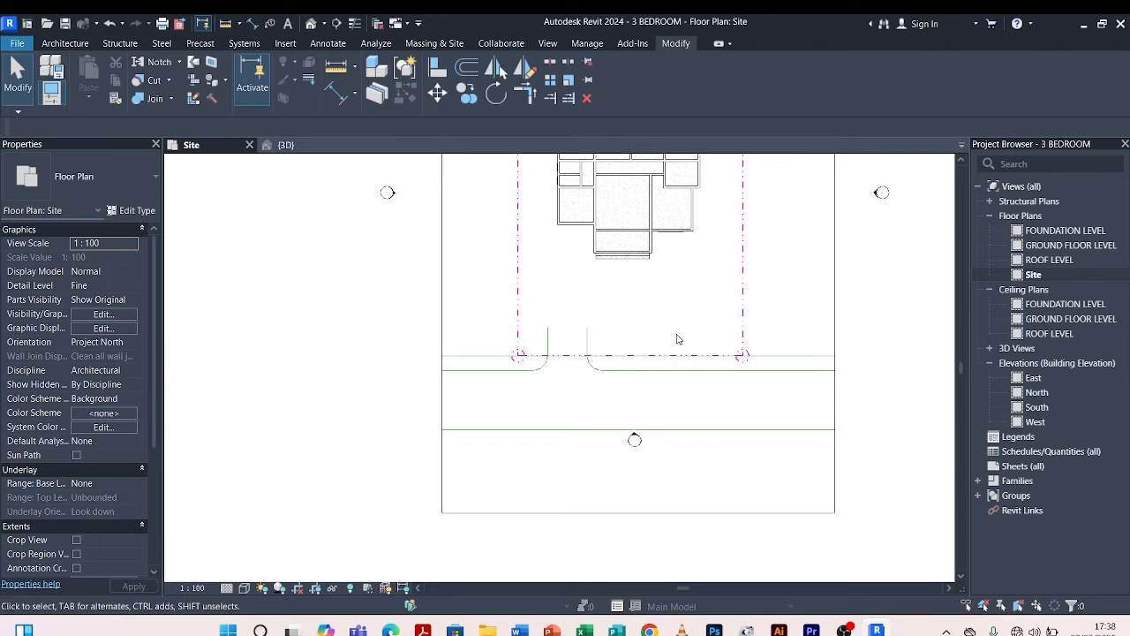
pyautogui.scroll(2, 582, 327)
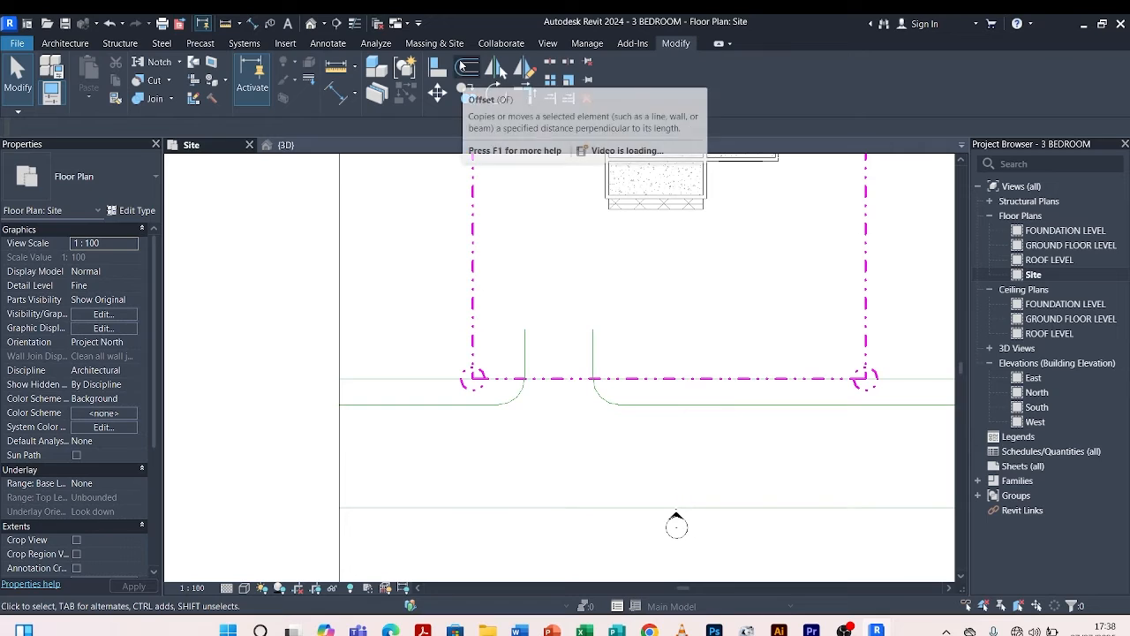
pyautogui.click(467, 67)
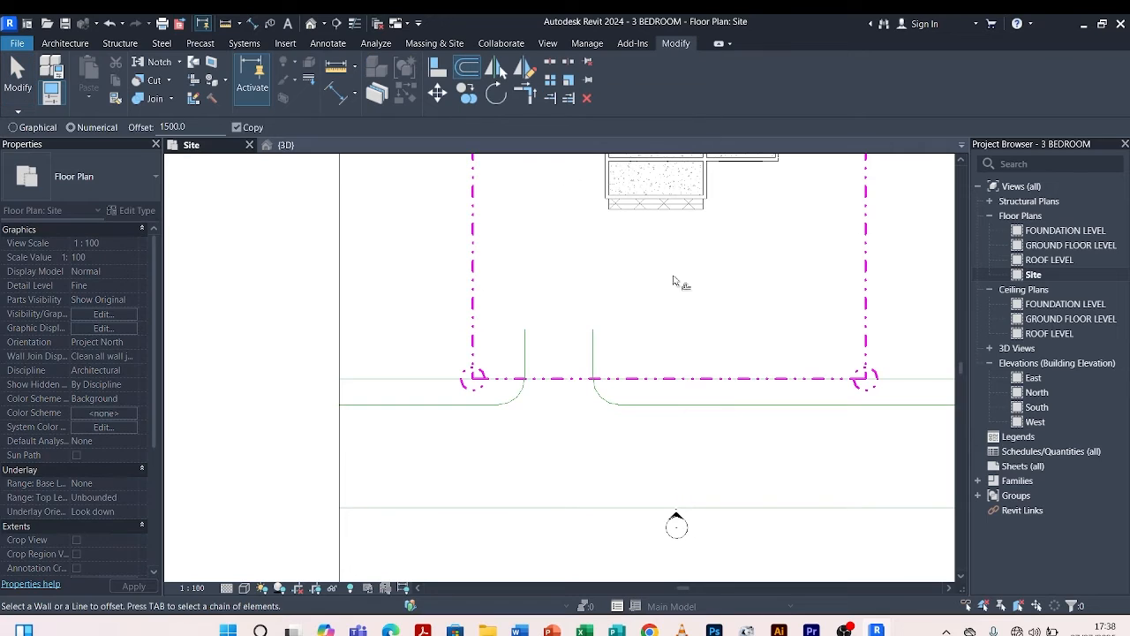
pyautogui.click(717, 379)
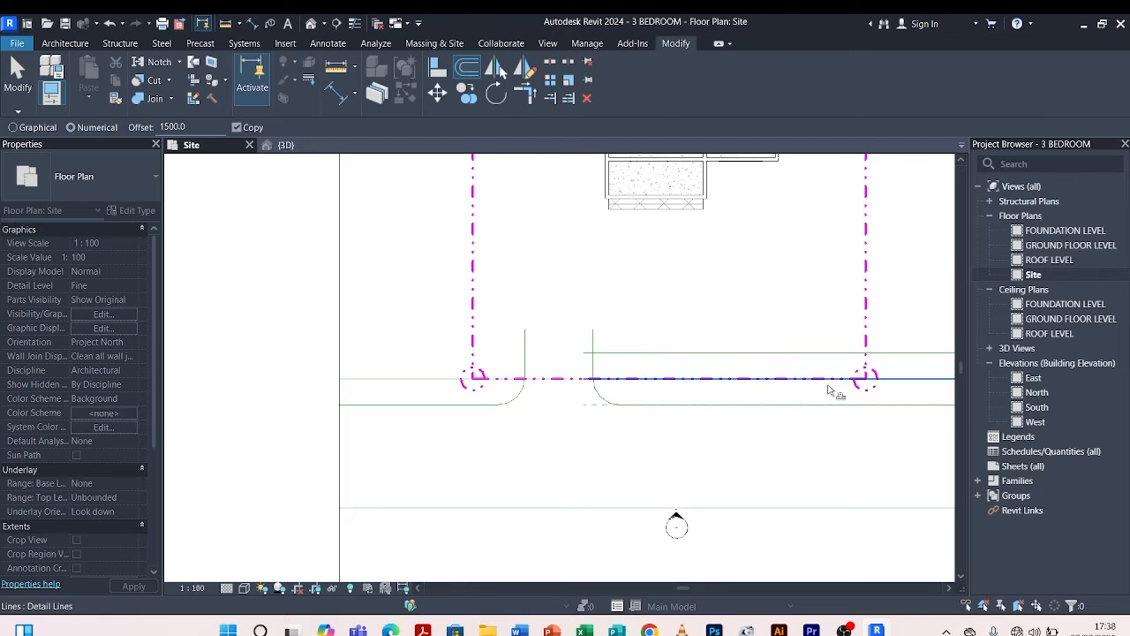
pyautogui.scroll(2, 830, 390)
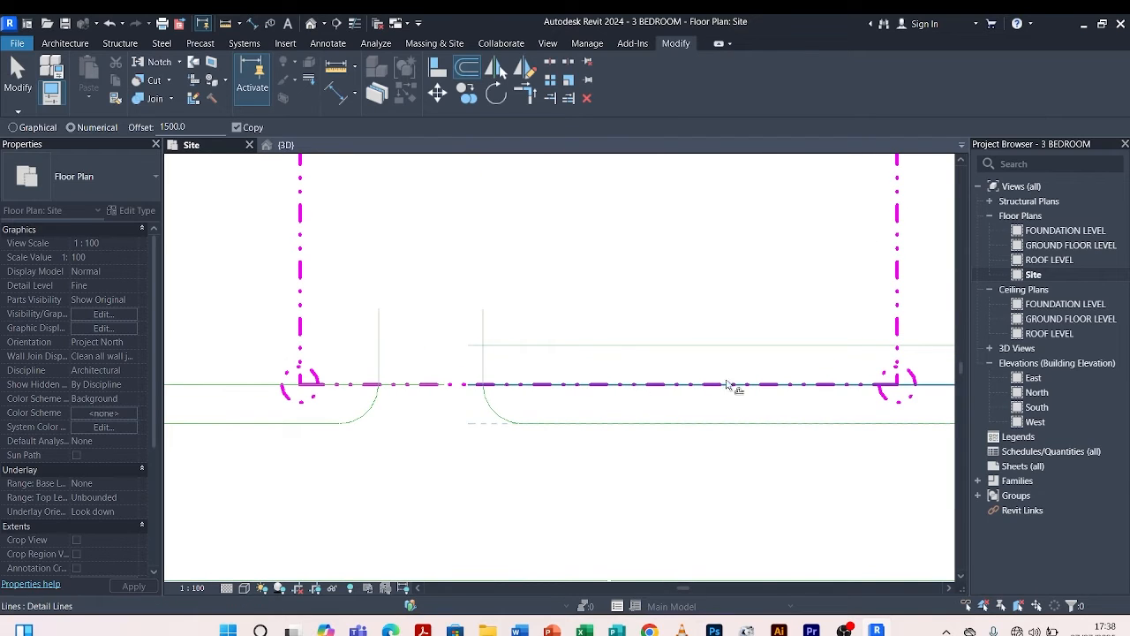
pyautogui.scroll(-3, 587, 402)
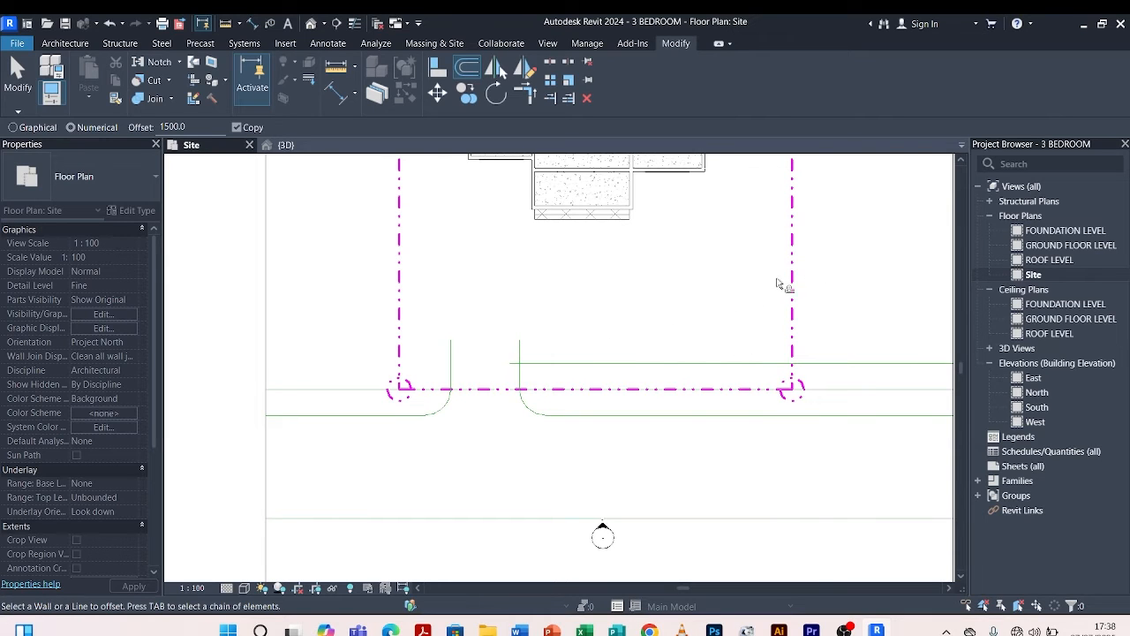
pyautogui.scroll(-2, 777, 284)
pyautogui.scroll(1, 757, 303)
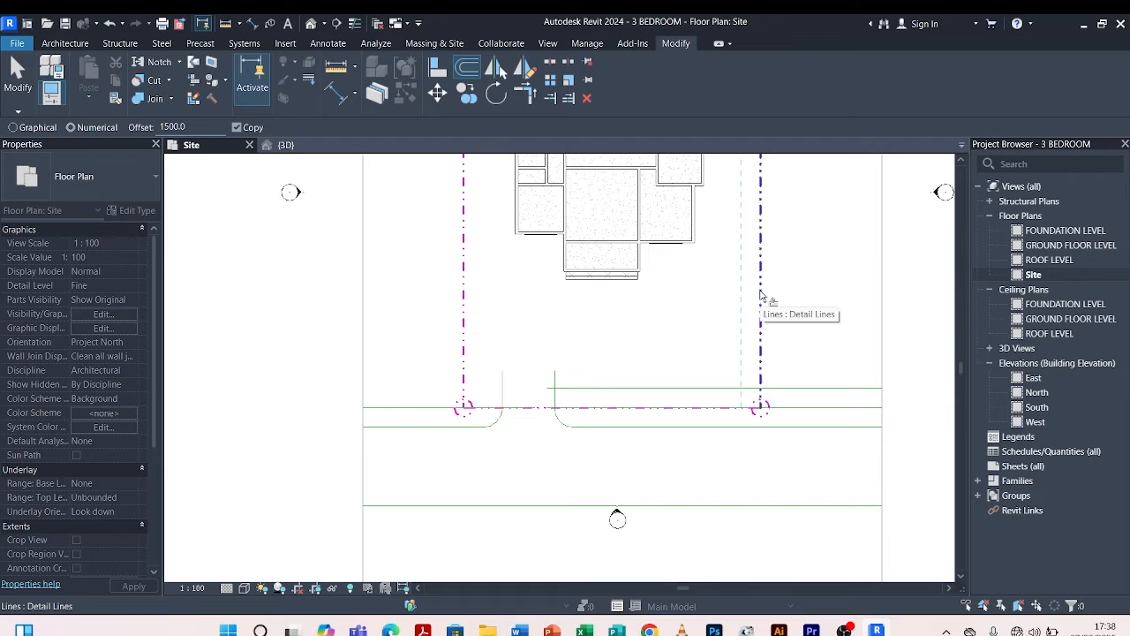
# Try to offset a copy of the plot's east boundary line 1500 mm to the west, inside the plot.
pyautogui.click(760, 295)
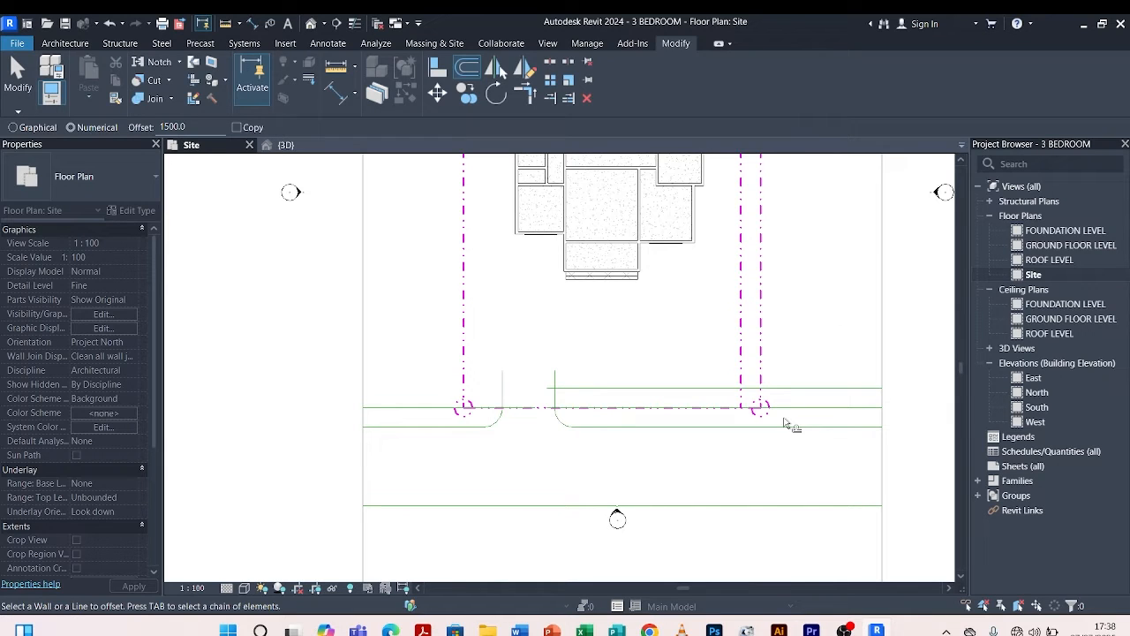
pyautogui.hotkey('ctrl', 'z')
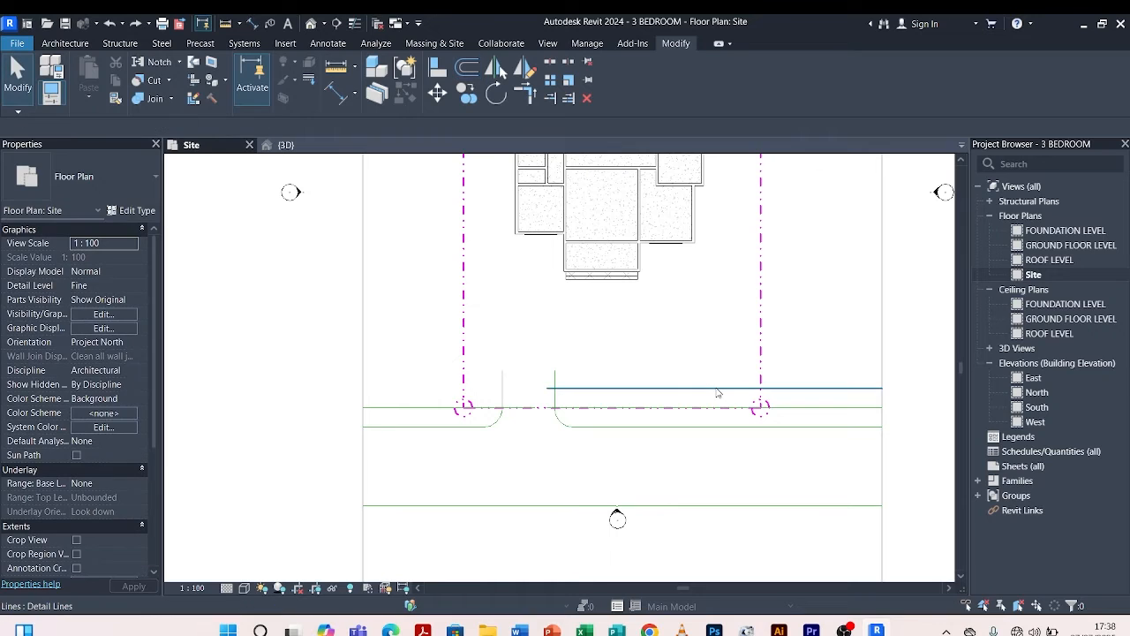
# Draw a vertical detail line about 8980 mm long northward from the inner offset line, about 1500 mm inside the plot's east boundary.
pyautogui.click(718, 390)
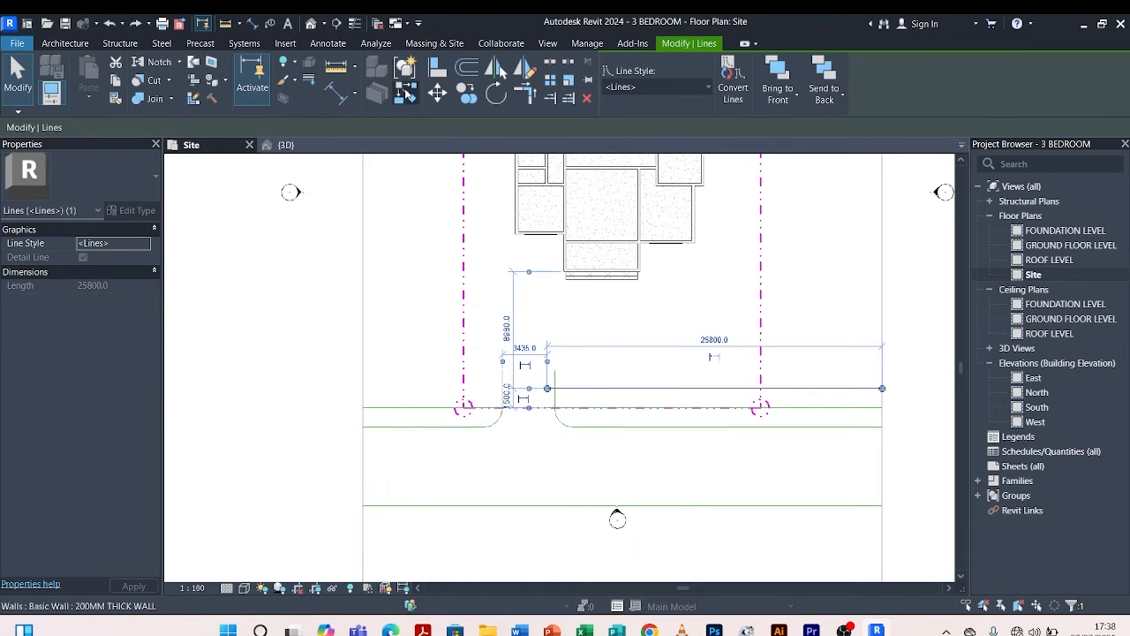
pyautogui.click(403, 90)
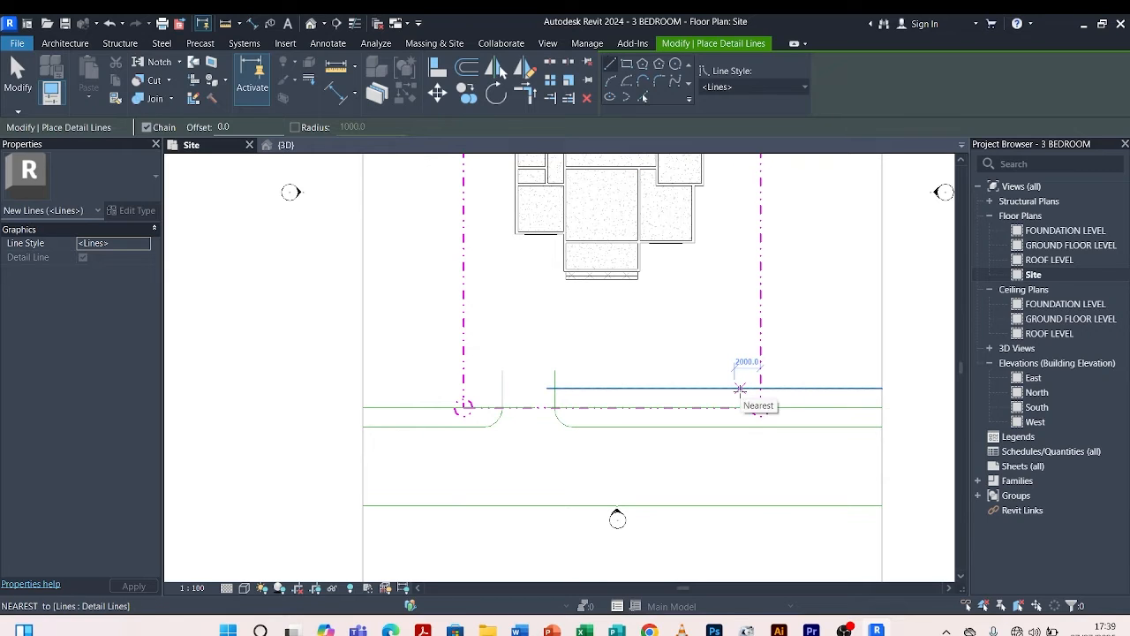
pyautogui.scroll(2, 740, 388)
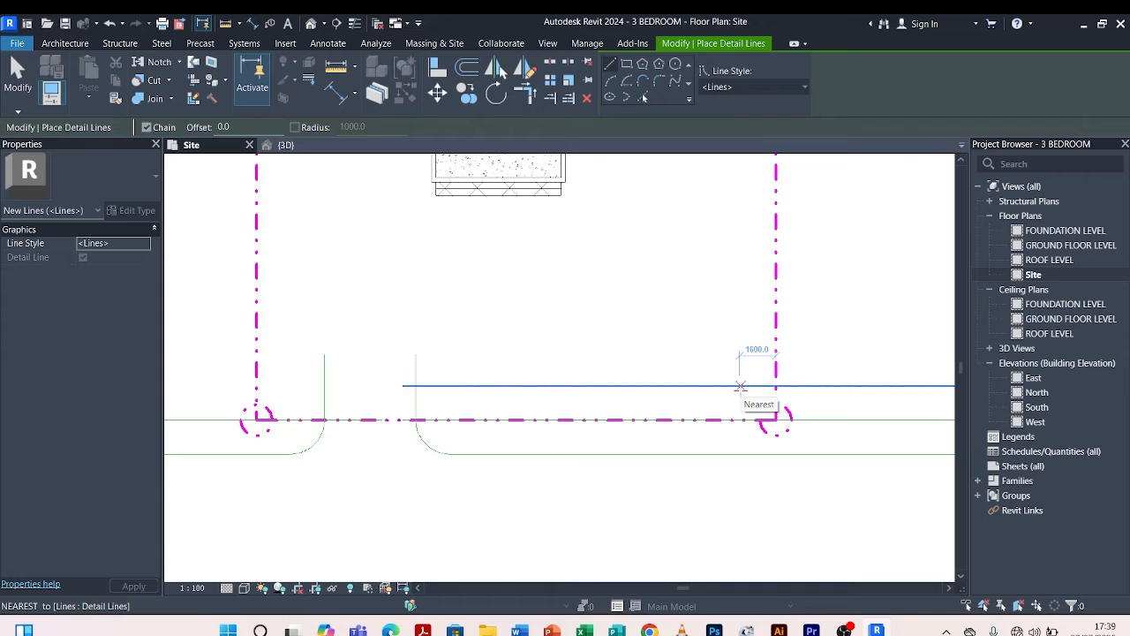
pyautogui.click(740, 386)
pyautogui.scroll(-4, 745, 265)
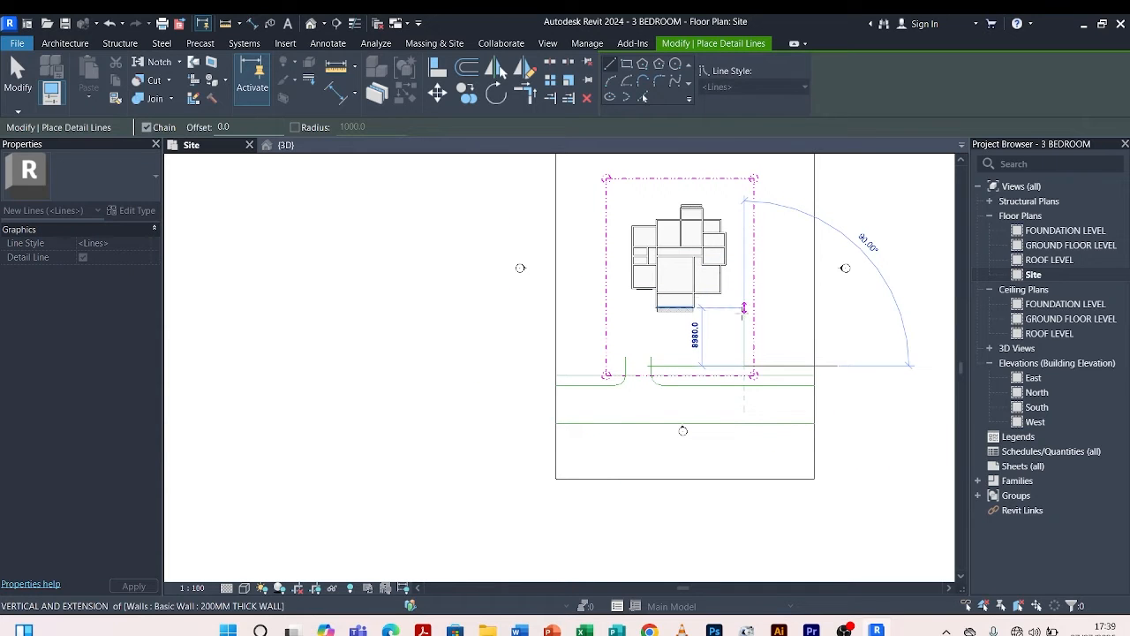
pyautogui.click(741, 312)
pyautogui.press('Escape')
pyautogui.scroll(3, 742, 313)
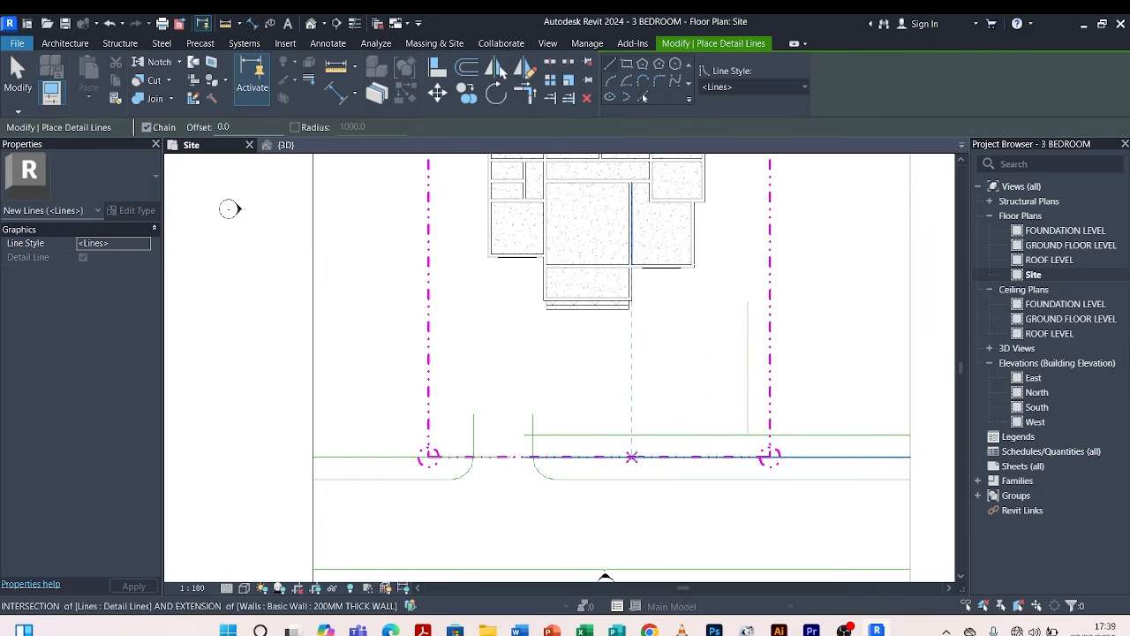
pyautogui.scroll(4, 521, 454)
pyautogui.press('Escape')
pyautogui.scroll(-3, 630, 383)
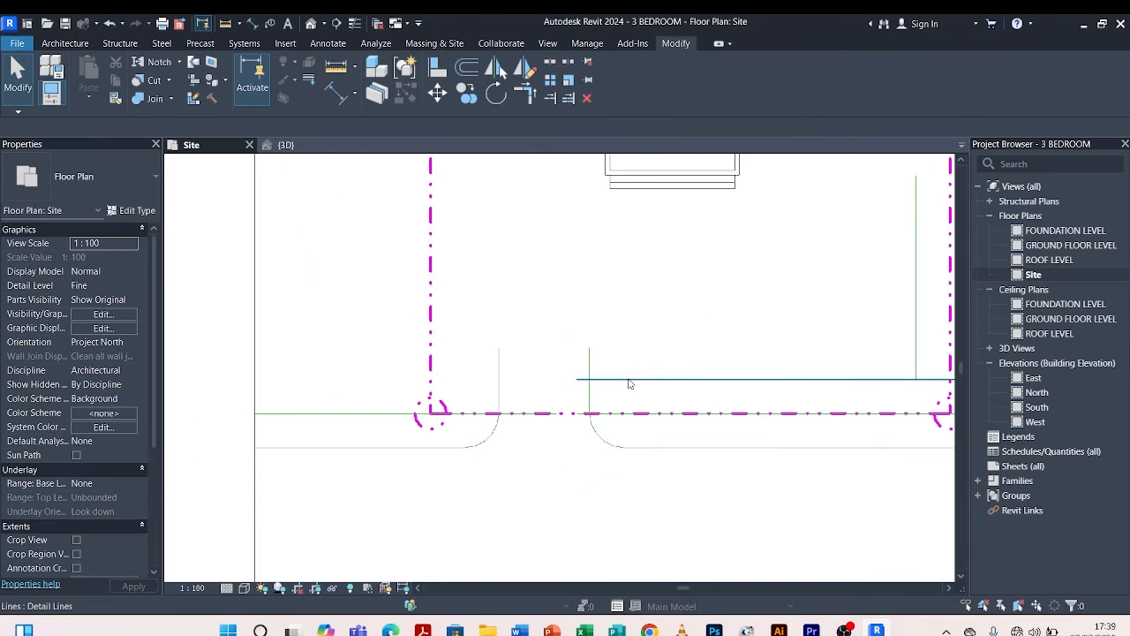
# Set the distance between the vertical detail line and the plot's east boundary to 2000 mm.
pyautogui.scroll(-4, 566, 388)
pyautogui.scroll(3, 583, 380)
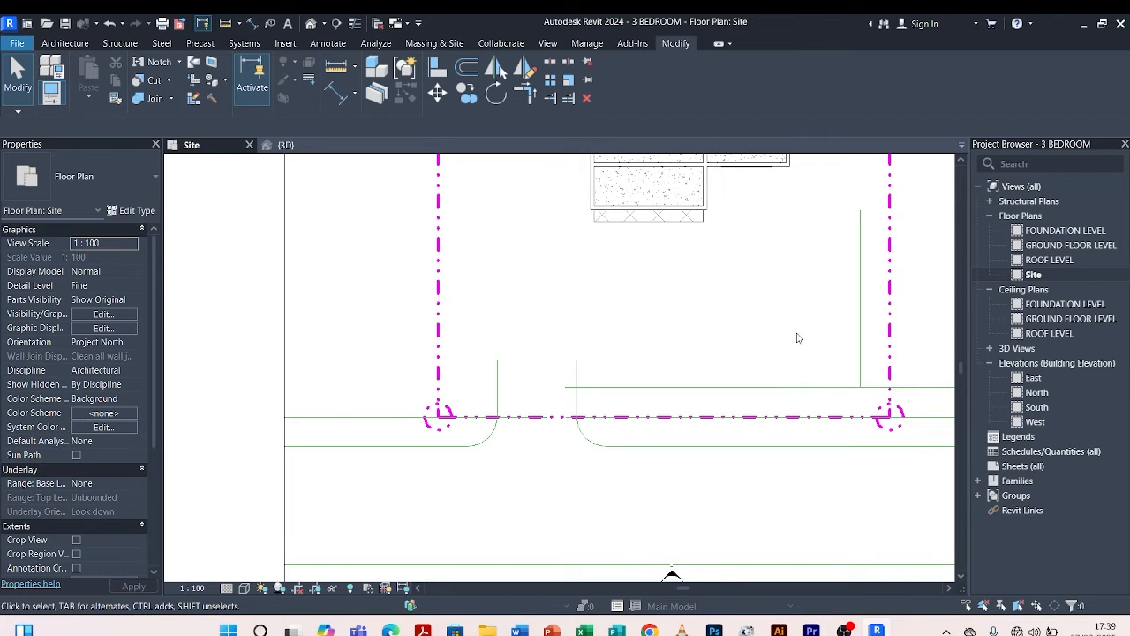
pyautogui.scroll(-2, 766, 340)
pyautogui.scroll(2, 842, 330)
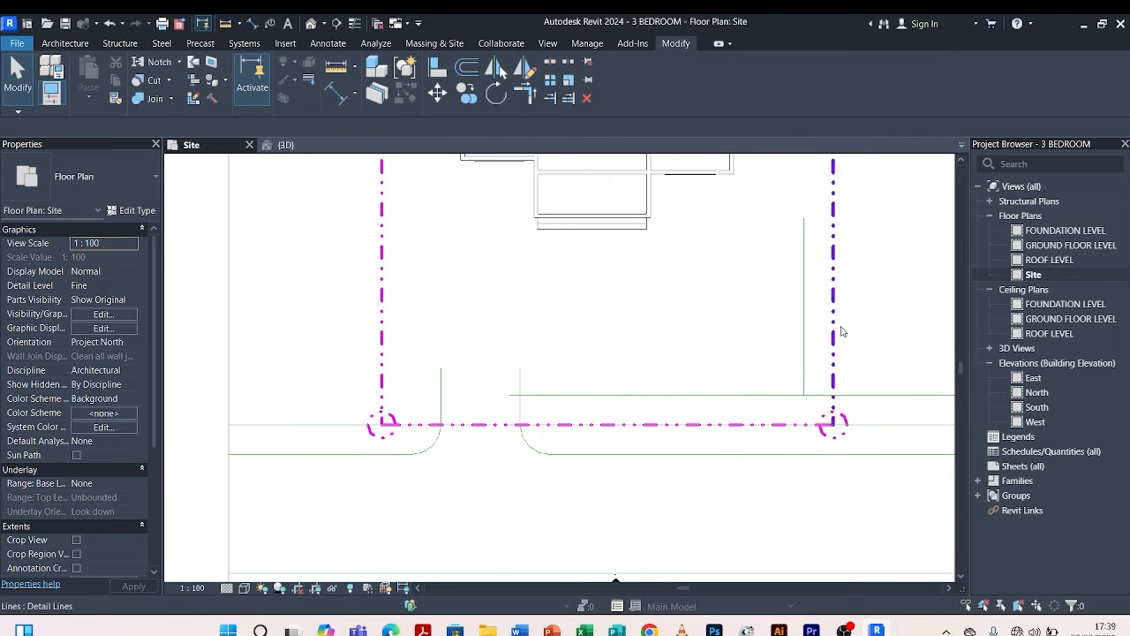
pyautogui.click(803, 338)
pyautogui.scroll(-2, 698, 512)
pyautogui.scroll(3, 751, 424)
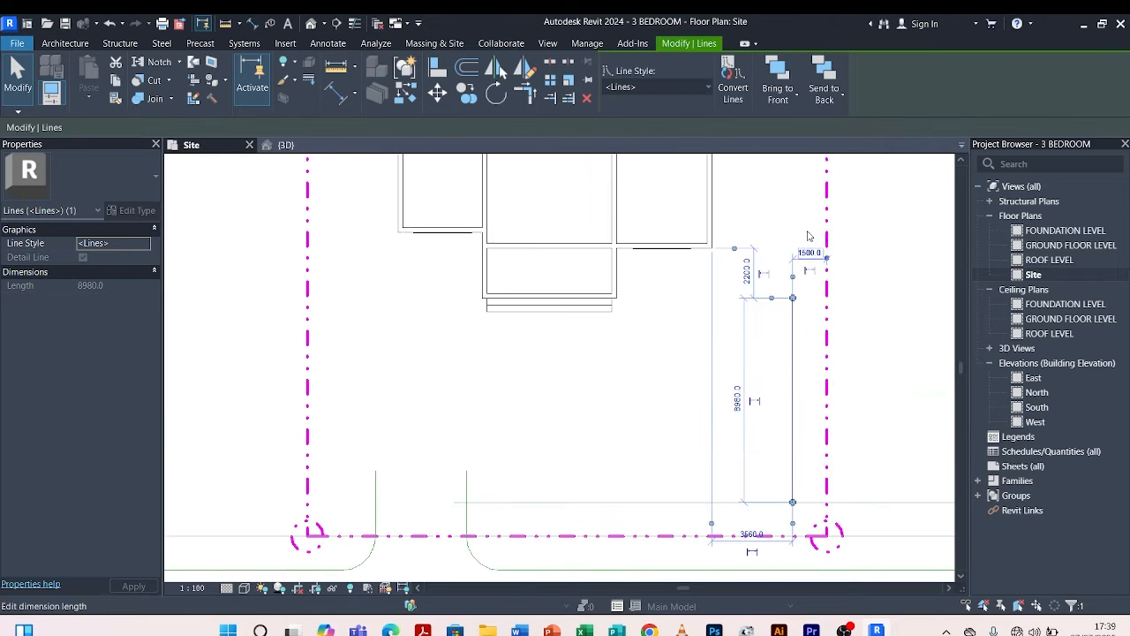
pyautogui.click(810, 253)
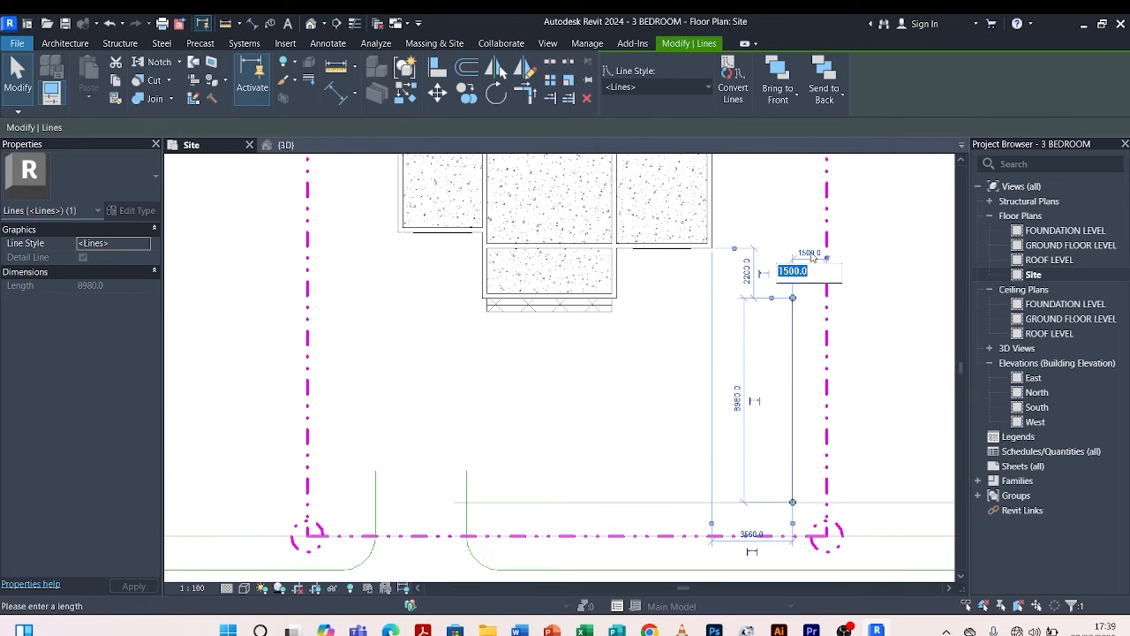
pyautogui.write('2')
pyautogui.press('Return')
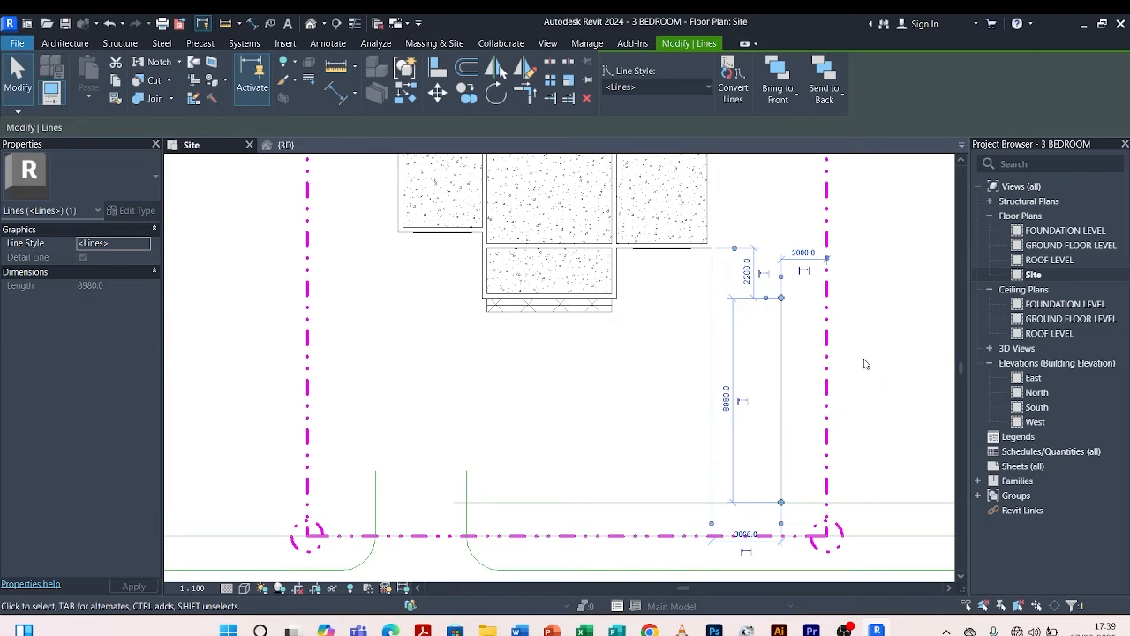
pyautogui.press('Escape')
# Offset a copy of the inner horizontal detail line east of the driveway 1500 mm further north.
pyautogui.scroll(-2, 749, 479)
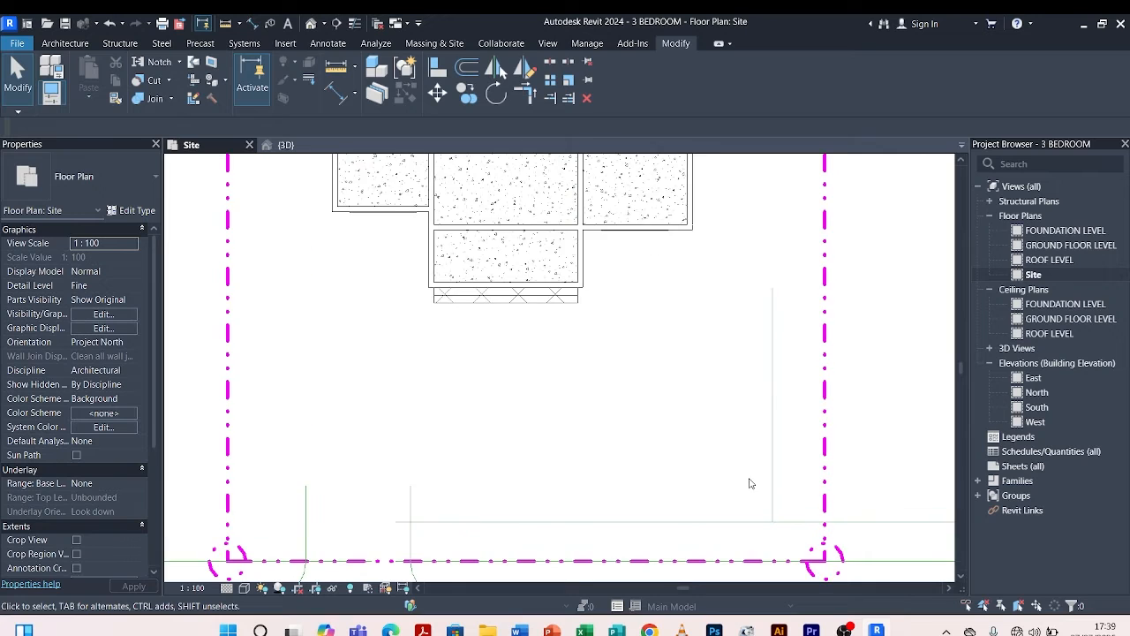
pyautogui.scroll(7, 753, 478)
pyautogui.scroll(-6, 776, 378)
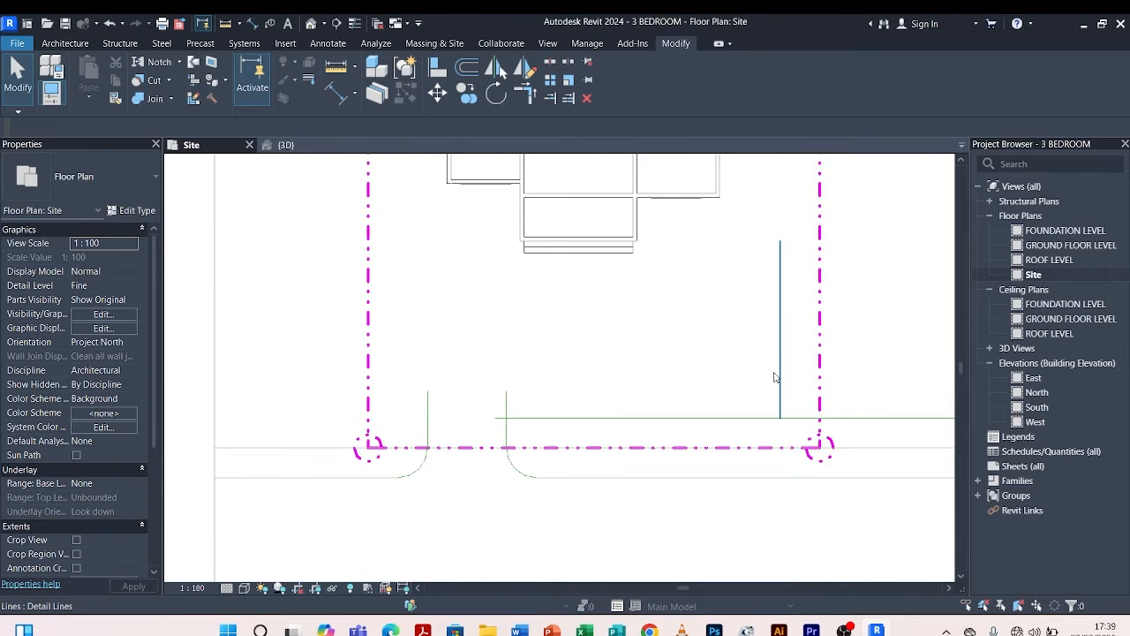
pyautogui.scroll(5, 762, 443)
pyautogui.scroll(-4, 609, 418)
pyautogui.scroll(4, 402, 421)
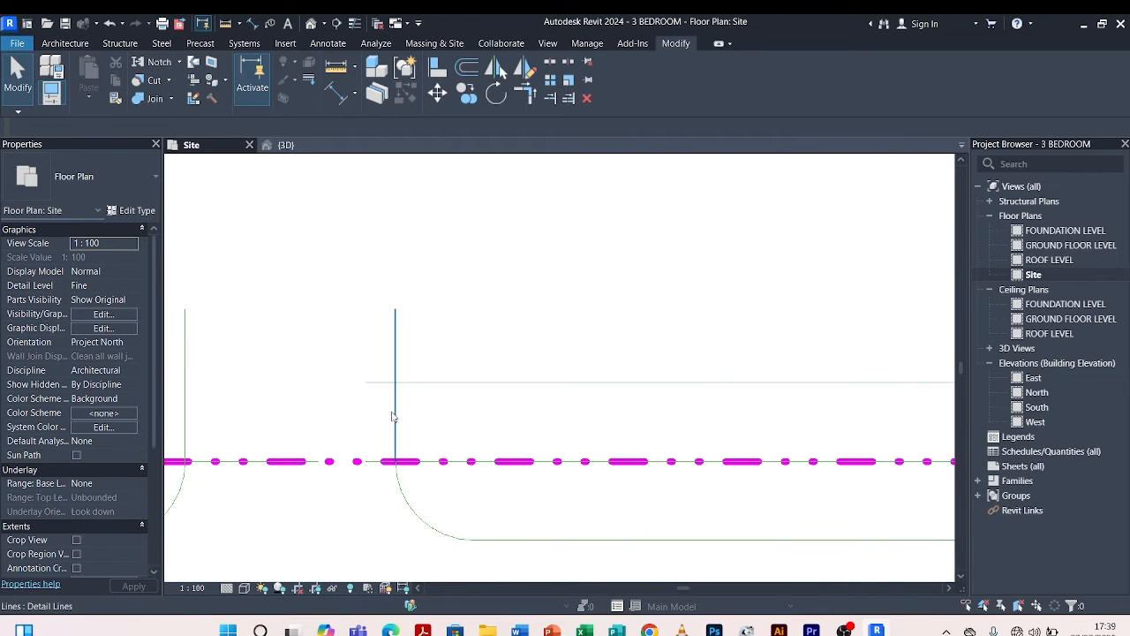
pyautogui.scroll(-2, 408, 410)
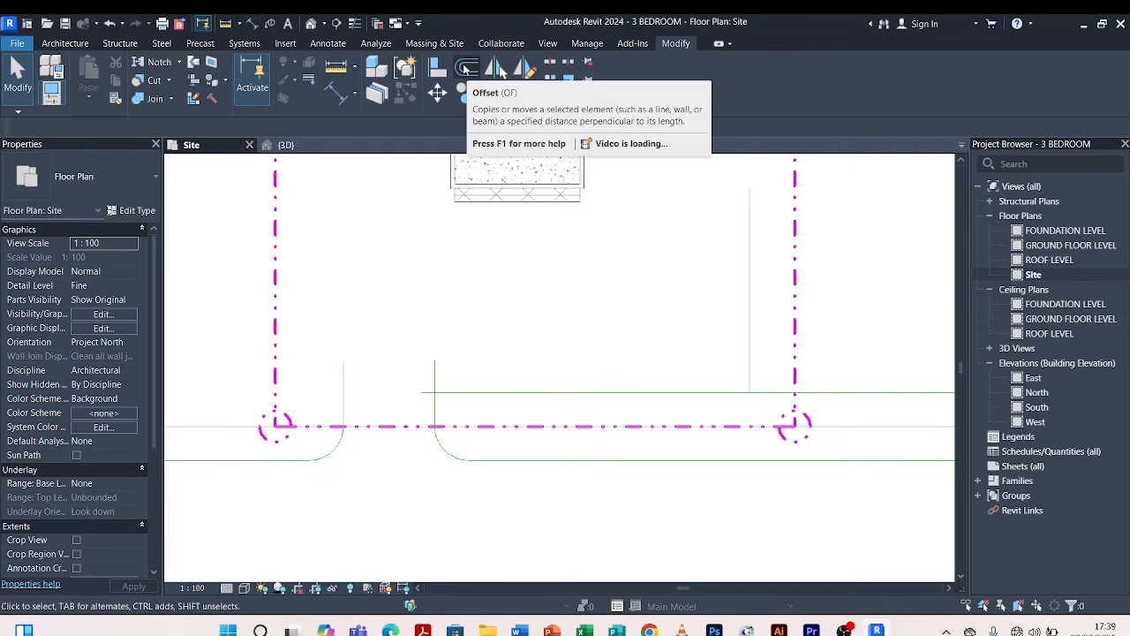
pyautogui.click(466, 69)
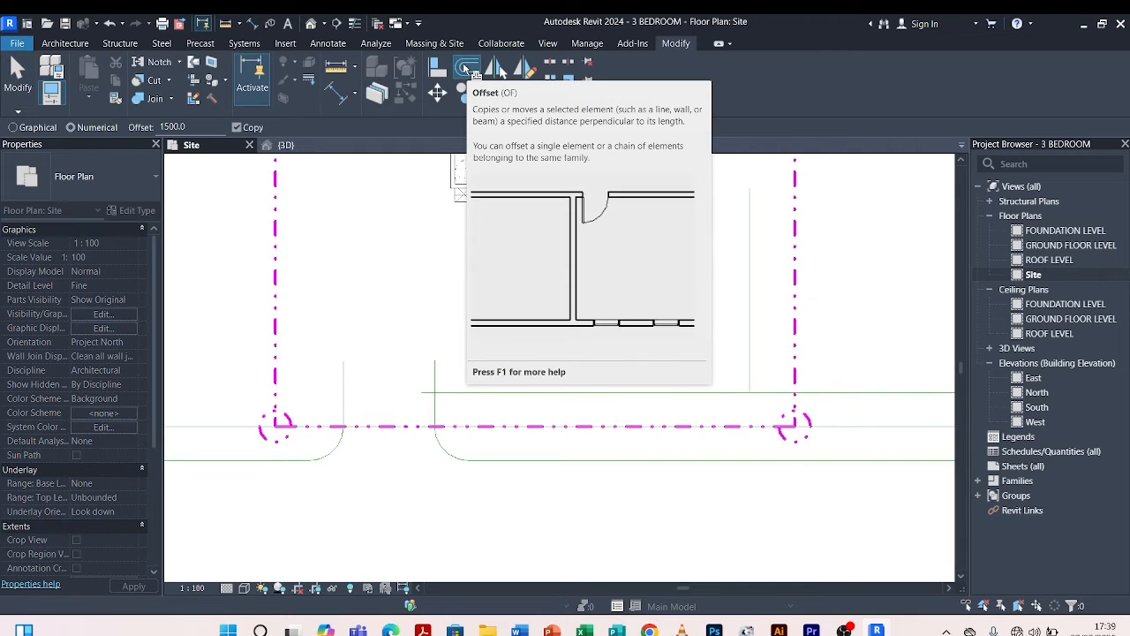
pyautogui.click(479, 396)
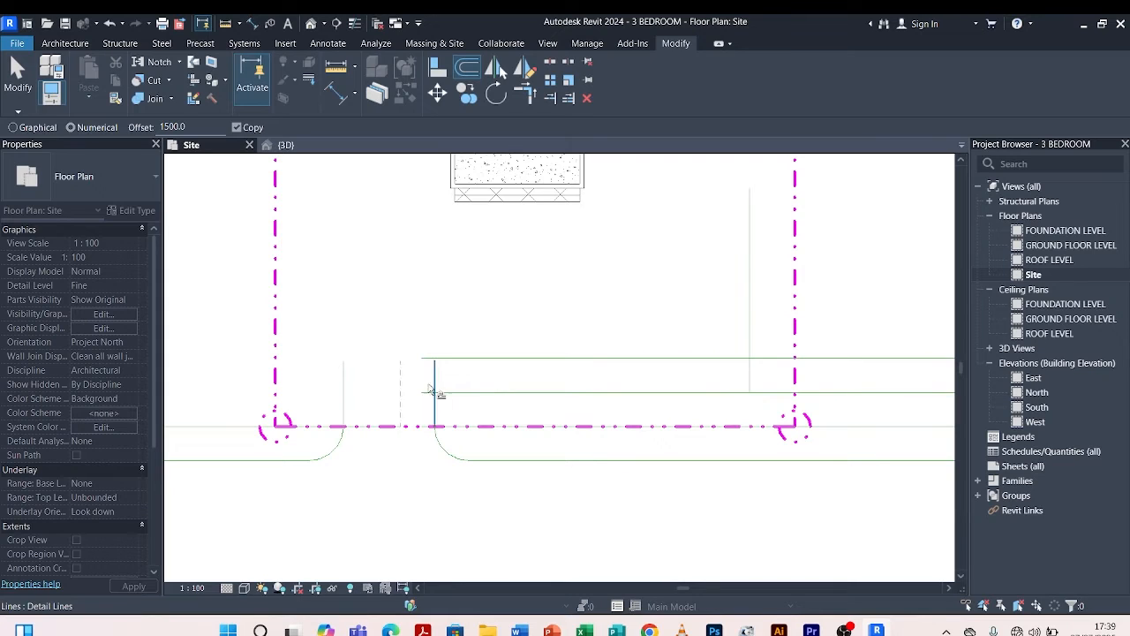
pyautogui.press('Escape')
# Join the driveway's east vertical detail line to the northernmost inner offset line with a fillet arc of about 1600 mm radius.
pyautogui.scroll(2, 445, 367)
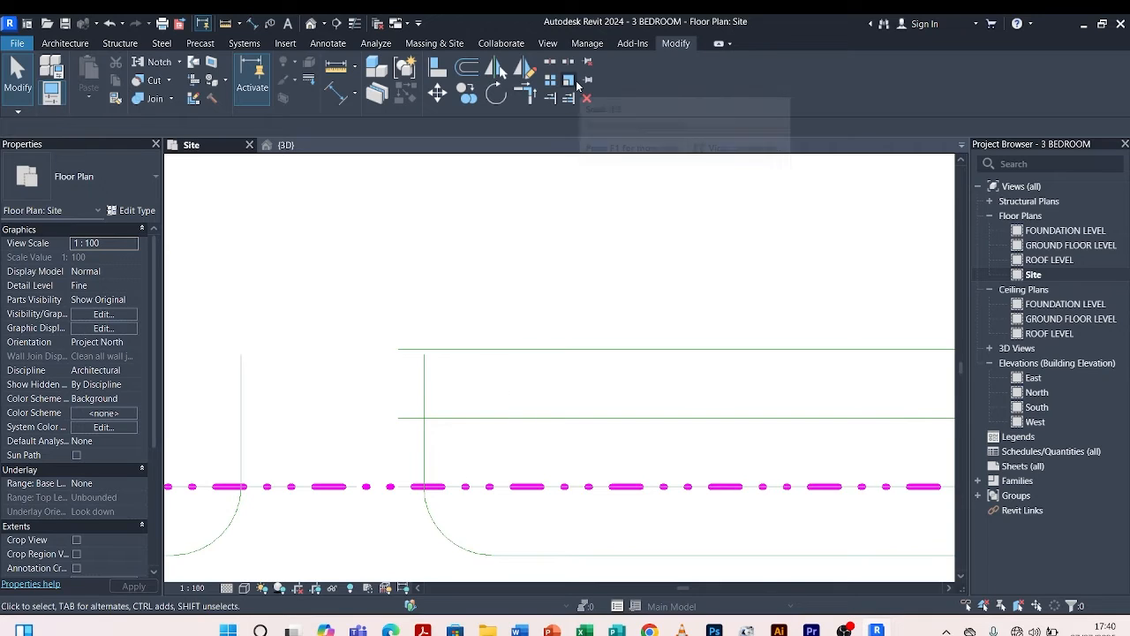
pyautogui.click(424, 362)
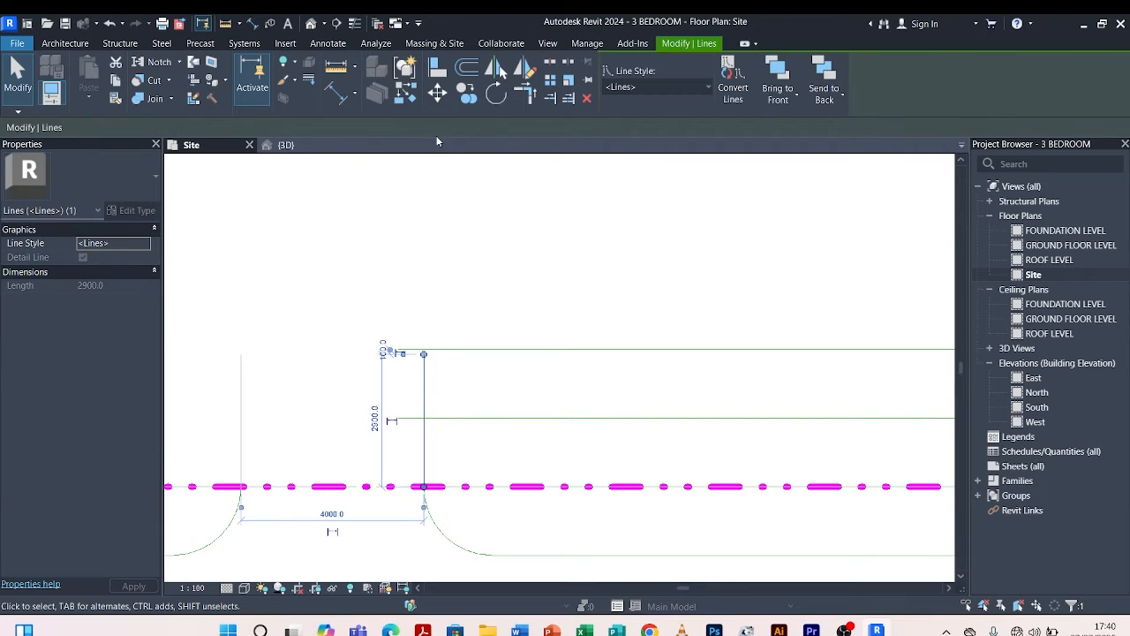
pyautogui.click(406, 92)
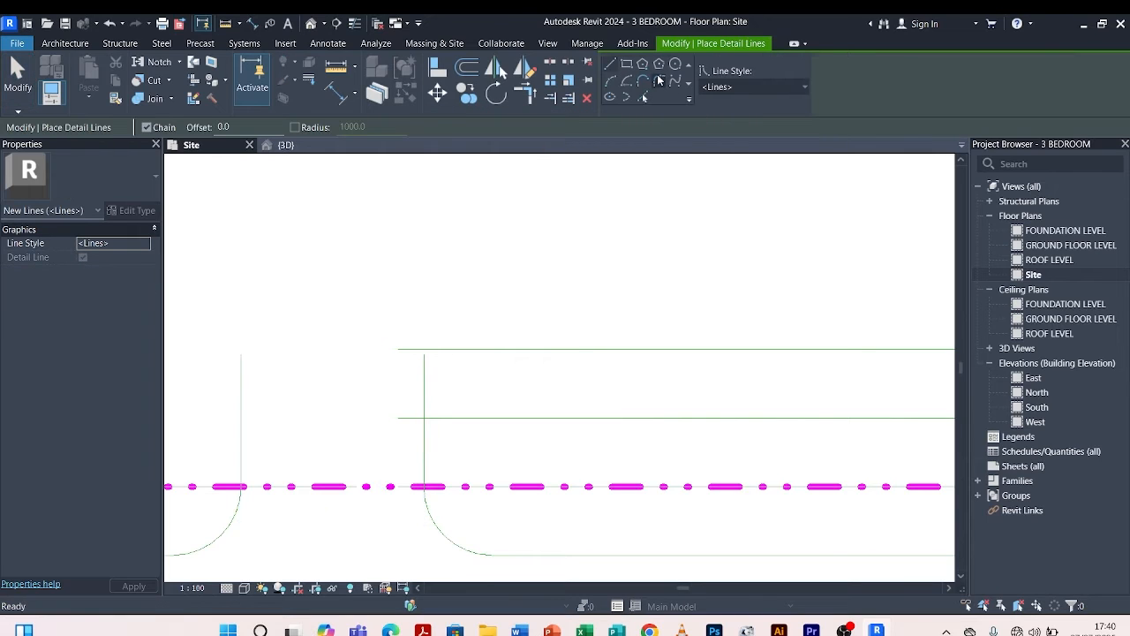
pyautogui.click(660, 82)
pyautogui.click(425, 395)
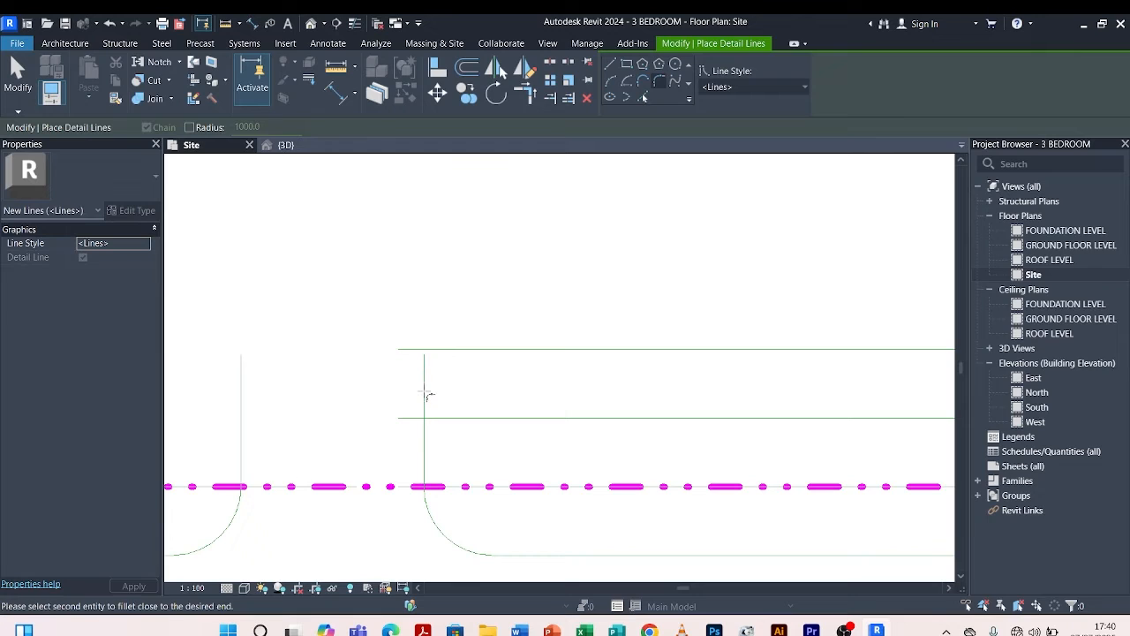
pyautogui.click(469, 350)
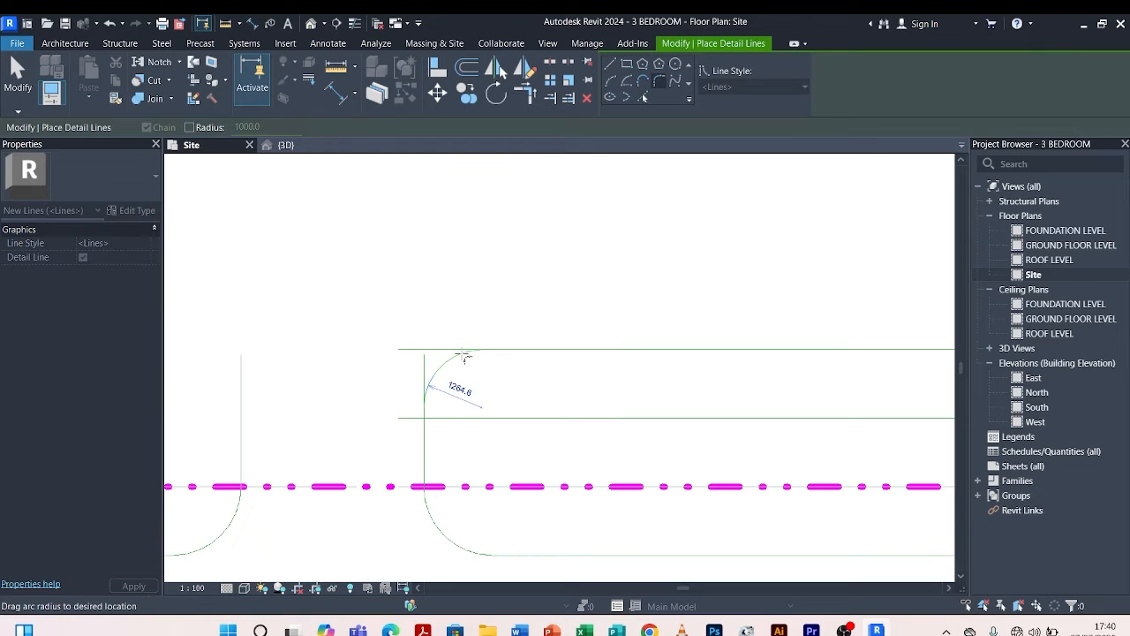
pyautogui.scroll(1, 465, 355)
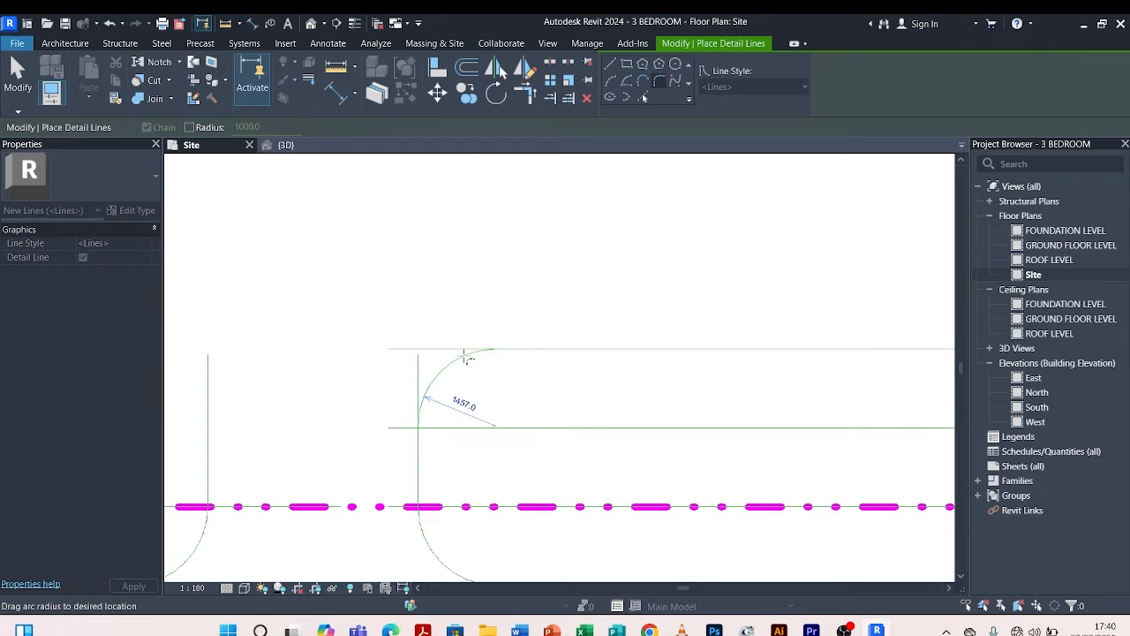
pyautogui.click(463, 361)
pyautogui.press('Escape')
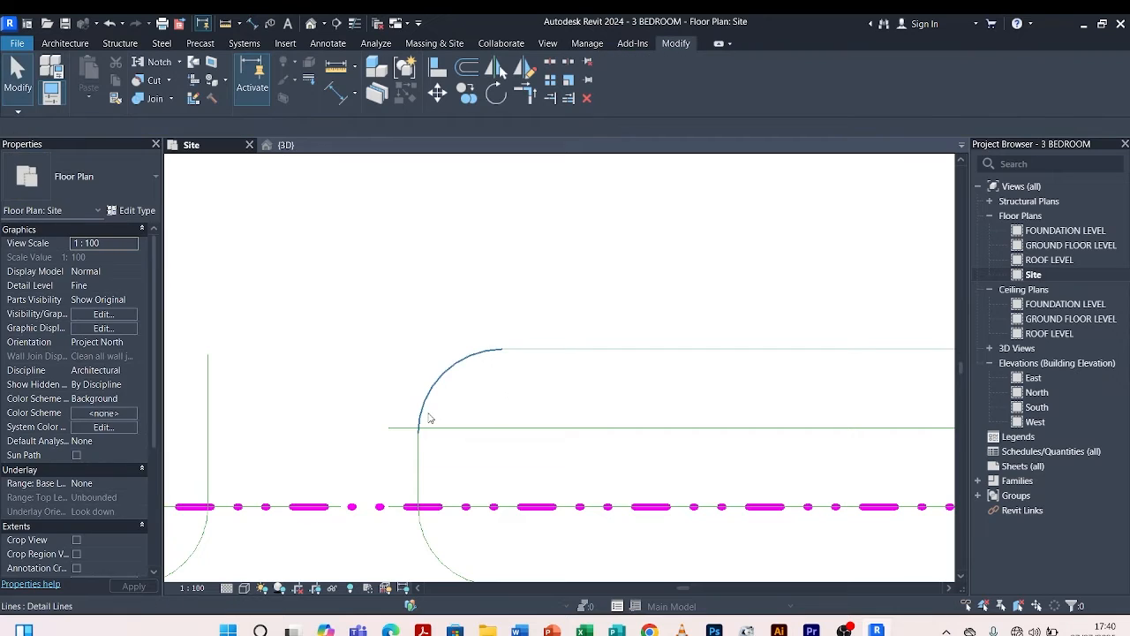
# Set the radius of the fillet arc at the north end of the driveway's east line to 1500 mm.
pyautogui.click(427, 411)
pyautogui.click(477, 408)
pyautogui.write('1')
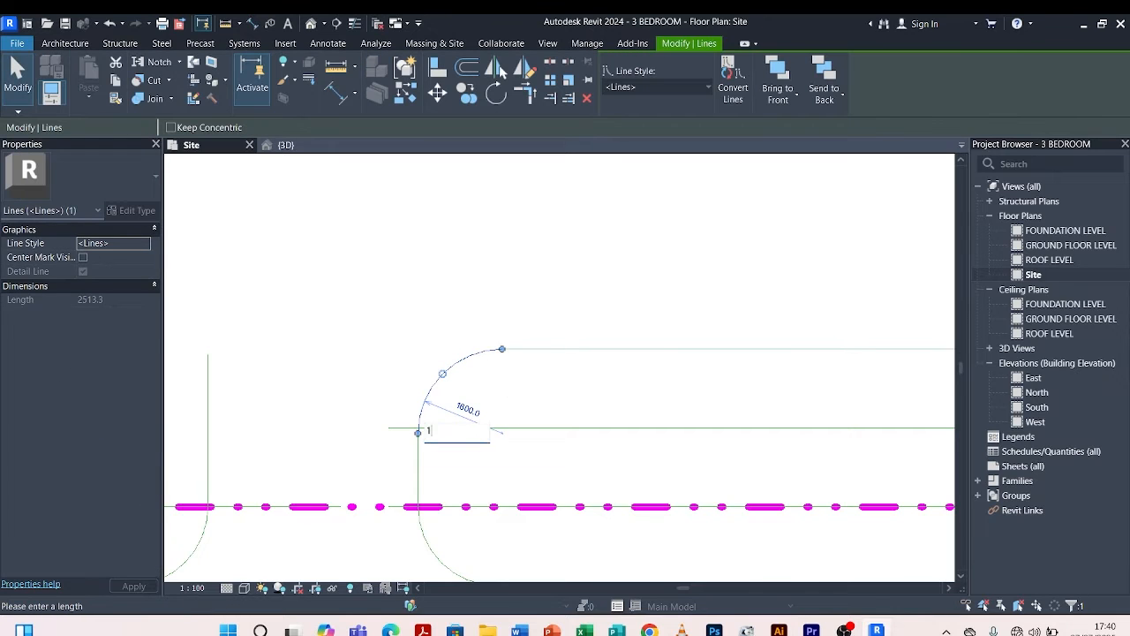
pyautogui.write('500')
pyautogui.press('Return')
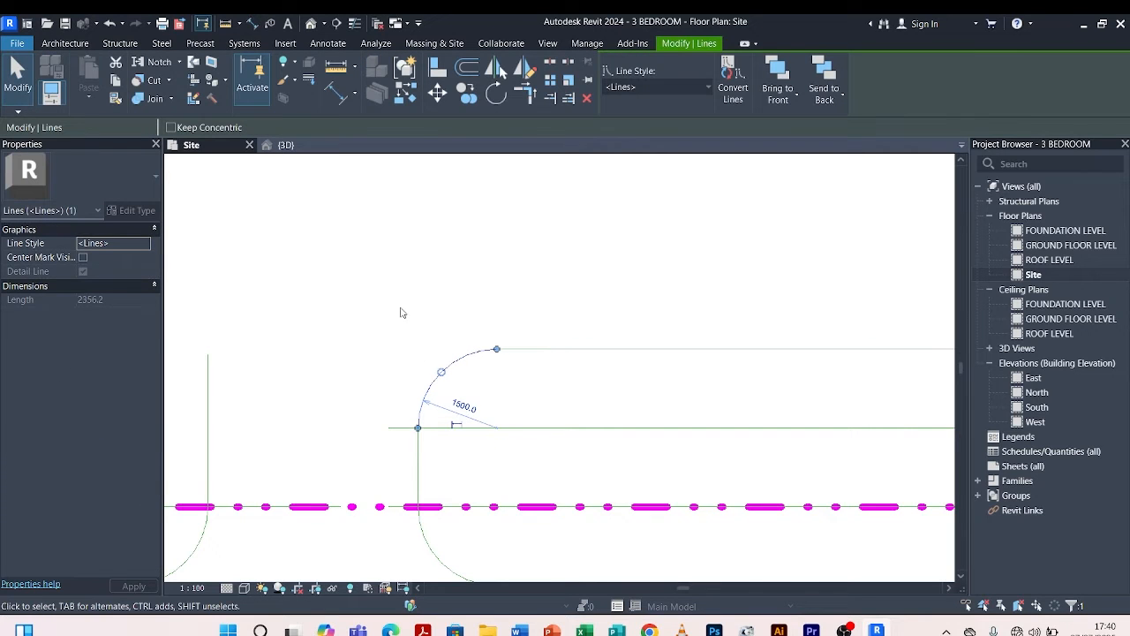
pyautogui.click(405, 319)
pyautogui.scroll(-3, 405, 344)
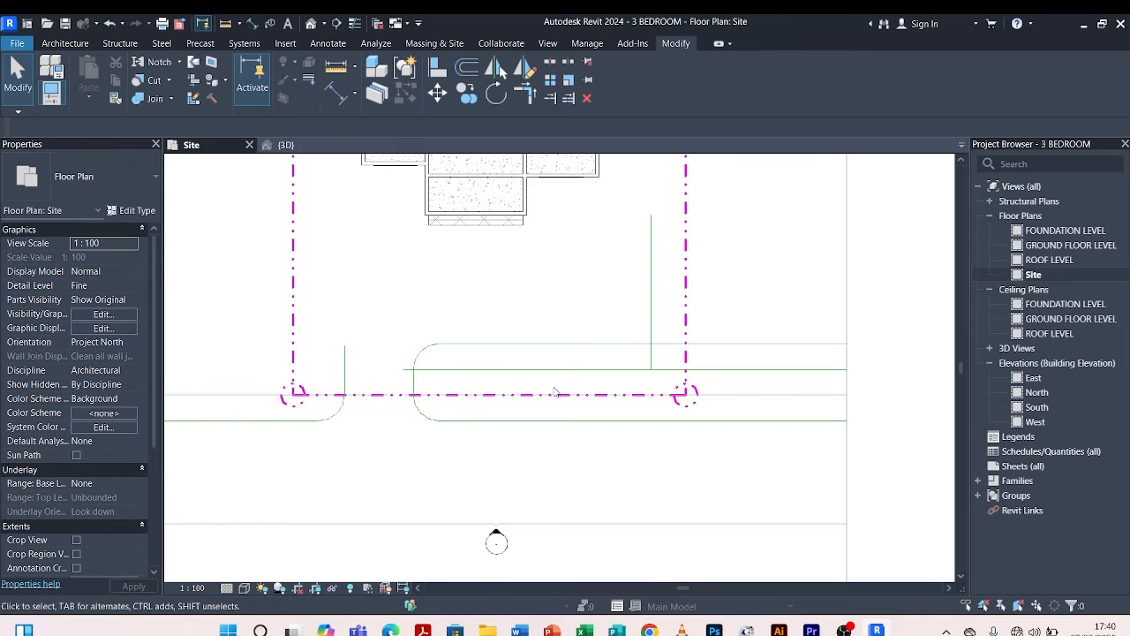
# Shorten the middle horizontal offset line by moving its west end eastward, clear of the driveway's east edge.
pyautogui.scroll(2, 522, 359)
pyautogui.click(369, 383)
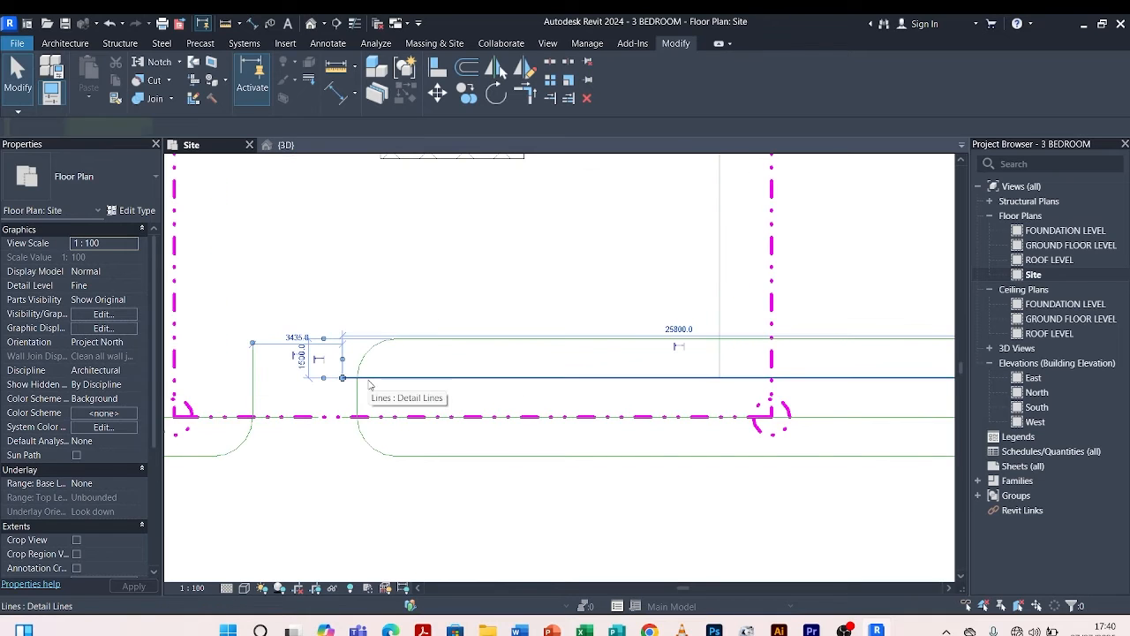
pyautogui.moveTo(343, 378); pyautogui.dragTo(503, 379)
pyautogui.click(520, 362)
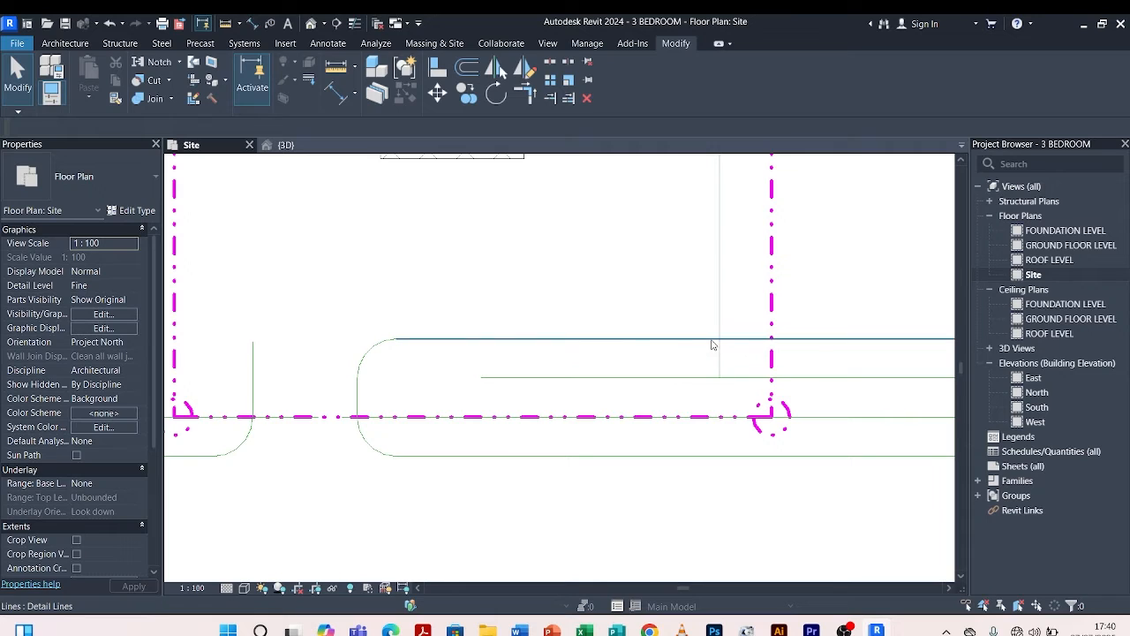
# Draw a vertical detail line about 6000 mm long northward from the west end of the middle horizontal offset line.
pyautogui.scroll(-3, 499, 391)
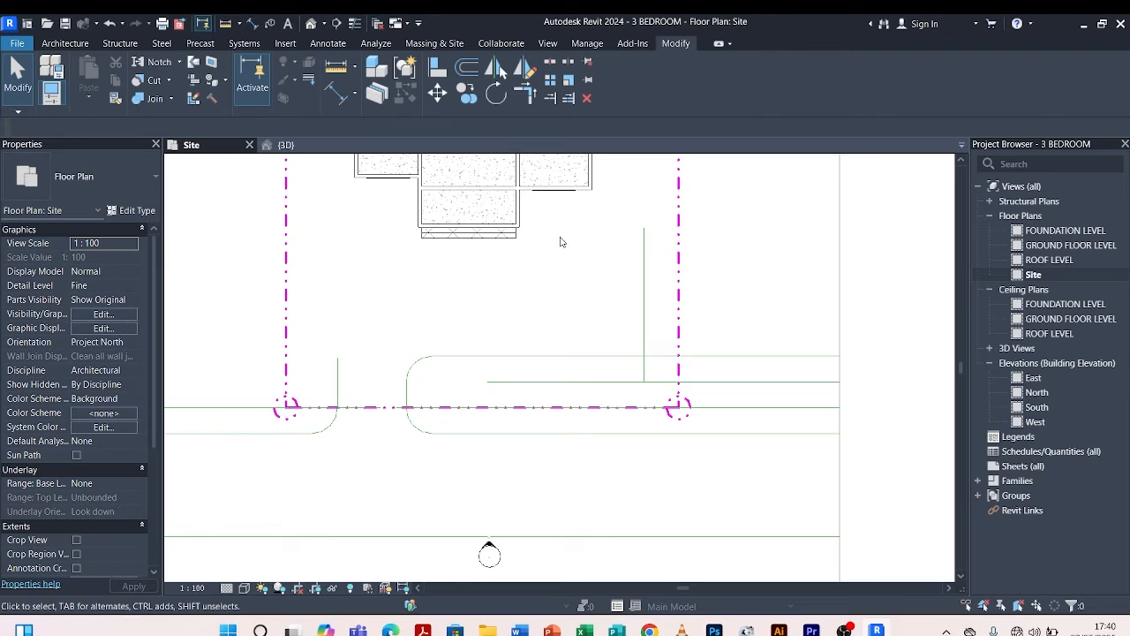
pyautogui.click(525, 358)
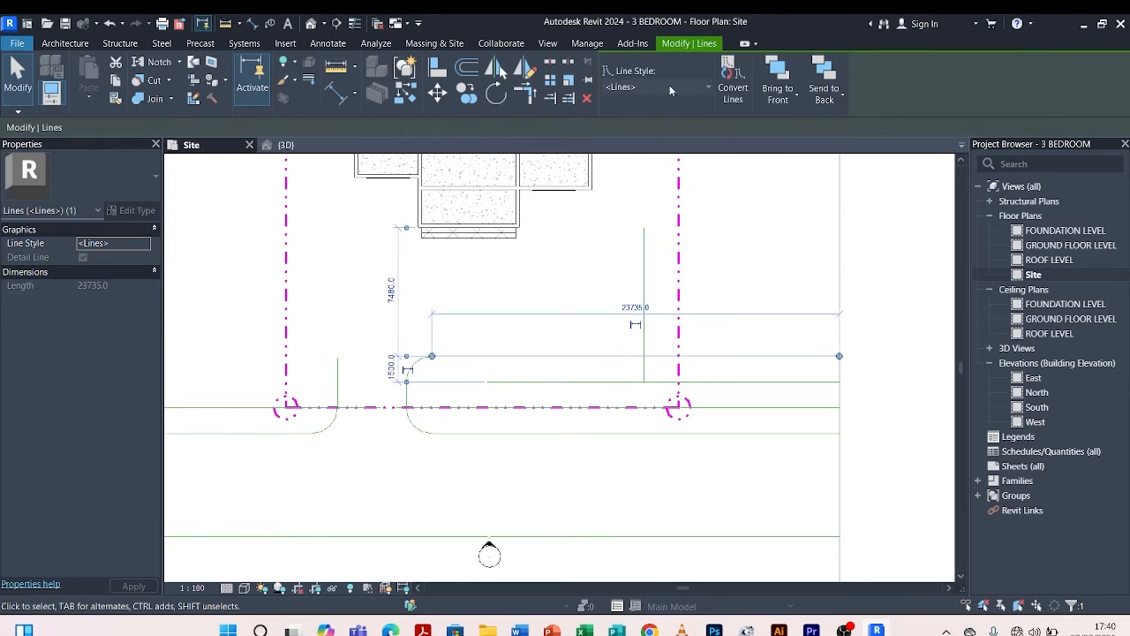
pyautogui.click(404, 92)
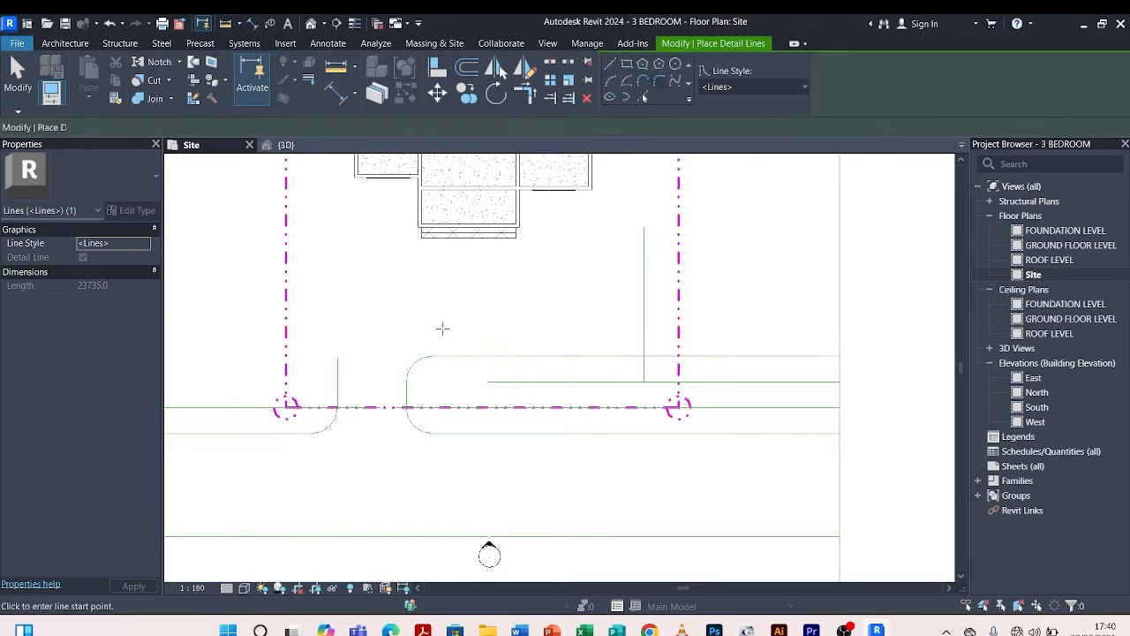
pyautogui.scroll(2, 474, 351)
pyautogui.click(499, 404)
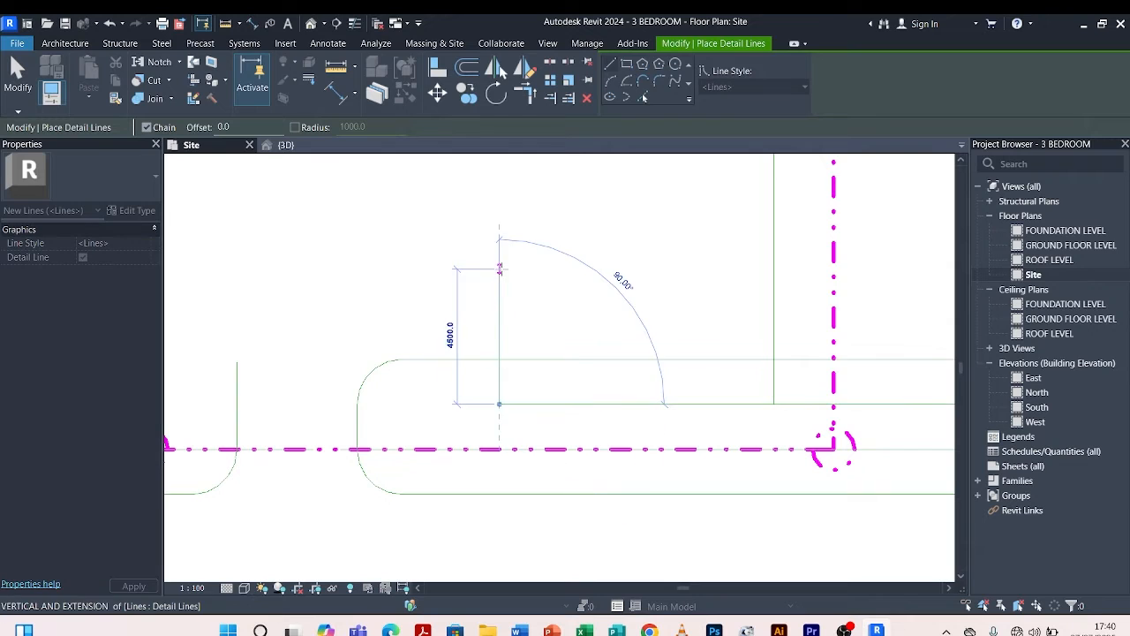
pyautogui.click(500, 223)
pyautogui.press('Escape')
pyautogui.press('Escape')
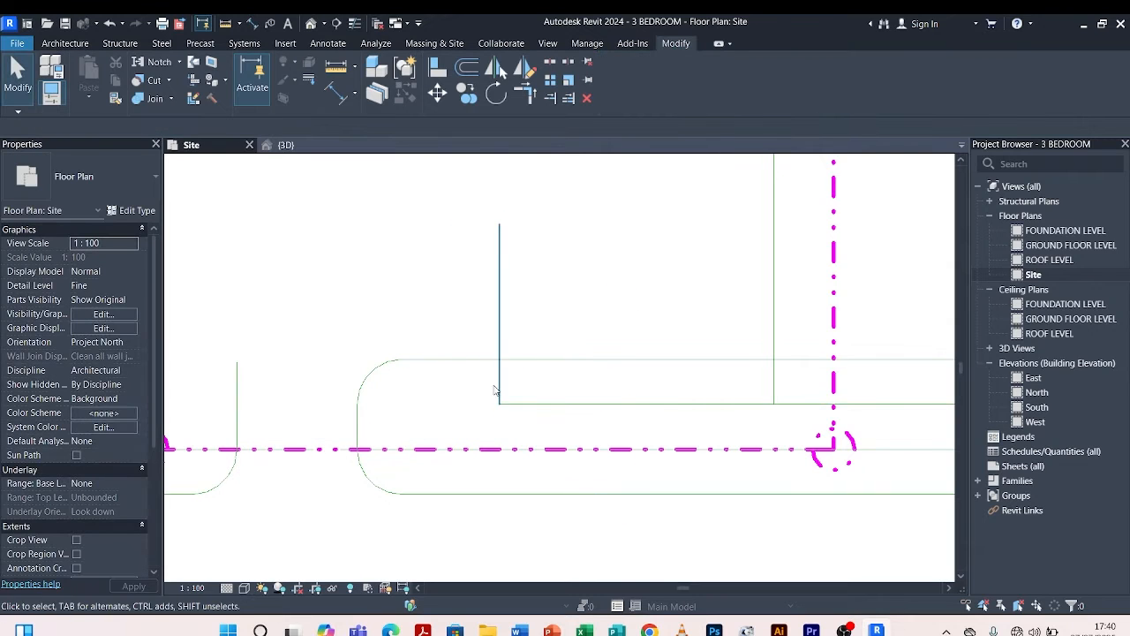
pyautogui.press('Escape')
pyautogui.scroll(-1, 353, 415)
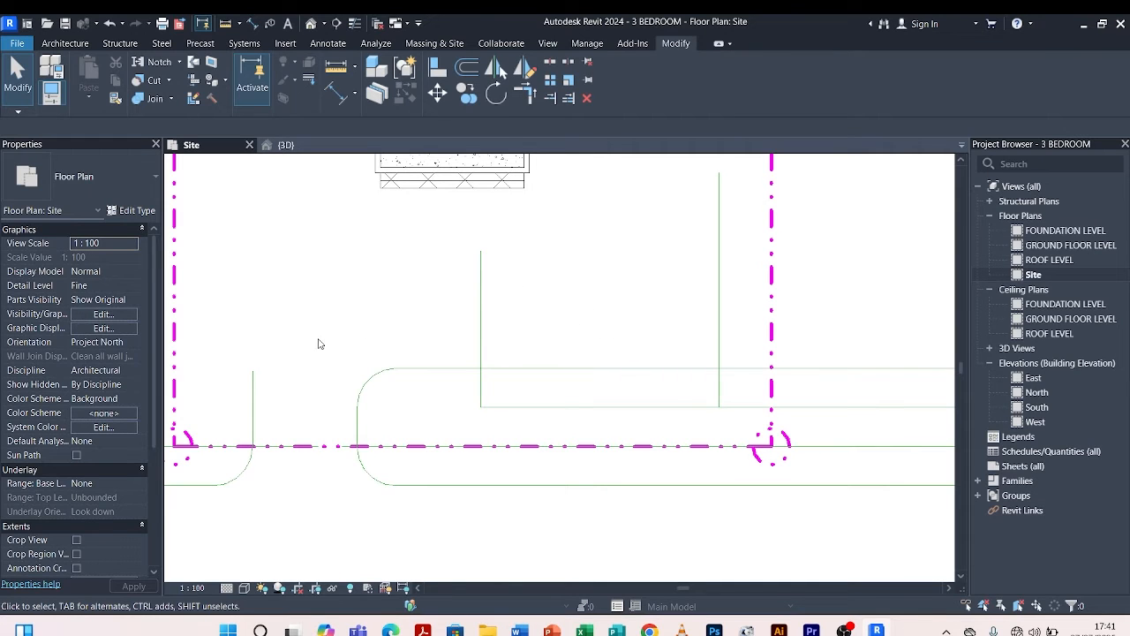
# Set the distance between the driveway's east edge and the new vertical detail line to 4000 mm.
pyautogui.scroll(-2, 523, 486)
pyautogui.scroll(2, 631, 388)
pyautogui.scroll(-1, 548, 387)
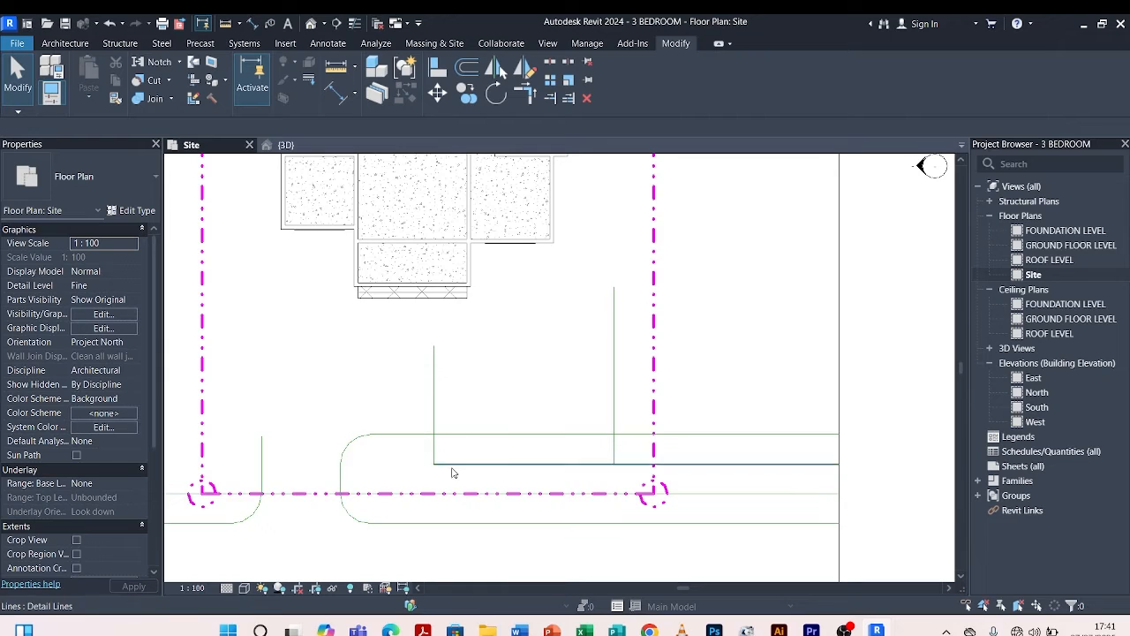
pyautogui.scroll(3, 451, 477)
pyautogui.click(416, 371)
pyautogui.scroll(-2, 449, 353)
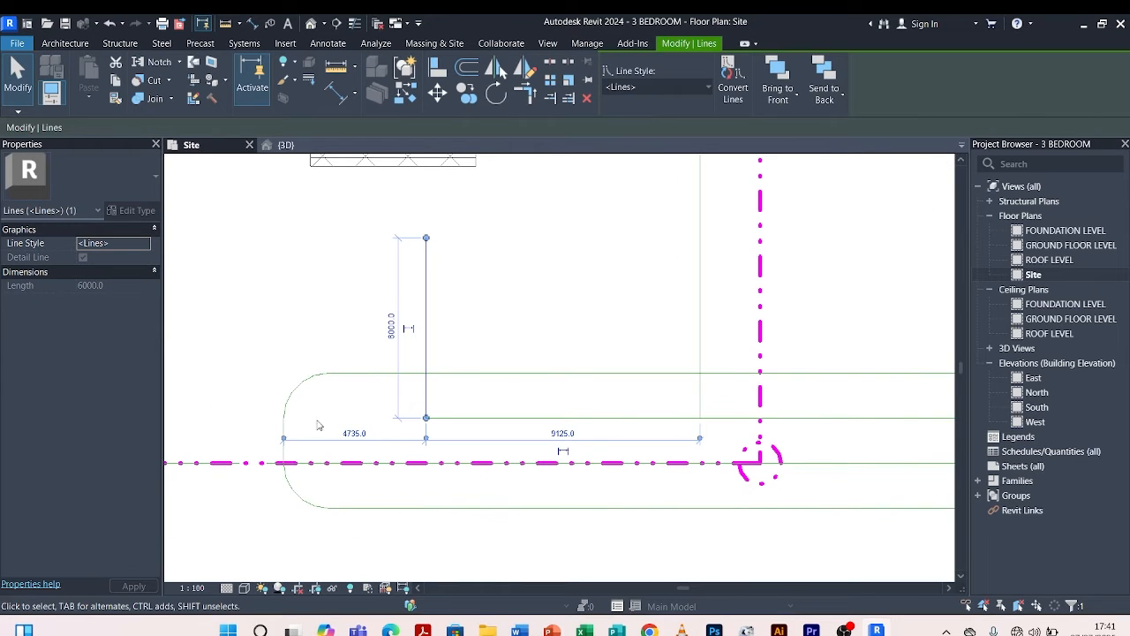
pyautogui.scroll(2, 352, 444)
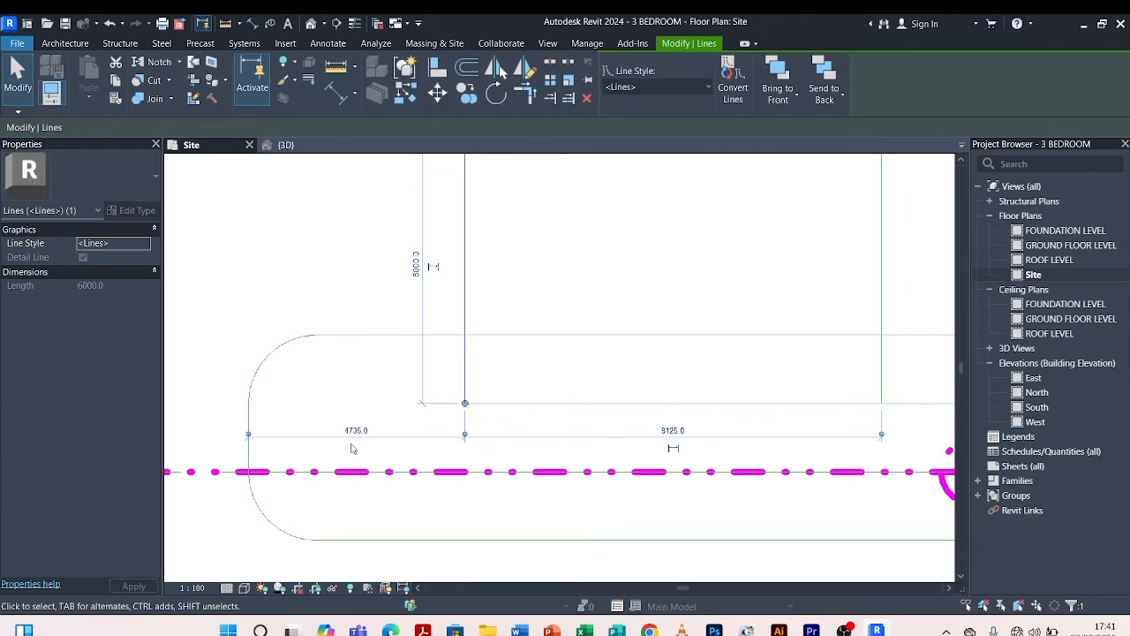
pyautogui.click(352, 434)
pyautogui.write('5')
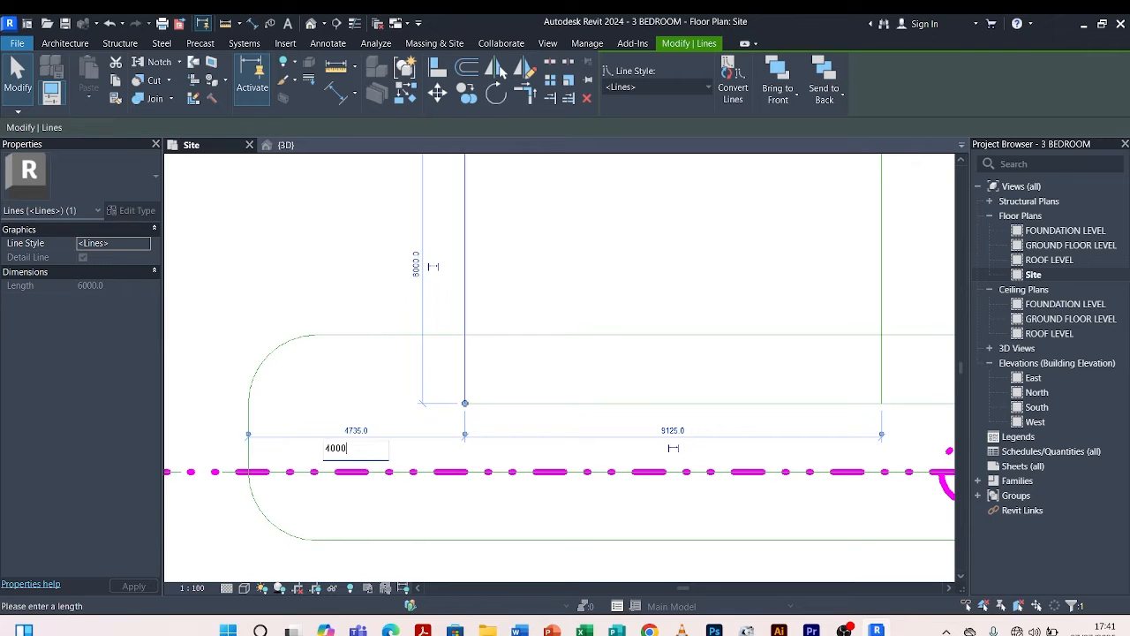
pyautogui.press('Return')
pyautogui.press('Escape')
pyautogui.scroll(-3, 388, 450)
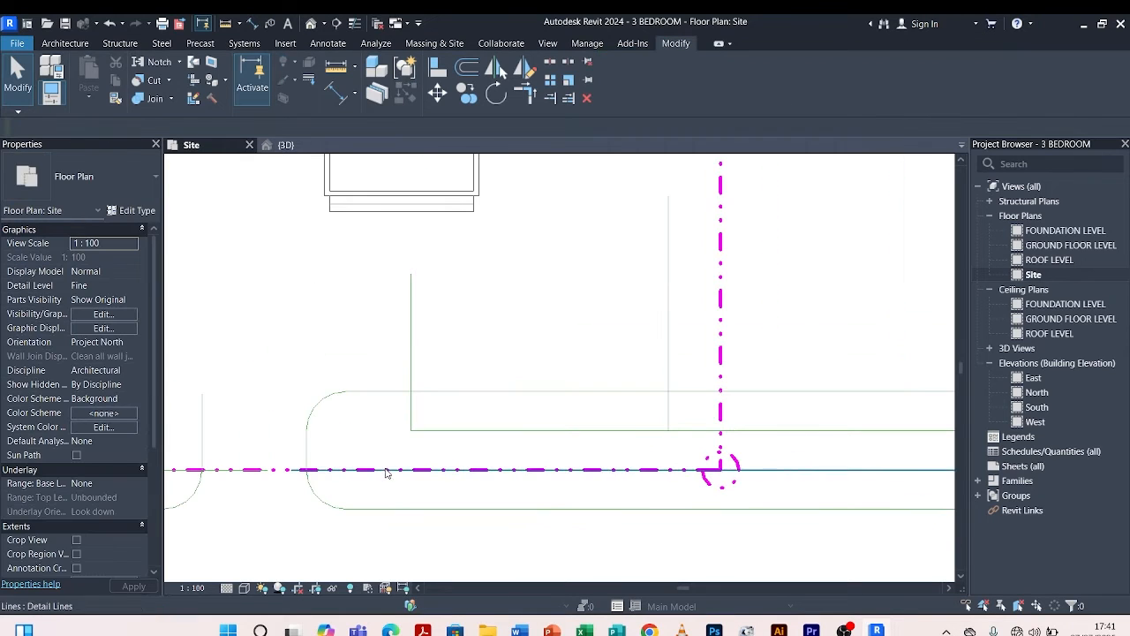
# Shorten the vertical detail line to 1500 mm so its north end meets the northernmost inner offset line.
pyautogui.click(409, 419)
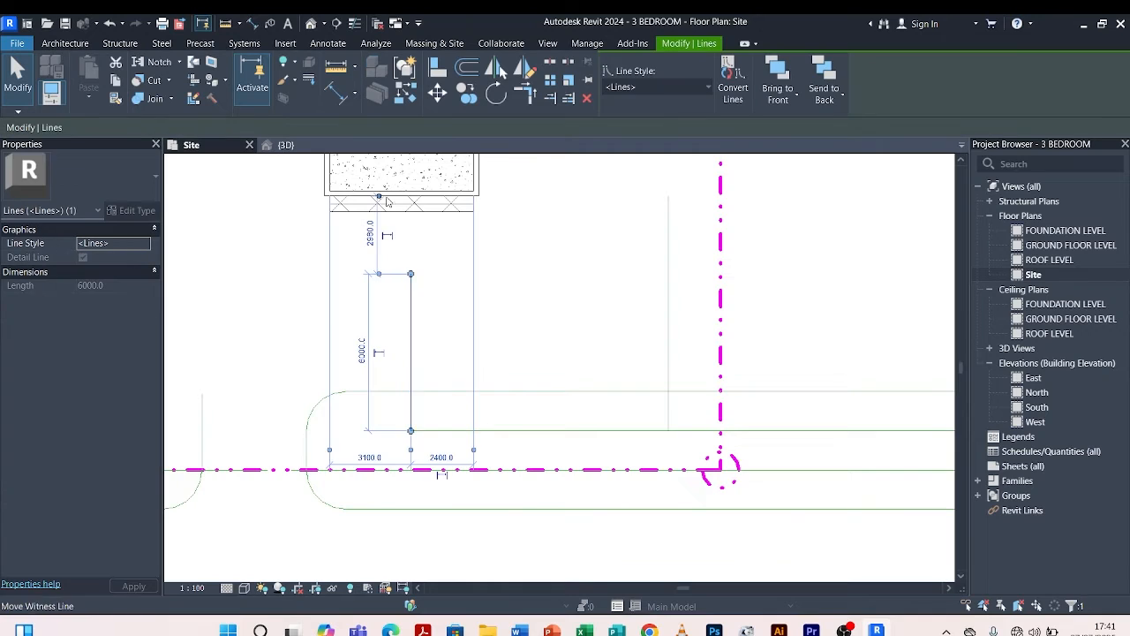
pyautogui.scroll(3, 396, 268)
pyautogui.moveTo(422, 280); pyautogui.dragTo(425, 486)
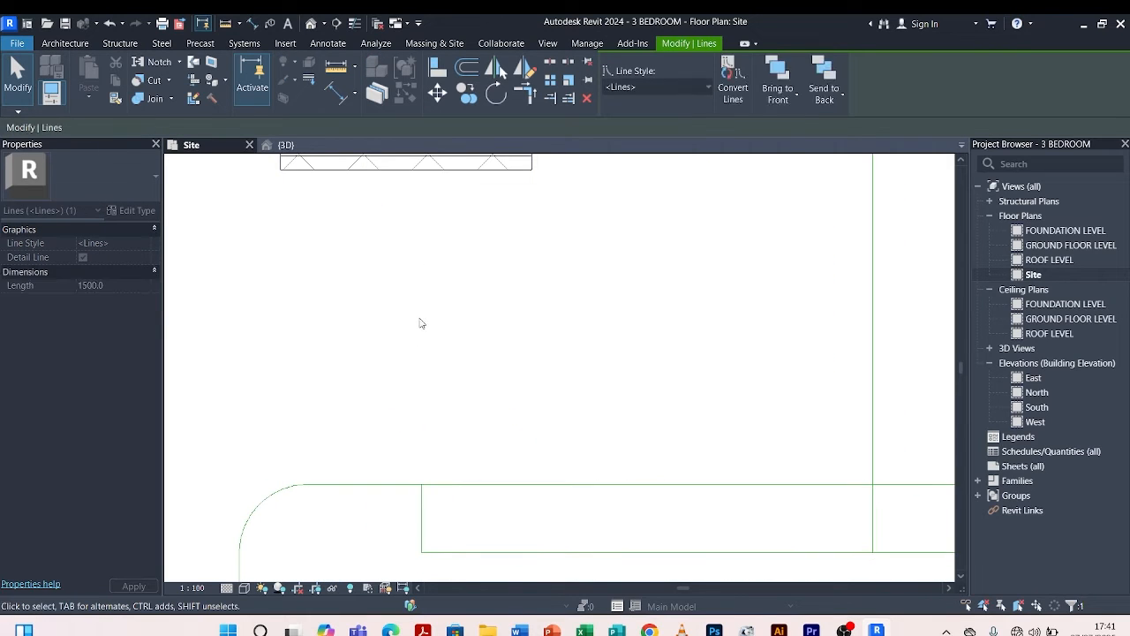
pyautogui.press('Escape')
pyautogui.scroll(-2, 424, 323)
# Trim the northernmost inner offset line to a corner with the short vertical line, keeping the part on the driveway side.
pyautogui.click(481, 402)
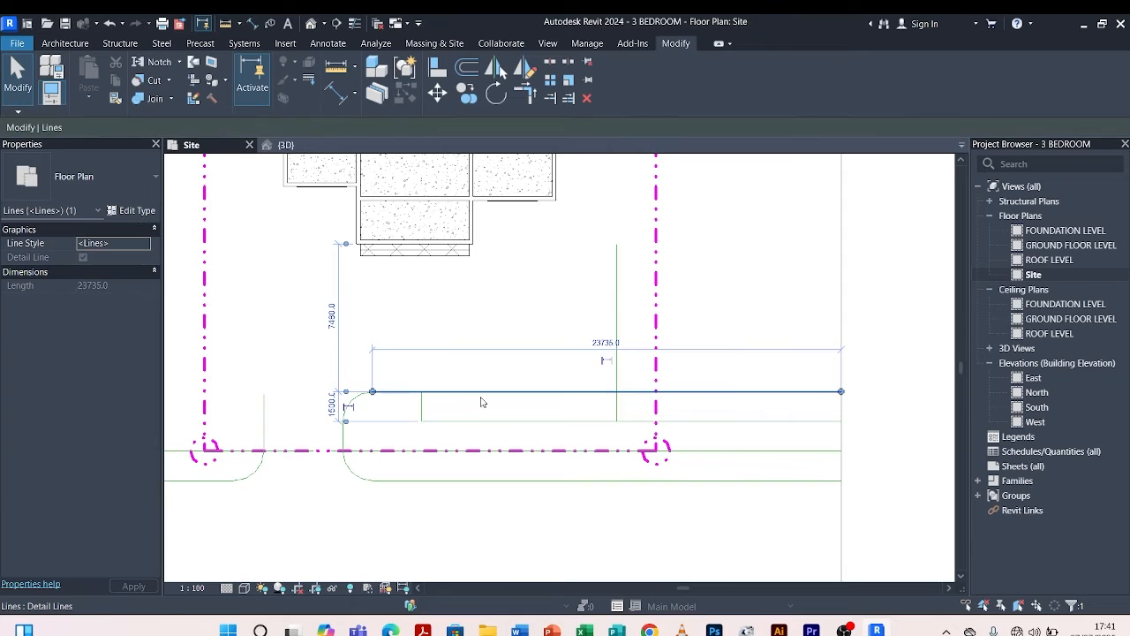
pyautogui.press('Escape')
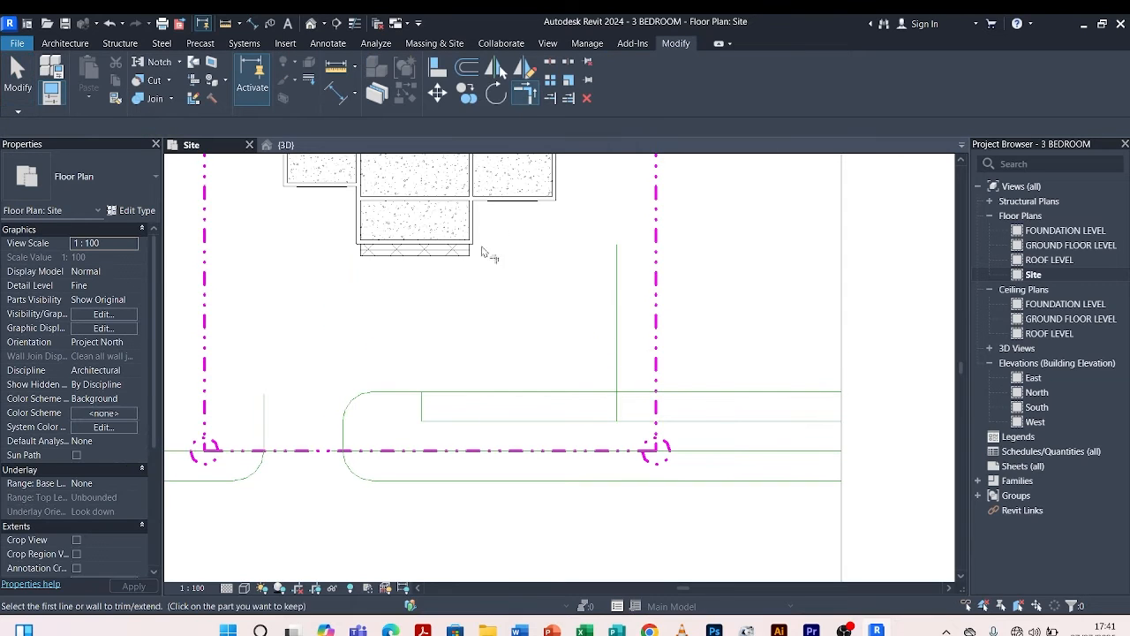
pyautogui.scroll(2, 406, 420)
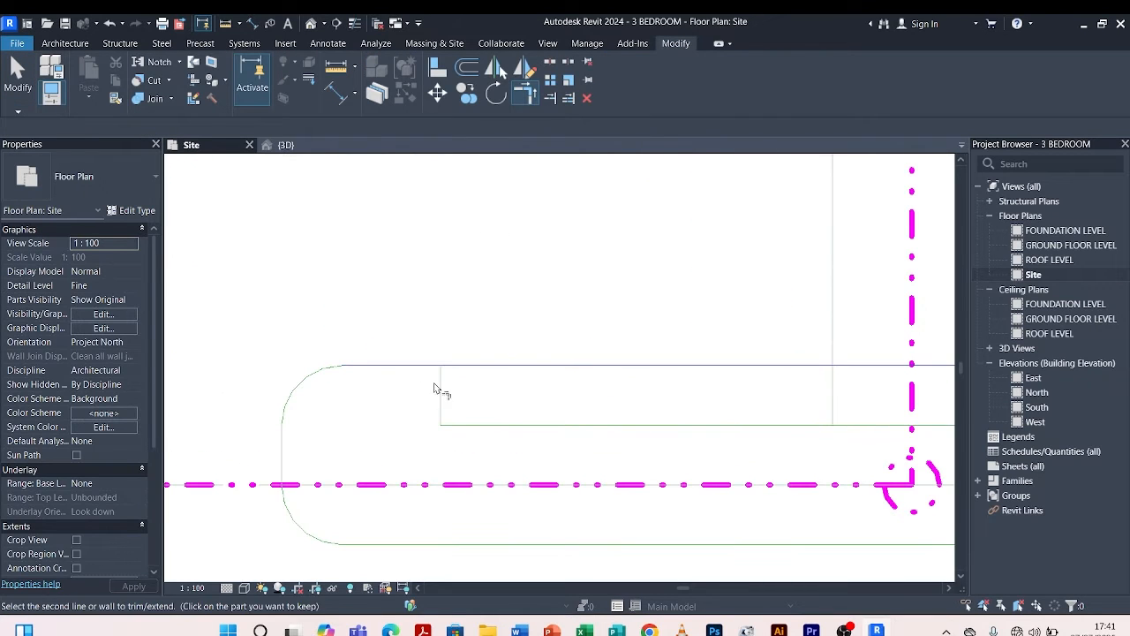
pyautogui.scroll(-2, 437, 316)
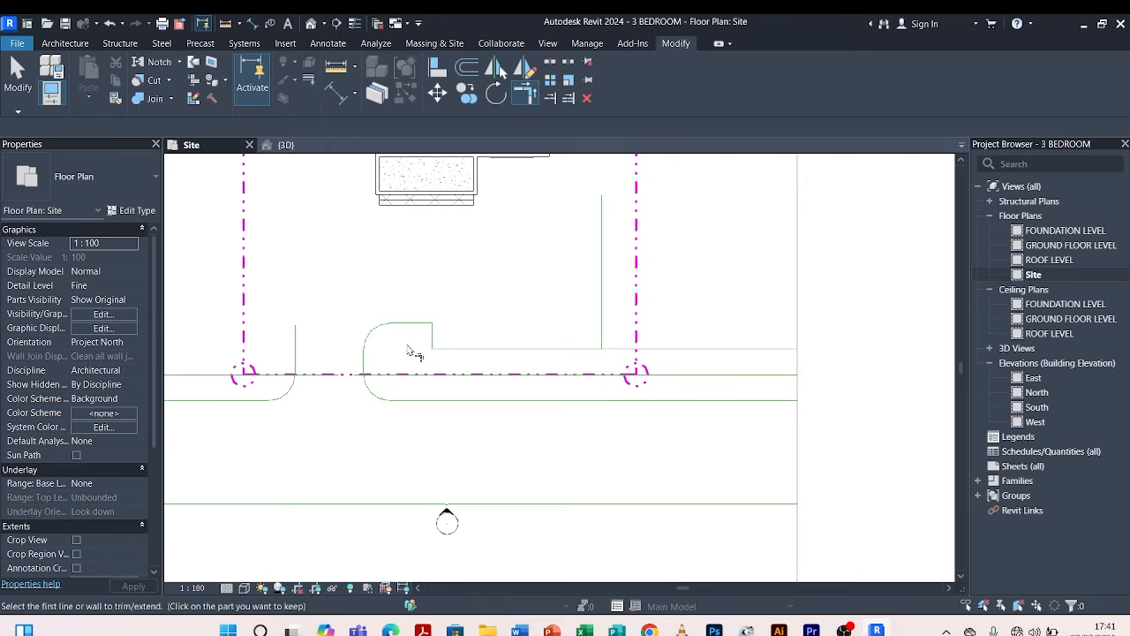
pyautogui.press('Escape')
pyautogui.scroll(-2, 491, 334)
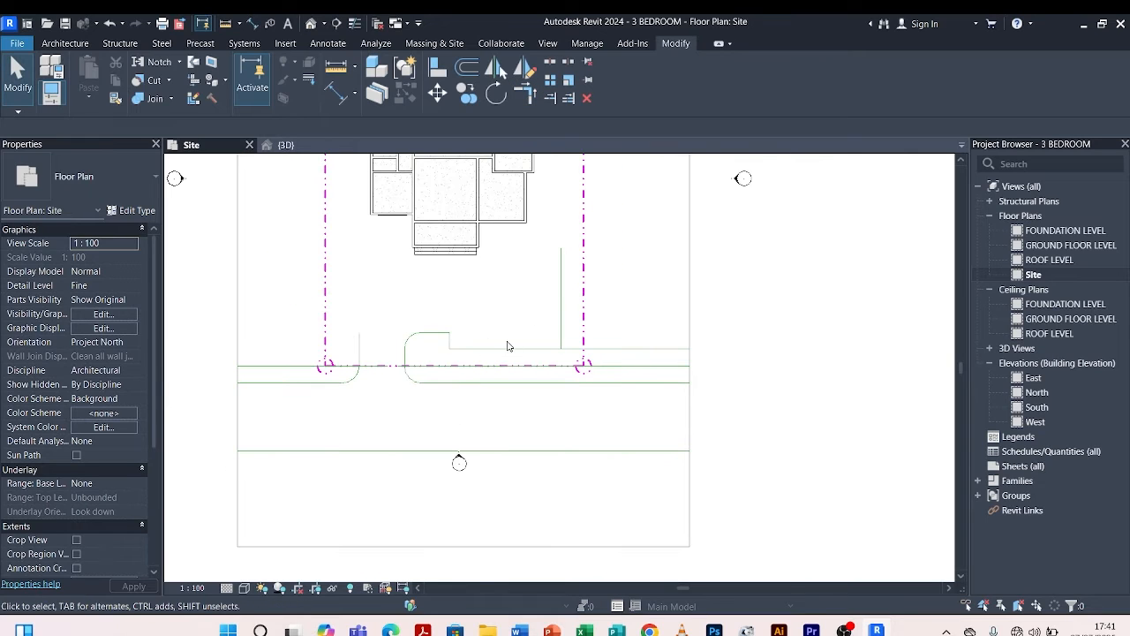
# Place an aligned dimension between the short vertical line and the long vertical detail line near the east boundary.
pyautogui.scroll(1, 521, 300)
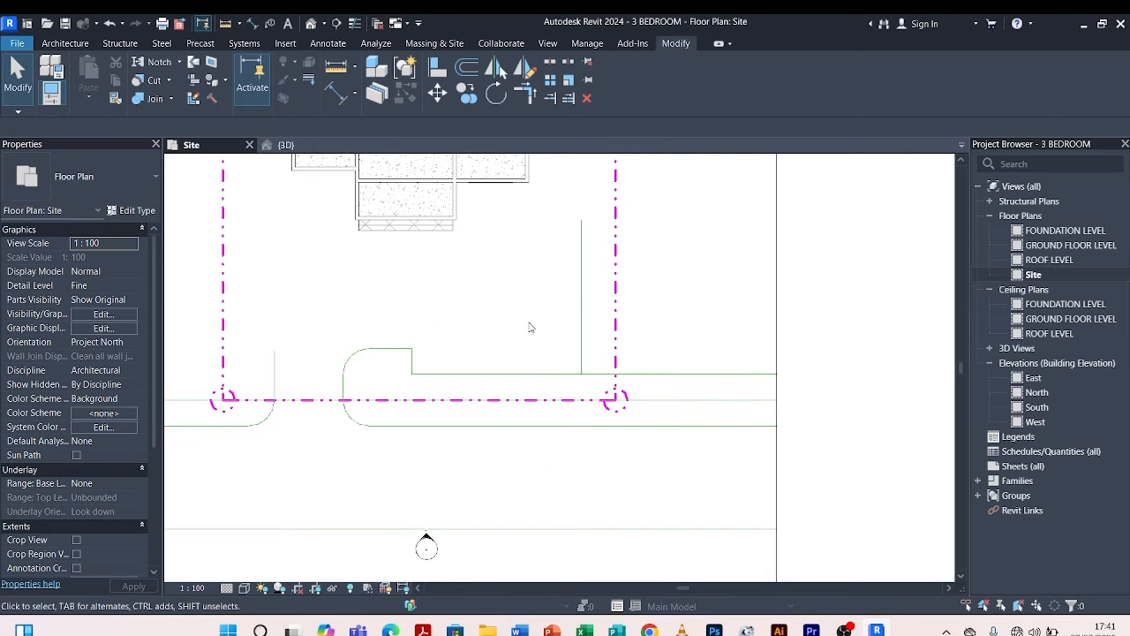
pyautogui.click(581, 294)
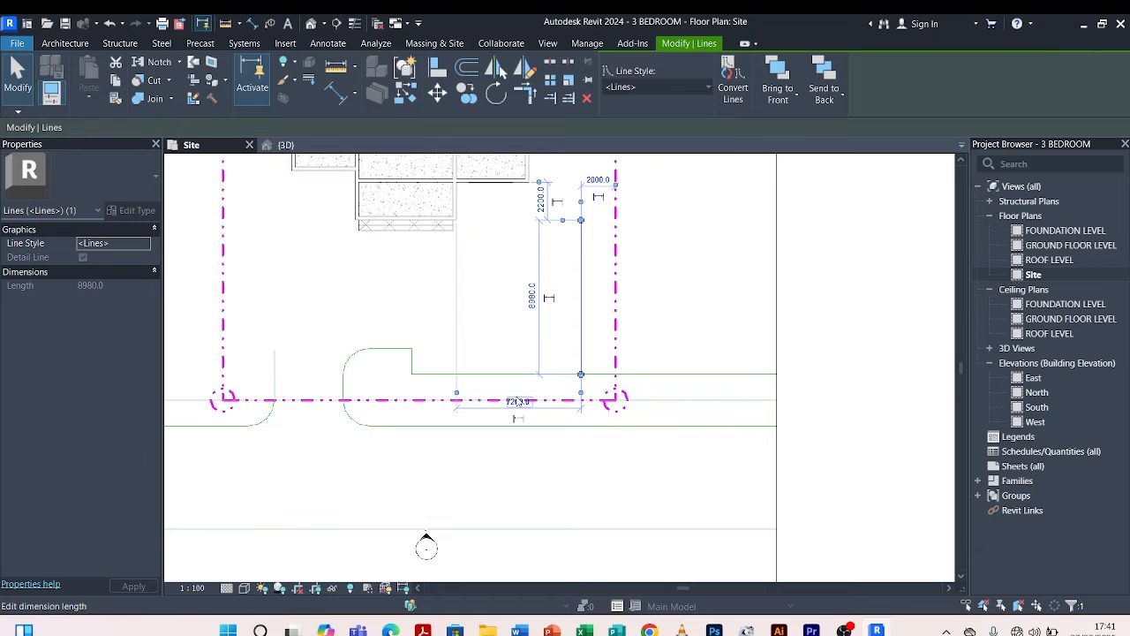
pyautogui.click(469, 306)
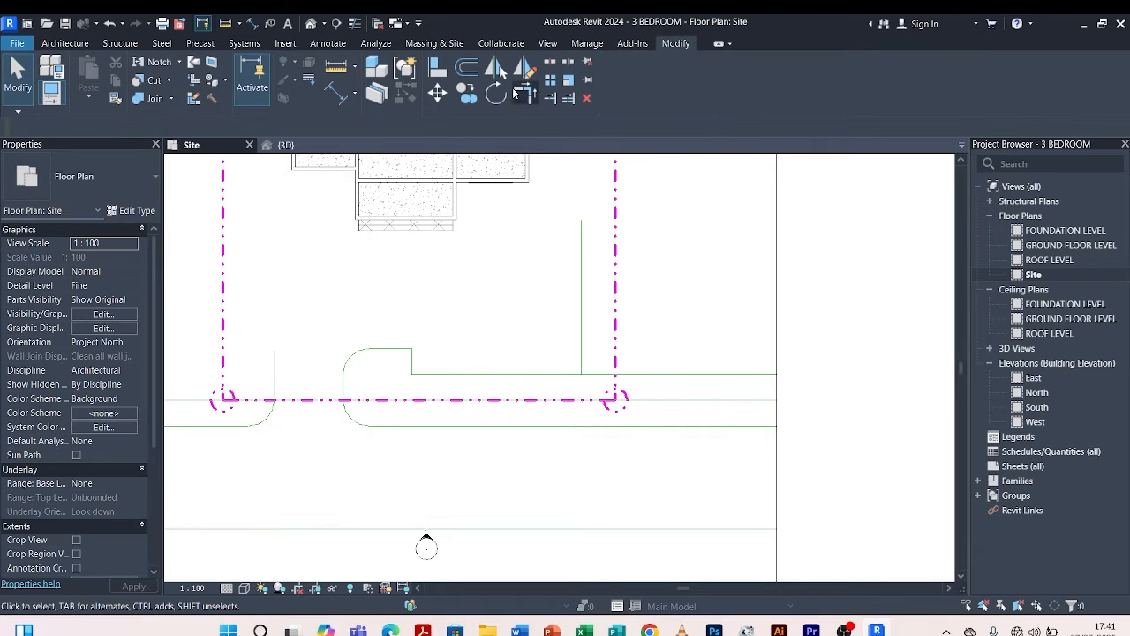
pyautogui.press('d')
pyautogui.press('i')
pyautogui.scroll(2, 412, 345)
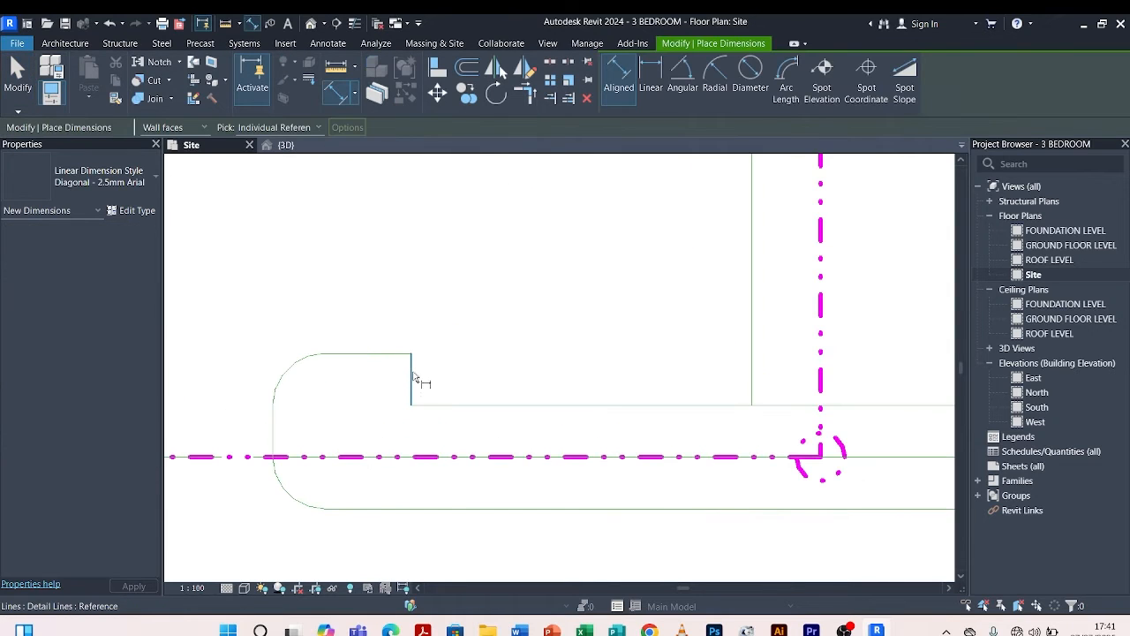
pyautogui.click(413, 377)
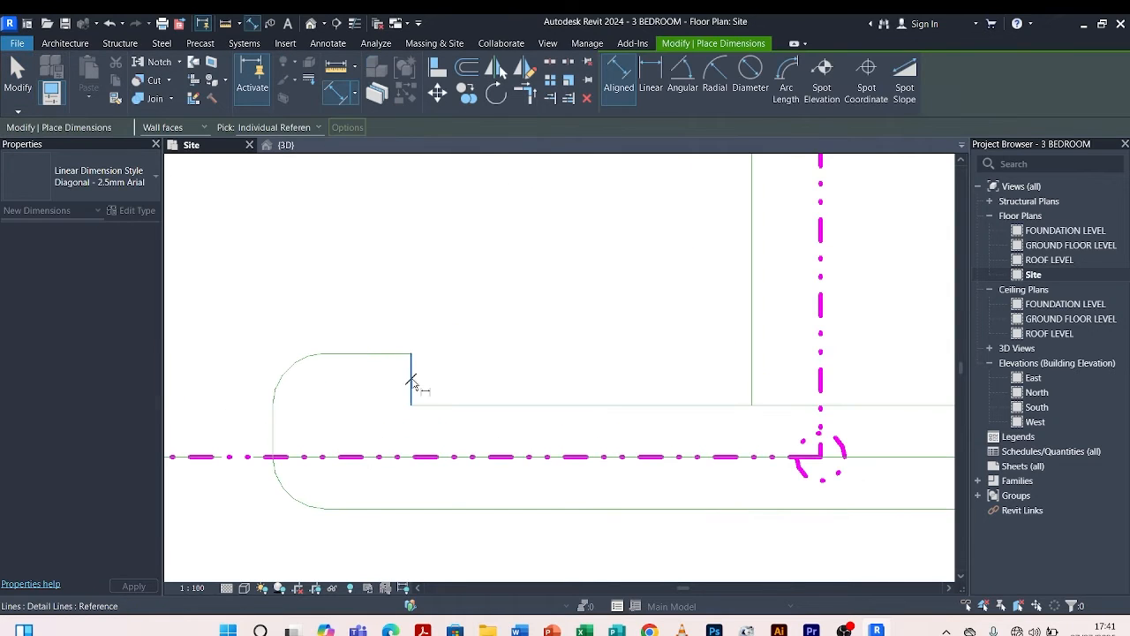
pyautogui.click(753, 355)
pyautogui.click(585, 364)
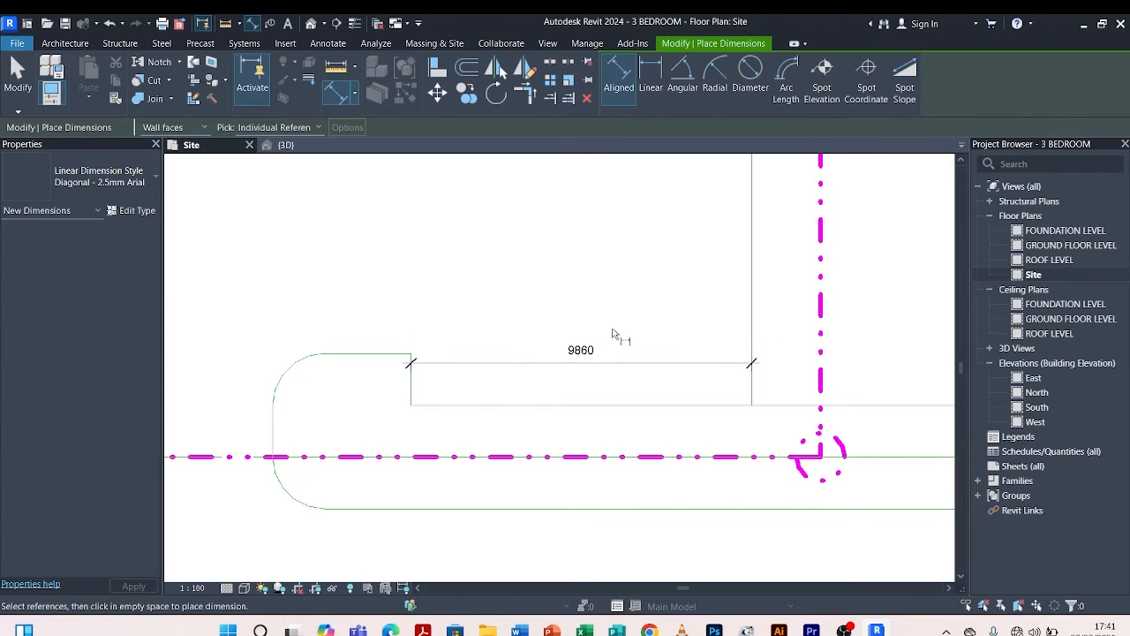
pyautogui.press('Escape')
# Move the long vertical detail line by setting its distance from the short vertical line to 6000 mm.
pyautogui.click(752, 290)
pyautogui.click(579, 349)
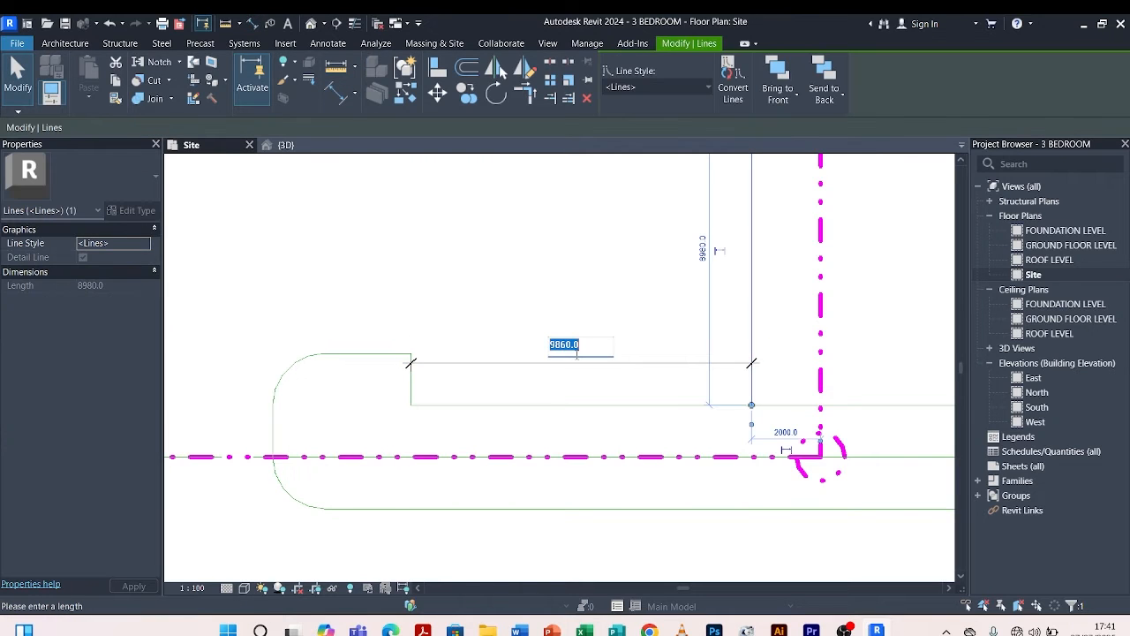
pyautogui.write('6')
pyautogui.press('Return')
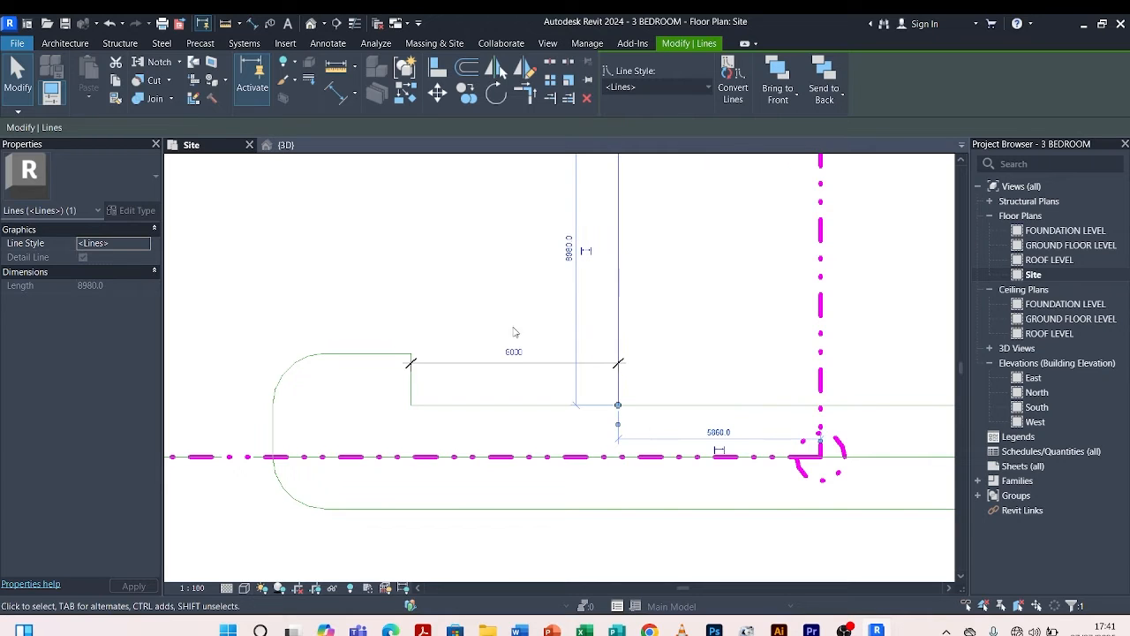
pyautogui.press('Escape')
pyautogui.scroll(-5, 494, 336)
pyautogui.scroll(1, 554, 372)
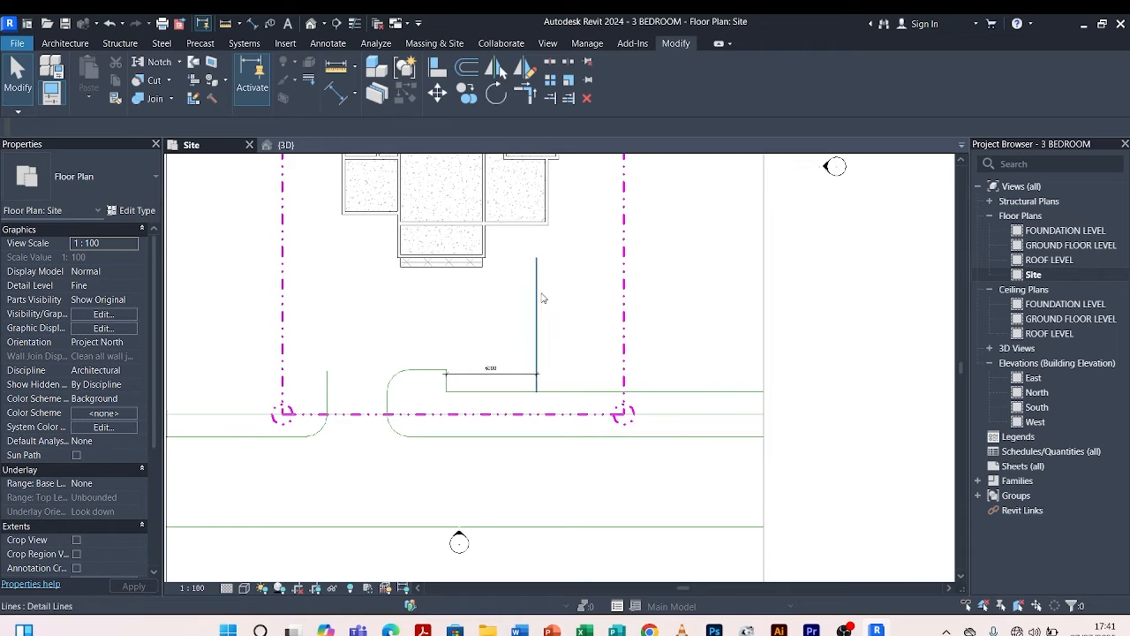
# Delete the aligned dimension between the short and long vertical detail lines.
pyautogui.scroll(4, 455, 381)
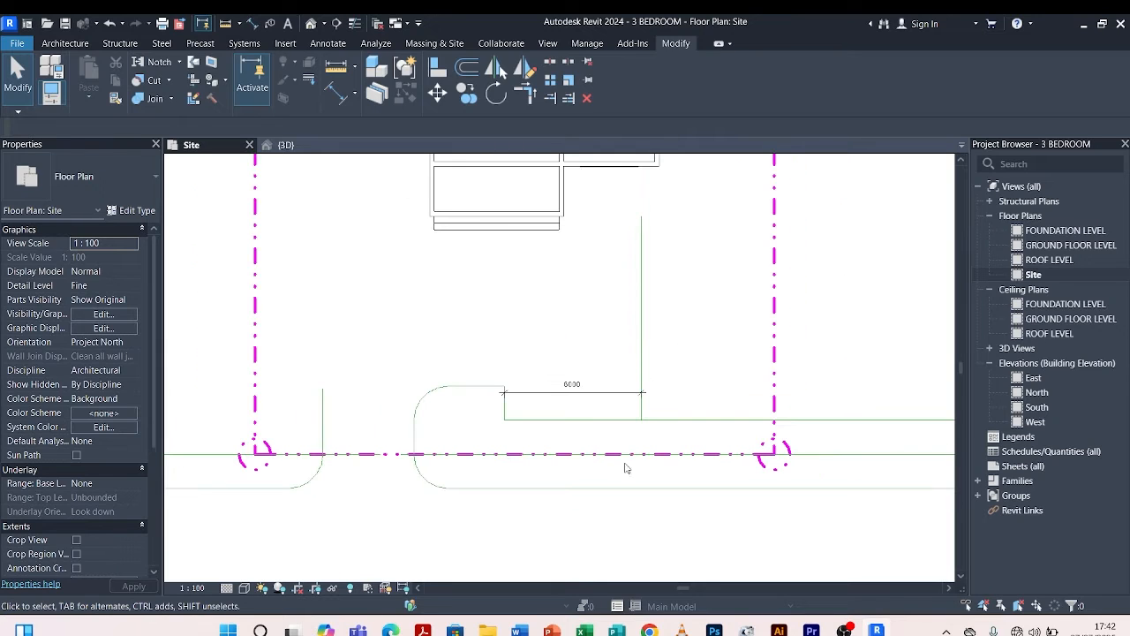
pyautogui.scroll(-2, 625, 466)
pyautogui.click(594, 393)
pyautogui.press('Delete')
# Draw a horizontal detail line about 5500 mm long westward from the long vertical line, south of the house's front steps.
pyautogui.click(558, 421)
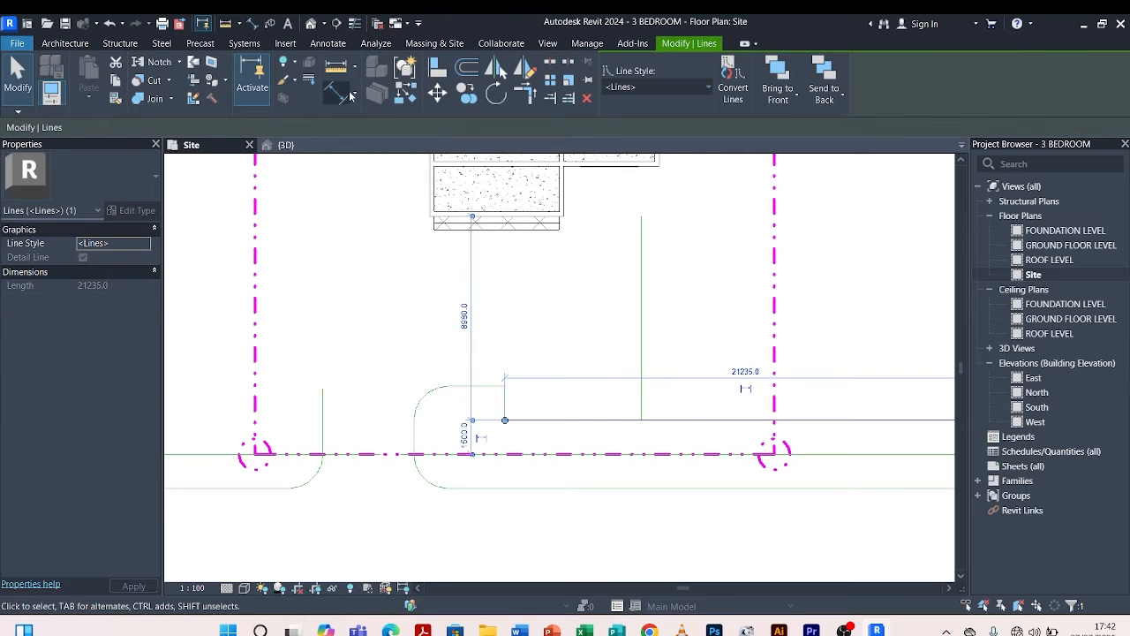
pyautogui.click(404, 67)
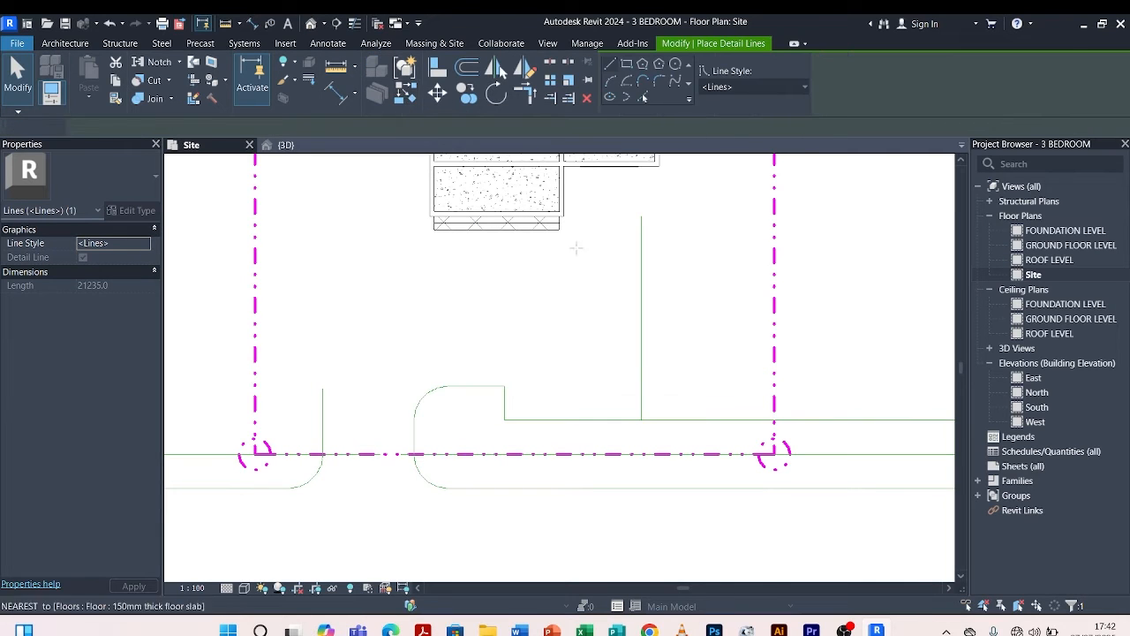
pyautogui.click(641, 271)
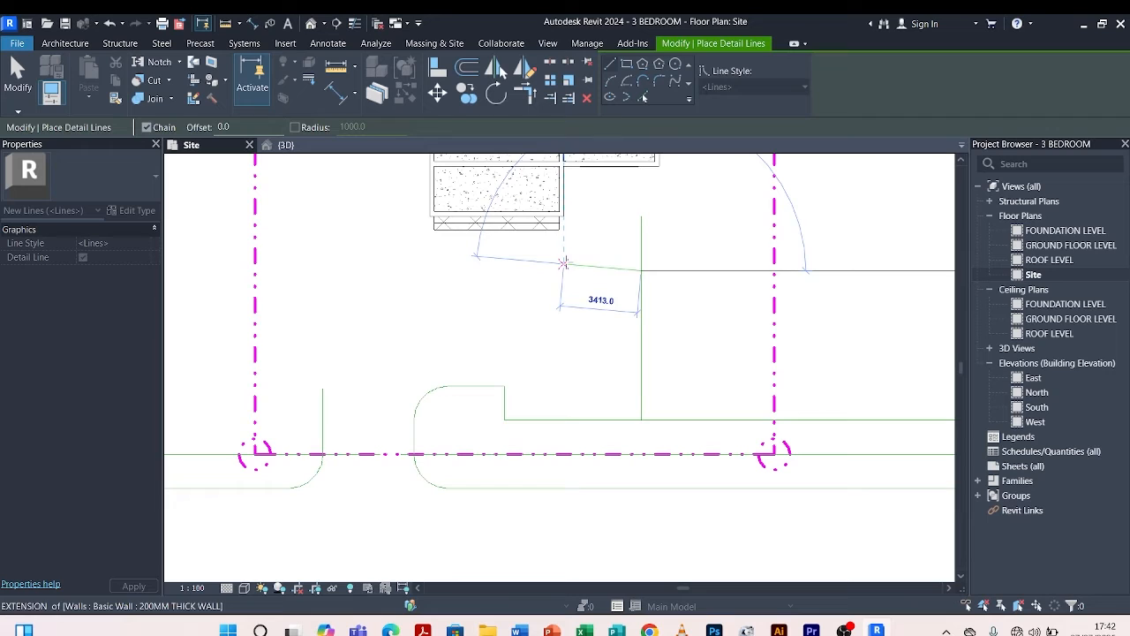
pyautogui.click(516, 270)
pyautogui.press('Escape')
pyautogui.press('Escape')
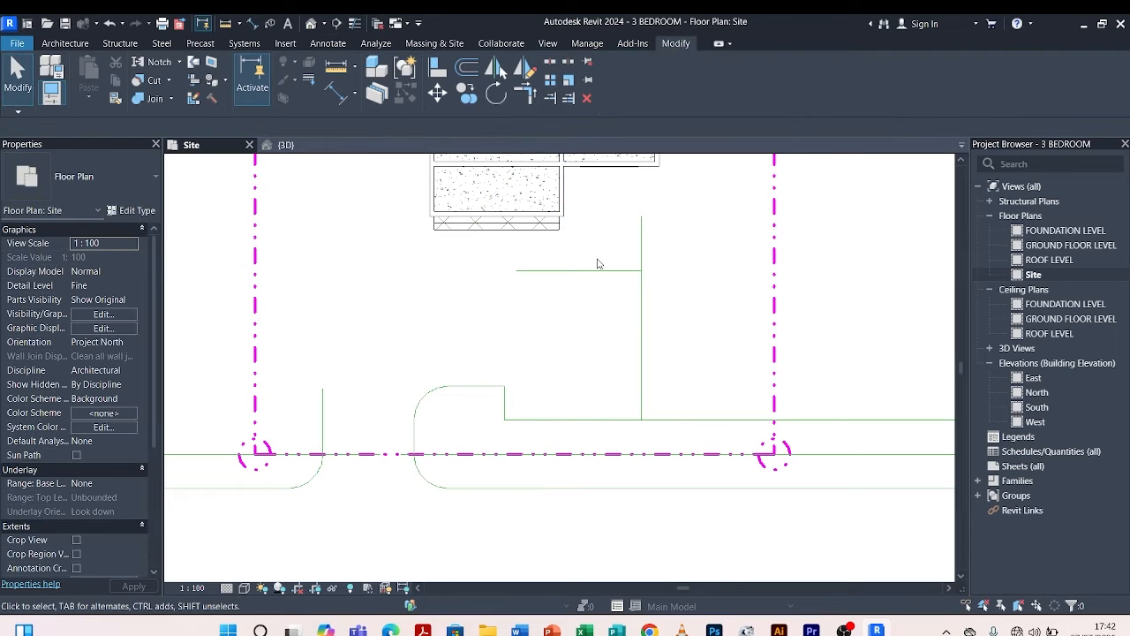
pyautogui.click(597, 270)
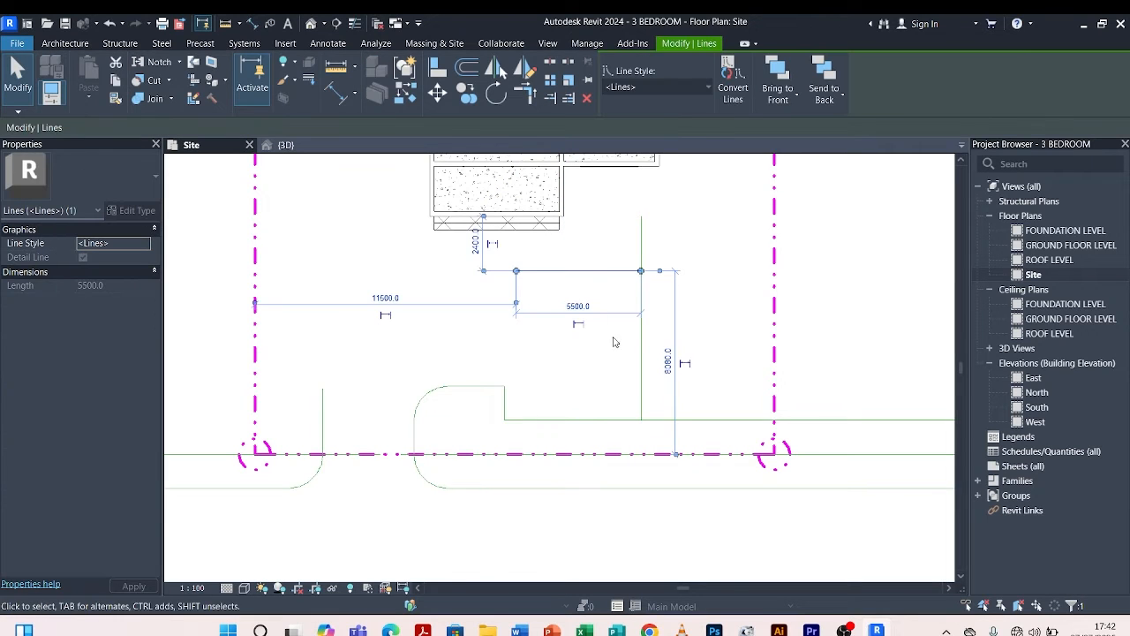
pyautogui.press('Escape')
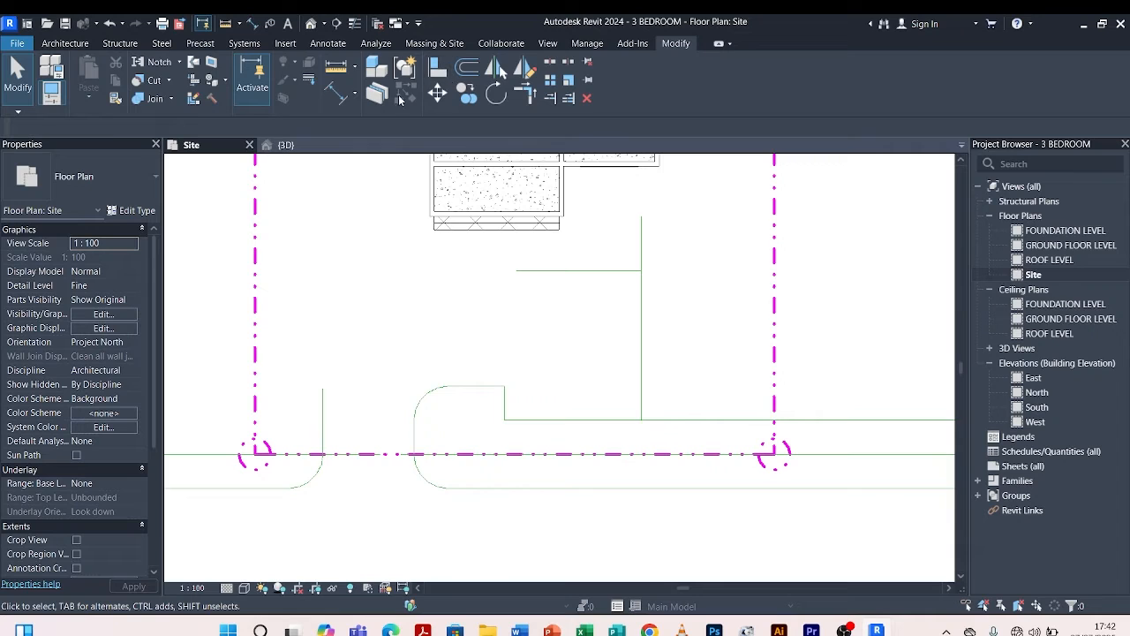
# Place an aligned dimension between the short horizontal line beside the rounded driveway corner and the horizontal line south of the house.
pyautogui.click(336, 93)
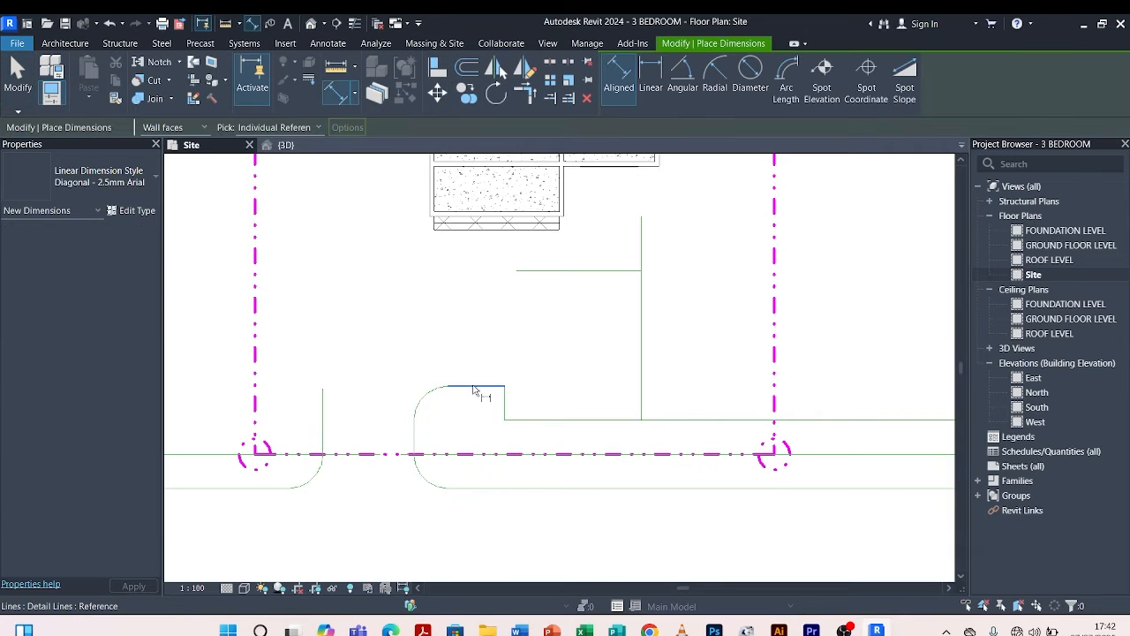
pyautogui.click(473, 387)
pyautogui.click(543, 270)
pyautogui.scroll(3, 545, 336)
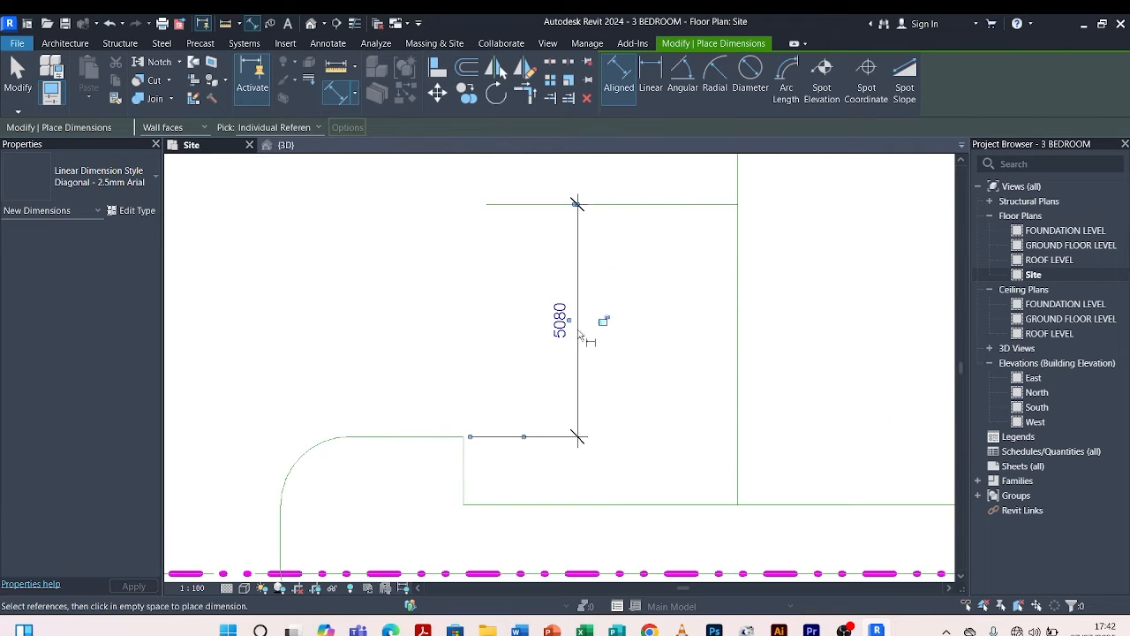
pyautogui.scroll(-3, 580, 333)
pyautogui.click(593, 296)
pyautogui.press('Escape')
pyautogui.press('Escape')
# Move the horizontal line south of the house by setting its distance from the short horizontal line to 5000 mm.
pyautogui.click(643, 246)
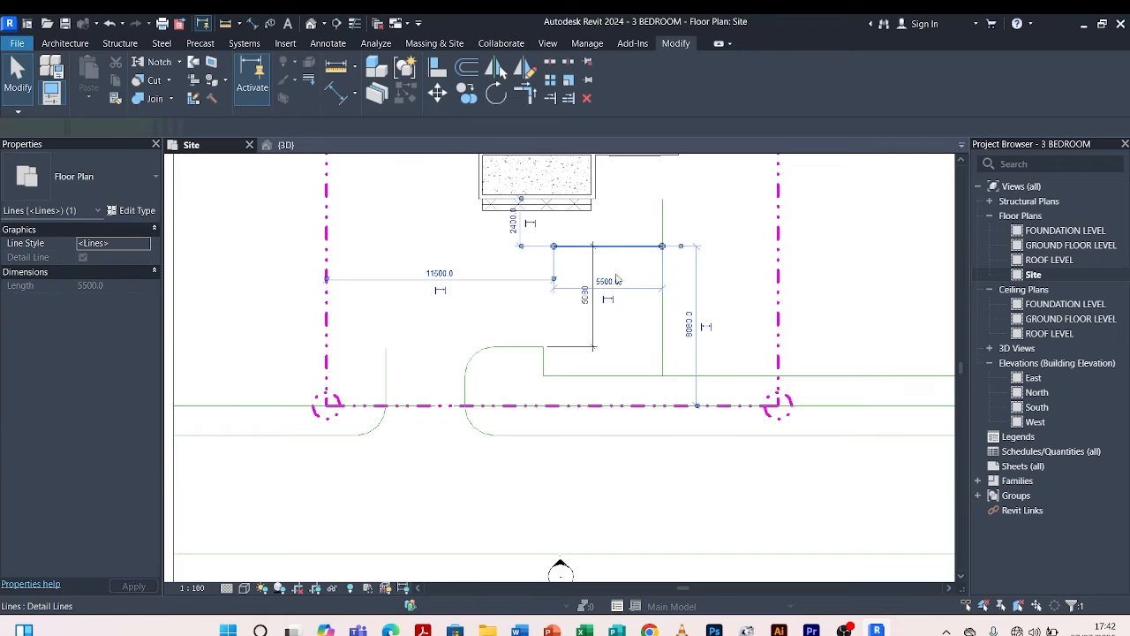
pyautogui.scroll(3, 587, 300)
pyautogui.click(597, 281)
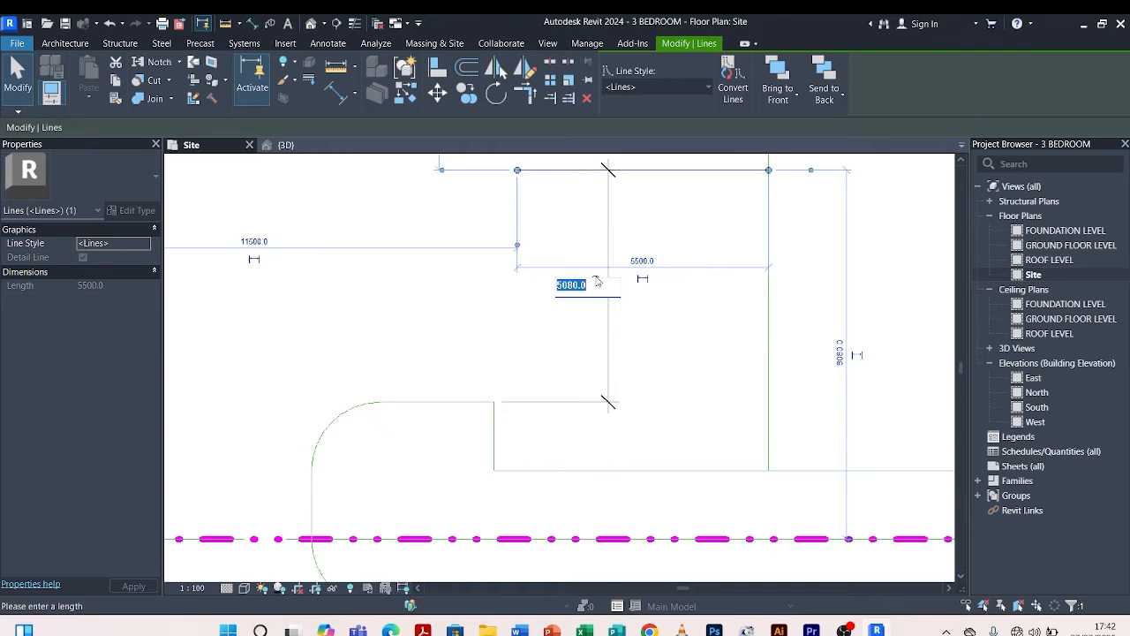
pyautogui.write('500')
pyautogui.press('Return')
pyautogui.click(487, 374)
pyautogui.scroll(-5, 523, 517)
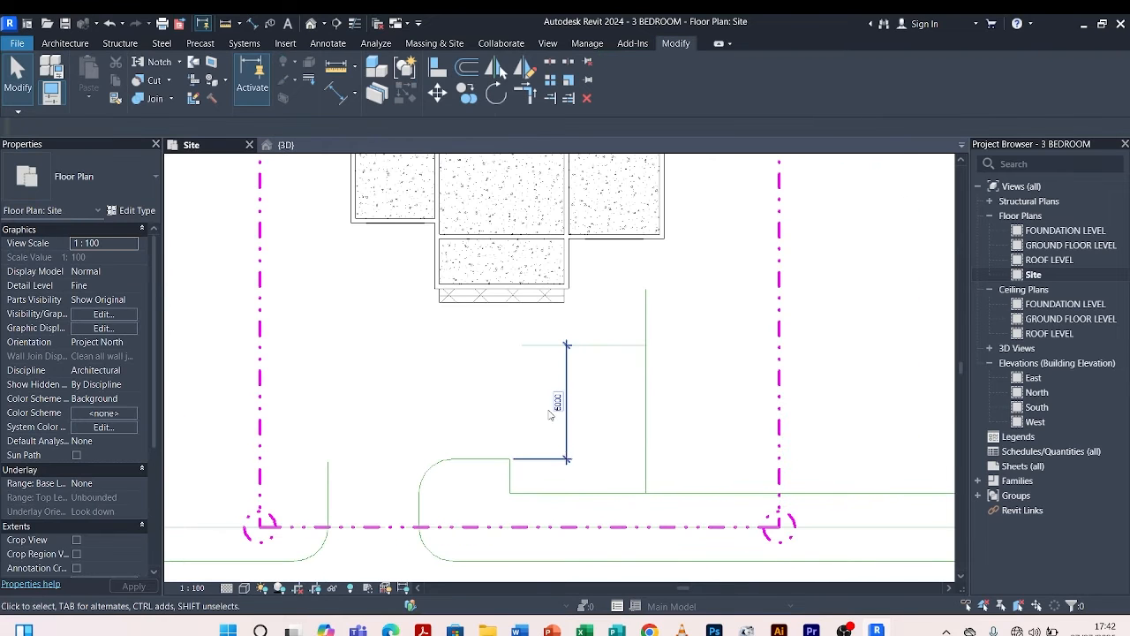
pyautogui.scroll(3, 544, 398)
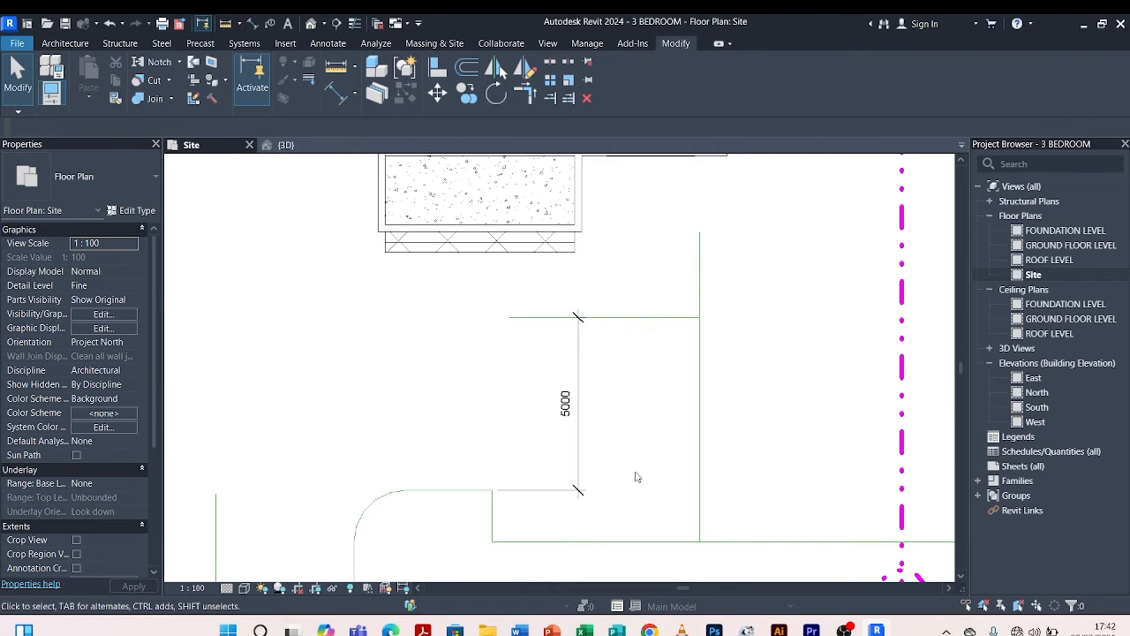
pyautogui.scroll(-3, 632, 402)
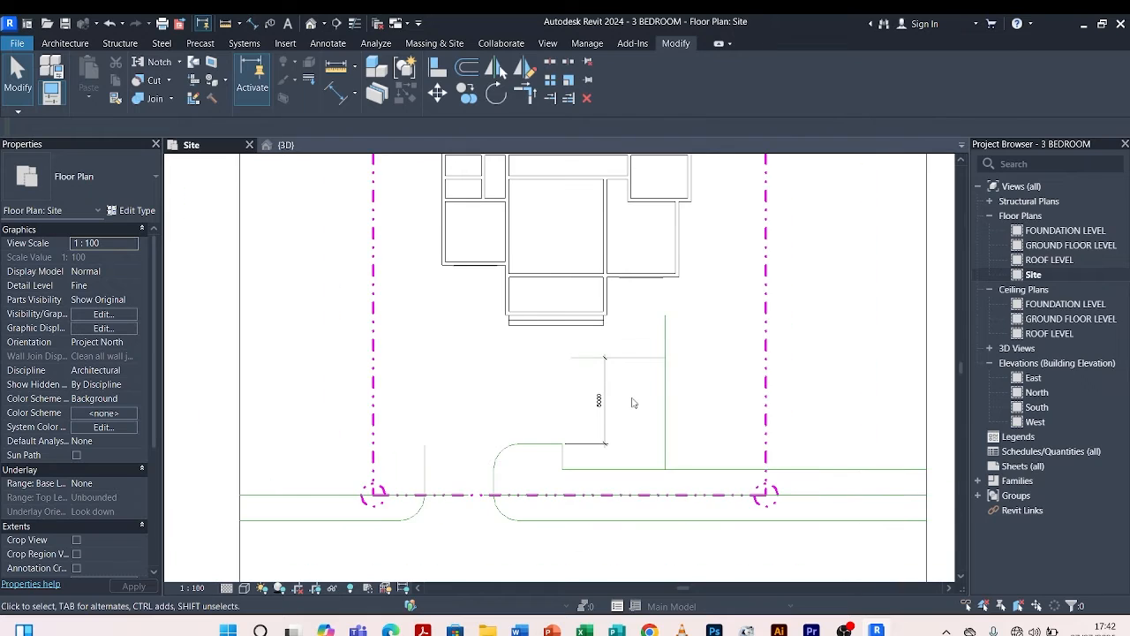
pyautogui.click(608, 421)
pyautogui.press('Escape')
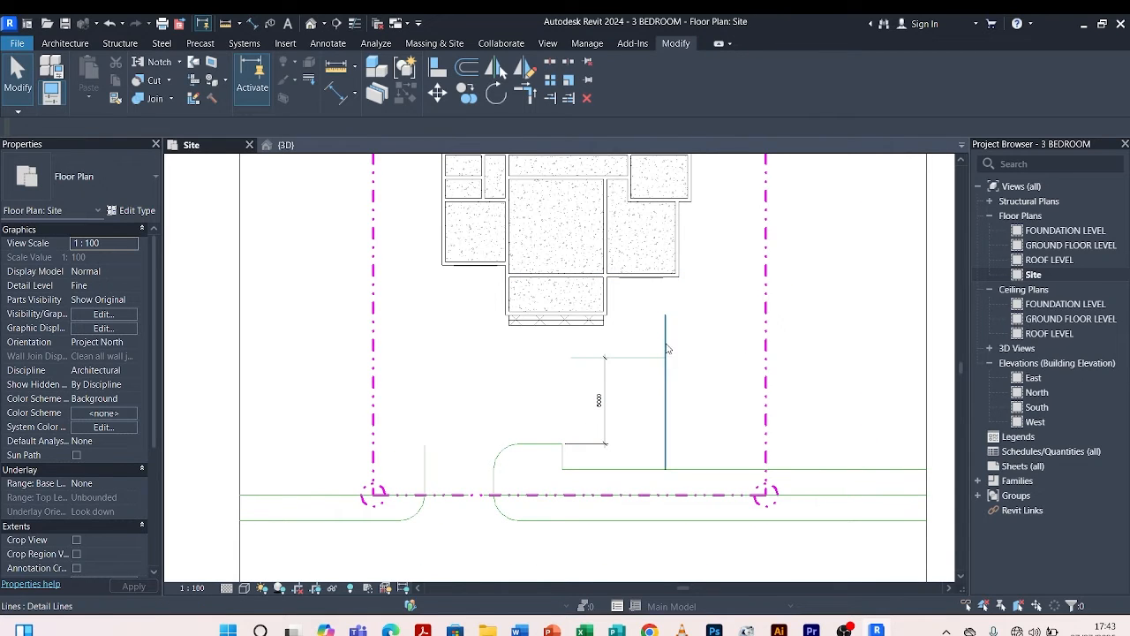
pyautogui.scroll(3, 650, 369)
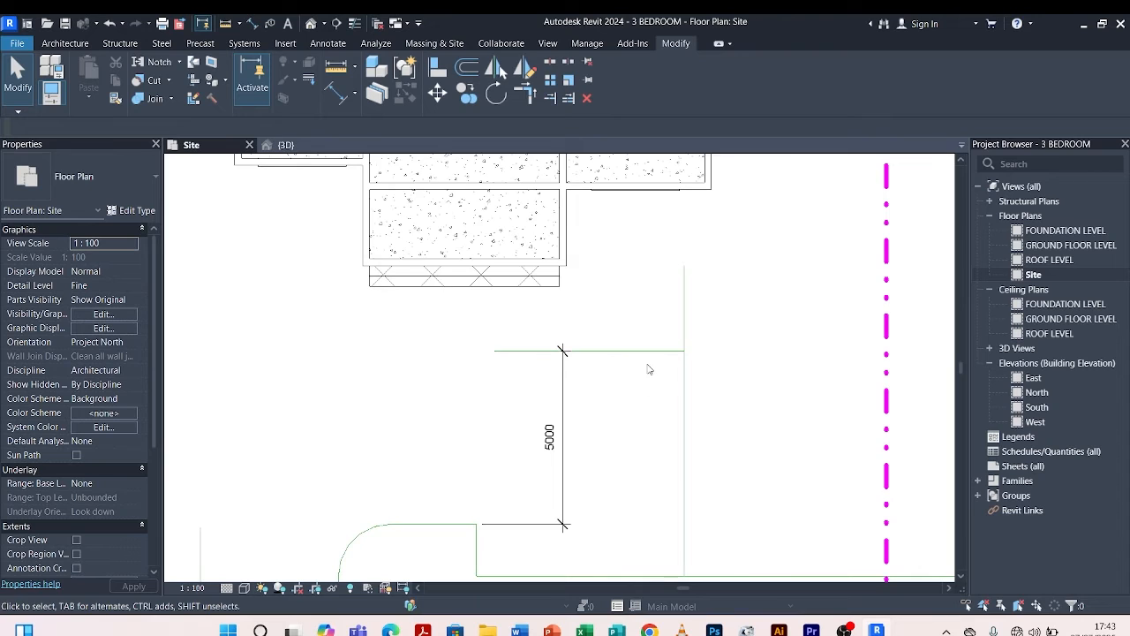
pyautogui.scroll(-3, 796, 361)
pyautogui.click(721, 352)
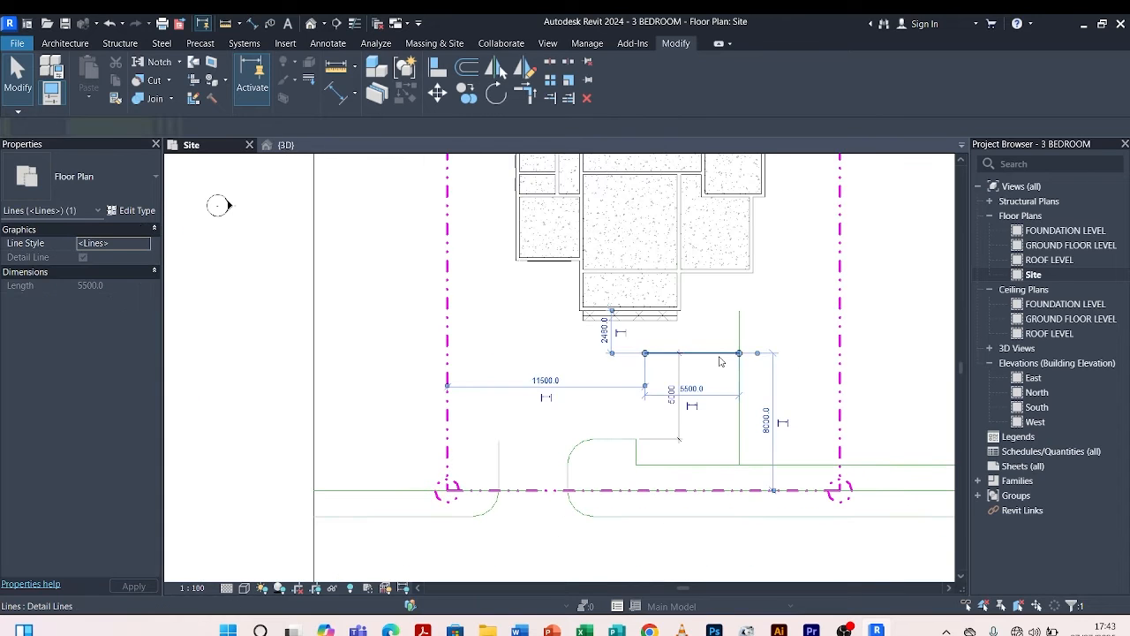
pyautogui.scroll(4, 720, 355)
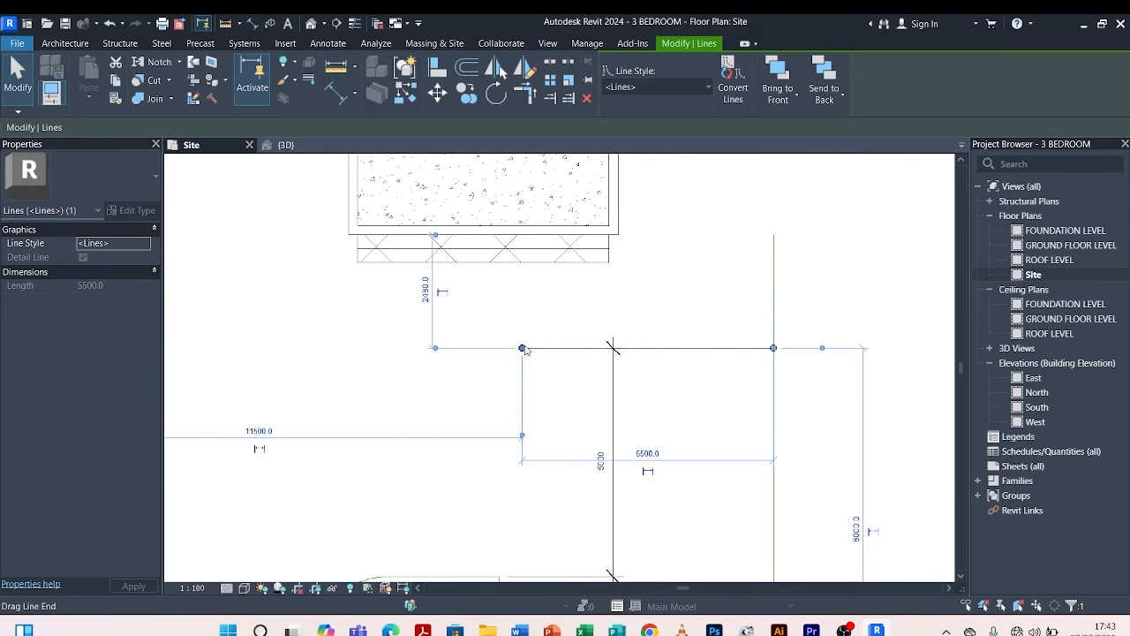
# Clear the line selection and save the project.
pyautogui.click(662, 323)
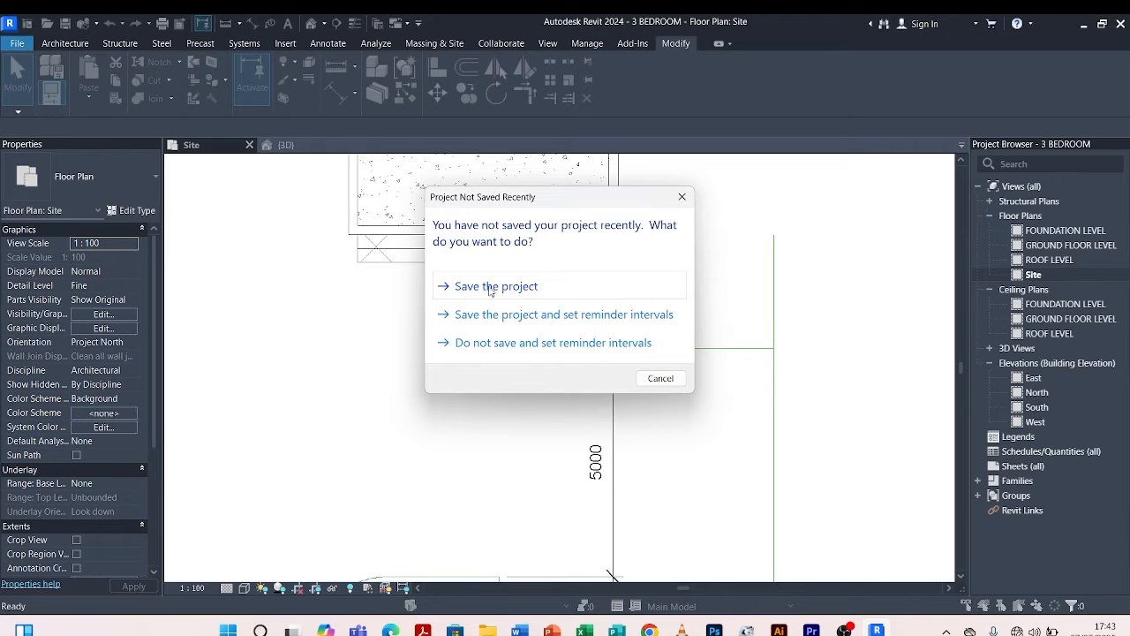
pyautogui.click(494, 286)
pyautogui.scroll(-3, 570, 296)
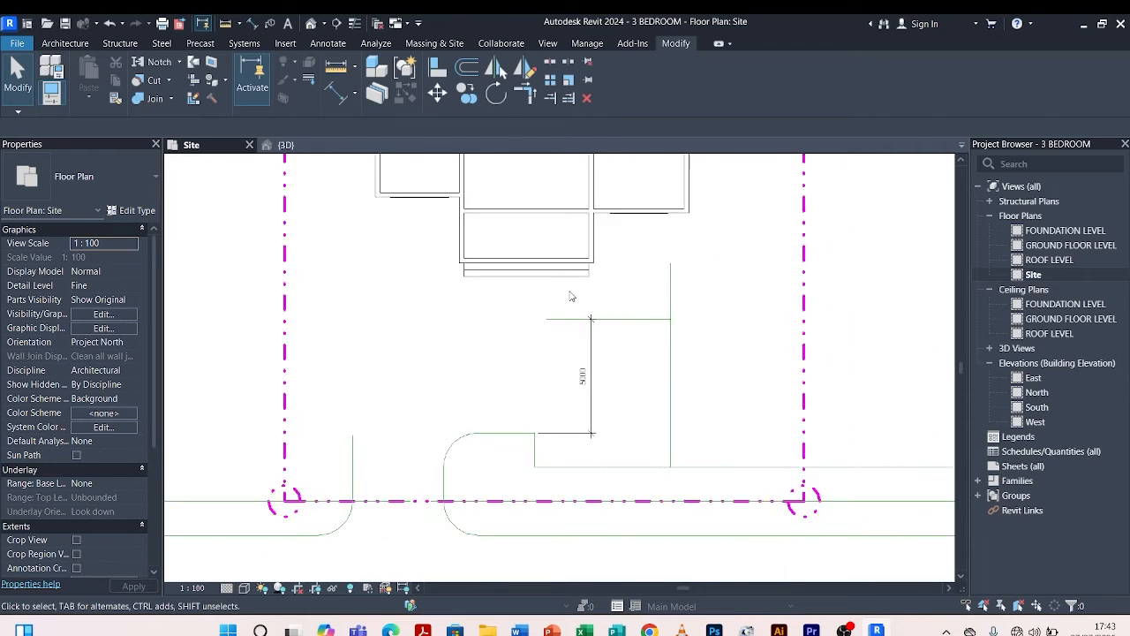
pyautogui.scroll(-1, 569, 296)
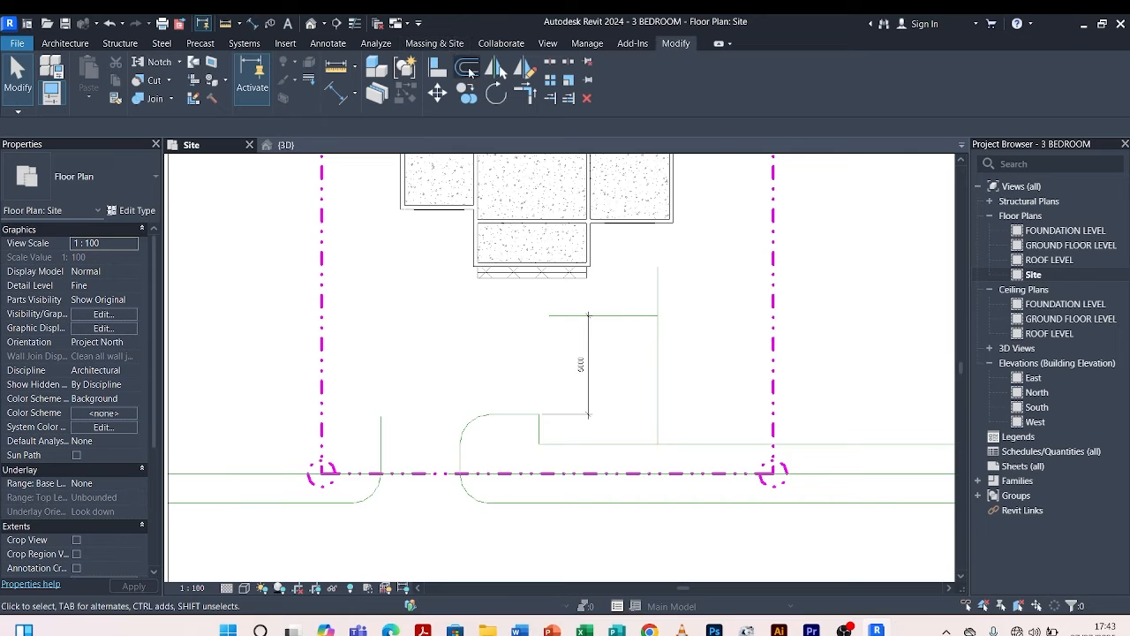
# Offset a copy of the long vertical detail line 1500 mm to the east.
pyautogui.click(469, 69)
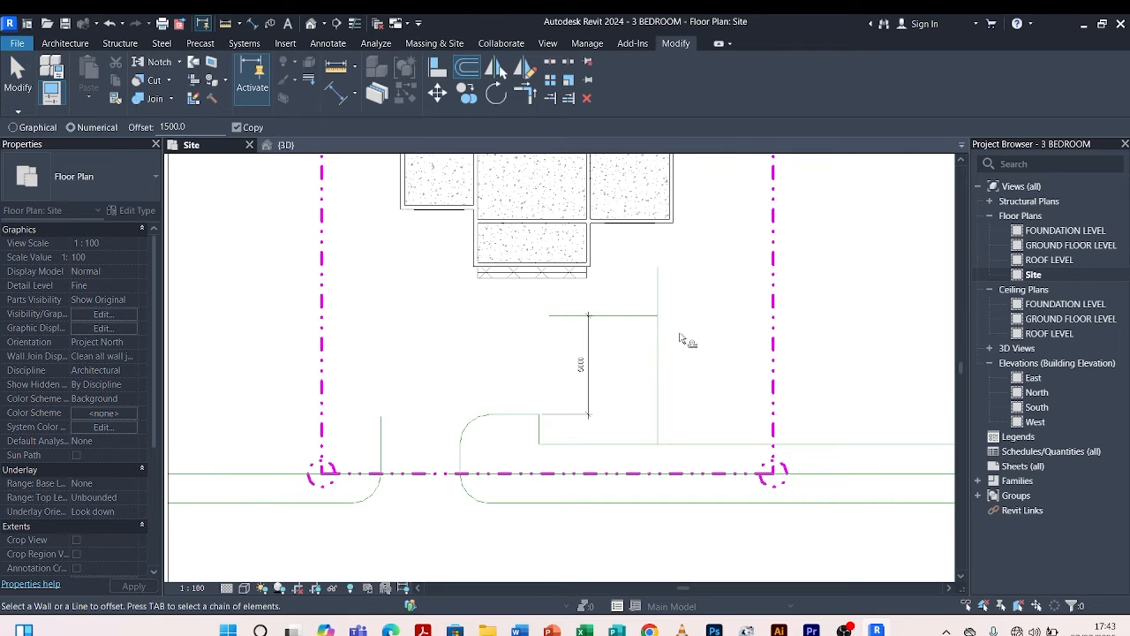
pyautogui.click(669, 364)
pyautogui.scroll(-3, 574, 366)
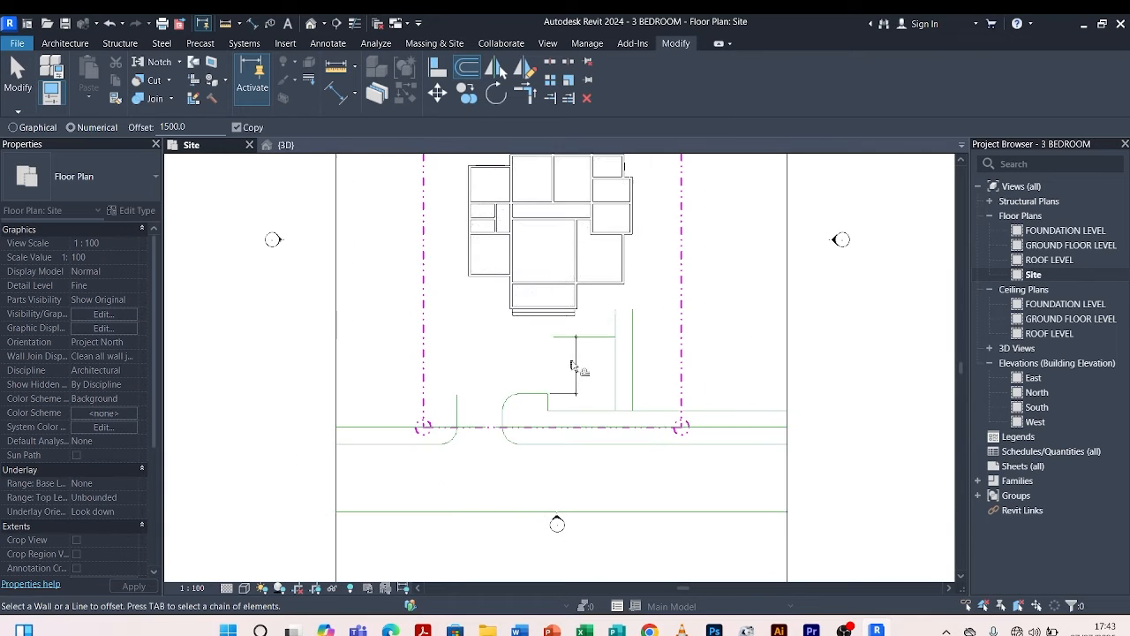
pyautogui.scroll(4, 633, 353)
pyautogui.press('Escape')
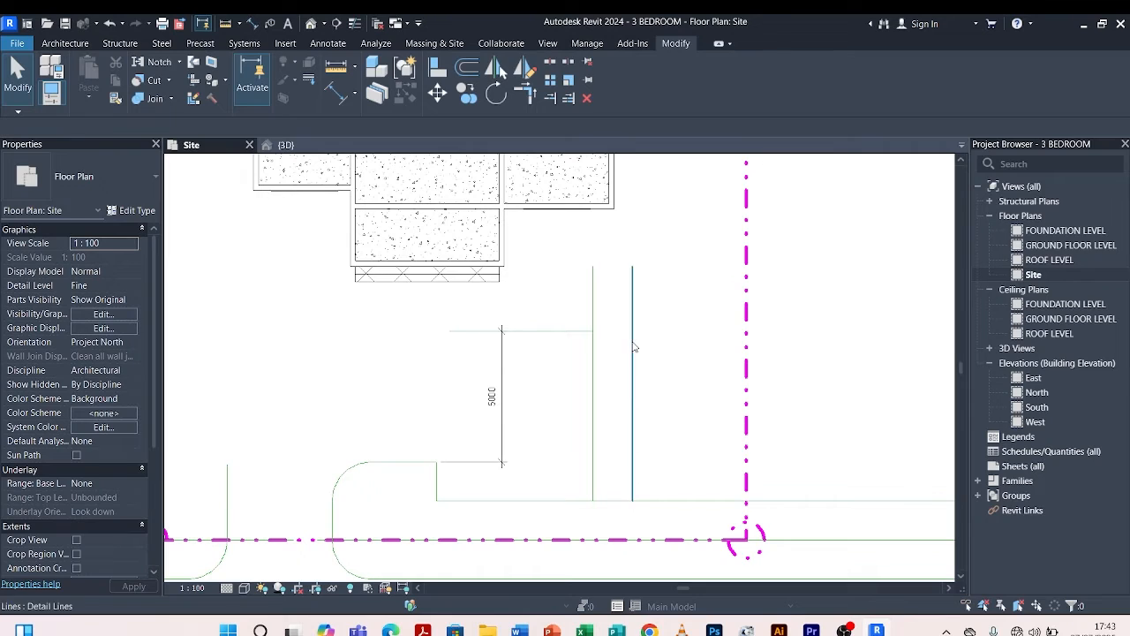
pyautogui.scroll(1, 595, 274)
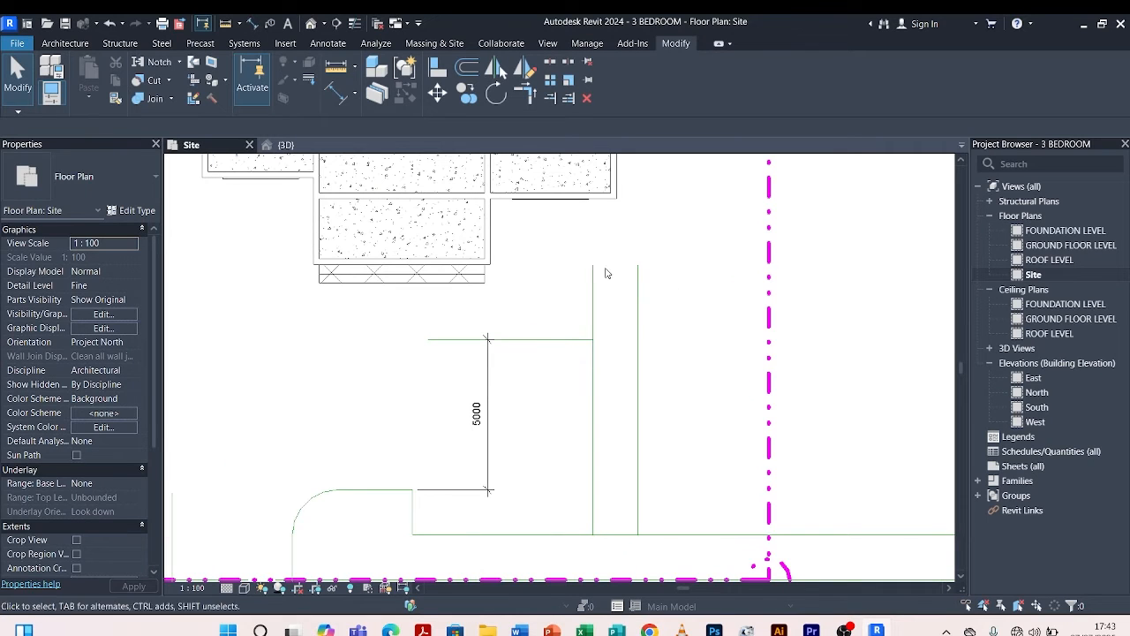
# Draw a 1500 mm horizontal detail line joining the two long vertical lines near their north ends.
pyautogui.click(601, 313)
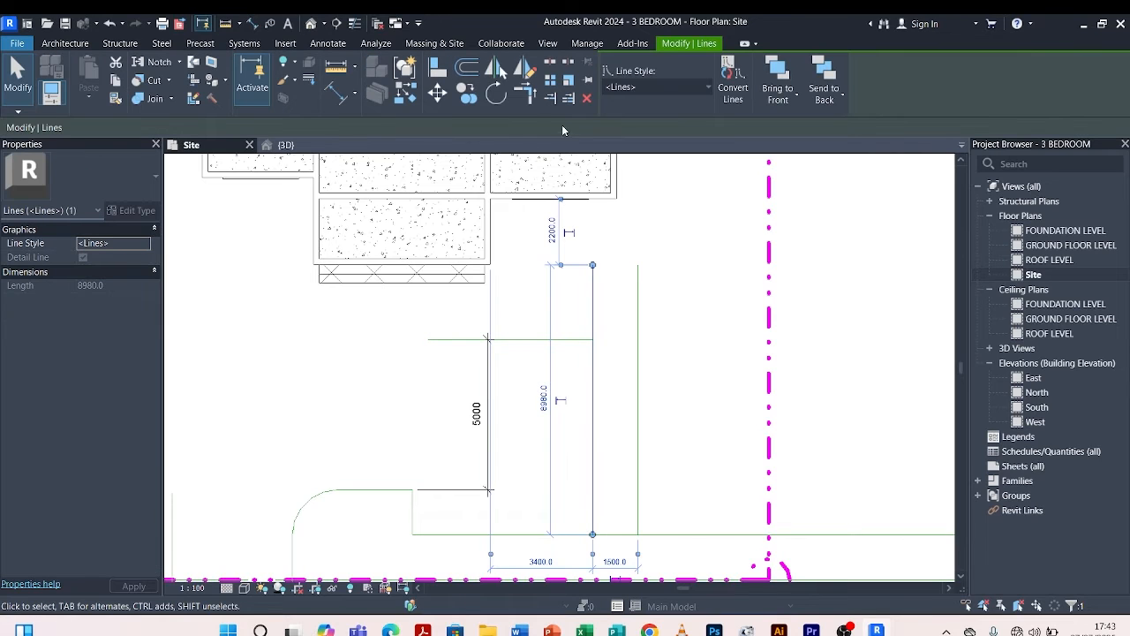
pyautogui.click(402, 92)
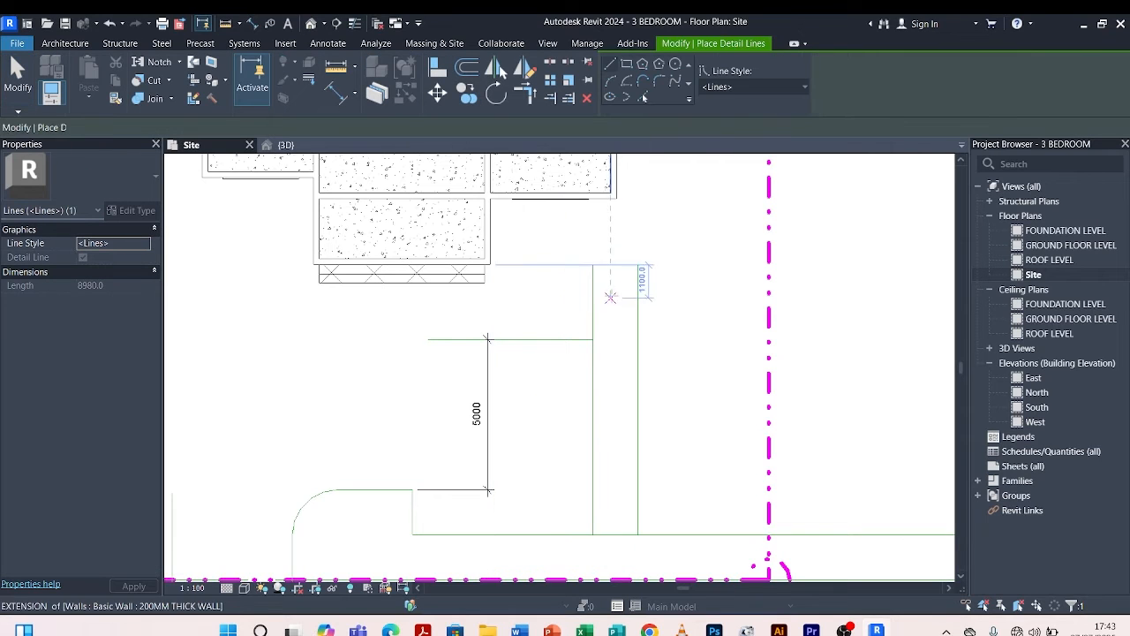
pyautogui.click(637, 274)
pyautogui.press('Escape')
pyautogui.press('Escape')
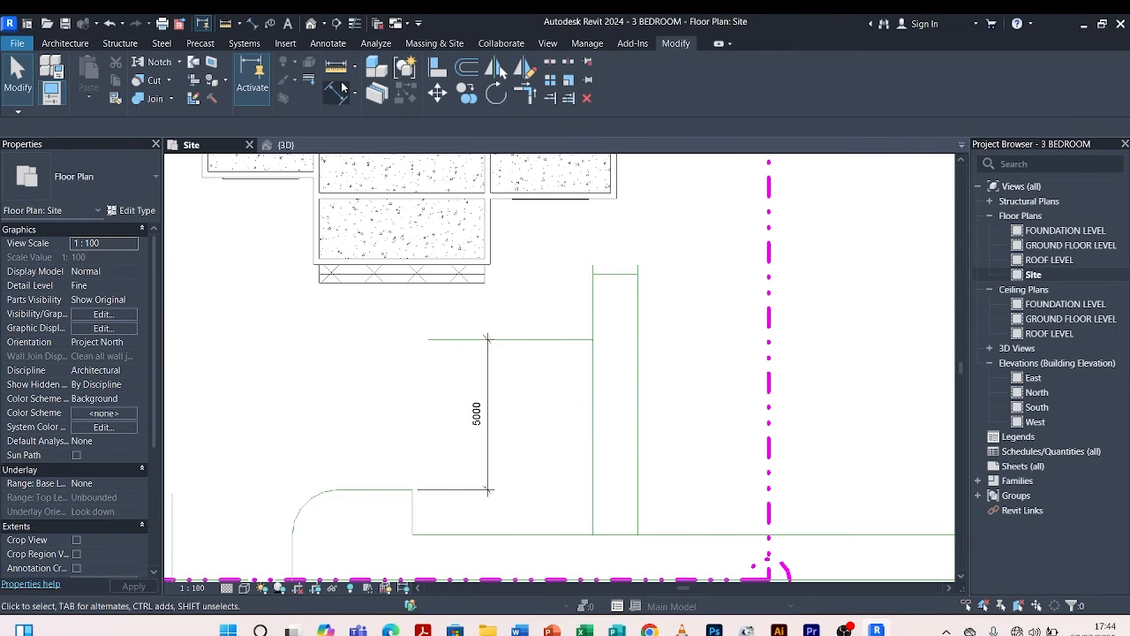
# Place an aligned dimension from the horizontal line at the base of the two vertical lines to the short line joining them.
pyautogui.click(341, 88)
pyautogui.click(611, 534)
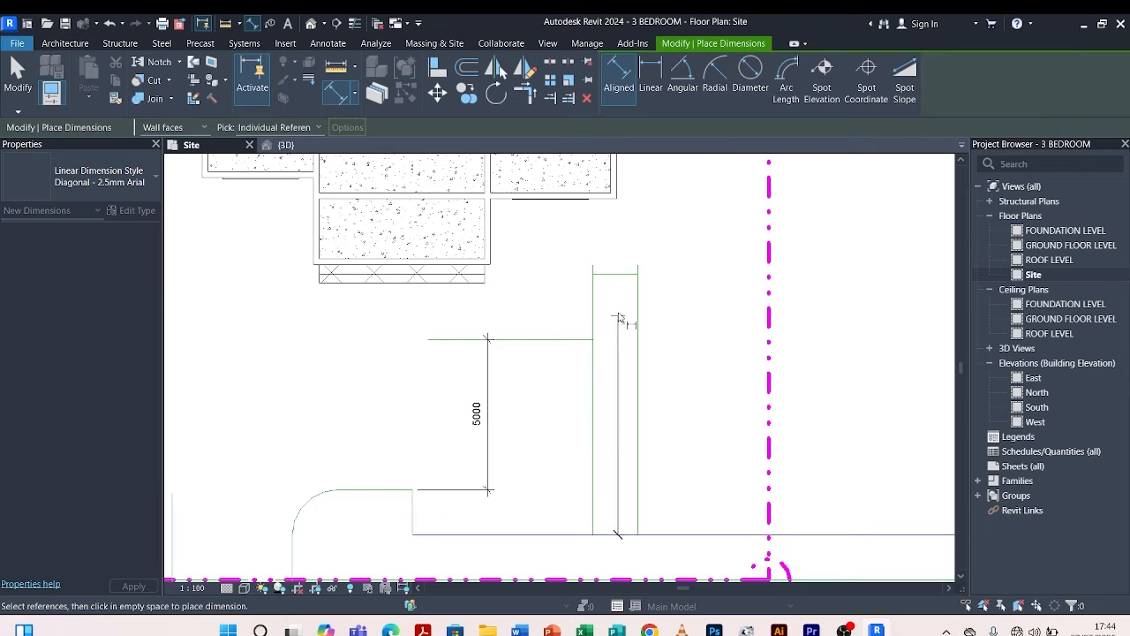
pyautogui.click(620, 274)
pyautogui.click(620, 335)
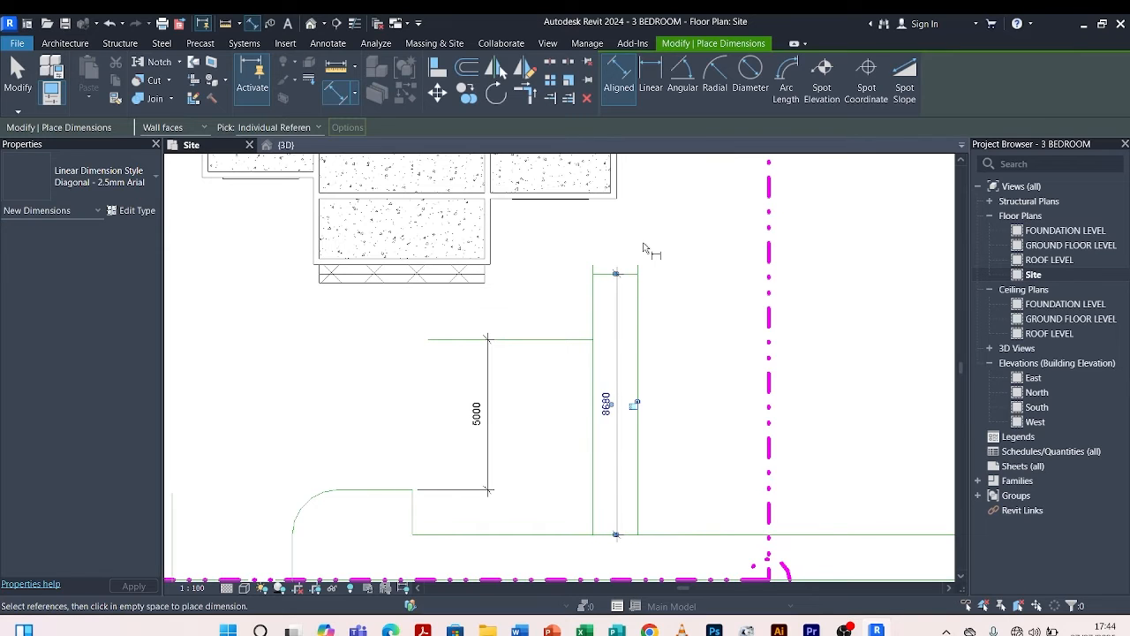
pyautogui.press('Escape')
# Move the short joining line by setting its distance from the horizontal base line to 8000 mm.
pyautogui.scroll(3, 644, 248)
pyautogui.click(626, 297)
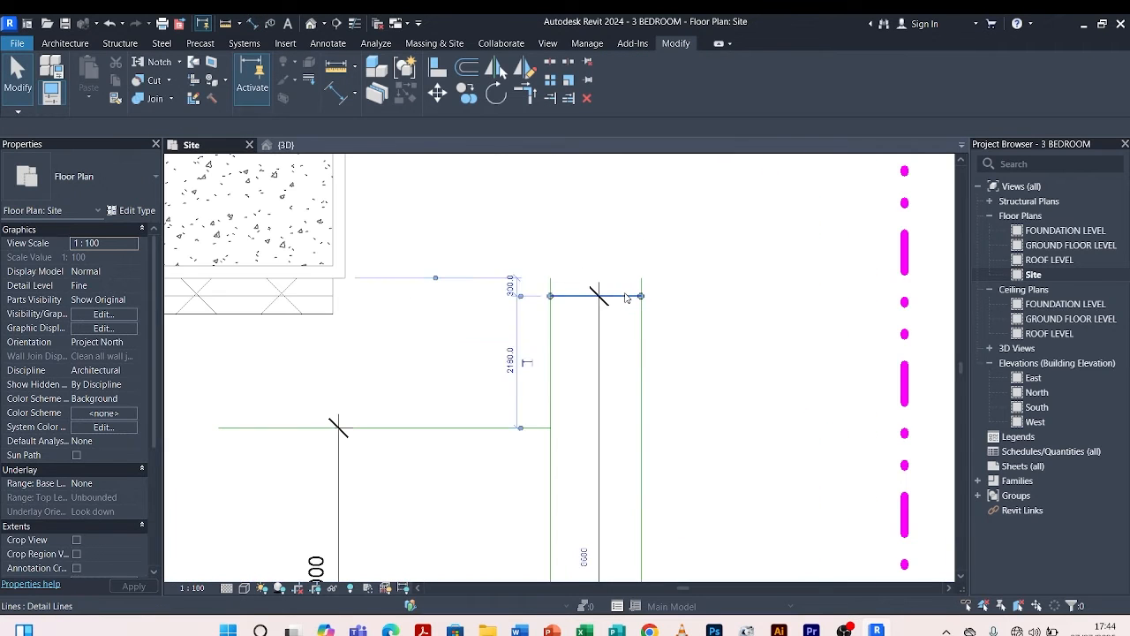
pyautogui.scroll(-3, 551, 172)
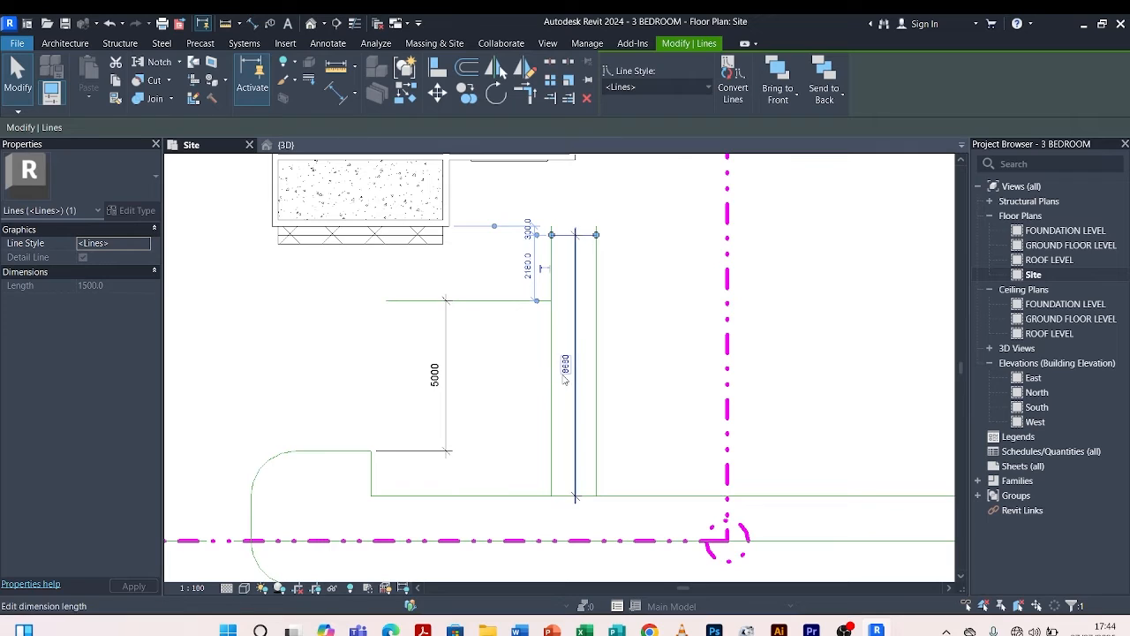
pyautogui.click(565, 369)
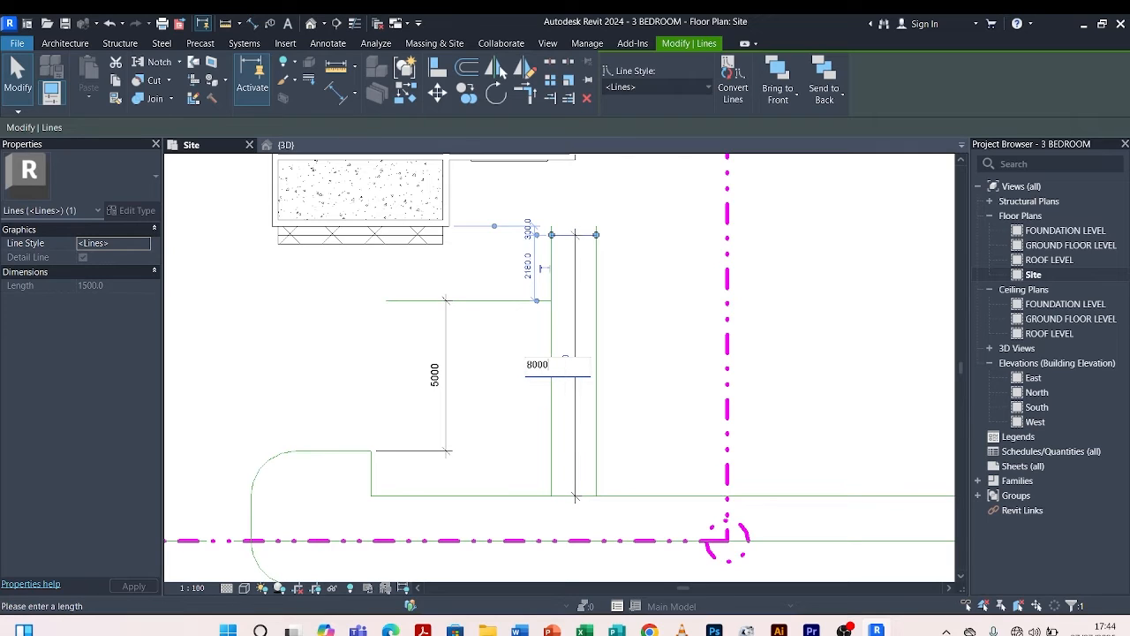
pyautogui.write('8000')
pyautogui.press('Return')
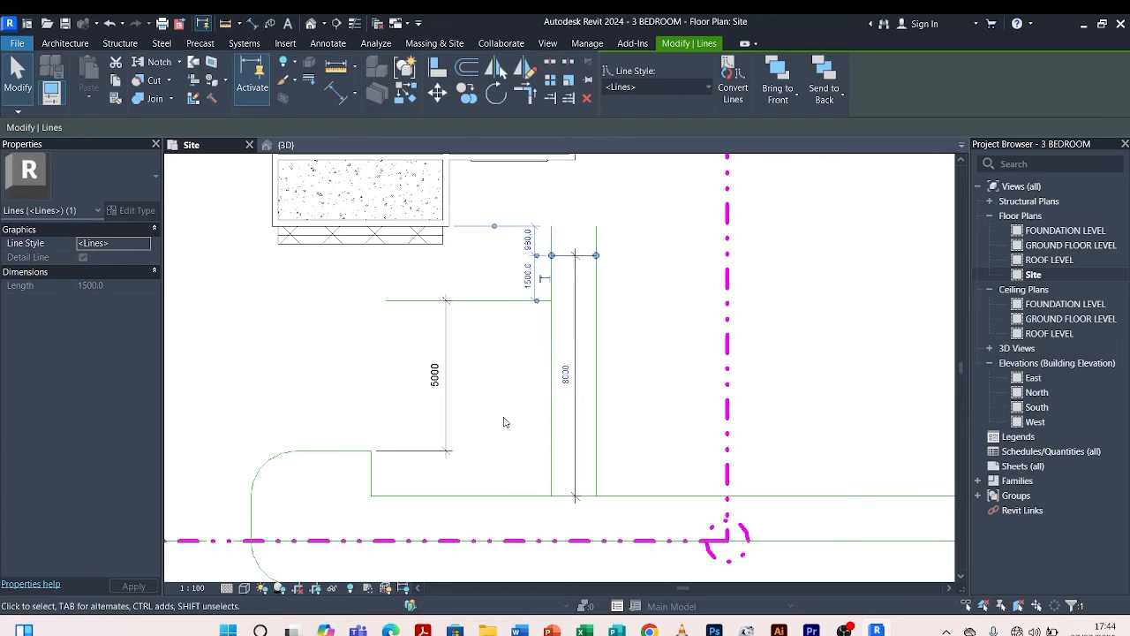
pyautogui.click(664, 303)
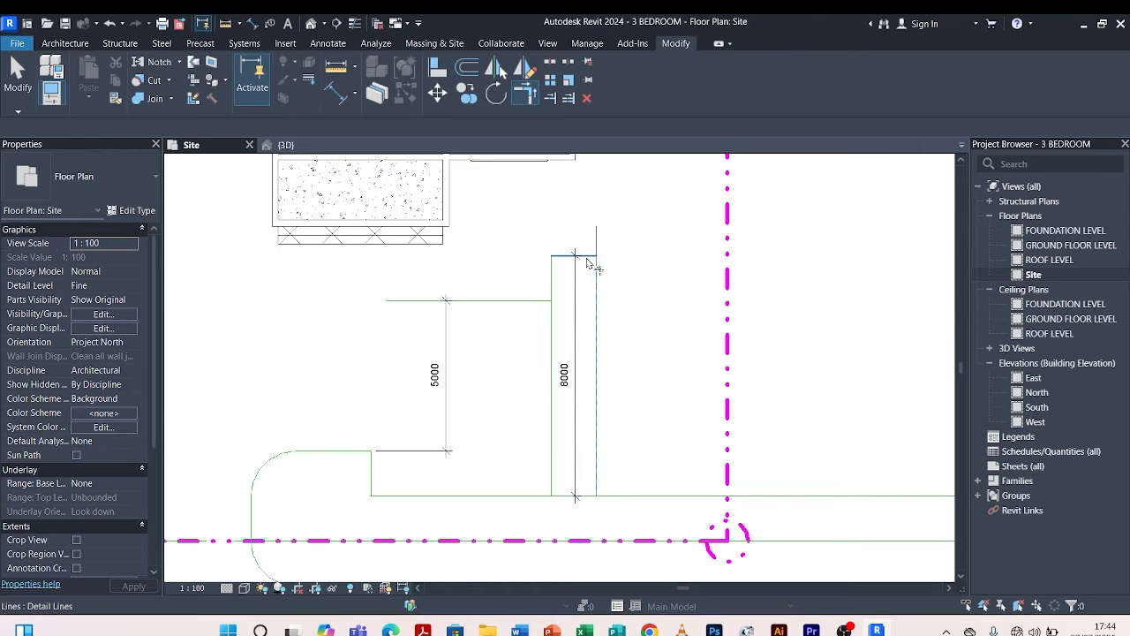
# Trim the north ends of the two long vertical lines to corners with the short joining line.
pyautogui.scroll(-3, 587, 263)
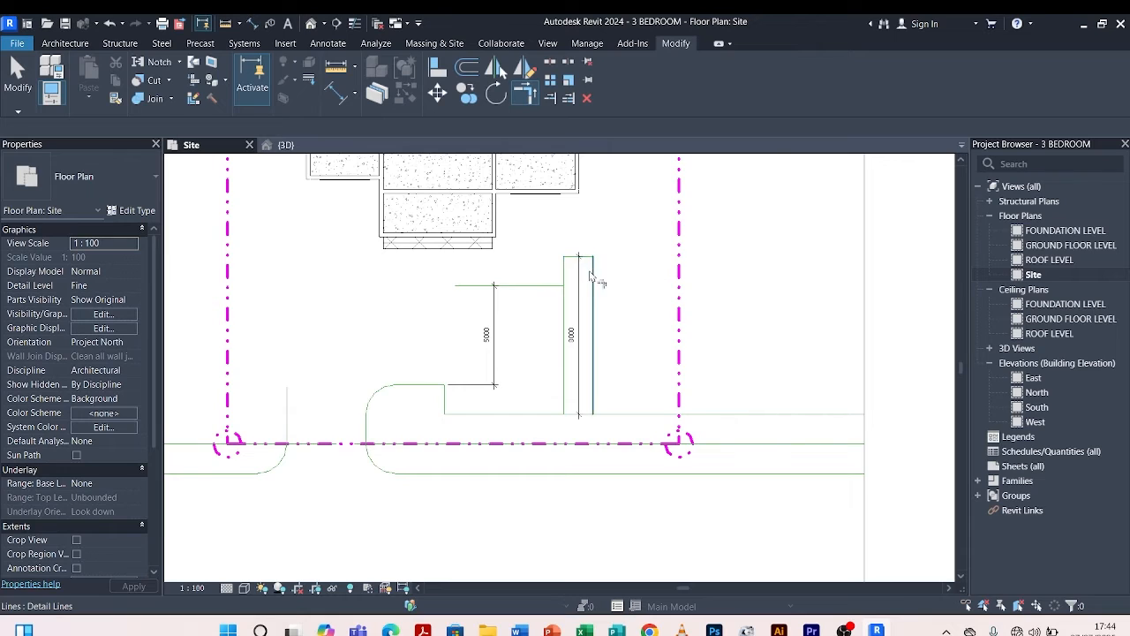
pyautogui.press('t')
pyautogui.press('r')
pyautogui.press('Escape')
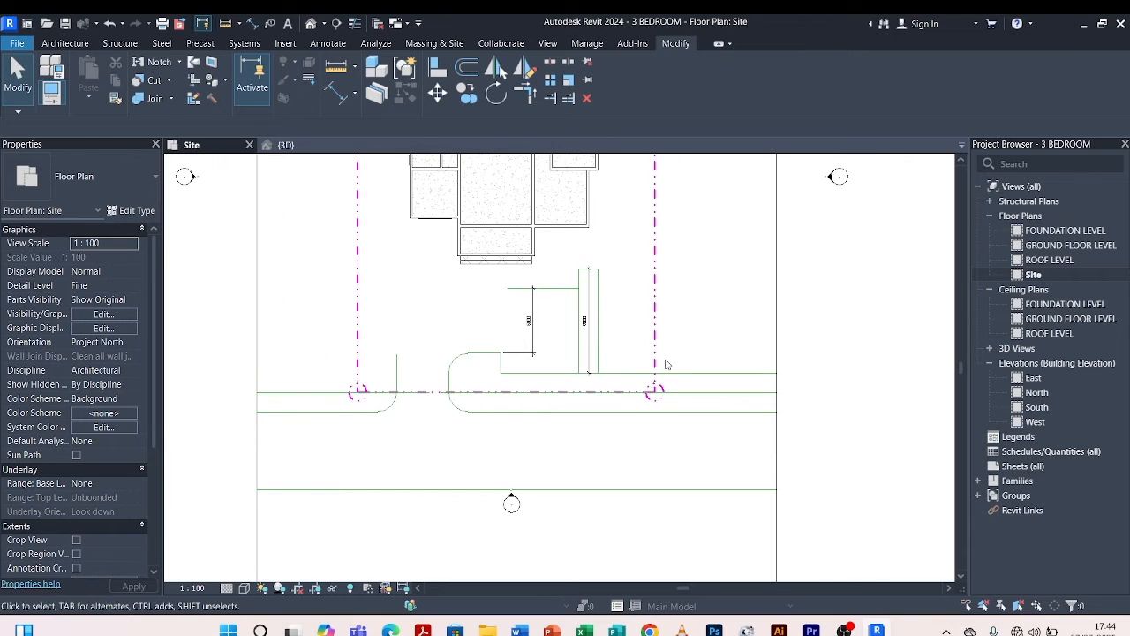
pyautogui.scroll(3, 631, 344)
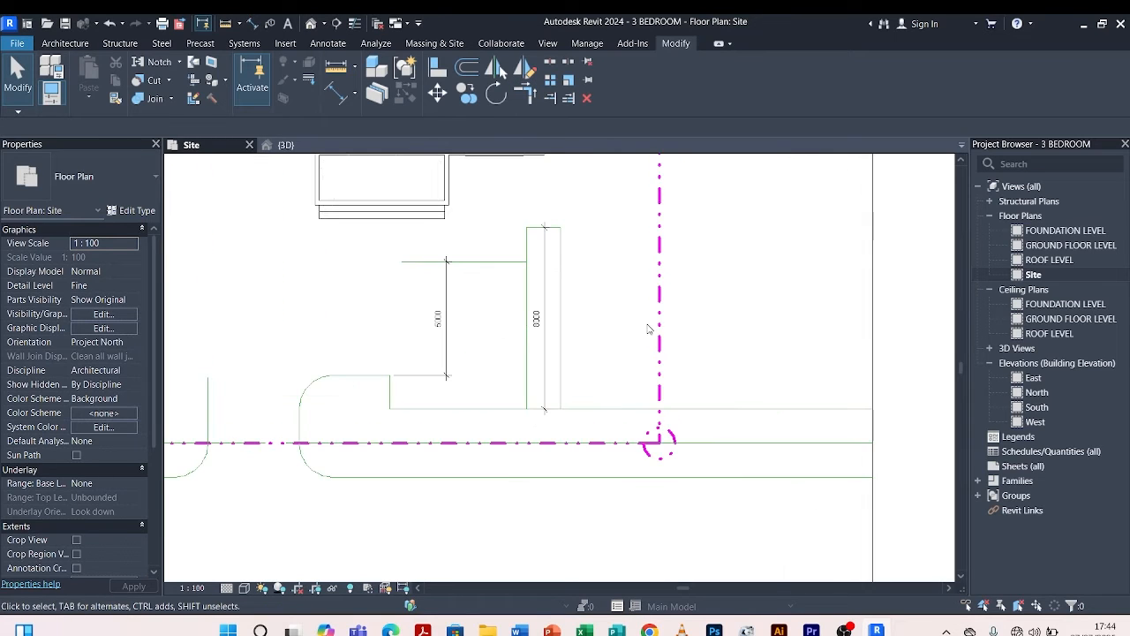
pyautogui.scroll(1, 566, 254)
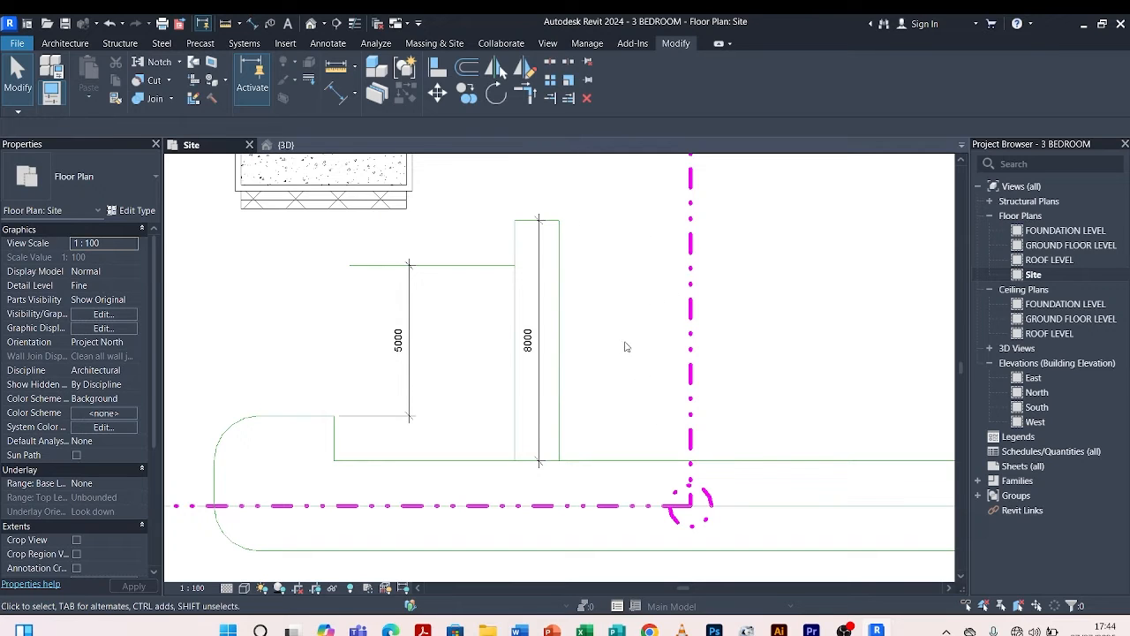
pyautogui.scroll(-3, 633, 447)
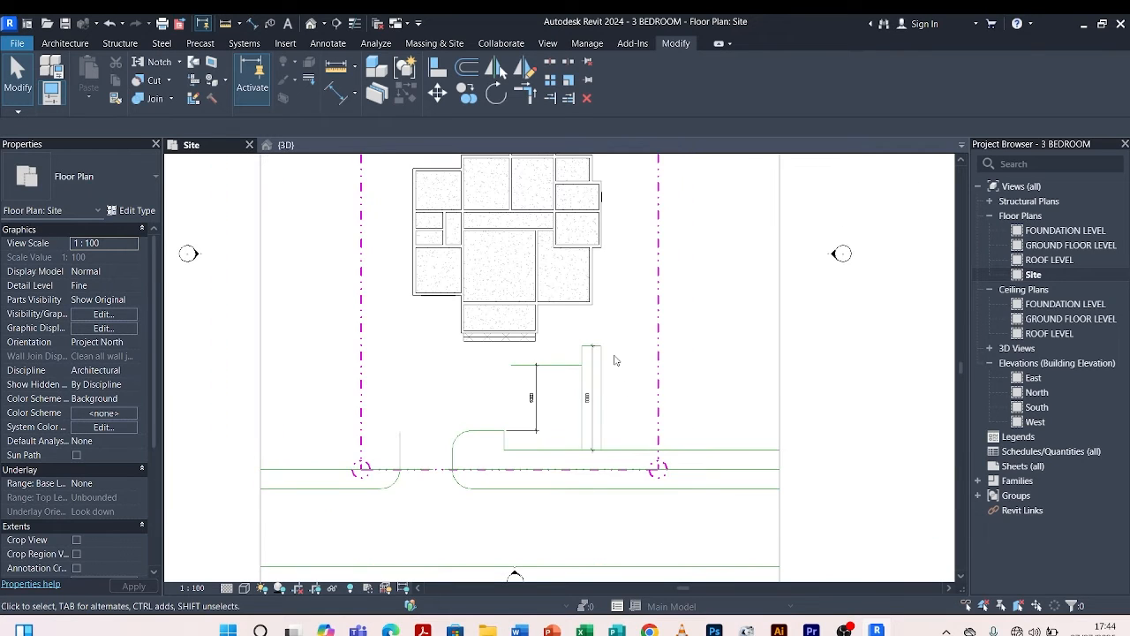
pyautogui.scroll(2, 616, 361)
pyautogui.scroll(-2, 705, 335)
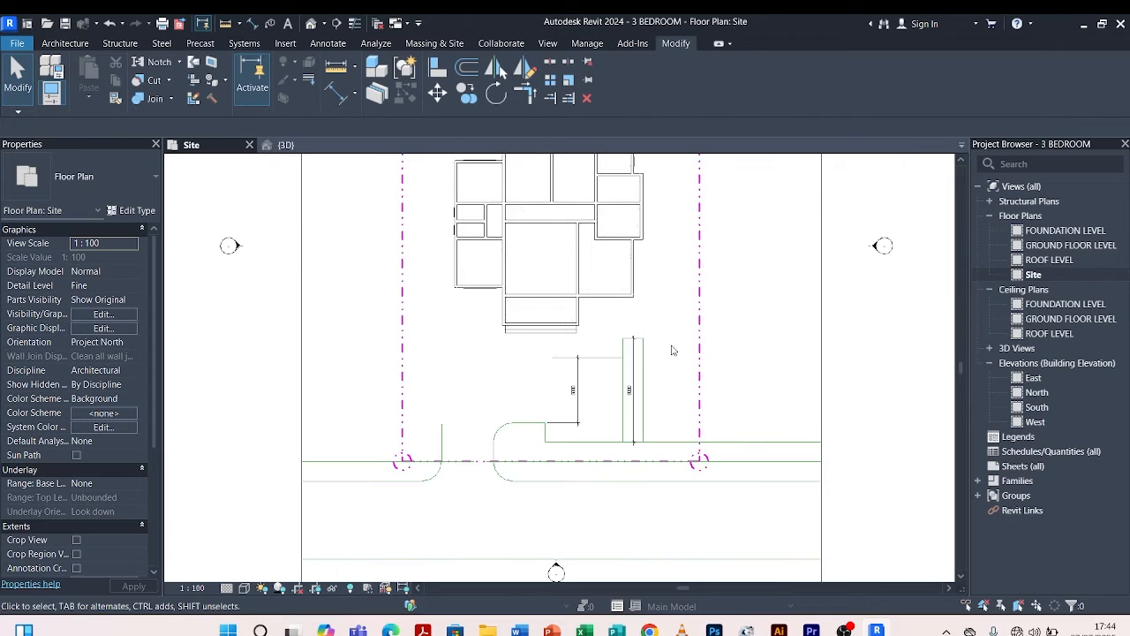
pyautogui.scroll(-2, 592, 397)
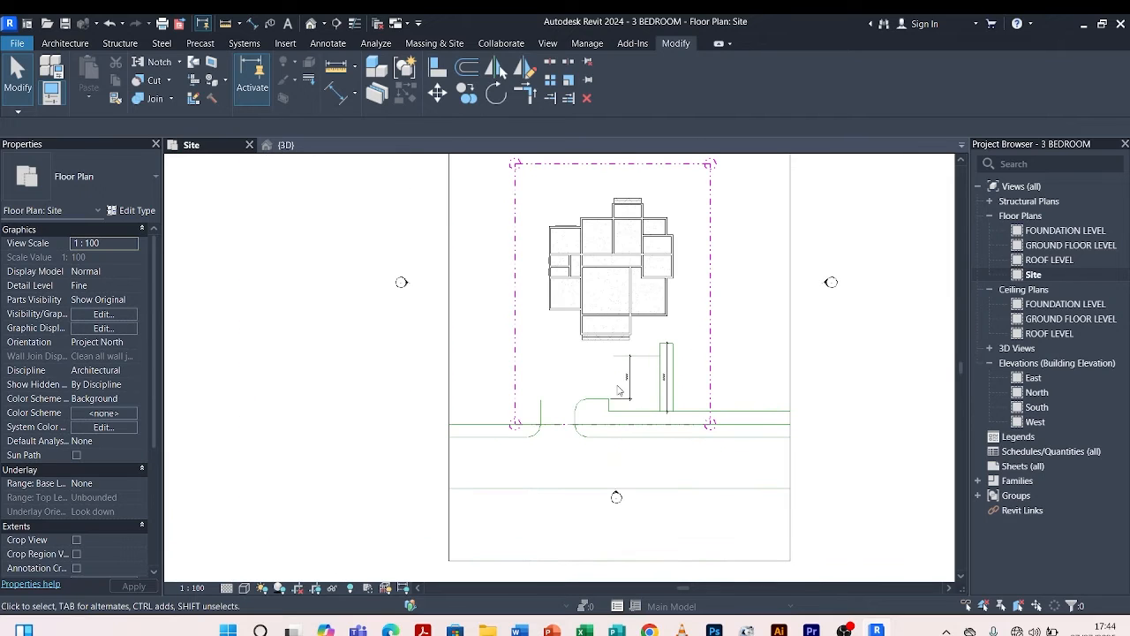
pyautogui.scroll(3, 637, 404)
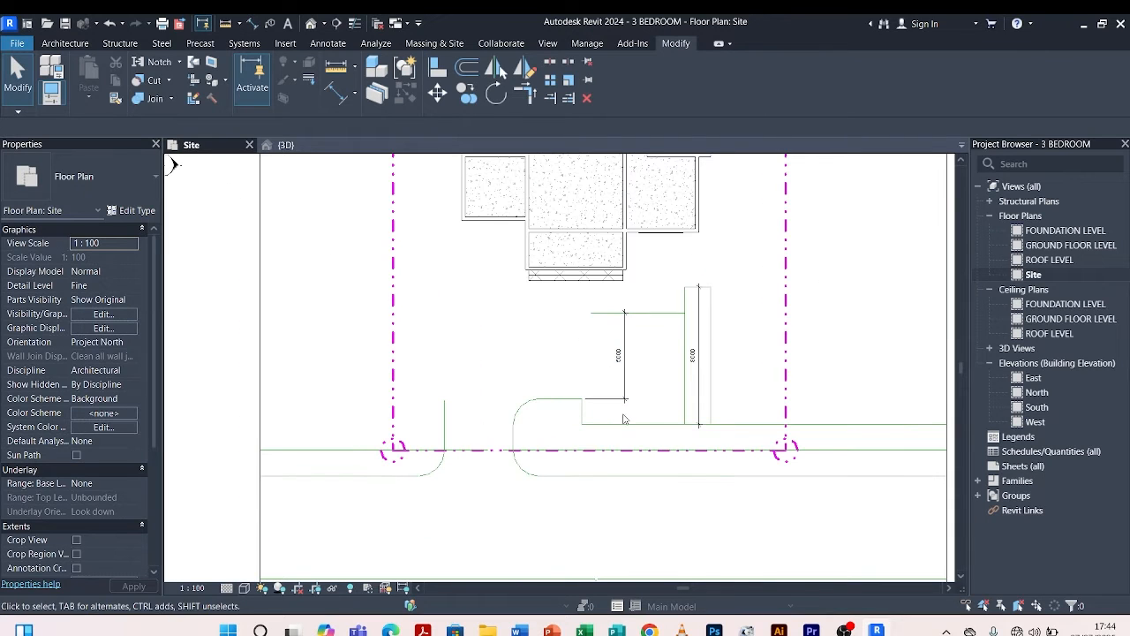
pyautogui.scroll(-3, 604, 415)
pyautogui.scroll(4, 519, 411)
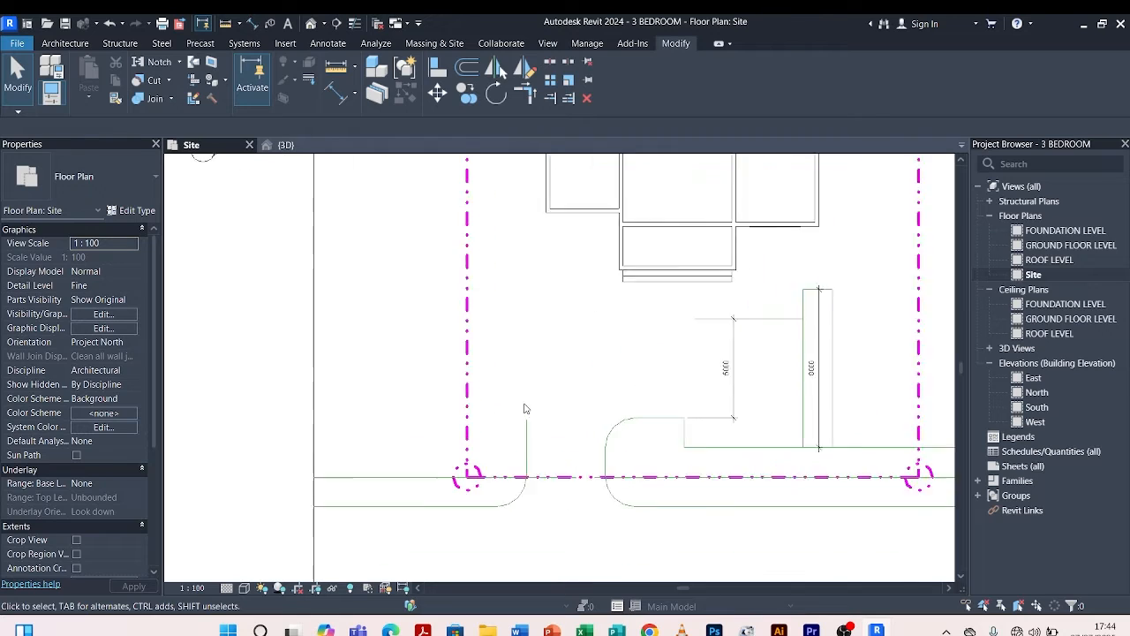
pyautogui.scroll(-3, 525, 437)
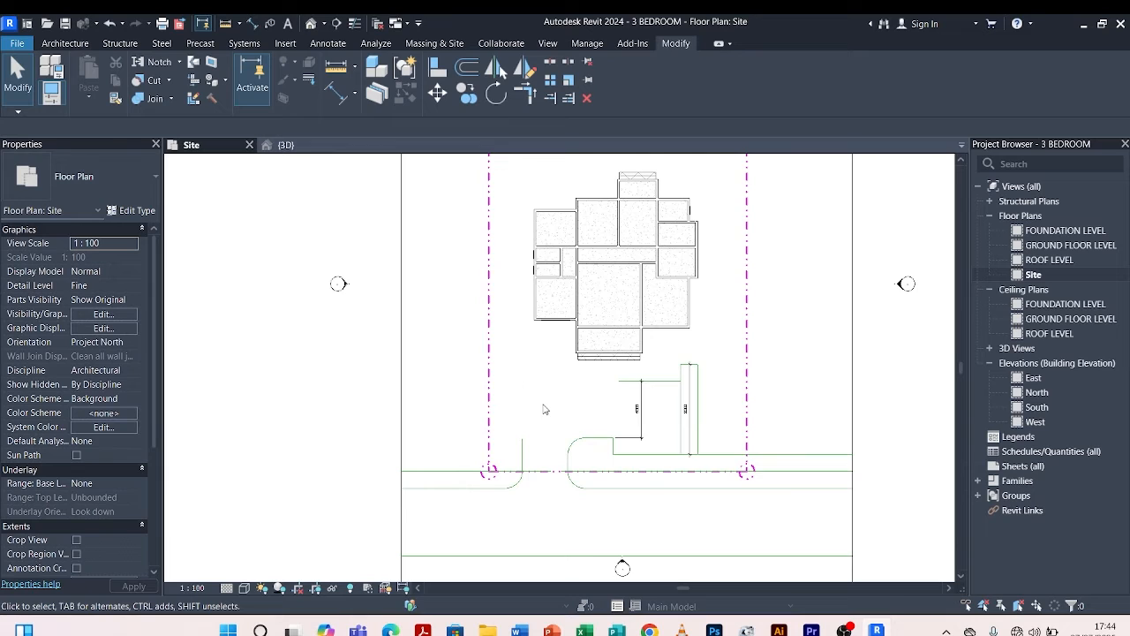
pyautogui.scroll(-2, 545, 409)
pyautogui.scroll(2, 521, 401)
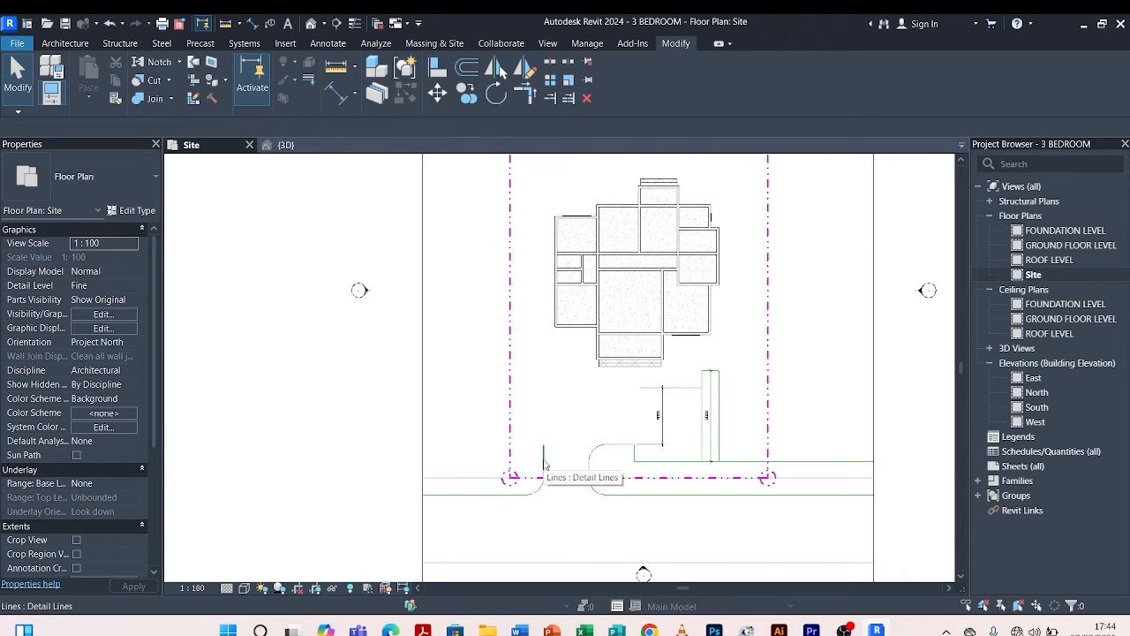
pyautogui.click(543, 461)
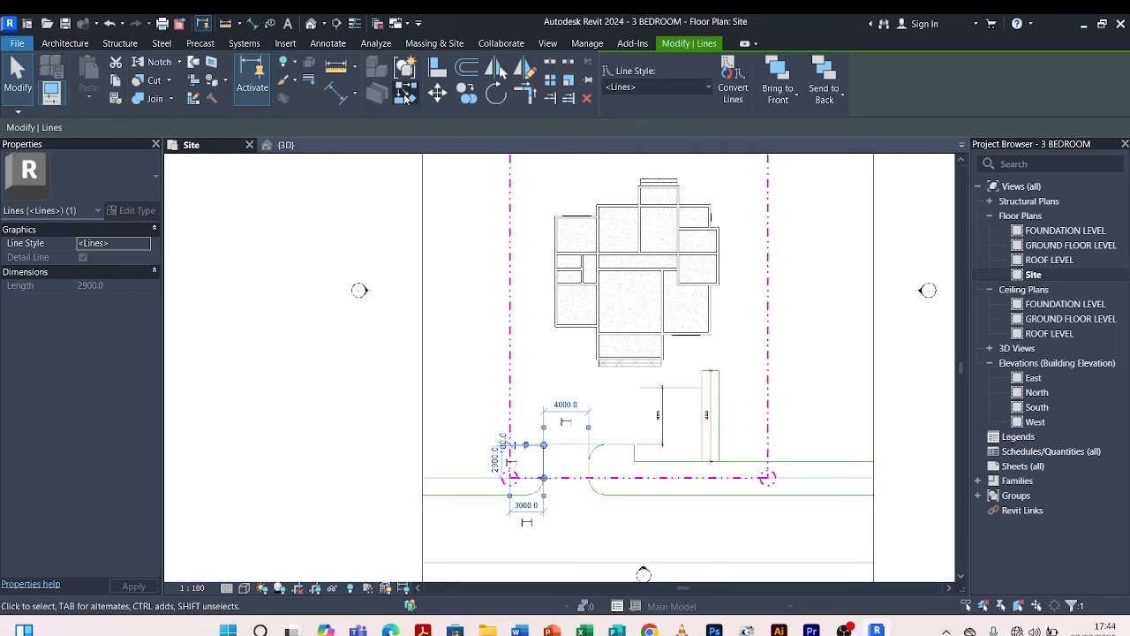
pyautogui.click(406, 95)
pyautogui.press('o')
pyautogui.press('f')
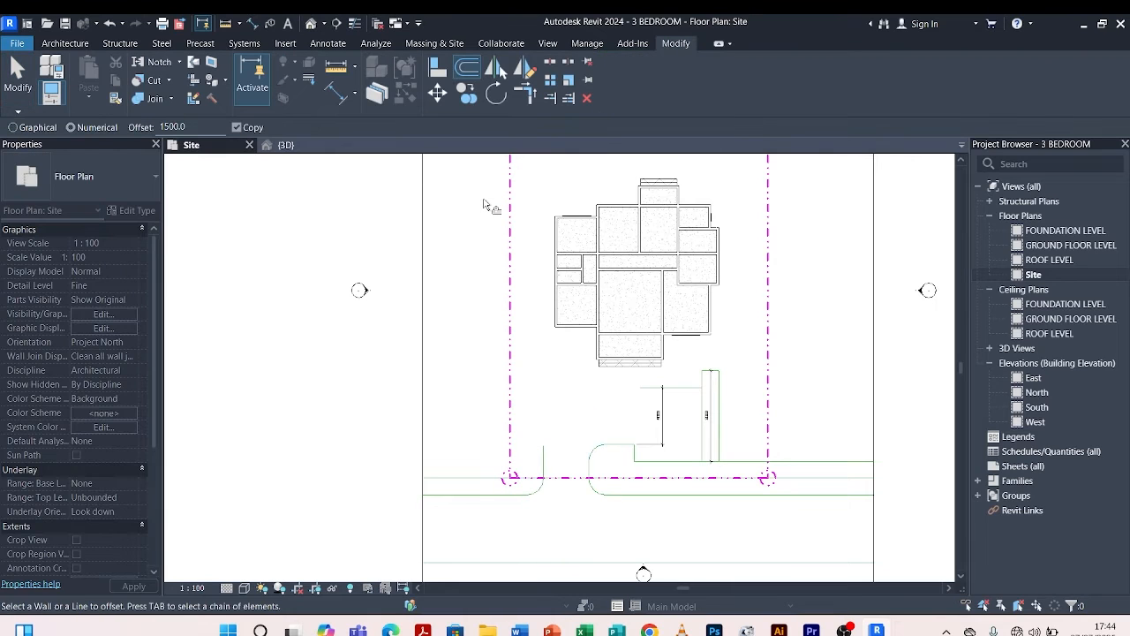
pyautogui.press('Escape')
# Draw a vertical detail line about 22880 mm long between the west plot boundary and the house, ending near the driveway entrance.
pyautogui.click(543, 472)
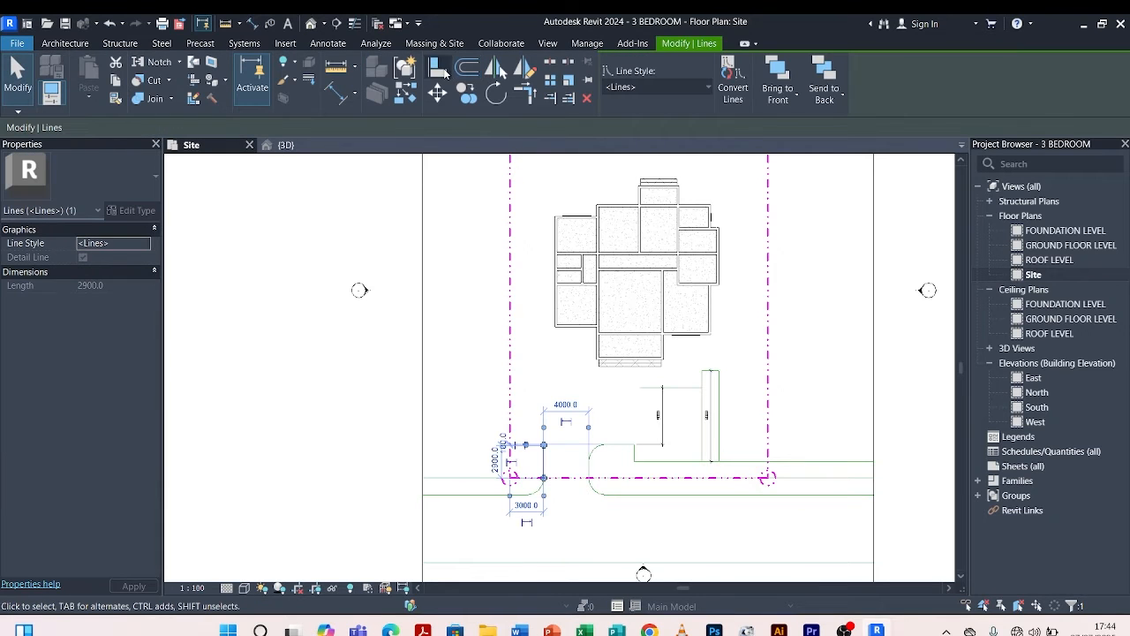
pyautogui.click(407, 95)
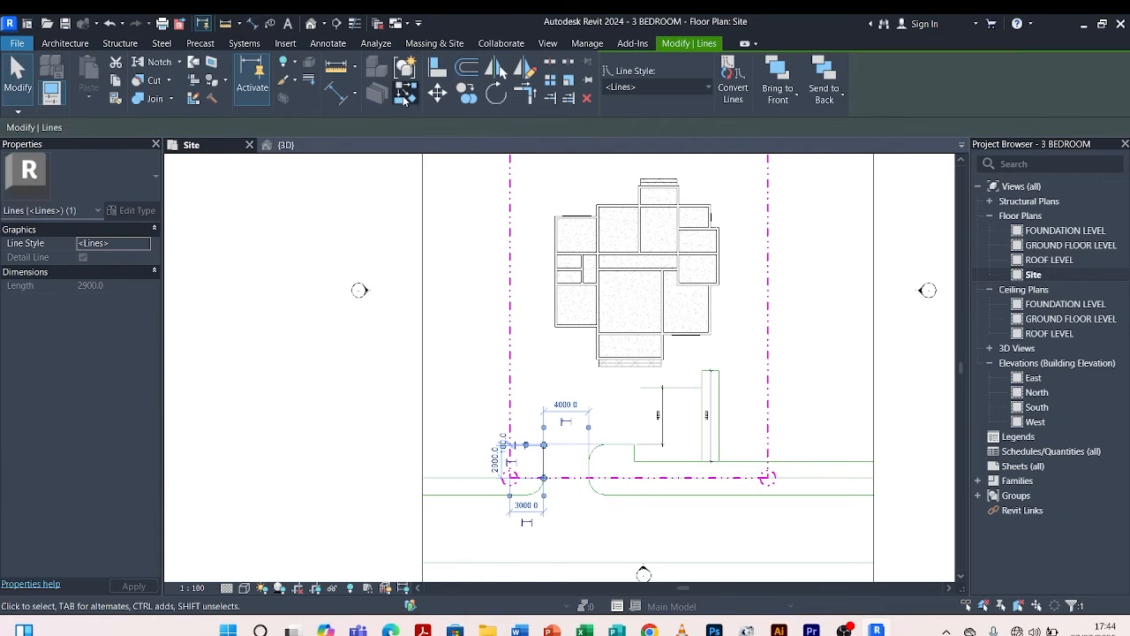
pyautogui.click(531, 186)
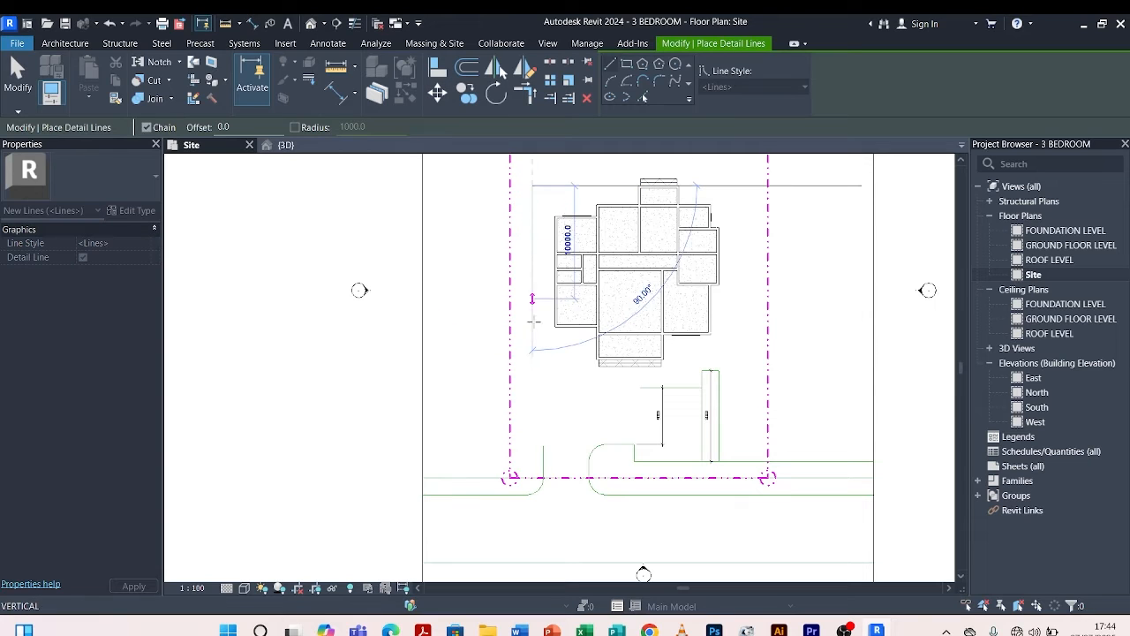
pyautogui.click(531, 443)
pyautogui.press('Escape')
pyautogui.press('Escape')
# Place an aligned dimension between the west plot boundary and the new long vertical line.
pyautogui.scroll(3, 517, 421)
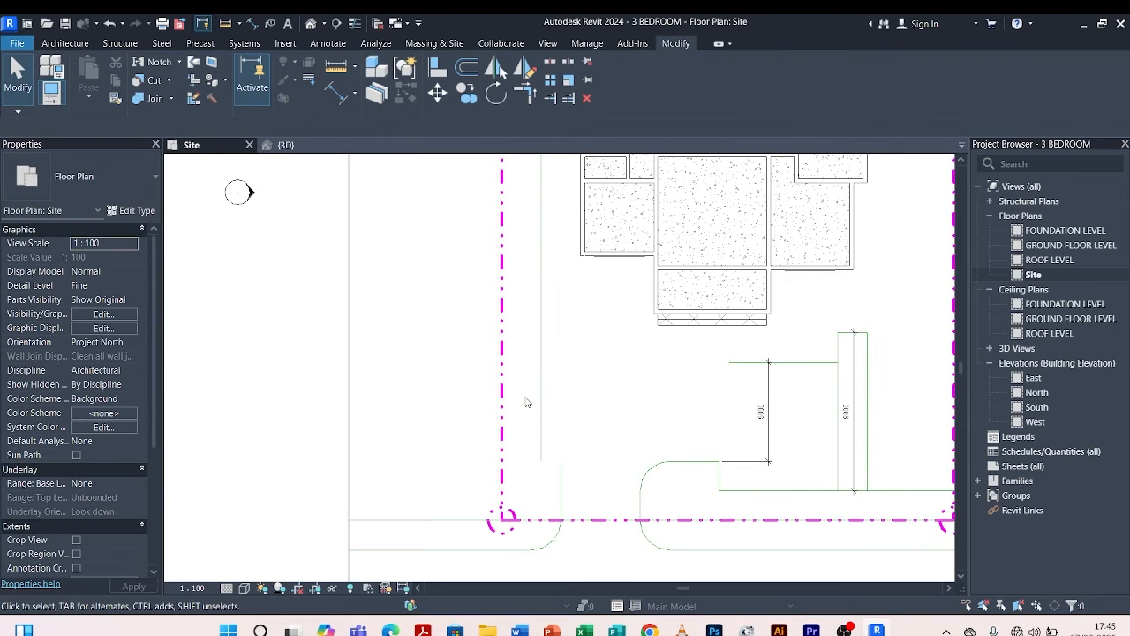
pyautogui.click(543, 384)
pyautogui.scroll(-3, 544, 385)
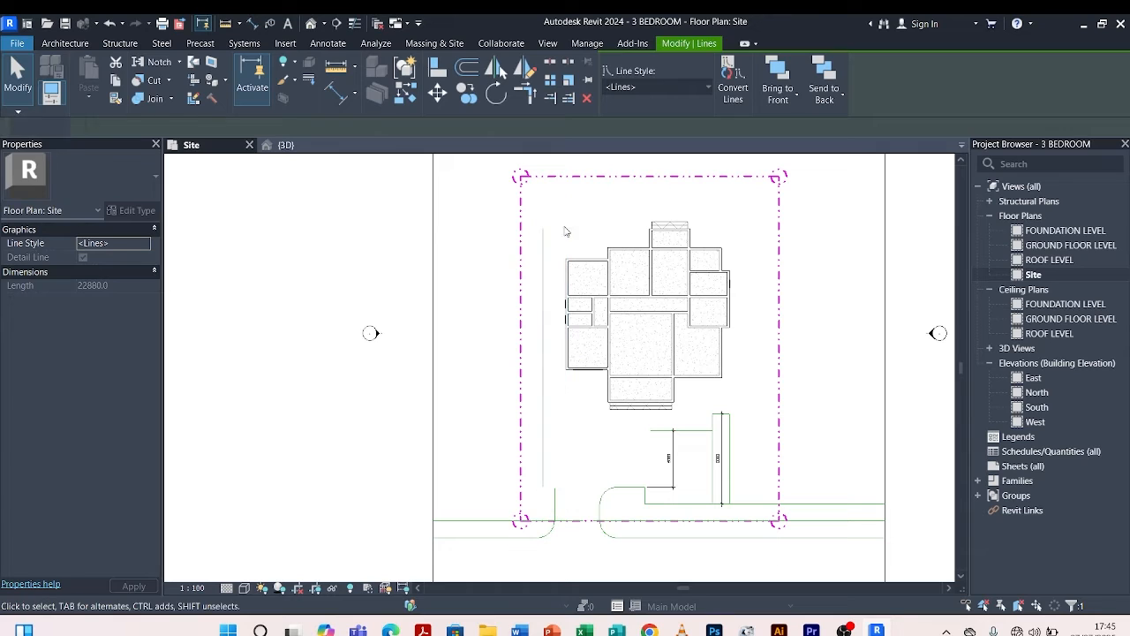
pyautogui.press('Escape')
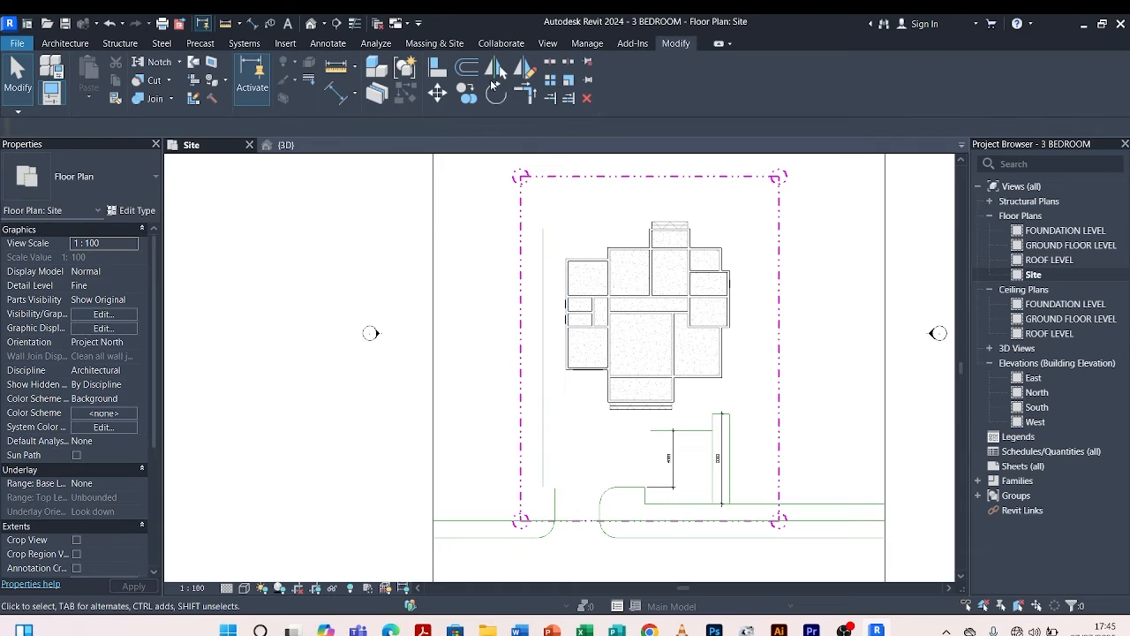
pyautogui.click(336, 92)
pyautogui.scroll(4, 523, 357)
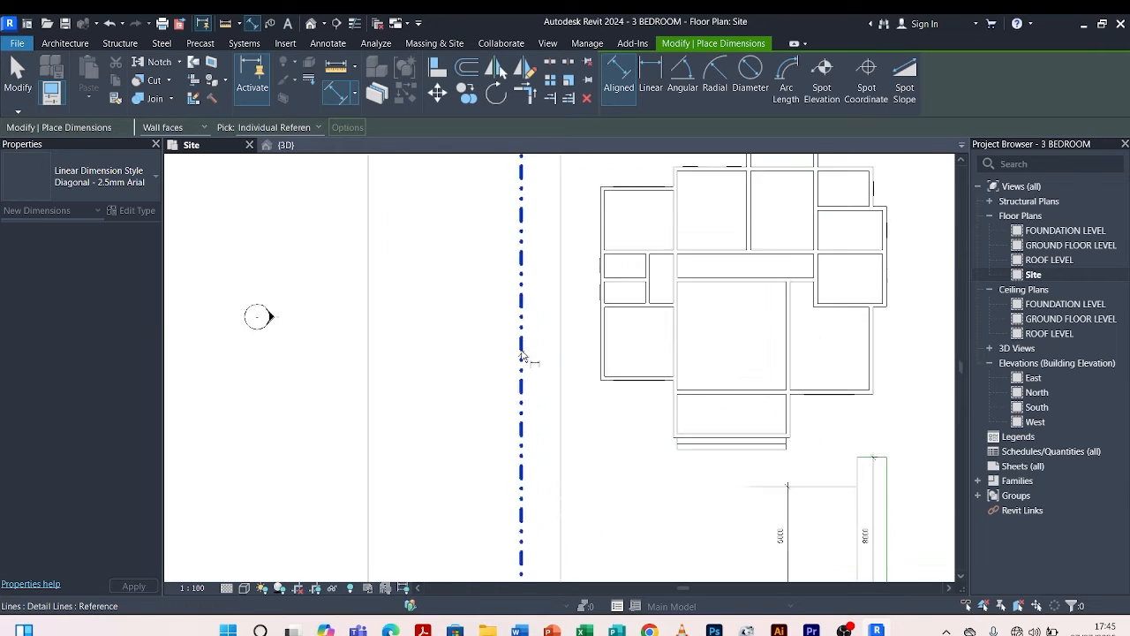
pyautogui.click(573, 329)
pyautogui.click(574, 353)
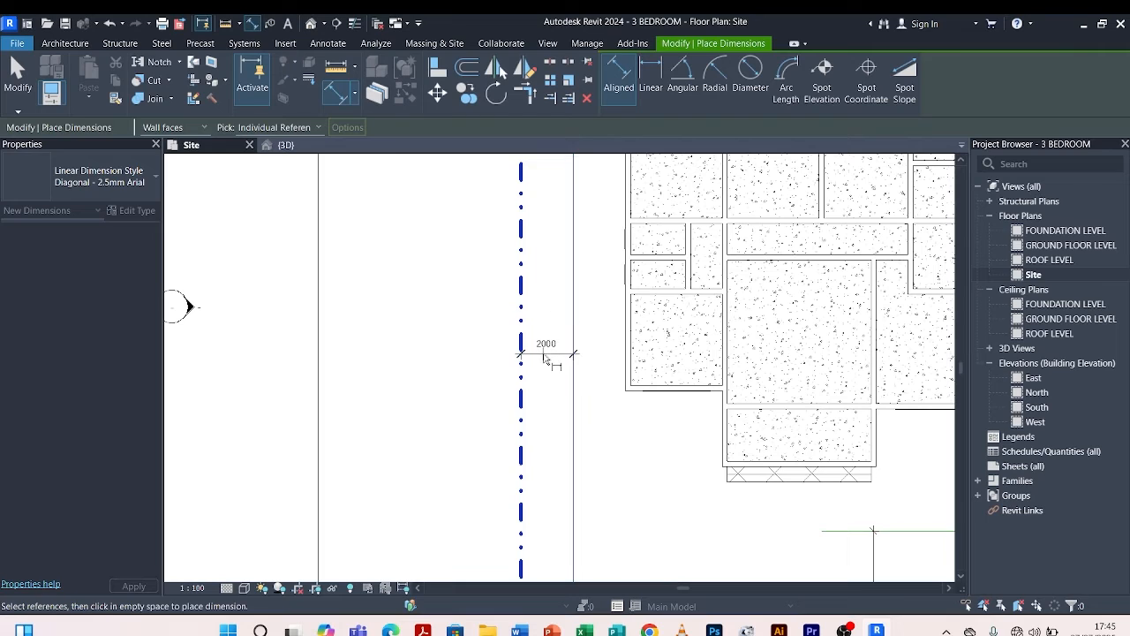
pyautogui.press('Escape')
pyautogui.press('Escape')
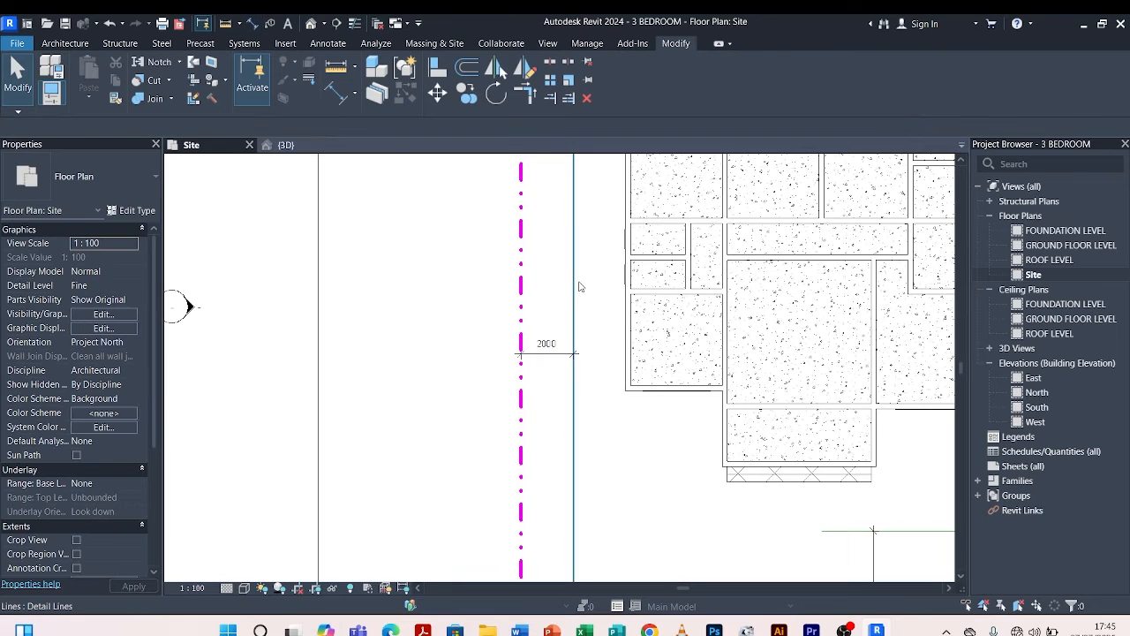
# Move the long vertical line by setting its distance from the west plot boundary to 1500 mm.
pyautogui.click(579, 286)
pyautogui.click(542, 344)
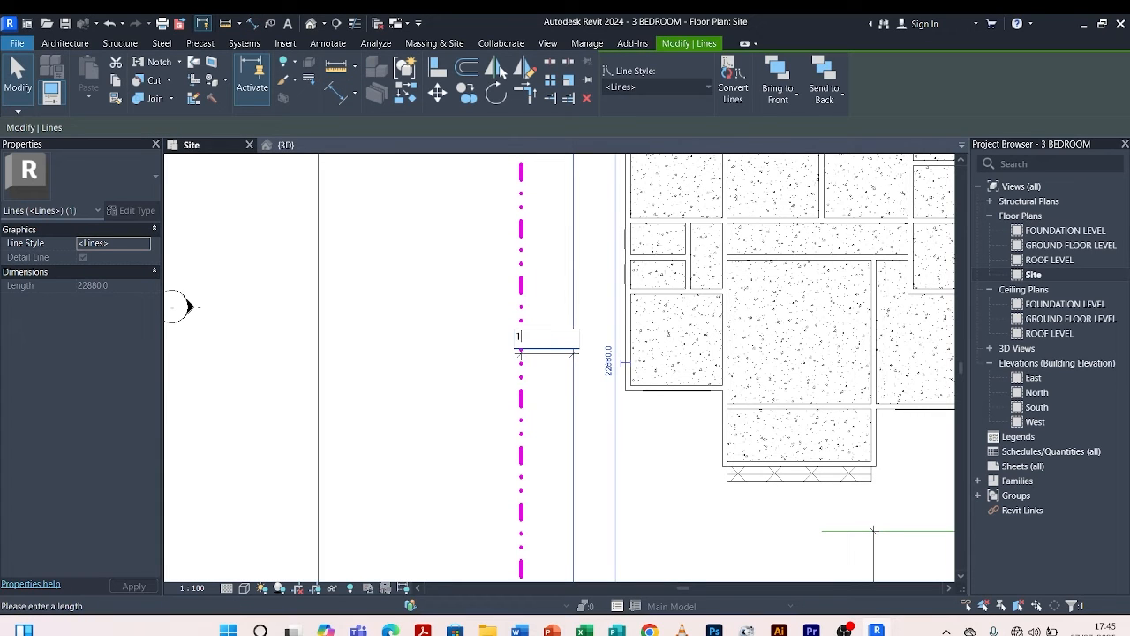
pyautogui.write('1500')
pyautogui.press('Return')
pyautogui.press('Escape')
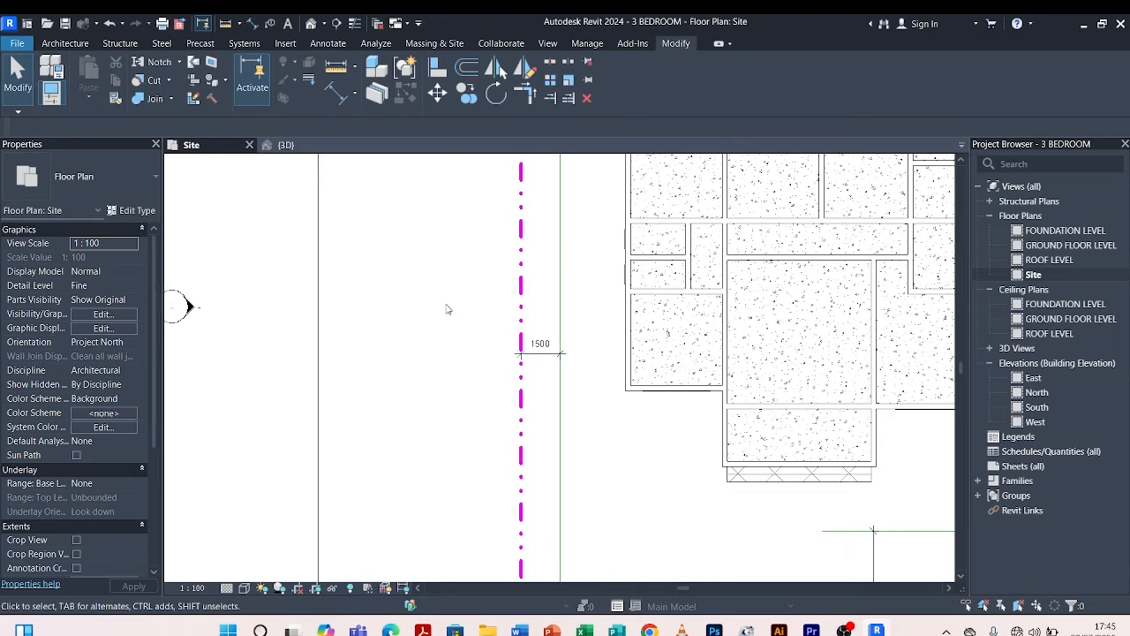
# Offset a copy of the horizontal line on the south boundary, west of the driveway, 1500 mm to the north.
pyautogui.scroll(-3, 447, 311)
pyautogui.scroll(-2, 501, 471)
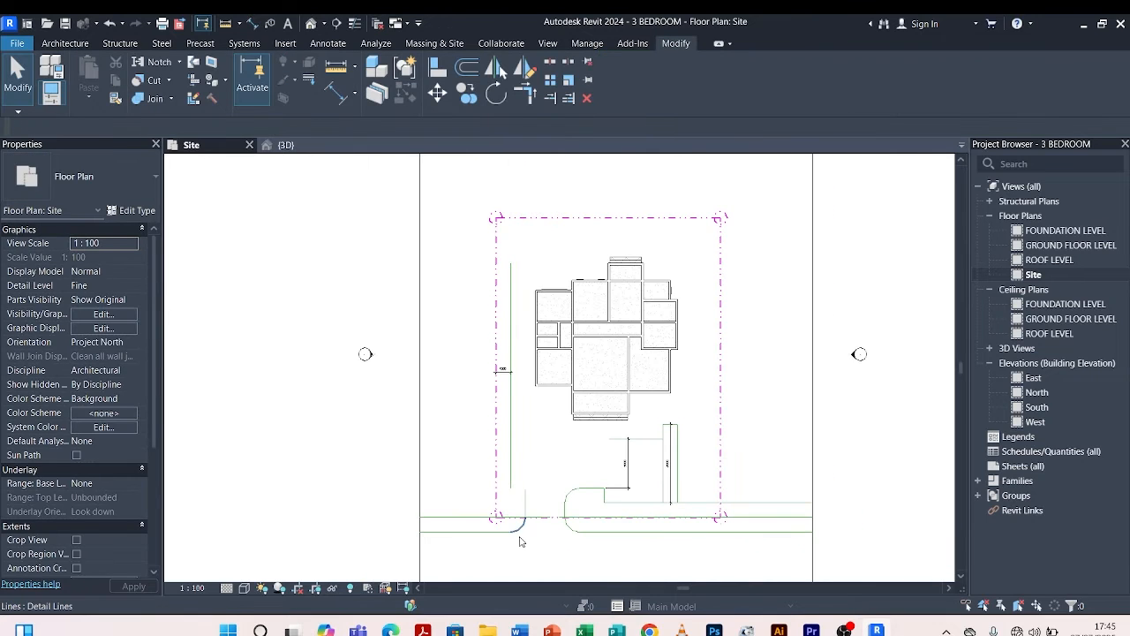
pyautogui.scroll(5, 534, 437)
pyautogui.scroll(-3, 541, 424)
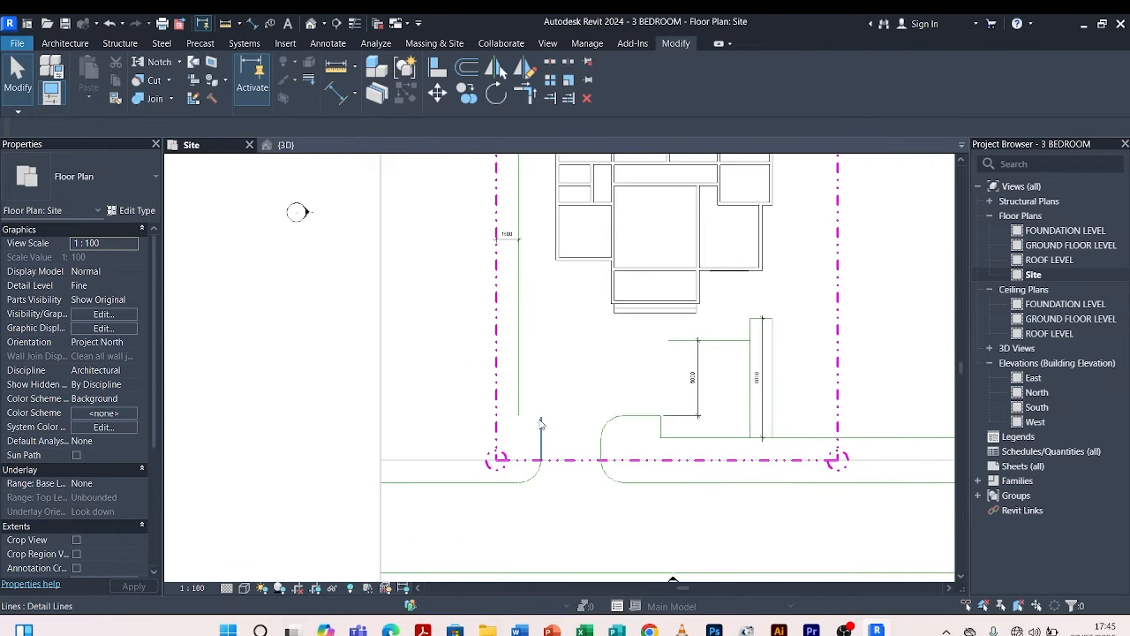
pyautogui.scroll(3, 521, 444)
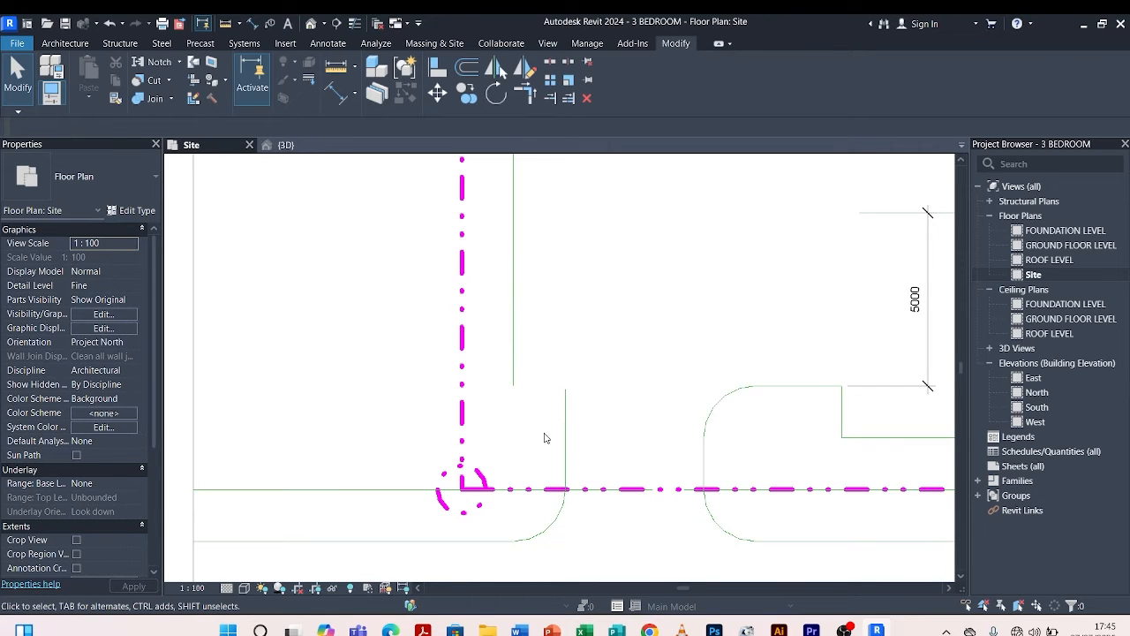
pyautogui.scroll(-3, 580, 427)
pyautogui.scroll(2, 606, 451)
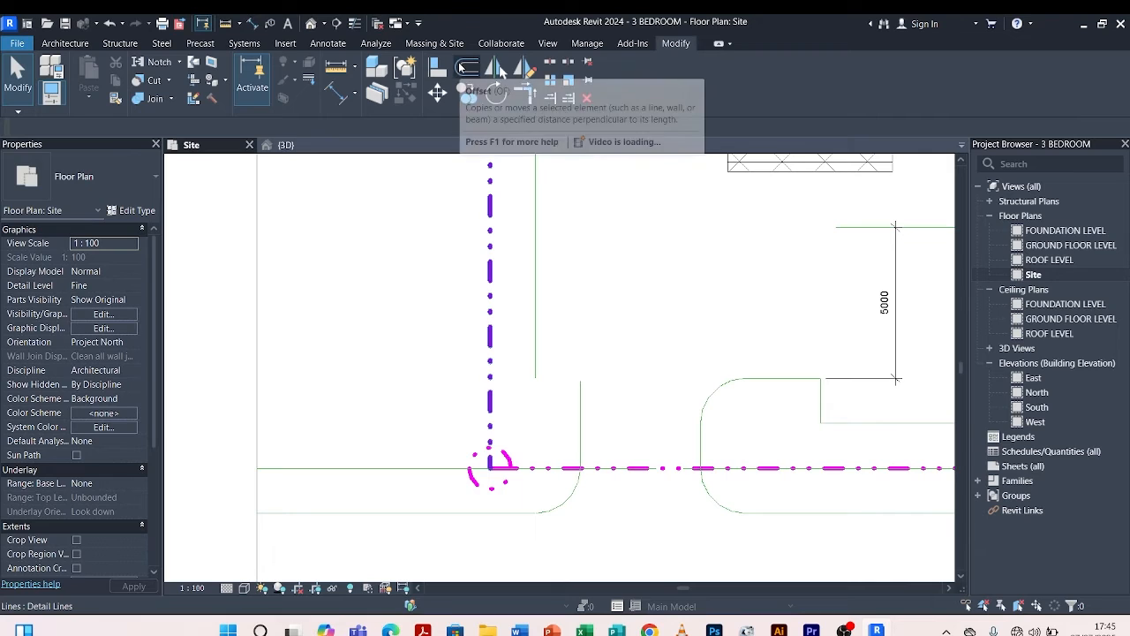
pyautogui.click(460, 68)
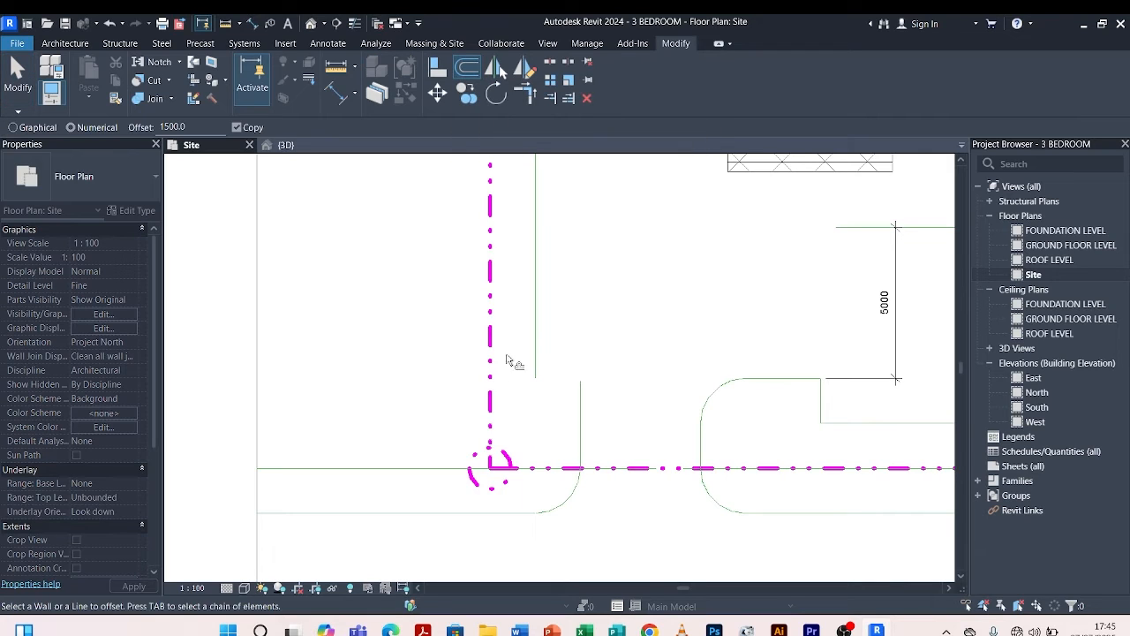
pyautogui.click(530, 468)
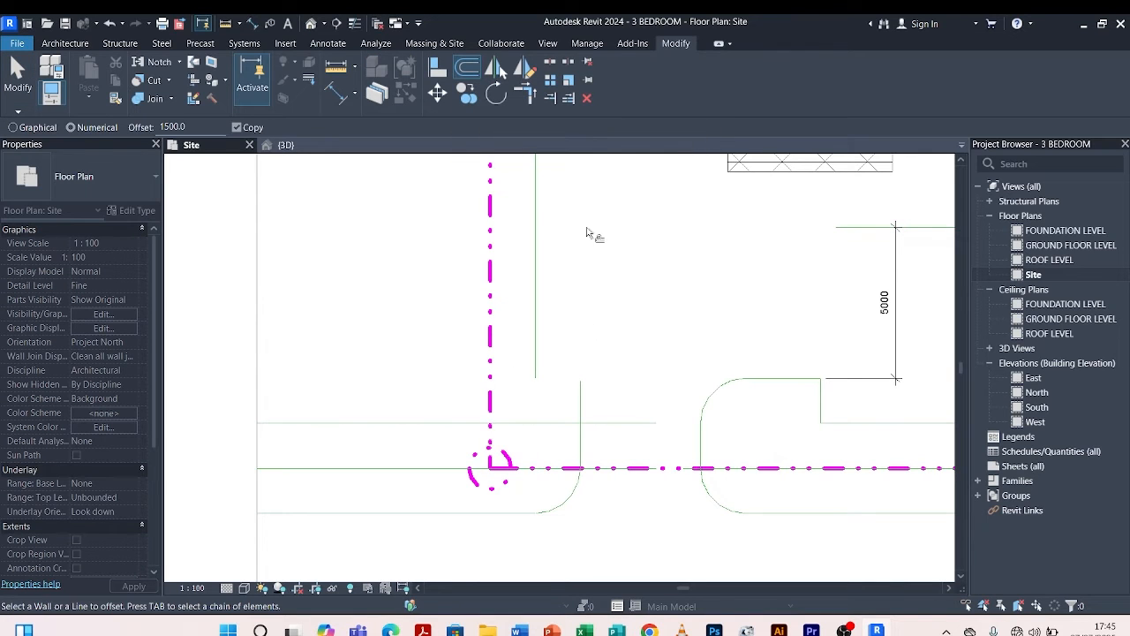
pyautogui.scroll(2, 601, 448)
pyautogui.press('Escape')
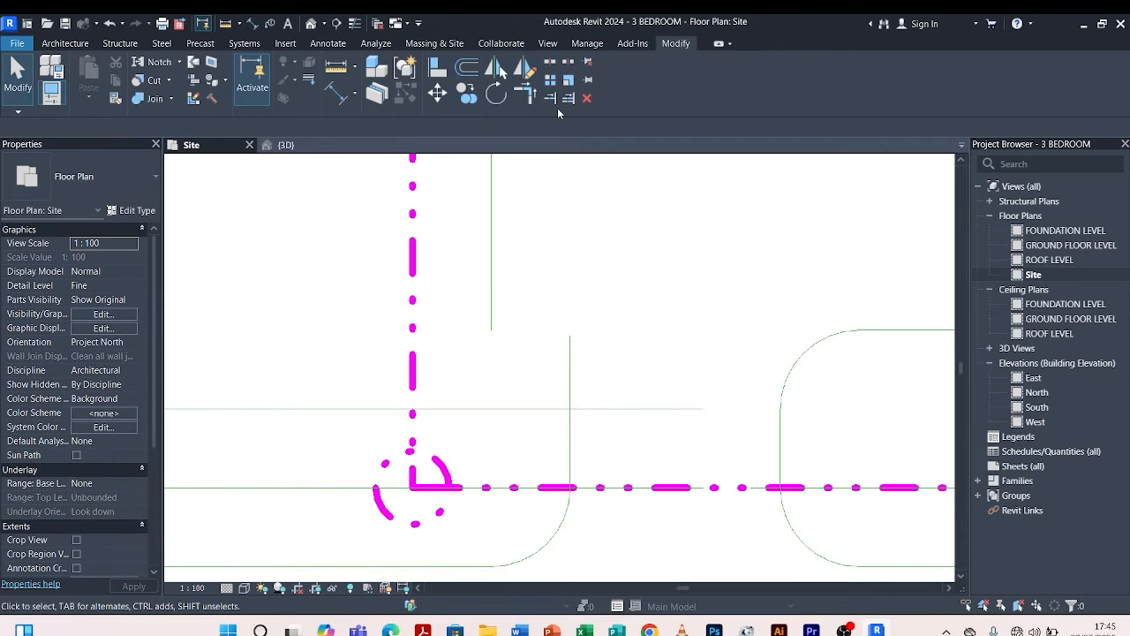
pyautogui.click(506, 407)
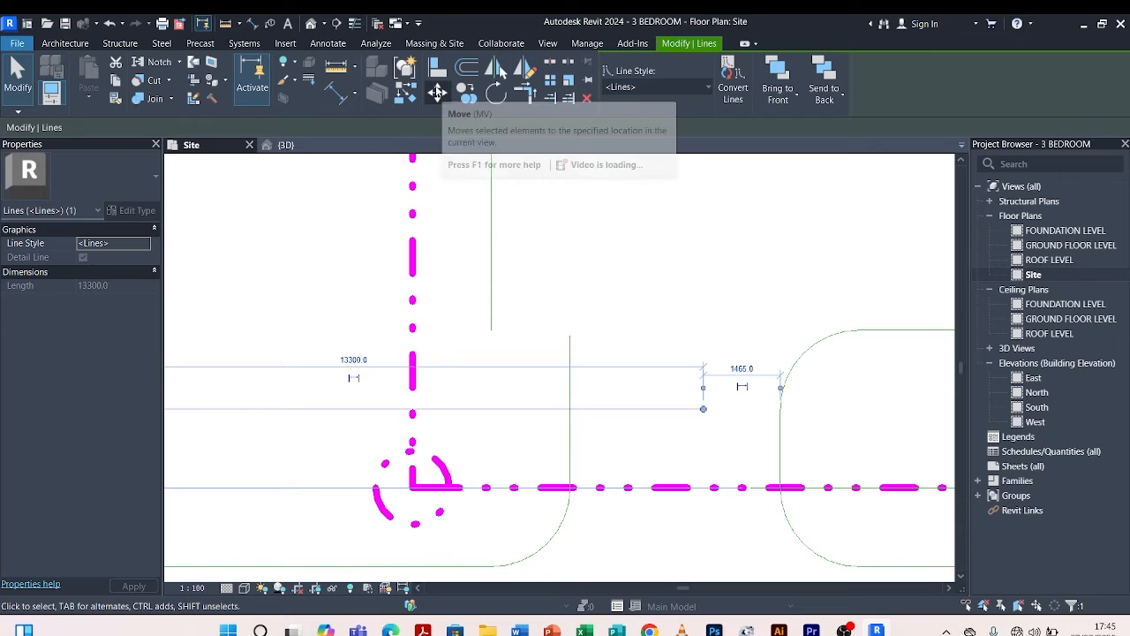
pyautogui.click(406, 92)
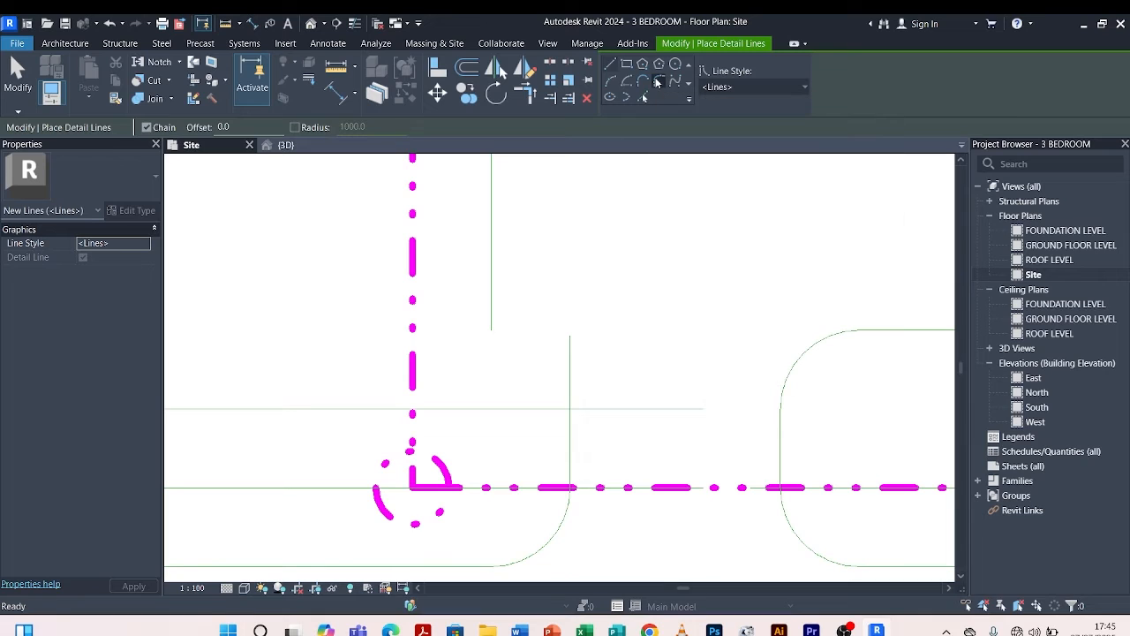
pyautogui.click(658, 81)
pyautogui.click(577, 408)
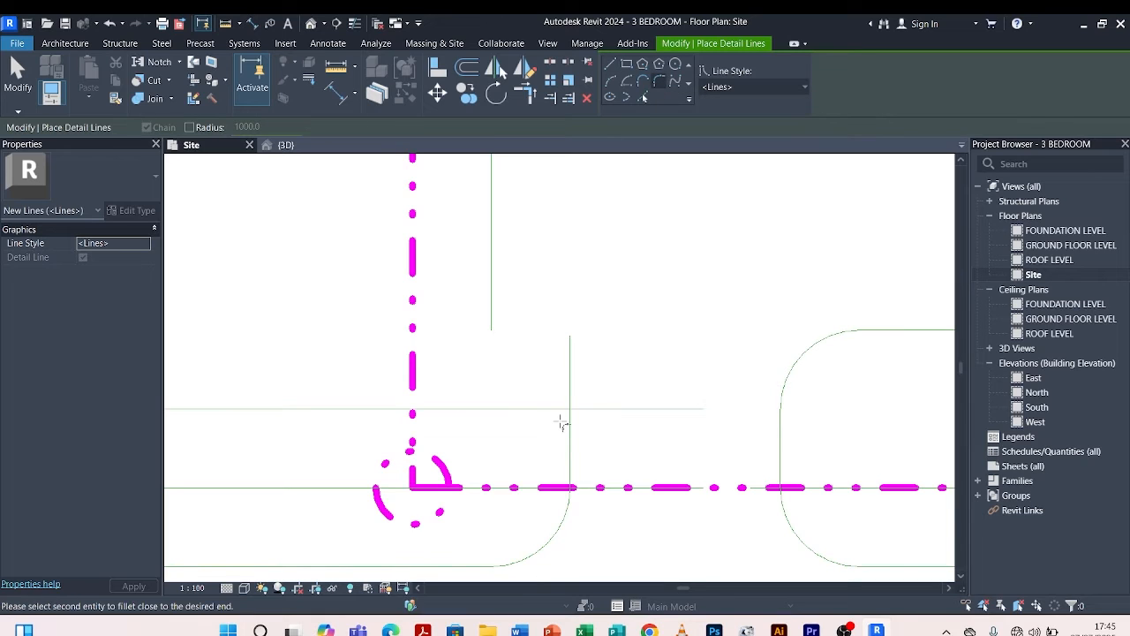
pyautogui.scroll(3, 560, 423)
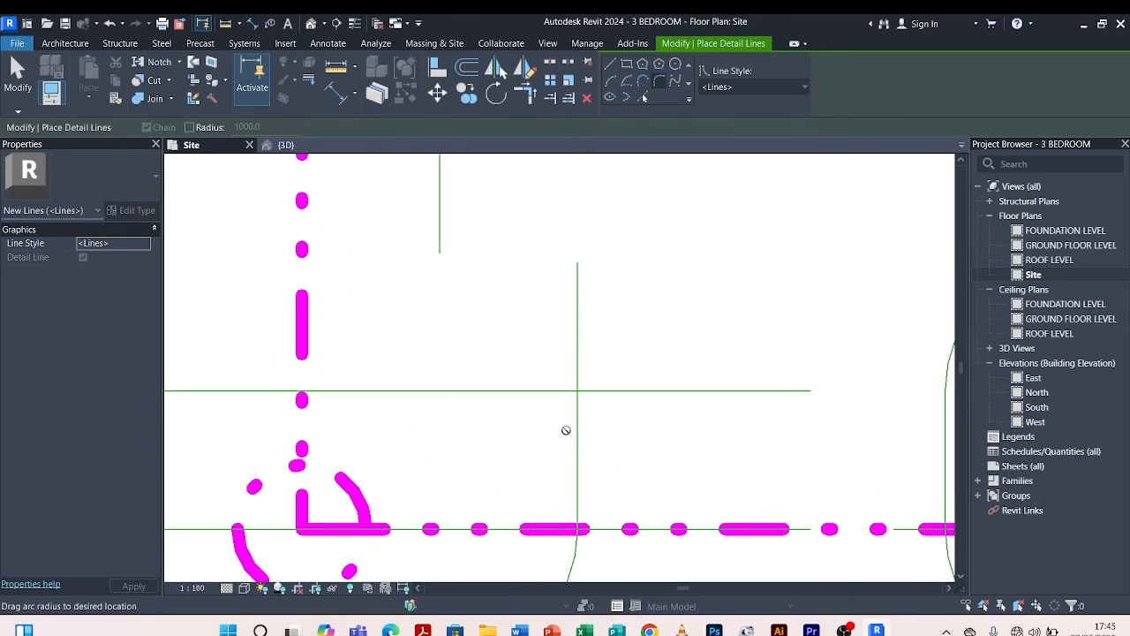
pyautogui.press('Escape')
pyautogui.press('Escape')
# Shorten the driveway entrance's west vertical line so its north end stops just south of the offset horizontal line.
pyautogui.click(579, 351)
pyautogui.scroll(-4, 585, 292)
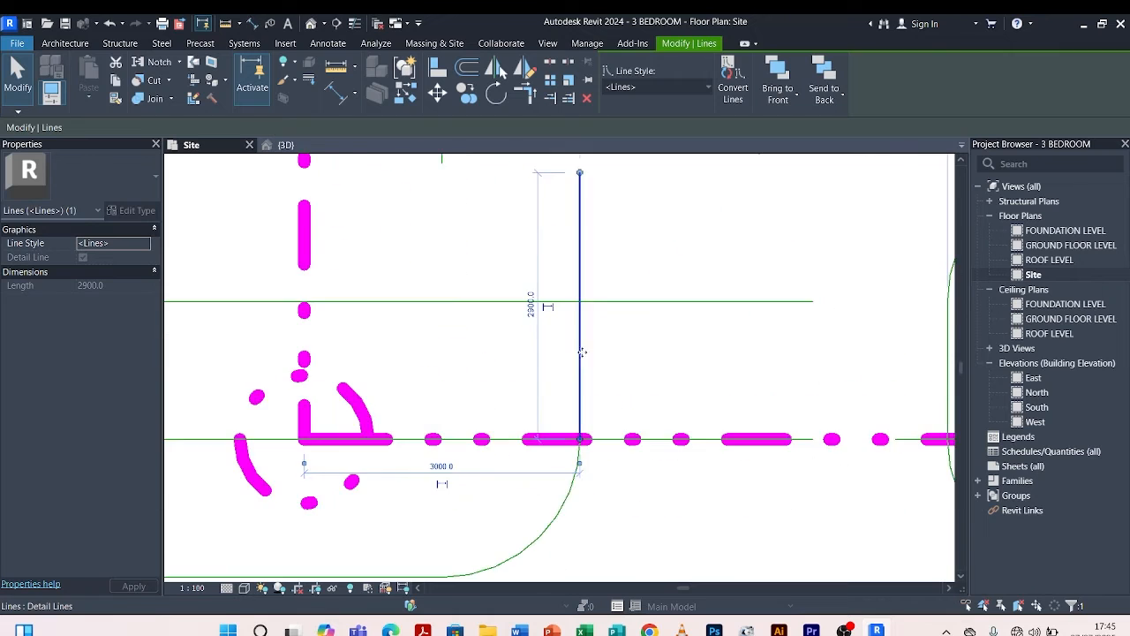
pyautogui.scroll(2, 591, 226)
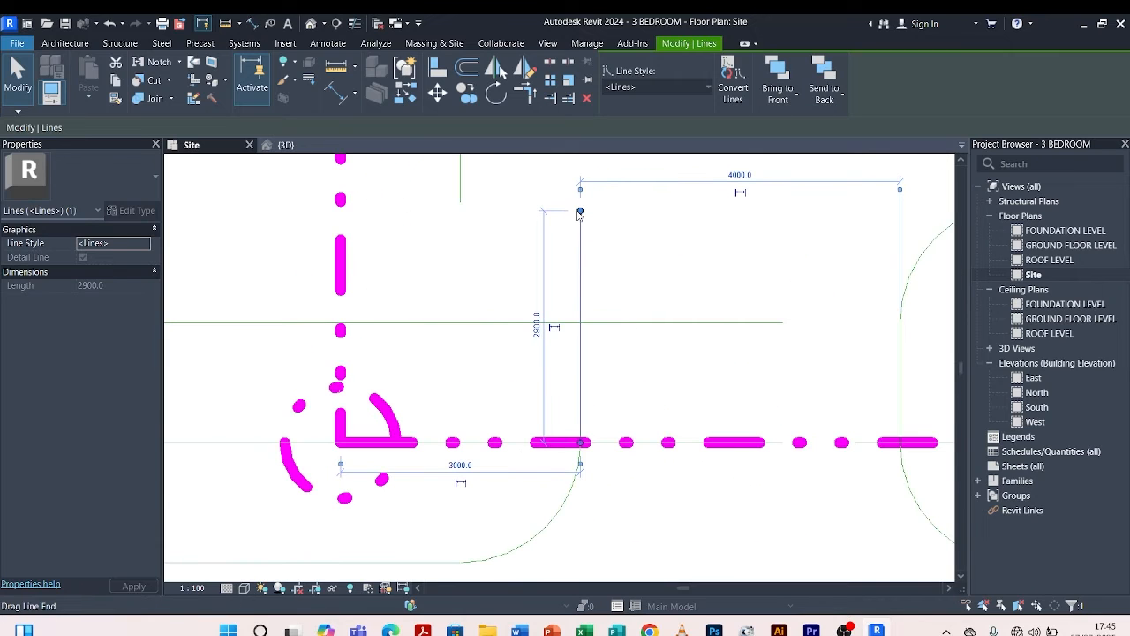
pyautogui.moveTo(579, 214); pyautogui.dragTo(580, 329)
pyautogui.press('Escape')
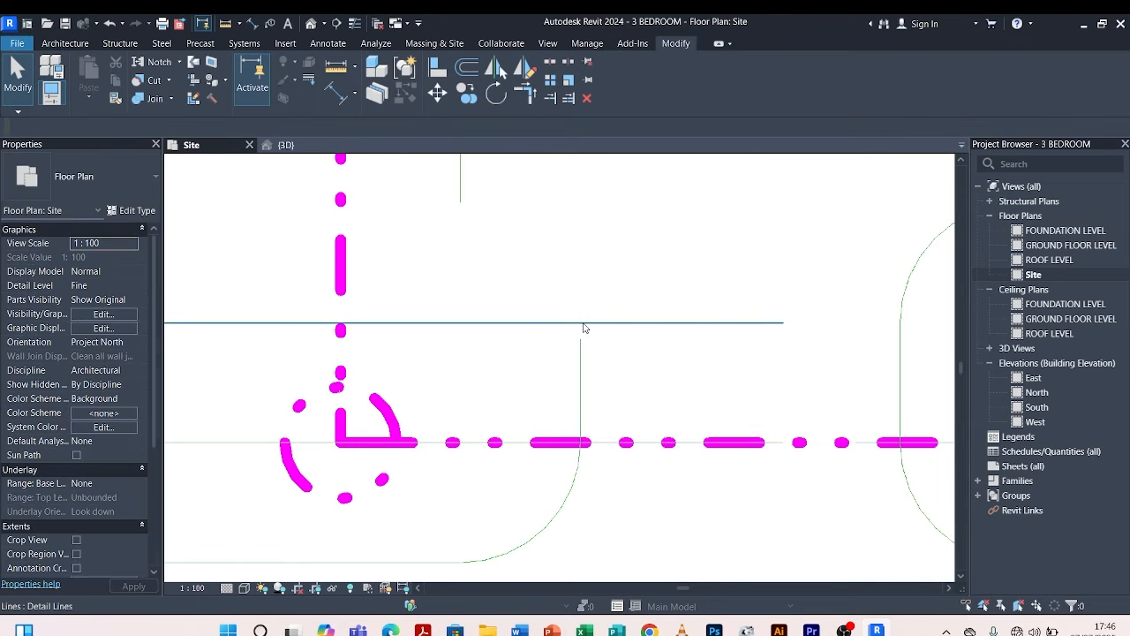
# Shorten the offset horizontal line to 10500 mm so its east end stops just west of the driveway's vertical line.
pyautogui.click(583, 324)
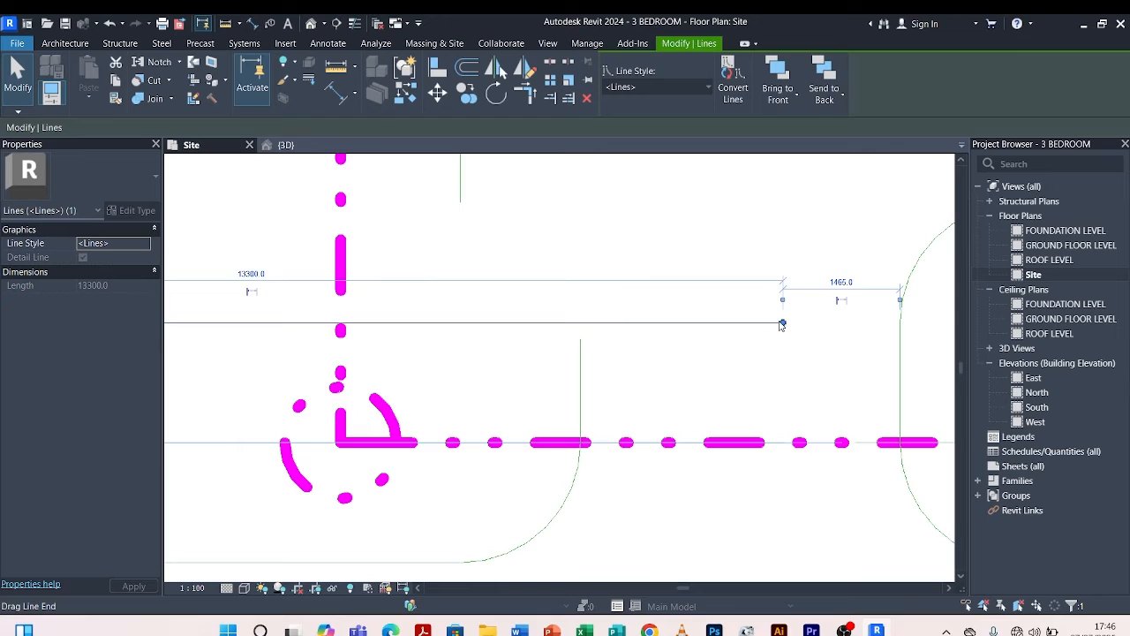
pyautogui.moveTo(781, 324); pyautogui.dragTo(559, 323)
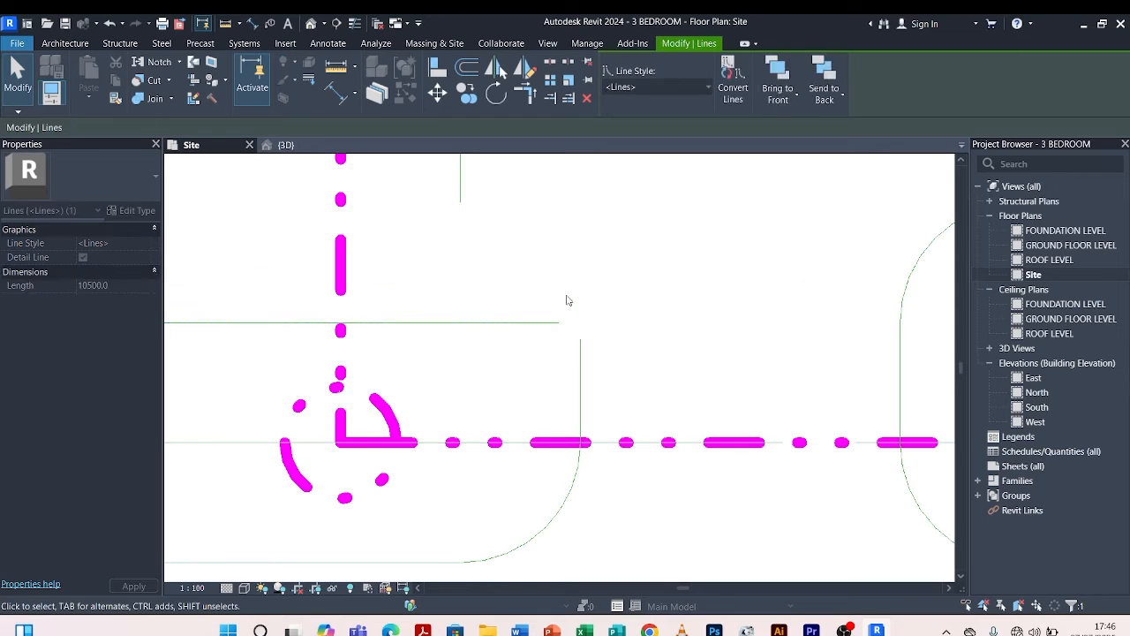
pyautogui.click(566, 300)
# Round the corner between the offset horizontal line and the driveway's west vertical line with a fillet arc of about 860 mm radius.
pyautogui.click(556, 323)
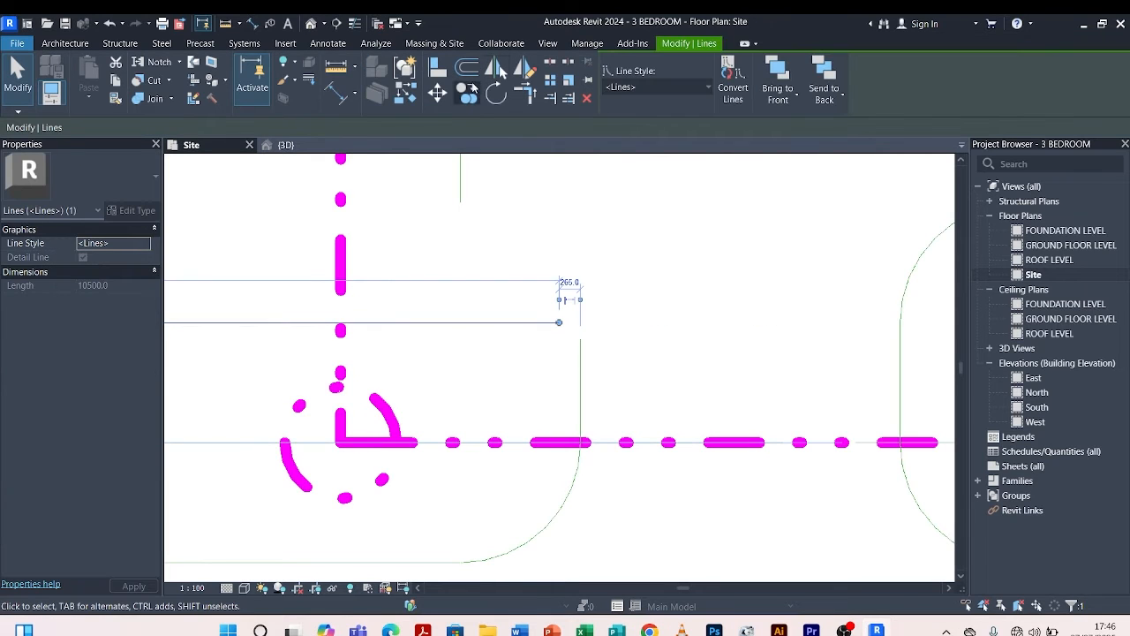
pyautogui.click(408, 92)
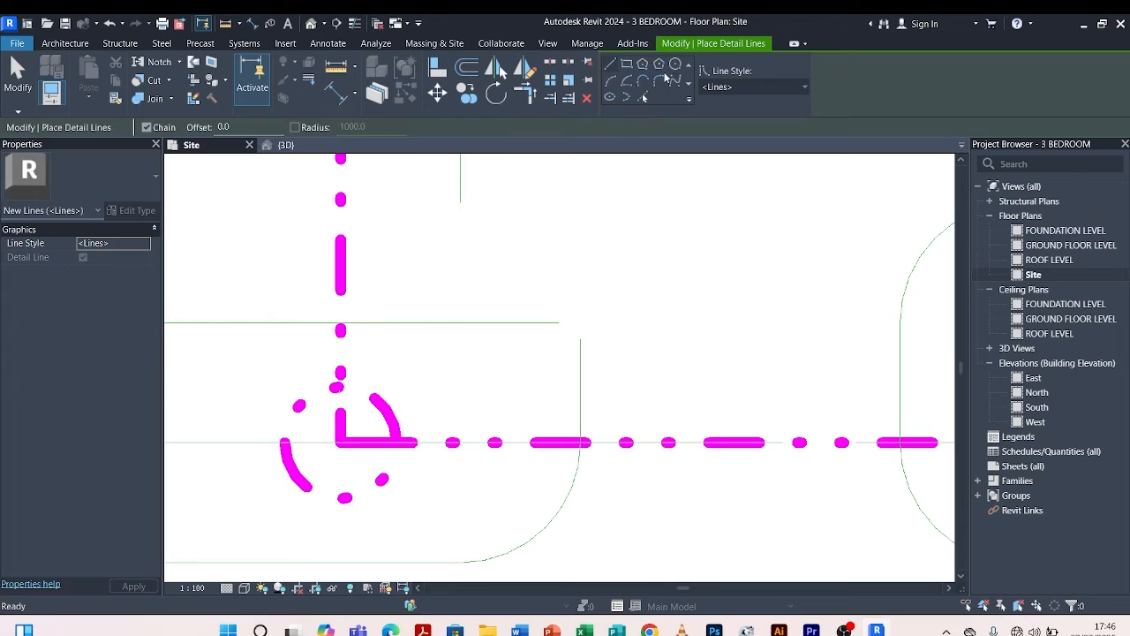
pyautogui.click(661, 80)
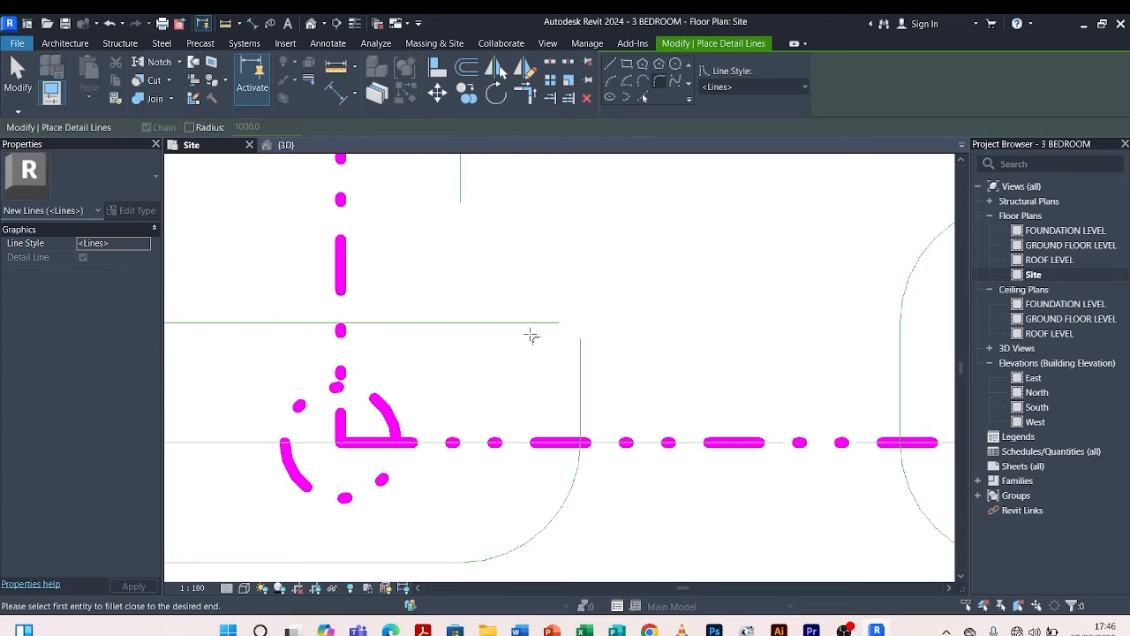
pyautogui.click(530, 324)
pyautogui.click(580, 371)
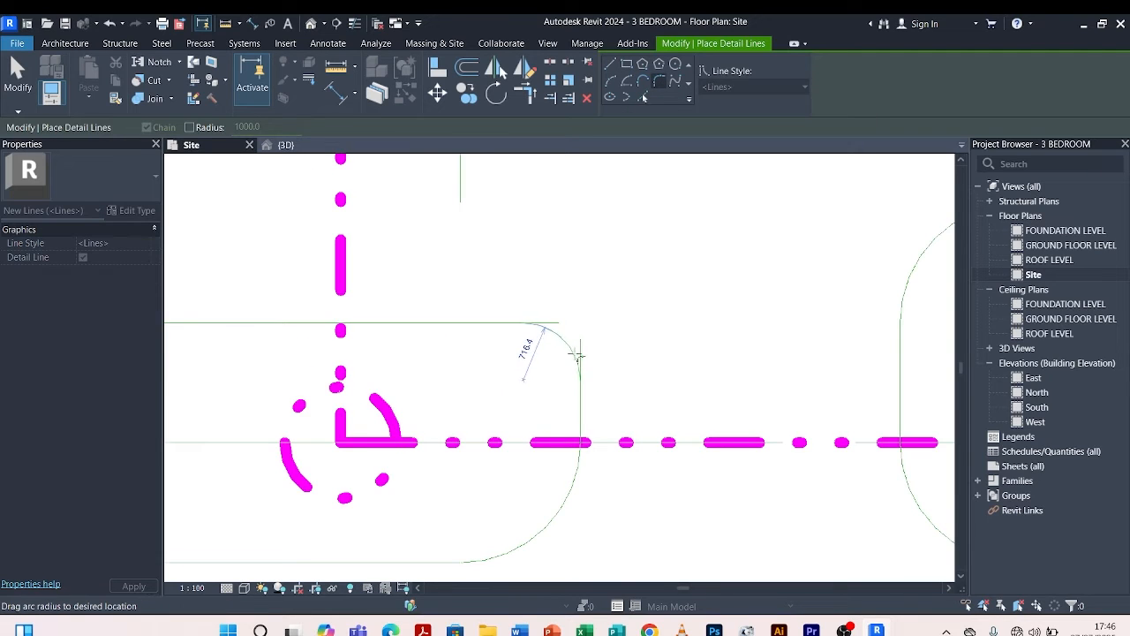
pyautogui.scroll(2, 567, 356)
pyautogui.click(568, 356)
pyautogui.press('Escape')
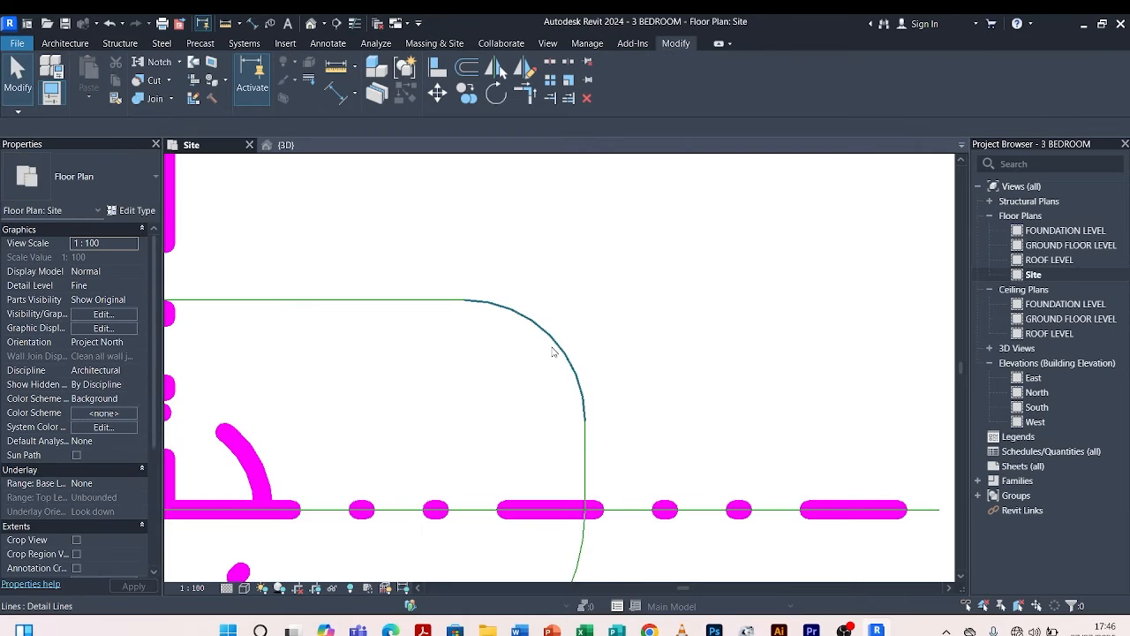
# Set the radius of the fillet arc at the driveway's west corner to 1000 mm.
pyautogui.click(548, 352)
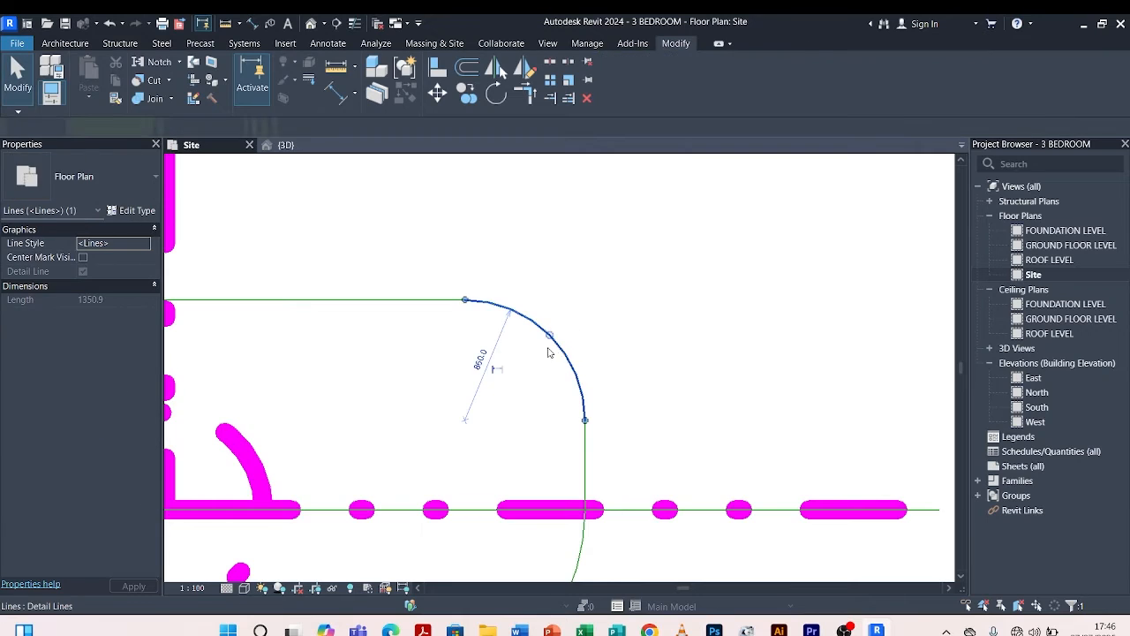
pyautogui.click(490, 356)
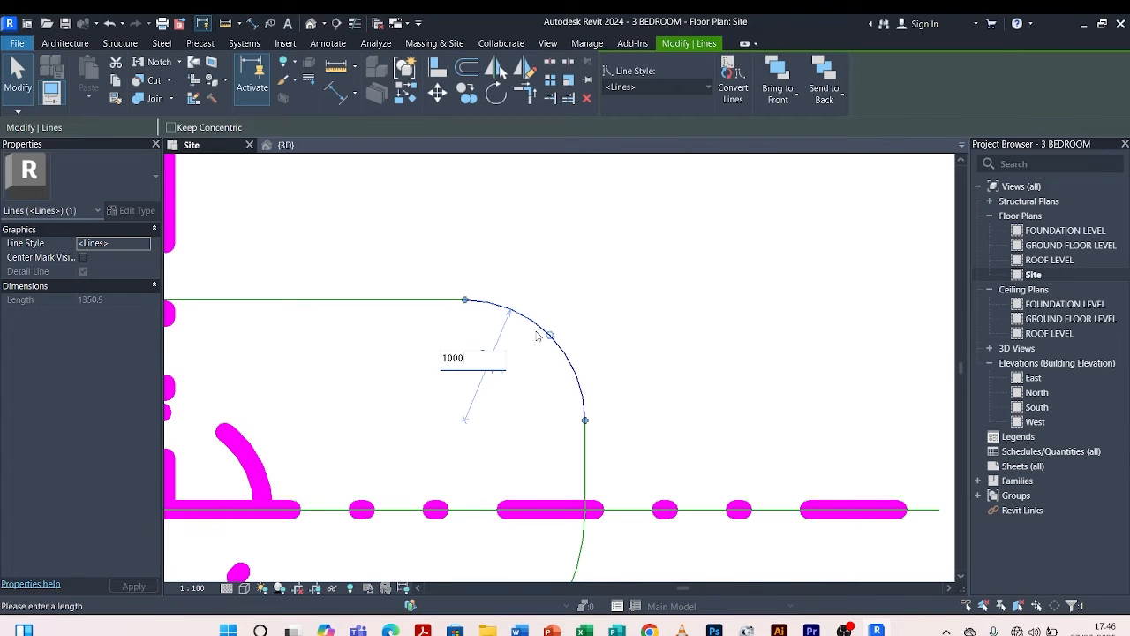
pyautogui.press('Return')
pyautogui.press('Escape')
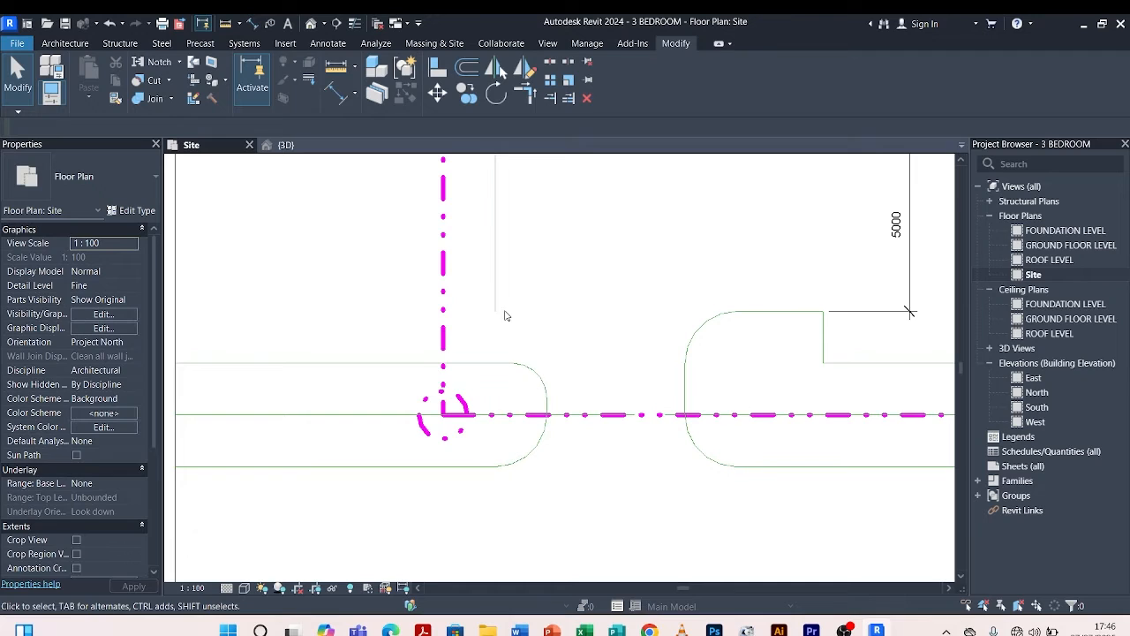
pyautogui.scroll(2, 495, 385)
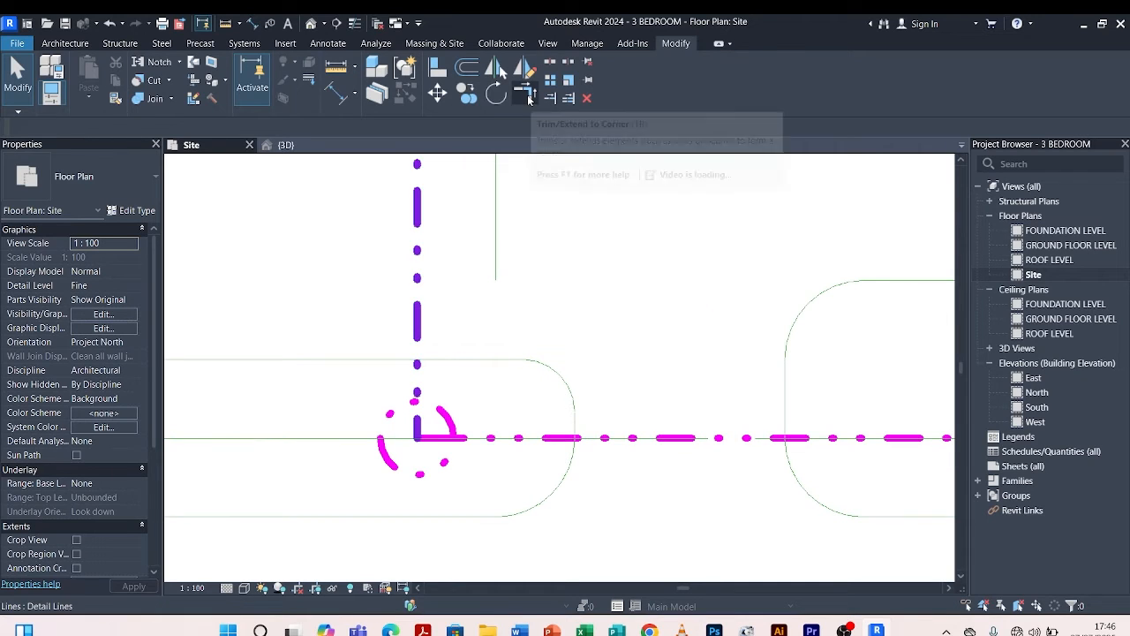
# Trim the vertical line inside the western boundary and the kerb line beside the entrance curve to a corner.
pyautogui.click(525, 93)
pyautogui.click(500, 228)
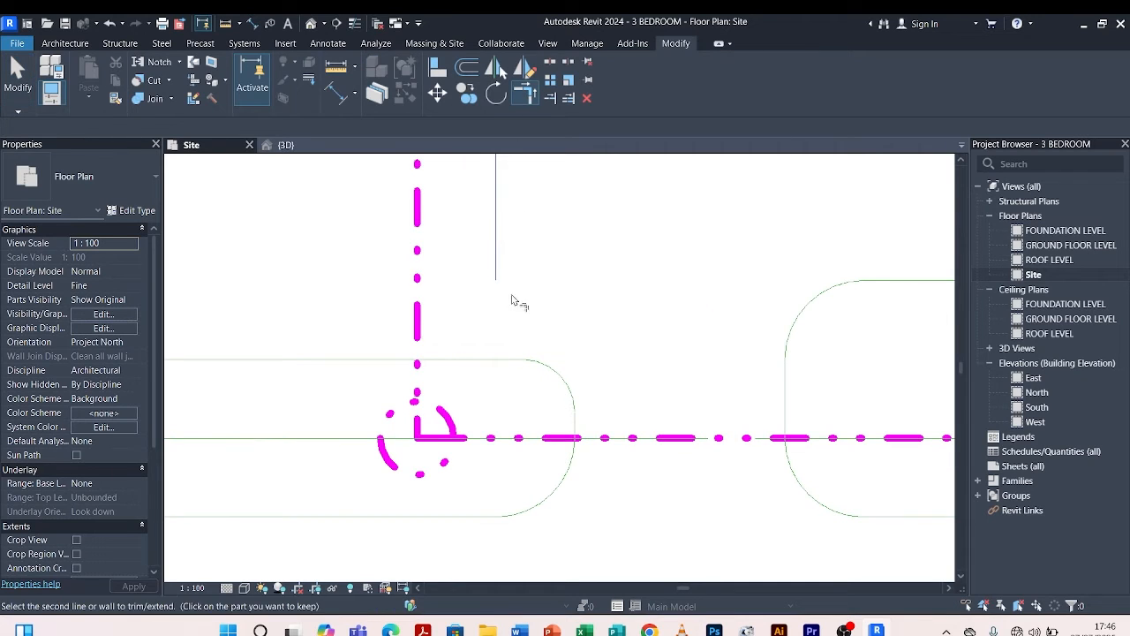
pyautogui.scroll(3, 526, 369)
pyautogui.click(512, 366)
pyautogui.scroll(-5, 529, 309)
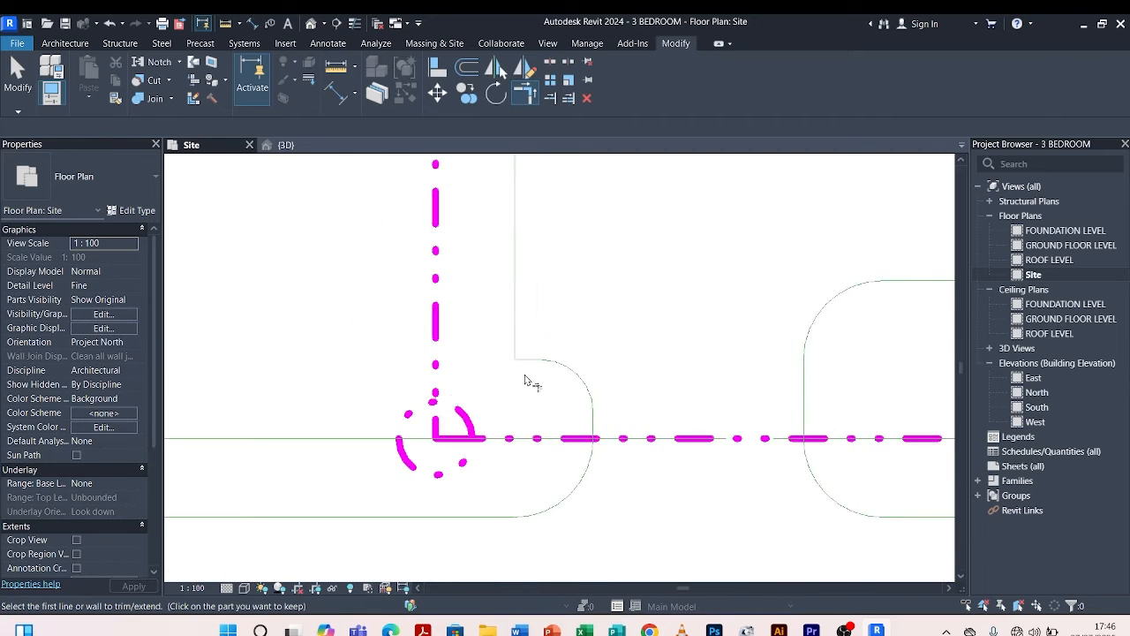
# Draw a horizontal detail line about 3845 mm long, ending at the eastern property line just below the house's southeast corner.
pyautogui.scroll(-4, 519, 404)
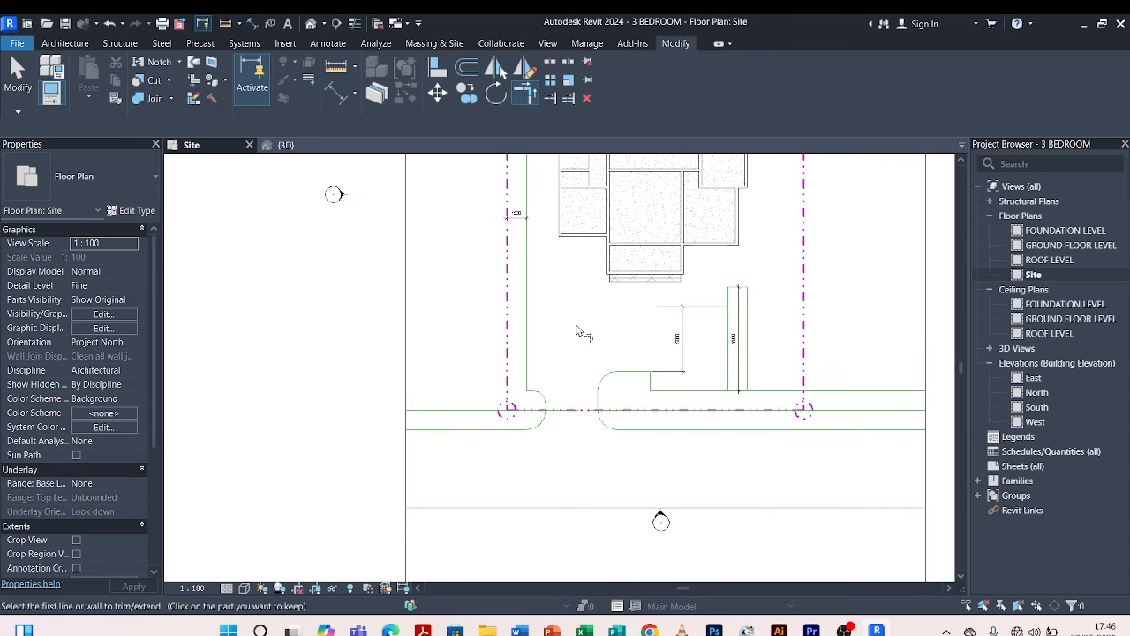
pyautogui.scroll(-2, 706, 281)
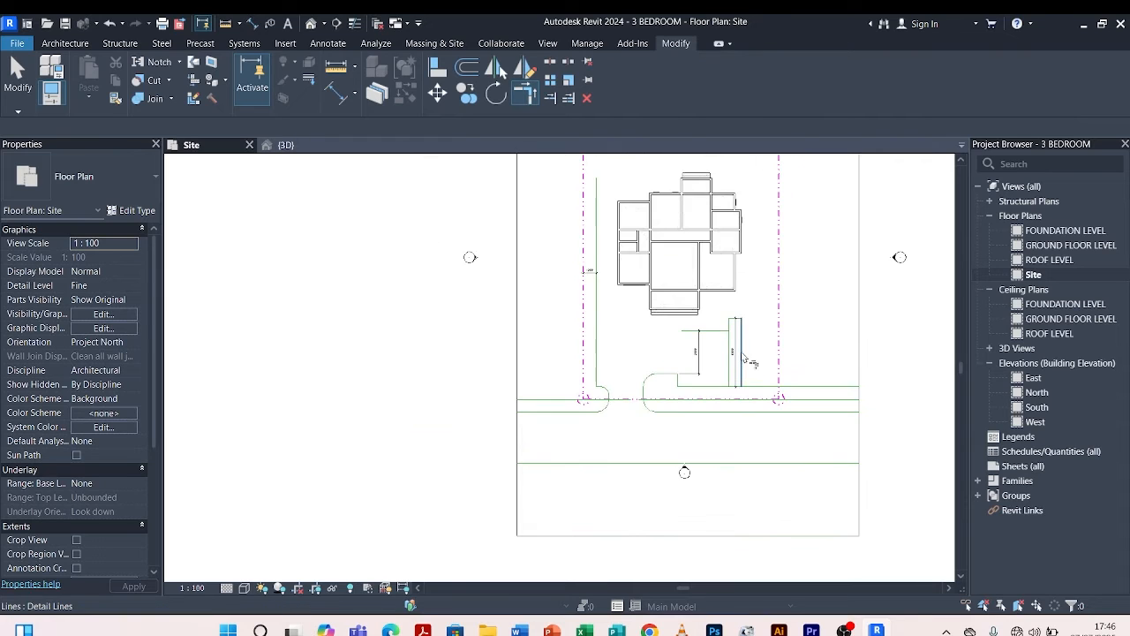
pyautogui.scroll(-1, 694, 408)
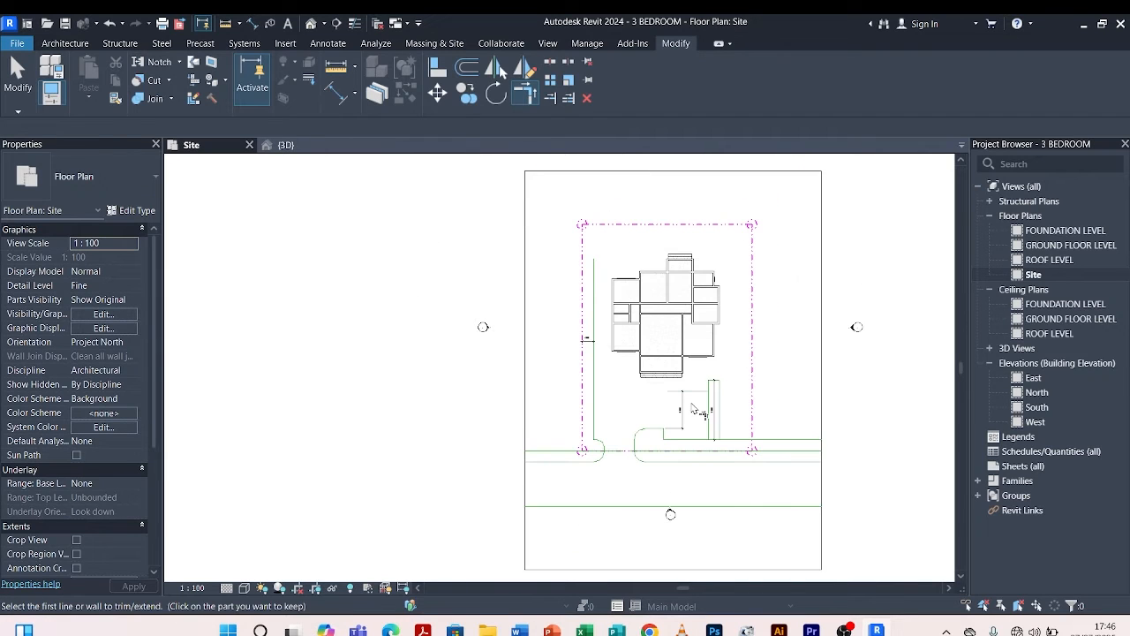
pyautogui.scroll(3, 733, 395)
pyautogui.scroll(2, 693, 353)
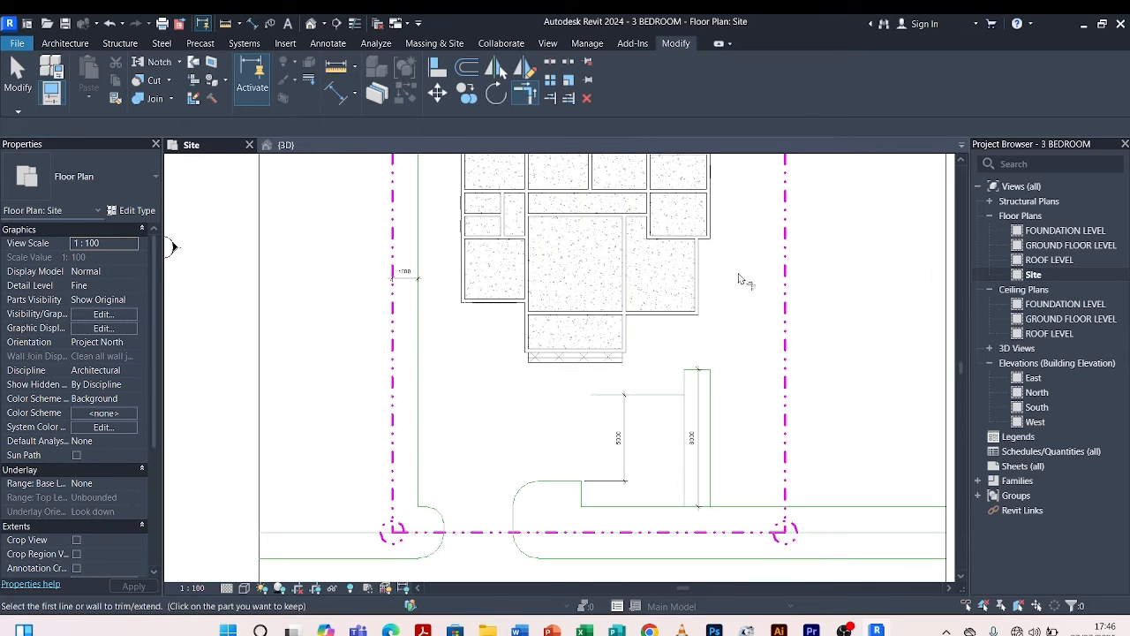
pyautogui.scroll(4, 711, 323)
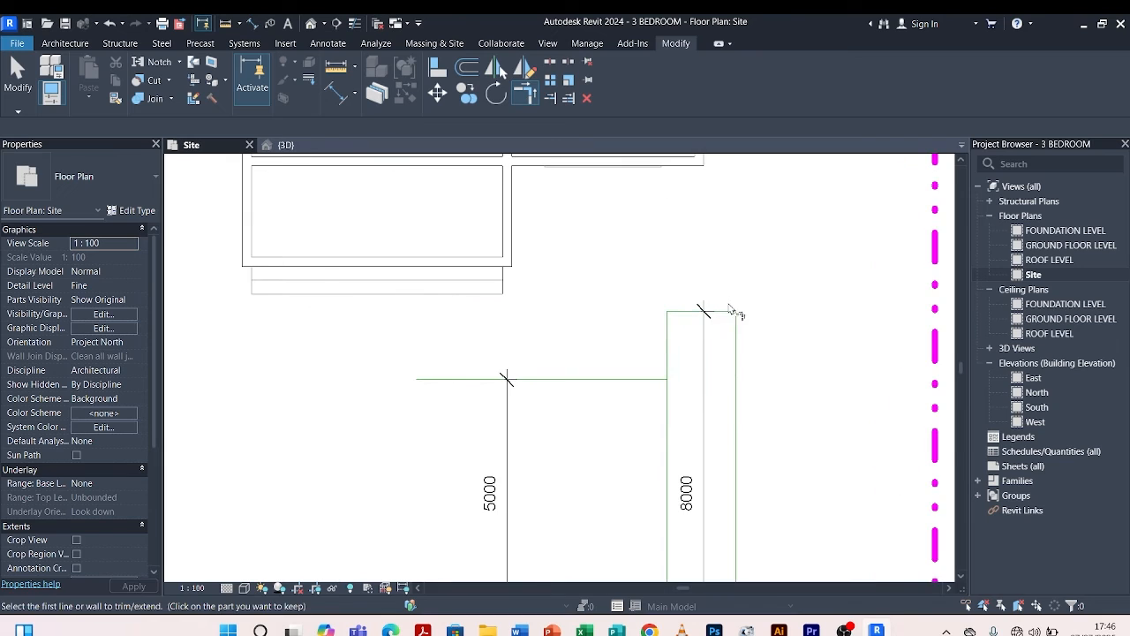
pyautogui.press('Escape')
pyautogui.press('Escape')
pyautogui.click(724, 313)
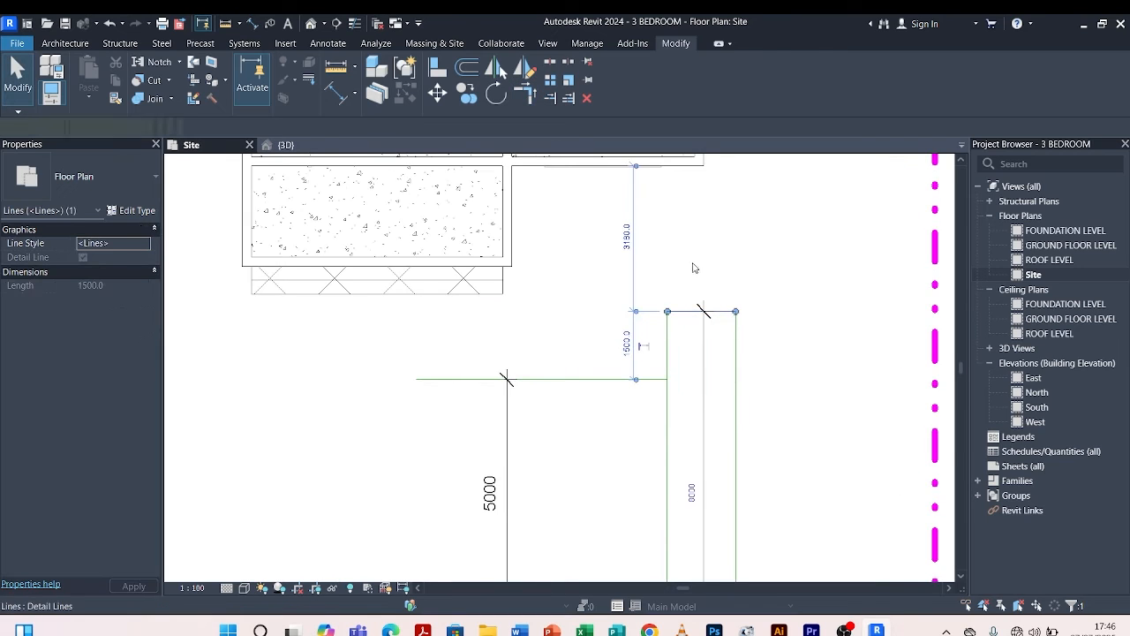
pyautogui.press('d')
pyautogui.press('l')
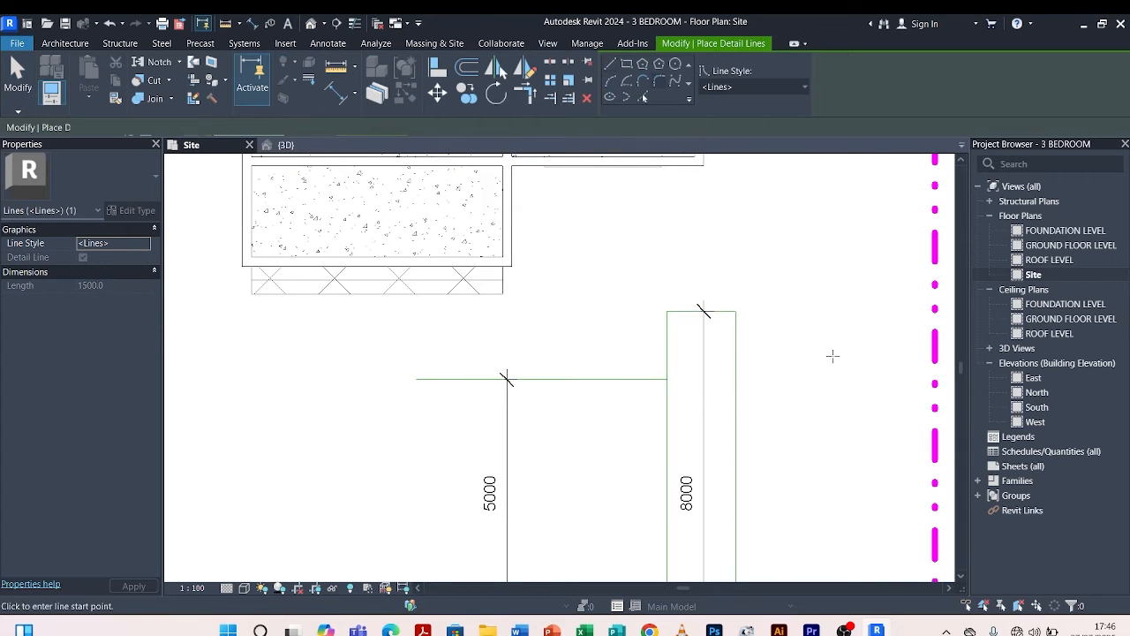
pyautogui.scroll(-2, 802, 297)
pyautogui.click(740, 283)
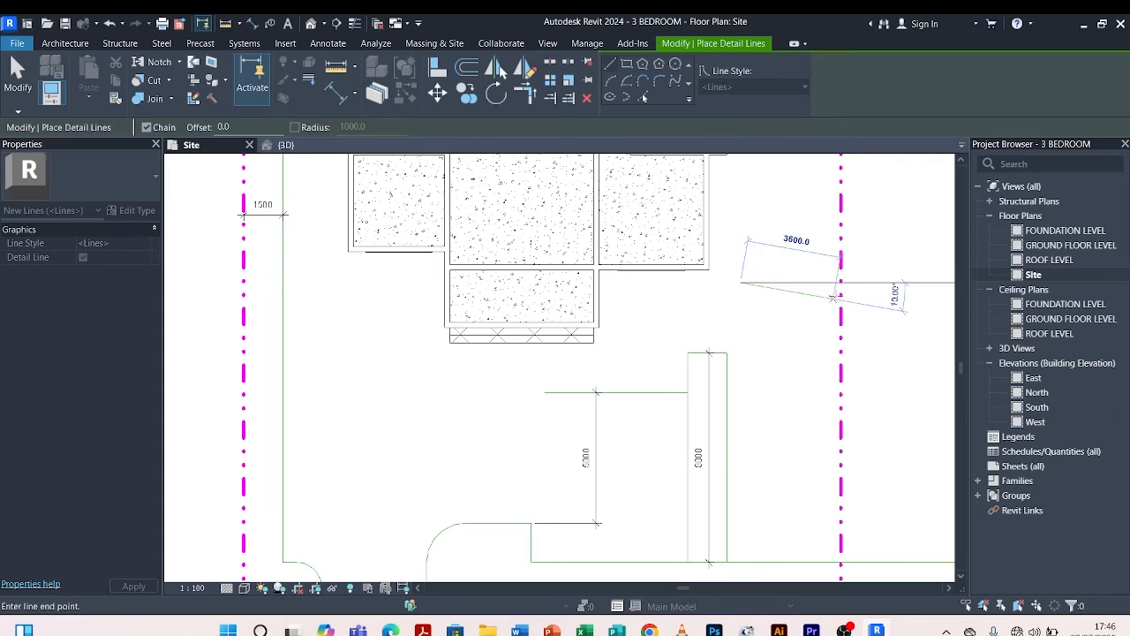
pyautogui.click(840, 284)
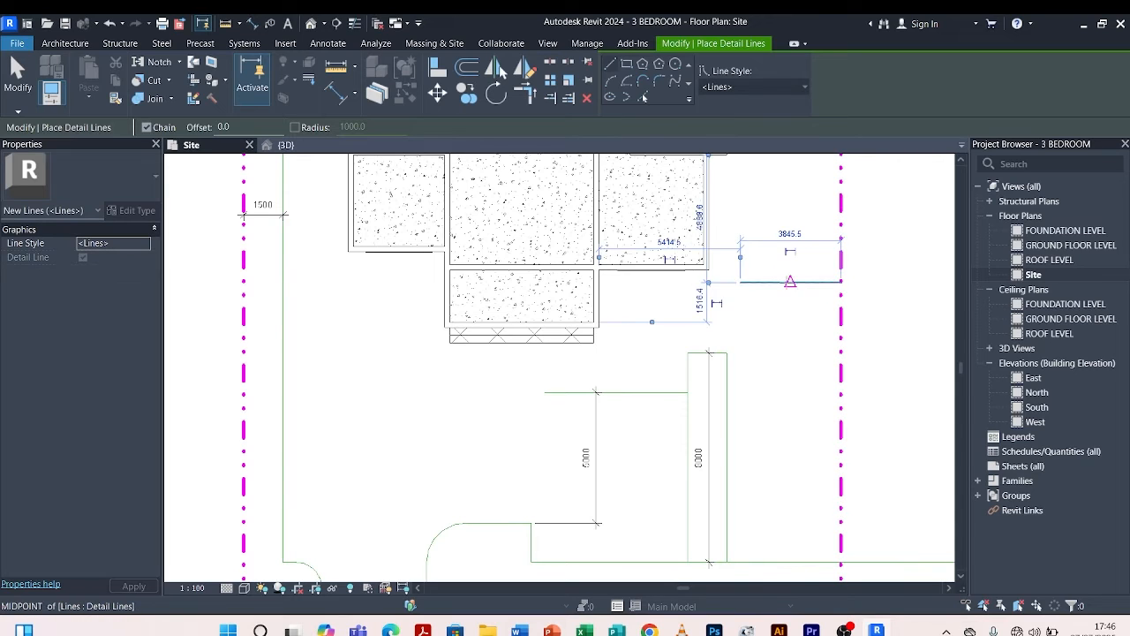
pyautogui.press('Escape')
pyautogui.press('Escape')
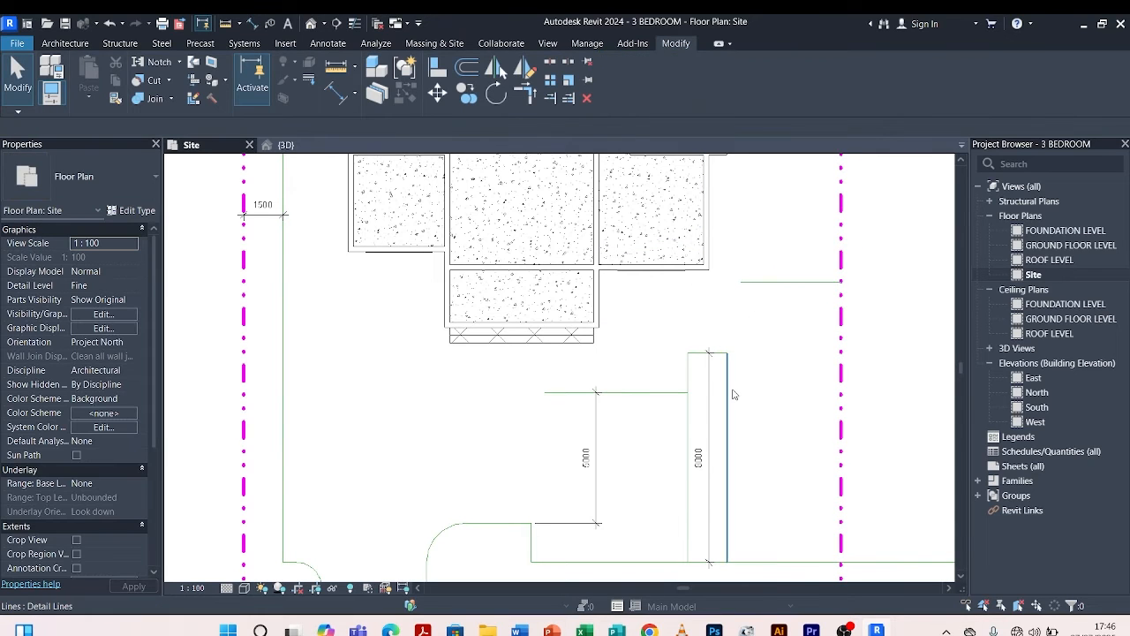
# Stretch the narrow strip's eastern line northward to a total length of about 9700 mm.
pyautogui.click(732, 395)
pyautogui.moveTo(726, 354); pyautogui.dragTo(727, 308)
pyautogui.press('Escape')
# Join the extended vertical line and the new horizontal line with a fillet arc of about 1900 mm radius.
pyautogui.scroll(4, 763, 281)
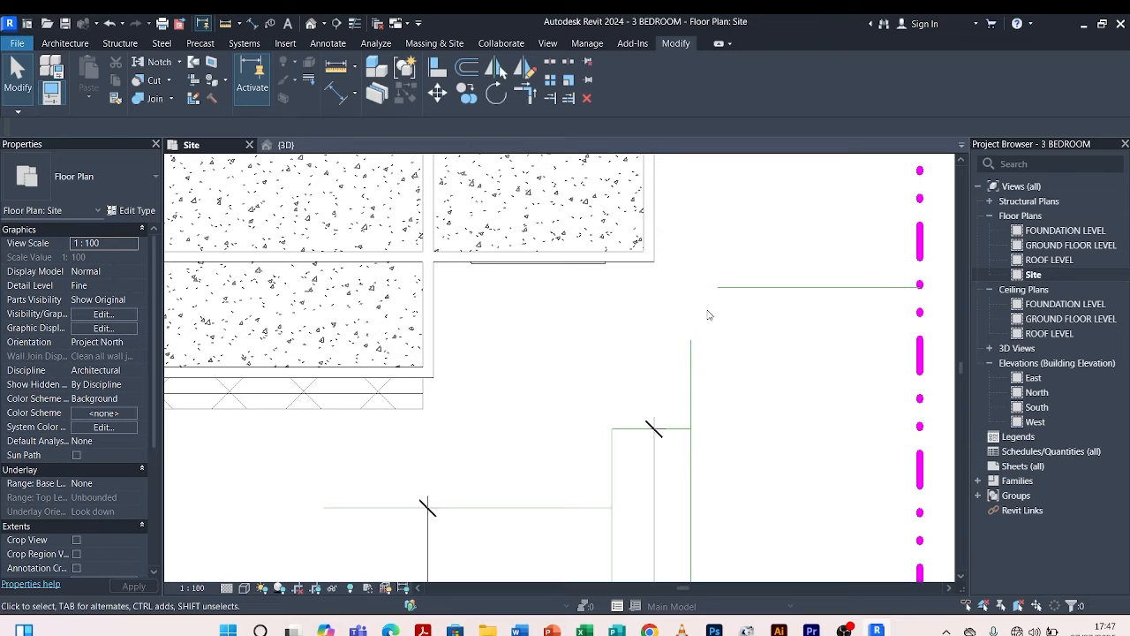
pyautogui.click(685, 400)
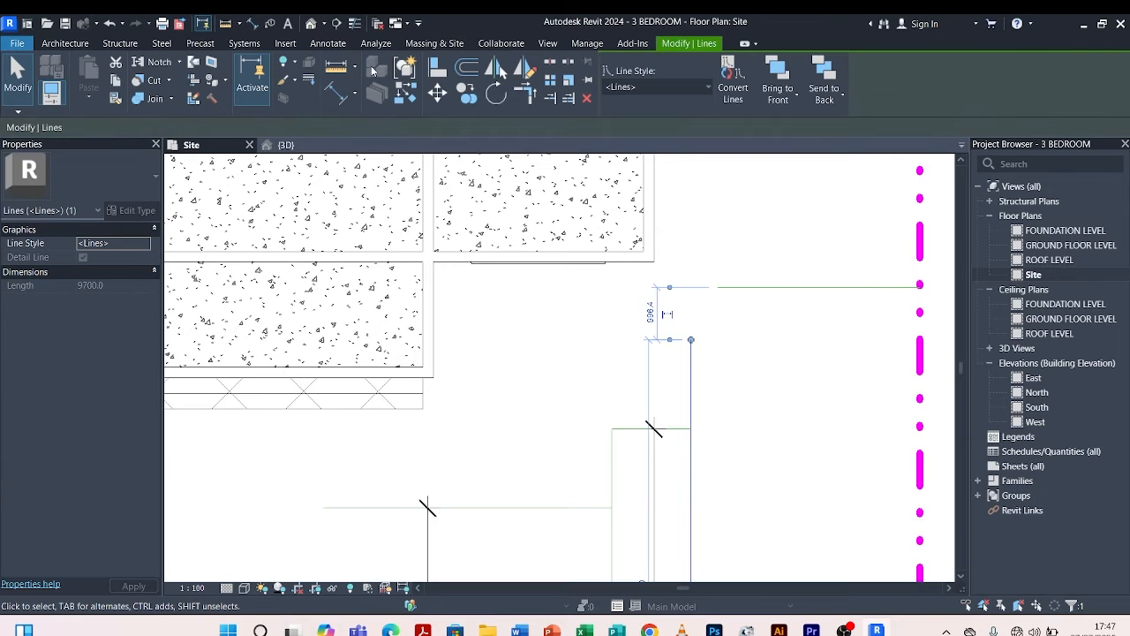
pyautogui.click(413, 97)
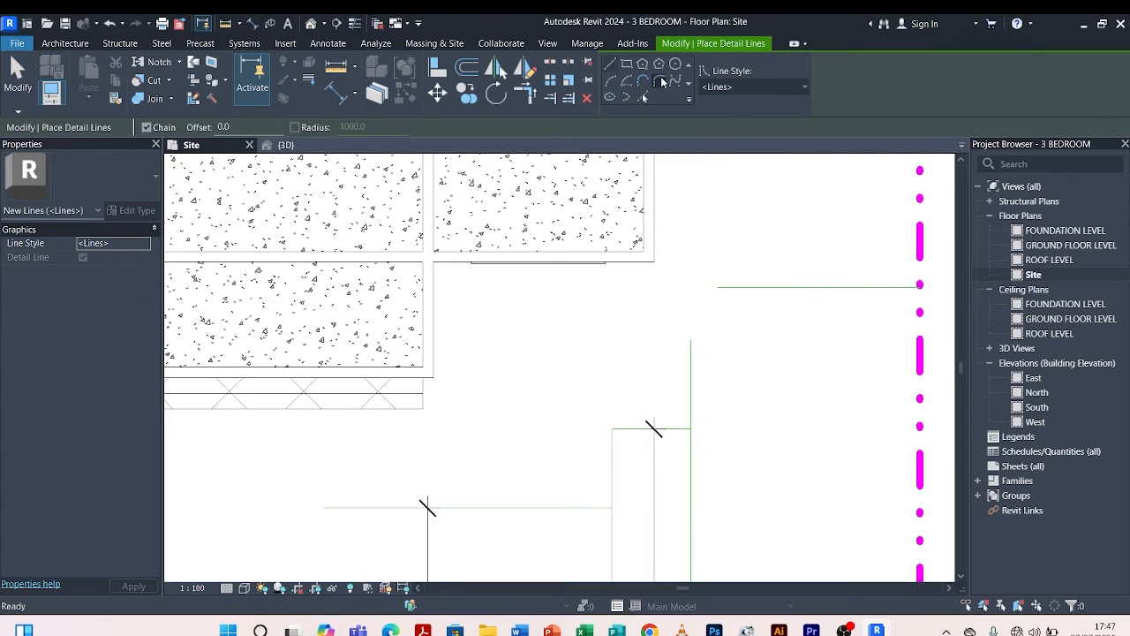
pyautogui.click(663, 82)
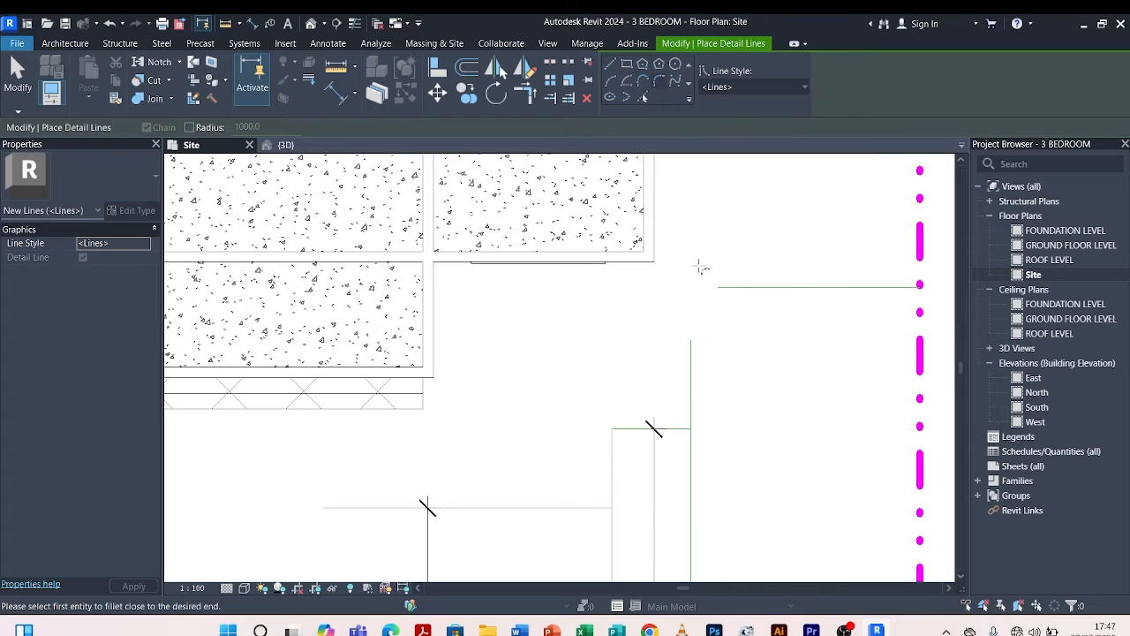
pyautogui.click(691, 355)
pyautogui.click(757, 286)
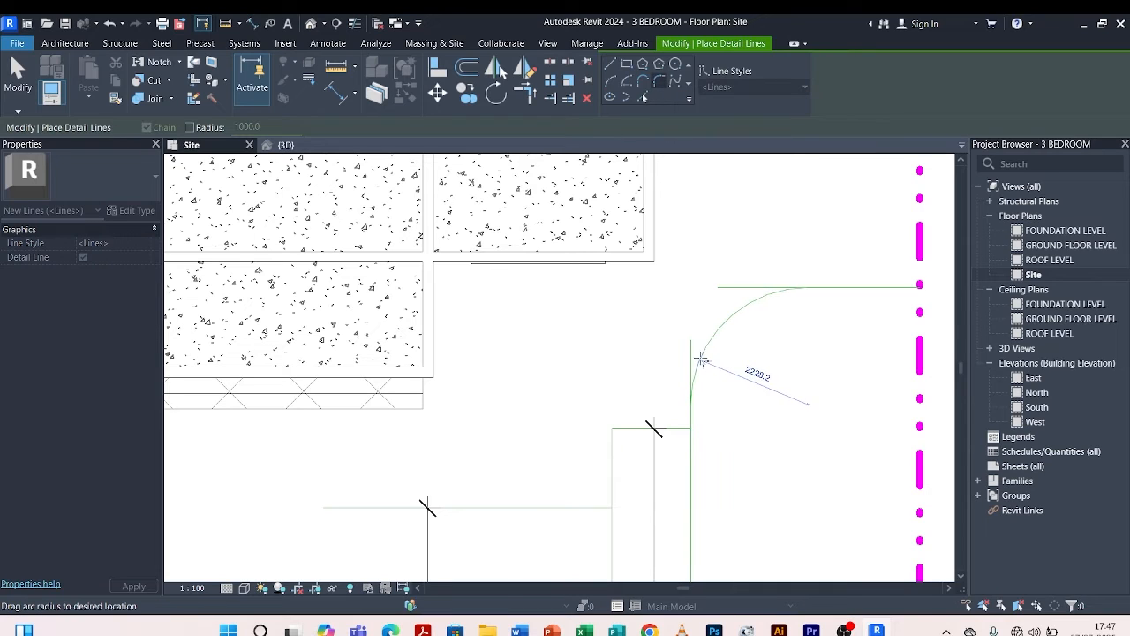
pyautogui.click(702, 358)
pyautogui.press('Escape')
pyautogui.press('Escape')
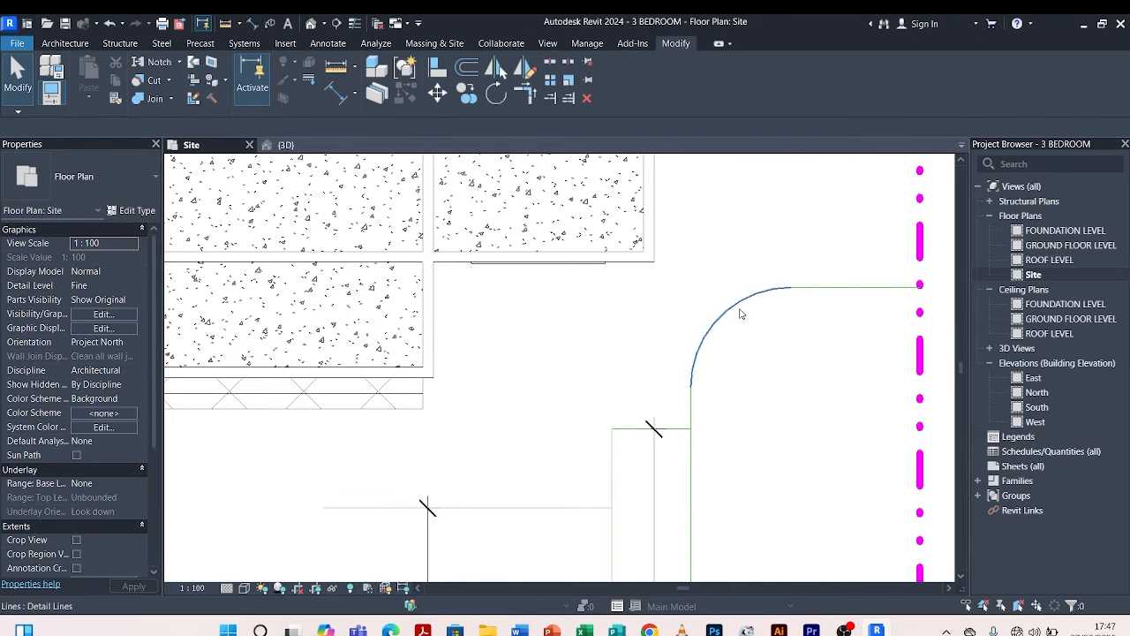
# Set the radius of the new fillet arc to 2000 mm.
pyautogui.click(740, 314)
pyautogui.click(752, 363)
pyautogui.write('2')
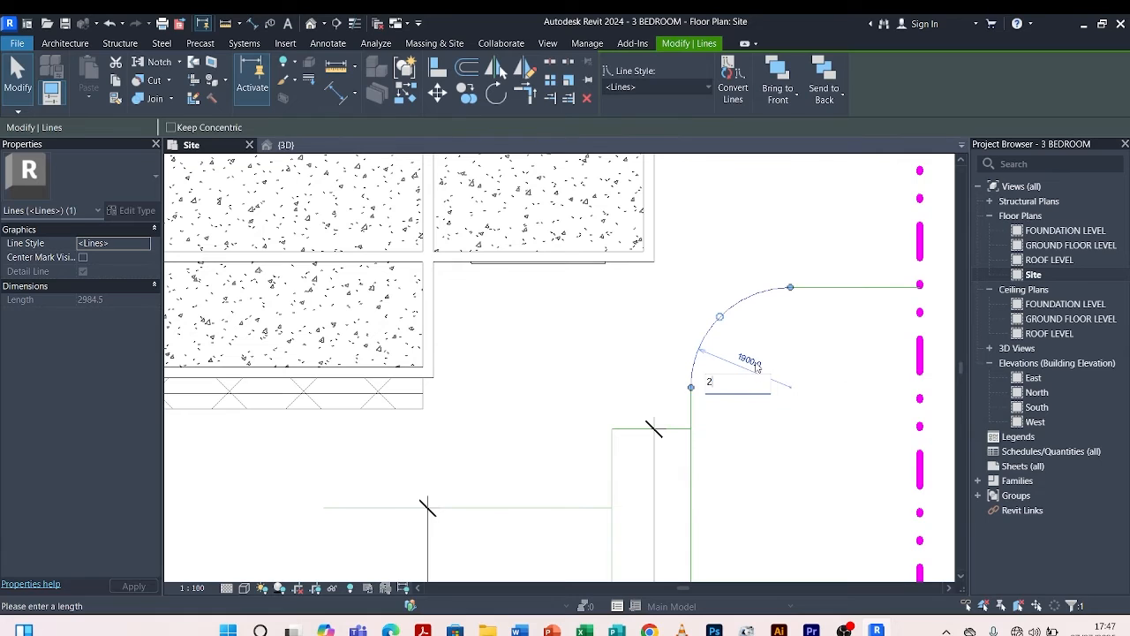
pyautogui.write('000')
pyautogui.press('Return')
pyautogui.click(644, 358)
# Delete the 8000 mm dimension running along the narrow strip east of the parking area.
pyautogui.scroll(-3, 722, 346)
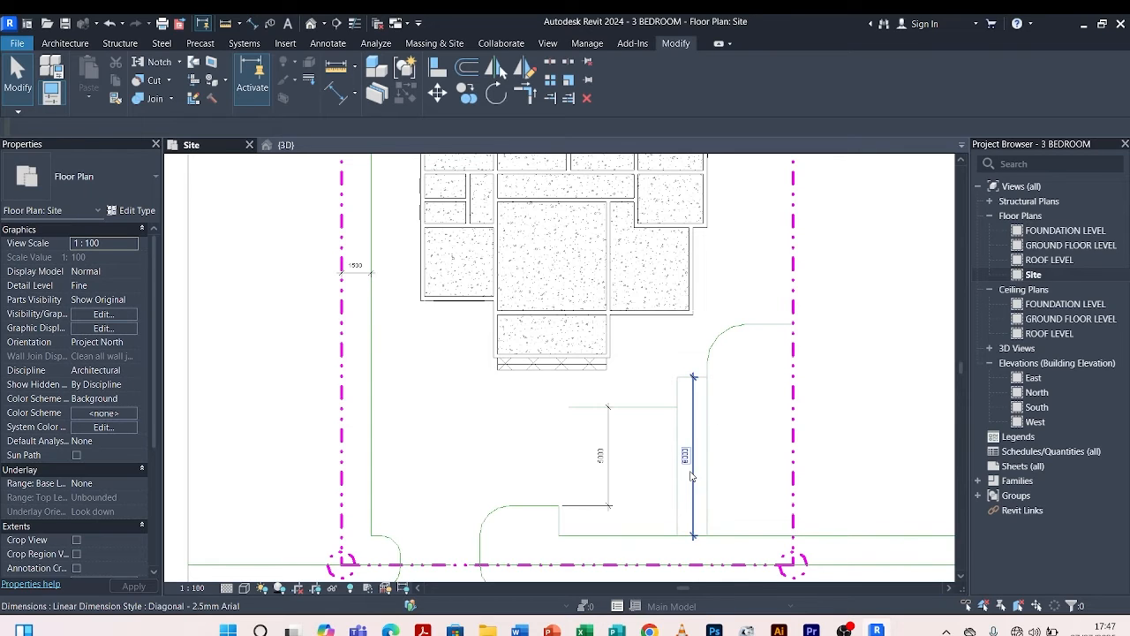
pyautogui.scroll(2, 685, 407)
pyautogui.scroll(-2, 686, 353)
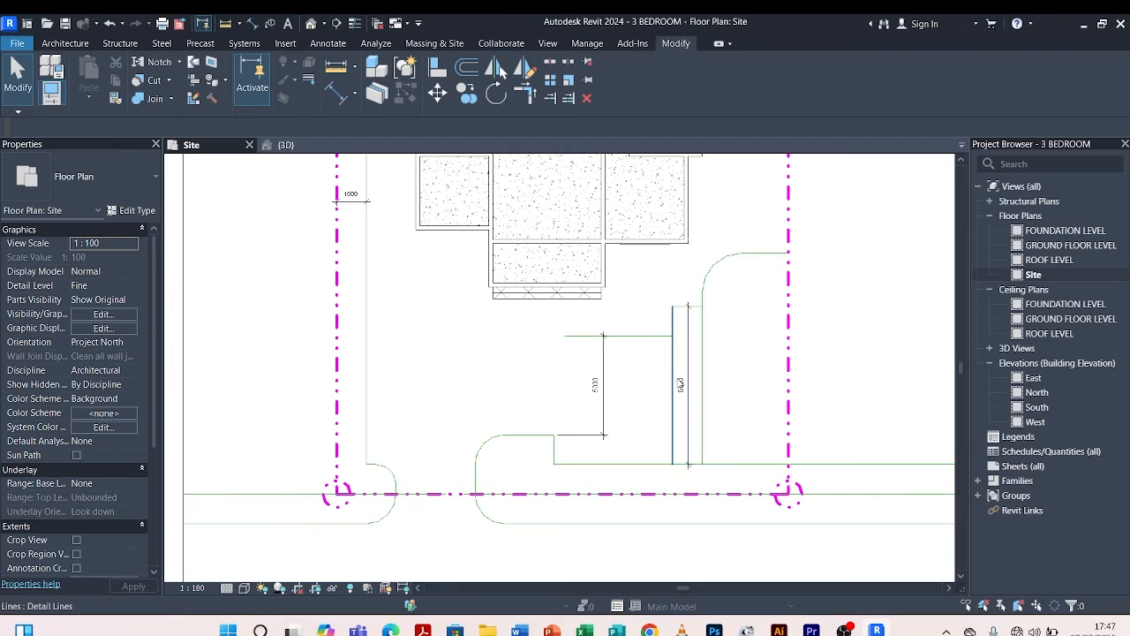
pyautogui.scroll(2, 685, 353)
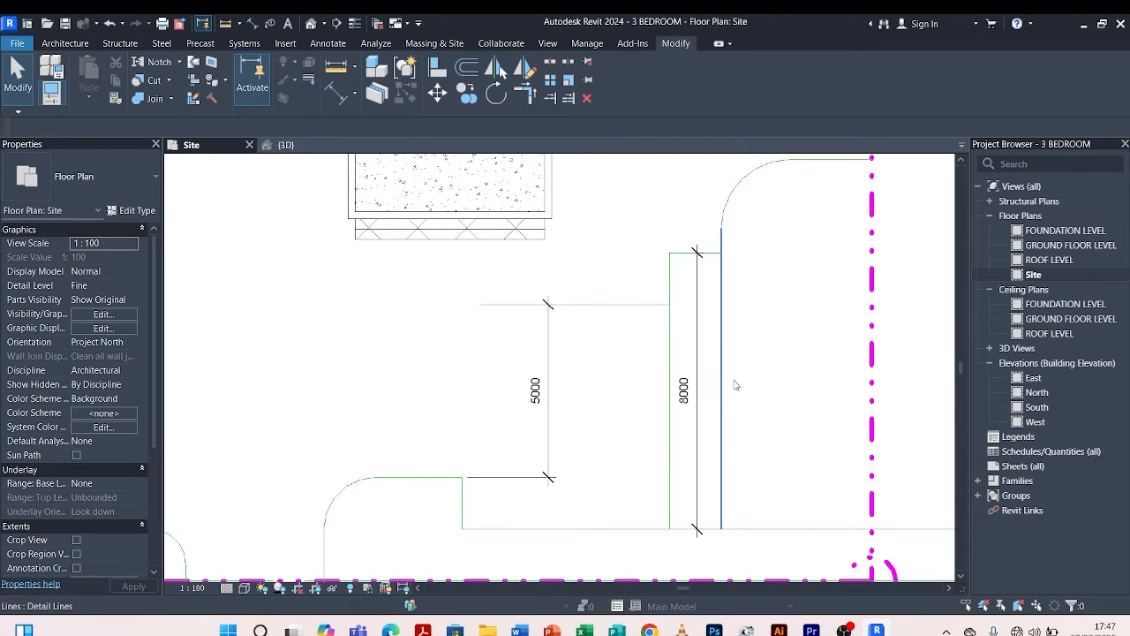
pyautogui.scroll(-3, 735, 385)
pyautogui.scroll(1, 729, 270)
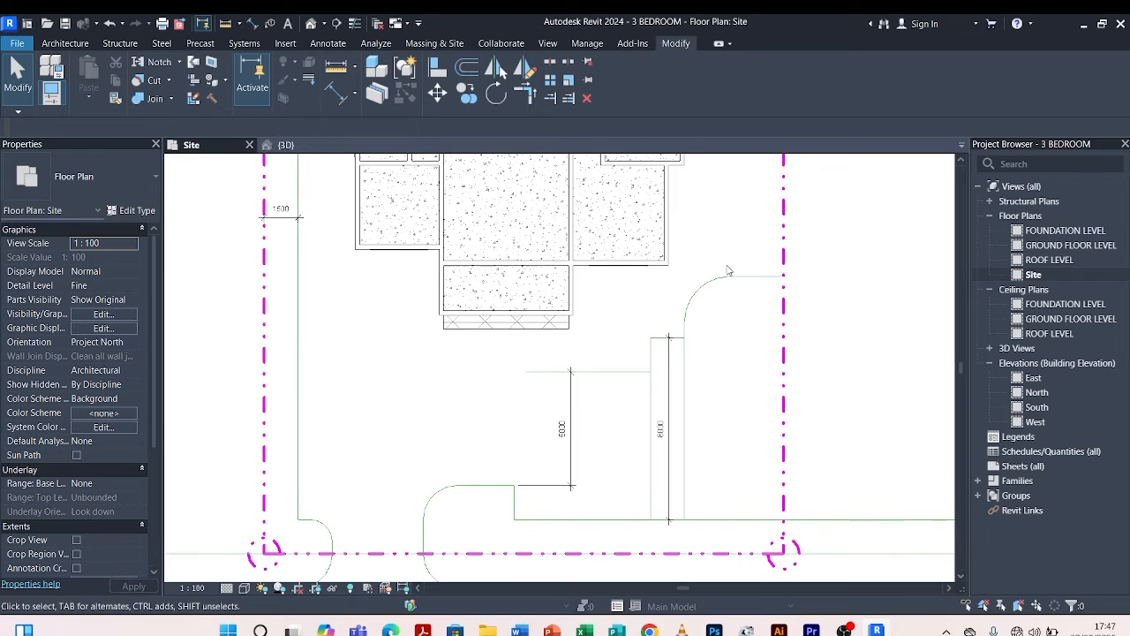
pyautogui.scroll(-1, 729, 274)
pyautogui.scroll(2, 732, 340)
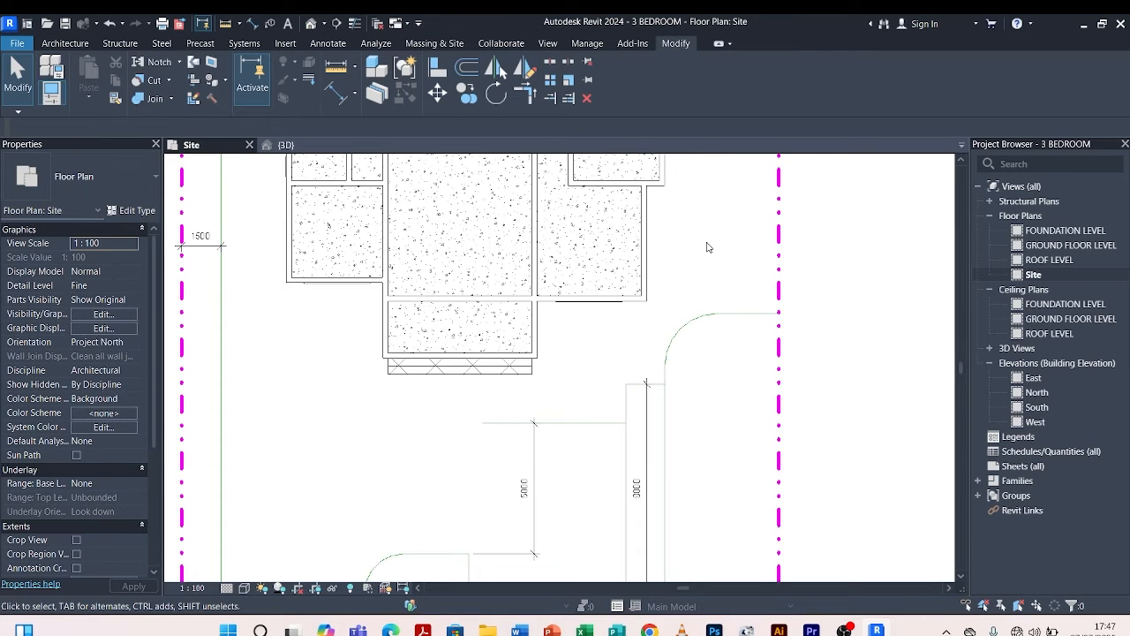
pyautogui.scroll(-2, 694, 248)
pyautogui.scroll(2, 659, 364)
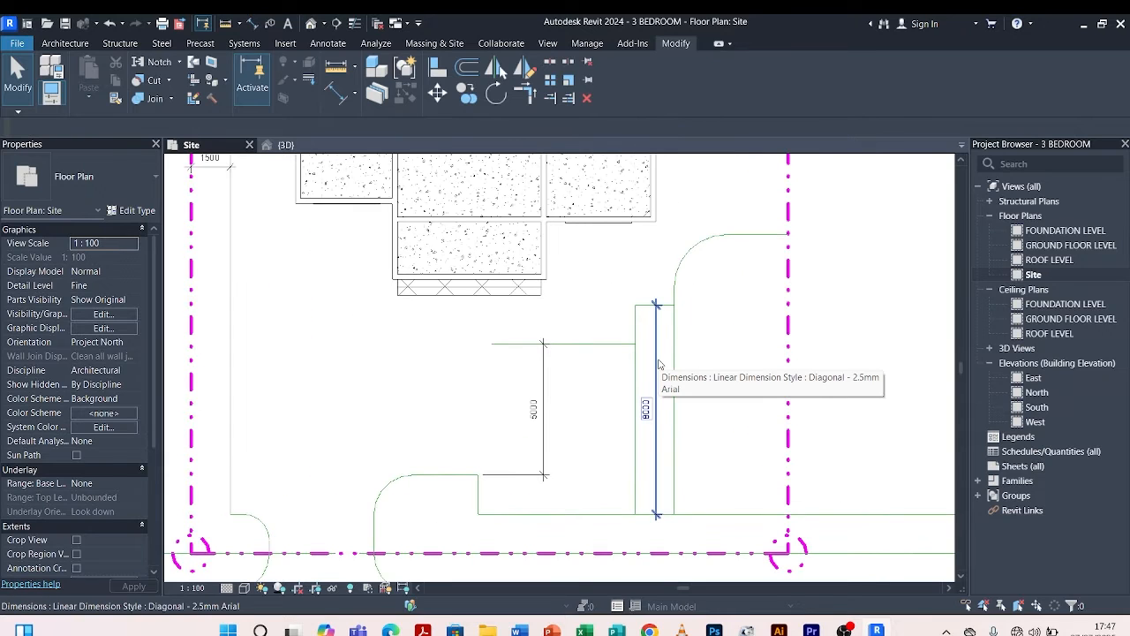
pyautogui.click(658, 364)
pyautogui.press('Delete')
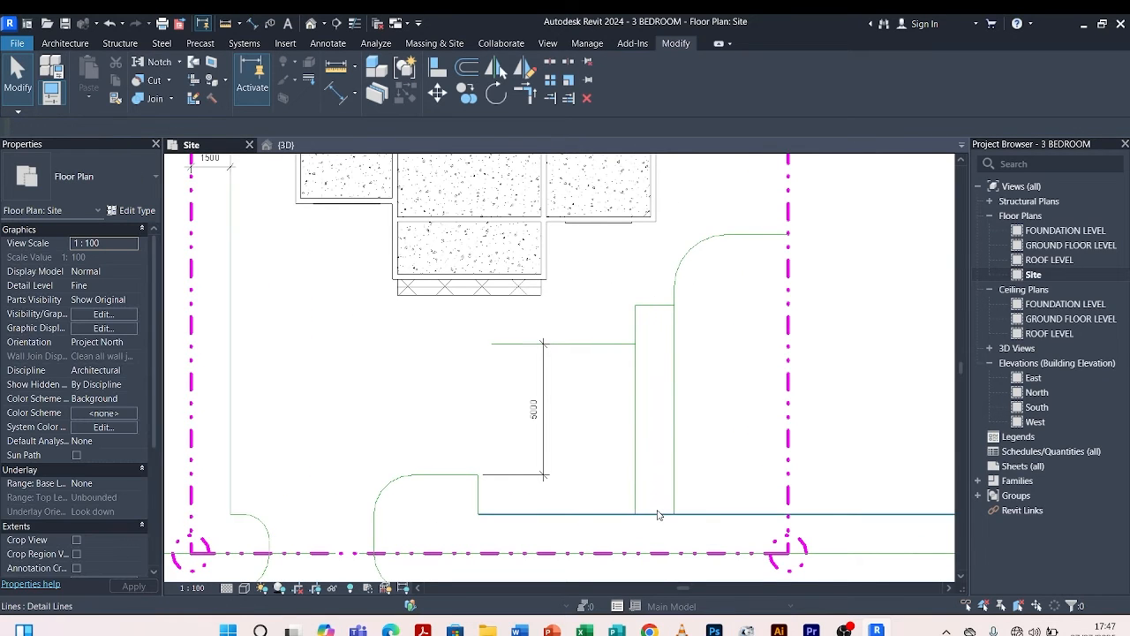
# Draw a horizontal detail line across the narrow strip, slightly above the middle of its length.
pyautogui.click(615, 346)
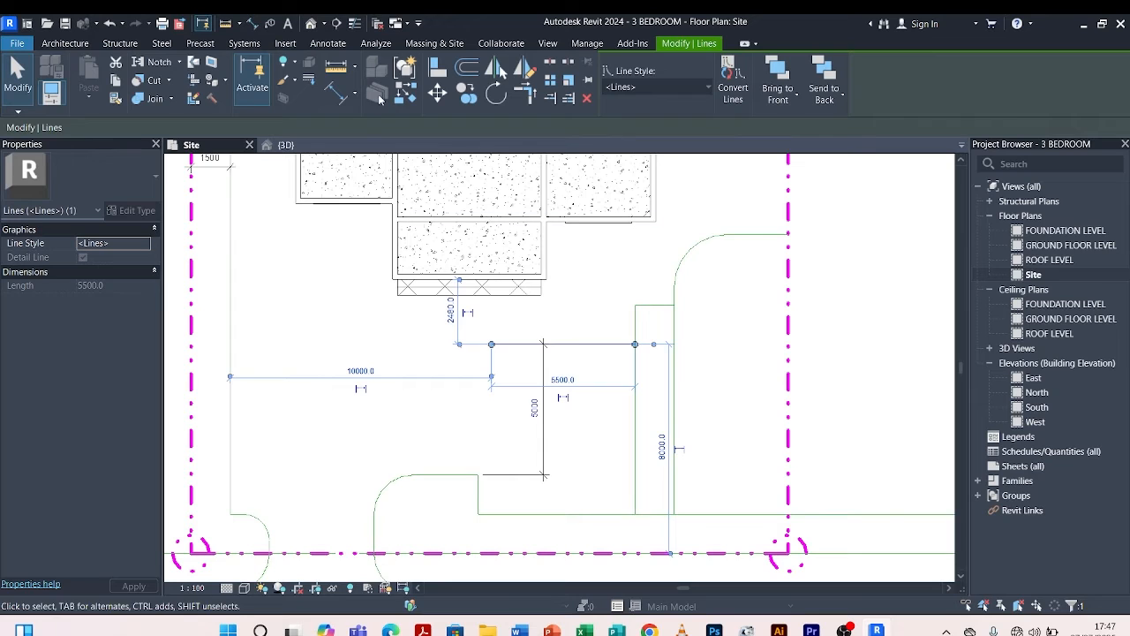
pyautogui.press('d')
pyautogui.press('l')
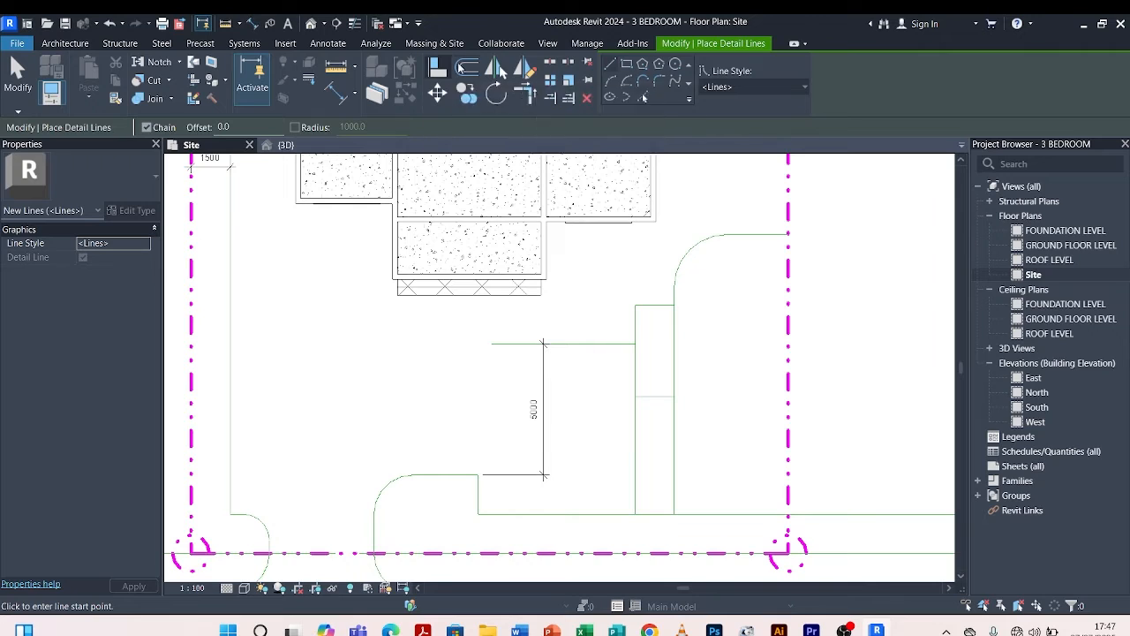
# Offset a copy of the cross line southward inside the narrow strip.
pyautogui.click(467, 68)
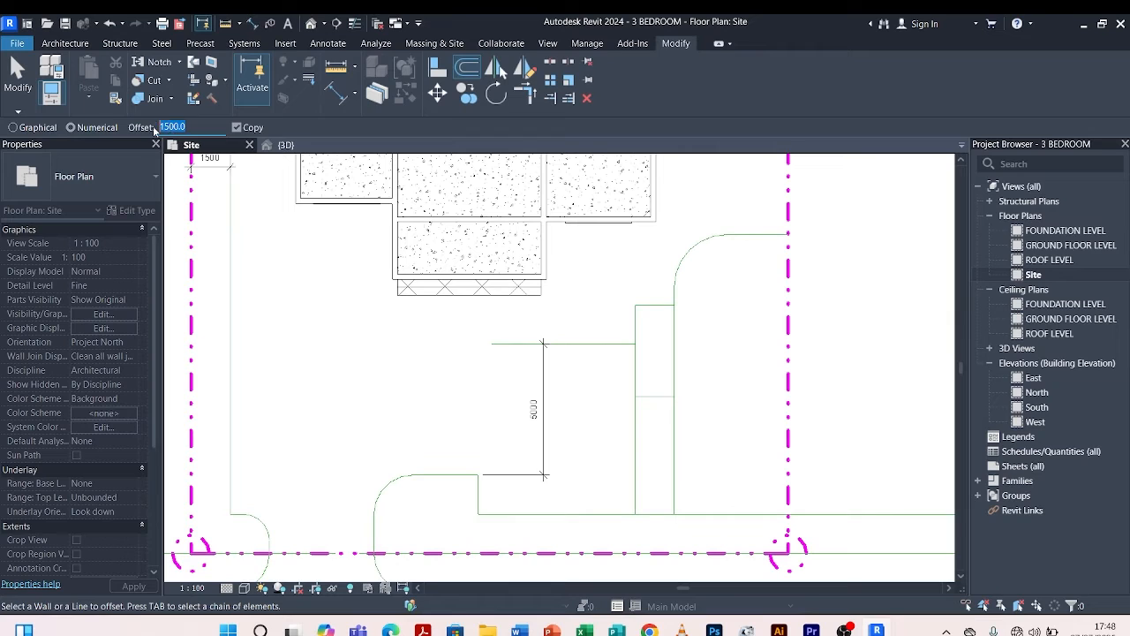
pyautogui.write('00')
pyautogui.press('Escape')
# Trim the narrow strip's side lines to the two cross lines, leaving a gap between the upper and lower rectangles.
pyautogui.scroll(2, 658, 415)
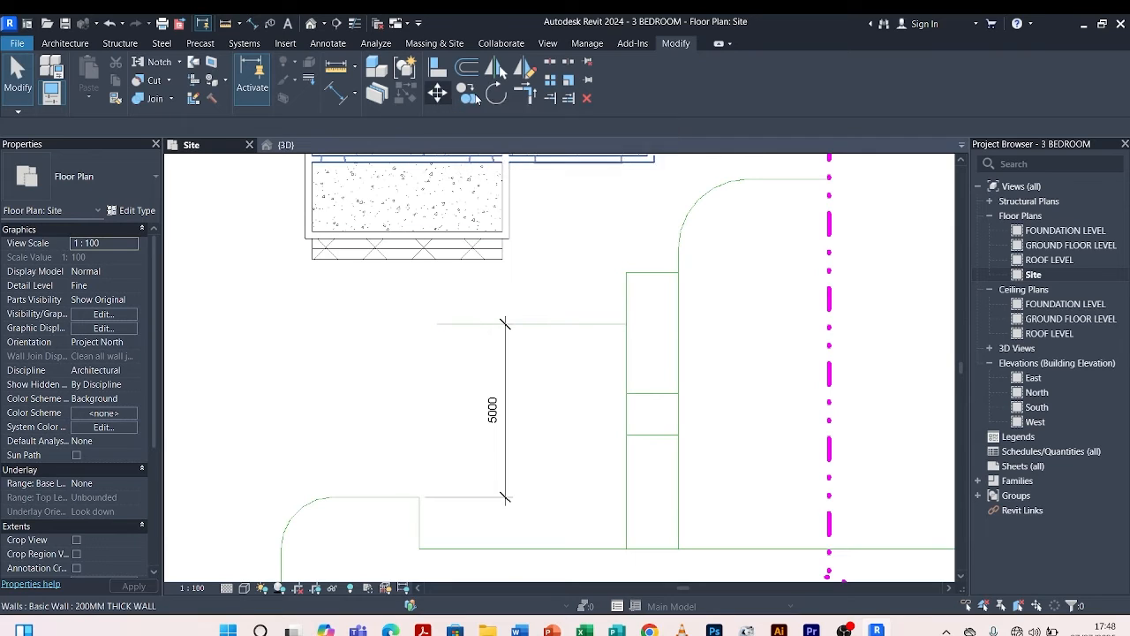
pyautogui.click(553, 63)
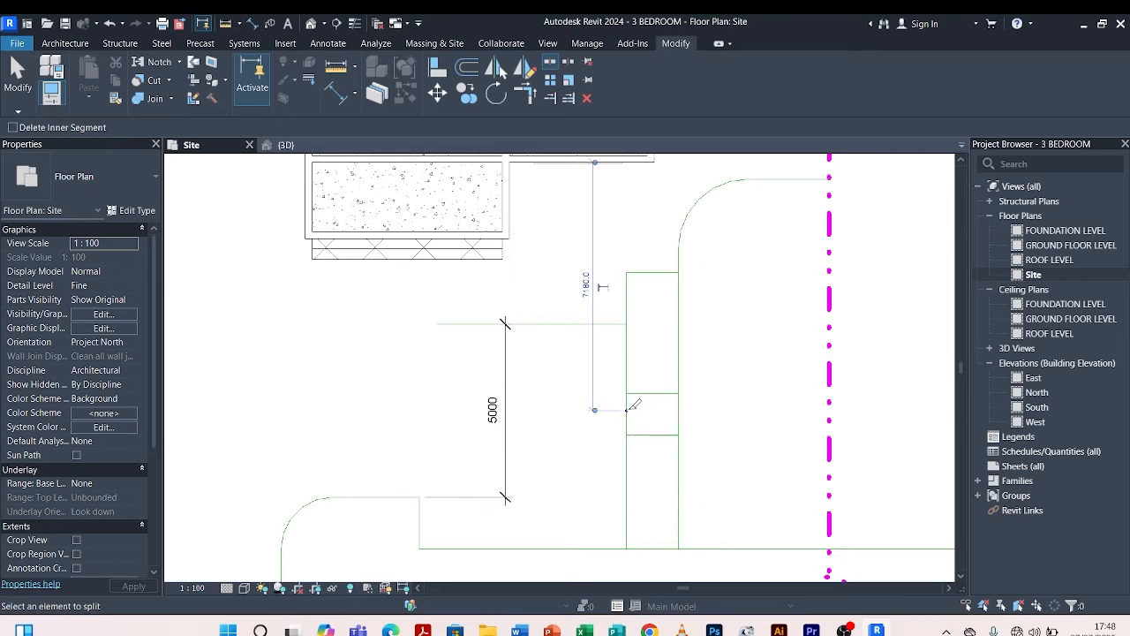
pyautogui.press('Escape')
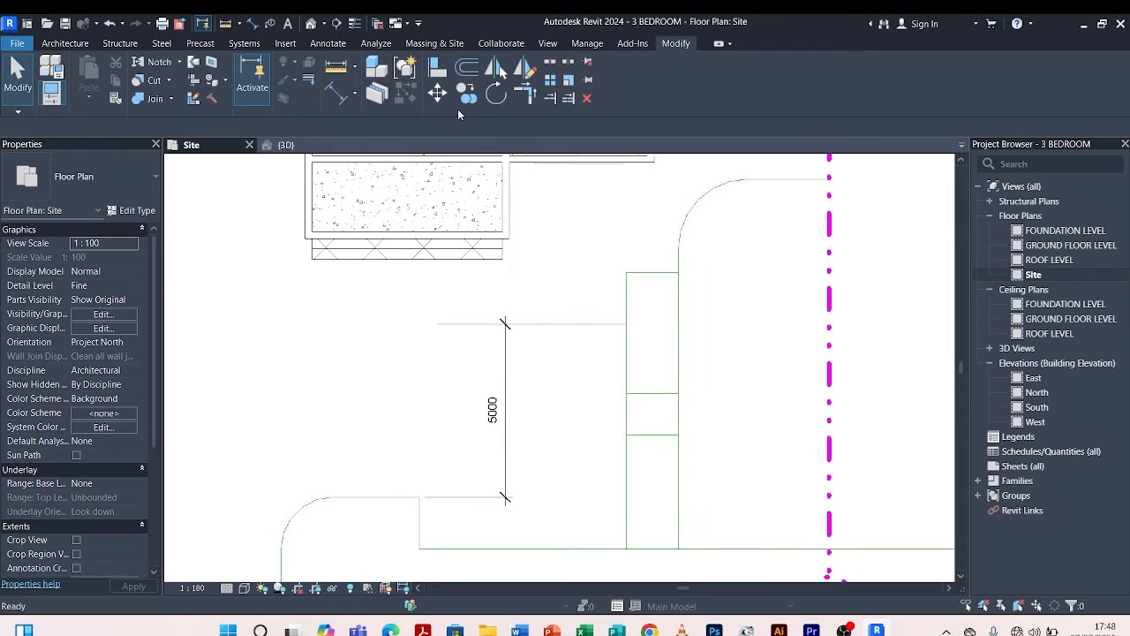
pyautogui.click(526, 92)
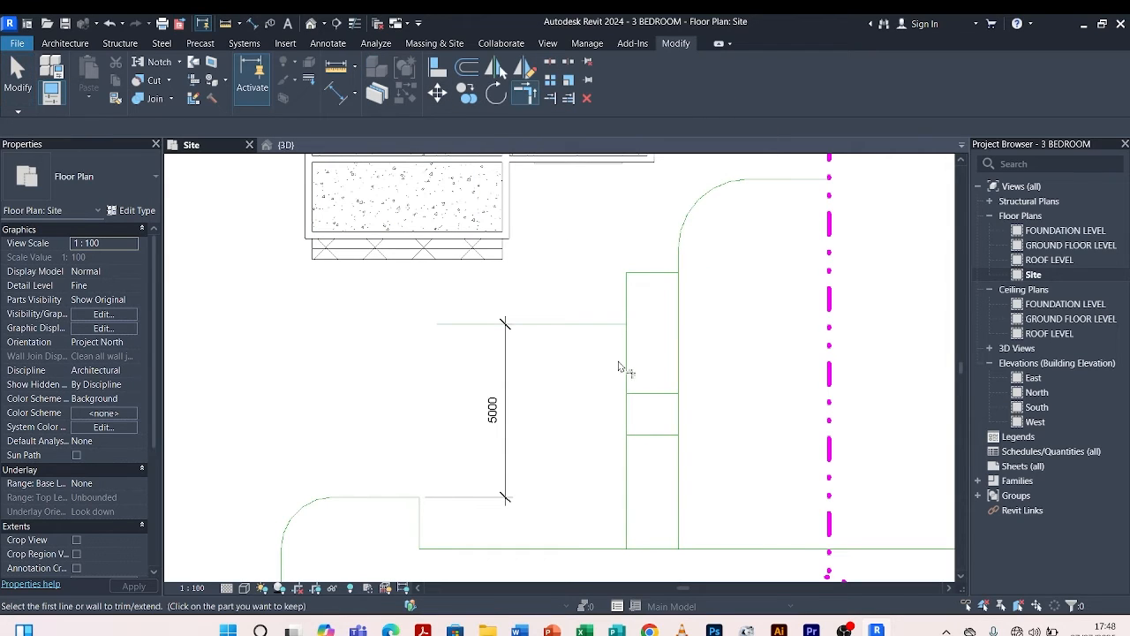
pyautogui.click(664, 394)
pyautogui.click(678, 371)
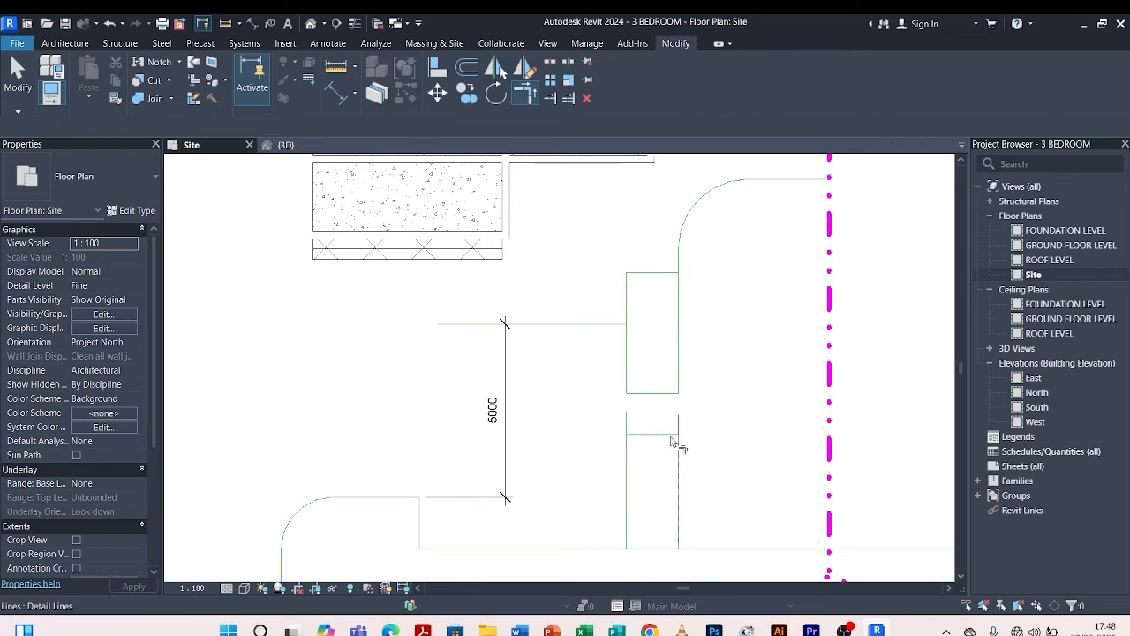
pyautogui.click(647, 437)
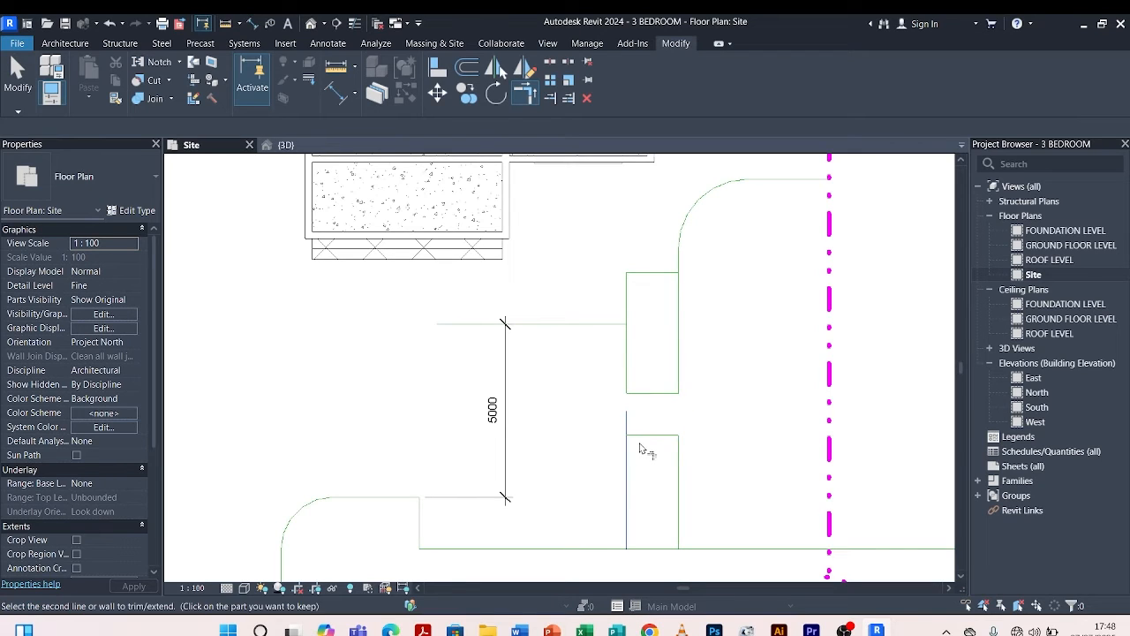
pyautogui.click(641, 450)
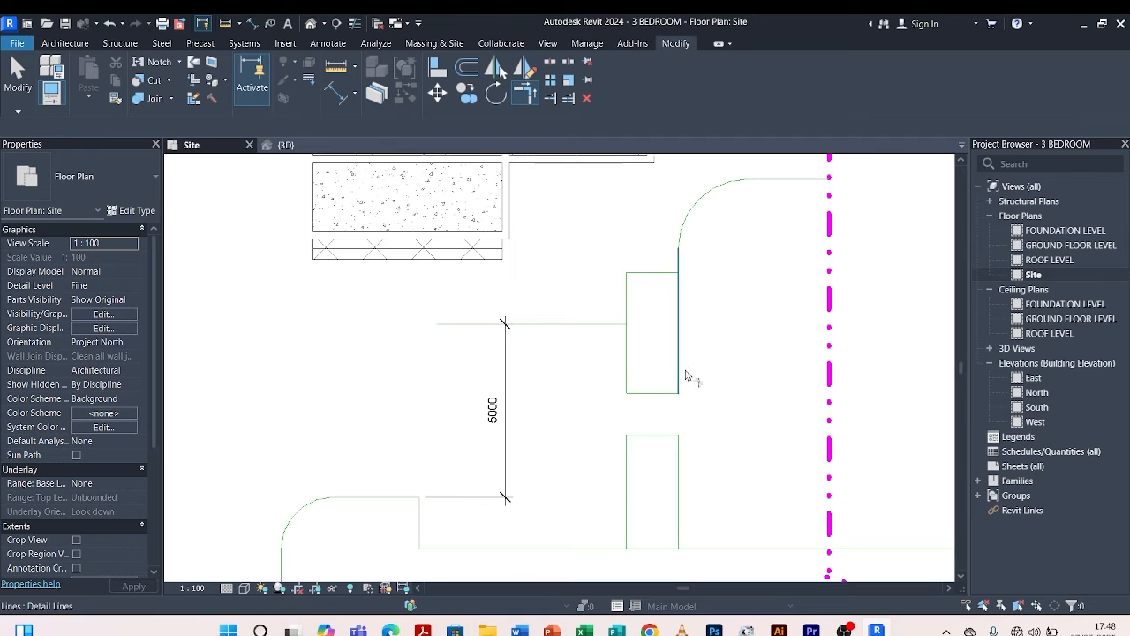
# Delete the 5000 mm dimension in the parking area in front of the house.
pyautogui.scroll(-3, 676, 371)
pyautogui.scroll(2, 735, 325)
pyautogui.scroll(1, 735, 325)
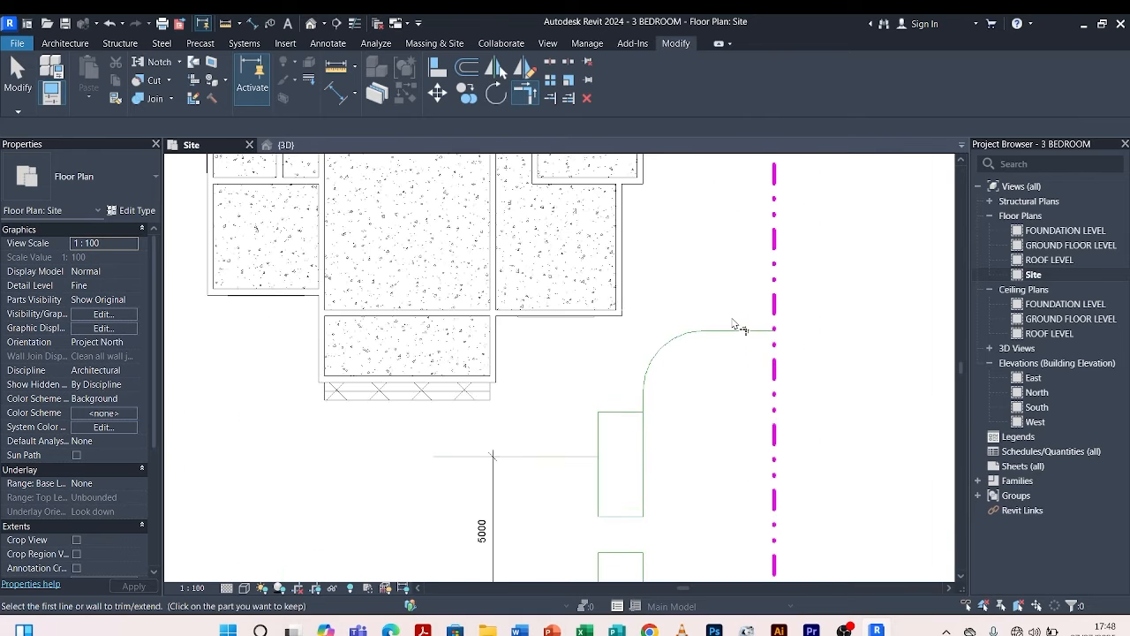
pyautogui.scroll(-2, 735, 325)
pyautogui.scroll(2, 735, 324)
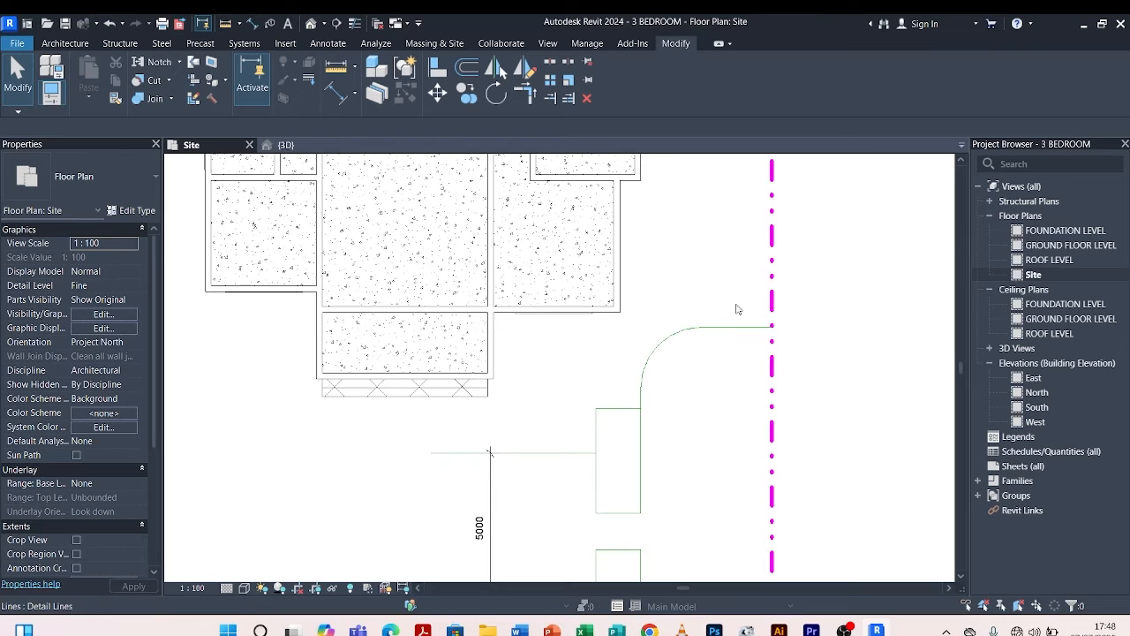
pyautogui.scroll(-3, 717, 415)
pyautogui.scroll(-2, 717, 403)
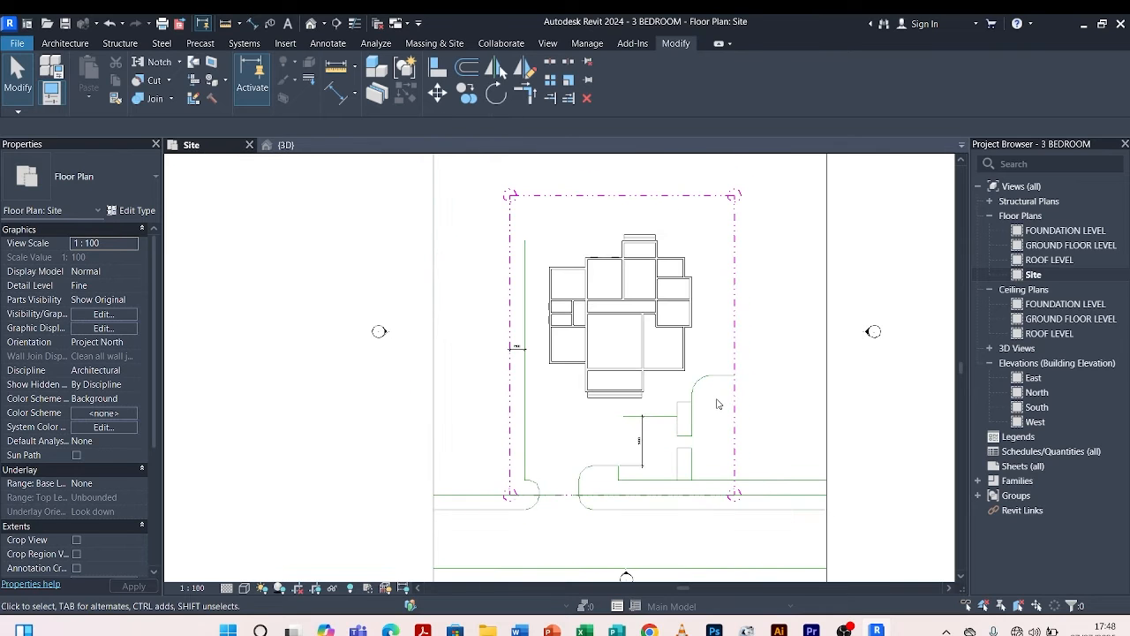
pyautogui.scroll(3, 647, 439)
pyautogui.click(647, 439)
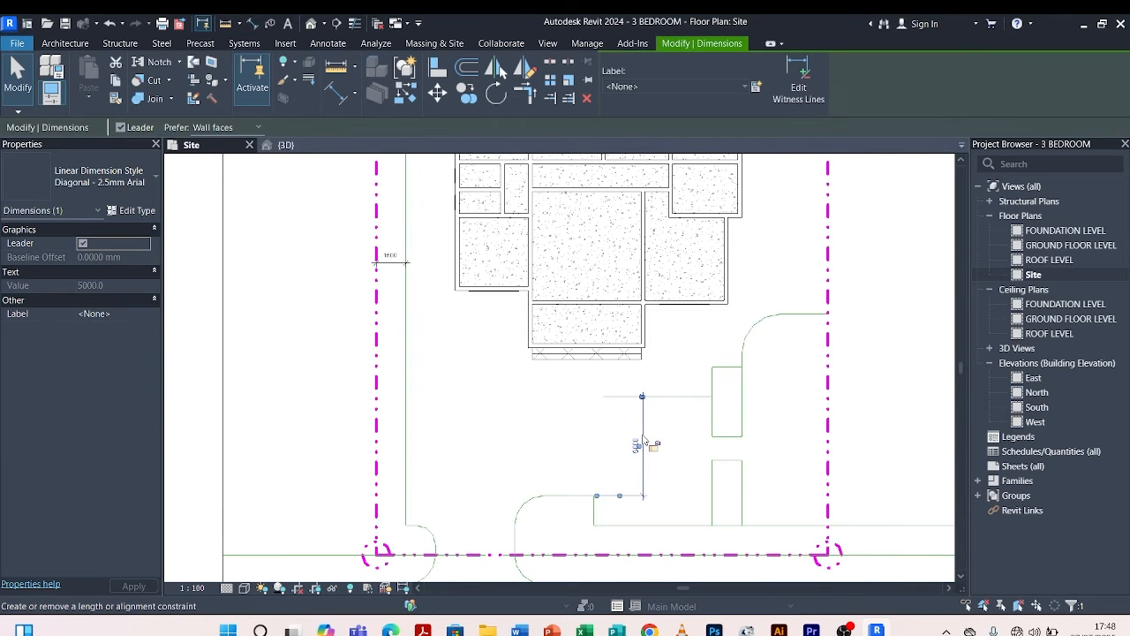
pyautogui.press('Delete')
pyautogui.scroll(-1, 692, 428)
pyautogui.scroll(-2, 614, 417)
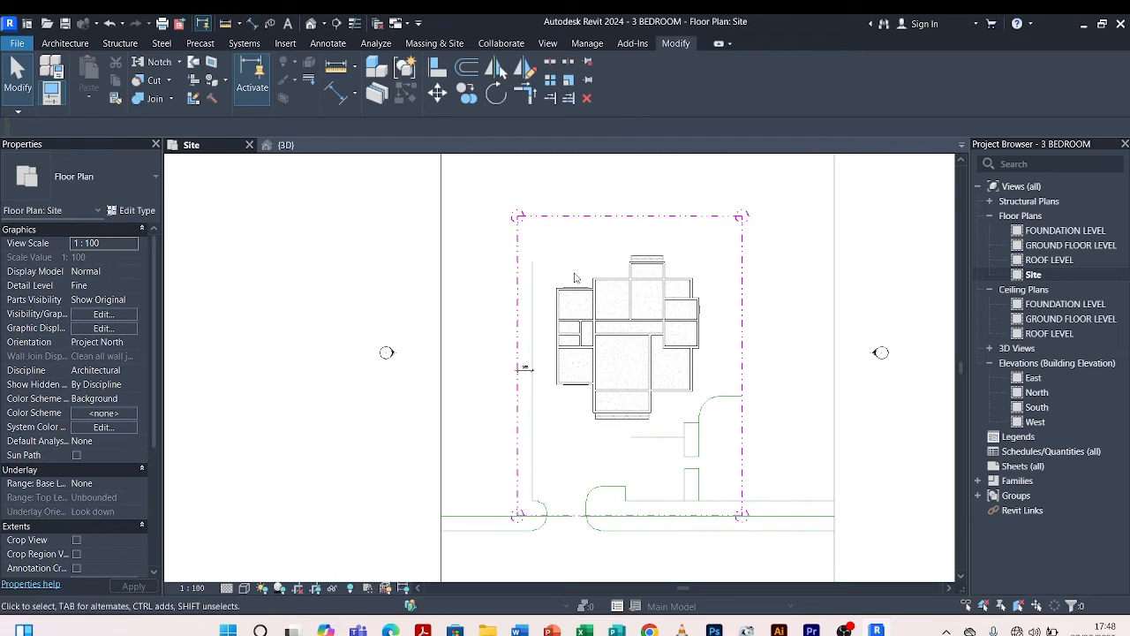
# Extend the vertical detail line along the west boundary northward to meet the north property line.
pyautogui.scroll(2, 533, 268)
pyautogui.click(532, 272)
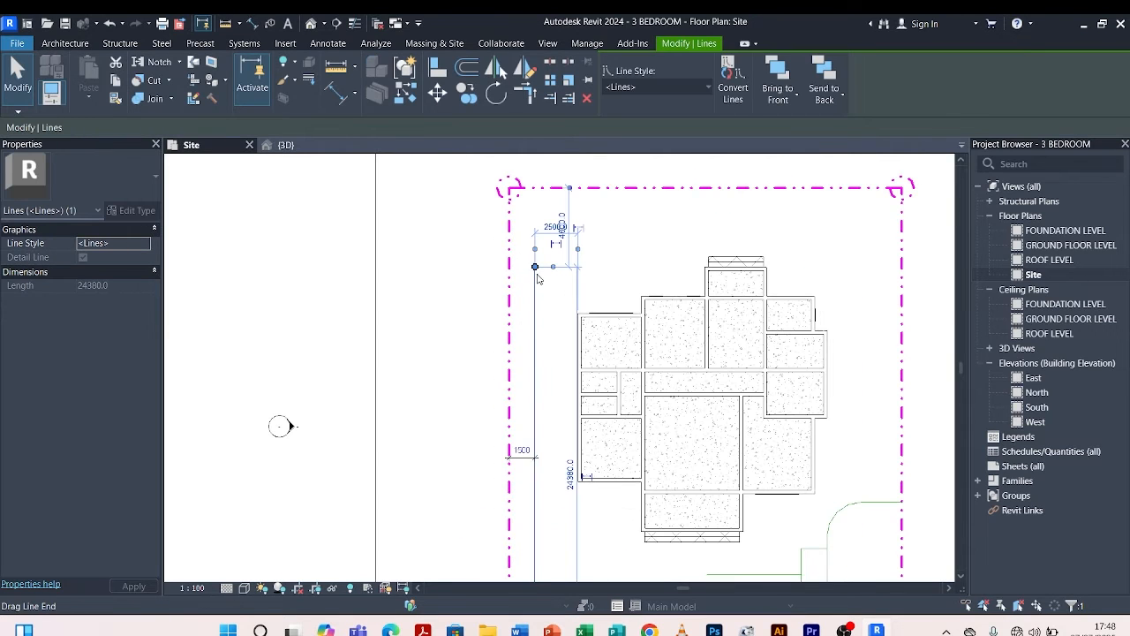
pyautogui.click(552, 288)
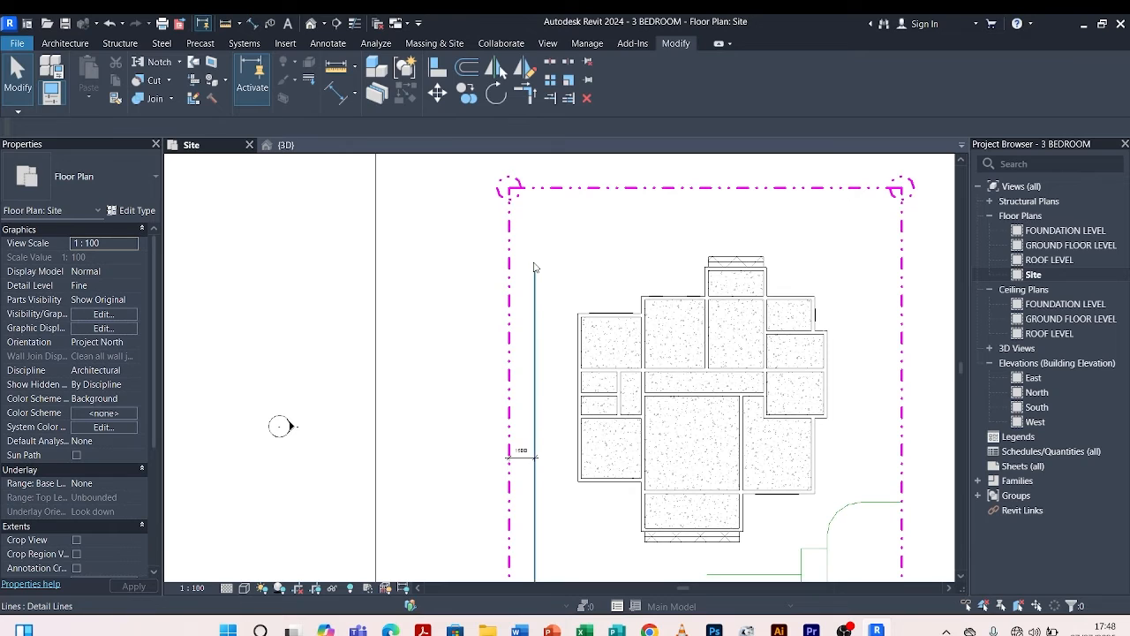
pyautogui.click(535, 270)
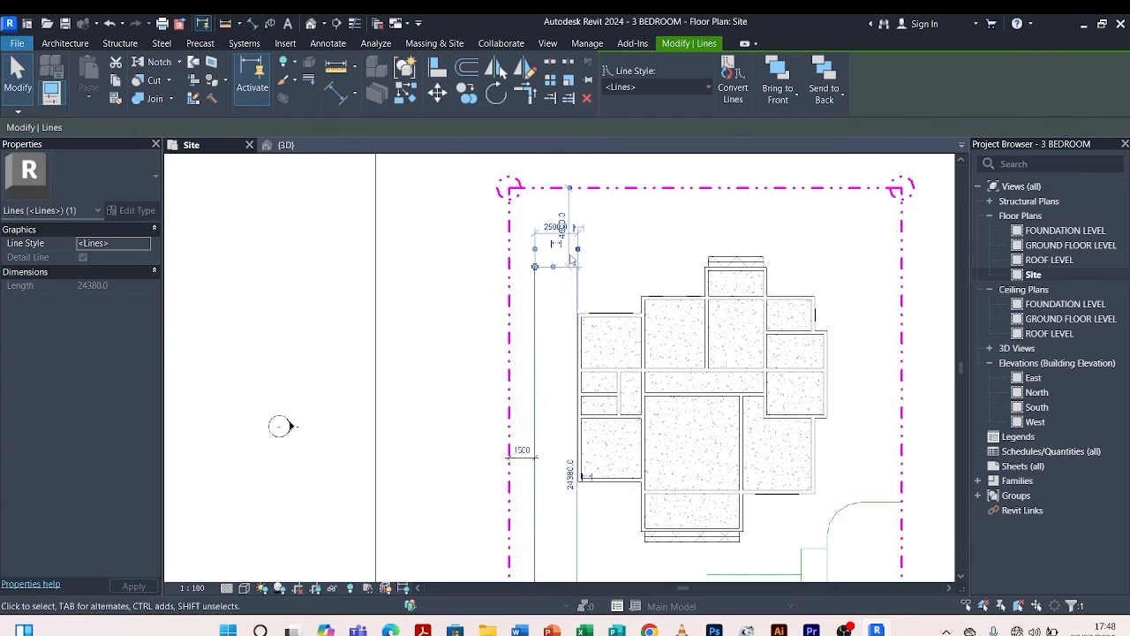
pyautogui.scroll(3, 529, 261)
pyautogui.scroll(-2, 543, 324)
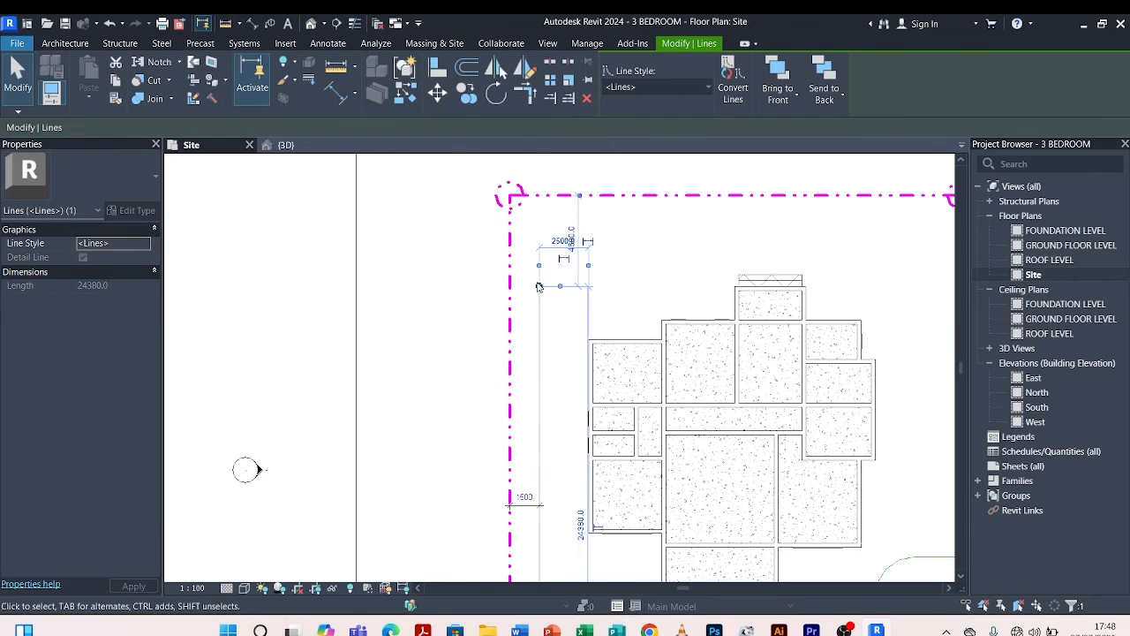
pyautogui.scroll(-2, 642, 260)
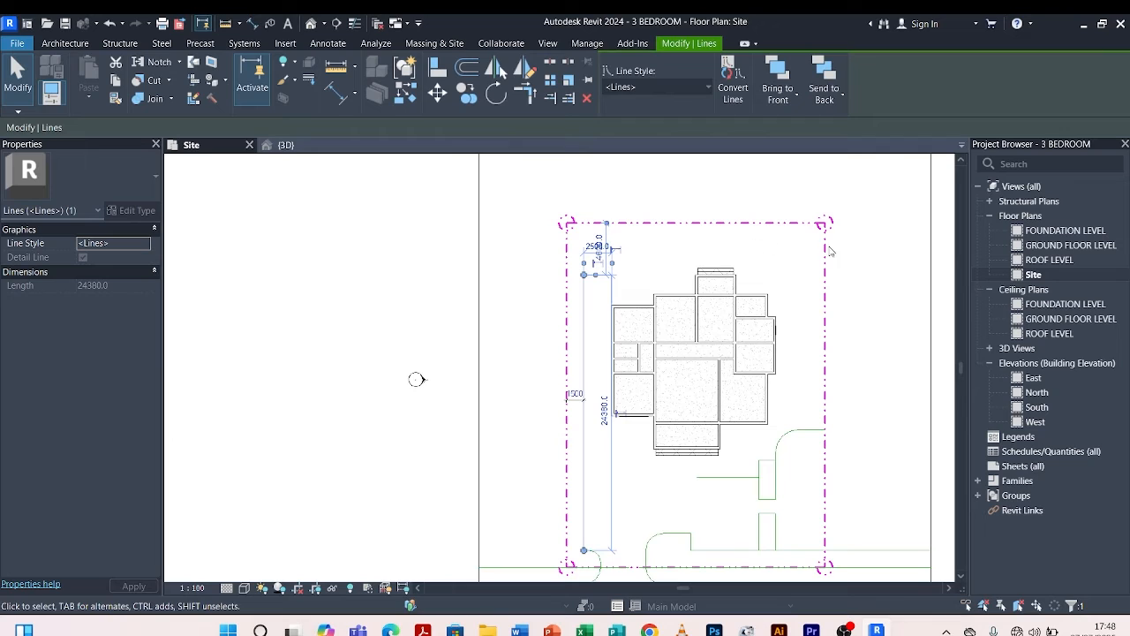
pyautogui.scroll(3, 799, 250)
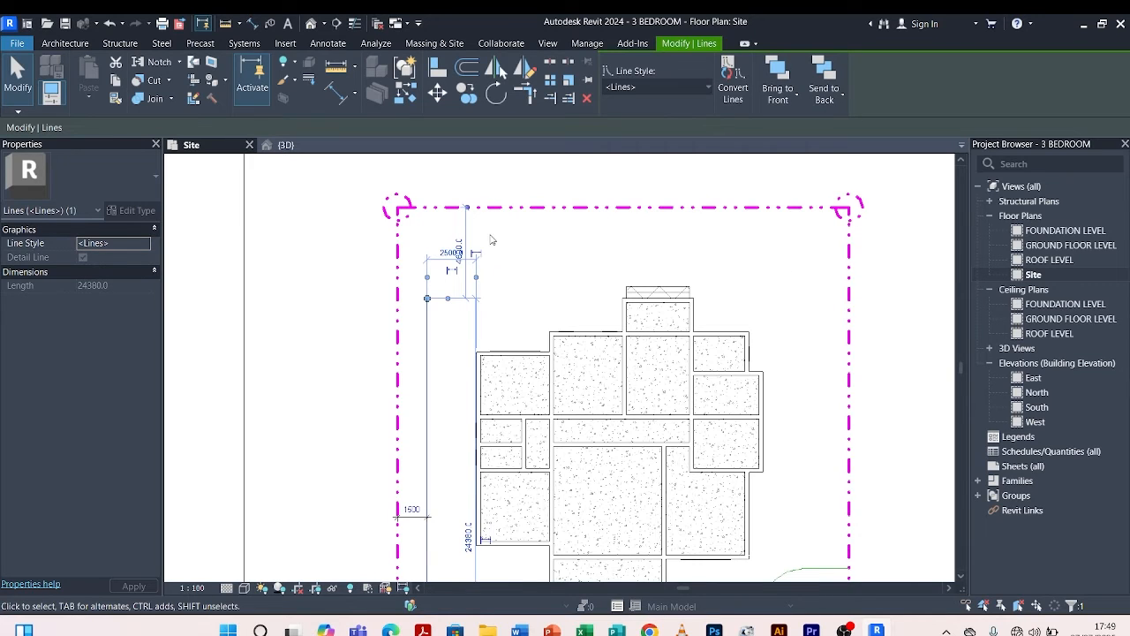
pyautogui.scroll(-2, 547, 239)
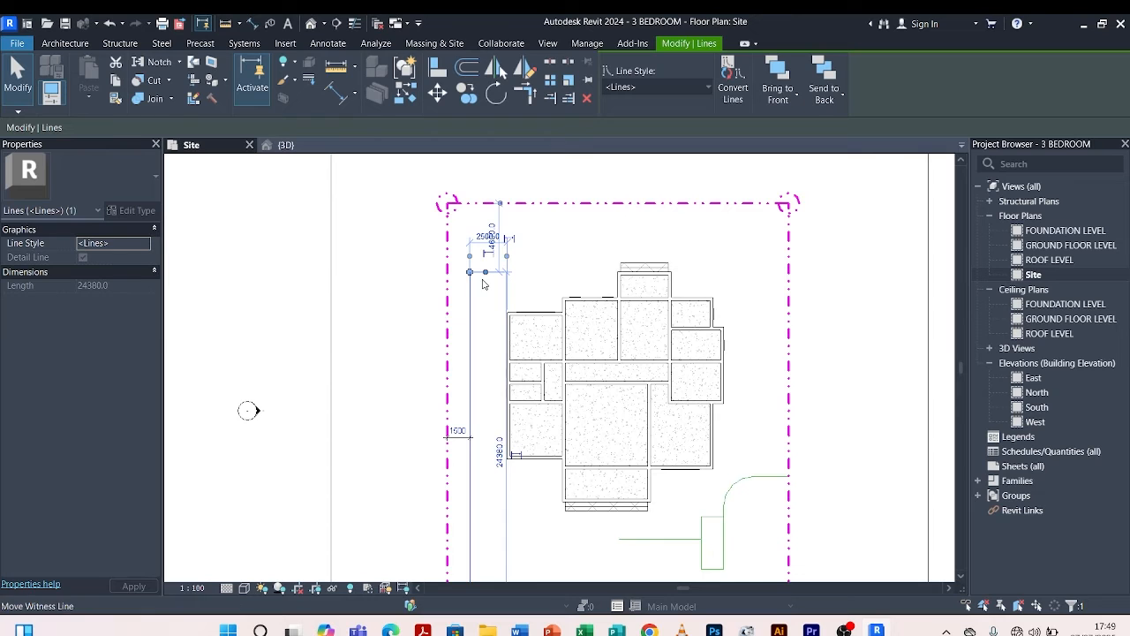
pyautogui.moveTo(469, 272); pyautogui.dragTo(470, 203)
pyautogui.click(382, 305)
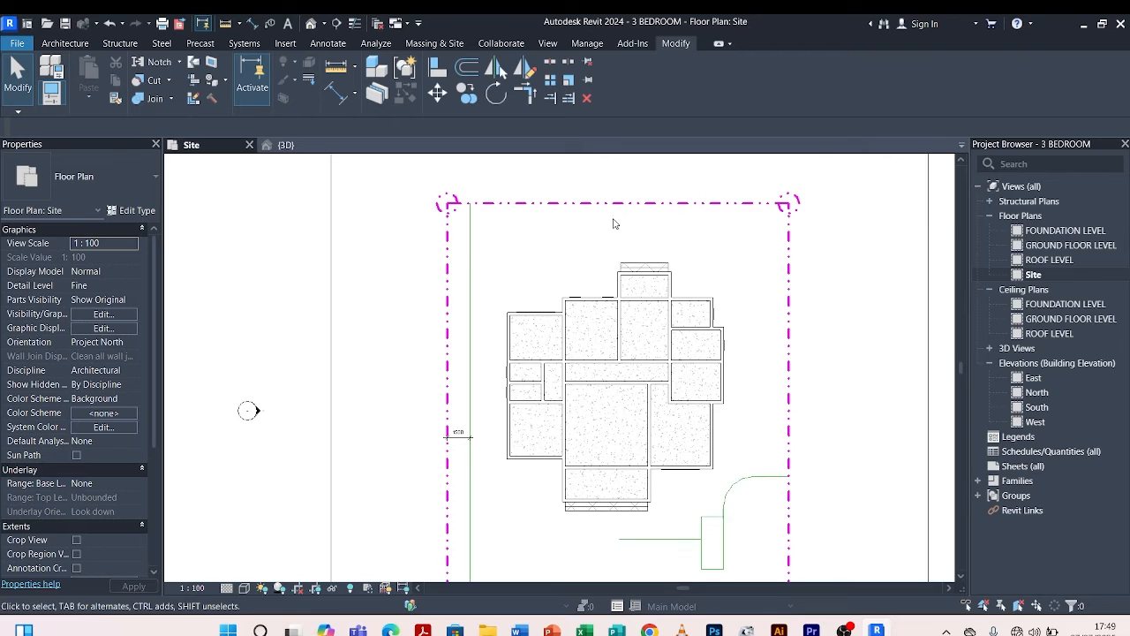
# Using the parking detail line's type, draw a detail-line rectangle filling the notch at the house's northwest corner.
pyautogui.scroll(-2, 613, 222)
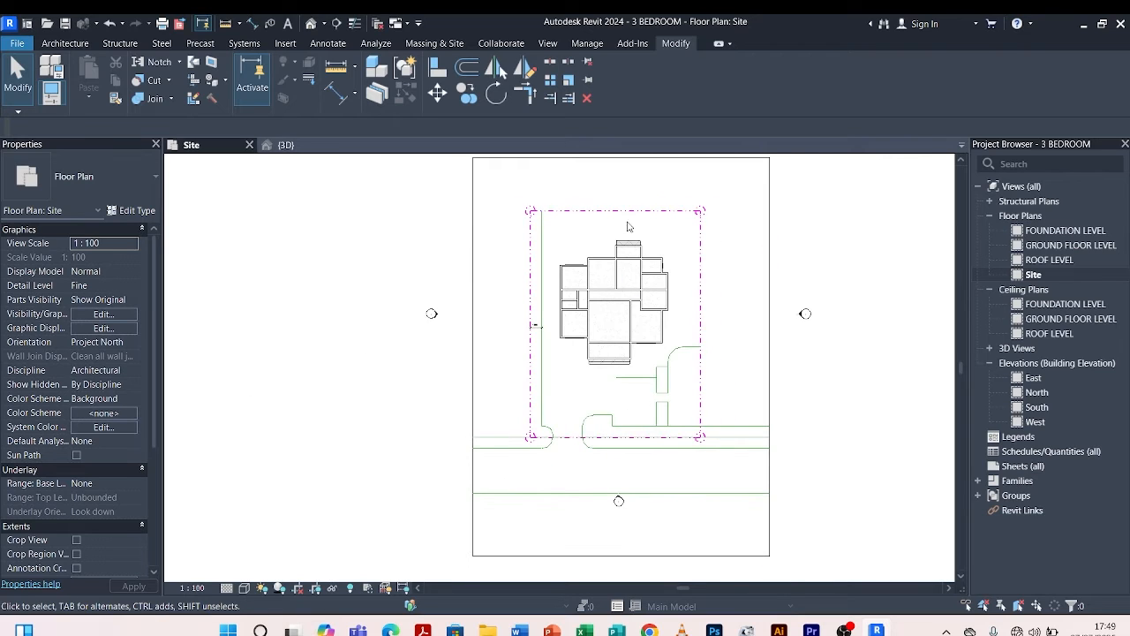
pyautogui.scroll(2, 551, 265)
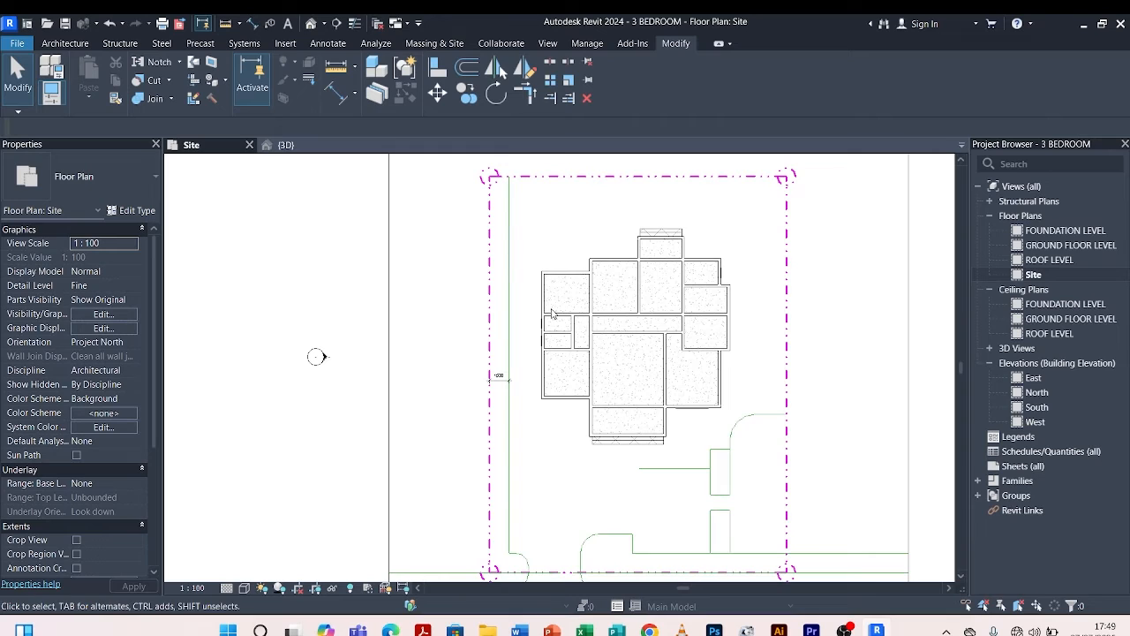
pyautogui.click(667, 469)
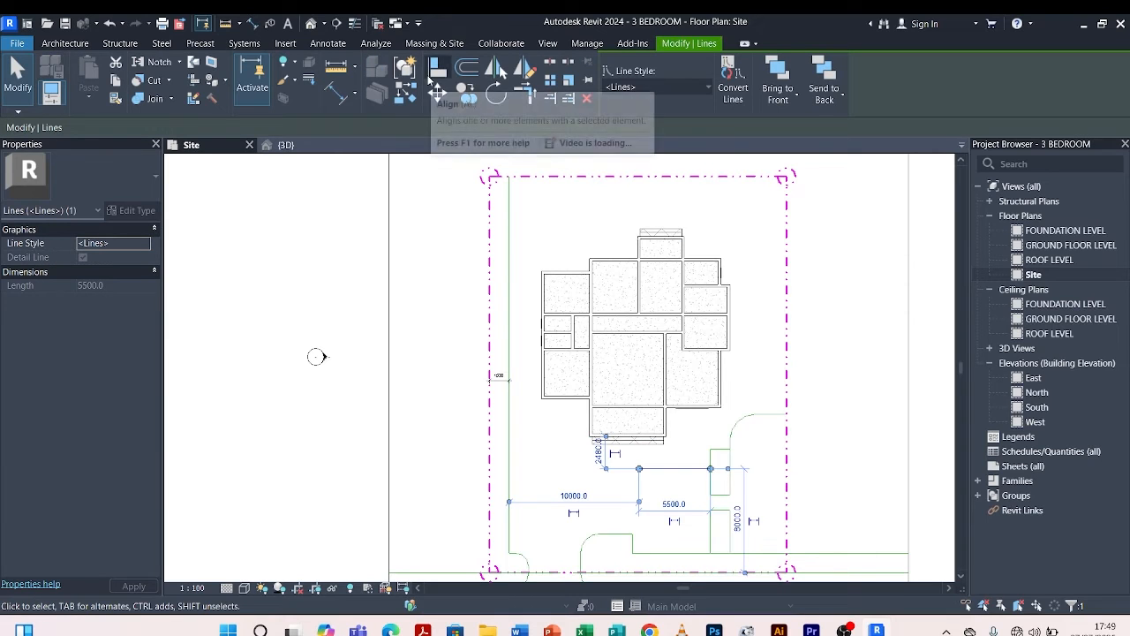
pyautogui.click(404, 92)
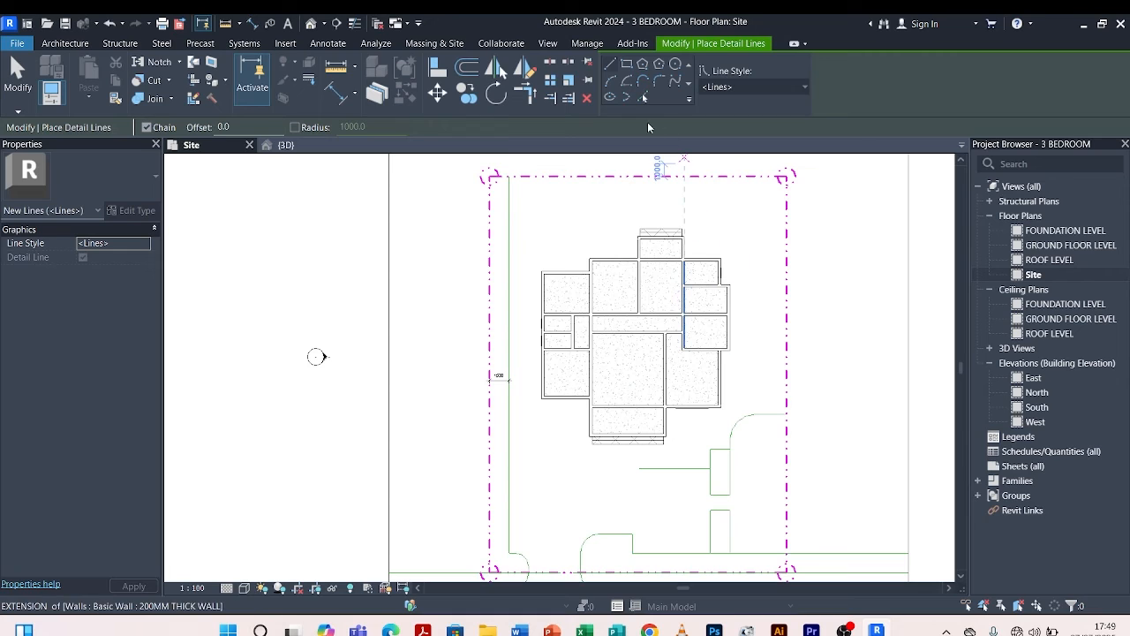
pyautogui.click(626, 65)
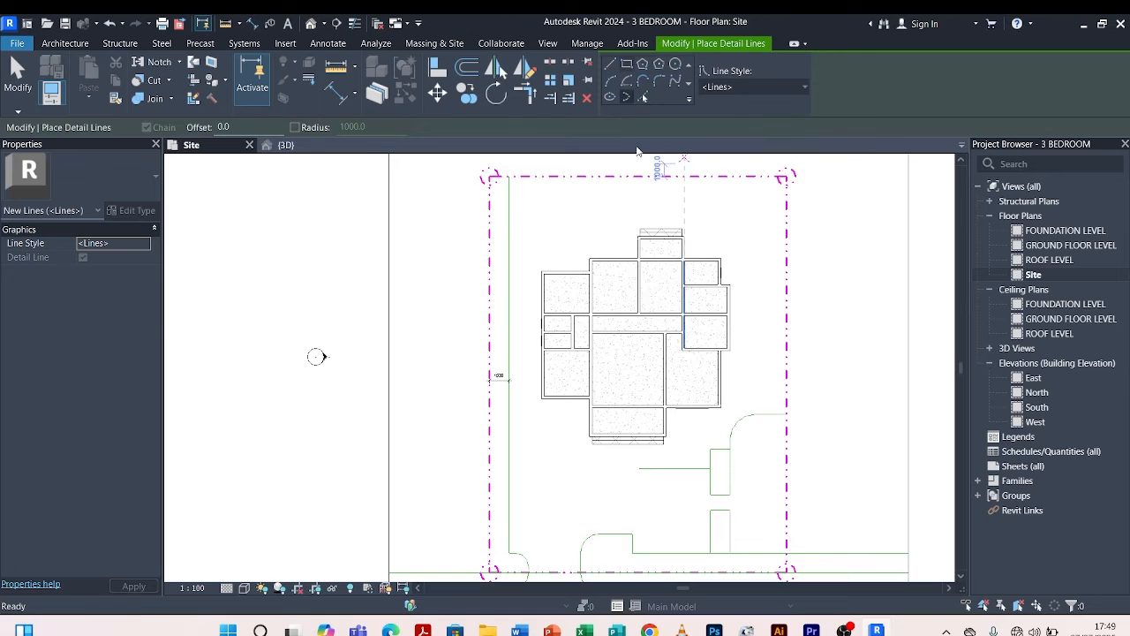
pyautogui.scroll(8, 575, 308)
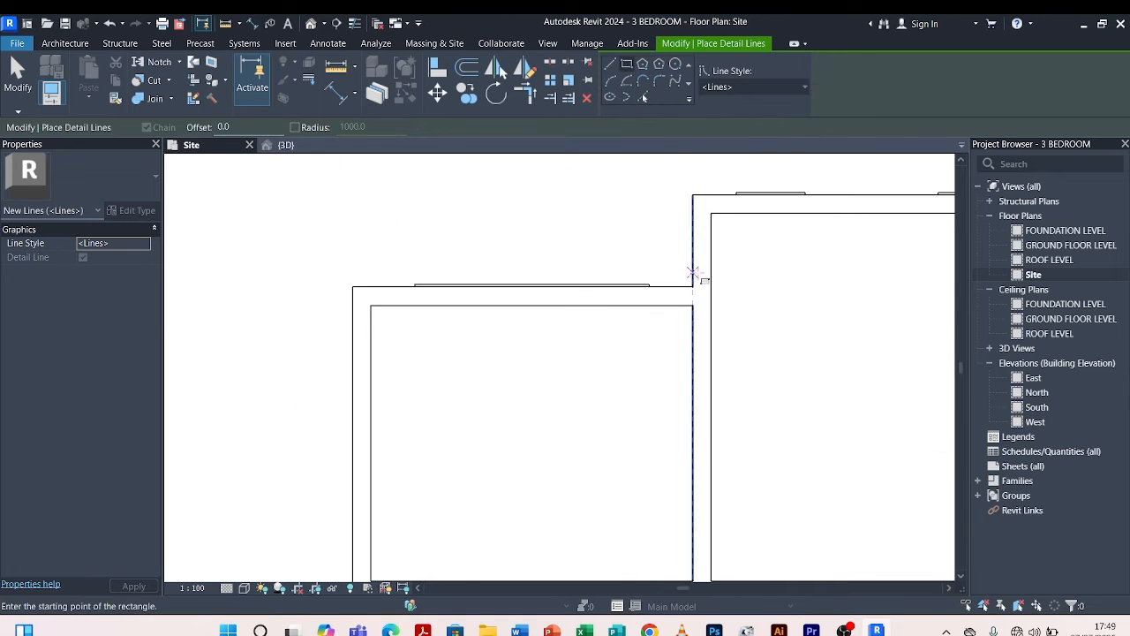
pyautogui.click(692, 195)
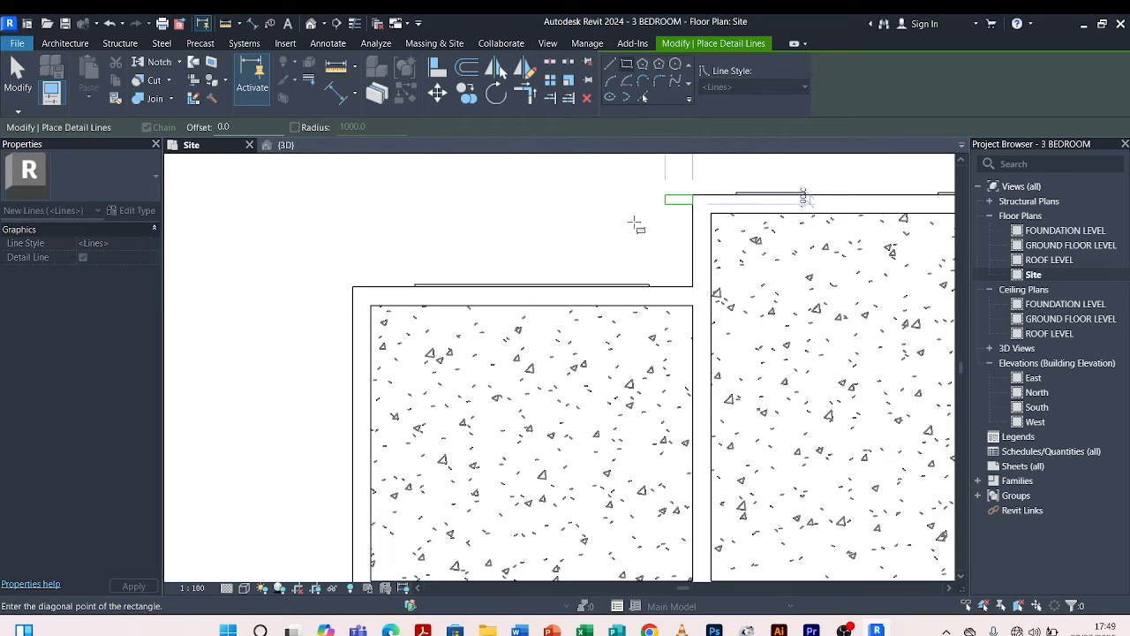
pyautogui.click(354, 287)
# Draw a detail-line rectangle of 700 by 2000 mm in the notch at the house's northeast corner.
pyautogui.scroll(-10, 335, 353)
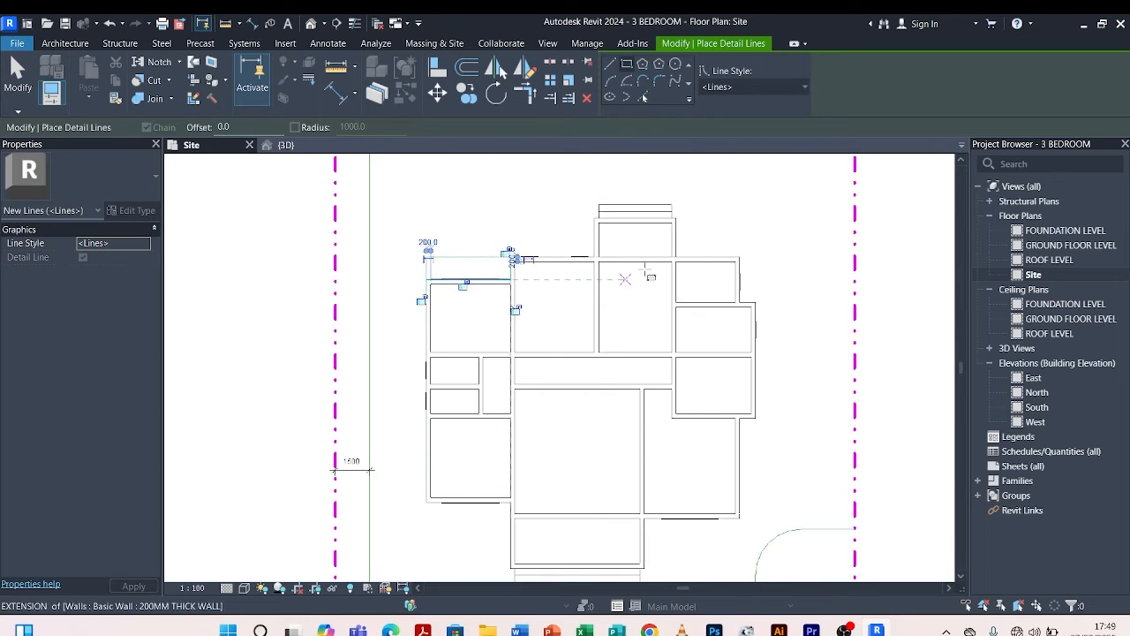
pyautogui.scroll(5, 659, 239)
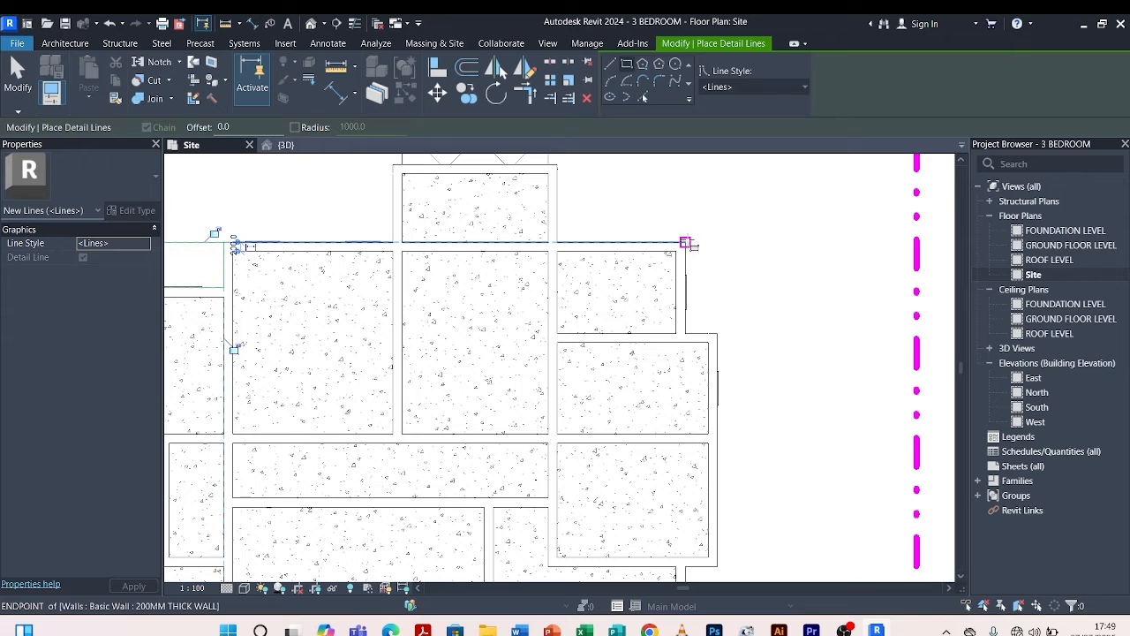
pyautogui.click(685, 241)
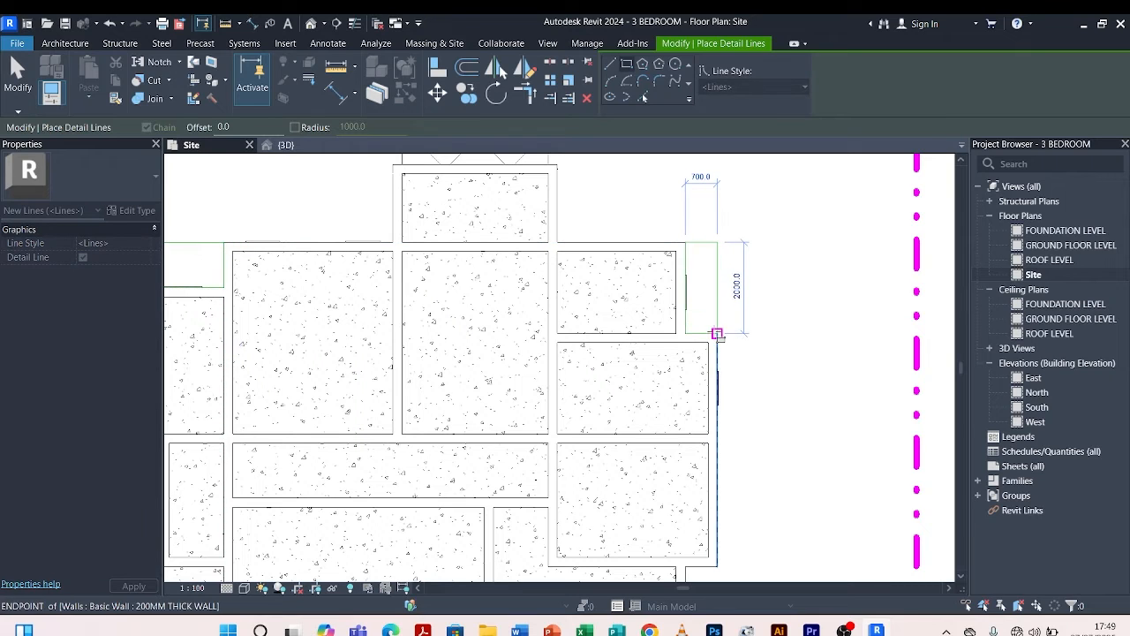
pyautogui.click(717, 328)
# Draw a detail-line rectangle about 700 mm deep below the southwest room, reaching the room's outer west wall face.
pyautogui.scroll(-4, 242, 331)
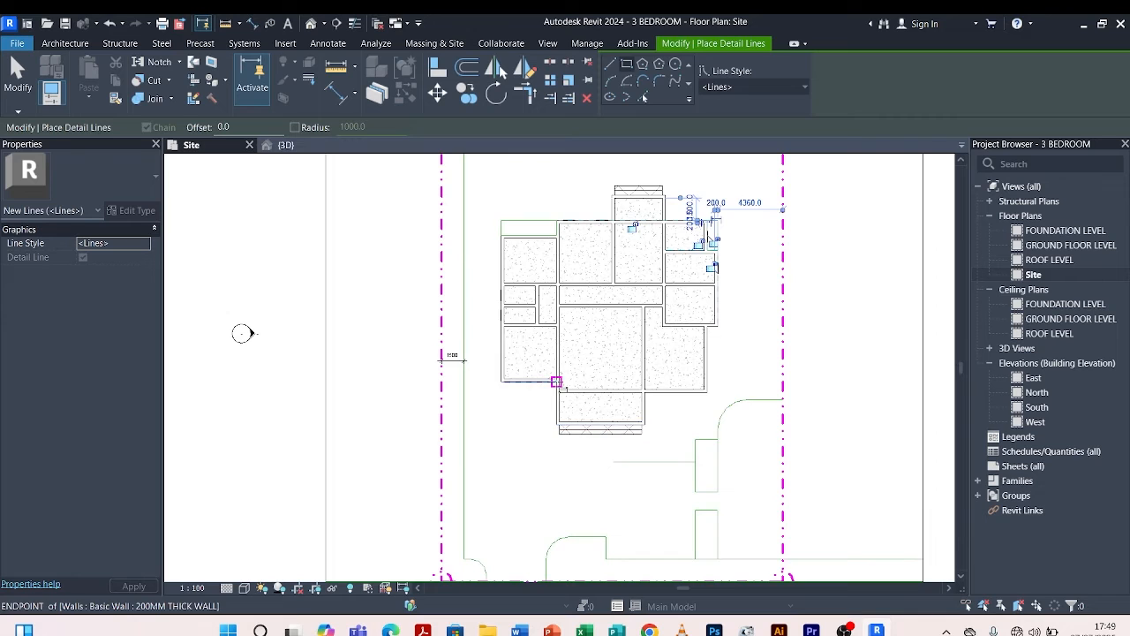
pyautogui.scroll(4, 555, 380)
pyautogui.click(558, 386)
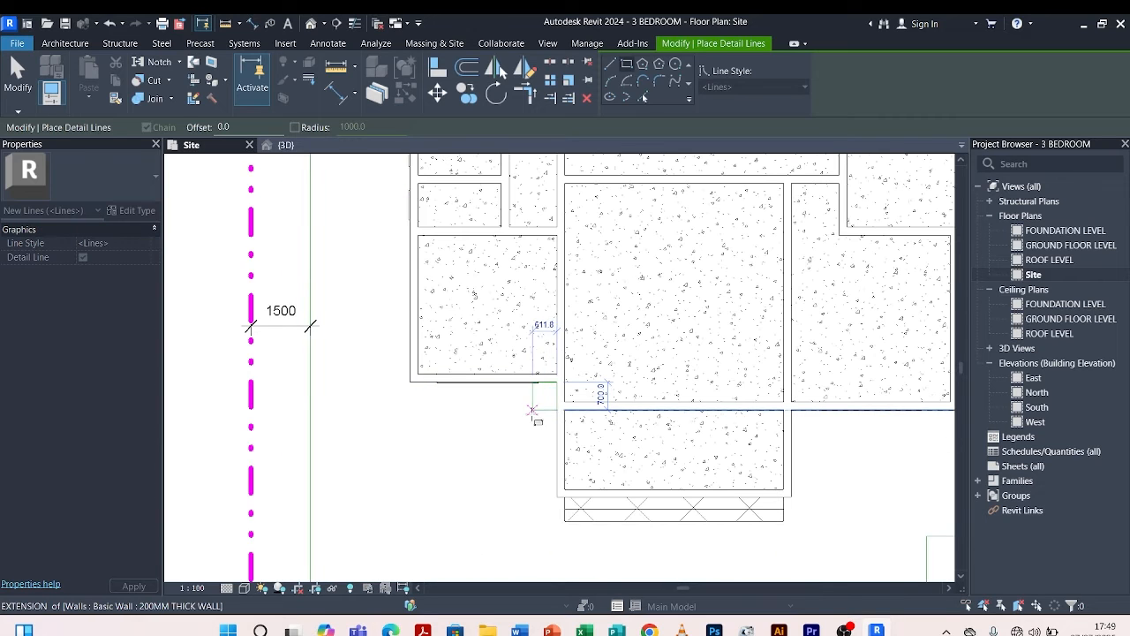
pyautogui.click(411, 409)
# Draw a detail-line rectangle about 700 mm wide filling the notch at the house's southeast corner, down to the south wall's outer face.
pyautogui.scroll(-4, 590, 230)
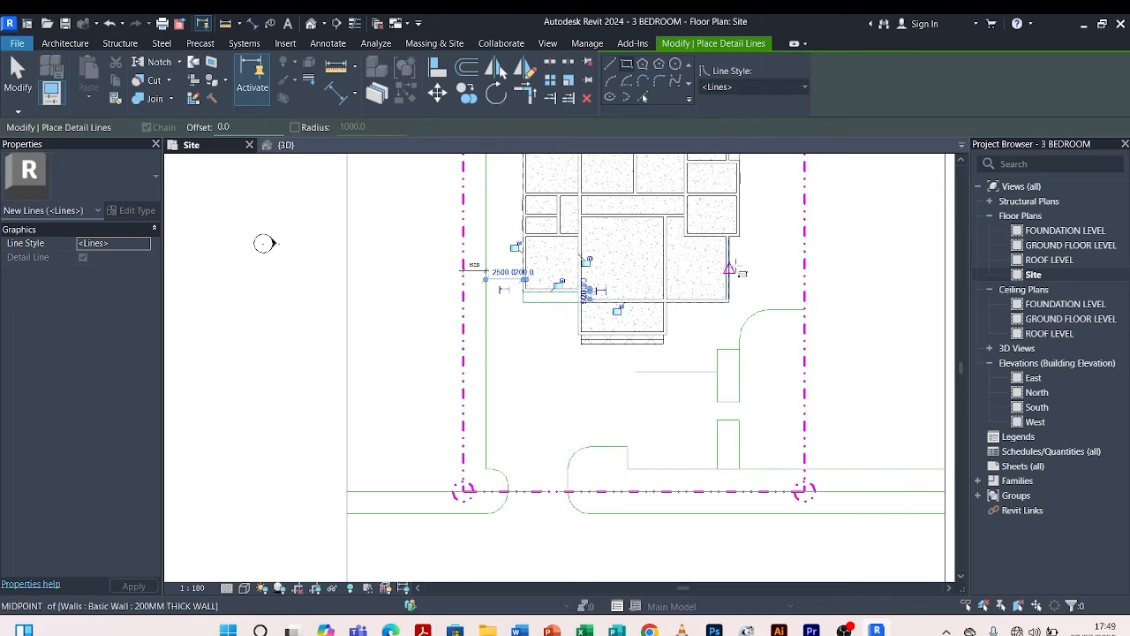
pyautogui.scroll(5, 745, 247)
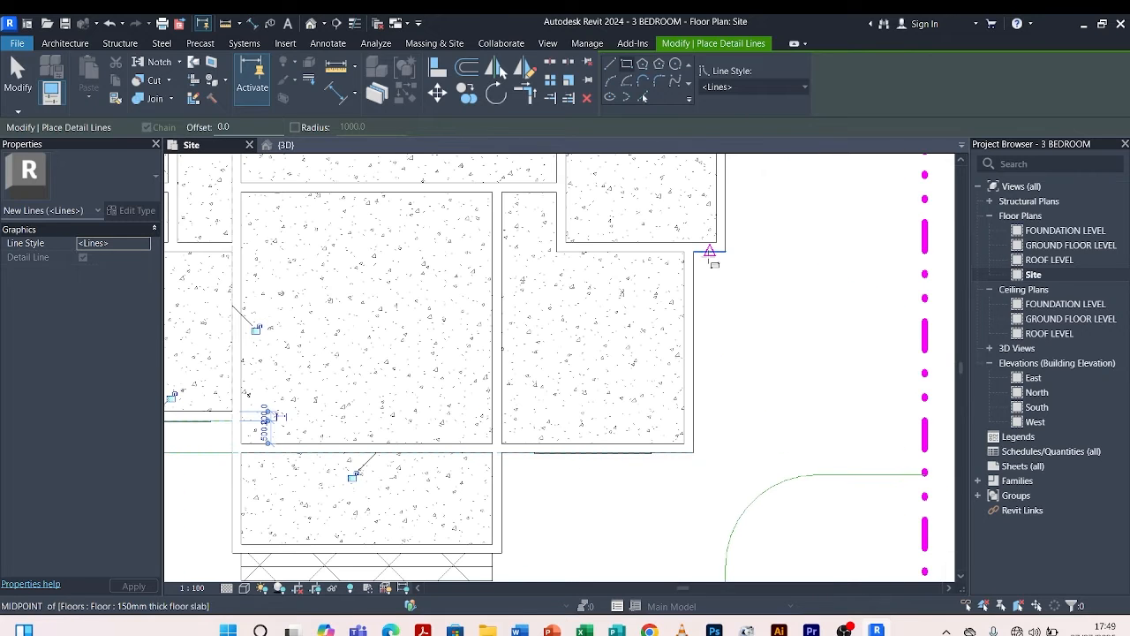
pyautogui.click(695, 251)
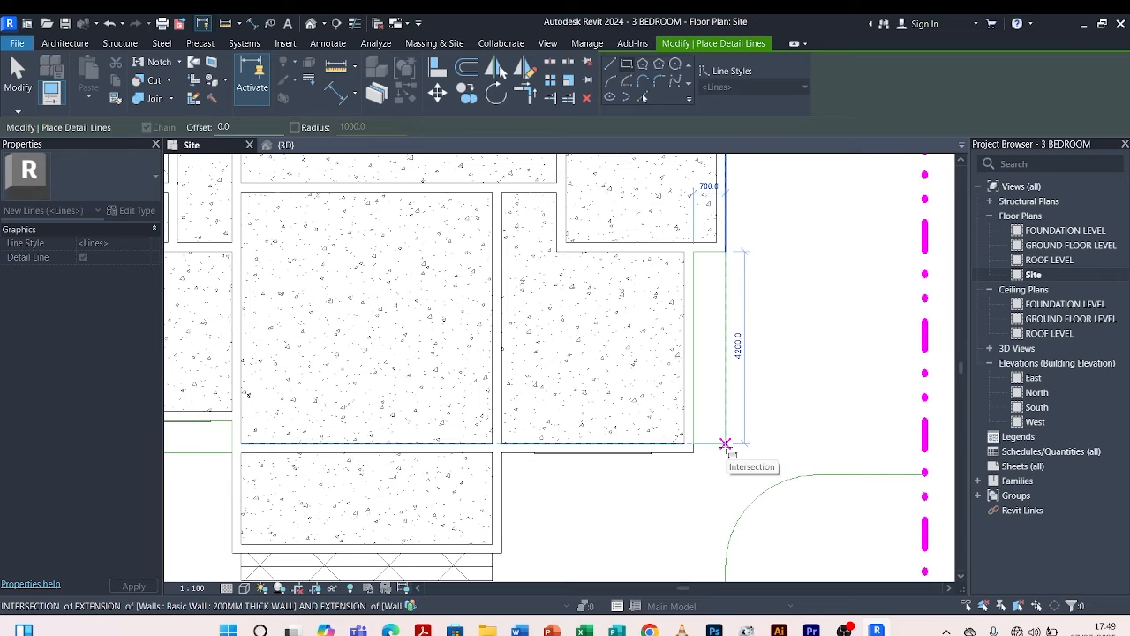
pyautogui.click(725, 445)
pyautogui.press('Escape')
pyautogui.scroll(-3, 715, 284)
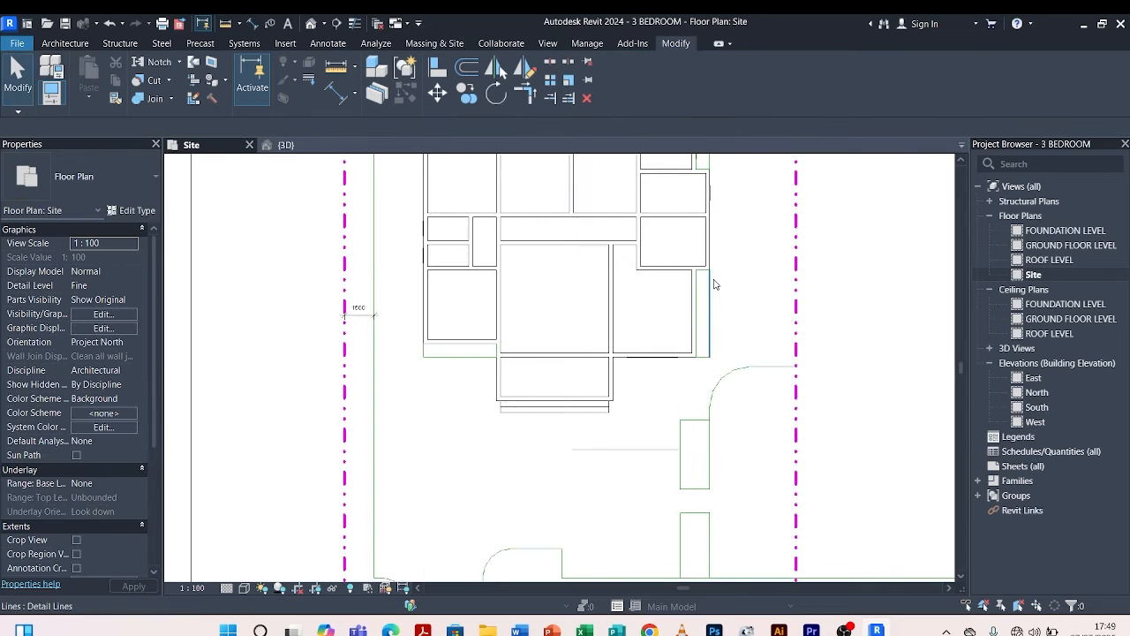
# Delete the loose horizontal detail line between the house's south porch and the parking outlines.
pyautogui.scroll(-2, 715, 284)
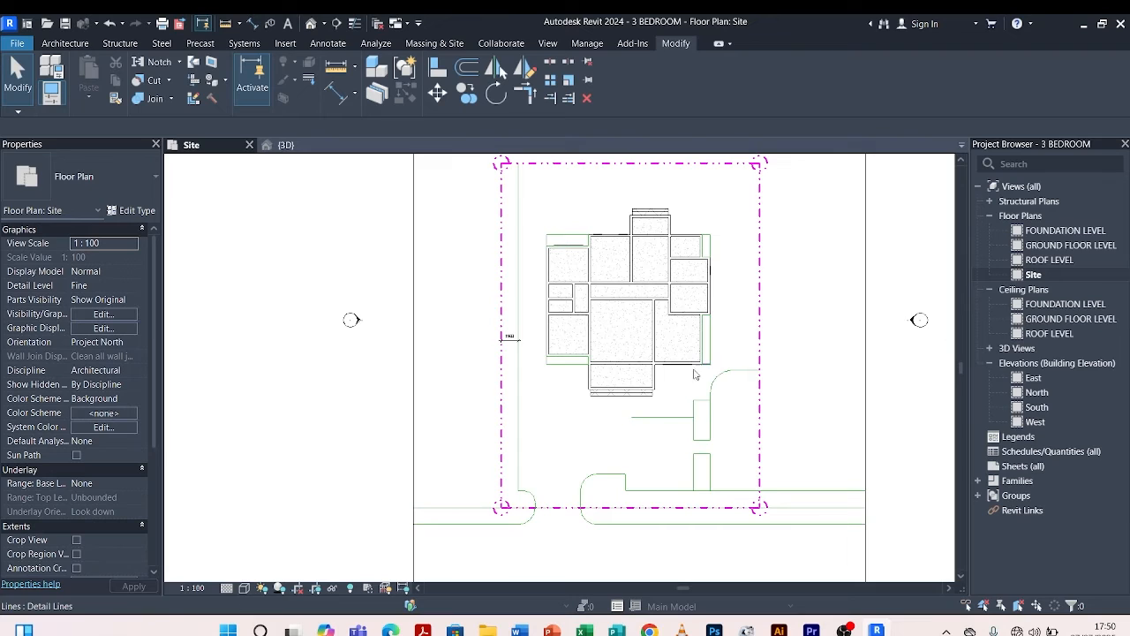
pyautogui.click(683, 417)
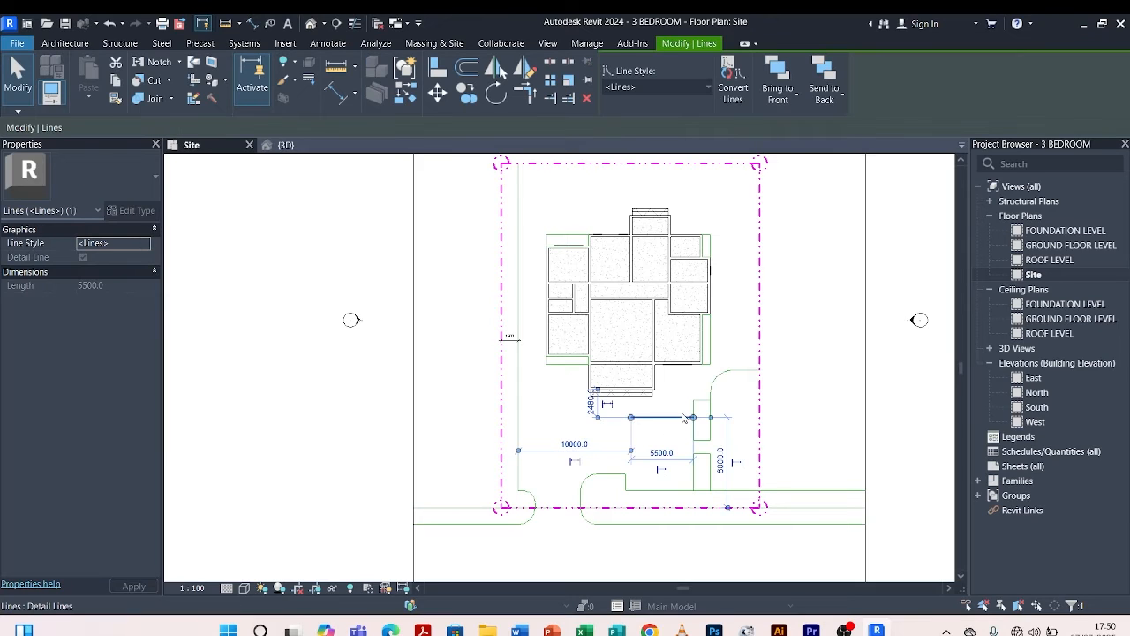
pyautogui.press('Delete')
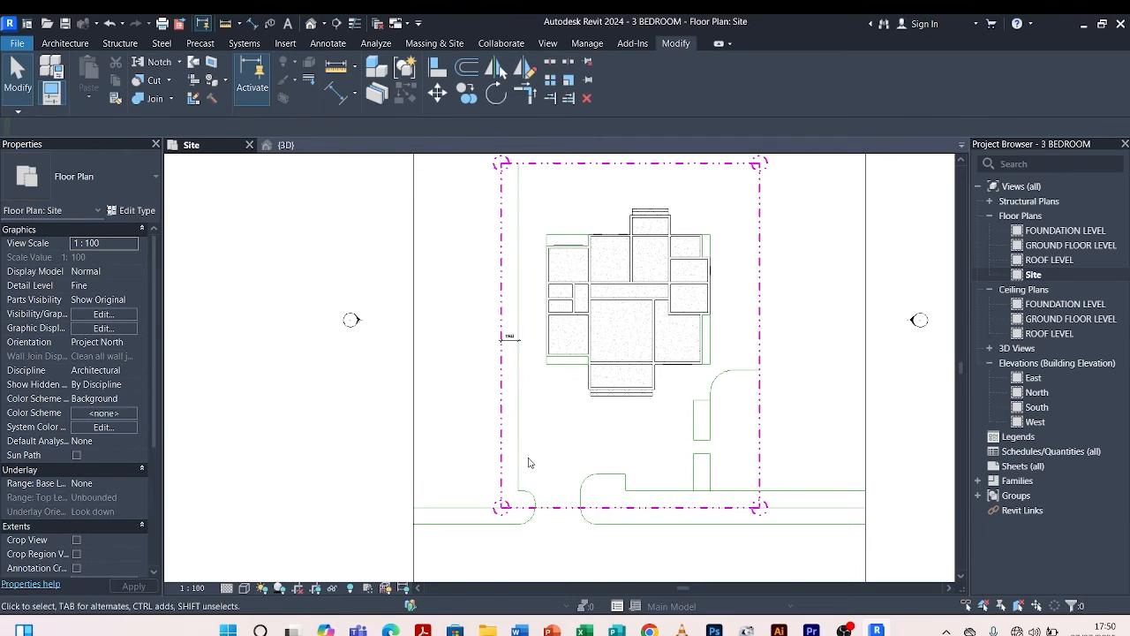
# Examine the finished outlines on the site plan and view the house and its terrain from the front in 3D.
pyautogui.scroll(-3, 557, 526)
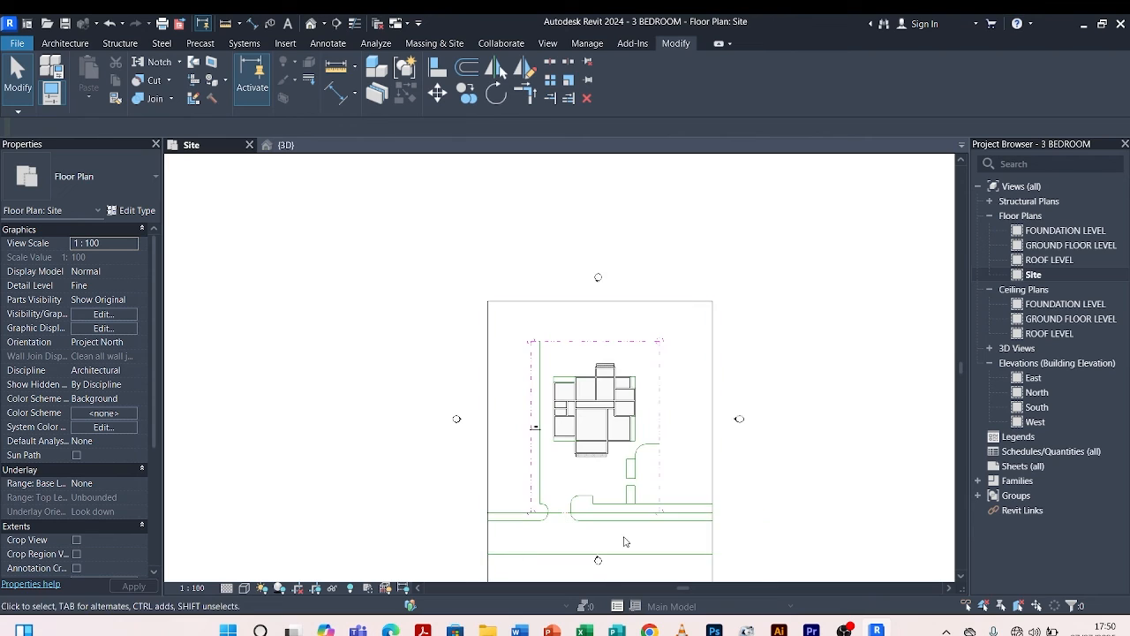
pyautogui.scroll(3, 576, 499)
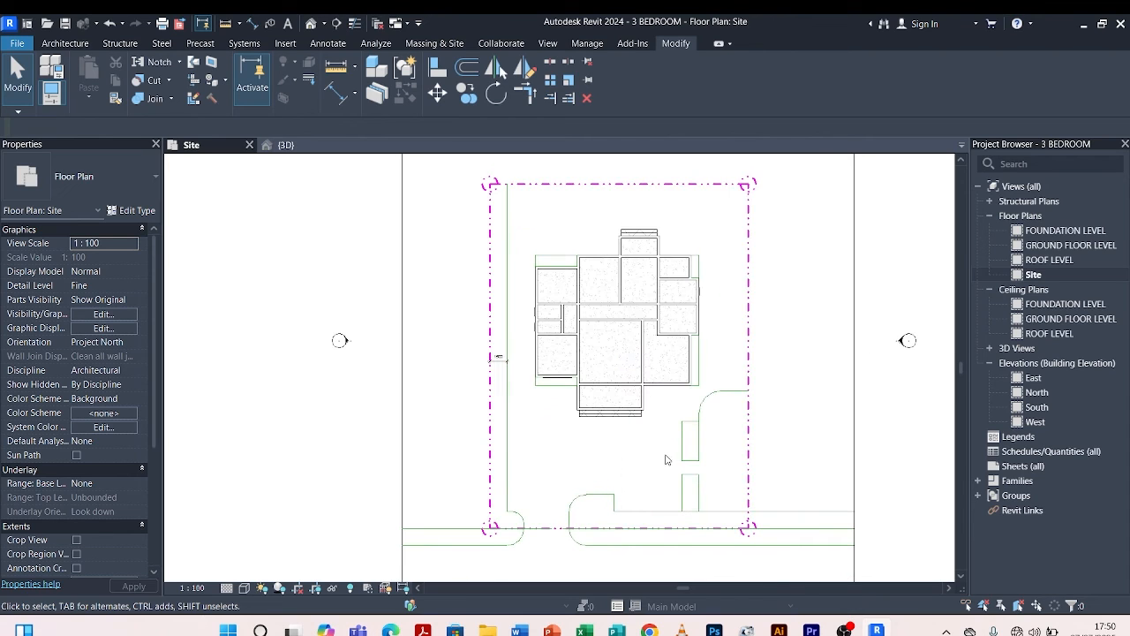
pyautogui.scroll(2, 653, 491)
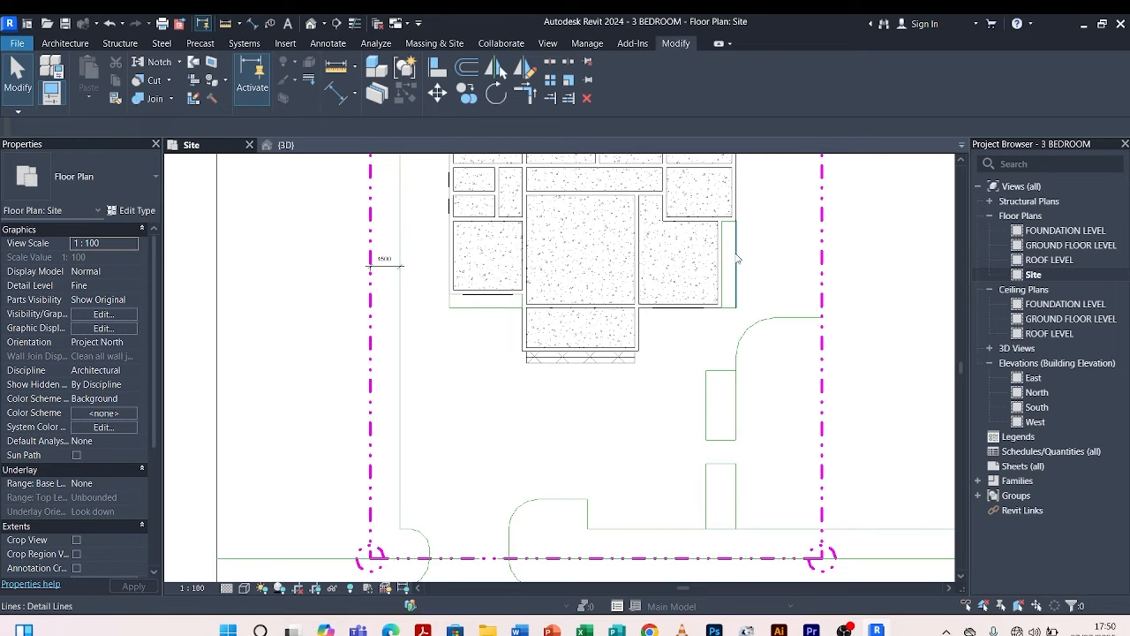
pyautogui.scroll(-2, 504, 501)
pyautogui.scroll(-2, 505, 502)
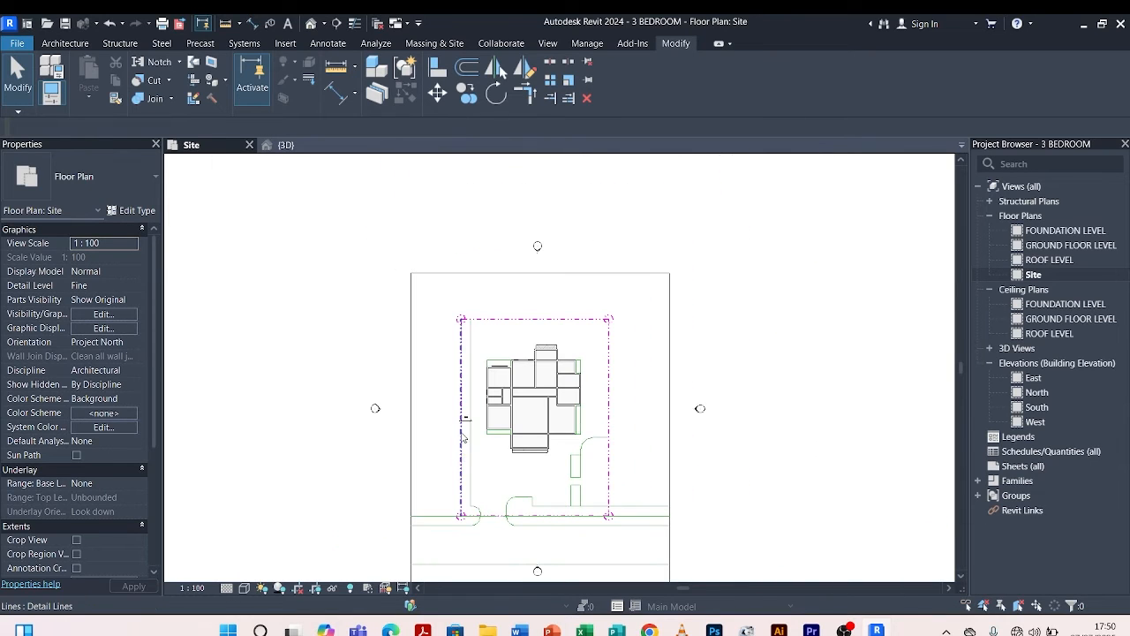
pyautogui.scroll(2, 481, 345)
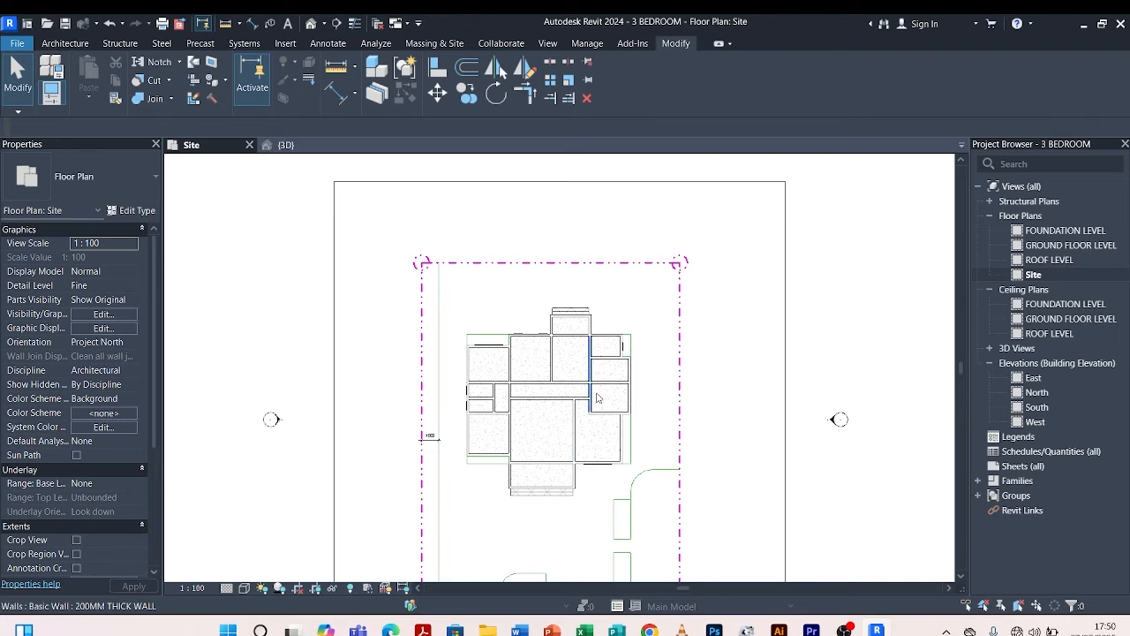
pyautogui.scroll(-2, 531, 326)
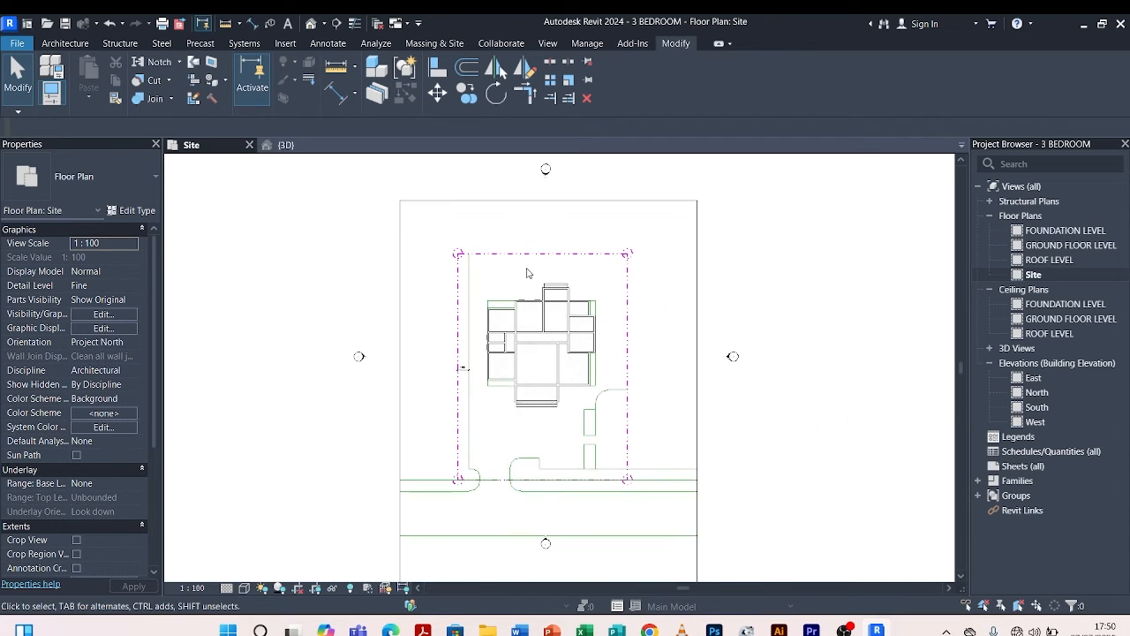
pyautogui.scroll(2, 533, 440)
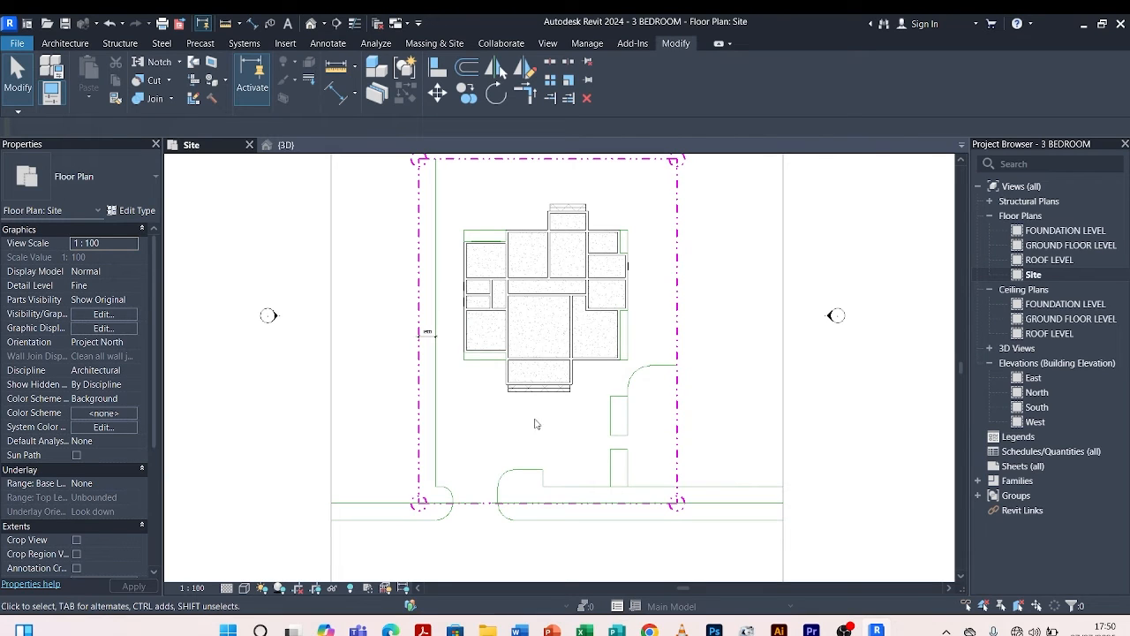
pyautogui.click(294, 146)
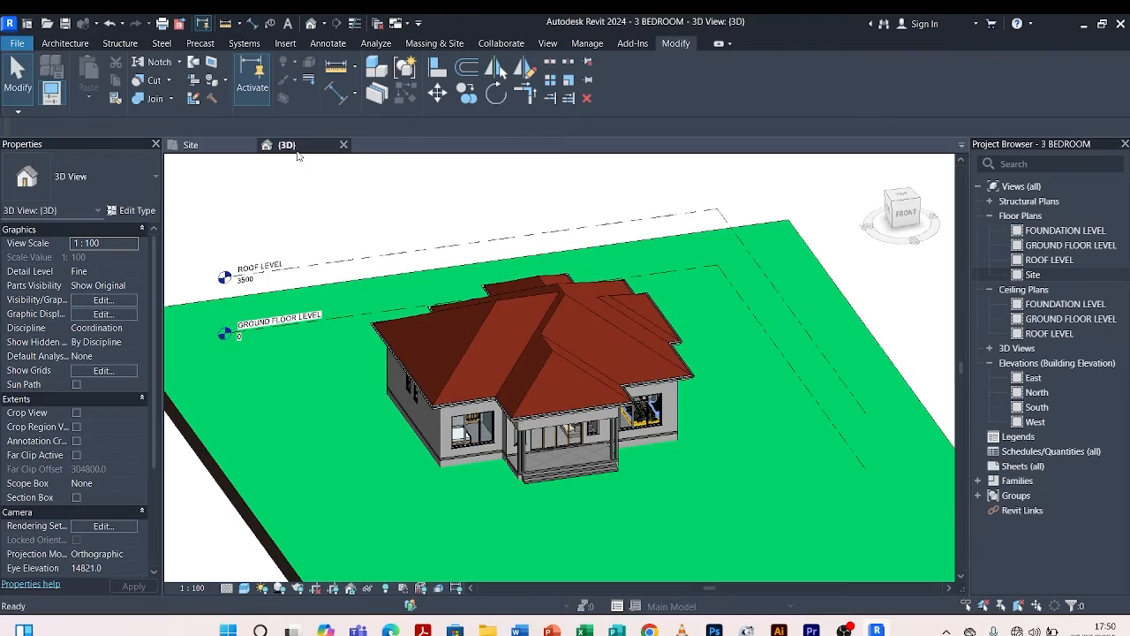
pyautogui.keyDown('shift'); pyautogui.moveTo(380, 296); pyautogui.dragTo(562, 288, button='middle'); pyautogui.keyUp('shift')
pyautogui.scroll(-4, 562, 289)
pyautogui.keyDown('shift'); pyautogui.moveTo(811, 445); pyautogui.dragTo(618, 441, button='middle'); pyautogui.keyUp('shift')
pyautogui.scroll(4, 466, 374)
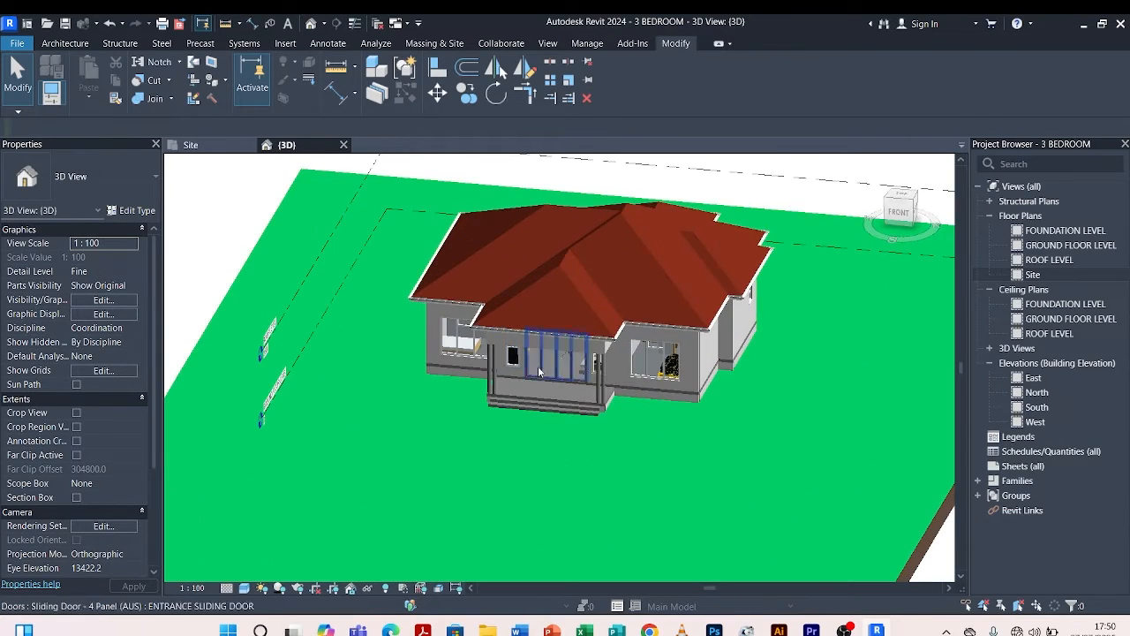
# Select the Grassland - 1200mm toposolid in the site plan and start a sub-division on it.
pyautogui.click(222, 148)
pyautogui.scroll(-3, 622, 429)
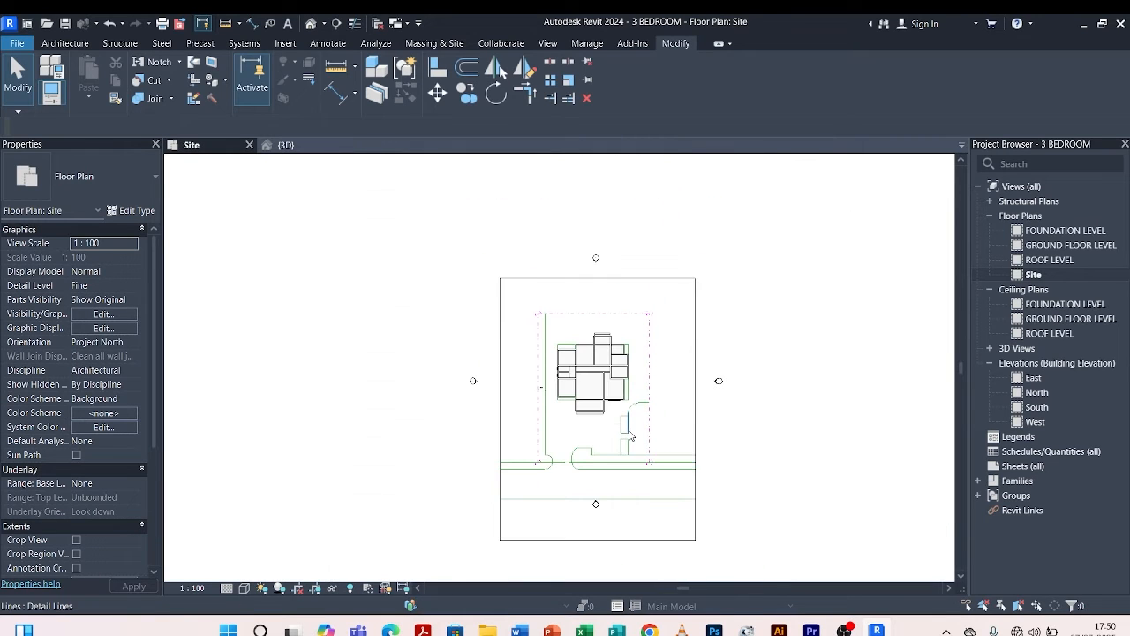
pyautogui.click(697, 323)
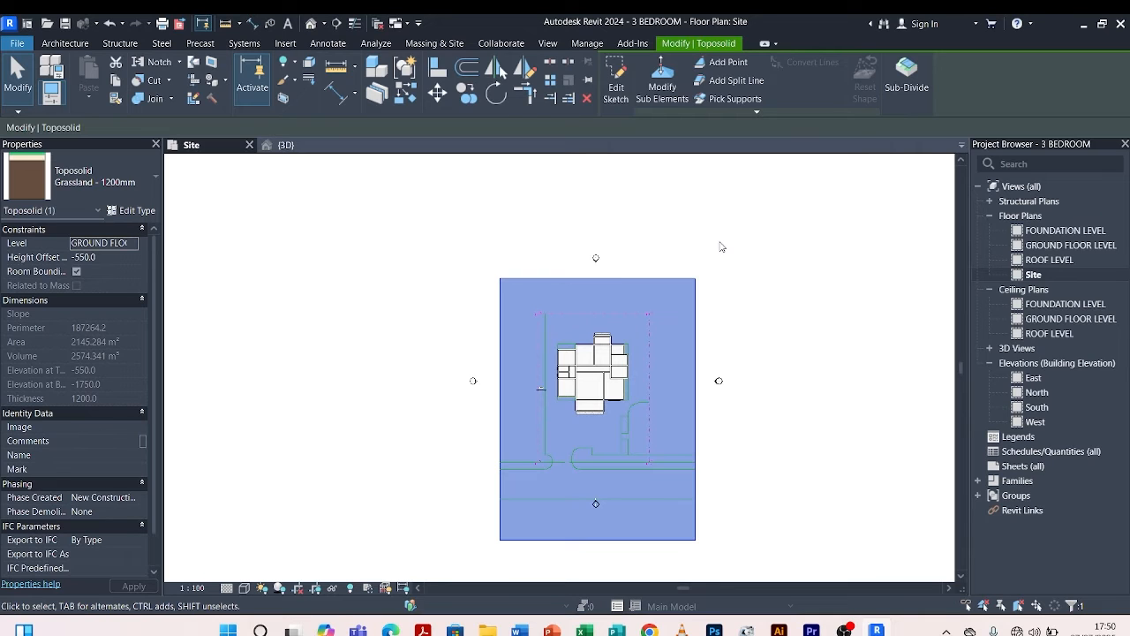
pyautogui.click(284, 144)
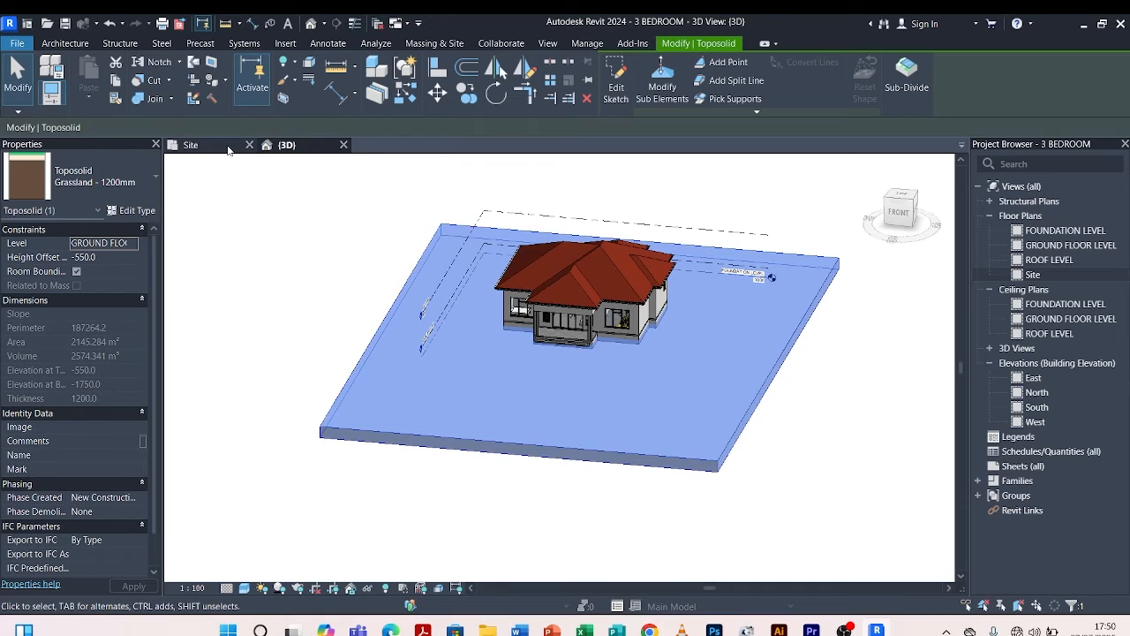
pyautogui.click(220, 149)
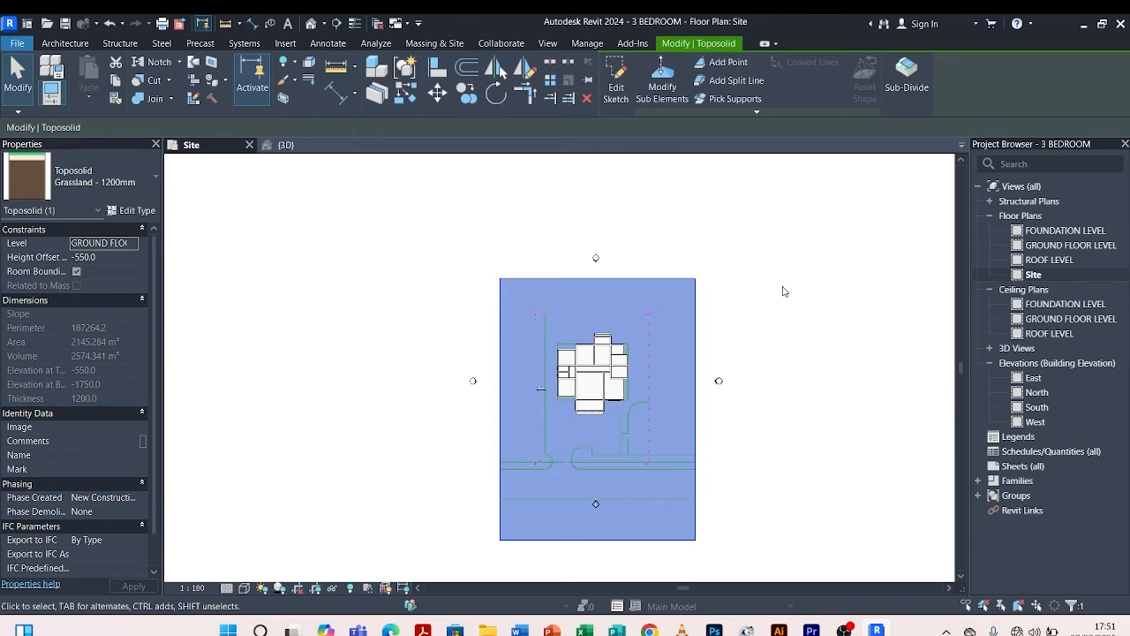
pyautogui.click(783, 291)
pyautogui.click(695, 307)
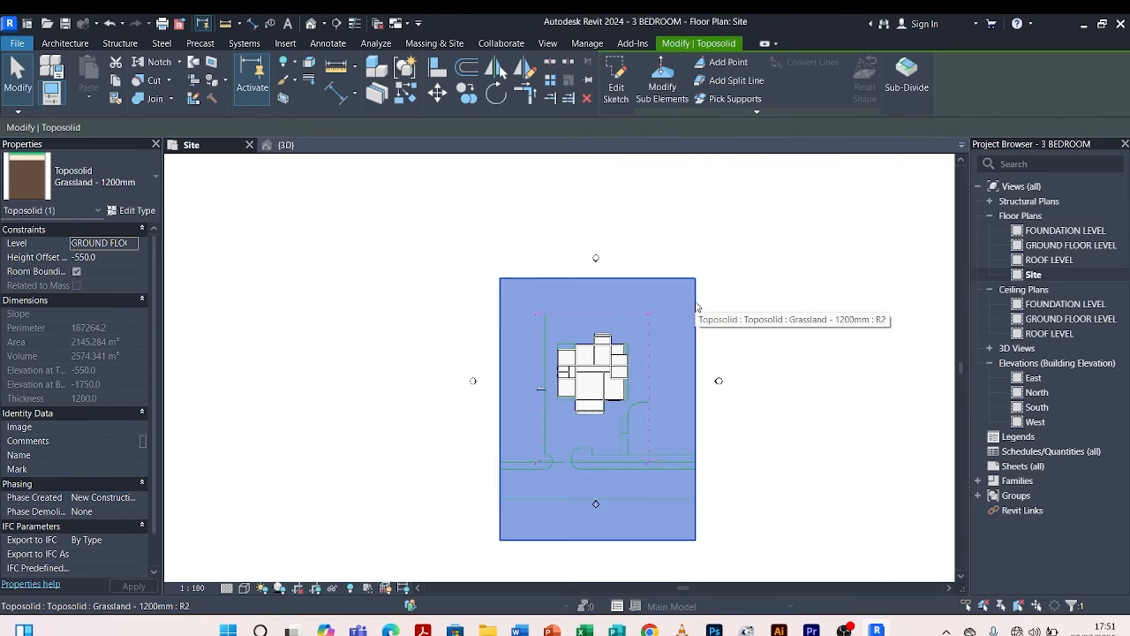
pyautogui.click(908, 91)
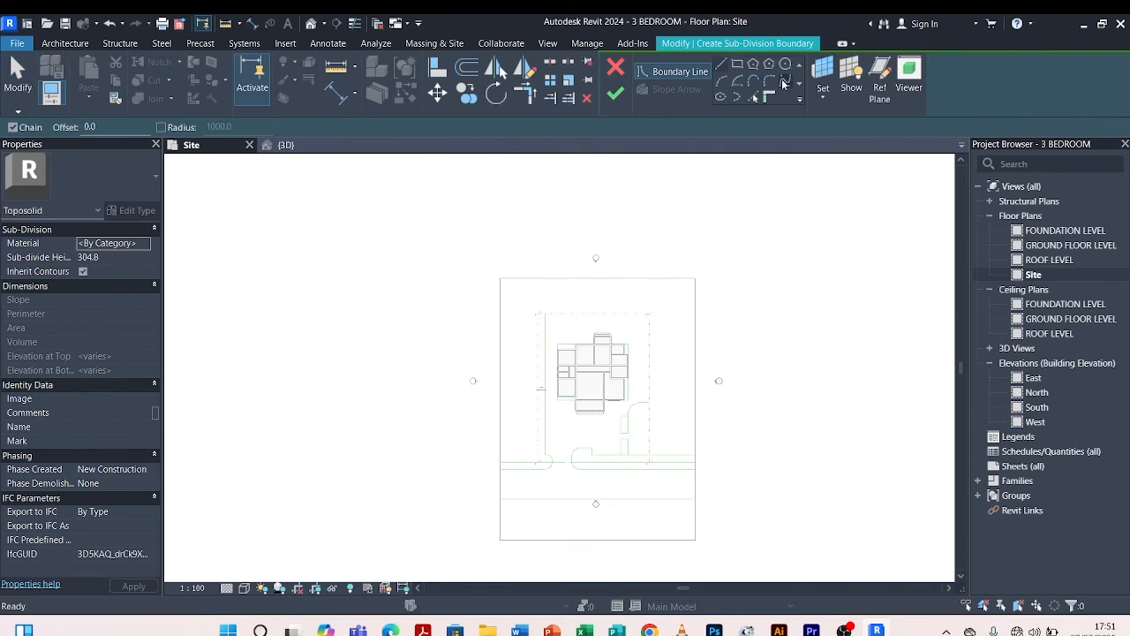
# Using Pick Lines, add the east kerb line, both lower entrance arcs and the line along the south property boundary to the sub-division sketch.
pyautogui.scroll(4, 583, 495)
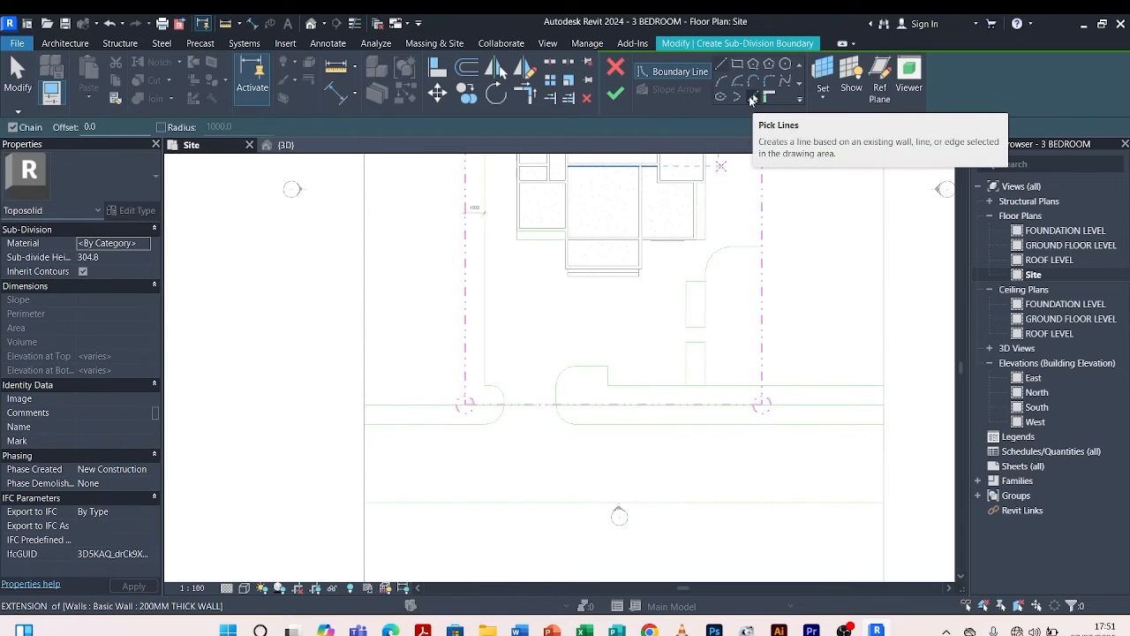
pyautogui.click(752, 99)
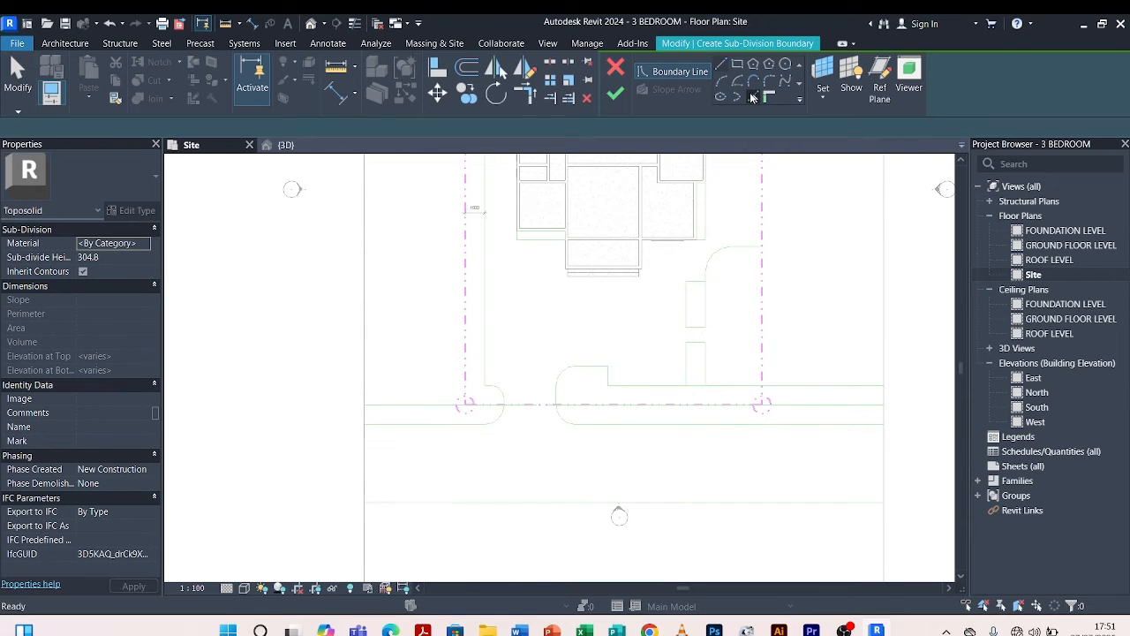
pyautogui.click(716, 433)
pyautogui.scroll(3, 553, 437)
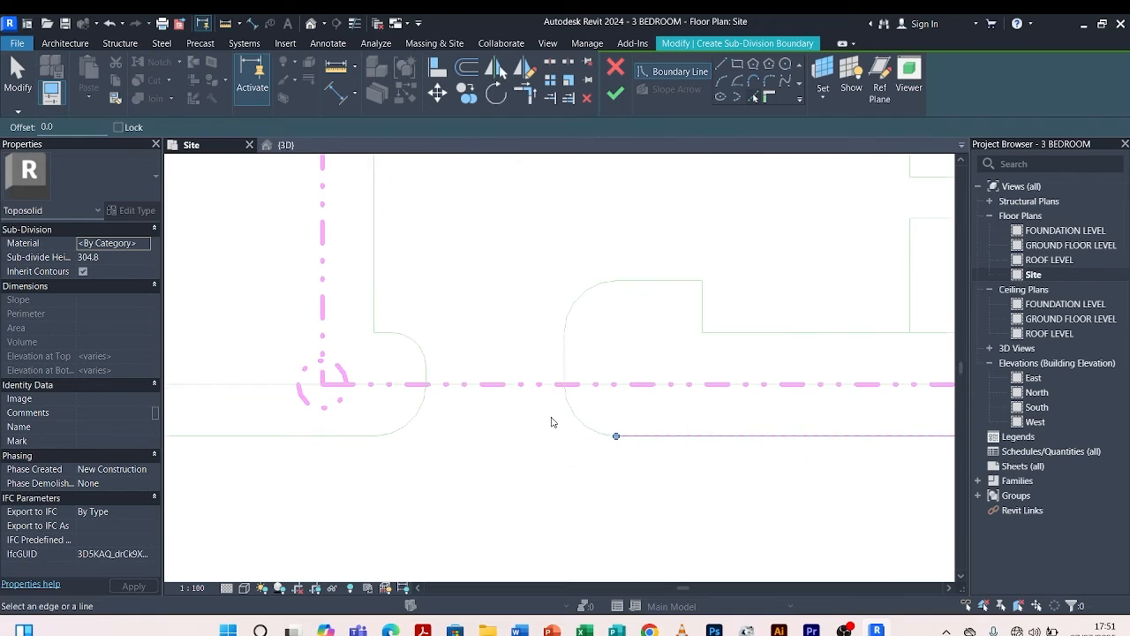
pyautogui.click(570, 424)
pyautogui.scroll(3, 425, 425)
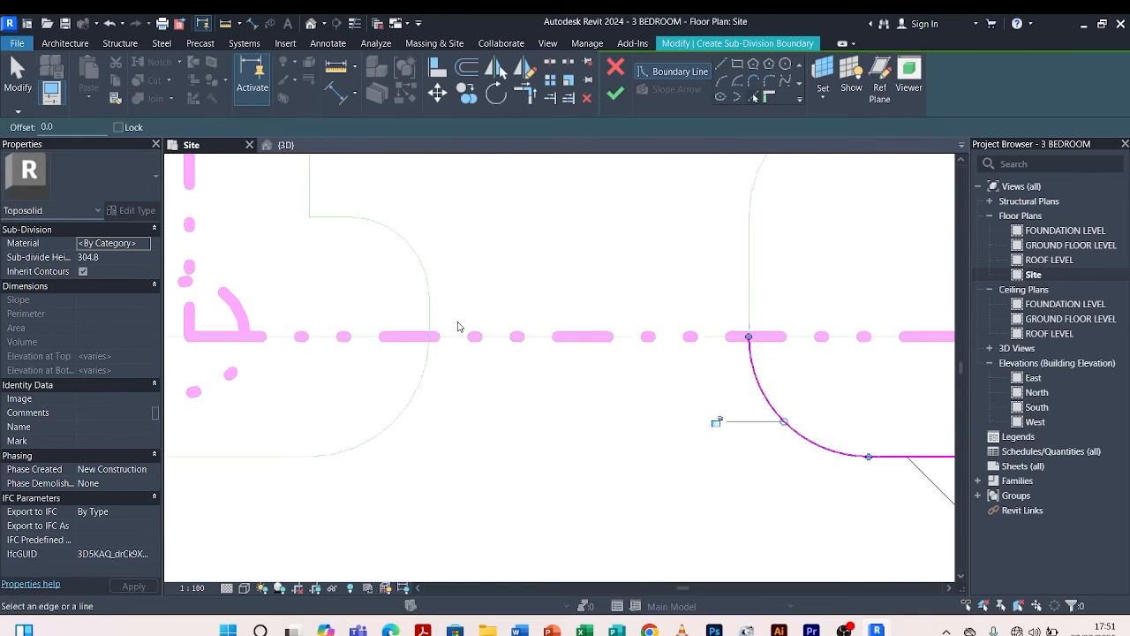
pyautogui.click(472, 335)
pyautogui.scroll(-2, 575, 283)
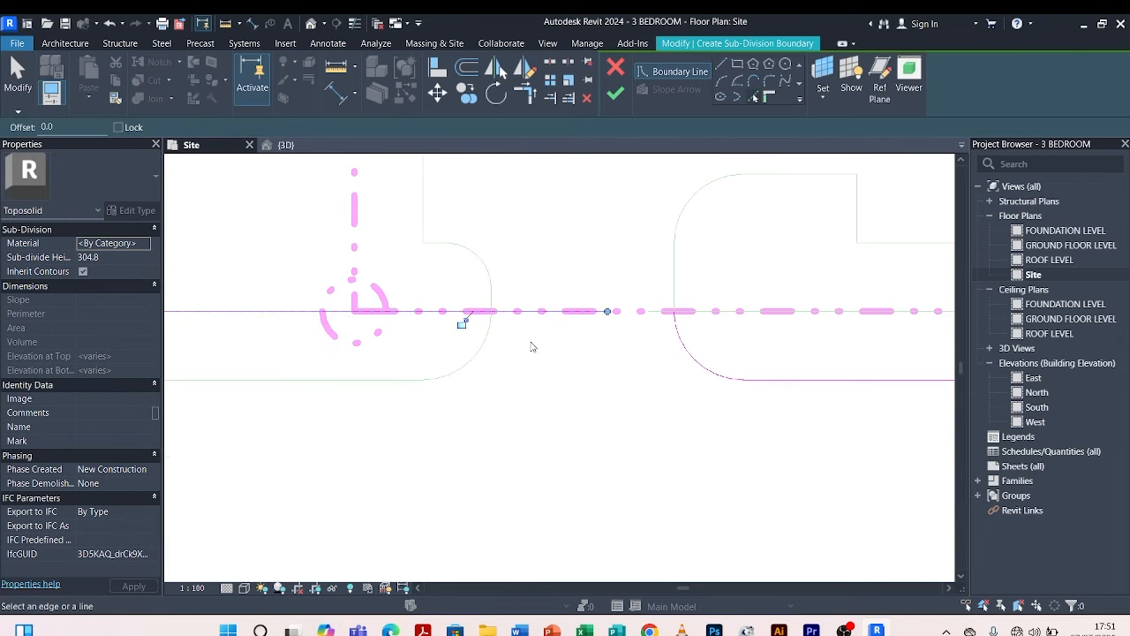
pyautogui.scroll(-2, 499, 354)
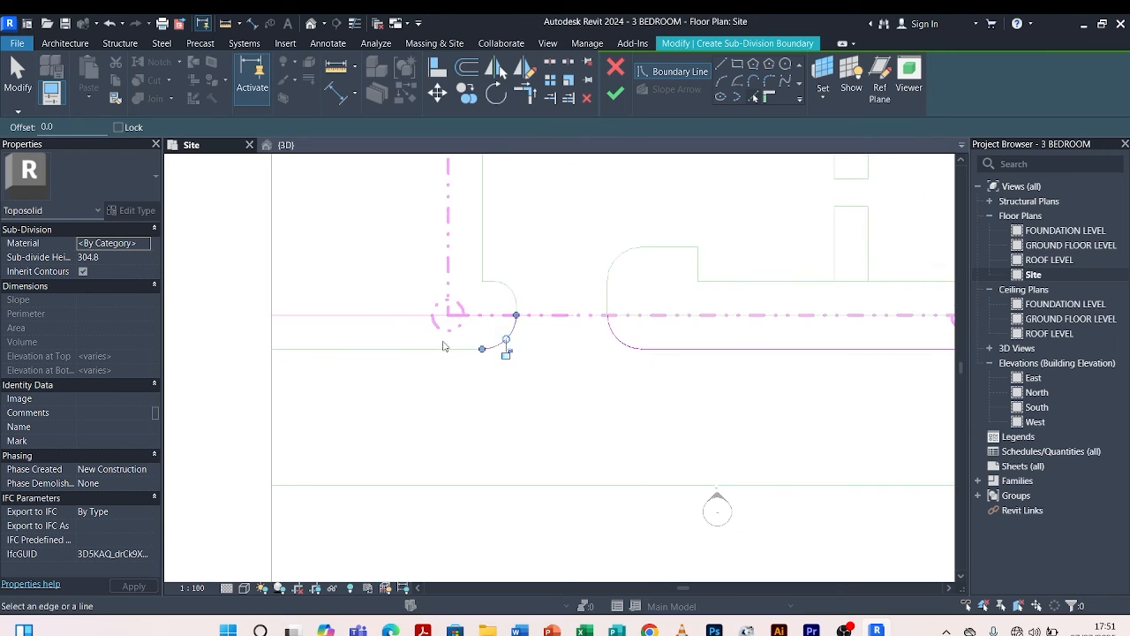
# Add the west kerb line, the road's south line and the toposolid's west and east edges to the sub-division boundary.
pyautogui.click(421, 486)
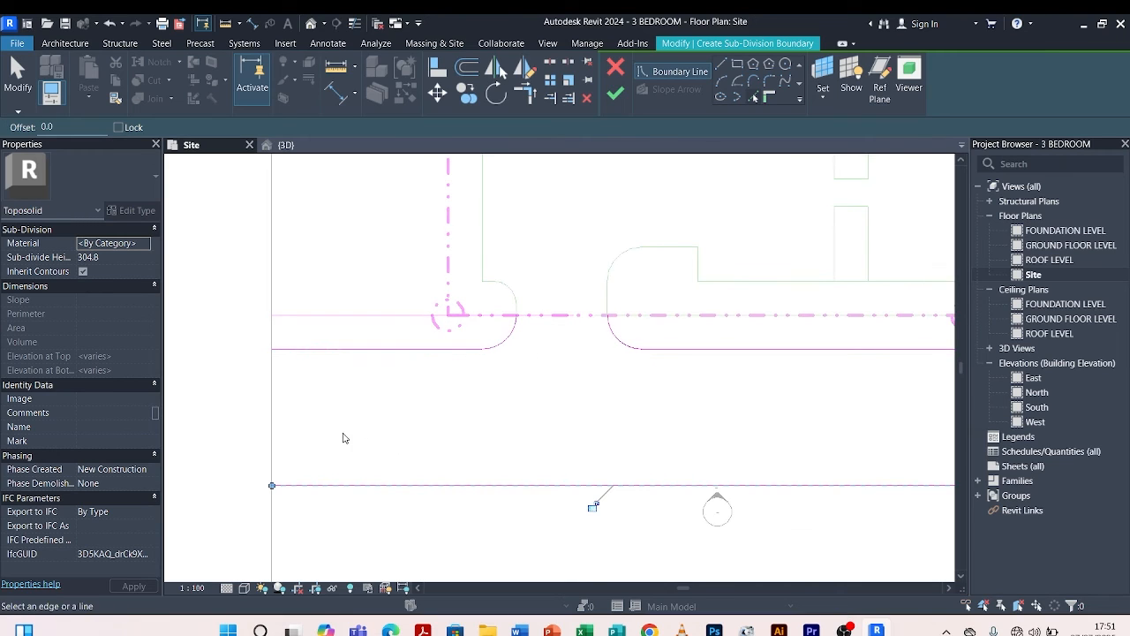
pyautogui.click(272, 394)
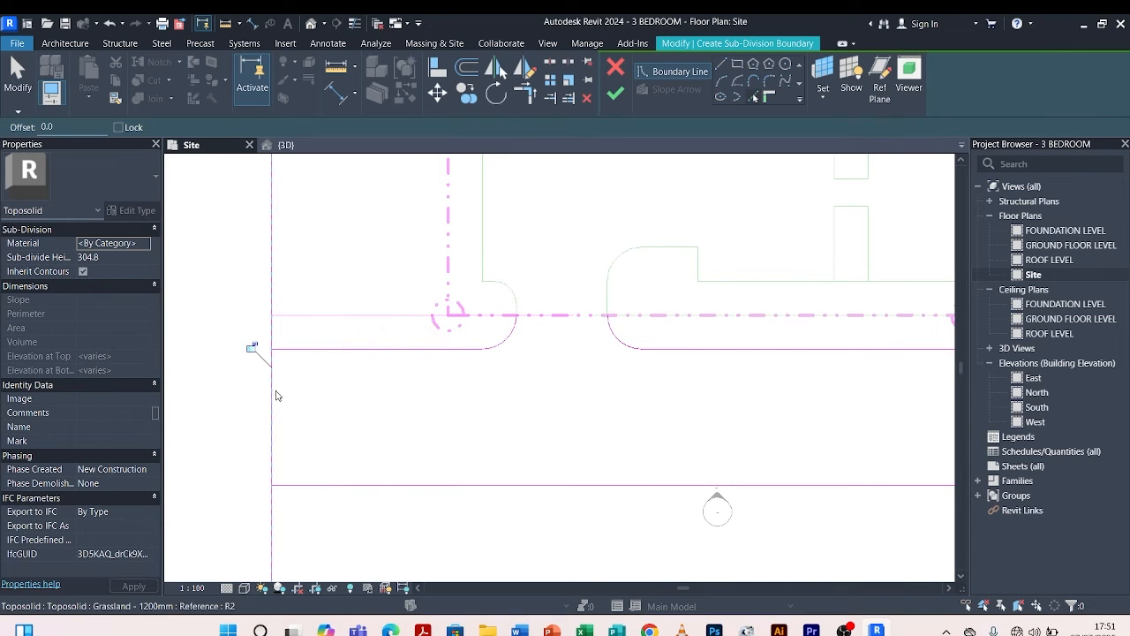
pyautogui.scroll(-2, 350, 309)
pyautogui.click(713, 346)
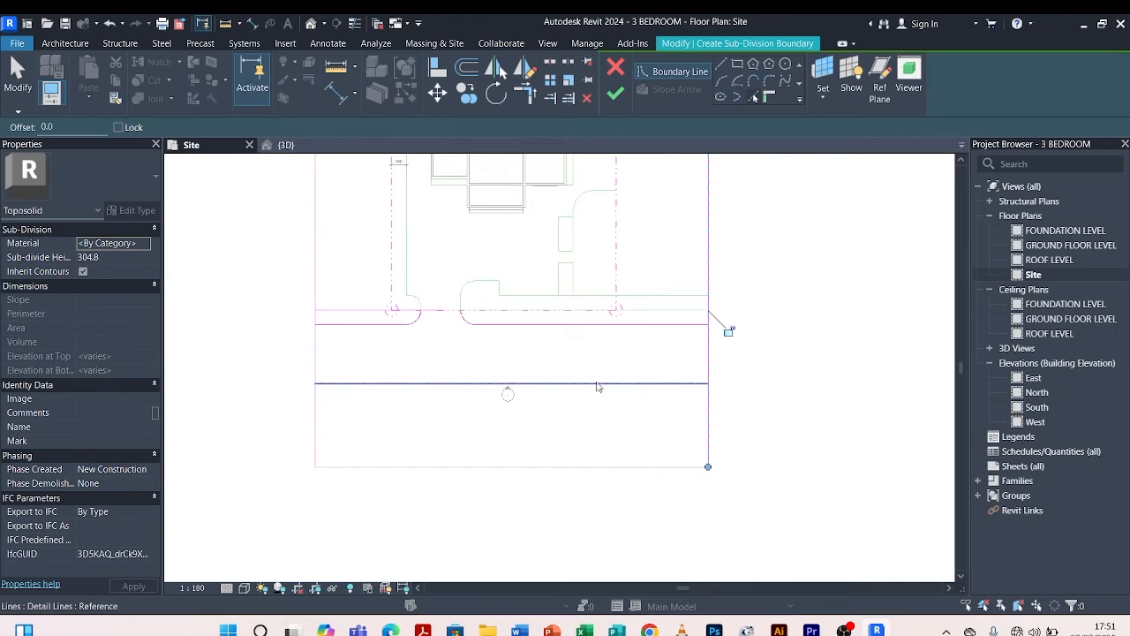
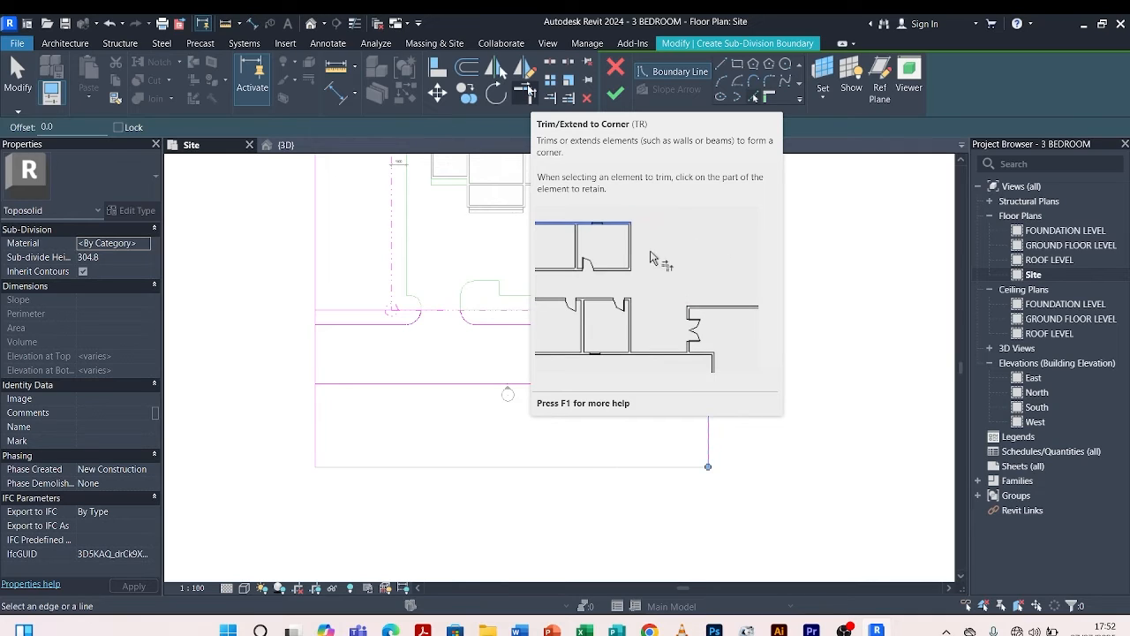
# Trim the kerb and road lines to the toposolid's east and west edges, unjoining the elements where they cannot stay joined.
pyautogui.click(527, 88)
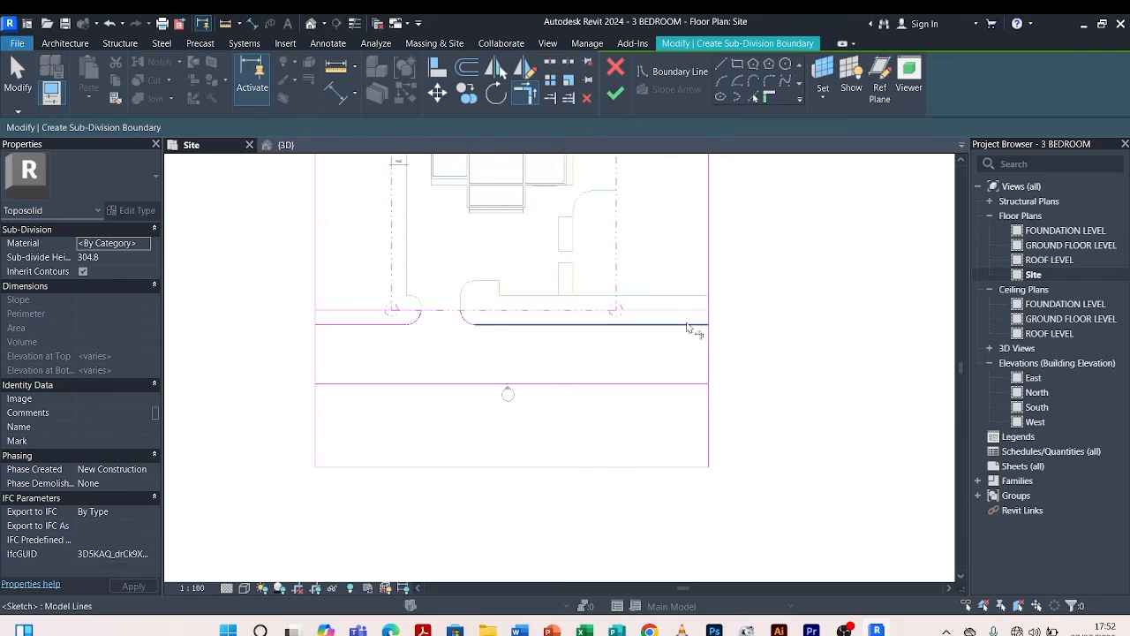
pyautogui.click(694, 329)
pyautogui.click(709, 371)
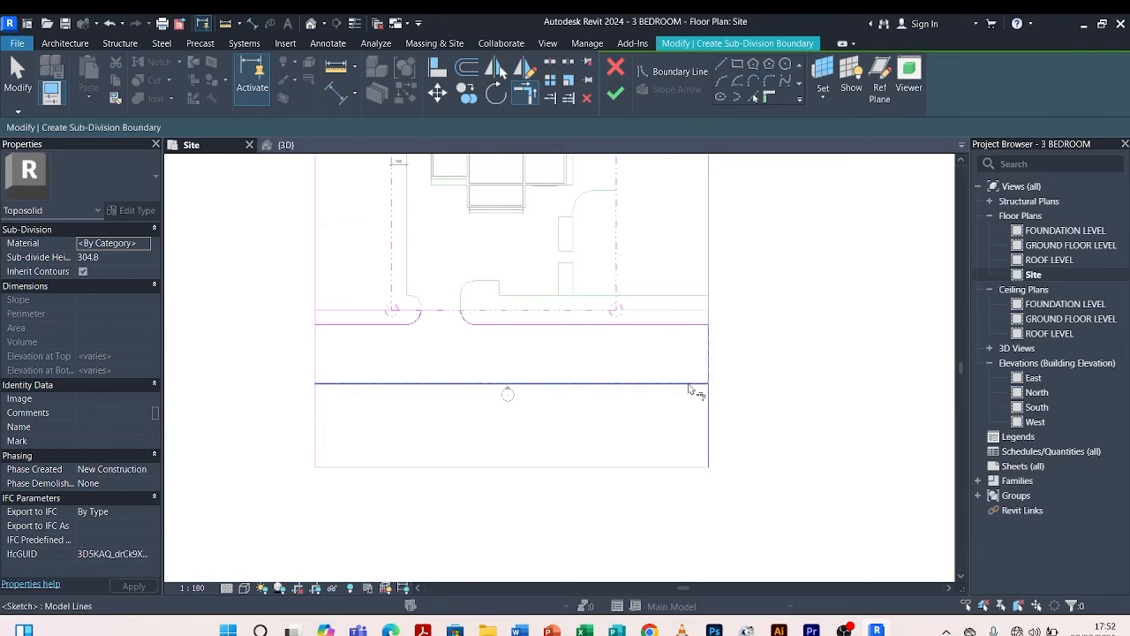
pyautogui.click(338, 385)
pyautogui.click(322, 366)
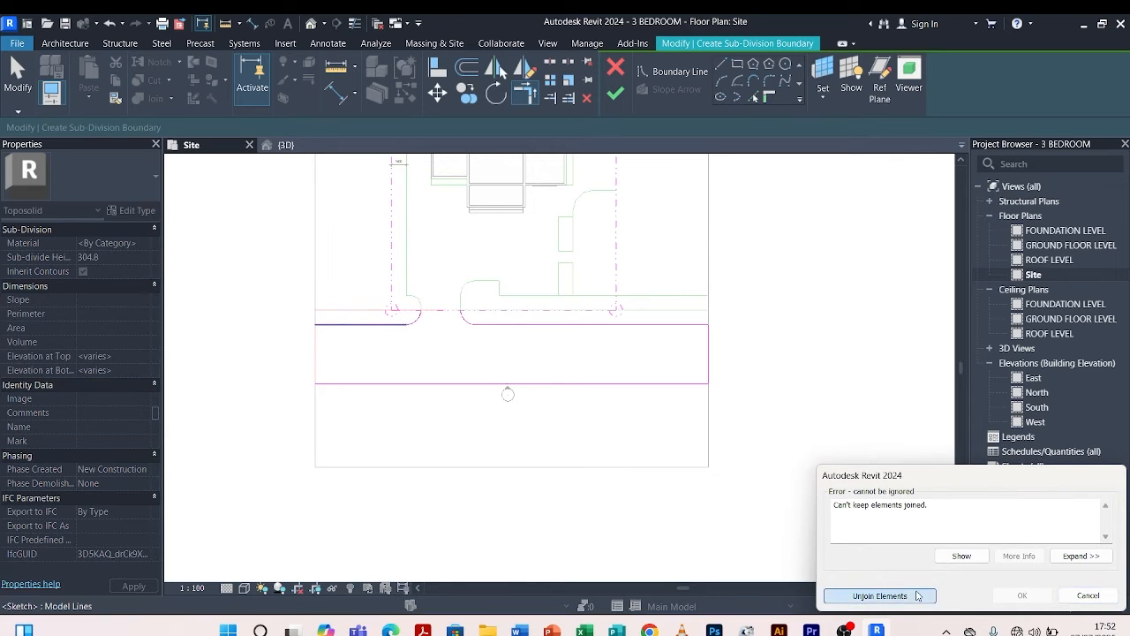
pyautogui.click(922, 600)
# Trim the south property boundary line to both lower entrance arcs so it closes the road outline across the entrance.
pyautogui.scroll(5, 434, 320)
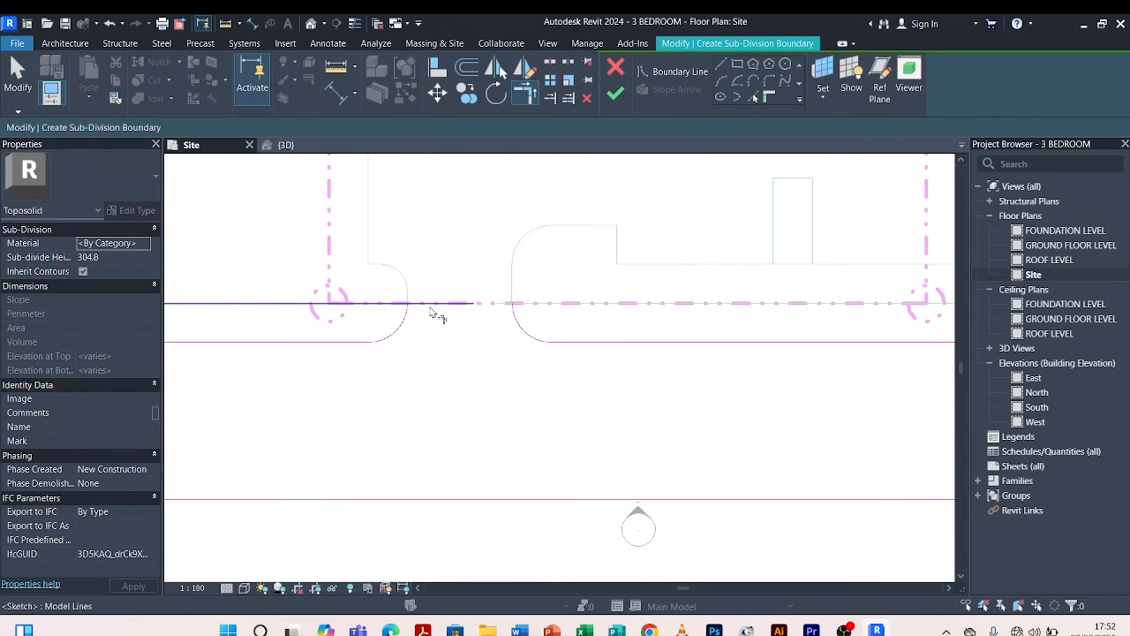
pyautogui.scroll(4, 424, 309)
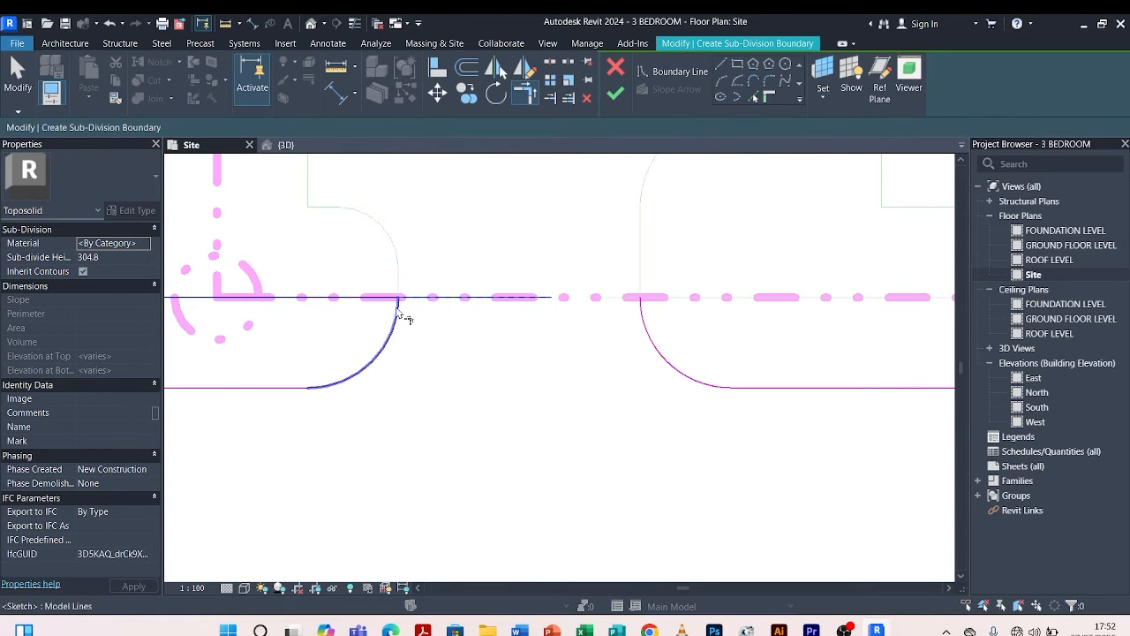
pyautogui.click(503, 298)
pyautogui.click(645, 320)
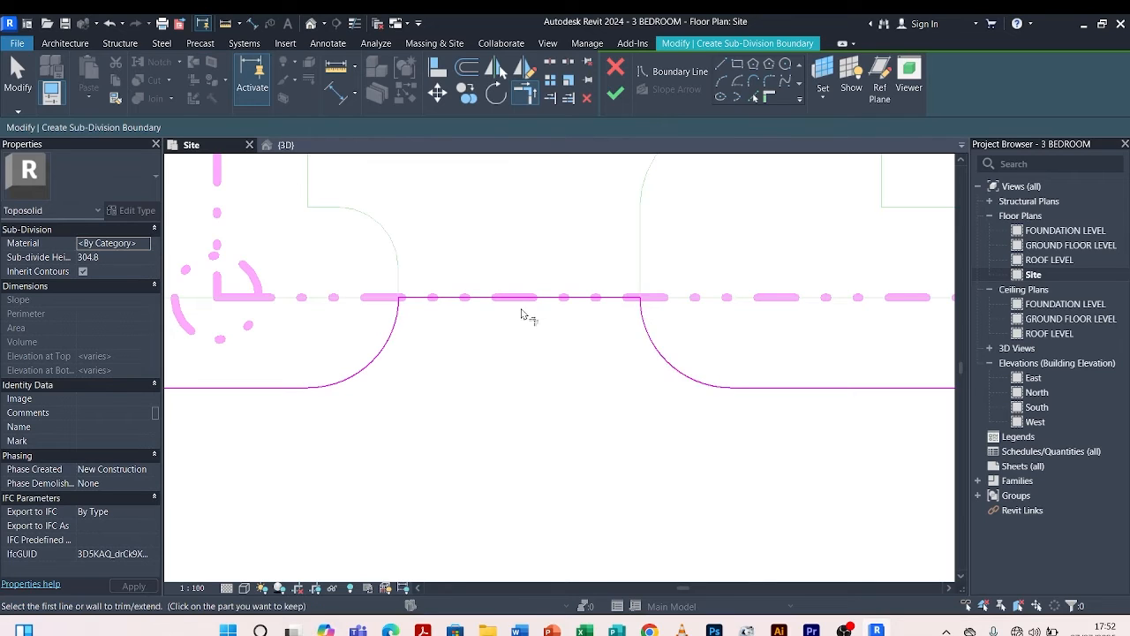
pyautogui.scroll(-8, 386, 315)
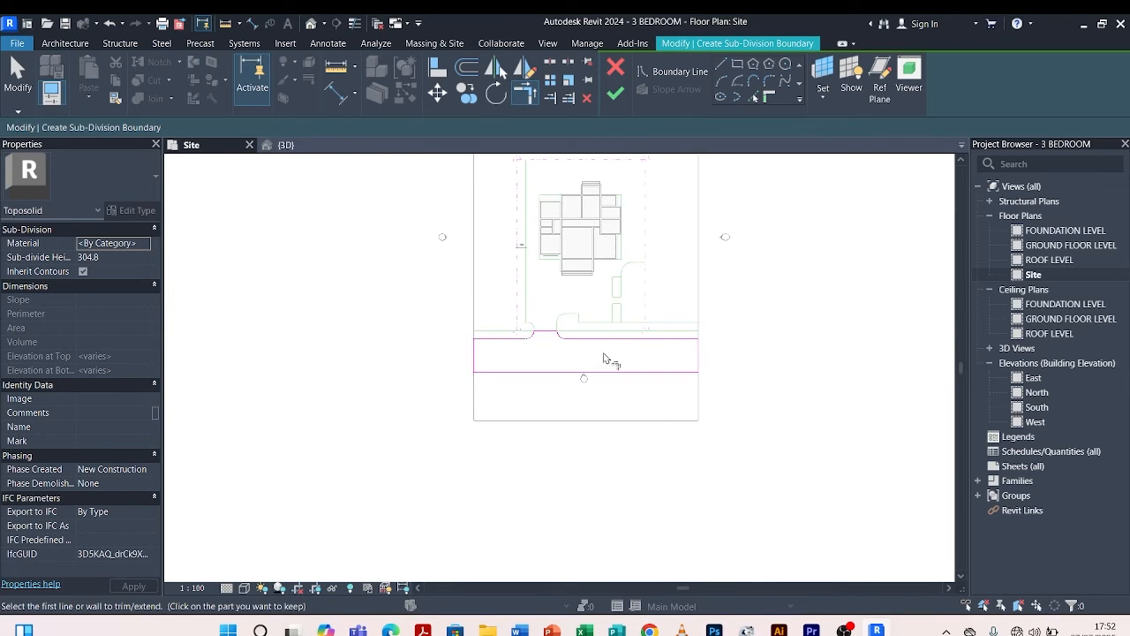
pyautogui.scroll(2, 532, 359)
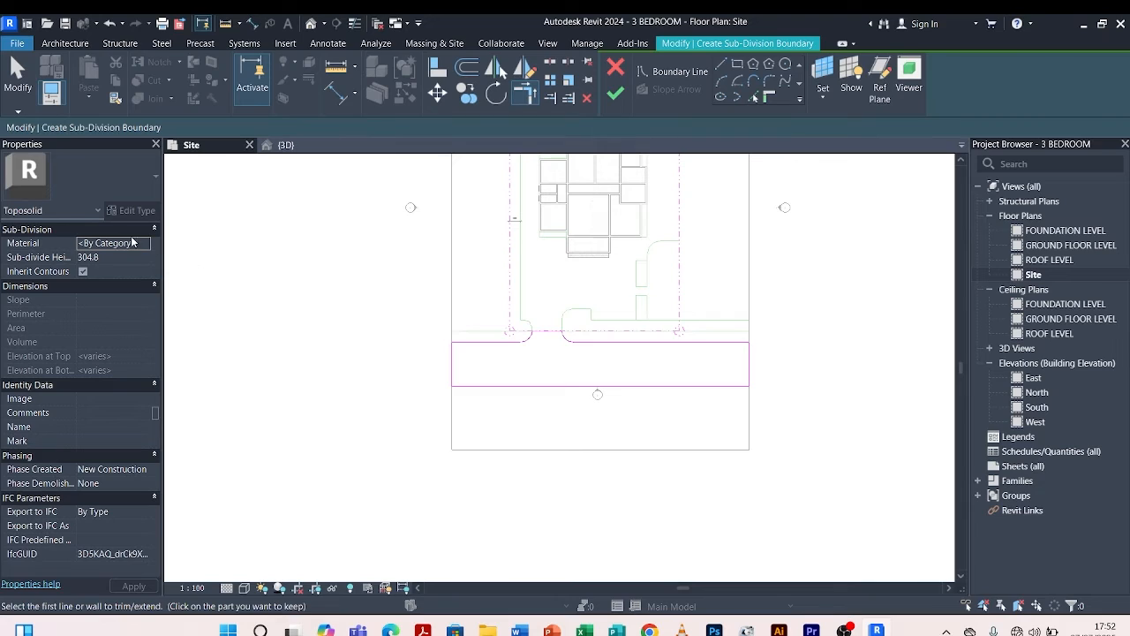
pyautogui.press('Escape')
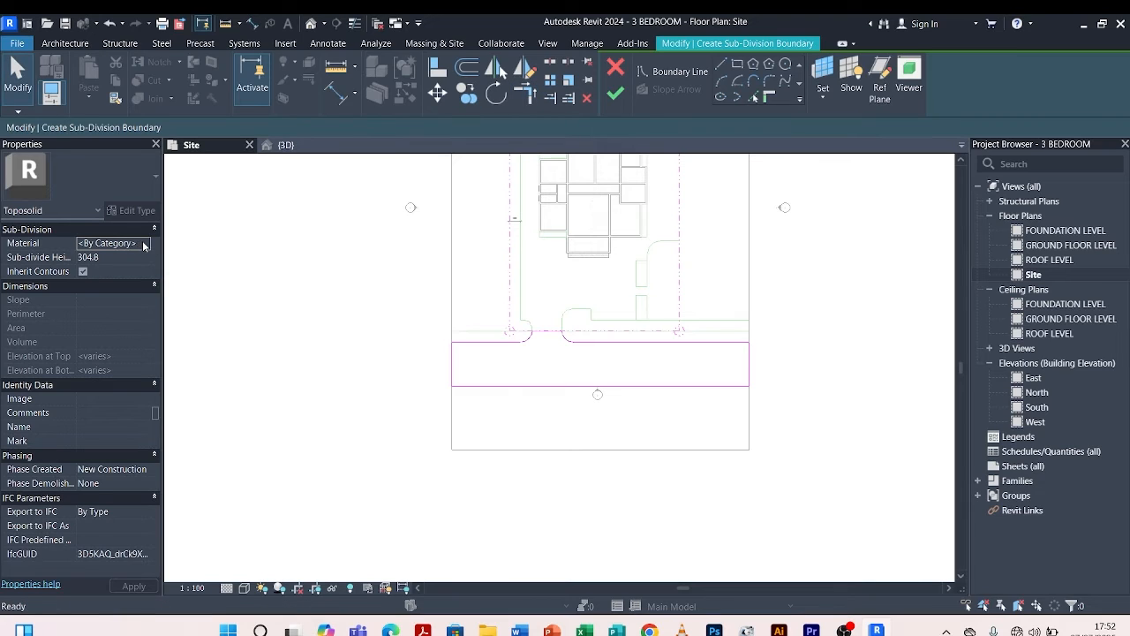
# Set the road sub-division's height to 10 and its material to Asphalt, Bitumen.
pyautogui.click(129, 256)
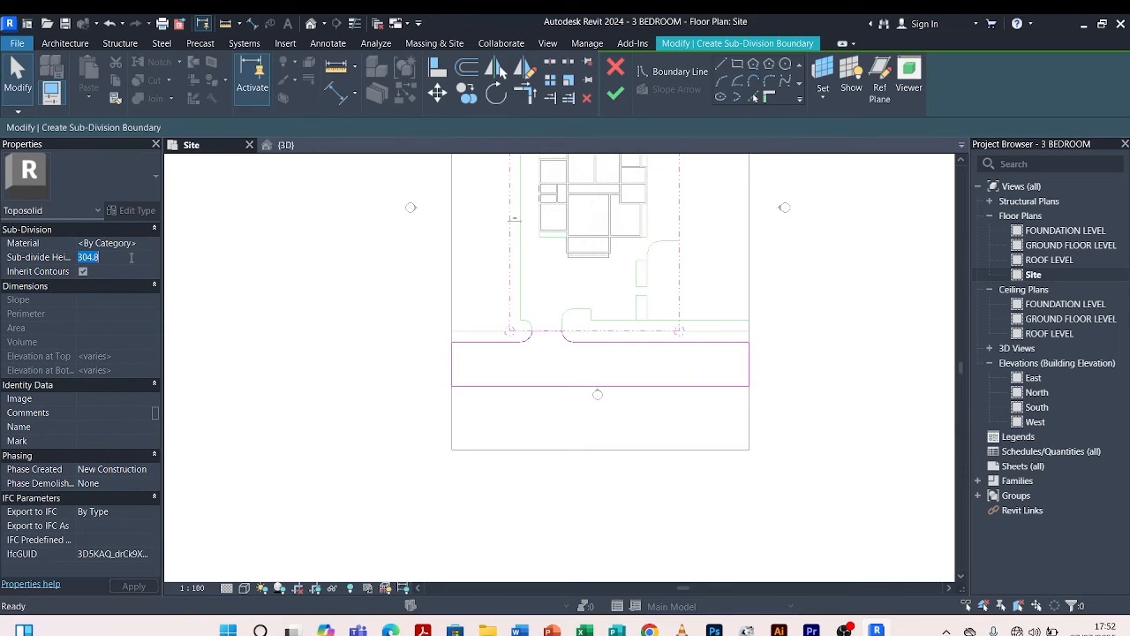
pyautogui.write('10')
pyautogui.click(144, 249)
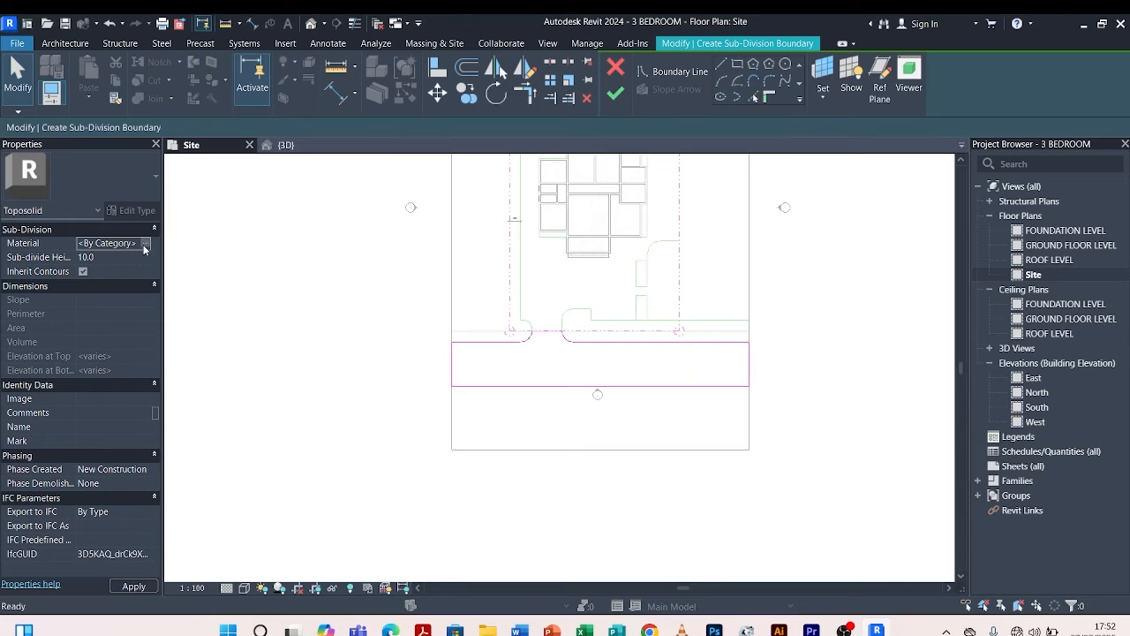
pyautogui.click(145, 247)
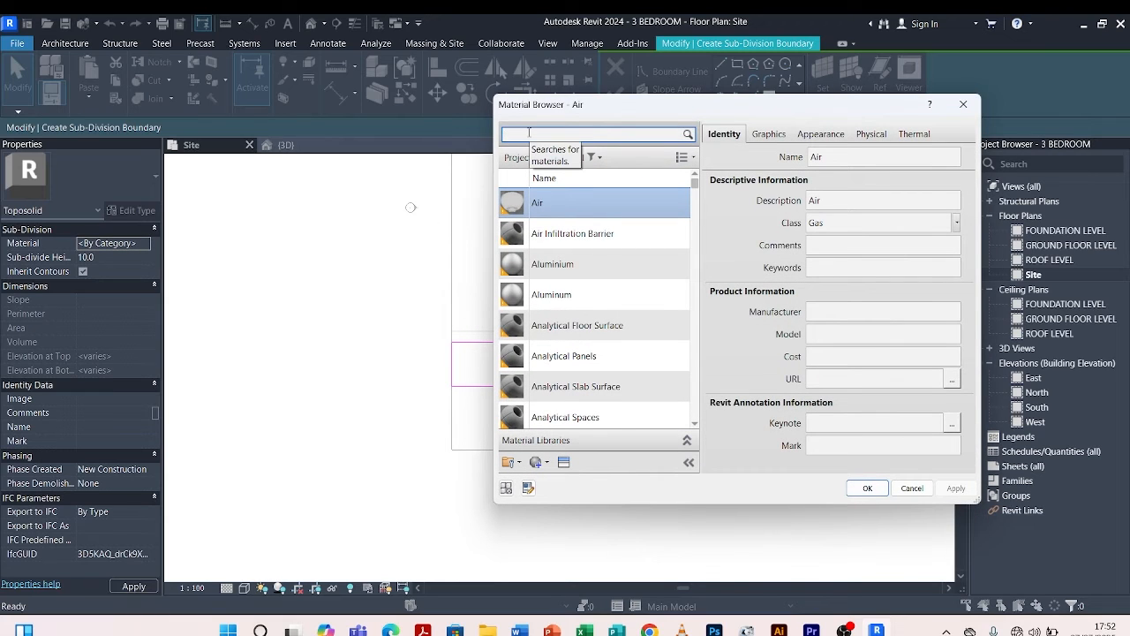
pyautogui.write('p')
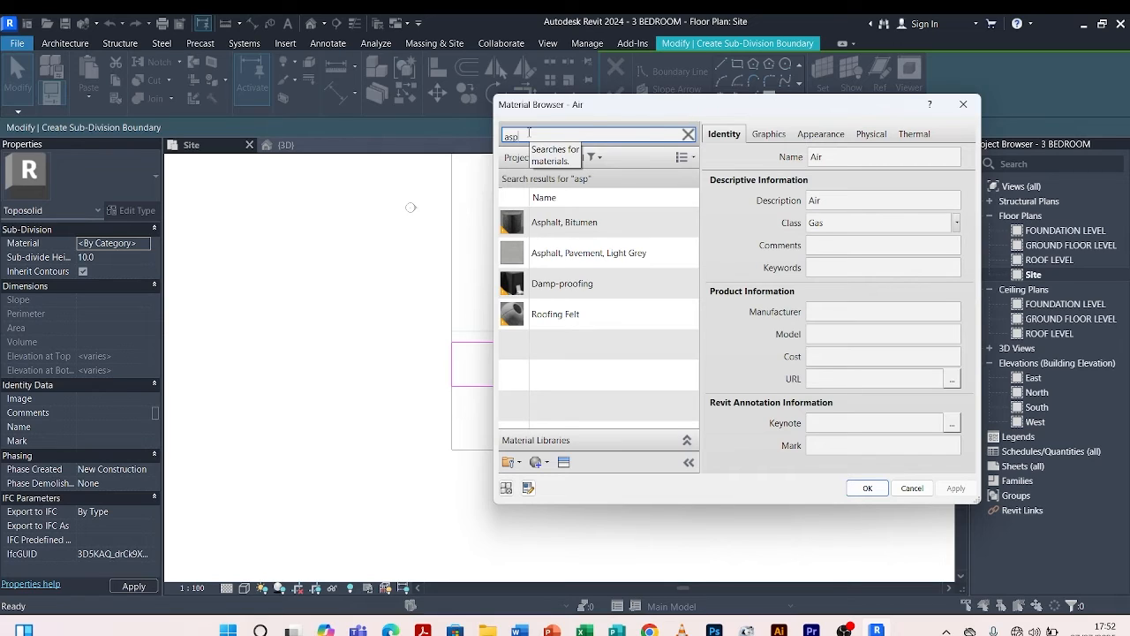
pyautogui.click(570, 225)
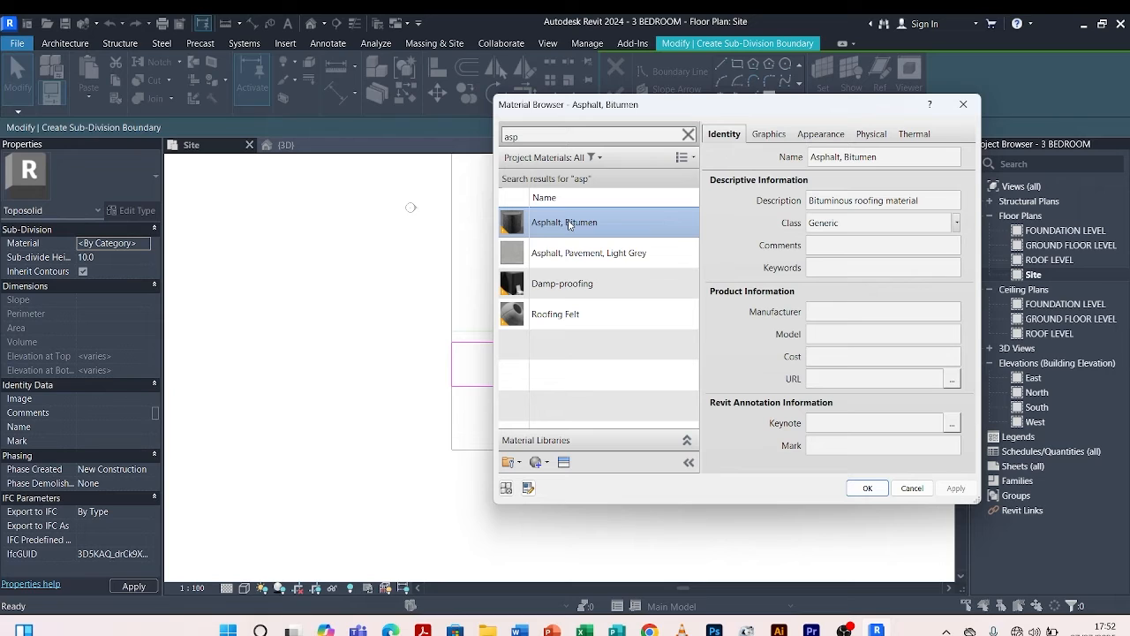
pyautogui.click(865, 490)
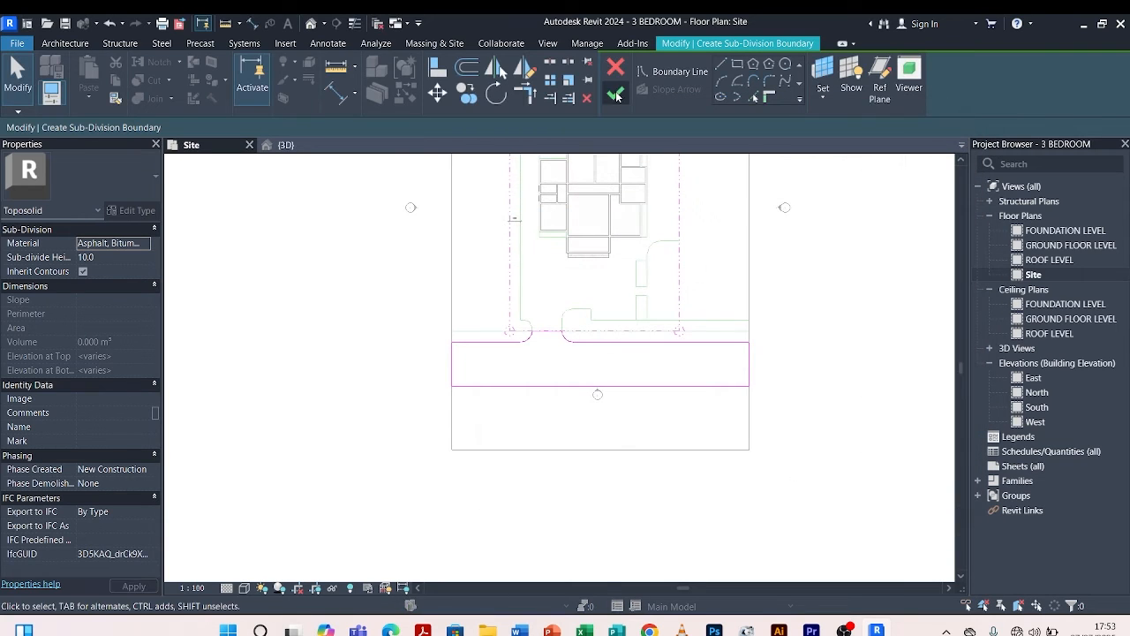
# Finish the road sub-division and inspect it in the 3D view from the front and the side.
pyautogui.click(616, 96)
pyautogui.press('Escape')
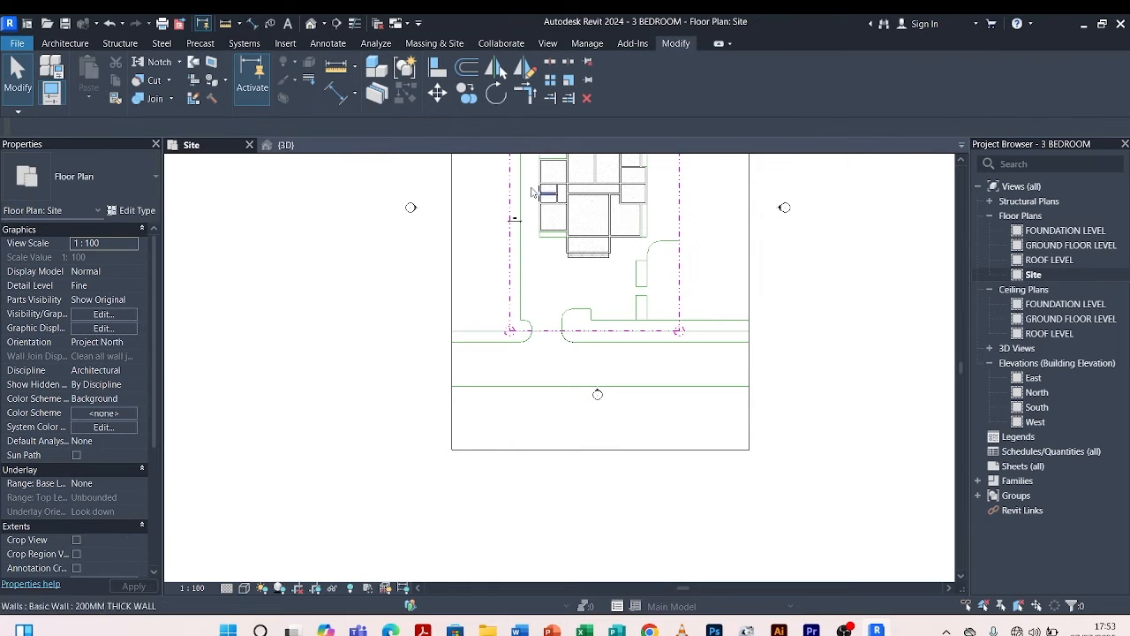
pyautogui.click(313, 150)
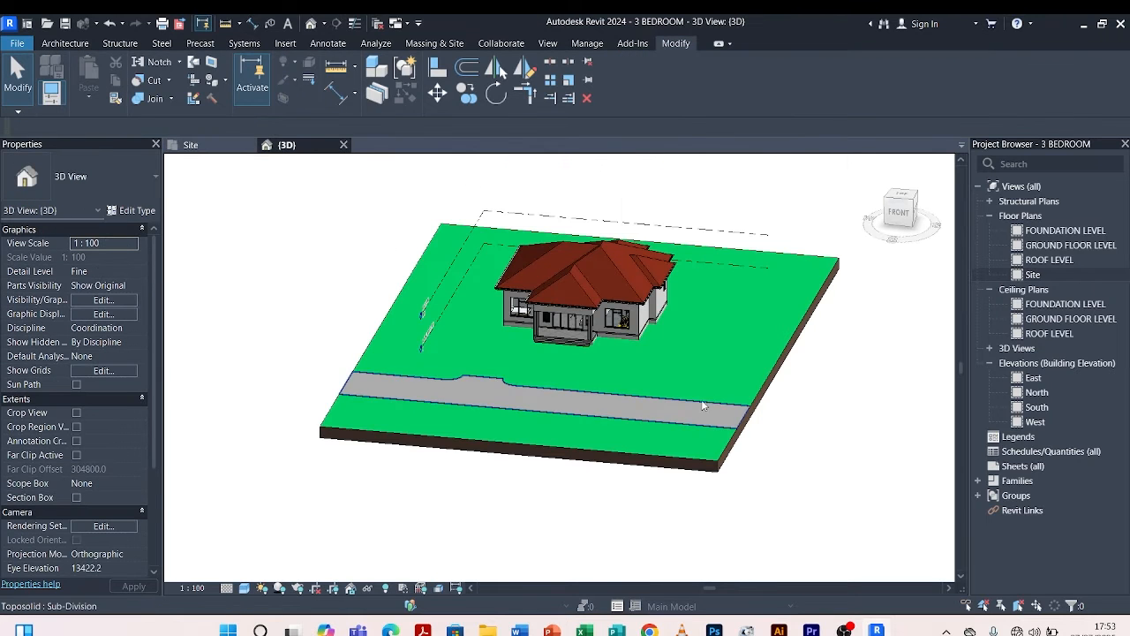
pyautogui.scroll(3, 711, 395)
pyautogui.scroll(-3, 715, 398)
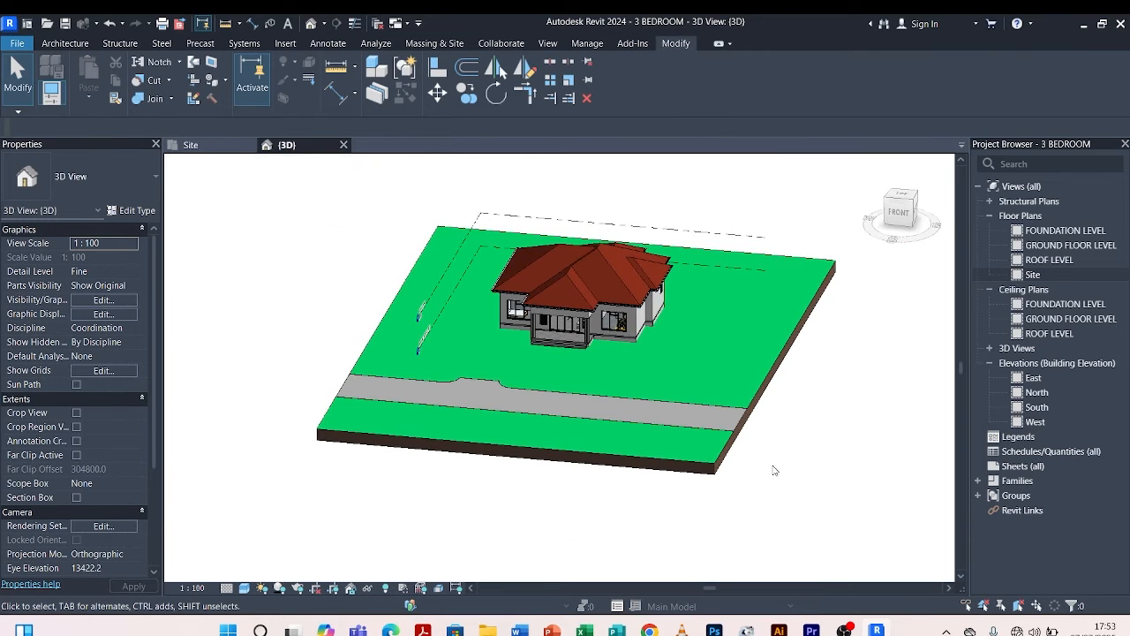
pyautogui.keyDown('shift'); pyautogui.moveTo(776, 468); pyautogui.dragTo(675, 466, button='middle'); pyautogui.keyUp('shift')
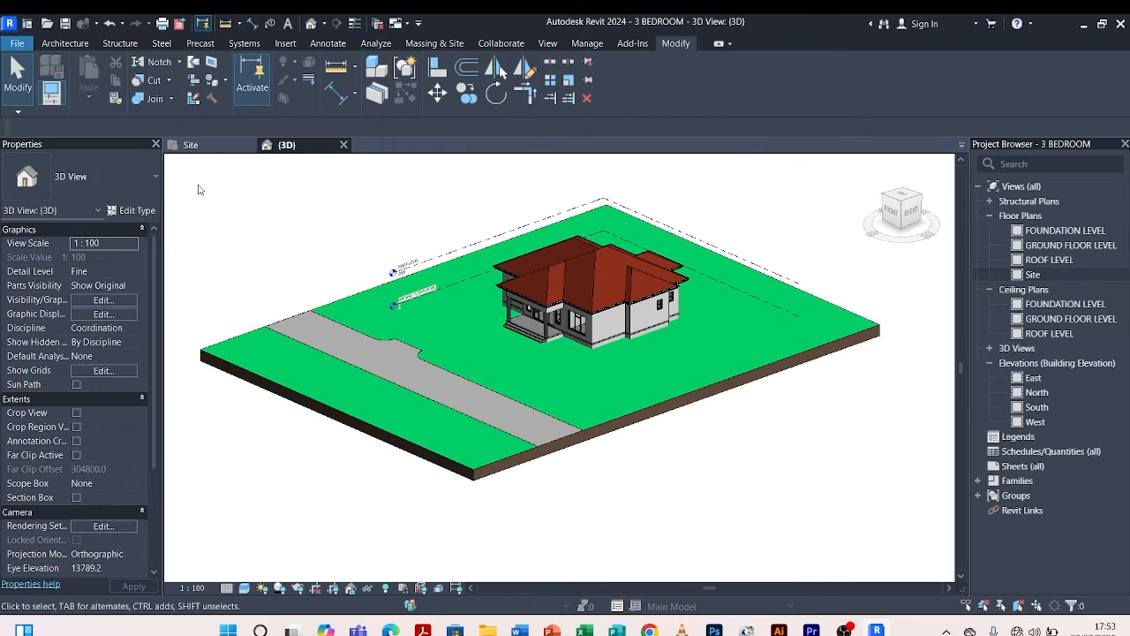
# Return to the site plan, select the Grassland - 1200mm toposolid and start another sub-division on it.
pyautogui.click(196, 145)
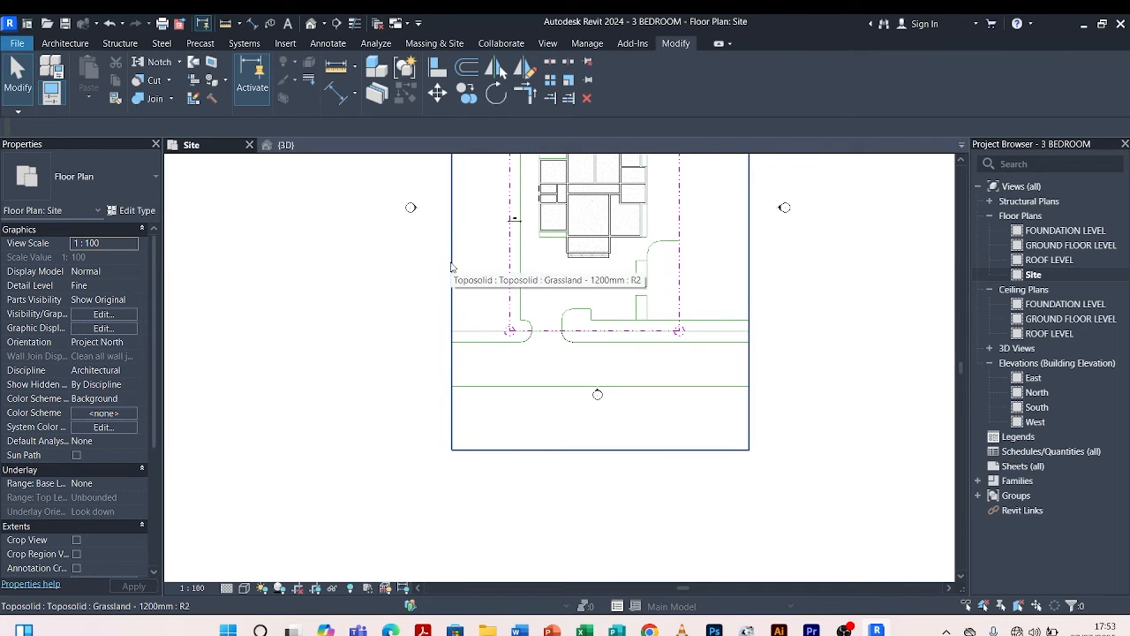
pyautogui.scroll(-2, 572, 532)
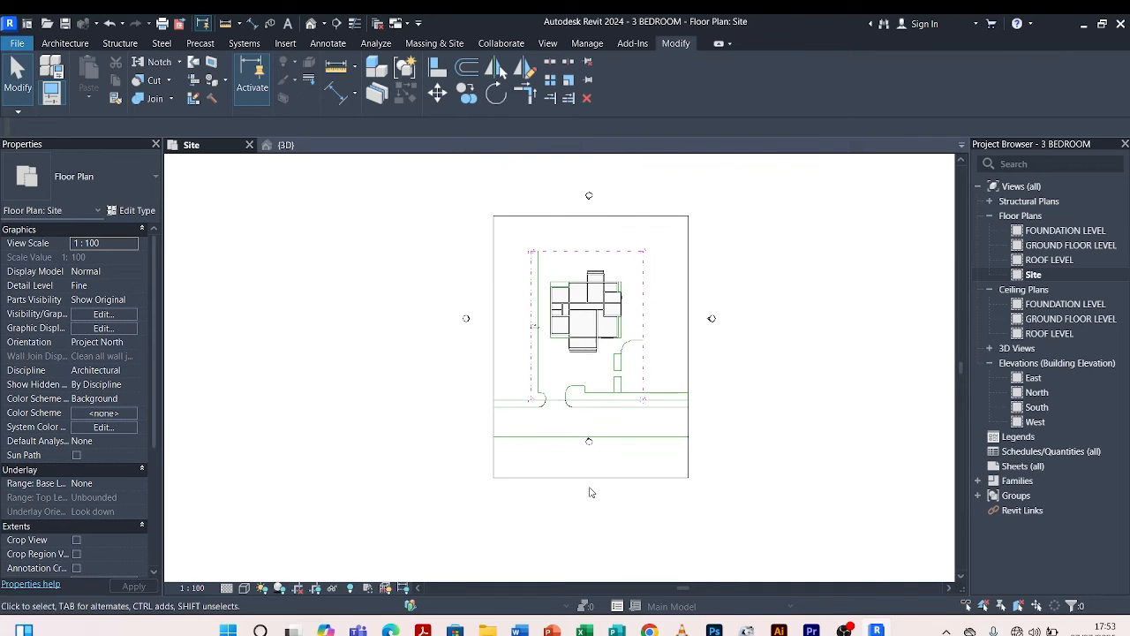
pyautogui.click(663, 478)
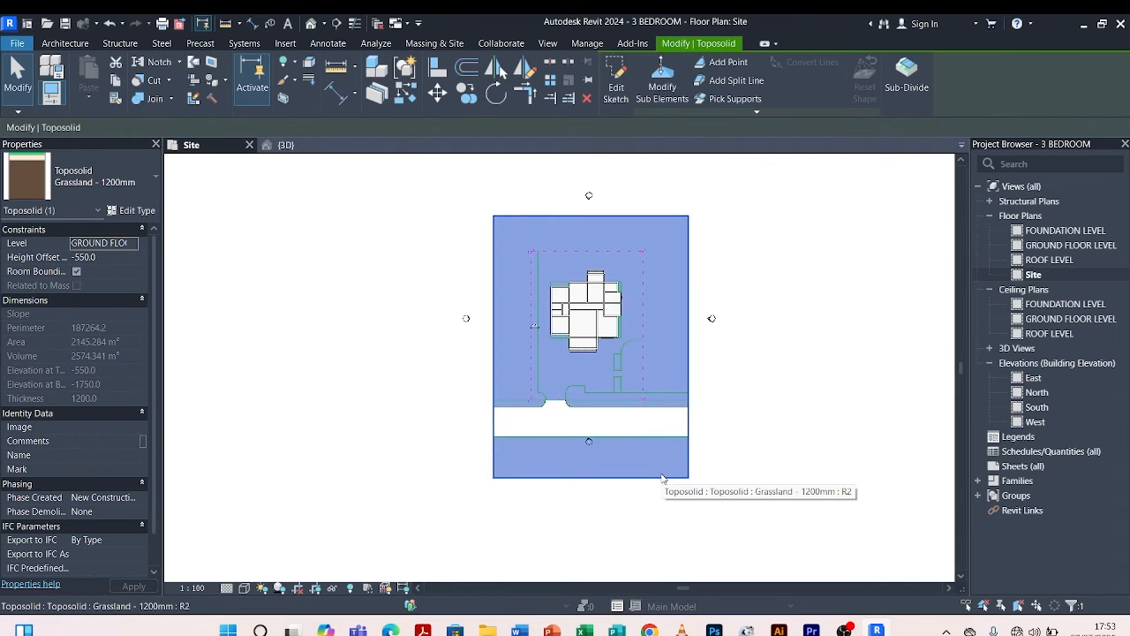
pyautogui.scroll(2, 592, 276)
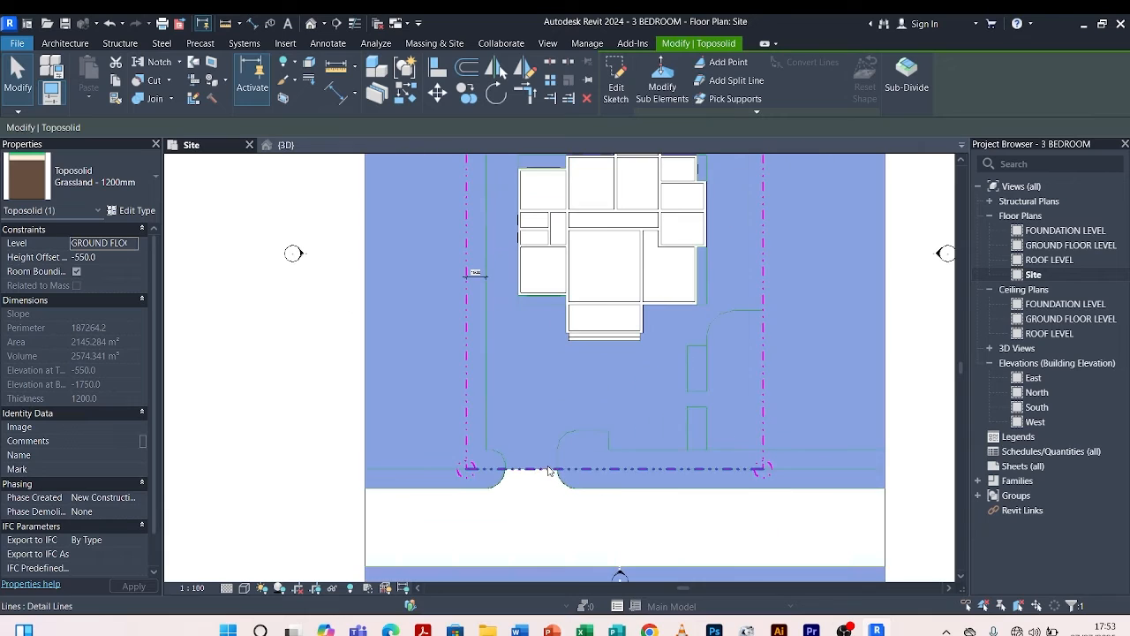
pyautogui.scroll(2, 547, 461)
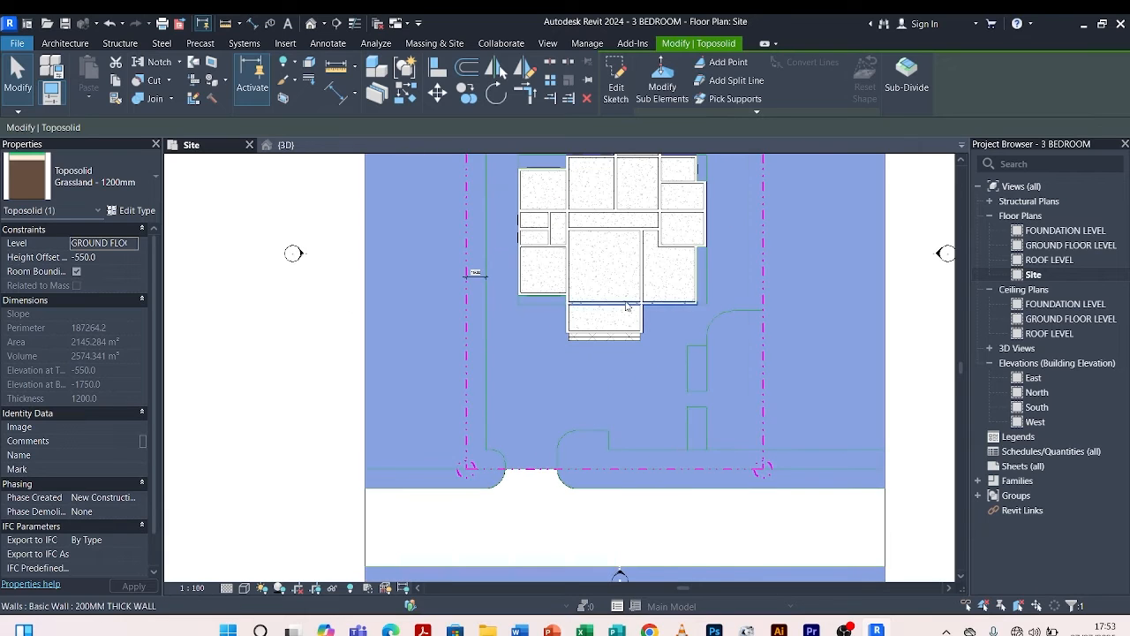
pyautogui.scroll(-2, 620, 301)
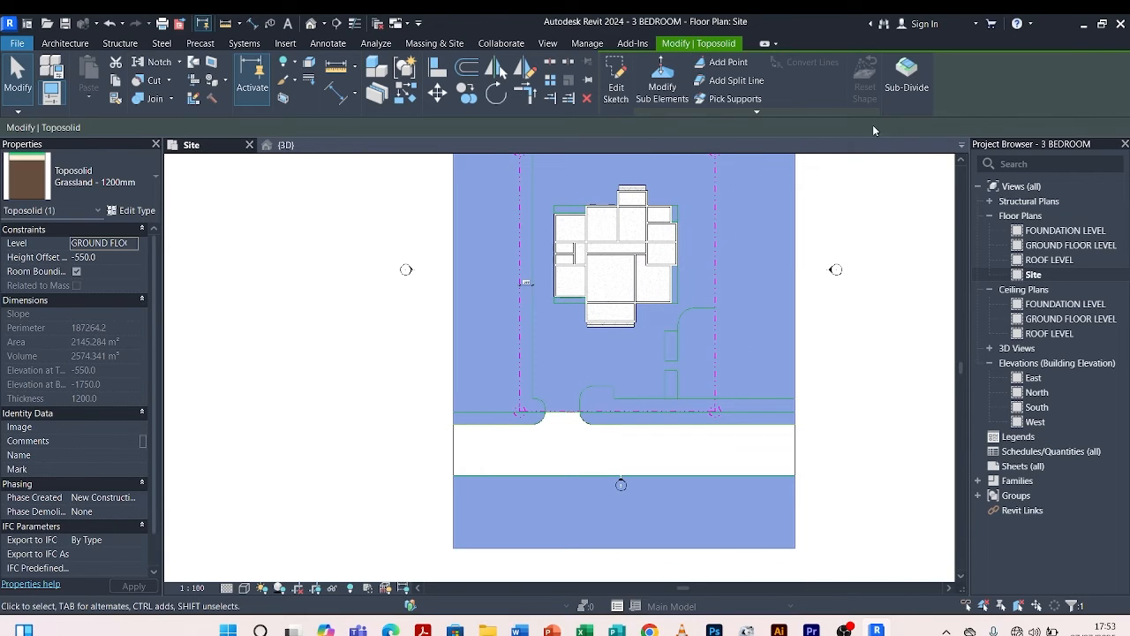
pyautogui.click(906, 76)
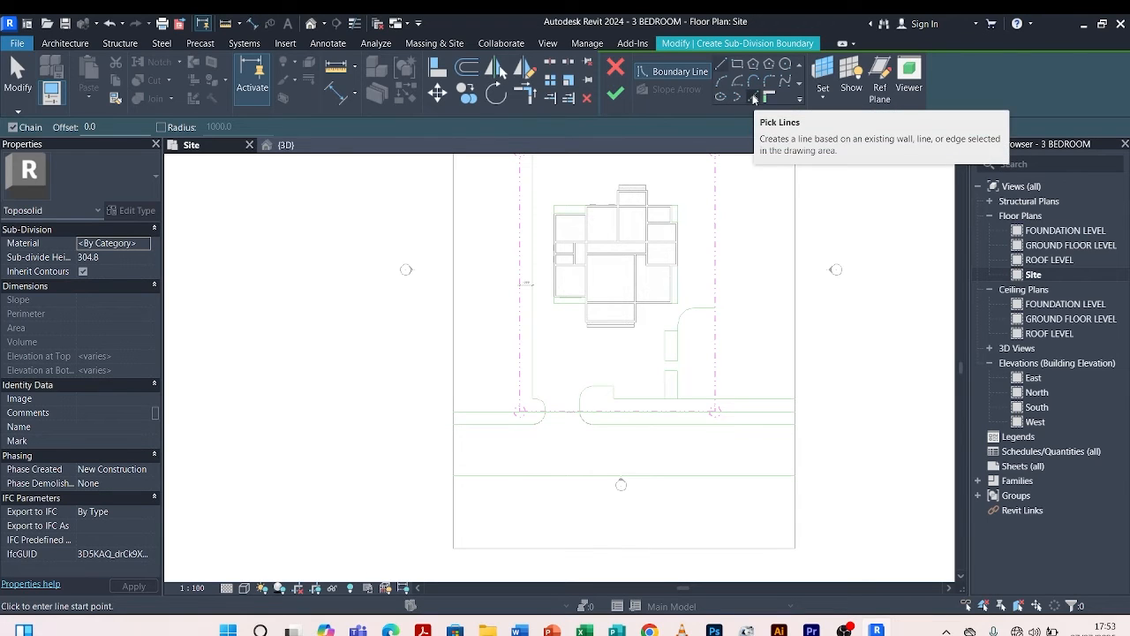
# Using Pick Lines, add the entrance's upper west arc and short line, the property boundary segment across it, and the east line and arc.
pyautogui.click(754, 98)
pyautogui.scroll(5, 552, 424)
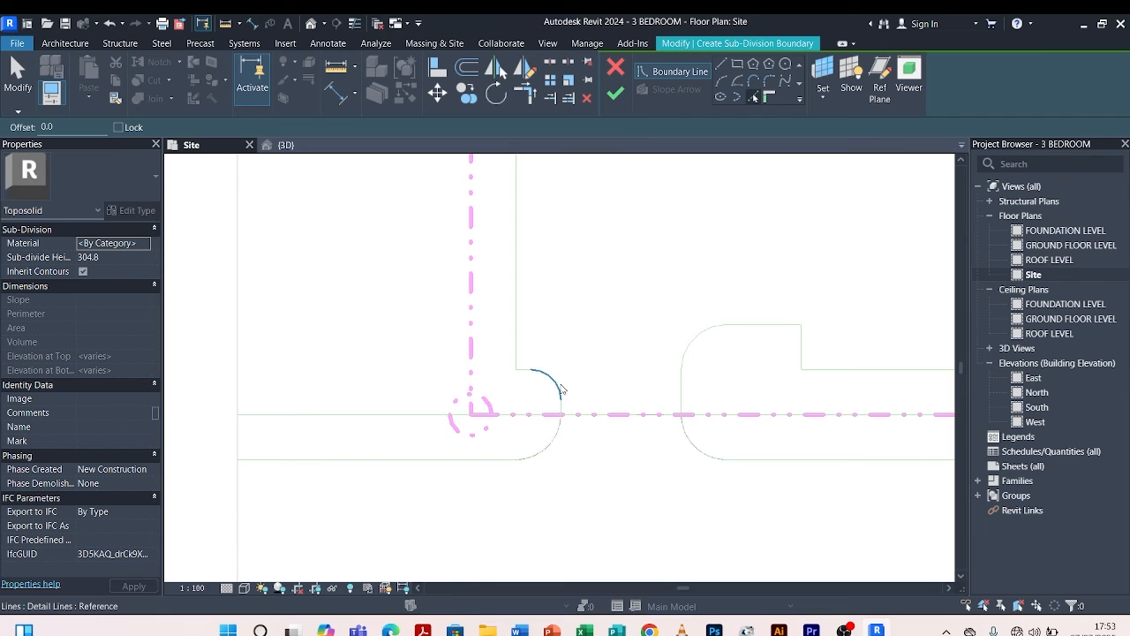
pyautogui.scroll(4, 561, 388)
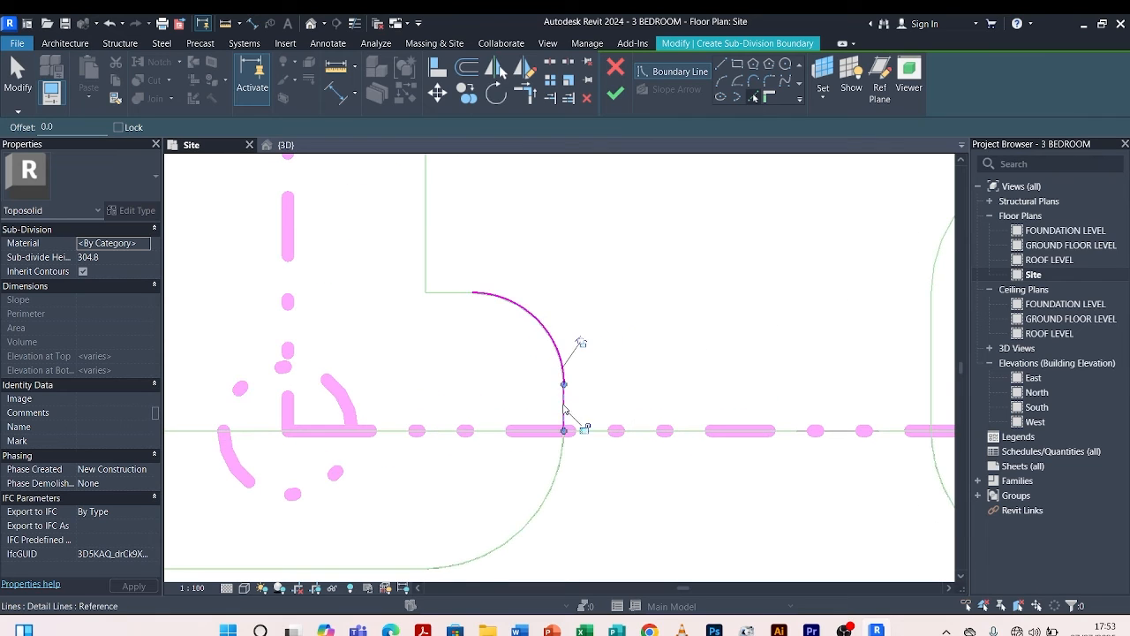
pyautogui.scroll(-3, 513, 431)
pyautogui.click(598, 433)
pyautogui.scroll(3, 717, 378)
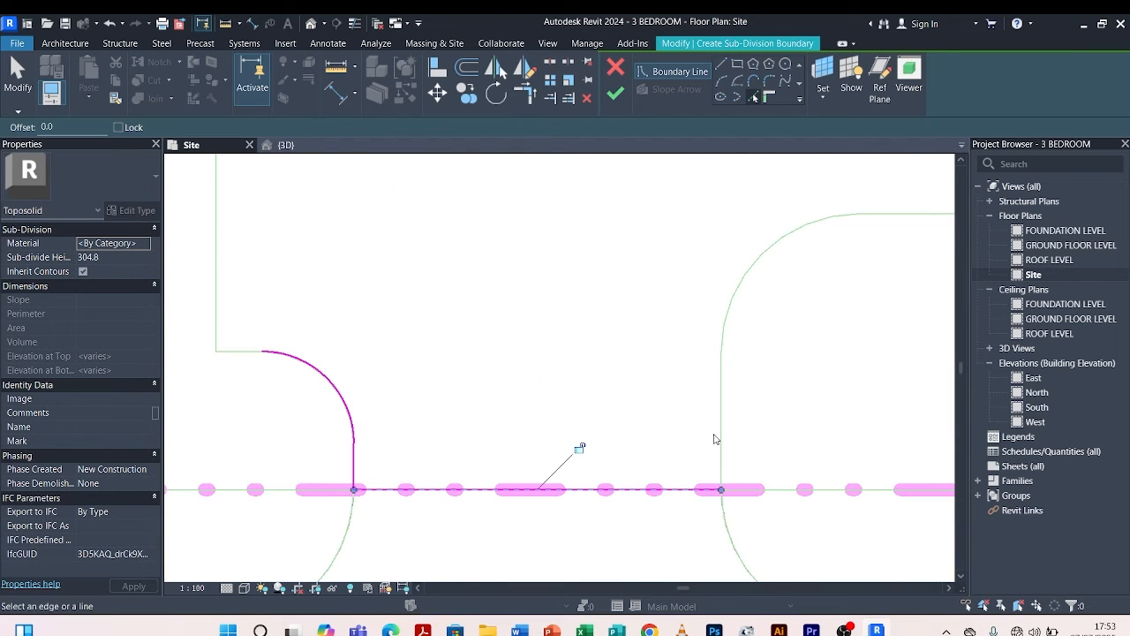
pyautogui.click(721, 439)
pyautogui.click(729, 313)
# Add the horizontal line beyond the entrance's east arc, the short vertical line it meets and the long horizontal line continuing east to the boundary.
pyautogui.scroll(-3, 726, 309)
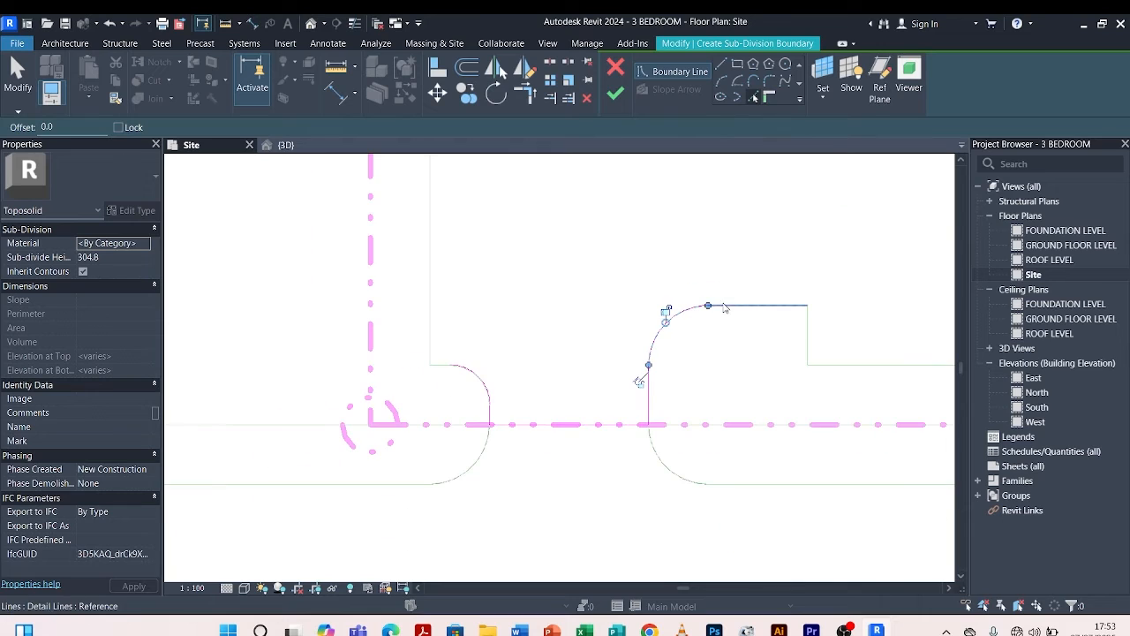
pyautogui.click(758, 305)
pyautogui.click(807, 335)
pyautogui.click(852, 365)
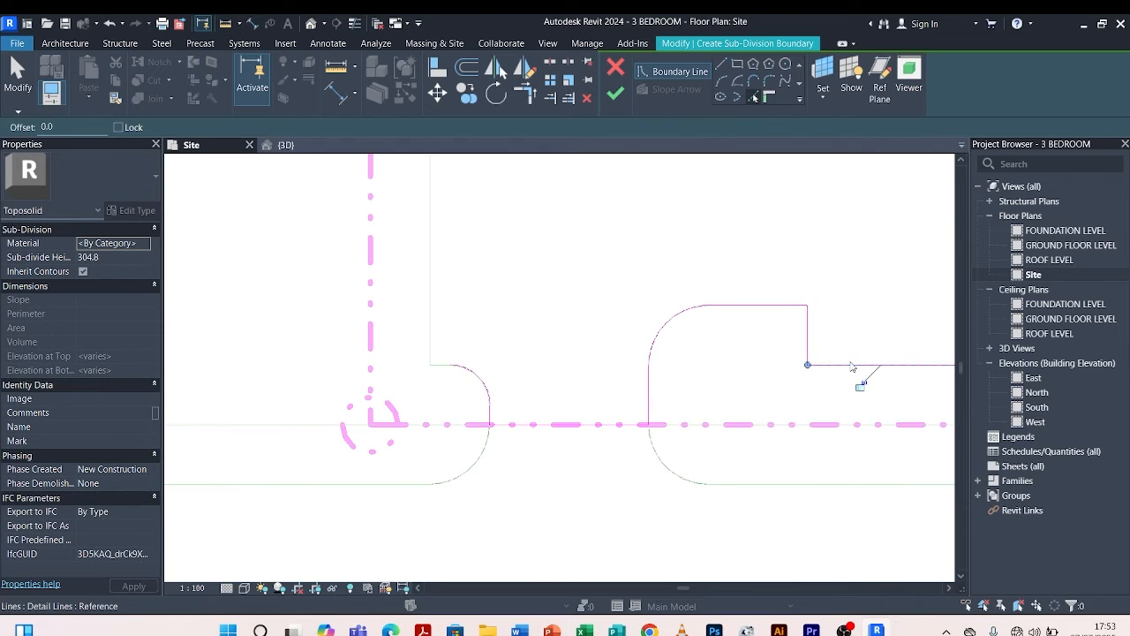
pyautogui.scroll(-3, 760, 361)
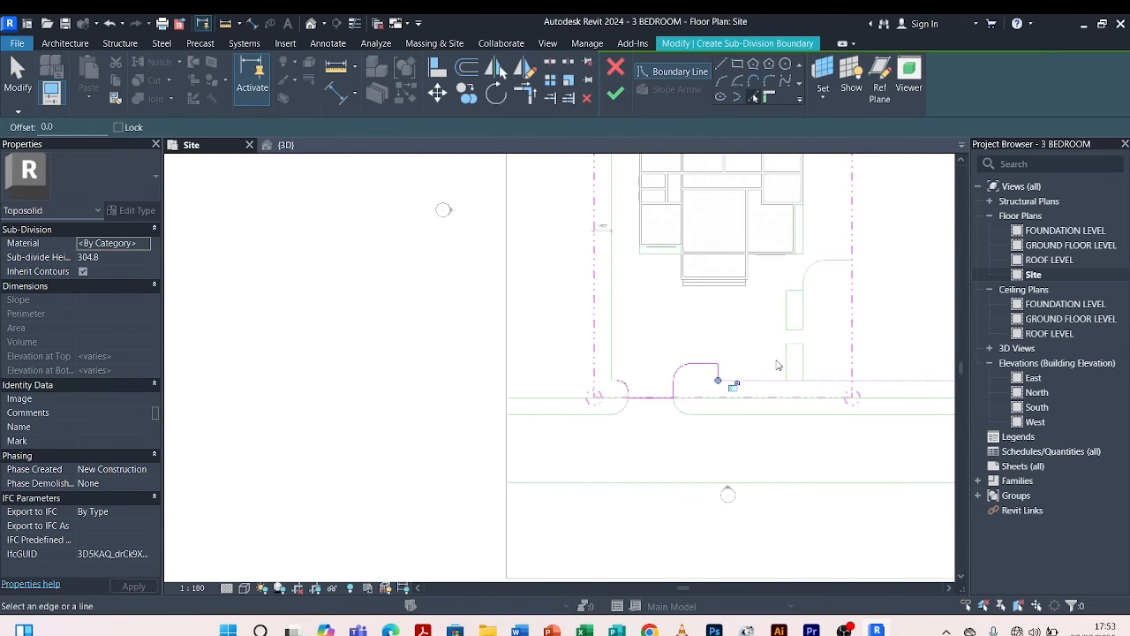
# Add the lower small rectangle's west edge, the upper rectangle's north and east edges, the curved line reaching the boundary, and the east property line.
pyautogui.scroll(2, 786, 358)
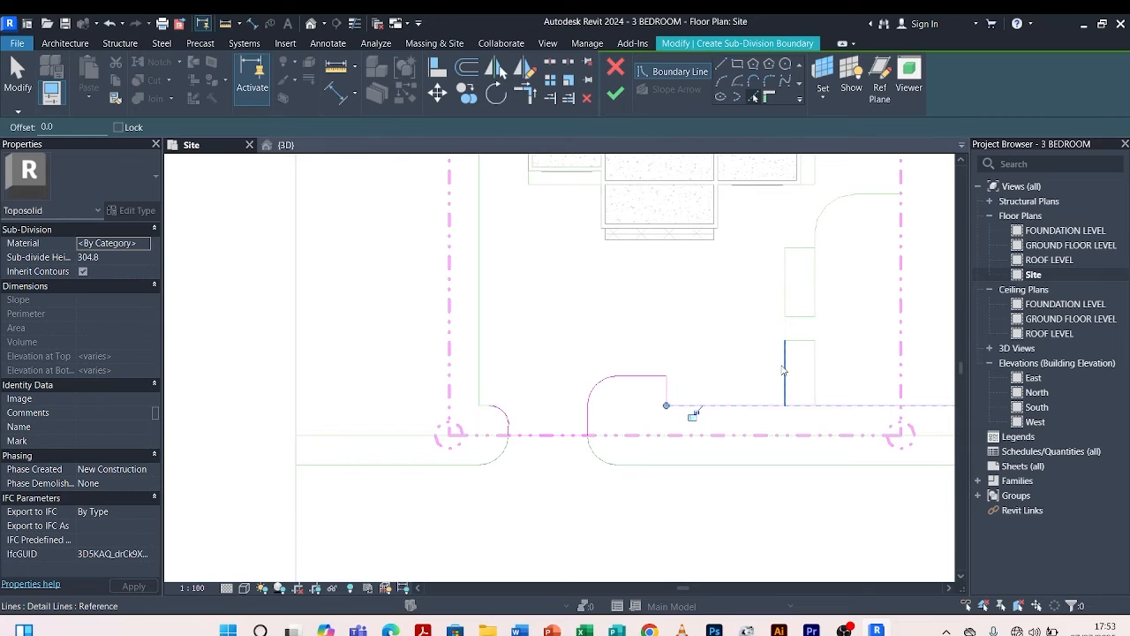
pyautogui.click(783, 370)
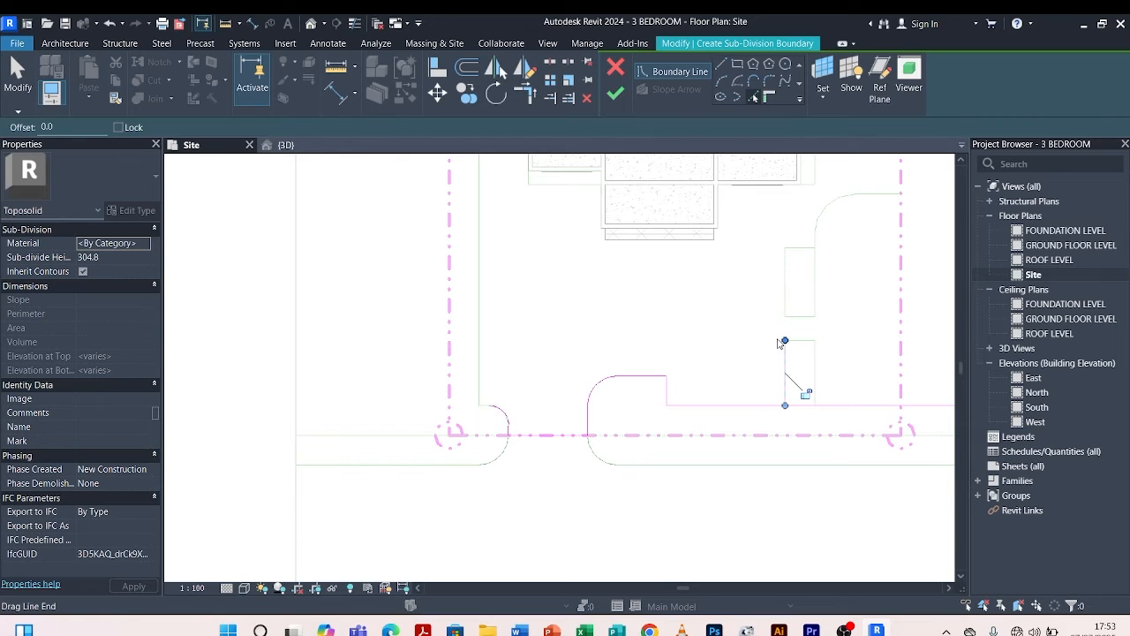
pyautogui.scroll(-1, 762, 369)
pyautogui.scroll(2, 829, 194)
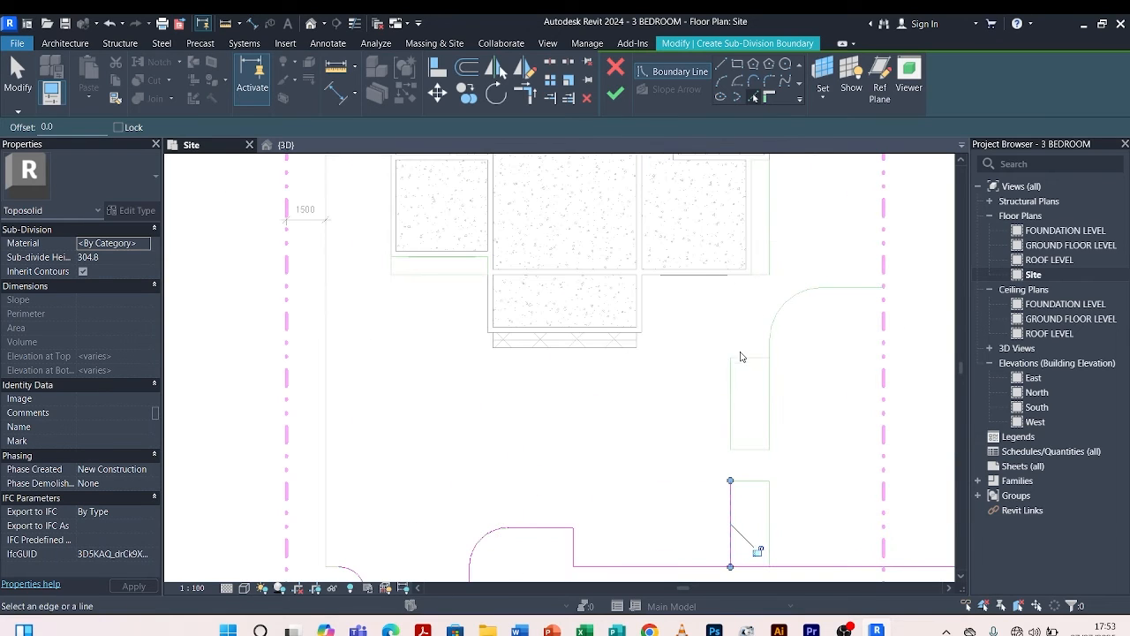
pyautogui.scroll(3, 768, 346)
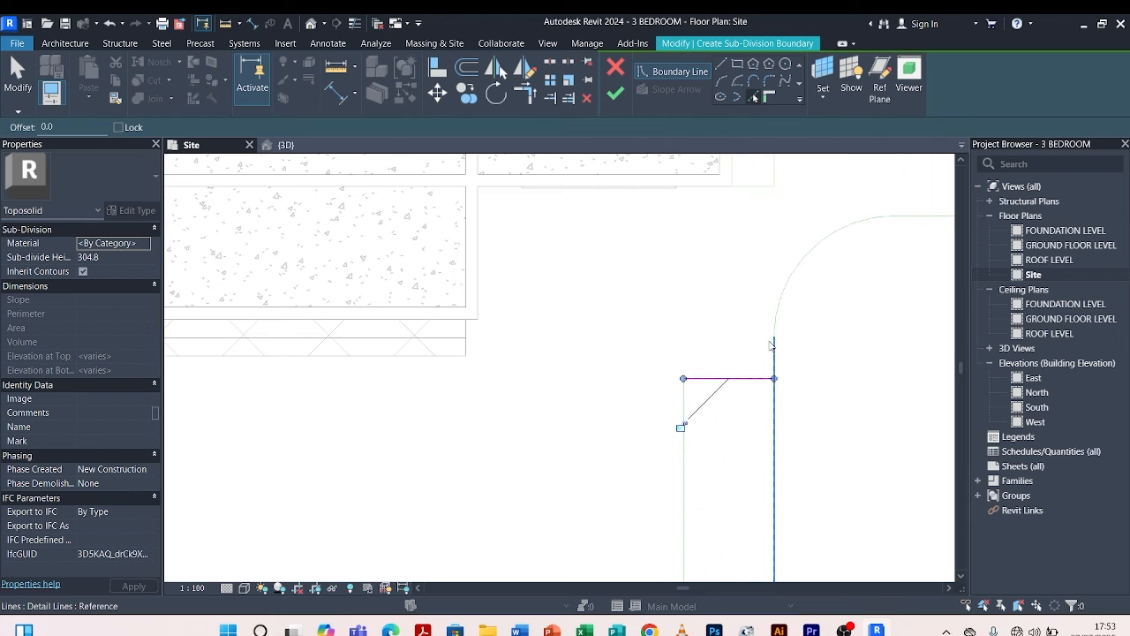
pyautogui.click(791, 275)
pyautogui.scroll(-3, 795, 279)
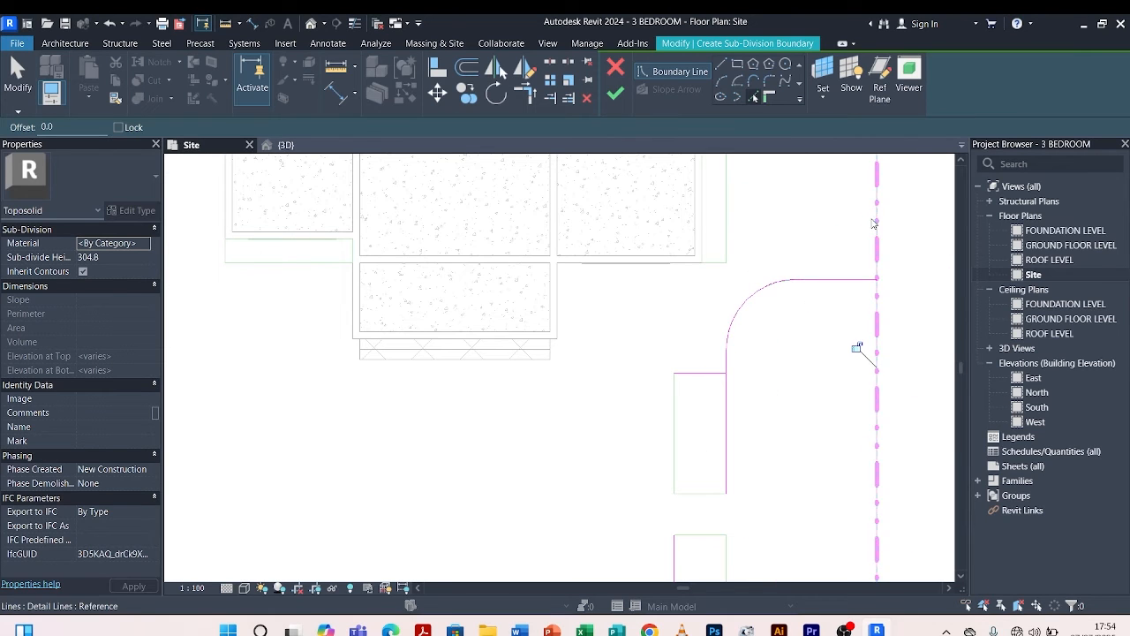
# Add the north property line and the vertical detail line 1500 mm inside the west property line to the sub-division boundary.
pyautogui.scroll(-5, 785, 389)
pyautogui.scroll(-2, 785, 393)
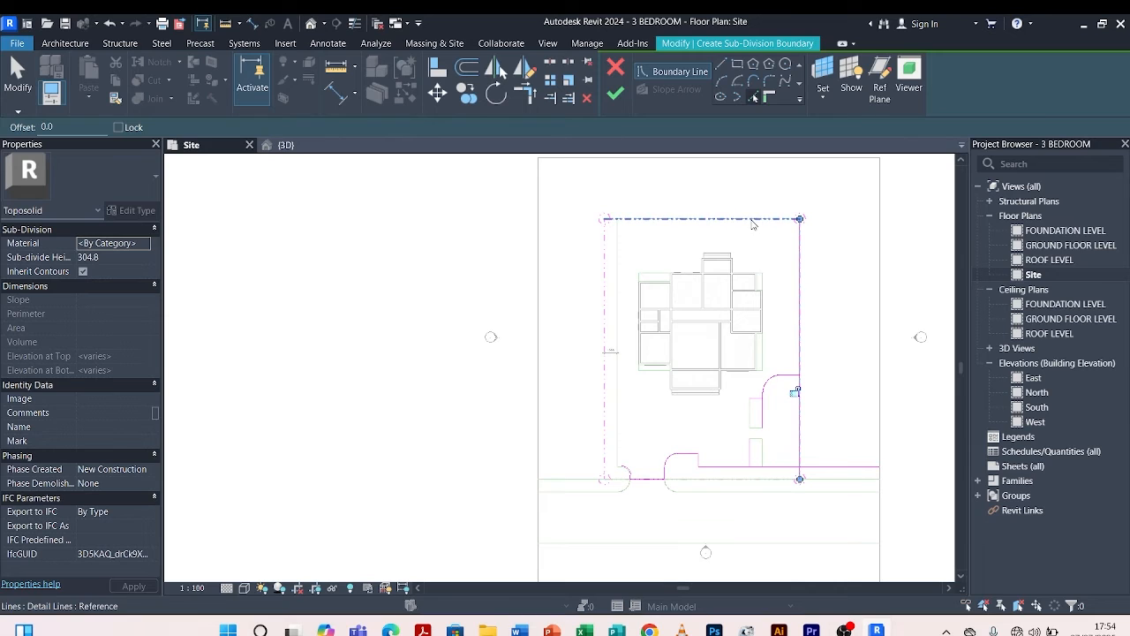
pyautogui.click(753, 219)
pyautogui.scroll(1, 641, 237)
pyautogui.scroll(2, 640, 237)
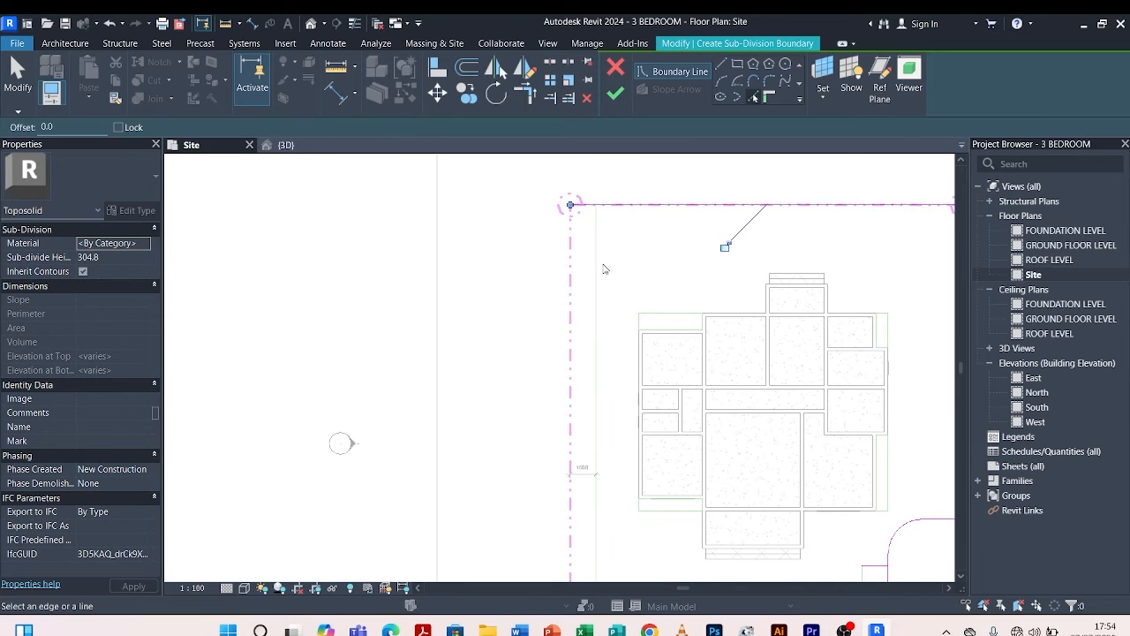
pyautogui.scroll(-3, 618, 353)
pyautogui.scroll(3, 662, 393)
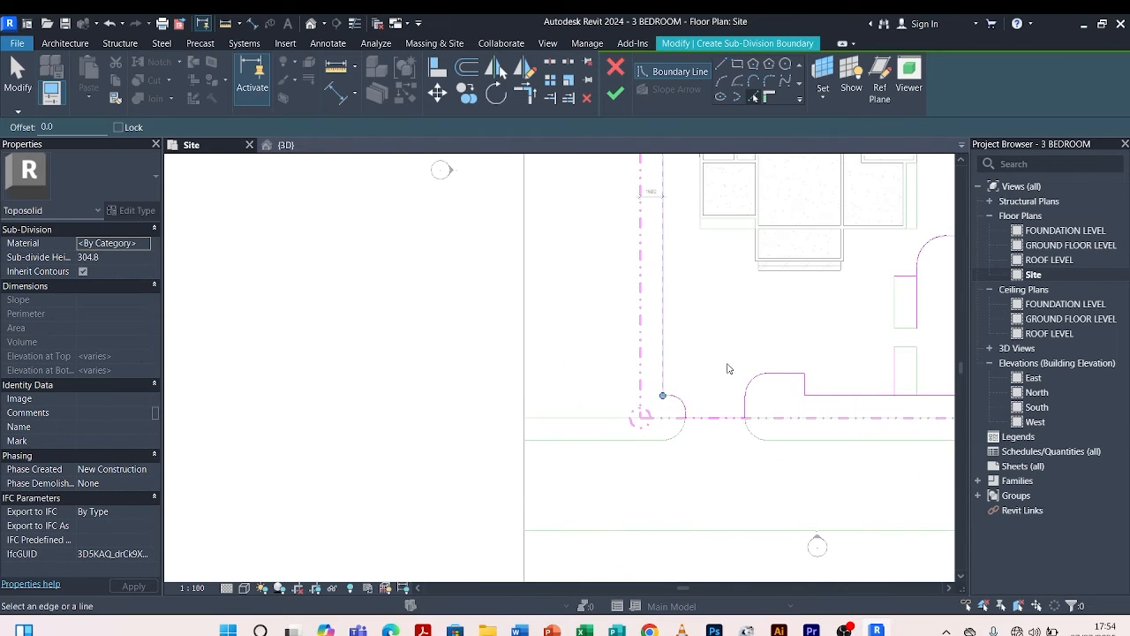
# Add the front steps' south and east edges, the front porch's south and east wall faces, and the house's south wall face.
pyautogui.scroll(-3, 730, 368)
pyautogui.scroll(5, 589, 322)
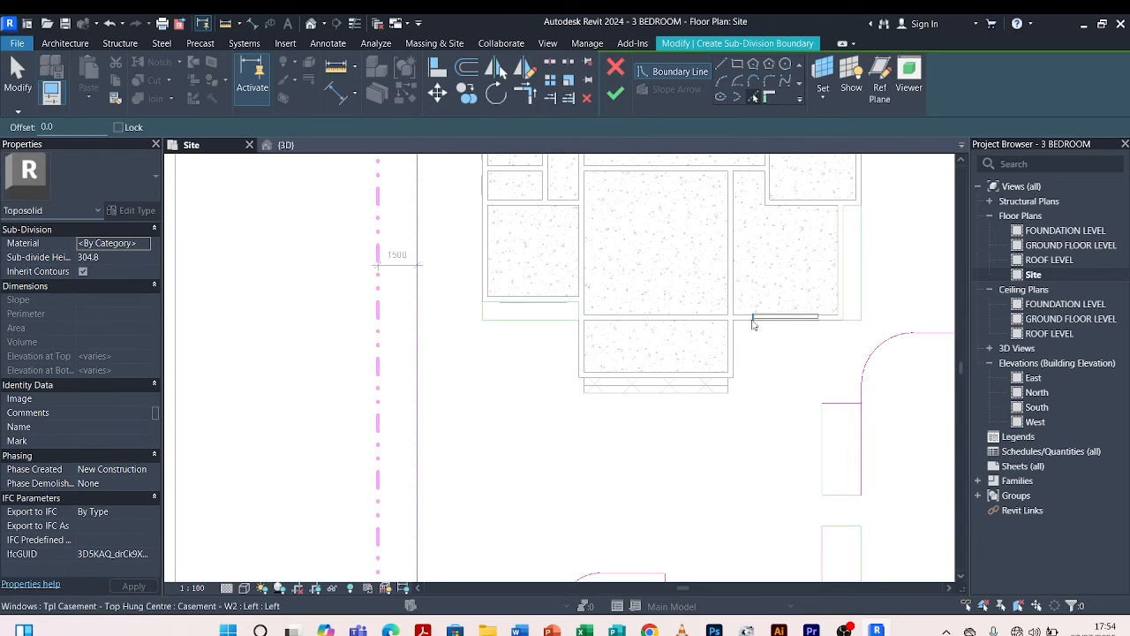
pyautogui.scroll(2, 754, 321)
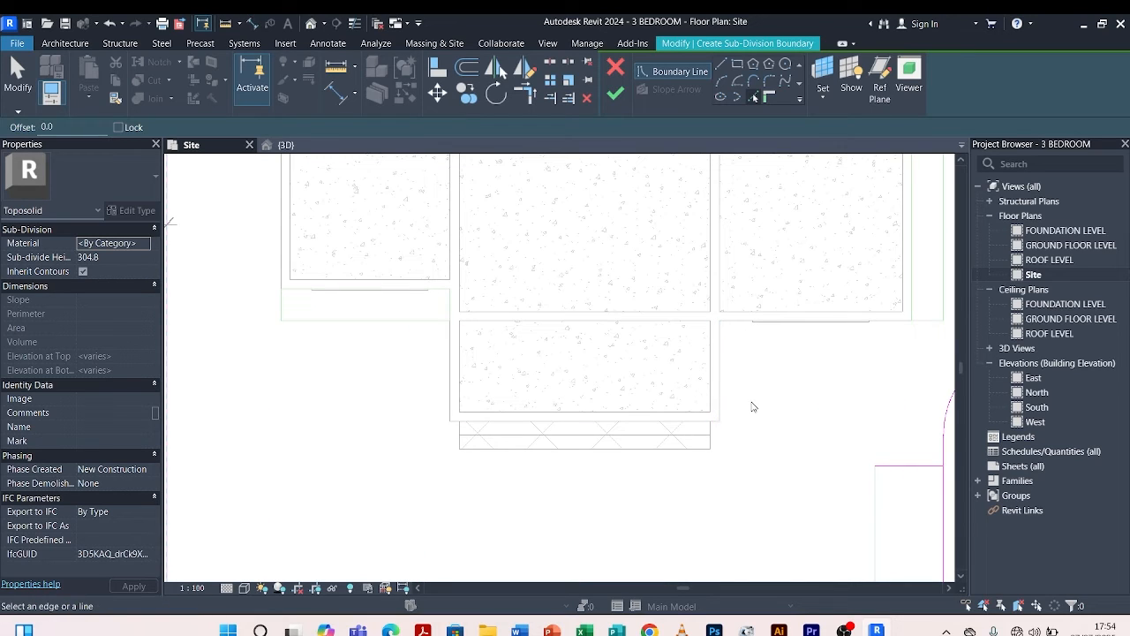
pyautogui.click(635, 452)
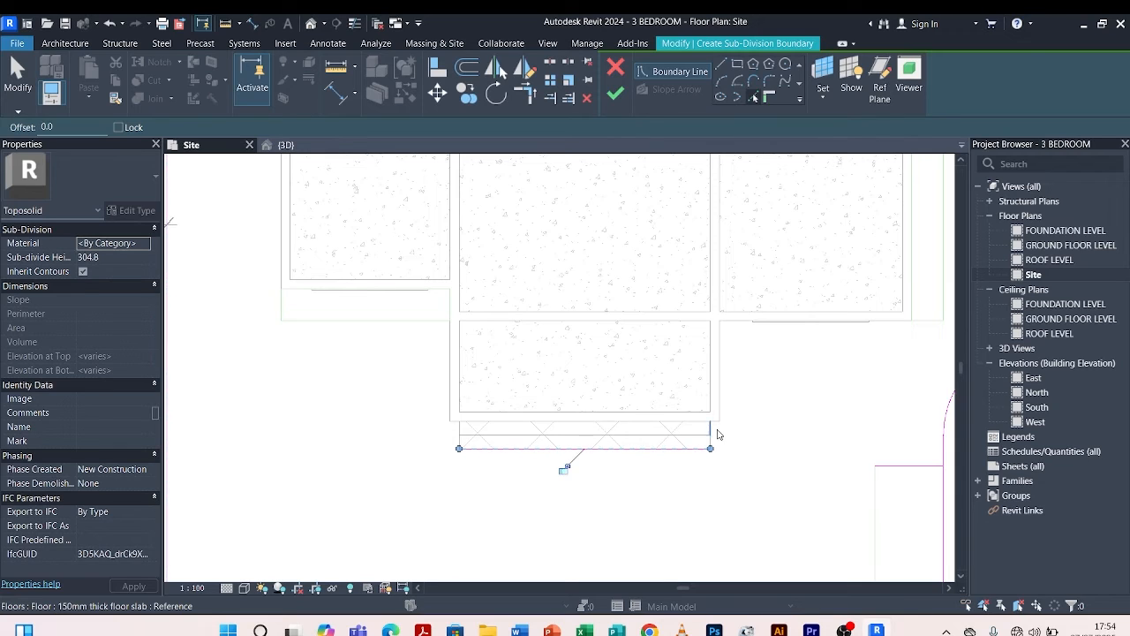
pyautogui.scroll(4, 712, 441)
pyautogui.click(692, 475)
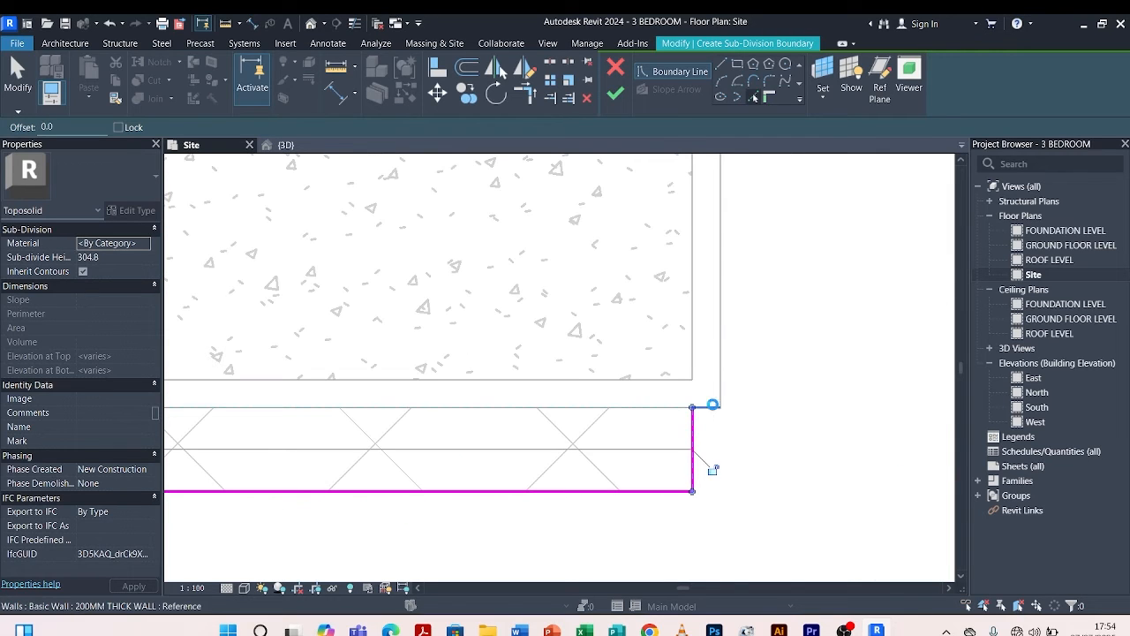
pyautogui.click(713, 406)
pyautogui.click(721, 351)
pyautogui.scroll(-3, 566, 512)
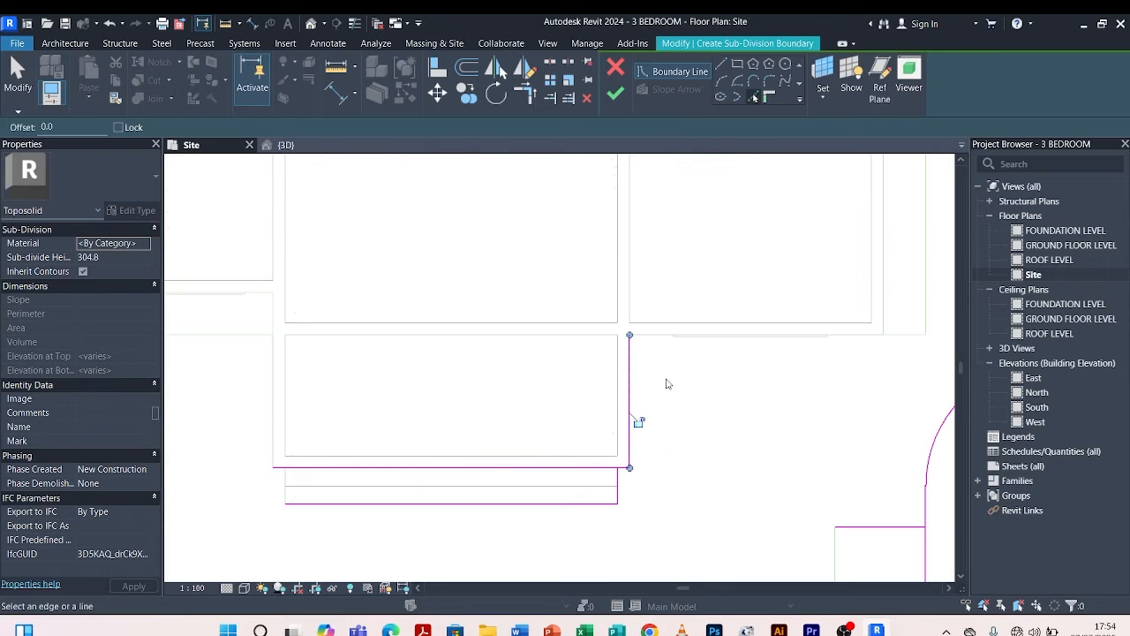
pyautogui.click(661, 336)
pyautogui.scroll(-3, 559, 353)
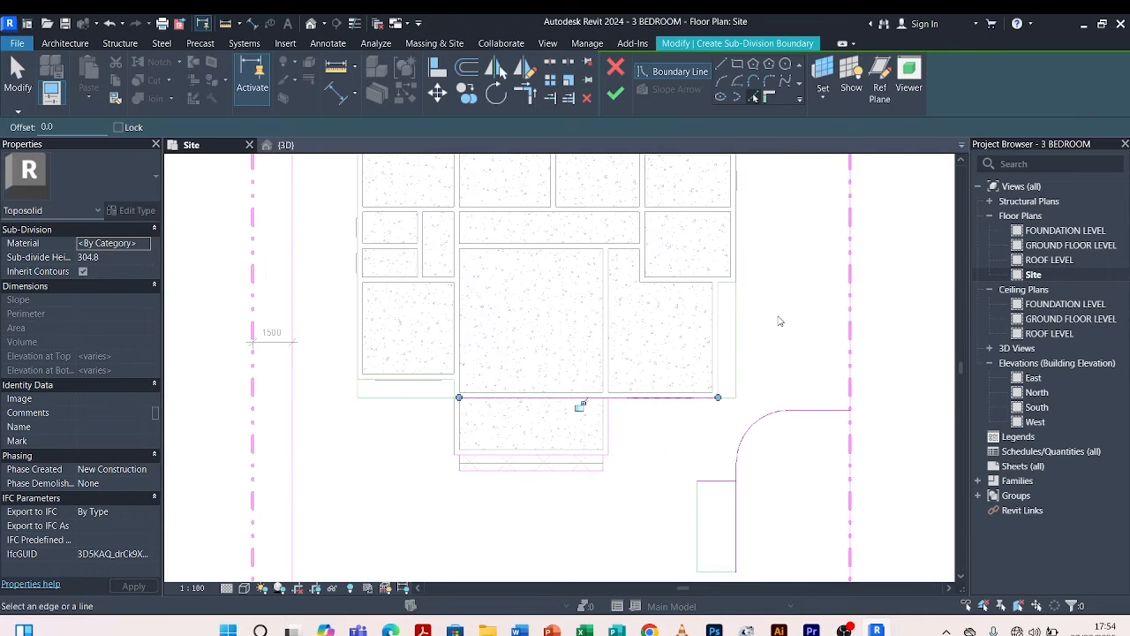
# Add the house's projecting east wall face and its north wall face to the sub-division boundary.
pyautogui.click(738, 301)
pyautogui.scroll(-3, 737, 282)
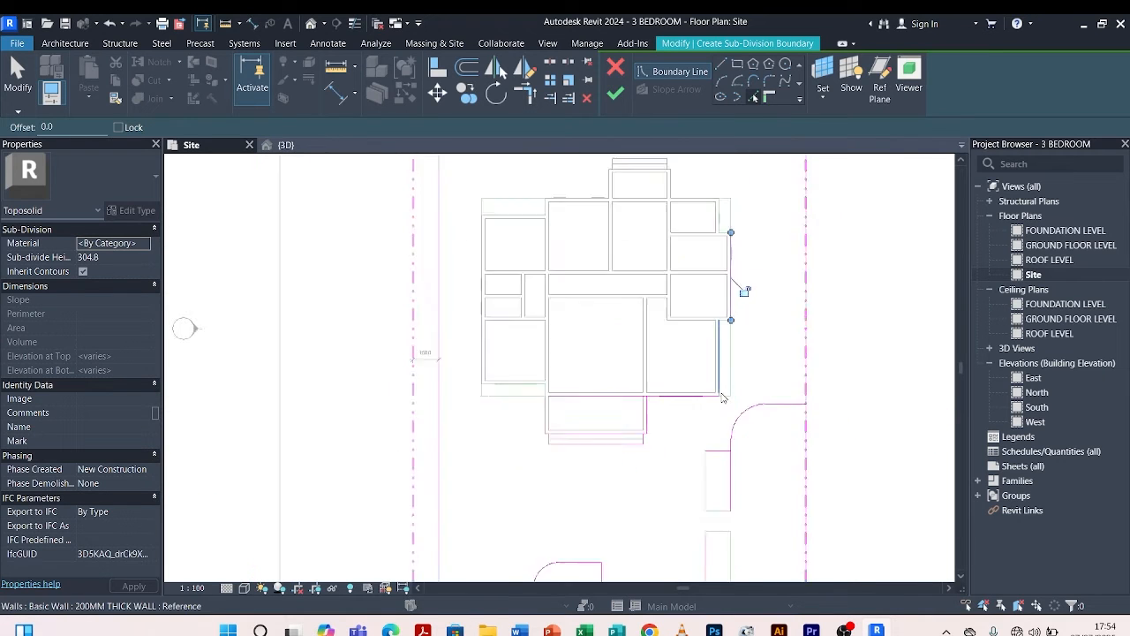
pyautogui.scroll(3, 709, 266)
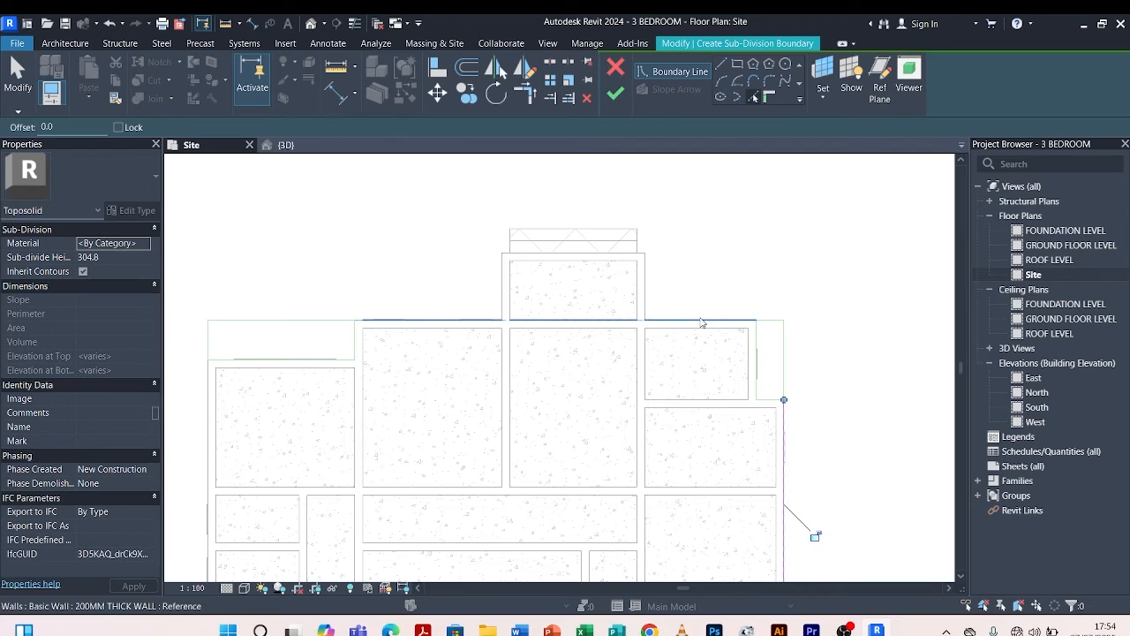
pyautogui.click(649, 320)
# Add the rear porch's outer wall faces and the rear steps' east, north and west edges to the sub-division boundary.
pyautogui.scroll(5, 644, 273)
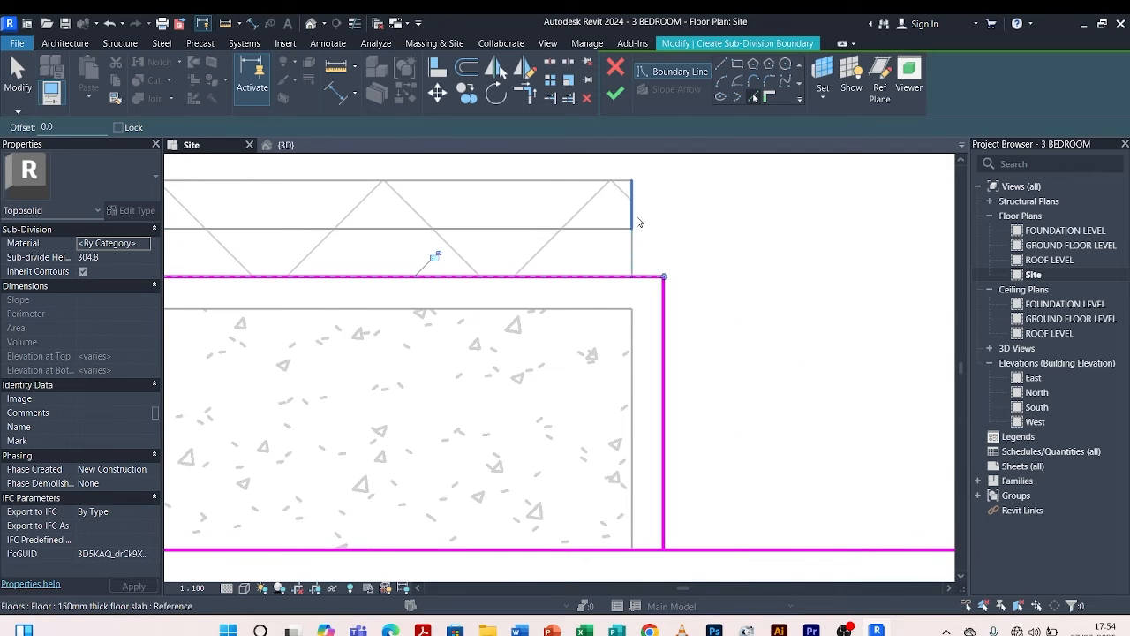
pyautogui.click(638, 240)
pyautogui.scroll(-4, 645, 242)
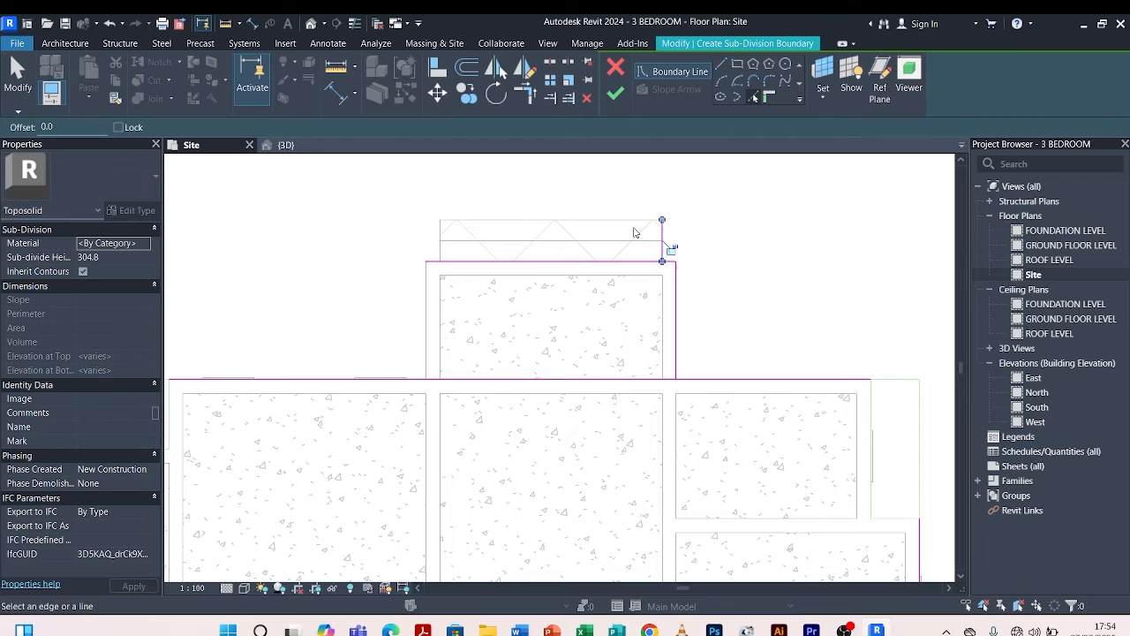
pyautogui.scroll(2, 411, 257)
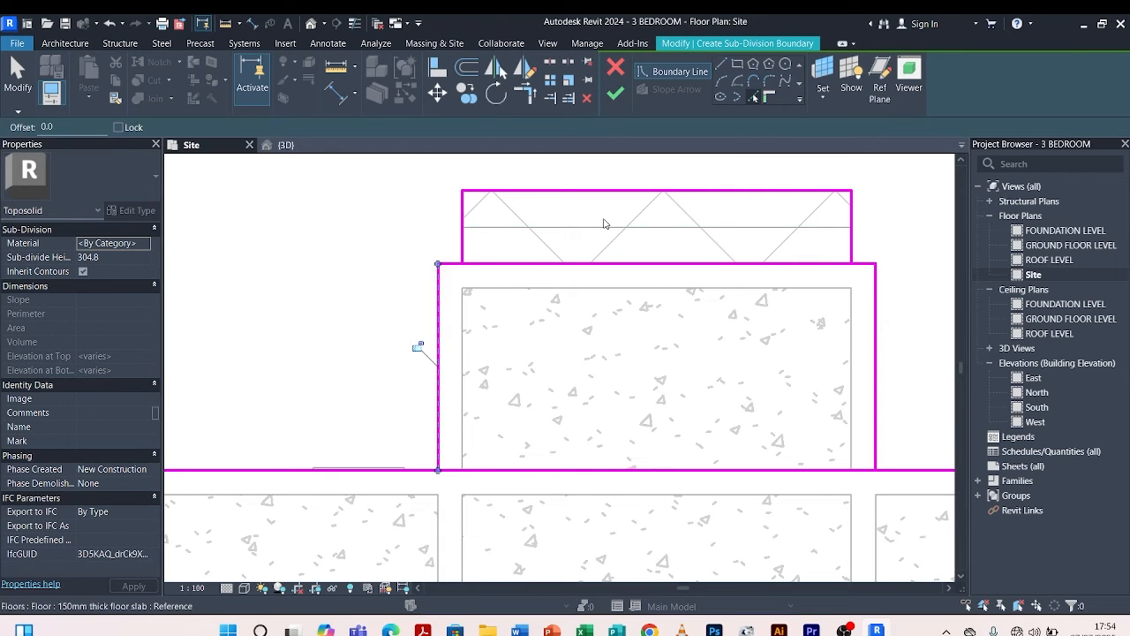
# Add the northwest recess's west and north detail lines, the southwest recess's south detail line, and the long wall face aligned with the front porch's west side.
pyautogui.scroll(-2, 605, 225)
pyautogui.scroll(2, 450, 291)
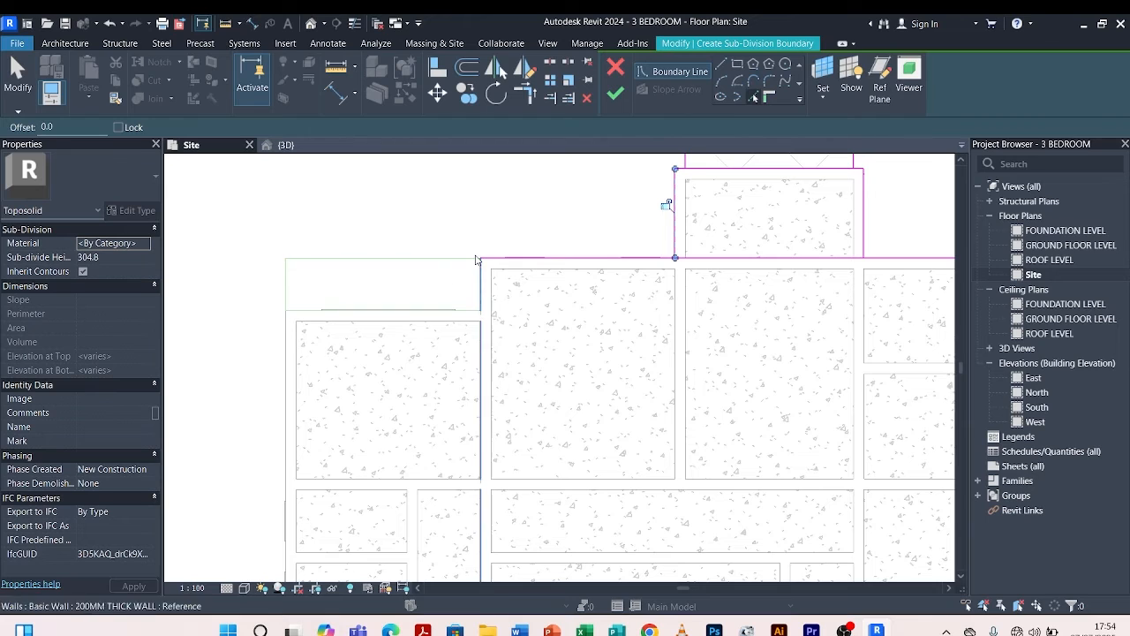
pyautogui.scroll(-3, 335, 256)
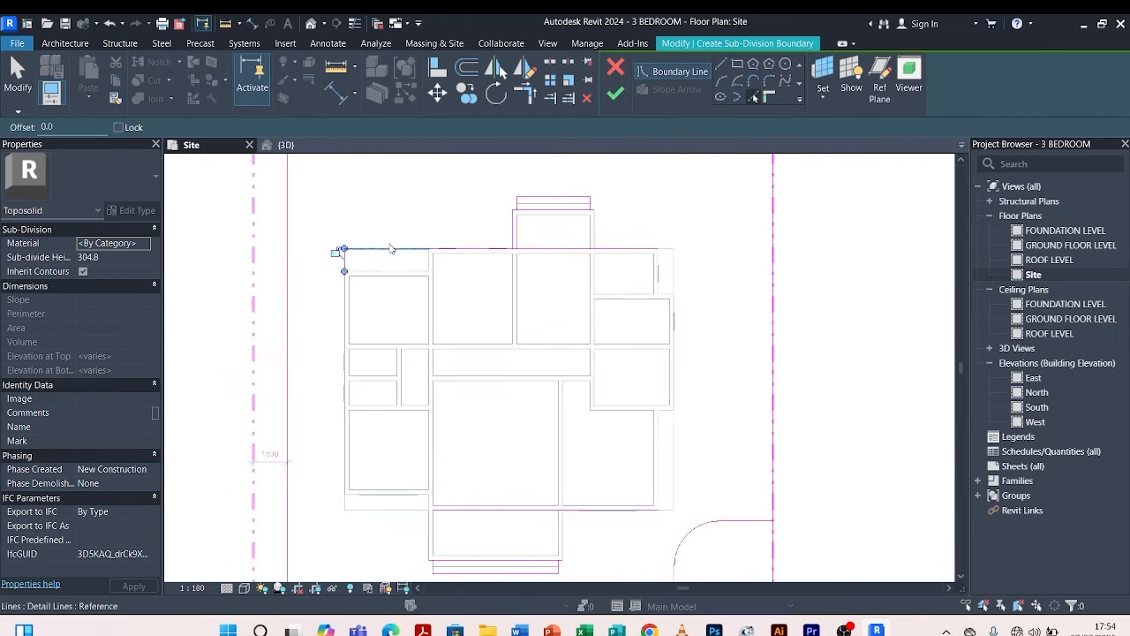
pyautogui.scroll(5, 362, 424)
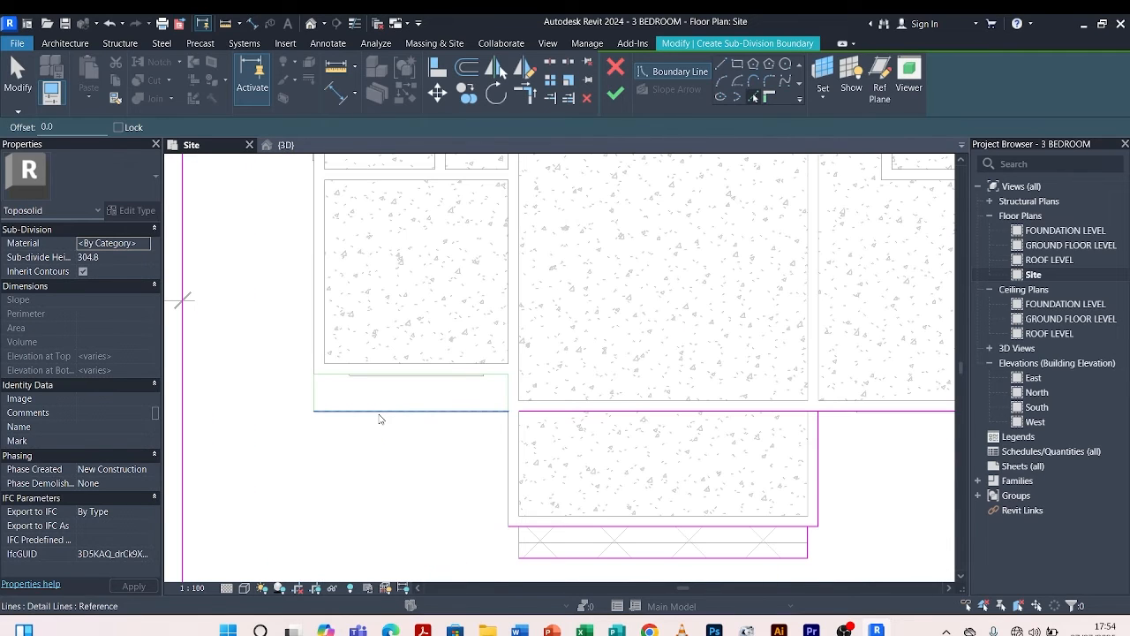
pyautogui.click(371, 411)
pyautogui.scroll(-2, 515, 397)
pyautogui.scroll(-2, 515, 397)
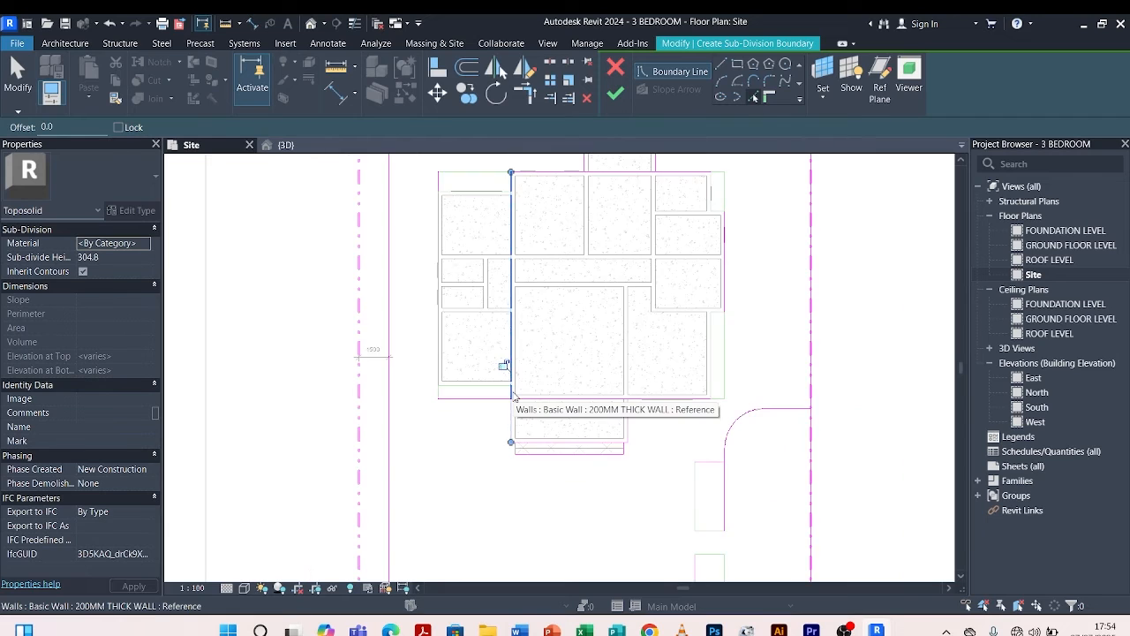
# Split the long west wall boundary line near its middle and the north wall boundary line where it crosses the rear porch.
pyautogui.scroll(2, 524, 218)
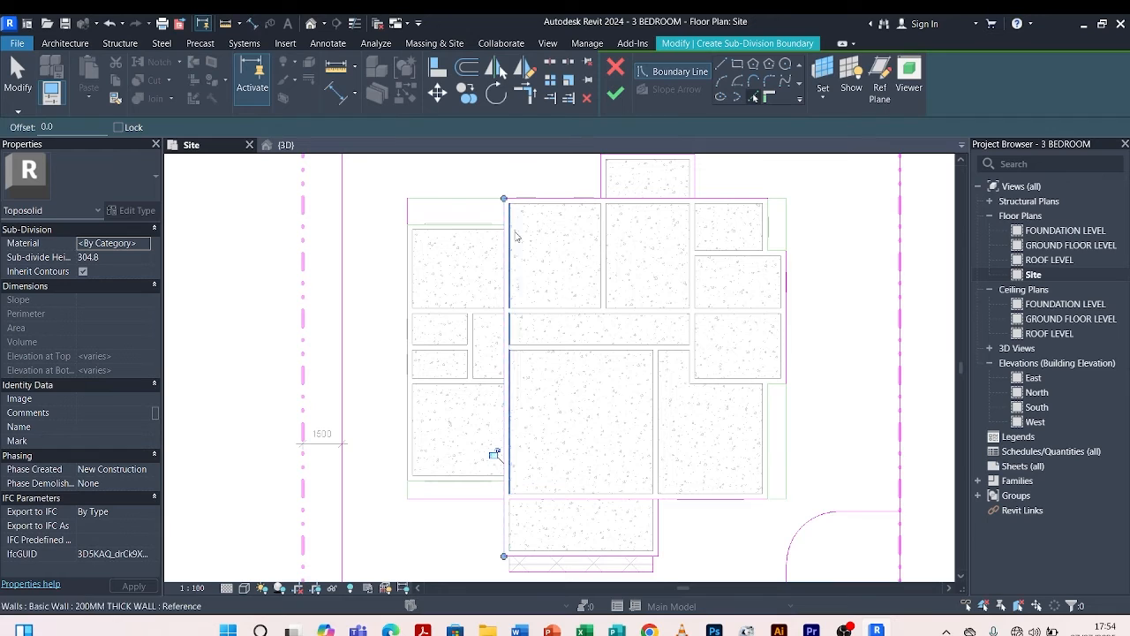
pyautogui.click(548, 61)
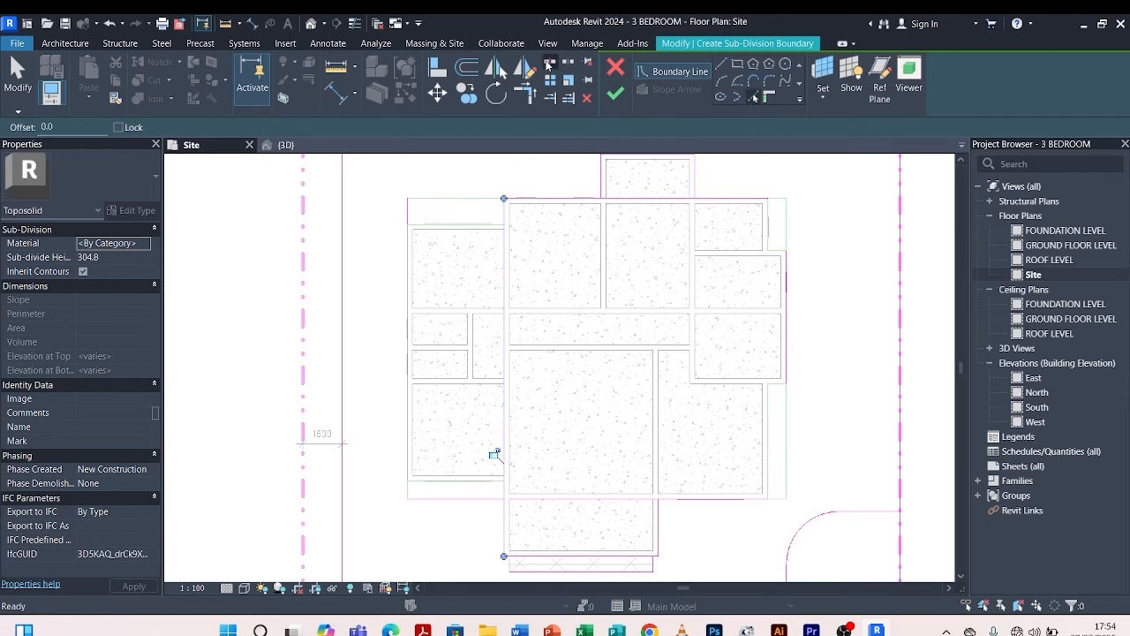
pyautogui.click(505, 328)
pyautogui.scroll(-3, 551, 300)
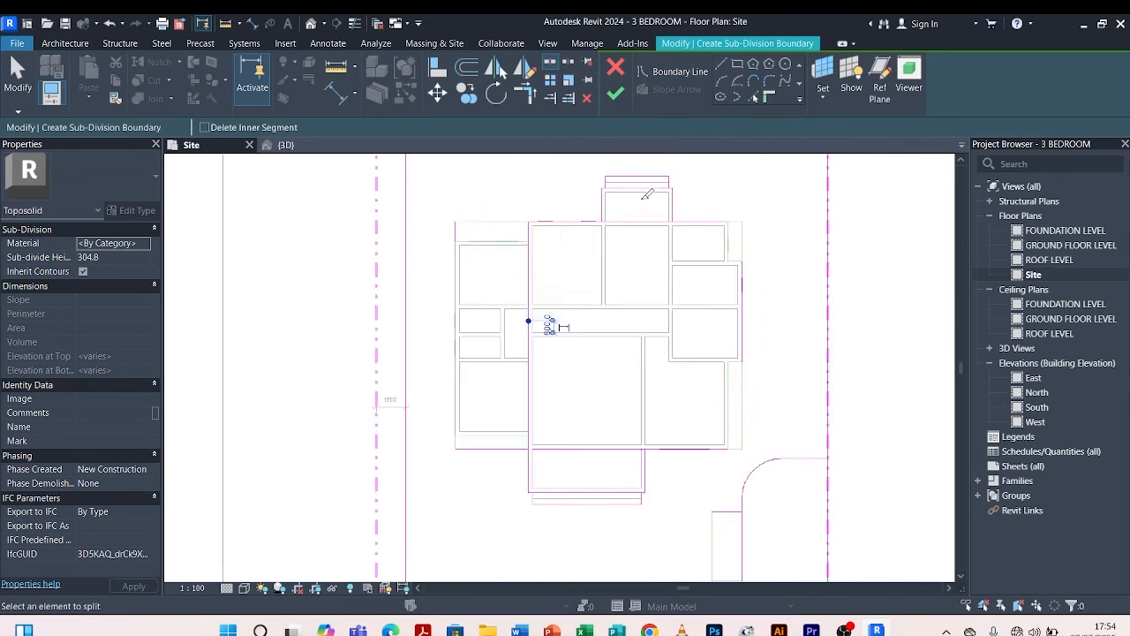
pyautogui.scroll(3, 534, 265)
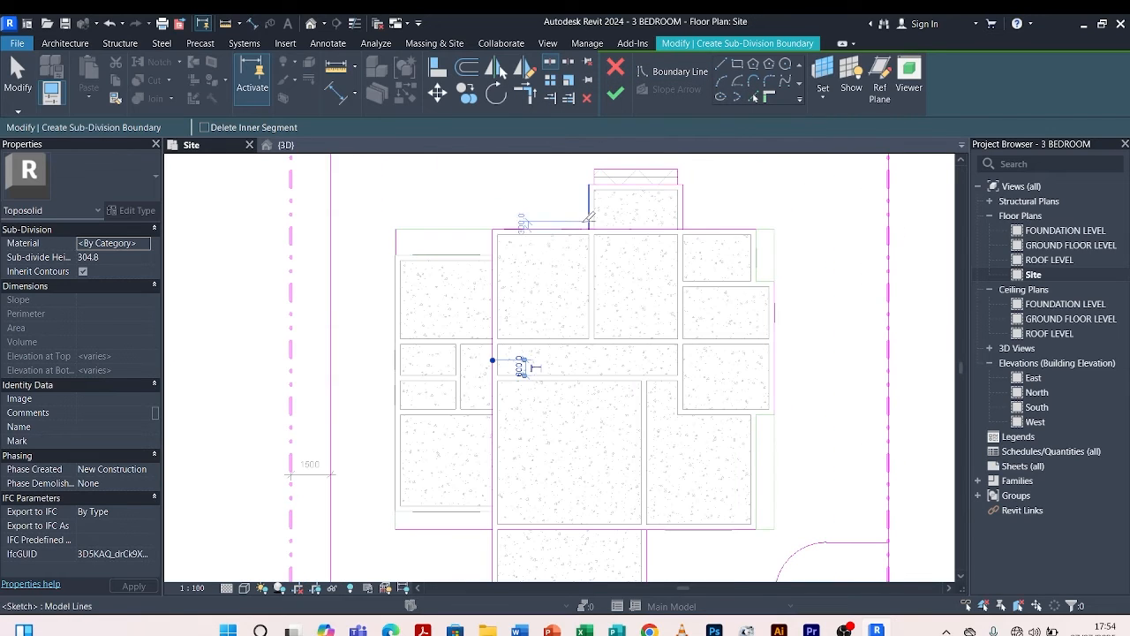
pyautogui.click(634, 228)
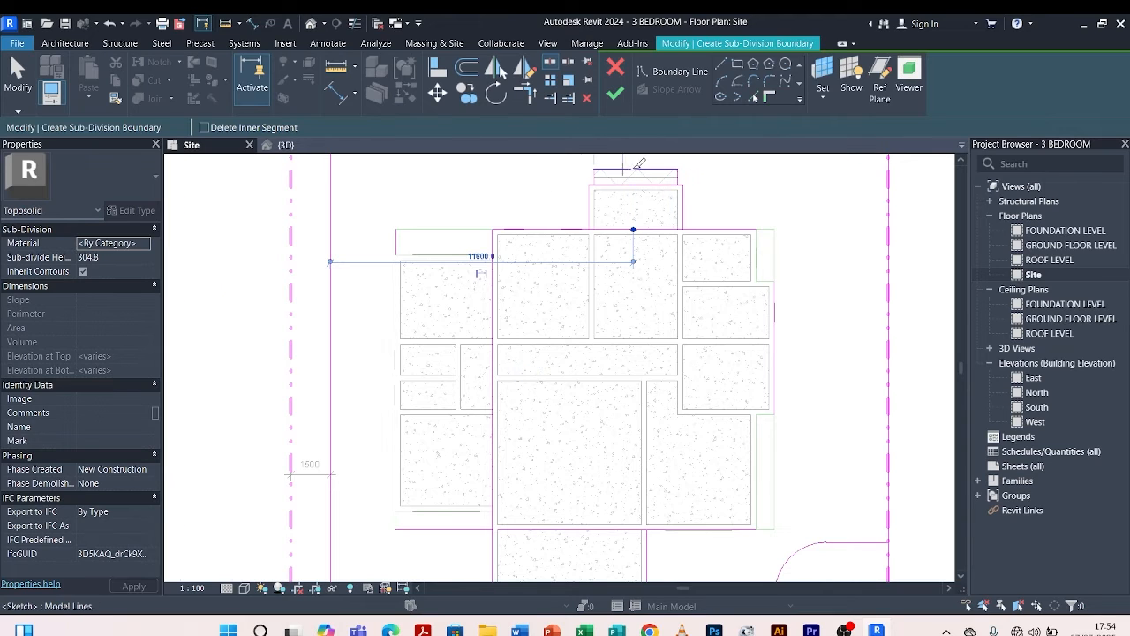
# Split the rear porch's north boundary line behind the steps and the house's south wall boundary line where it crosses the front porch.
pyautogui.scroll(4, 525, 203)
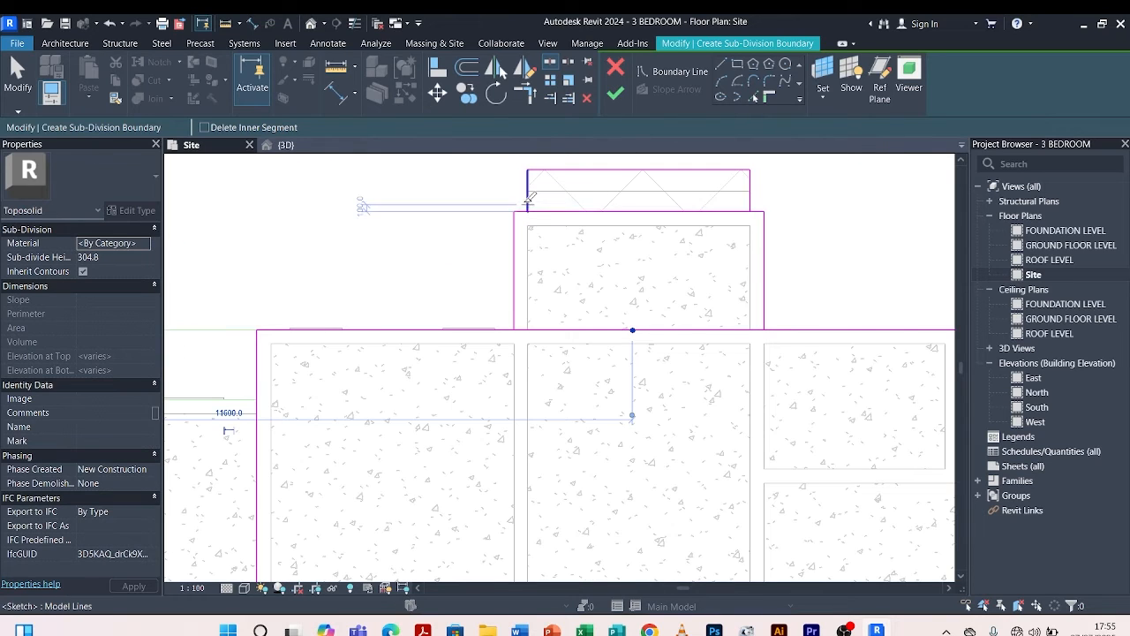
pyautogui.click(682, 212)
pyautogui.scroll(-5, 780, 377)
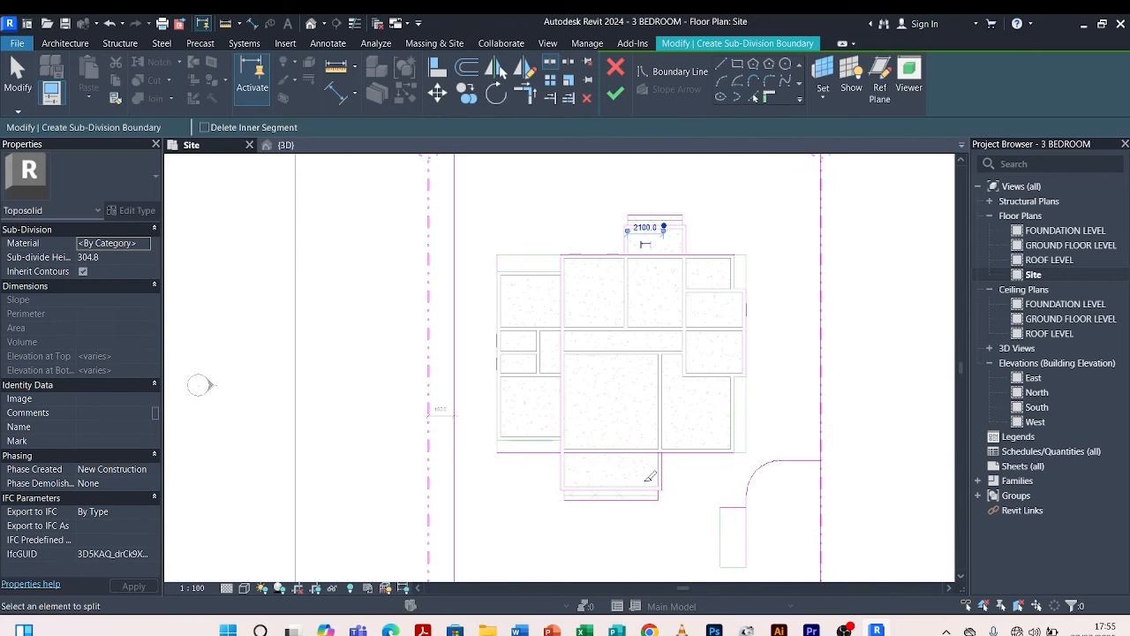
pyautogui.scroll(3, 650, 477)
pyautogui.click(621, 415)
pyautogui.scroll(3, 454, 424)
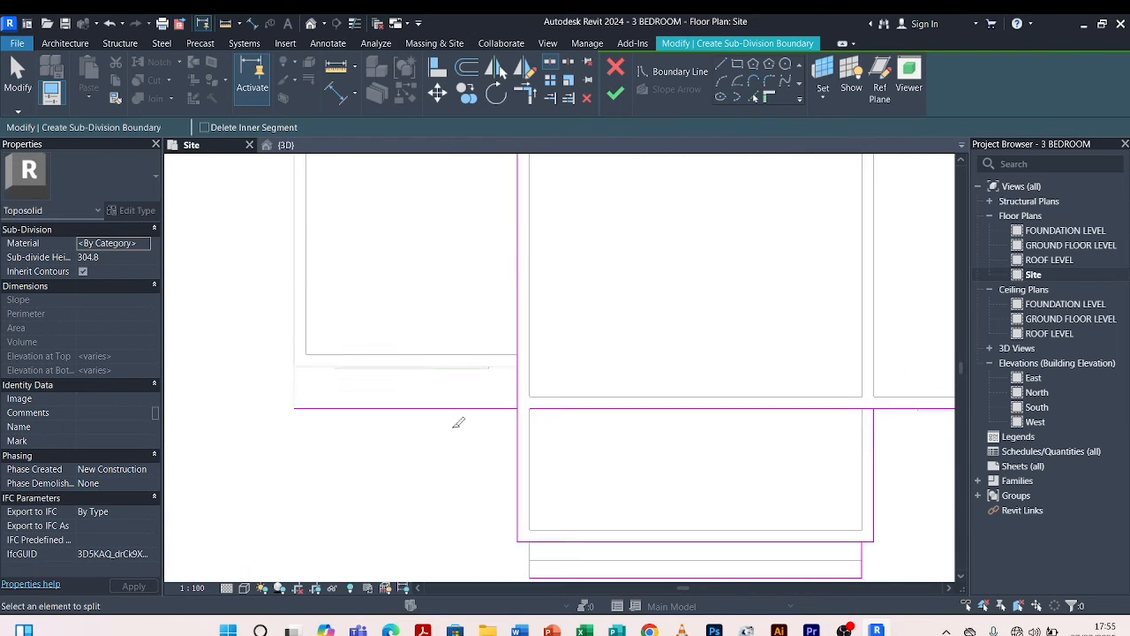
pyautogui.scroll(-3, 531, 424)
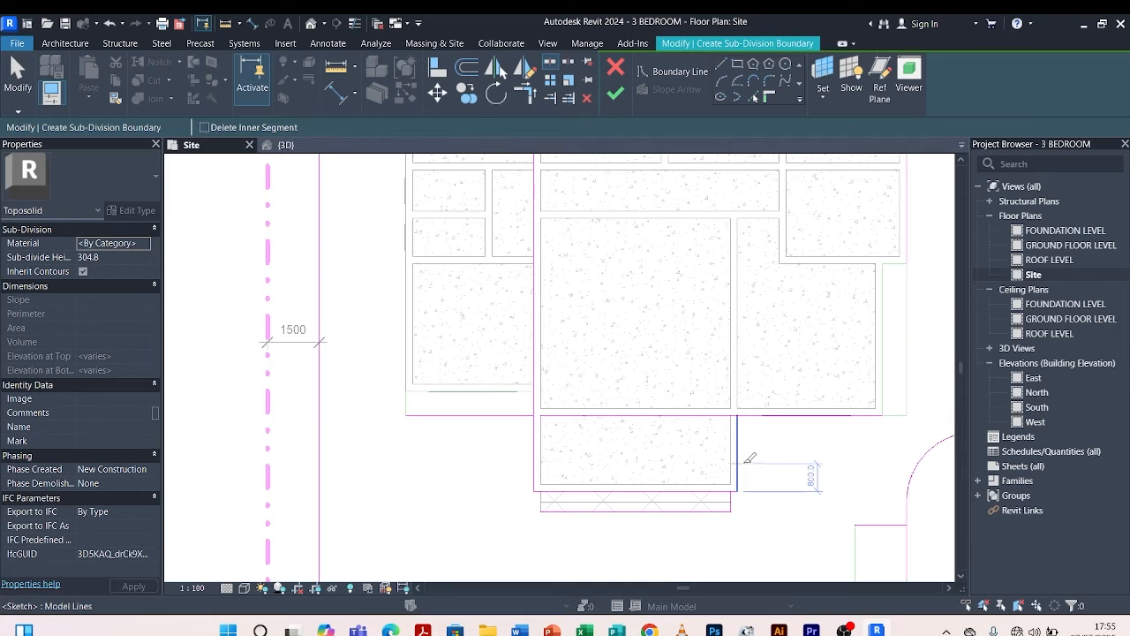
# Split the front porch's south boundary line behind the front steps.
pyautogui.scroll(3, 617, 506)
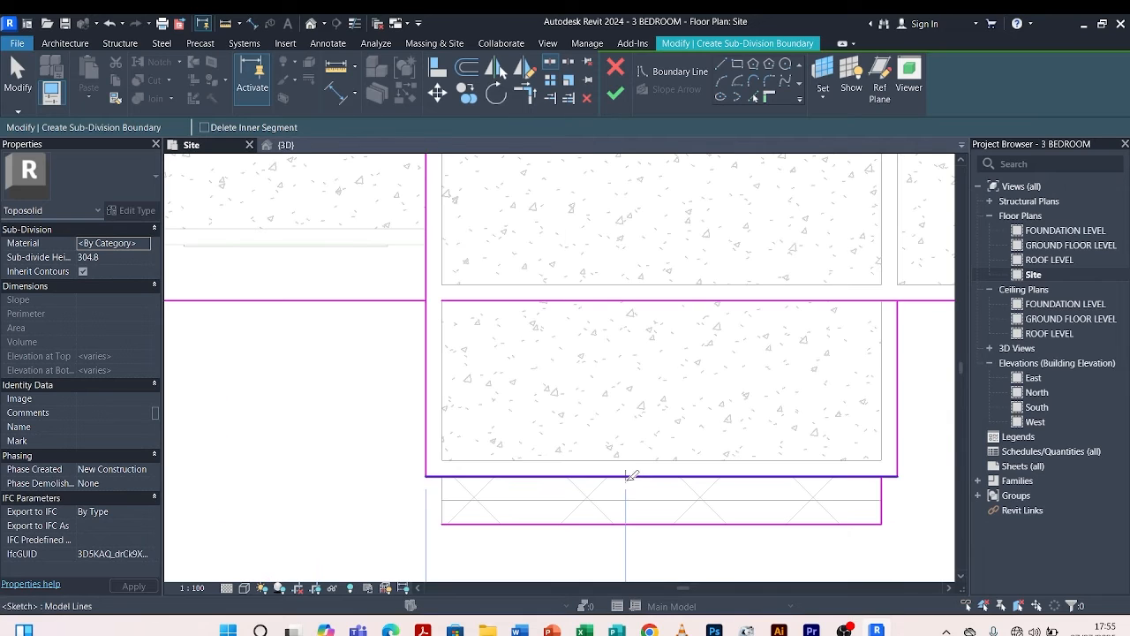
pyautogui.click(626, 475)
pyautogui.scroll(-5, 608, 352)
pyautogui.scroll(-2, 609, 338)
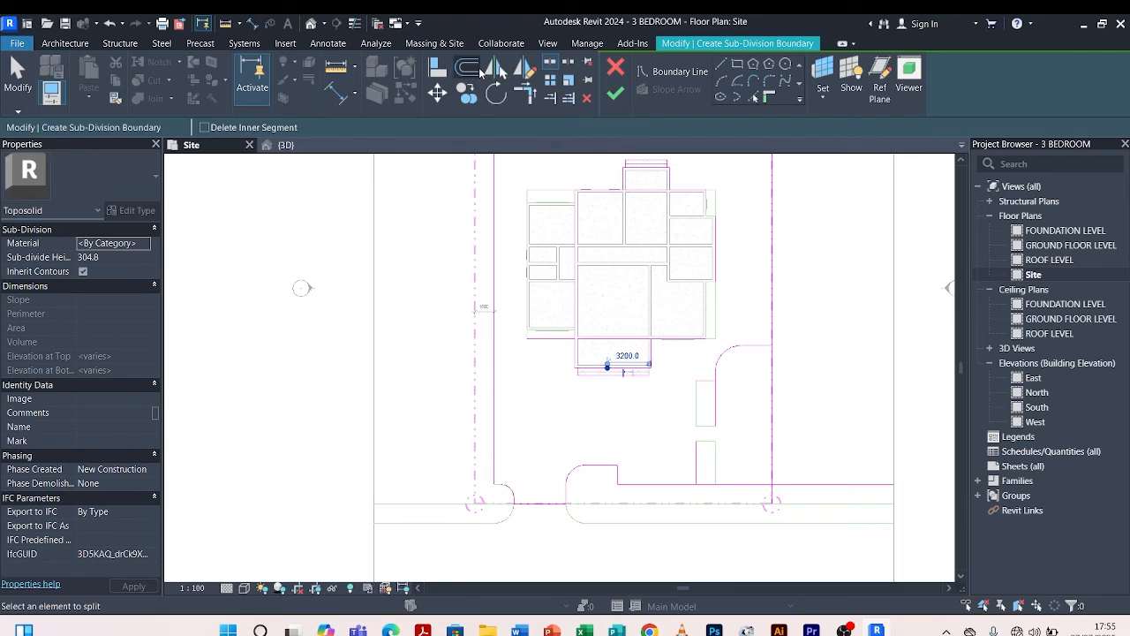
# Add the short horizontal detail line between the inner west line and the entrance's west arc to the sub-division boundary.
pyautogui.click(526, 92)
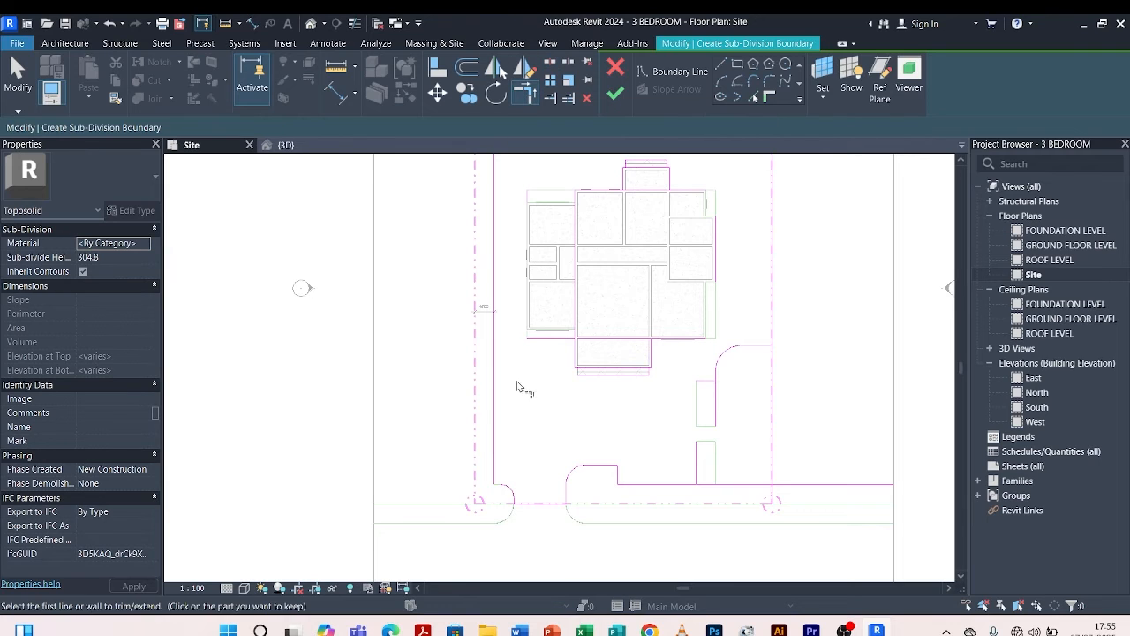
pyautogui.scroll(4, 515, 540)
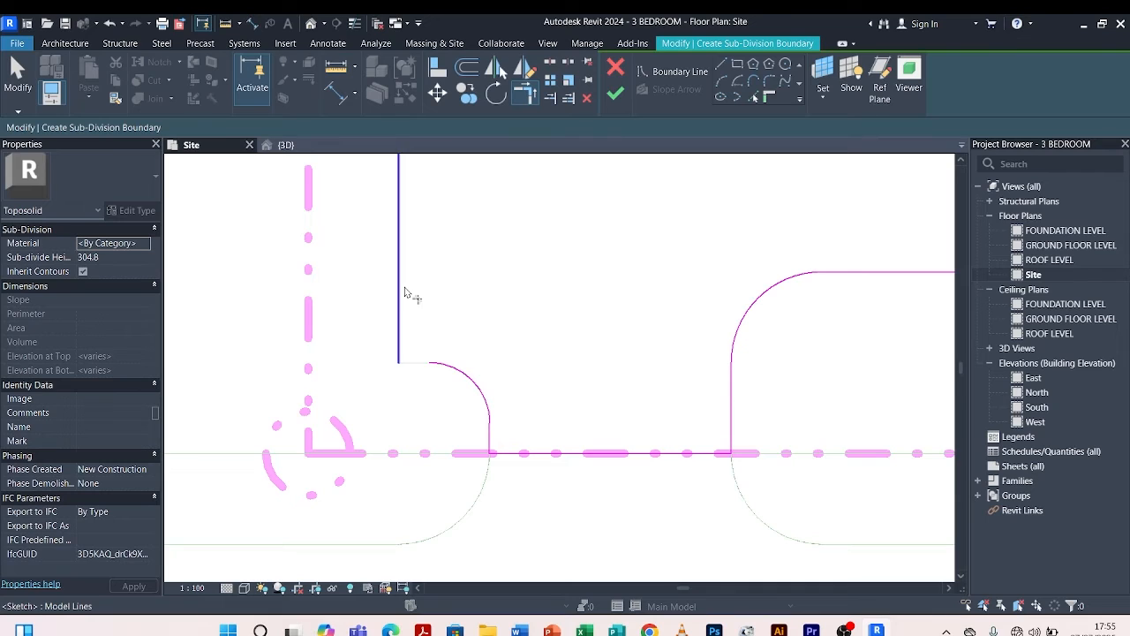
pyautogui.scroll(3, 424, 369)
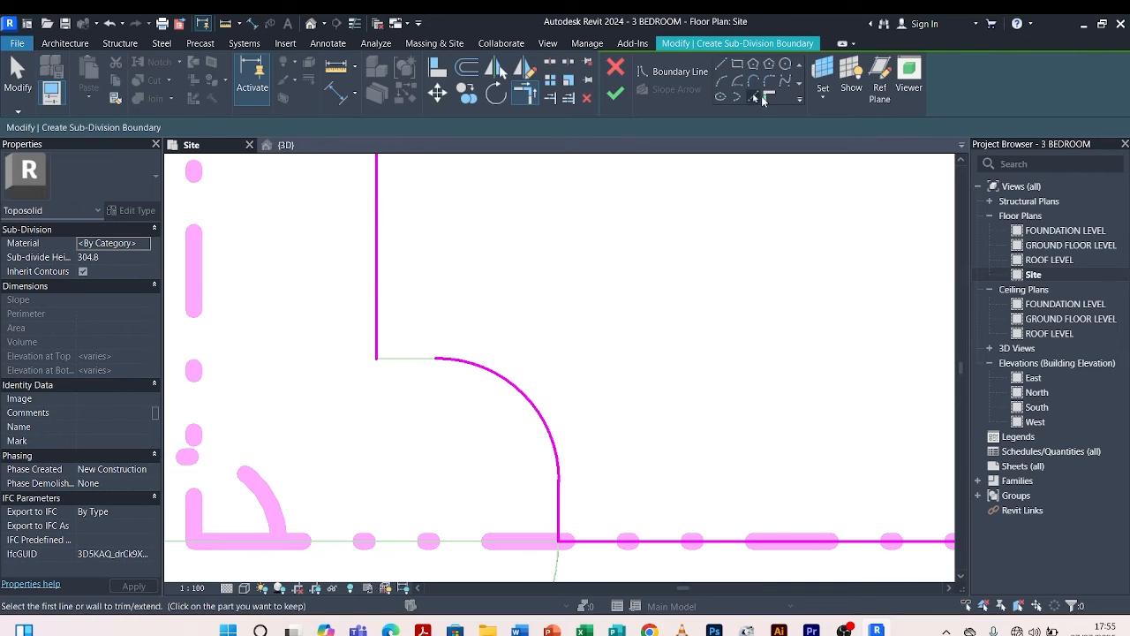
pyautogui.click(755, 99)
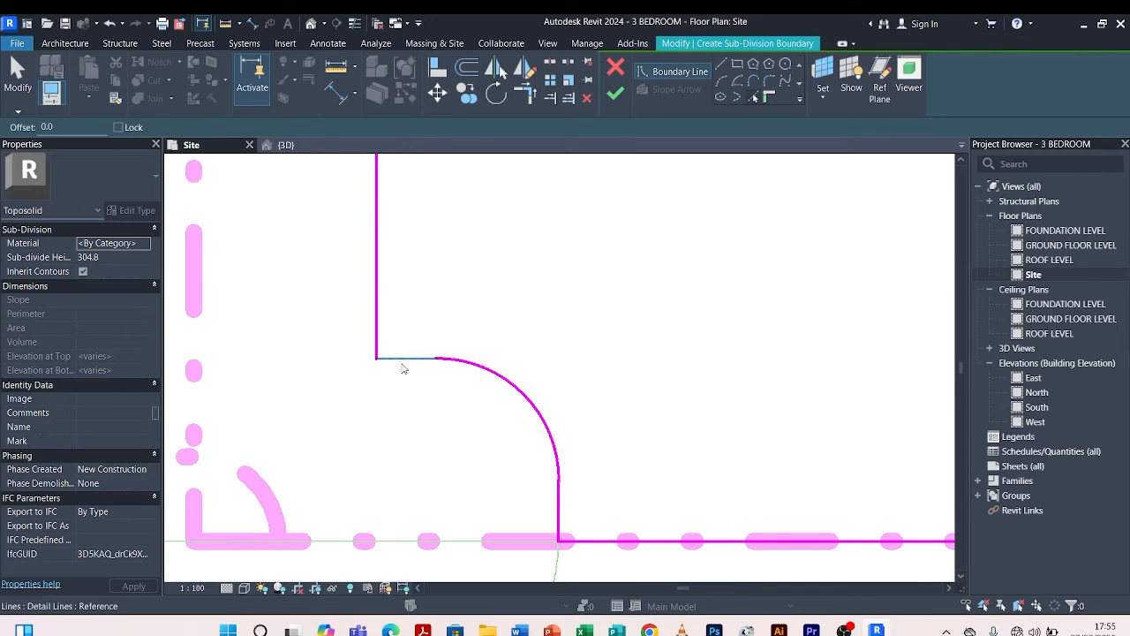
pyautogui.click(388, 358)
pyautogui.scroll(-3, 378, 370)
# Trim the front horizontal boundary line east of the entrance to a corner with the lower rectangle's west line.
pyautogui.click(527, 93)
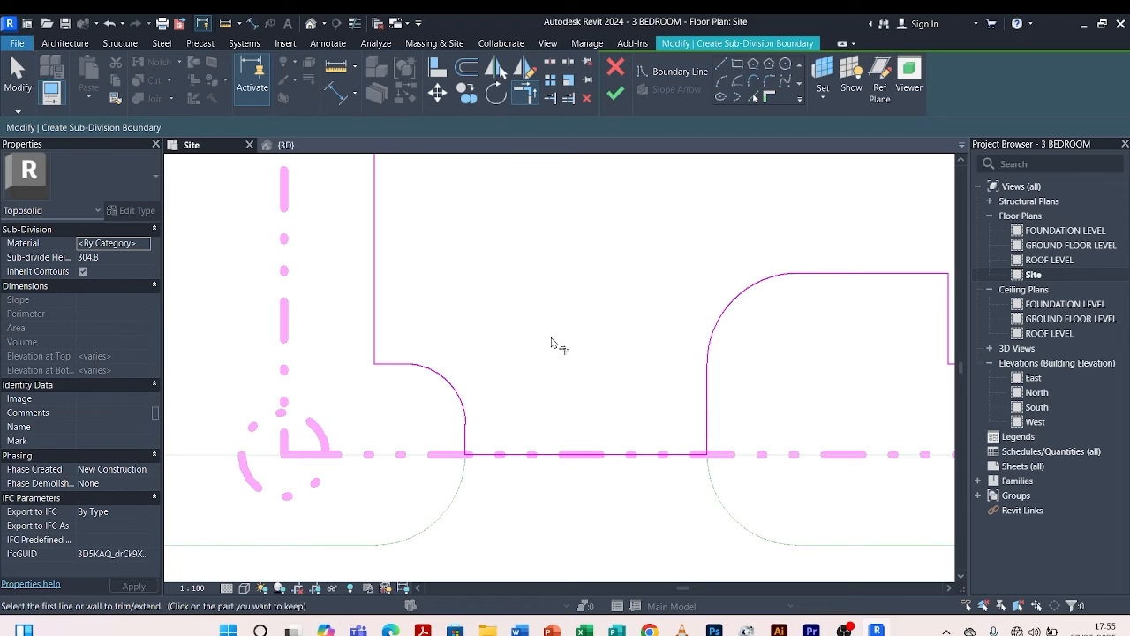
pyautogui.scroll(-3, 551, 345)
pyautogui.scroll(-2, 589, 500)
pyautogui.scroll(3, 766, 396)
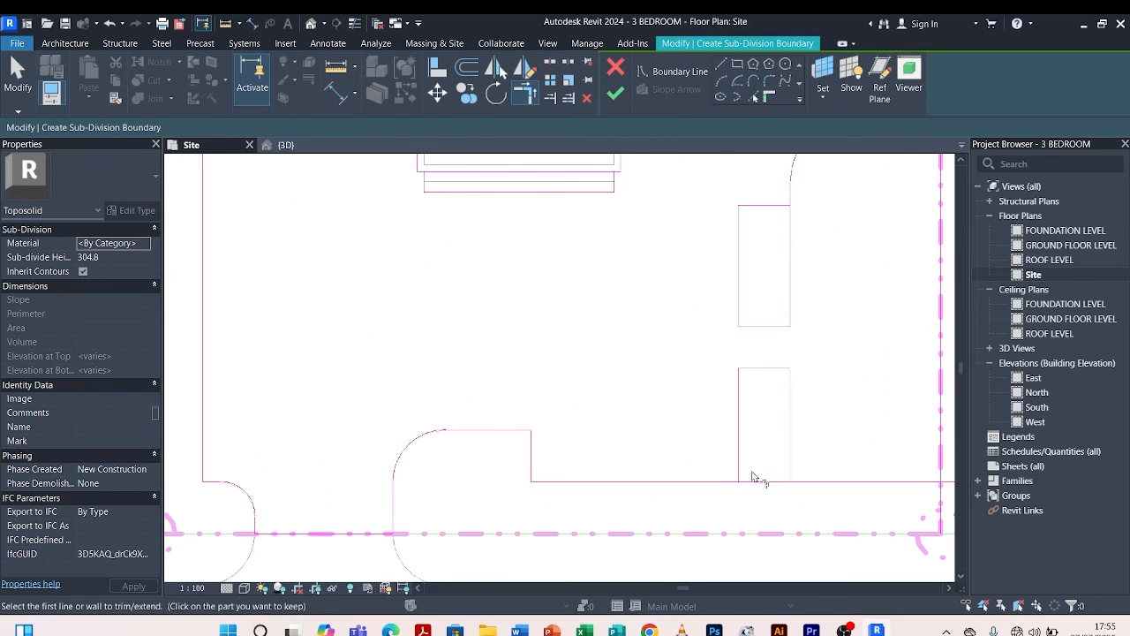
pyautogui.click(686, 484)
pyautogui.click(738, 456)
pyautogui.scroll(-2, 727, 461)
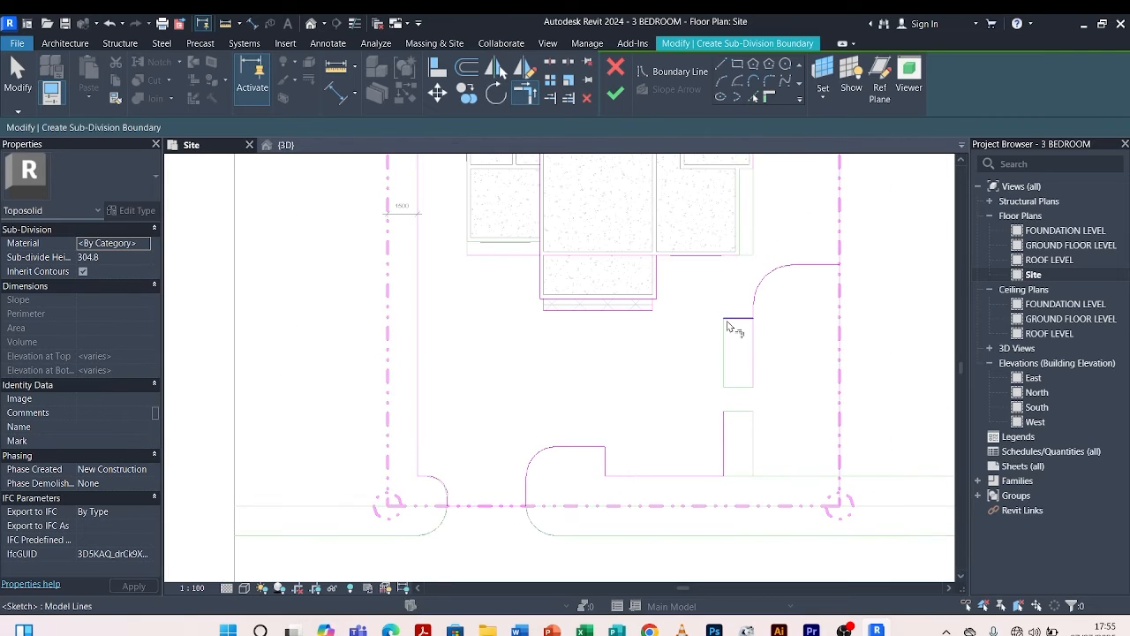
# Join the upper rectangle's north edge to the long west line and the vertical line below the arc, undoing the wrong trim against the arc.
pyautogui.scroll(2, 746, 323)
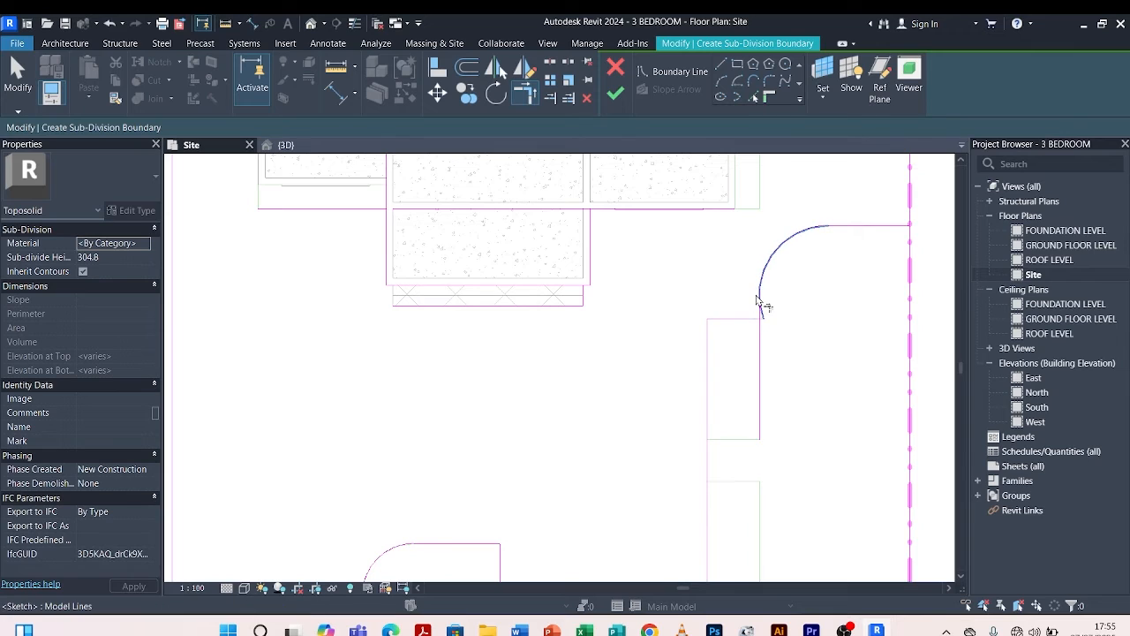
pyautogui.scroll(3, 764, 323)
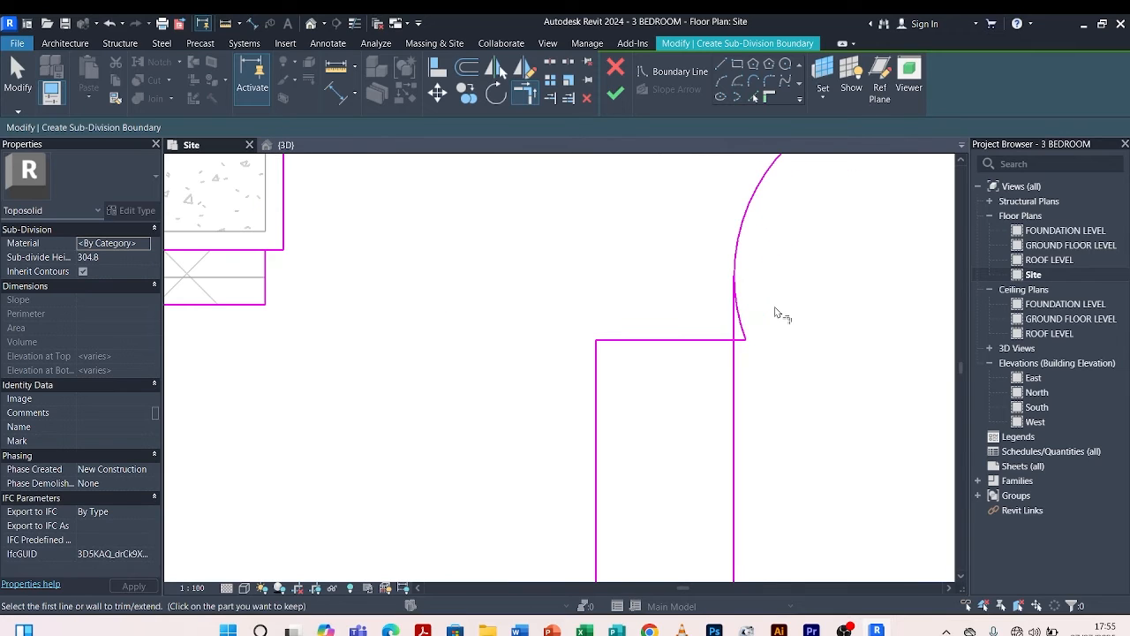
pyautogui.hotkey('ctrl', 'z')
pyautogui.scroll(-3, 775, 307)
pyautogui.scroll(2, 745, 322)
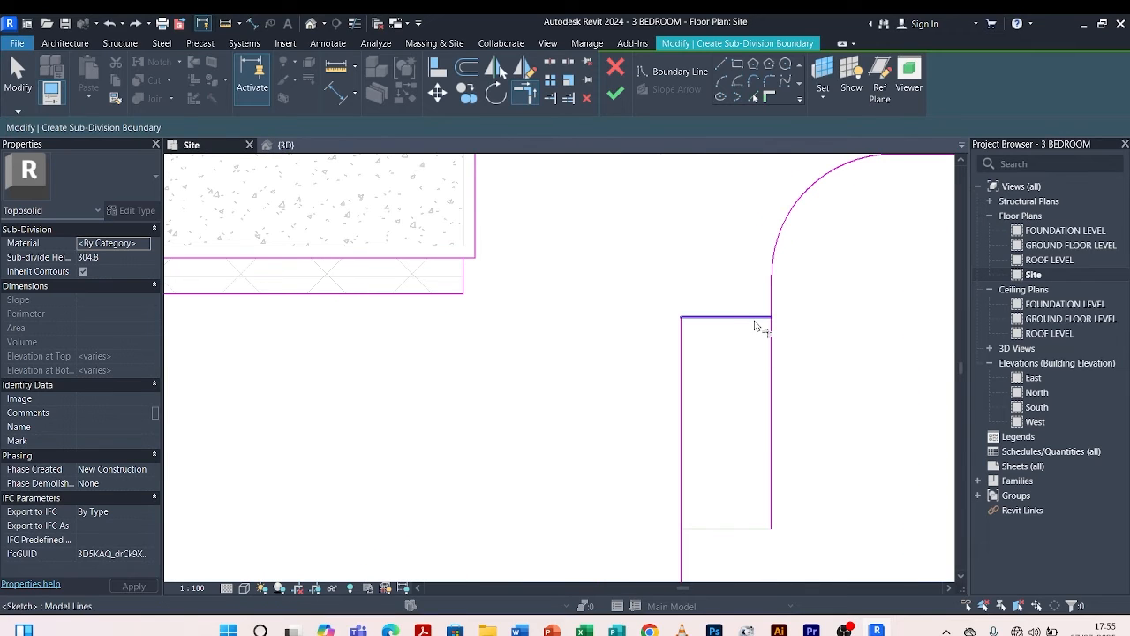
pyautogui.scroll(-2, 657, 421)
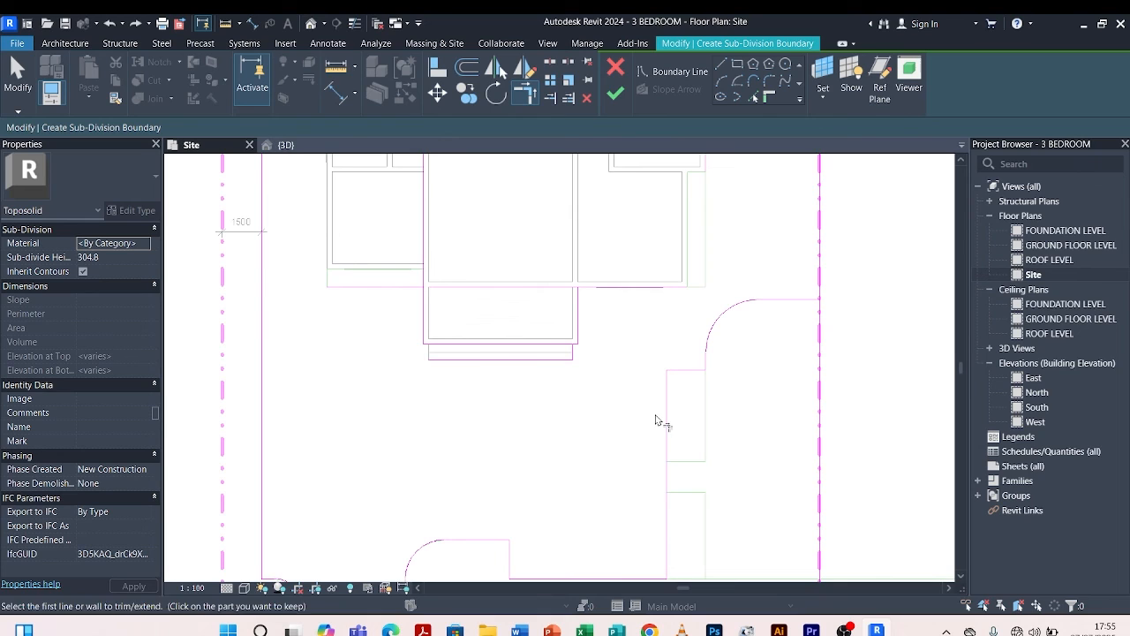
# Trim the east property line to the horizontal line beside the arc, and the north property line to the inner west line.
pyautogui.click(797, 301)
pyautogui.click(819, 250)
pyautogui.scroll(-5, 761, 365)
pyautogui.scroll(4, 757, 235)
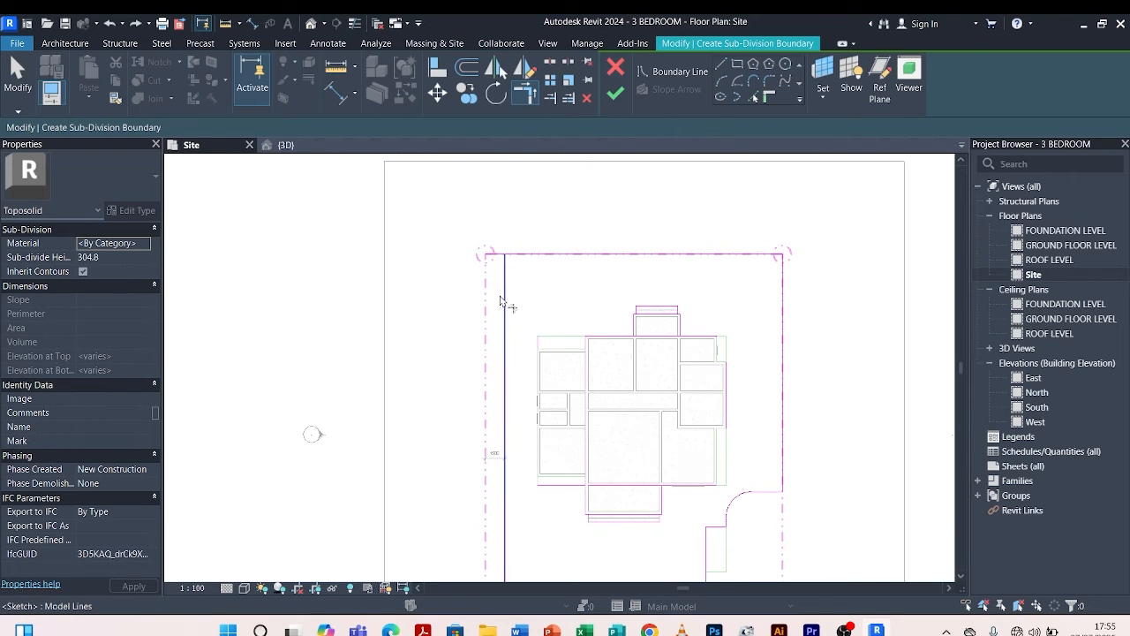
pyautogui.scroll(-3, 530, 256)
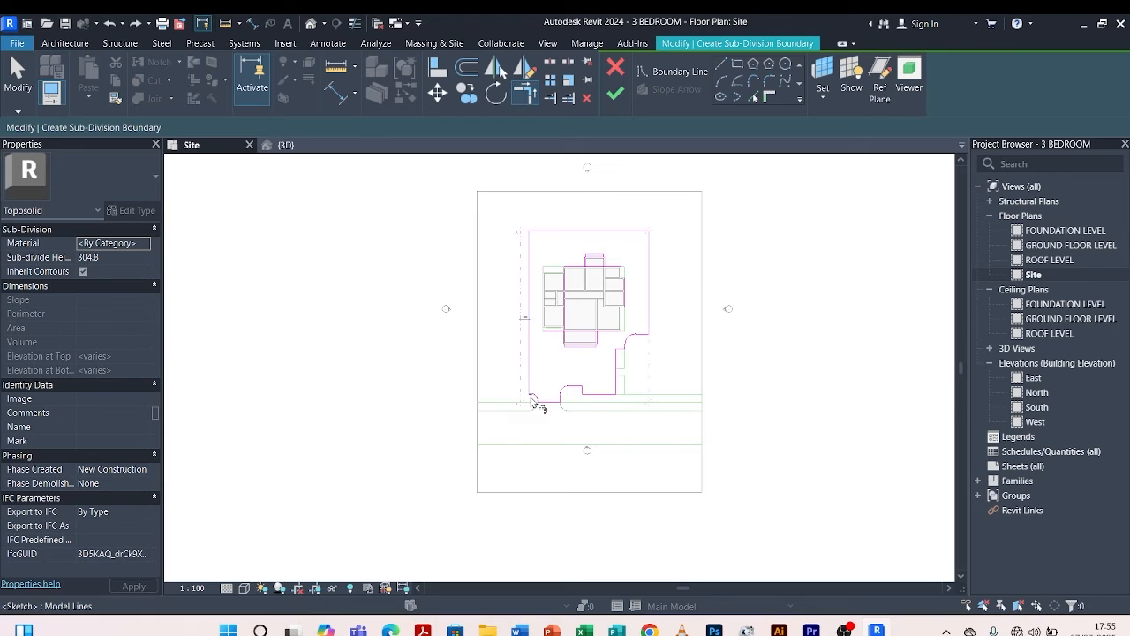
# Add the west edge of the front steps to the sub-division boundary.
pyautogui.scroll(5, 550, 268)
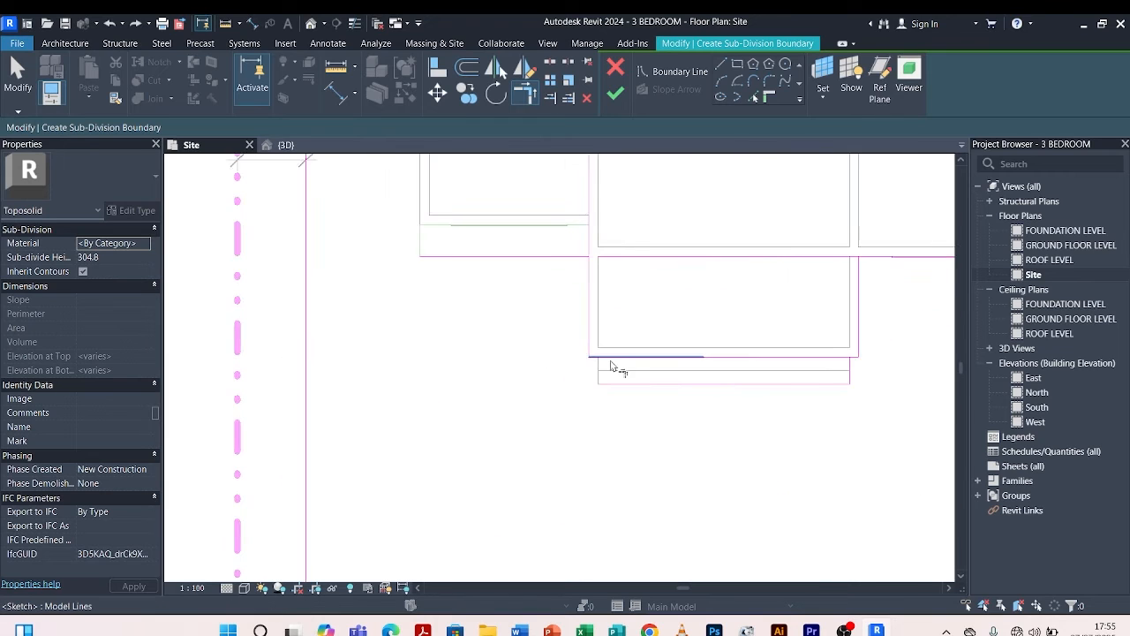
pyautogui.scroll(3, 615, 368)
pyautogui.press('t')
pyautogui.press('r')
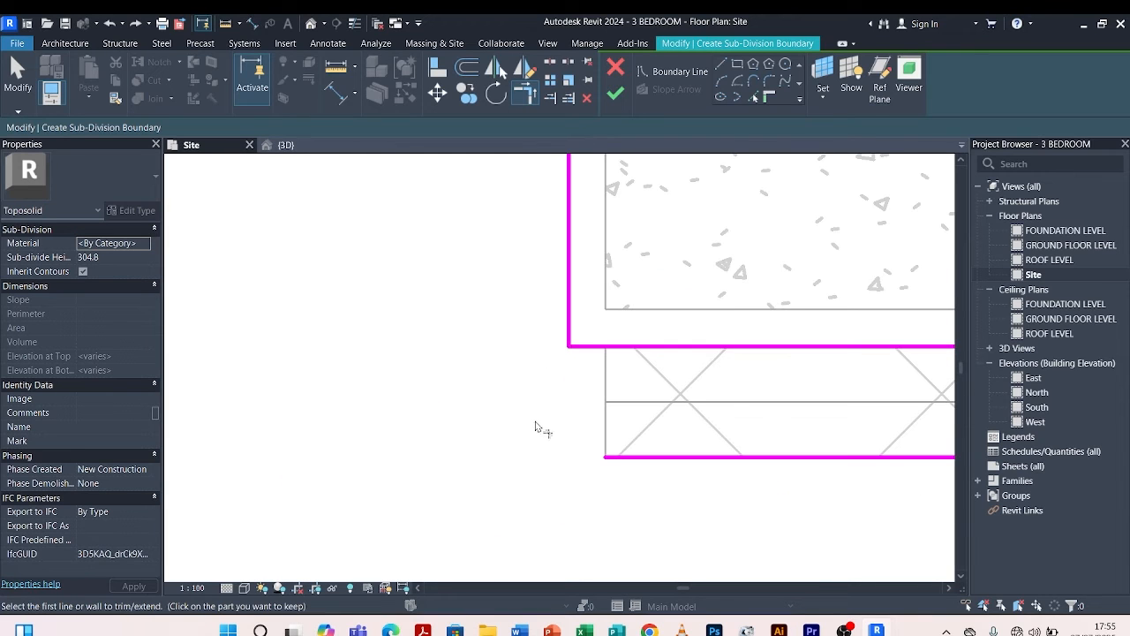
pyautogui.click(751, 97)
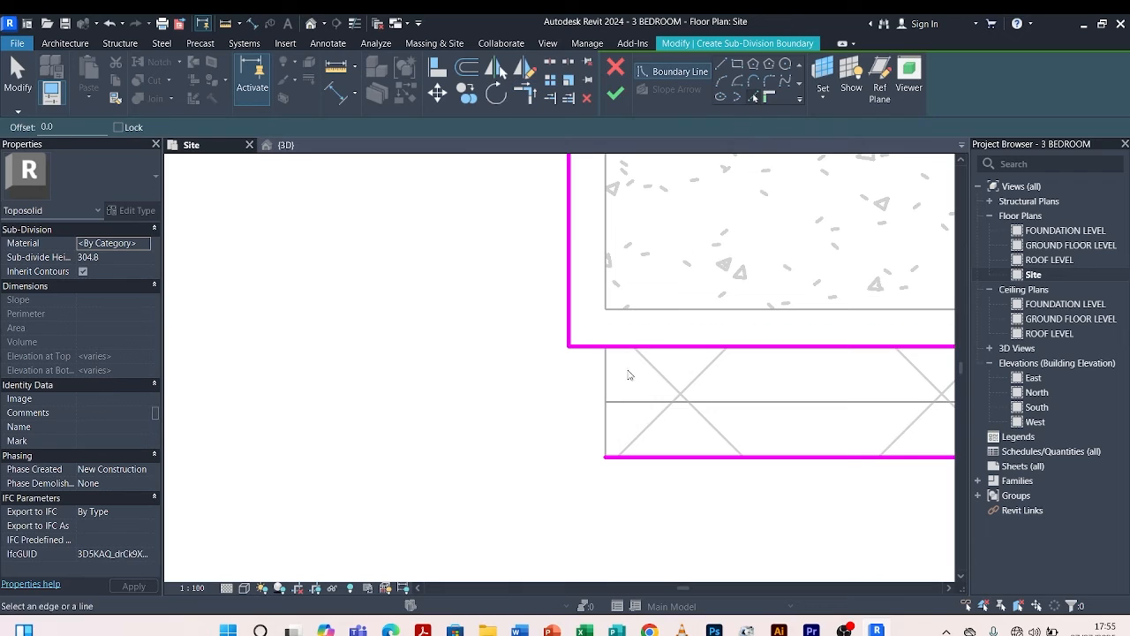
pyautogui.click(602, 430)
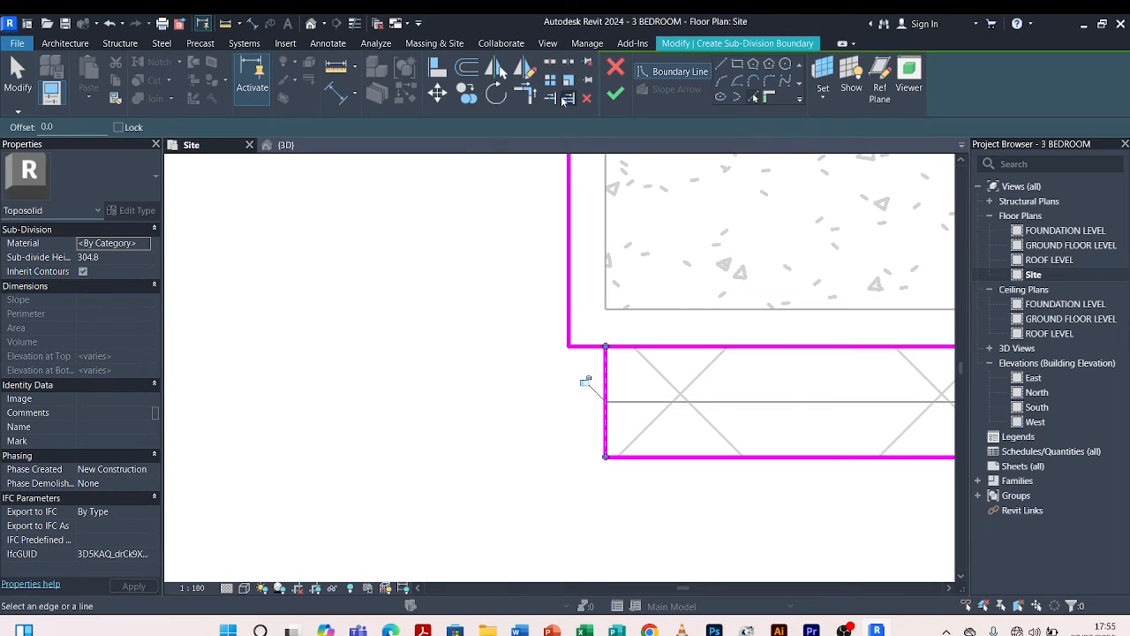
# Trim the two halves of the front porch's south boundary line to the west and east edges of the front steps.
pyautogui.click(525, 92)
pyautogui.click(594, 346)
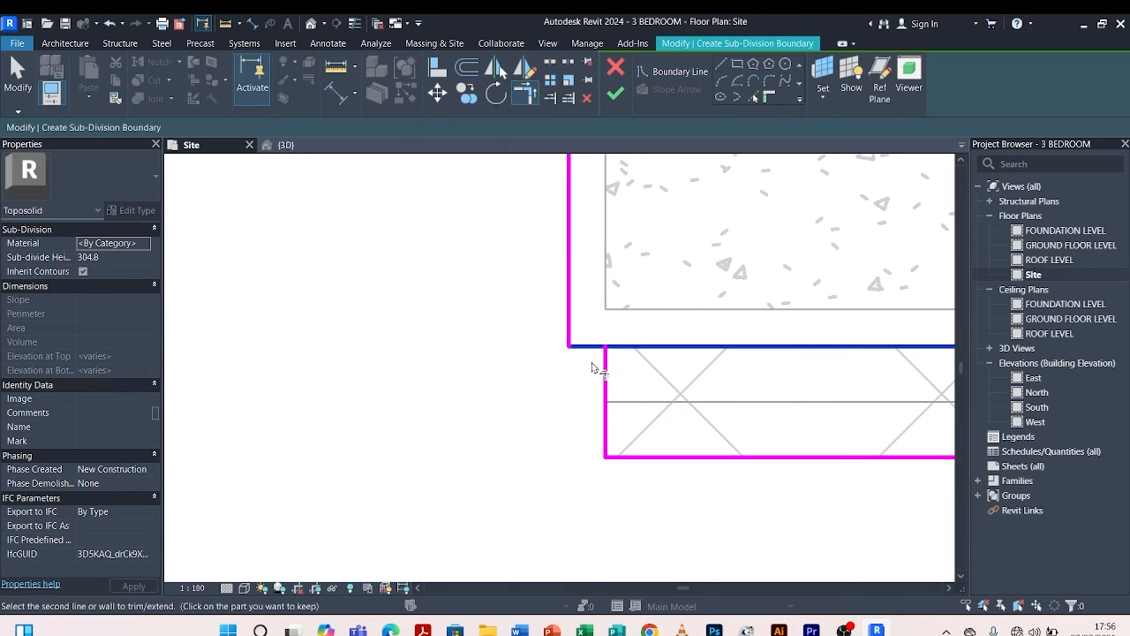
pyautogui.click(604, 389)
pyautogui.scroll(-3, 706, 371)
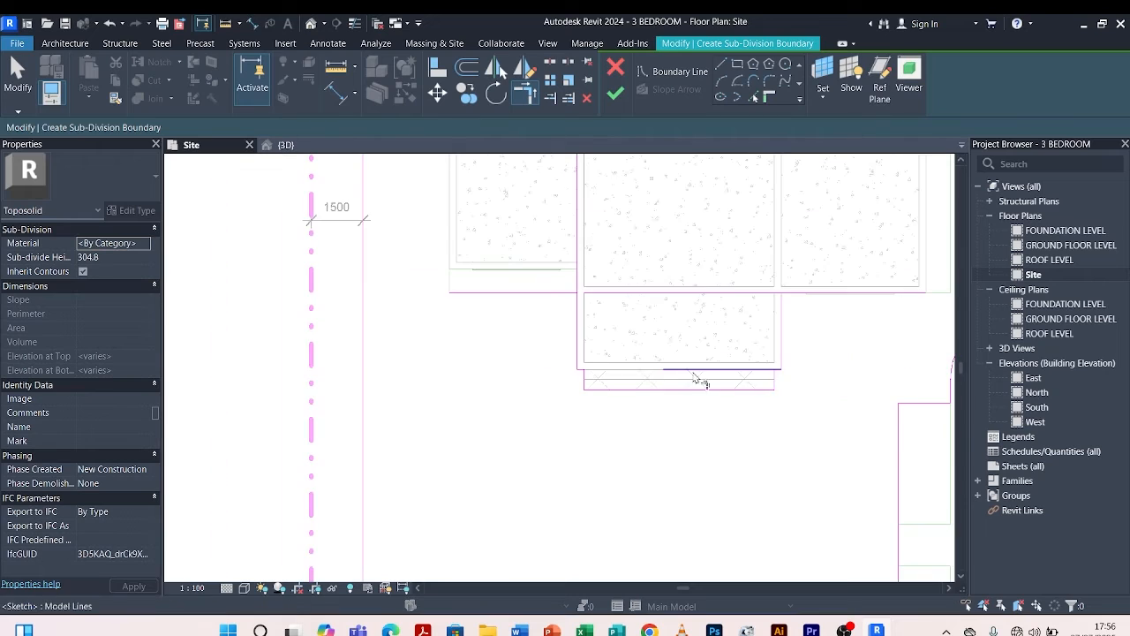
pyautogui.scroll(3, 780, 391)
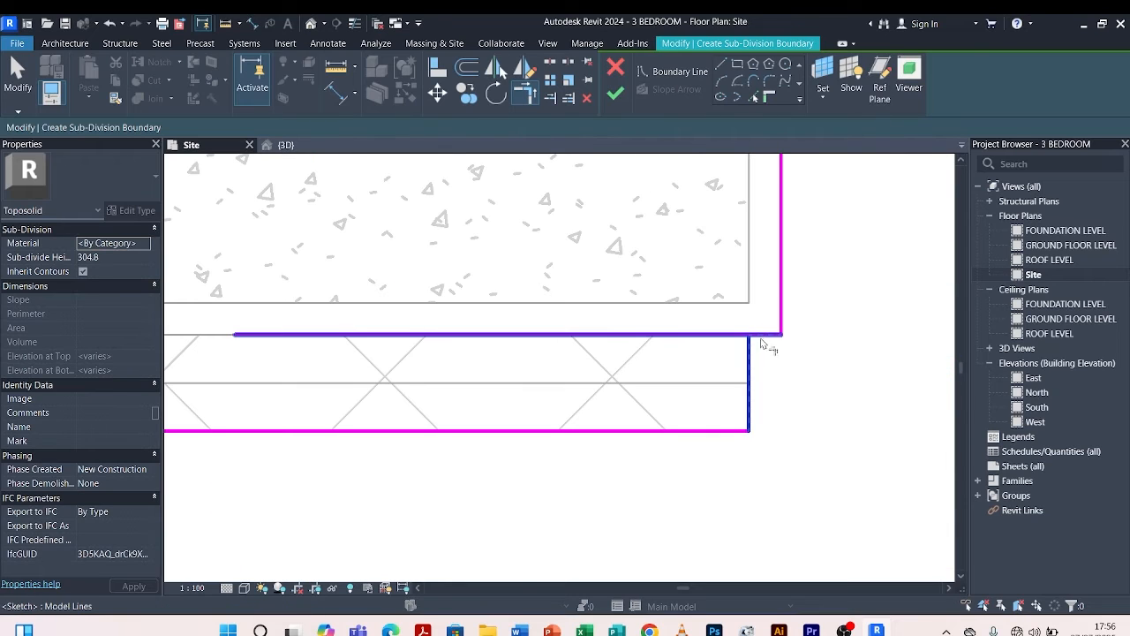
pyautogui.scroll(-5, 698, 380)
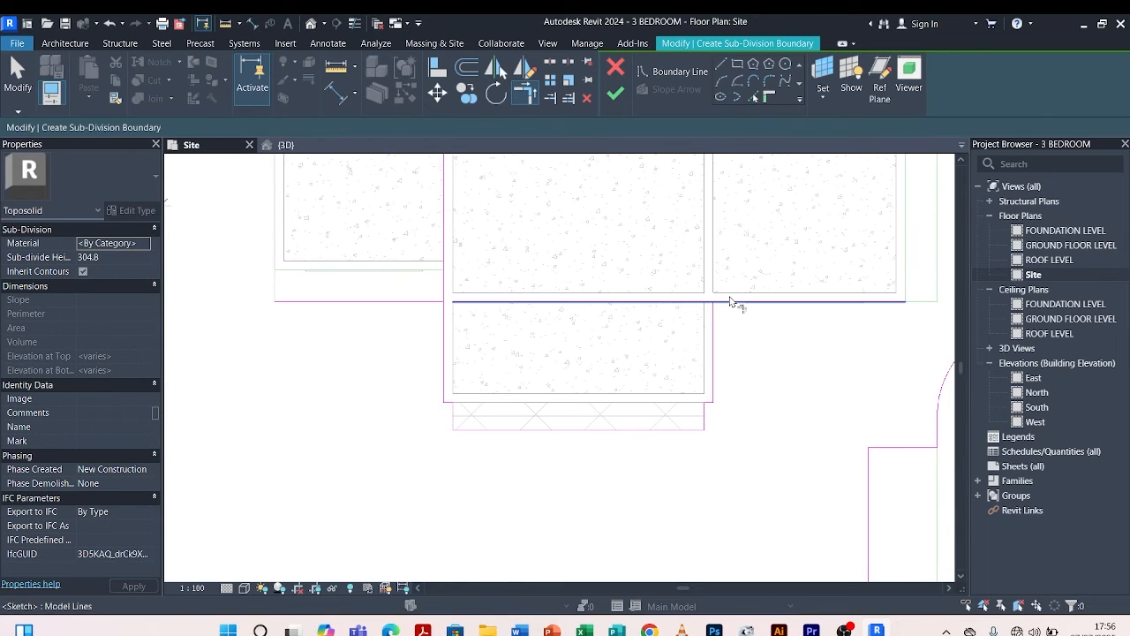
# Trim the south wall line to the front porch's east side and join the east wall line to the north and south wall lines.
pyautogui.scroll(-3, 702, 300)
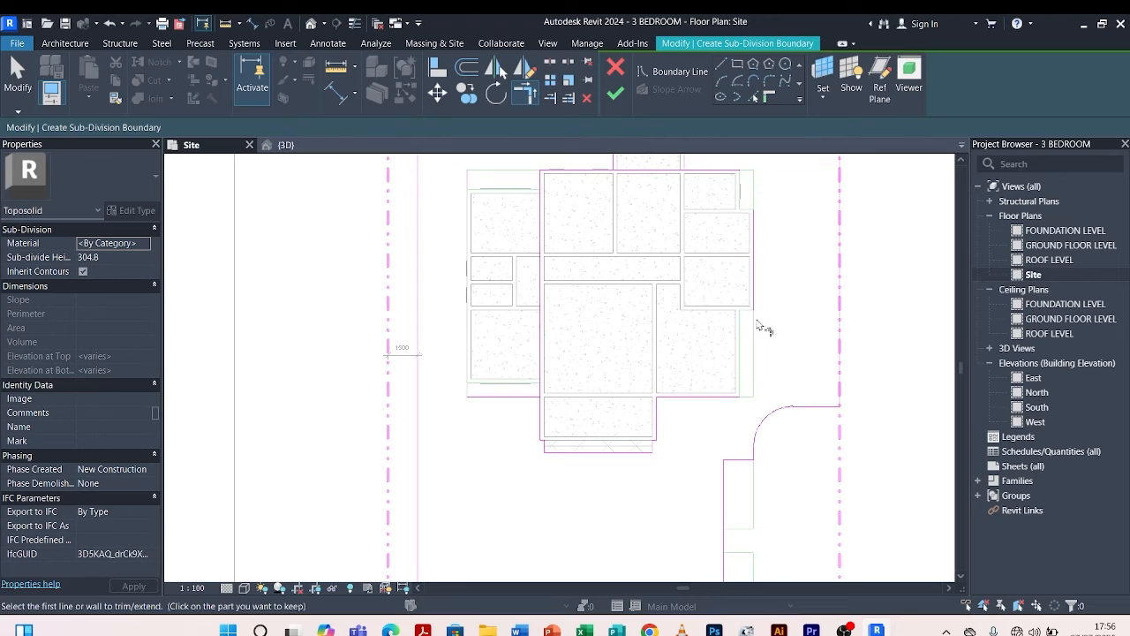
pyautogui.press('t')
pyautogui.press('r')
pyautogui.scroll(-2, 752, 298)
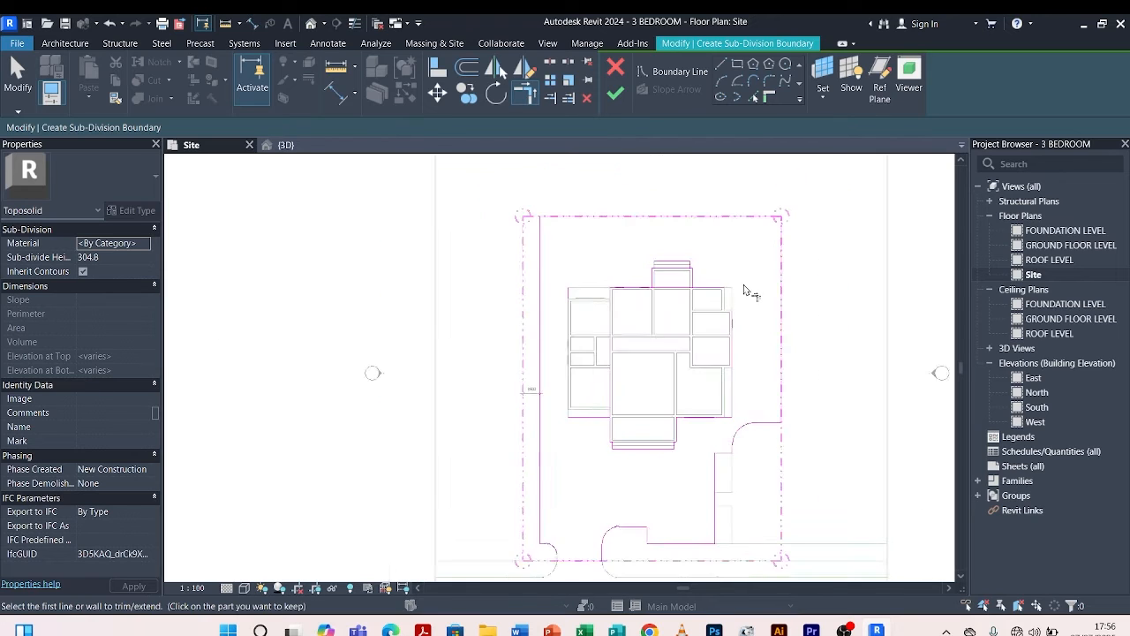
pyautogui.scroll(2, 720, 362)
pyautogui.click(720, 381)
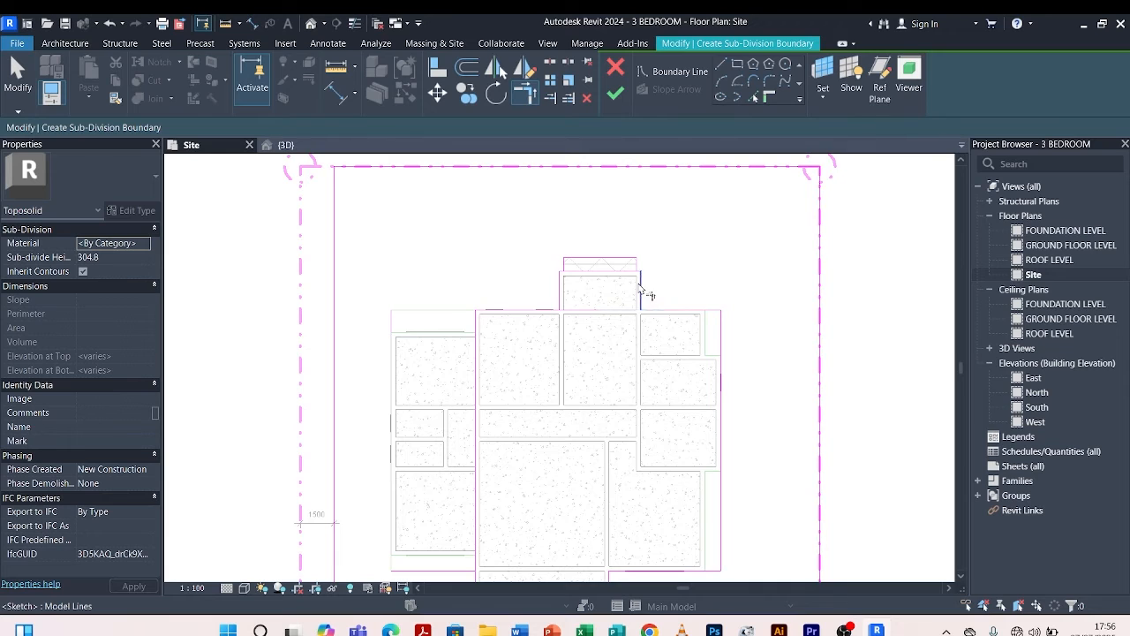
# Trim the rear porch's north boundary line to the east and west edges of the rear steps, and the north wall lines to the porch sides.
pyautogui.scroll(4, 641, 287)
pyautogui.scroll(2, 643, 287)
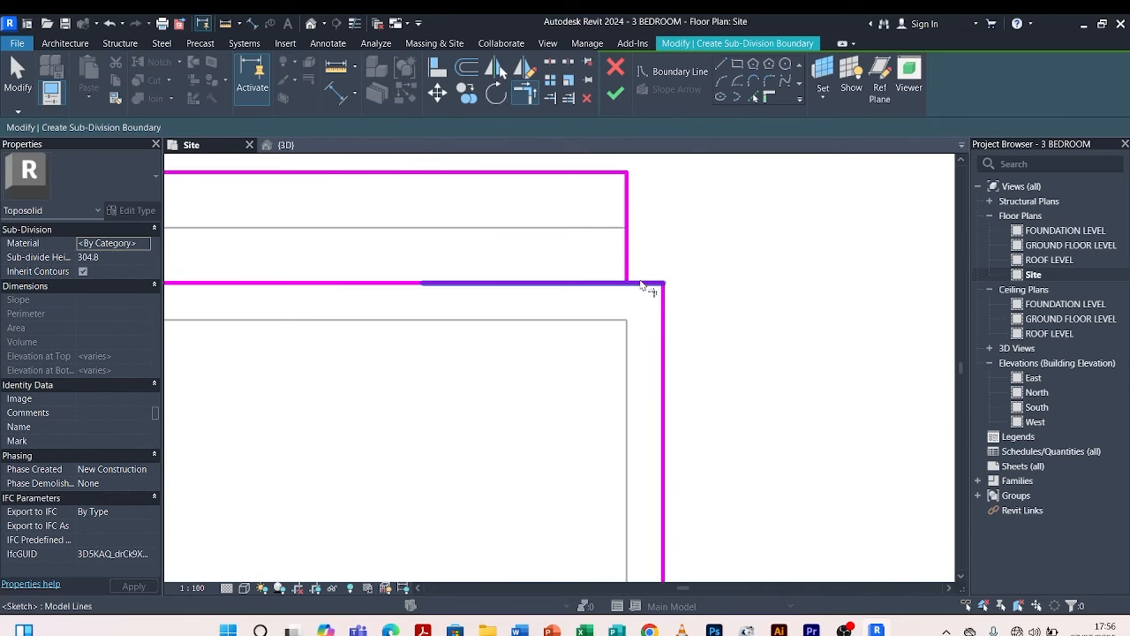
pyautogui.click(642, 284)
pyautogui.scroll(-3, 695, 253)
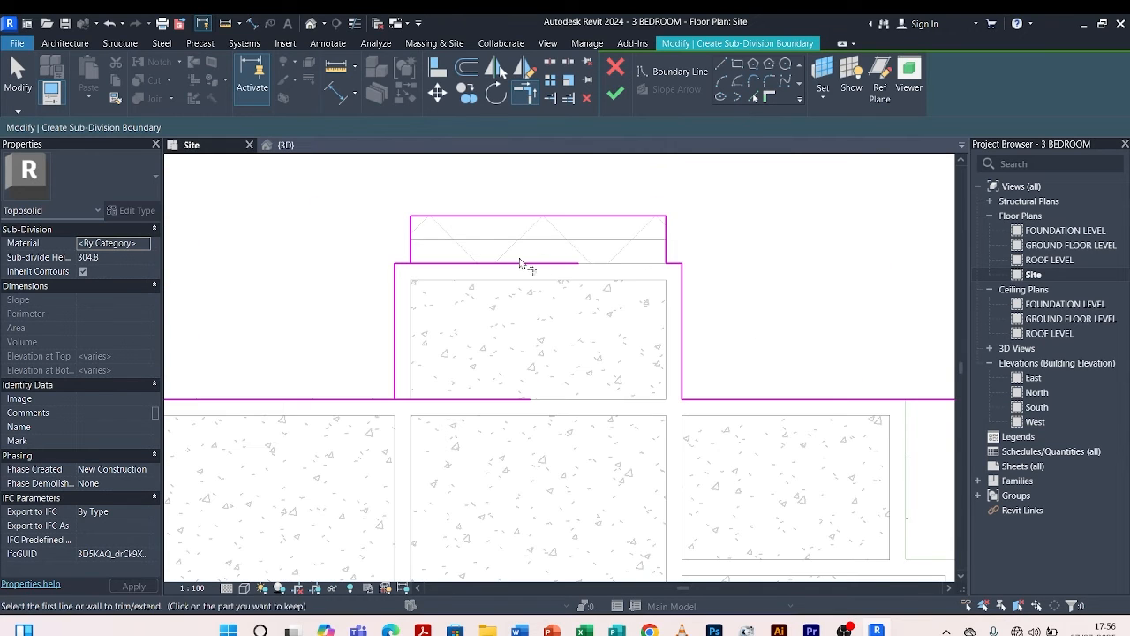
pyautogui.scroll(4, 402, 269)
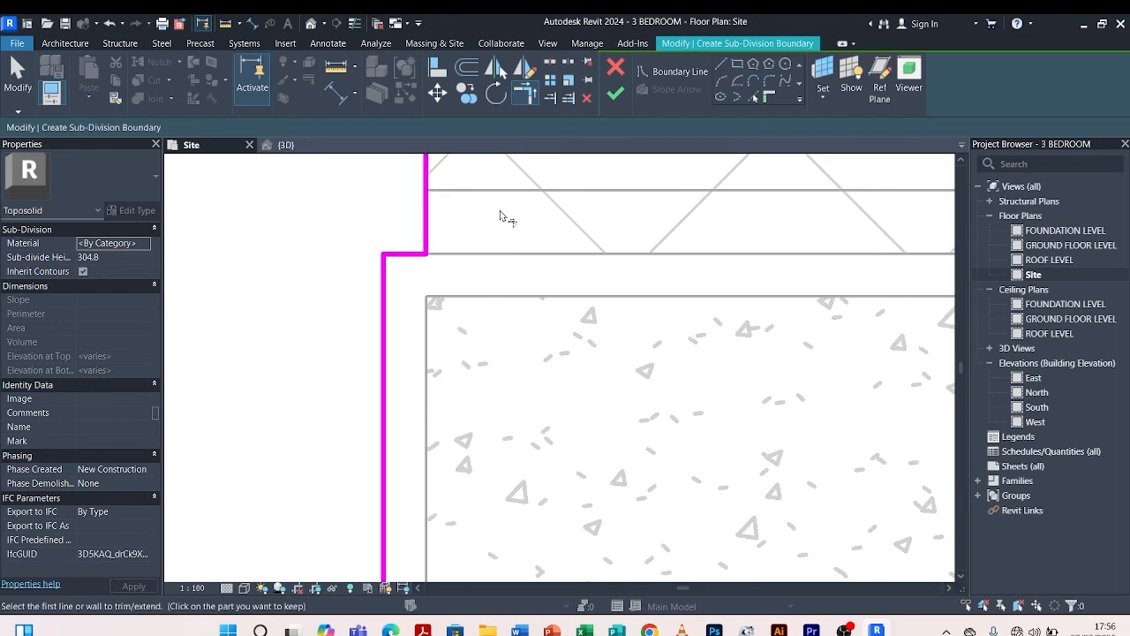
pyautogui.scroll(-4, 499, 216)
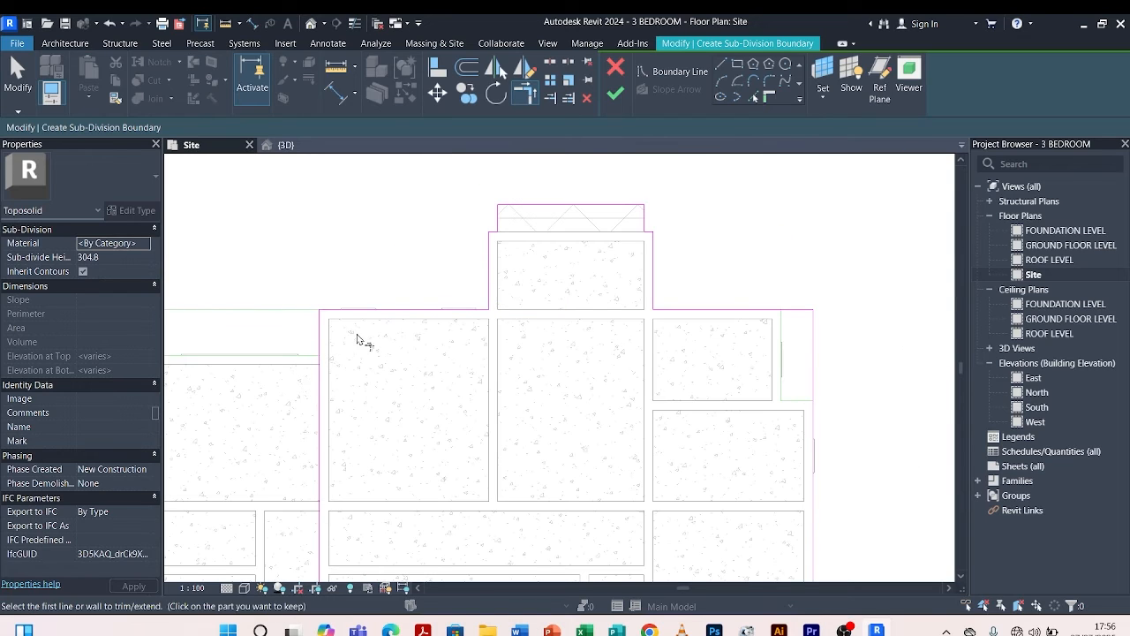
# Join the north wall boundary line to the northwest recess's west line with Trim/Extend to Corner.
pyautogui.scroll(-3, 311, 371)
pyautogui.scroll(3, 379, 318)
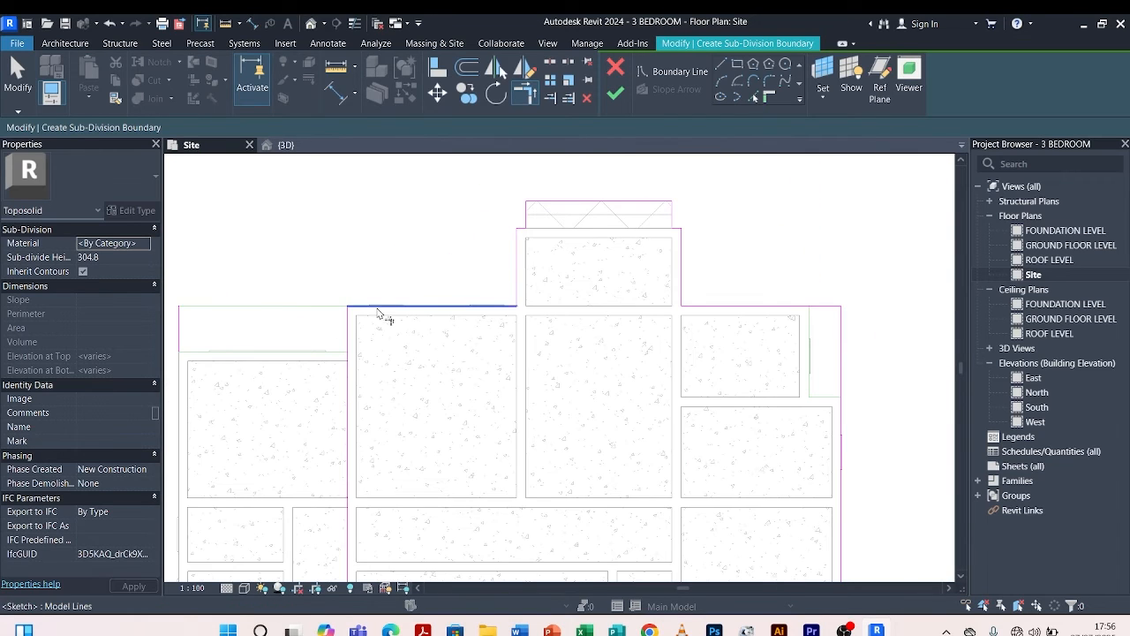
pyautogui.click(384, 311)
pyautogui.click(181, 329)
pyautogui.scroll(-2, 392, 316)
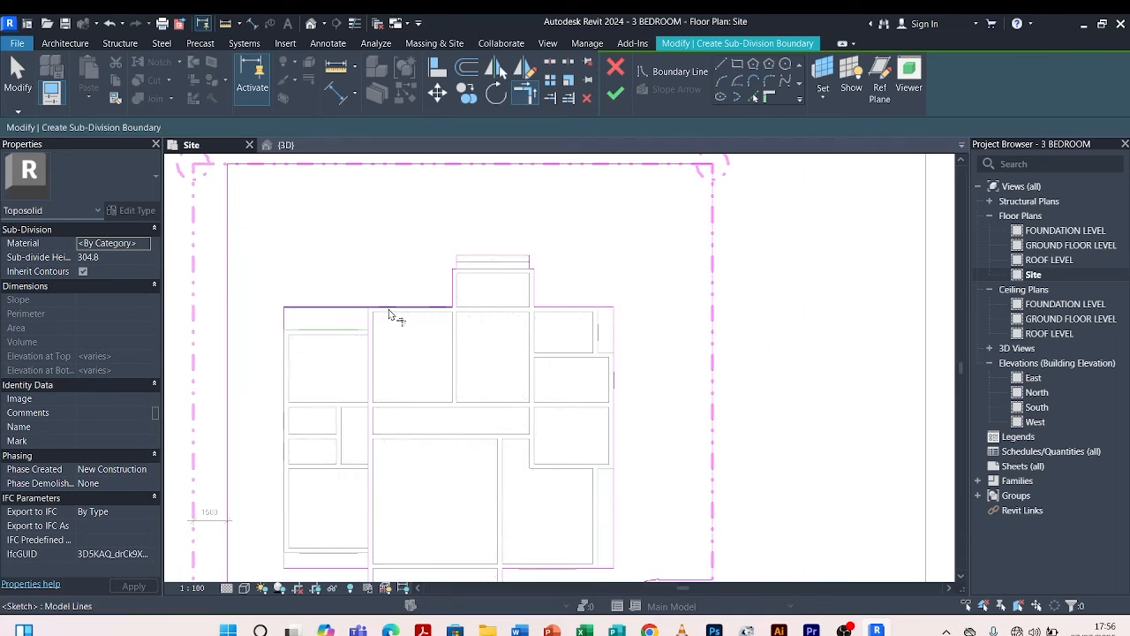
# Extend the northwest recess's west line to a corner with the southwest recess's south line.
pyautogui.scroll(-3, 398, 296)
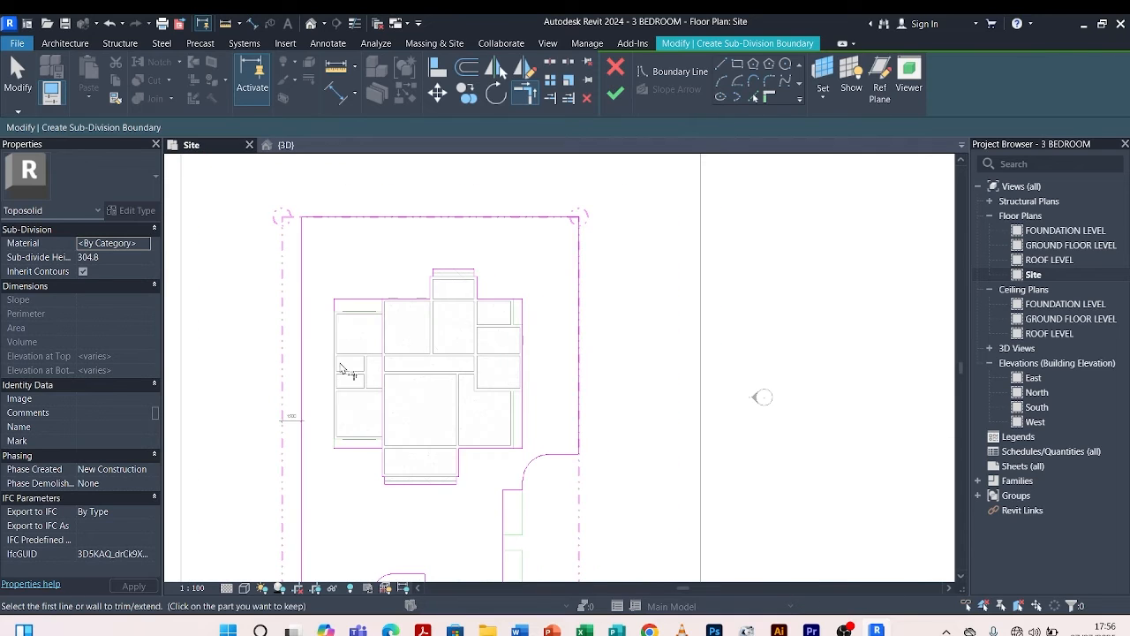
pyautogui.click(334, 318)
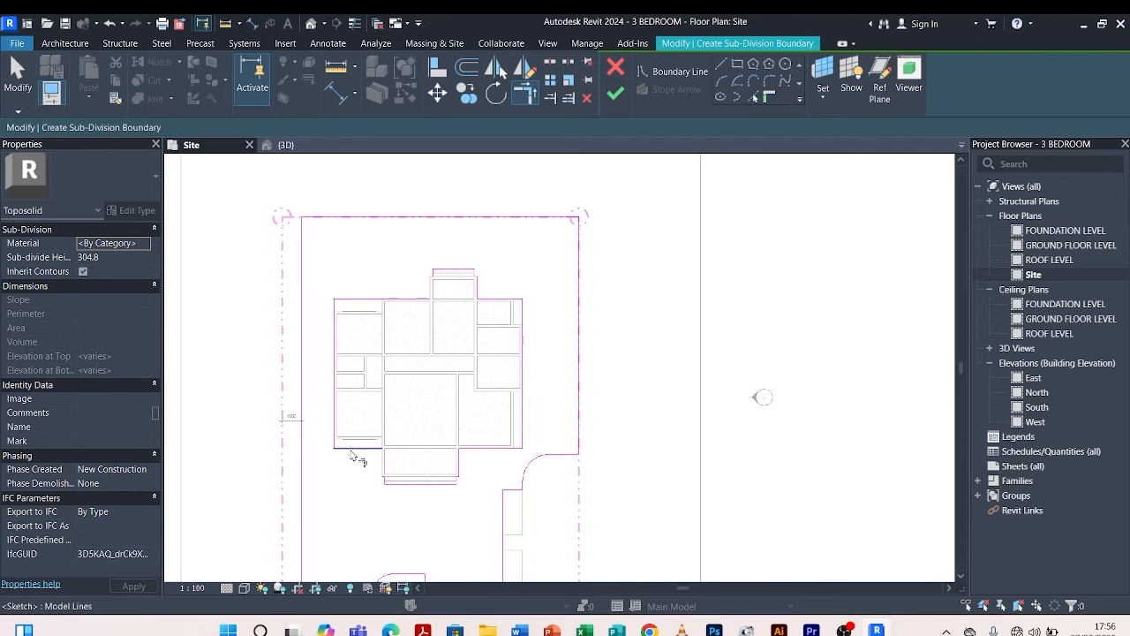
pyautogui.click(352, 452)
pyautogui.scroll(2, 371, 456)
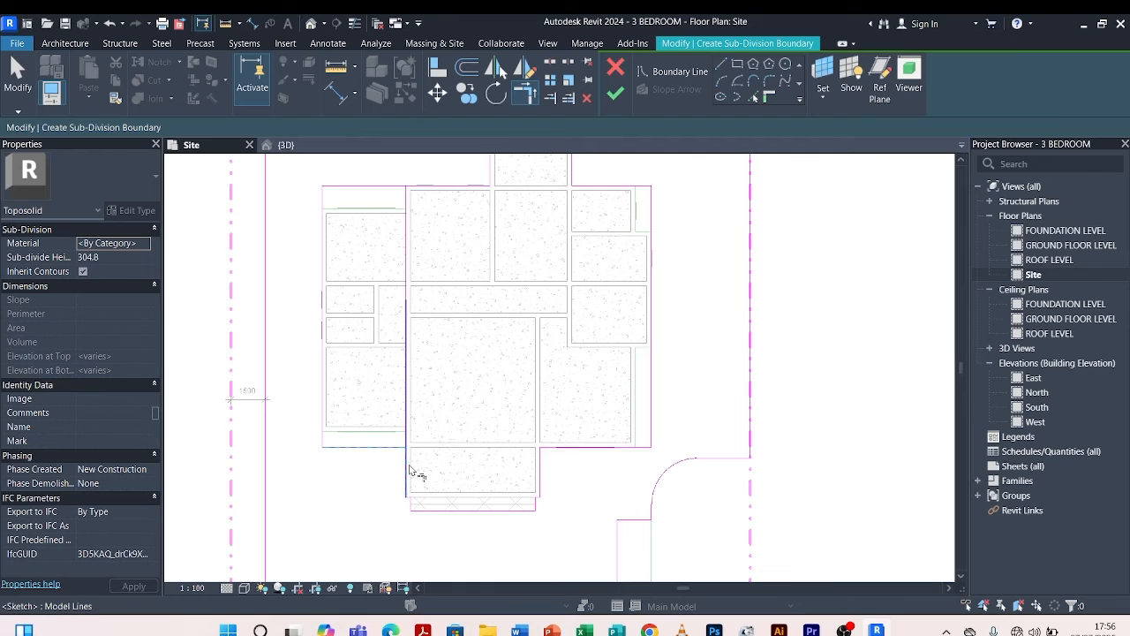
# Remove the leftover vertical boundary line running through the house's northwest part from the sub-division sketch.
pyautogui.scroll(3, 450, 404)
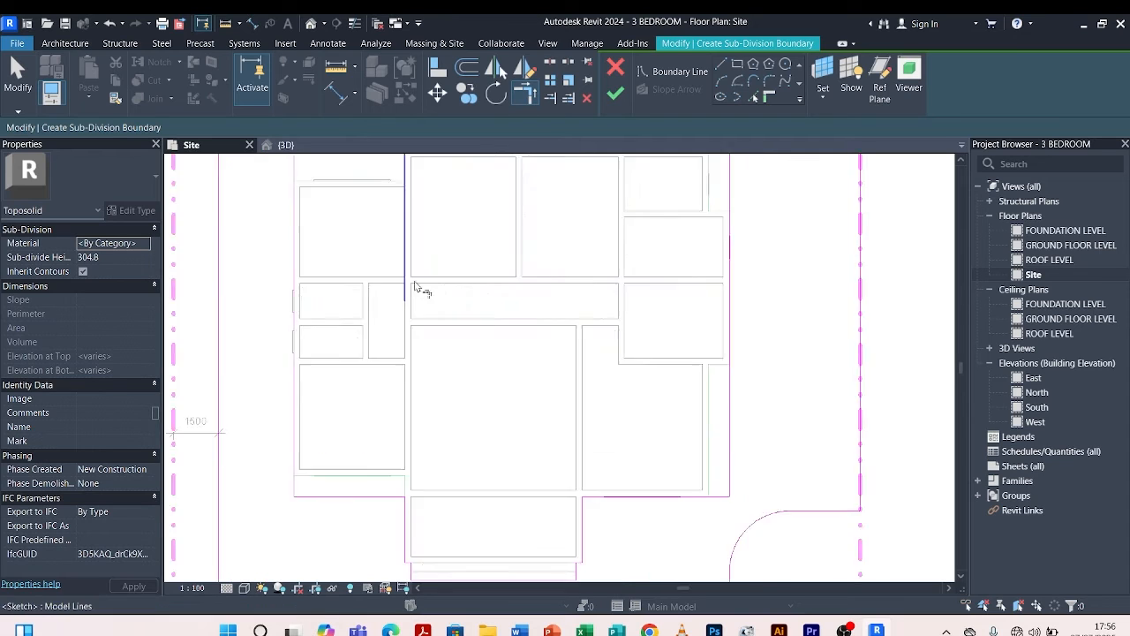
pyautogui.press('Escape')
pyautogui.click(407, 249)
pyautogui.press('Escape')
pyautogui.scroll(-6, 442, 300)
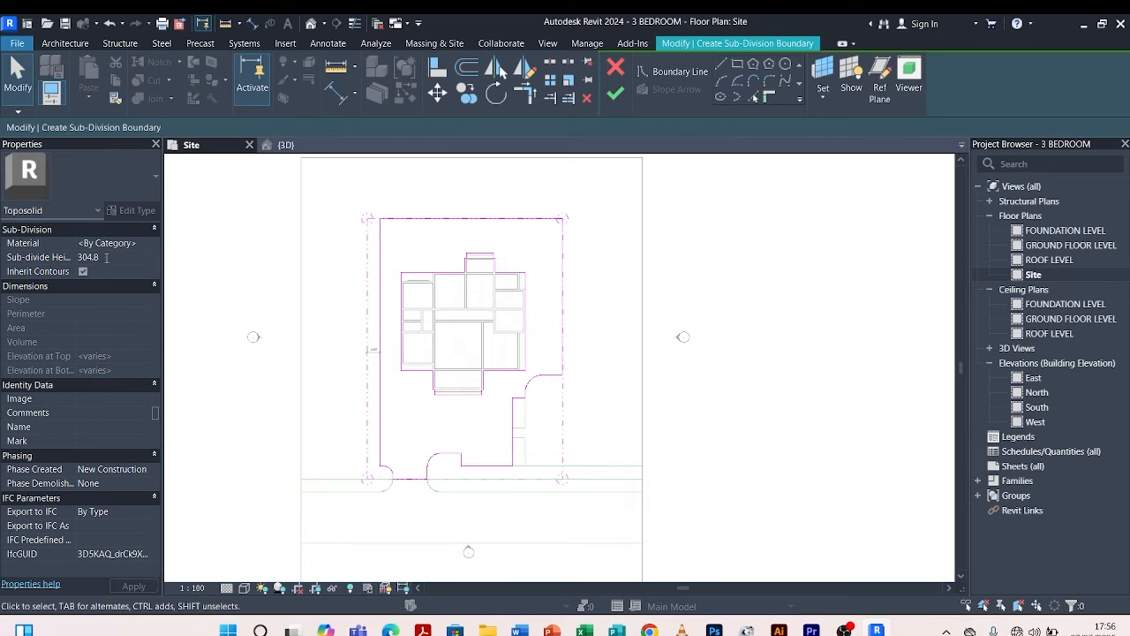
# Set the sub-division height to 15.0 and its material to Asphalt, Pavement, Light Grey, and finish the boundary.
pyautogui.click(106, 257)
pyautogui.write('15.0')
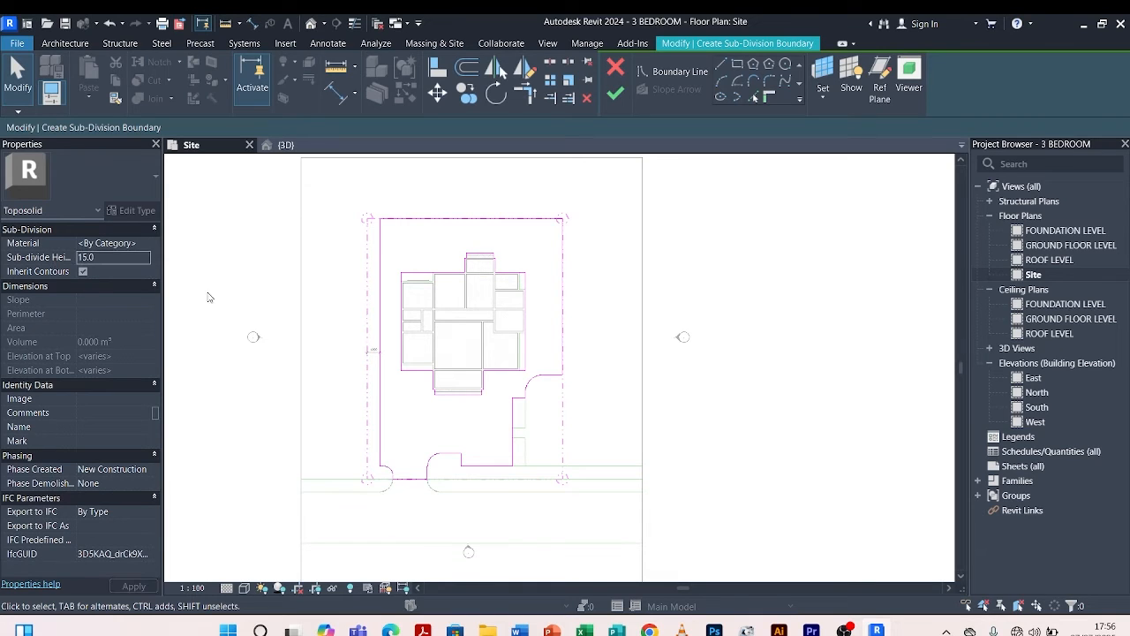
pyautogui.click(141, 250)
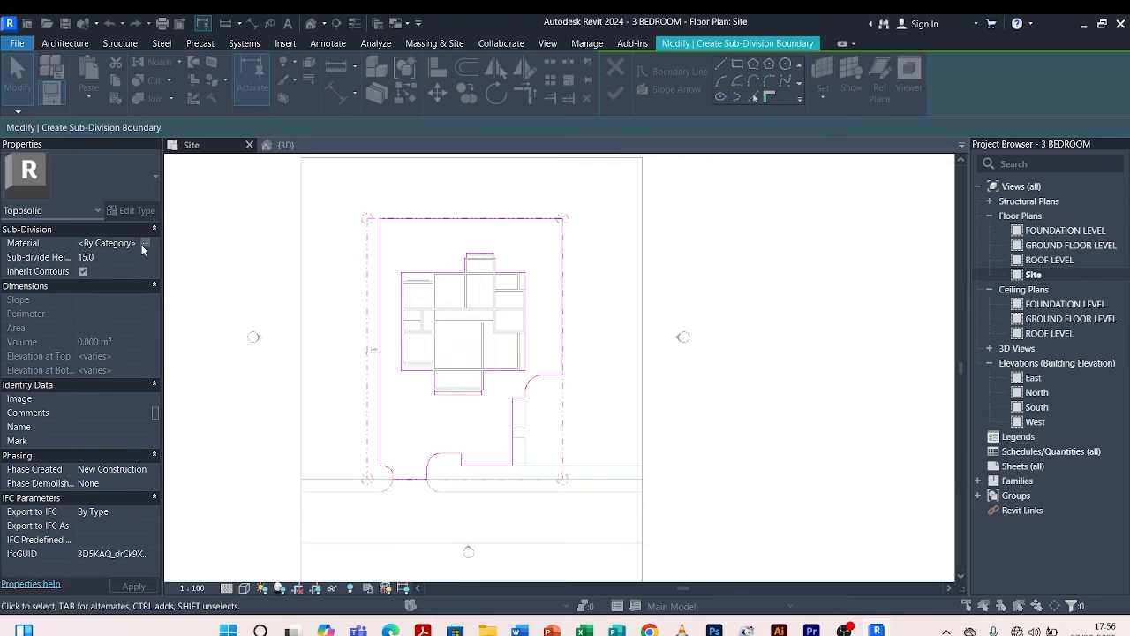
pyautogui.click(141, 250)
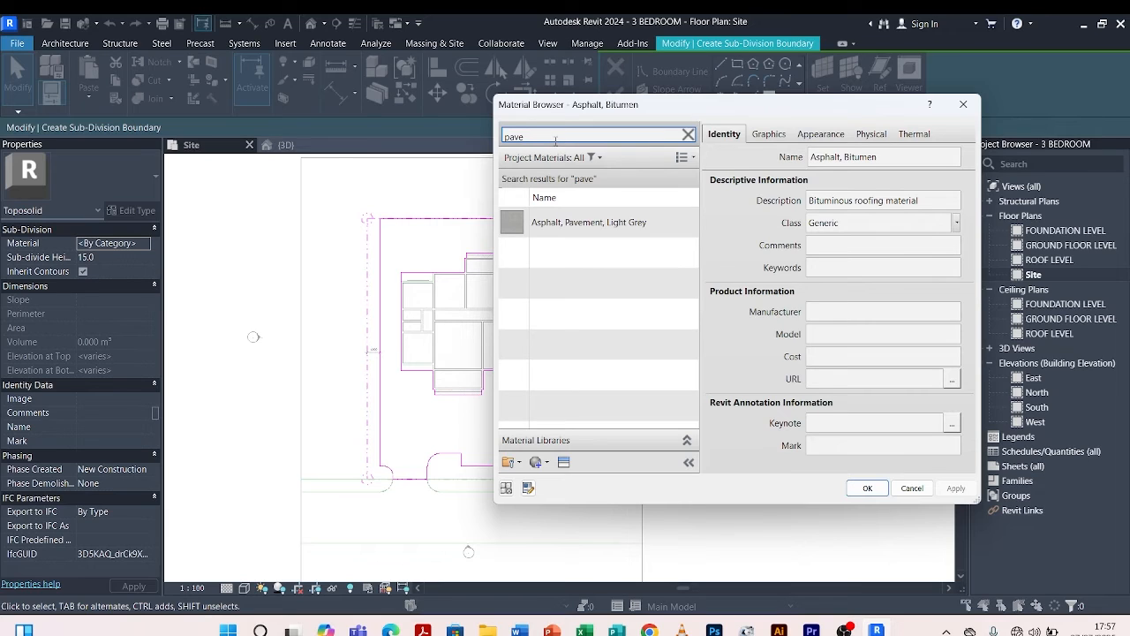
pyautogui.click(582, 226)
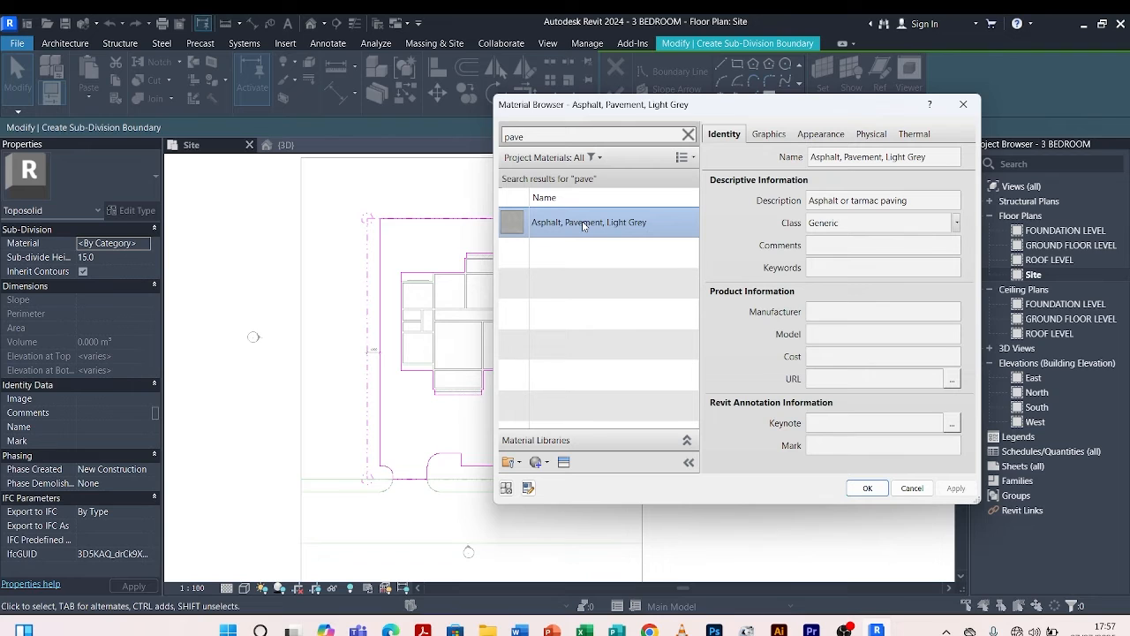
pyautogui.click(866, 488)
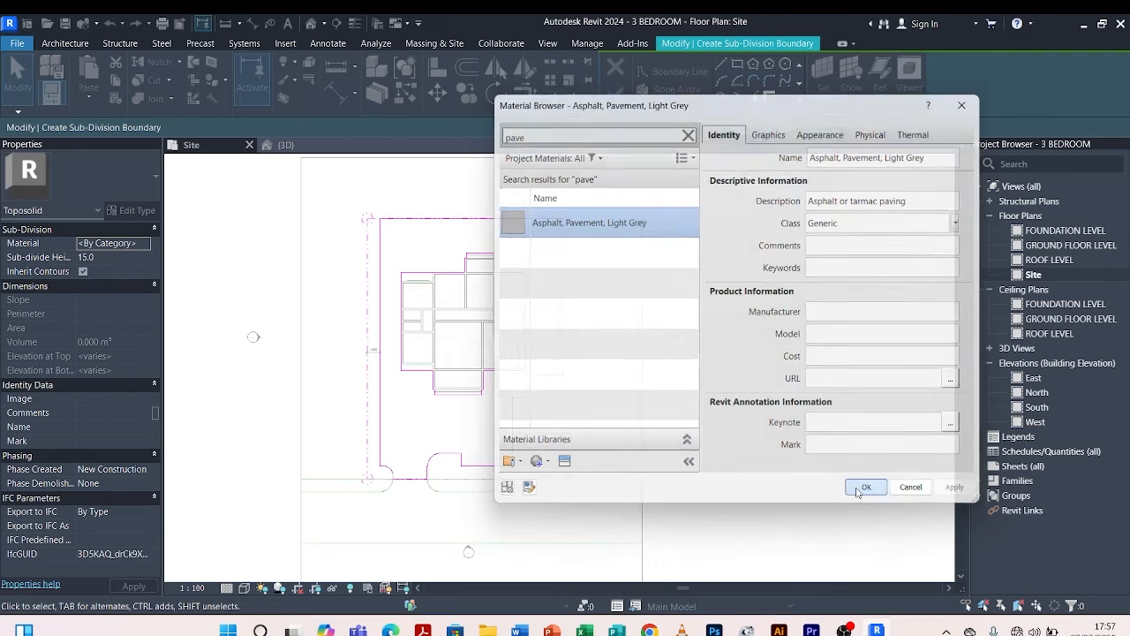
pyautogui.click(616, 93)
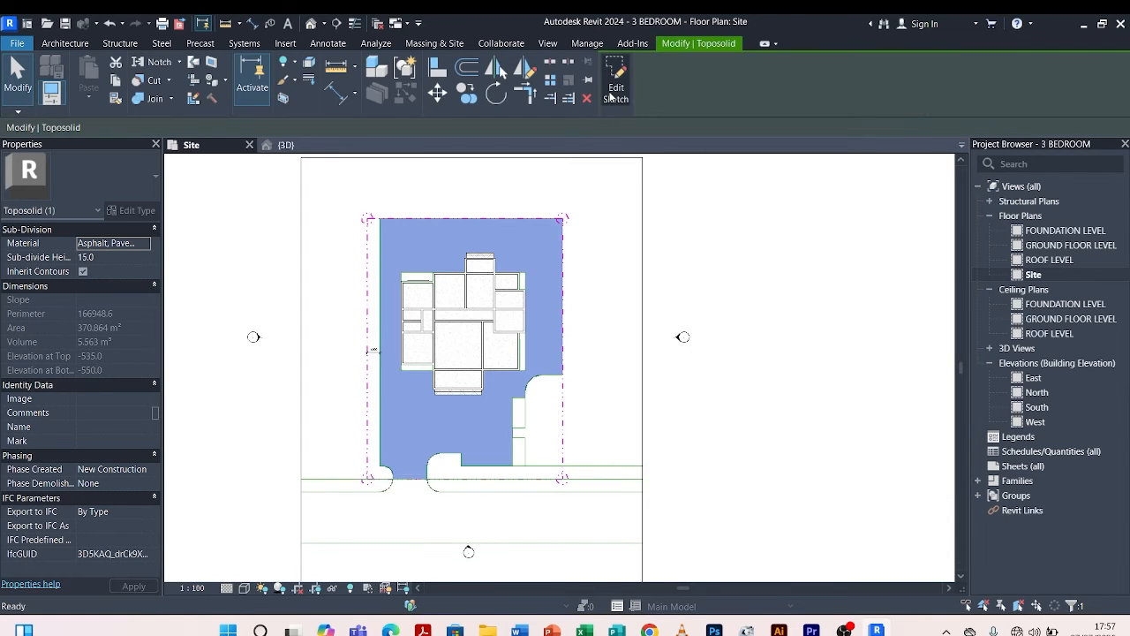
pyautogui.click(381, 177)
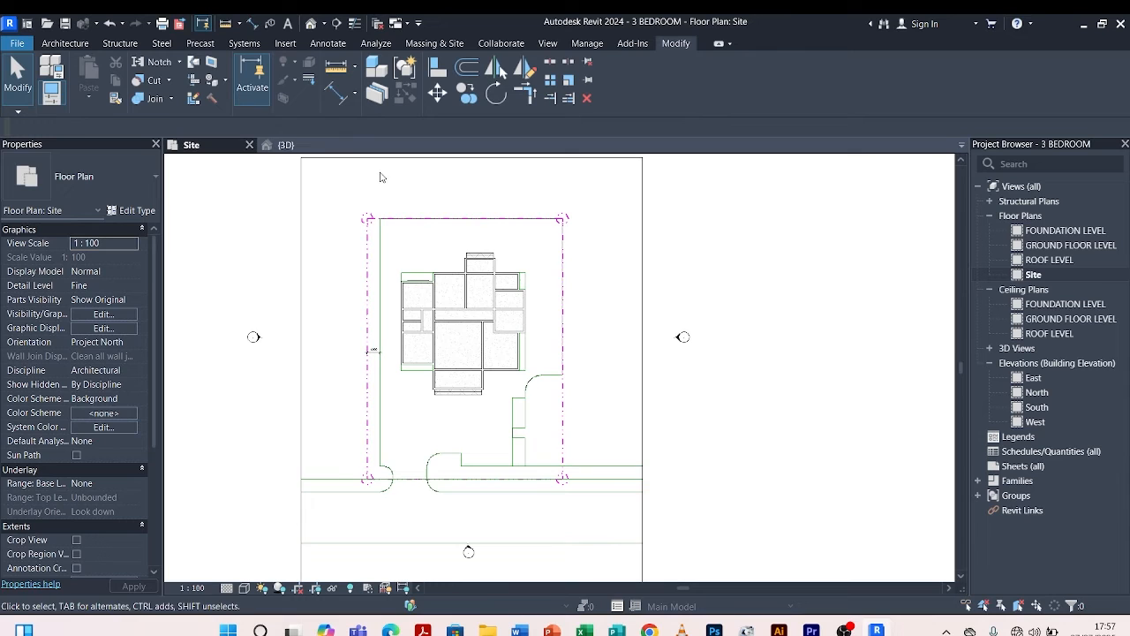
# Examine the new paving around the house and at the driveway entrance in the 3D view.
pyautogui.click(314, 146)
pyautogui.scroll(4, 674, 362)
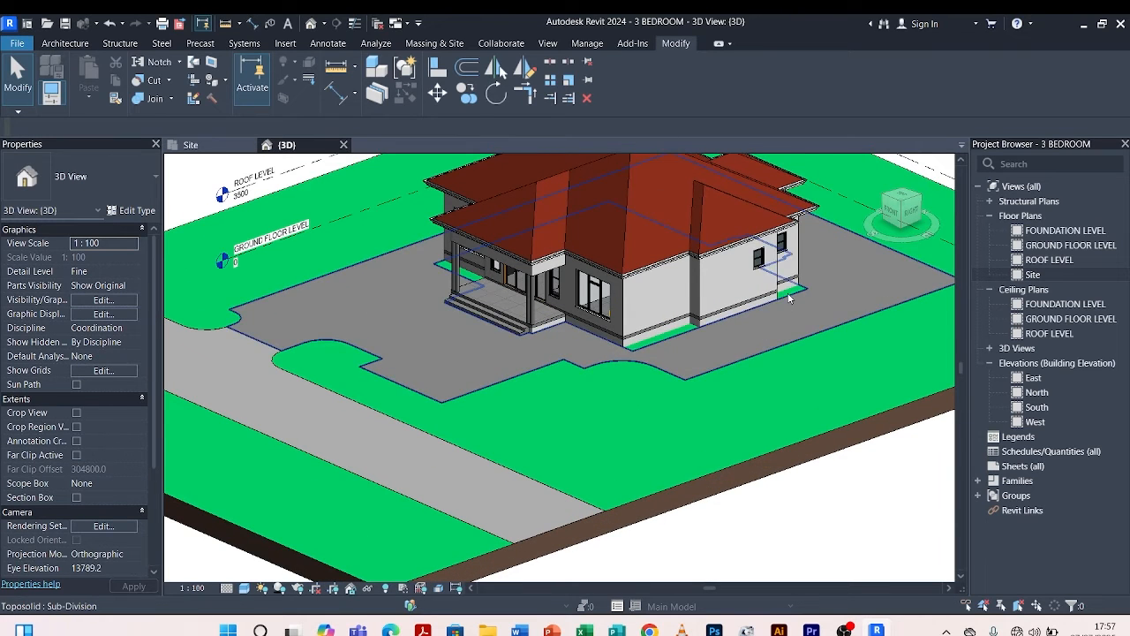
pyautogui.scroll(4, 805, 287)
pyautogui.scroll(-5, 803, 296)
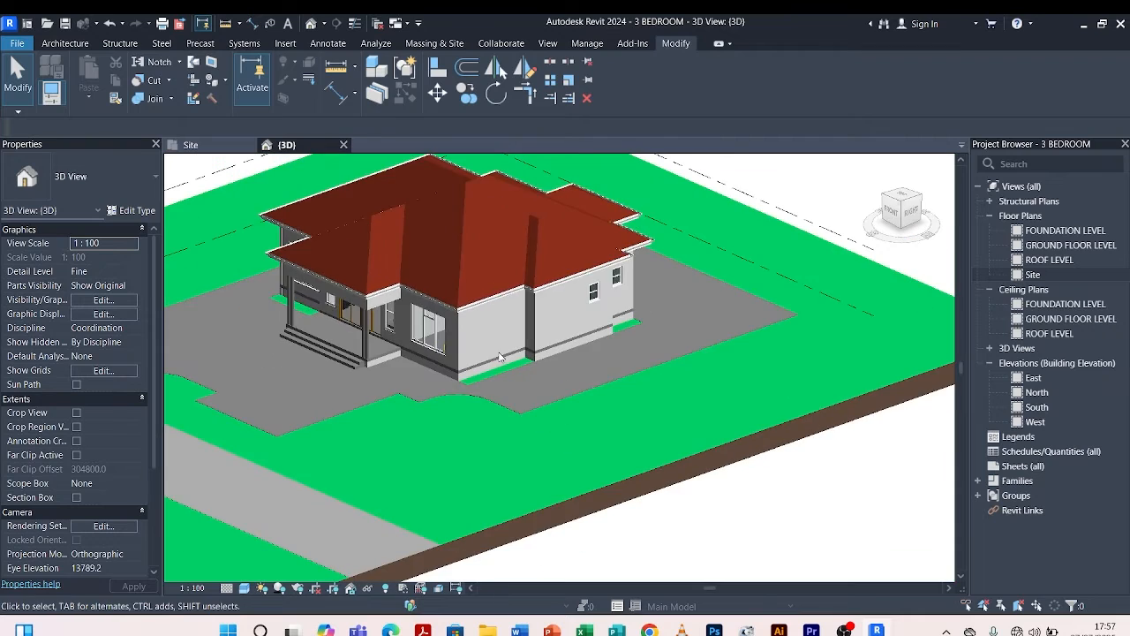
pyautogui.scroll(-4, 559, 334)
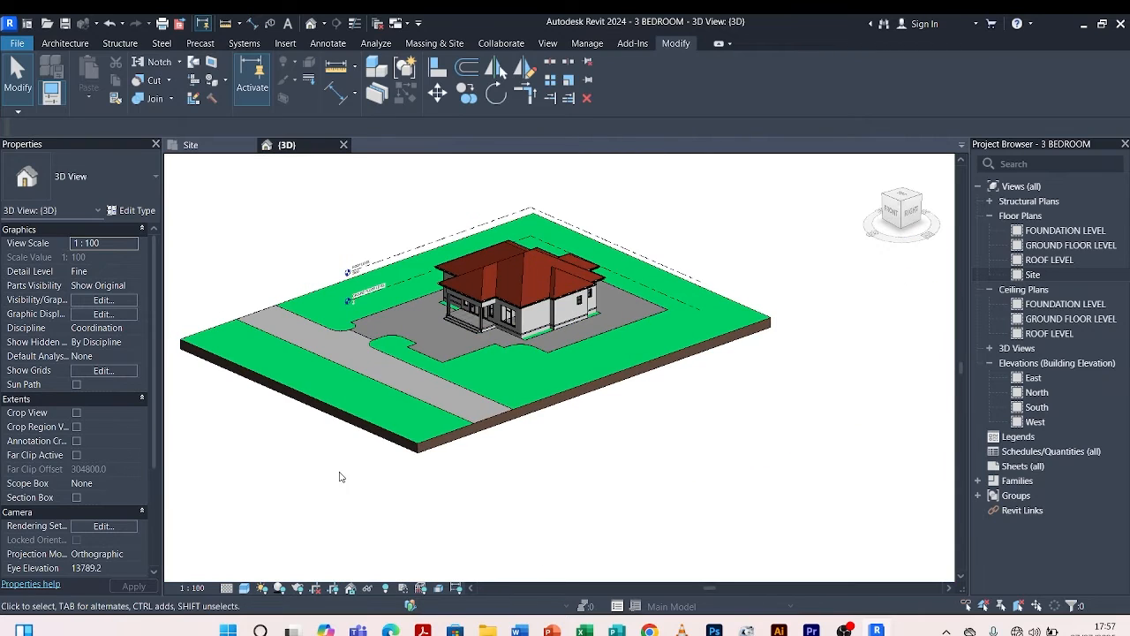
pyautogui.keyDown('shift'); pyautogui.moveTo(338, 469); pyautogui.dragTo(504, 479, button='middle'); pyautogui.keyUp('shift')
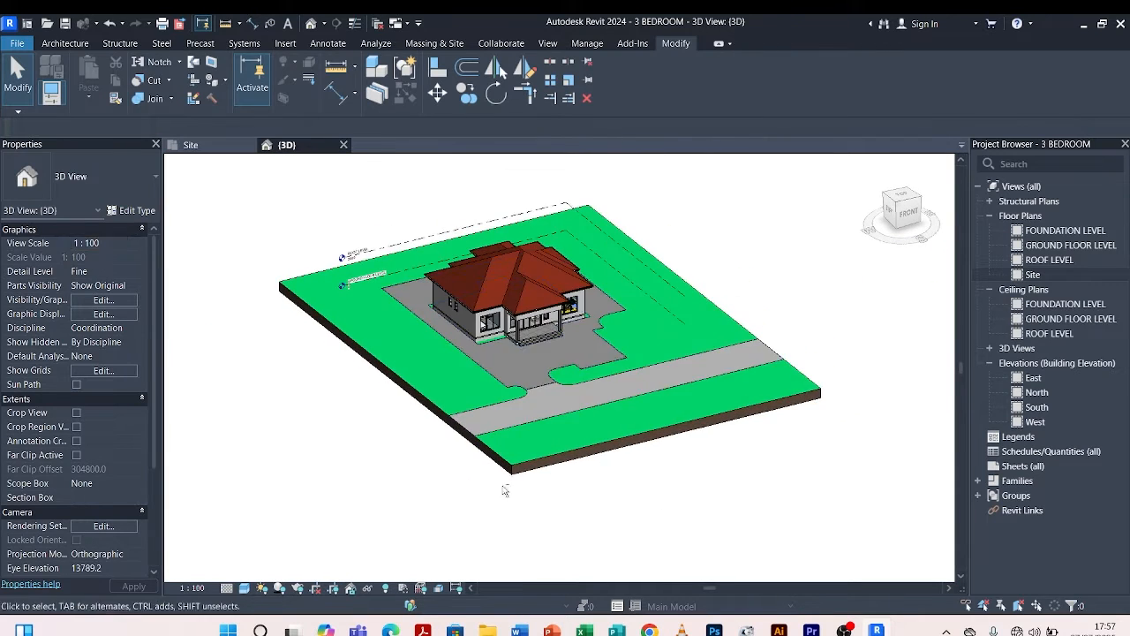
pyautogui.scroll(5, 602, 385)
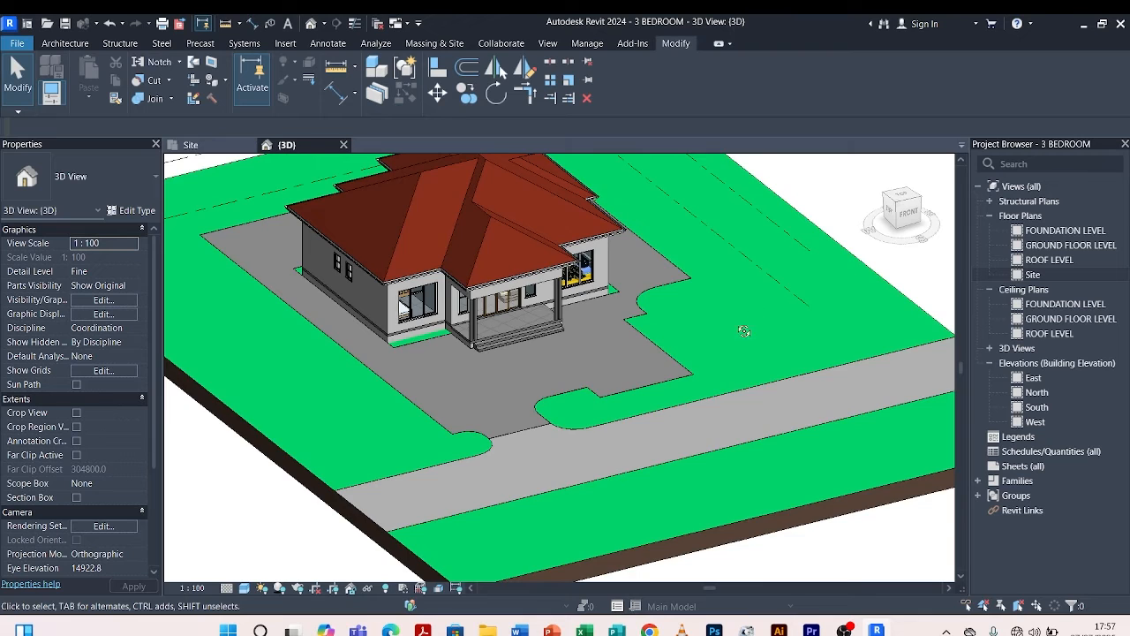
pyautogui.keyDown('shift'); pyautogui.moveTo(753, 310); pyautogui.dragTo(745, 333, button='middle'); pyautogui.keyUp('shift')
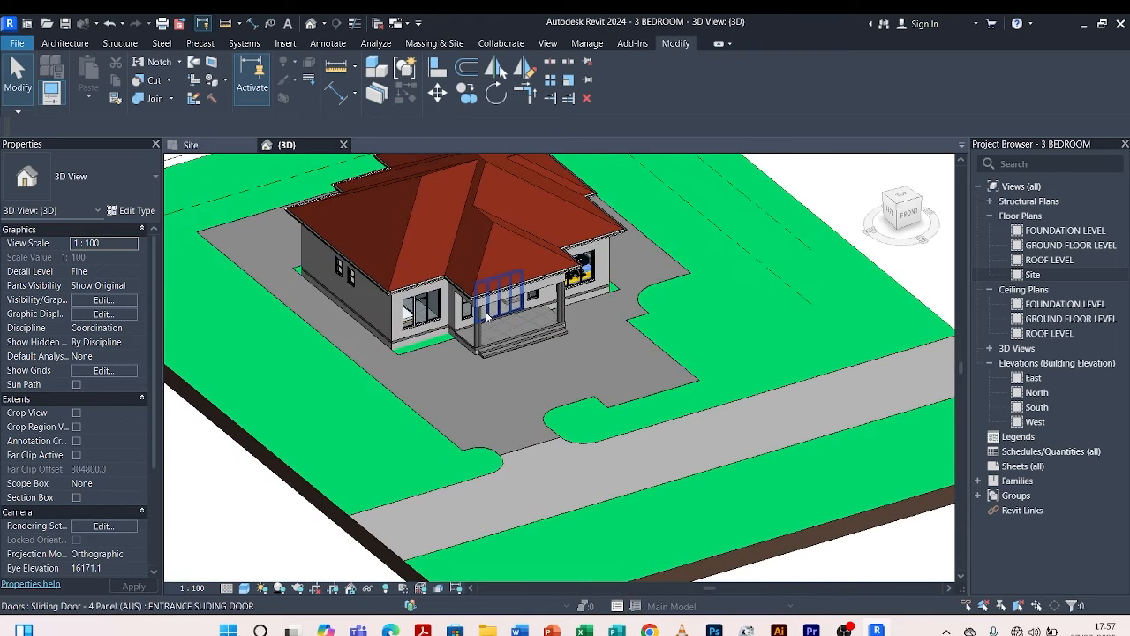
# Start another sub-division boundary on the grassland toposolid in the Site plan, using Pick Lines.
pyautogui.click(190, 144)
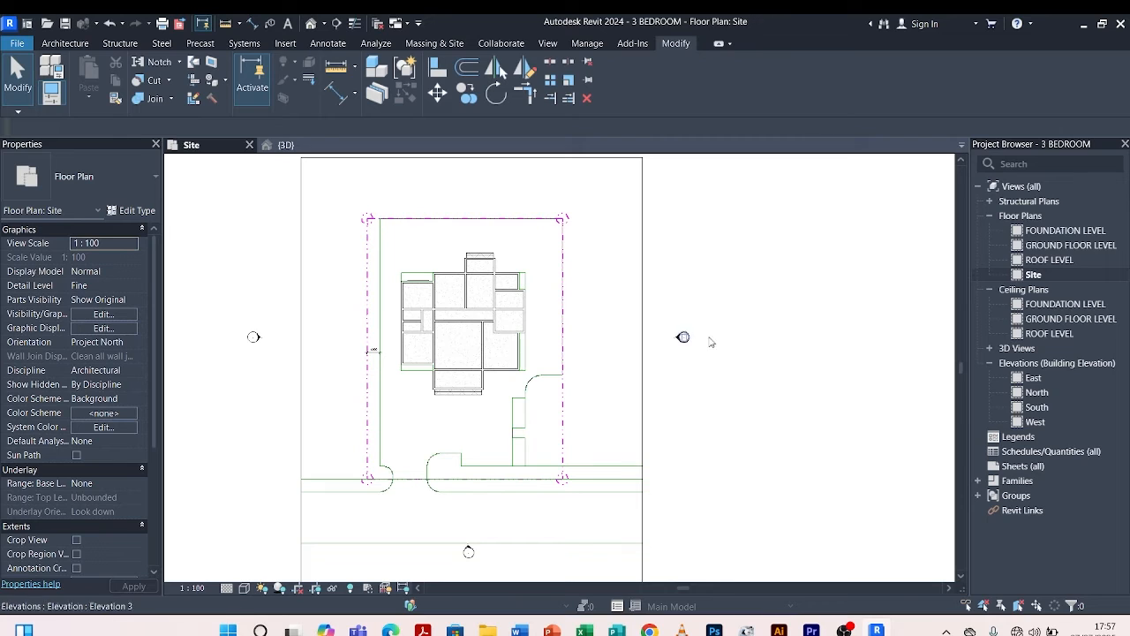
pyautogui.click(645, 297)
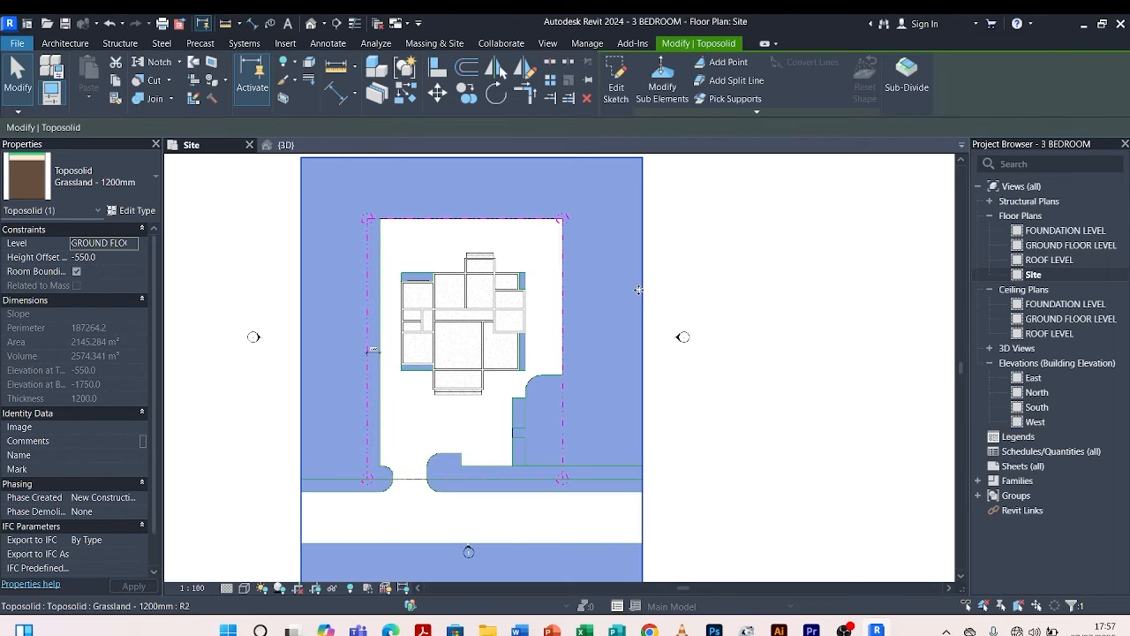
pyautogui.click(907, 78)
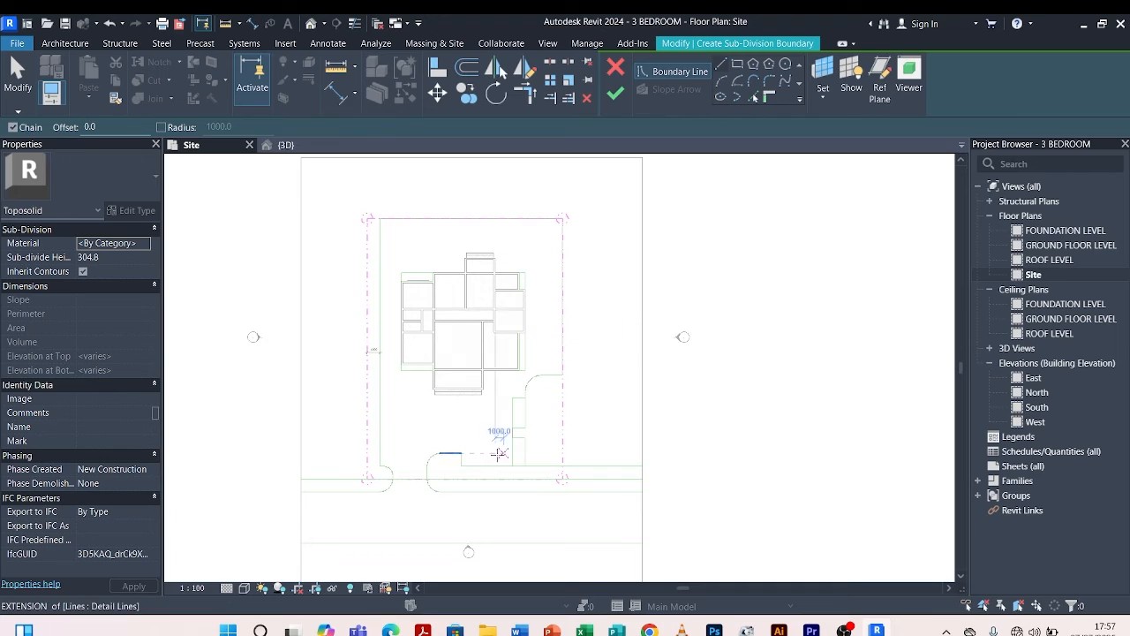
pyautogui.scroll(4, 481, 446)
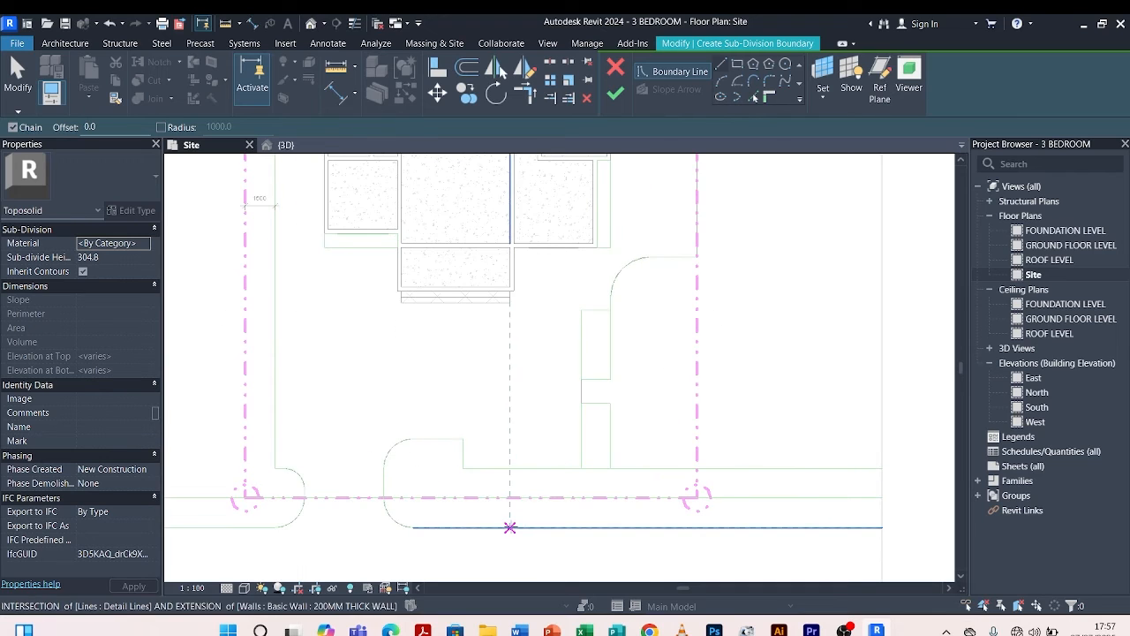
pyautogui.scroll(-2, 620, 353)
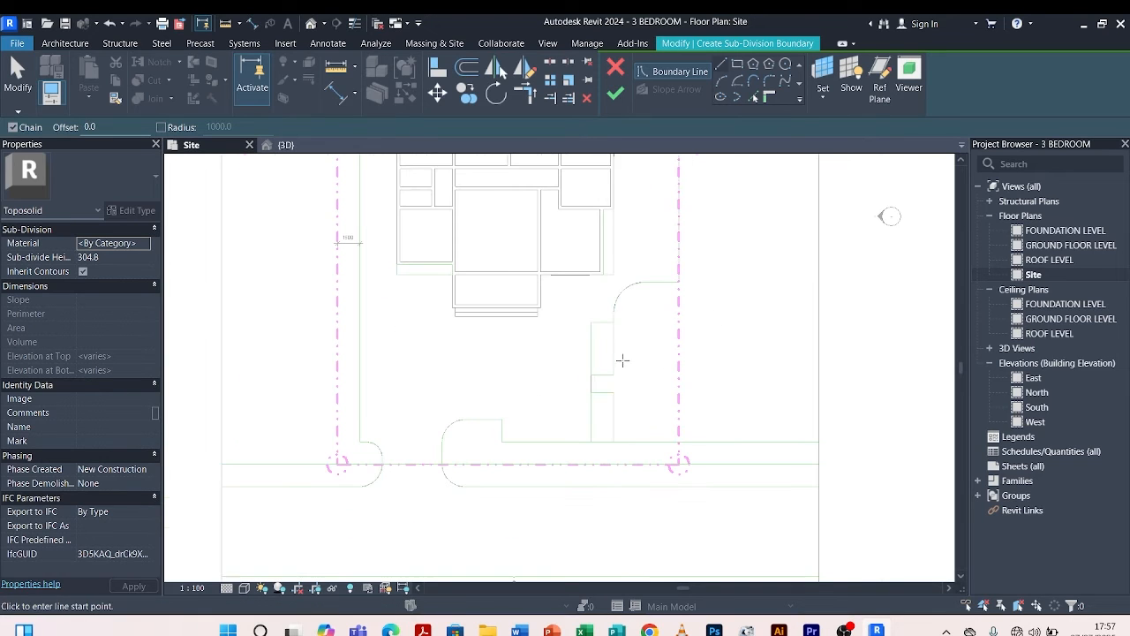
pyautogui.press('p')
pyautogui.press('l')
pyautogui.scroll(4, 469, 446)
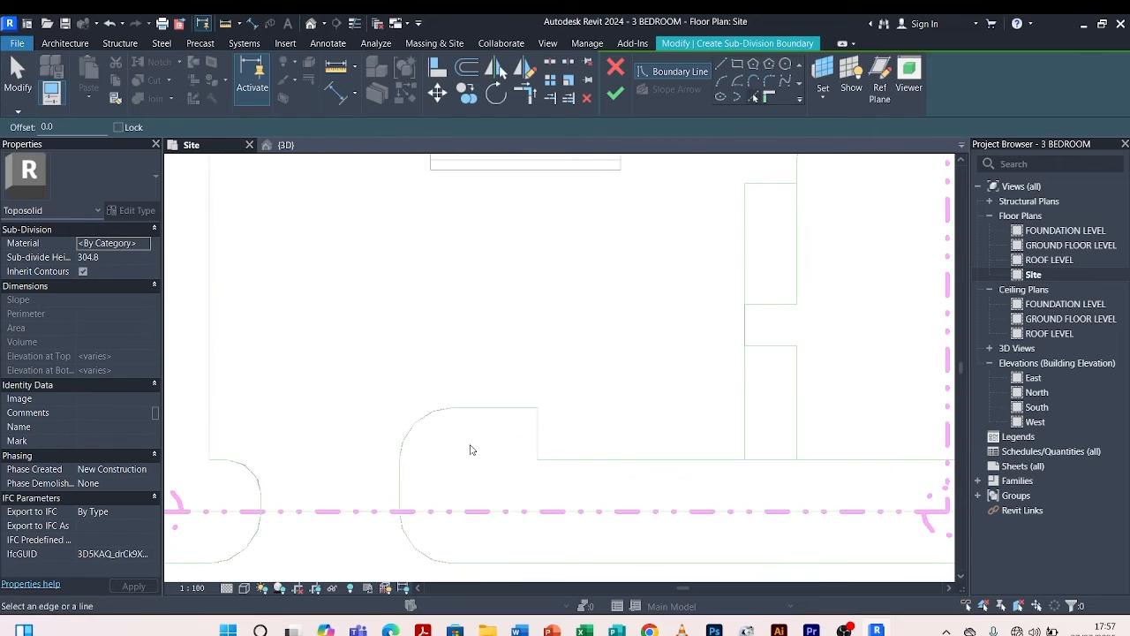
# Pick boundary lines at a 75 offset inside the verge east of the driveway entrance, along its west side, upper curve and stepped north edge.
pyautogui.click(399, 486)
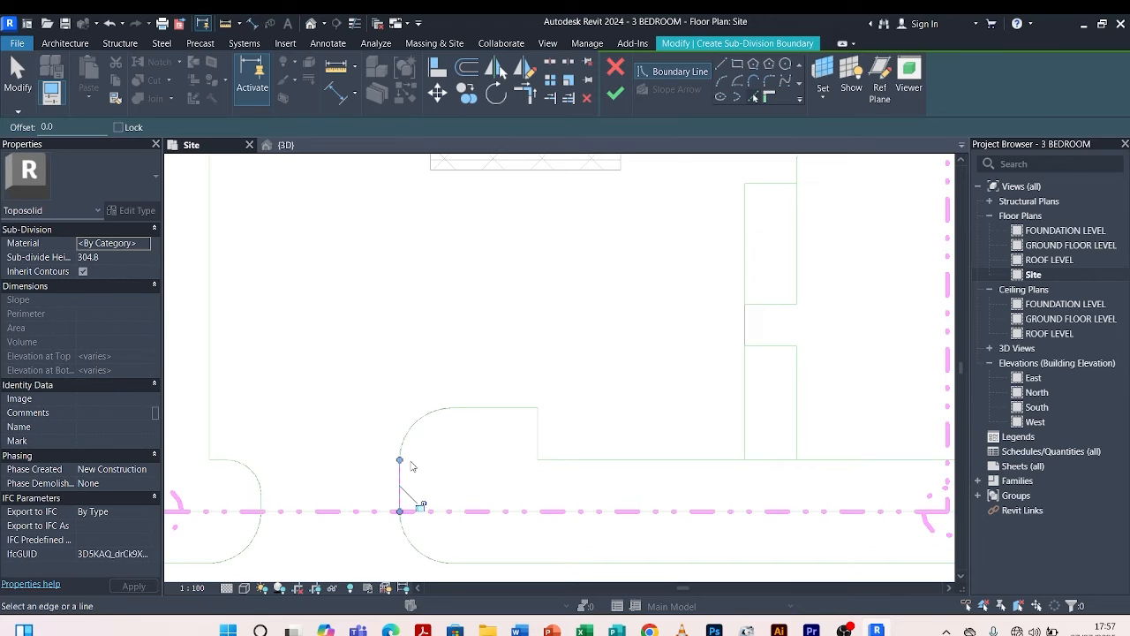
pyautogui.hotkey('ctrl', 'z')
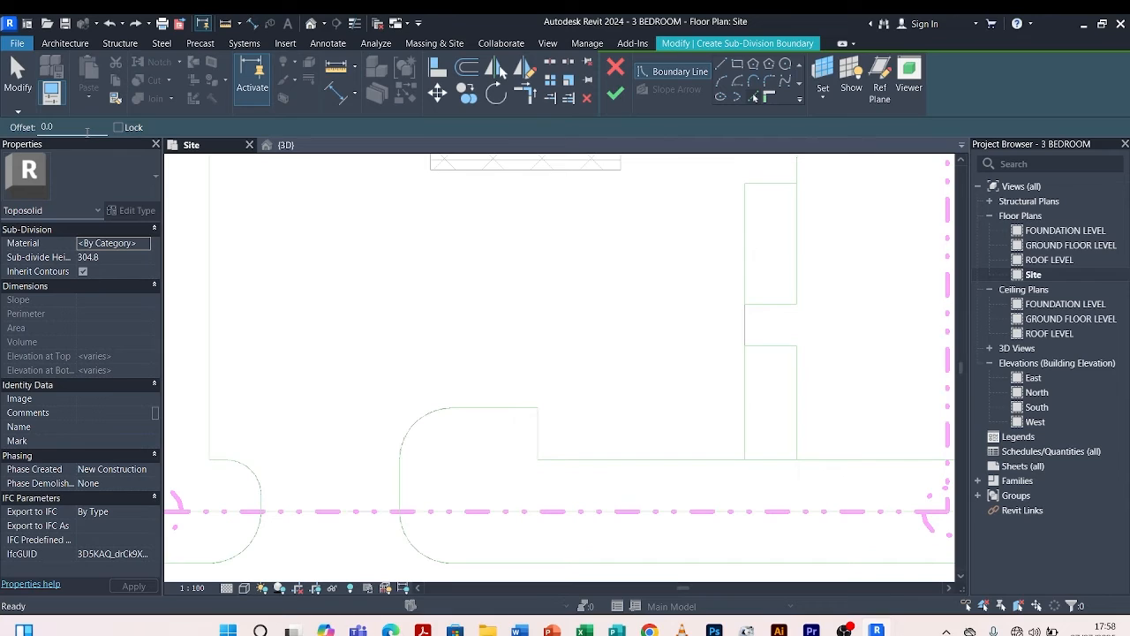
pyautogui.doubleClick(42, 127)
pyautogui.write('75')
pyautogui.scroll(3, 414, 501)
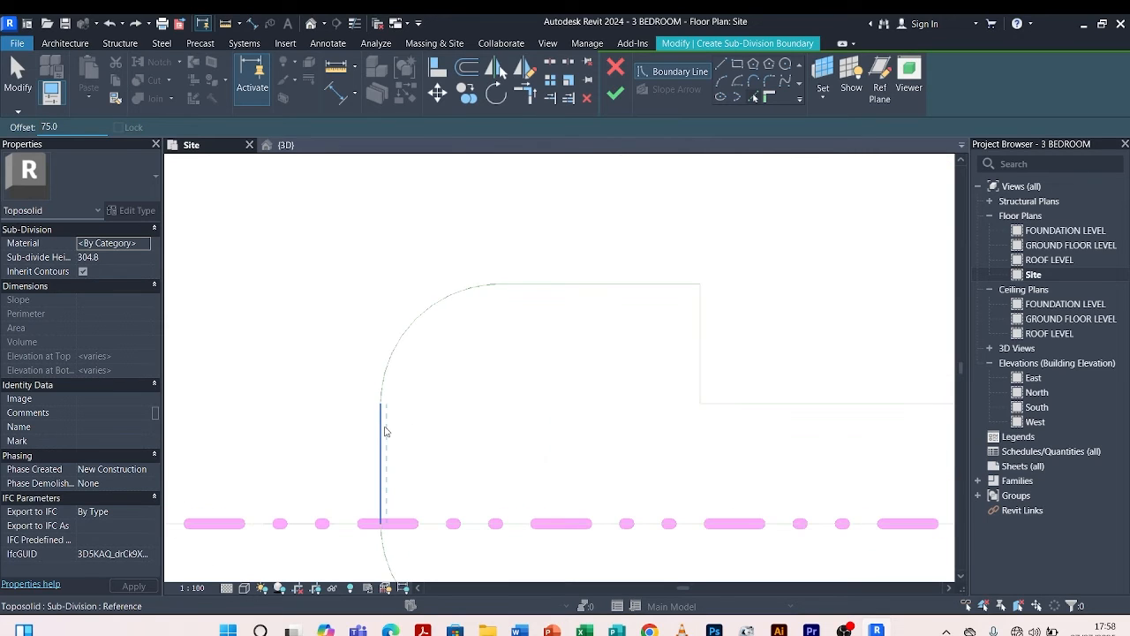
pyautogui.click(384, 431)
pyautogui.click(386, 396)
pyautogui.click(537, 291)
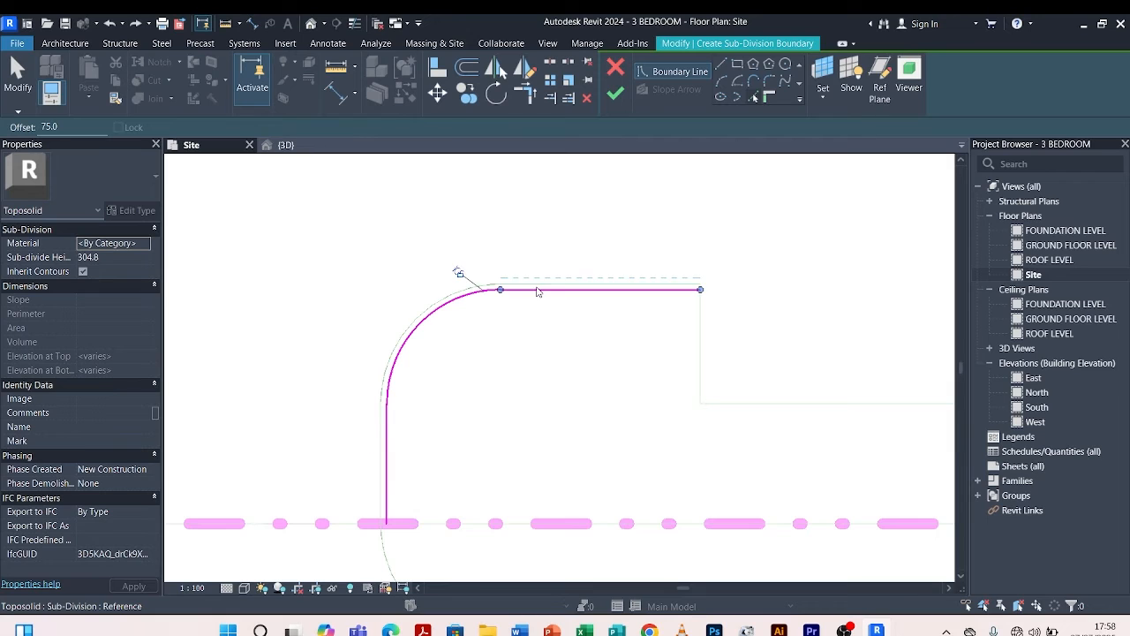
pyautogui.click(702, 327)
pyautogui.click(729, 406)
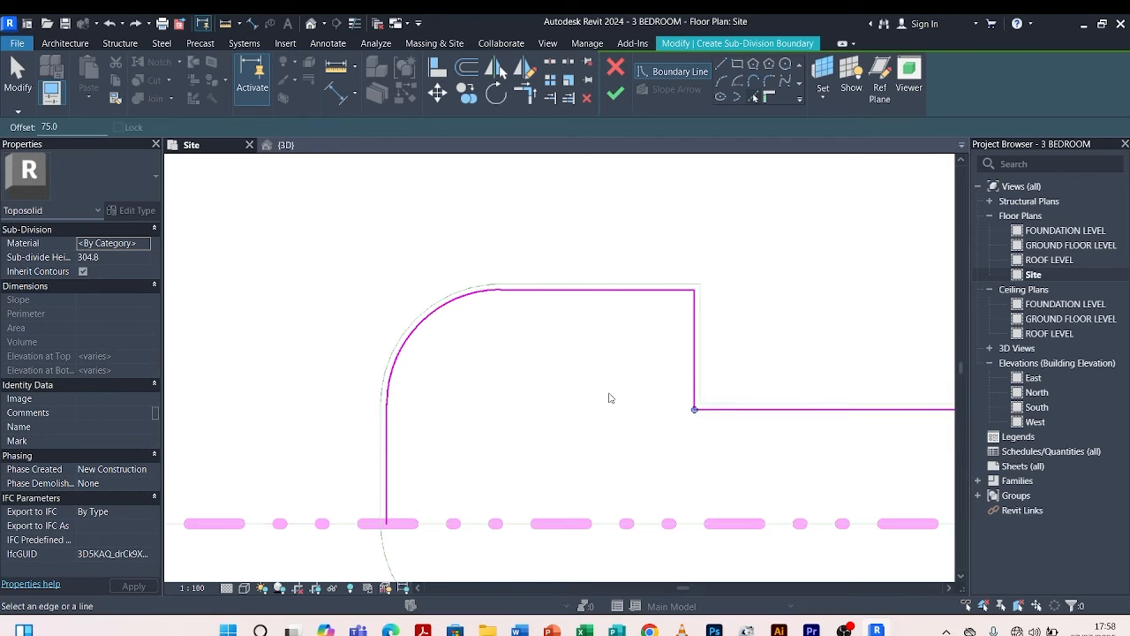
# Add boundary lines at the 75 offset inside the east verge's lower curve and along its south road edge.
pyautogui.scroll(-5, 583, 393)
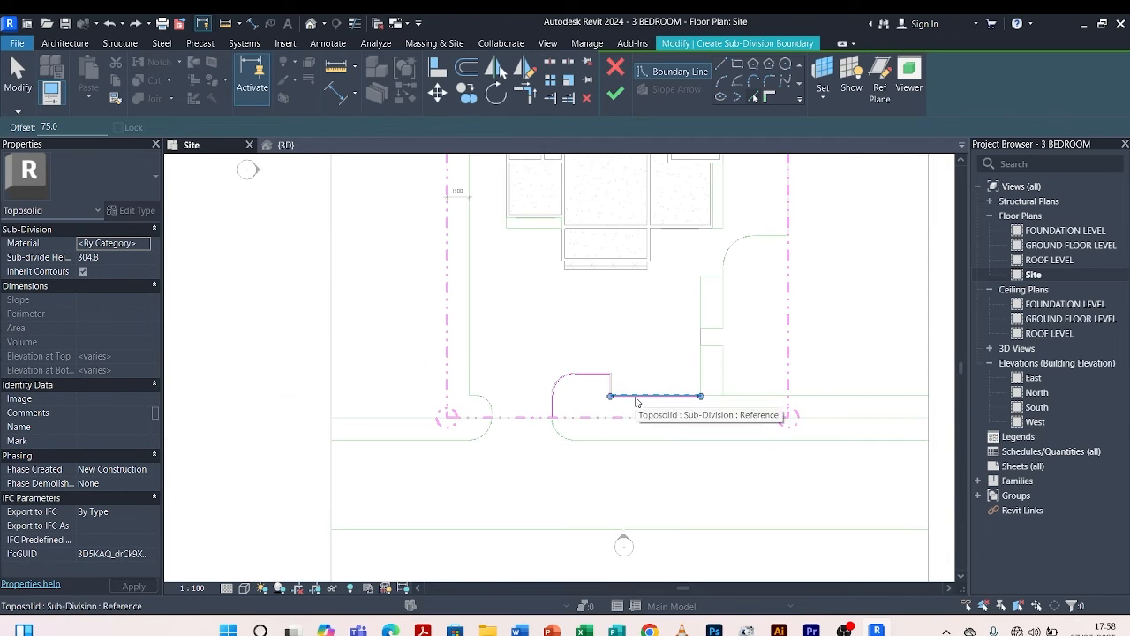
pyautogui.scroll(5, 573, 449)
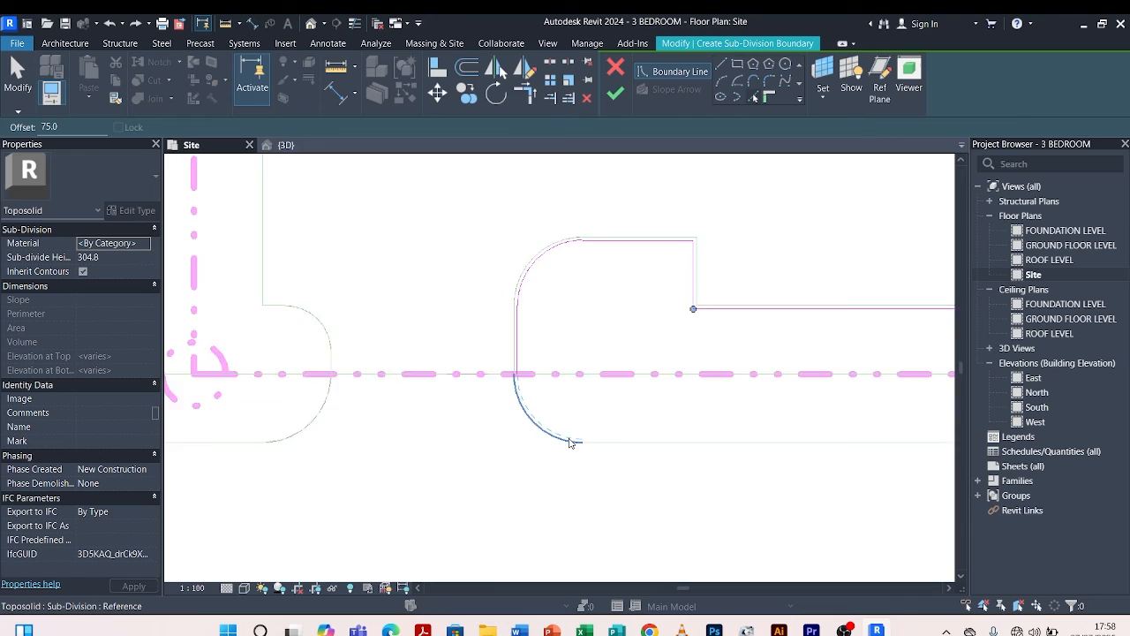
pyautogui.click(524, 421)
pyautogui.scroll(-2, 506, 305)
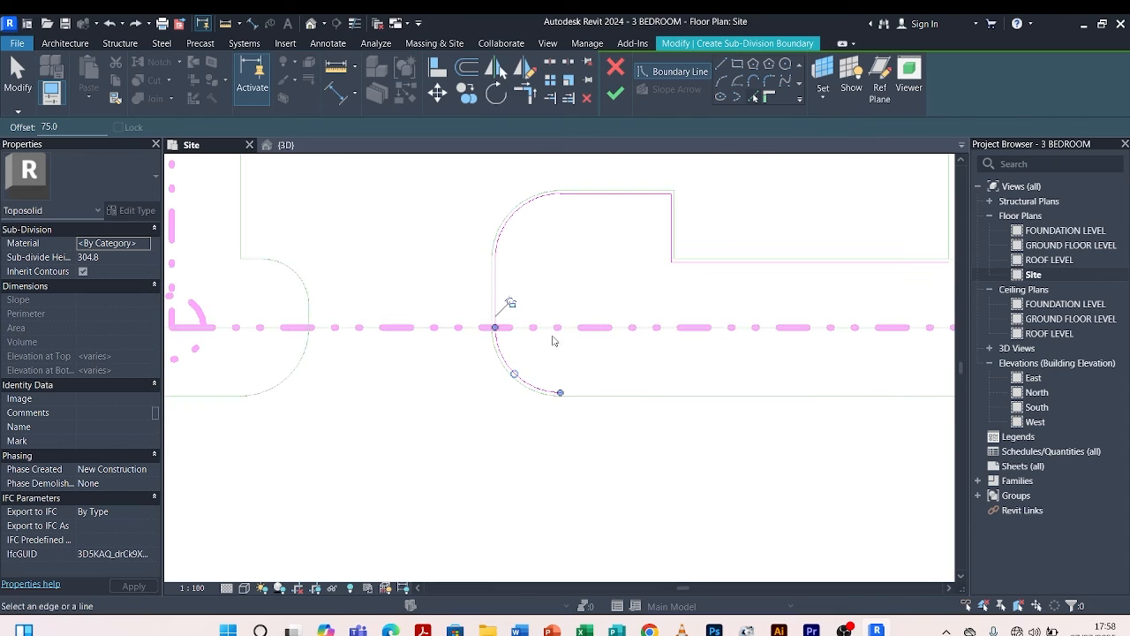
pyautogui.click(612, 395)
pyautogui.scroll(-2, 614, 402)
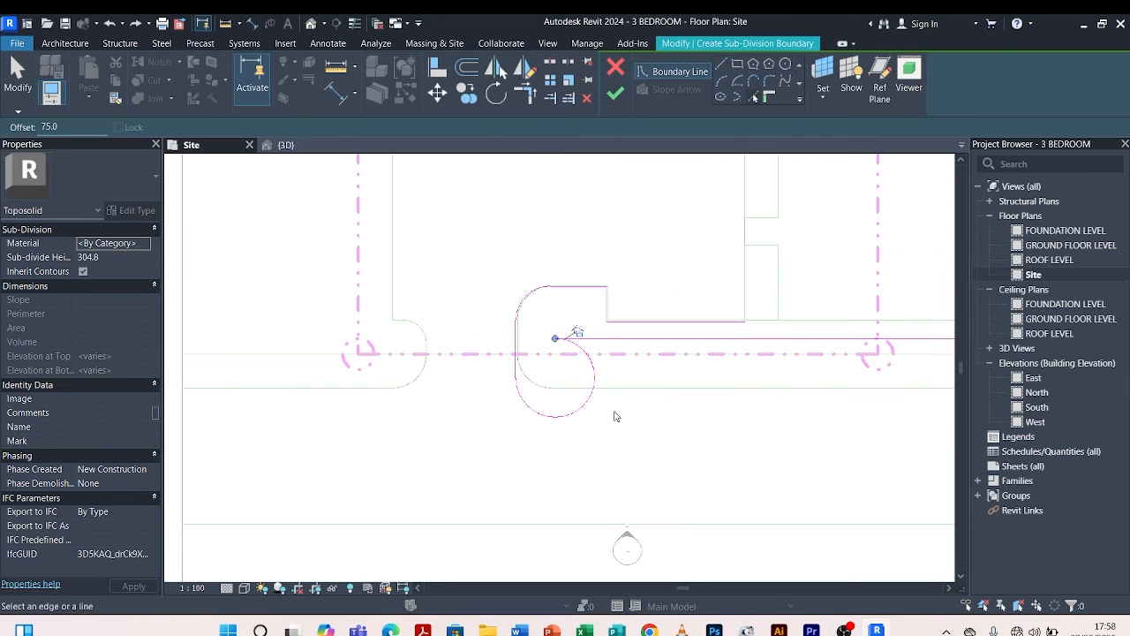
pyautogui.scroll(2, 625, 424)
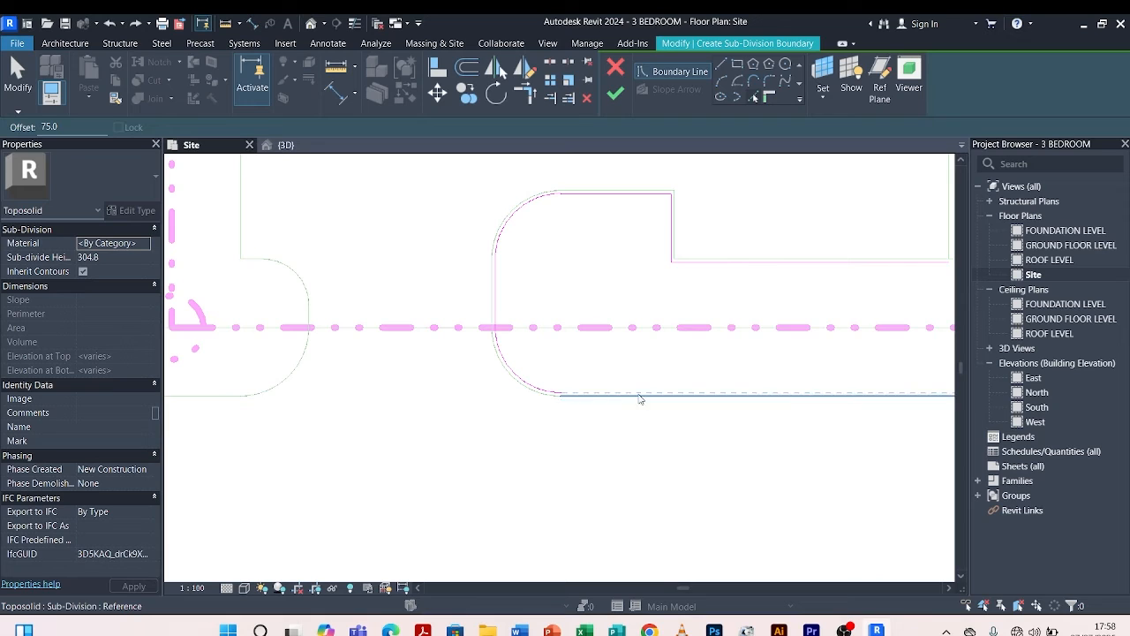
pyautogui.click(651, 394)
pyautogui.scroll(-3, 574, 375)
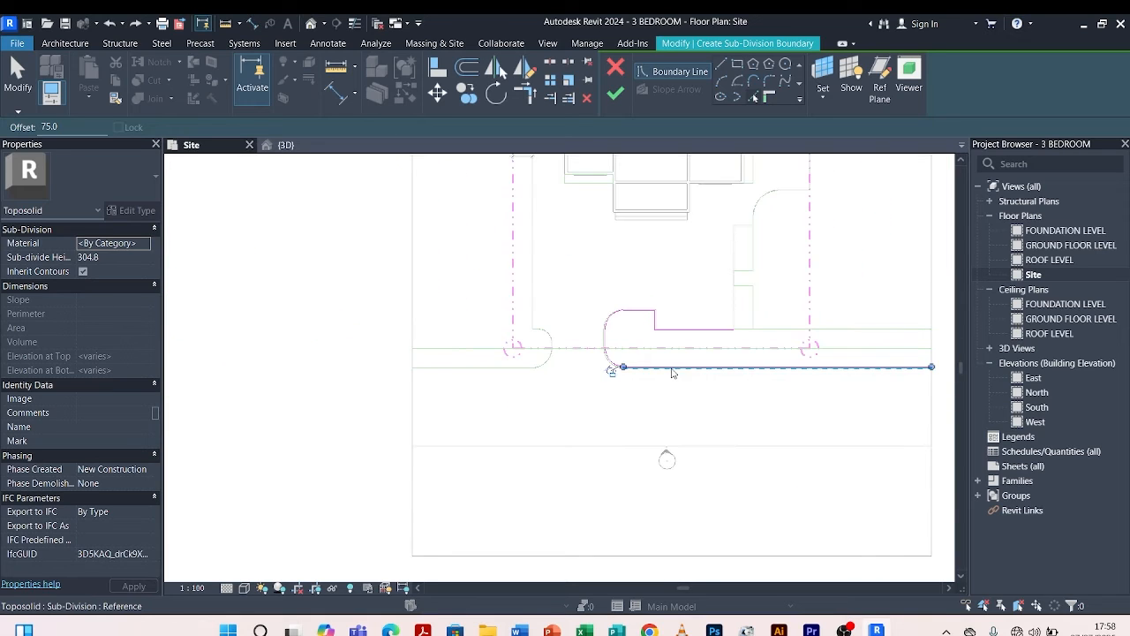
# Pick boundary lines at the 75 offset inside the west verge, along its road edge, both curves, east side and short north edge.
pyautogui.scroll(3, 495, 377)
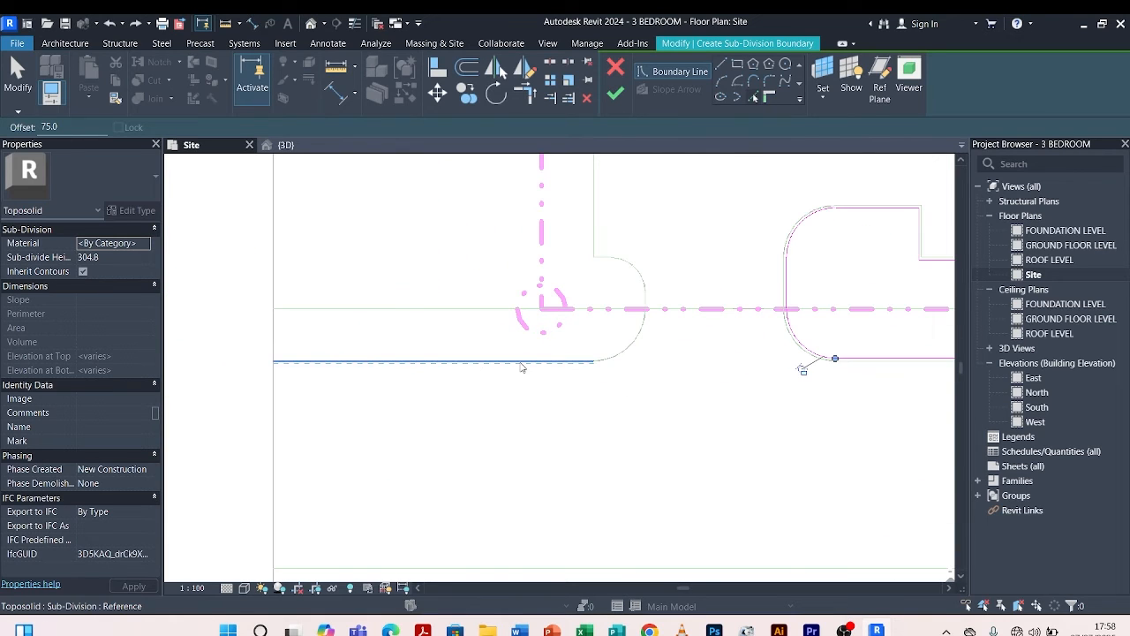
pyautogui.click(523, 362)
pyautogui.scroll(2, 623, 323)
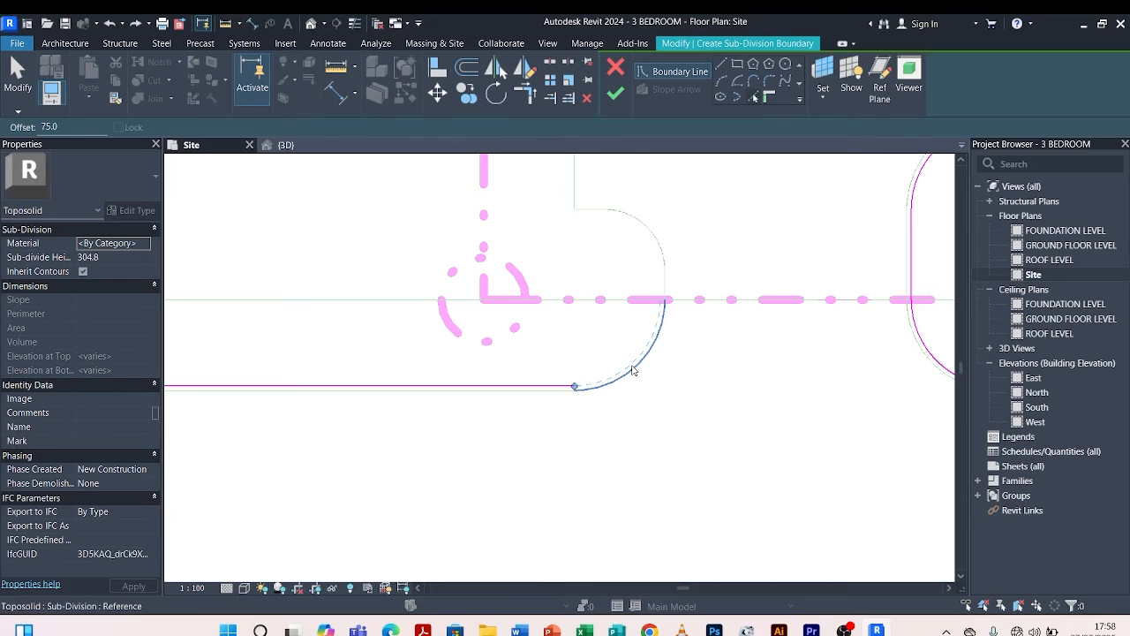
pyautogui.click(623, 371)
pyautogui.click(656, 251)
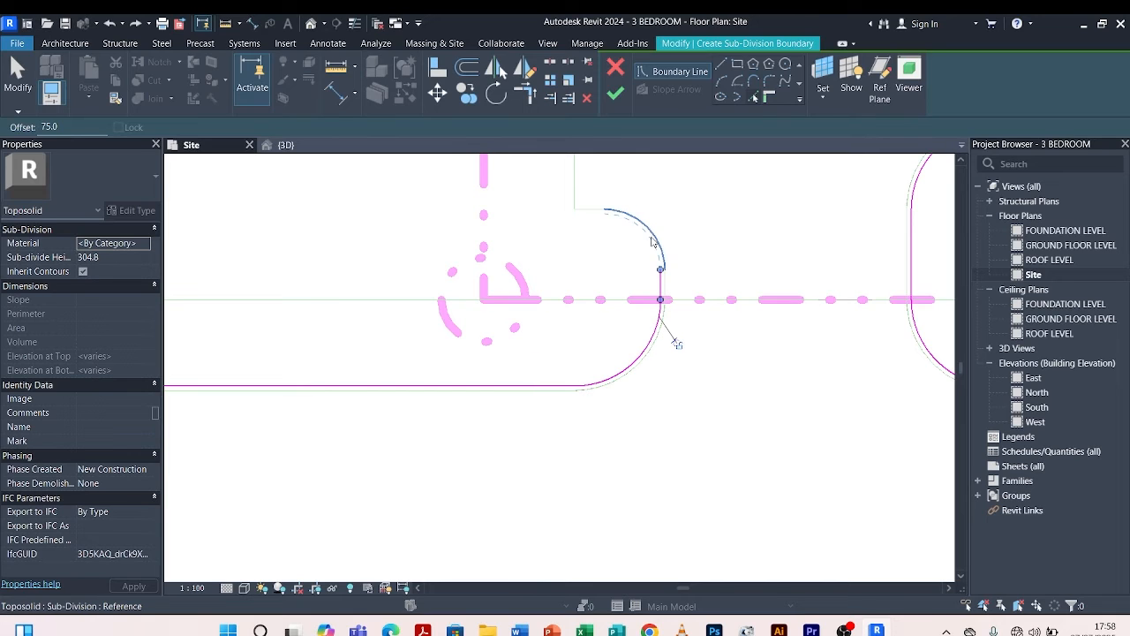
pyautogui.scroll(2, 627, 240)
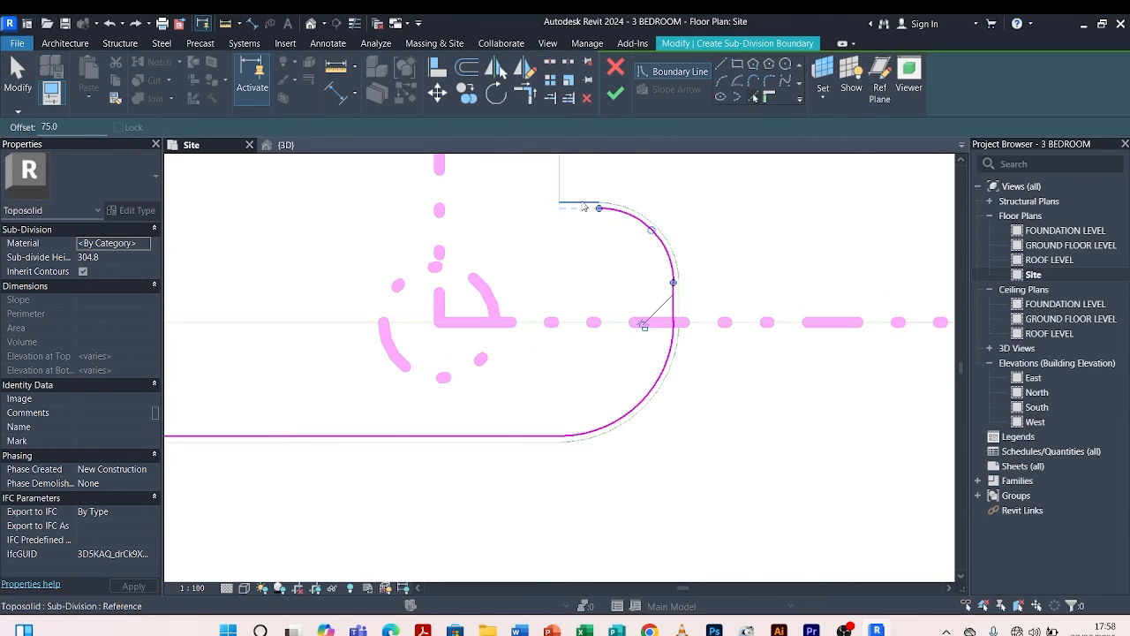
pyautogui.click(583, 204)
# Add a boundary line at the 75 offset along the long west edge of the paving, from the west verge to the north property line.
pyautogui.scroll(-5, 564, 342)
pyautogui.click(561, 198)
pyautogui.scroll(-5, 565, 206)
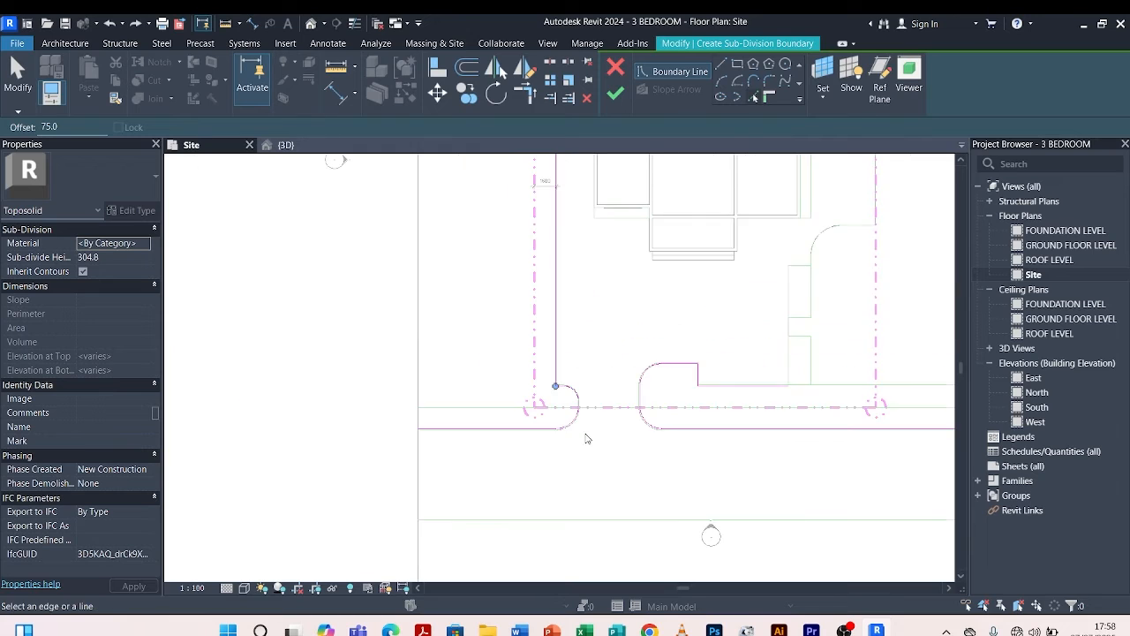
pyautogui.scroll(5, 572, 212)
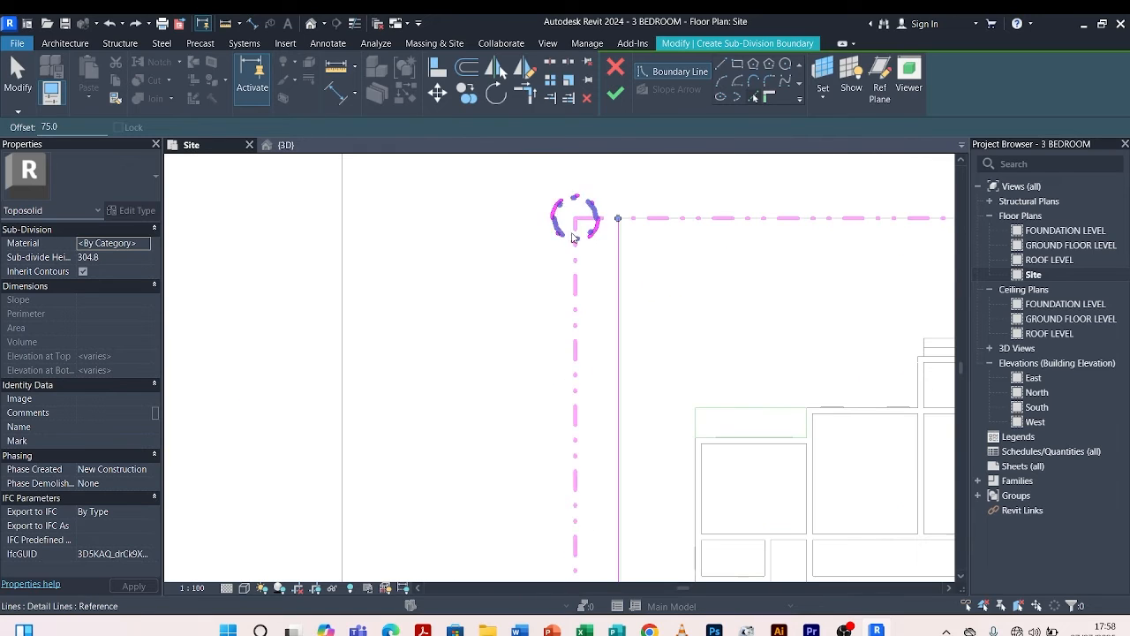
pyautogui.scroll(-5, 576, 244)
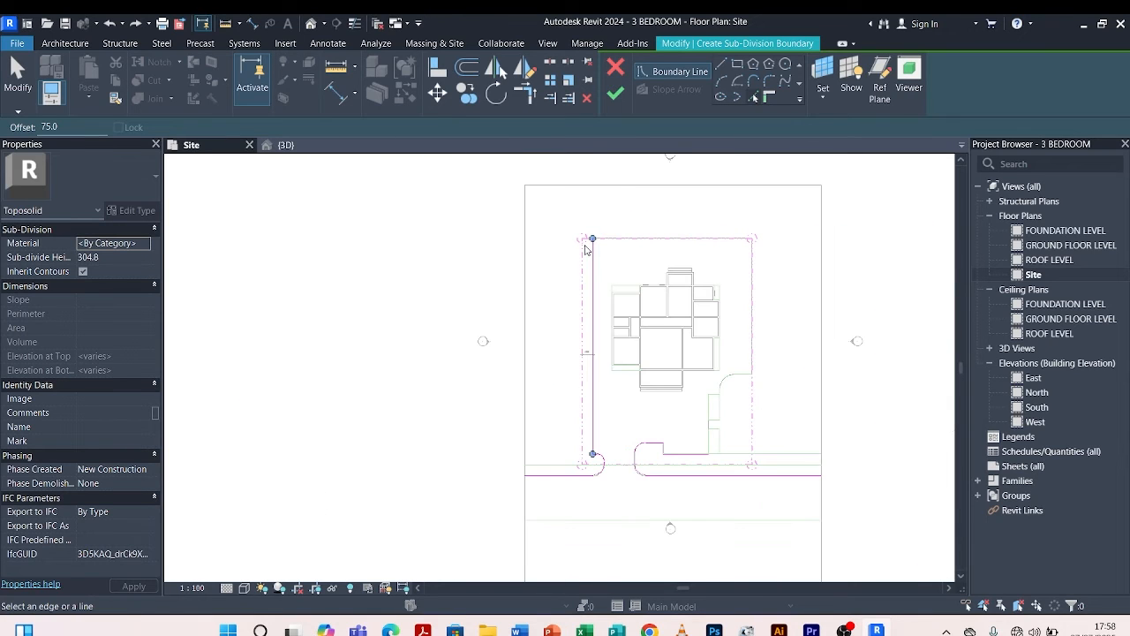
pyautogui.scroll(2, 583, 279)
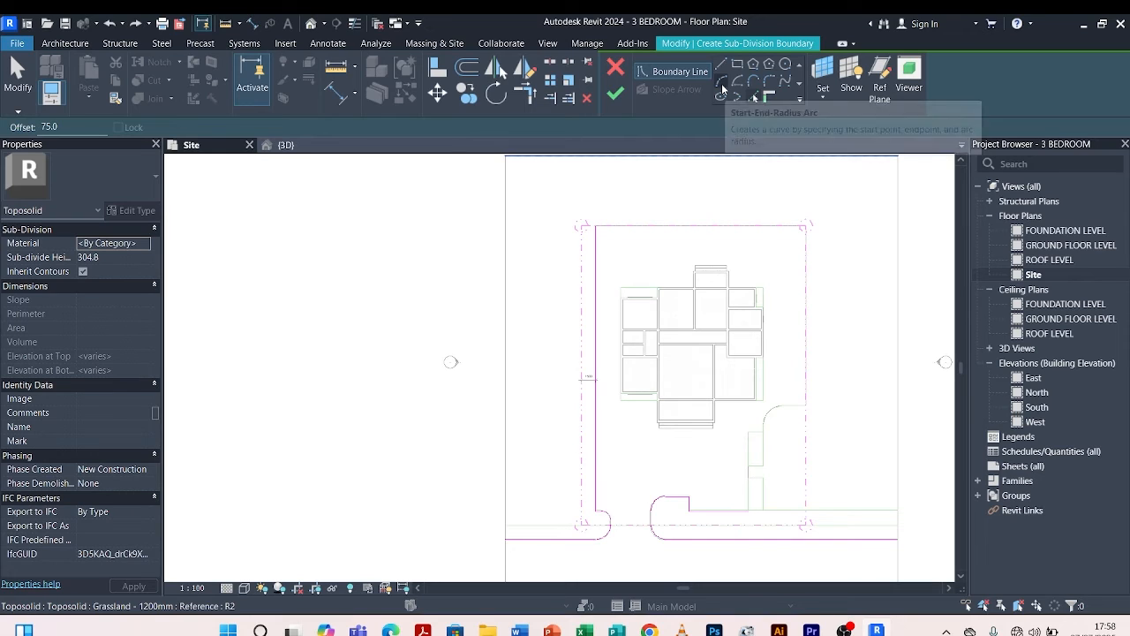
# Set the offset to 0 and pick the west property line, the front line across the west verge and the site's west edge.
pyautogui.click(46, 127)
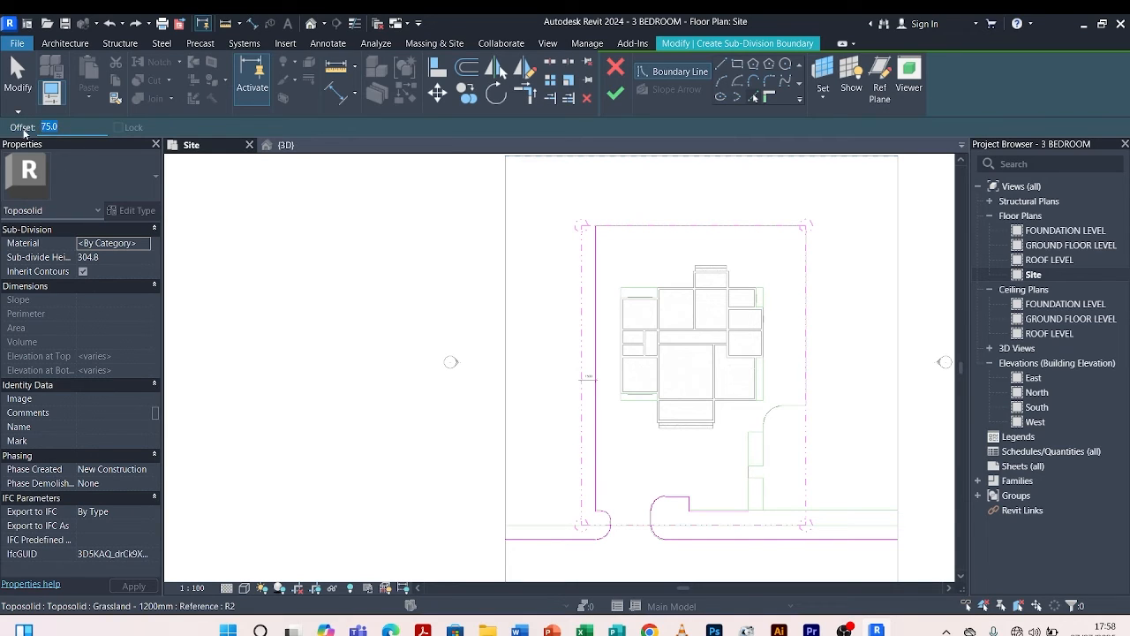
pyautogui.write('0')
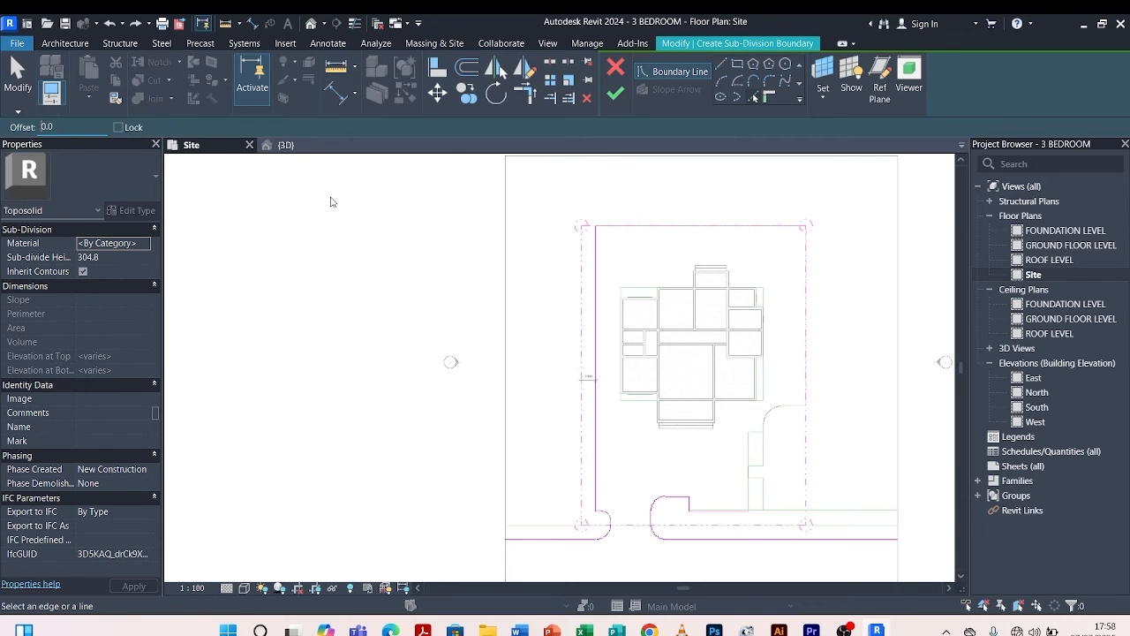
pyautogui.click(582, 287)
pyautogui.scroll(-2, 602, 209)
pyautogui.scroll(5, 565, 492)
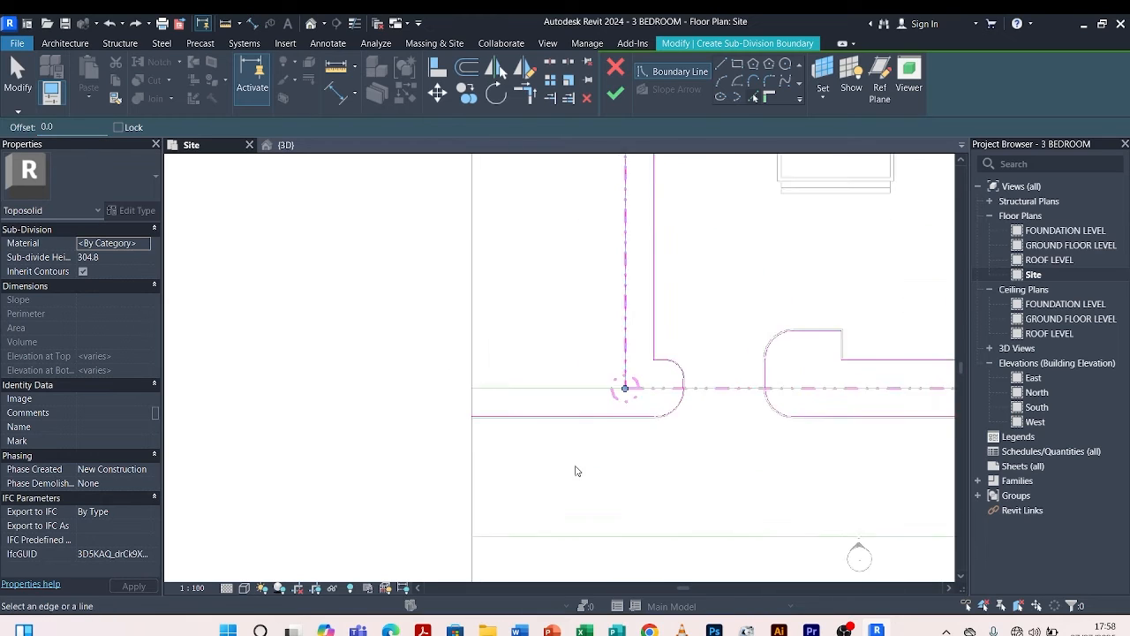
pyautogui.click(592, 358)
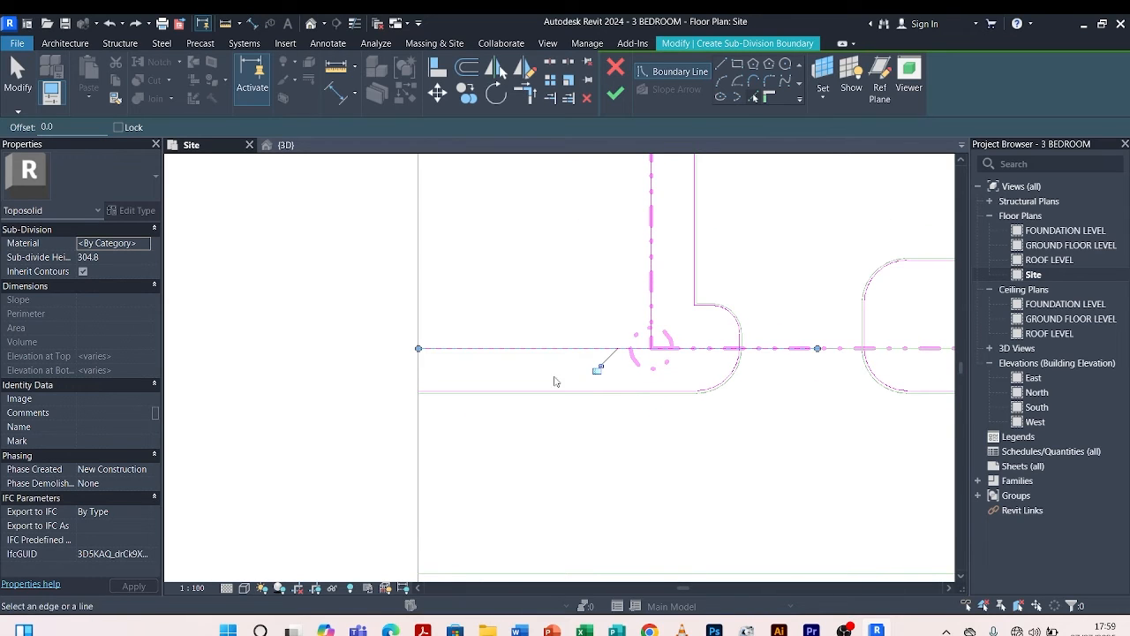
pyautogui.scroll(-3, 394, 394)
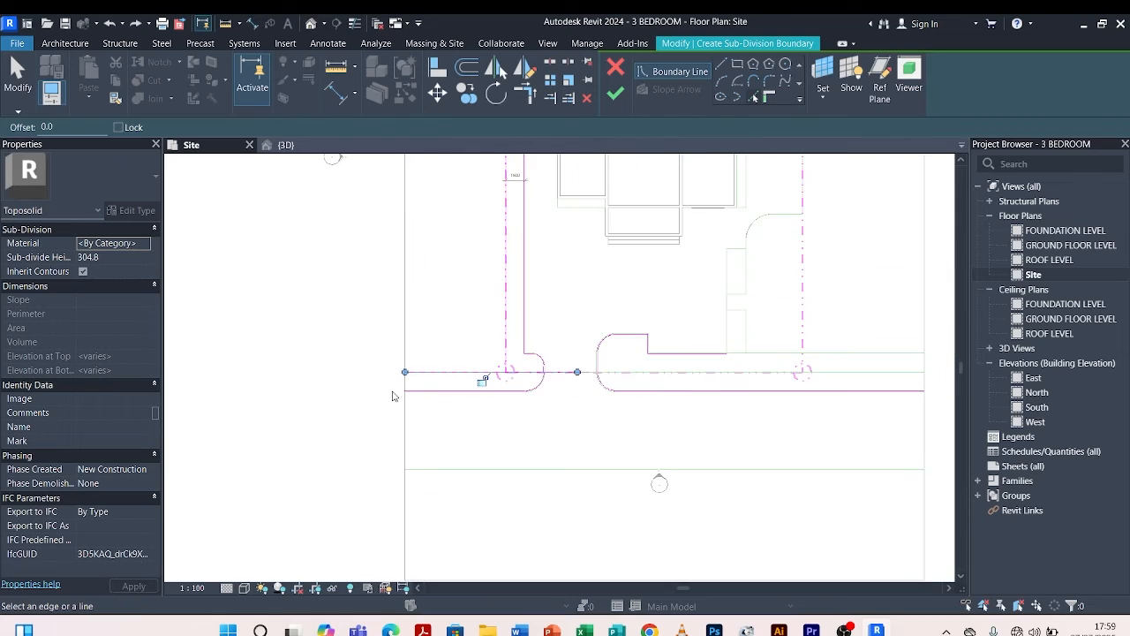
pyautogui.scroll(4, 393, 394)
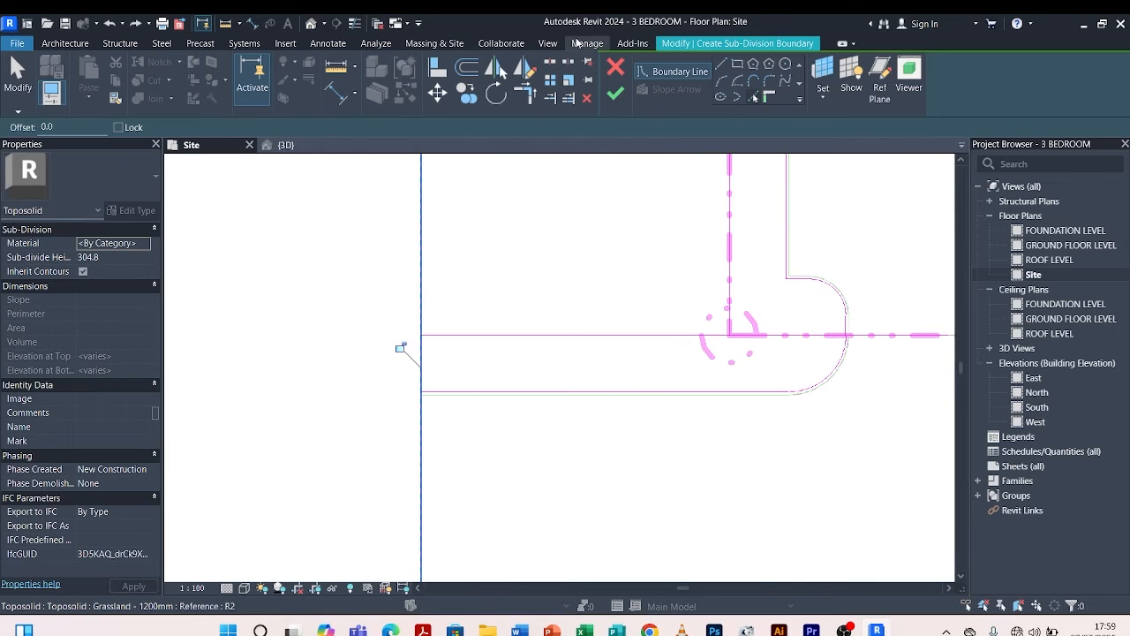
# Trim the west verge's boundary lines to corners at the site's west edge and at the southwest property corner.
pyautogui.press('t')
pyautogui.press('r')
pyautogui.click(423, 375)
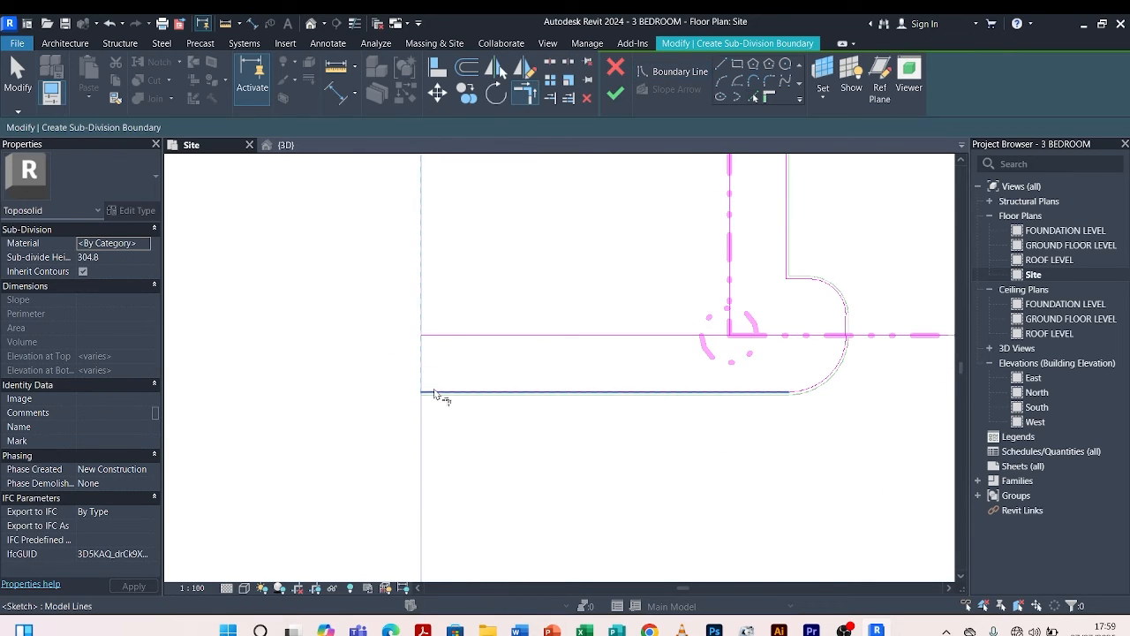
pyautogui.click(433, 392)
pyautogui.click(444, 335)
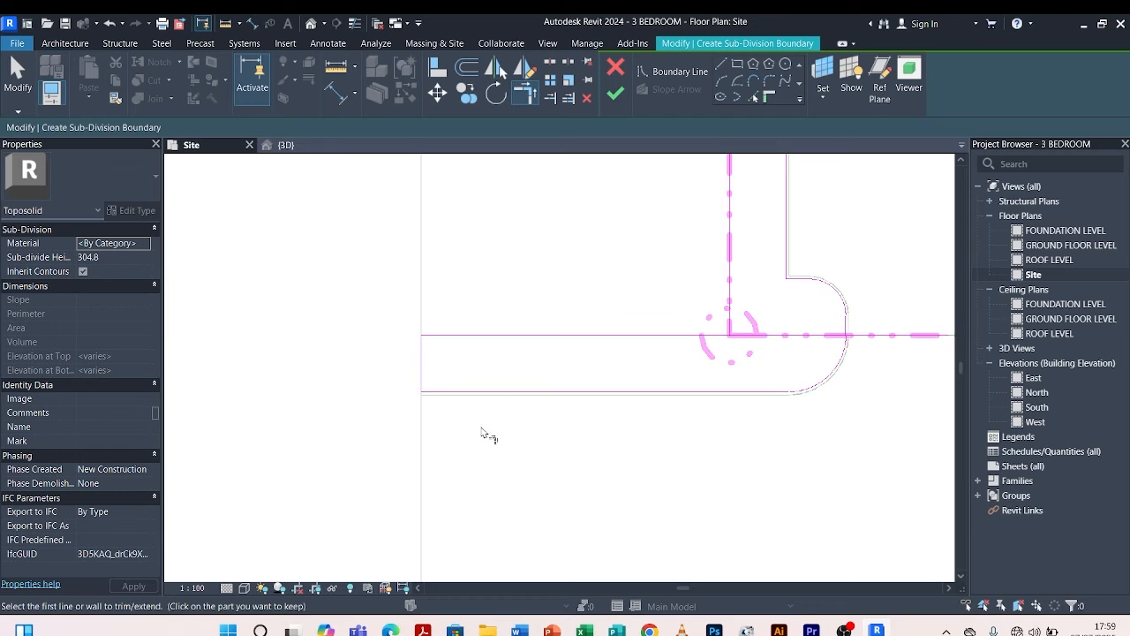
pyautogui.scroll(-1, 487, 434)
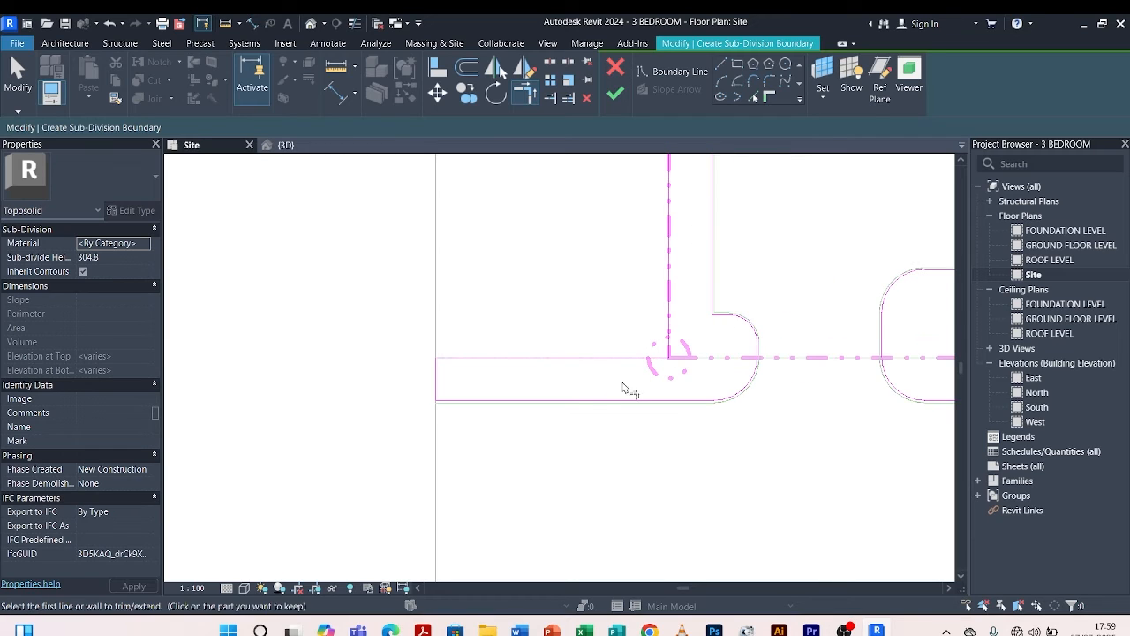
pyautogui.scroll(-3, 500, 517)
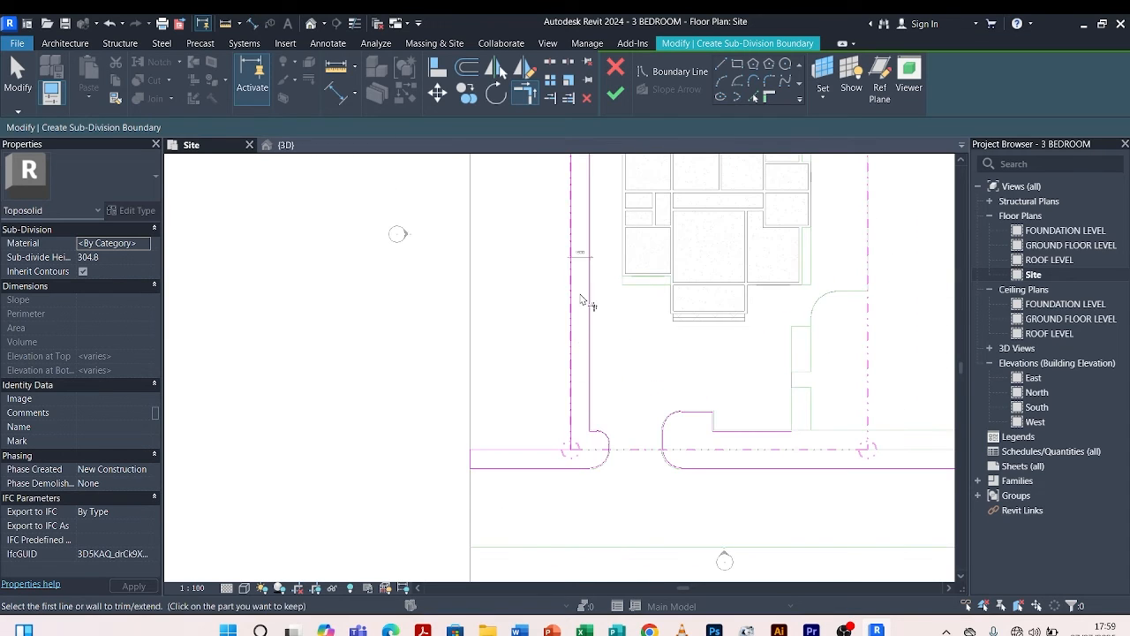
# Pick the north property line as a boundary and trim it to close the top of the narrow west strip.
pyautogui.scroll(-3, 555, 474)
pyautogui.scroll(3, 577, 290)
pyautogui.scroll(3, 556, 311)
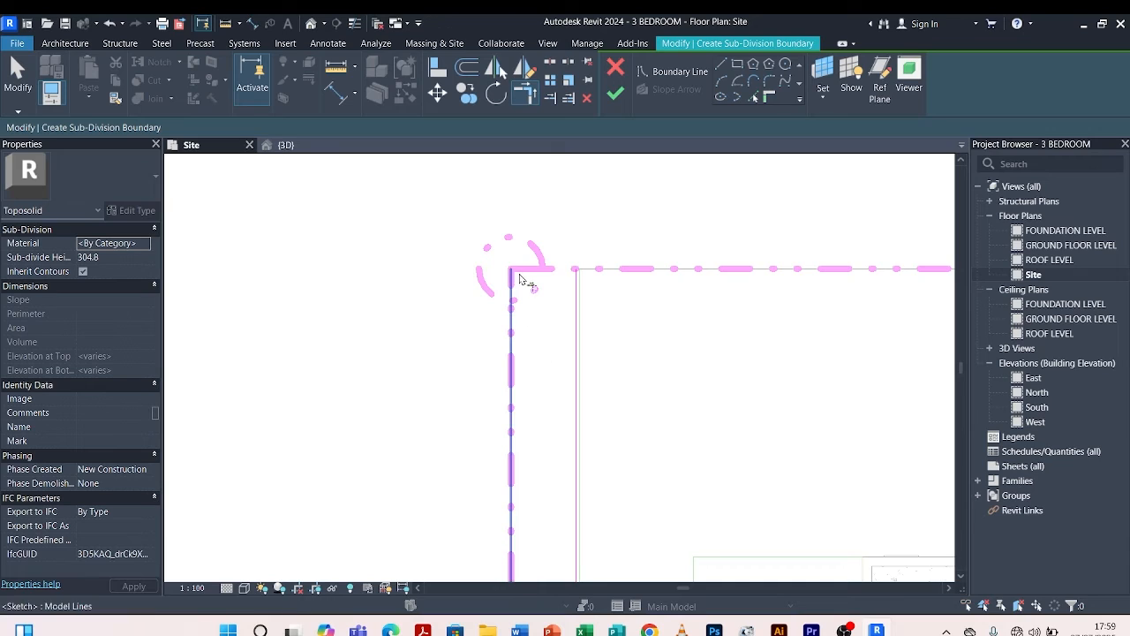
pyautogui.click(757, 102)
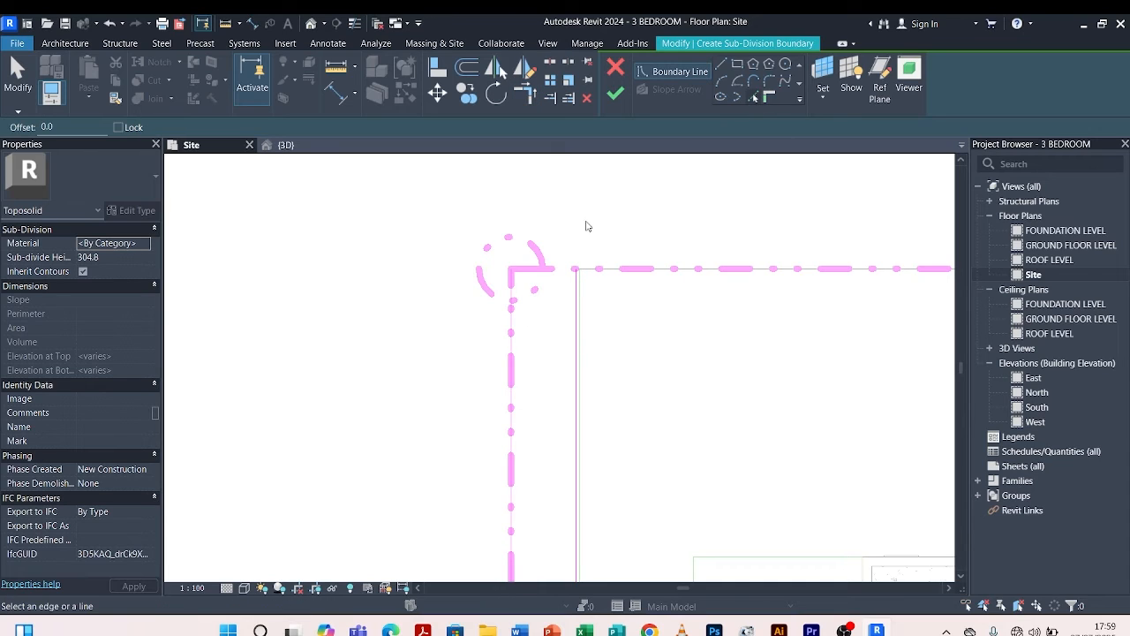
pyautogui.click(553, 267)
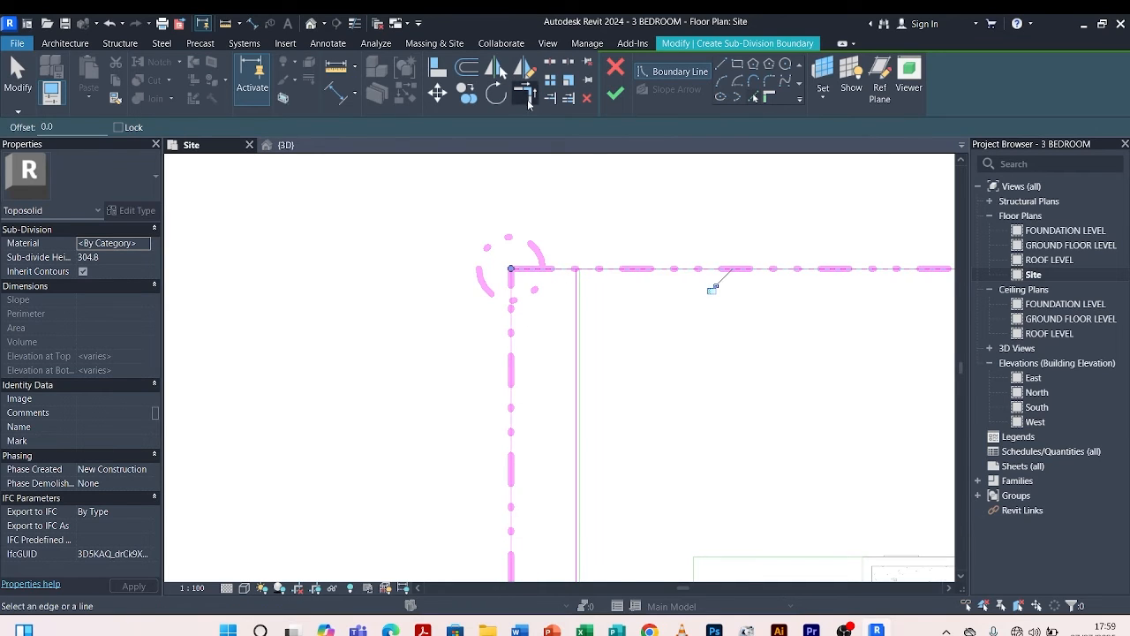
pyautogui.click(525, 92)
pyautogui.click(555, 269)
pyautogui.click(581, 302)
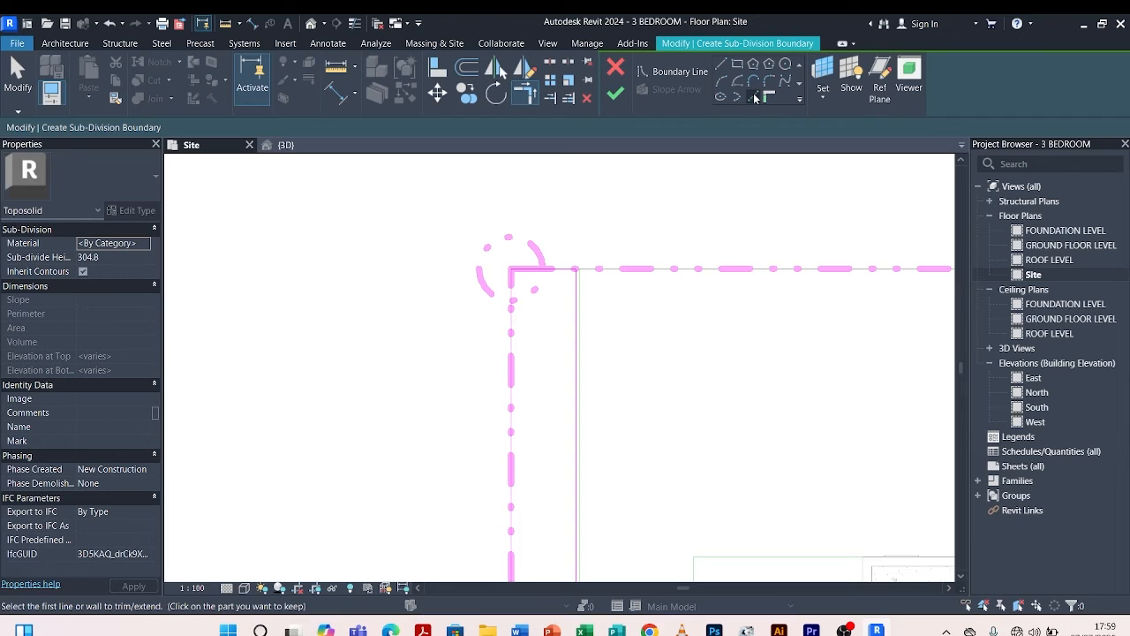
# Pick boundary lines at zero offset along the front line through the east verge, the east property line and the site's east edge.
pyautogui.click(757, 99)
pyautogui.scroll(-5, 603, 230)
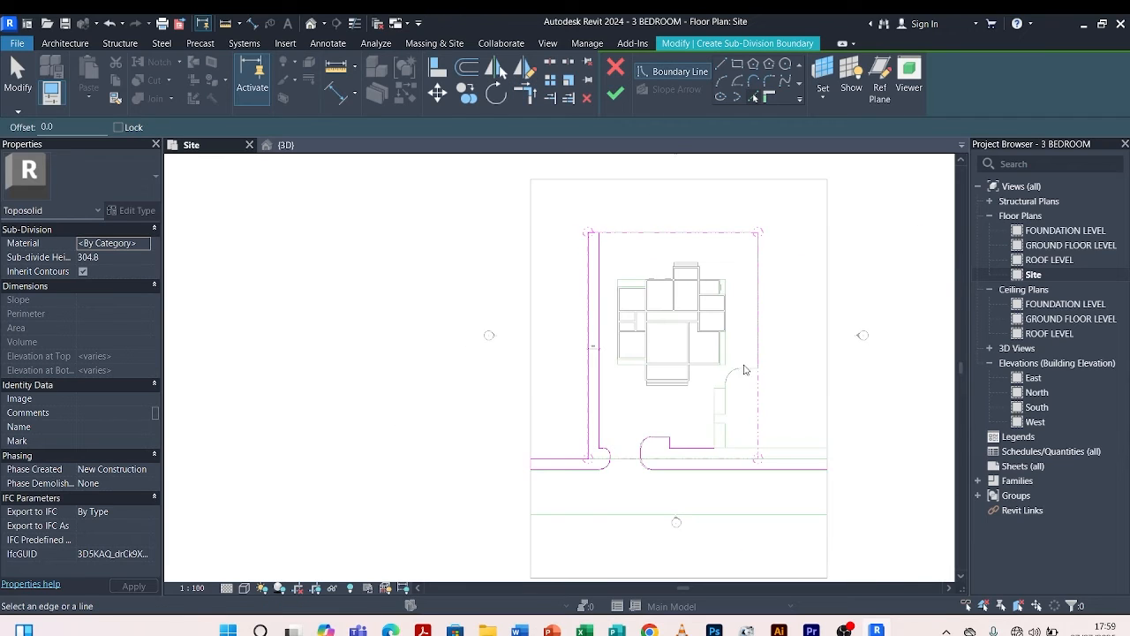
pyautogui.scroll(4, 743, 446)
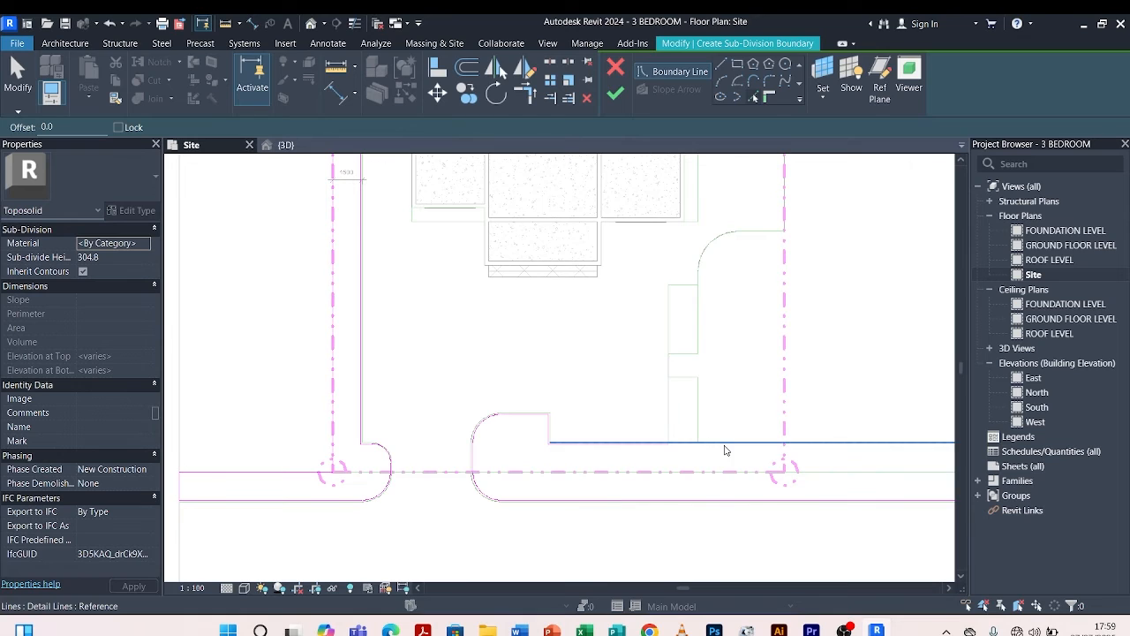
pyautogui.scroll(-3, 725, 451)
pyautogui.scroll(5, 680, 437)
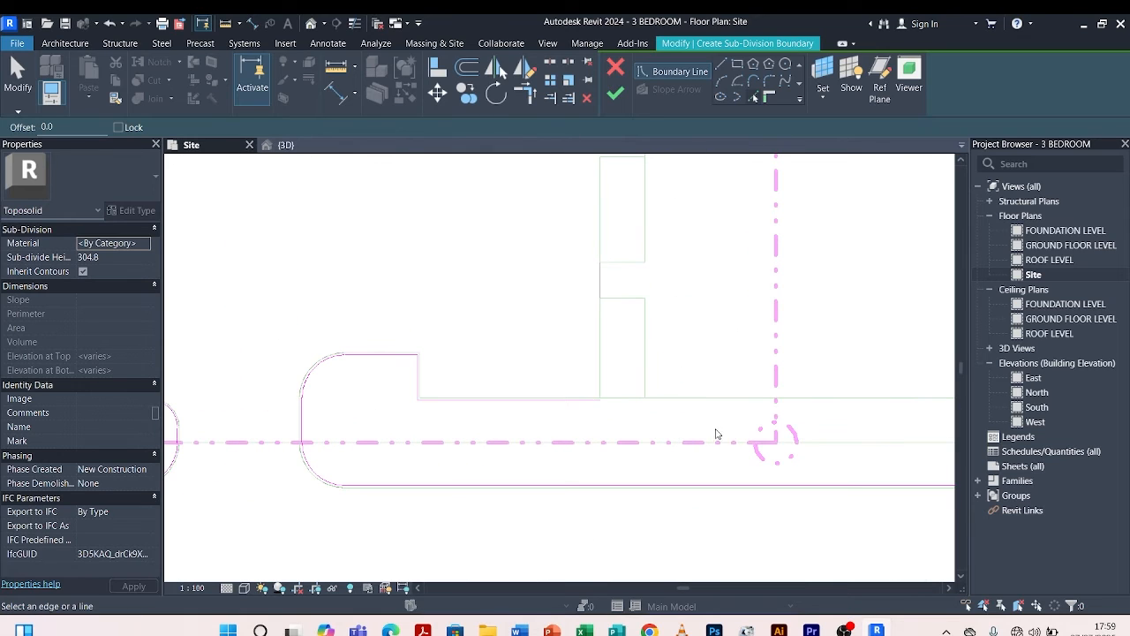
pyautogui.scroll(-2, 719, 437)
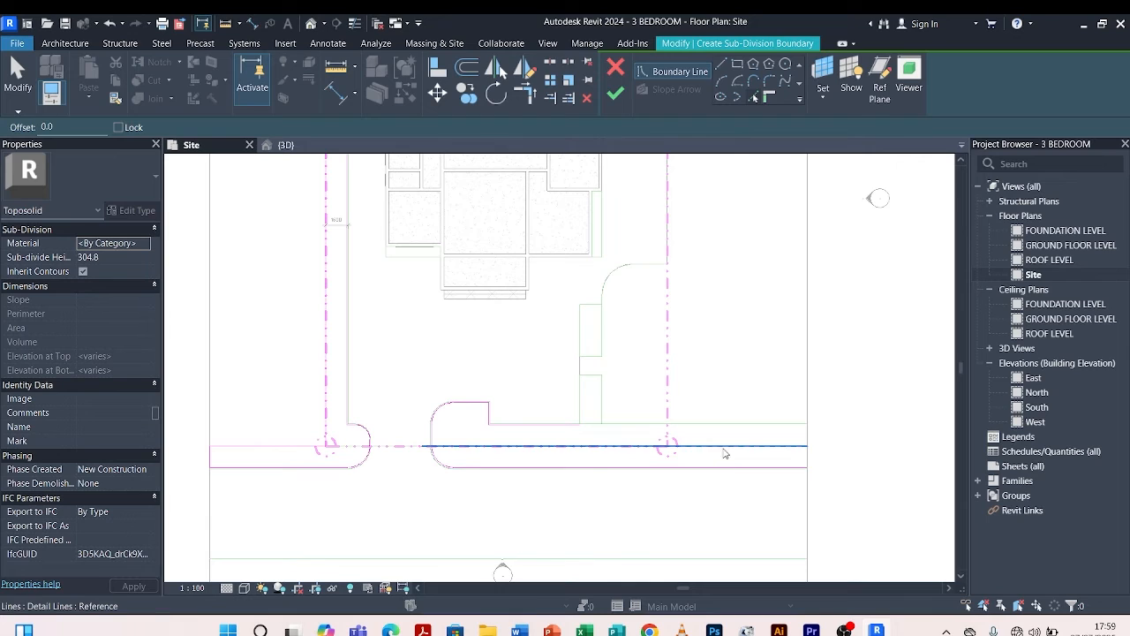
pyautogui.click(725, 445)
pyautogui.click(671, 382)
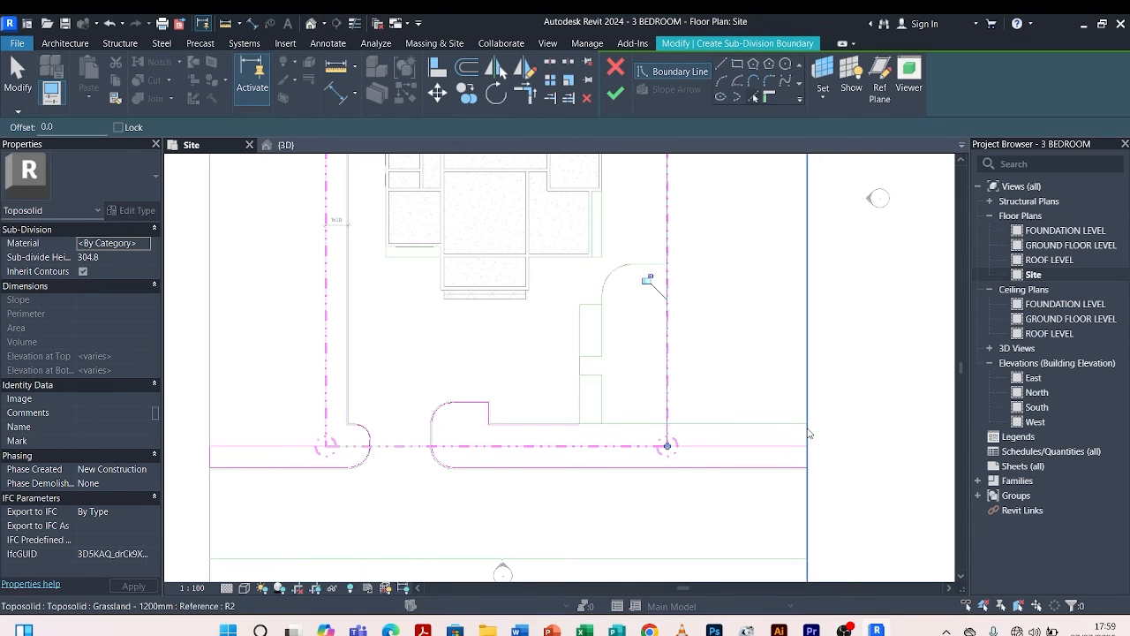
# Trim the east verge's boundary lines to corners at the site's east edge and at the southeast property corner.
pyautogui.press('t')
pyautogui.press('r')
pyautogui.scroll(3, 777, 477)
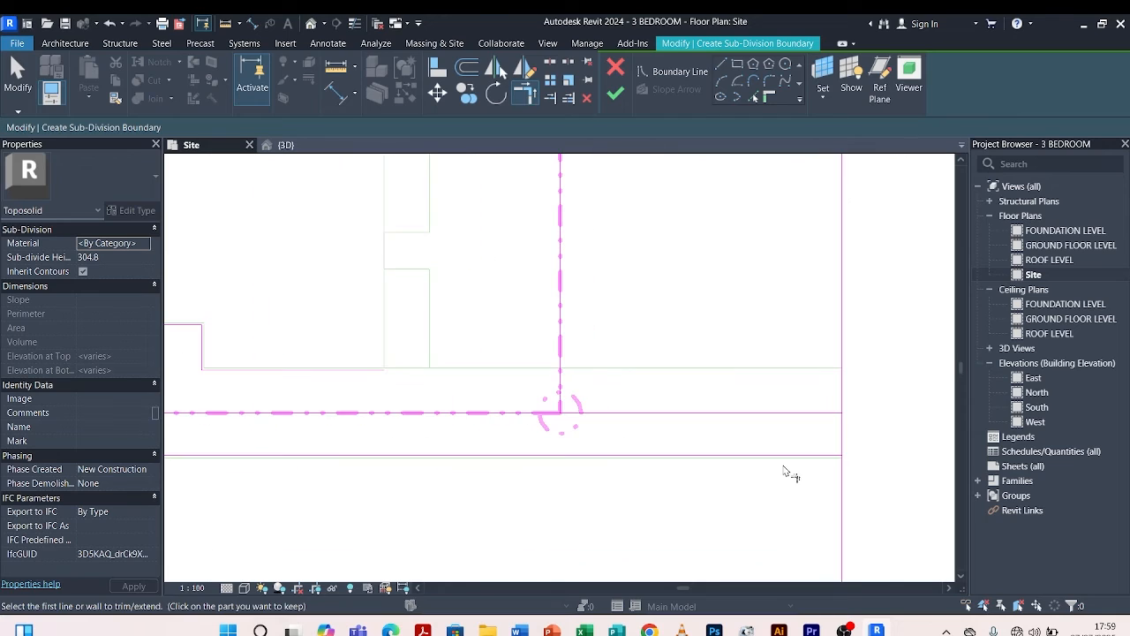
pyautogui.click(845, 439)
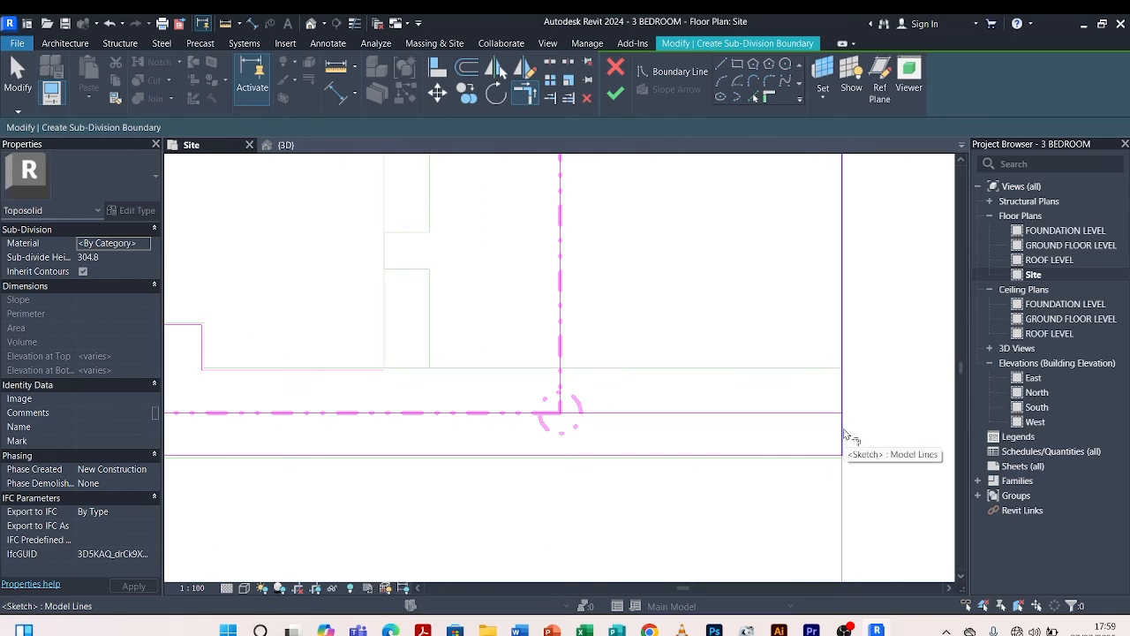
pyautogui.click(843, 429)
pyautogui.click(825, 415)
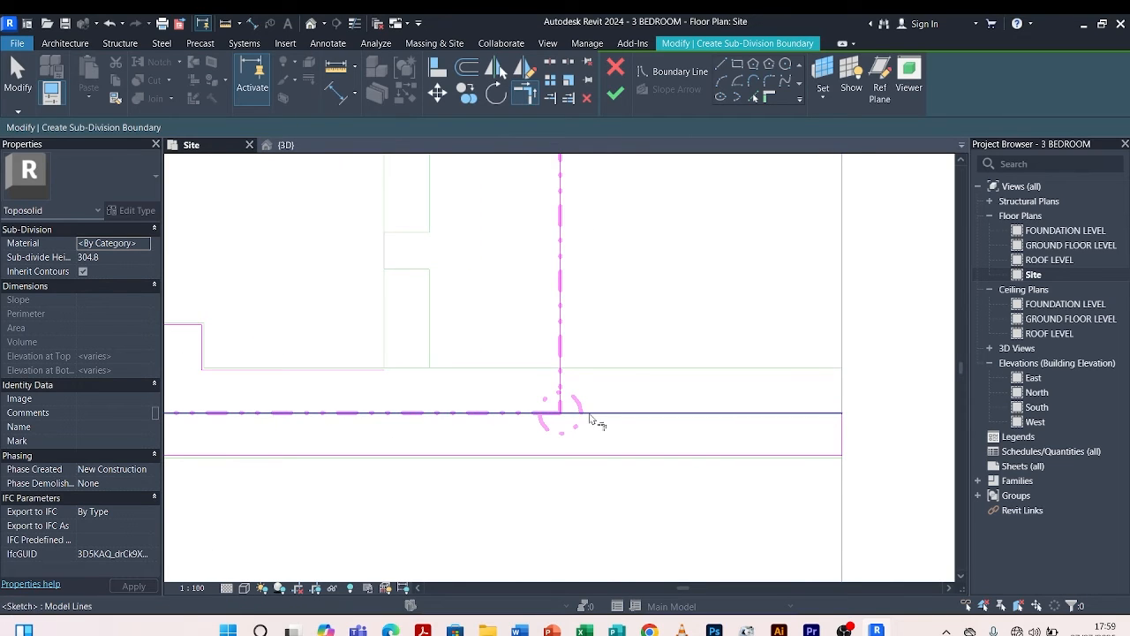
pyautogui.scroll(-5, 610, 406)
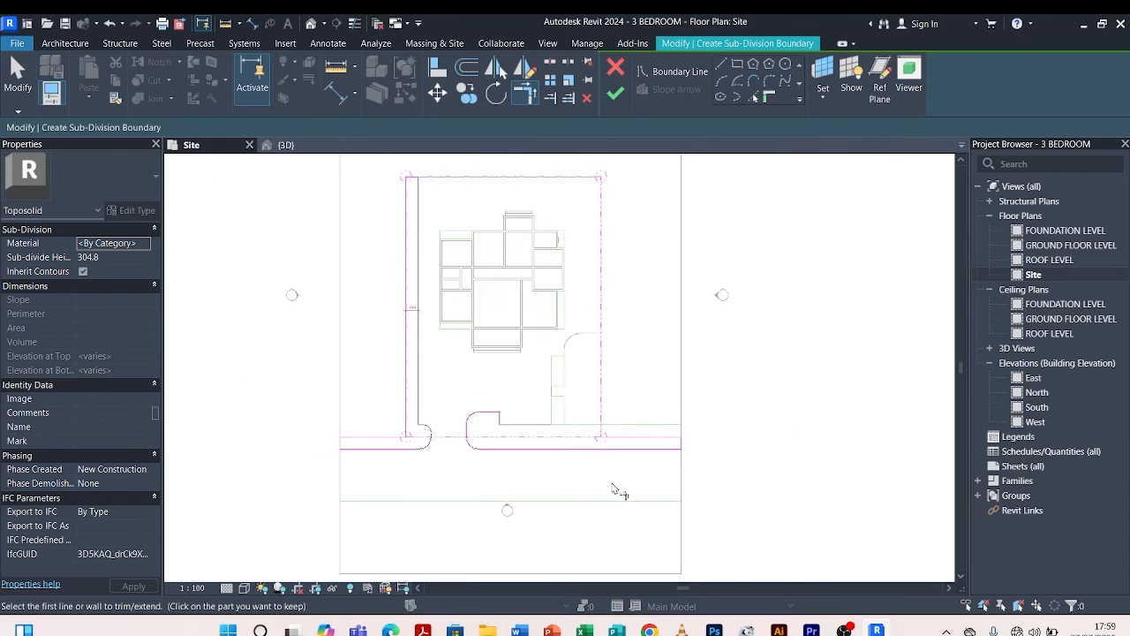
# Trim the east verge's inner front boundary line and the east property line's boundary to a corner.
pyautogui.scroll(3, 580, 460)
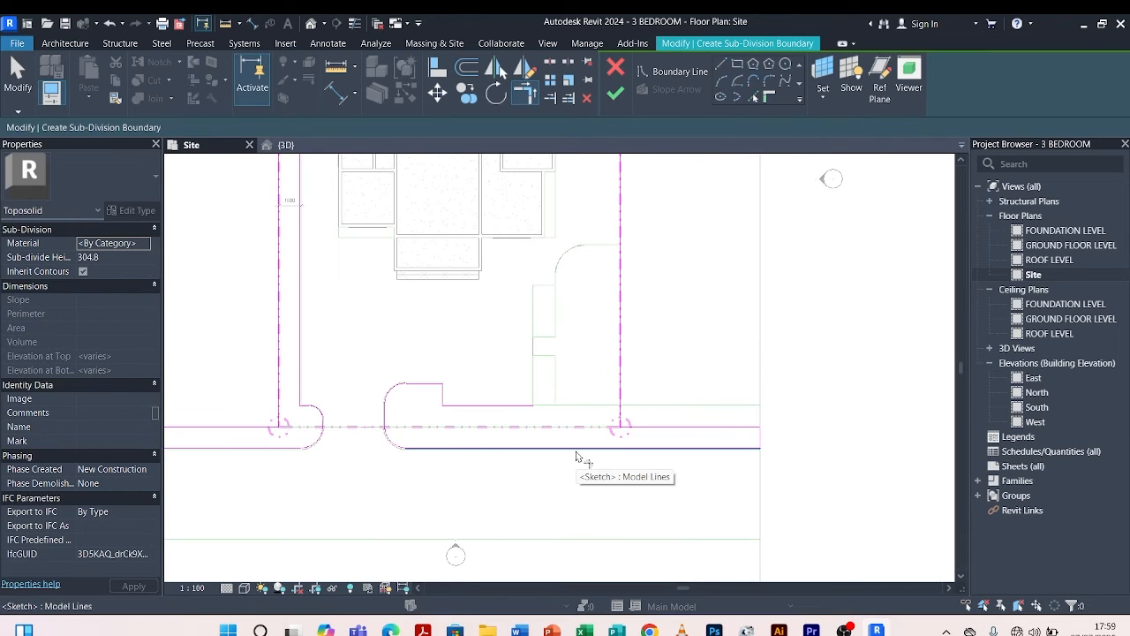
pyautogui.press('t')
pyautogui.press('r')
pyautogui.scroll(4, 517, 423)
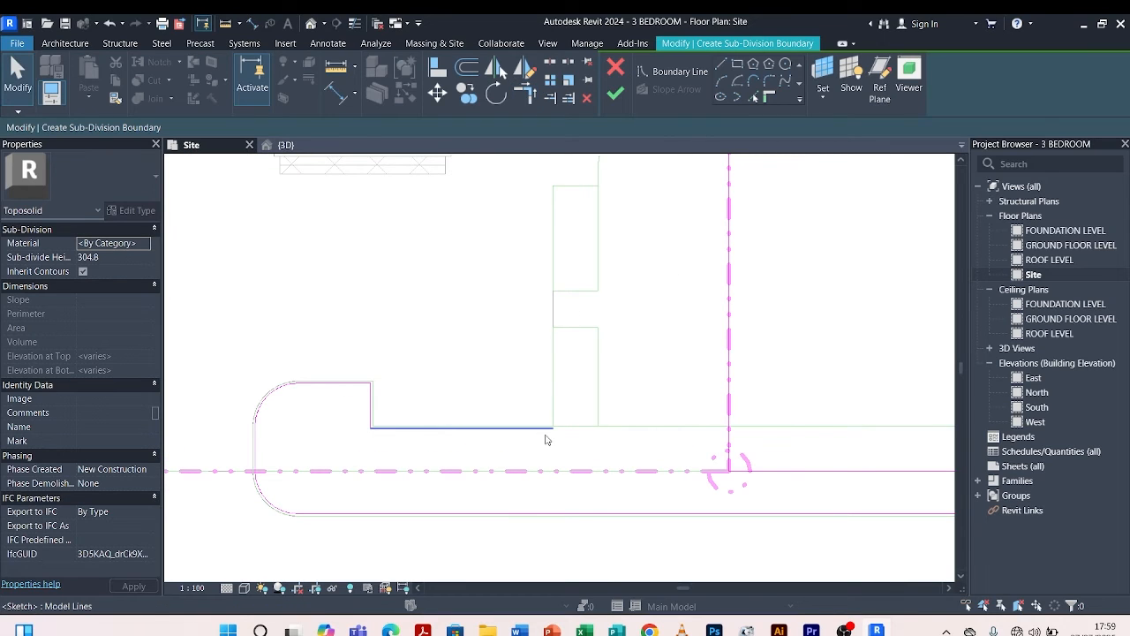
pyautogui.press('Escape')
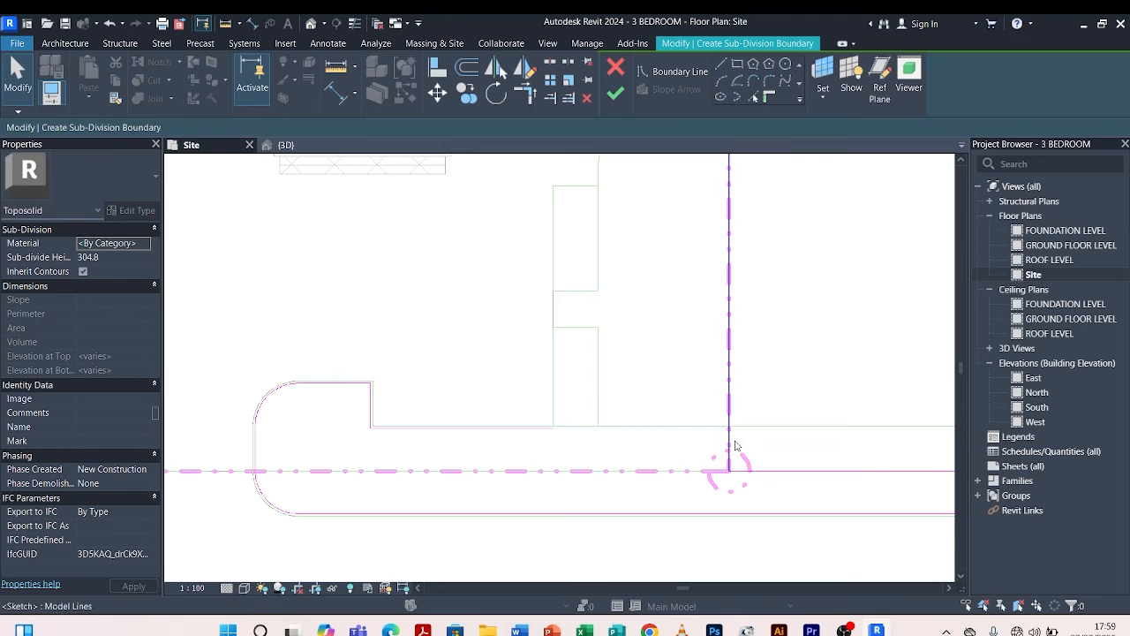
pyautogui.press('t')
pyautogui.press('r')
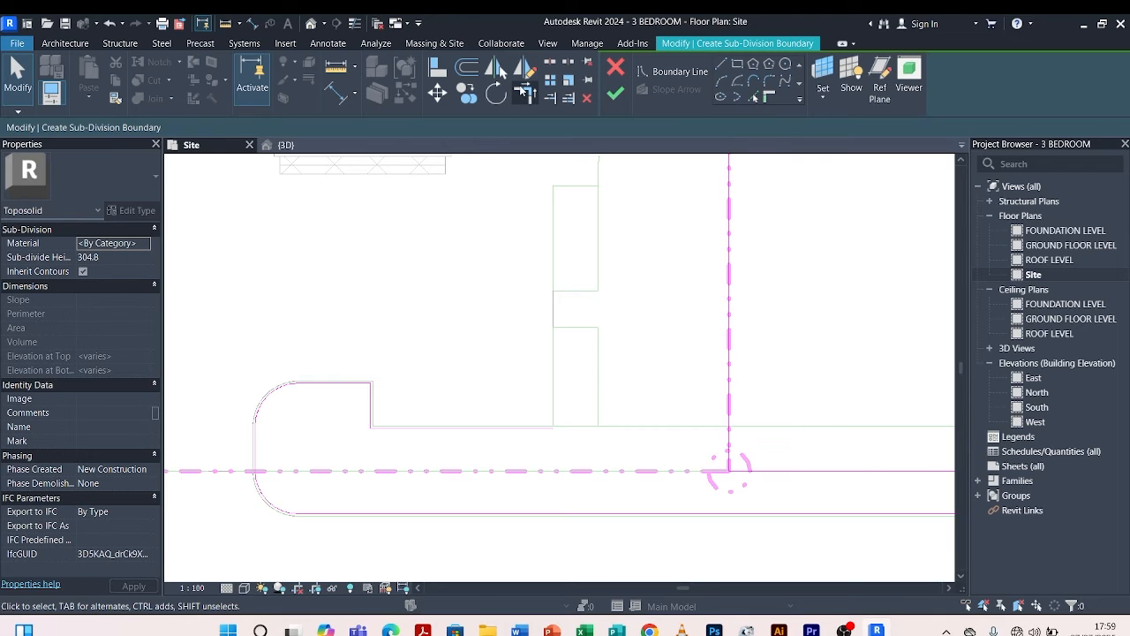
pyautogui.click(522, 429)
pyautogui.click(726, 445)
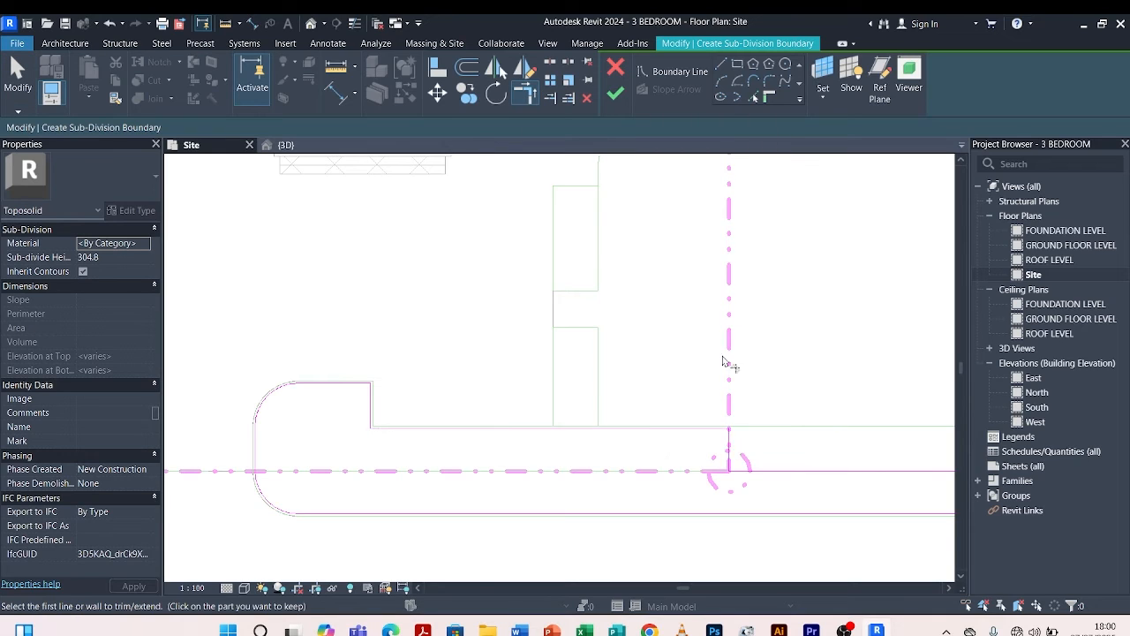
pyautogui.scroll(-4, 713, 472)
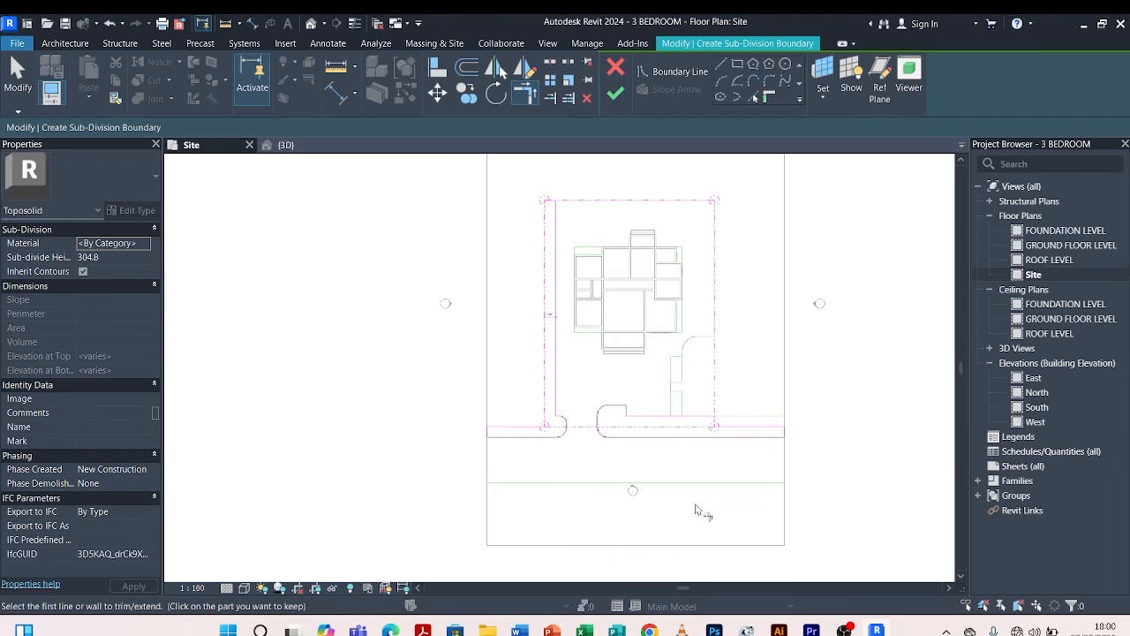
pyautogui.scroll(4, 687, 450)
pyautogui.press('Escape')
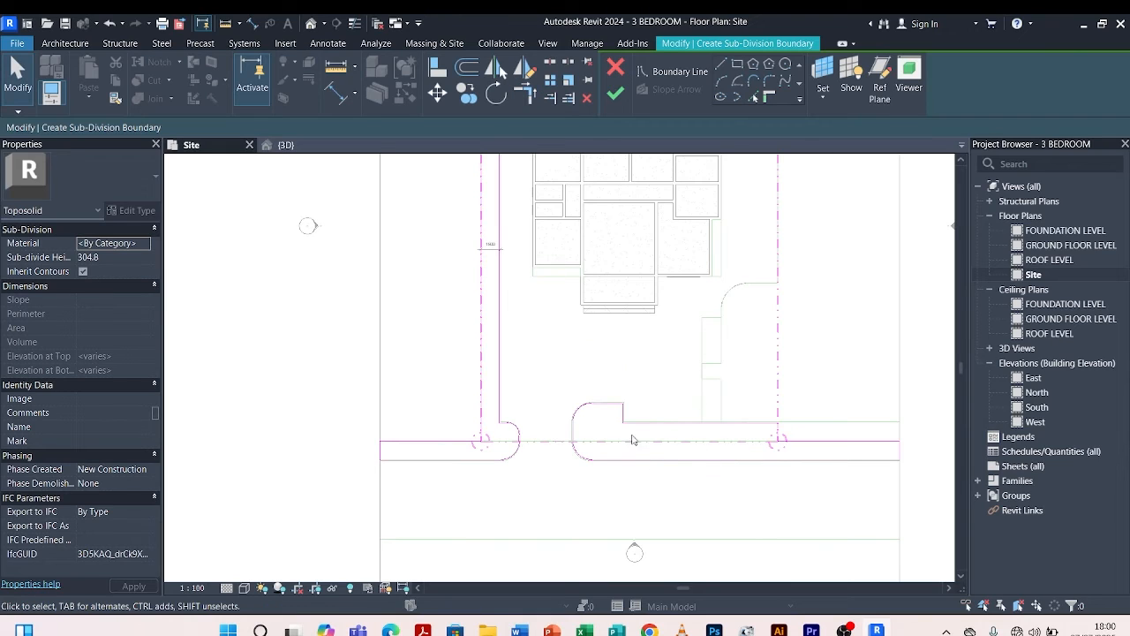
# Set the verge sub-division's height to 150 mm and its material to Grass.
pyautogui.click(112, 258)
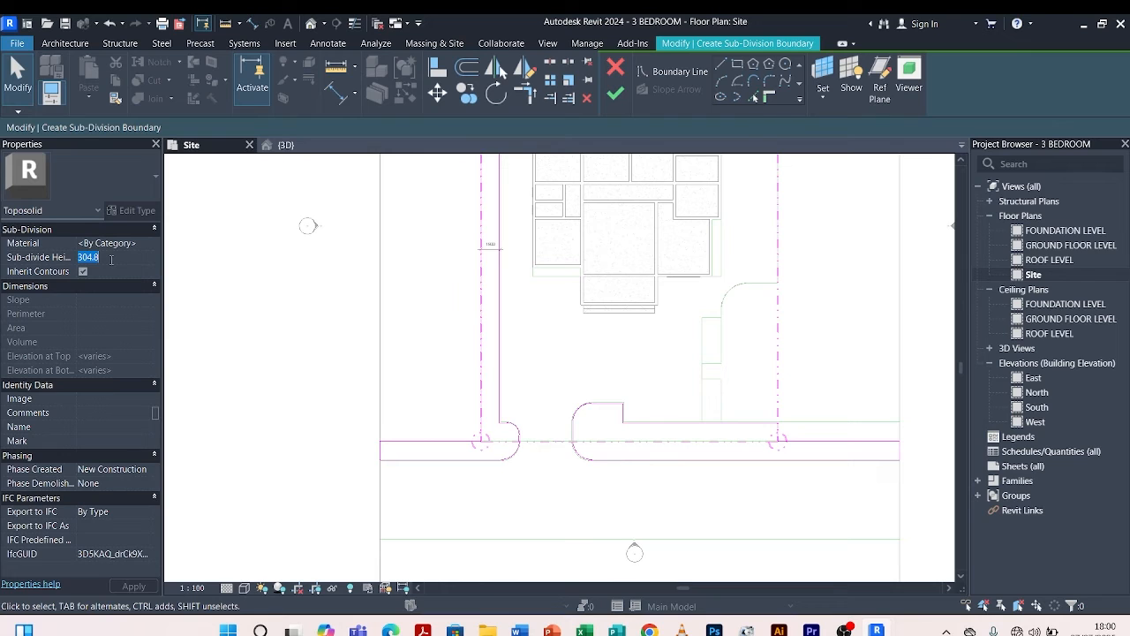
pyautogui.write('150.0')
pyautogui.scroll(1, 186, 287)
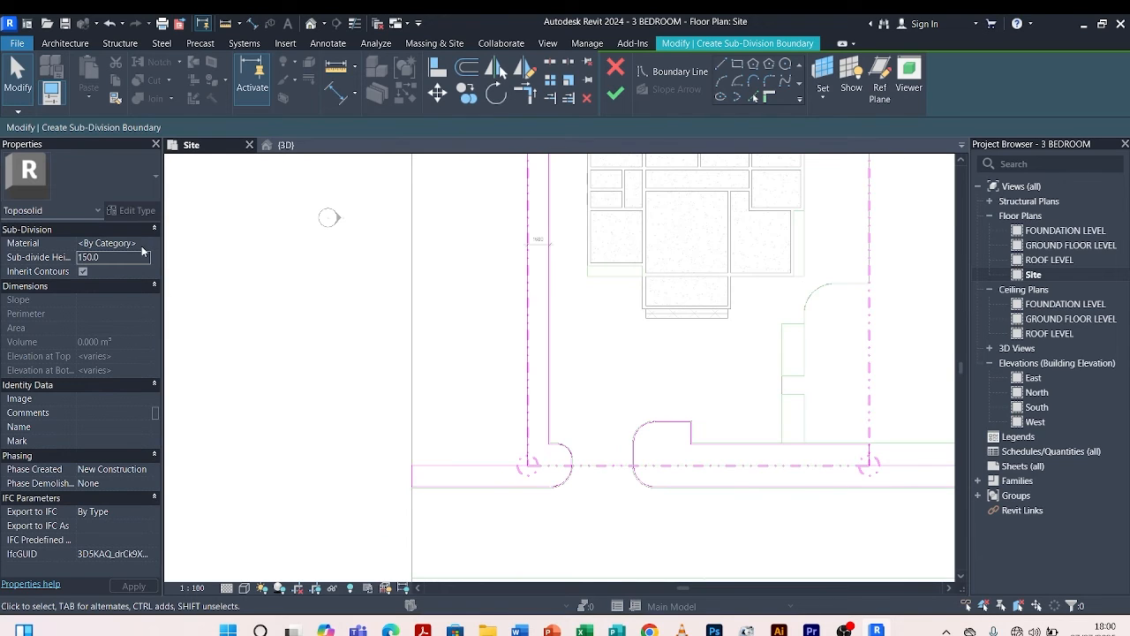
pyautogui.click(144, 244)
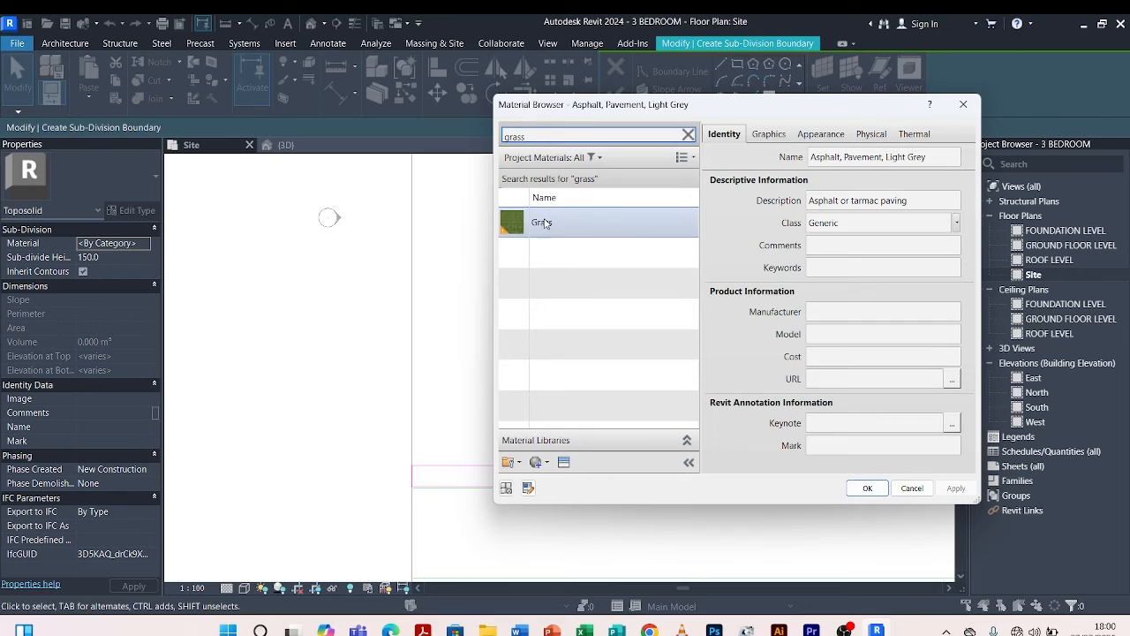
pyautogui.click(570, 226)
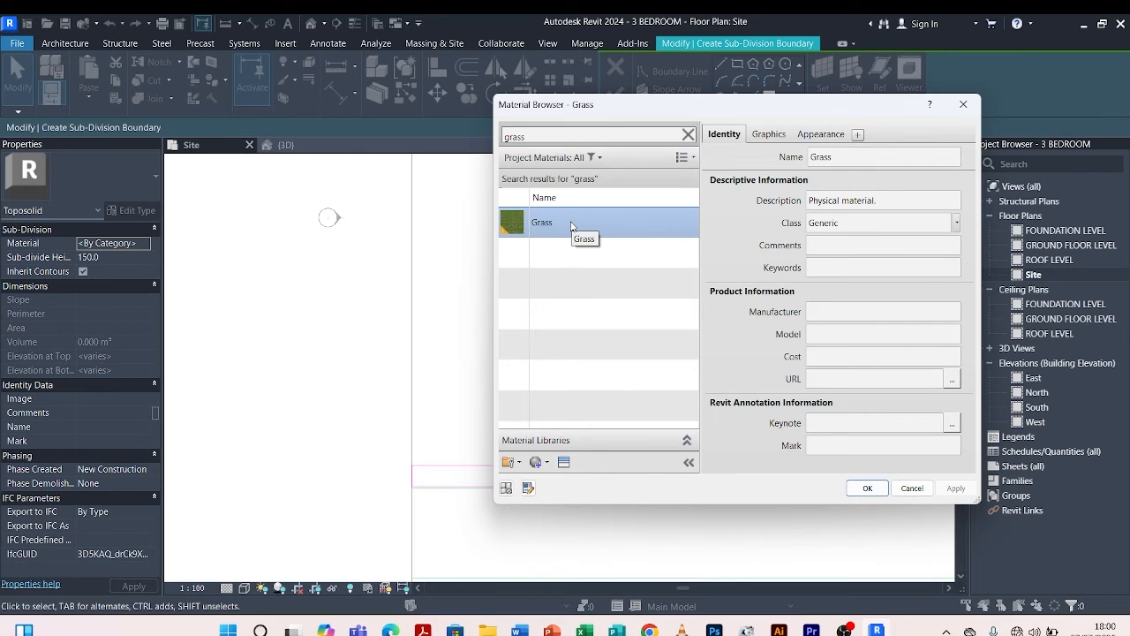
pyautogui.click(868, 487)
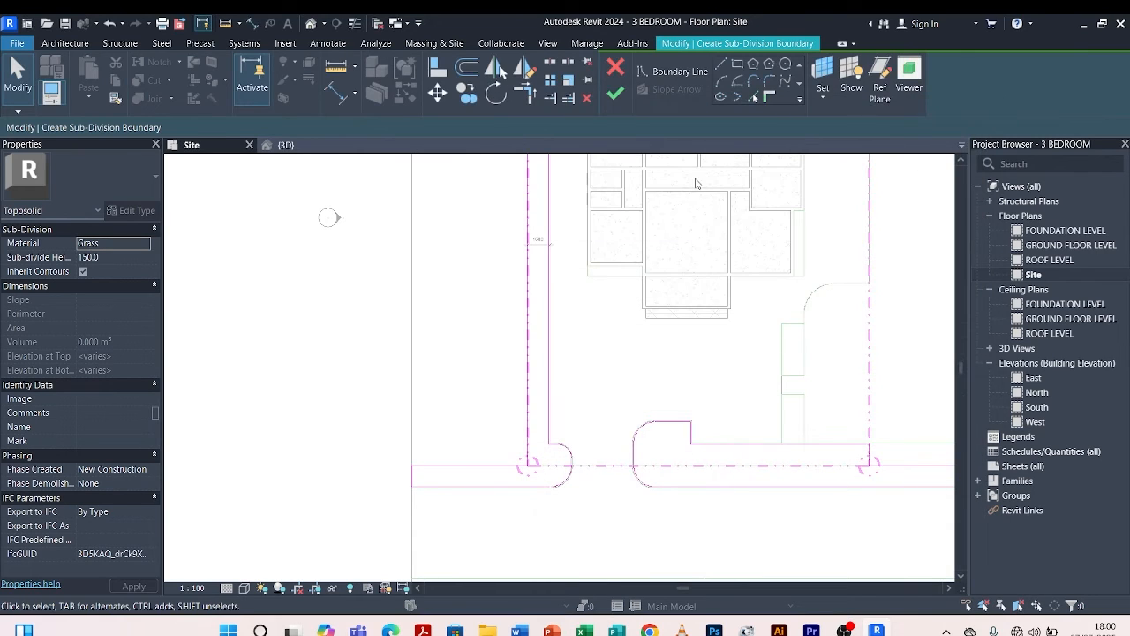
# Finish the verge sub-division boundary and check the result from several angles in the 3D view.
pyautogui.click(615, 92)
pyautogui.click(665, 558)
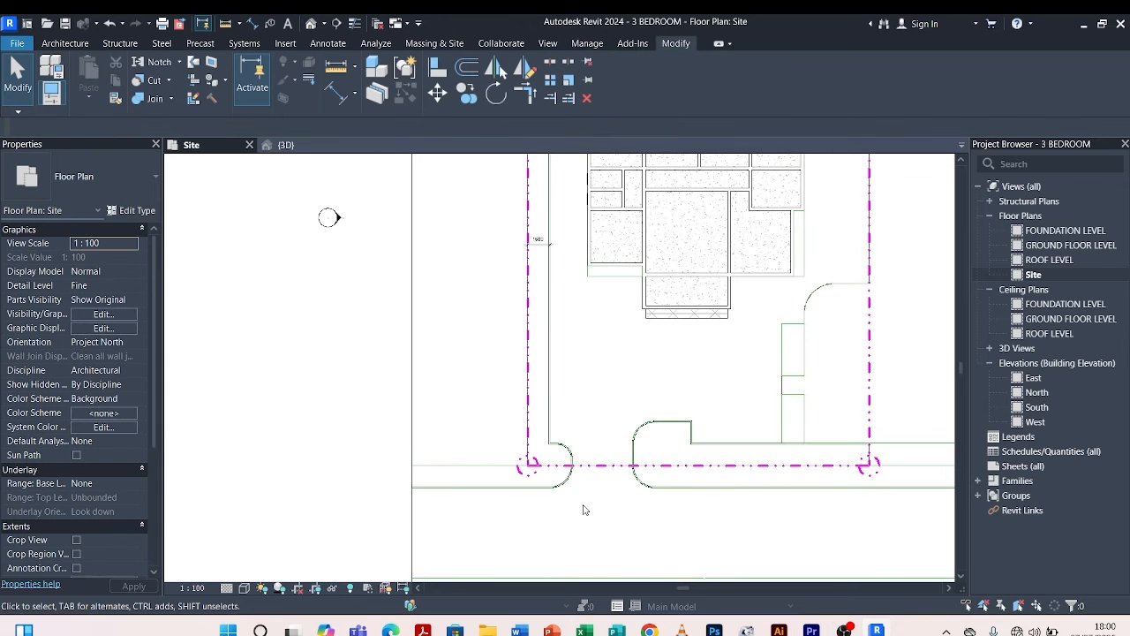
pyautogui.click(286, 144)
pyautogui.scroll(5, 567, 443)
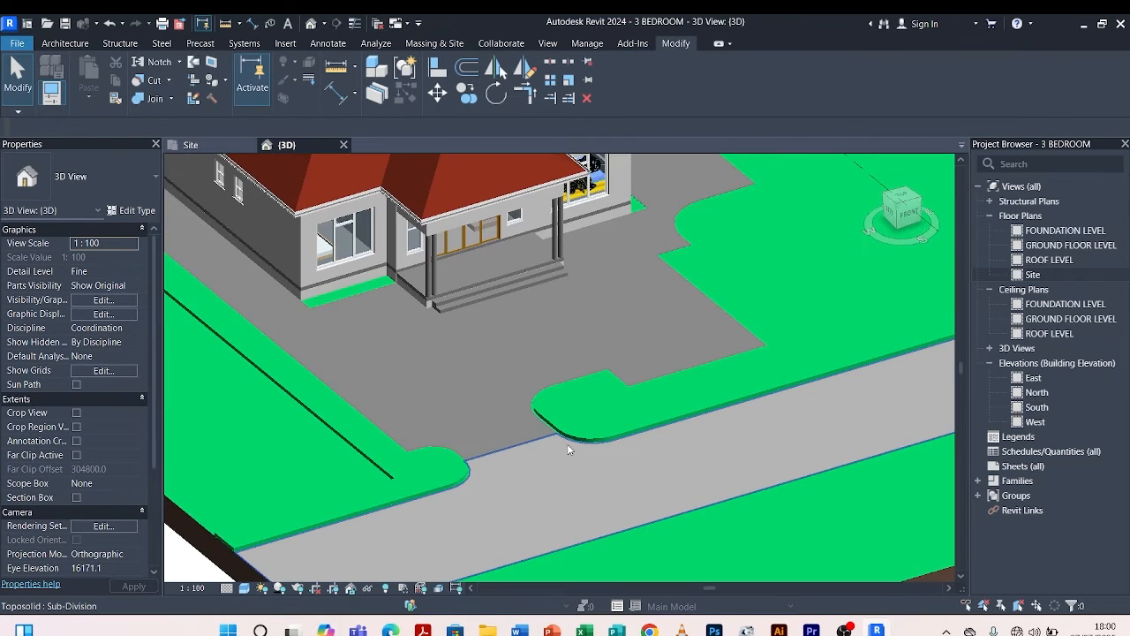
pyautogui.scroll(-6, 599, 436)
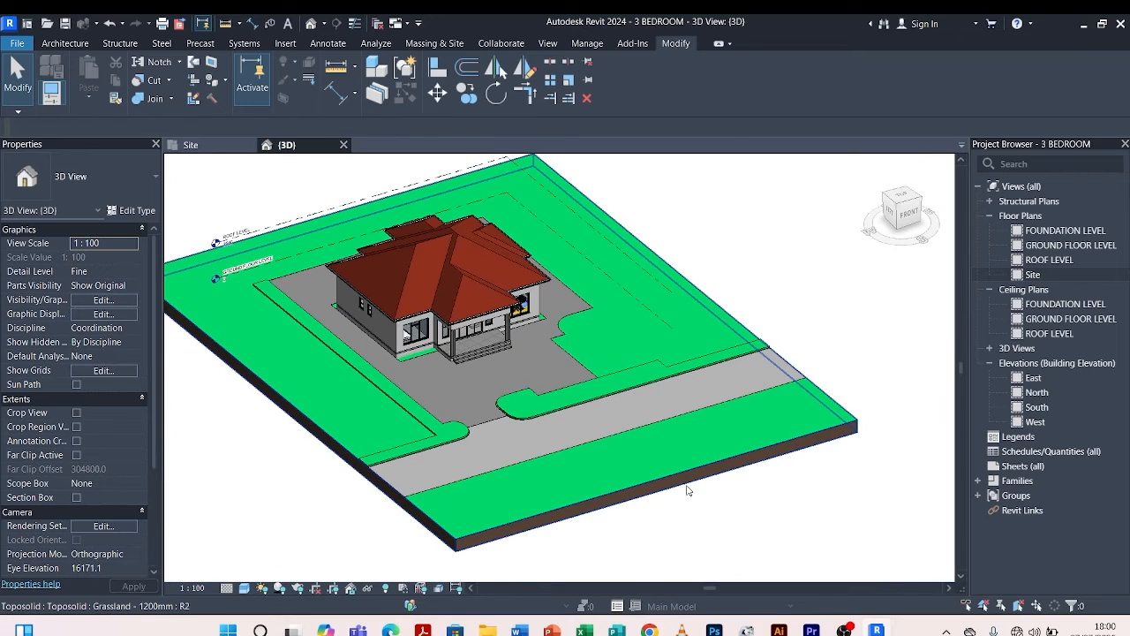
pyautogui.keyDown('shift'); pyautogui.moveTo(681, 504); pyautogui.dragTo(568, 526, button='middle'); pyautogui.keyUp('shift')
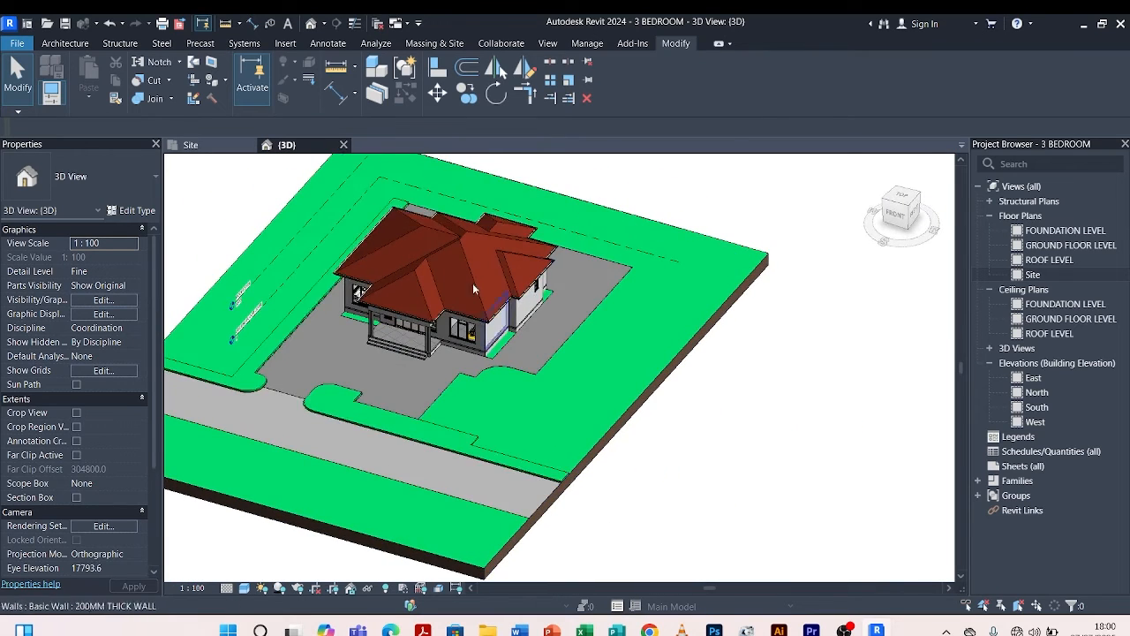
# Return to the Site plan, start a new sub-division of the toposolid and set the boundary line offset to 100 mm.
pyautogui.click(208, 150)
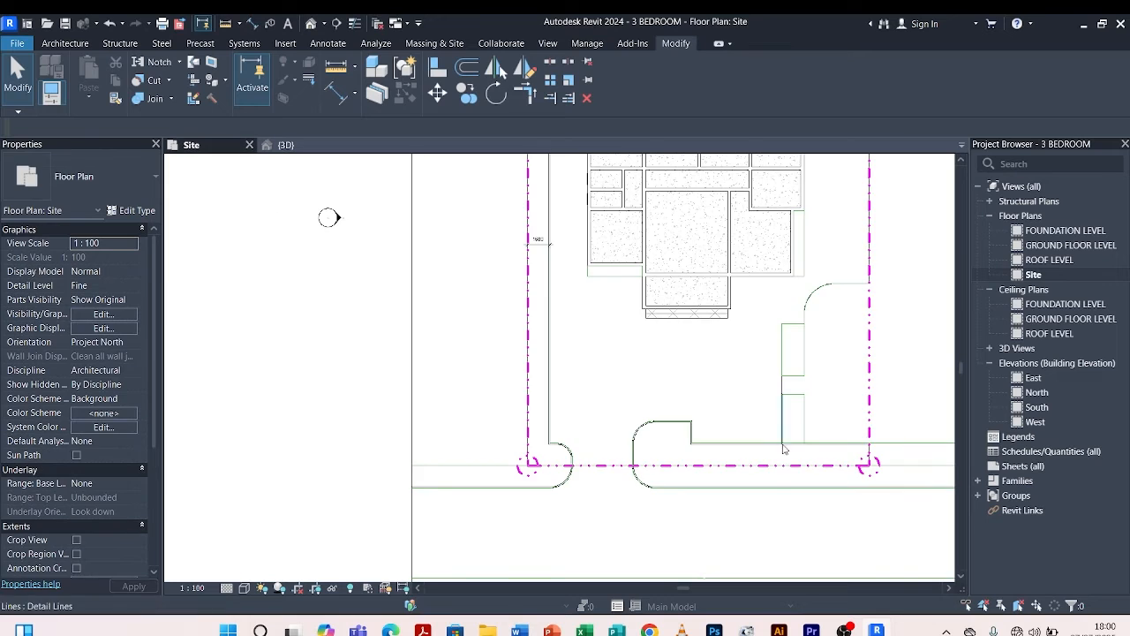
pyautogui.scroll(-2, 453, 324)
pyautogui.click(771, 316)
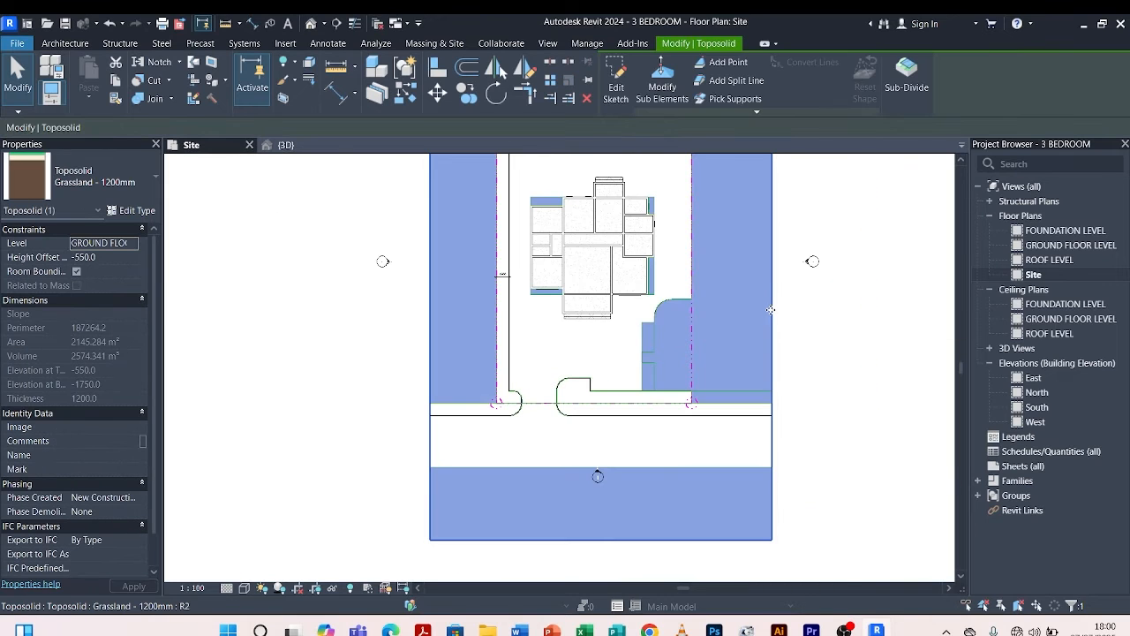
pyautogui.click(904, 79)
pyautogui.scroll(5, 676, 389)
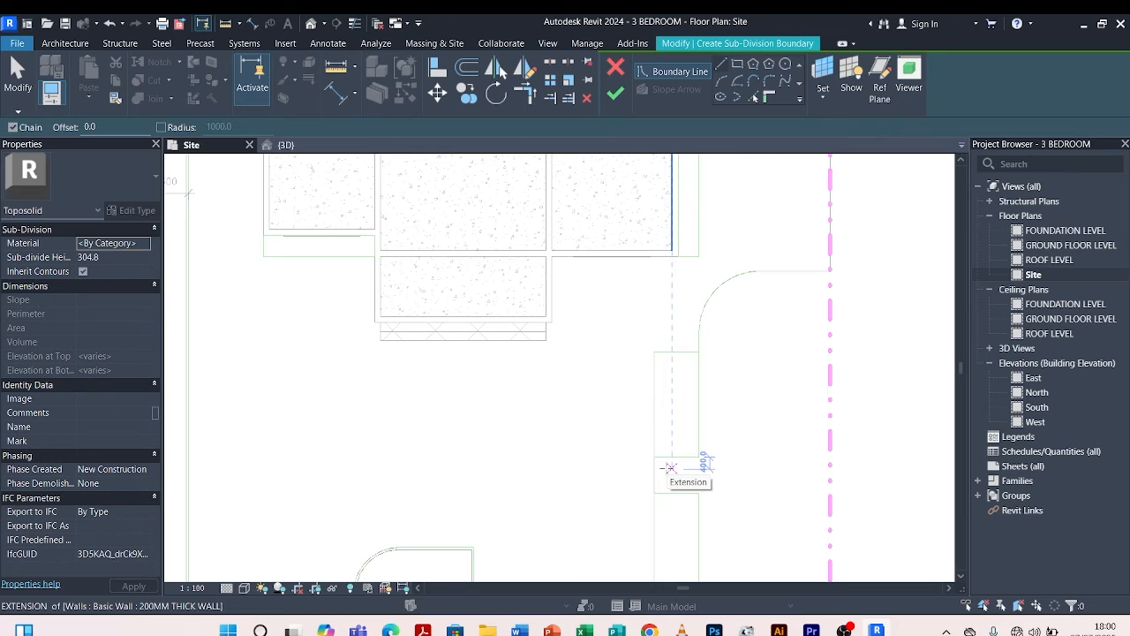
pyautogui.click(653, 361)
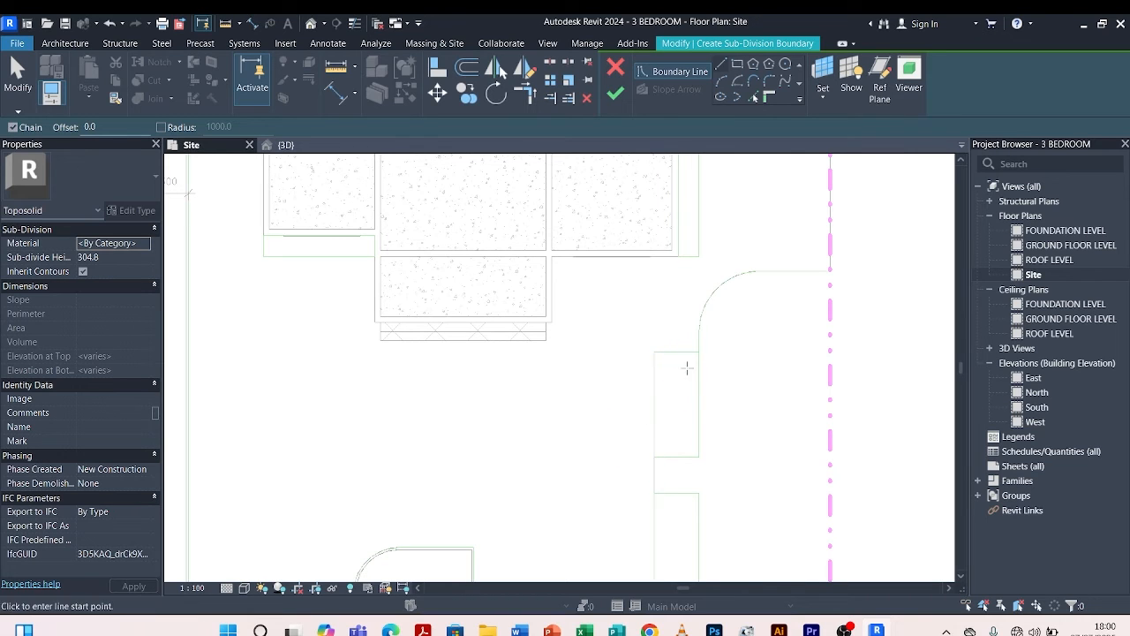
pyautogui.scroll(-2, 706, 339)
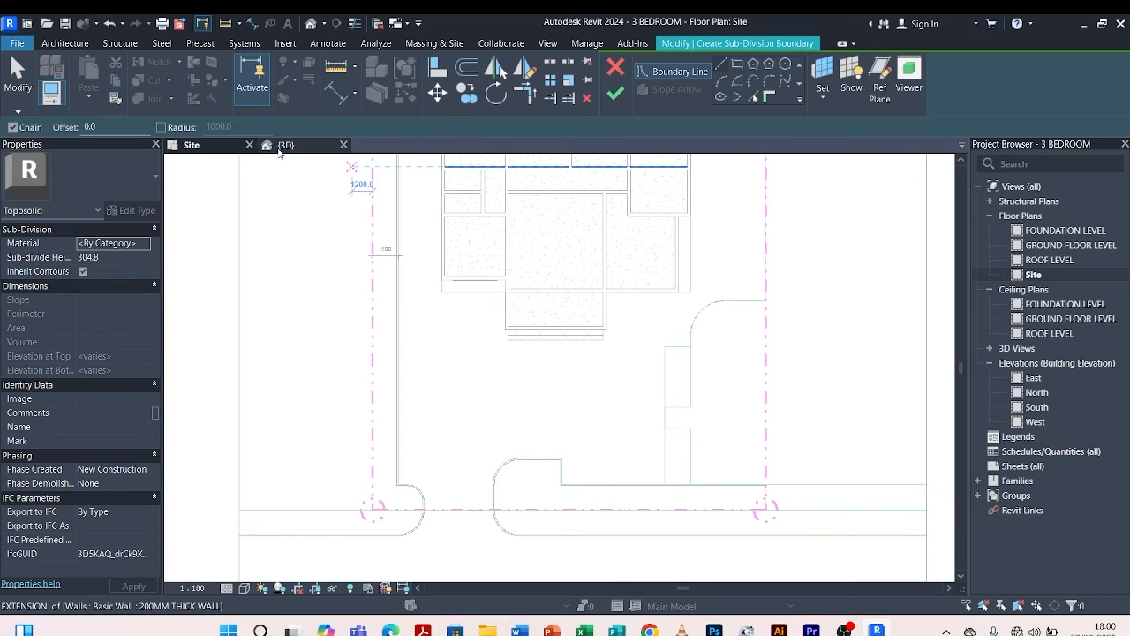
pyautogui.click(89, 127)
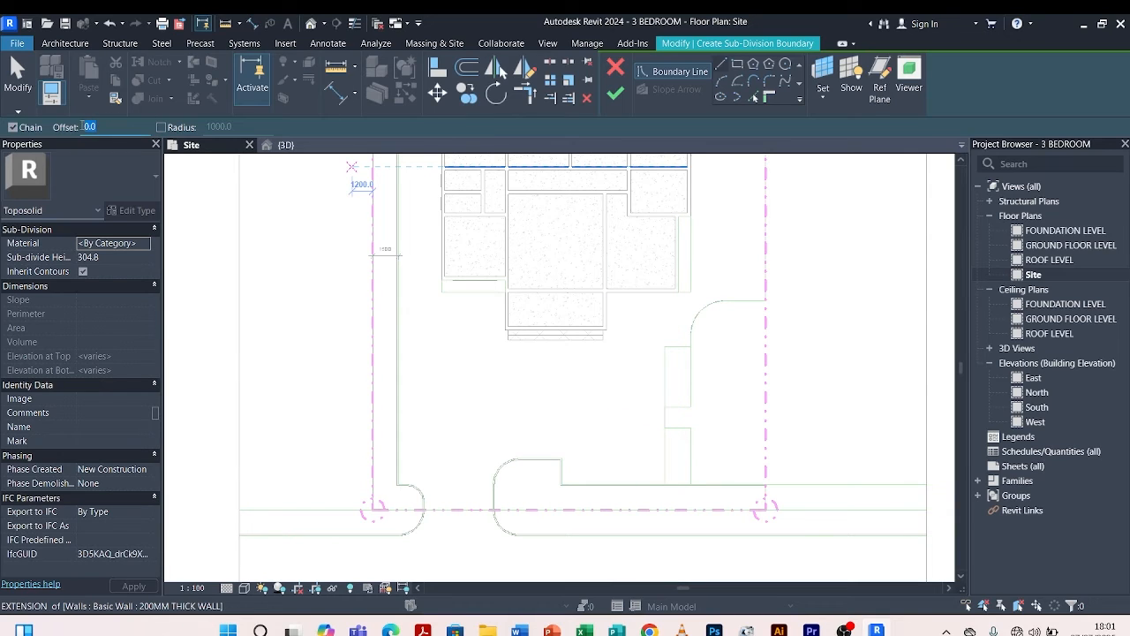
pyautogui.write('100')
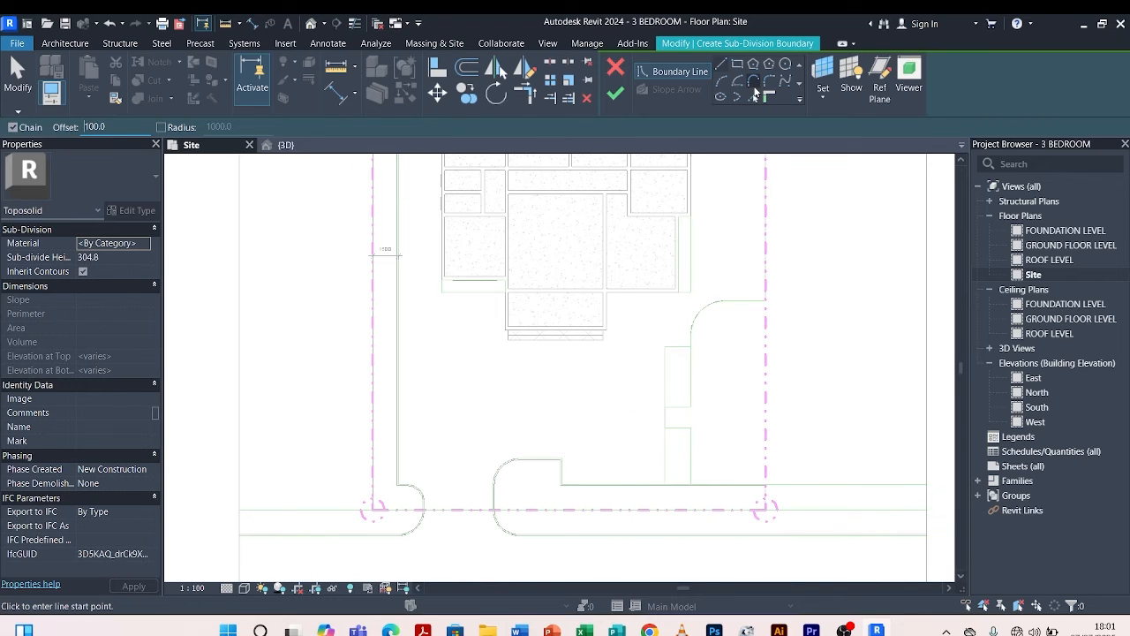
pyautogui.click(753, 94)
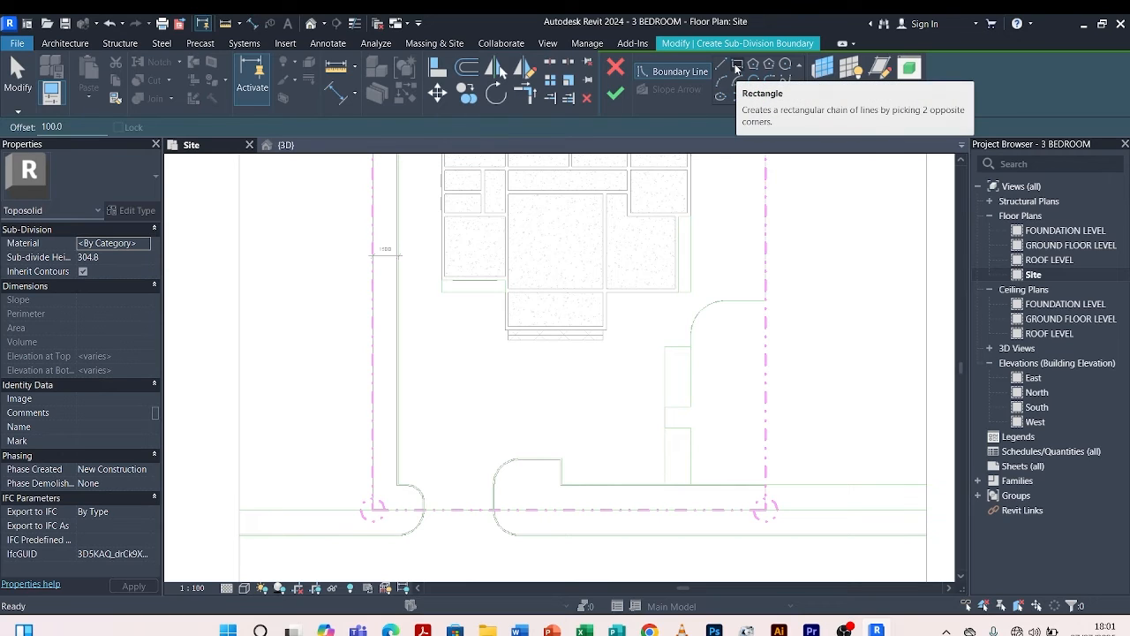
pyautogui.click(738, 66)
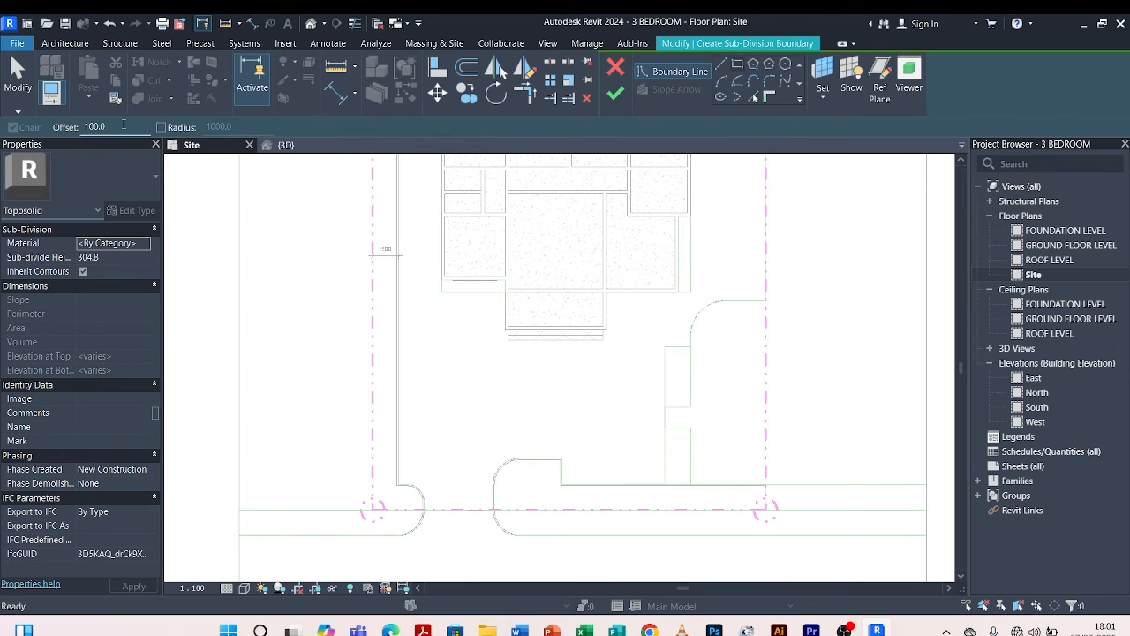
pyautogui.scroll(5, 666, 330)
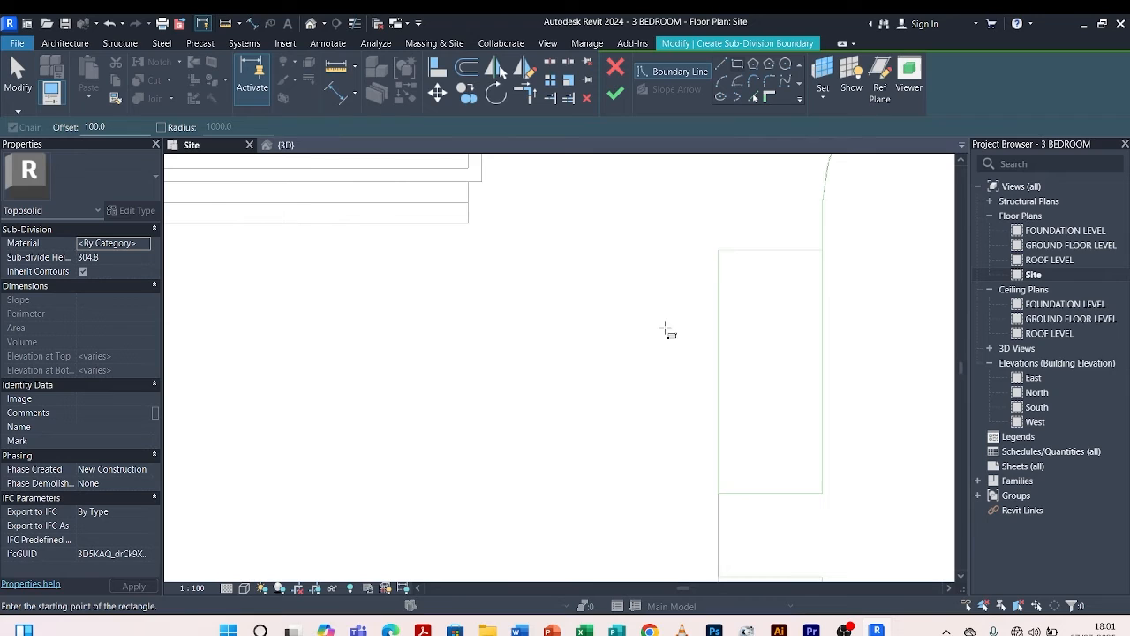
pyautogui.click(718, 251)
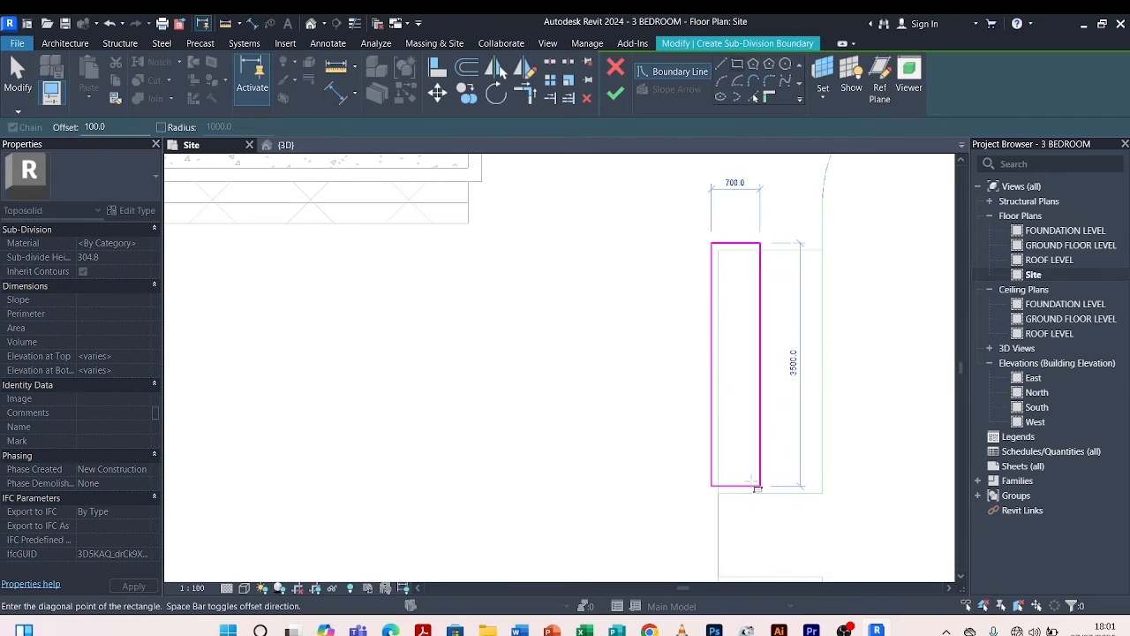
pyautogui.press('Escape')
pyautogui.click(822, 492)
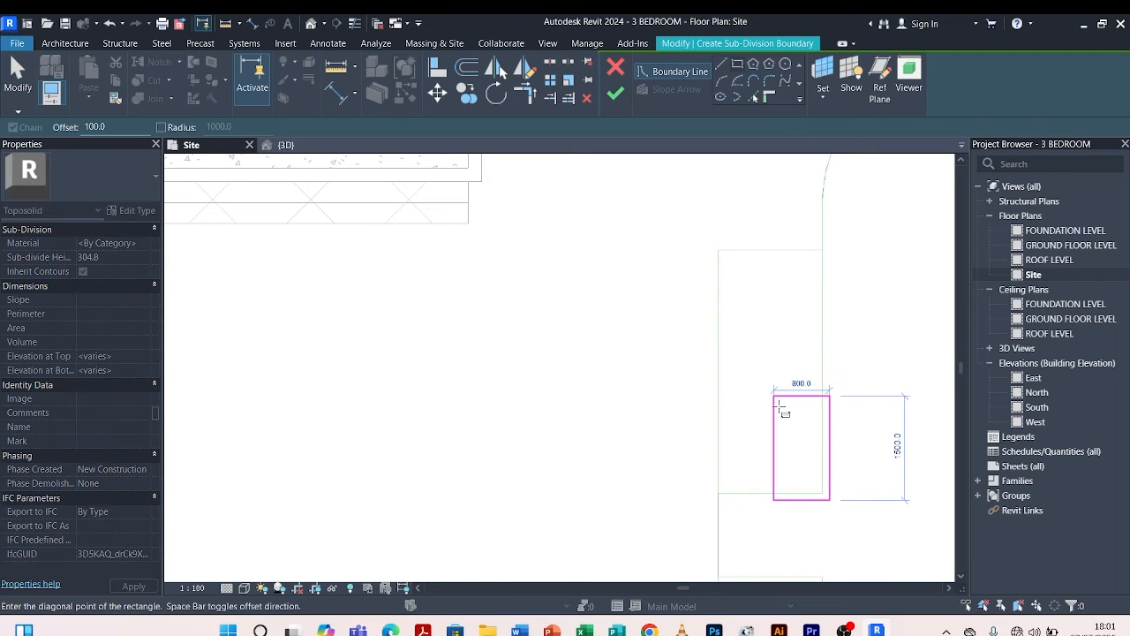
pyautogui.click(718, 250)
pyautogui.scroll(-3, 724, 265)
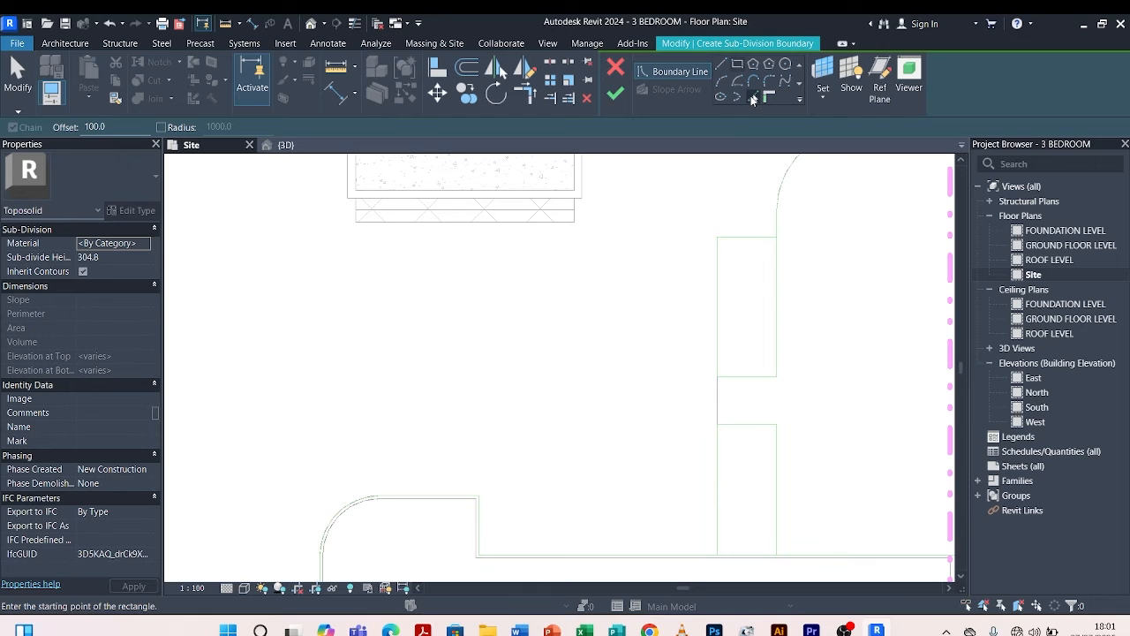
# Pick the four edges of the northern narrow strip as boundary lines, offset 100 mm to the inside.
pyautogui.click(753, 97)
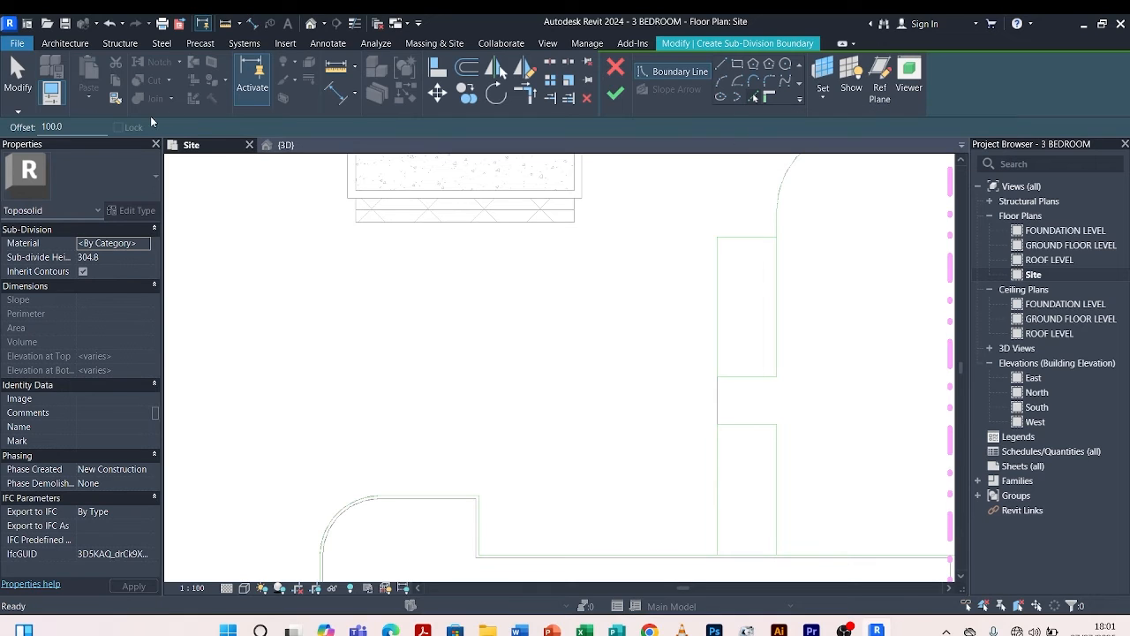
pyautogui.click(726, 293)
pyautogui.click(747, 250)
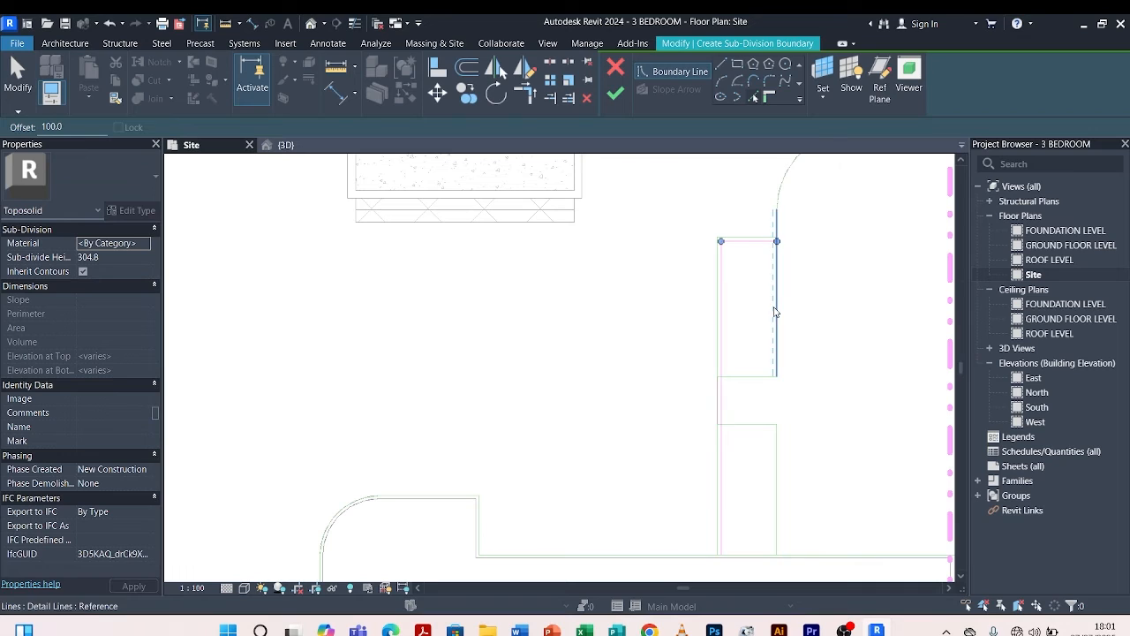
pyautogui.click(775, 304)
pyautogui.click(756, 377)
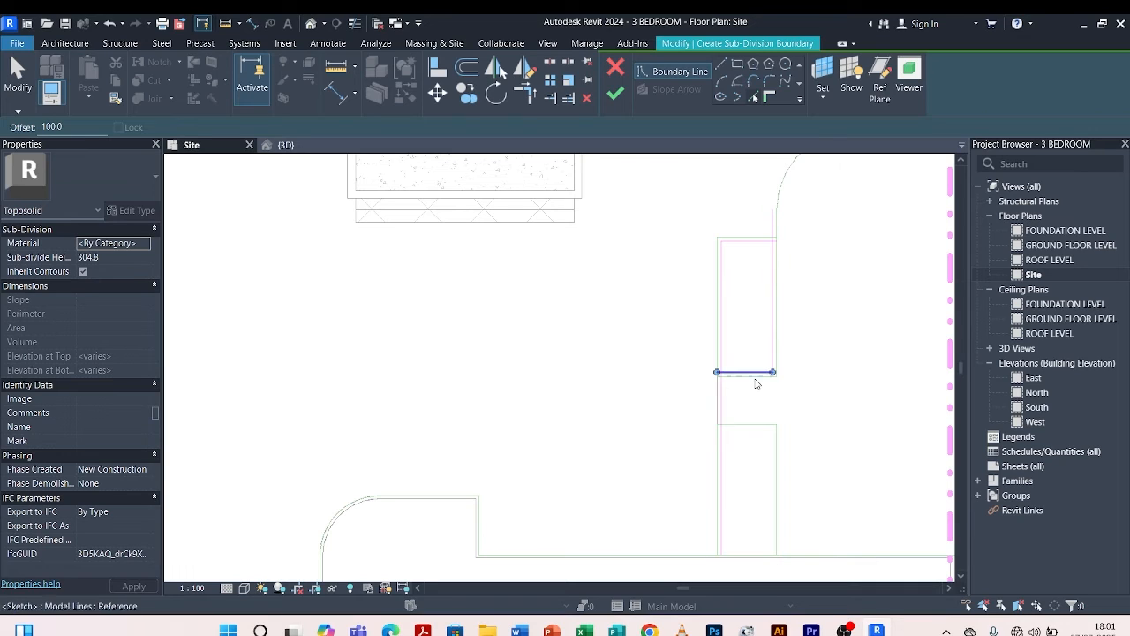
# Add boundary lines 100 mm inside the north and east edges of the southern strip.
pyautogui.click(753, 426)
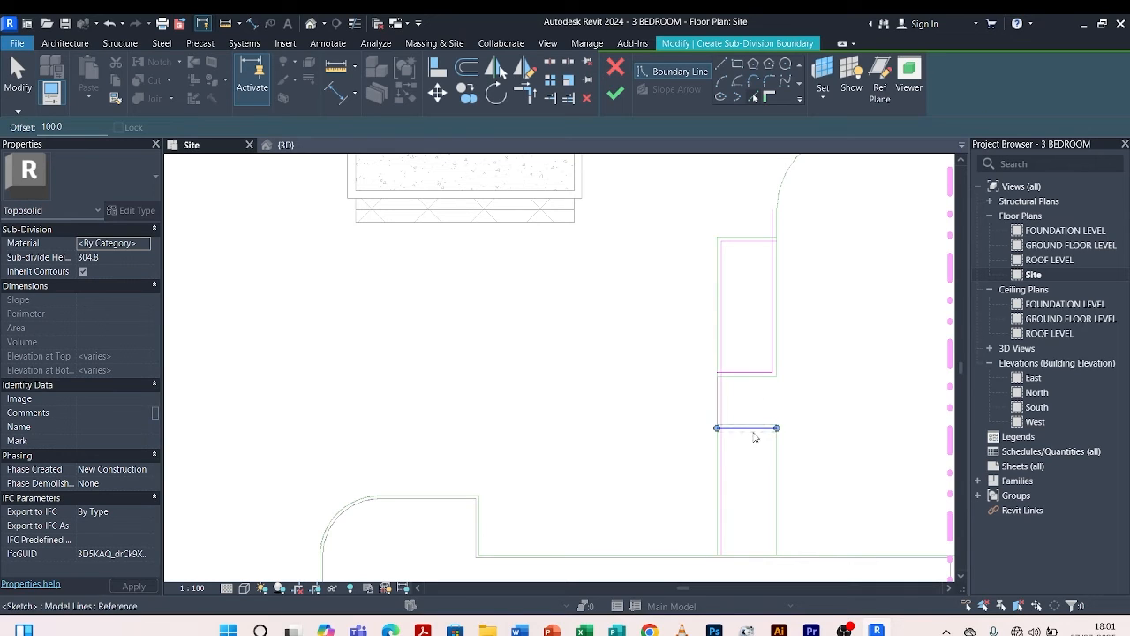
pyautogui.click(776, 487)
pyautogui.scroll(3, 782, 495)
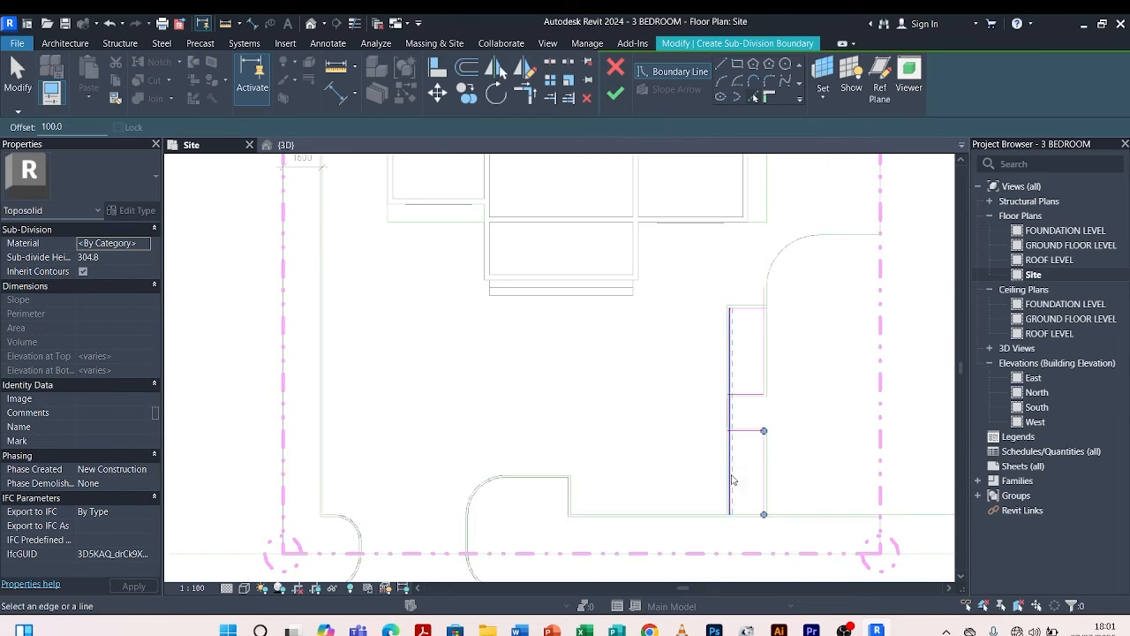
pyautogui.scroll(2, 797, 478)
pyautogui.scroll(-5, 600, 481)
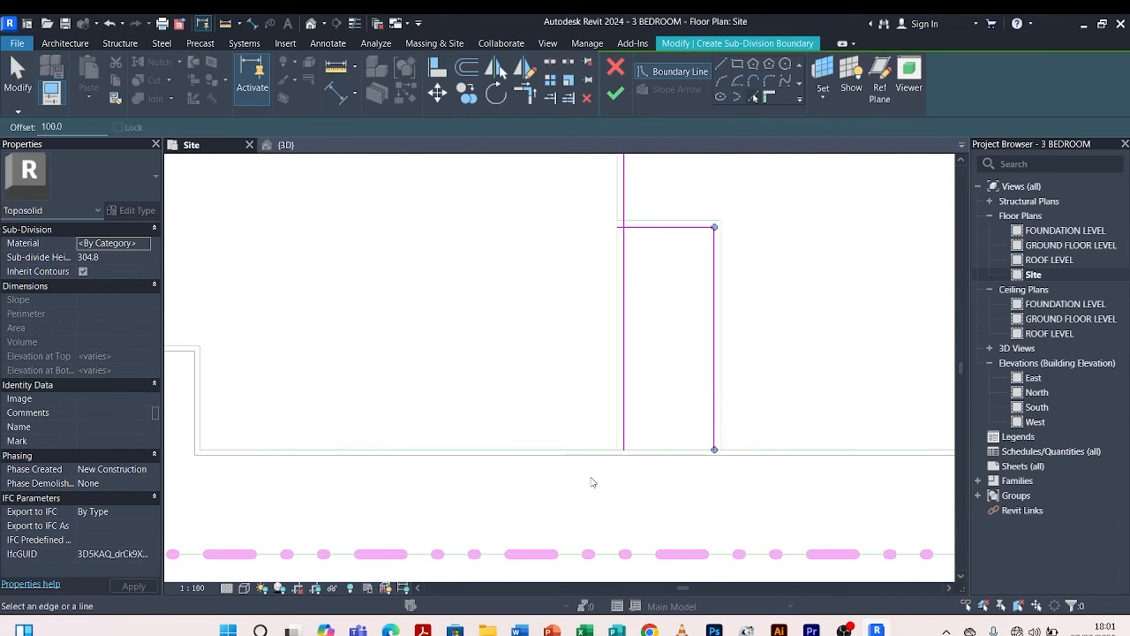
pyautogui.scroll(2, 661, 479)
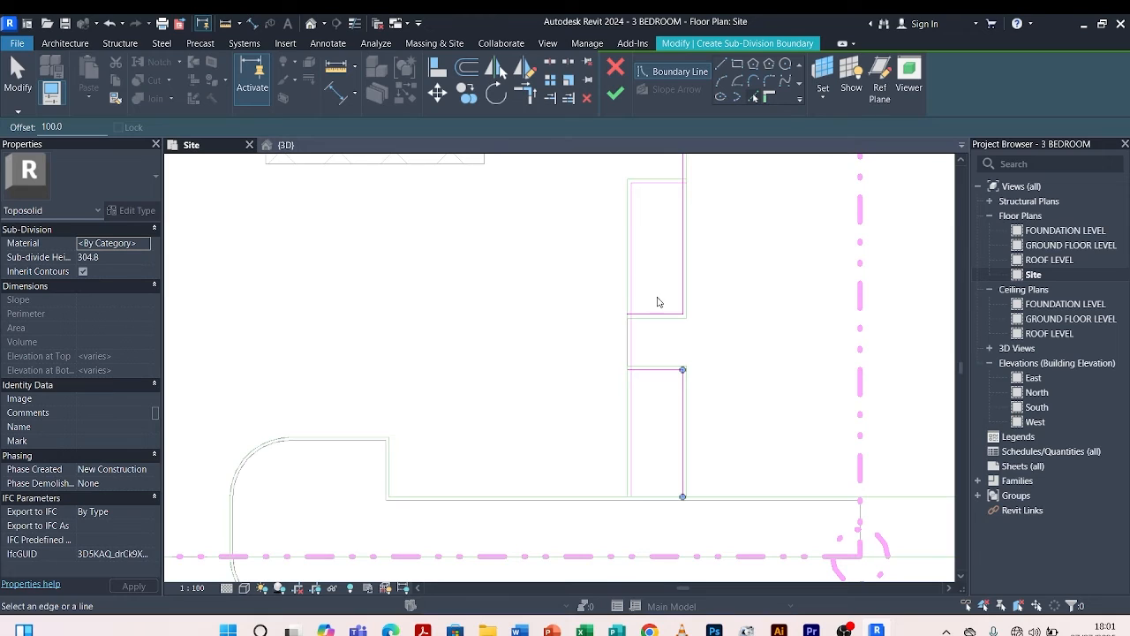
# Set the boundary offset to 0 and pick the front line that closes the southern strip.
pyautogui.scroll(4, 656, 499)
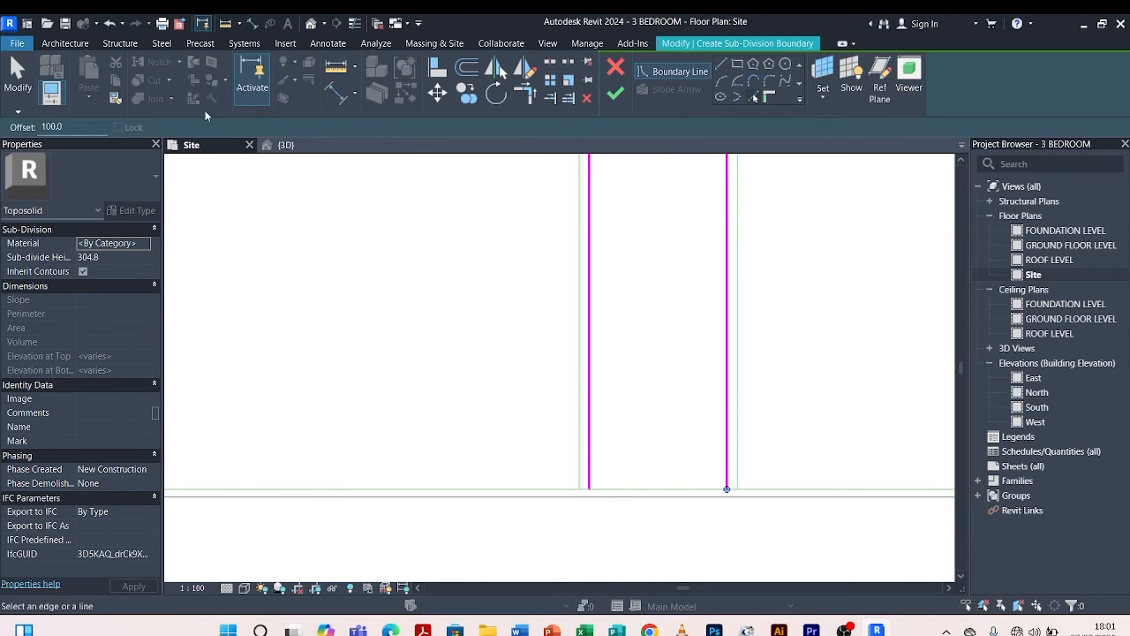
pyautogui.click(37, 126)
pyautogui.write('0')
pyautogui.click(644, 486)
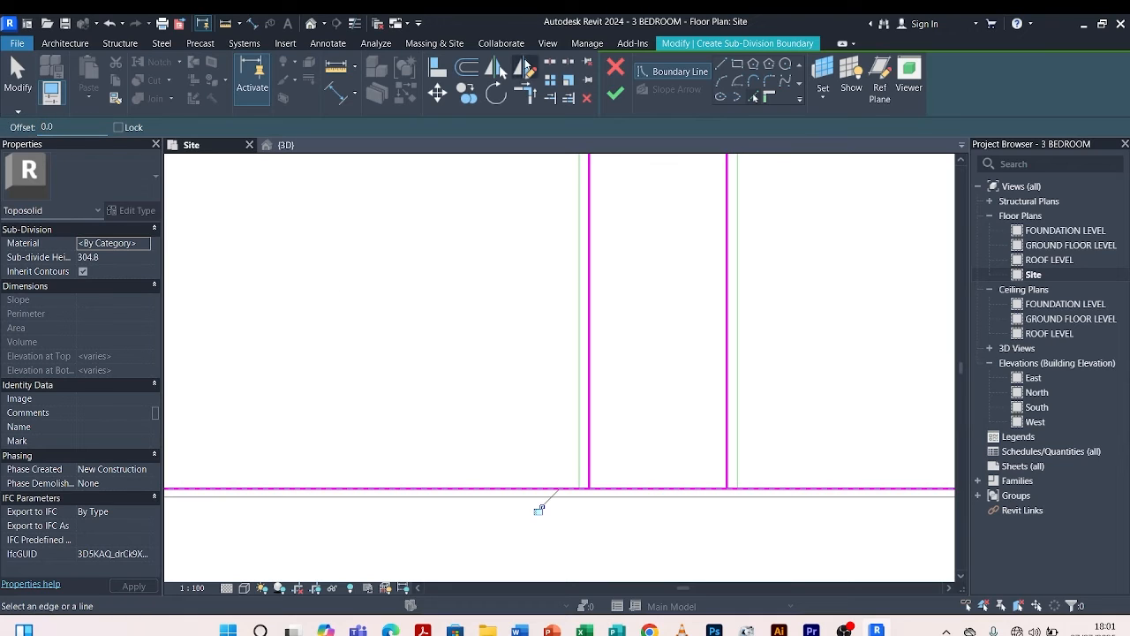
# Split the west boundary line shared by both strips in the gap between them.
pyautogui.press('t')
pyautogui.press('r')
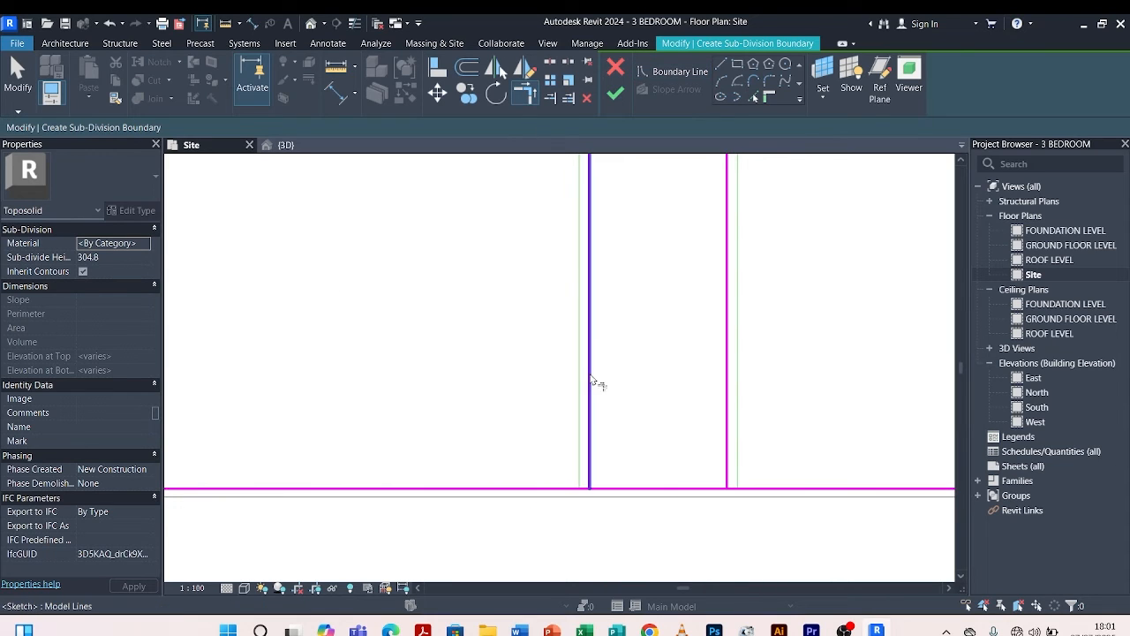
pyautogui.press('Escape')
pyautogui.scroll(-4, 581, 262)
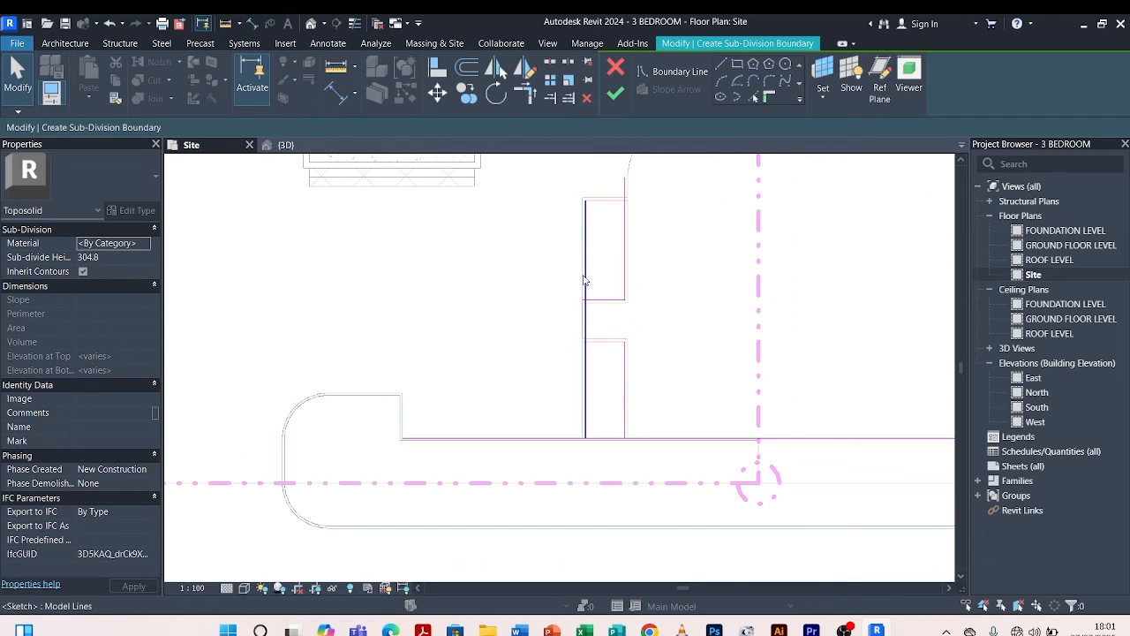
pyautogui.click(551, 66)
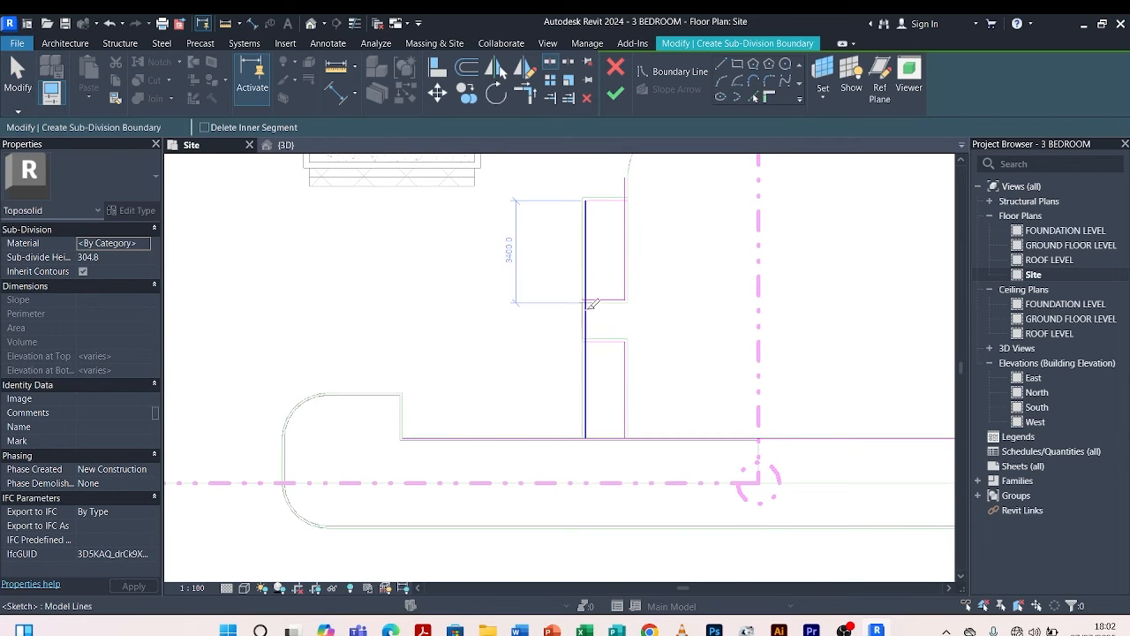
pyautogui.click(534, 97)
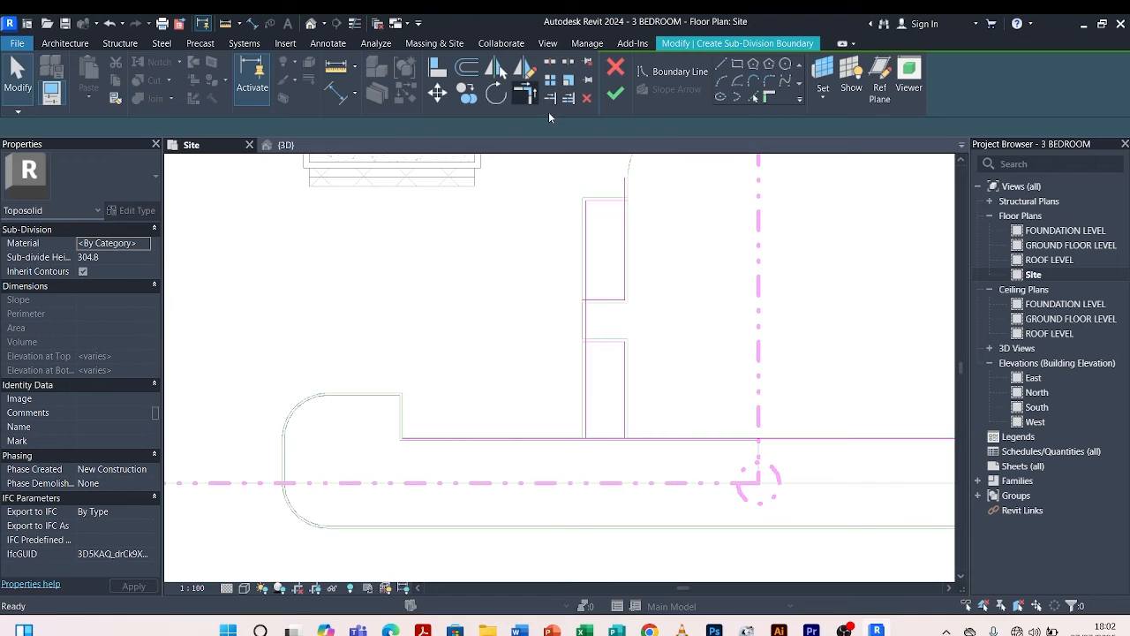
# Trim the southern strip's boundary lines to corners so they form a closed rectangle.
pyautogui.click(597, 441)
pyautogui.click(592, 423)
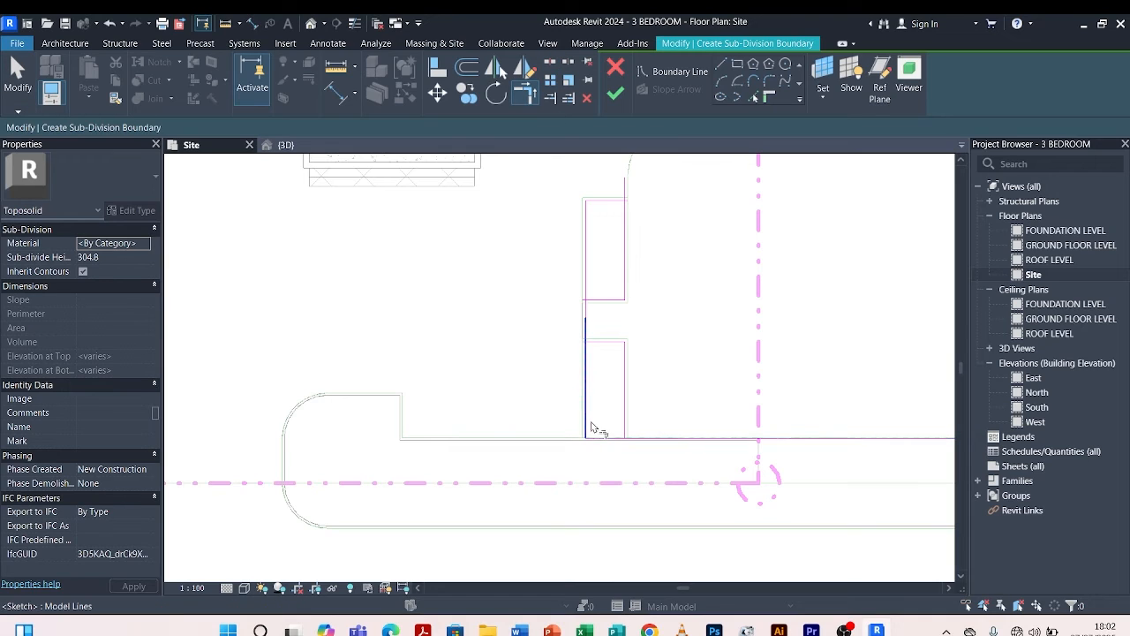
pyautogui.click(605, 442)
pyautogui.click(621, 415)
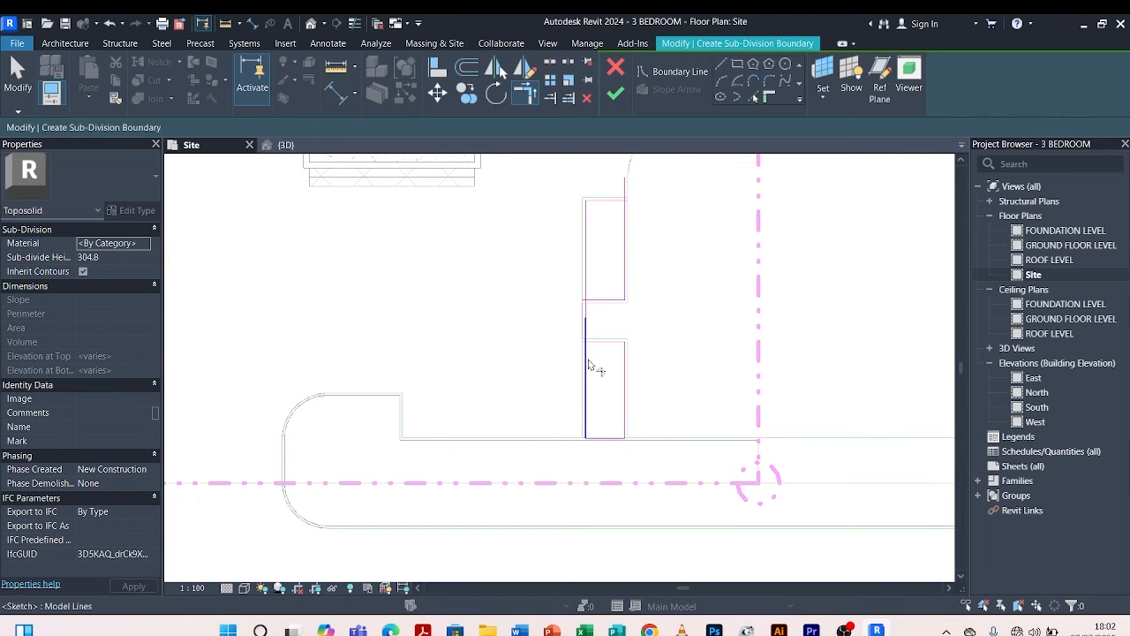
pyautogui.click(588, 361)
pyautogui.click(600, 343)
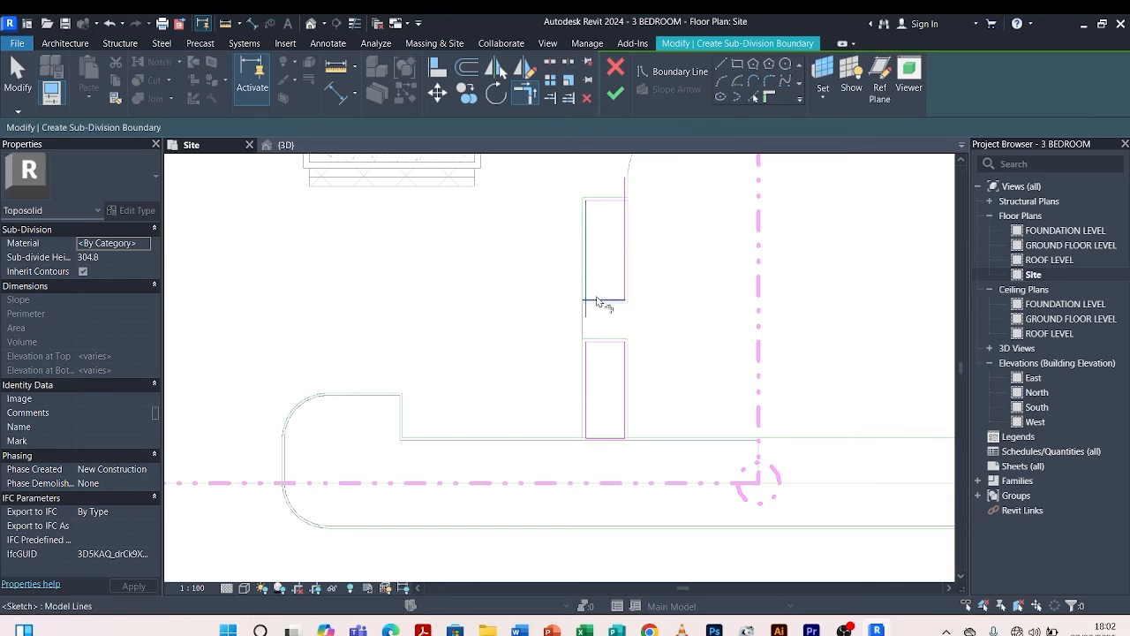
# Trim the northern strip's boundary lines to corners so they form a closed rectangle.
pyautogui.click(597, 300)
pyautogui.scroll(-2, 597, 380)
pyautogui.scroll(2, 617, 248)
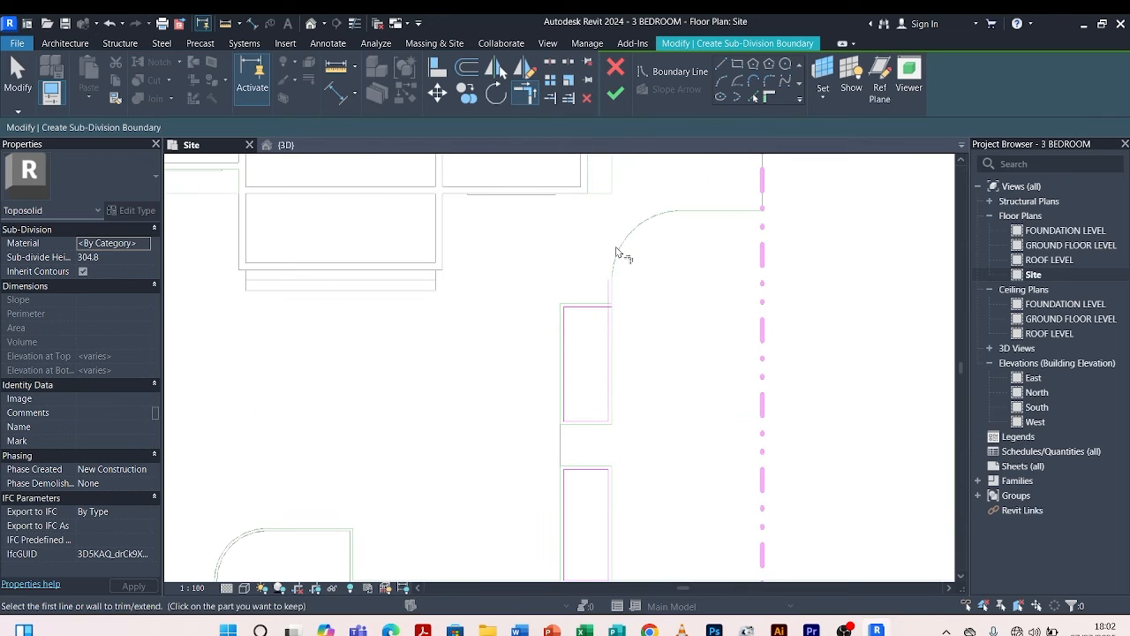
pyautogui.click(605, 323)
pyautogui.scroll(-2, 630, 252)
pyautogui.scroll(1, 623, 308)
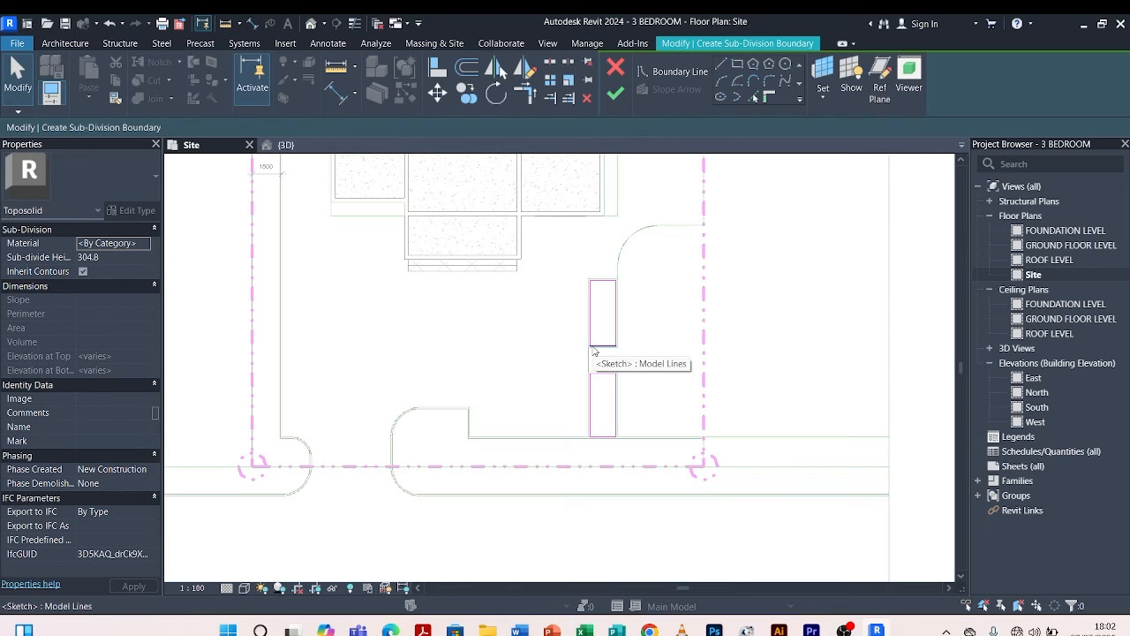
# Set the strip sub-division's height to 300 mm and its material to Grass.
pyautogui.click(124, 257)
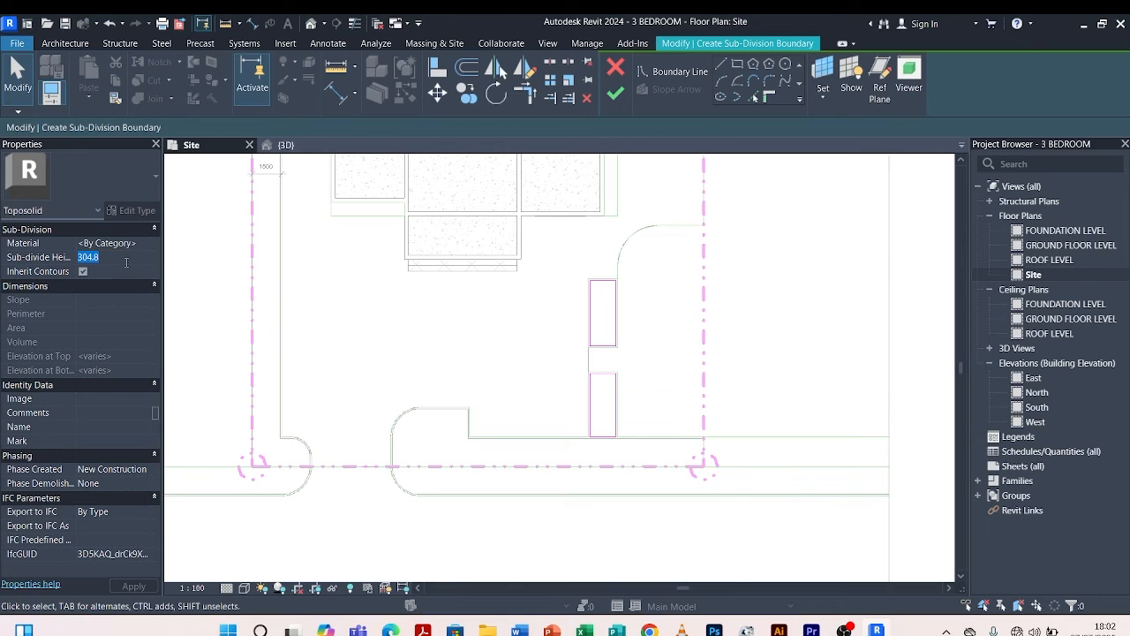
pyautogui.write('3')
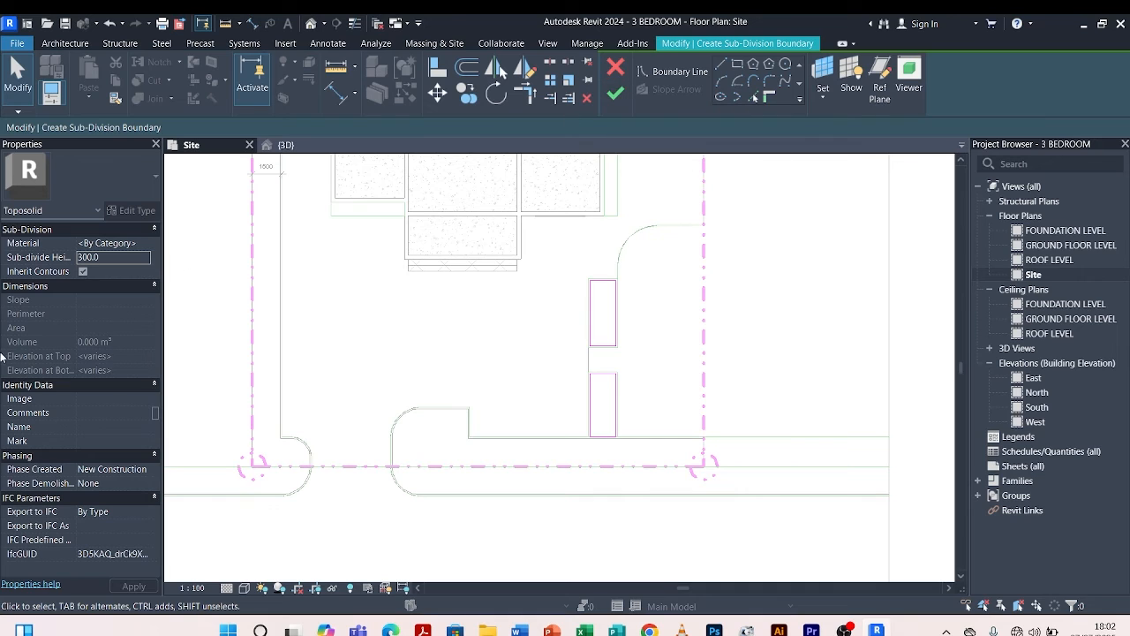
pyautogui.click(142, 247)
pyautogui.click(144, 245)
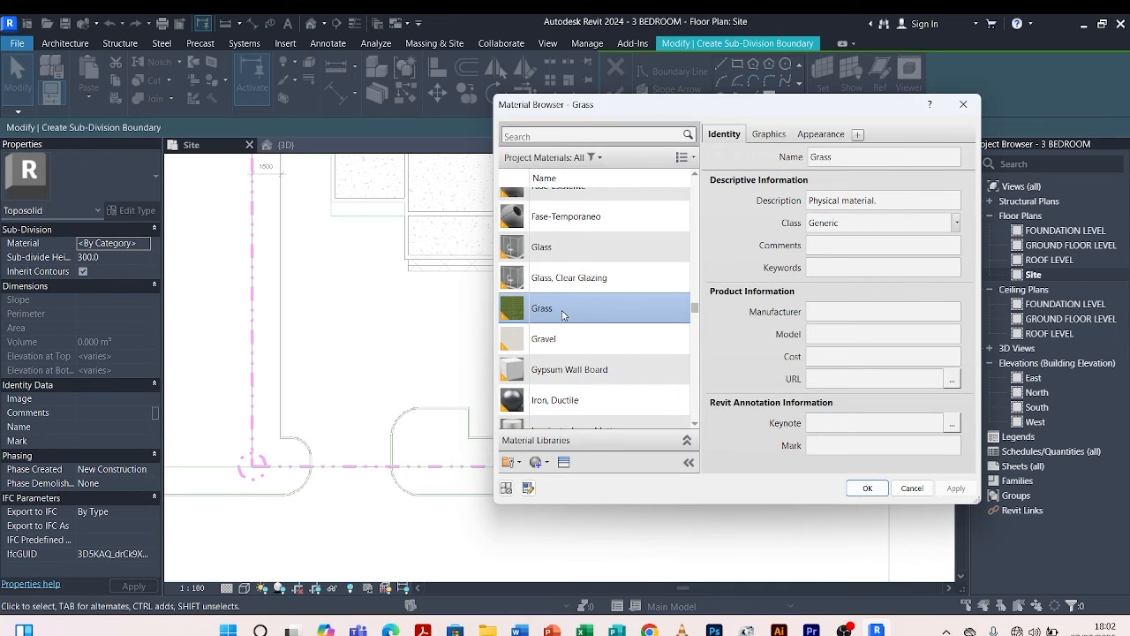
pyautogui.click(866, 488)
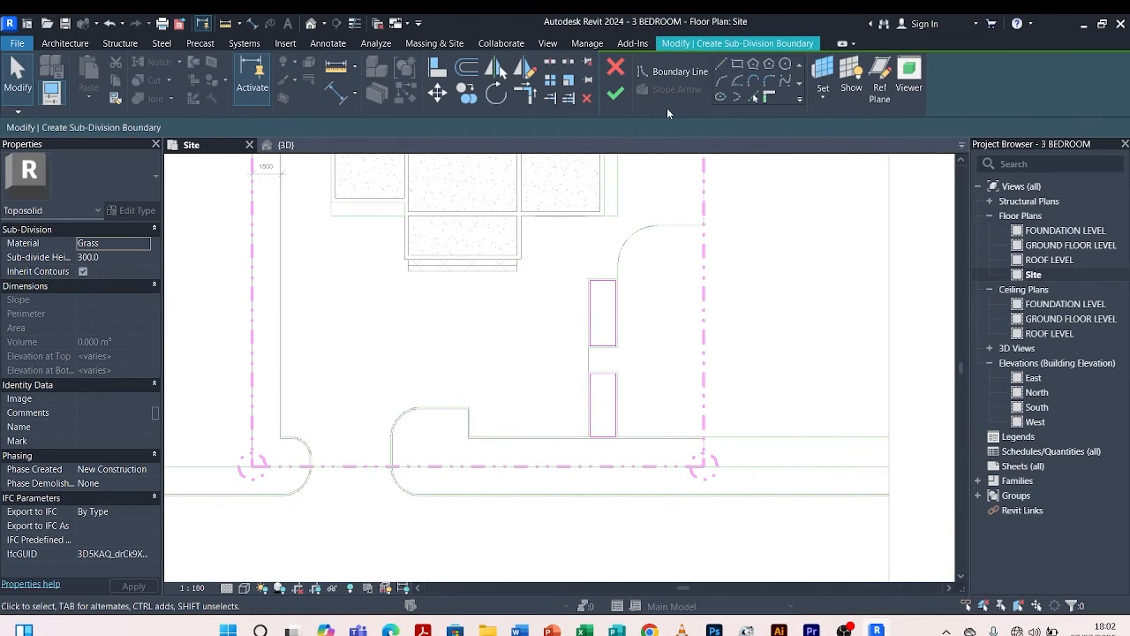
# Finish the boundary of the two strips and check the raised planters from several angles in the 3D view.
pyautogui.click(616, 92)
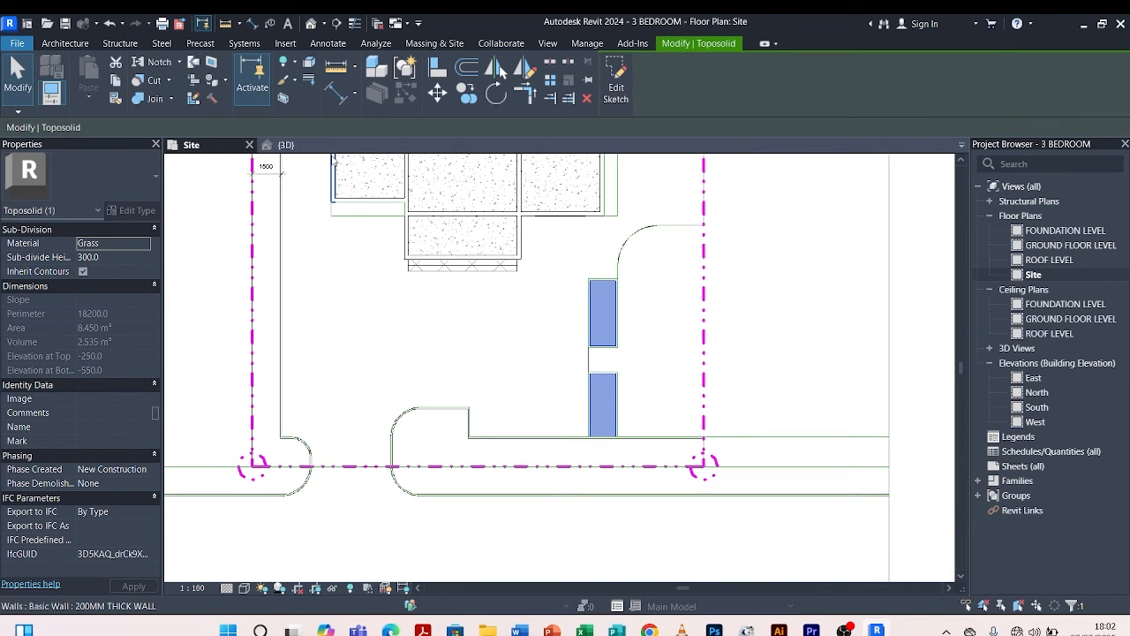
pyautogui.click(283, 145)
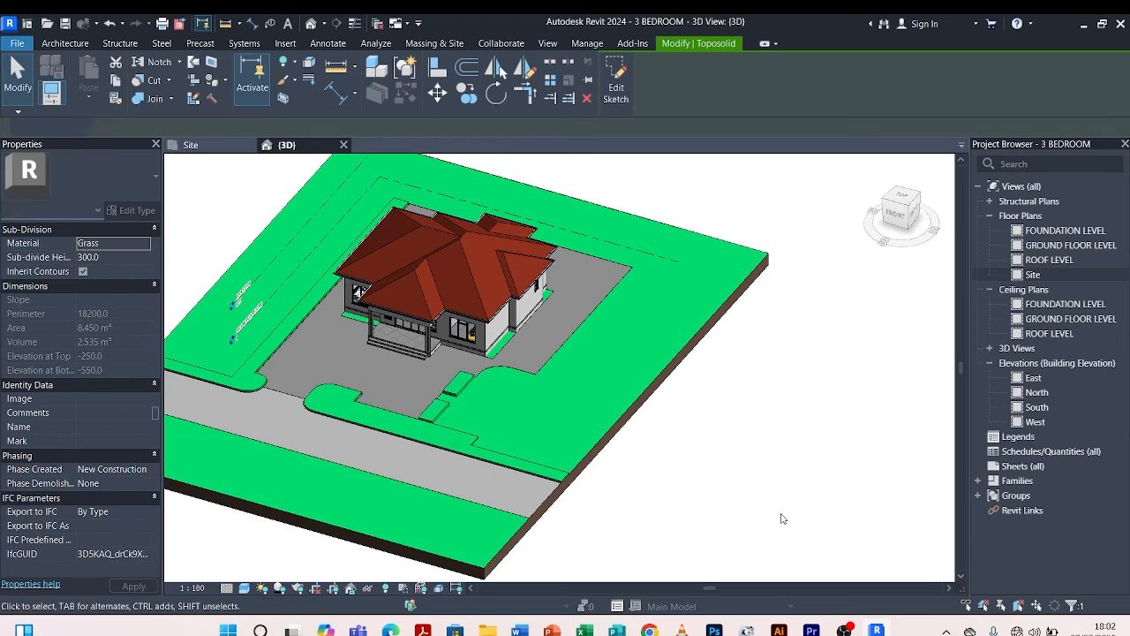
pyautogui.press('Escape')
pyautogui.keyDown('shift'); pyautogui.moveTo(508, 486); pyautogui.dragTo(438, 474, button='middle'); pyautogui.keyUp('shift')
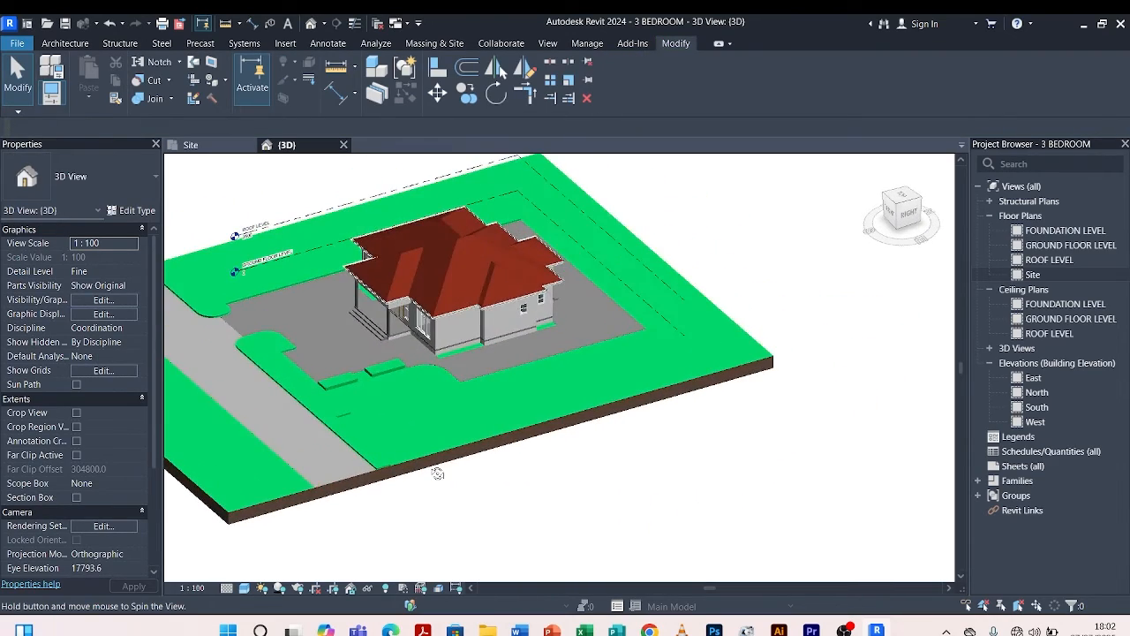
pyautogui.scroll(3, 371, 417)
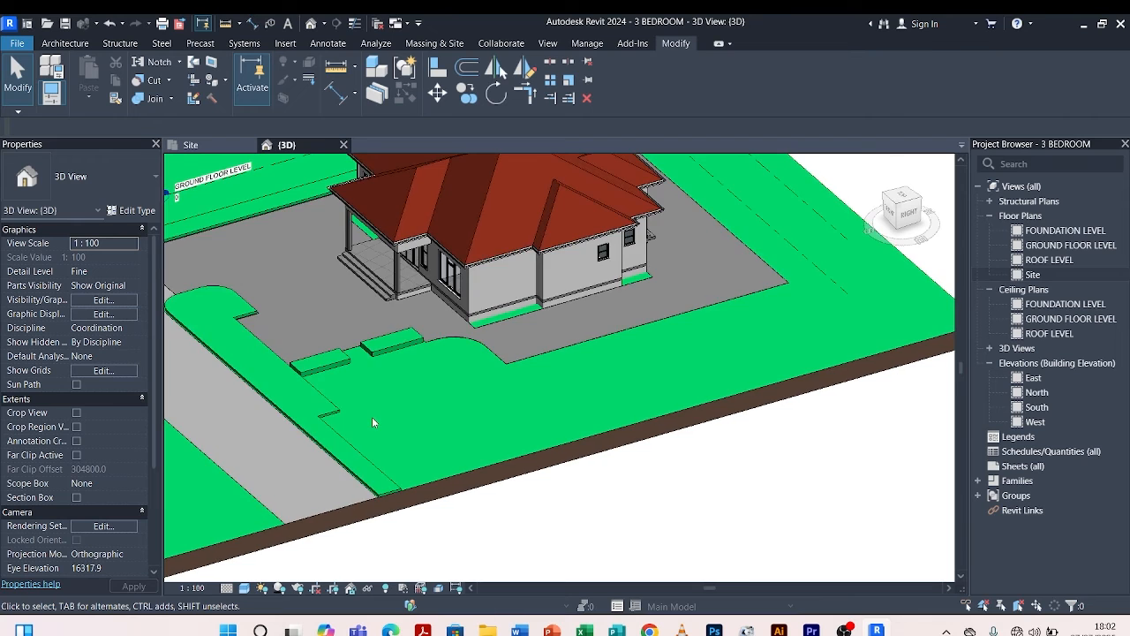
pyautogui.scroll(-5, 402, 346)
pyautogui.keyDown('shift'); pyautogui.moveTo(402, 358); pyautogui.dragTo(793, 471, button='middle'); pyautogui.keyUp('shift')
pyautogui.scroll(2, 647, 254)
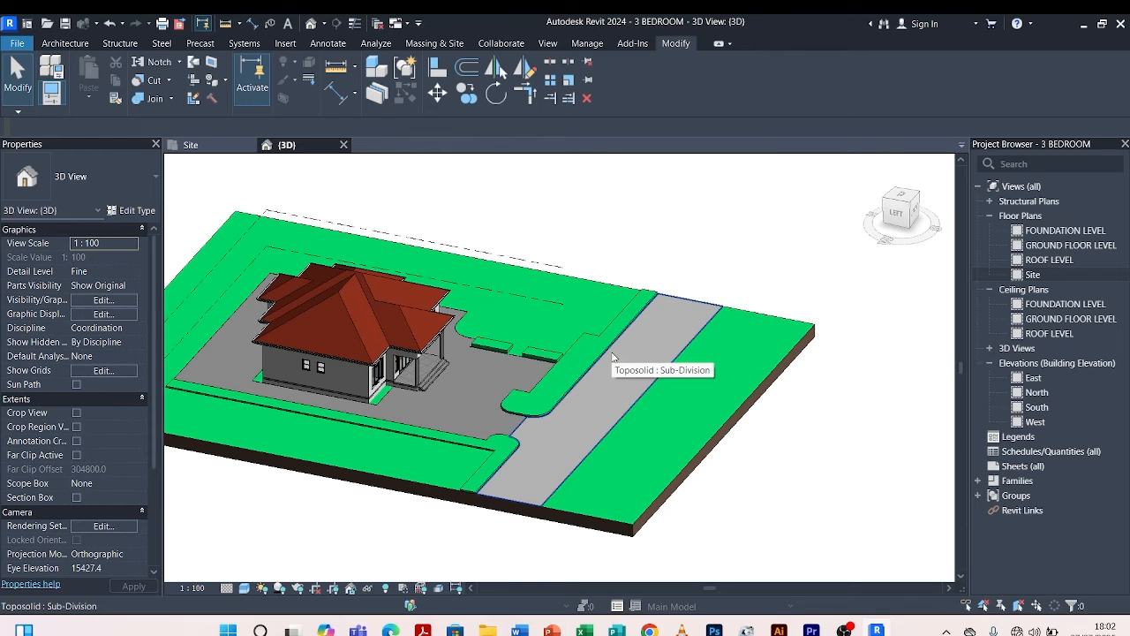
pyautogui.keyDown('shift'); pyautogui.moveTo(776, 413); pyautogui.dragTo(525, 426, button='middle'); pyautogui.keyUp('shift')
pyautogui.scroll(2, 405, 435)
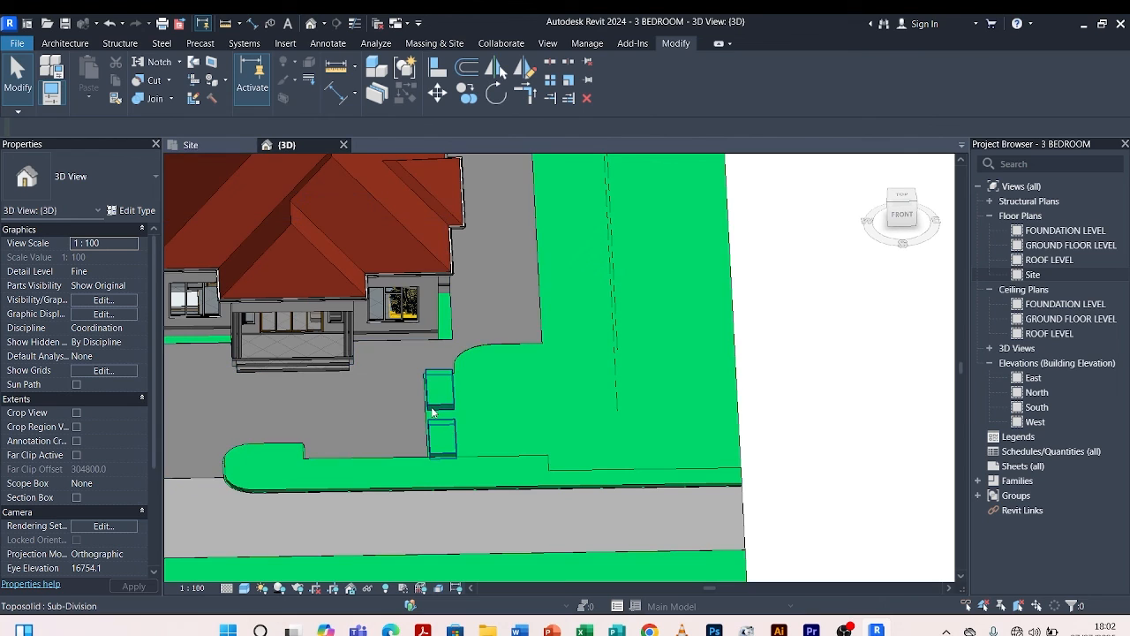
pyautogui.scroll(-2, 499, 372)
pyautogui.scroll(-1, 499, 372)
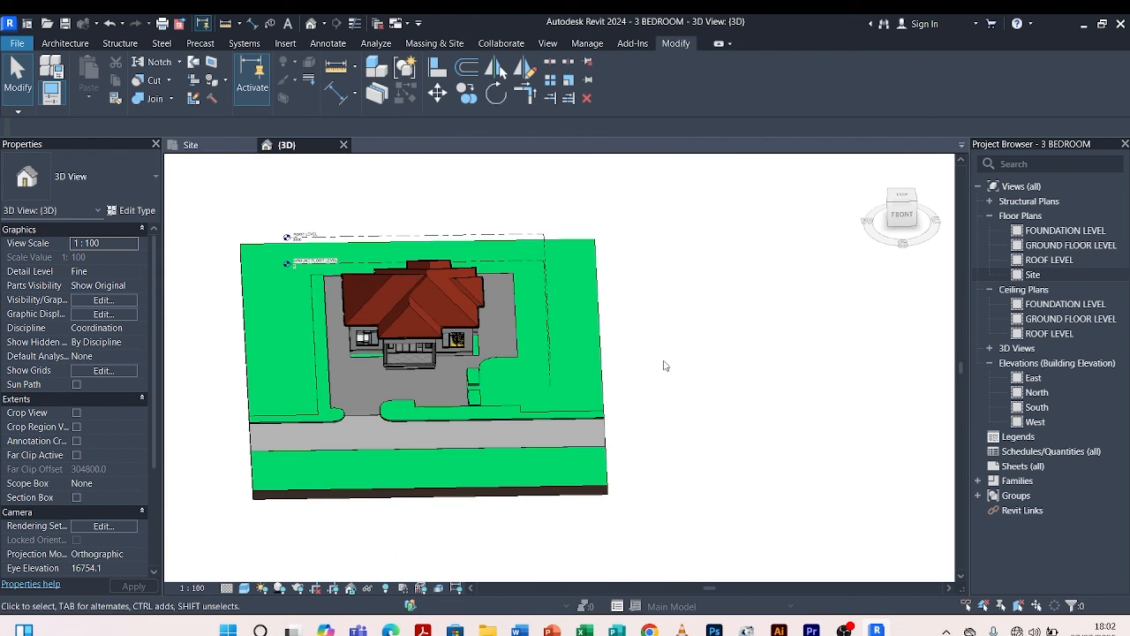
# In the Site plan, sub-divide the toposolid, picking the east property line, the front verge's upper edge and the southern strip's east edge as boundaries.
pyautogui.click(599, 355)
pyautogui.click(189, 144)
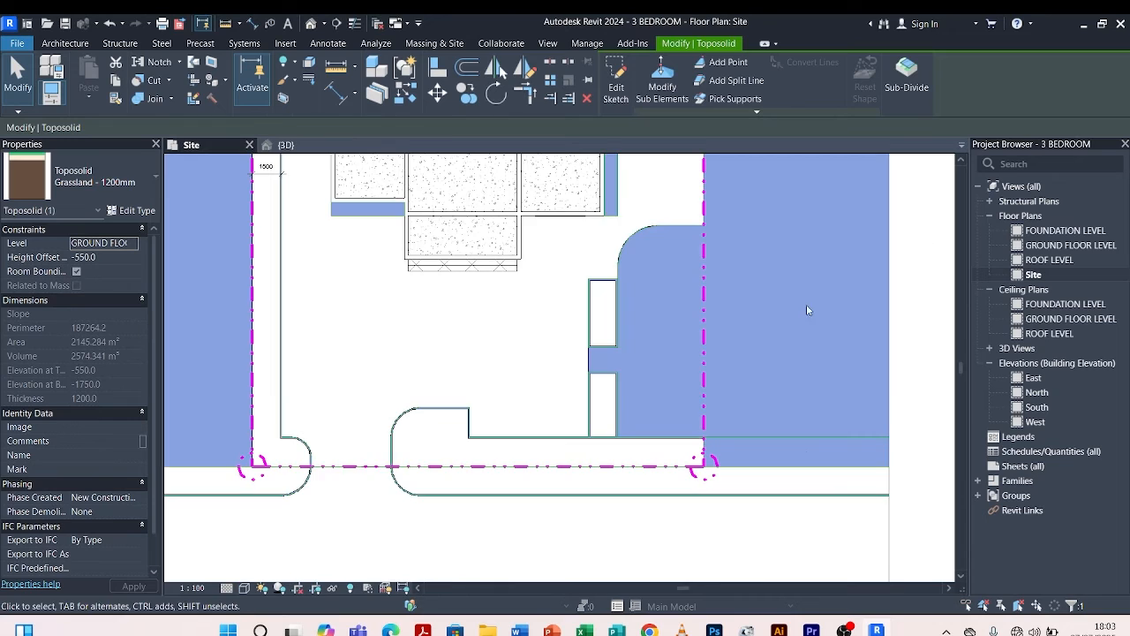
pyautogui.scroll(-2, 698, 452)
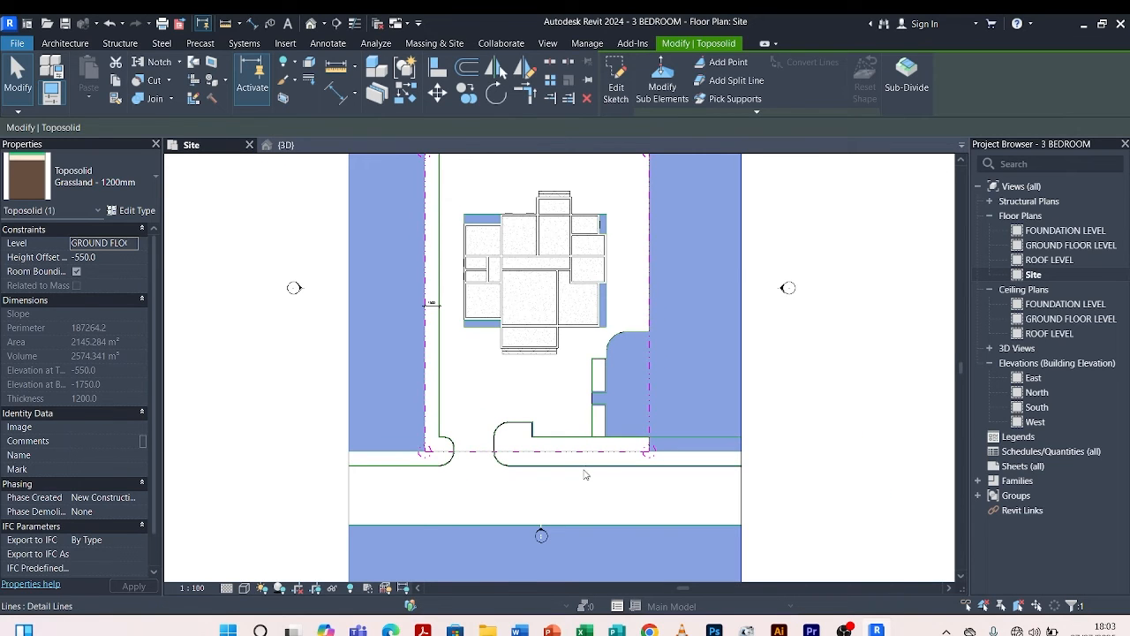
pyautogui.scroll(4, 602, 364)
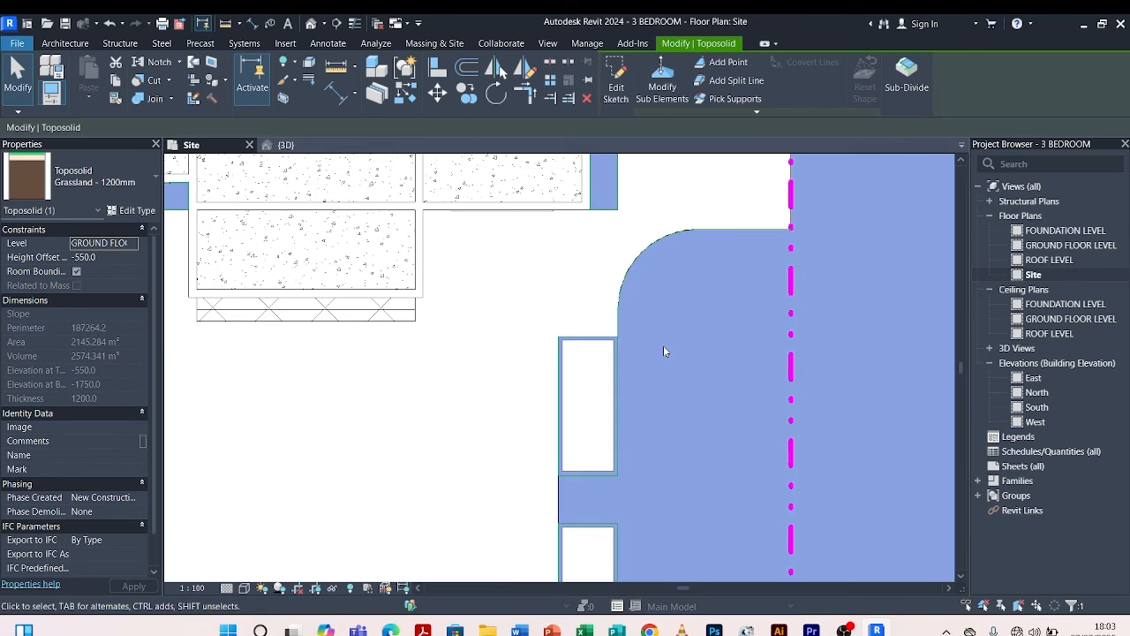
pyautogui.click(543, 292)
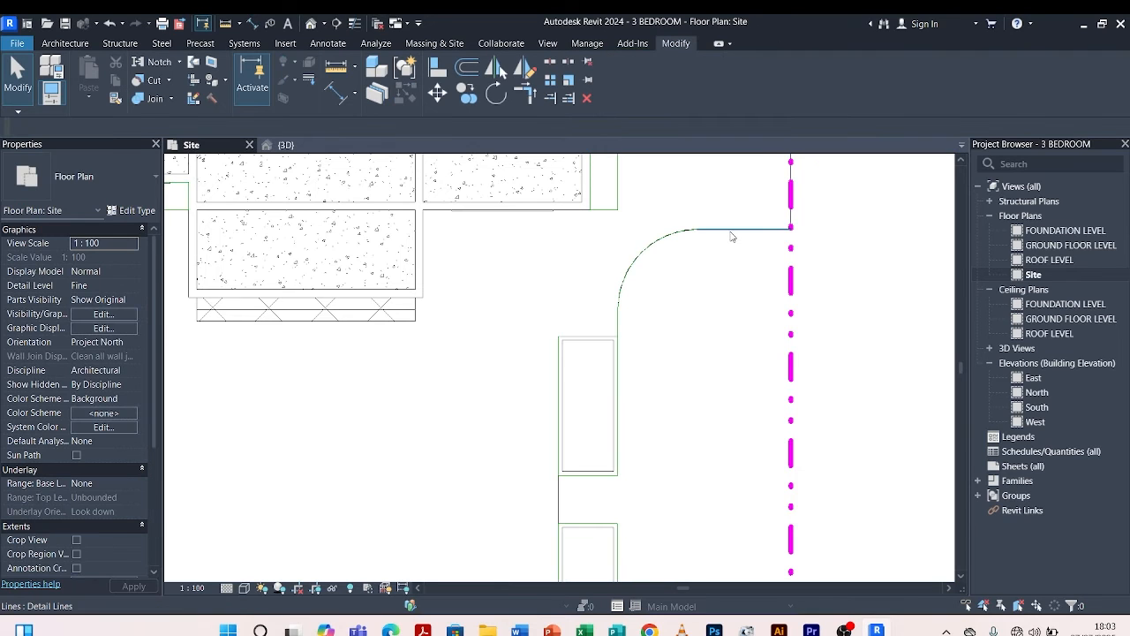
pyautogui.scroll(-3, 732, 235)
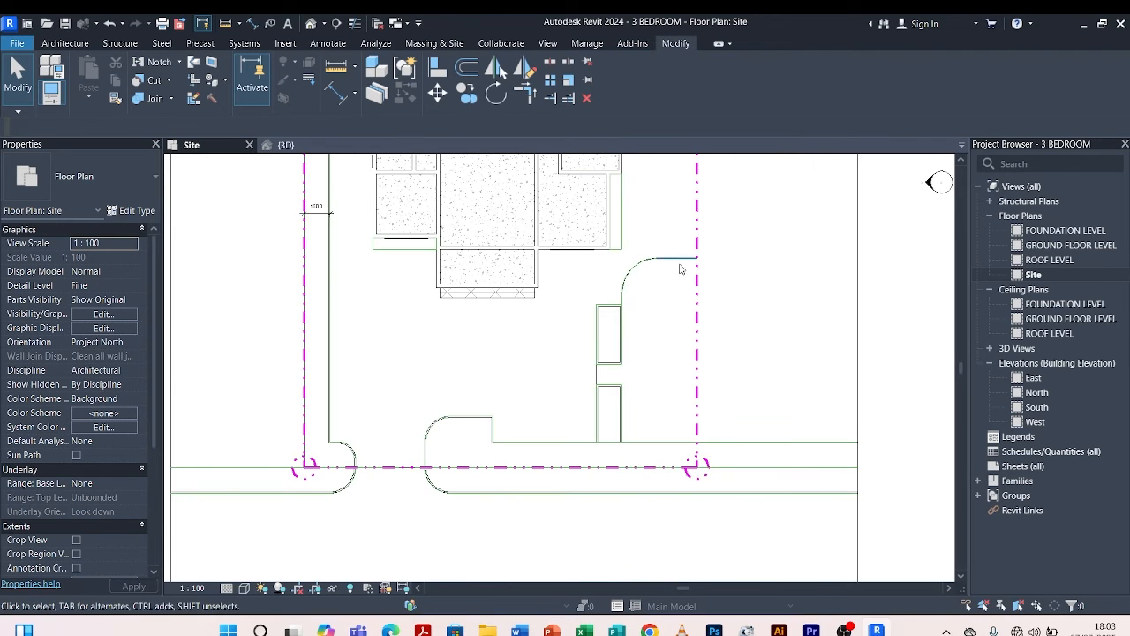
pyautogui.click(858, 358)
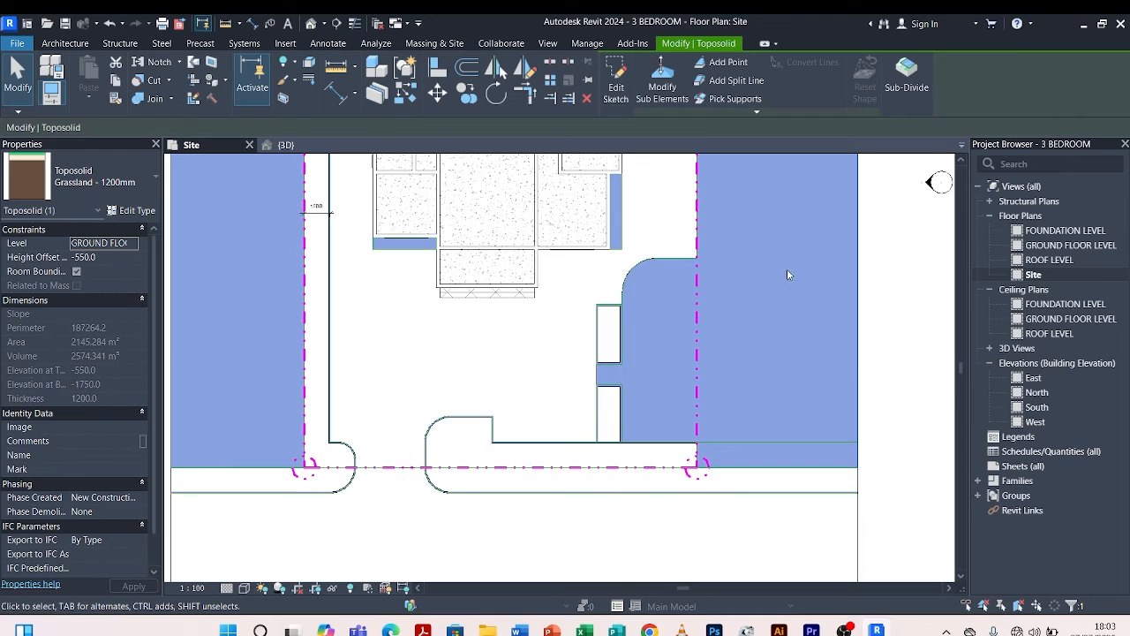
pyautogui.click(905, 74)
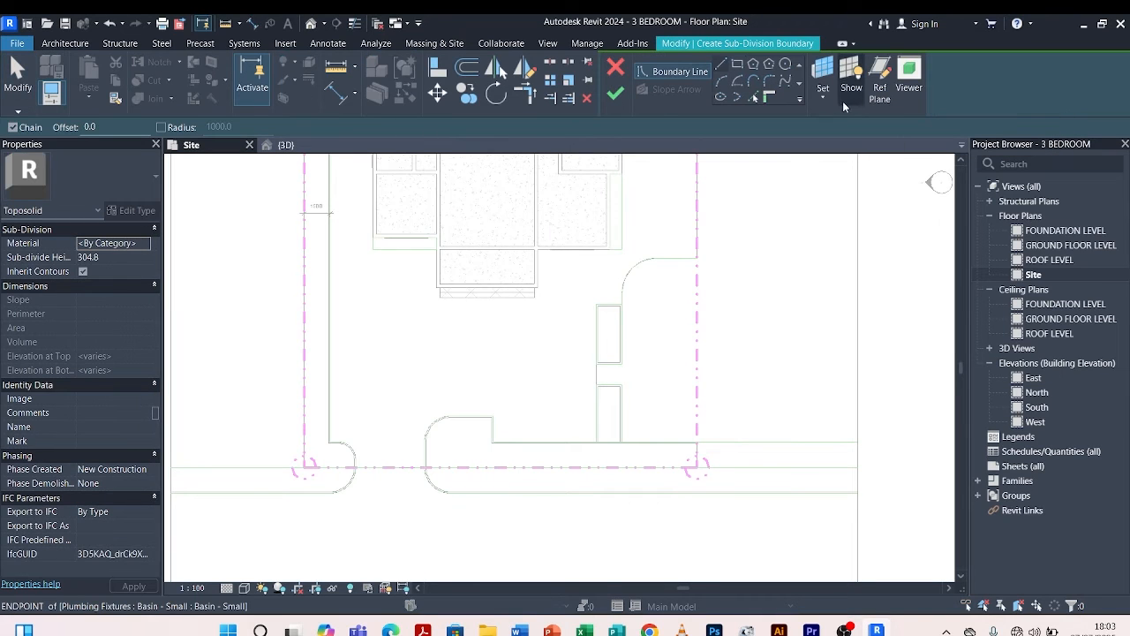
pyautogui.click(756, 100)
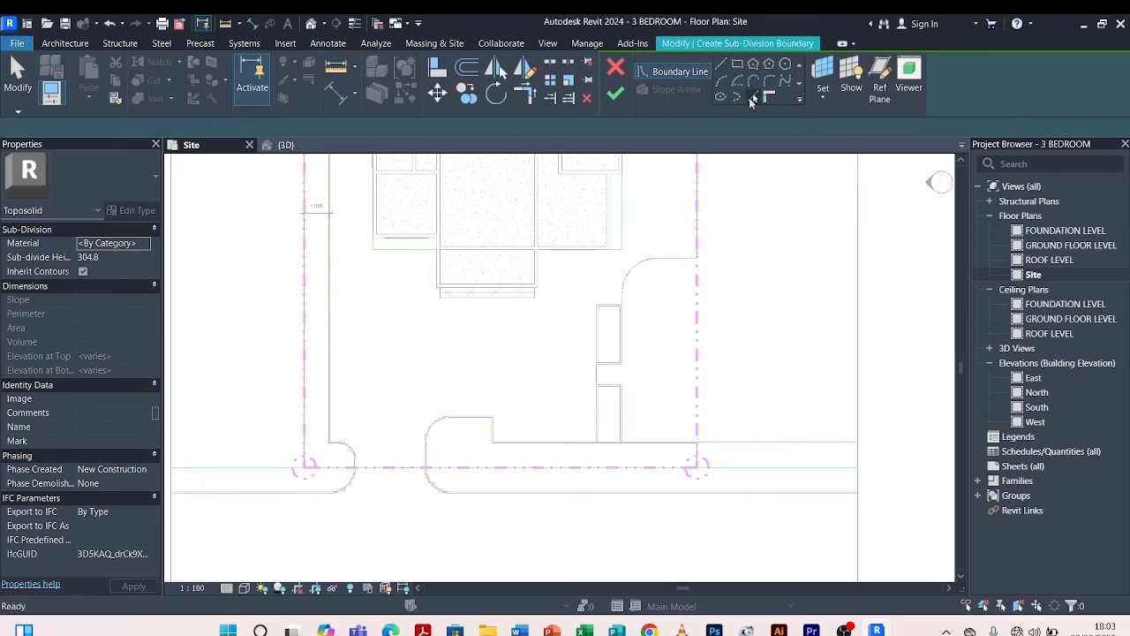
pyautogui.click(698, 328)
pyautogui.scroll(2, 675, 384)
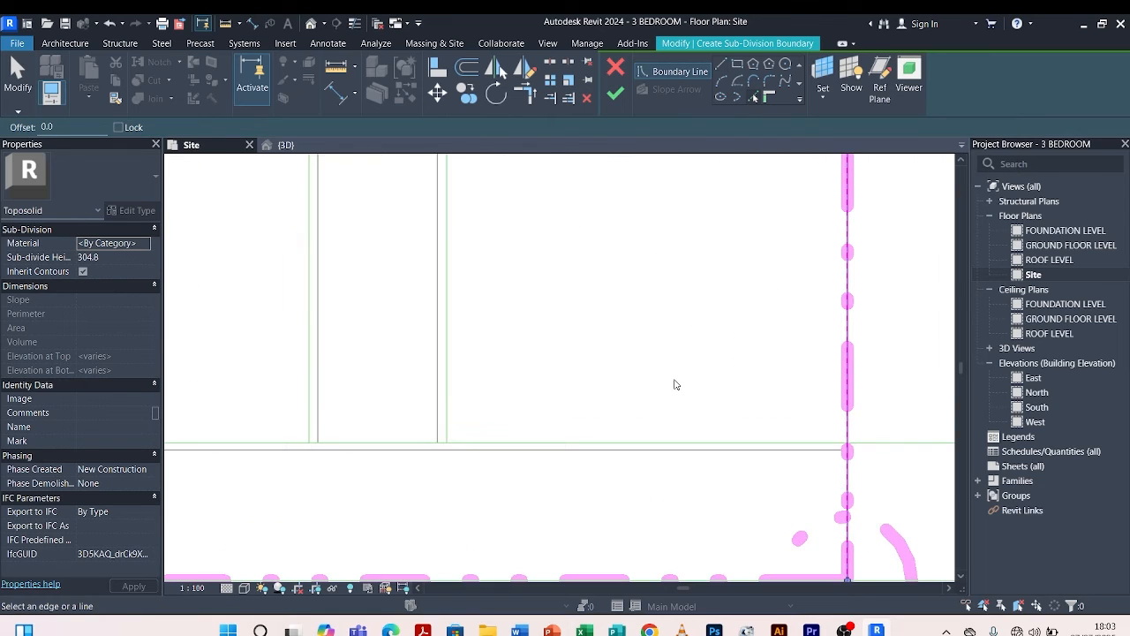
pyautogui.click(670, 442)
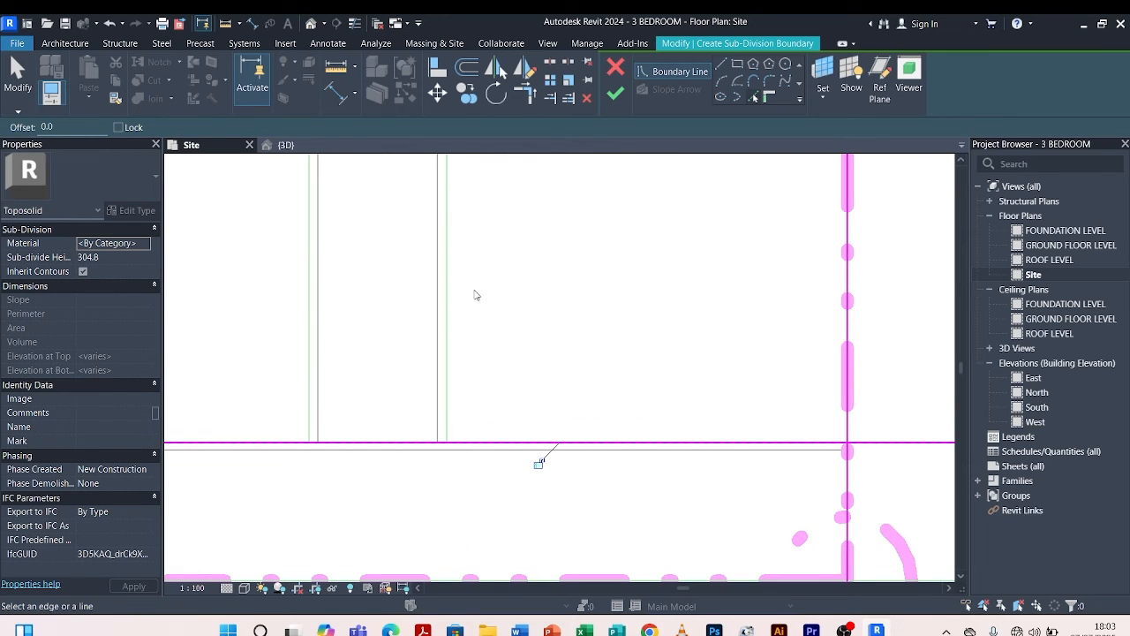
pyautogui.click(448, 316)
# Add the short edge above the northern strip, the paving's curved corner and the straight edge up to the property line to the boundary.
pyautogui.scroll(-3, 568, 403)
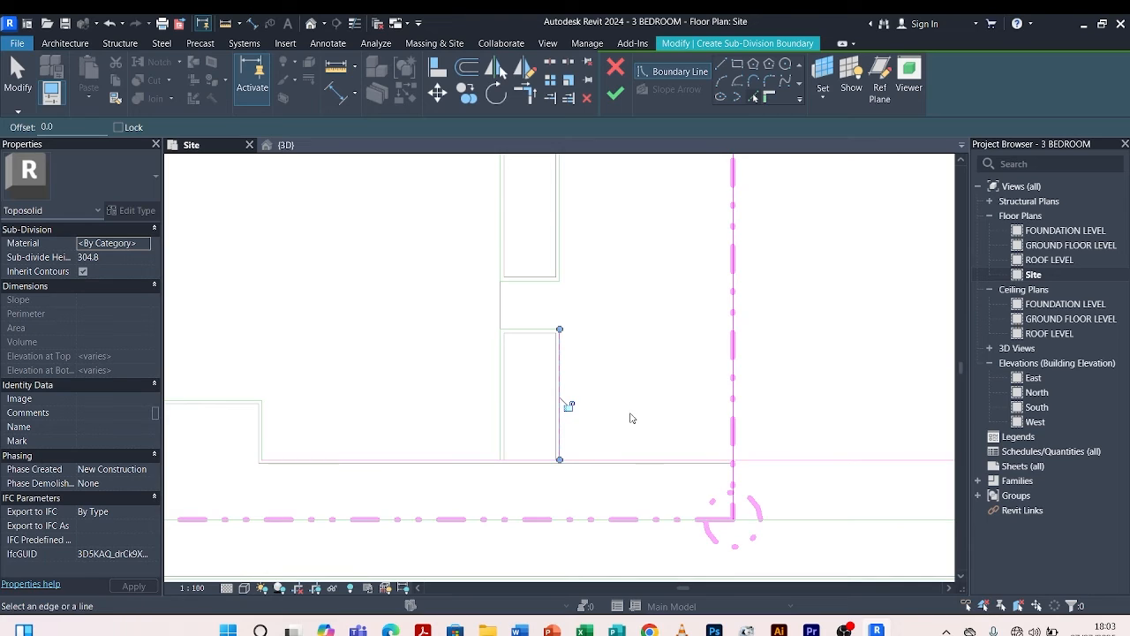
pyautogui.scroll(-2, 622, 493)
pyautogui.scroll(1, 626, 412)
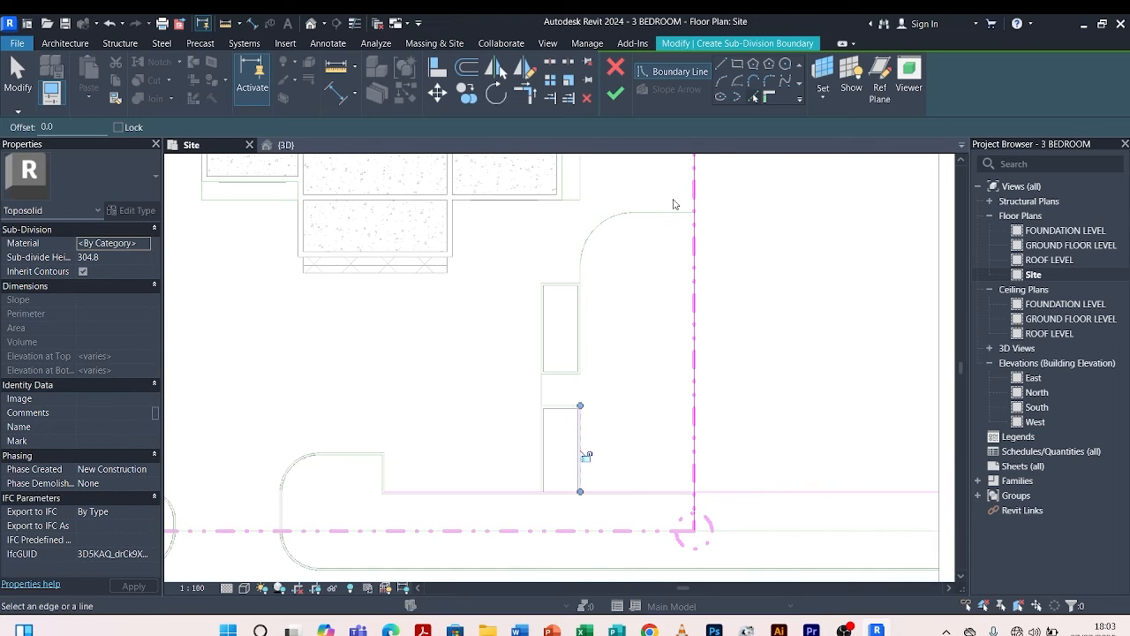
pyautogui.scroll(1, 666, 212)
pyautogui.scroll(1, 666, 213)
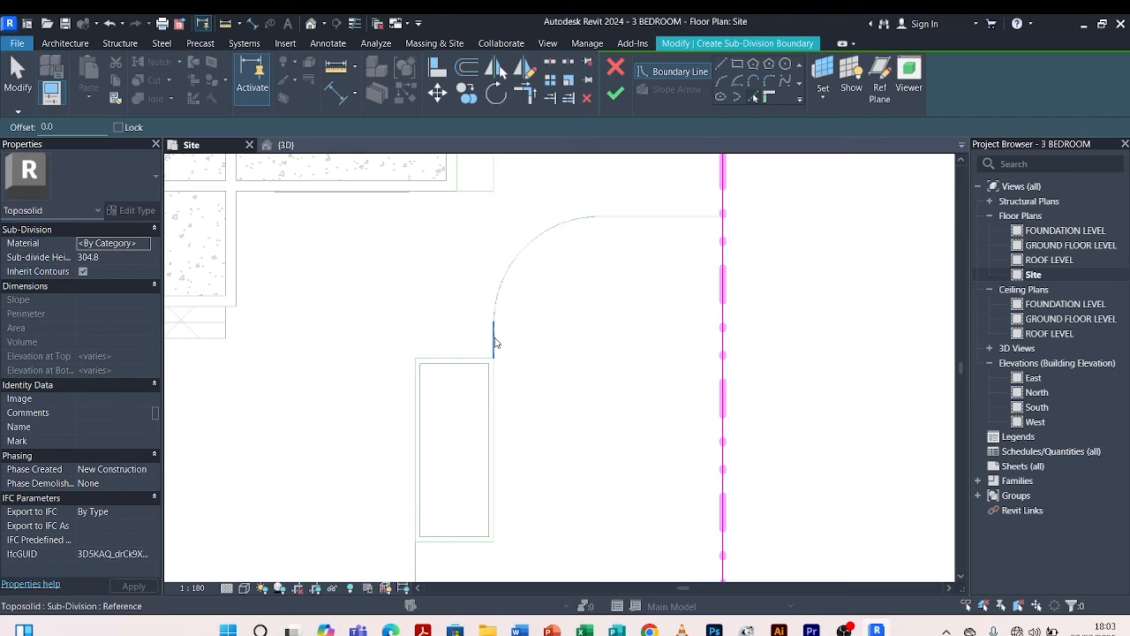
pyautogui.click(495, 342)
pyautogui.click(506, 290)
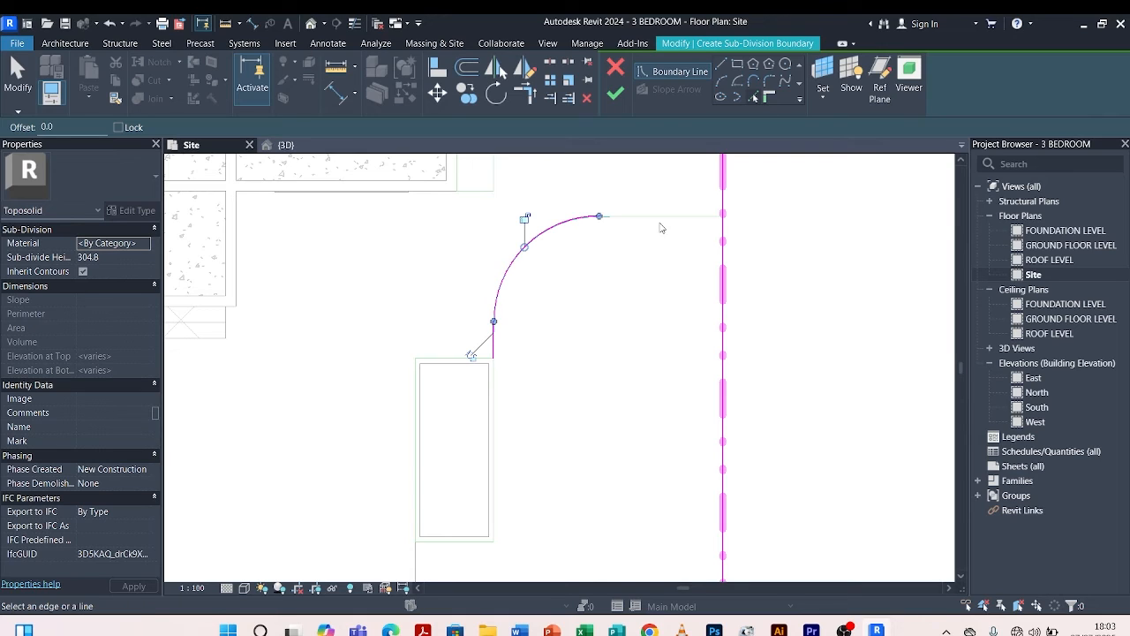
pyautogui.click(657, 220)
pyautogui.scroll(-2, 573, 203)
# Trim the boundary's northeast corner at the property line and join the line segments along the strips' east side.
pyautogui.click(525, 92)
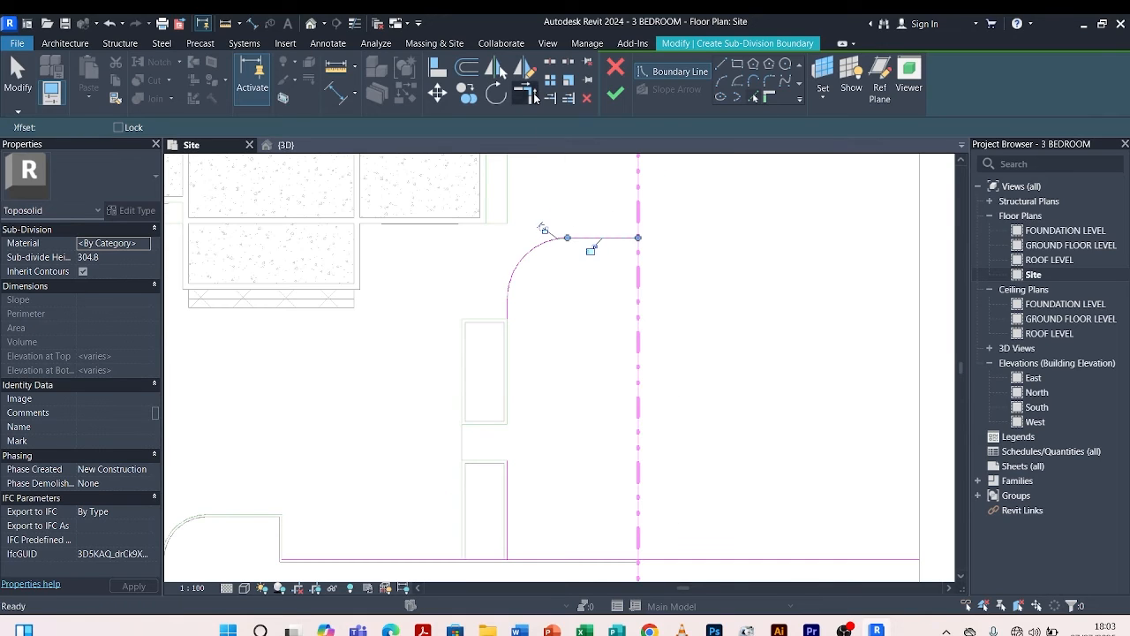
pyautogui.click(613, 237)
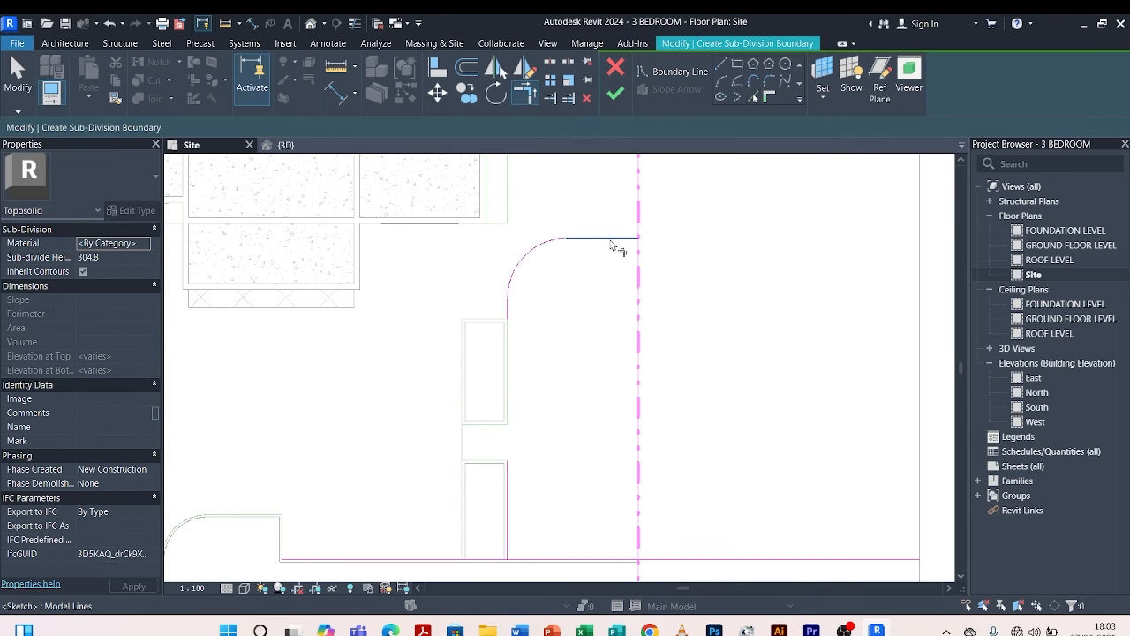
pyautogui.click(638, 303)
pyautogui.scroll(3, 504, 343)
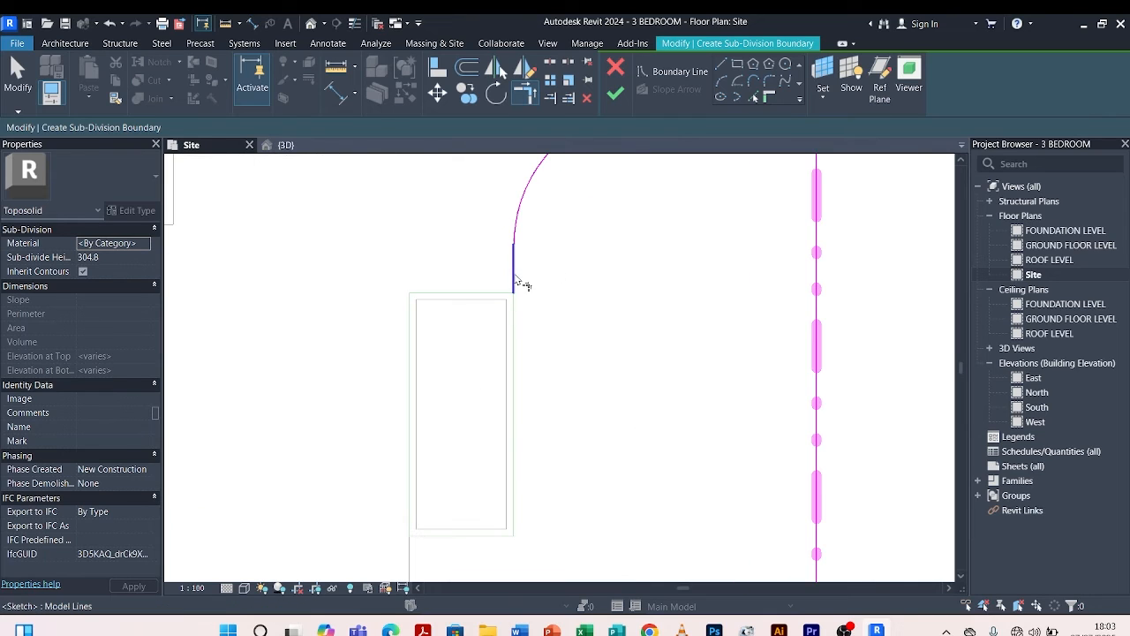
pyautogui.scroll(-3, 534, 265)
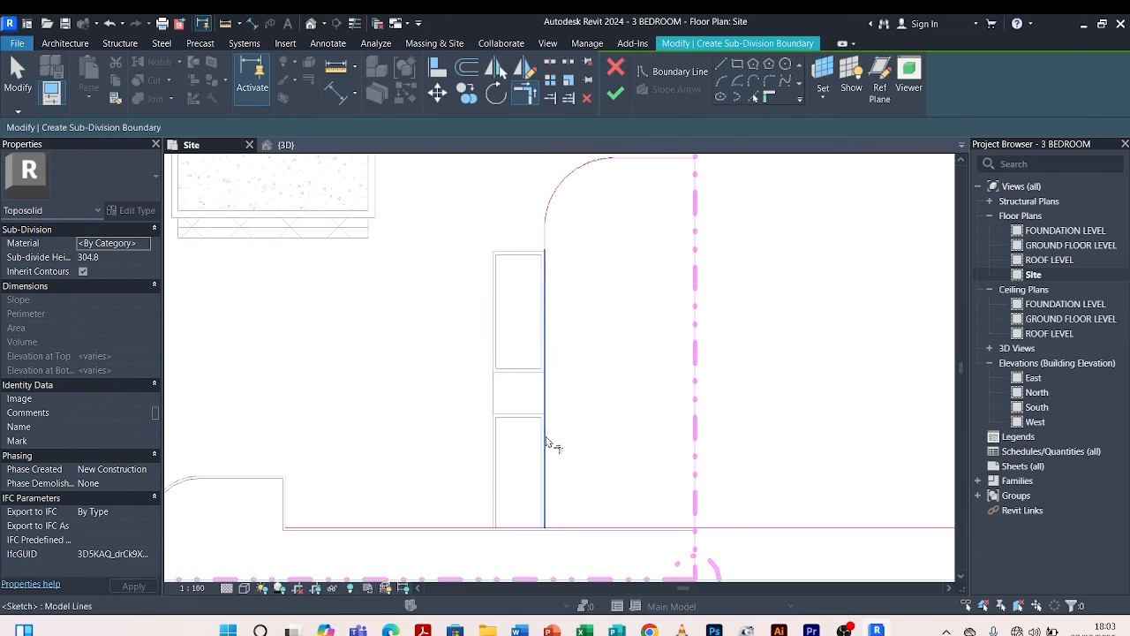
# Trim the boundary's two southern corners, at the strips' east side and at the property line, to close the outline.
pyautogui.click(550, 498)
pyautogui.click(567, 529)
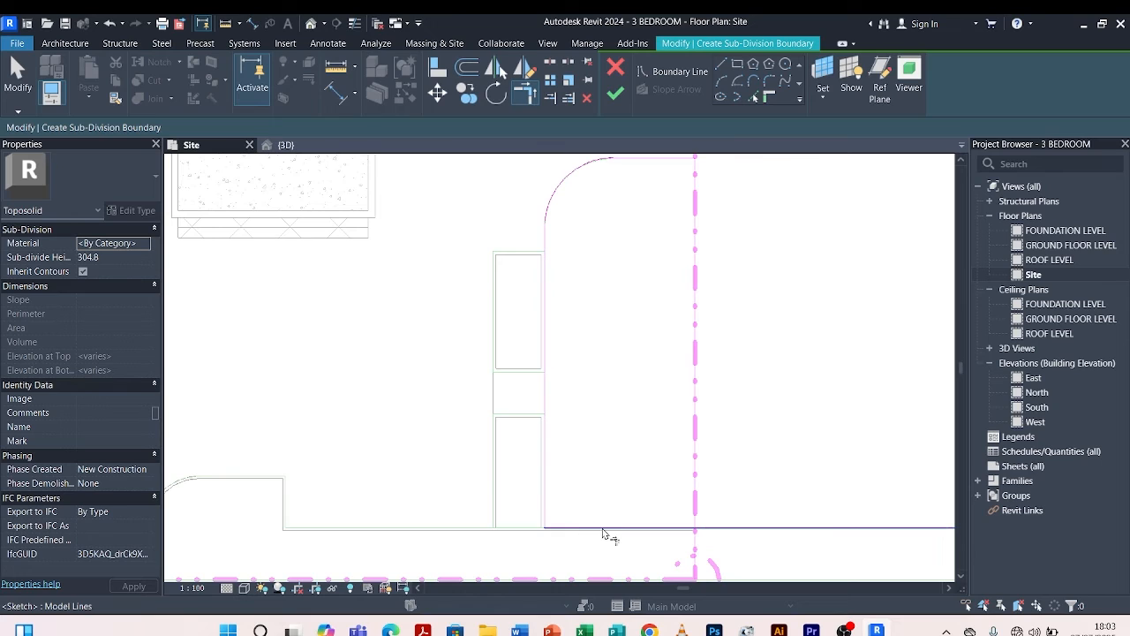
pyautogui.click(603, 529)
pyautogui.click(684, 442)
pyautogui.scroll(-2, 625, 468)
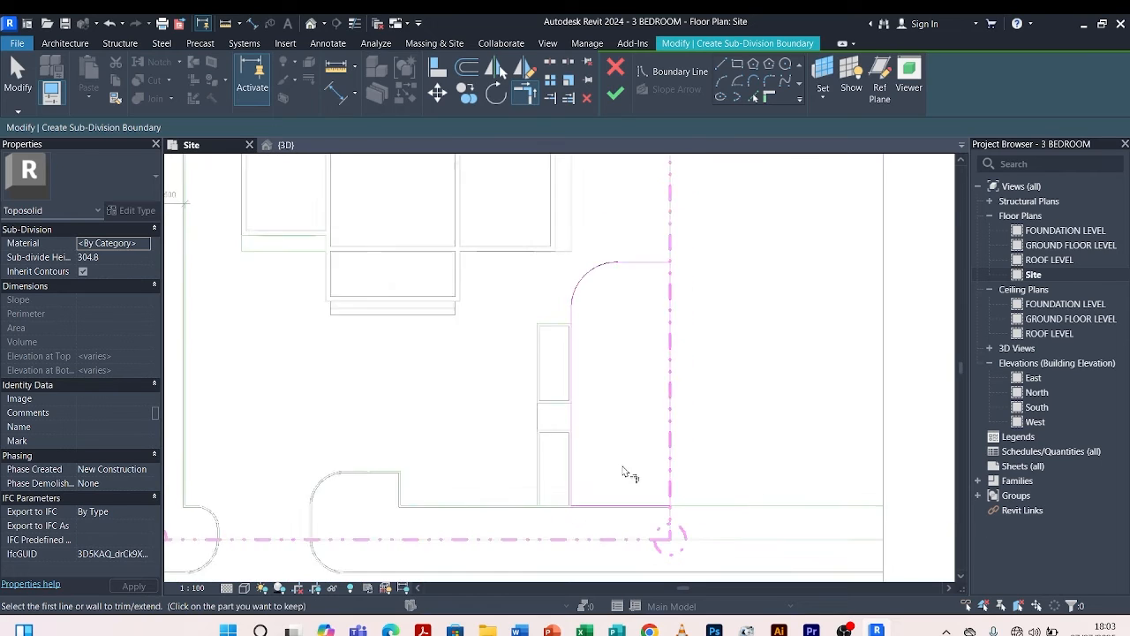
pyautogui.press('Escape')
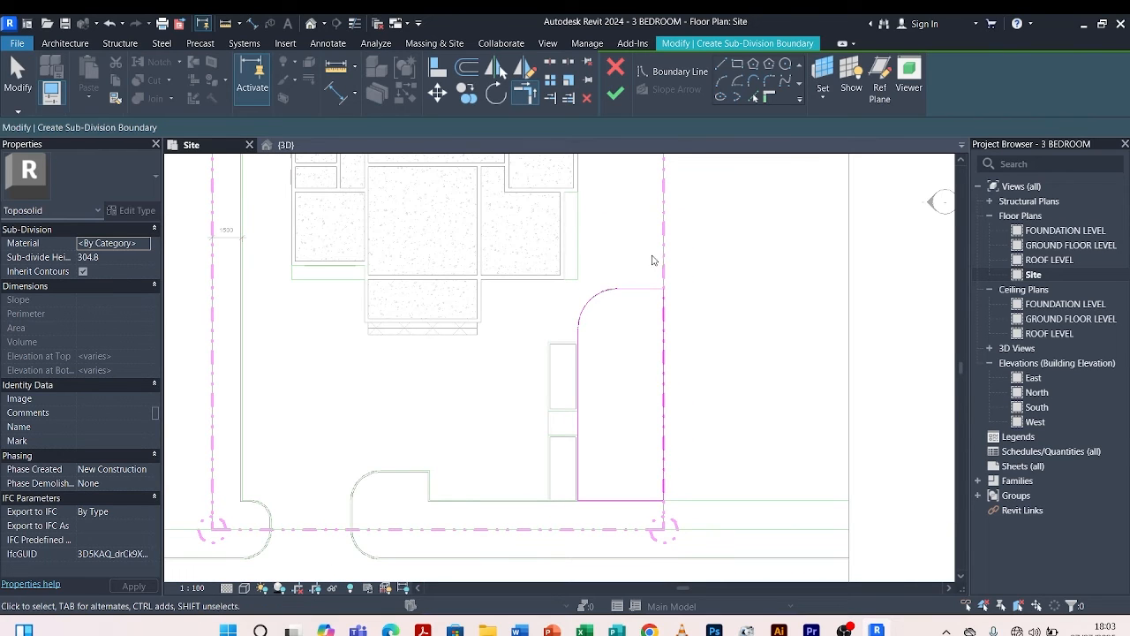
# Set the sub-division's height to 750 mm and its material to Grass, and finish its boundary.
pyautogui.click(124, 259)
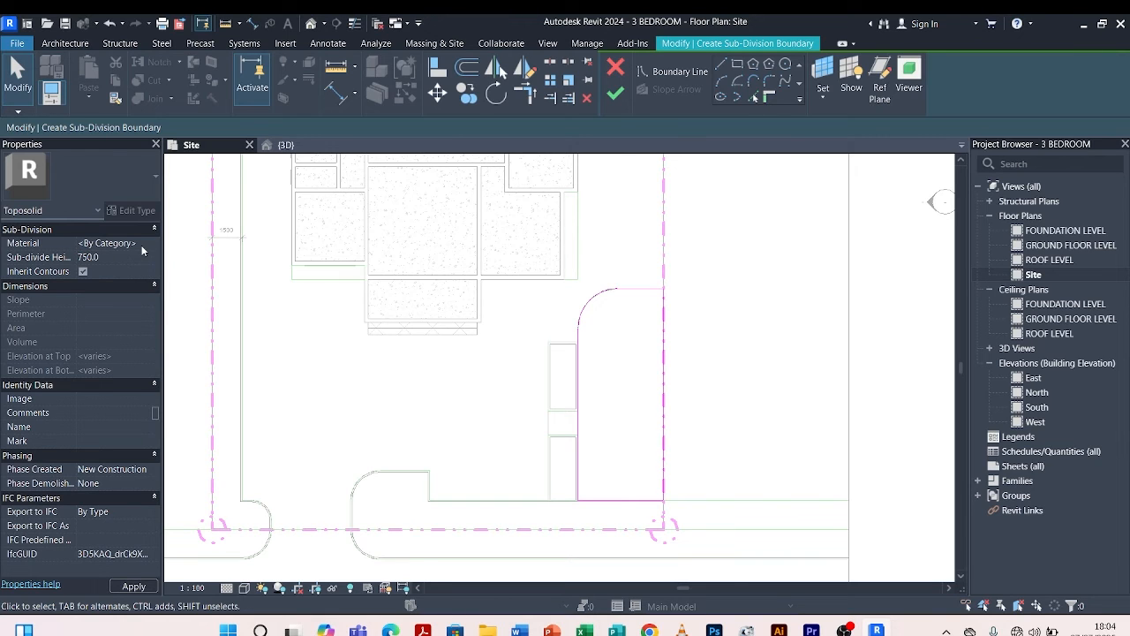
pyautogui.click(142, 246)
pyautogui.click(144, 246)
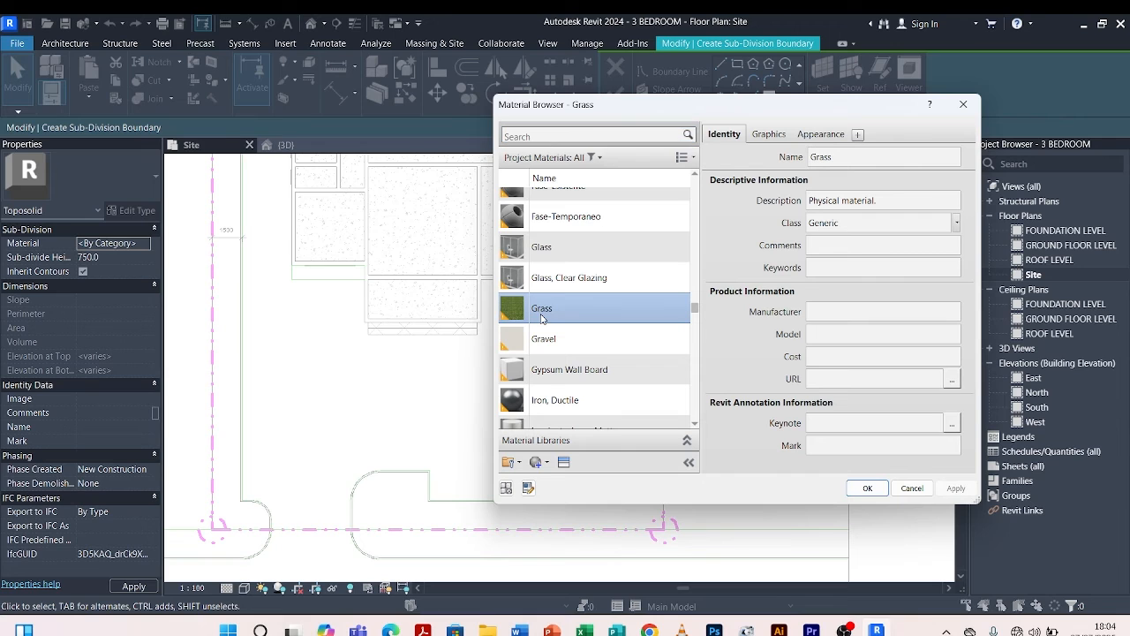
pyautogui.click(868, 488)
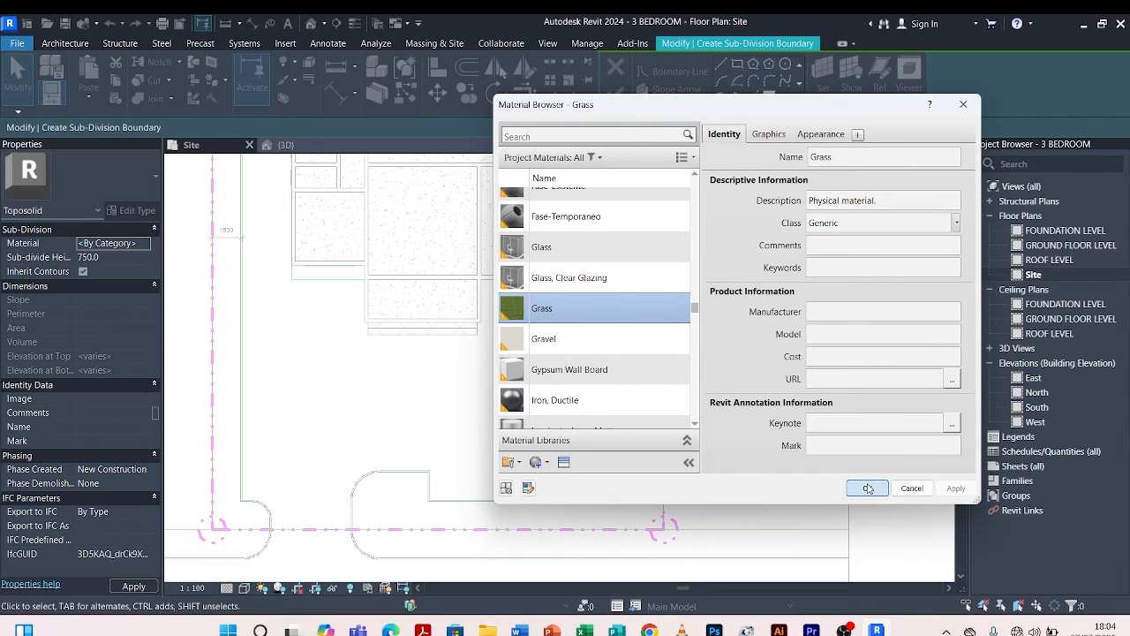
pyautogui.click(612, 95)
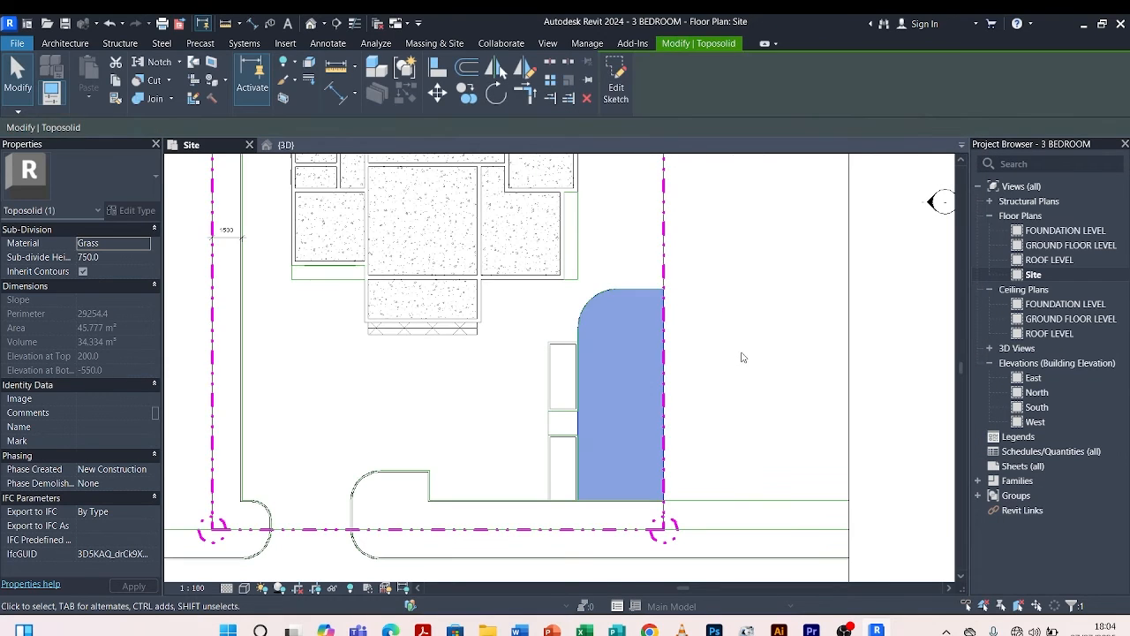
pyautogui.click(732, 354)
# Examine the raised lawn and the two neighbouring grass strips from several angles in the 3D view.
pyautogui.click(285, 145)
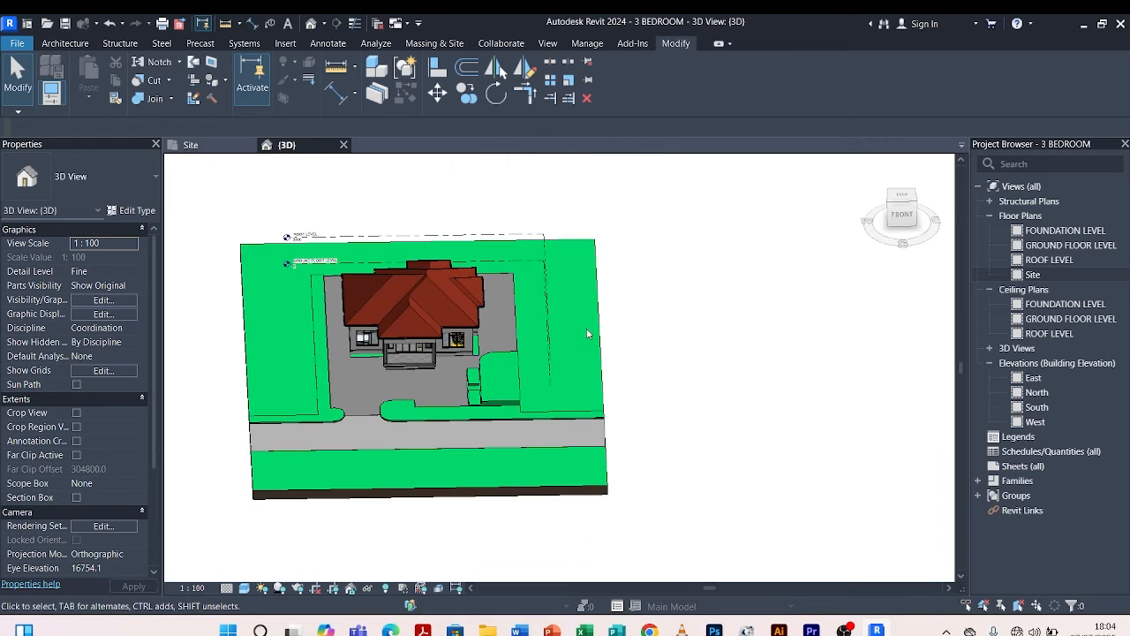
pyautogui.keyDown('shift'); pyautogui.moveTo(641, 418); pyautogui.dragTo(601, 291, button='middle'); pyautogui.keyUp('shift')
pyautogui.scroll(6, 472, 384)
pyautogui.keyDown('shift'); pyautogui.moveTo(406, 433); pyautogui.dragTo(489, 447, button='middle'); pyautogui.keyUp('shift')
pyautogui.scroll(3, 700, 265)
pyautogui.scroll(2, 700, 268)
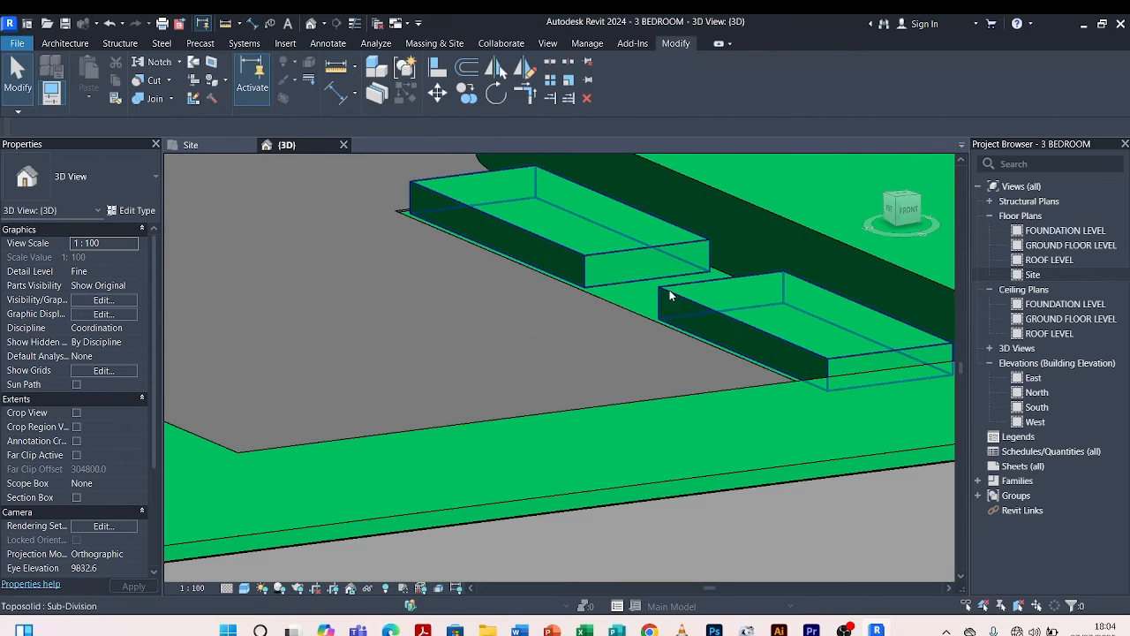
pyautogui.scroll(-6, 502, 410)
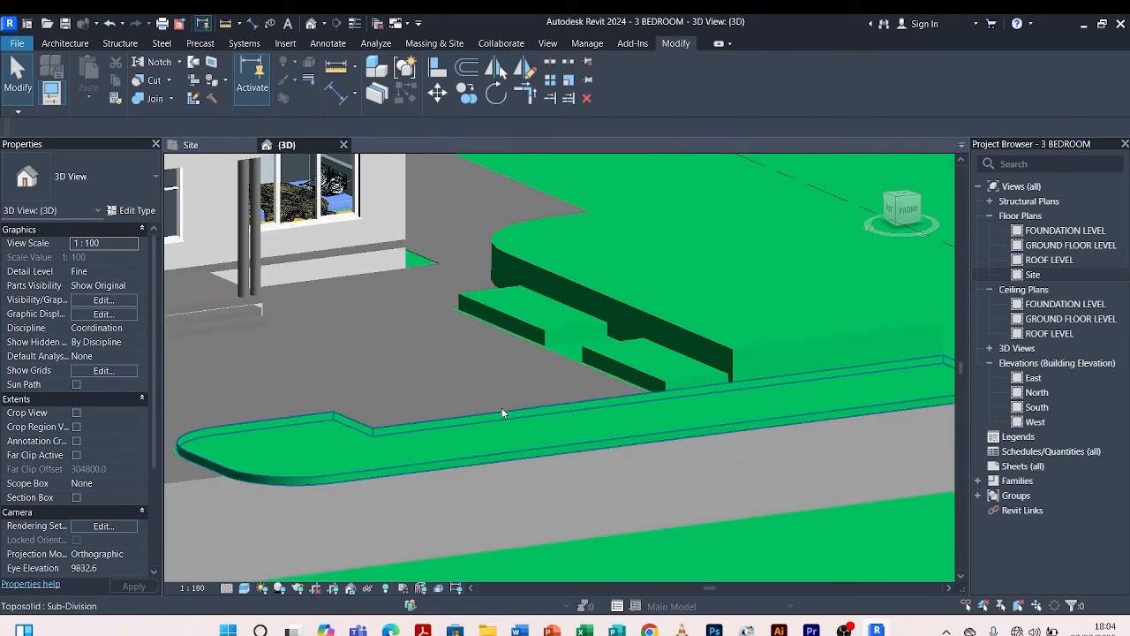
pyautogui.keyDown('shift'); pyautogui.moveTo(502, 411); pyautogui.dragTo(585, 457, button='middle'); pyautogui.keyUp('shift')
pyautogui.scroll(3, 626, 325)
pyautogui.scroll(2, 629, 319)
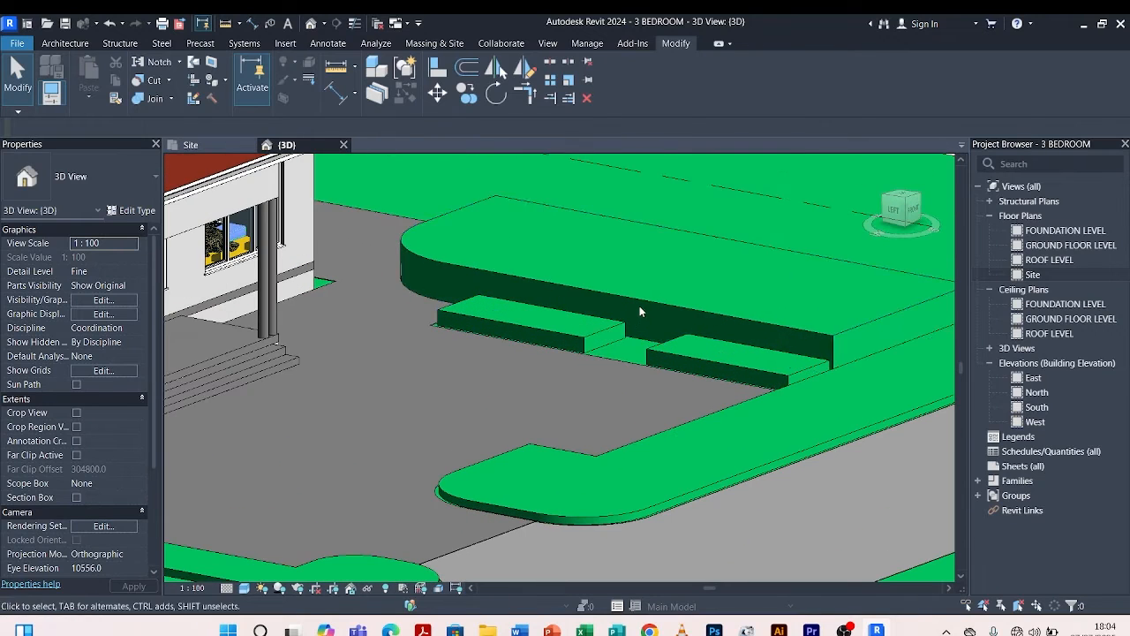
# Lower the sub-divide height of the raised lawn with the curved corner.
pyautogui.click(641, 301)
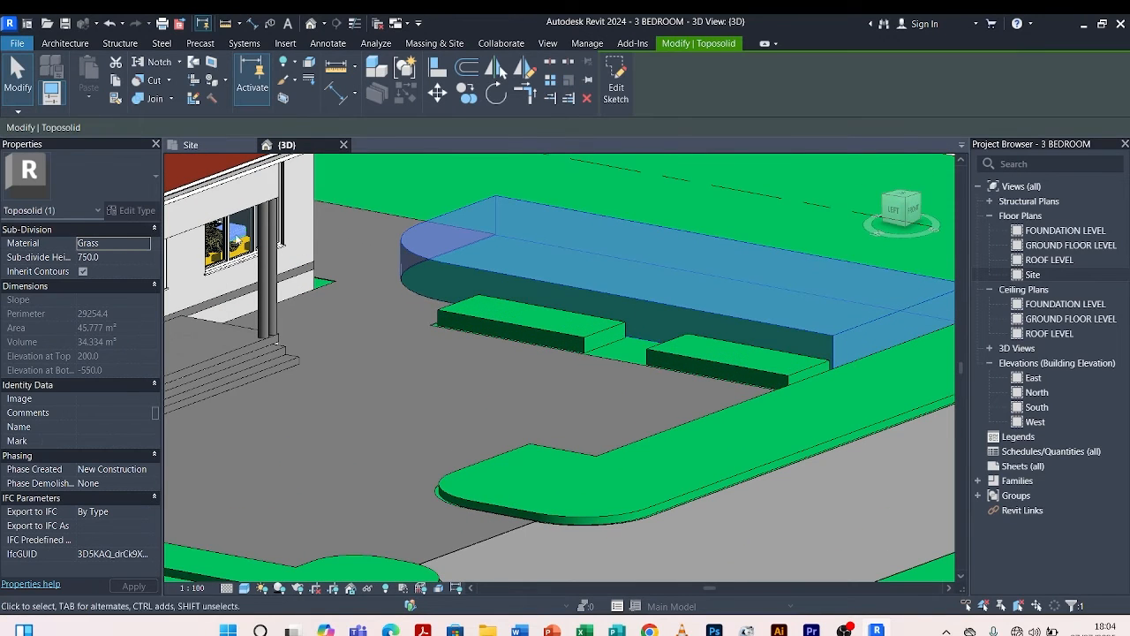
pyautogui.click(109, 258)
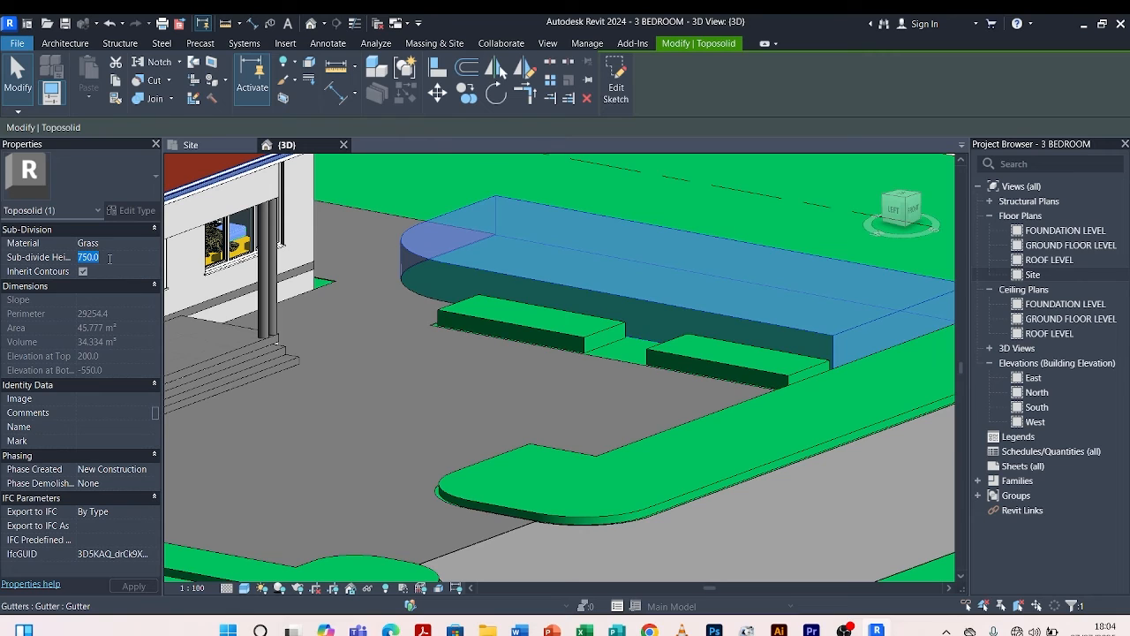
pyautogui.press('Return')
pyautogui.press('Escape')
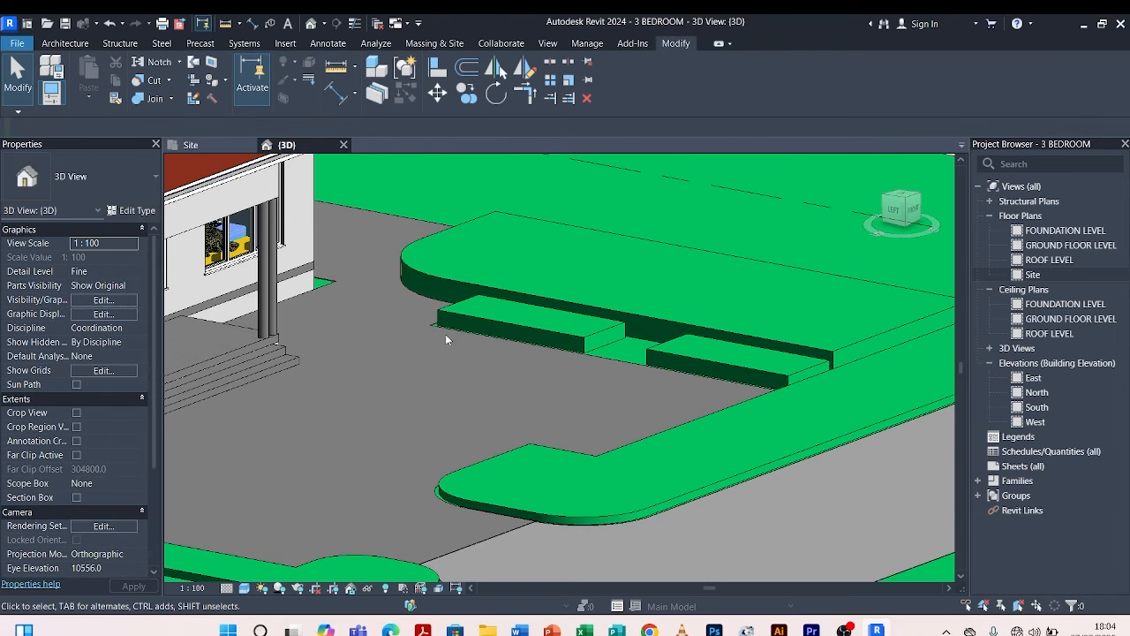
# Examine the lawn's level against the strips, the whole site, and the grass patch along the house's front wall in 3D.
pyautogui.scroll(-5, 445, 333)
pyautogui.keyDown('shift'); pyautogui.moveTo(687, 410); pyautogui.dragTo(562, 444, button='middle'); pyautogui.keyUp('shift')
pyautogui.scroll(4, 364, 401)
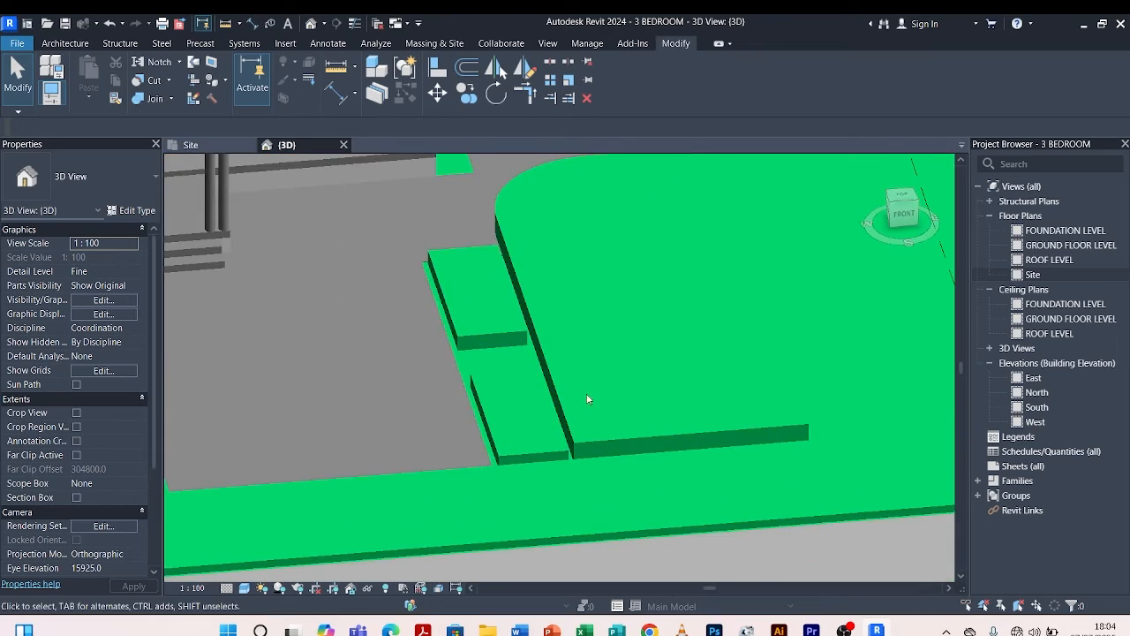
pyautogui.scroll(-3, 586, 394)
pyautogui.scroll(-5, 581, 400)
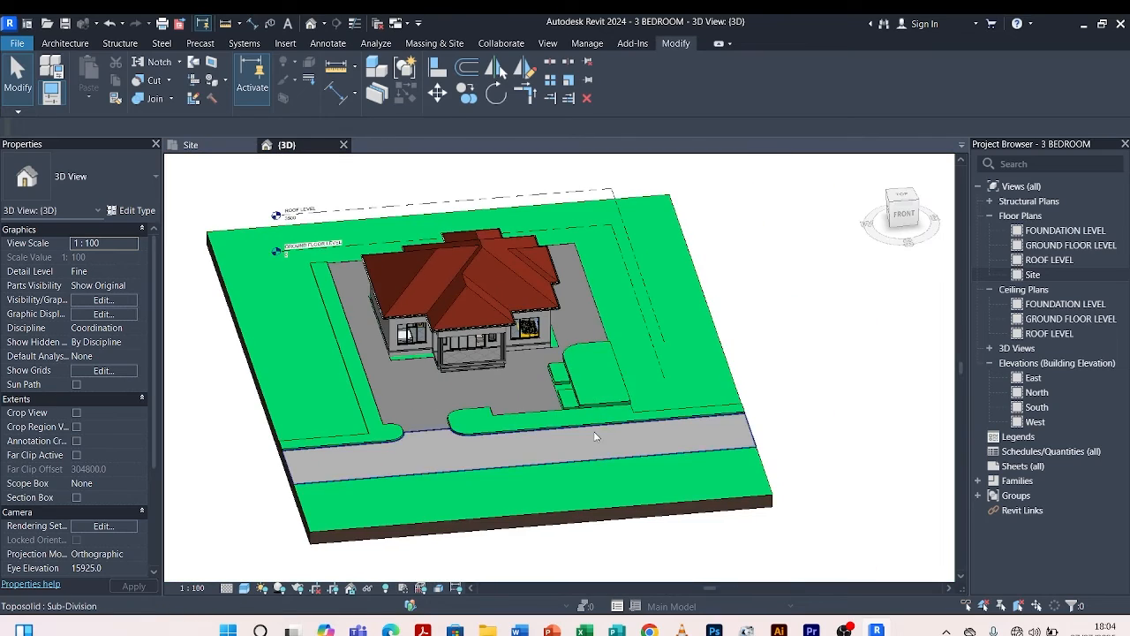
pyautogui.keyDown('shift'); pyautogui.moveTo(581, 400); pyautogui.dragTo(437, 452, button='middle'); pyautogui.keyUp('shift')
pyautogui.scroll(4, 408, 408)
pyautogui.scroll(5, 436, 450)
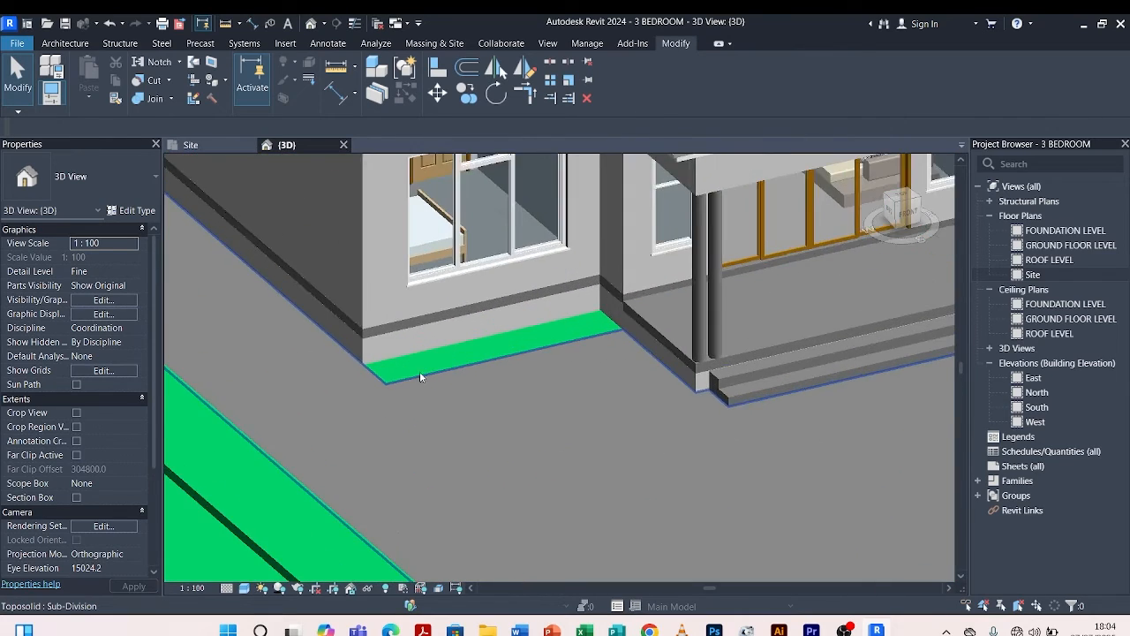
# Open the boundary sketch of the 150 mm high grass verge sub-division along the plot's side and road frontage for editing.
pyautogui.scroll(-2, 477, 289)
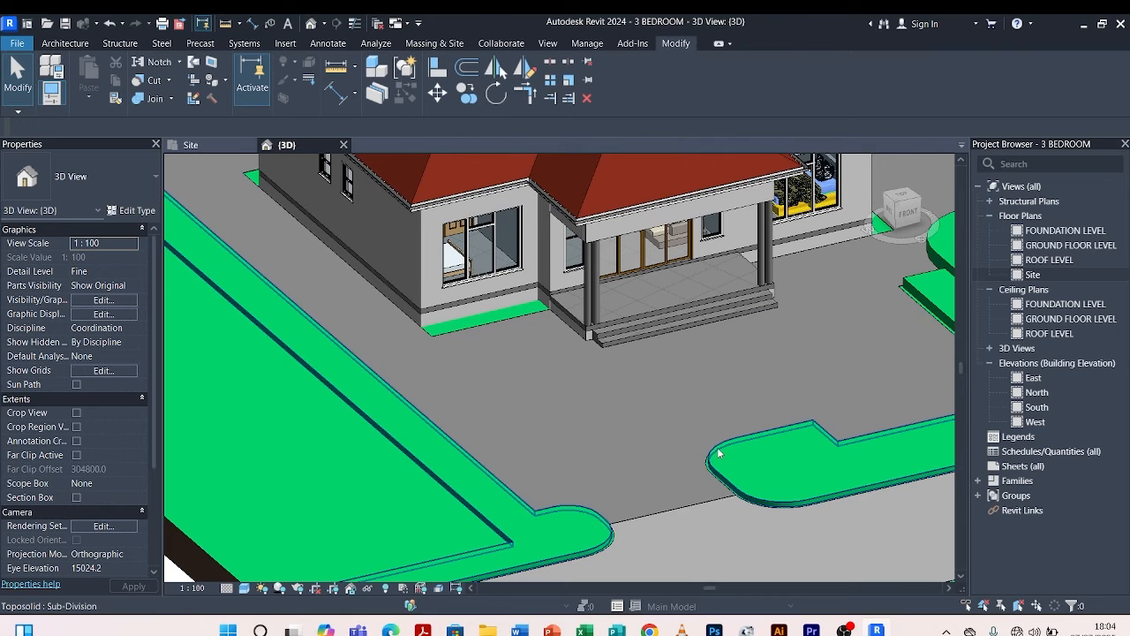
pyautogui.click(377, 363)
pyautogui.scroll(-4, 377, 363)
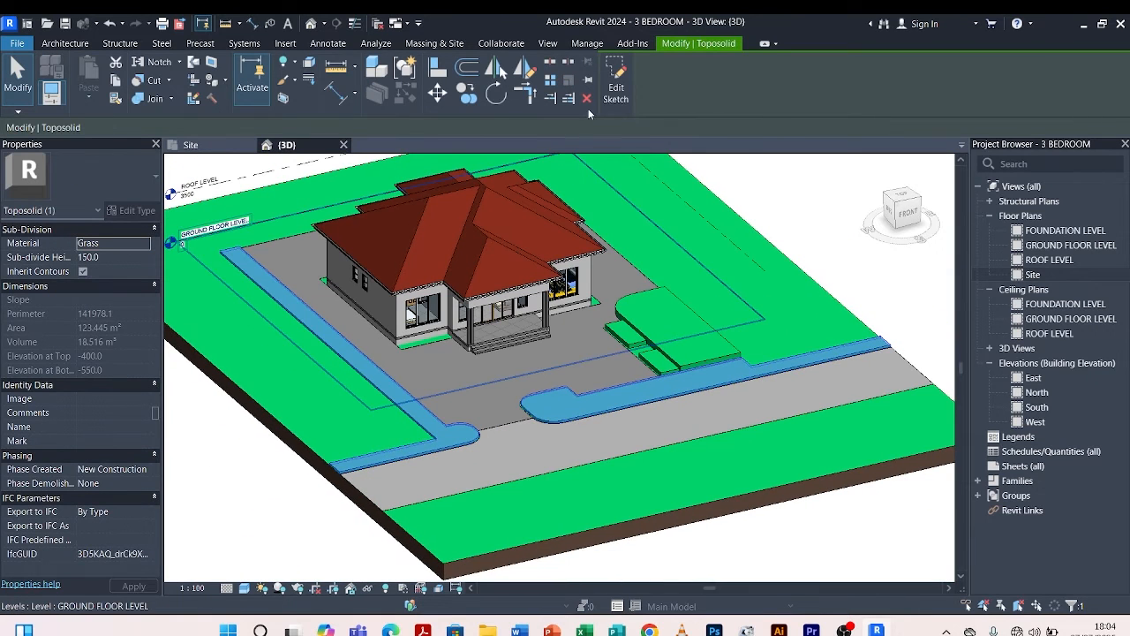
pyautogui.click(615, 92)
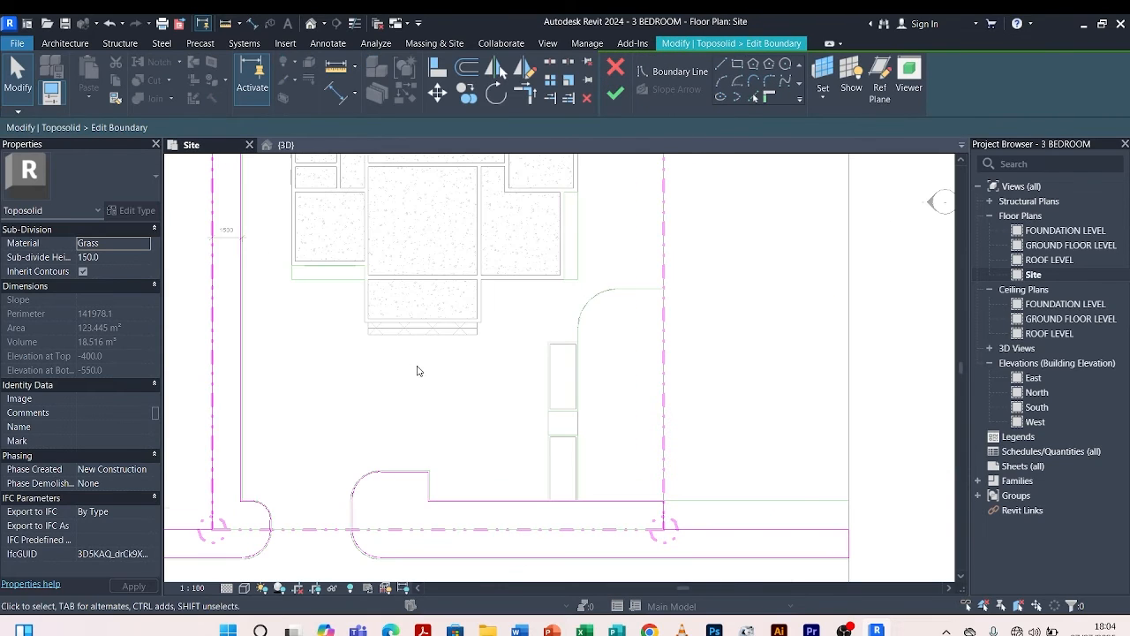
pyautogui.scroll(-4, 485, 389)
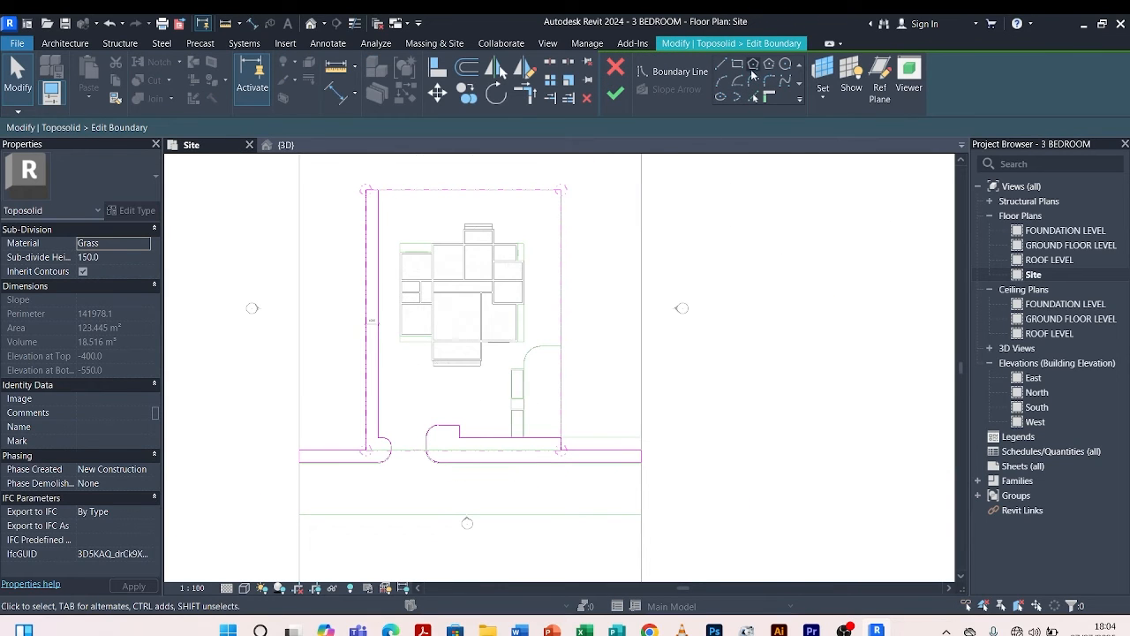
# Pick the two outer wall faces around the recess at the house's front-right corner as boundary lines.
pyautogui.click(754, 98)
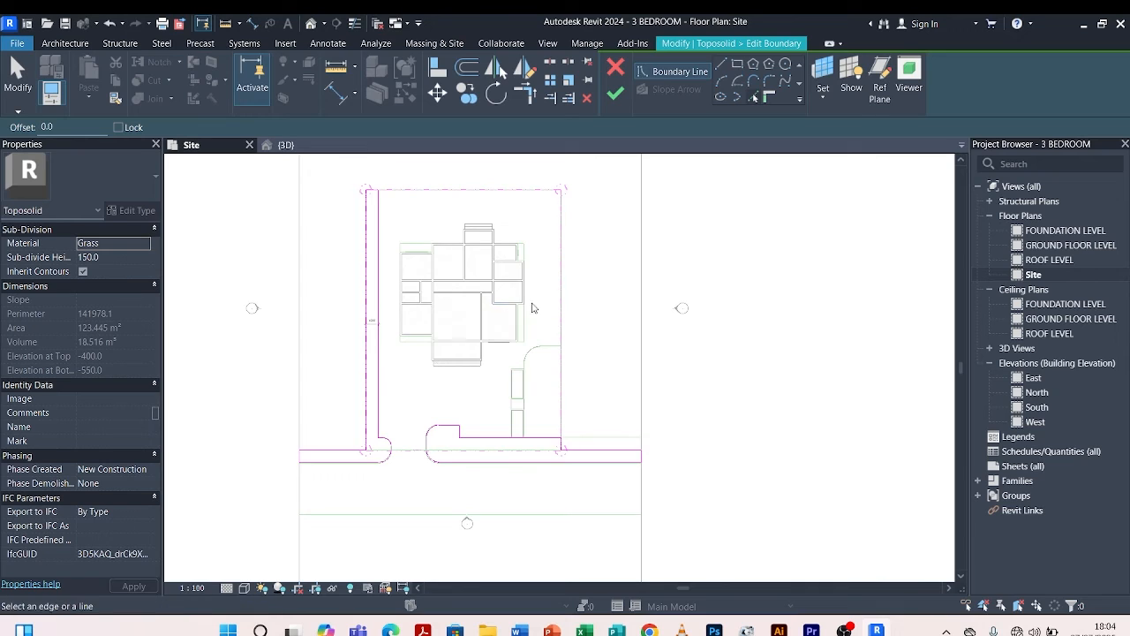
pyautogui.scroll(5, 528, 317)
pyautogui.scroll(1, 528, 318)
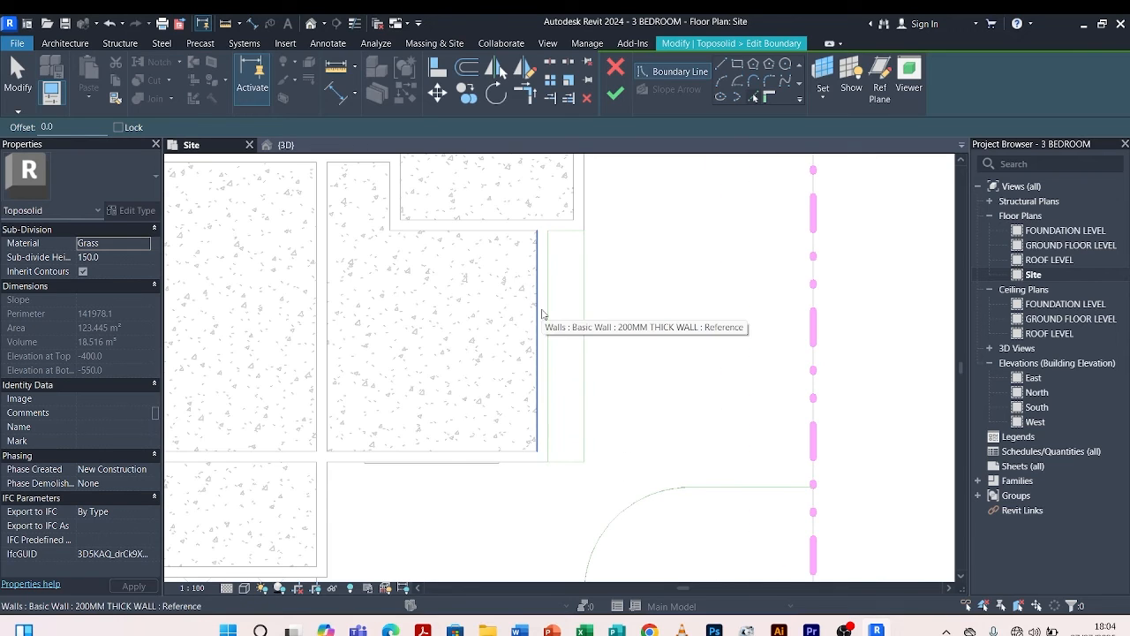
pyautogui.click(547, 311)
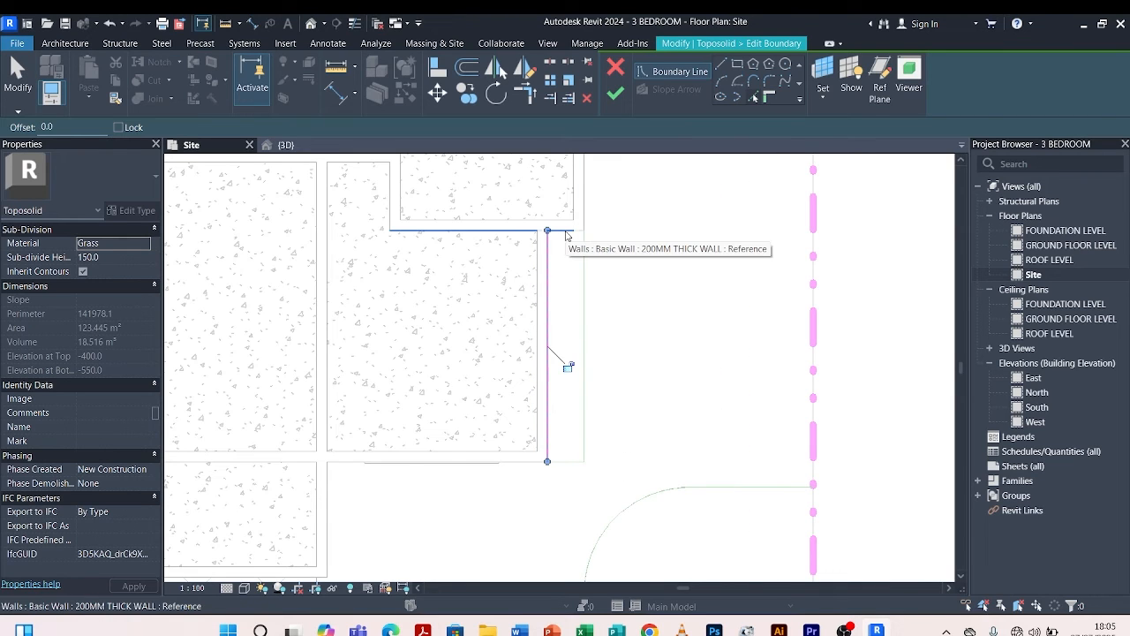
pyautogui.click(566, 236)
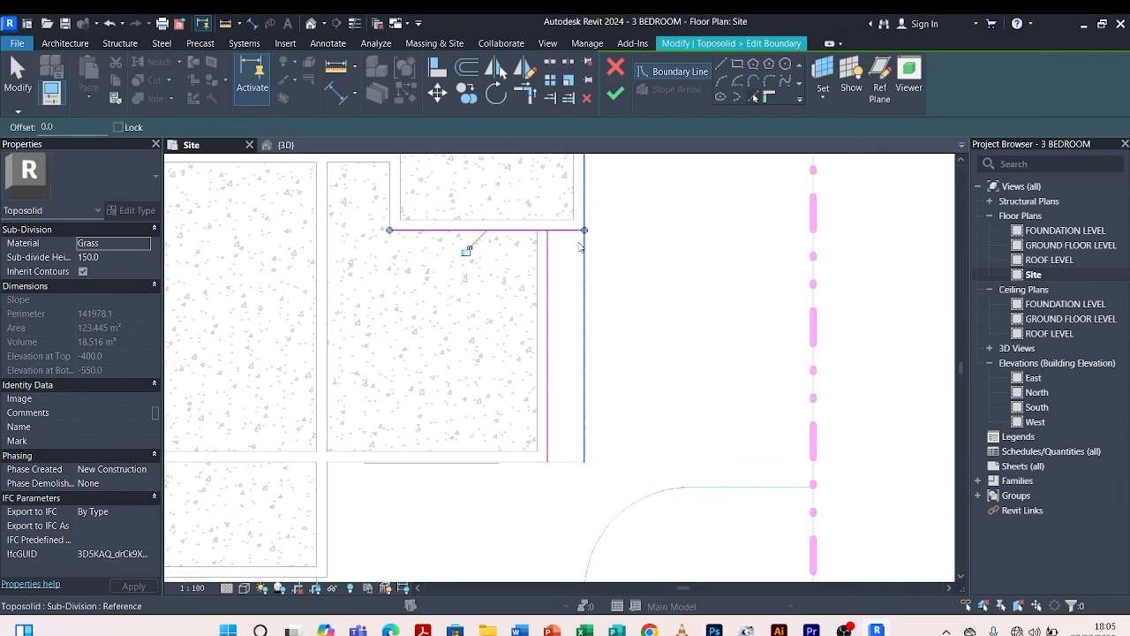
# Pick the wall faces of the house's front-left and rear-left recesses as boundary lines, and split the long line they share.
pyautogui.scroll(-3, 619, 326)
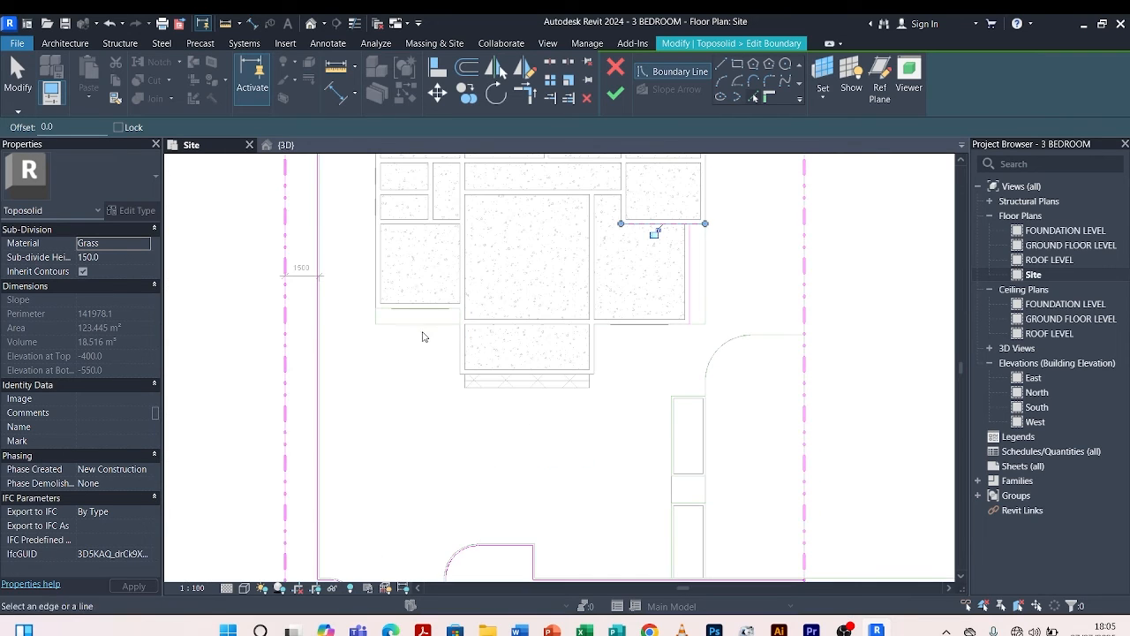
pyautogui.scroll(4, 388, 309)
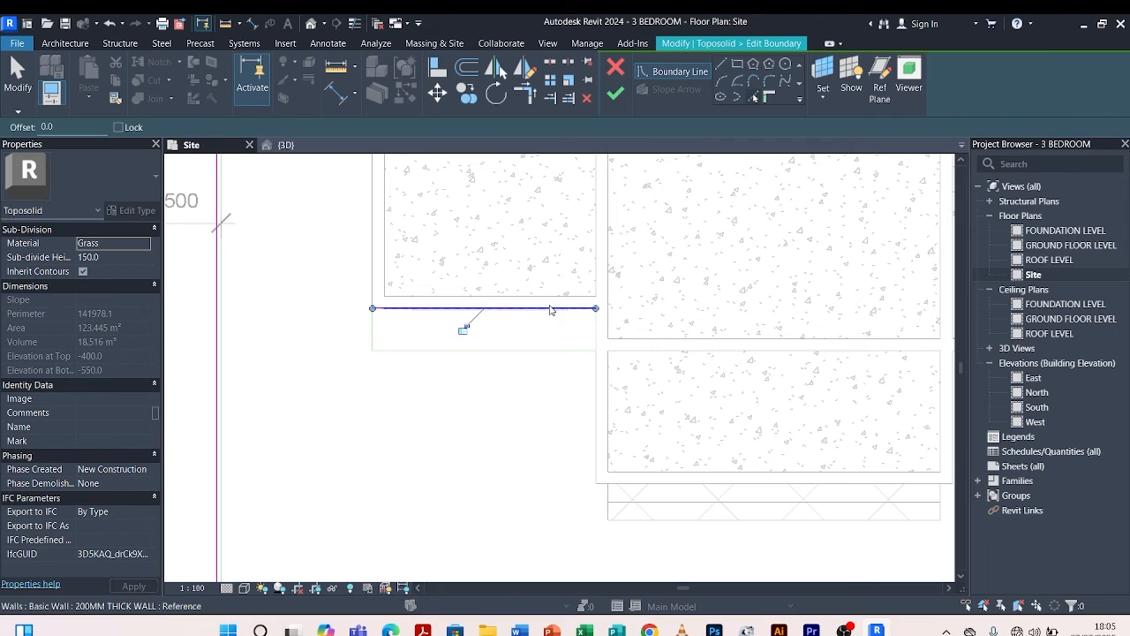
pyautogui.scroll(-3, 555, 379)
pyautogui.scroll(2, 458, 204)
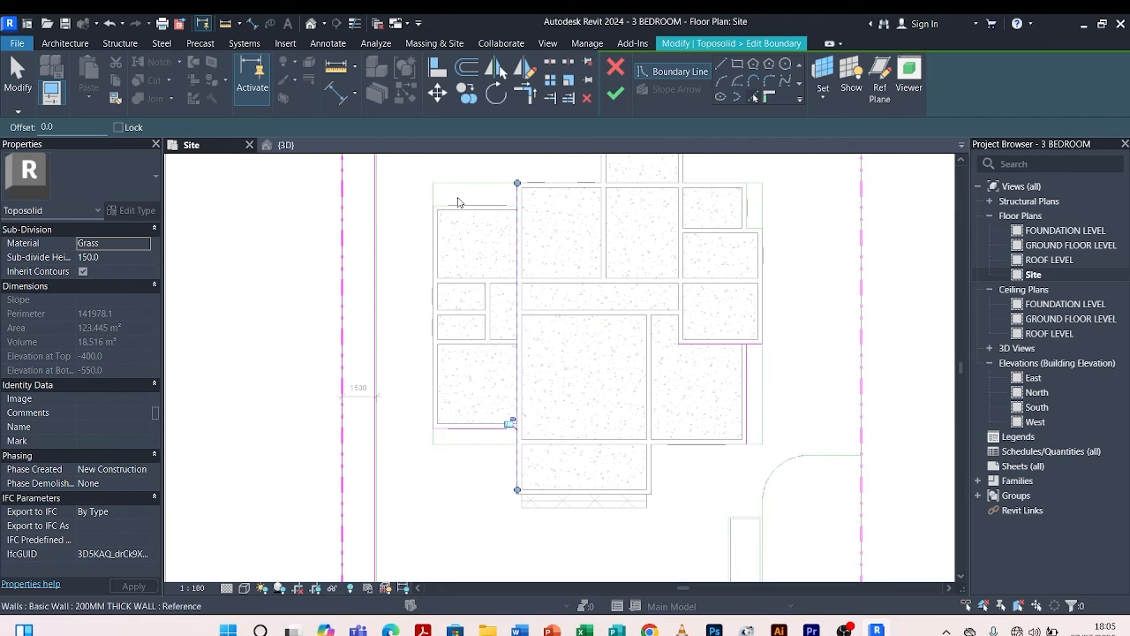
pyautogui.scroll(2, 458, 203)
pyautogui.click(495, 244)
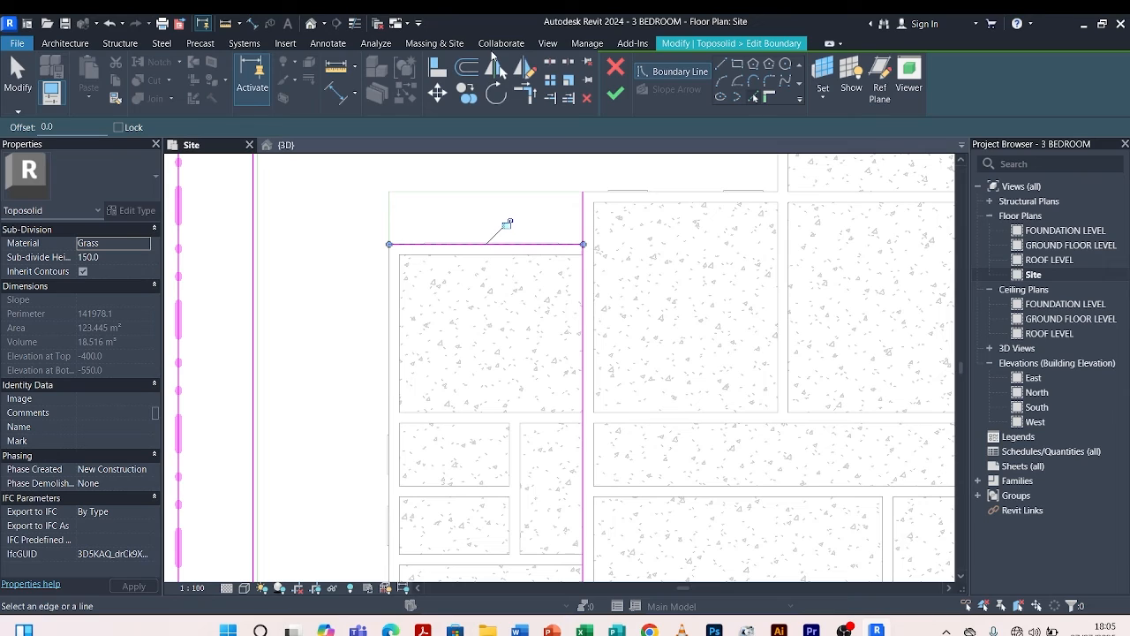
pyautogui.click(550, 62)
pyautogui.click(585, 344)
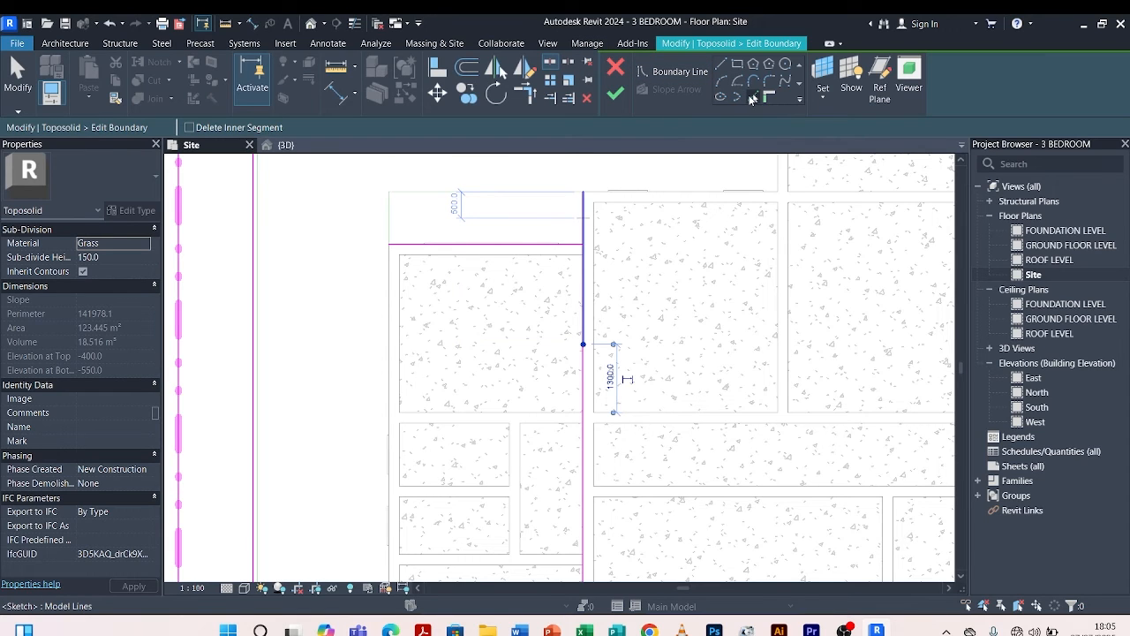
# Pick the two outer wall faces around the recess at the house's rear-right corner as boundary lines.
pyautogui.click(752, 97)
pyautogui.scroll(-5, 356, 309)
pyautogui.scroll(4, 530, 328)
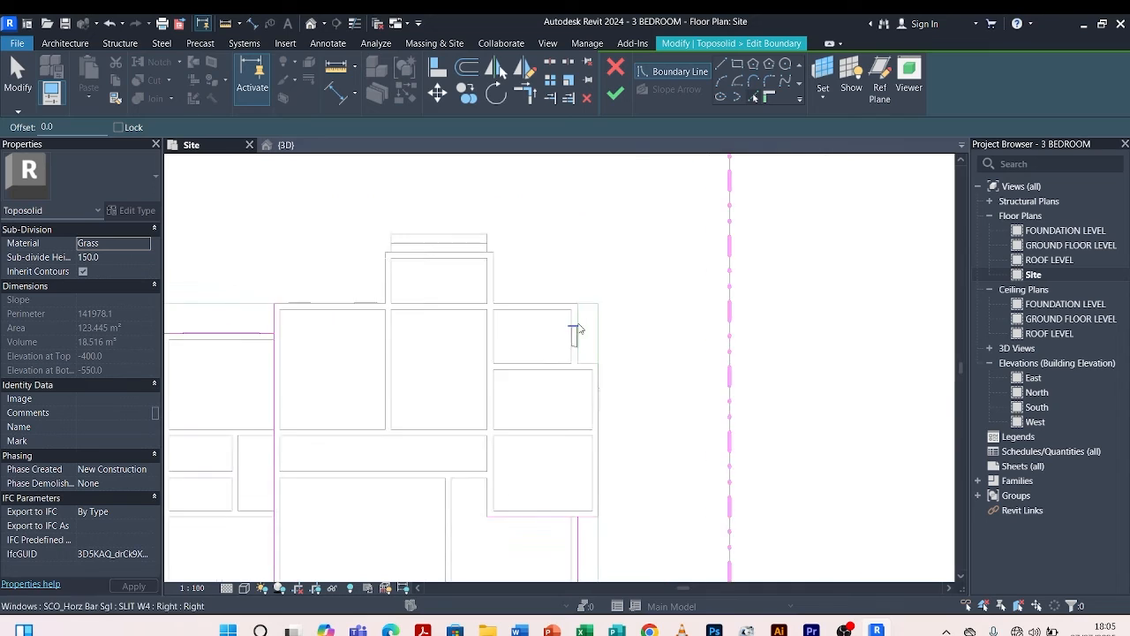
pyautogui.scroll(3, 578, 330)
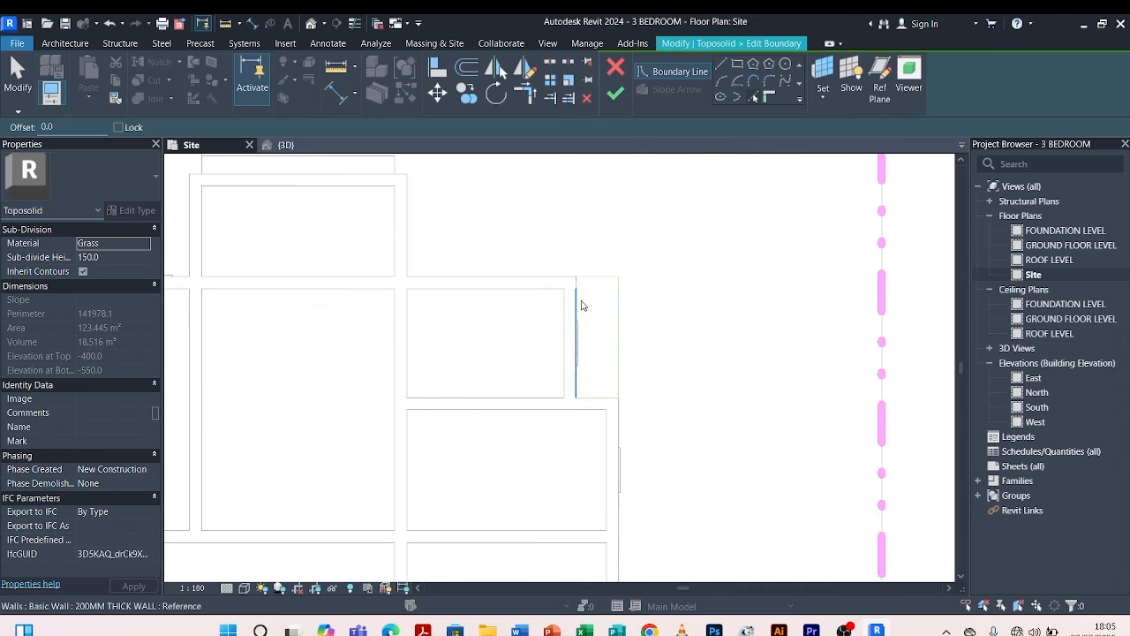
pyautogui.click(596, 402)
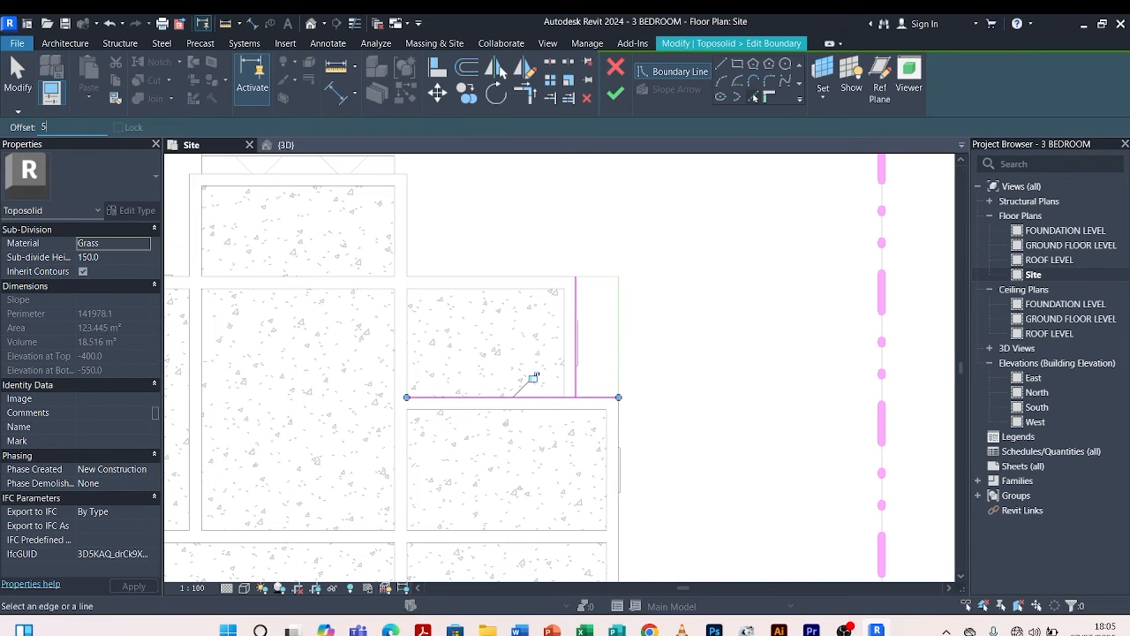
# Add boundary lines offset 50 mm inward from the side and rear edges of the existing grass patches around the house.
pyautogui.scroll(3, 610, 327)
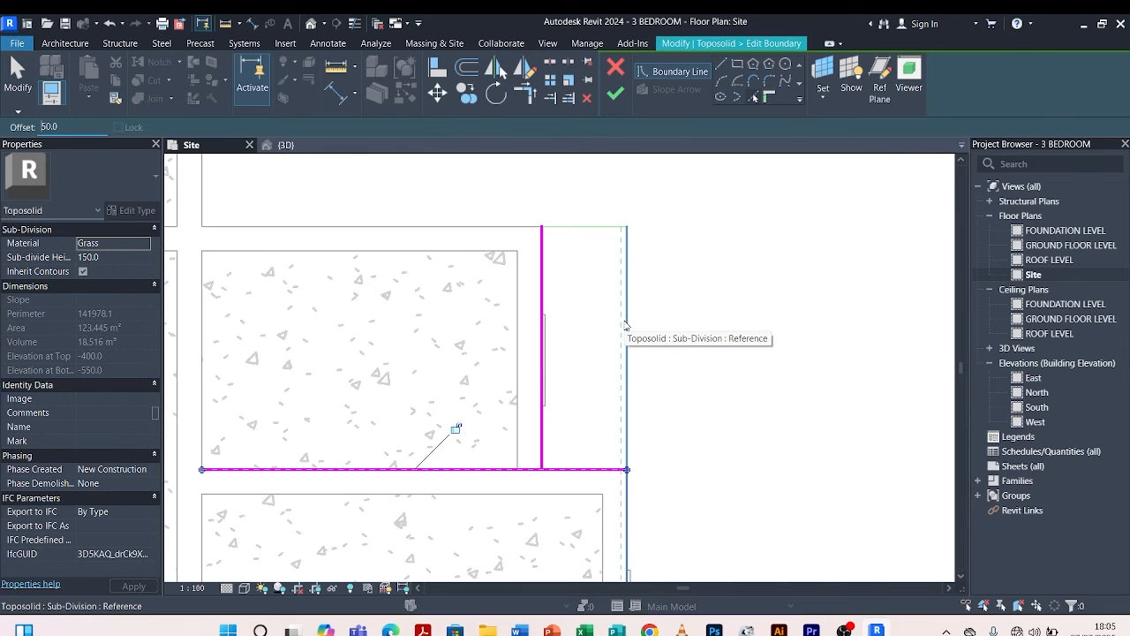
pyautogui.click(625, 325)
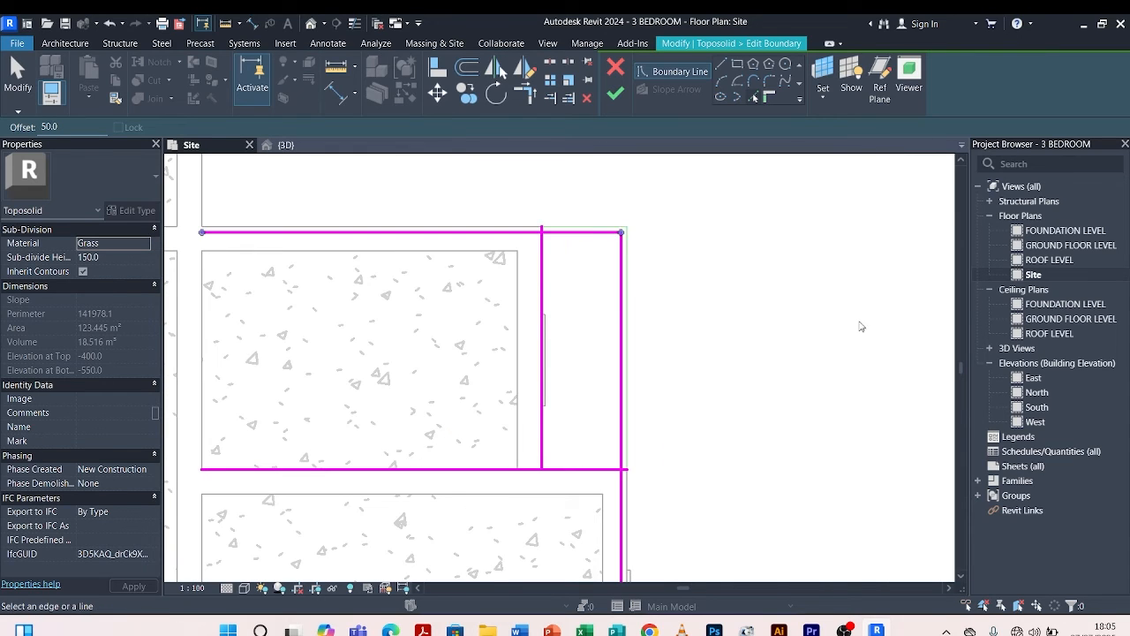
pyautogui.scroll(-4, 860, 324)
pyautogui.scroll(3, 322, 353)
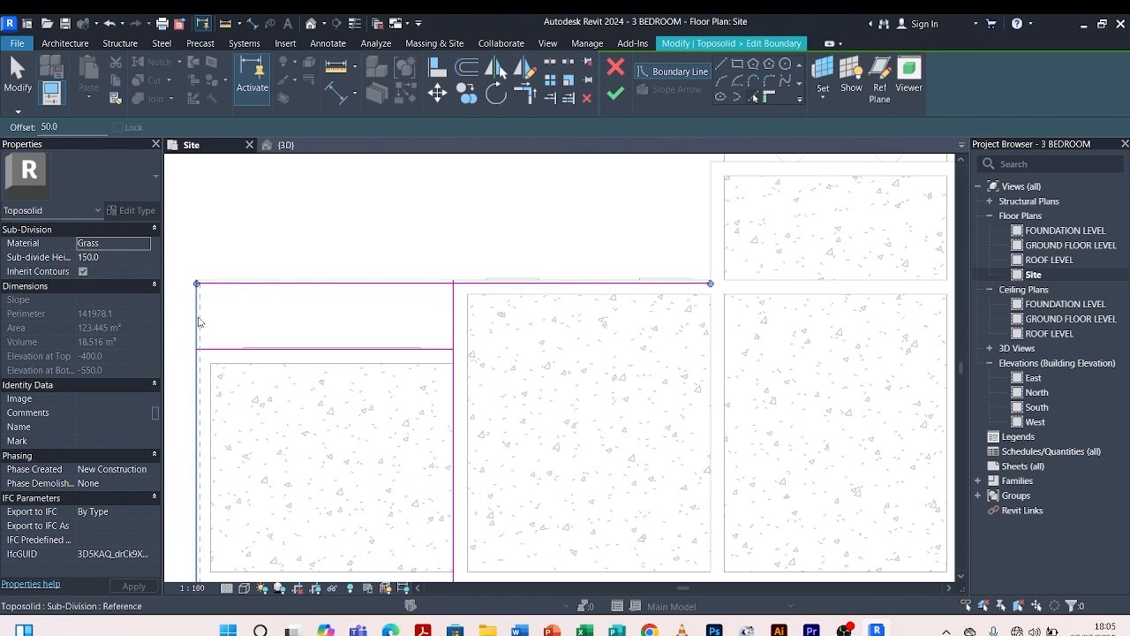
pyautogui.scroll(-4, 457, 281)
pyautogui.scroll(-1, 433, 380)
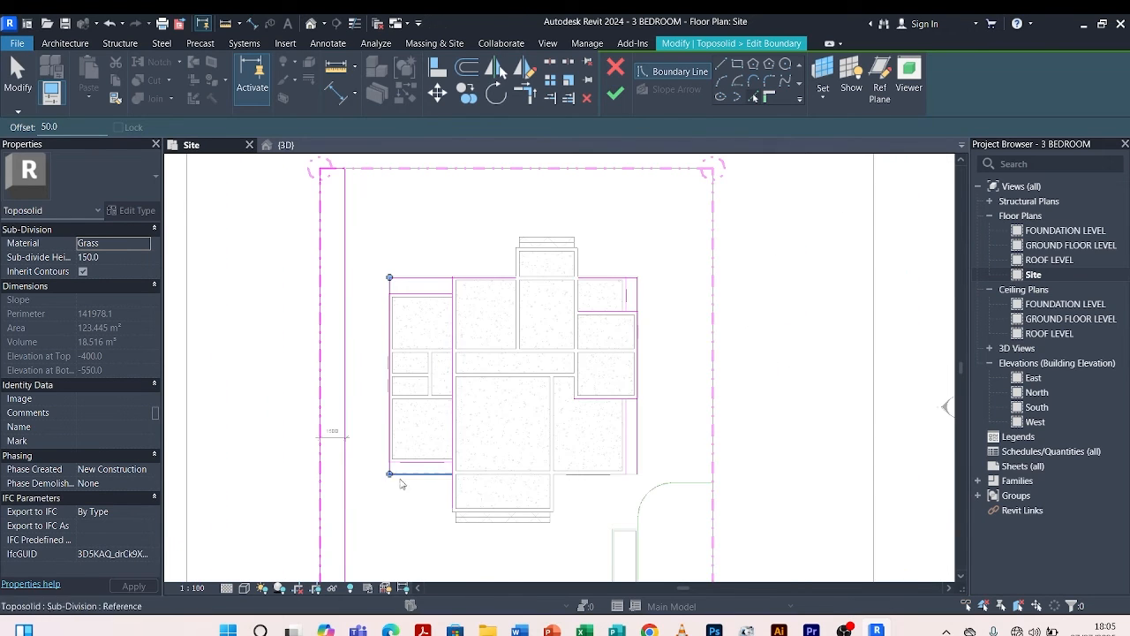
# Add boundary lines offset 50 mm inward from the front edges of the front-left and front-right grass patches.
pyautogui.scroll(4, 402, 477)
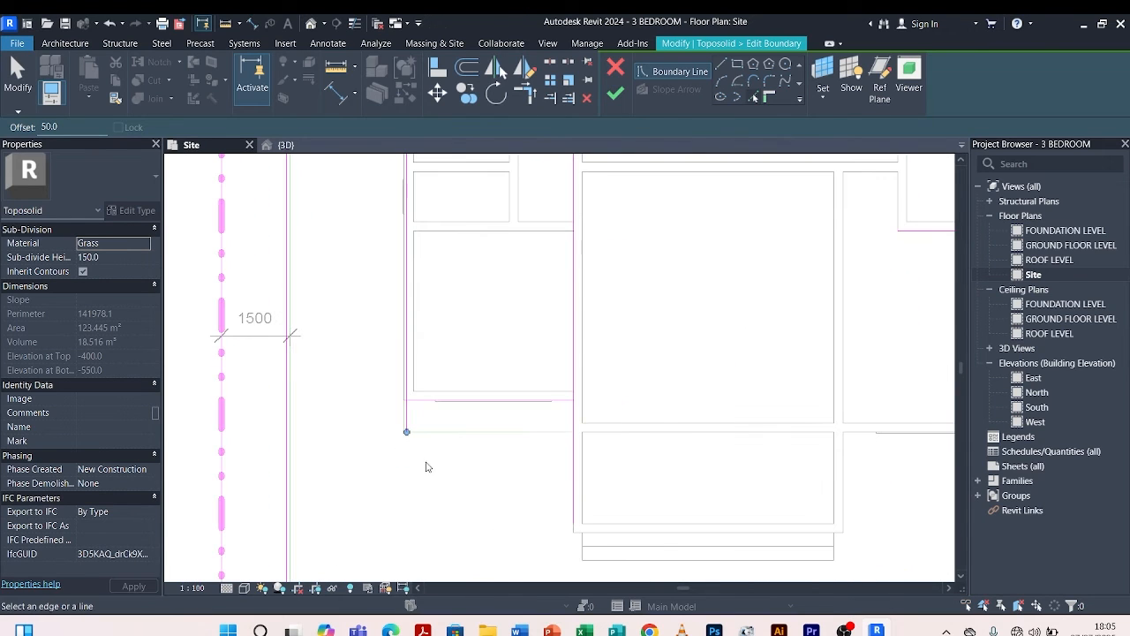
pyautogui.click(465, 433)
pyautogui.scroll(-3, 467, 394)
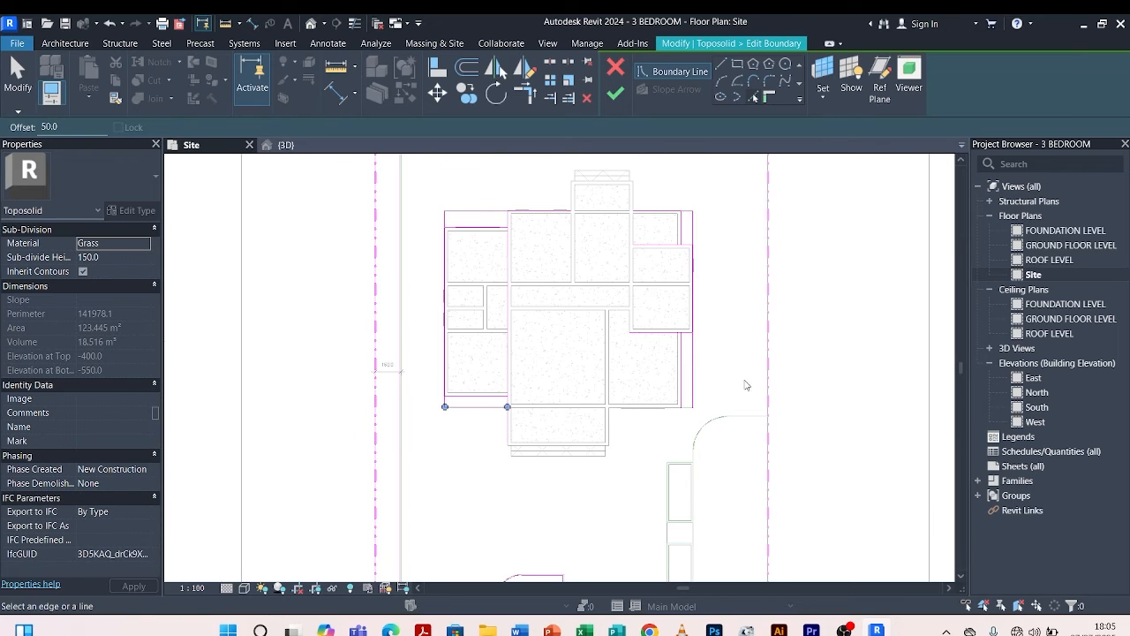
pyautogui.scroll(2, 737, 389)
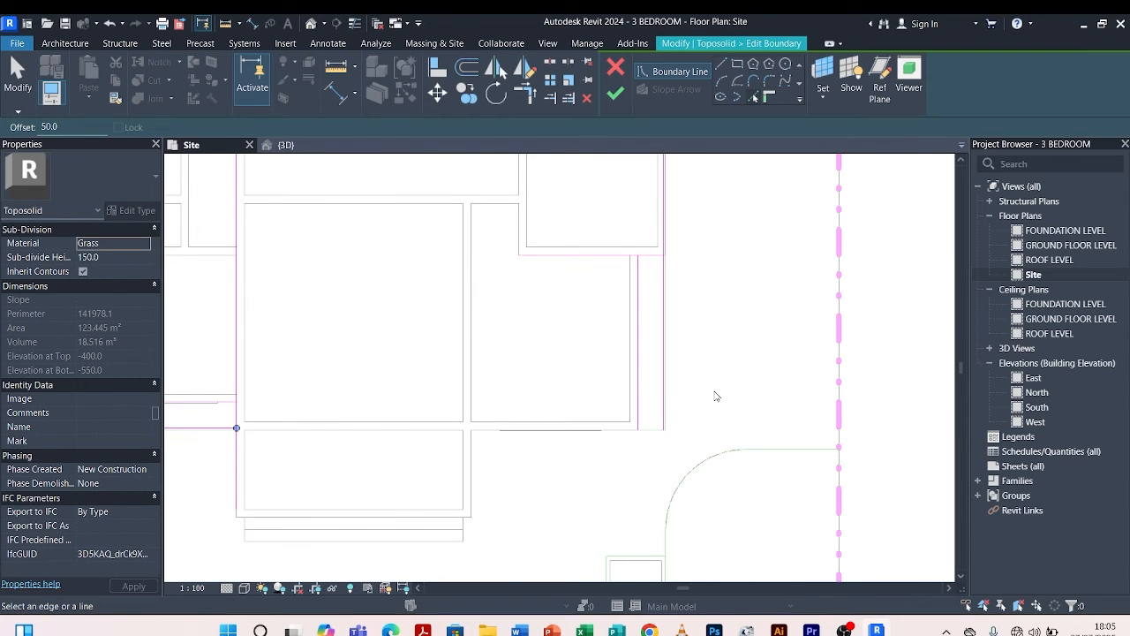
pyautogui.click(649, 427)
pyautogui.scroll(-2, 669, 376)
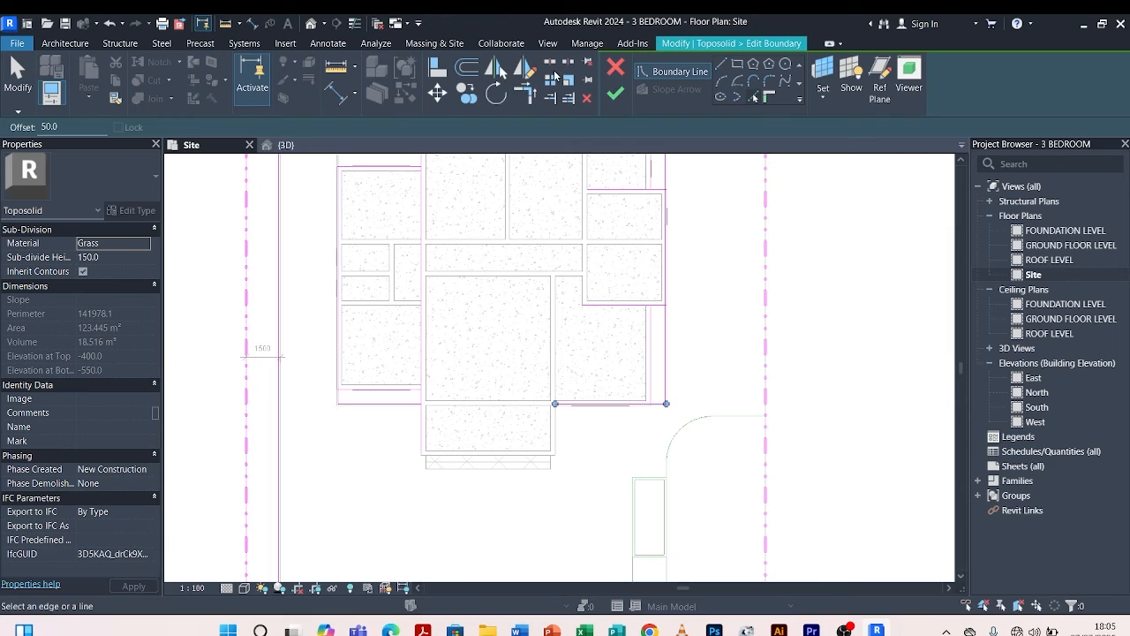
# Split the long boundary lines on both sides of the house between the front and rear grass patches.
pyautogui.click(549, 64)
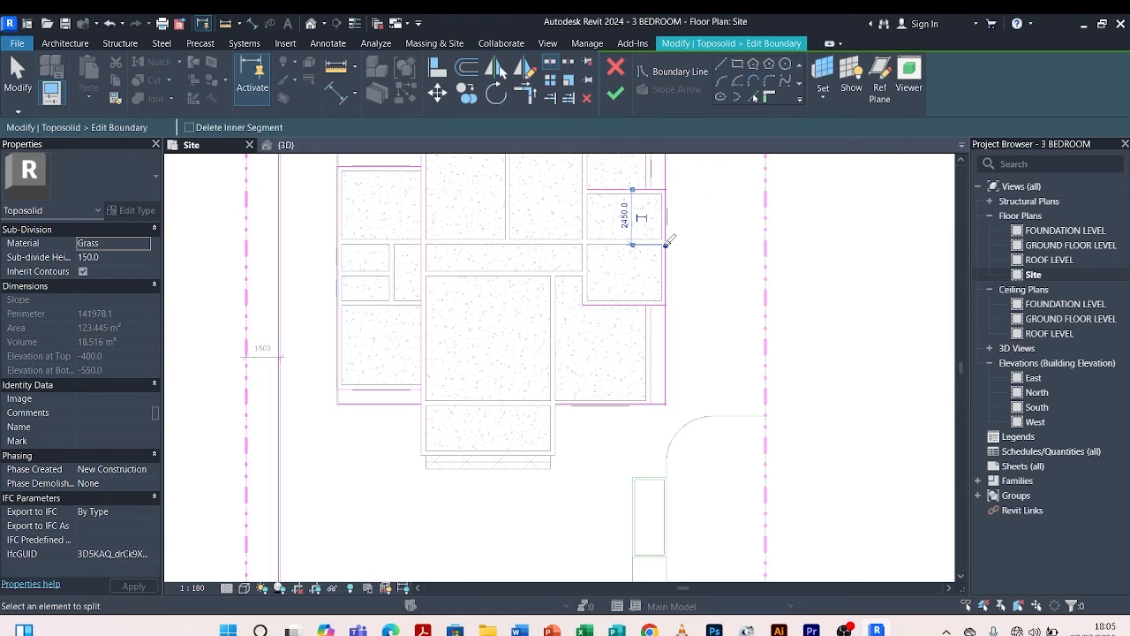
pyautogui.click(339, 263)
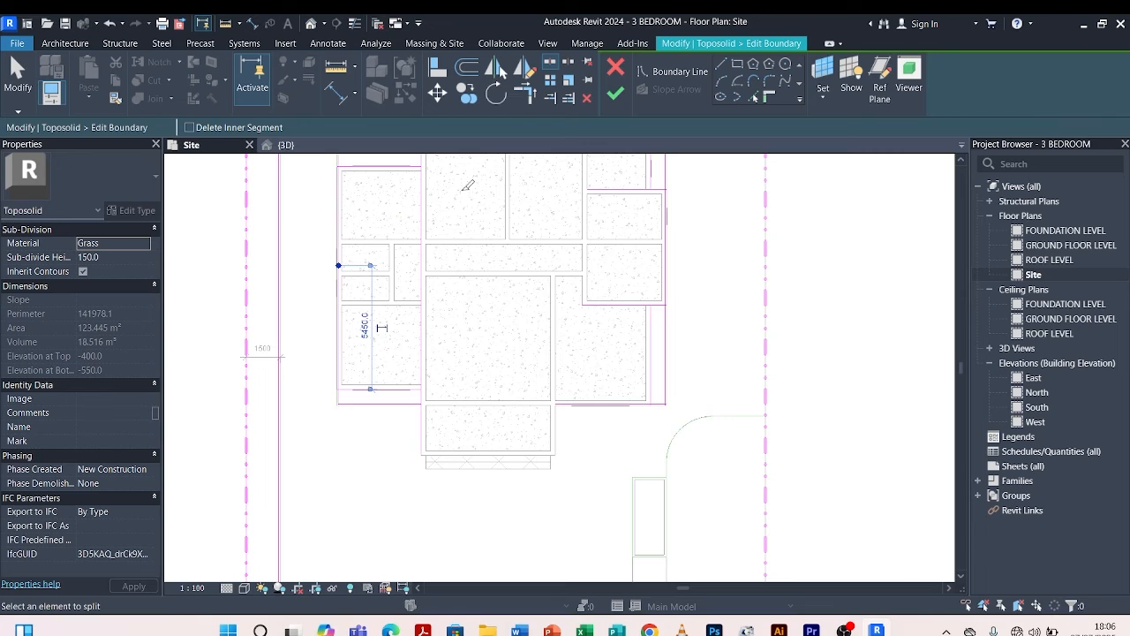
pyautogui.press('Escape')
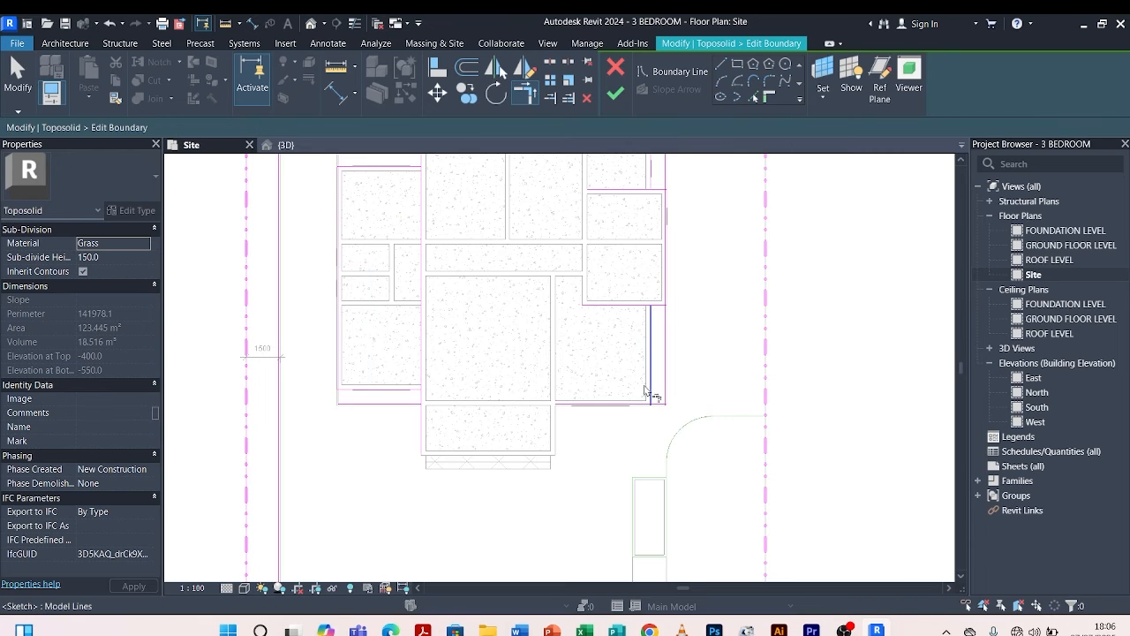
# Trim the boundary lines of the narrow grass patch at the house's front-right recess to corners.
pyautogui.scroll(3, 669, 406)
pyautogui.scroll(3, 629, 426)
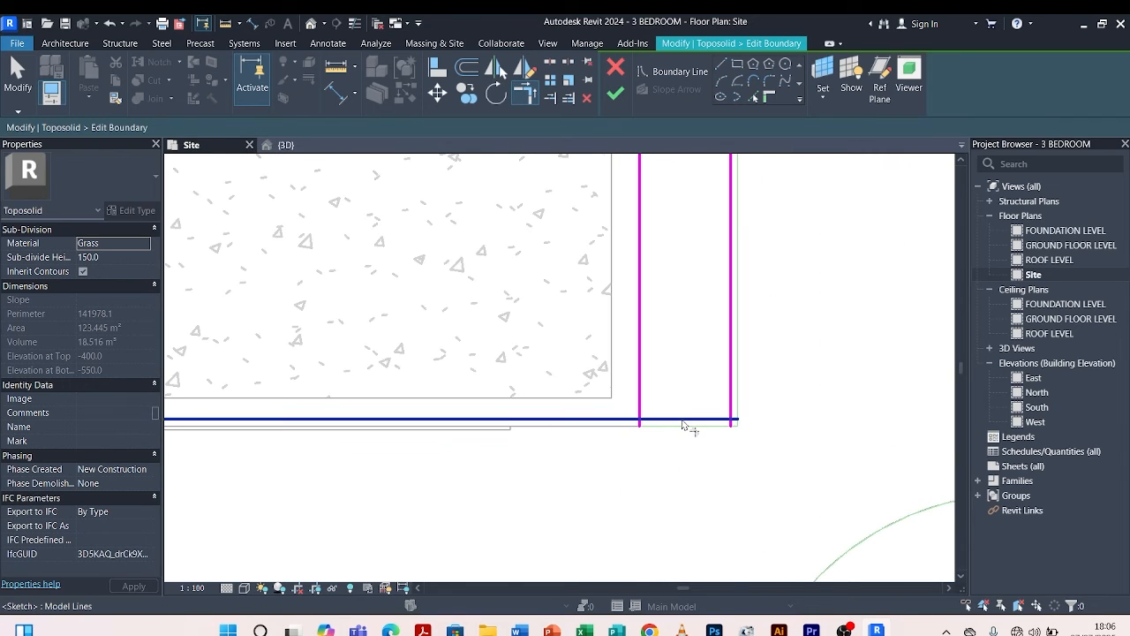
pyautogui.click(644, 372)
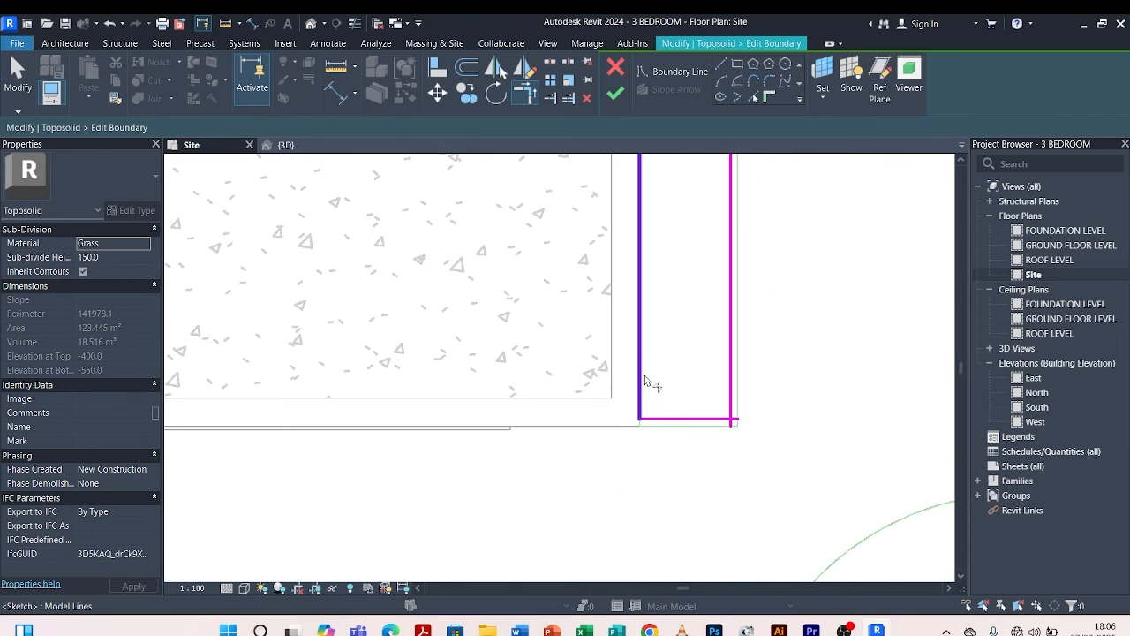
pyautogui.click(728, 371)
pyautogui.scroll(-3, 663, 471)
pyautogui.scroll(2, 661, 281)
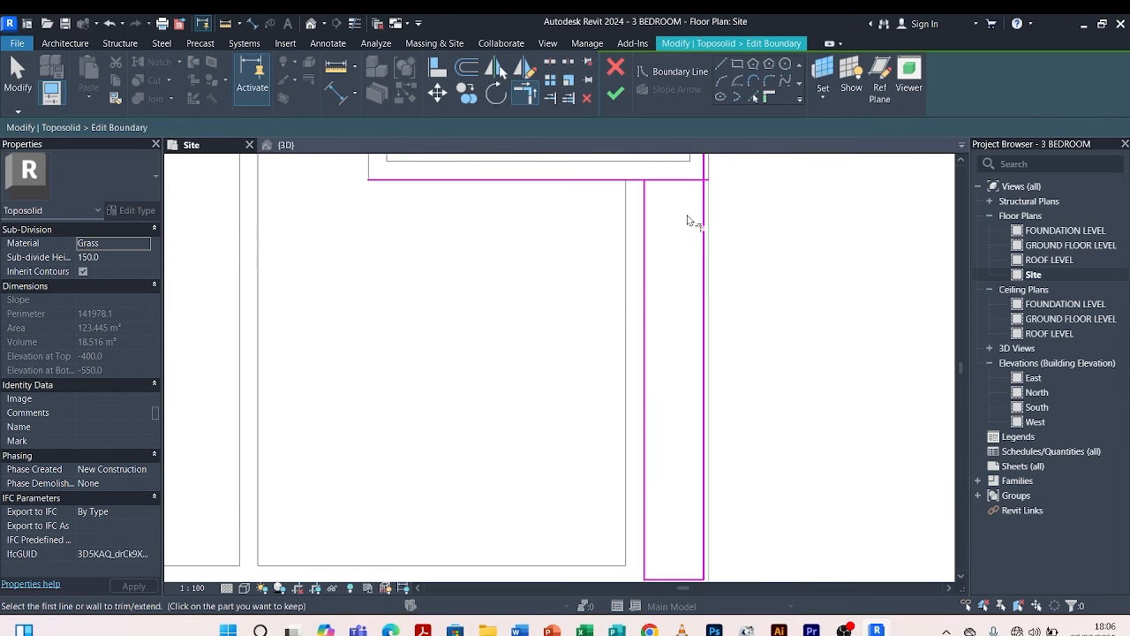
pyautogui.click(674, 181)
pyautogui.click(647, 226)
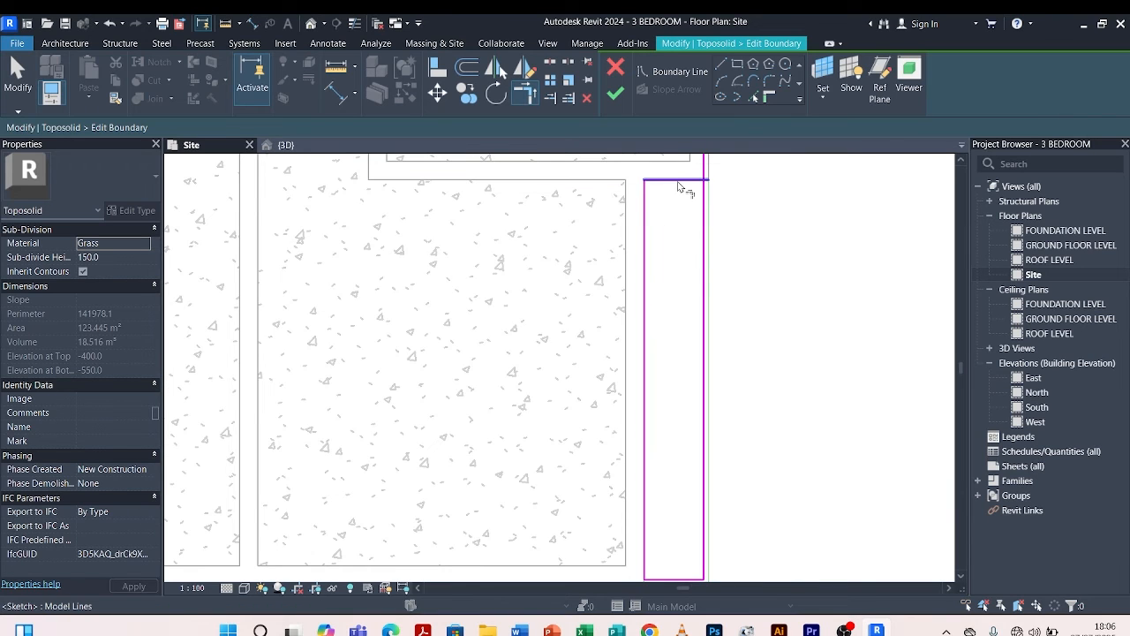
# Trim the boundary lines at the north-east corner of the grass strip beside the house's south-east room.
pyautogui.click(676, 181)
pyautogui.click(705, 240)
pyautogui.scroll(-3, 673, 320)
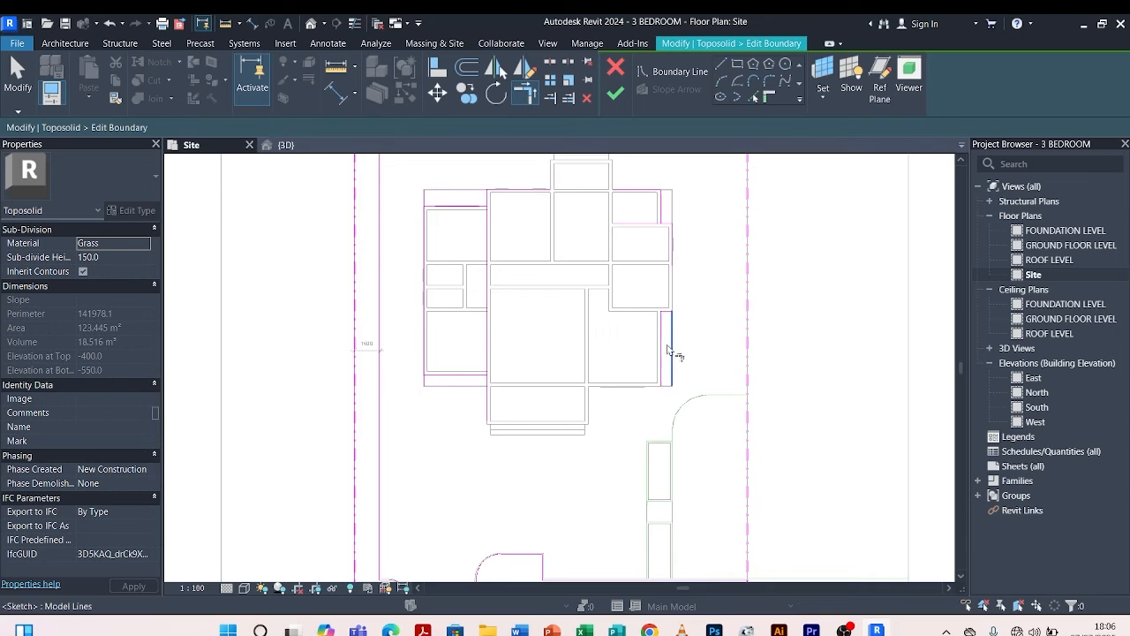
# Trim the boundary lines of the grass strip at the house's north-east corner into a closed rectangle.
pyautogui.scroll(3, 672, 211)
pyautogui.click(667, 275)
pyautogui.click(685, 236)
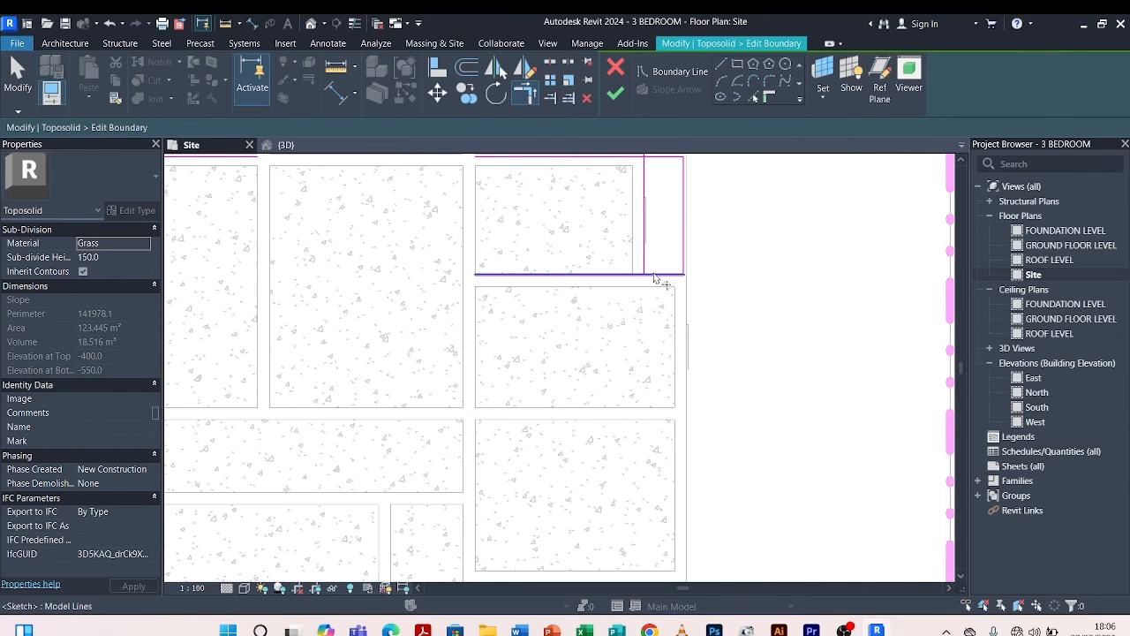
pyautogui.click(656, 275)
pyautogui.click(646, 231)
pyautogui.scroll(-2, 675, 271)
pyautogui.scroll(2, 670, 209)
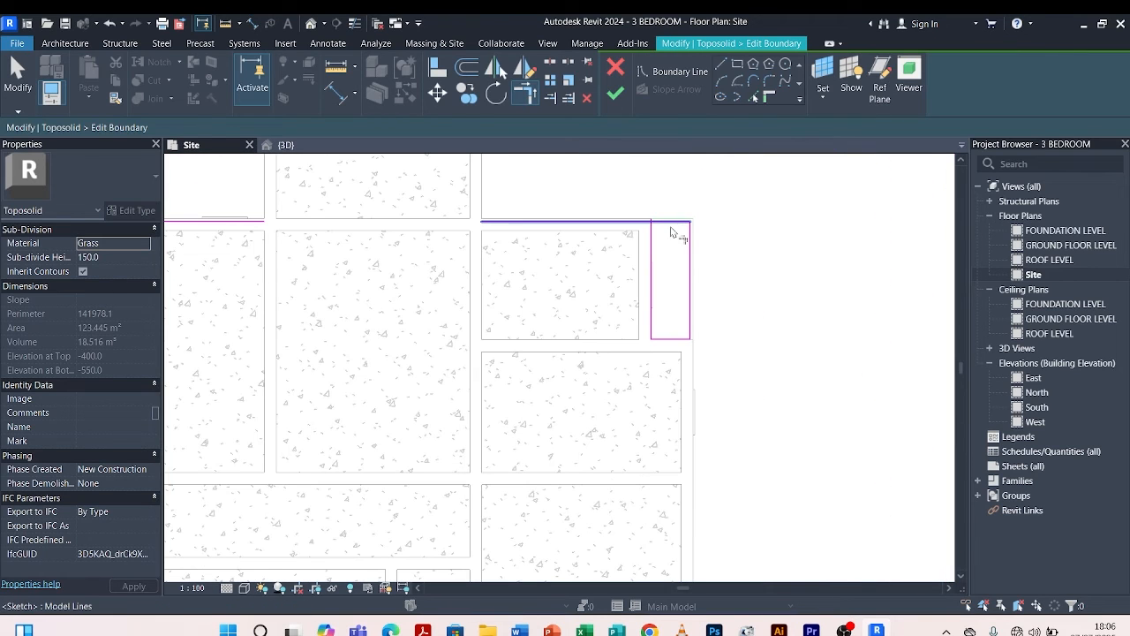
pyautogui.click(669, 224)
pyautogui.click(660, 241)
pyautogui.scroll(-3, 671, 245)
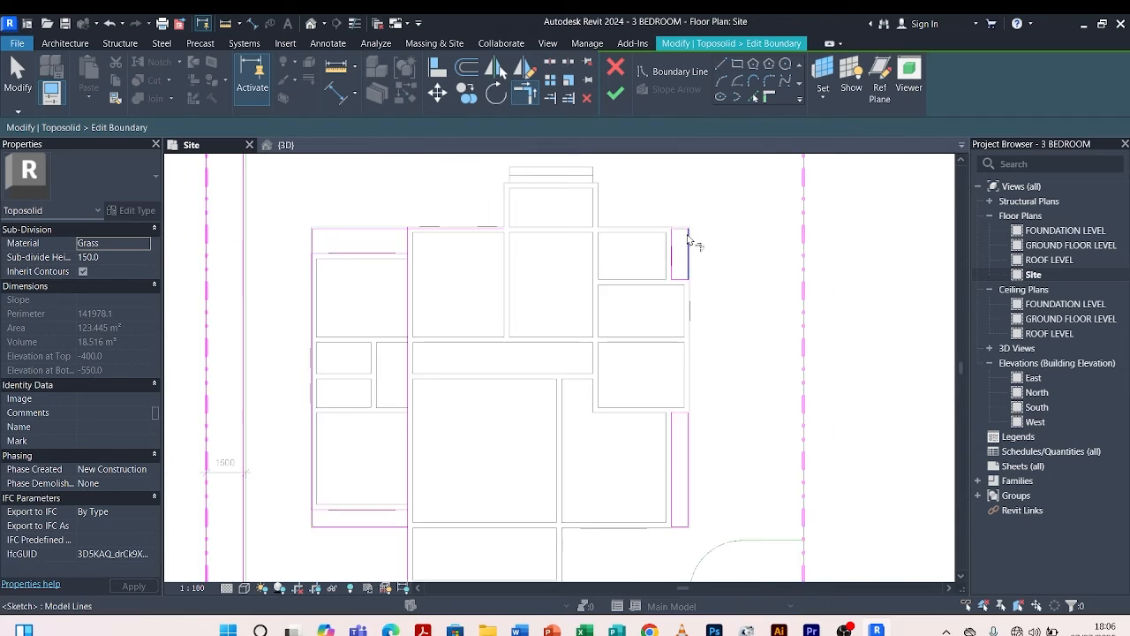
# Trim the north boundary line of the grass strip at the house's north-west corner to its east side line.
pyautogui.scroll(3, 459, 238)
pyautogui.scroll(1, 482, 241)
pyautogui.click(509, 232)
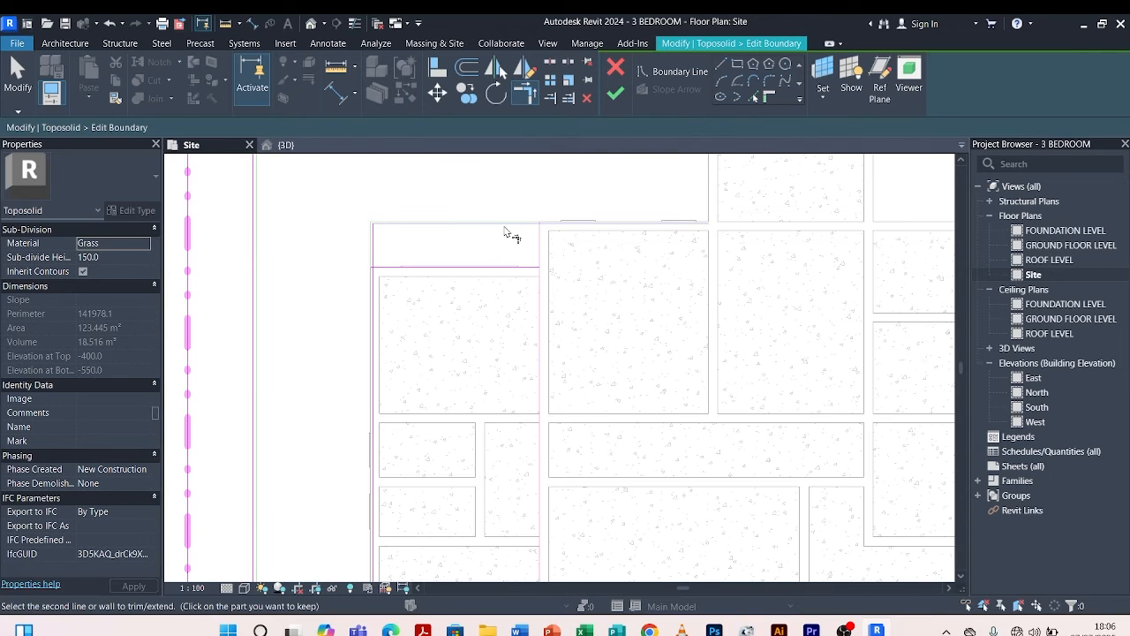
pyautogui.click(538, 253)
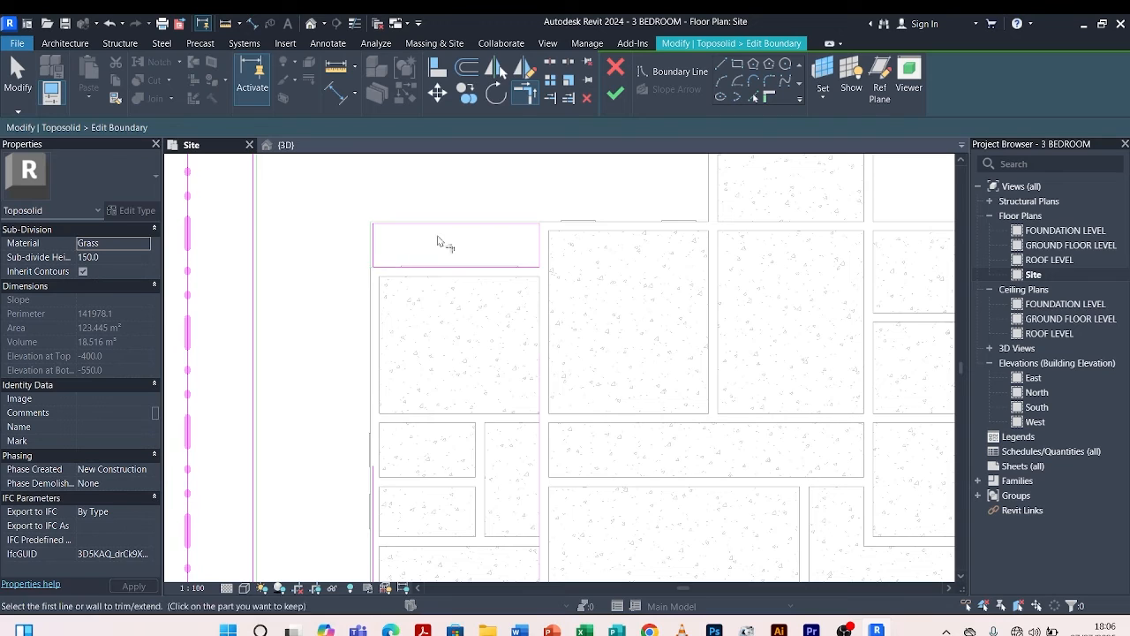
# Trim the grass strip at the house's south-west corner into a closed rectangle and finish the boundary edit.
pyautogui.scroll(-2, 442, 242)
pyautogui.scroll(5, 455, 424)
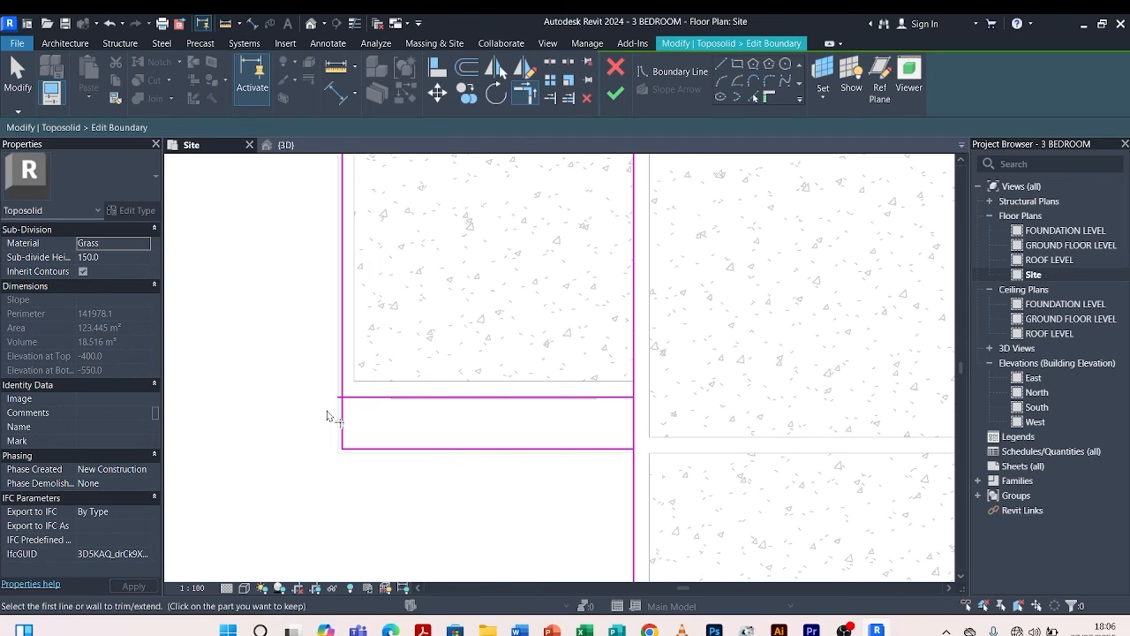
pyautogui.click(343, 421)
pyautogui.click(362, 403)
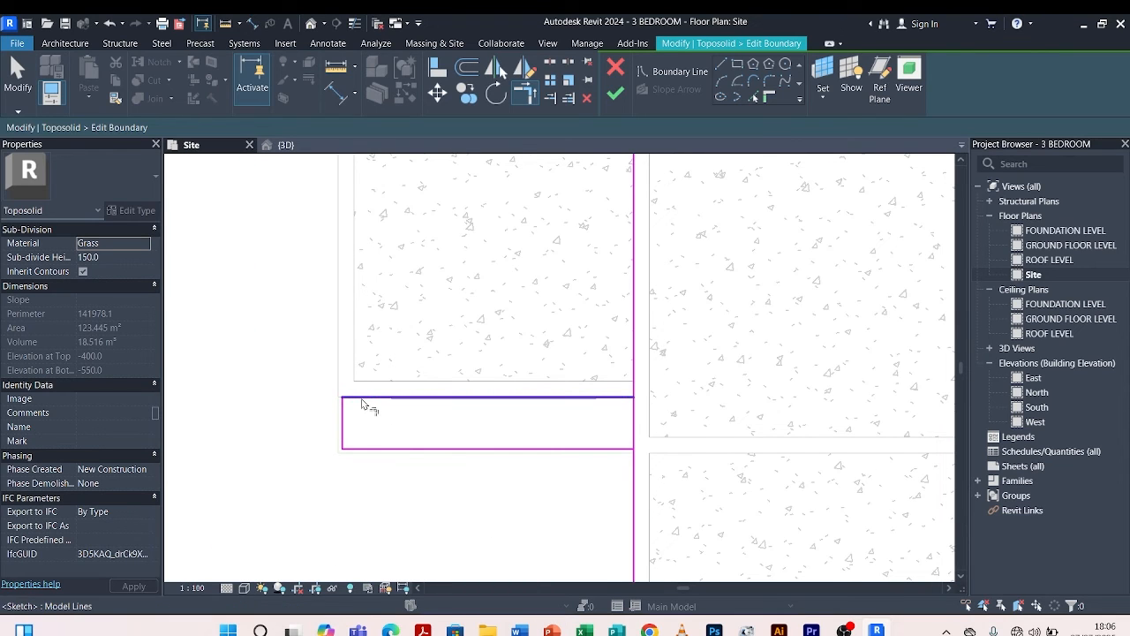
pyautogui.click(369, 405)
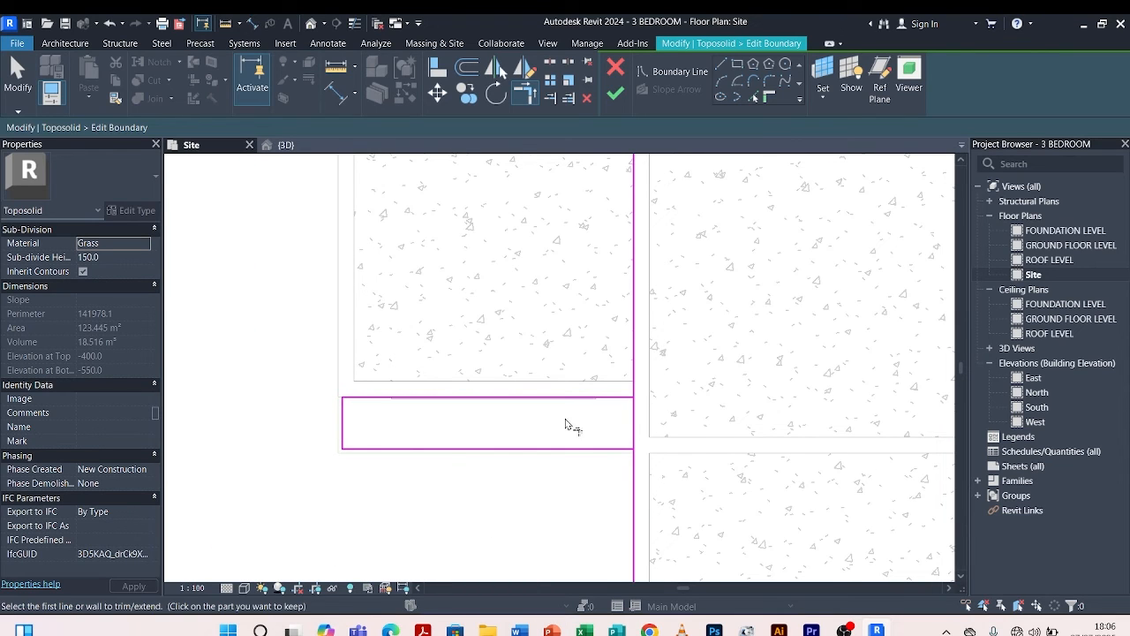
pyautogui.click(632, 432)
pyautogui.click(632, 432)
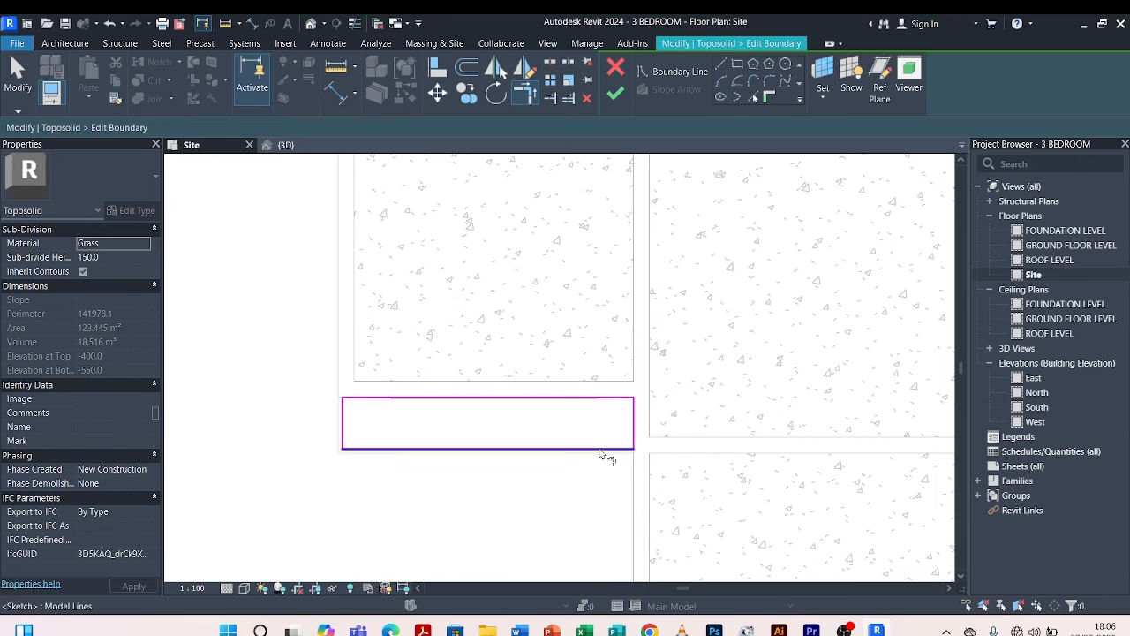
pyautogui.click(600, 448)
pyautogui.scroll(-5, 609, 424)
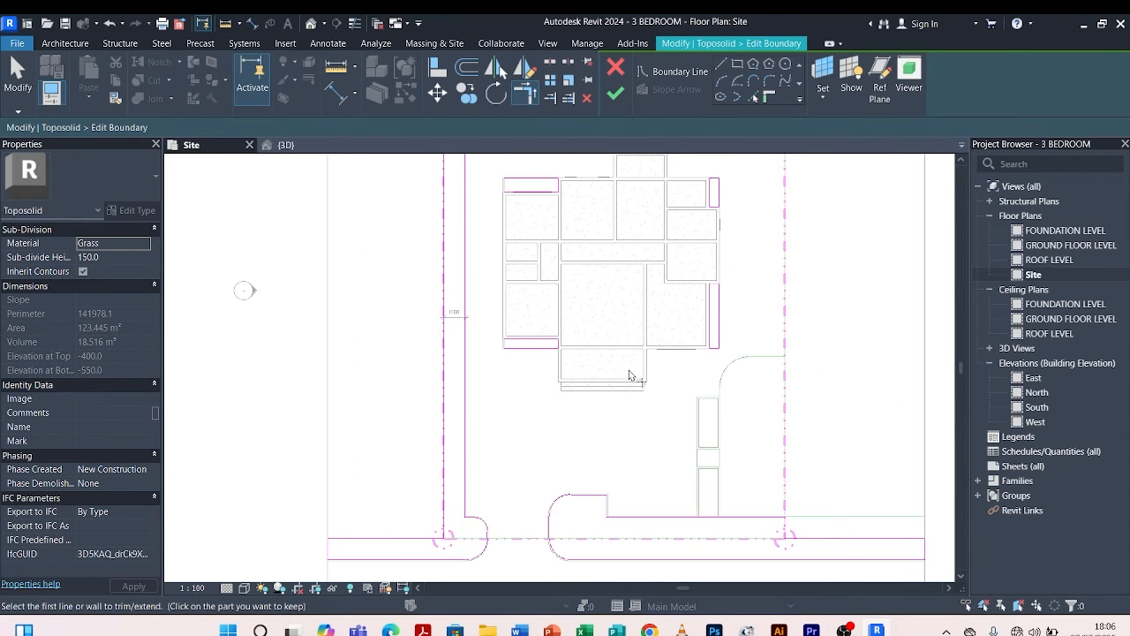
pyautogui.click(617, 96)
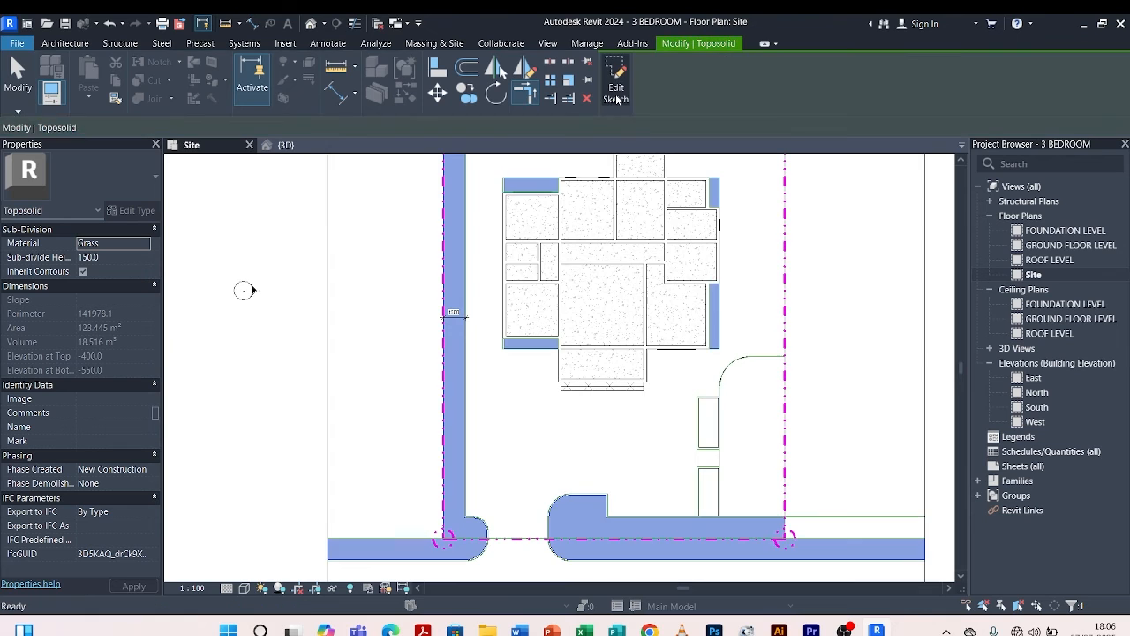
# Examine the grass sub-divisions around the house and along the driveway in the 3D view.
pyautogui.click(286, 145)
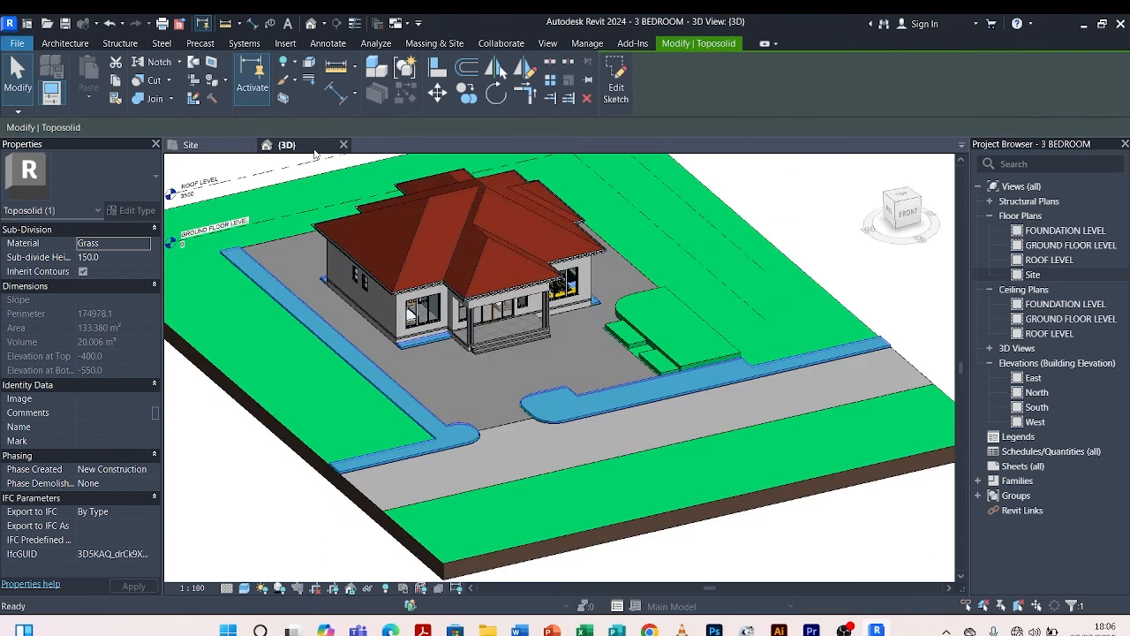
pyautogui.press('Escape')
pyautogui.scroll(3, 448, 386)
pyautogui.scroll(-8, 411, 339)
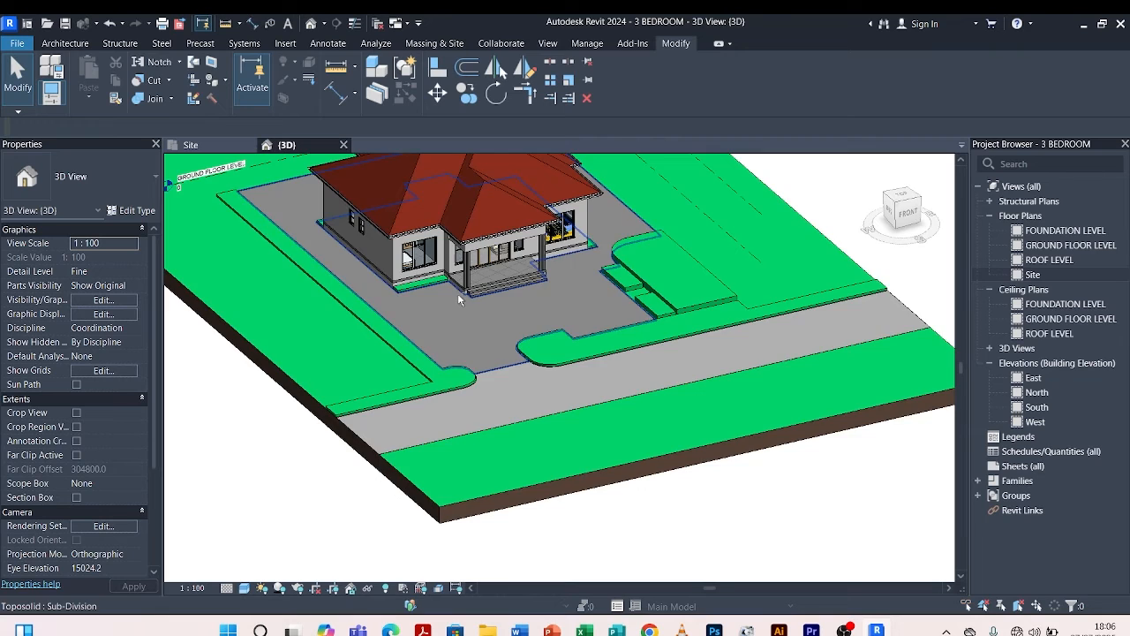
pyautogui.moveTo(457, 294)
pyautogui.keyDown('shift'); pyautogui.mouseDown(button='middle')
pyautogui.moveTo(528, 295)
pyautogui.moveTo(454, 297)
pyautogui.mouseUp(button='middle'); pyautogui.keyUp('shift')
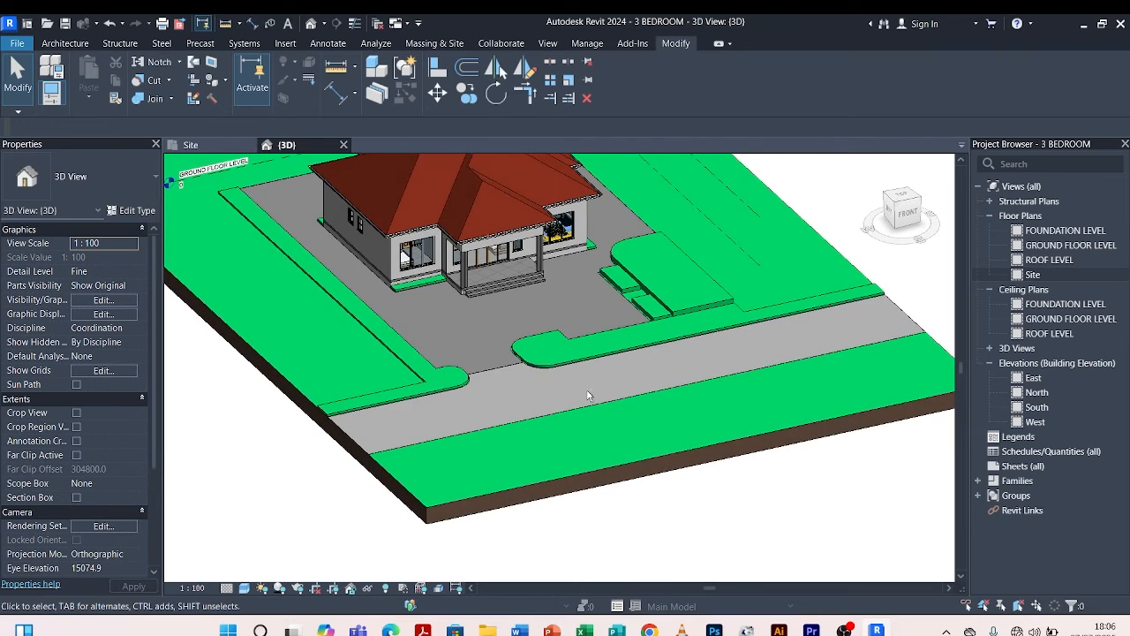
pyautogui.keyDown('shift'); pyautogui.moveTo(526, 372); pyautogui.dragTo(489, 402, button='middle'); pyautogui.keyUp('shift')
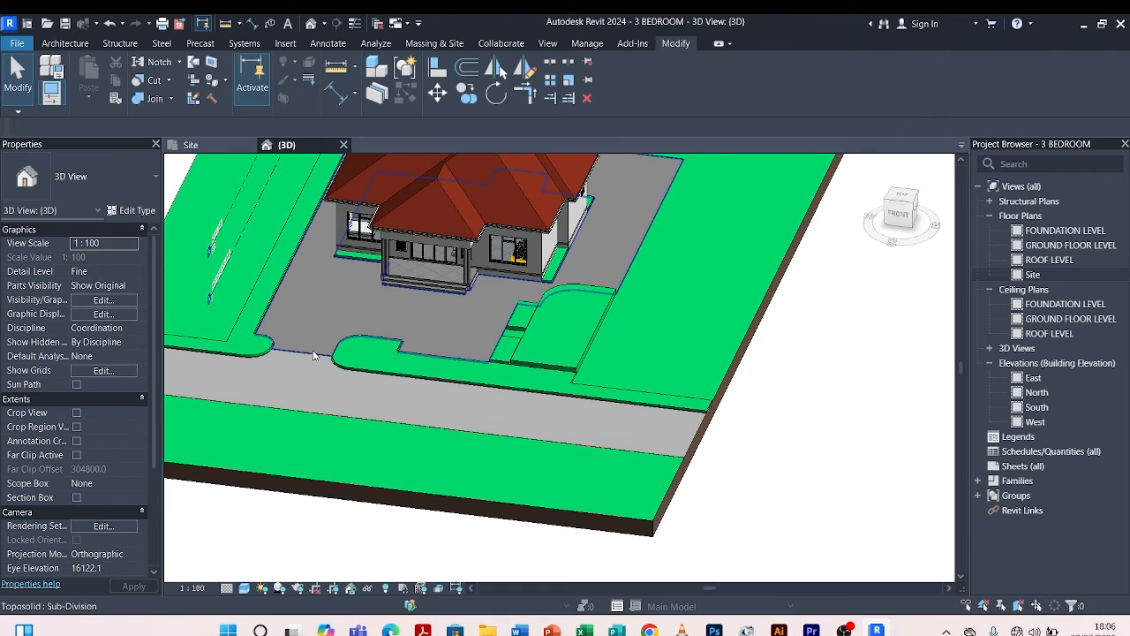
pyautogui.keyDown('shift'); pyautogui.moveTo(360, 330); pyautogui.dragTo(446, 350, button='middle'); pyautogui.keyUp('shift')
pyautogui.scroll(3, 651, 278)
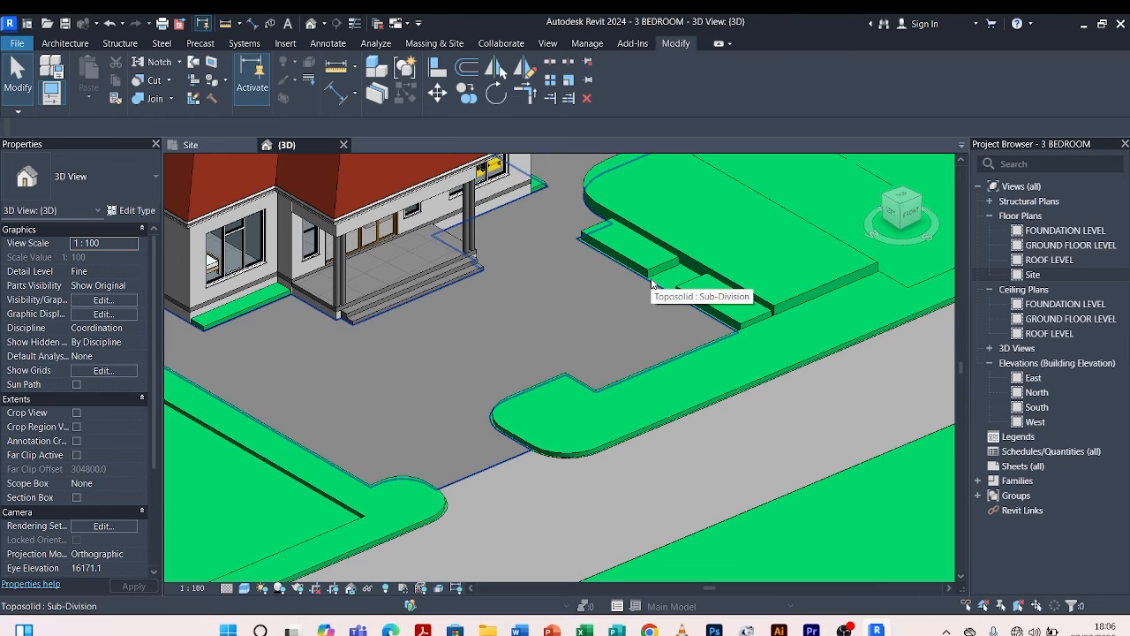
pyautogui.scroll(-3, 836, 245)
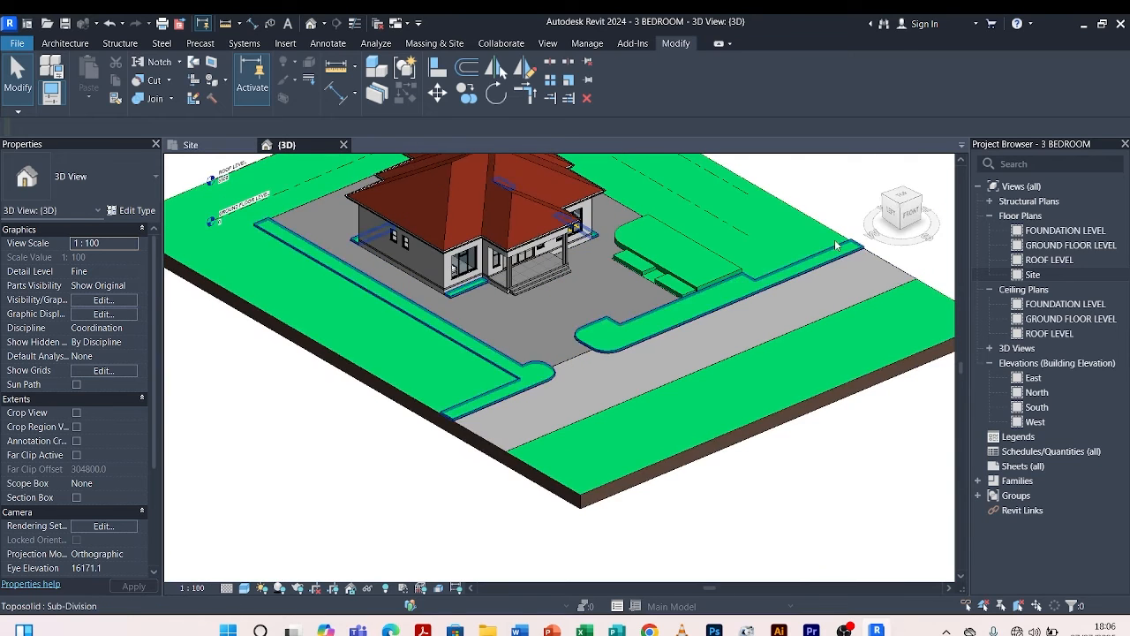
# In the Site plan, start a sub-division of the main toposolid and pick the two parallel south-west edge lines and the west site edge.
pyautogui.click(204, 145)
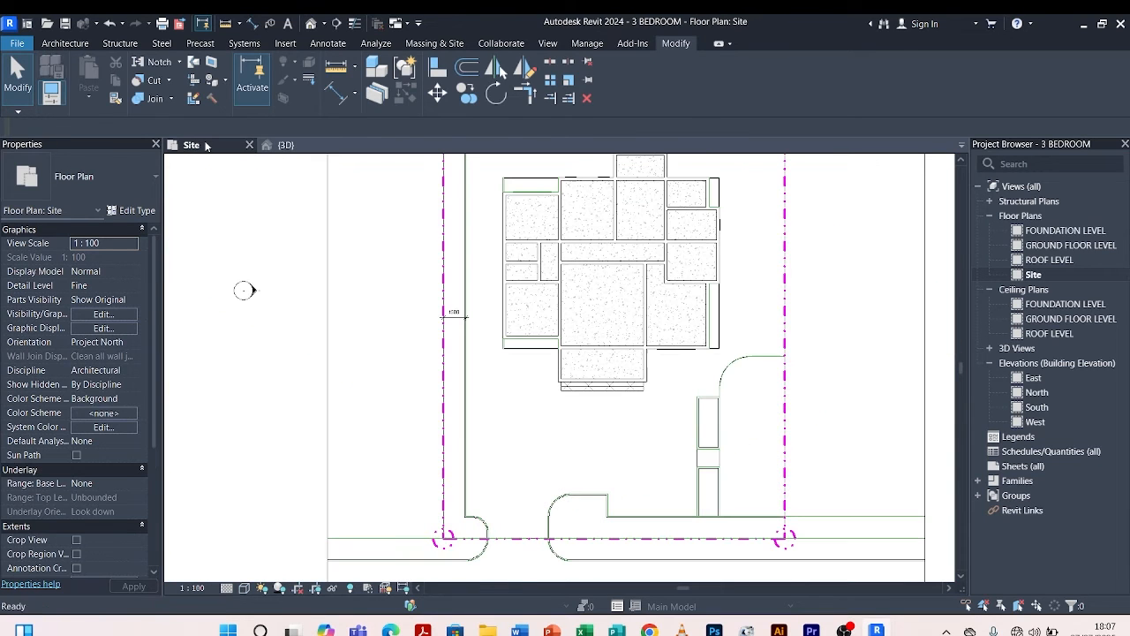
pyautogui.click(922, 322)
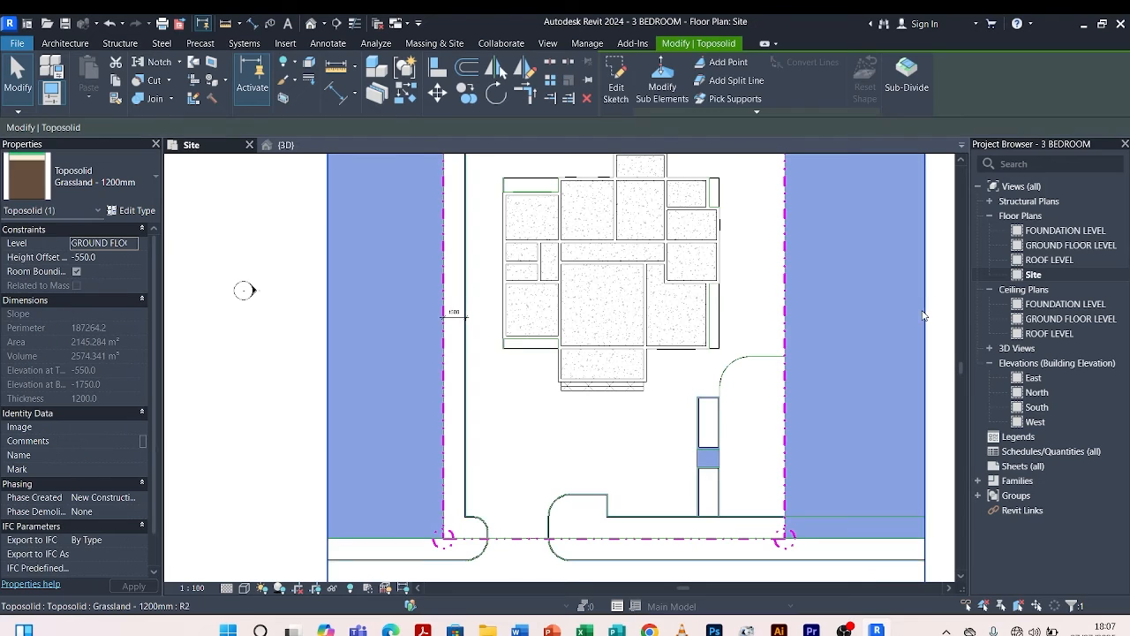
pyautogui.click(910, 75)
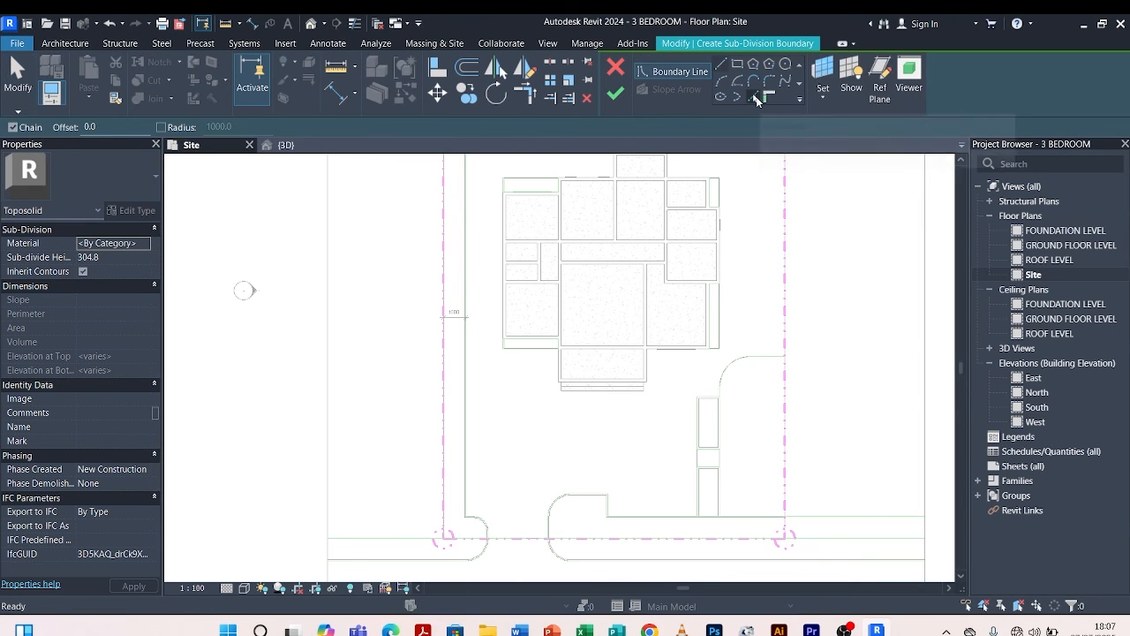
pyautogui.click(756, 96)
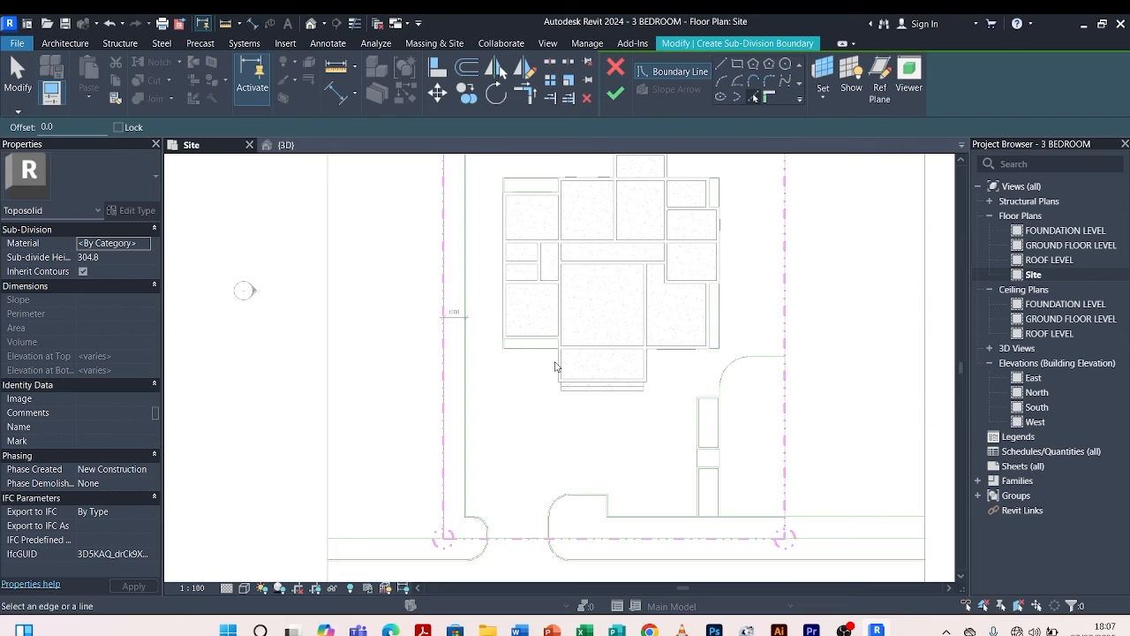
pyautogui.scroll(-3, 505, 467)
pyautogui.scroll(8, 492, 436)
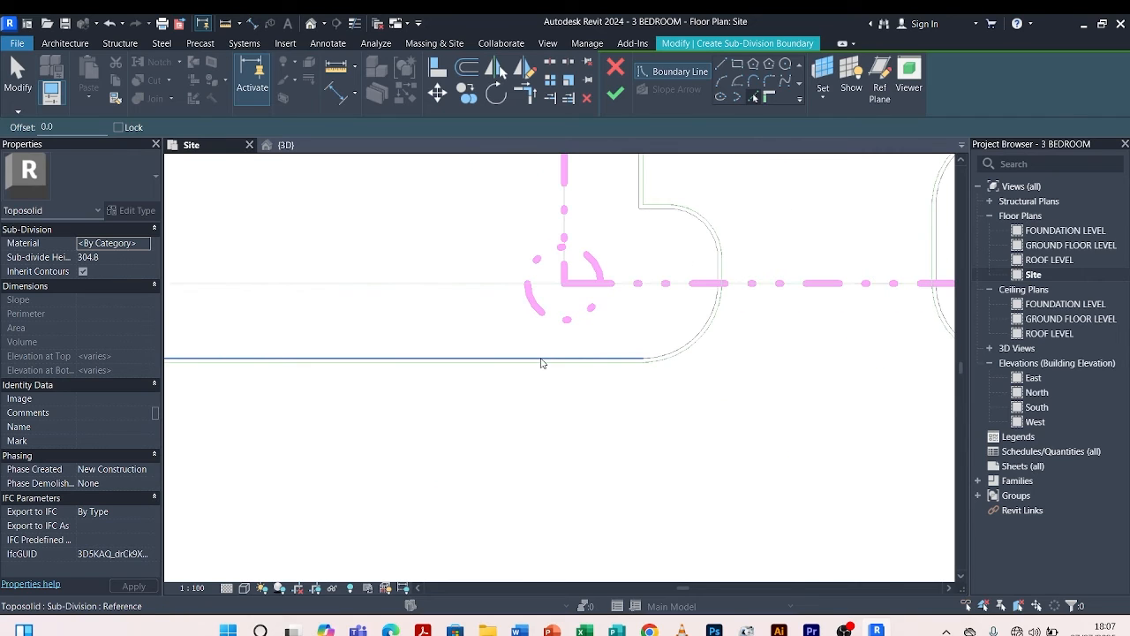
pyautogui.click(539, 361)
pyautogui.scroll(3, 539, 360)
pyautogui.scroll(-3, 545, 363)
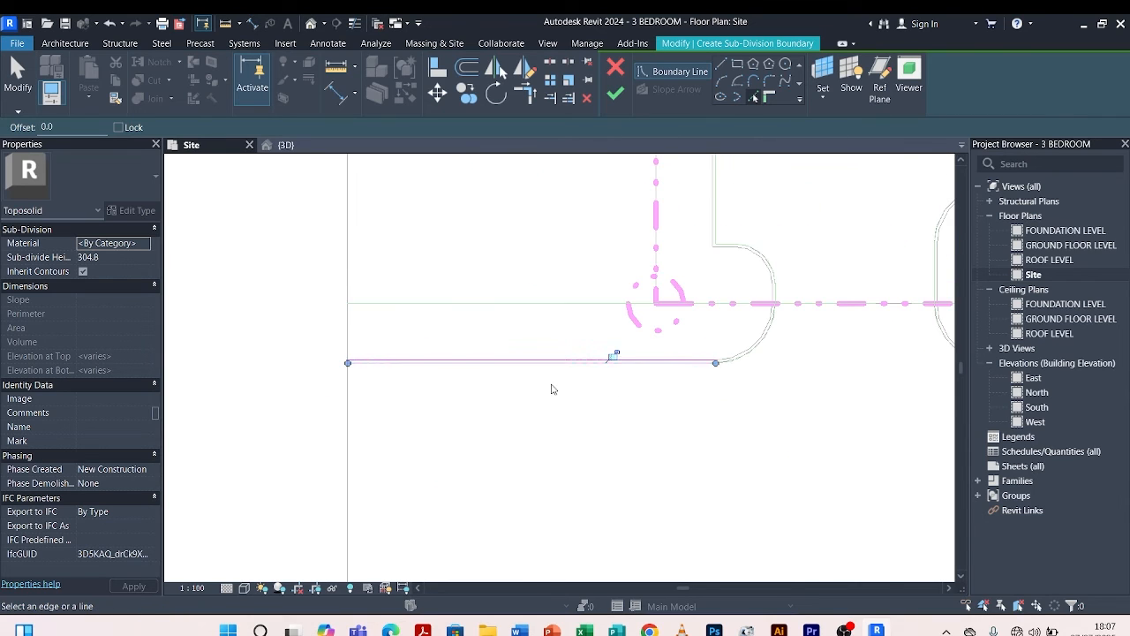
pyautogui.scroll(3, 346, 356)
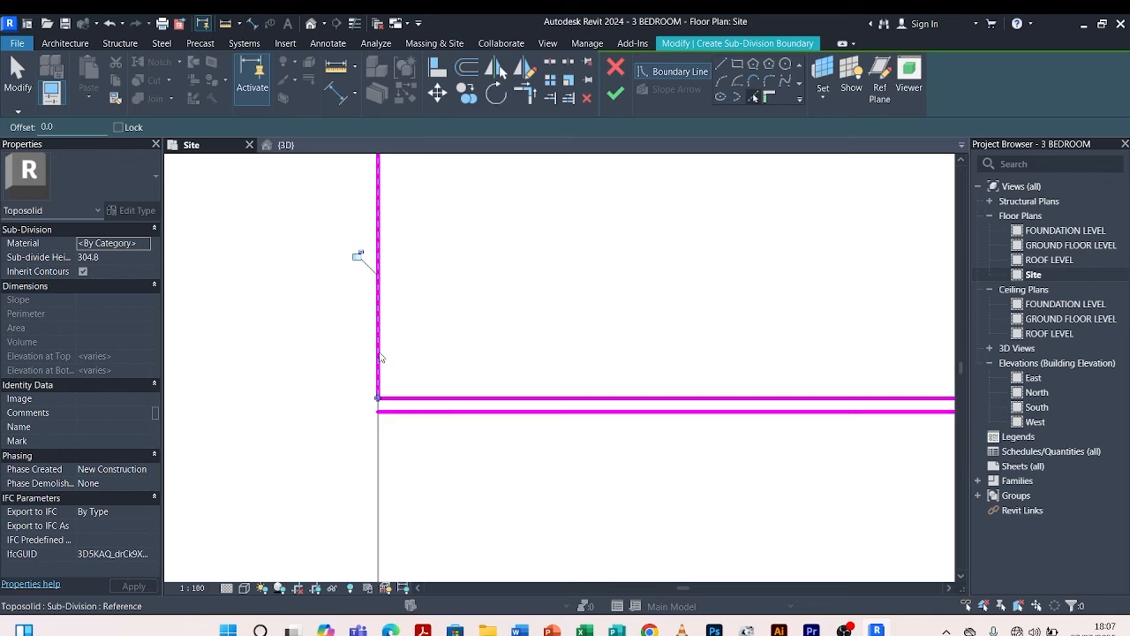
# Trim the west site edge line to the two parallel lines, closing the west end of the narrow strip.
pyautogui.click(530, 93)
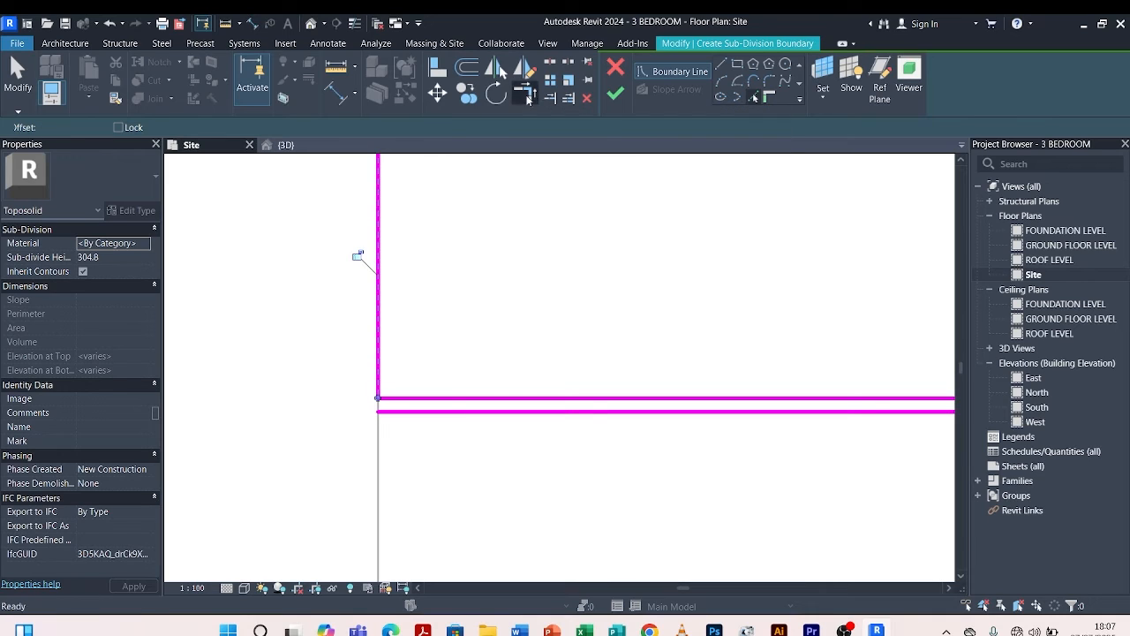
pyautogui.click(384, 361)
pyautogui.click(390, 412)
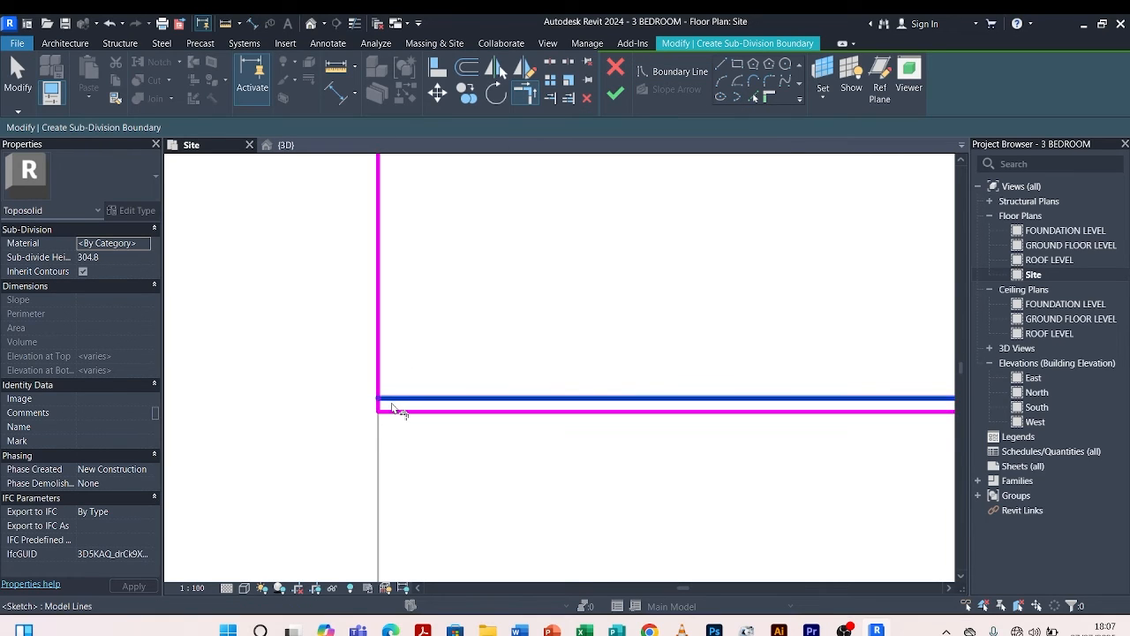
pyautogui.scroll(-2, 314, 302)
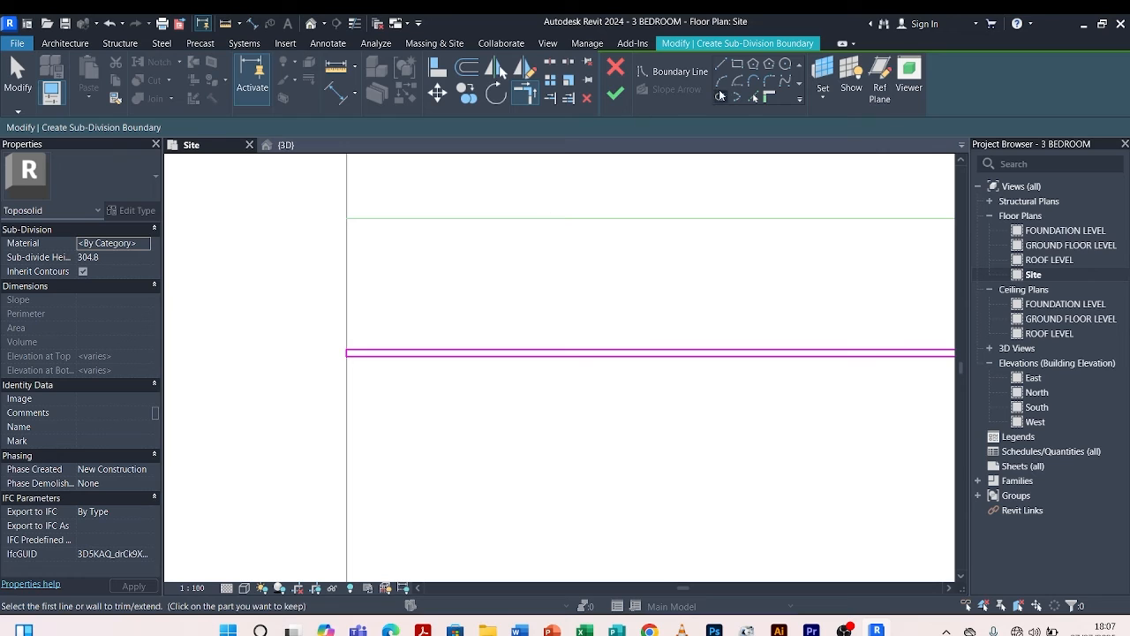
# Pick the two concentric lower arcs of the rounded verge on the west side of the entrance as boundary lines.
pyautogui.click(756, 97)
pyautogui.scroll(-3, 531, 275)
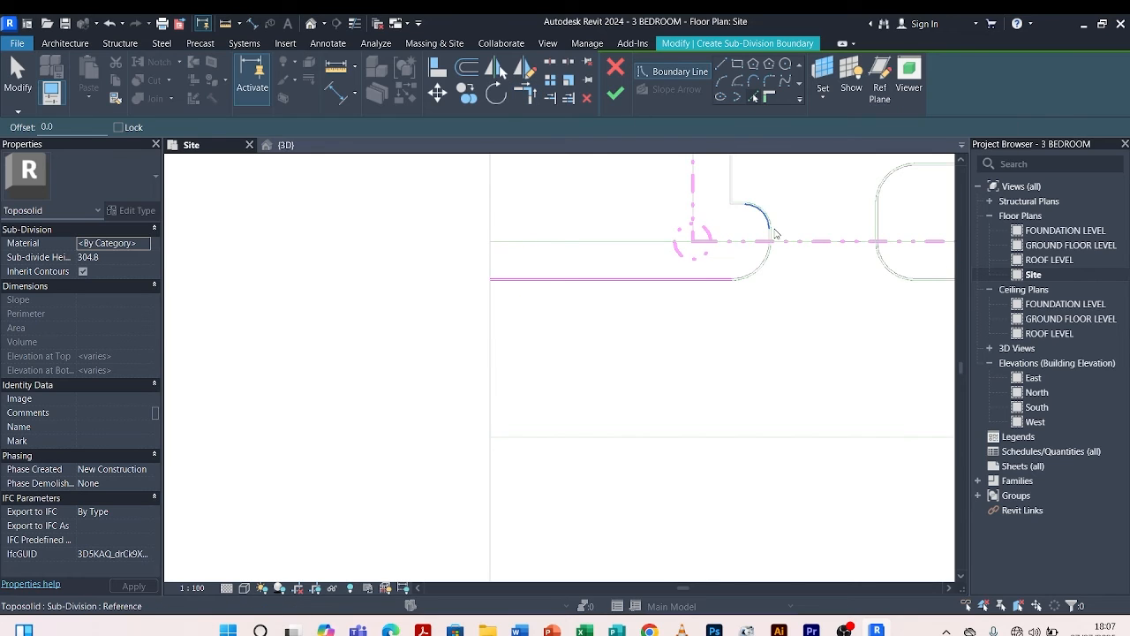
pyautogui.scroll(4, 775, 233)
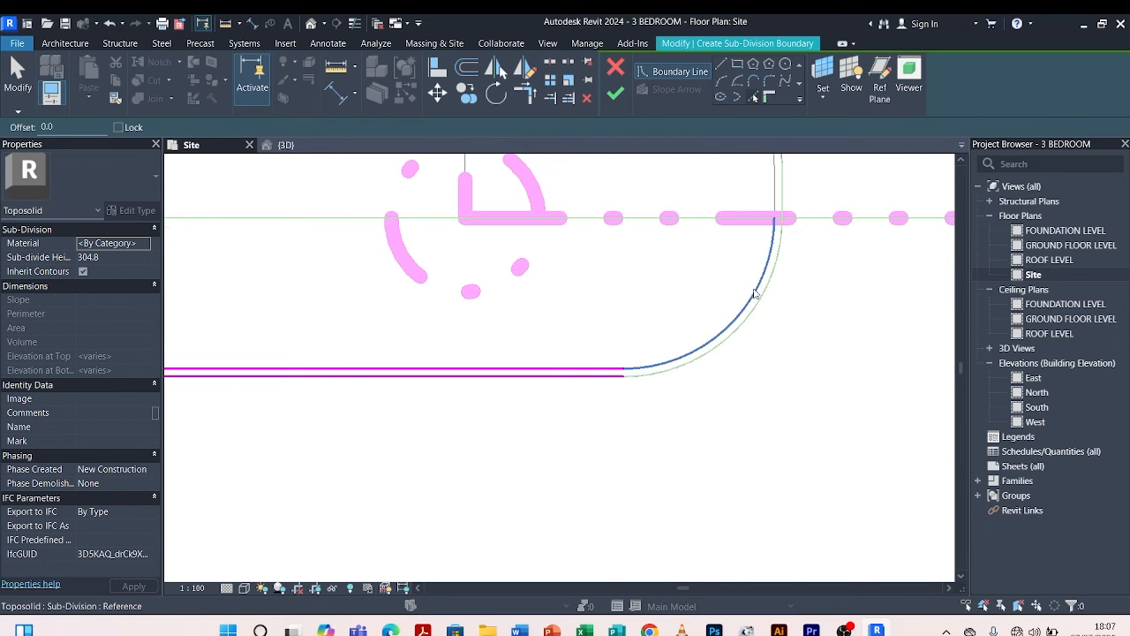
pyautogui.click(704, 361)
pyautogui.scroll(-3, 691, 399)
pyautogui.scroll(4, 743, 232)
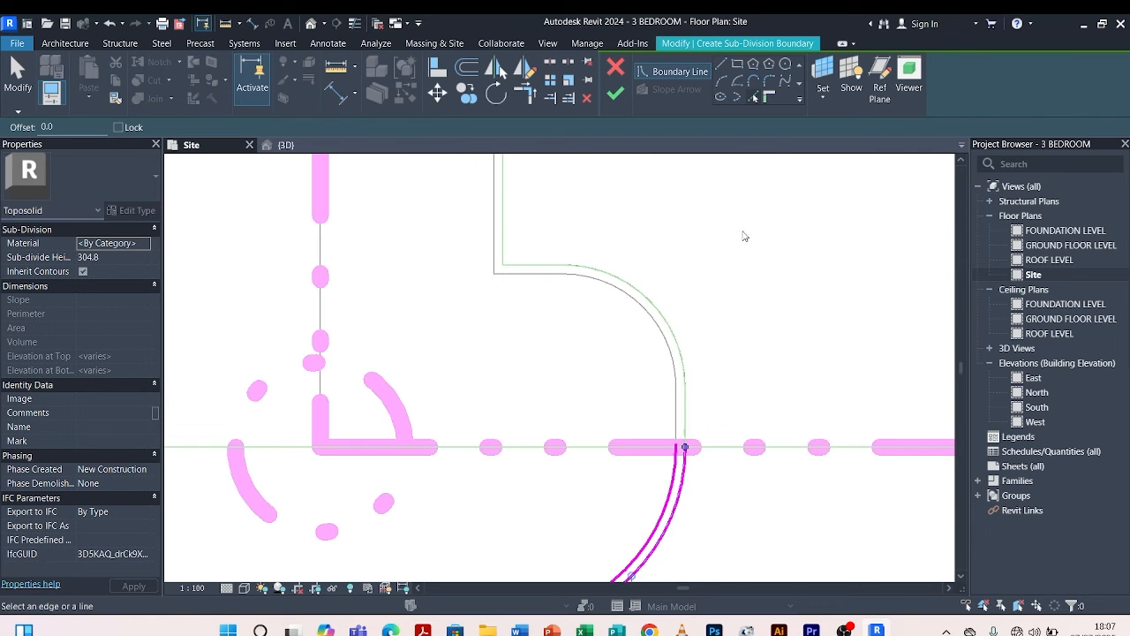
# Pick the remaining parallel edges of the west verge as boundary lines: short straights, upper arcs, horizontal returns and long lines running north.
pyautogui.click(678, 419)
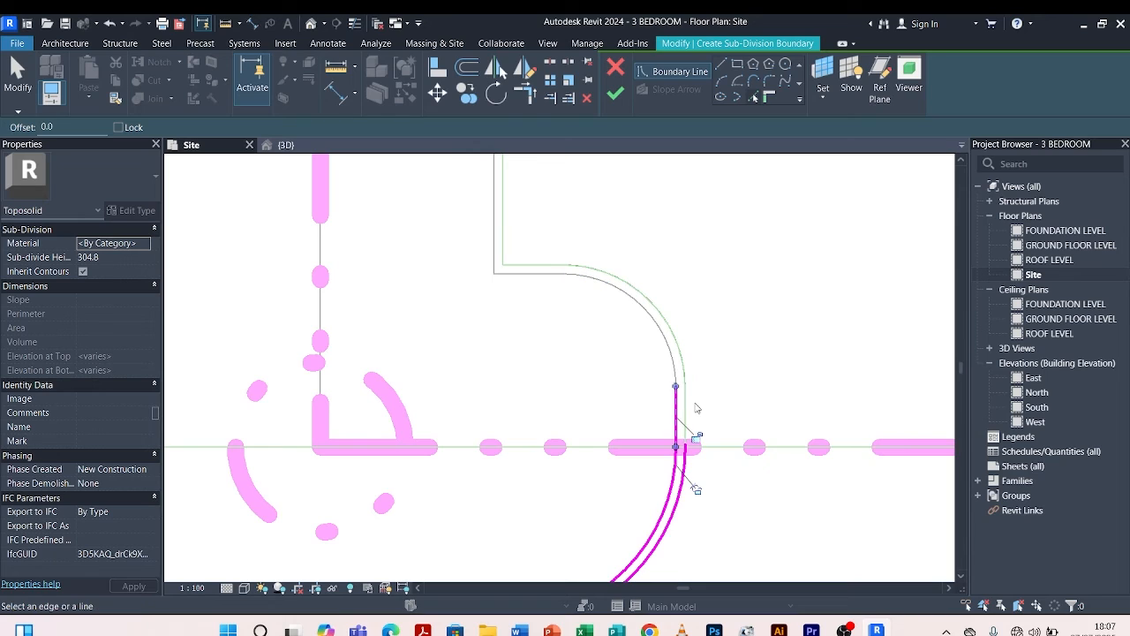
pyautogui.click(664, 347)
pyautogui.click(670, 332)
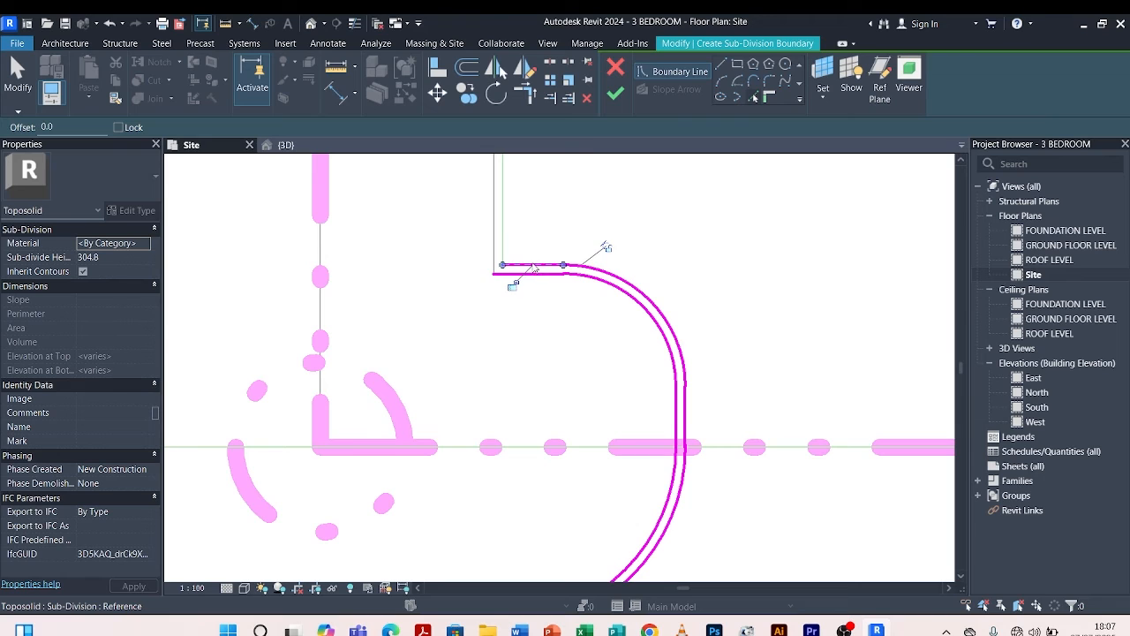
pyautogui.click(508, 227)
pyautogui.scroll(-8, 512, 238)
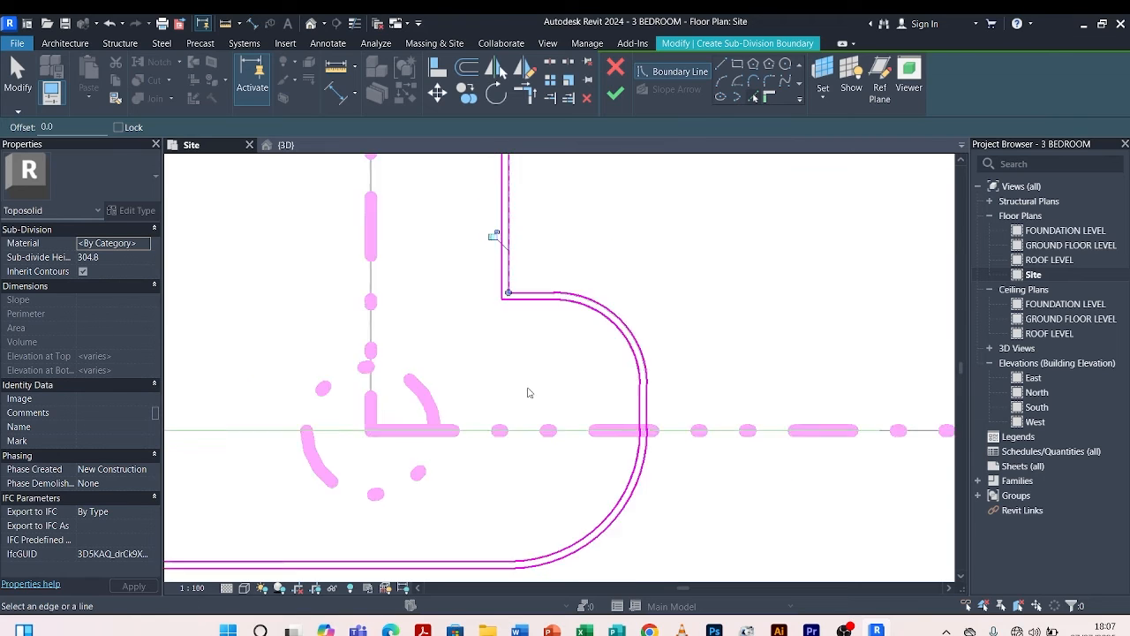
pyautogui.scroll(10, 528, 296)
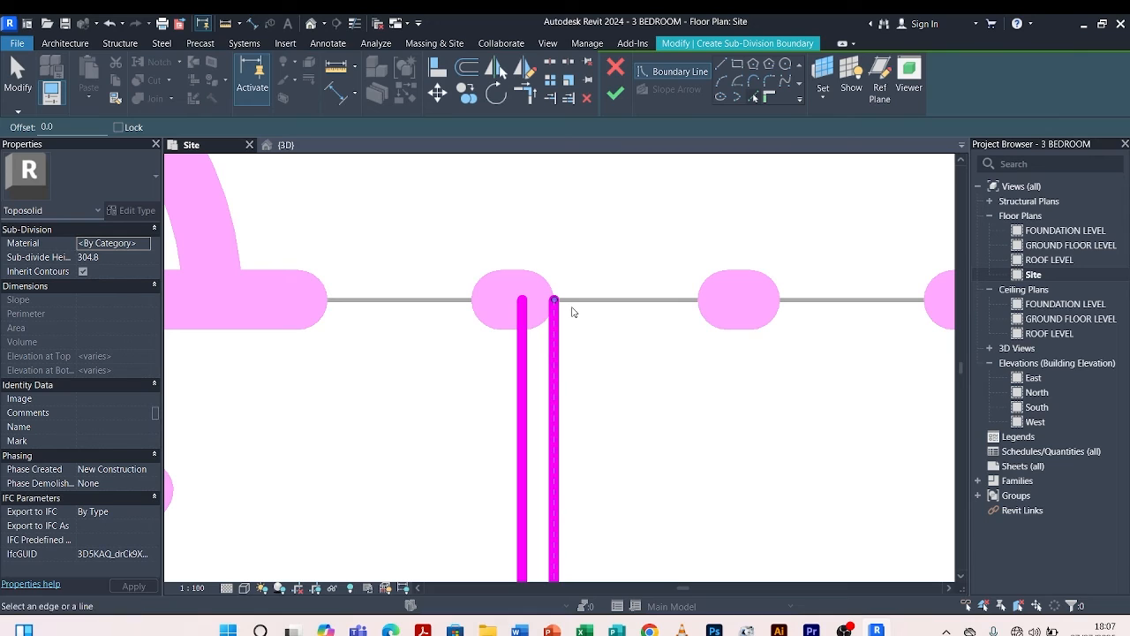
# Pick the north site edge as a boundary line and trim it to the two long lines, closing the strip's north end.
pyautogui.click(574, 303)
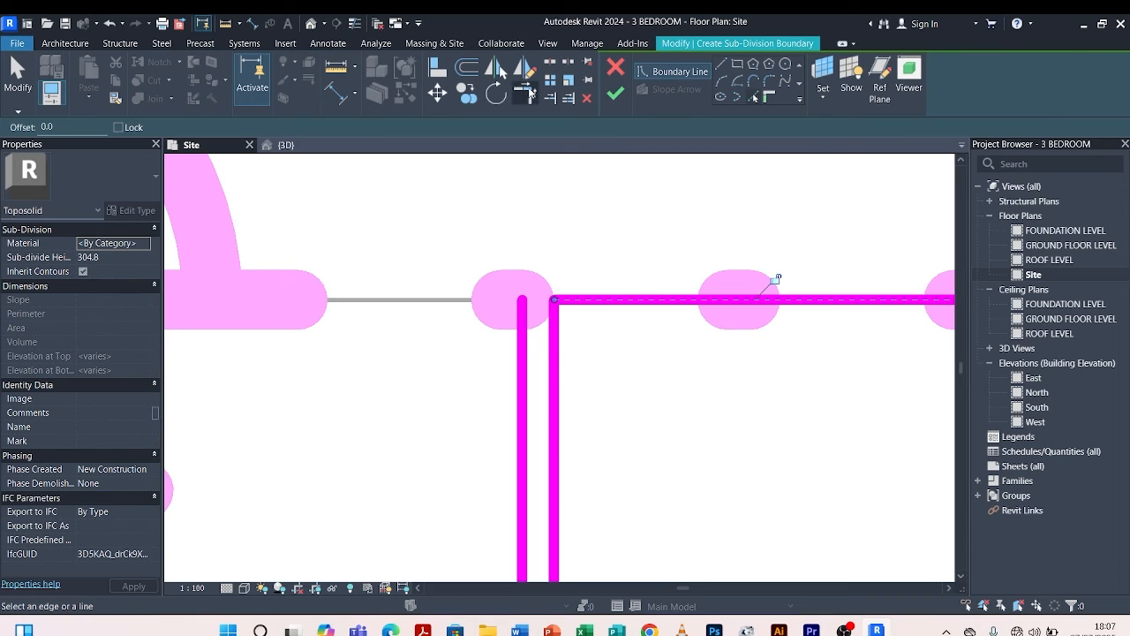
pyautogui.click(530, 93)
pyautogui.click(575, 300)
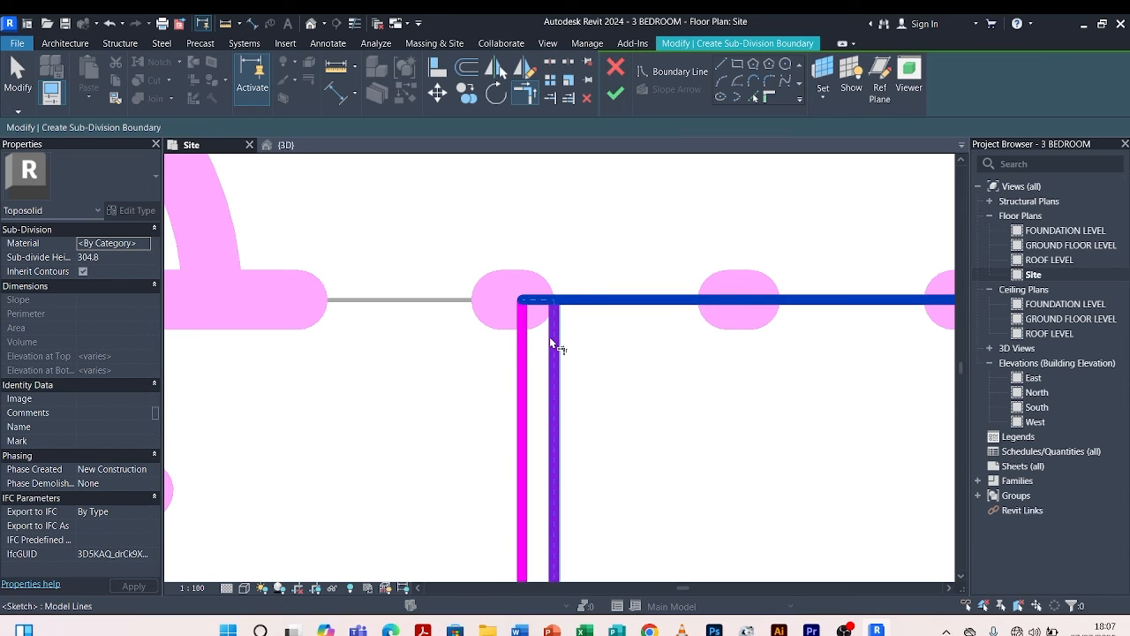
pyautogui.click(549, 337)
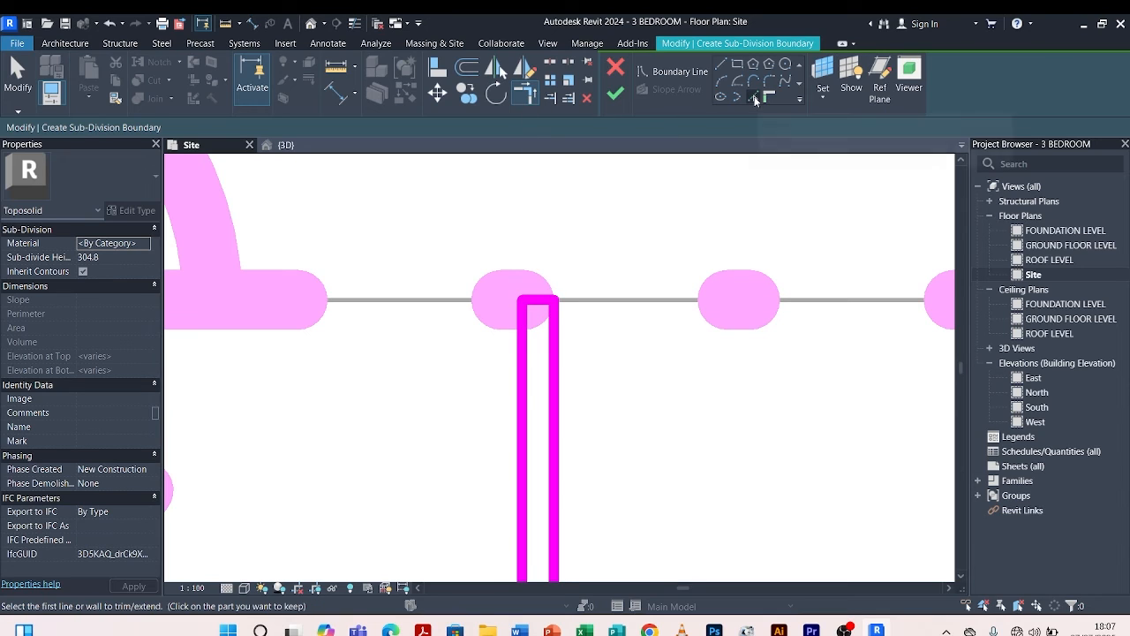
# Pick the paired west and south edges and the north edge of the bed at the house's south-west corner as boundary lines.
pyautogui.click(755, 98)
pyautogui.scroll(-5, 560, 282)
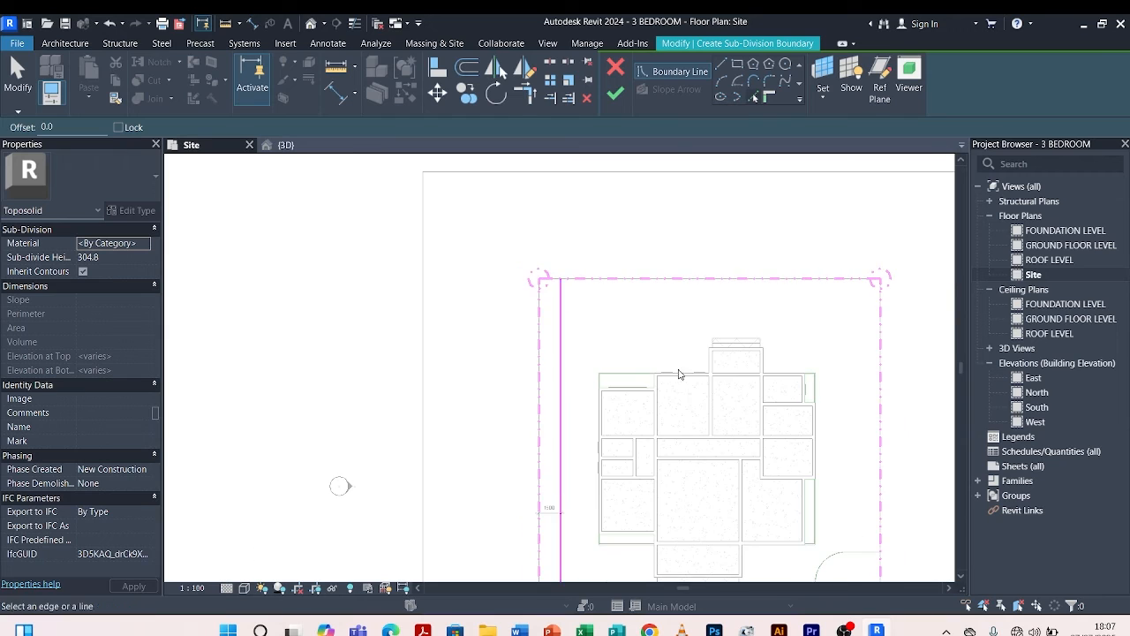
pyautogui.scroll(-2, 679, 374)
pyautogui.scroll(5, 653, 424)
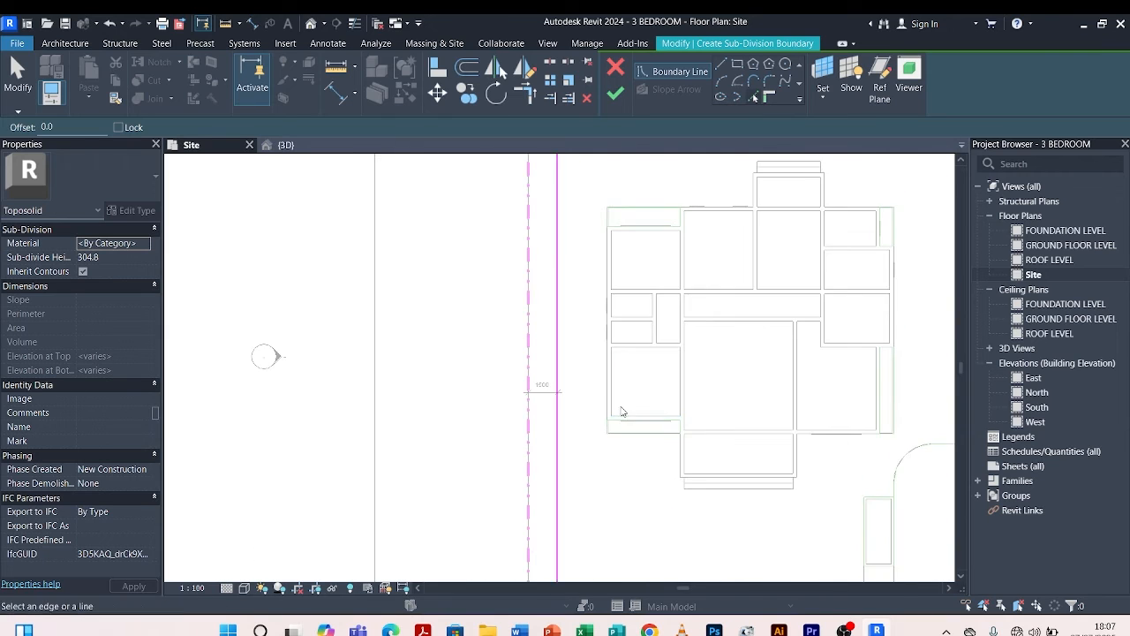
pyautogui.scroll(5, 620, 411)
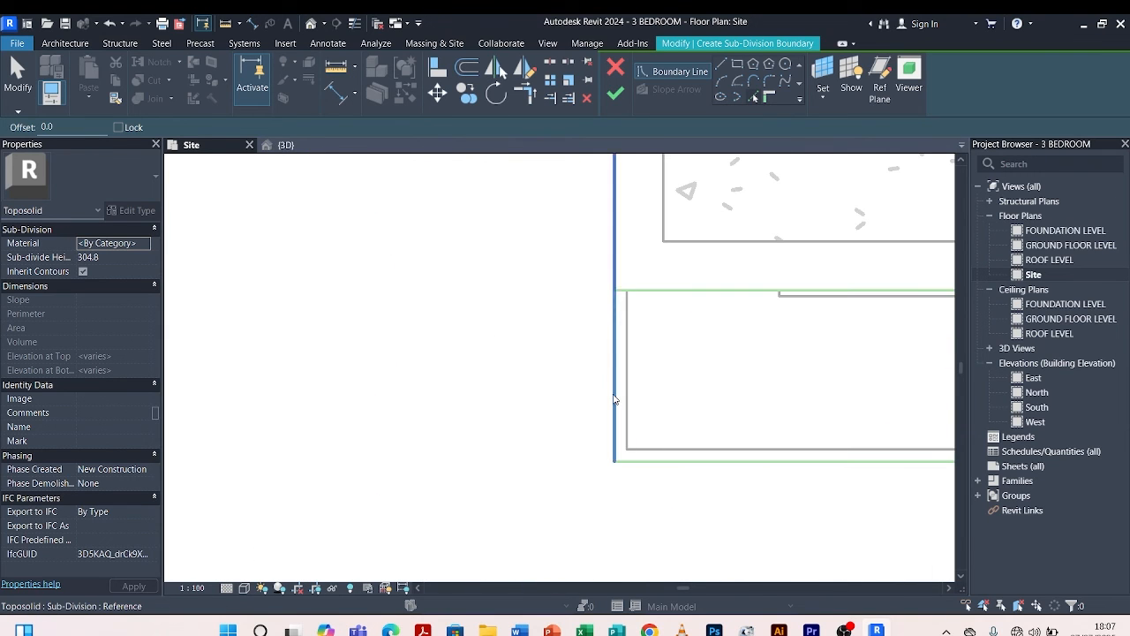
pyautogui.click(622, 396)
pyautogui.click(613, 379)
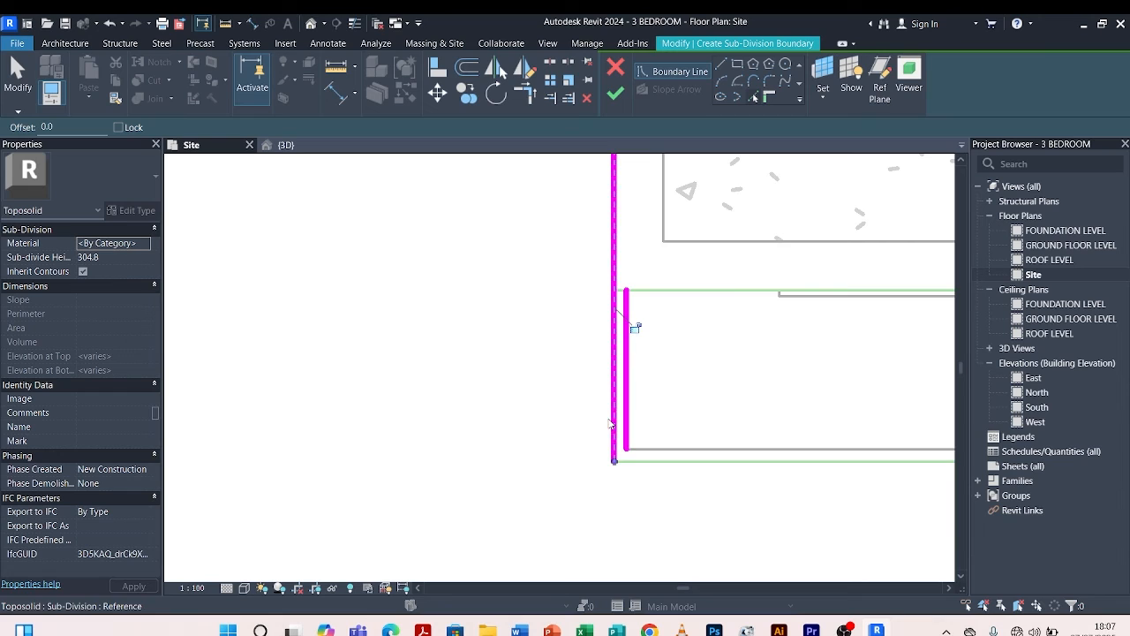
pyautogui.click(679, 452)
pyautogui.click(678, 460)
pyautogui.scroll(-3, 505, 308)
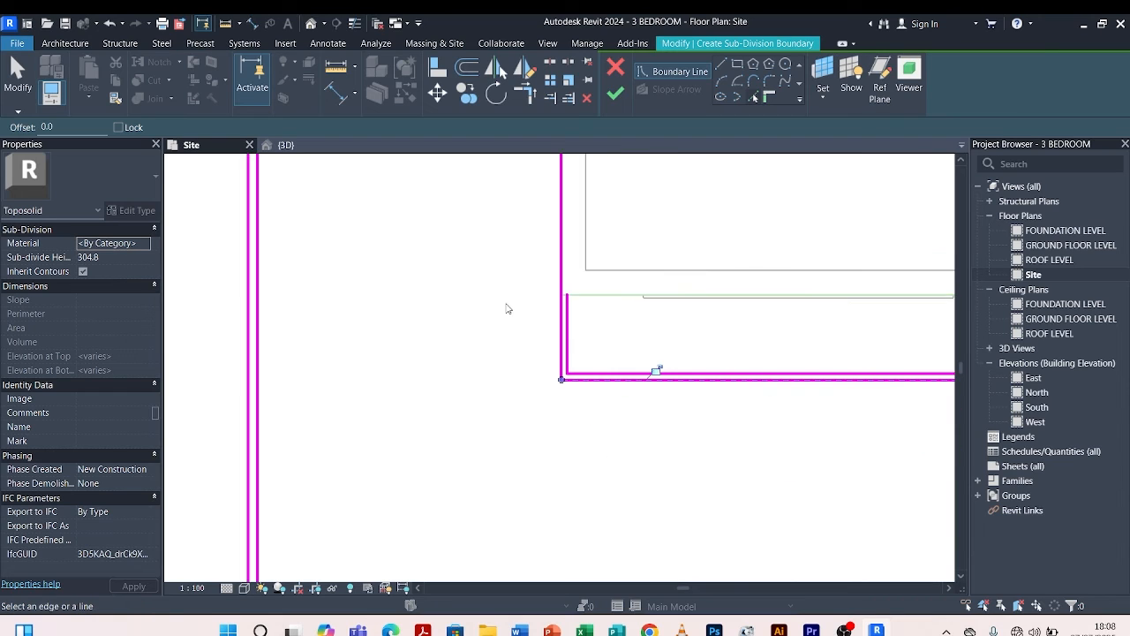
pyautogui.scroll(3, 568, 281)
pyautogui.click(729, 328)
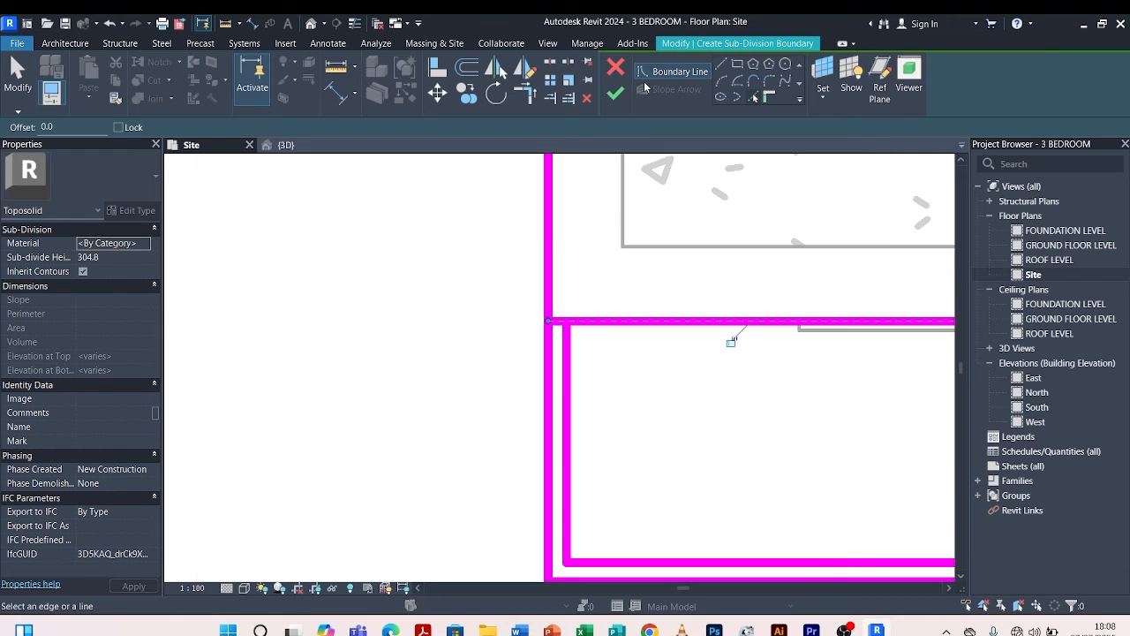
# Trim the south-west bed's north edge line to its two parallel west lines, closing that end of the border.
pyautogui.click(524, 92)
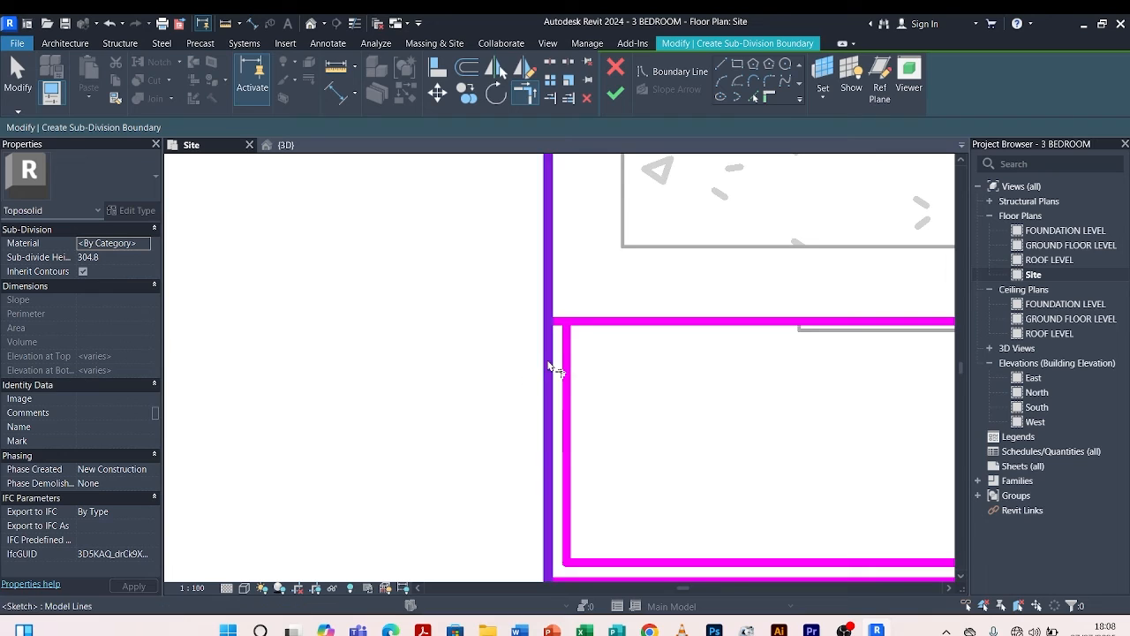
pyautogui.click(548, 365)
pyautogui.scroll(3, 560, 320)
pyautogui.click(568, 315)
pyautogui.click(565, 316)
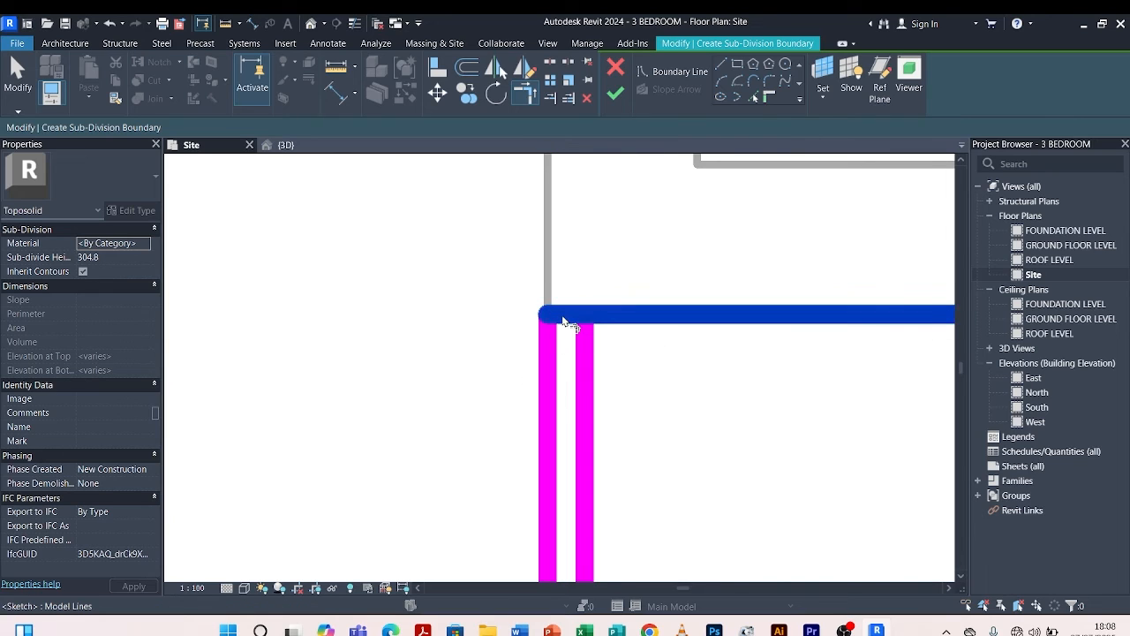
pyautogui.click(582, 364)
# Draw a 50 mm line joining the east ends of the south-west bed's two parallel south lines.
pyautogui.scroll(-5, 538, 323)
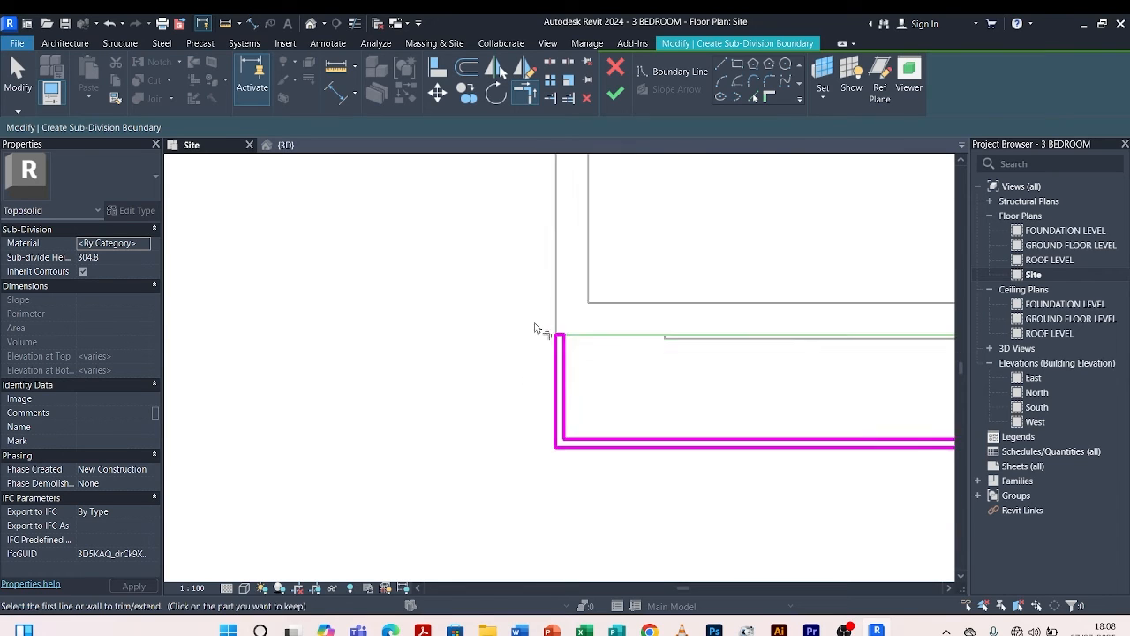
pyautogui.scroll(5, 721, 378)
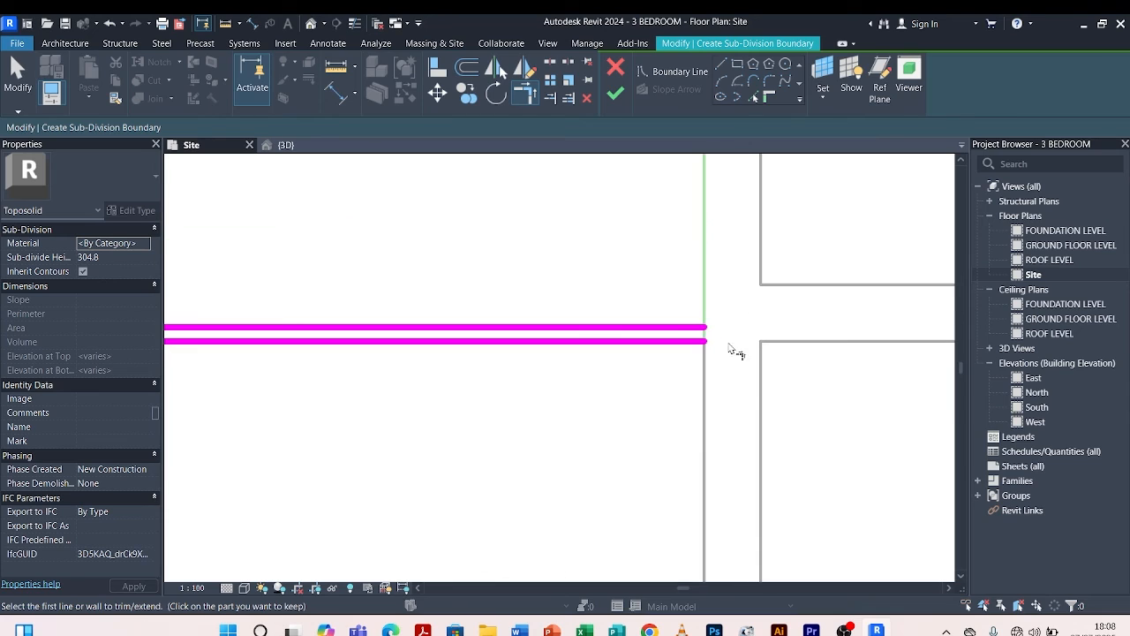
pyautogui.click(720, 64)
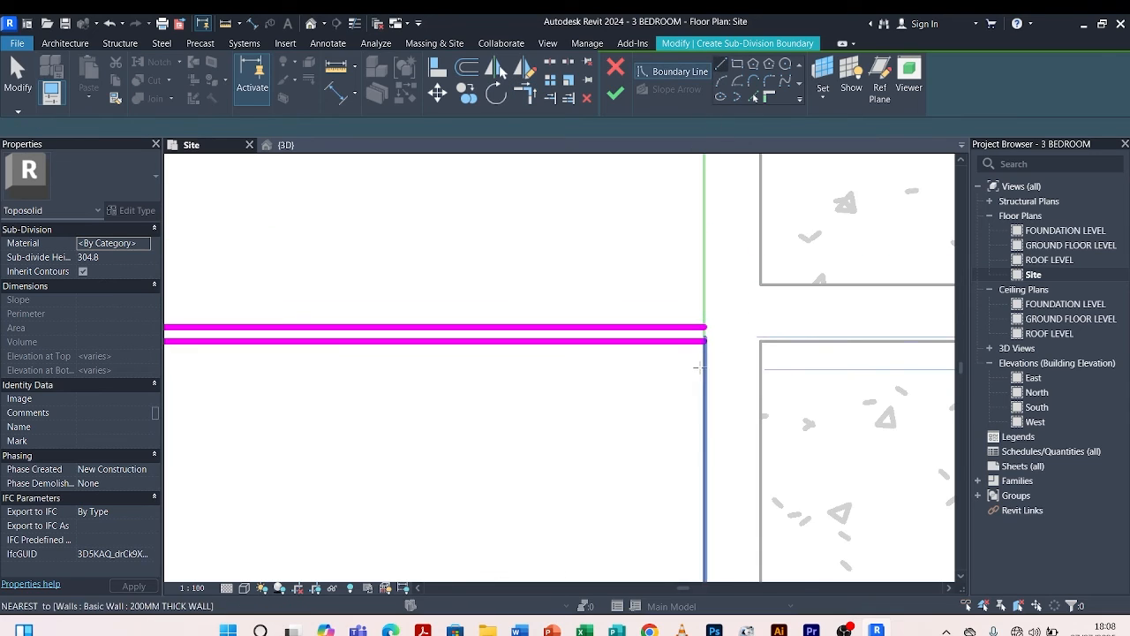
pyautogui.scroll(3, 702, 367)
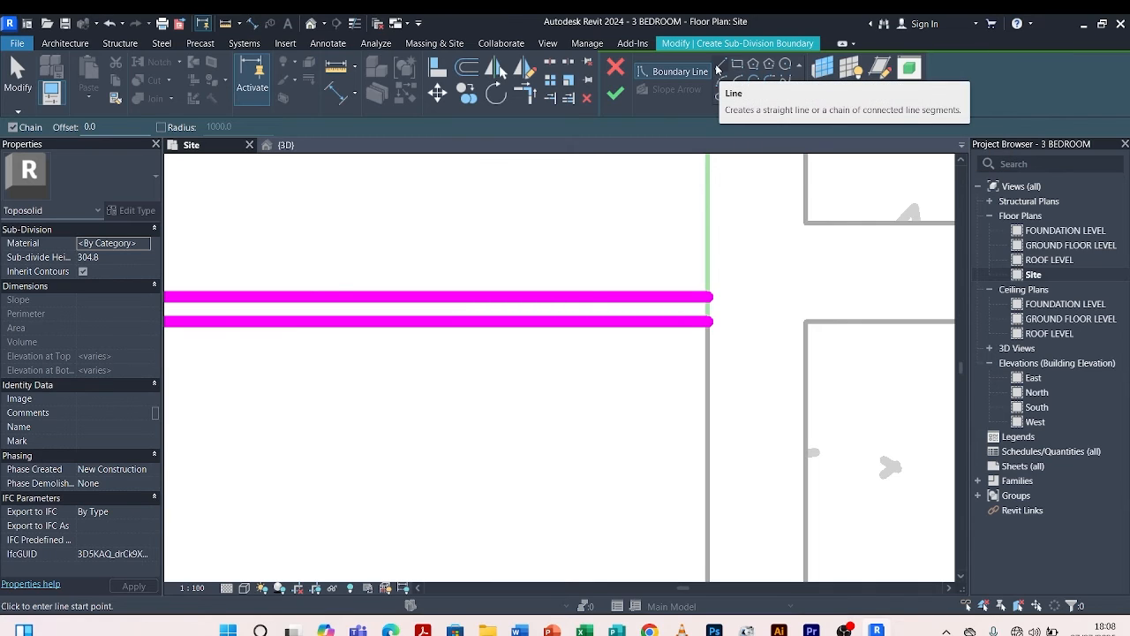
pyautogui.scroll(3, 680, 342)
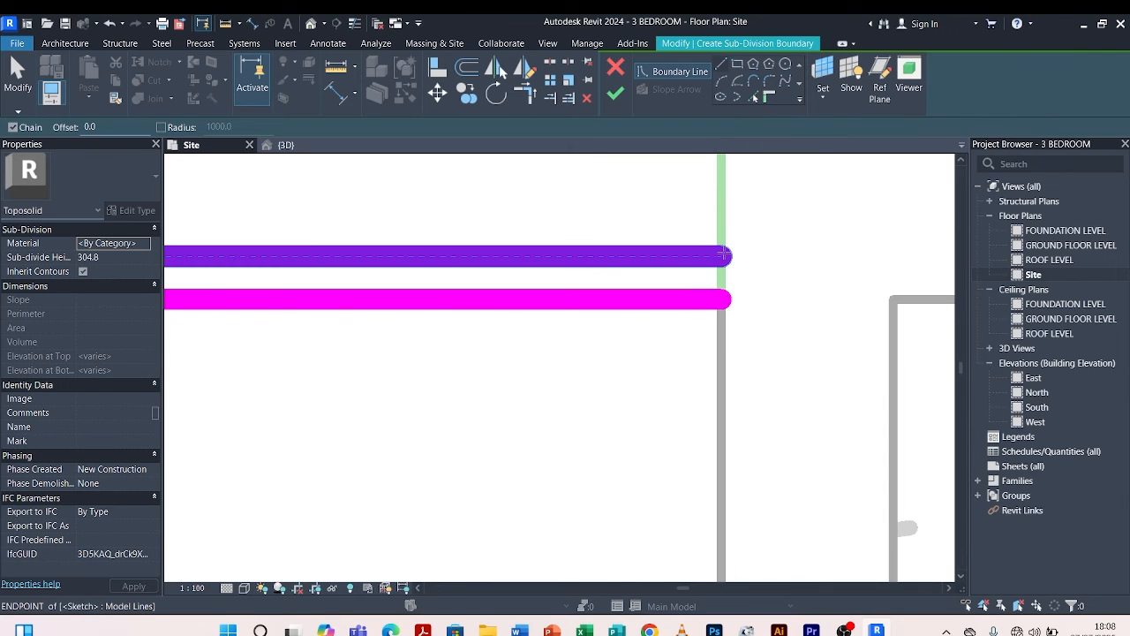
pyautogui.click(722, 256)
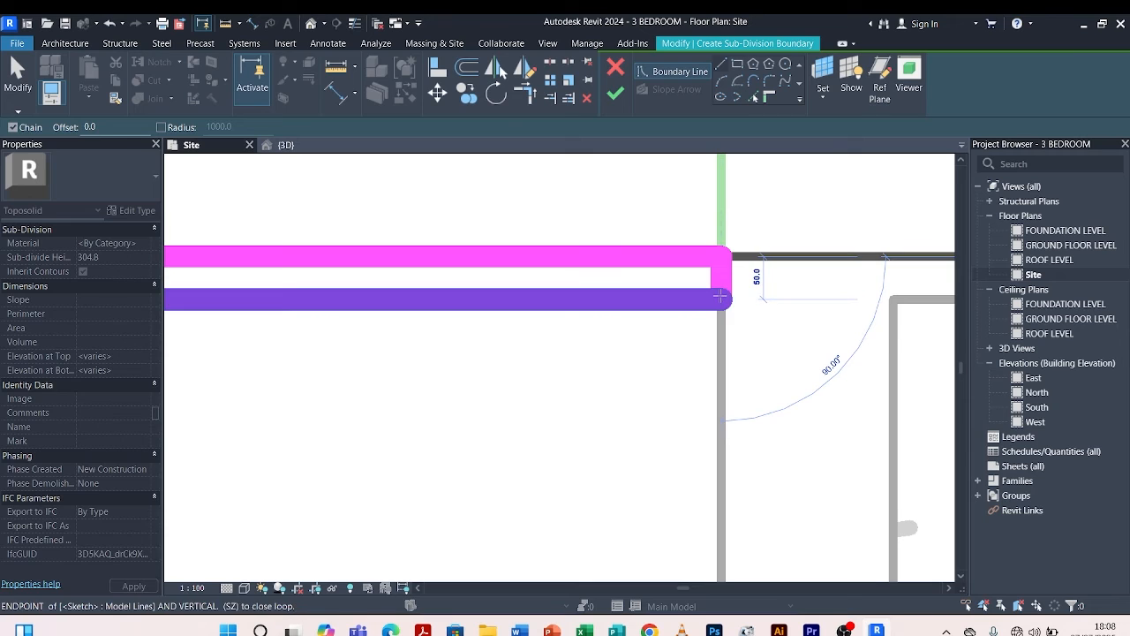
pyautogui.click(721, 298)
# Pick the paired west and north edges plus the east and south edges of the house's north-west bed as boundary lines.
pyautogui.click(755, 98)
pyautogui.scroll(-6, 638, 328)
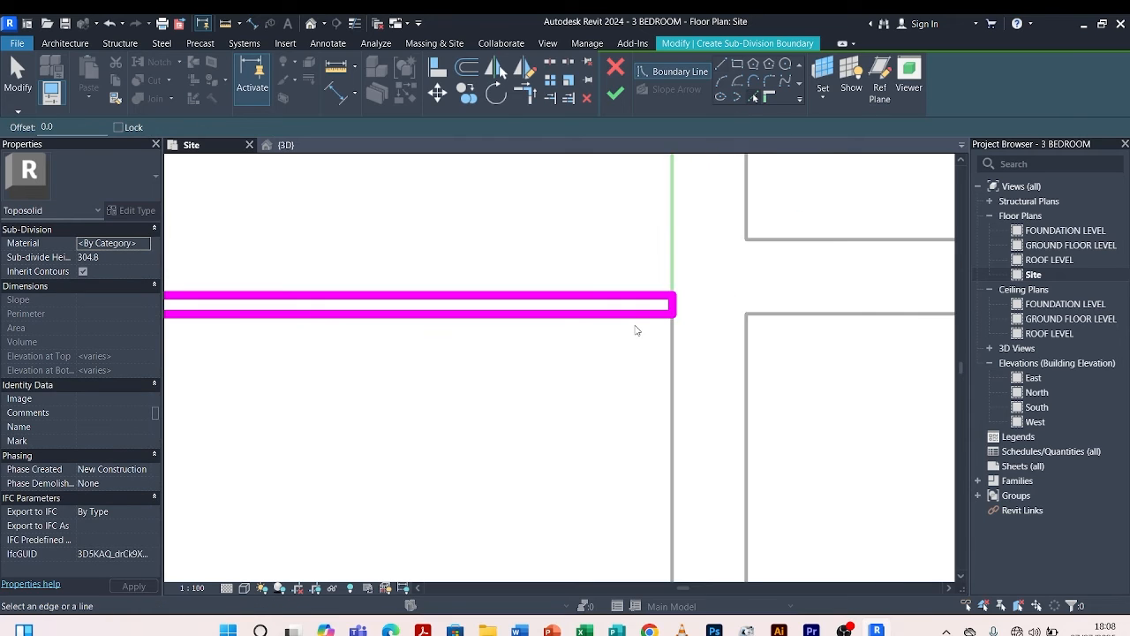
pyautogui.scroll(8, 580, 331)
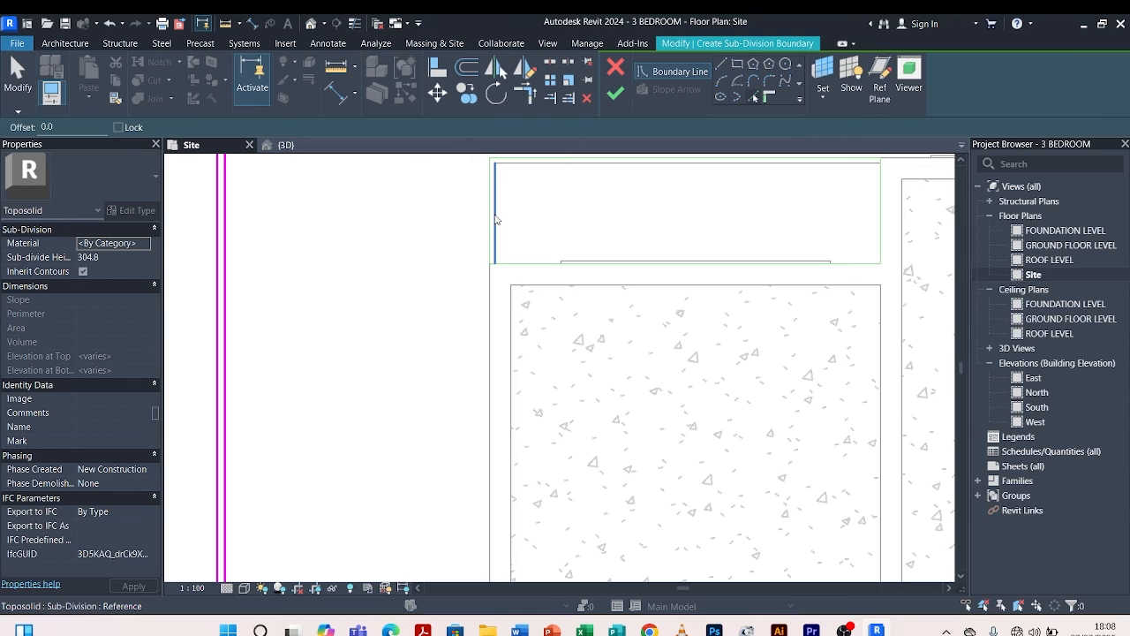
pyautogui.click(525, 166)
pyautogui.click(487, 214)
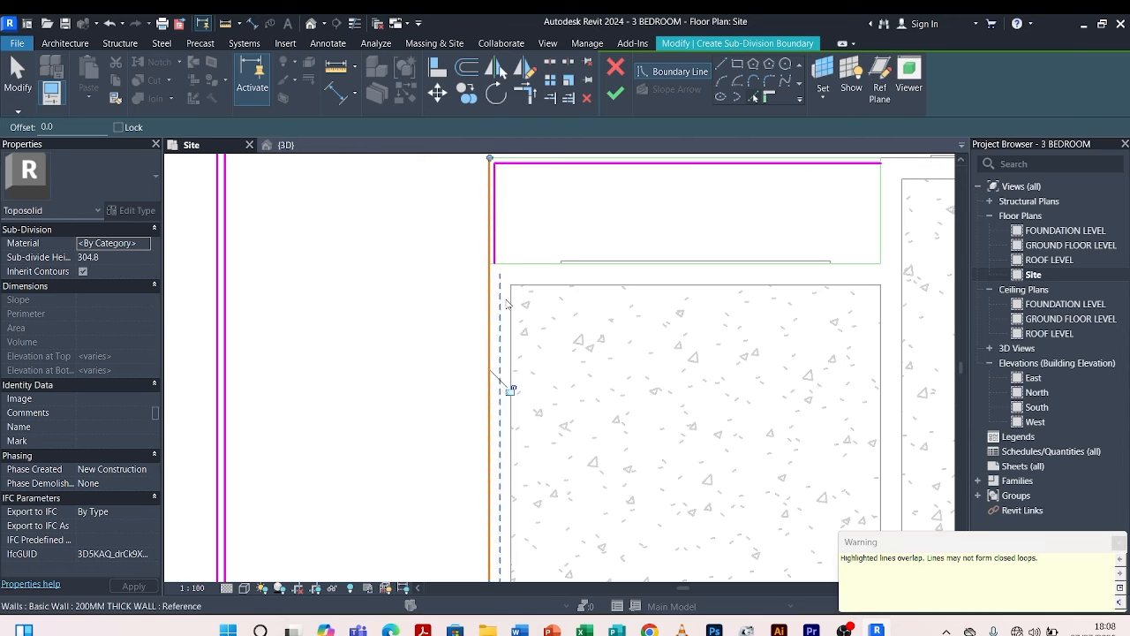
pyautogui.scroll(-4, 510, 355)
pyautogui.scroll(5, 602, 222)
pyautogui.click(600, 257)
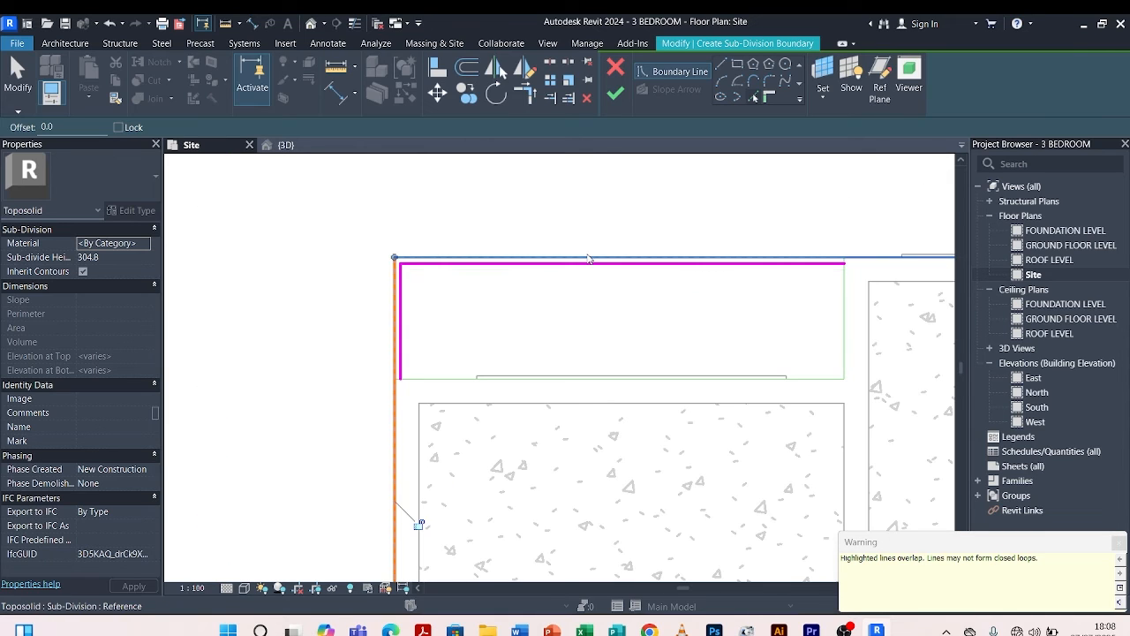
pyautogui.click(844, 314)
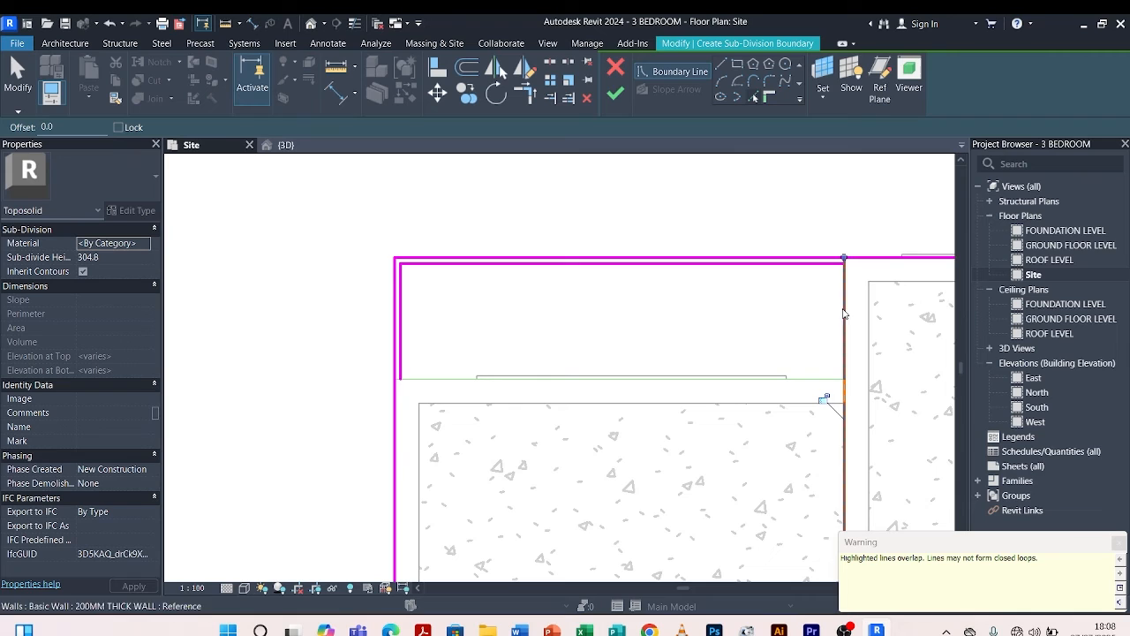
pyautogui.click(409, 382)
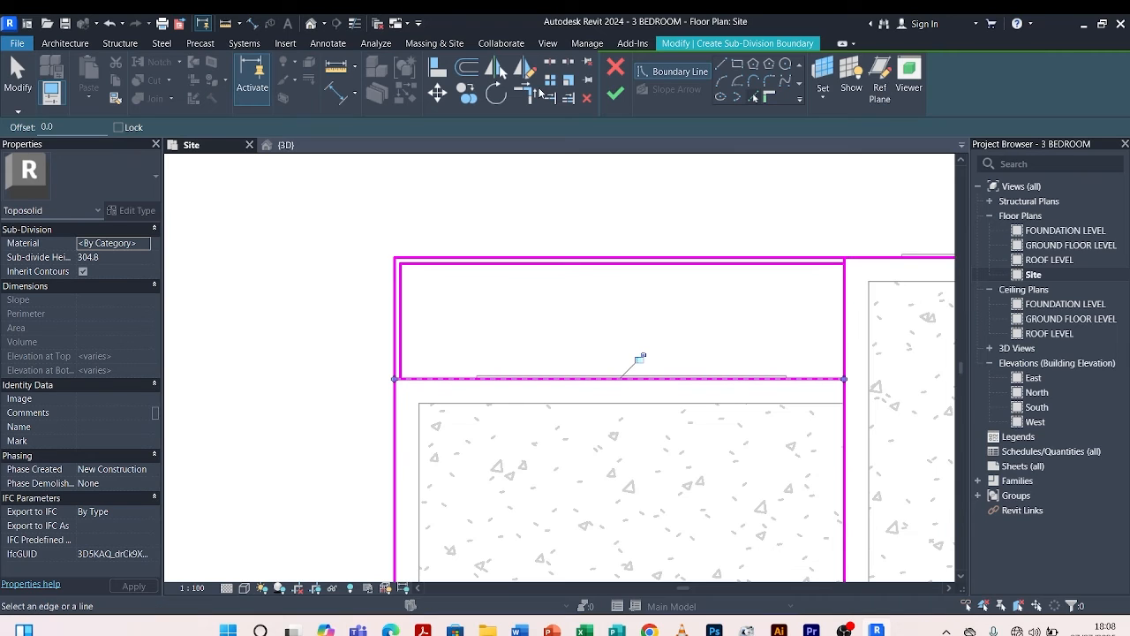
# Trim the north-west bed's south edge line to its two parallel west lines, closing the border's south end.
pyautogui.click(537, 91)
pyautogui.scroll(3, 391, 348)
pyautogui.click(418, 328)
pyautogui.scroll(1, 419, 391)
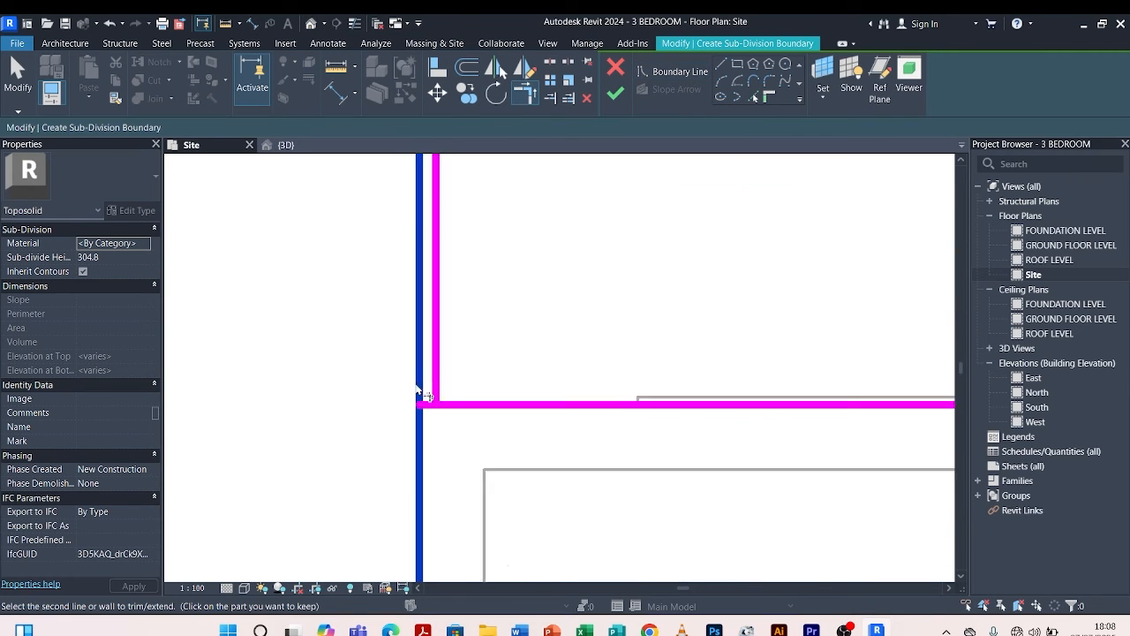
pyautogui.scroll(2, 422, 395)
pyautogui.click(448, 428)
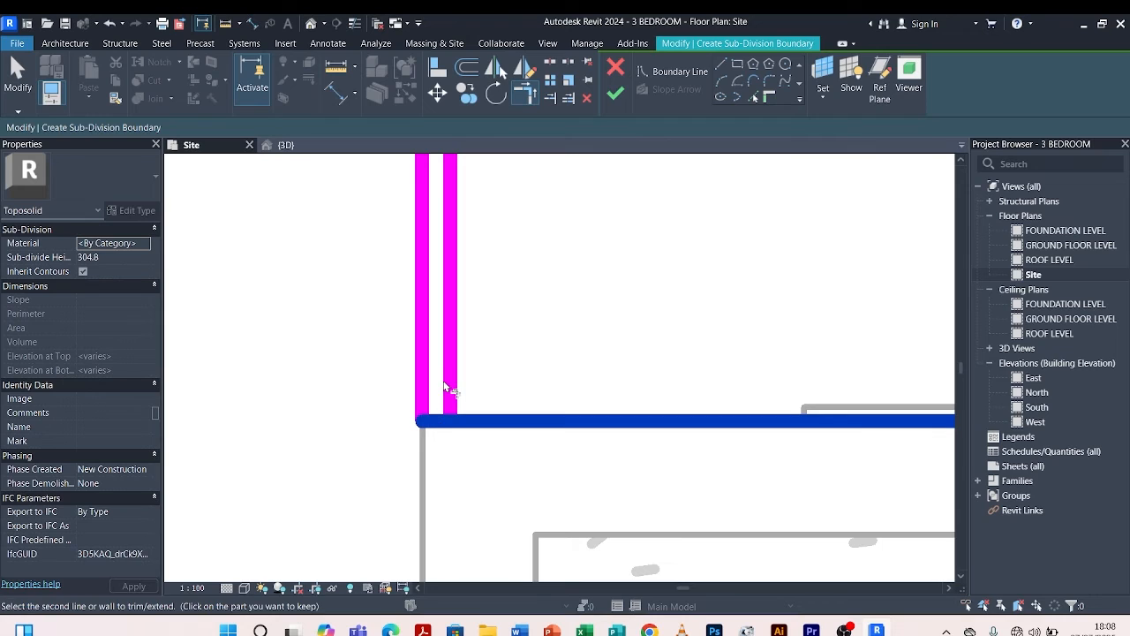
# Trim the north-west bed's two parallel north lines to its east edge line, closing the border's east end.
pyautogui.scroll(-4, 456, 380)
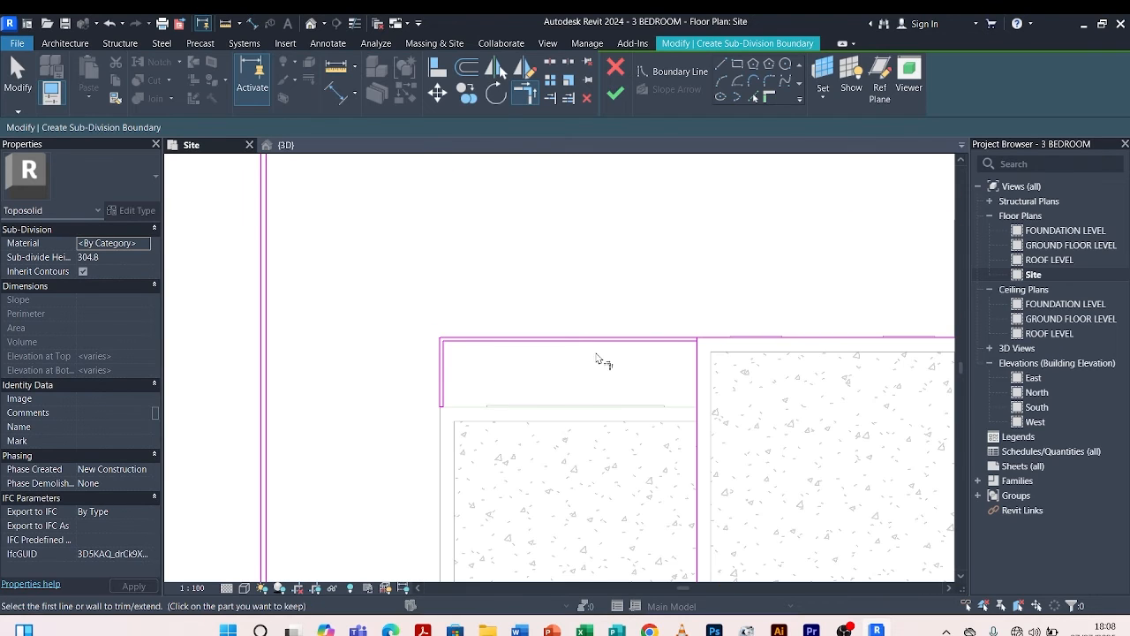
pyautogui.scroll(5, 701, 335)
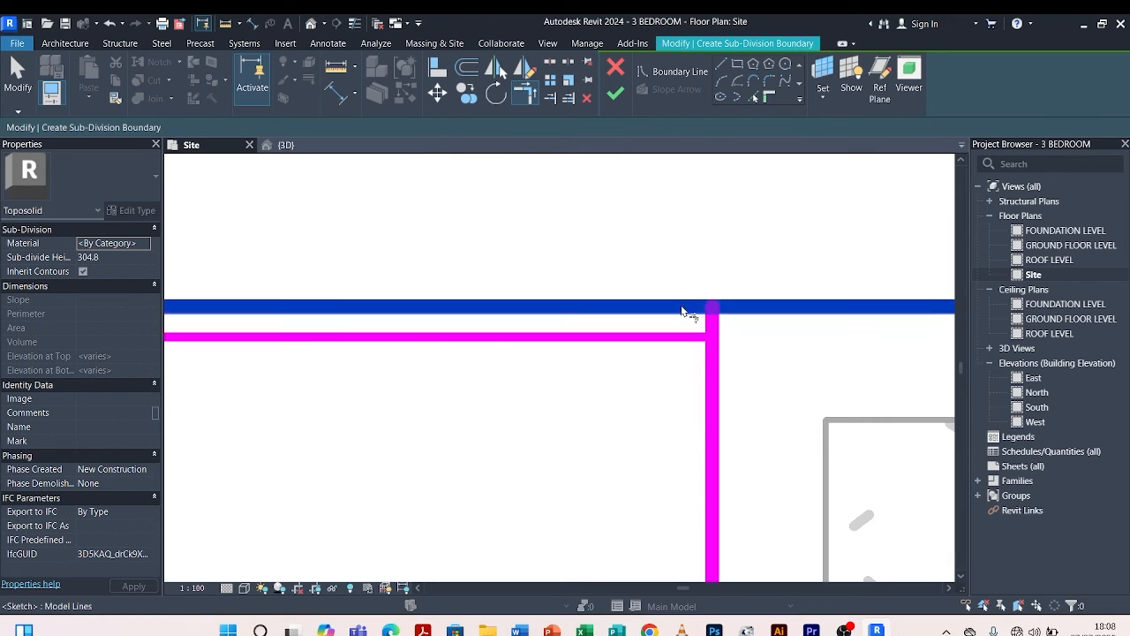
pyautogui.click(682, 311)
pyautogui.scroll(2, 693, 316)
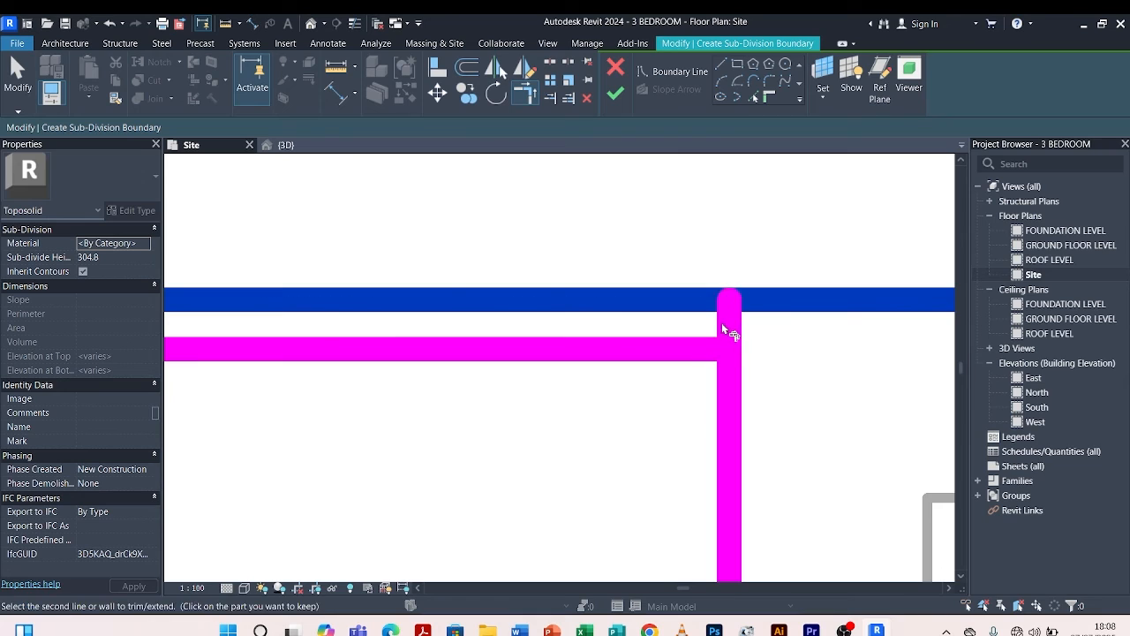
pyautogui.click(728, 332)
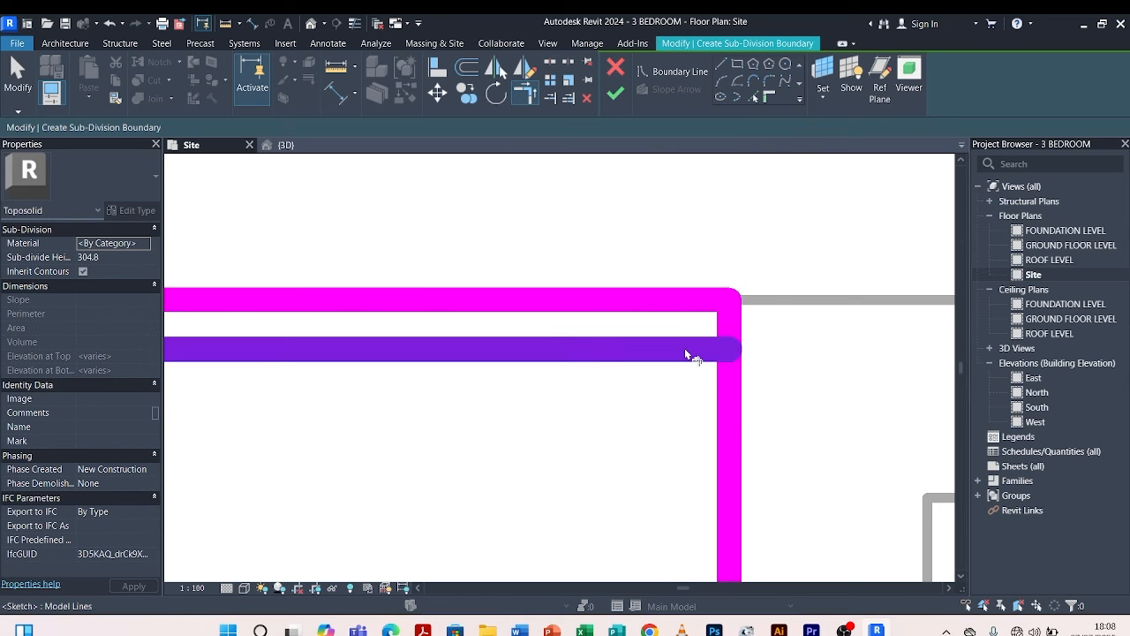
pyautogui.click(687, 354)
pyautogui.click(729, 322)
# Pick the paired north and east edges plus the west and south edges of the house's north-east bed as boundary lines.
pyautogui.scroll(-3, 706, 322)
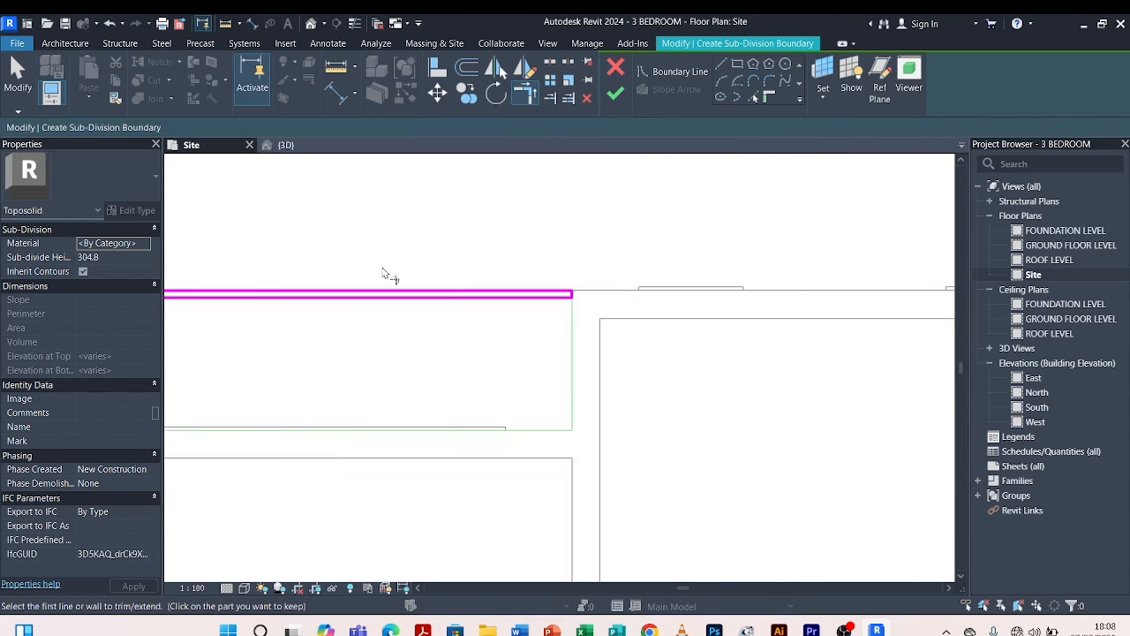
pyautogui.scroll(-4, 391, 273)
pyautogui.scroll(5, 677, 292)
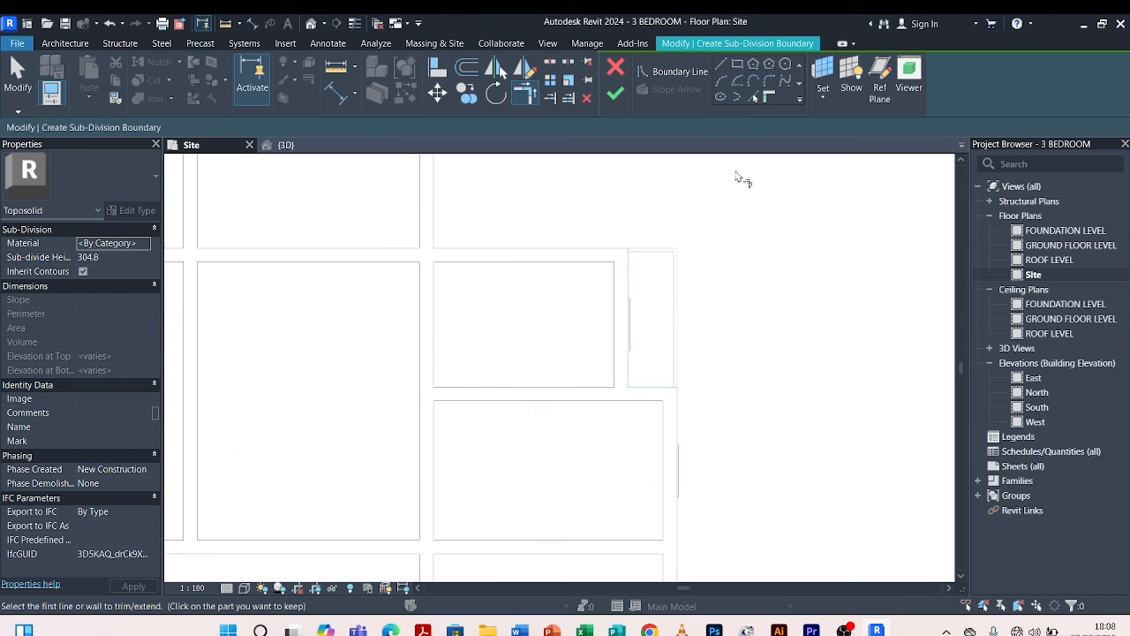
pyautogui.click(753, 97)
pyautogui.scroll(2, 645, 243)
pyautogui.click(644, 246)
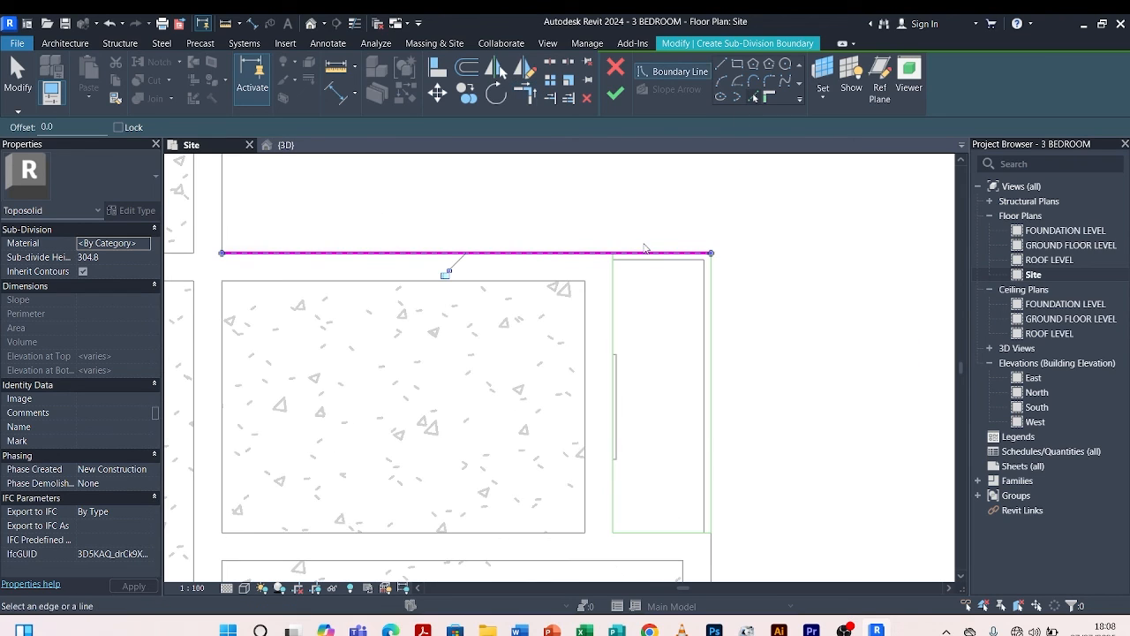
pyautogui.click(701, 325)
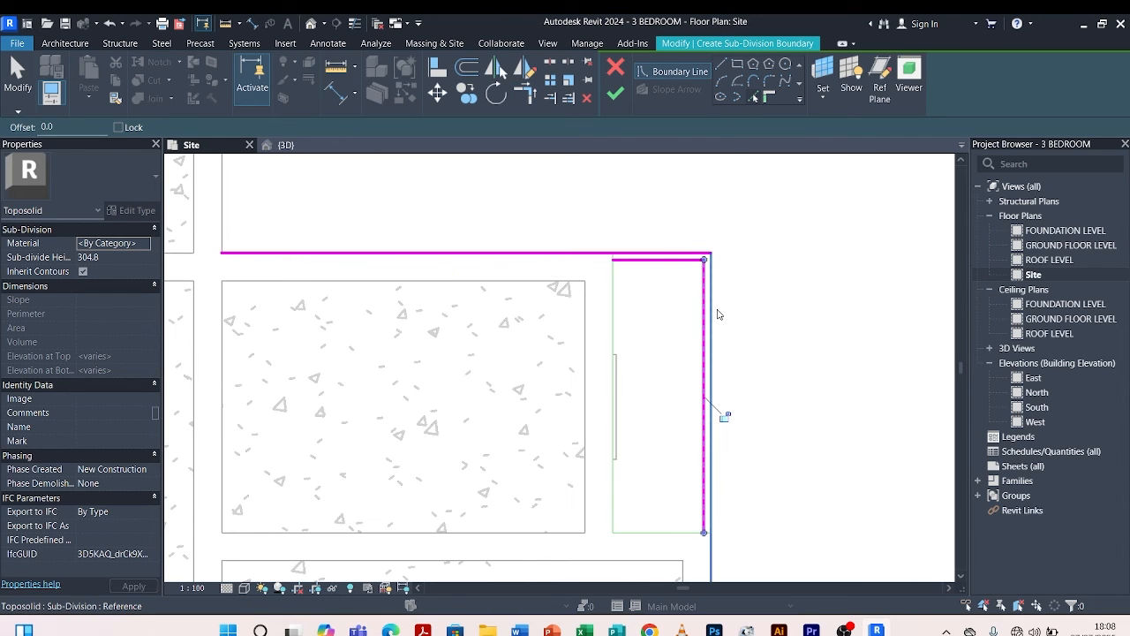
pyautogui.click(716, 310)
pyautogui.click(612, 326)
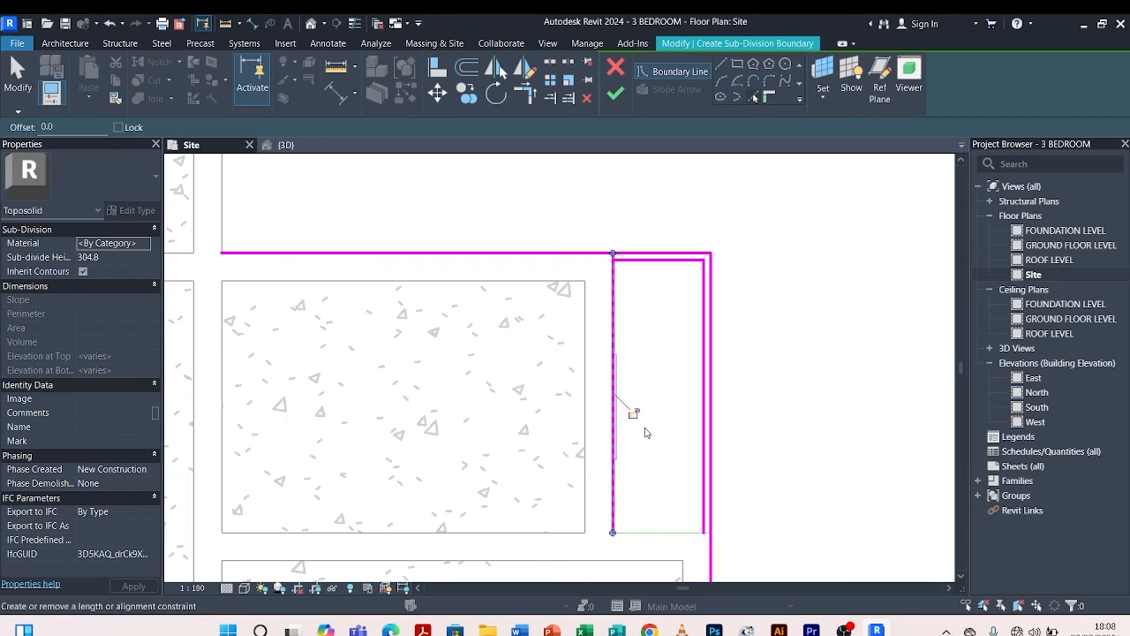
pyautogui.click(660, 533)
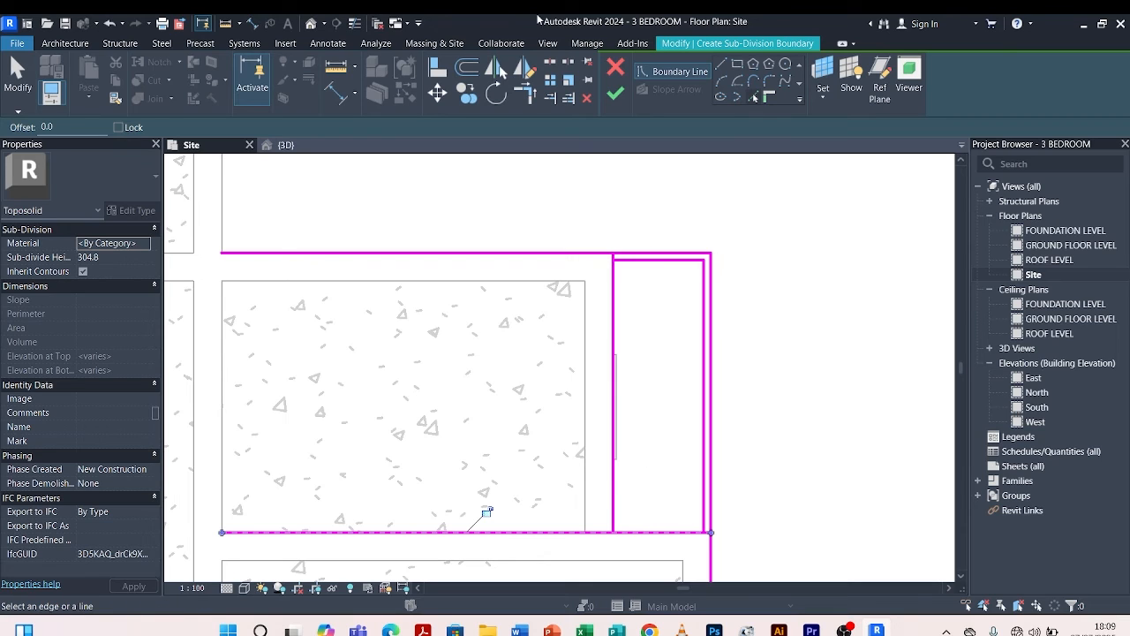
# Trim the north-east bed's two parallel north lines to its west edge line, closing the border's west end.
pyautogui.click(527, 91)
pyautogui.scroll(3, 614, 261)
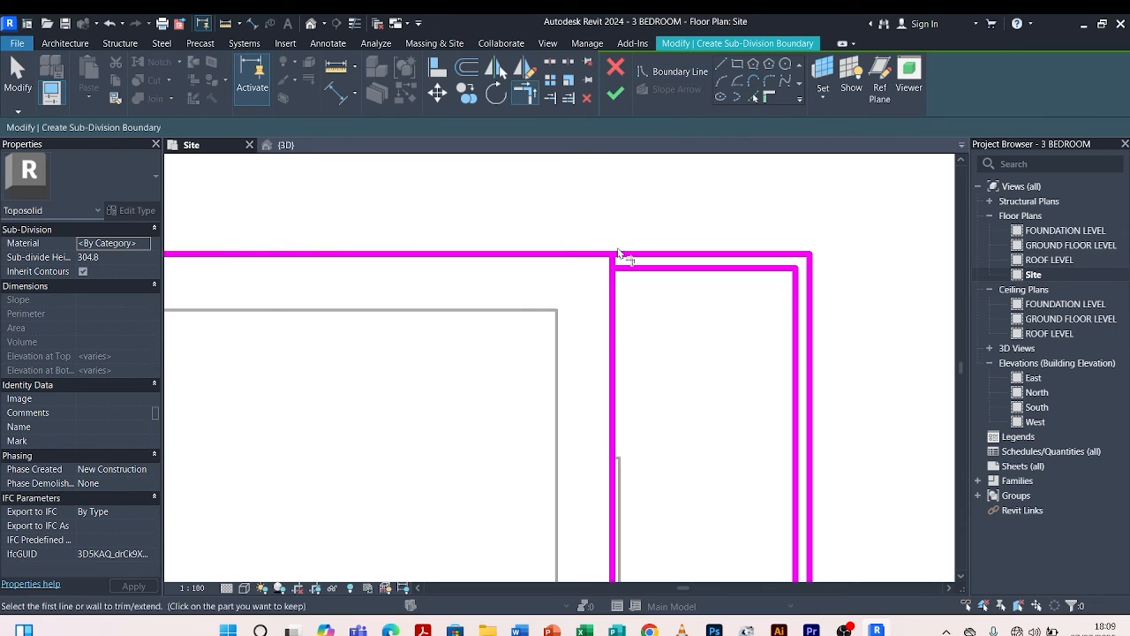
pyautogui.click(614, 291)
pyautogui.click(631, 254)
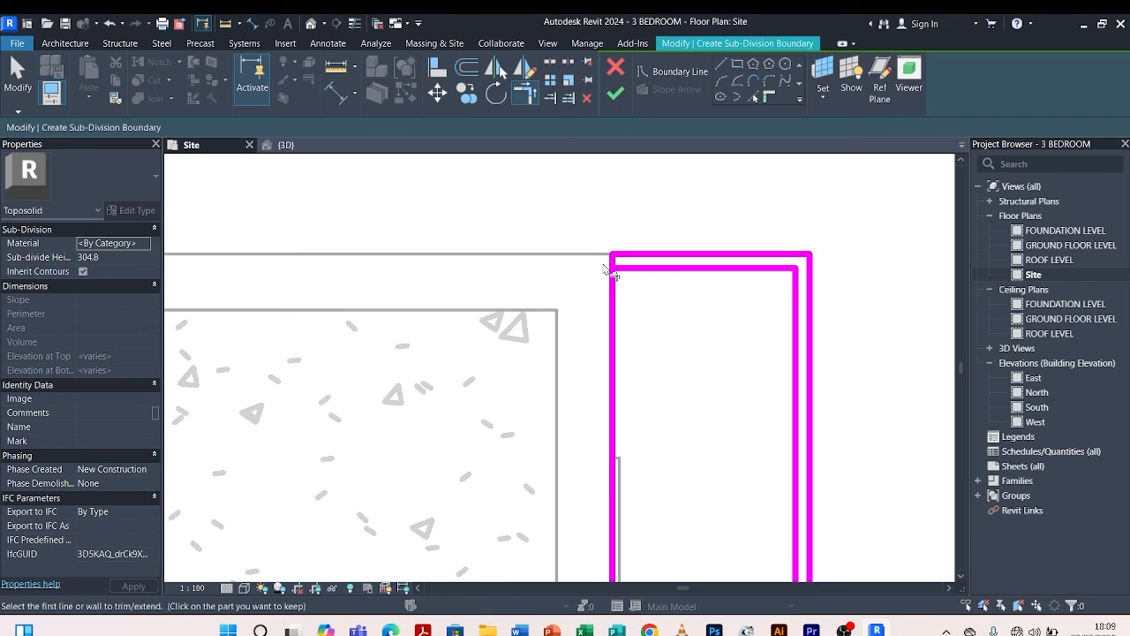
pyautogui.scroll(3, 616, 261)
pyautogui.click(628, 265)
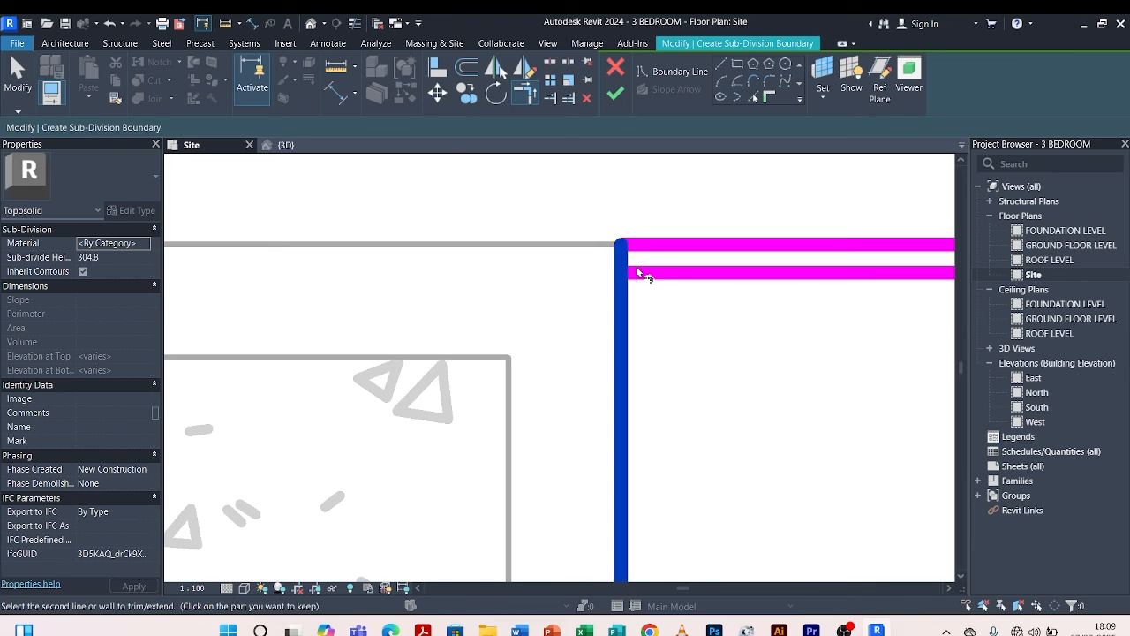
pyautogui.click(646, 277)
pyautogui.scroll(-3, 582, 191)
pyautogui.scroll(-4, 597, 198)
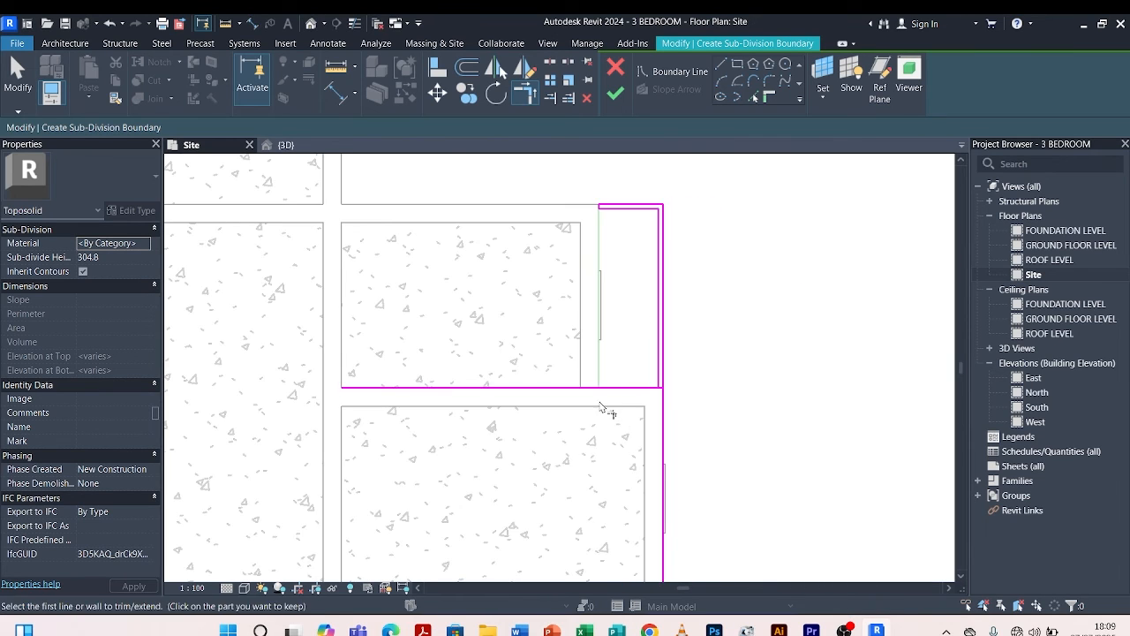
# Trim the north-east bed's south edge line to its two parallel east lines, closing the border's south end.
pyautogui.scroll(6, 650, 384)
pyautogui.click(705, 357)
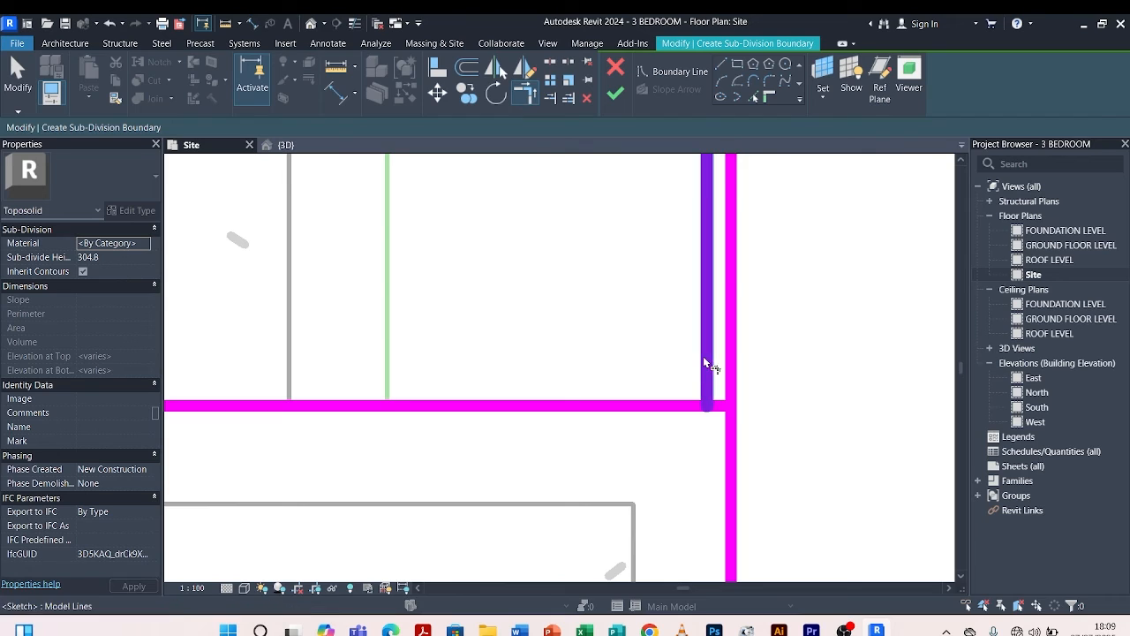
pyautogui.scroll(4, 719, 402)
pyautogui.click(728, 388)
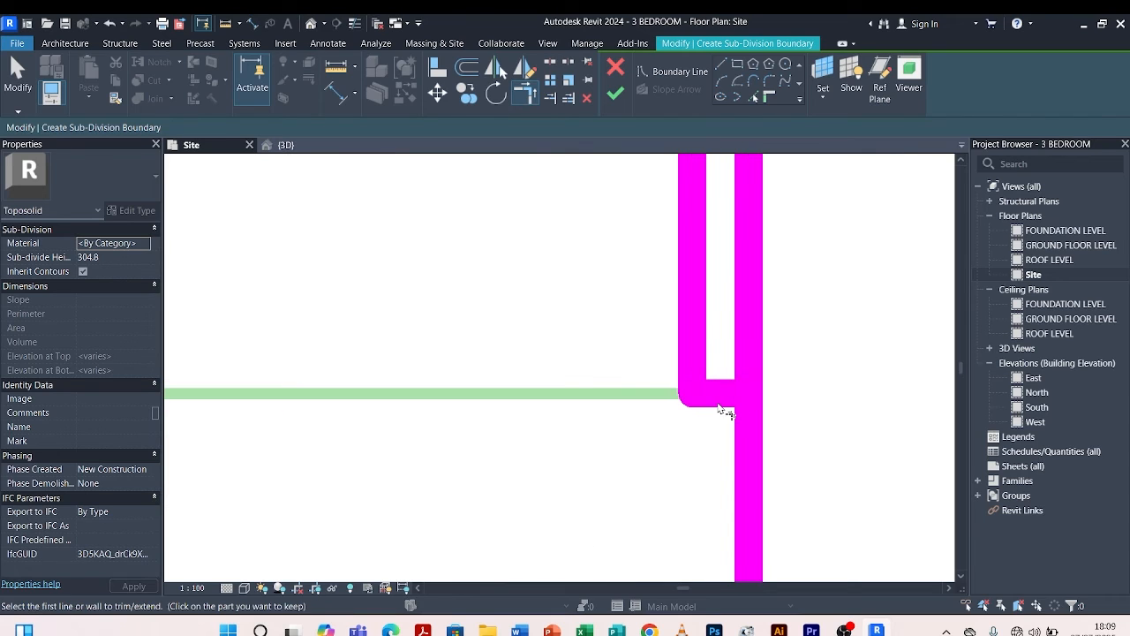
pyautogui.click(720, 403)
pyautogui.click(750, 320)
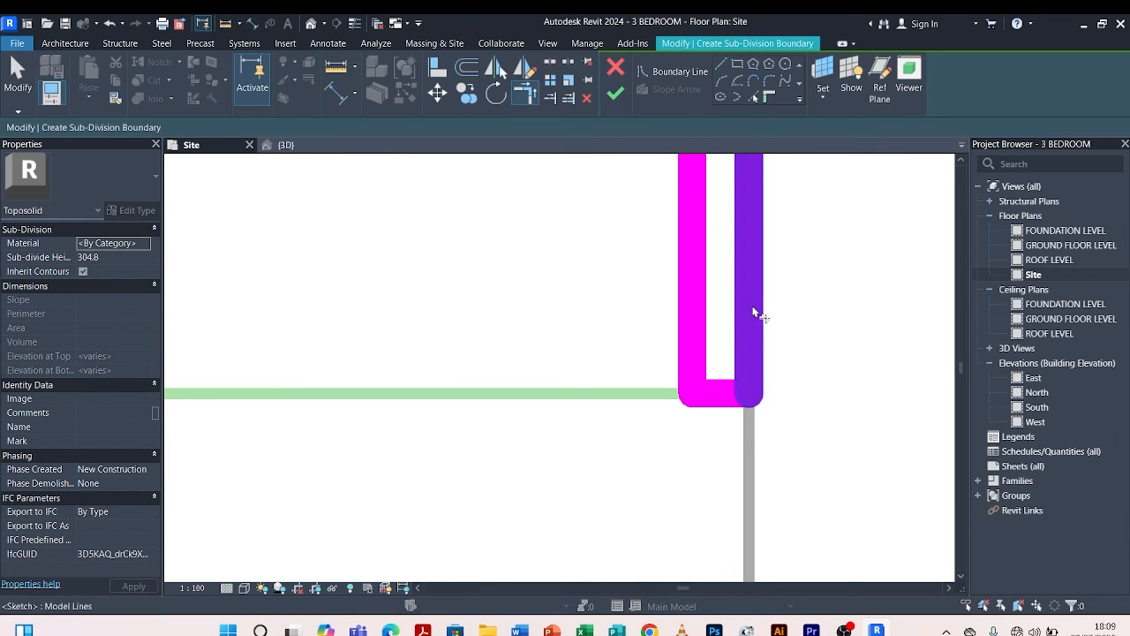
pyautogui.scroll(-3, 653, 287)
pyautogui.scroll(-6, 653, 287)
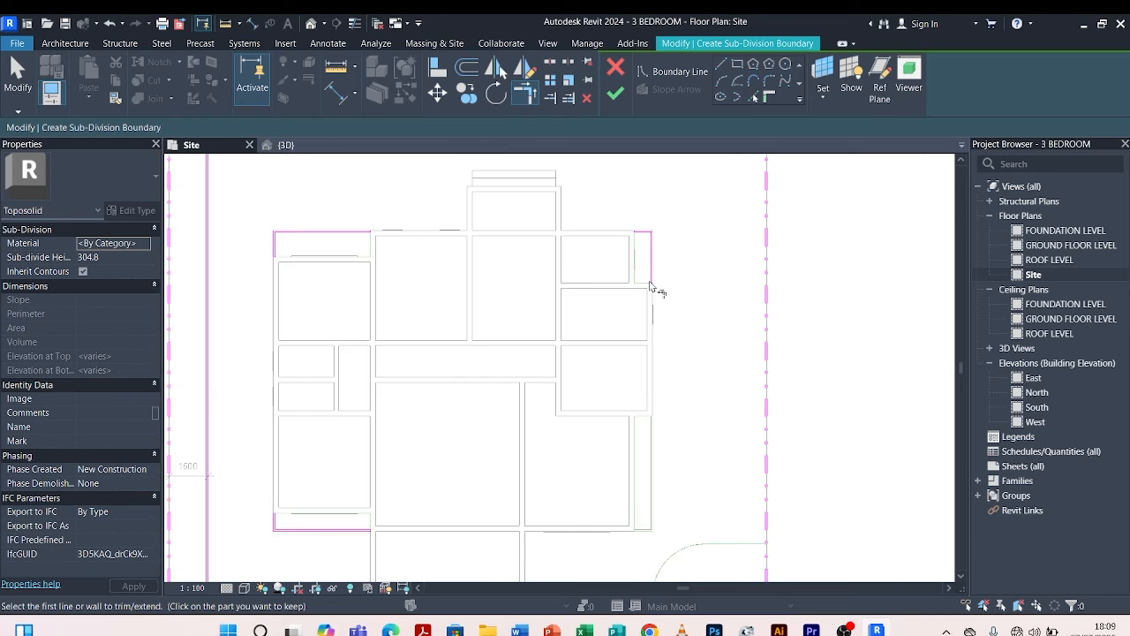
# Pick the paired inner and outer east edges of the house's south-east bed as boundary lines.
pyautogui.click(752, 95)
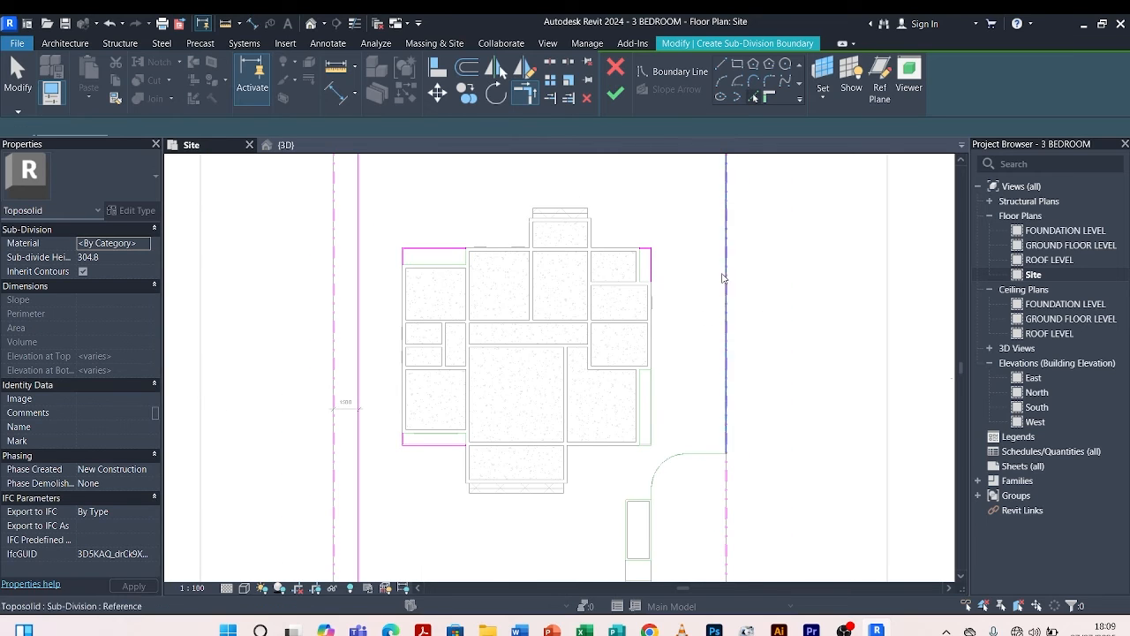
pyautogui.scroll(4, 622, 426)
pyautogui.scroll(-2, 665, 390)
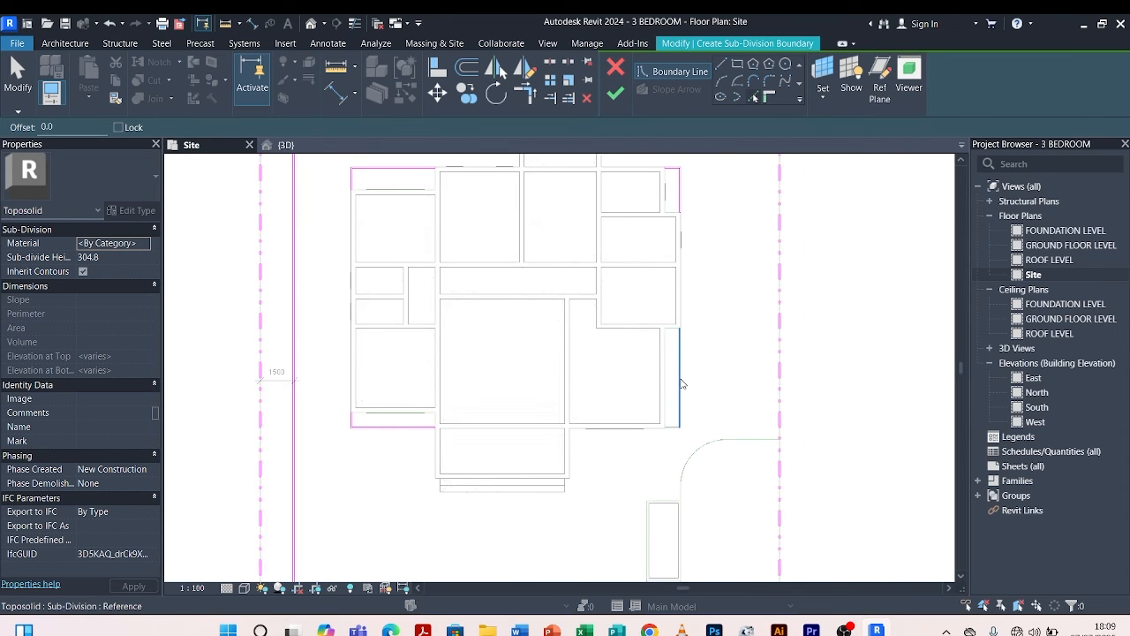
pyautogui.scroll(6, 752, 384)
pyautogui.click(677, 371)
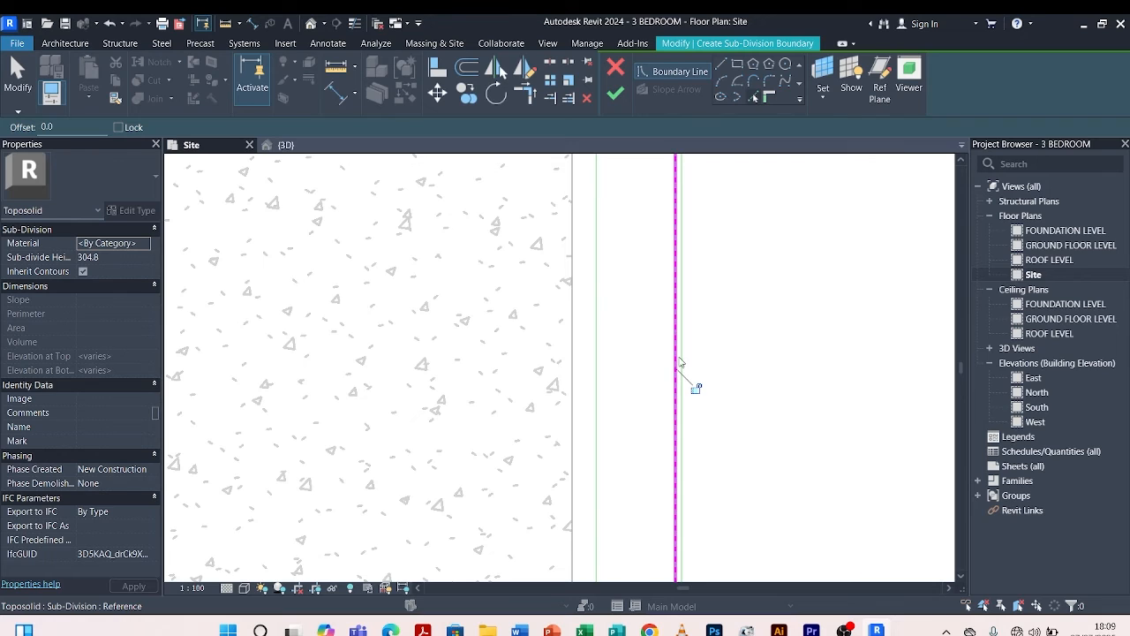
pyautogui.click(683, 339)
pyautogui.scroll(-3, 683, 329)
pyautogui.scroll(3, 651, 479)
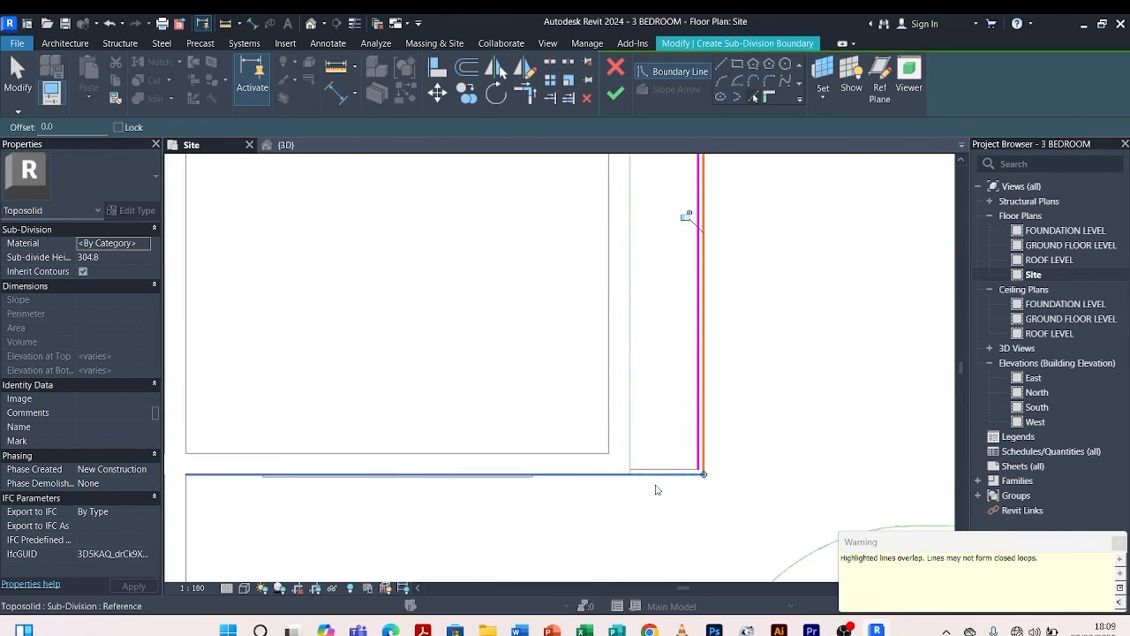
# Pick the south-east bed's paired south edges plus its west and north edges as boundary lines.
pyautogui.click(660, 474)
pyautogui.scroll(3, 660, 472)
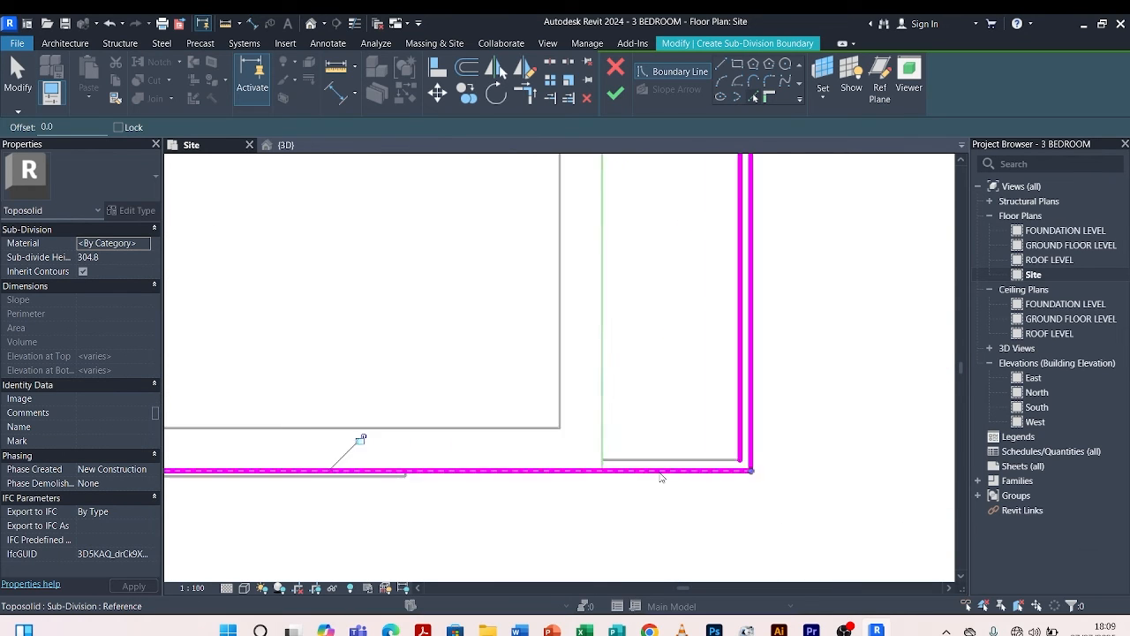
pyautogui.click(579, 397)
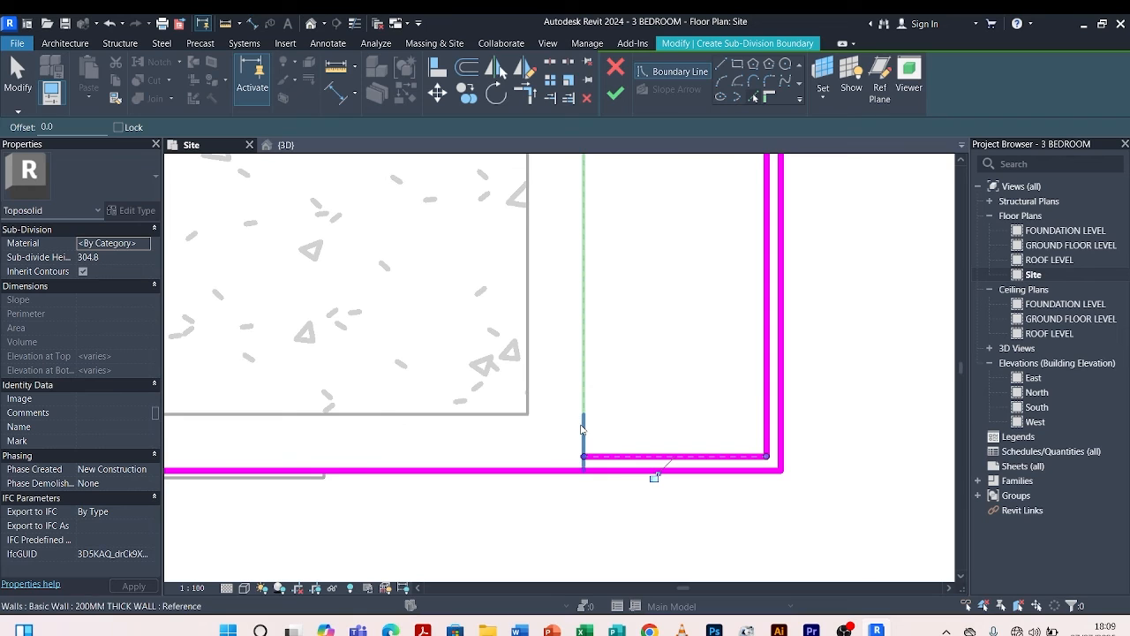
pyautogui.scroll(-4, 597, 345)
pyautogui.scroll(5, 577, 290)
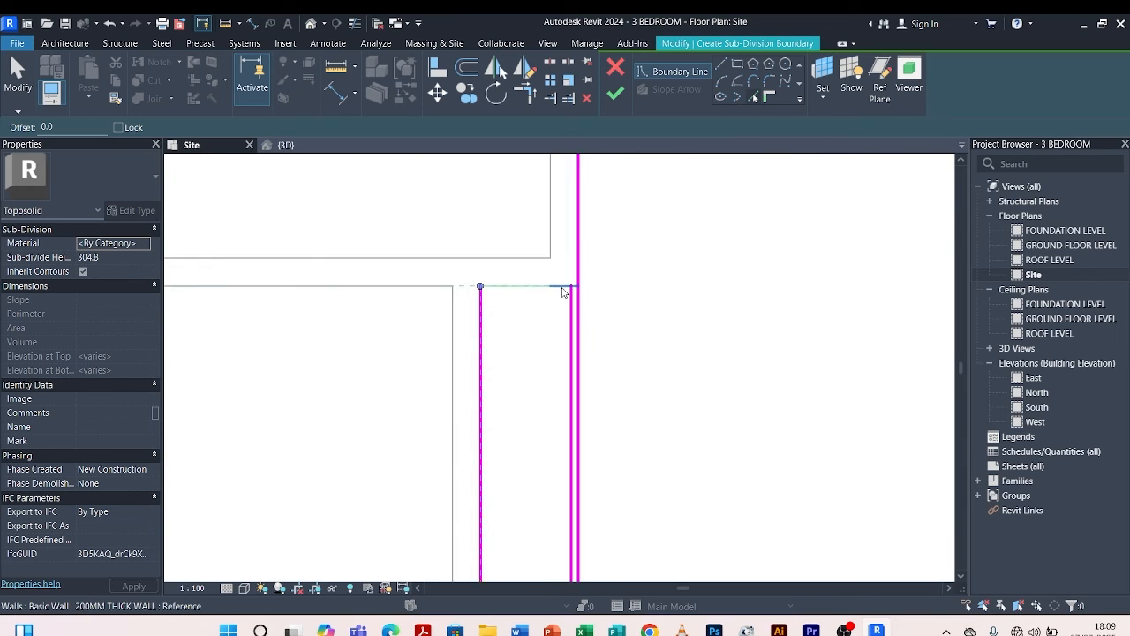
pyautogui.click(562, 288)
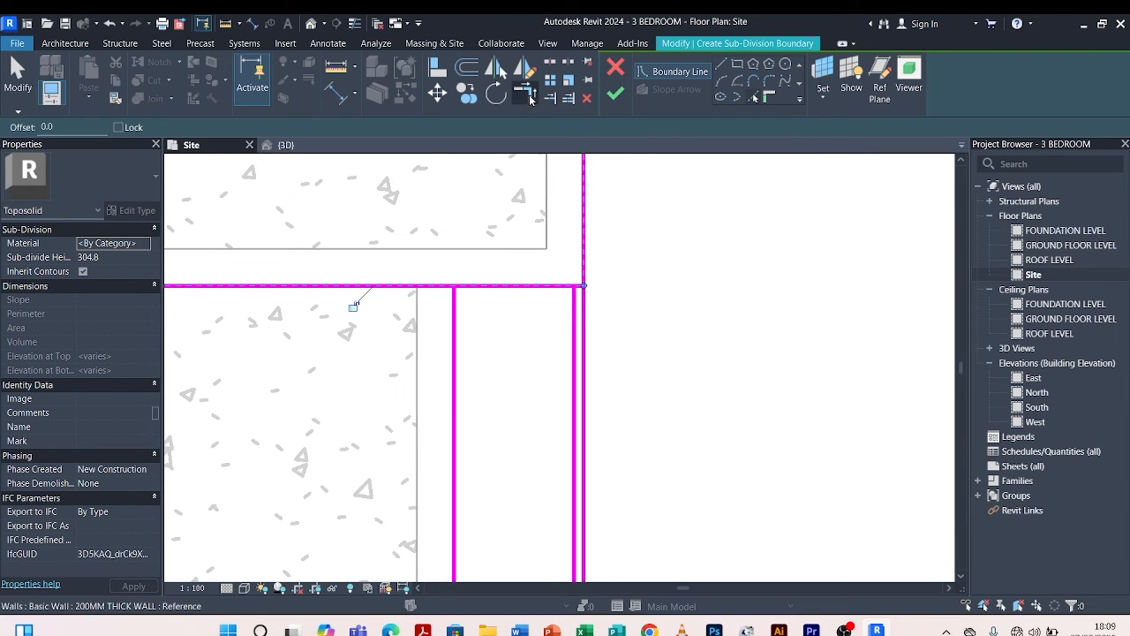
# Trim the south-east bed's north edge line to its two parallel east lines, unjoining the elements that conflict.
pyautogui.press('Escape')
pyautogui.scroll(5, 600, 237)
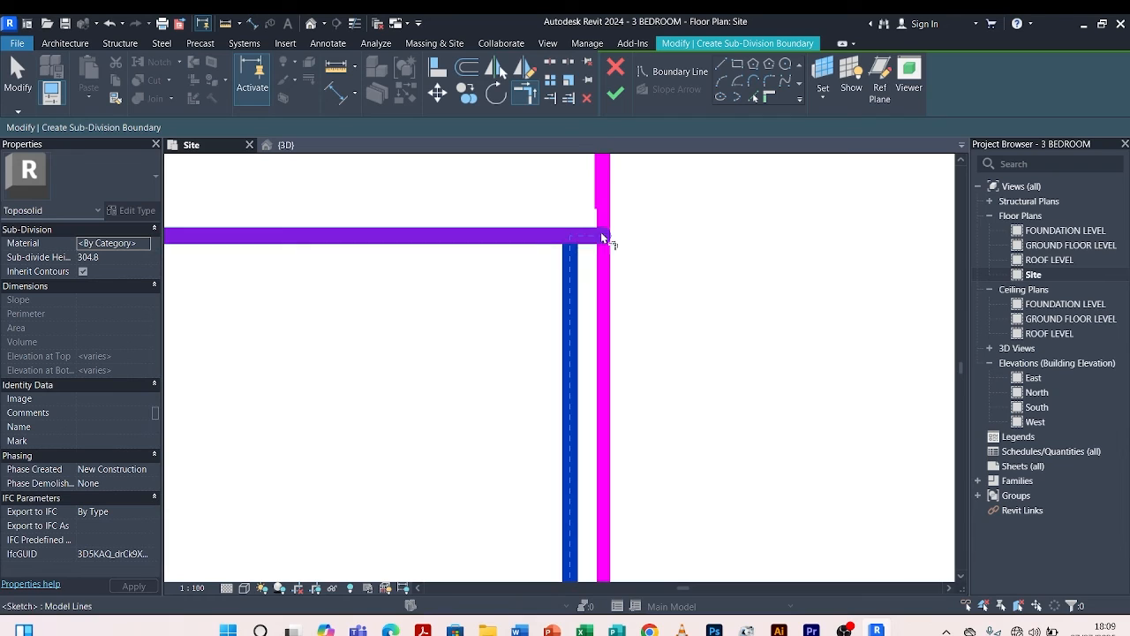
pyautogui.click(573, 239)
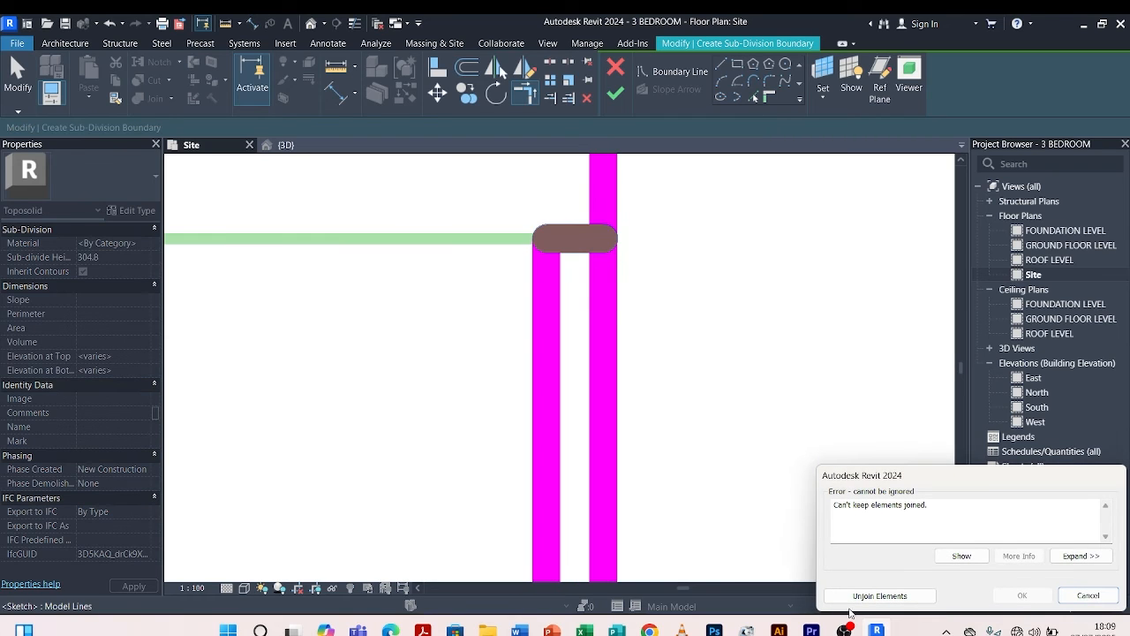
pyautogui.click(858, 597)
pyautogui.click(599, 302)
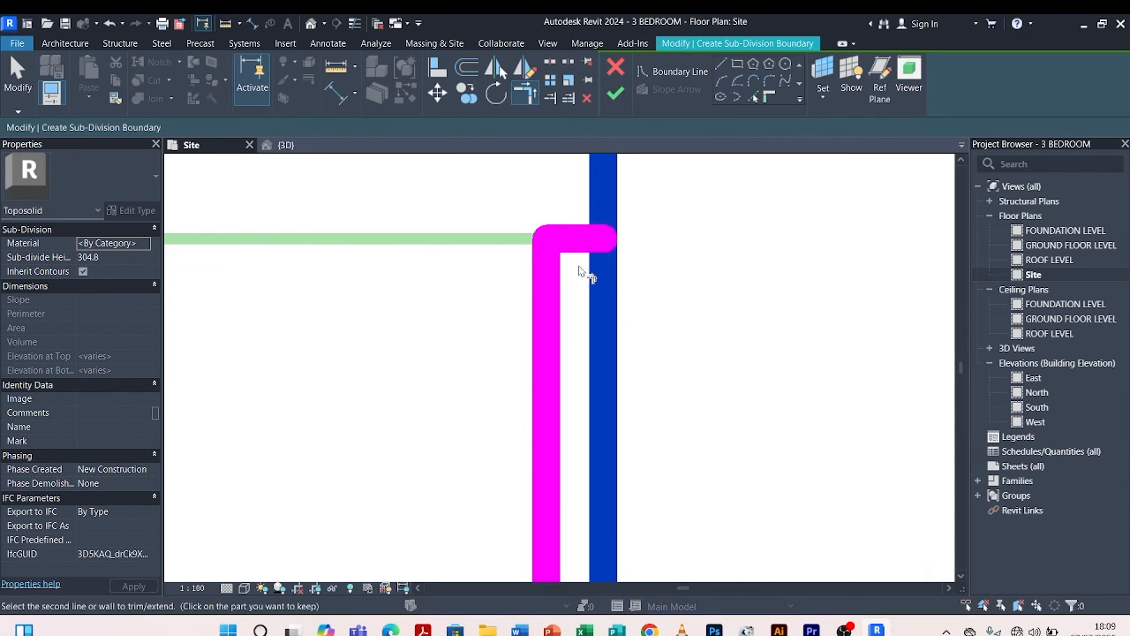
pyautogui.click(570, 238)
pyautogui.scroll(-5, 611, 236)
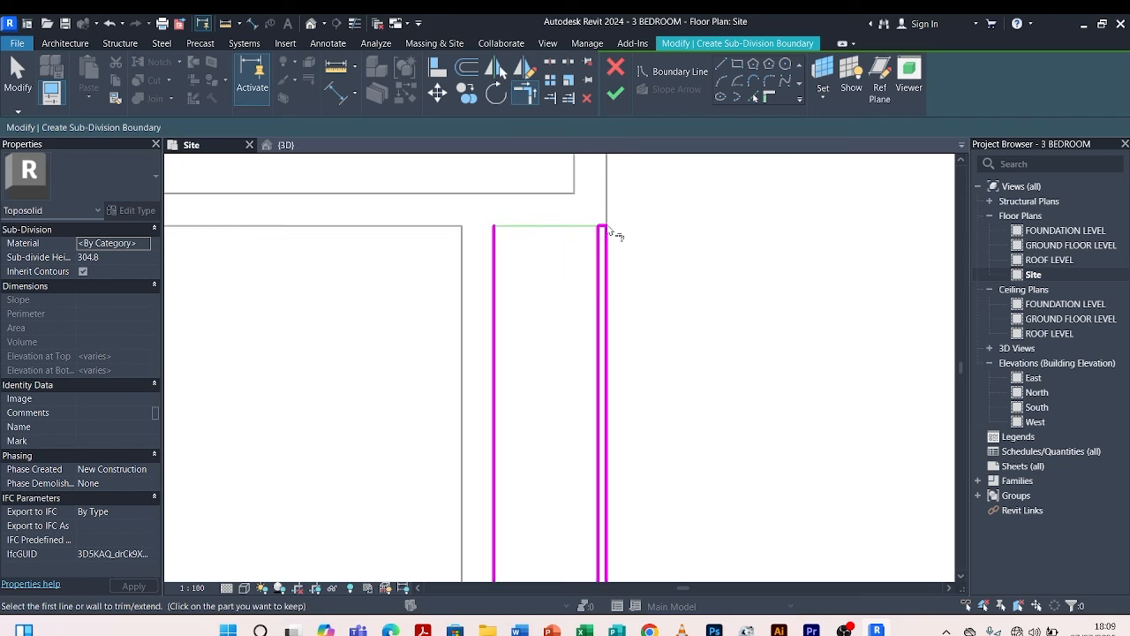
# Trim the south-east bed's two parallel south lines to its west edge line, closing the border's west end.
pyautogui.scroll(6, 588, 371)
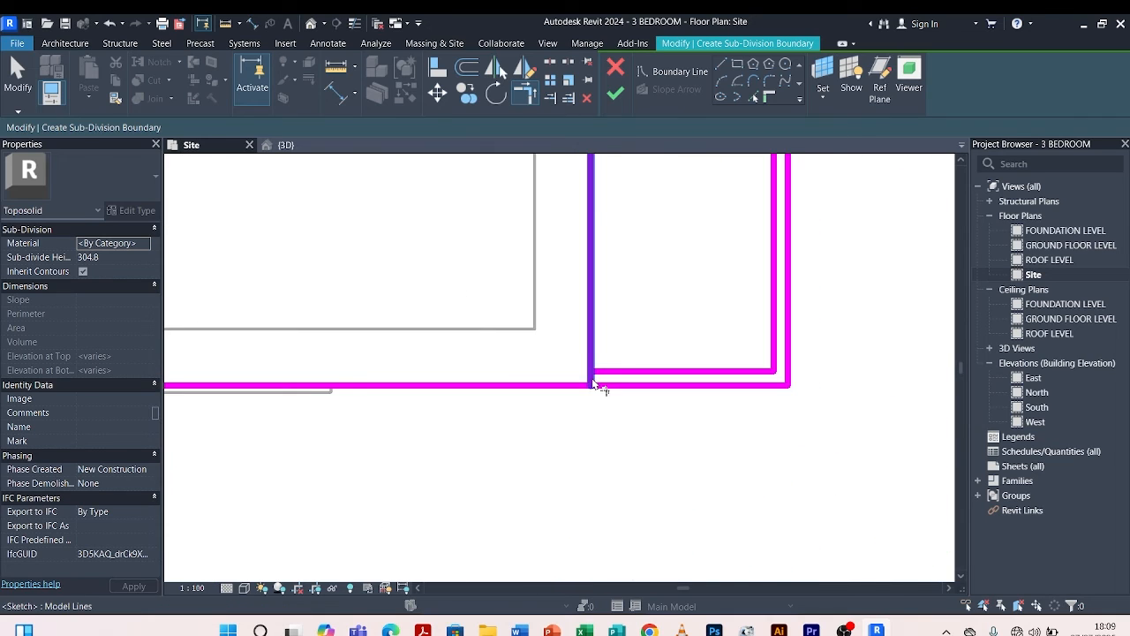
pyautogui.click(594, 378)
pyautogui.click(599, 392)
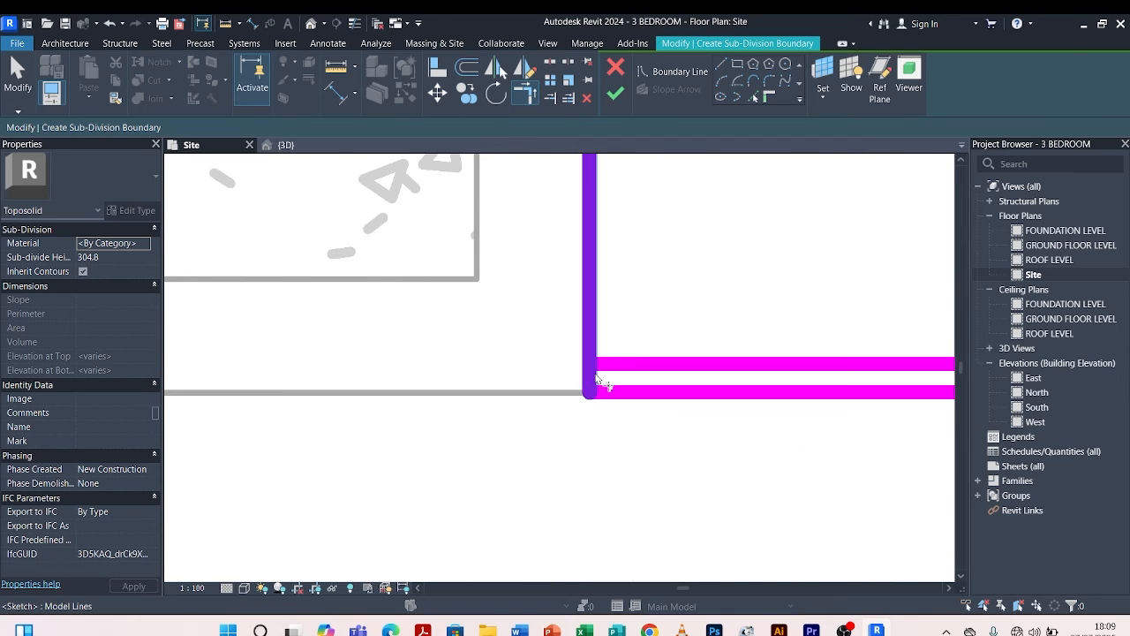
pyautogui.click(597, 377)
pyautogui.click(598, 373)
pyautogui.scroll(-5, 599, 374)
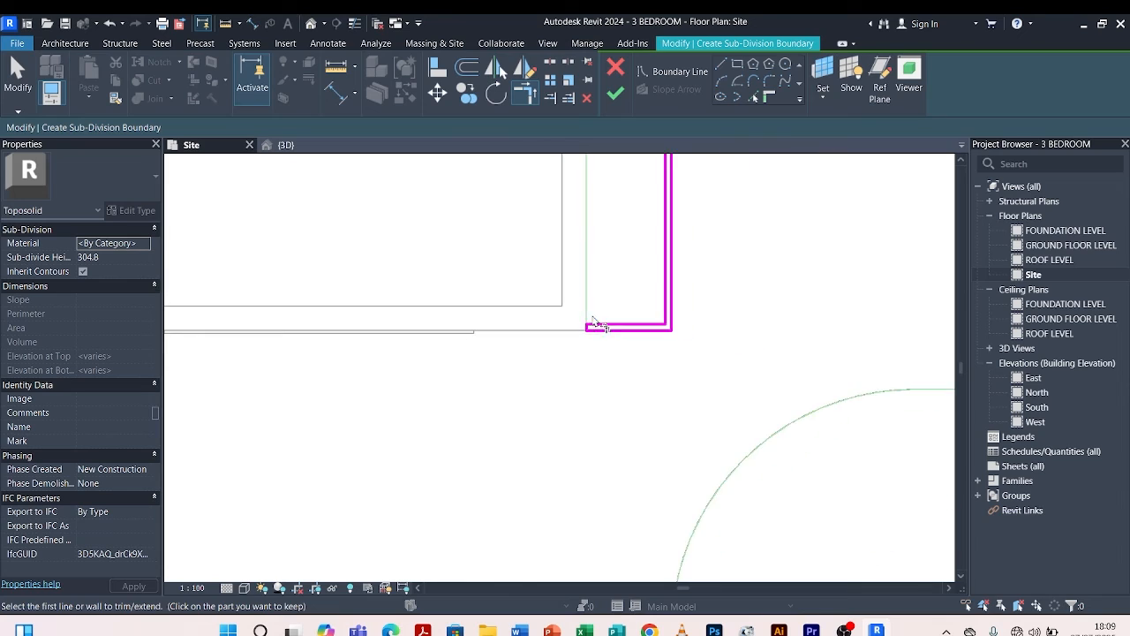
# Pick the paired south, curved, west and short north edges around the rounded end of the front verge east of the driveway entrance.
pyautogui.scroll(-2, 595, 320)
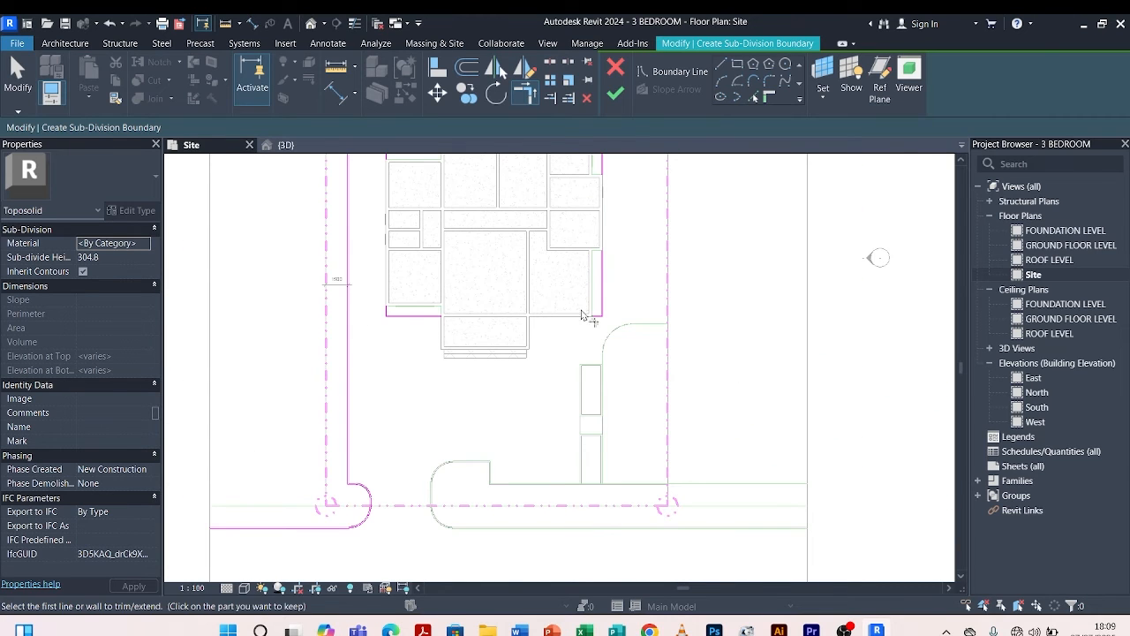
pyautogui.click(755, 97)
pyautogui.scroll(5, 411, 543)
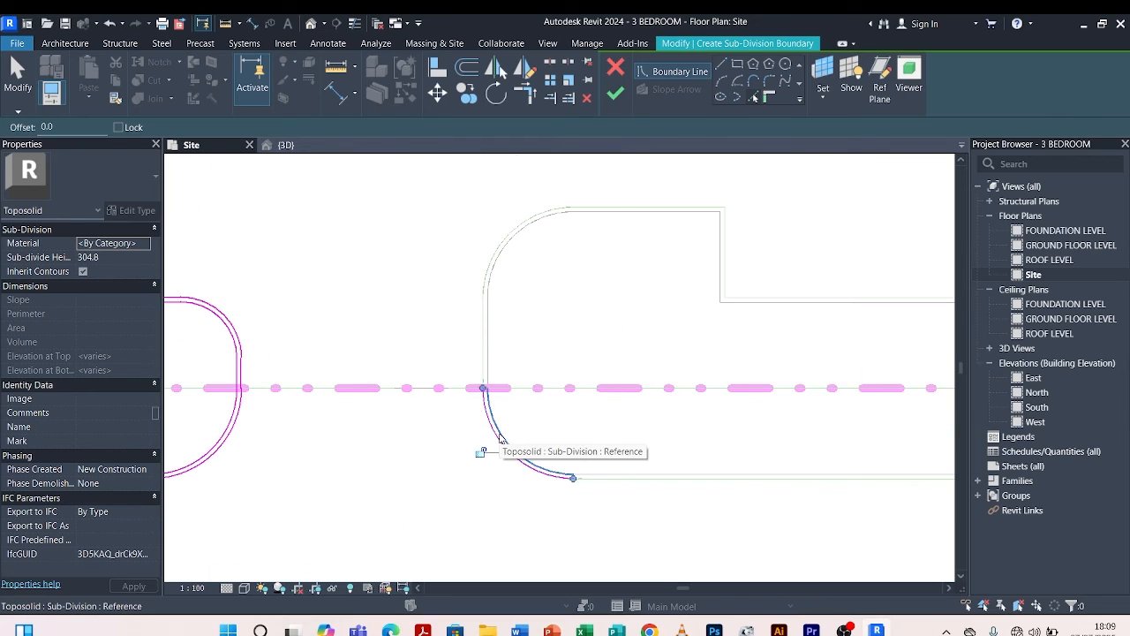
pyautogui.click(501, 439)
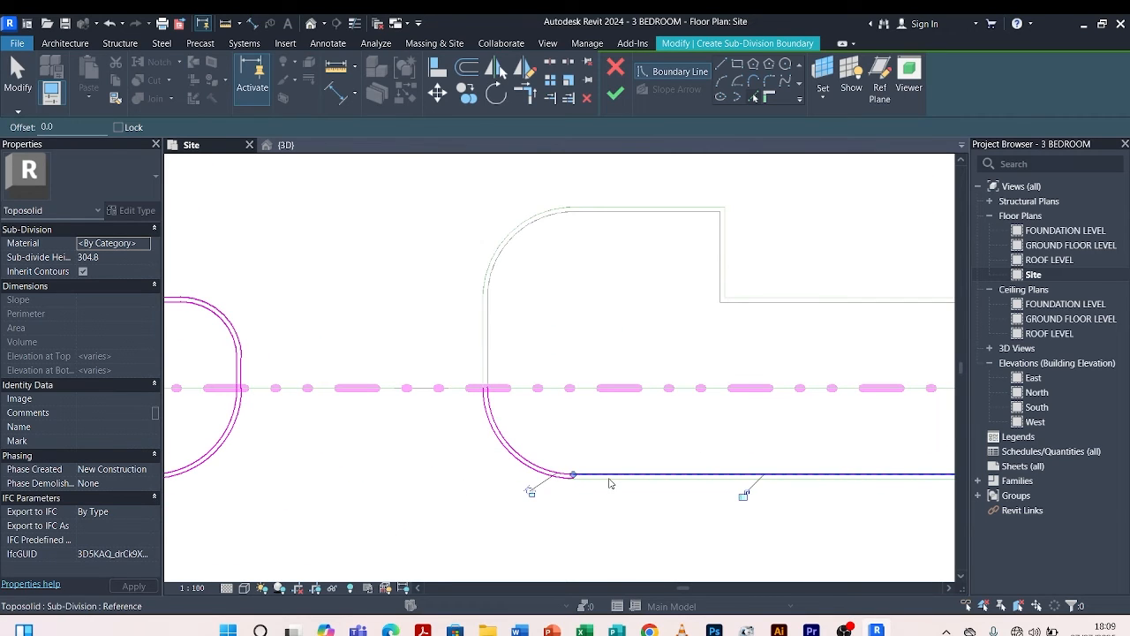
pyautogui.click(608, 484)
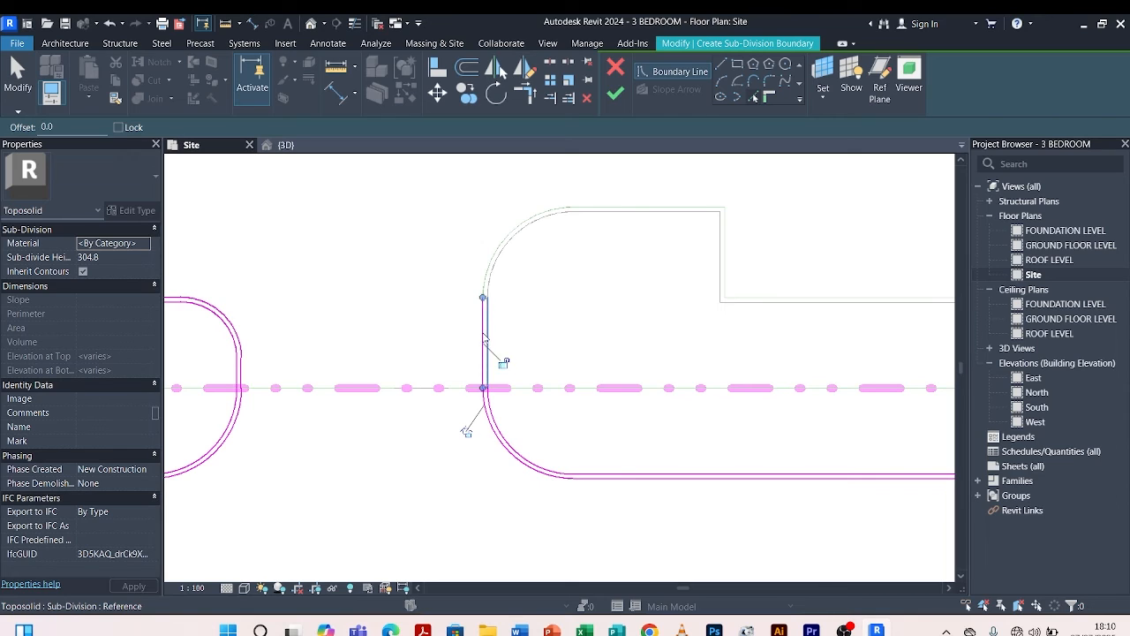
pyautogui.click(490, 261)
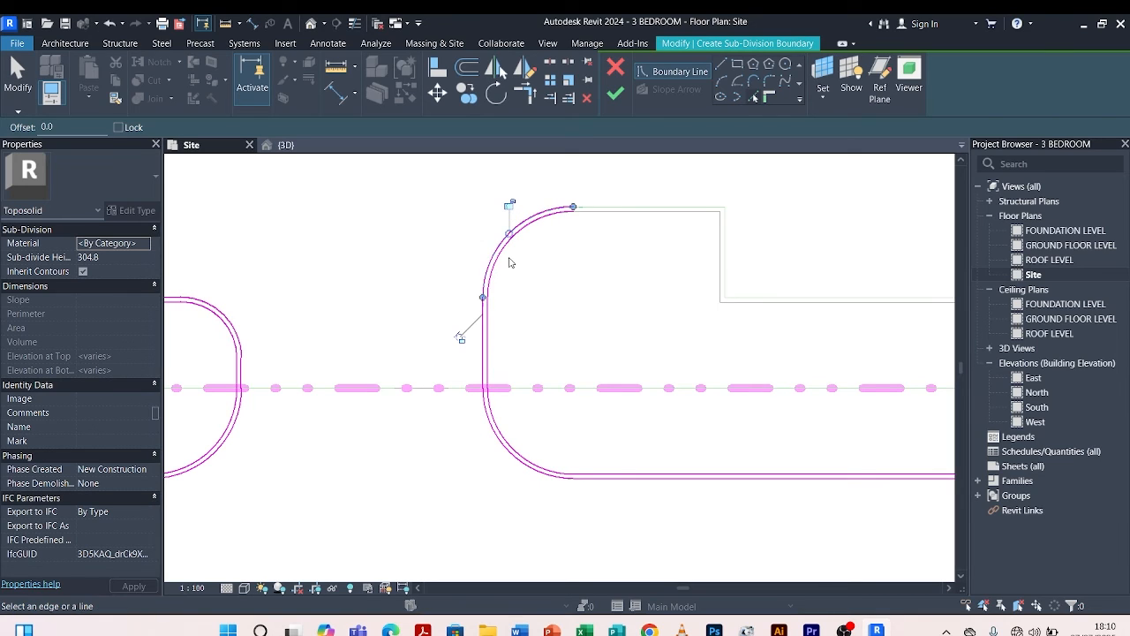
pyautogui.click(649, 207)
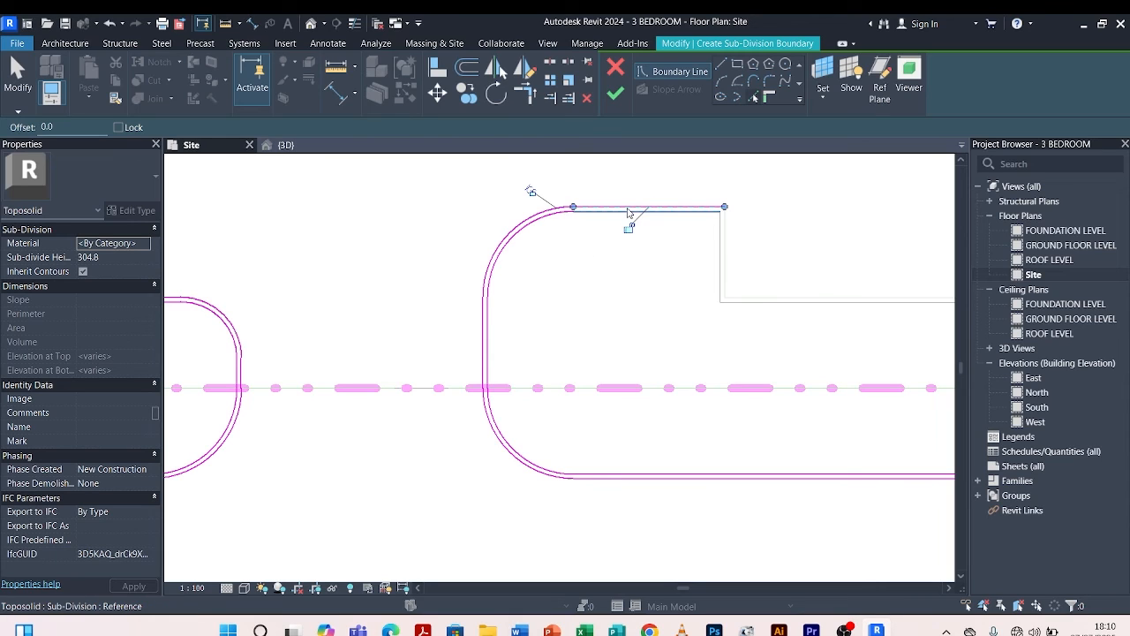
pyautogui.click(629, 213)
# Pick the paired lines of the east verge's short stepped edge and its north edge up to the walkway as boundary lines.
pyautogui.scroll(-2, 594, 307)
pyautogui.scroll(2, 697, 212)
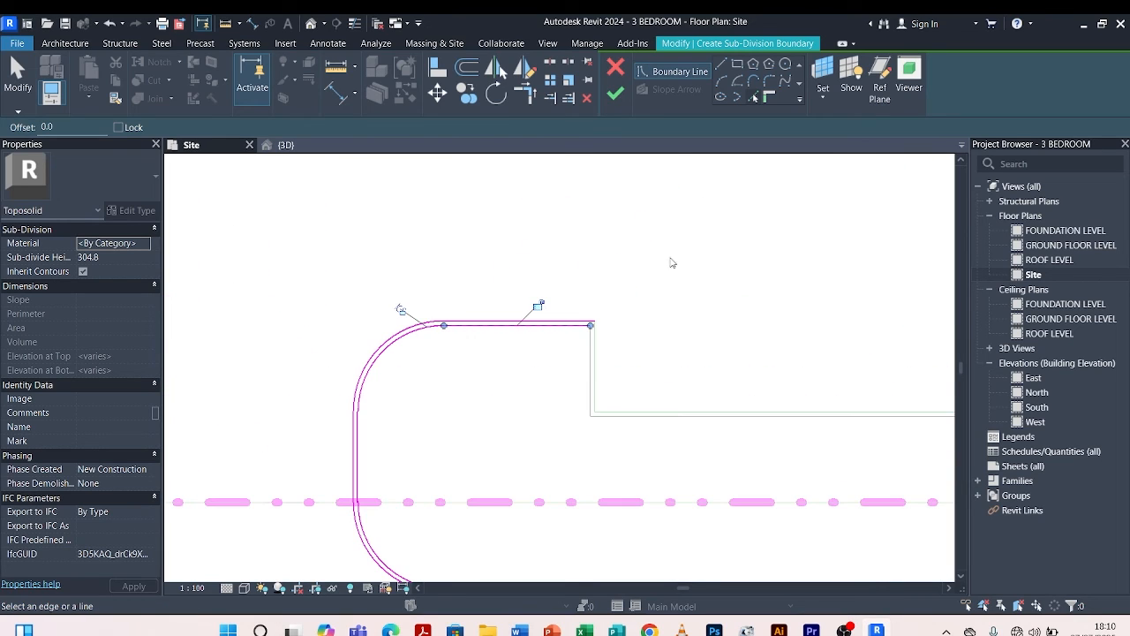
pyautogui.click(592, 358)
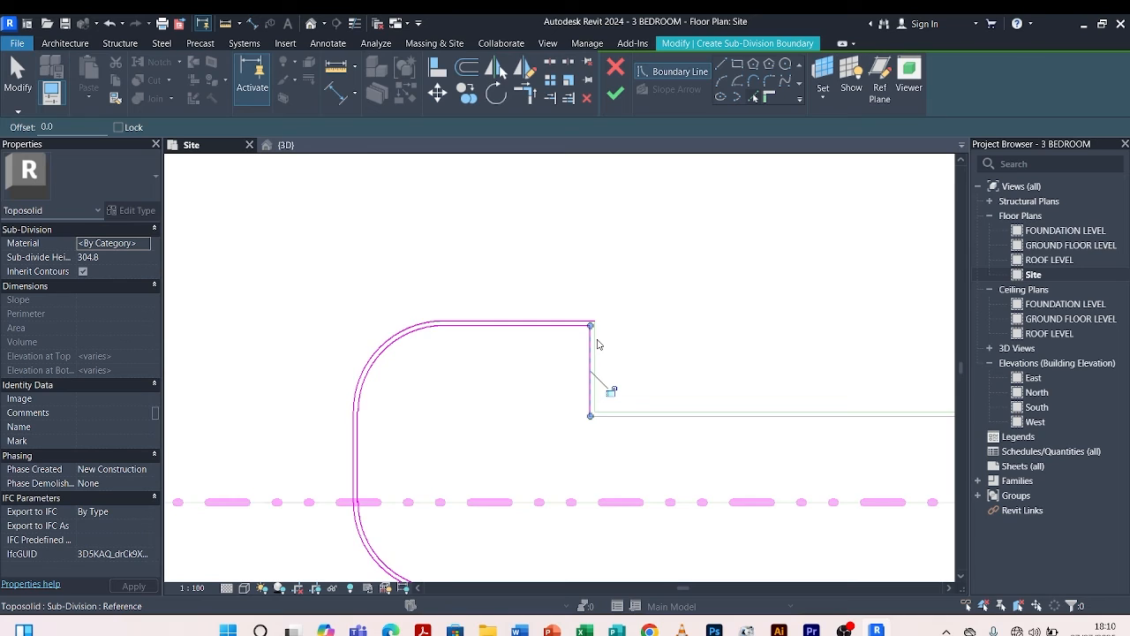
pyautogui.scroll(2, 597, 344)
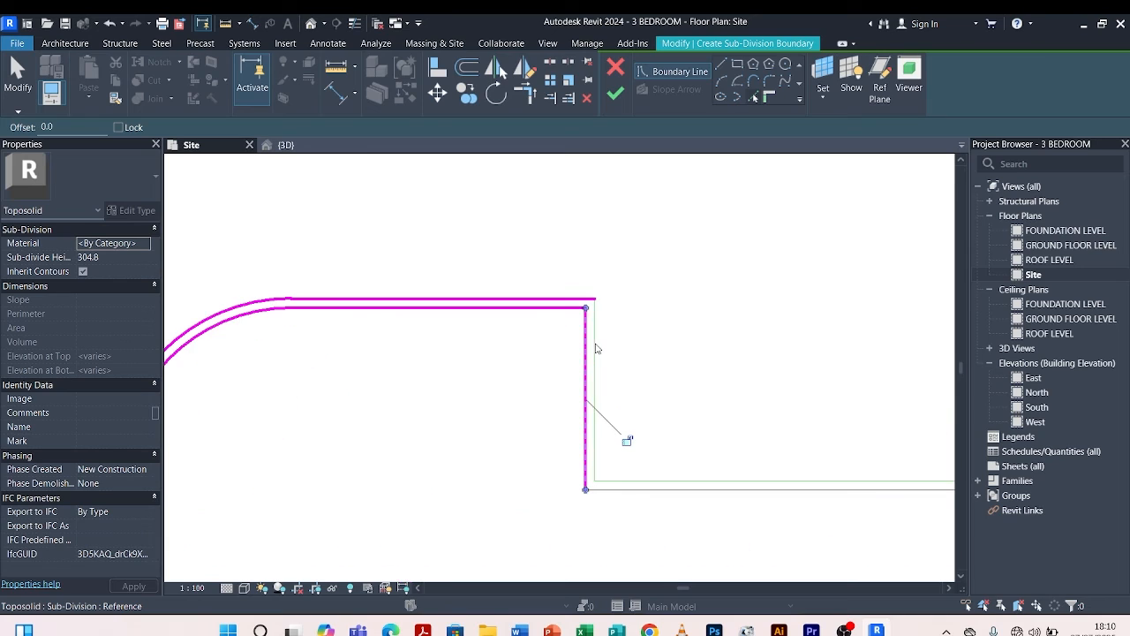
pyautogui.click(713, 501)
pyautogui.scroll(-3, 411, 406)
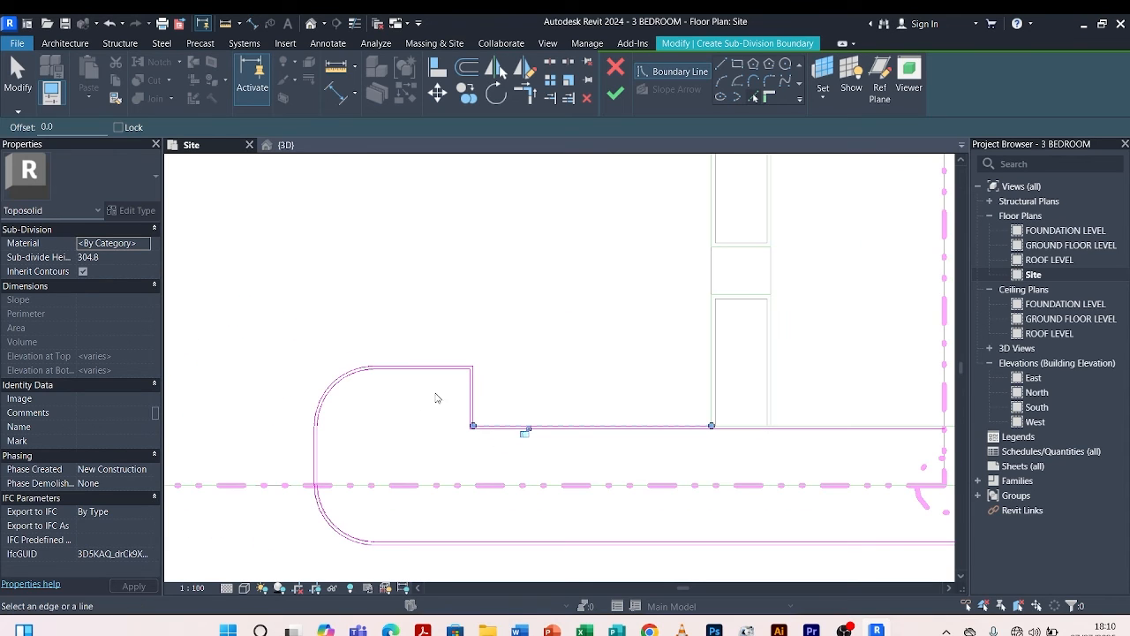
pyautogui.scroll(5, 706, 413)
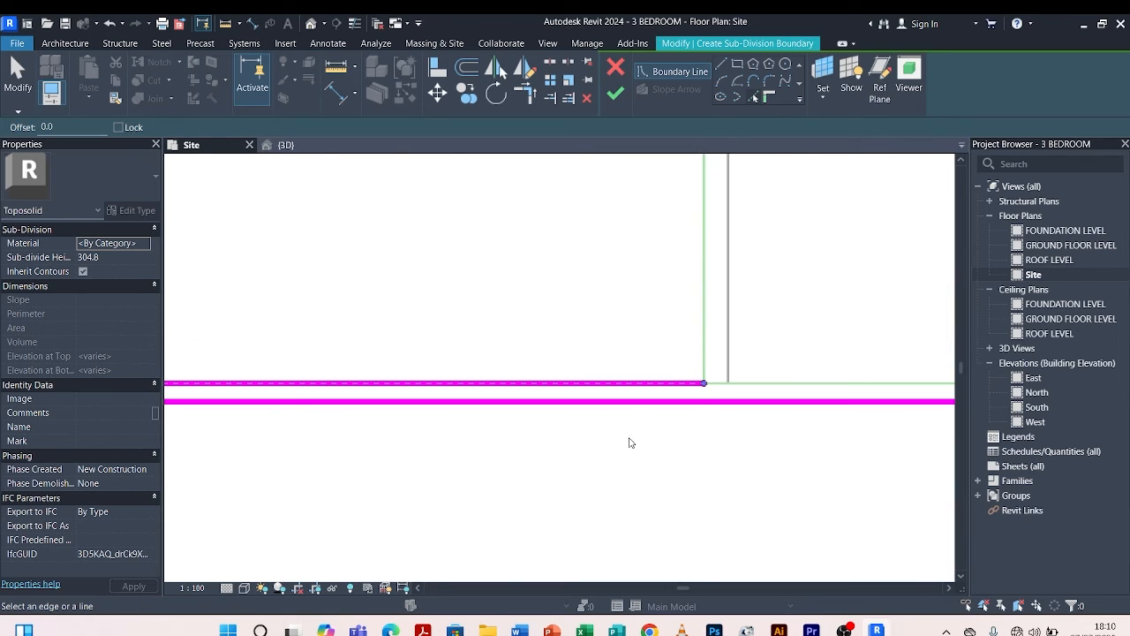
pyautogui.scroll(-3, 629, 442)
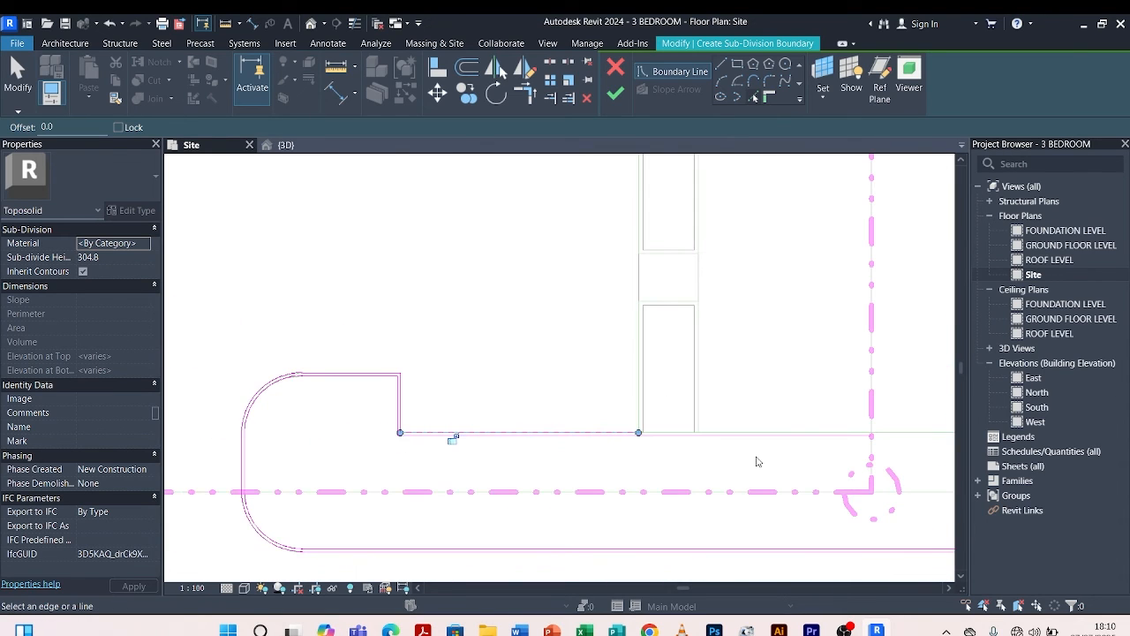
# Pick the verge's north edge beyond the walkway and the plot's east boundary line as sub-division boundary lines.
pyautogui.scroll(3, 755, 463)
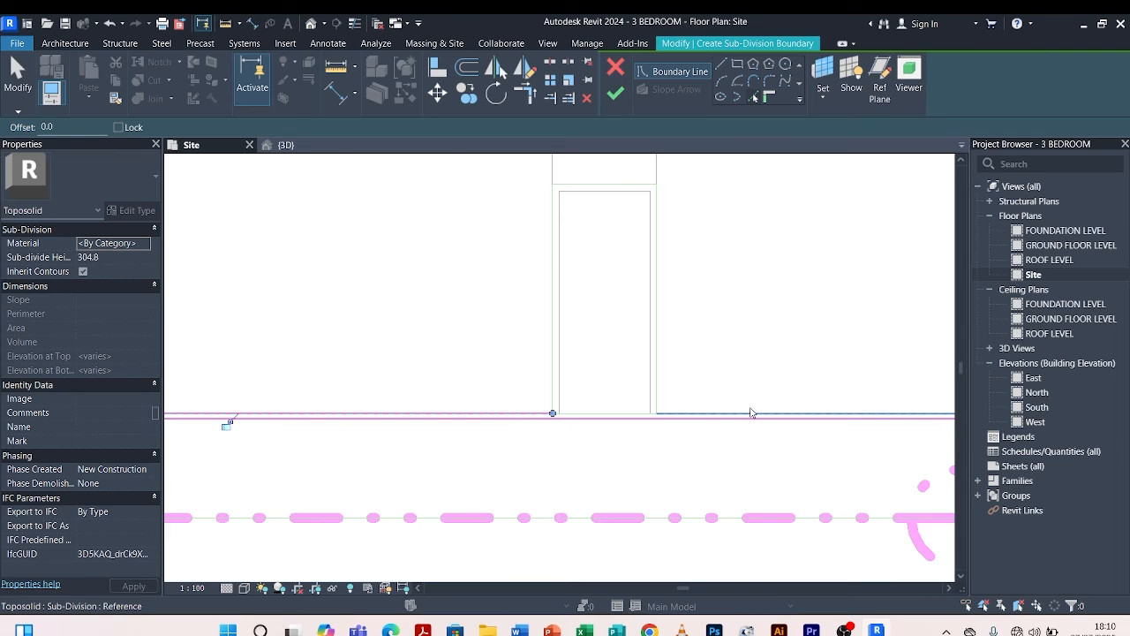
pyautogui.click(744, 423)
pyautogui.scroll(-3, 639, 446)
pyautogui.scroll(5, 843, 418)
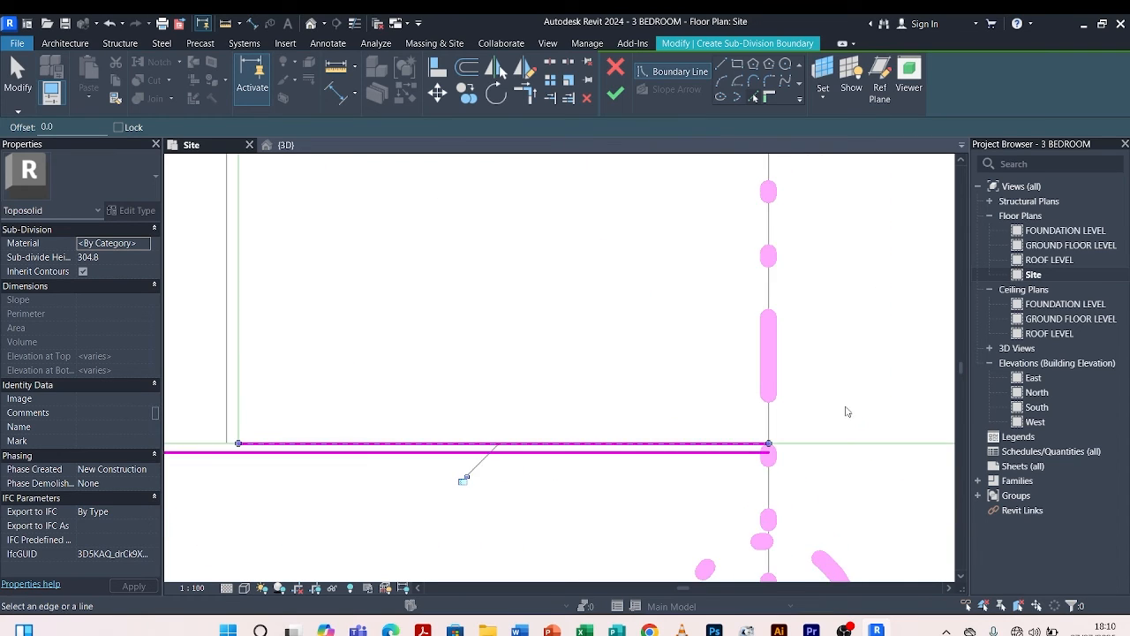
pyautogui.click(743, 436)
pyautogui.scroll(-1, 731, 388)
pyautogui.scroll(-3, 731, 390)
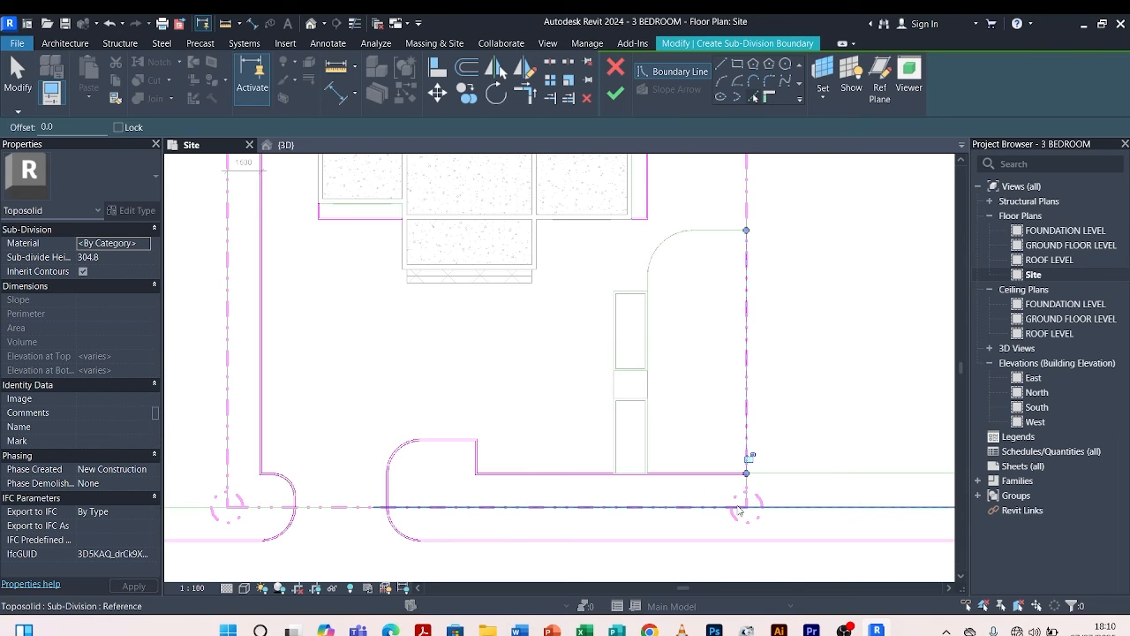
# Pick the site's east edge as a boundary line across the ends of the verge's paired south lines.
pyautogui.scroll(-2, 740, 506)
pyautogui.click(733, 509)
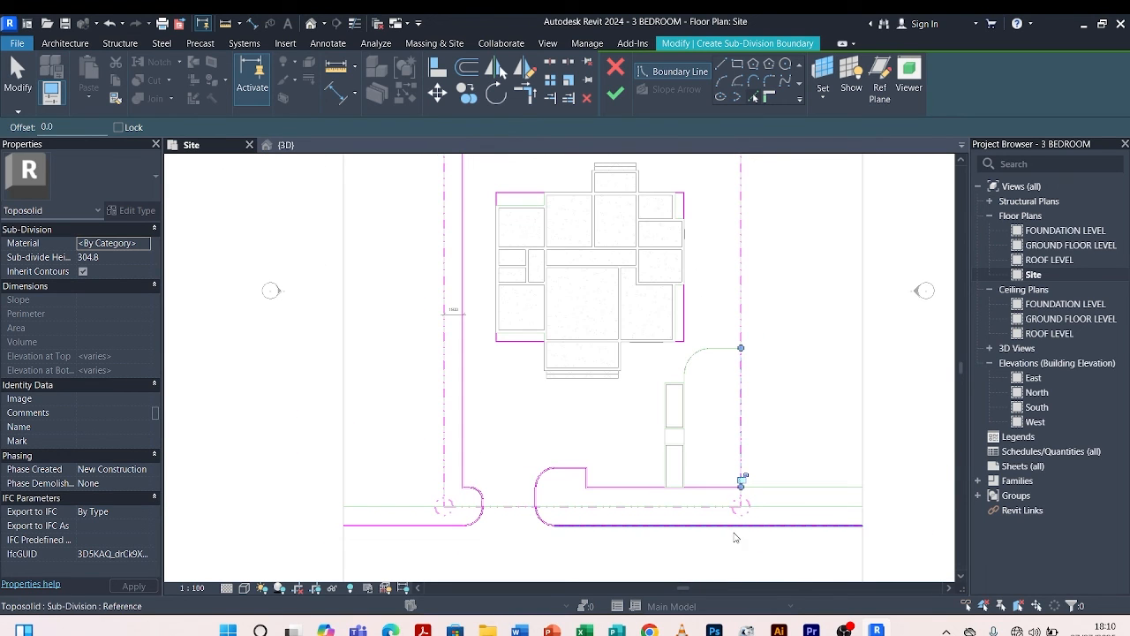
pyautogui.scroll(6, 863, 531)
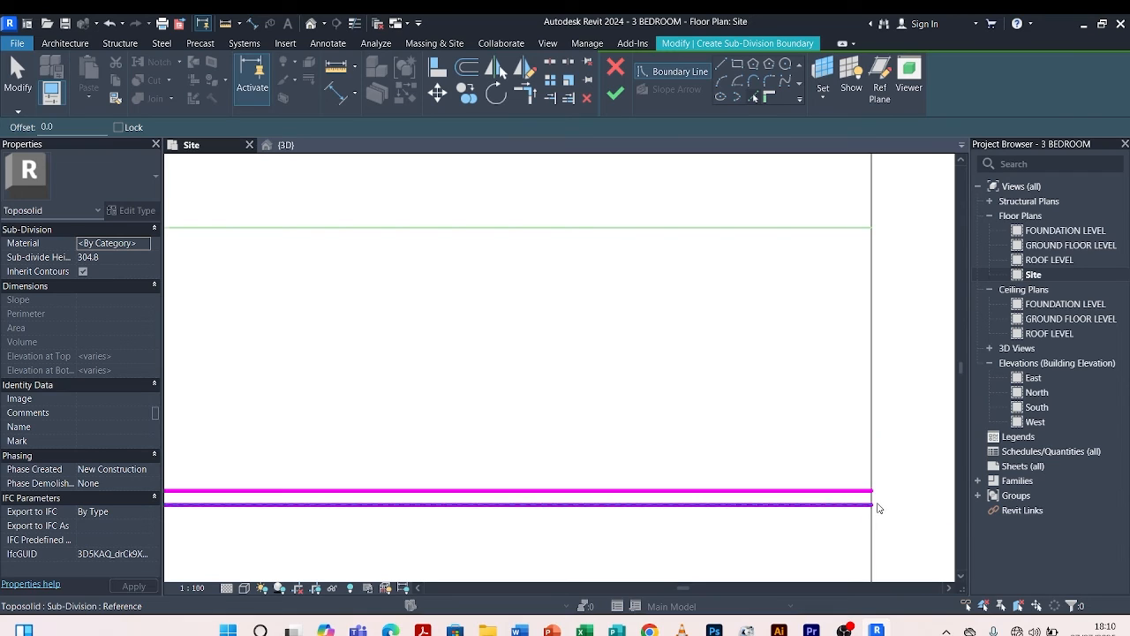
pyautogui.scroll(2, 872, 501)
pyautogui.click(873, 501)
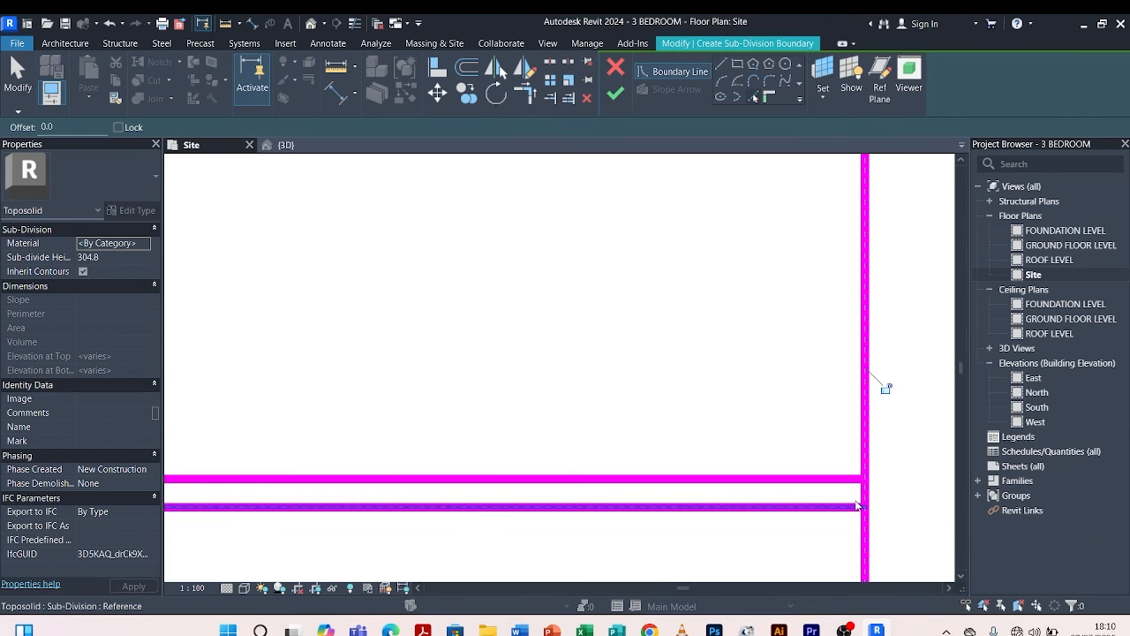
# Trim the site's east edge line to the verge's two parallel south lines, closing the border's end there.
pyautogui.click(525, 103)
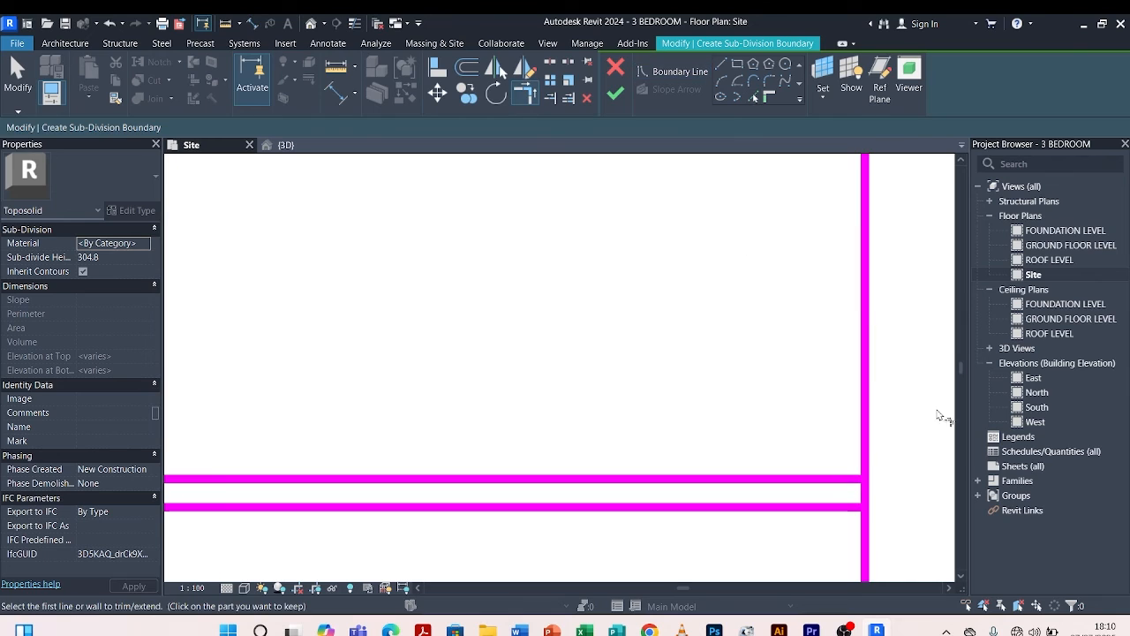
pyautogui.scroll(3, 890, 492)
pyautogui.click(832, 494)
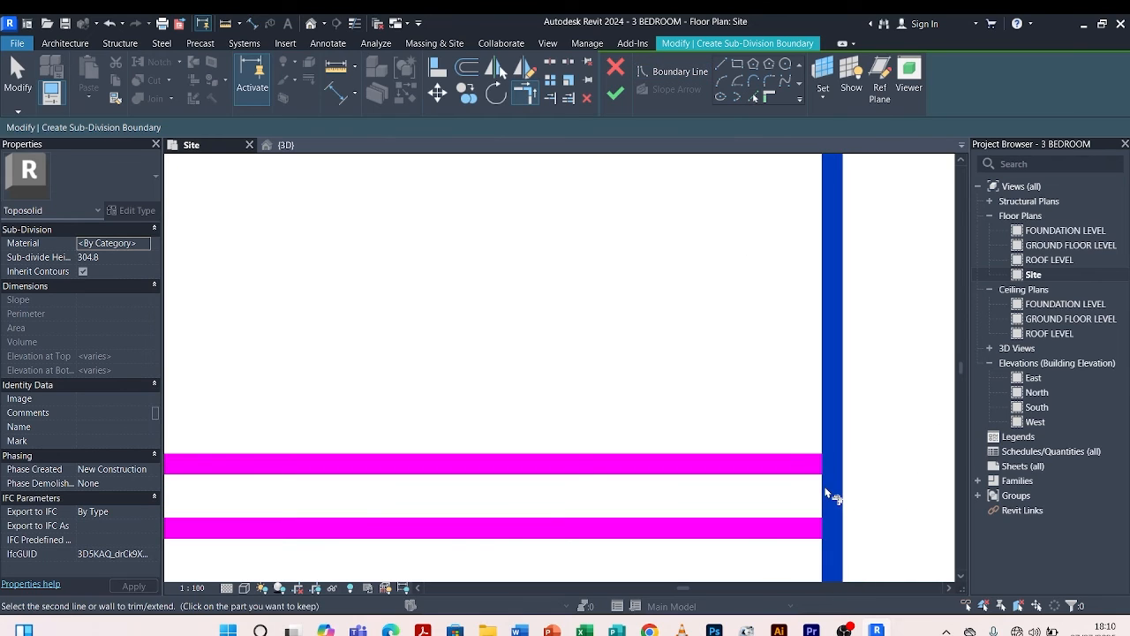
pyautogui.click(810, 468)
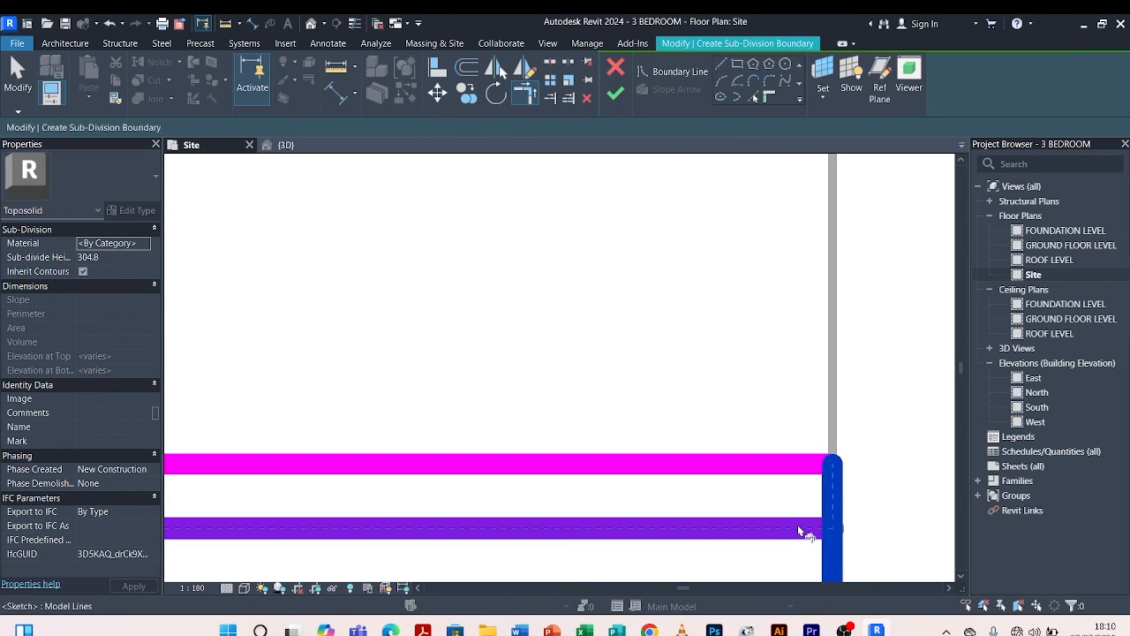
pyautogui.scroll(-5, 804, 525)
pyautogui.scroll(-3, 821, 451)
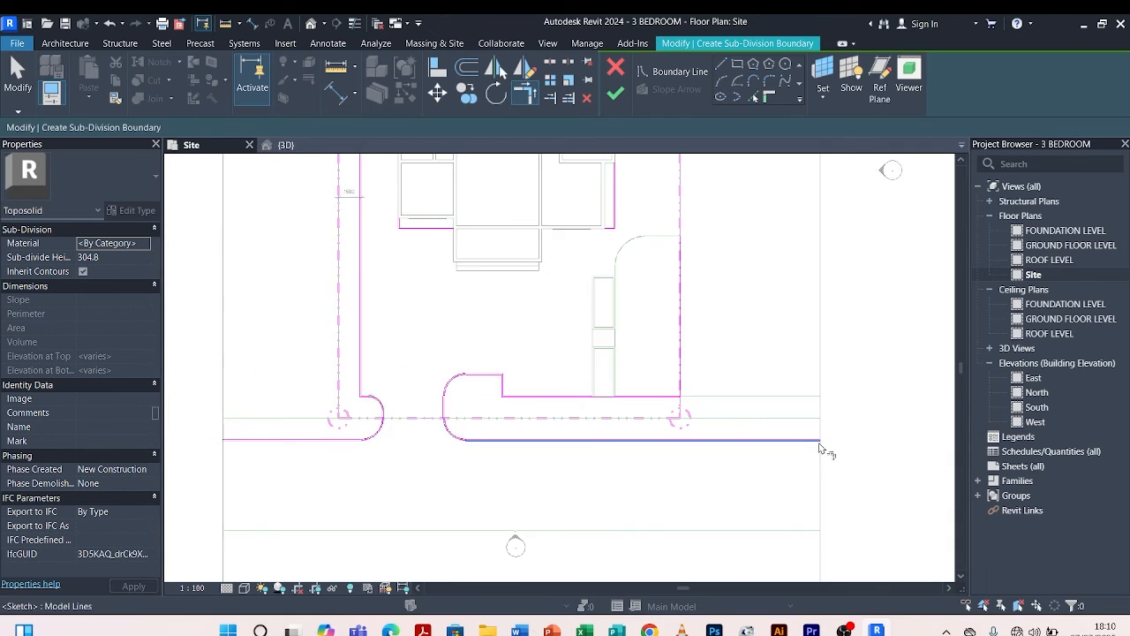
pyautogui.scroll(3, 627, 401)
pyautogui.scroll(2, 628, 402)
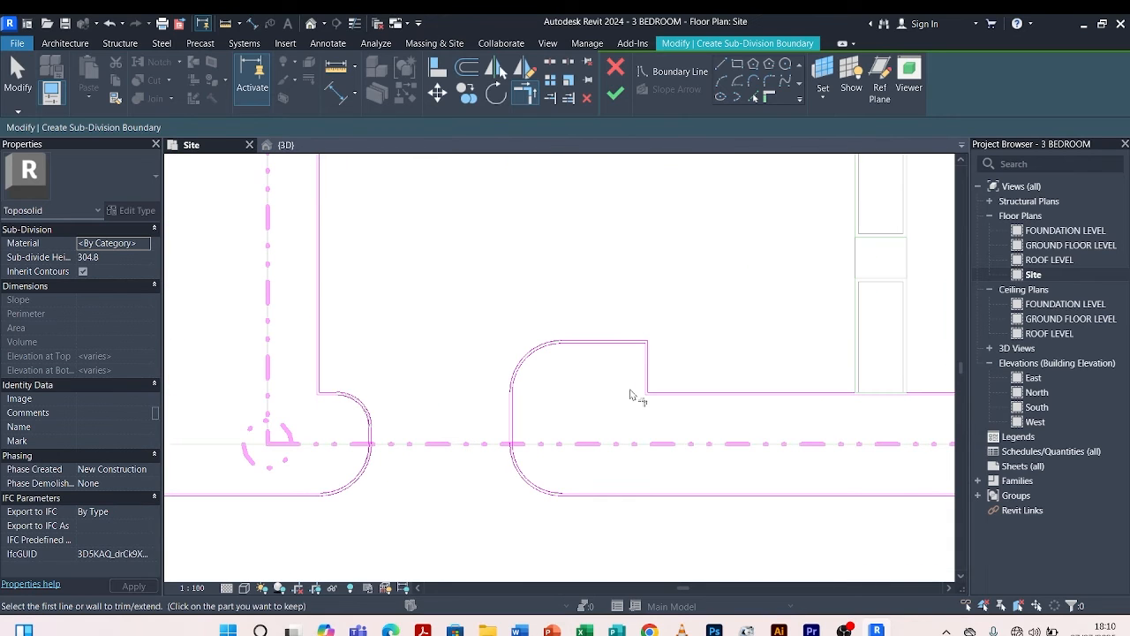
pyautogui.scroll(3, 634, 336)
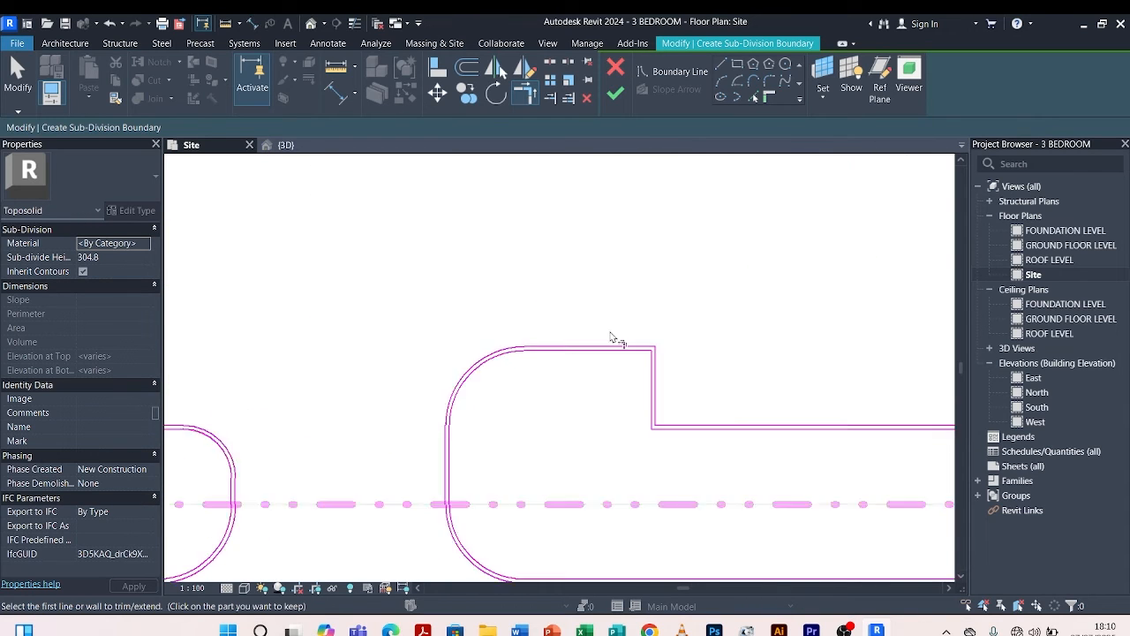
# Trim the plot's east boundary line to the verge's two parallel north lines, closing that end of the border.
pyautogui.scroll(-4, 631, 529)
pyautogui.scroll(3, 766, 406)
pyautogui.scroll(3, 766, 407)
pyautogui.click(734, 468)
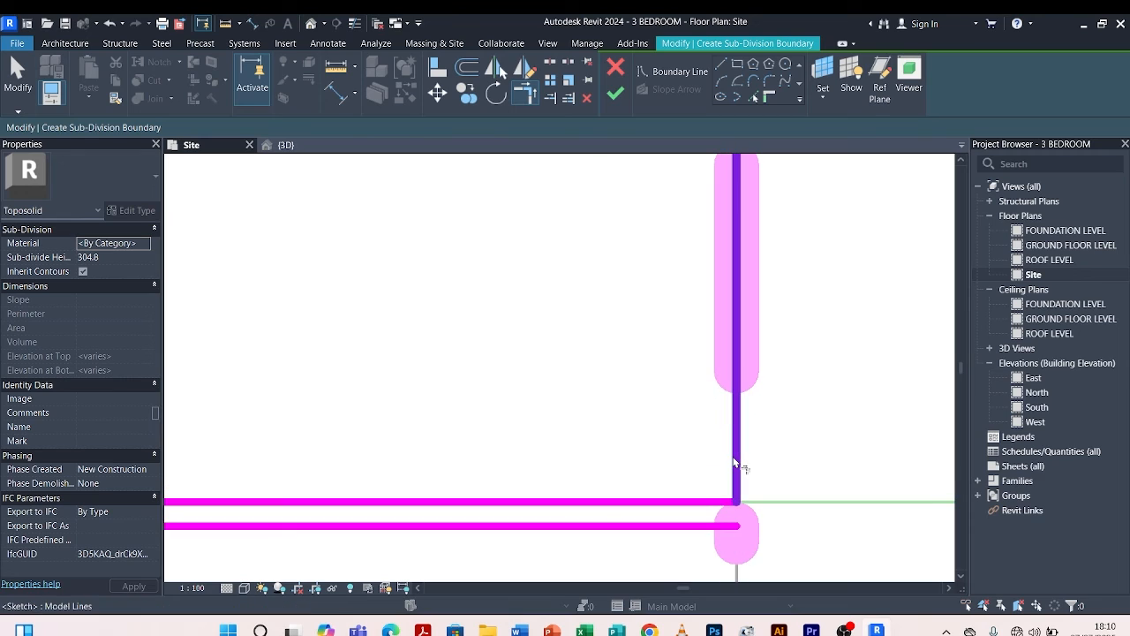
pyautogui.click(724, 528)
pyautogui.scroll(3, 739, 514)
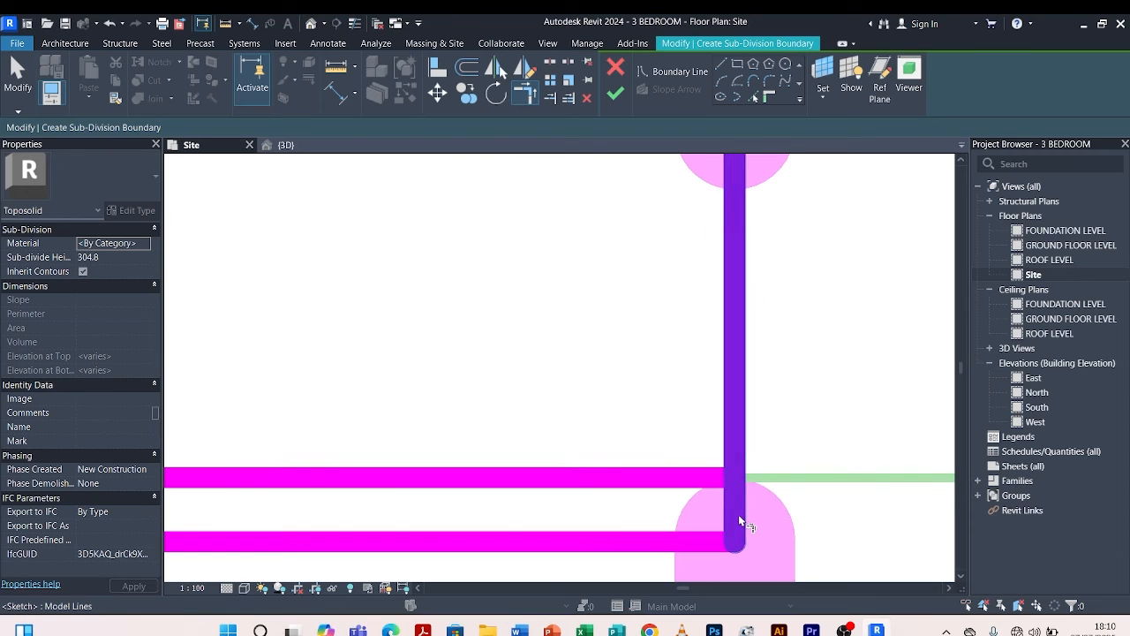
pyautogui.click(735, 511)
pyautogui.click(714, 481)
pyautogui.scroll(-4, 858, 436)
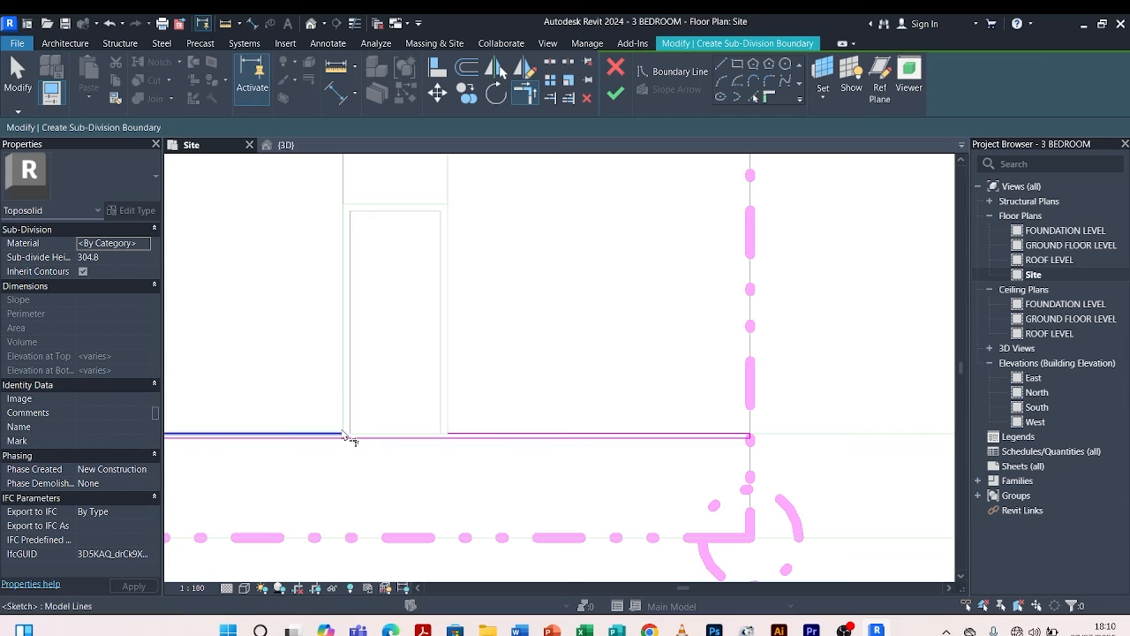
pyautogui.scroll(-5, 468, 432)
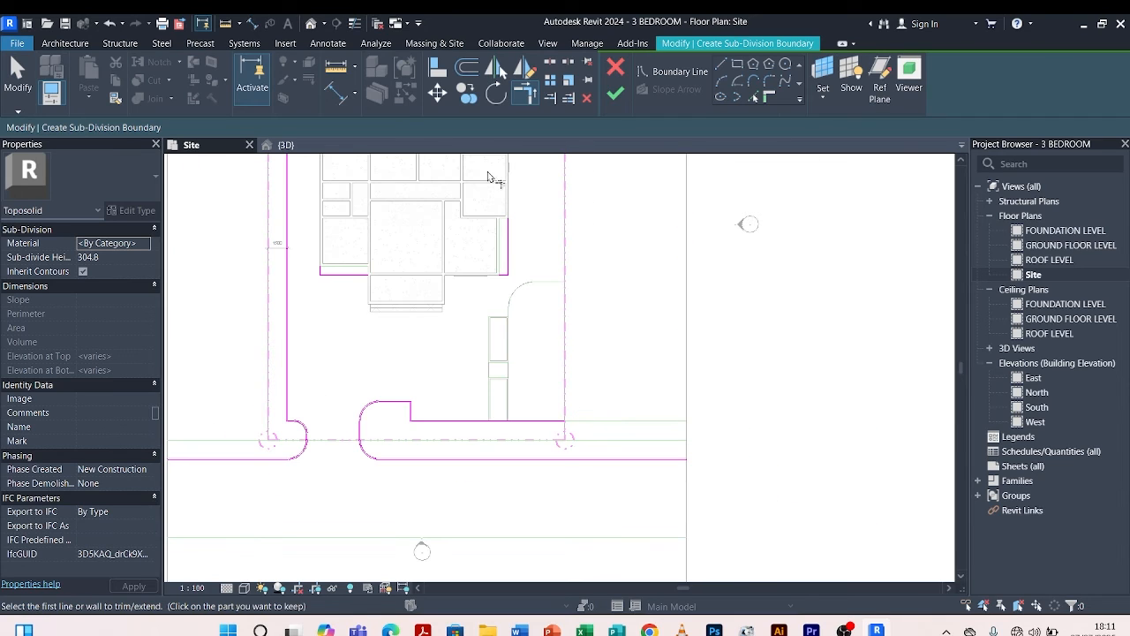
pyautogui.press('Escape')
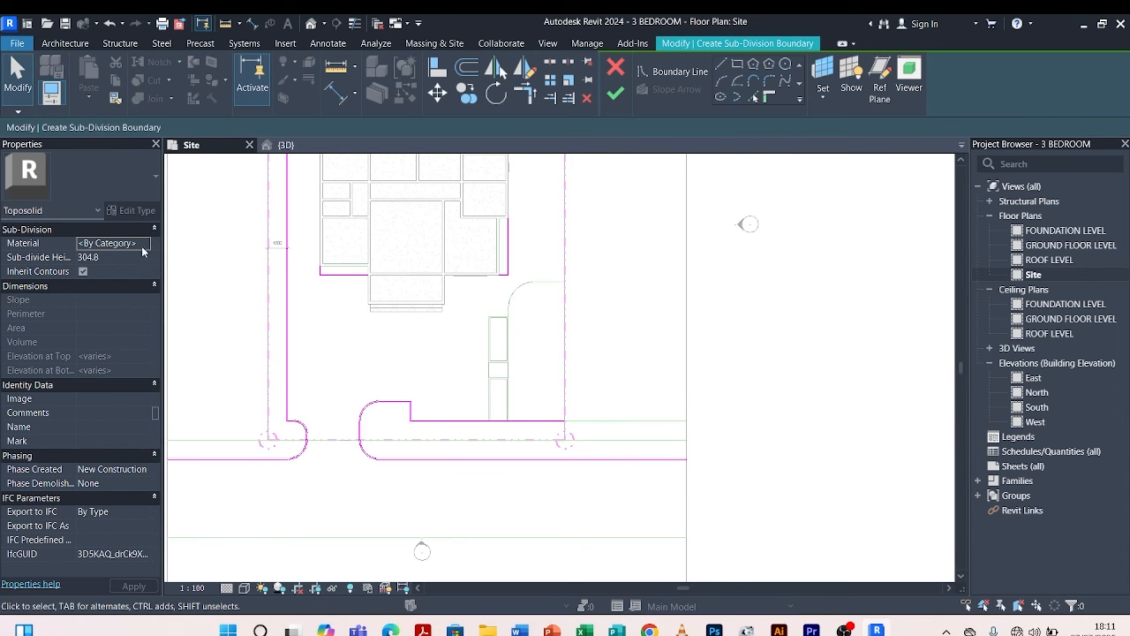
# Set the sub-division's height to 250.
pyautogui.click(100, 257)
pyautogui.moveTo(99, 257); pyautogui.dragTo(81, 257)
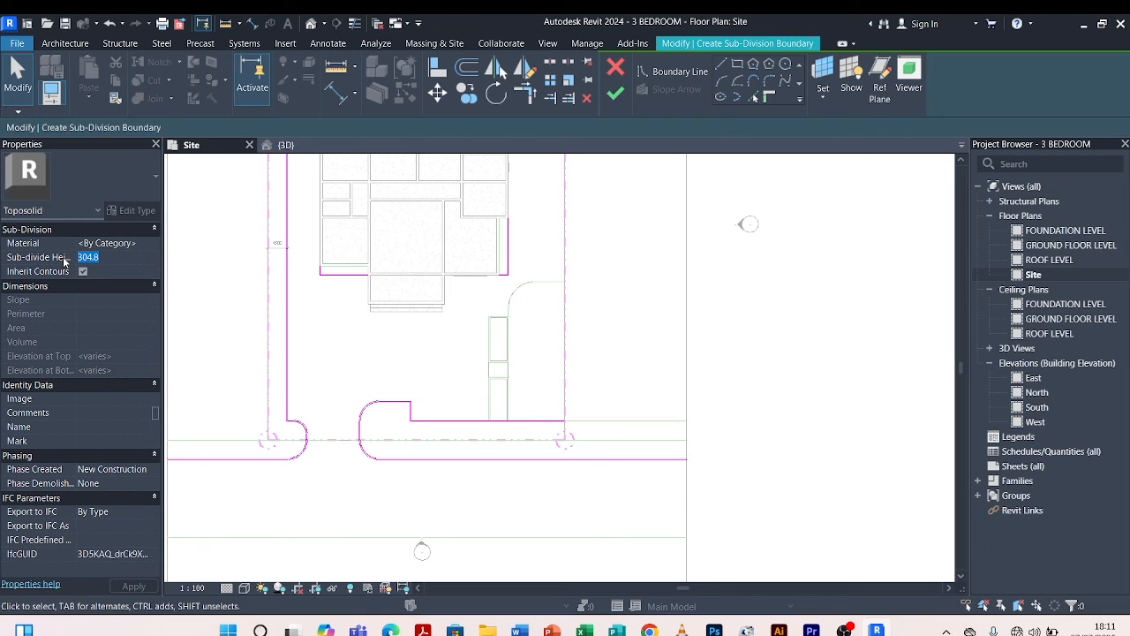
pyautogui.write('250')
pyautogui.press('Return')
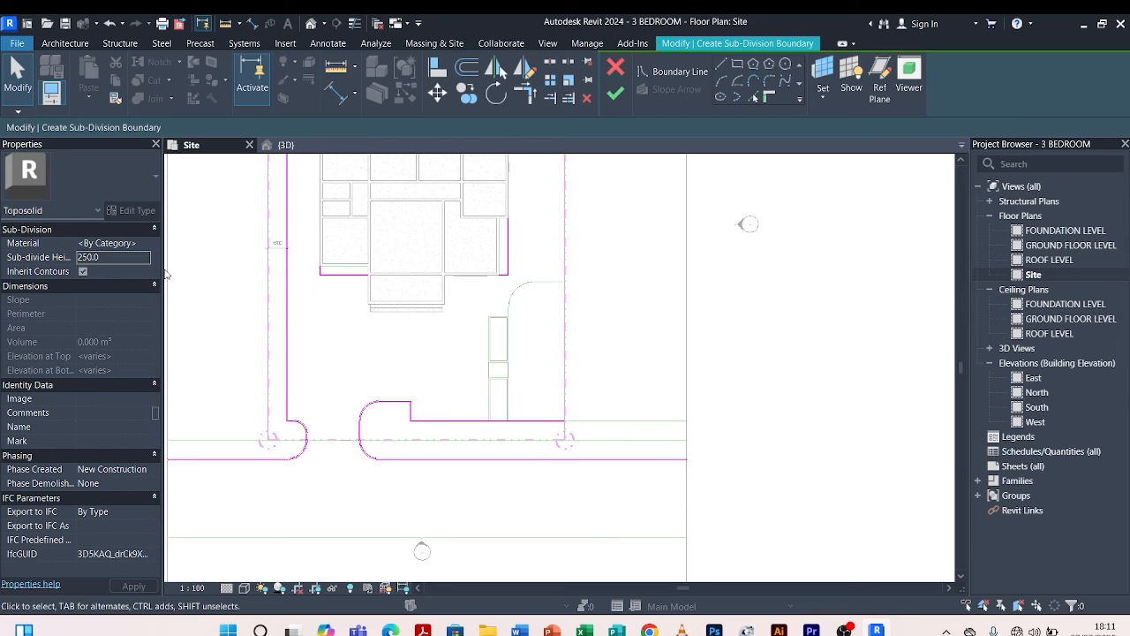
# Open the sub-division's material selection and search the project materials for "concrete".
pyautogui.click(146, 249)
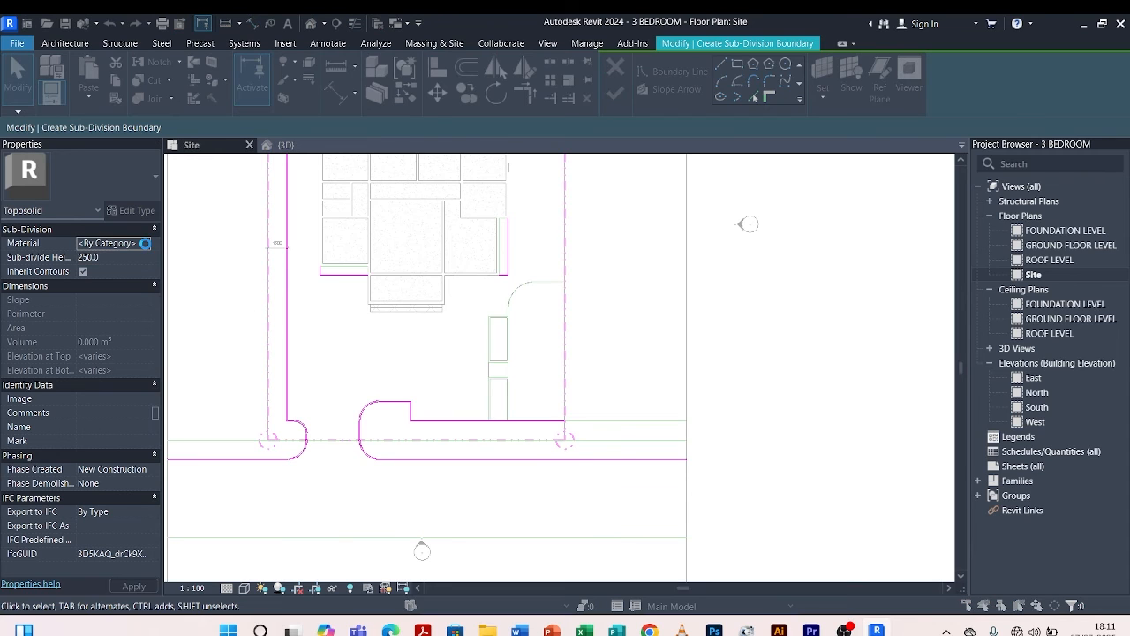
pyautogui.click(146, 249)
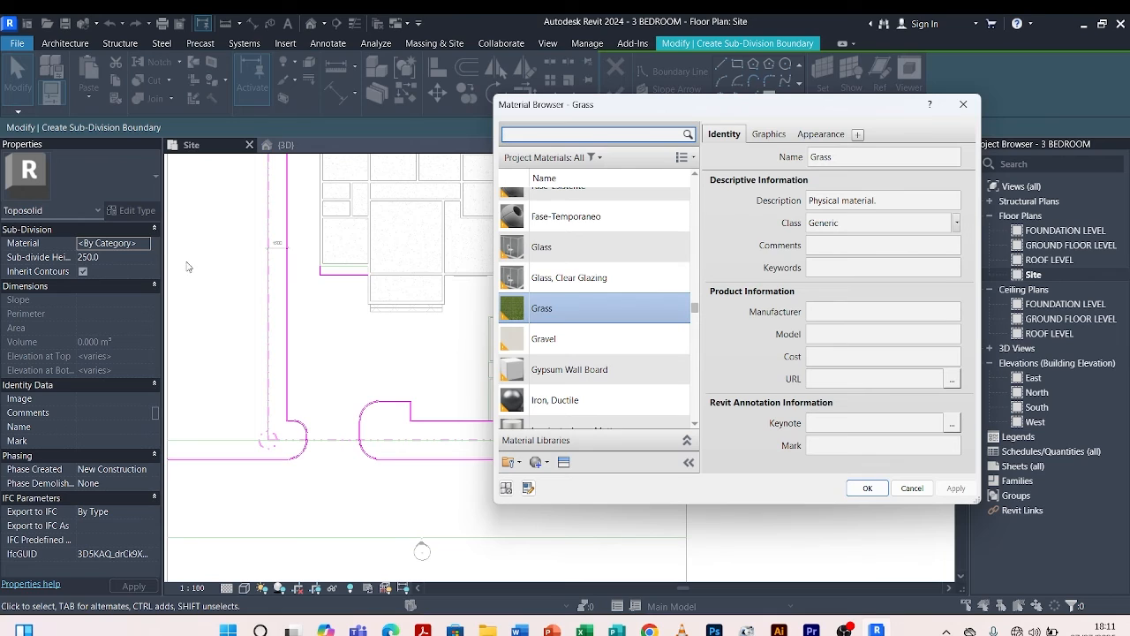
pyautogui.scroll(-5, 597, 324)
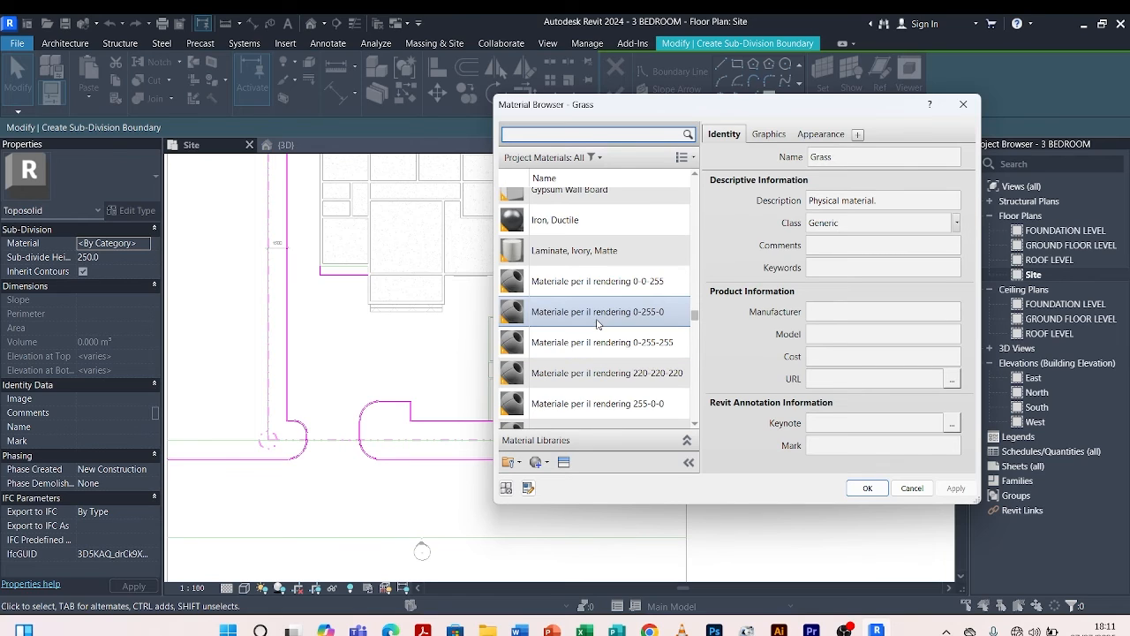
pyautogui.scroll(10, 597, 324)
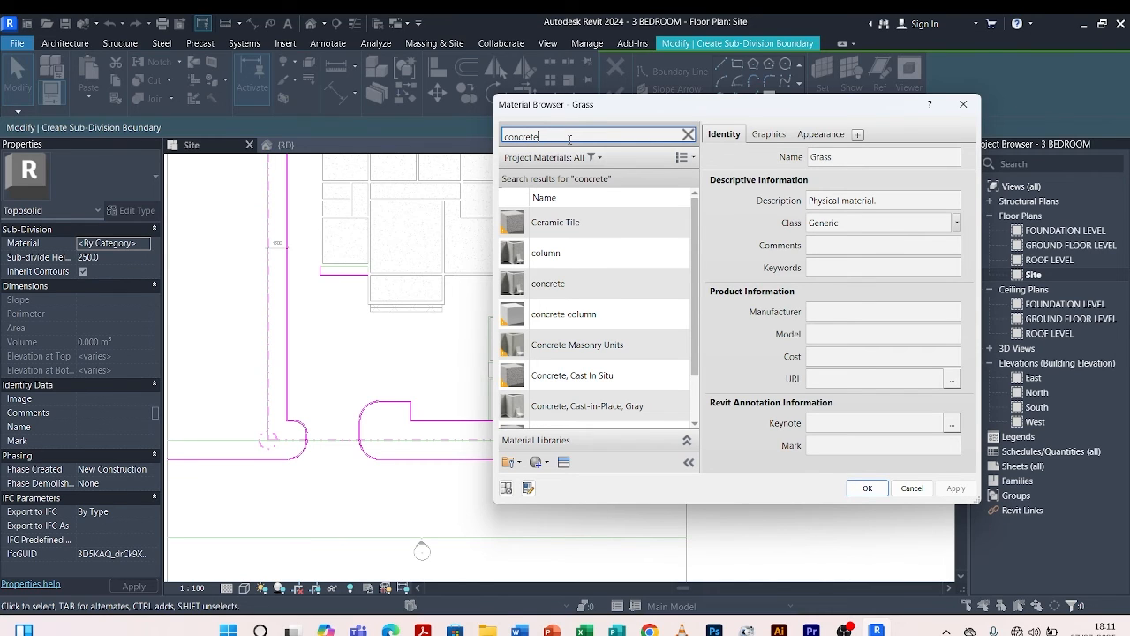
pyautogui.scroll(-2, 569, 269)
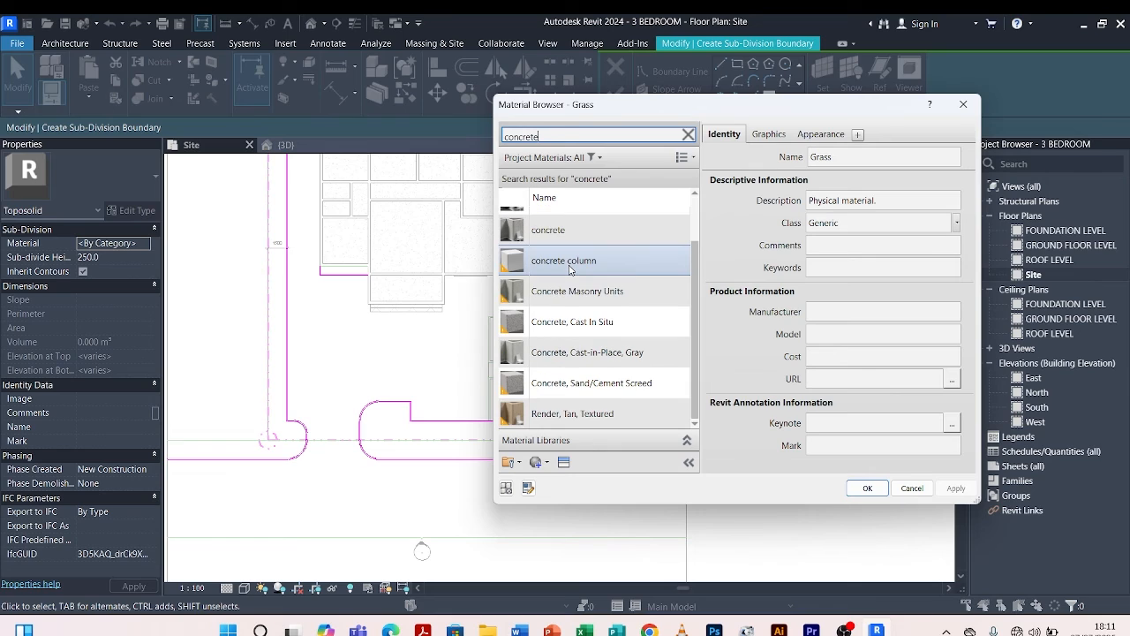
pyautogui.scroll(2, 569, 271)
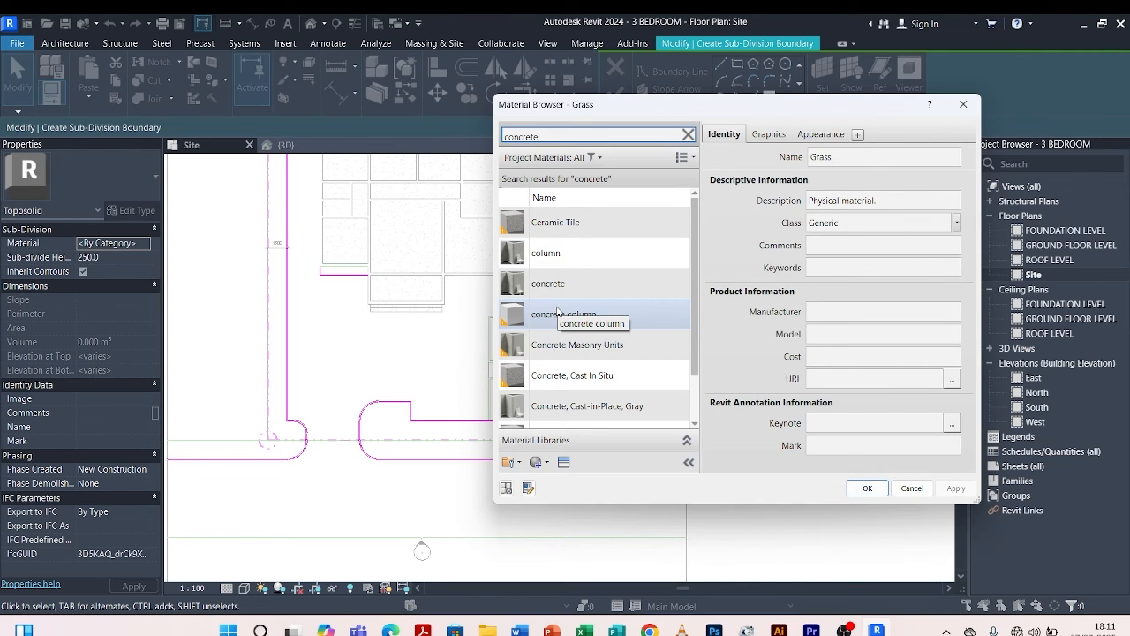
pyautogui.scroll(-2, 554, 320)
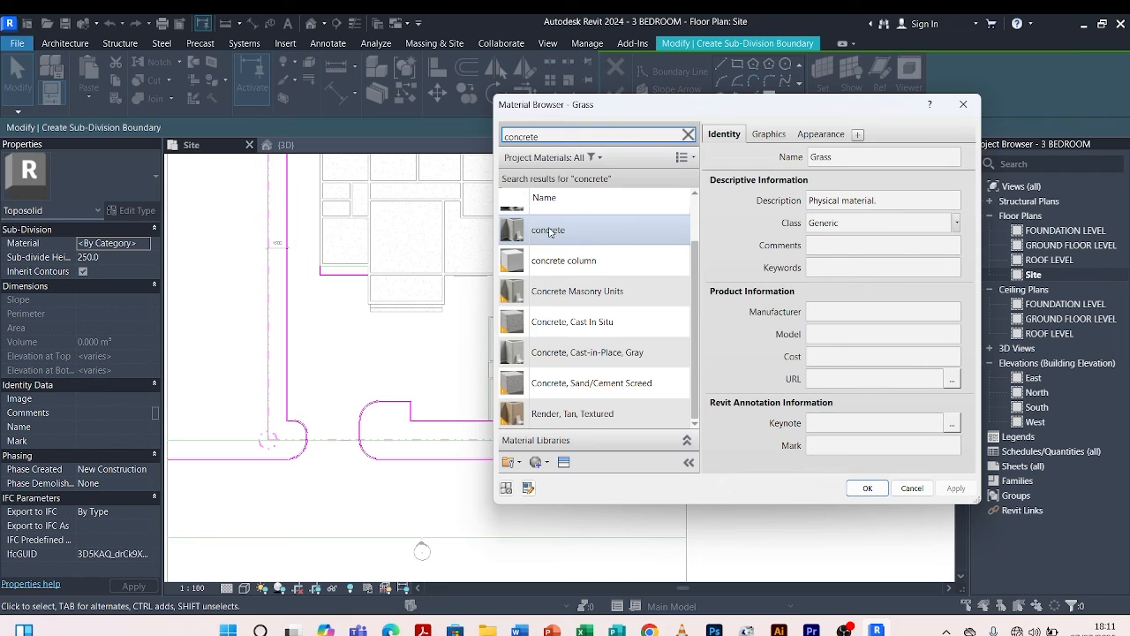
# Create a new project material and rename it kerbs.
pyautogui.click(545, 462)
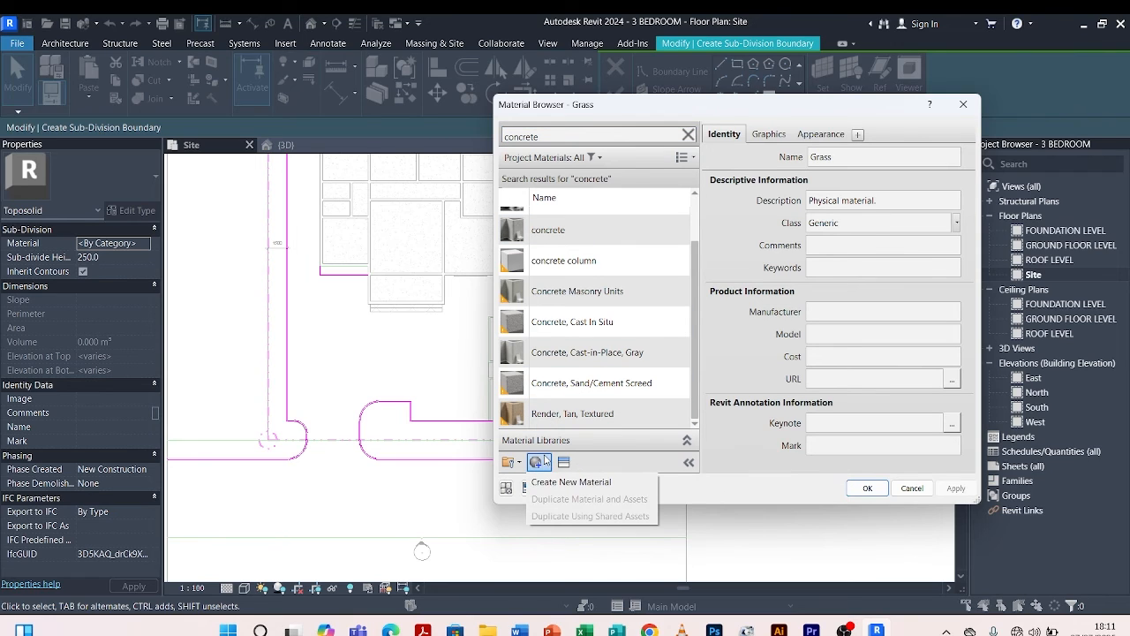
pyautogui.click(555, 484)
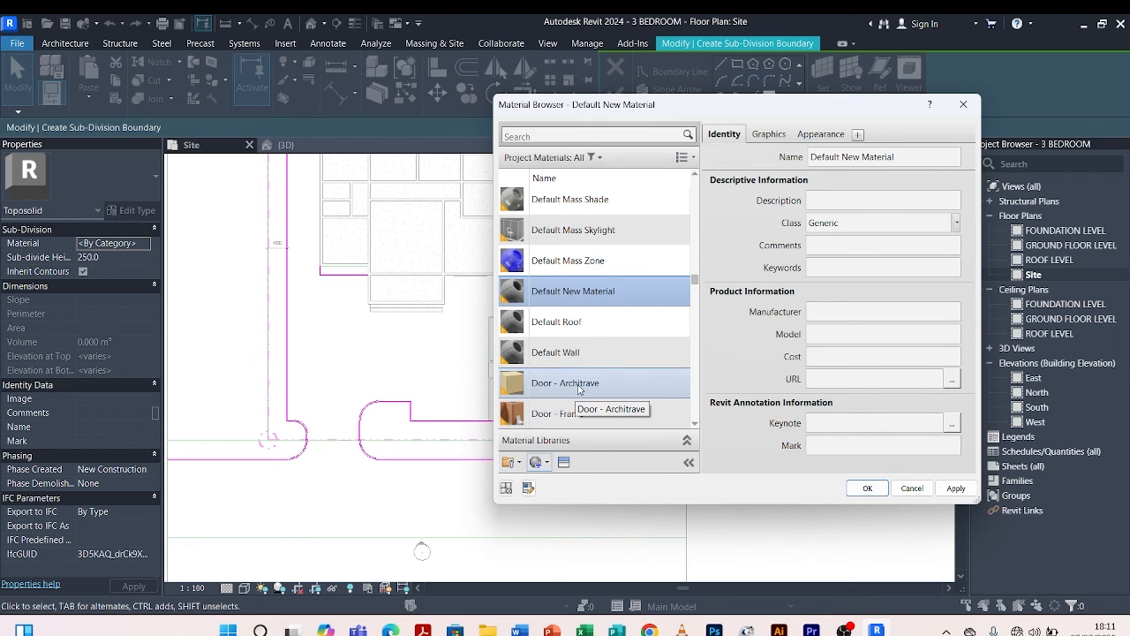
pyautogui.rightClick(578, 291)
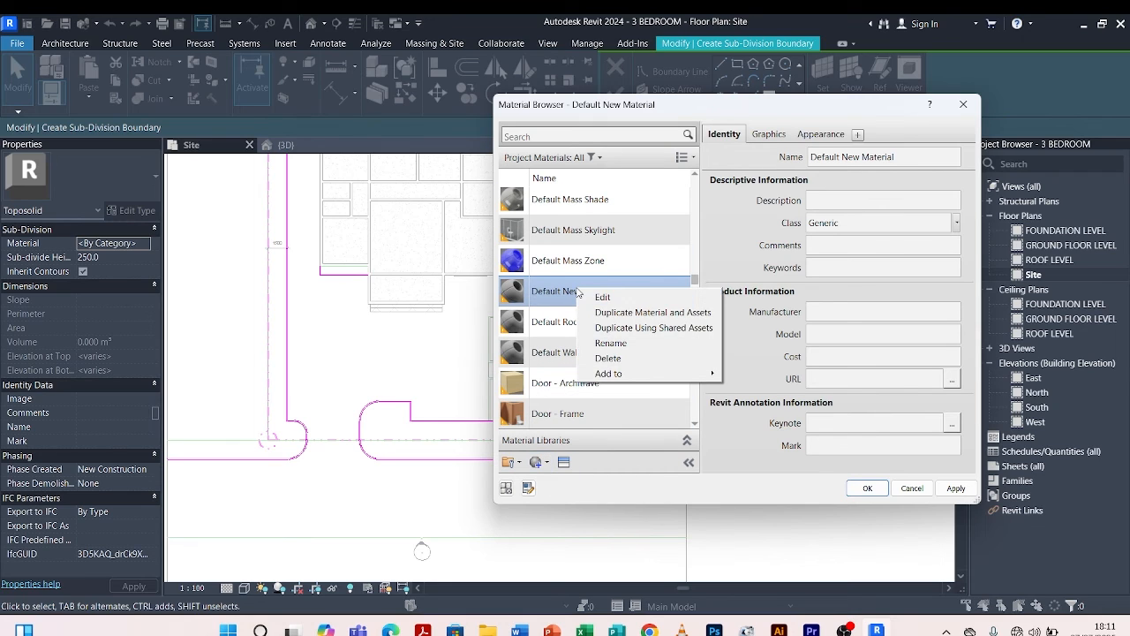
pyautogui.click(623, 344)
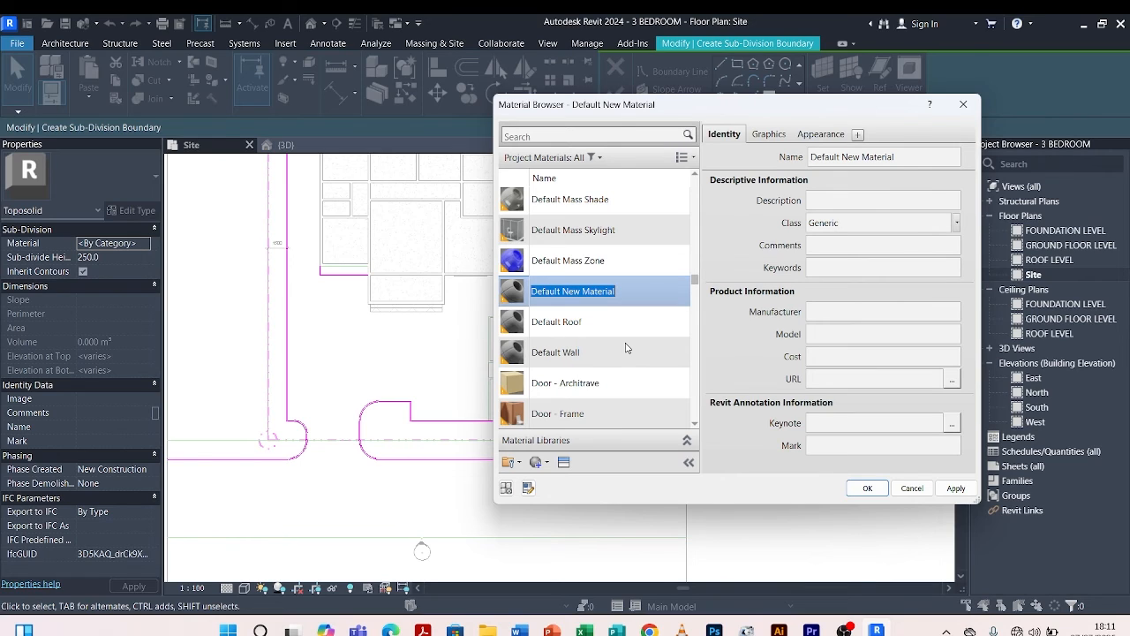
pyautogui.write('kerbs')
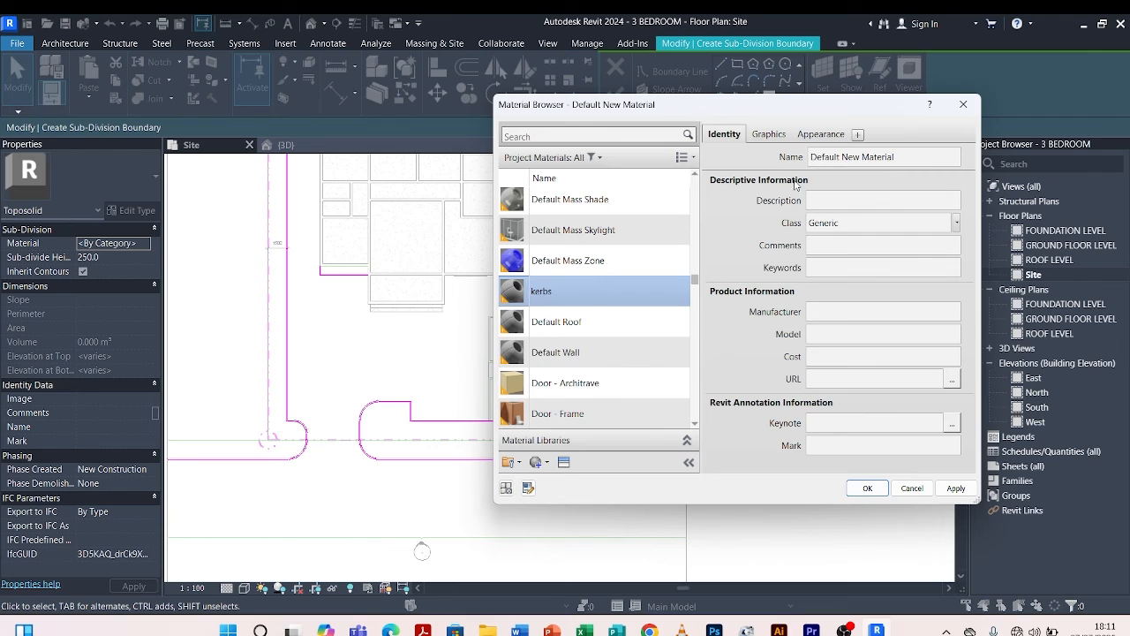
# Replace the kerbs material's appearance asset with Sand Blasted from the Concrete category of the Appearance Library.
pyautogui.click(820, 139)
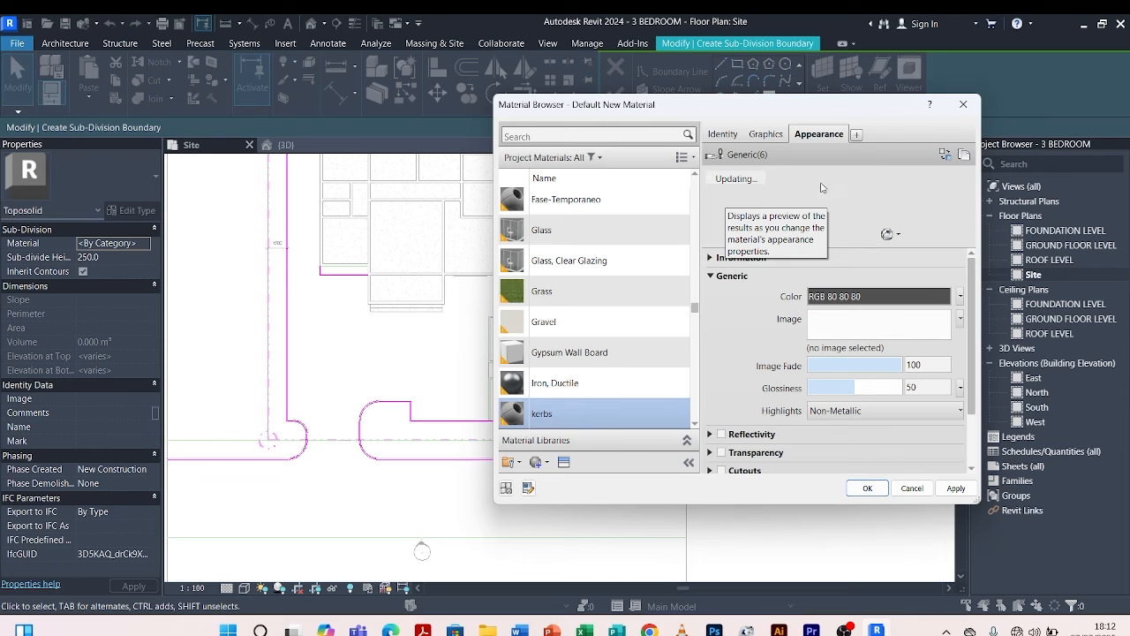
pyautogui.click(944, 153)
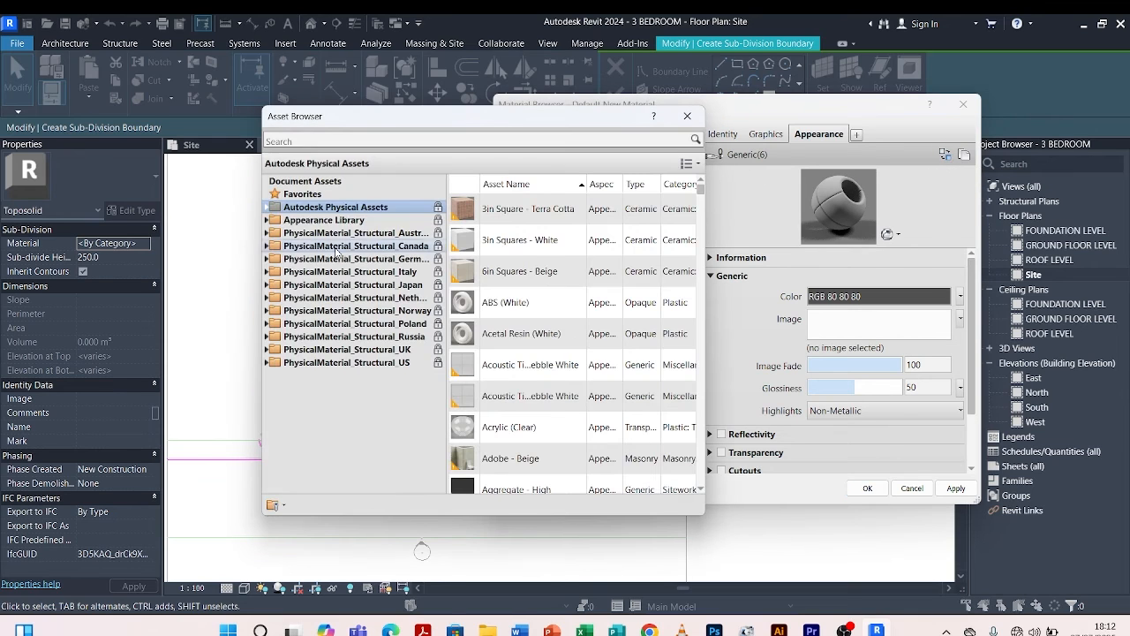
pyautogui.click(268, 219)
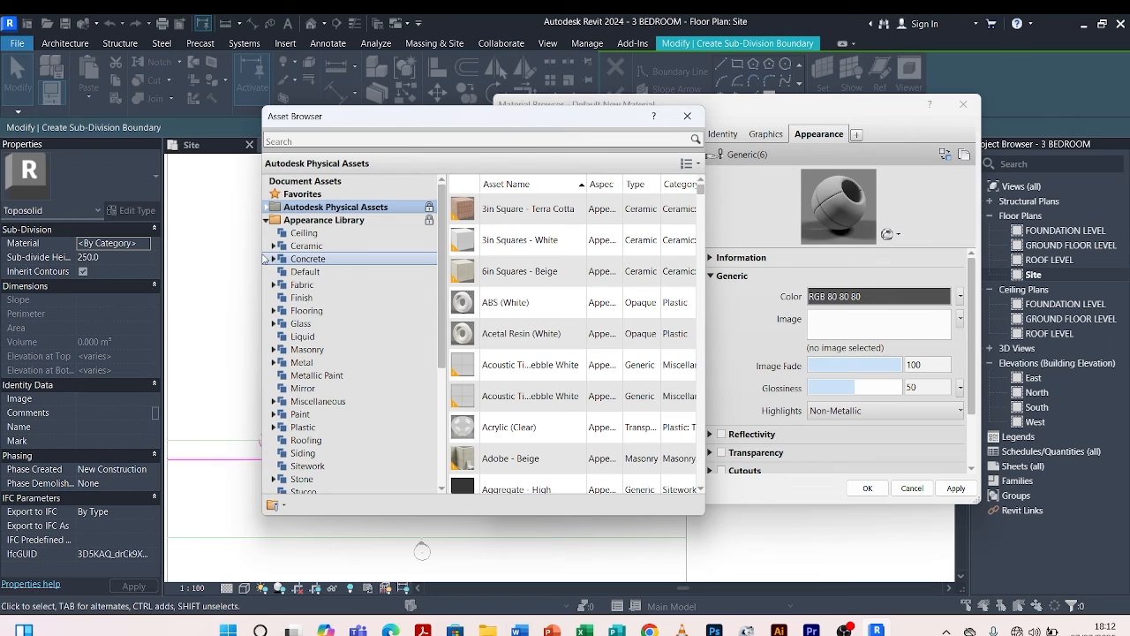
pyautogui.click(272, 259)
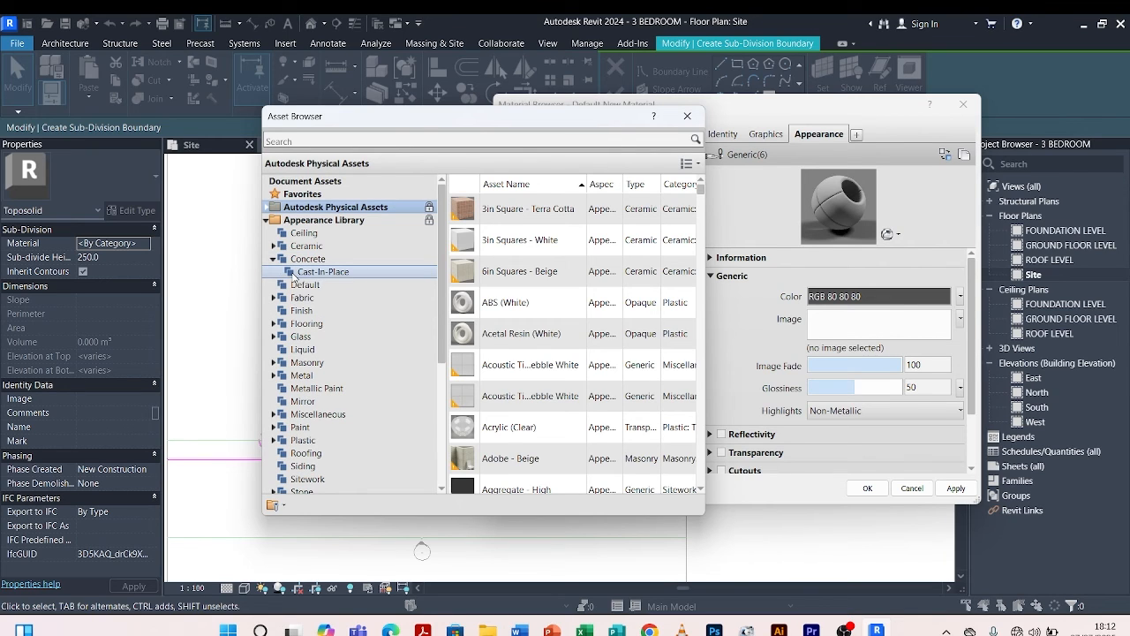
pyautogui.click(309, 272)
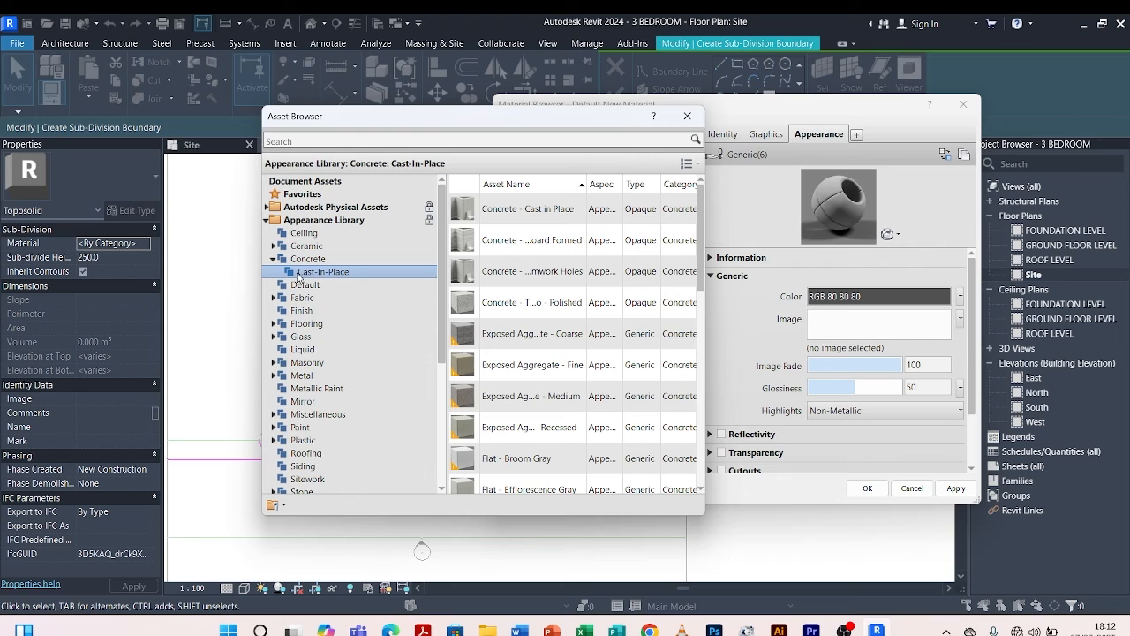
pyautogui.scroll(-1, 570, 251)
pyautogui.scroll(-5, 570, 252)
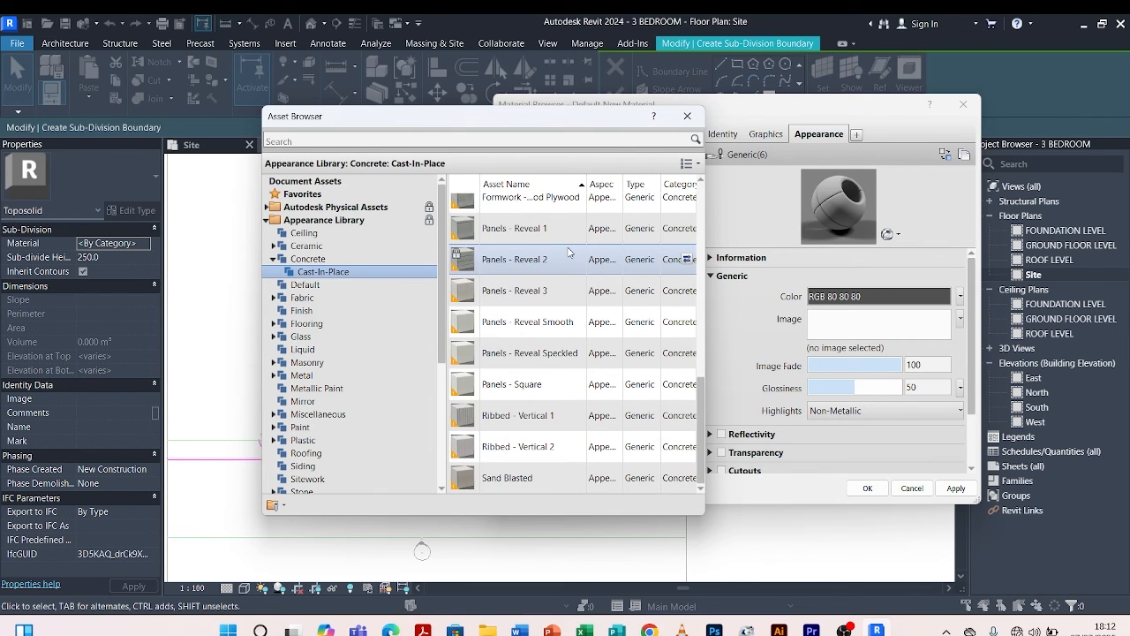
pyautogui.scroll(6, 569, 252)
pyautogui.click(343, 259)
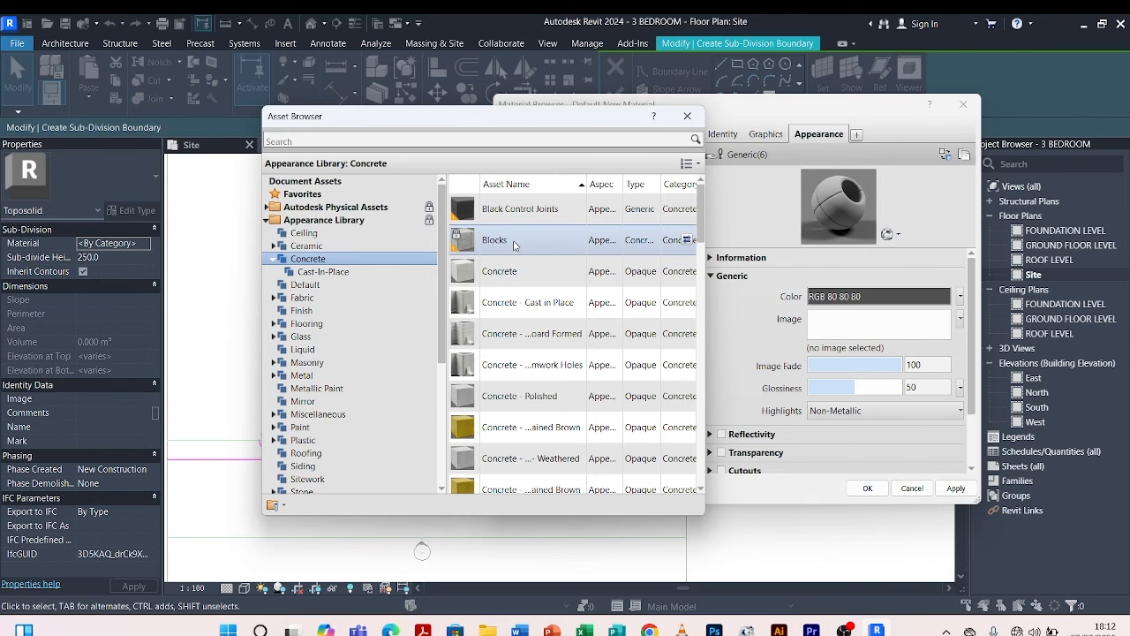
pyautogui.scroll(-5, 515, 244)
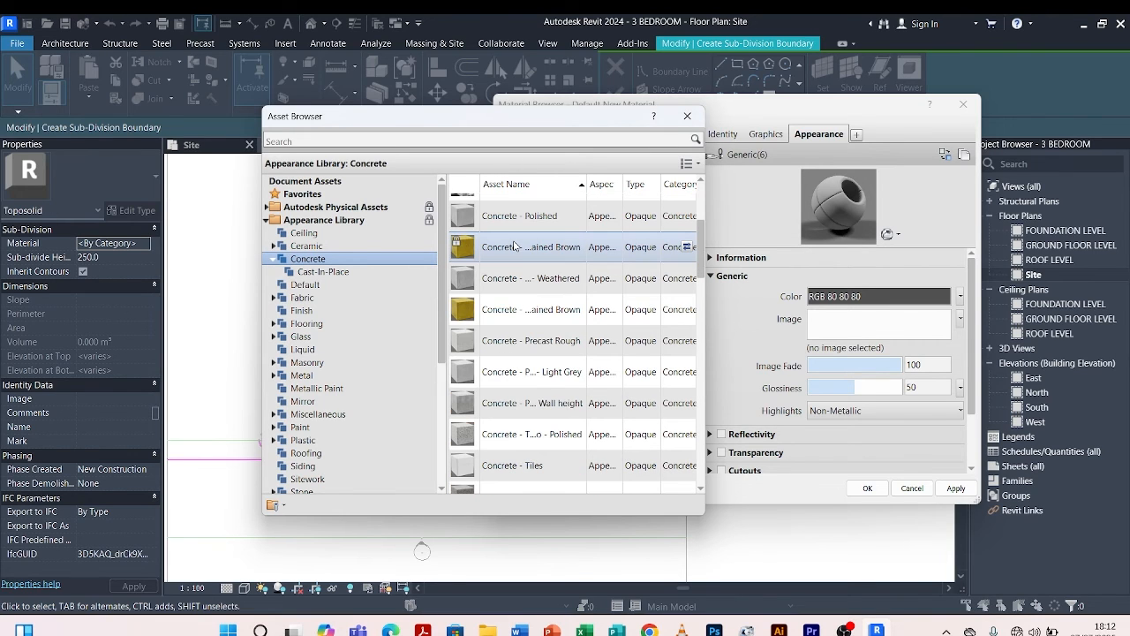
pyautogui.scroll(-15, 515, 245)
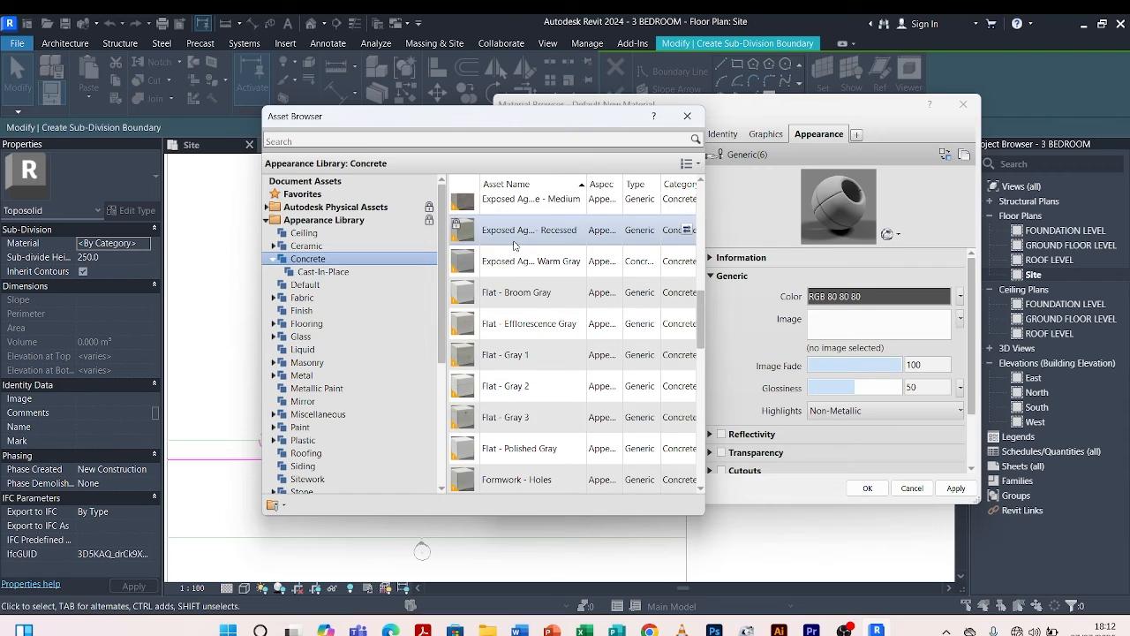
pyautogui.scroll(-10, 515, 245)
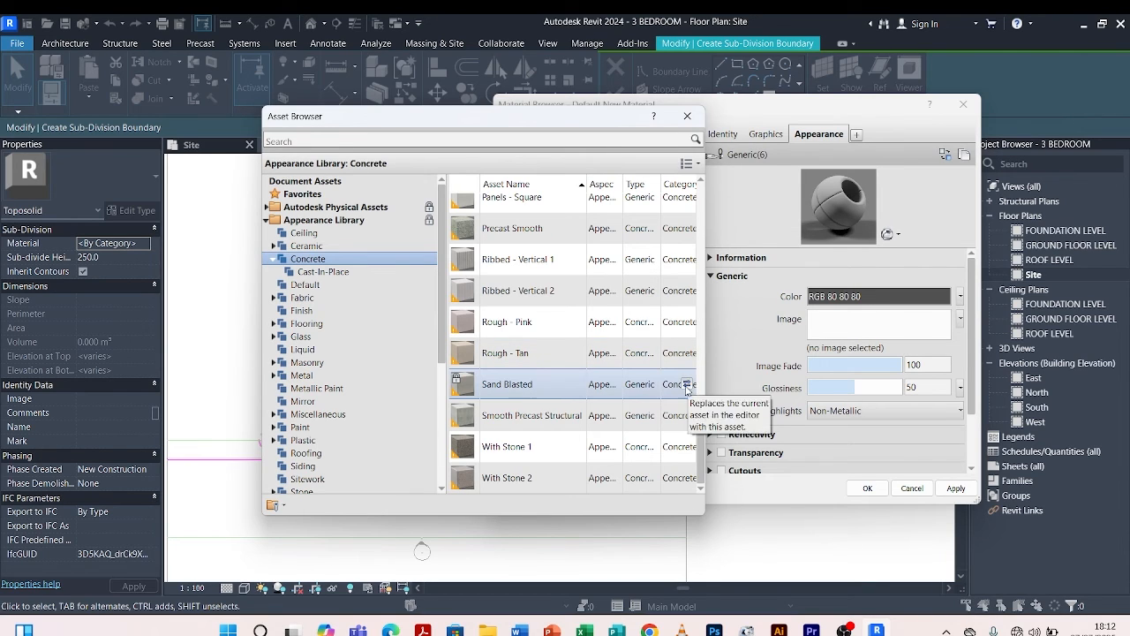
pyautogui.click(686, 384)
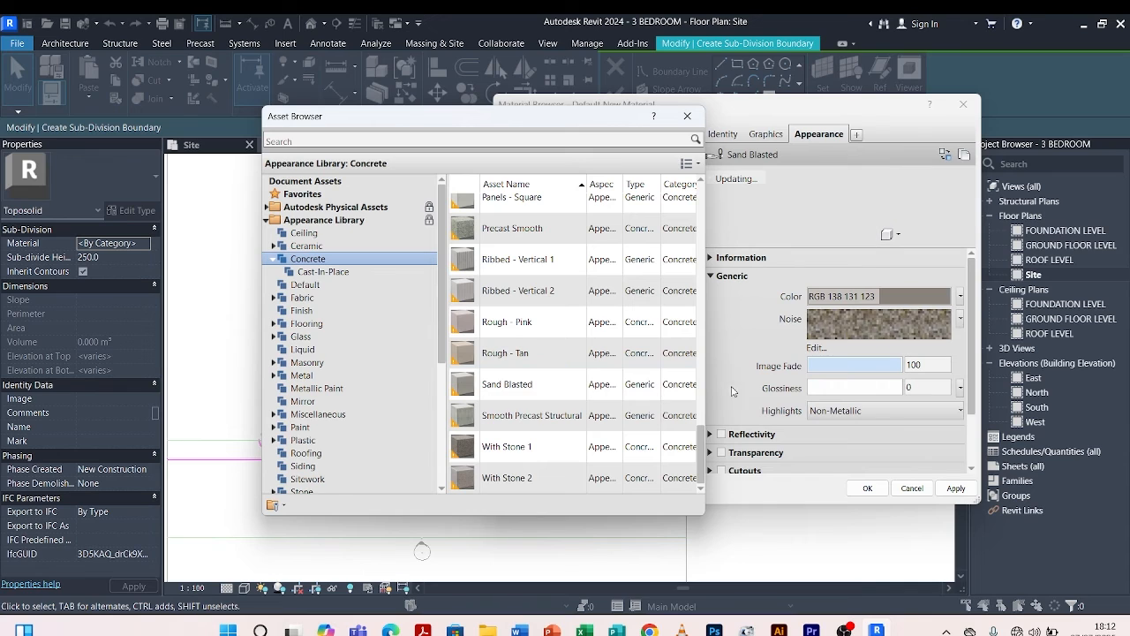
pyautogui.click(687, 115)
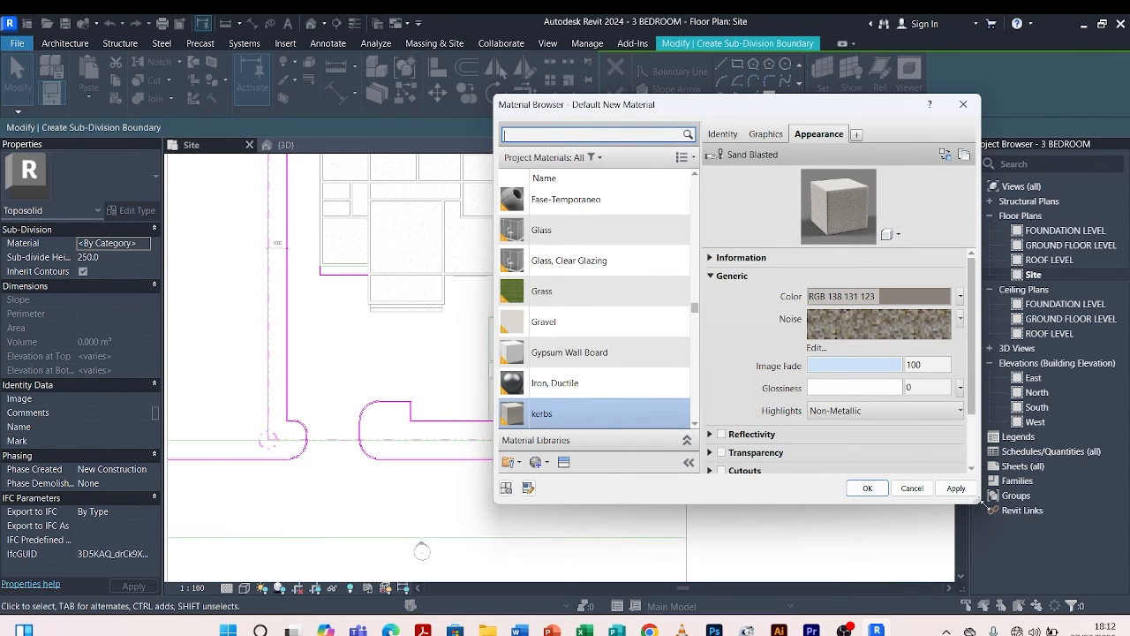
# Set the kerbs material's appearance color to white, RGB 255 255 255, and assign the material to the sub-division.
pyautogui.click(945, 299)
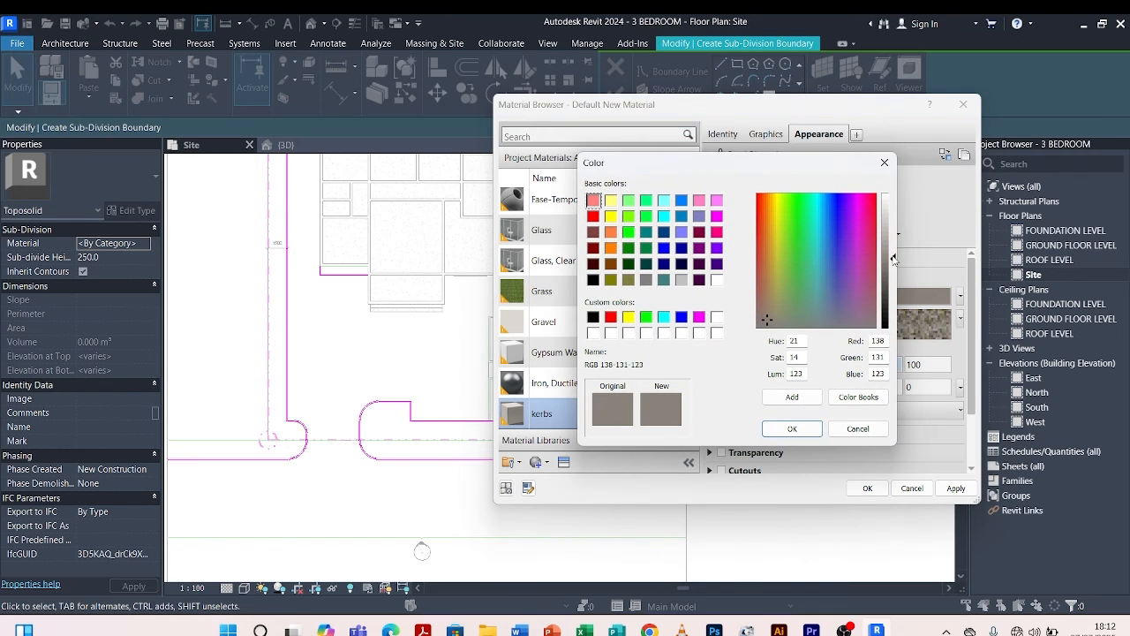
pyautogui.moveTo(893, 258); pyautogui.dragTo(891, 196)
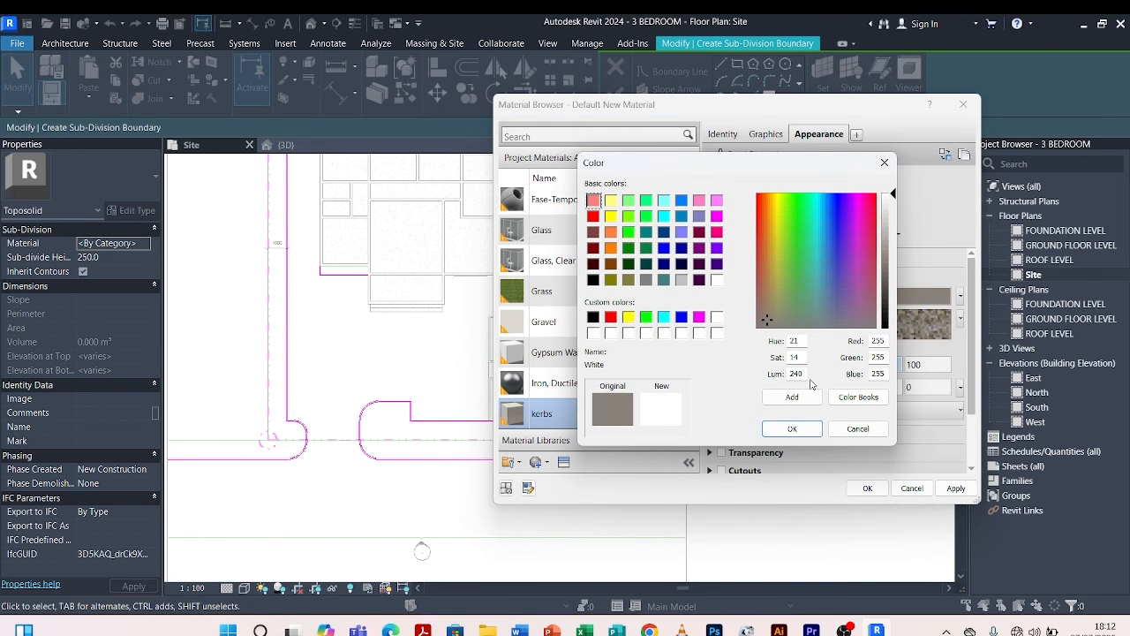
pyautogui.click(792, 428)
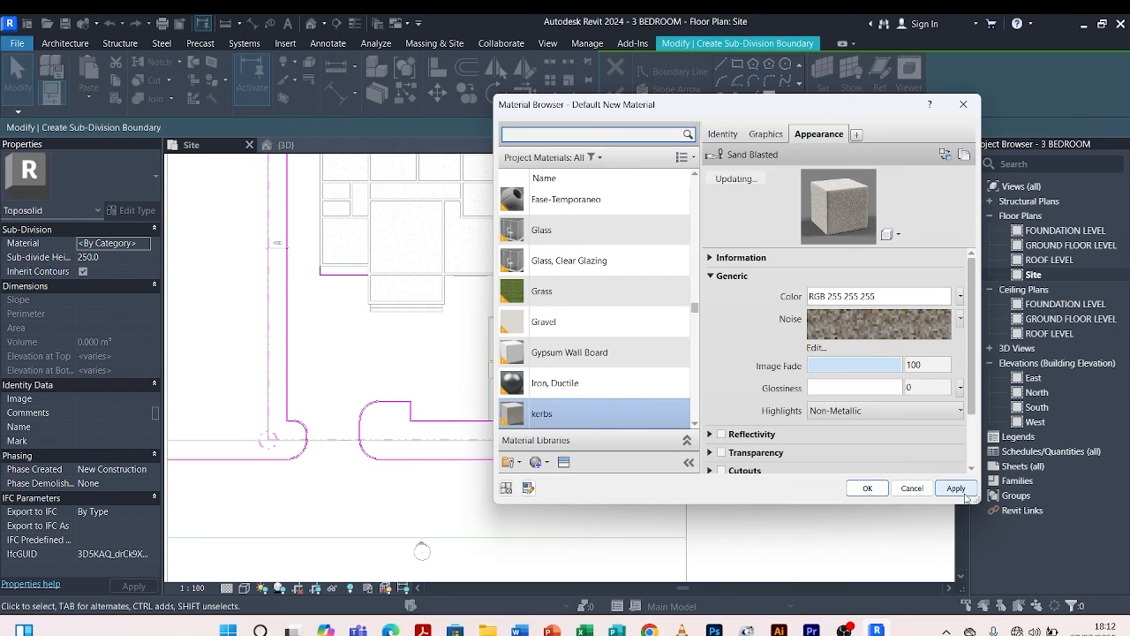
pyautogui.click(963, 492)
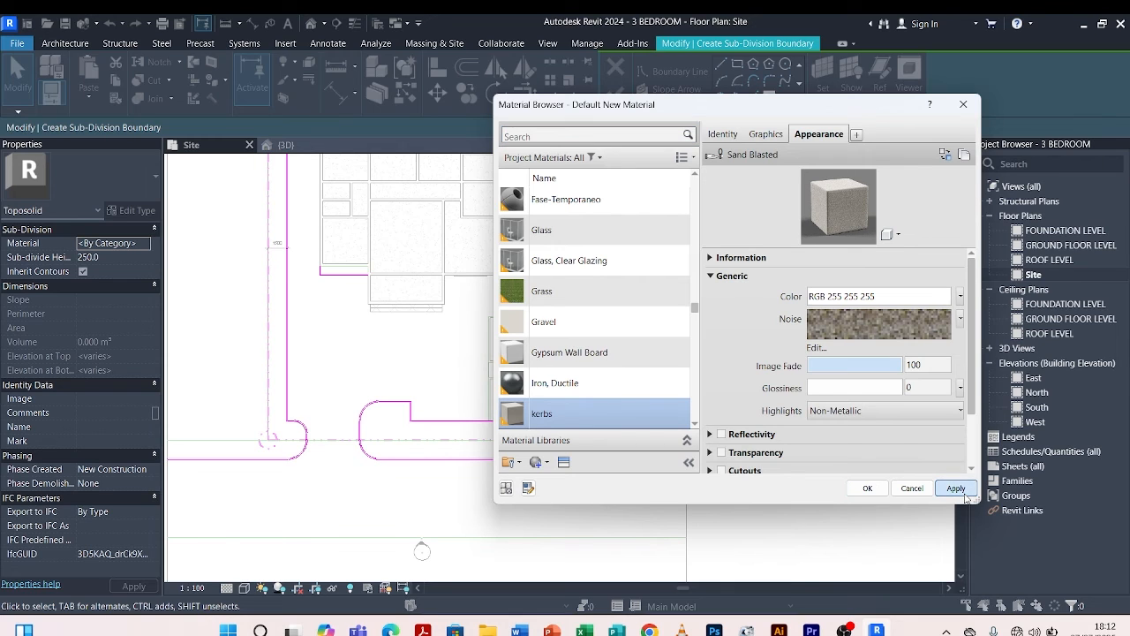
pyautogui.click(868, 488)
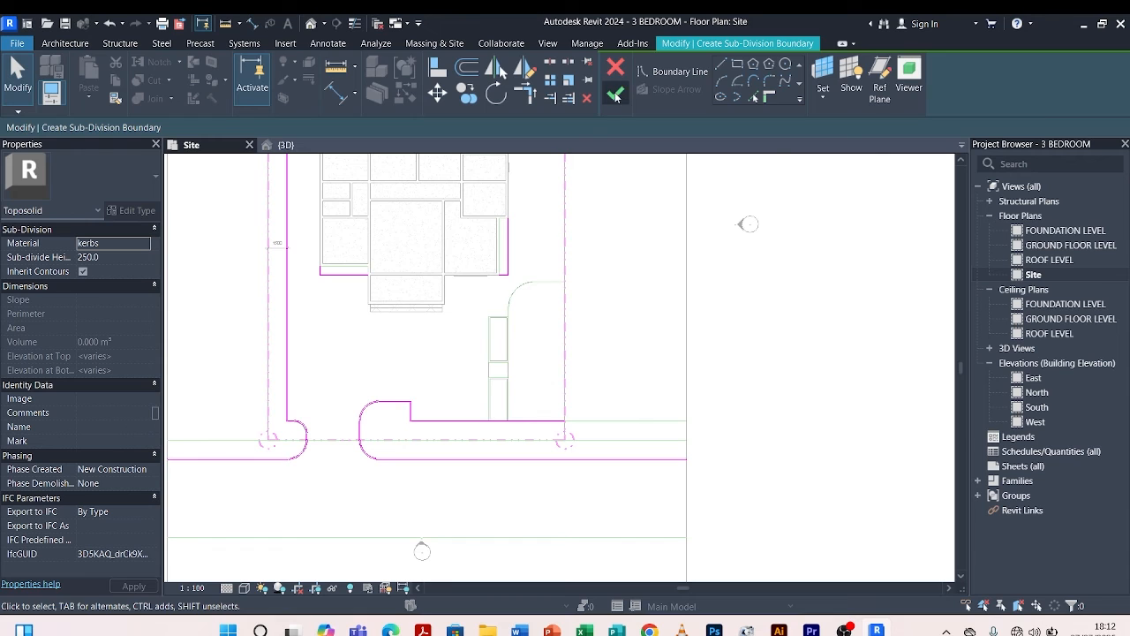
# Finish the kerb sub-division sketch, switch to the 3D view and clear the selection.
pyautogui.click(616, 92)
pyautogui.click(281, 145)
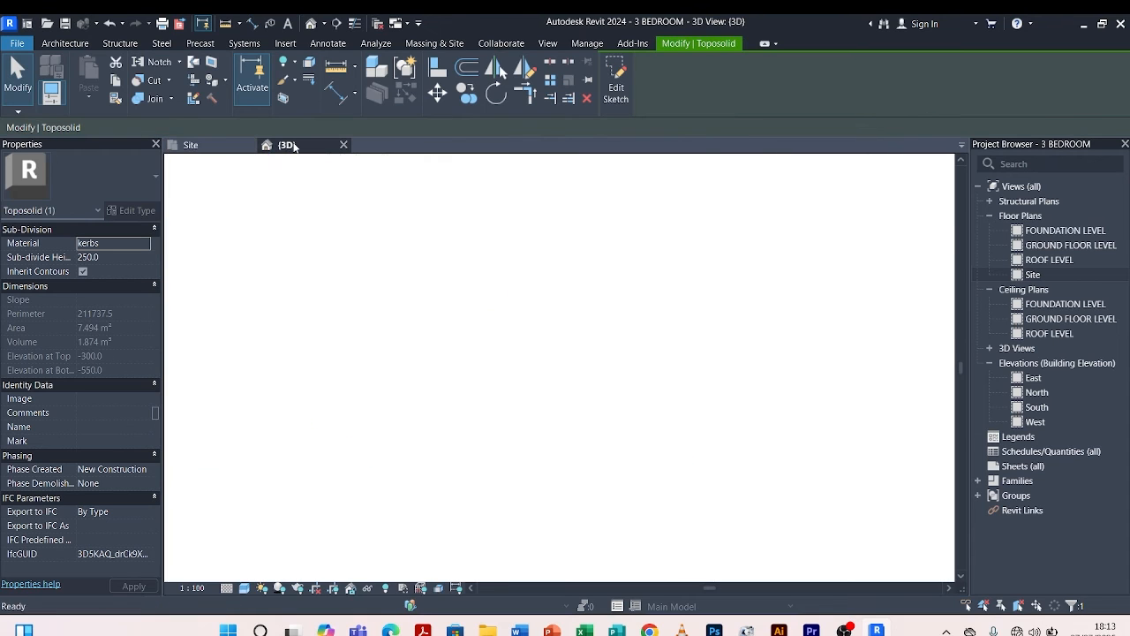
pyautogui.press('Escape')
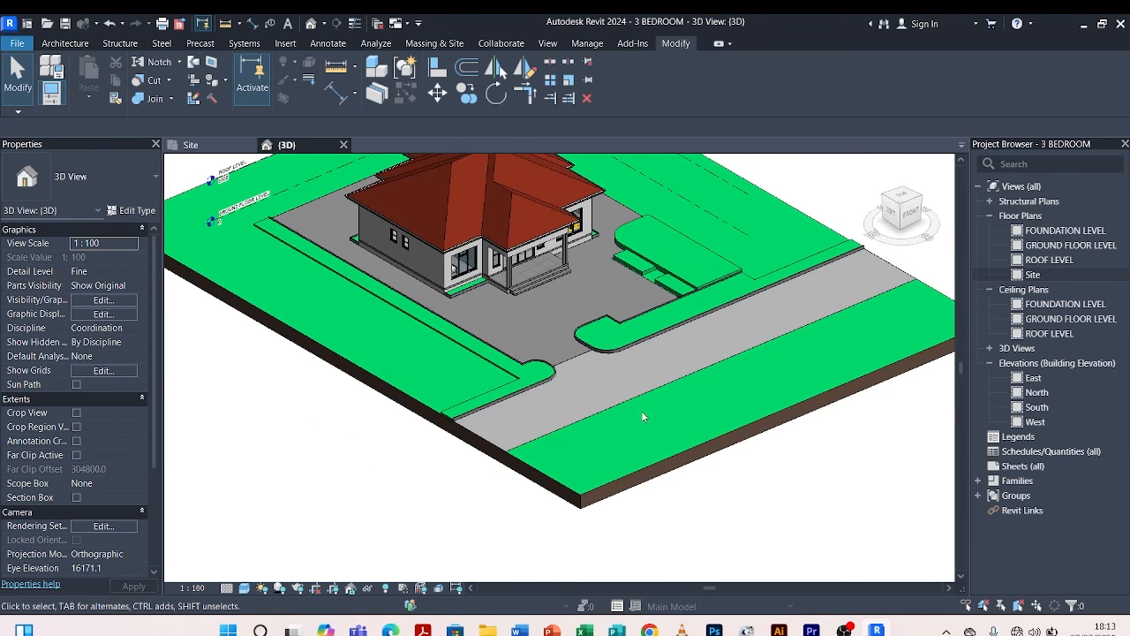
# Examine the raised kerbs along the front verges in 3D and check the grass sub-division's height against them.
pyautogui.scroll(10, 641, 410)
pyautogui.scroll(-6, 604, 314)
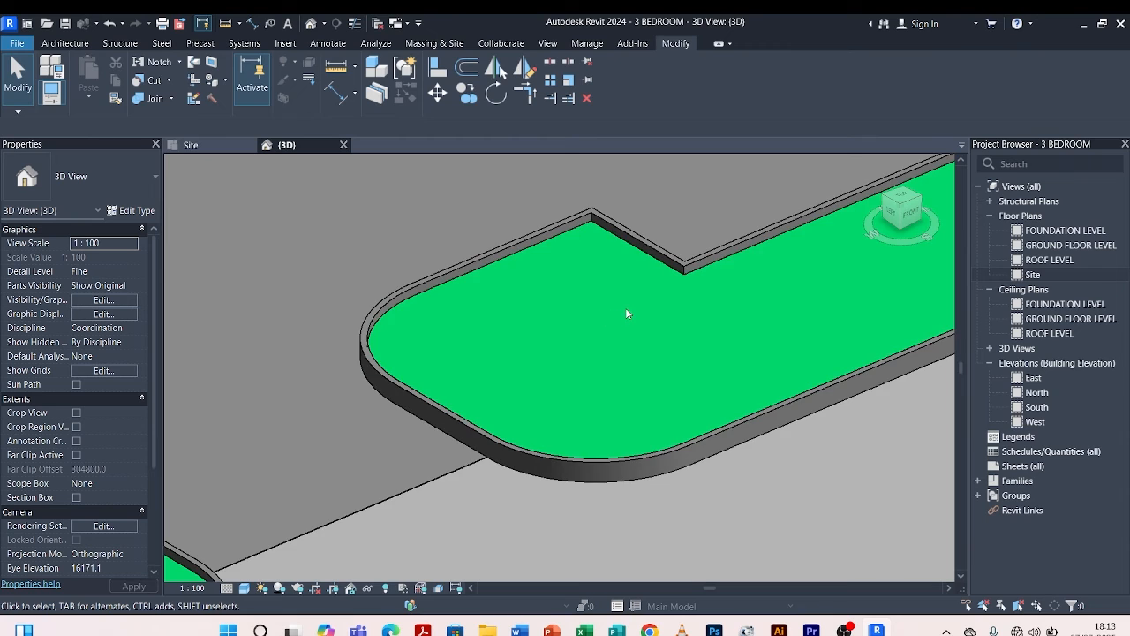
pyautogui.keyDown('shift'); pyautogui.moveTo(629, 282); pyautogui.dragTo(636, 317, button='middle'); pyautogui.keyUp('shift')
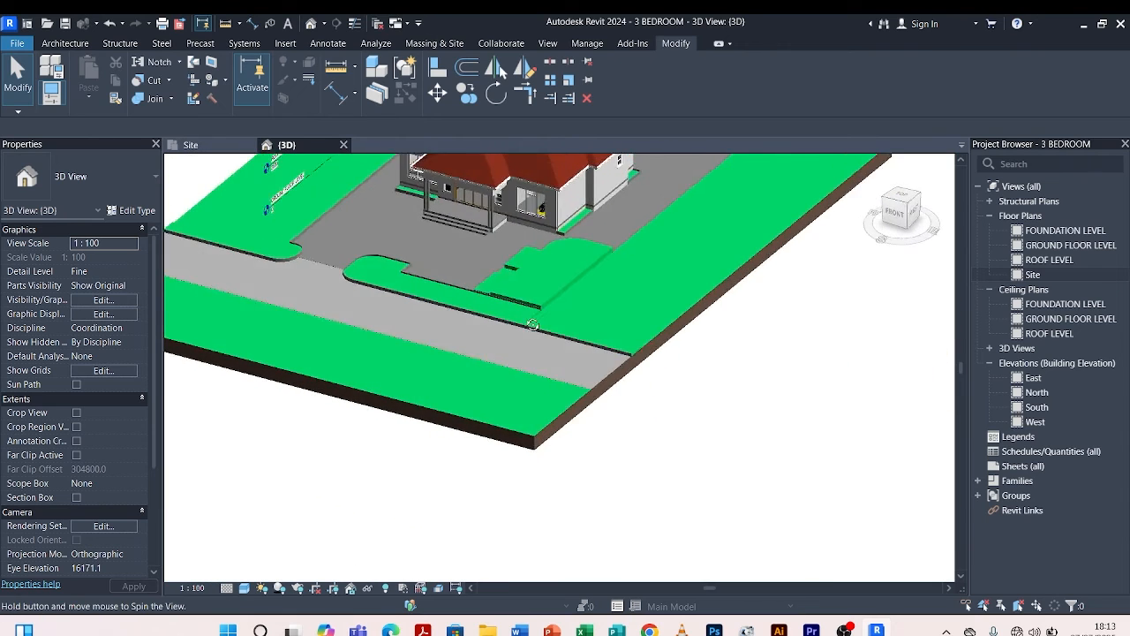
pyautogui.scroll(6, 251, 230)
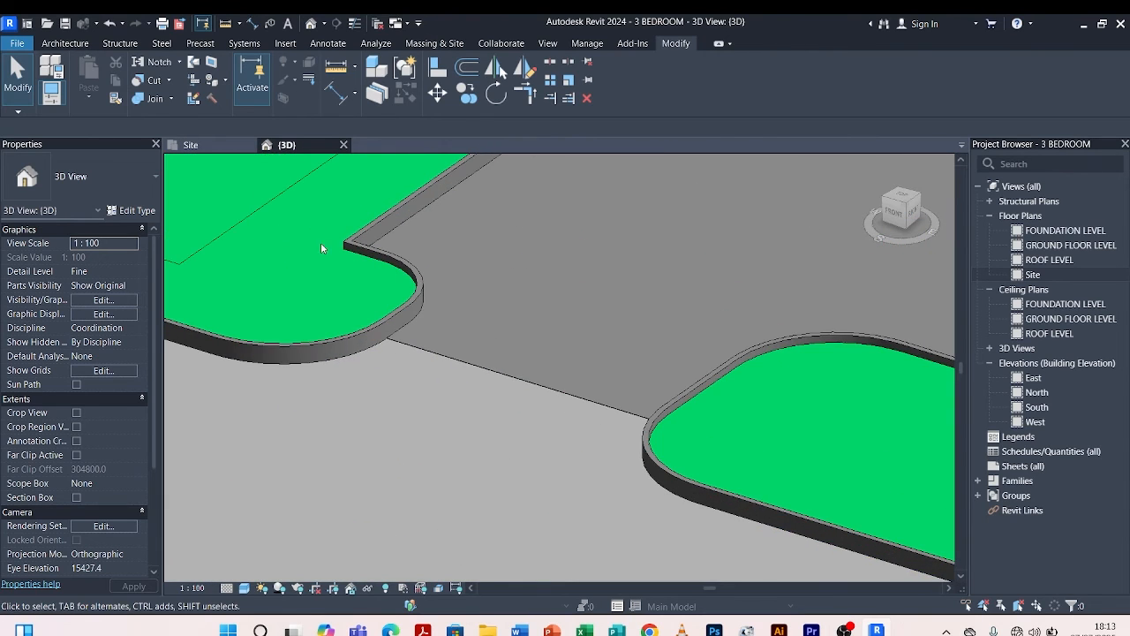
pyautogui.click(282, 190)
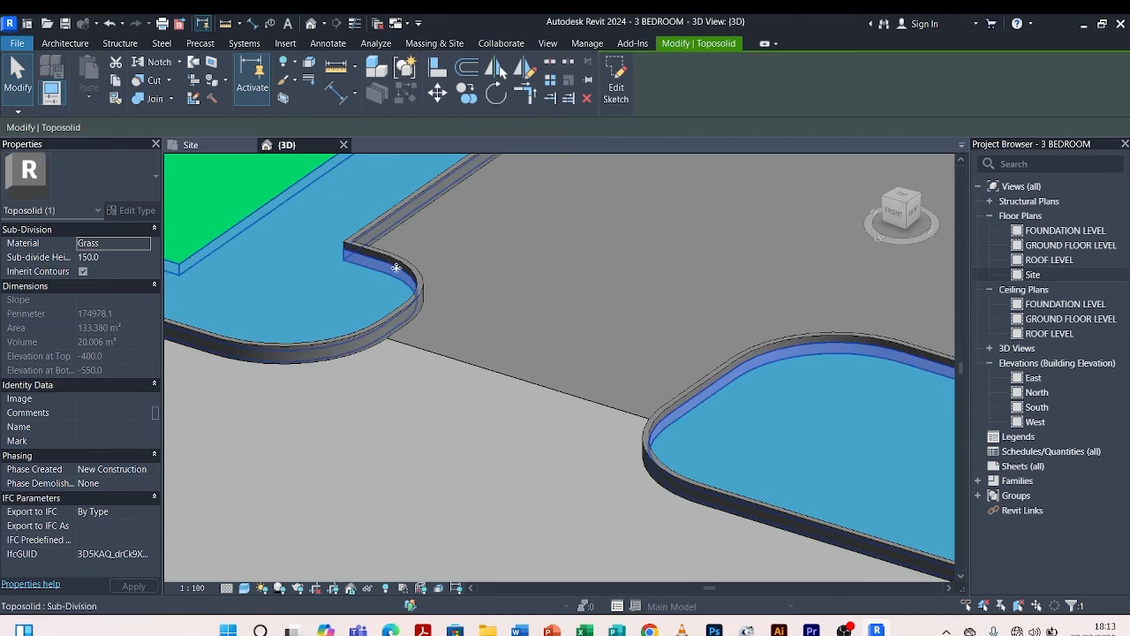
pyautogui.click(448, 258)
pyautogui.scroll(-4, 452, 258)
pyautogui.keyDown('shift'); pyautogui.moveTo(452, 343); pyautogui.dragTo(766, 373, button='middle'); pyautogui.keyUp('shift')
pyautogui.scroll(7, 767, 368)
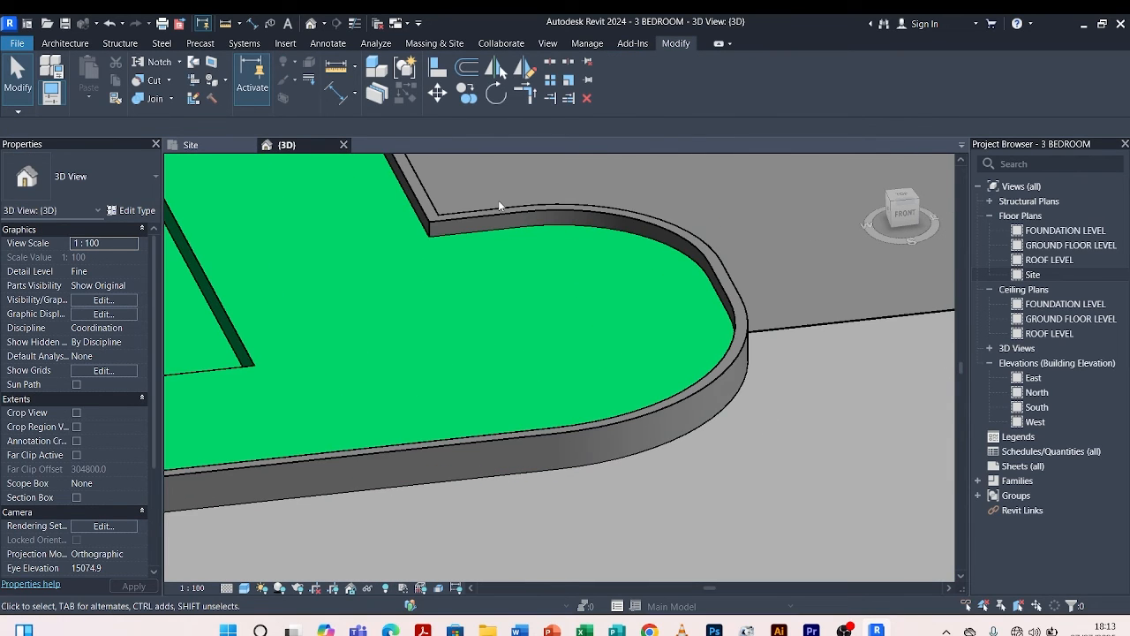
# Set the kerbs sub-division's height to 200.
pyautogui.click(501, 208)
pyautogui.click(98, 256)
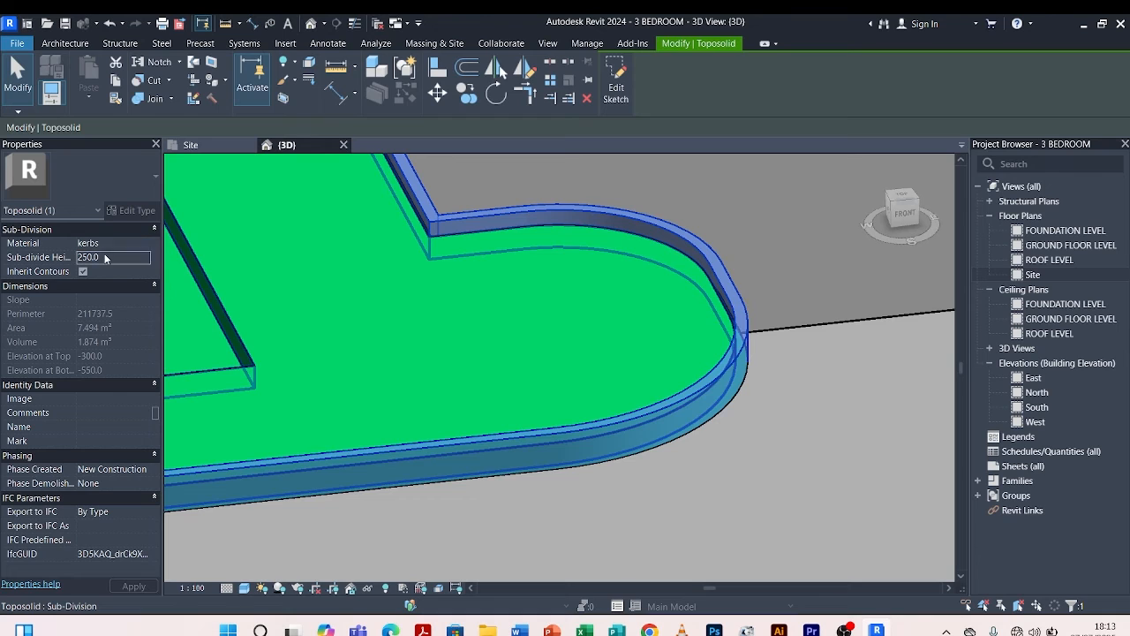
pyautogui.write('2')
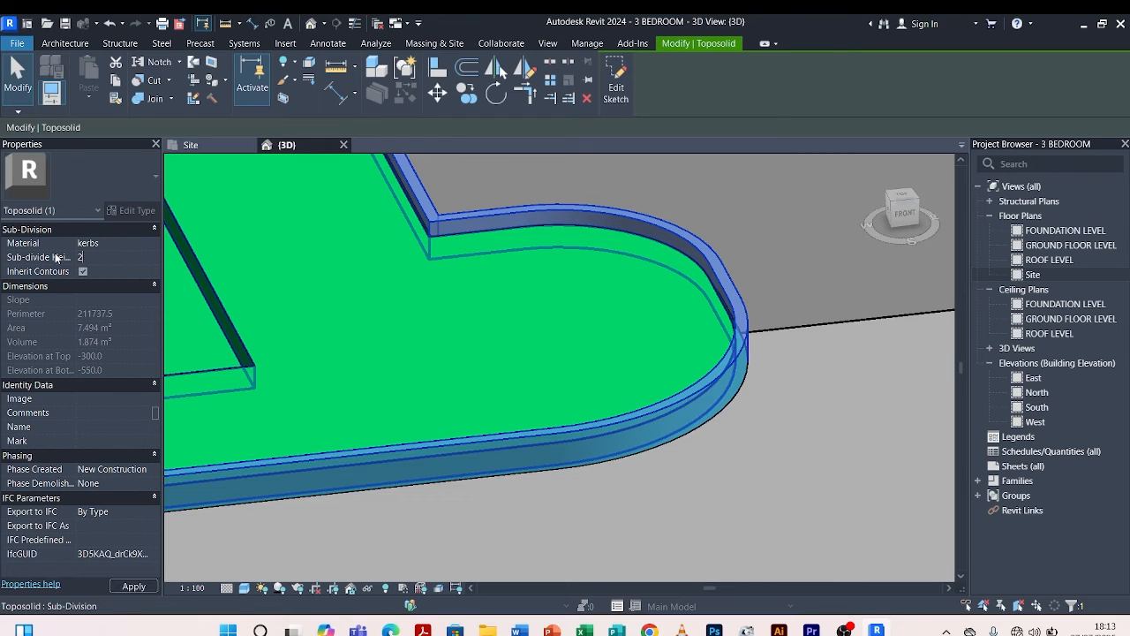
pyautogui.write('00')
pyautogui.press('Return')
pyautogui.press('Escape')
# Inspect the kerbs around the verges and the whole site in 3D from the front and the right side.
pyautogui.scroll(-3, 629, 240)
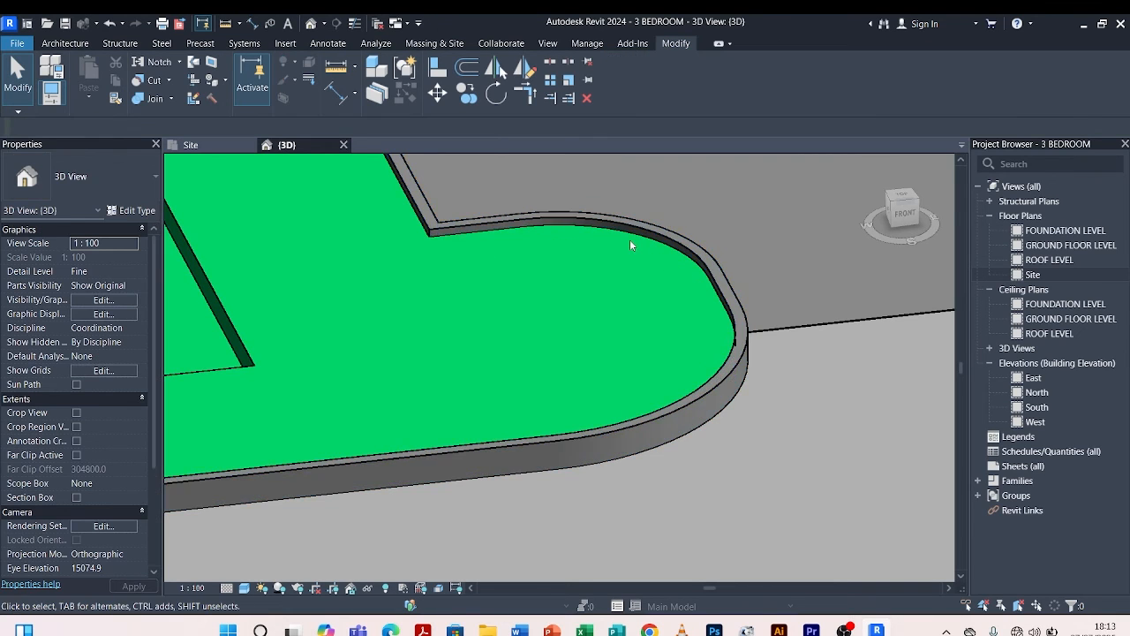
pyautogui.scroll(-6, 495, 241)
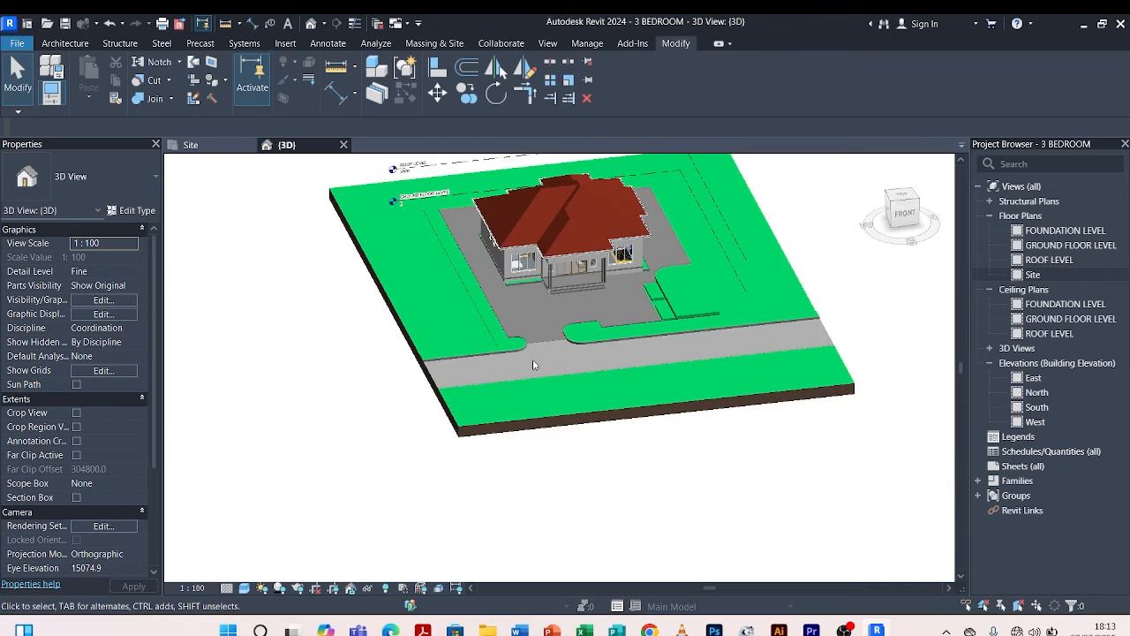
pyautogui.keyDown('shift'); pyautogui.moveTo(533, 363); pyautogui.dragTo(435, 398, button='middle'); pyautogui.keyUp('shift')
pyautogui.keyDown('shift'); pyautogui.moveTo(426, 354); pyautogui.dragTo(517, 421, button='middle'); pyautogui.keyUp('shift')
pyautogui.scroll(6, 557, 318)
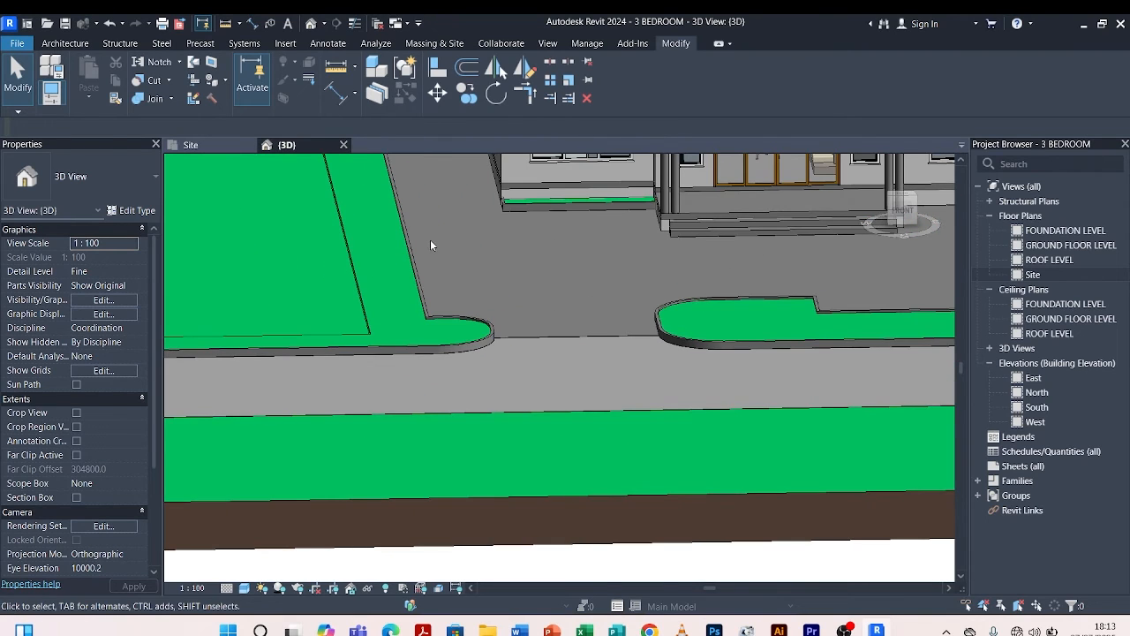
pyautogui.scroll(-8, 583, 328)
pyautogui.keyDown('shift'); pyautogui.moveTo(618, 441); pyautogui.dragTo(447, 434, button='middle'); pyautogui.keyUp('shift')
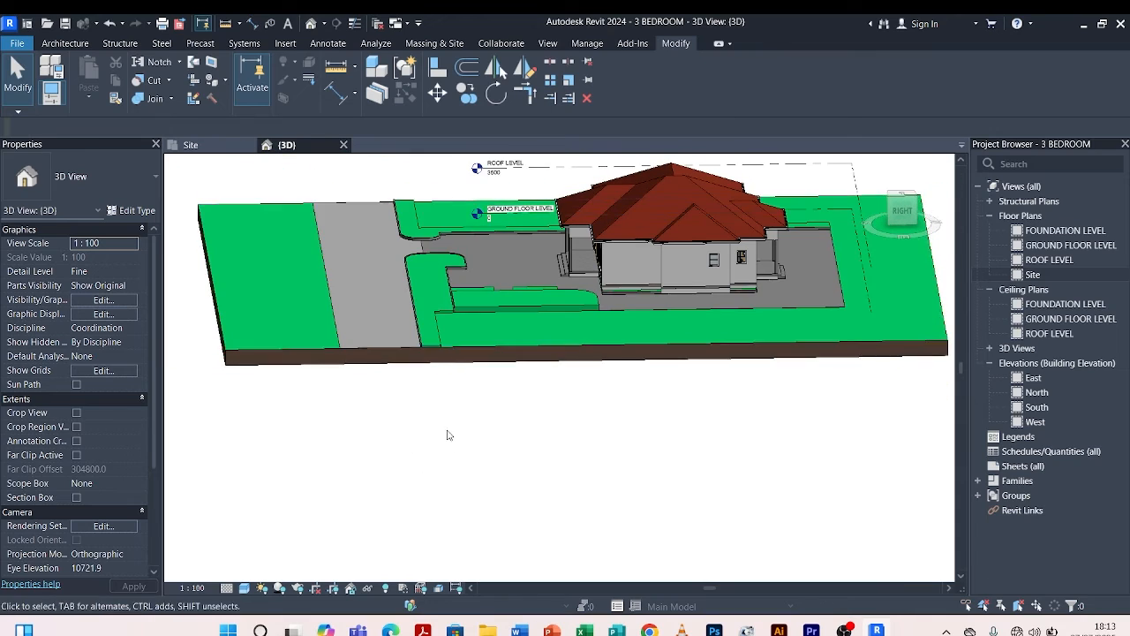
# Inspect the road's outer edge in 3D, and open the kerbs sub-division's boundary sketch for editing in the Site plan.
pyautogui.scroll(5, 353, 335)
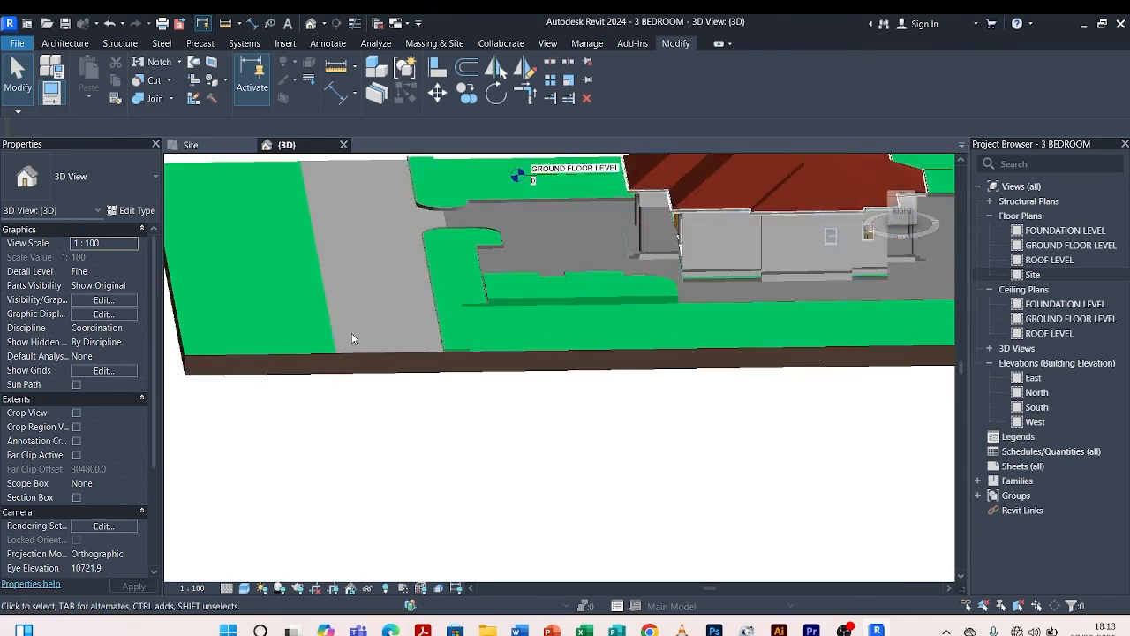
pyautogui.keyDown('shift'); pyautogui.moveTo(398, 444); pyautogui.dragTo(483, 503, button='middle'); pyautogui.keyUp('shift')
pyautogui.scroll(-4, 406, 318)
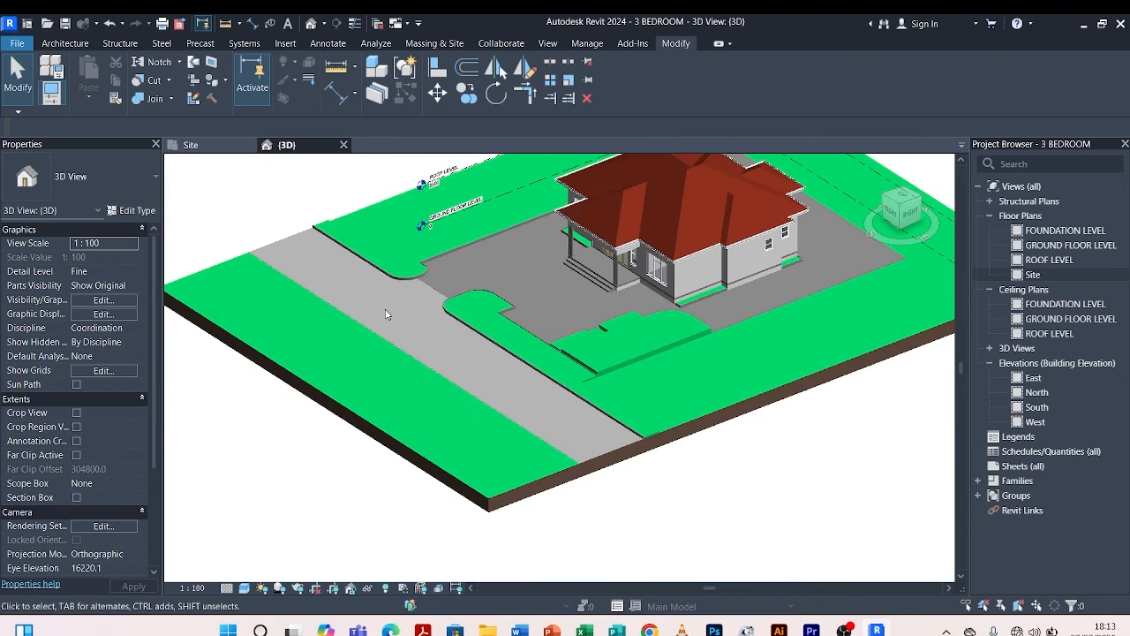
pyautogui.scroll(3, 567, 466)
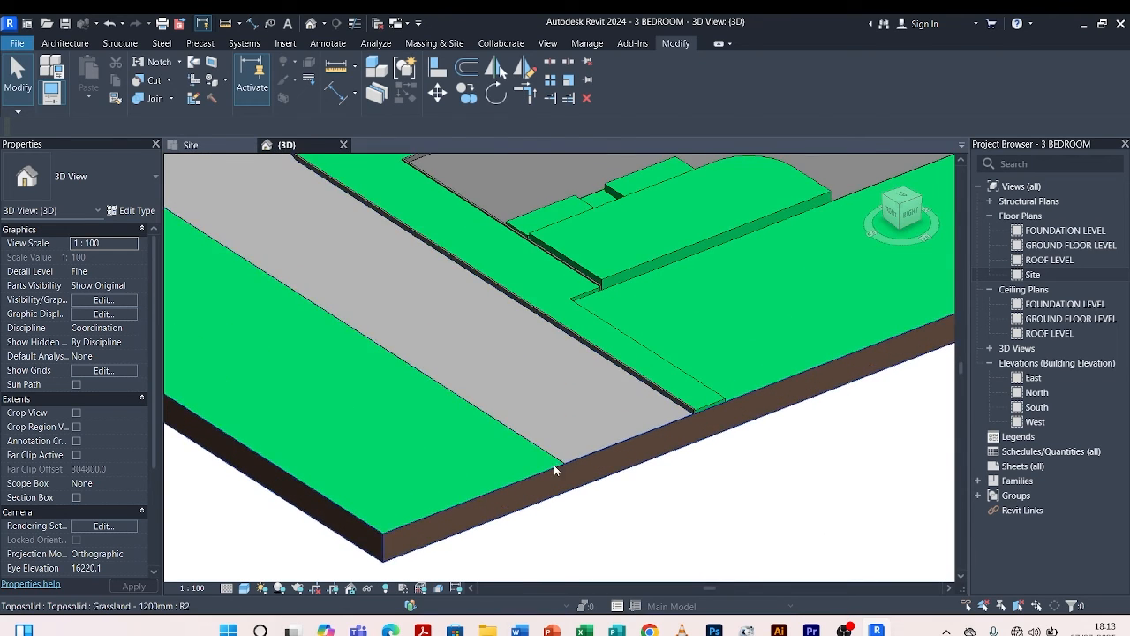
pyautogui.scroll(-2, 554, 465)
pyautogui.click(561, 368)
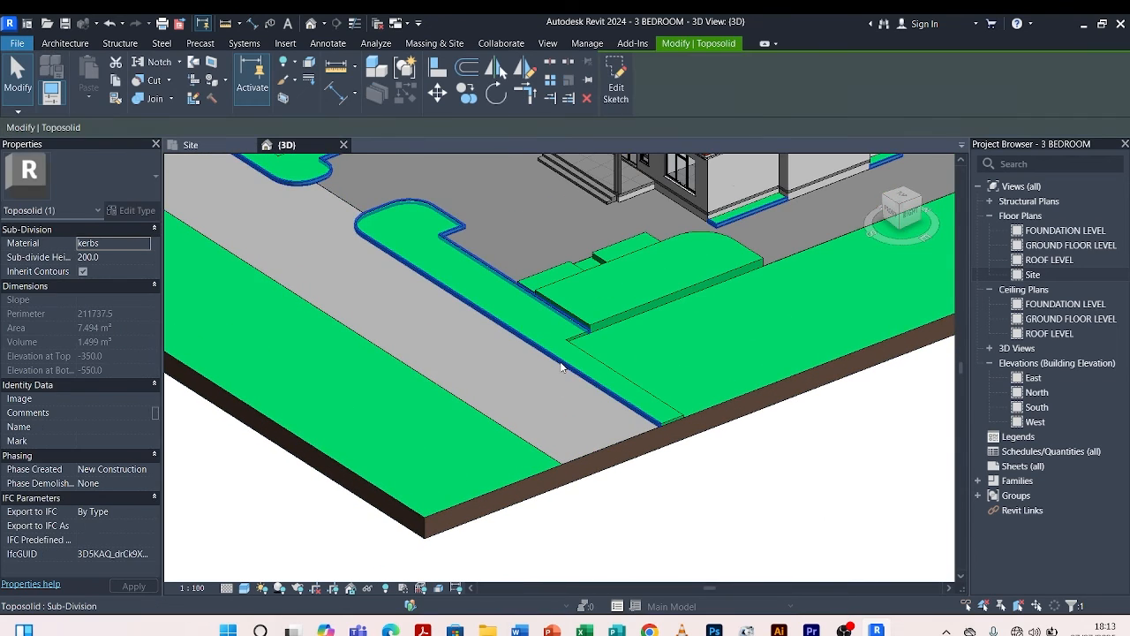
pyautogui.click(615, 97)
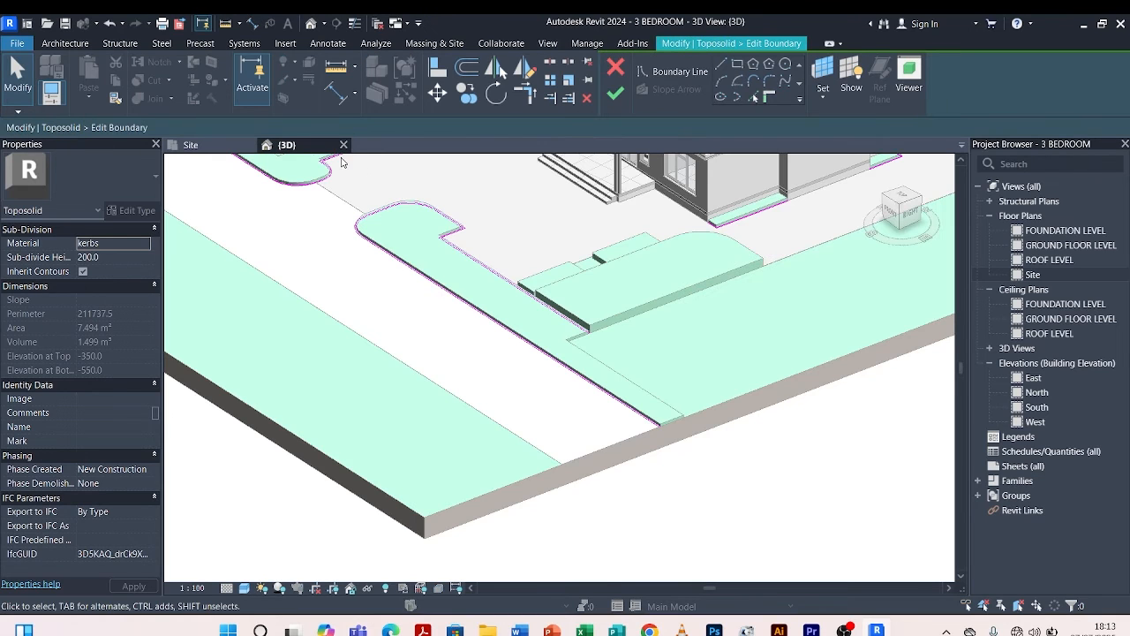
pyautogui.click(190, 144)
pyautogui.scroll(-2, 543, 326)
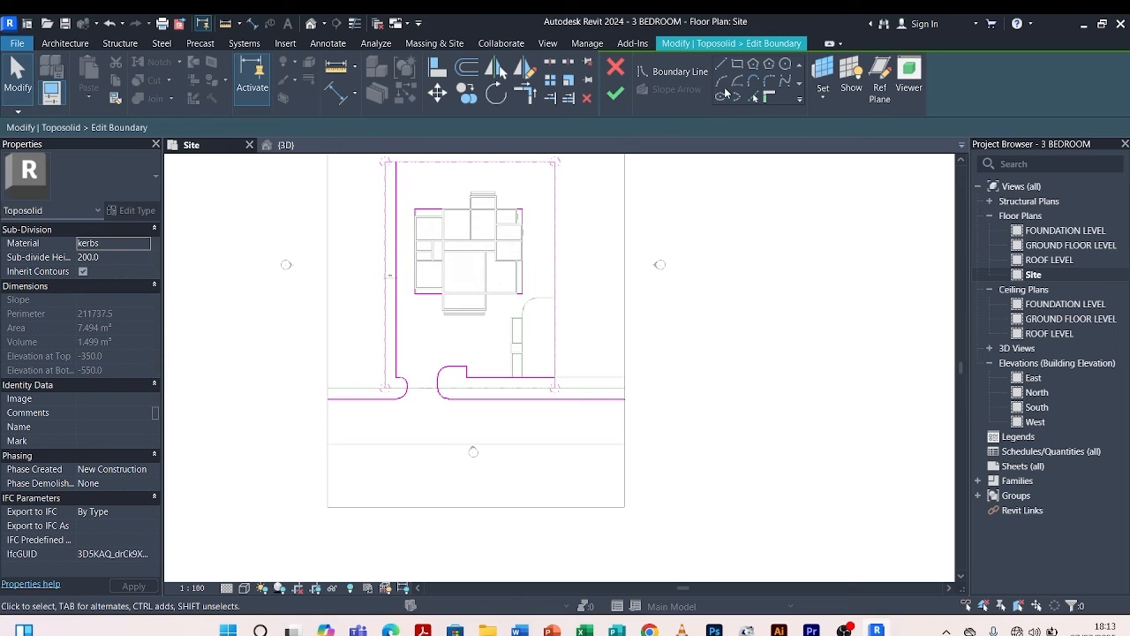
# Add two parallel kerb boundary lines along the road's far edge by picking, using an offset of 75 between them.
pyautogui.click(752, 98)
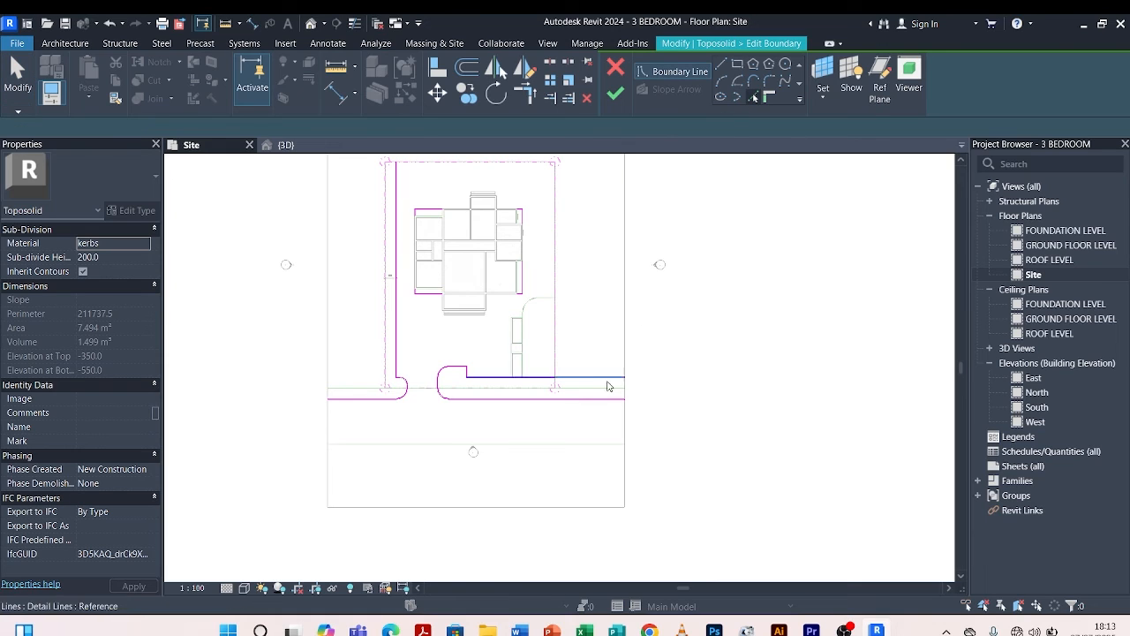
pyautogui.click(556, 454)
pyautogui.scroll(2, 554, 461)
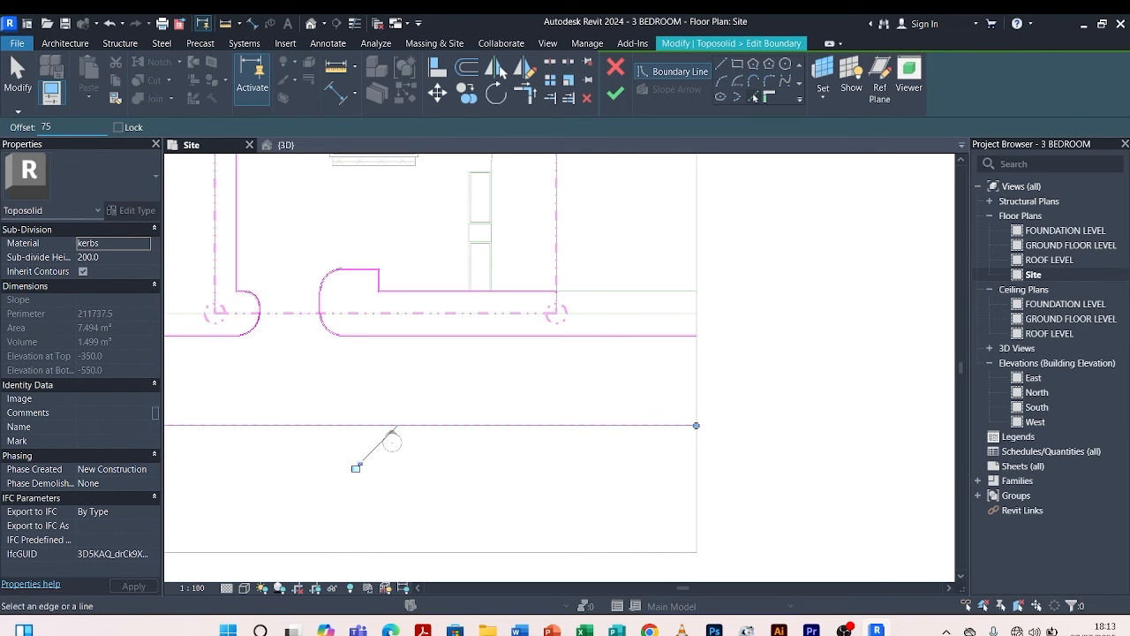
pyautogui.click(432, 434)
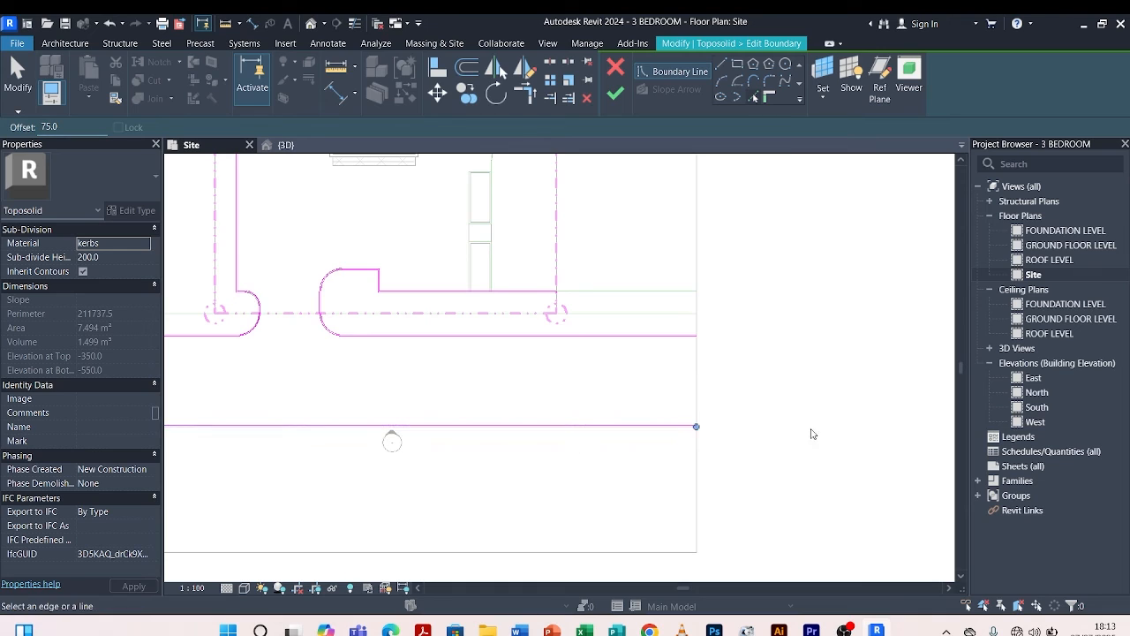
# Close both ends of the far-edge kerb strip at the site boundary with short boundary lines at 0 offset.
pyautogui.scroll(4, 621, 433)
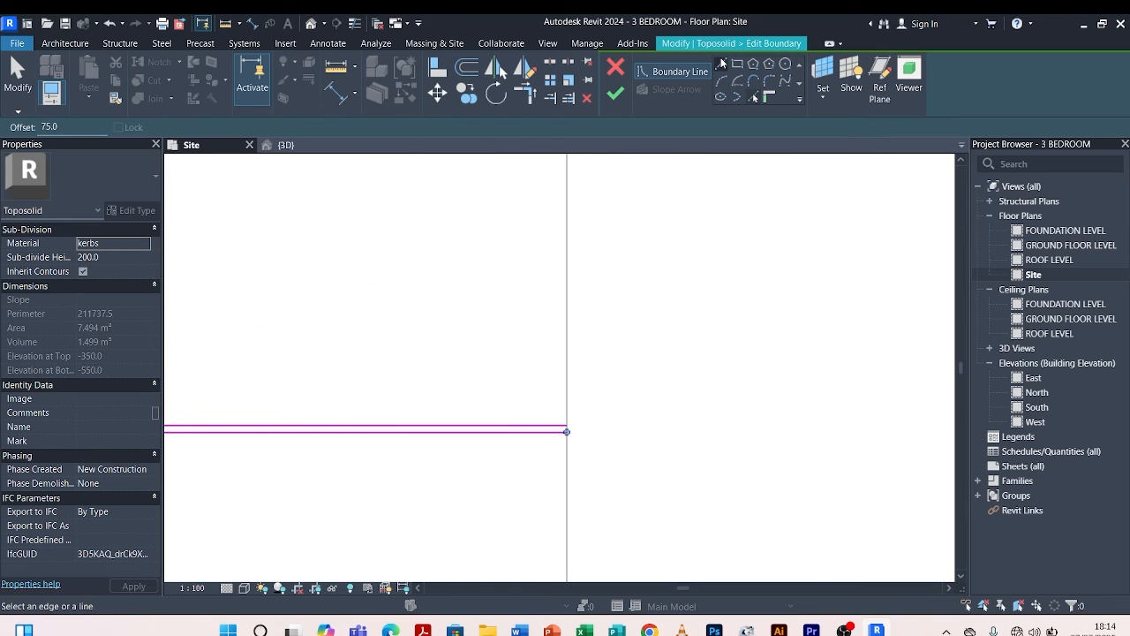
pyautogui.click(721, 63)
pyautogui.scroll(3, 557, 429)
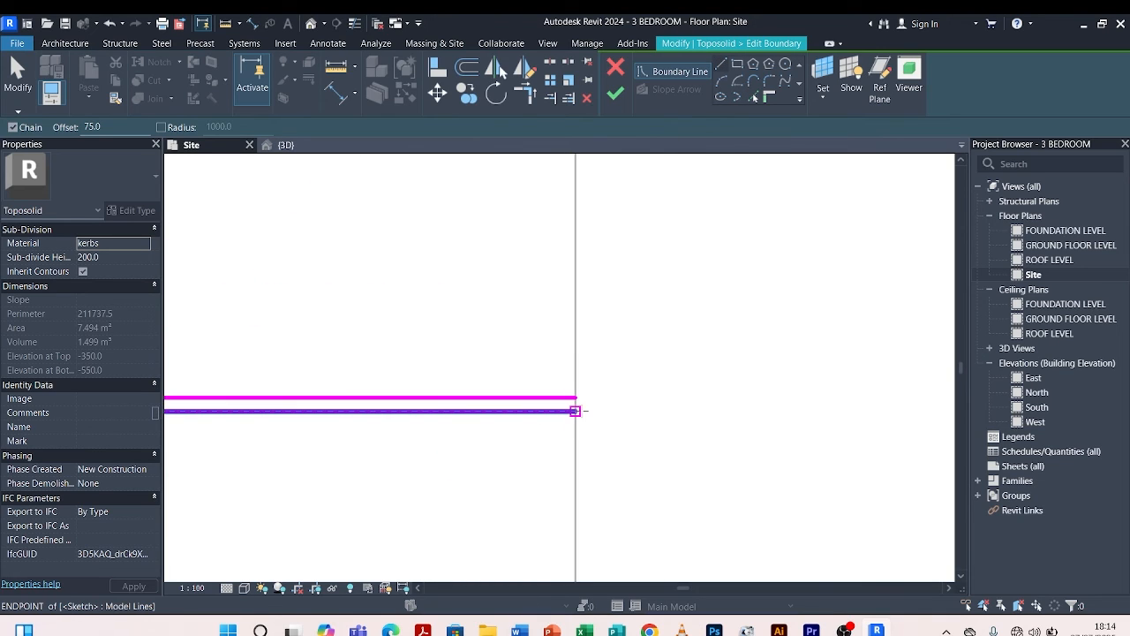
pyautogui.click(575, 411)
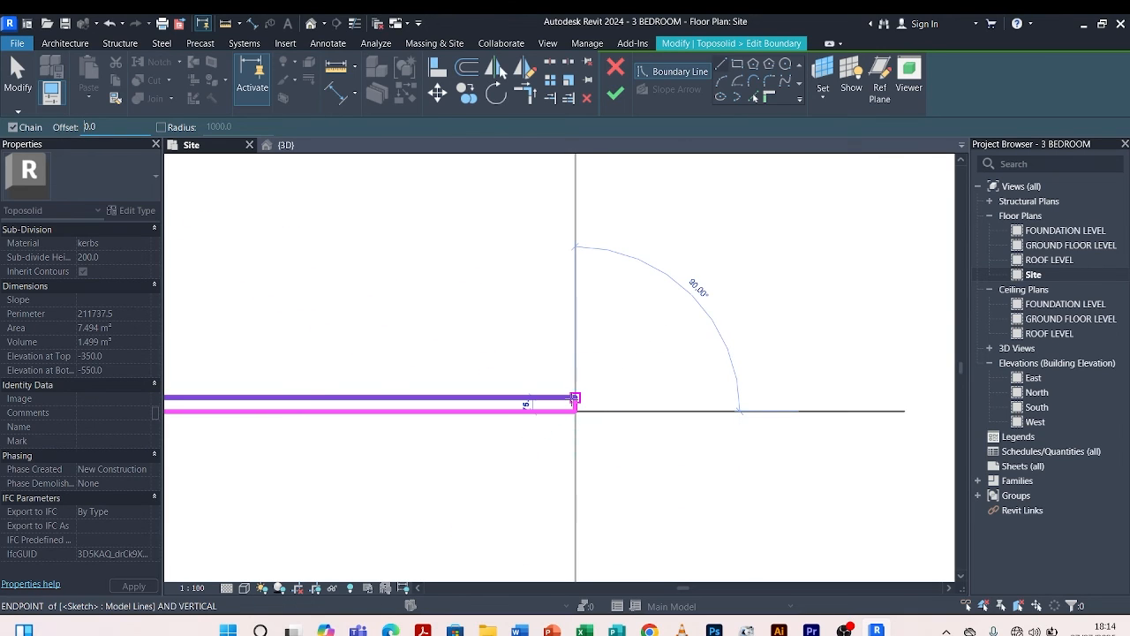
pyautogui.click(576, 397)
pyautogui.scroll(-8, 636, 366)
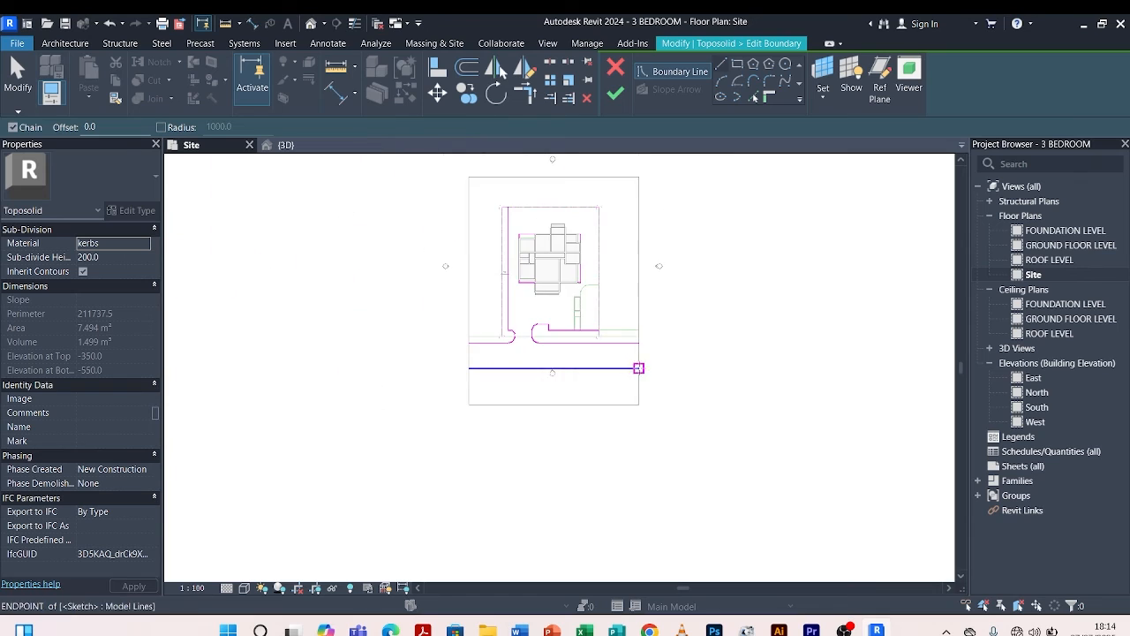
pyautogui.scroll(10, 495, 353)
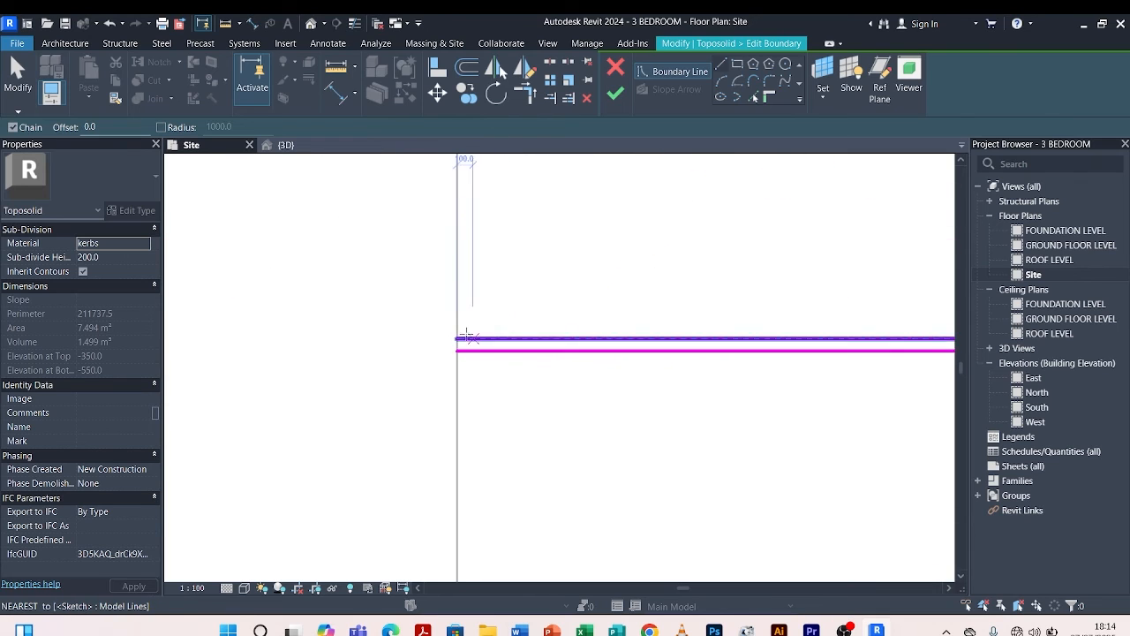
pyautogui.click(451, 343)
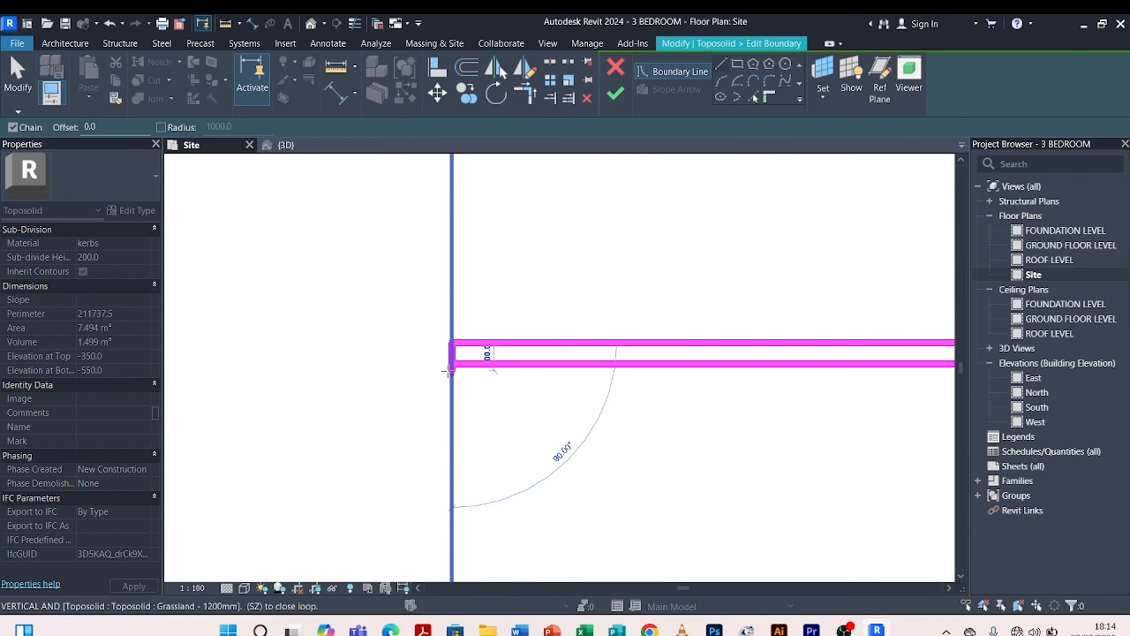
pyautogui.press('Escape')
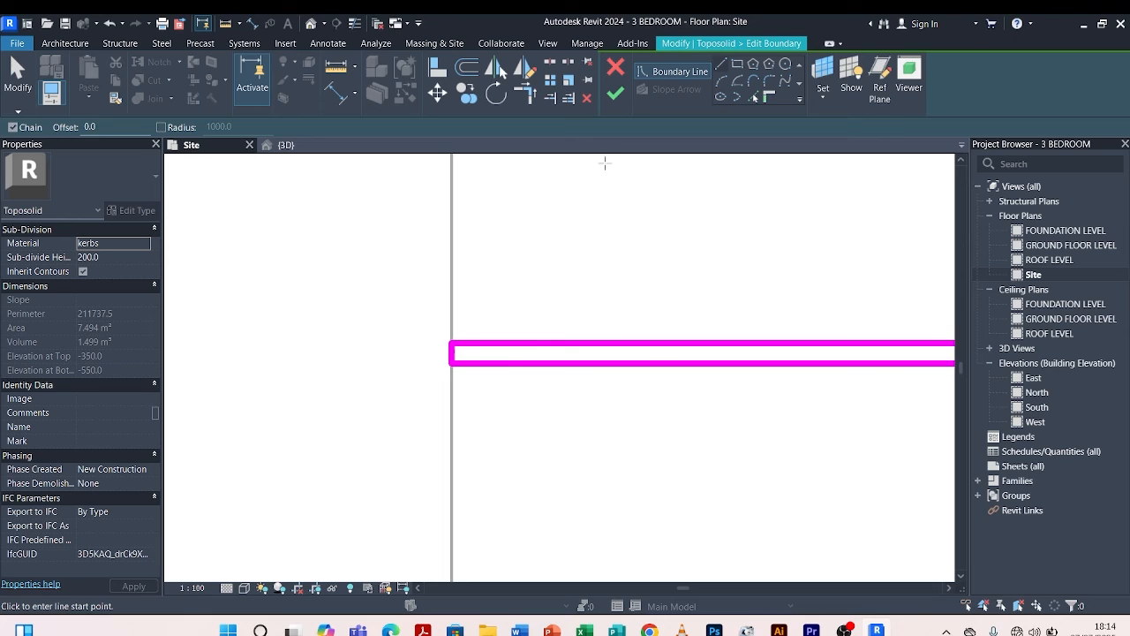
# Finish the kerb boundary sketch, save the project and clear the selection.
pyautogui.click(617, 93)
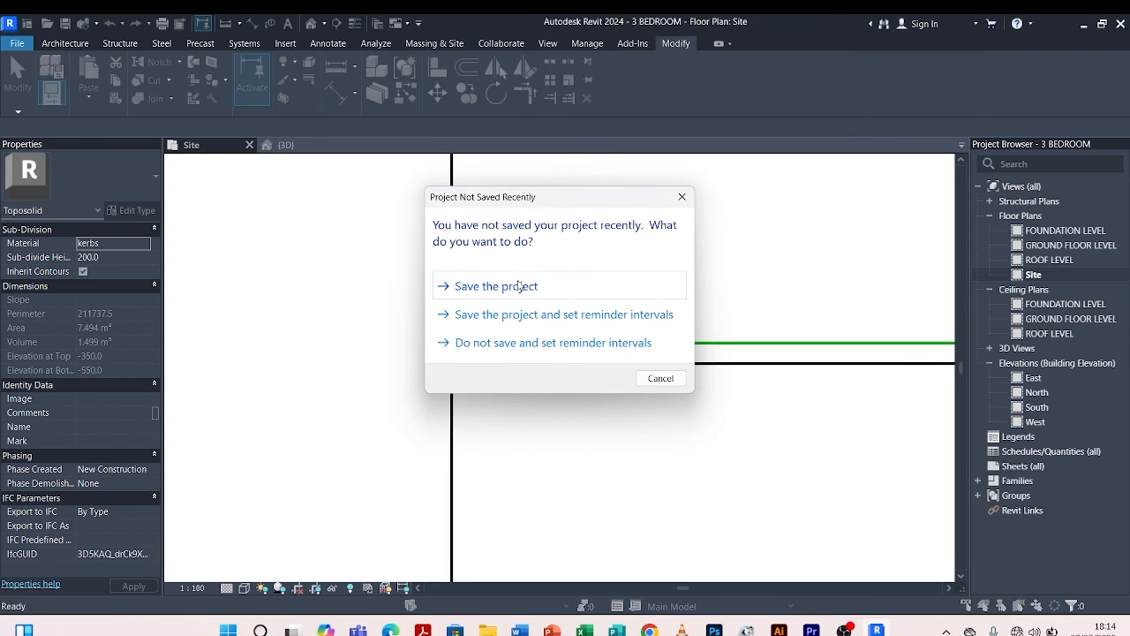
pyautogui.click(520, 285)
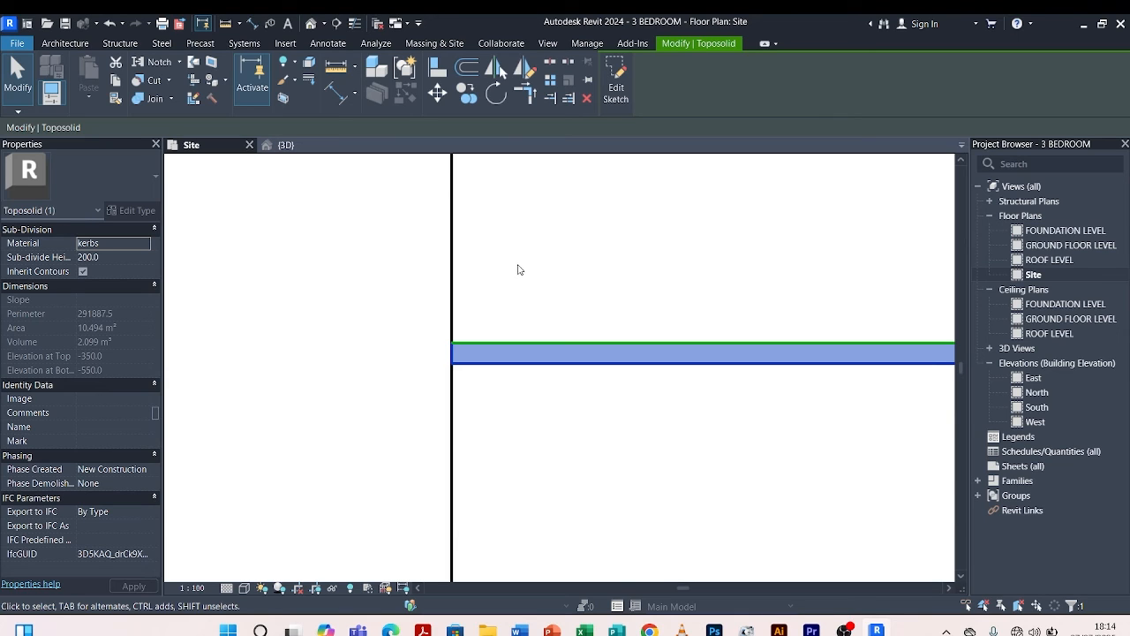
pyautogui.click(495, 289)
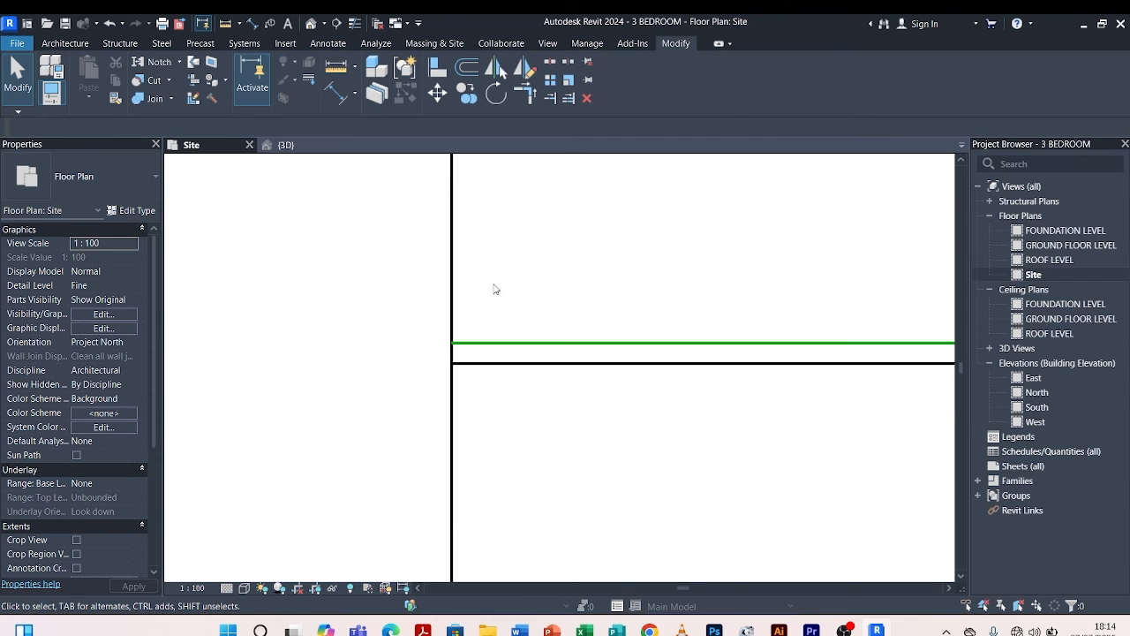
# Examine the kerb along the road's far edge, the front verges and the raised planting beds in 3D from several sides.
pyautogui.click(314, 147)
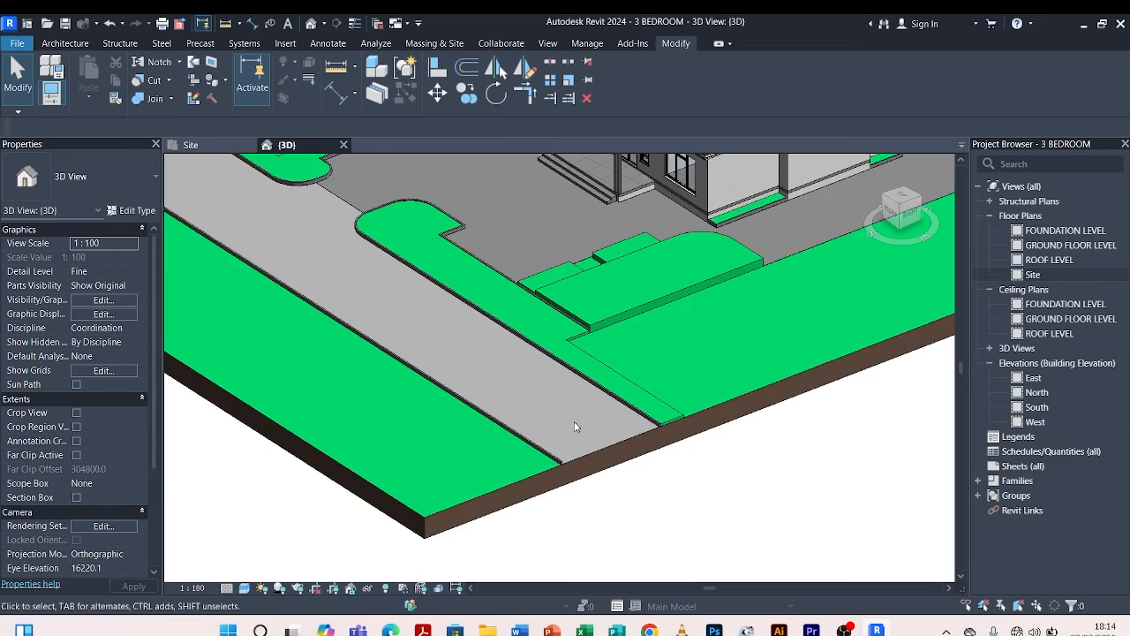
pyautogui.keyDown('shift'); pyautogui.moveTo(588, 490); pyautogui.dragTo(799, 448, button='middle'); pyautogui.keyUp('shift')
pyautogui.moveTo(688, 389); pyautogui.dragTo(593, 447, button='middle')
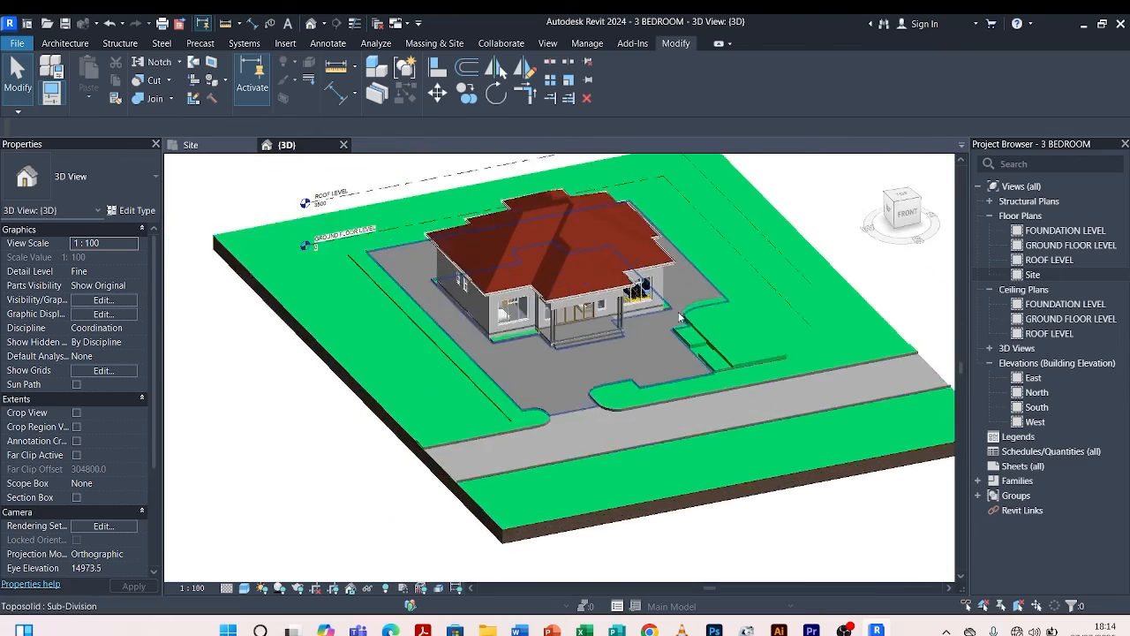
pyautogui.scroll(3, 707, 323)
pyautogui.scroll(-1, 765, 324)
pyautogui.scroll(-4, 611, 279)
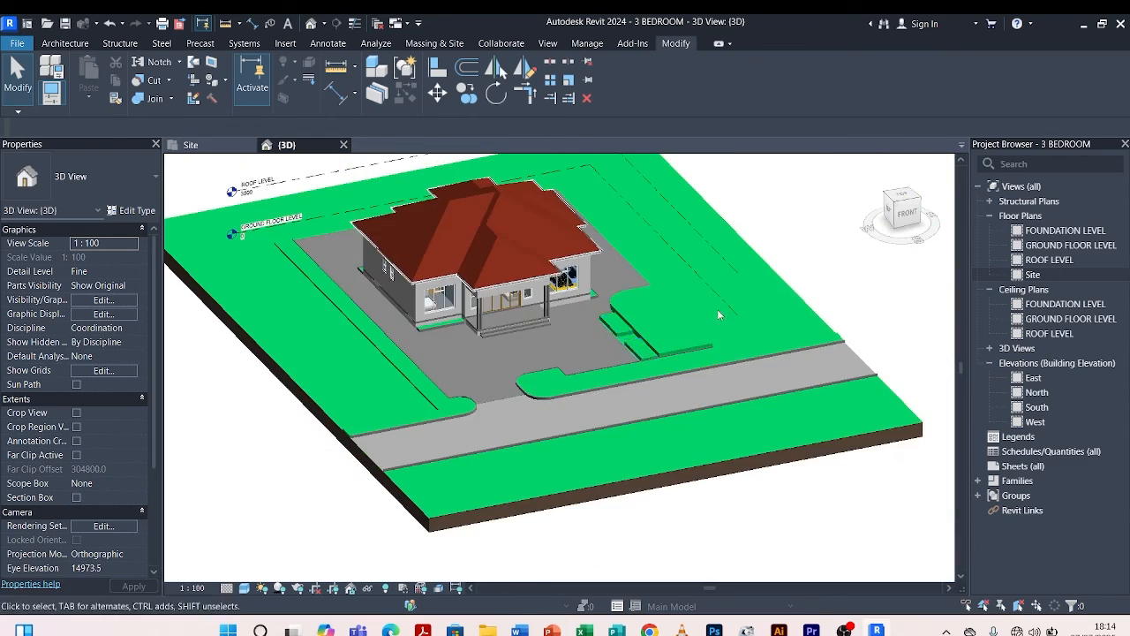
pyautogui.keyDown('shift'); pyautogui.moveTo(656, 290); pyautogui.dragTo(477, 391, button='middle'); pyautogui.keyUp('shift')
pyautogui.scroll(4, 477, 391)
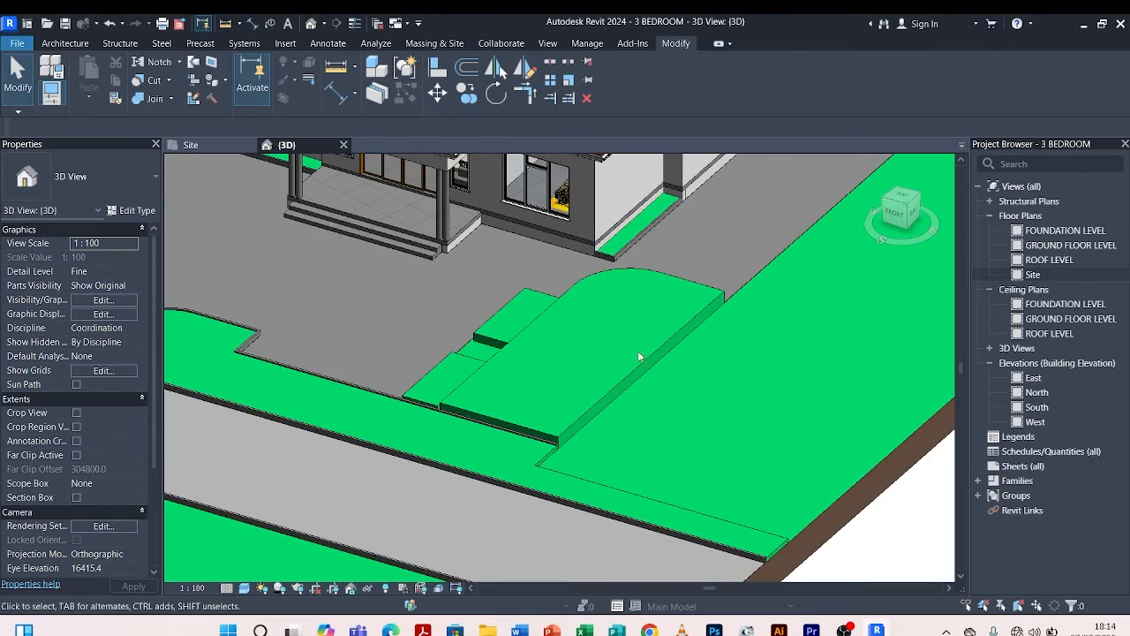
pyautogui.scroll(-5, 641, 356)
pyautogui.keyDown('shift'); pyautogui.moveTo(640, 356); pyautogui.dragTo(626, 399, button='middle'); pyautogui.keyUp('shift')
pyautogui.scroll(4, 678, 247)
pyautogui.scroll(-3, 631, 335)
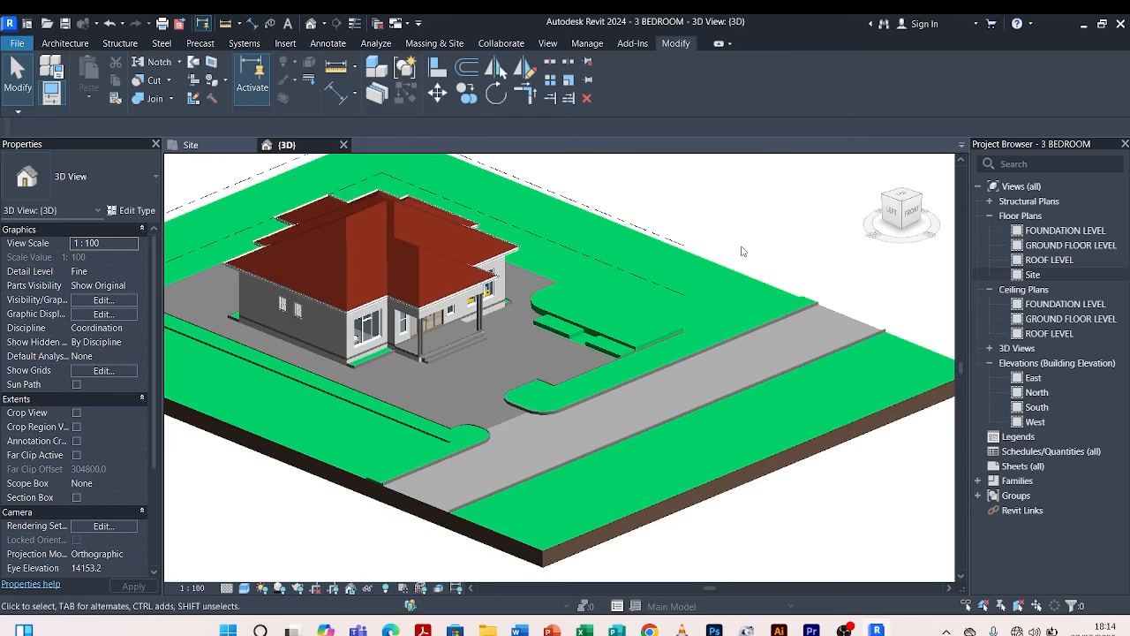
# Start a new sub-division on the Grassland - 1200mm toposolid and prepare to pick its boundary lines in the Site plan.
pyautogui.click(734, 266)
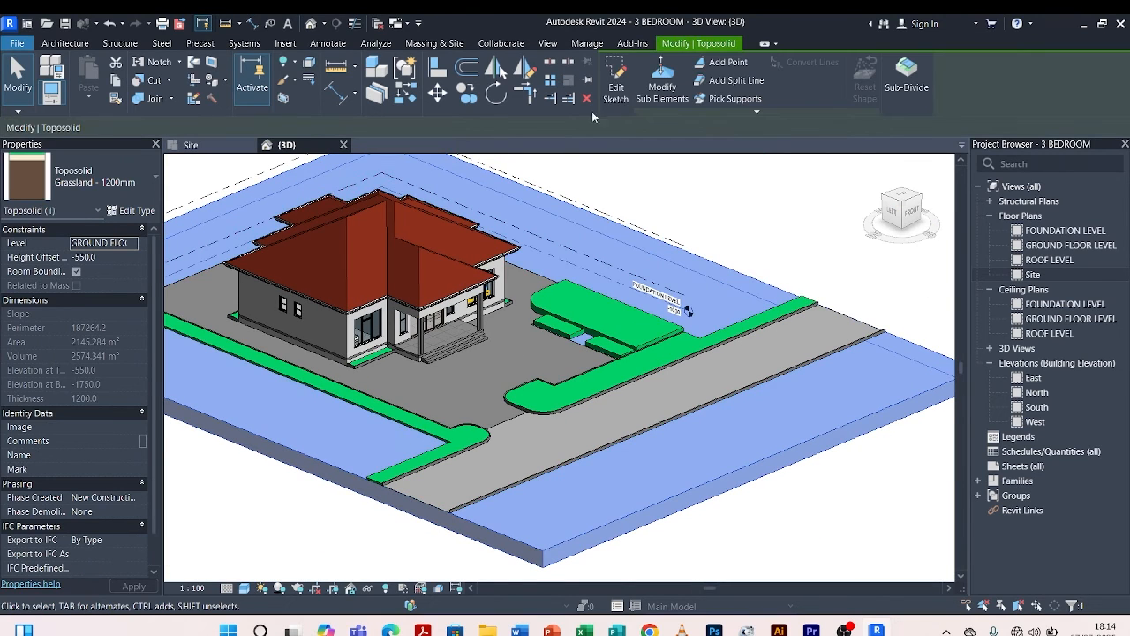
pyautogui.click(917, 82)
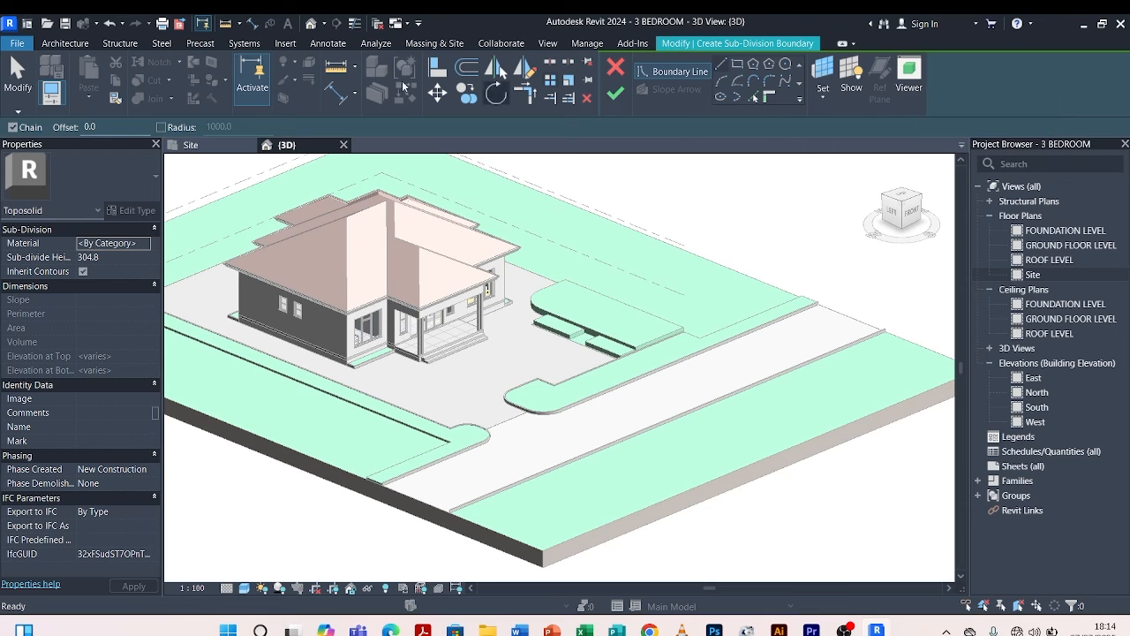
pyautogui.click(189, 145)
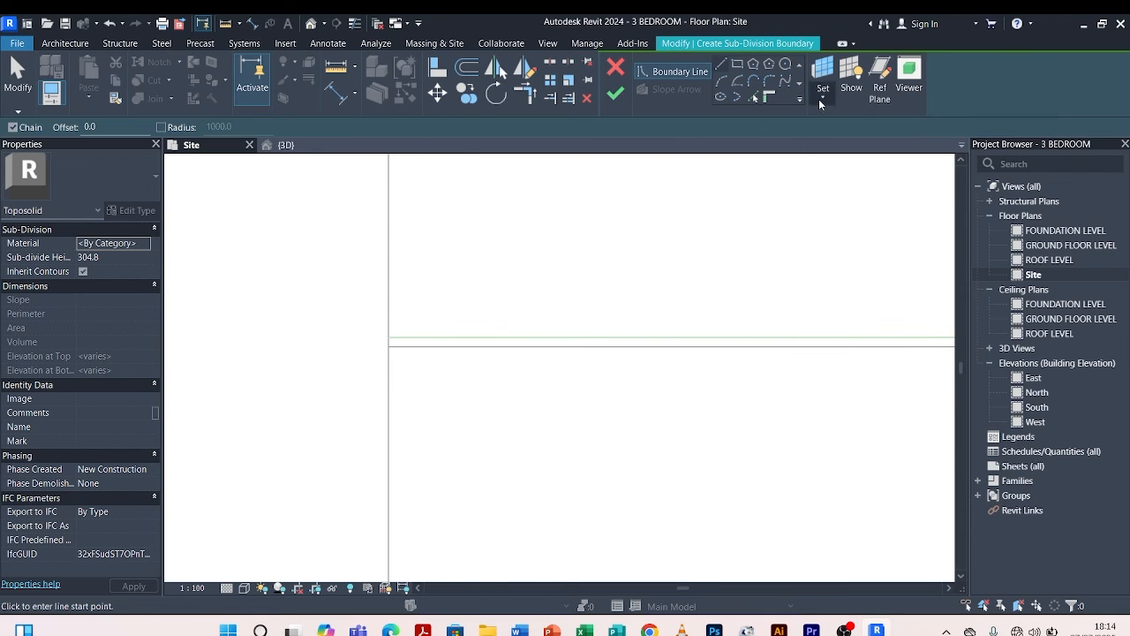
pyautogui.click(757, 97)
pyautogui.scroll(-2, 469, 330)
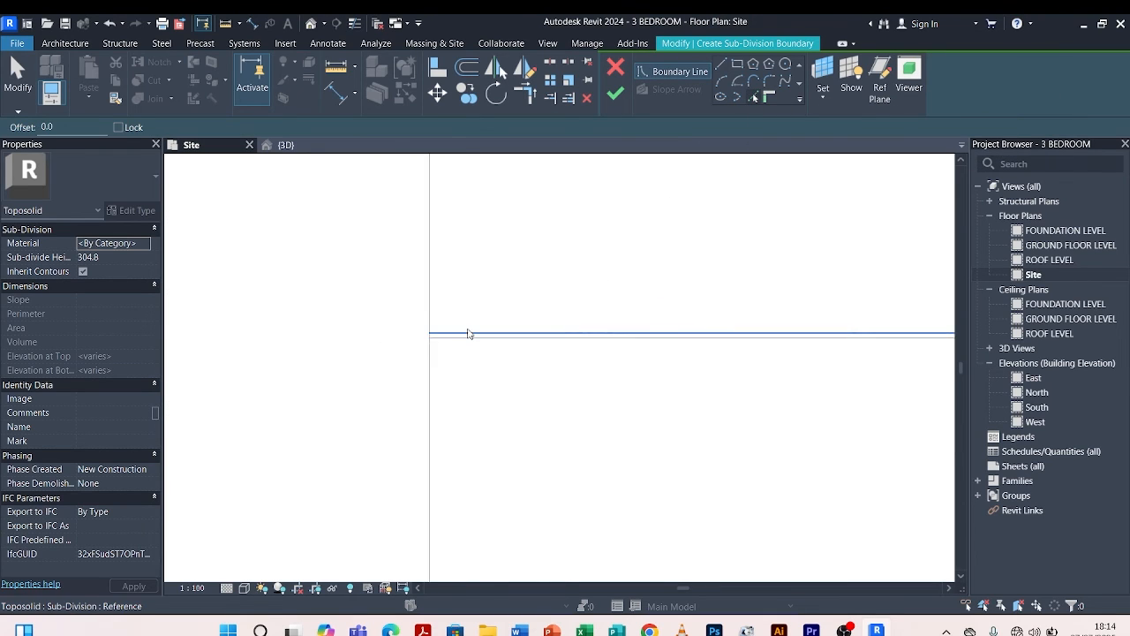
pyautogui.scroll(-3, 684, 188)
pyautogui.scroll(4, 609, 292)
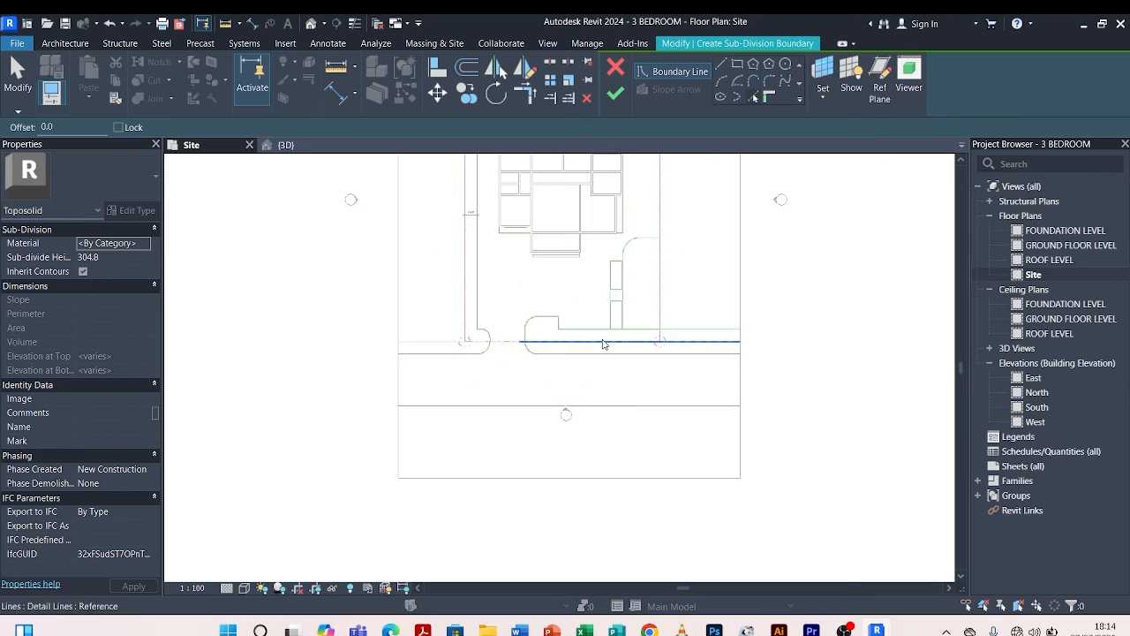
# Pick the inner and outer edges of the narrow planting bed adjoining the front verge as kerb boundary lines, with 0 offset.
pyautogui.scroll(2, 621, 257)
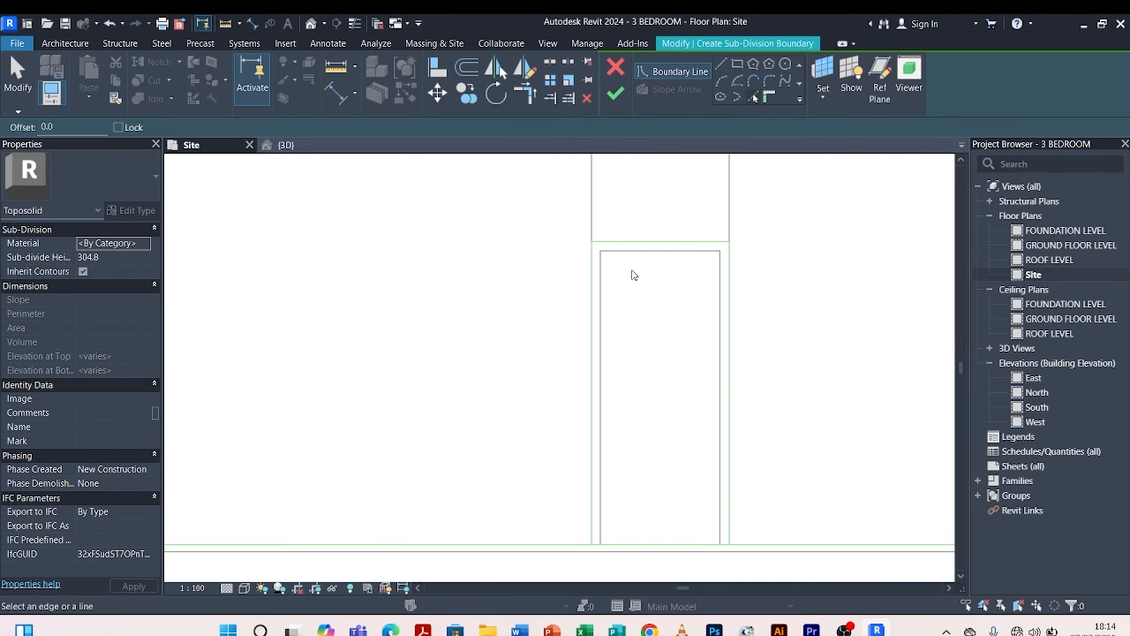
pyautogui.click(605, 312)
pyautogui.click(607, 364)
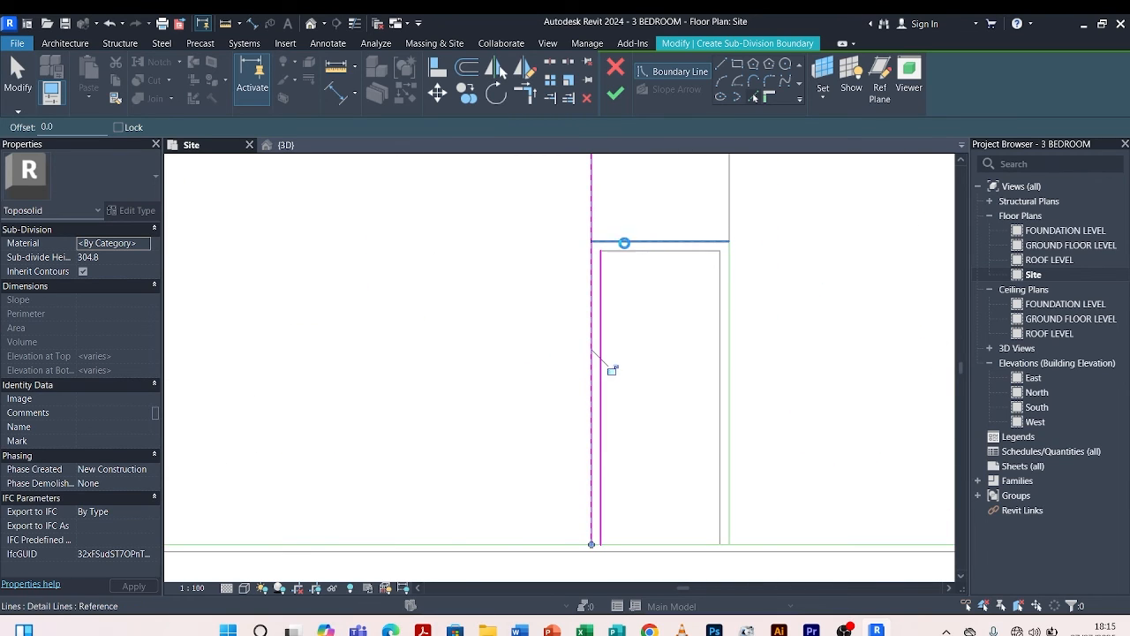
pyautogui.click(716, 330)
pyautogui.click(734, 344)
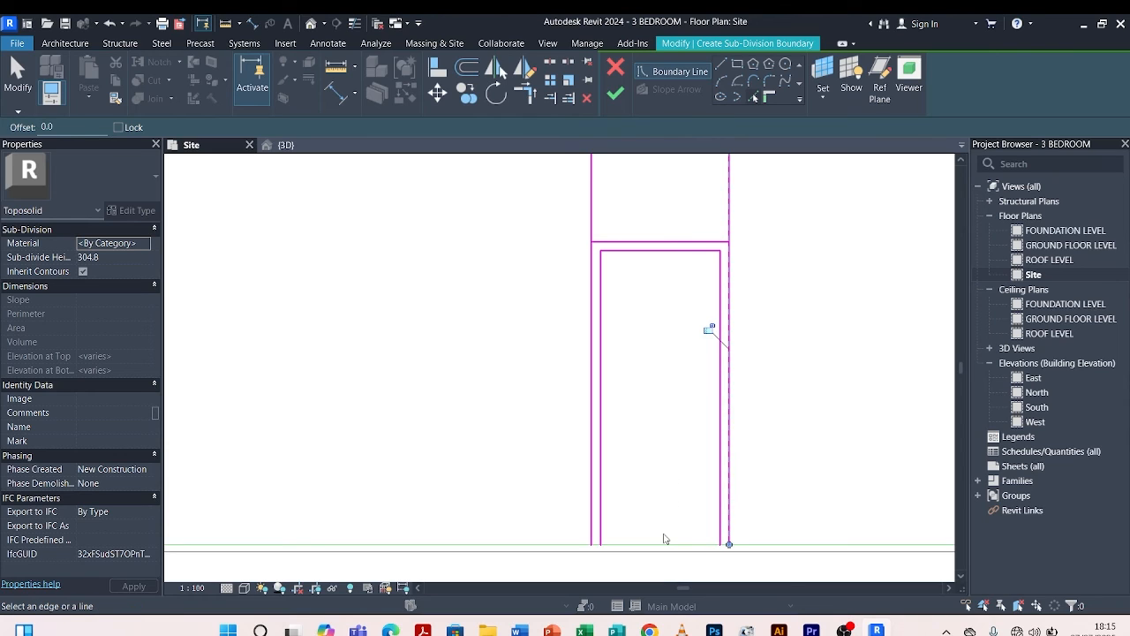
# Pick the remaining inner and outer edges of the upper planting bed as kerb boundary lines, with 0 offset.
pyautogui.scroll(-3, 643, 353)
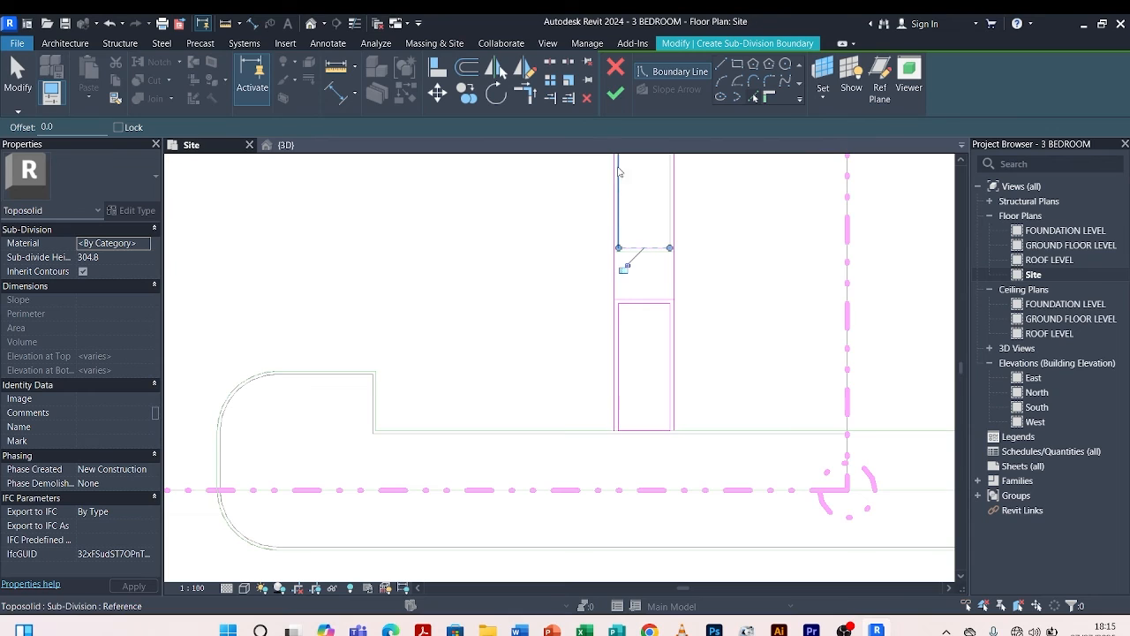
pyautogui.scroll(3, 619, 254)
pyautogui.click(646, 251)
pyautogui.scroll(-4, 650, 330)
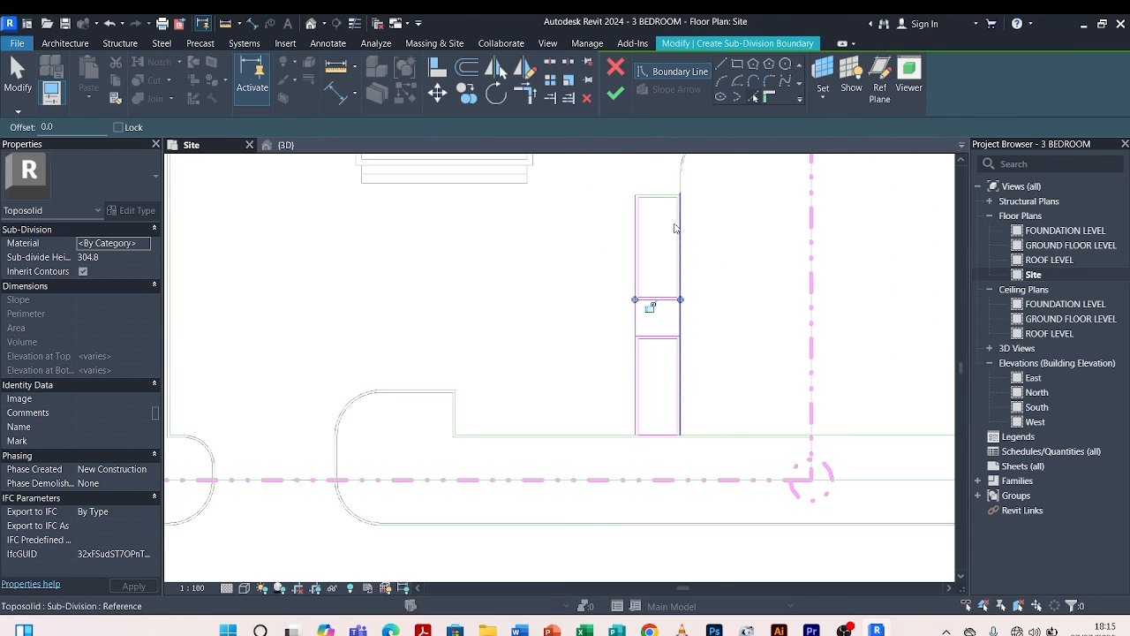
pyautogui.scroll(2, 673, 240)
pyautogui.click(679, 243)
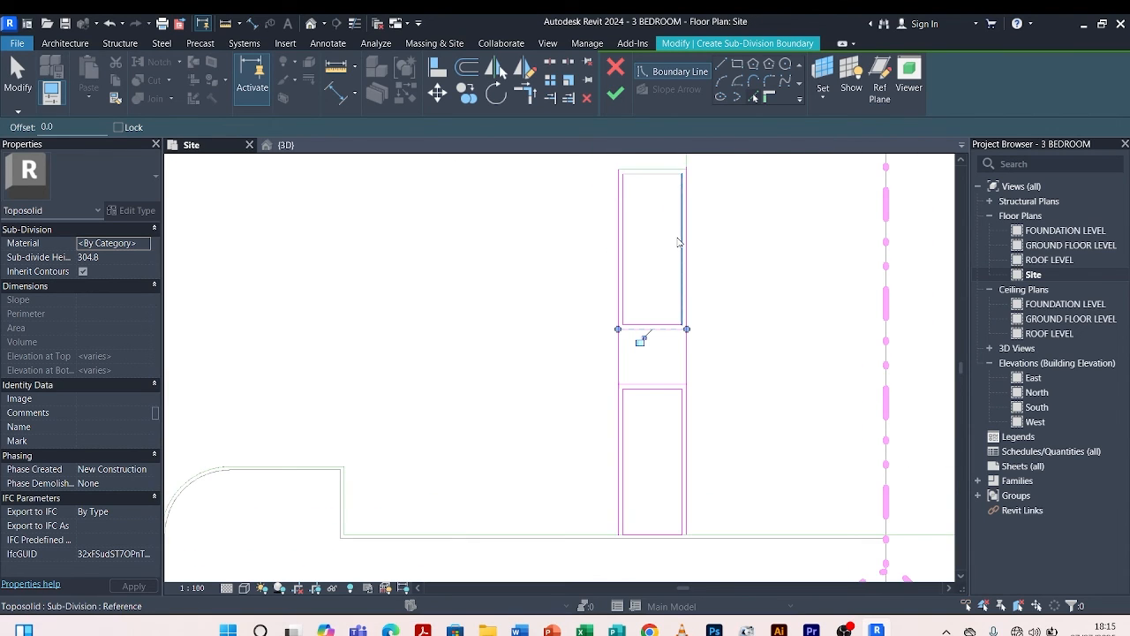
pyautogui.scroll(2, 654, 180)
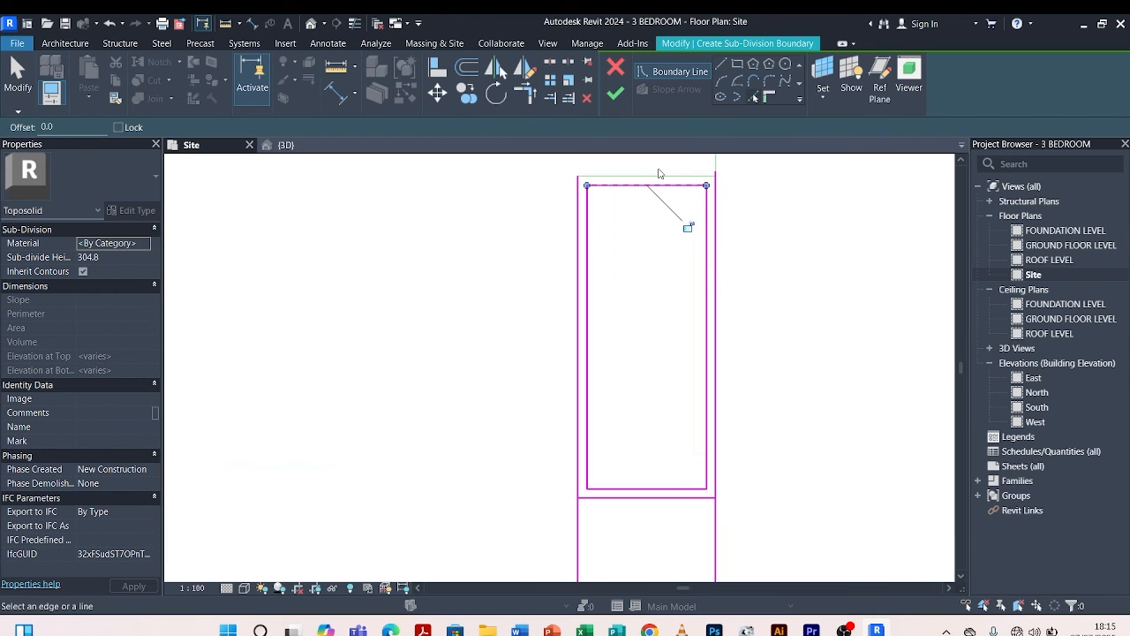
pyautogui.scroll(-4, 635, 221)
pyautogui.click(634, 224)
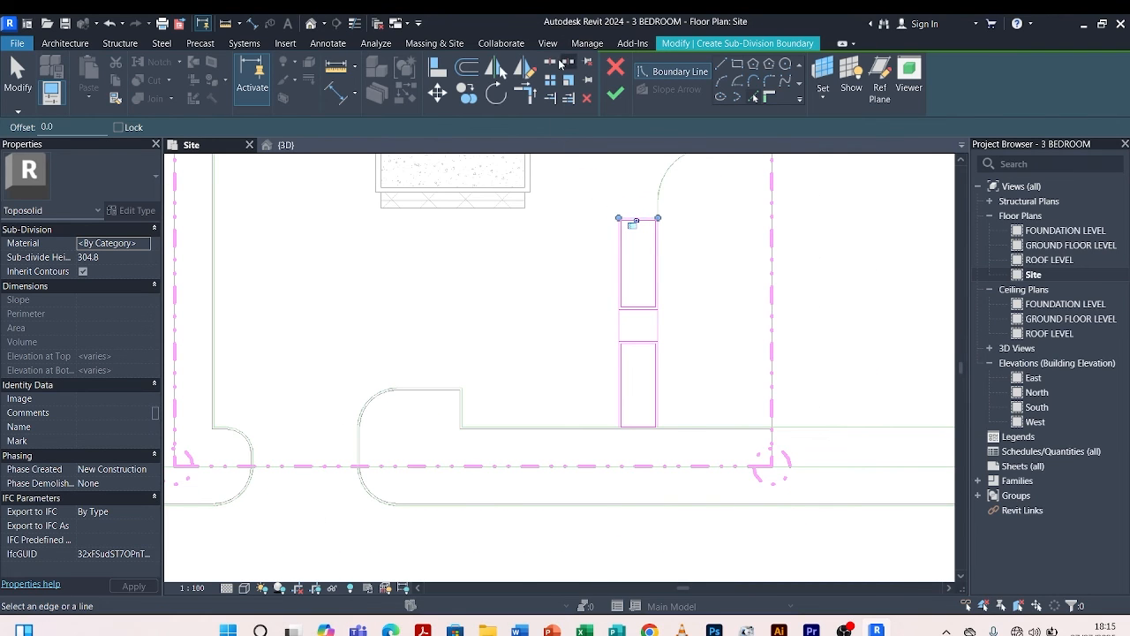
# Split the left outer boundary line in the gap between the two beds and the lower bed's bottom line near its middle.
pyautogui.click(559, 63)
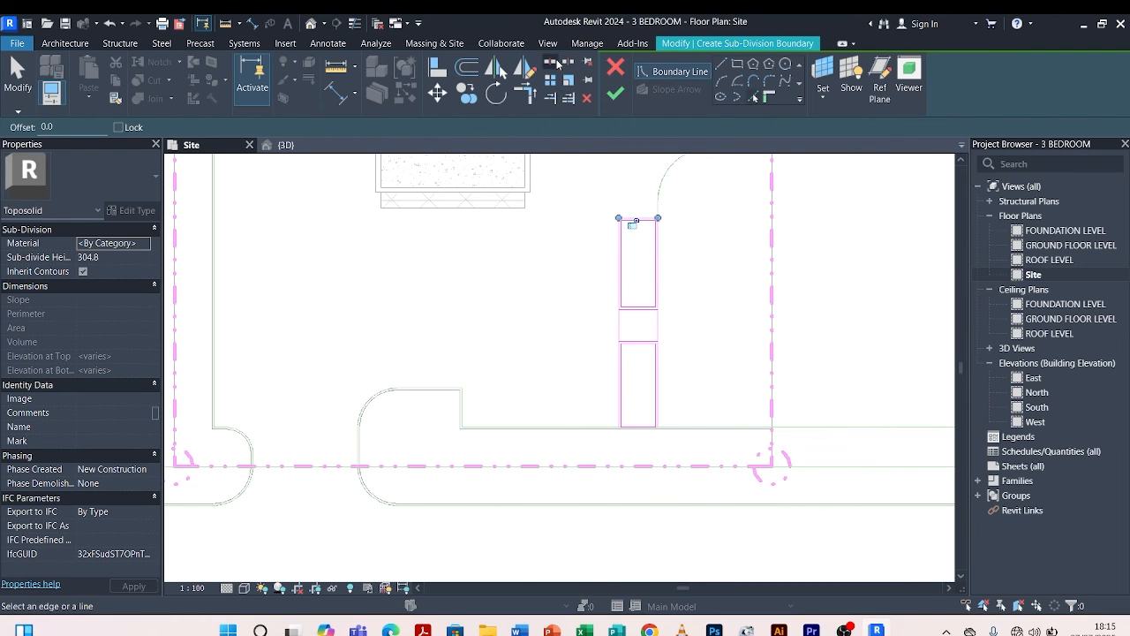
pyautogui.click(631, 324)
pyautogui.scroll(3, 639, 421)
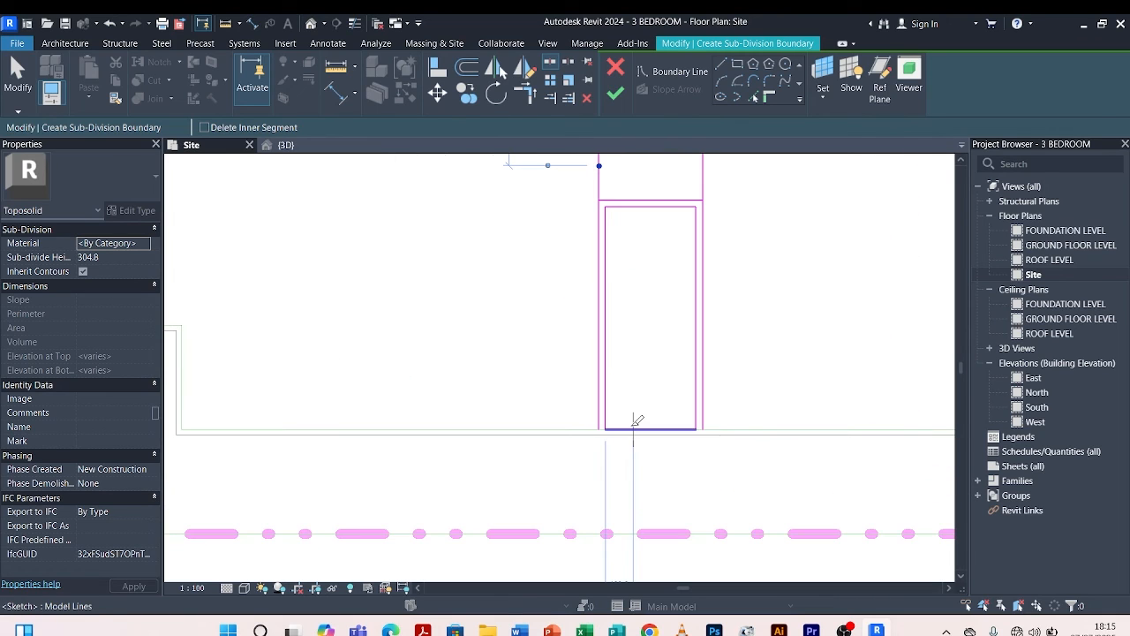
pyautogui.click(653, 427)
pyautogui.scroll(-3, 616, 495)
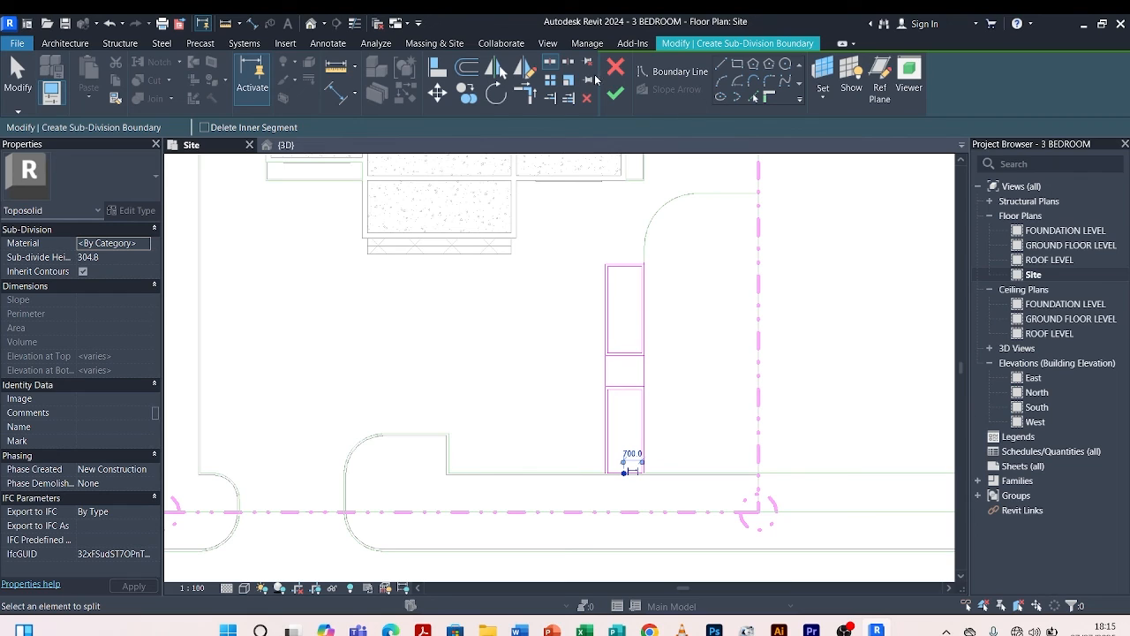
# Split the right outer line in the gap between the beds and trim both outer side lines to the upper bed's lower edge.
pyautogui.click(530, 97)
pyautogui.scroll(5, 593, 348)
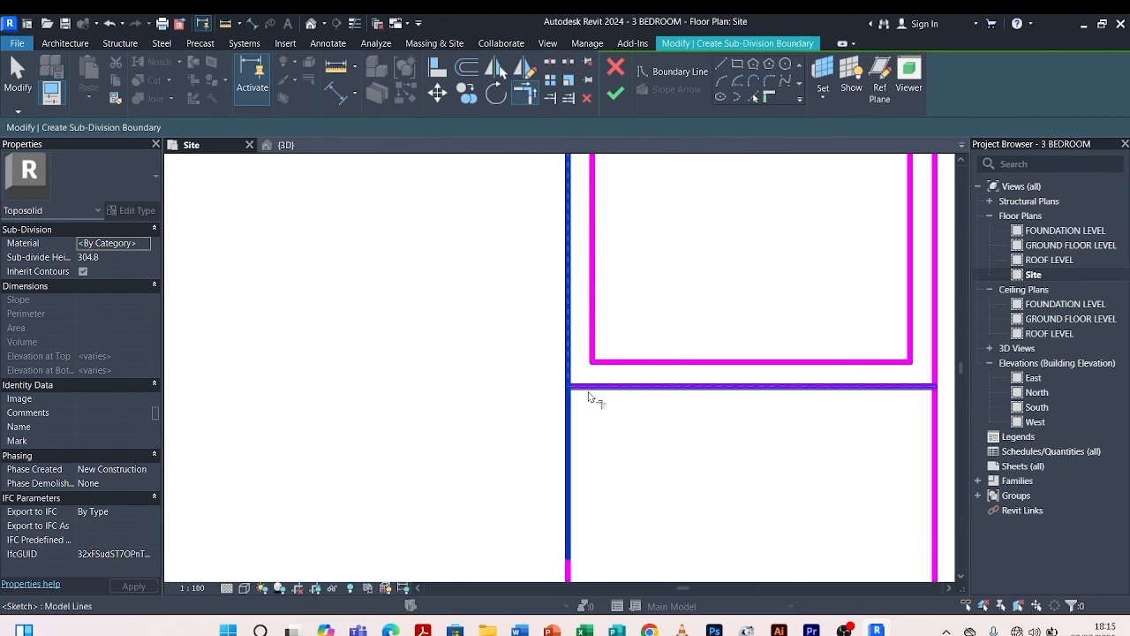
pyautogui.scroll(-4, 605, 380)
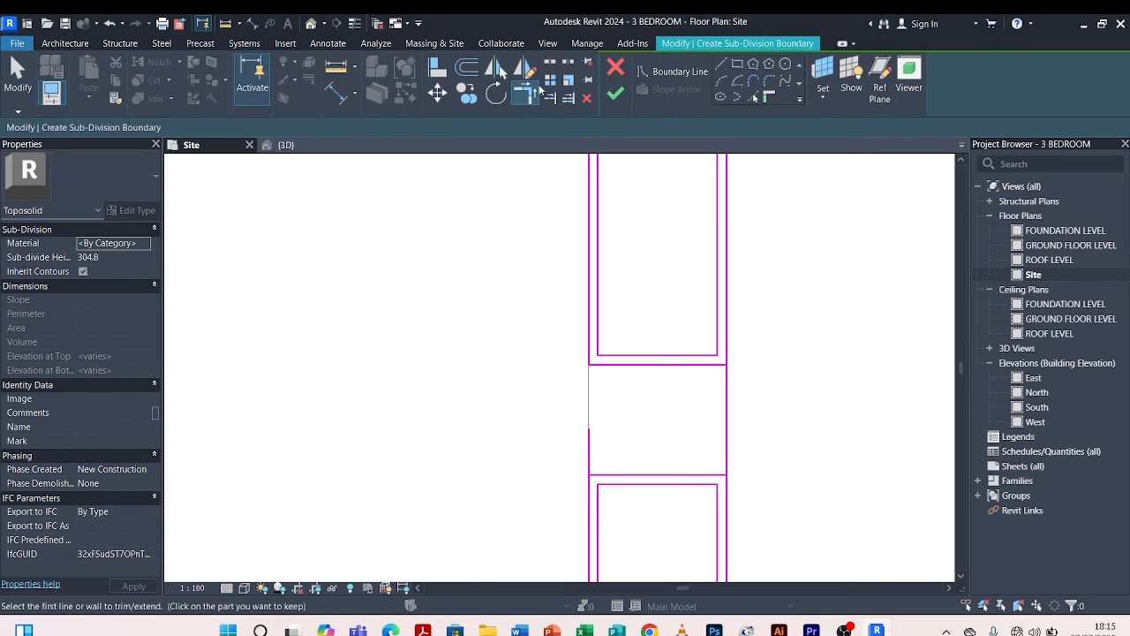
pyautogui.click(547, 65)
pyautogui.click(727, 410)
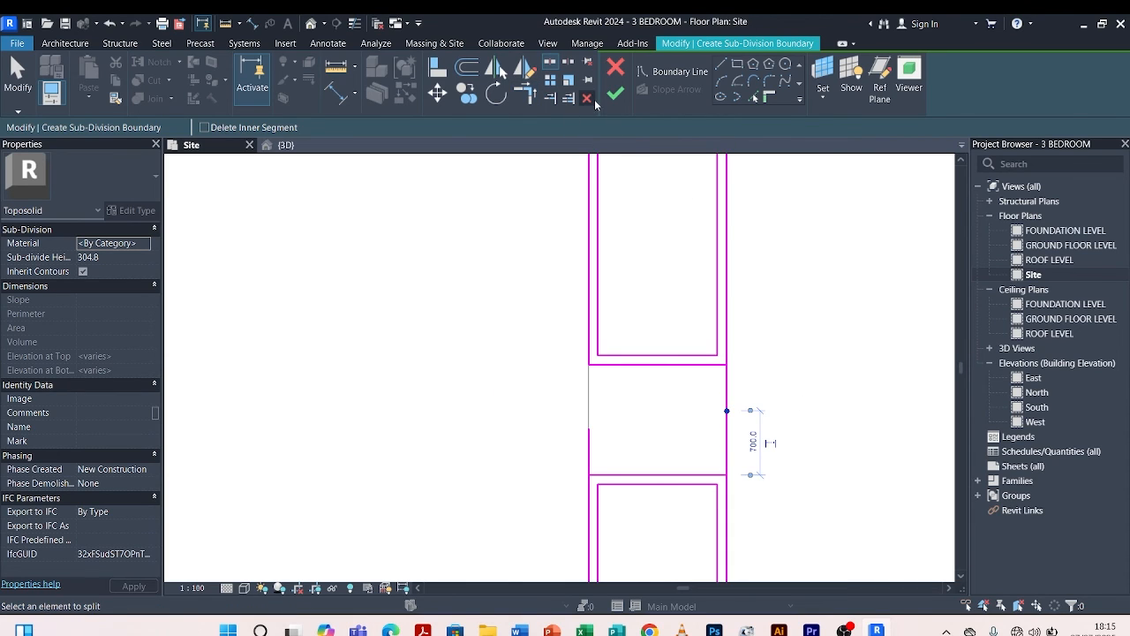
pyautogui.click(530, 94)
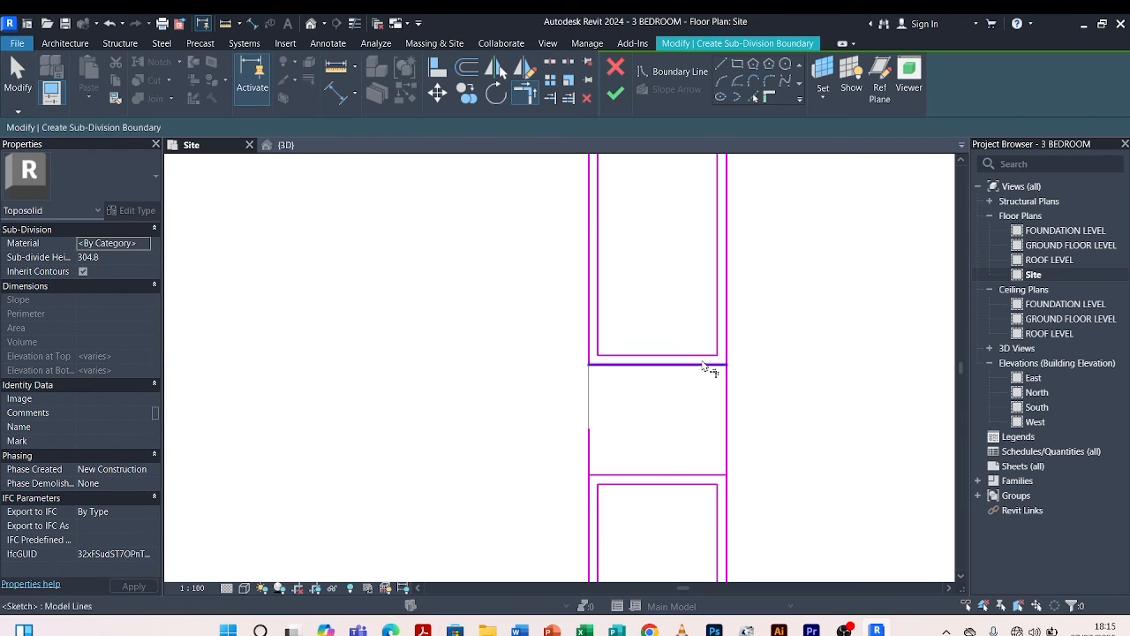
pyautogui.scroll(-3, 682, 450)
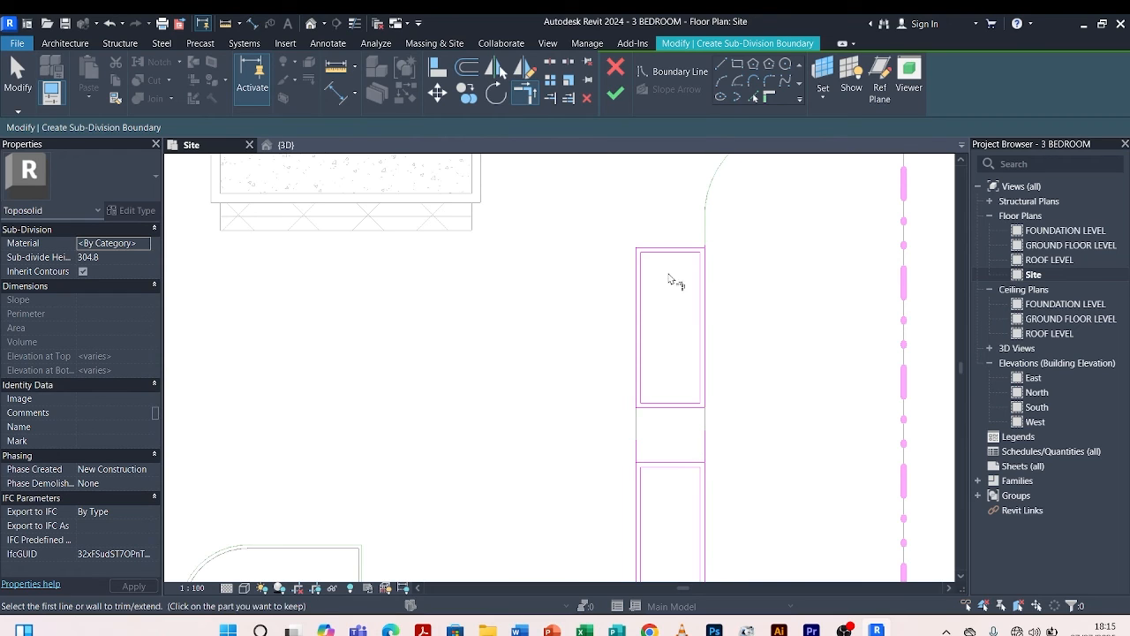
# Trim the outer boundary lines into clean corners at the upper bed's top right and at both top corners of the lower bed.
pyautogui.scroll(3, 703, 261)
pyautogui.click(709, 255)
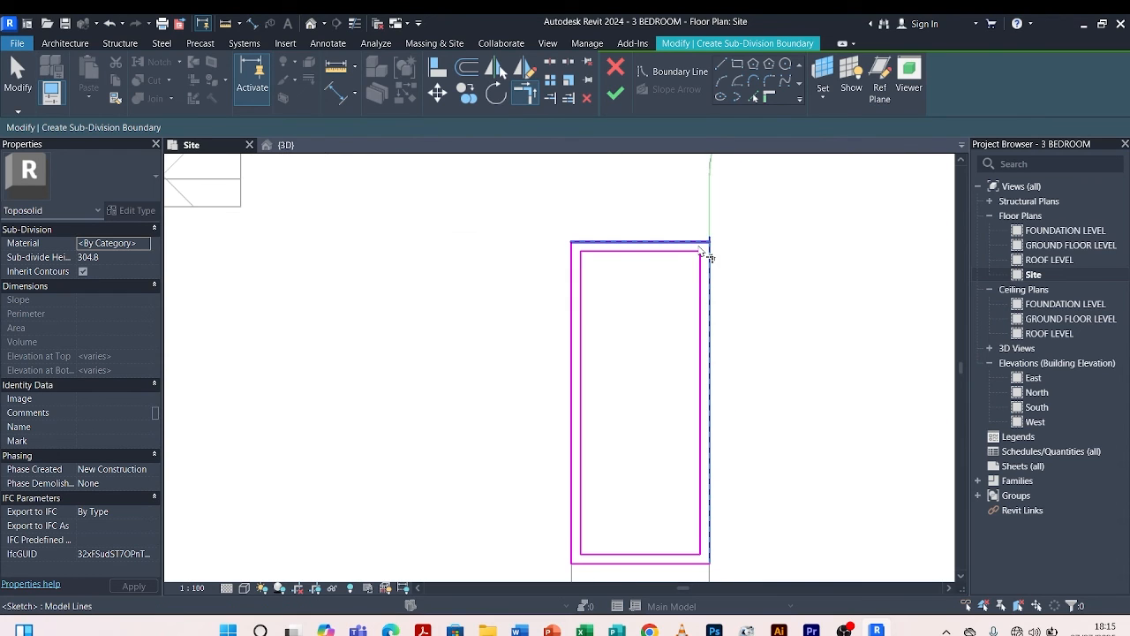
pyautogui.click(704, 247)
pyautogui.scroll(-3, 639, 202)
pyautogui.scroll(3, 627, 419)
pyautogui.click(581, 415)
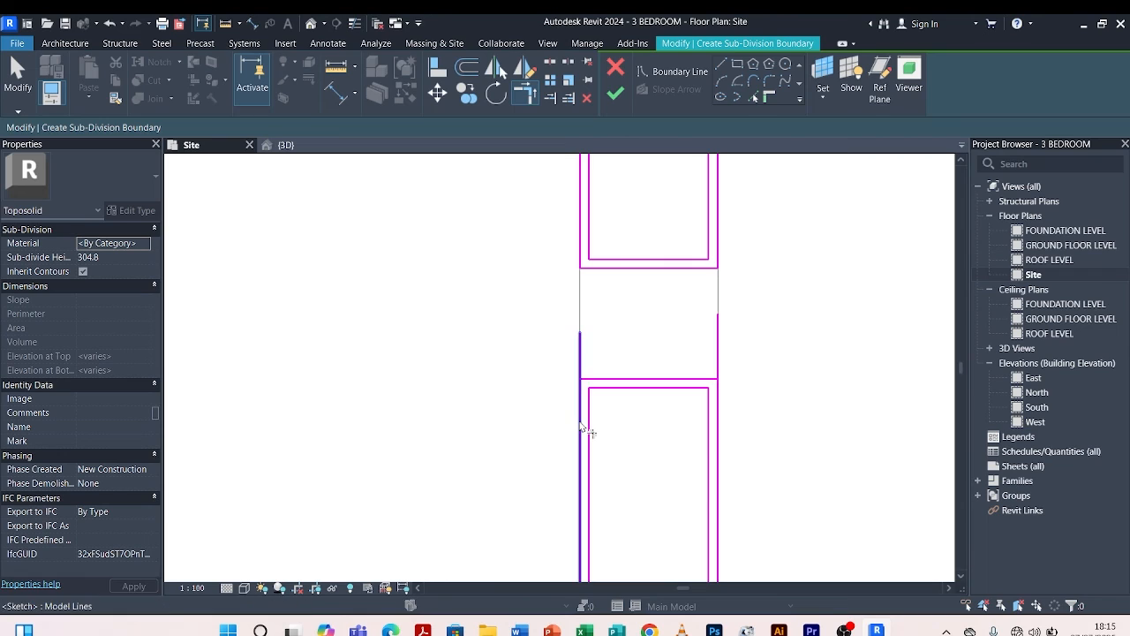
pyautogui.click(593, 385)
pyautogui.scroll(-3, 675, 291)
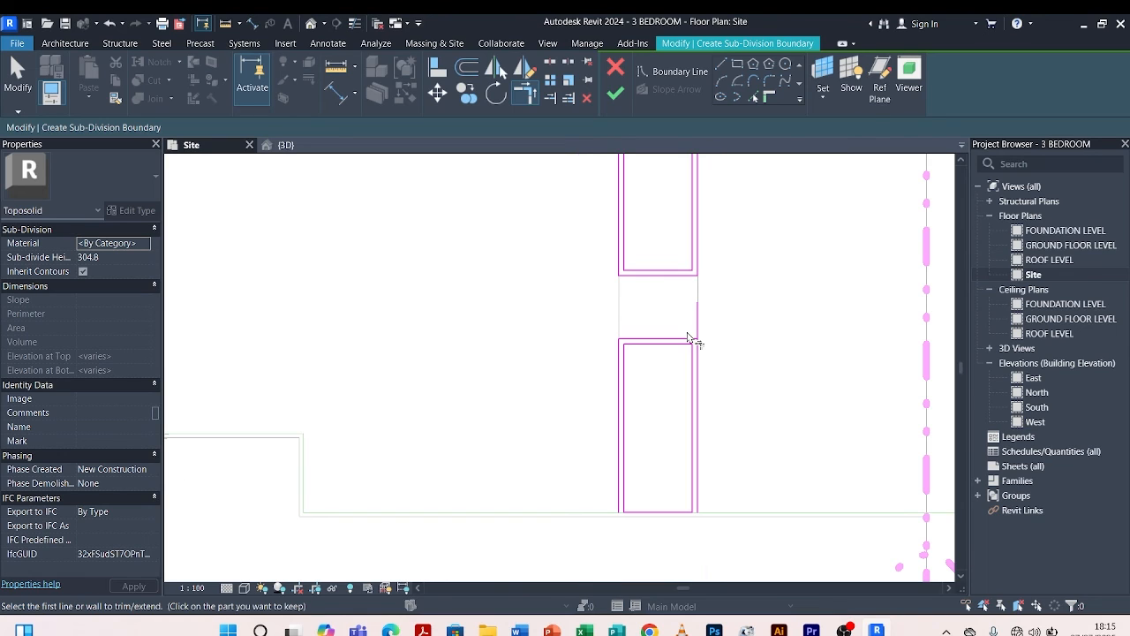
pyautogui.click(689, 338)
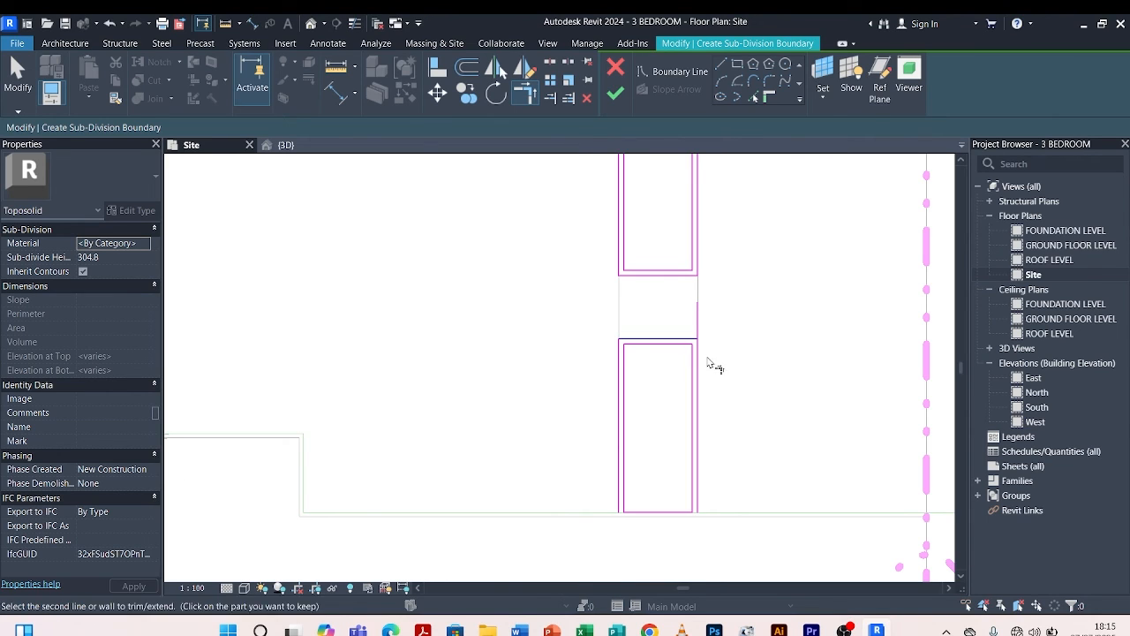
pyautogui.click(702, 402)
# Trim the lower bed's bottom line to the right outer and inner side lines, closing that end of the kerb.
pyautogui.scroll(3, 680, 530)
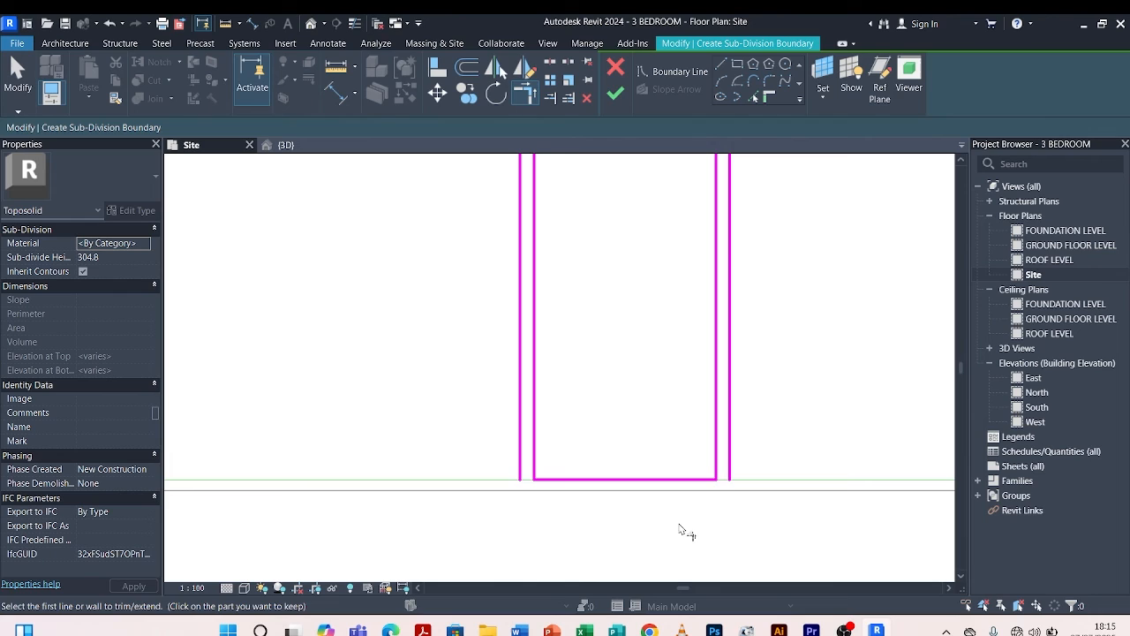
pyautogui.click(689, 480)
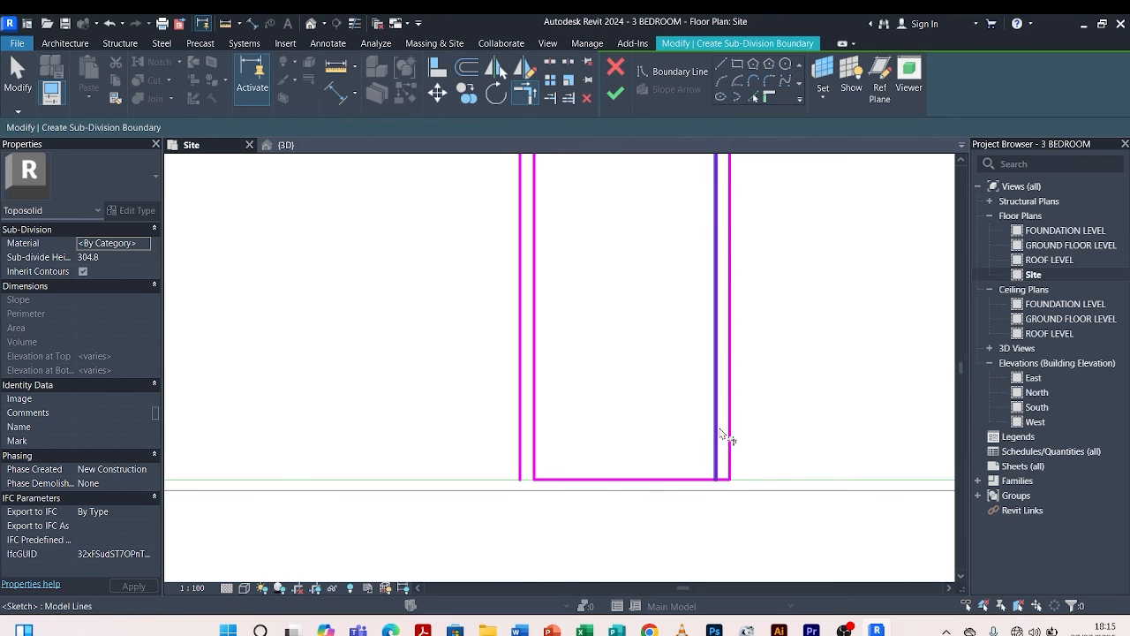
pyautogui.click(729, 438)
pyautogui.scroll(3, 732, 481)
pyautogui.click(731, 487)
pyautogui.scroll(-3, 656, 436)
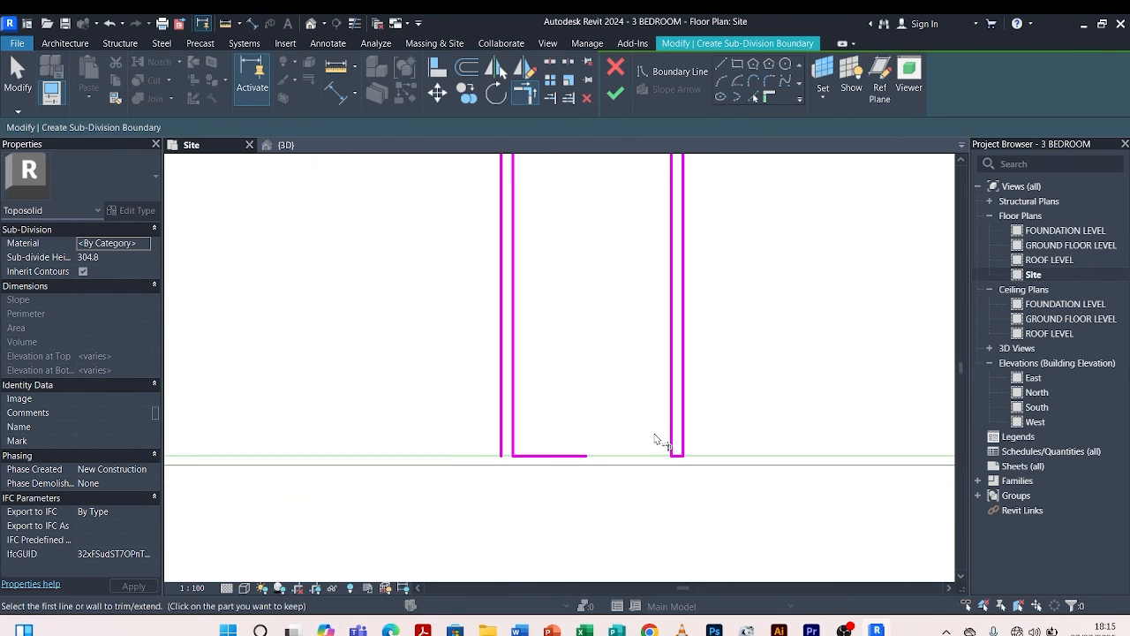
# Trim the remaining bottom line to the lower bed's left outer and inner side lines, closing the kerb's other end.
pyautogui.scroll(3, 519, 441)
pyautogui.click(483, 448)
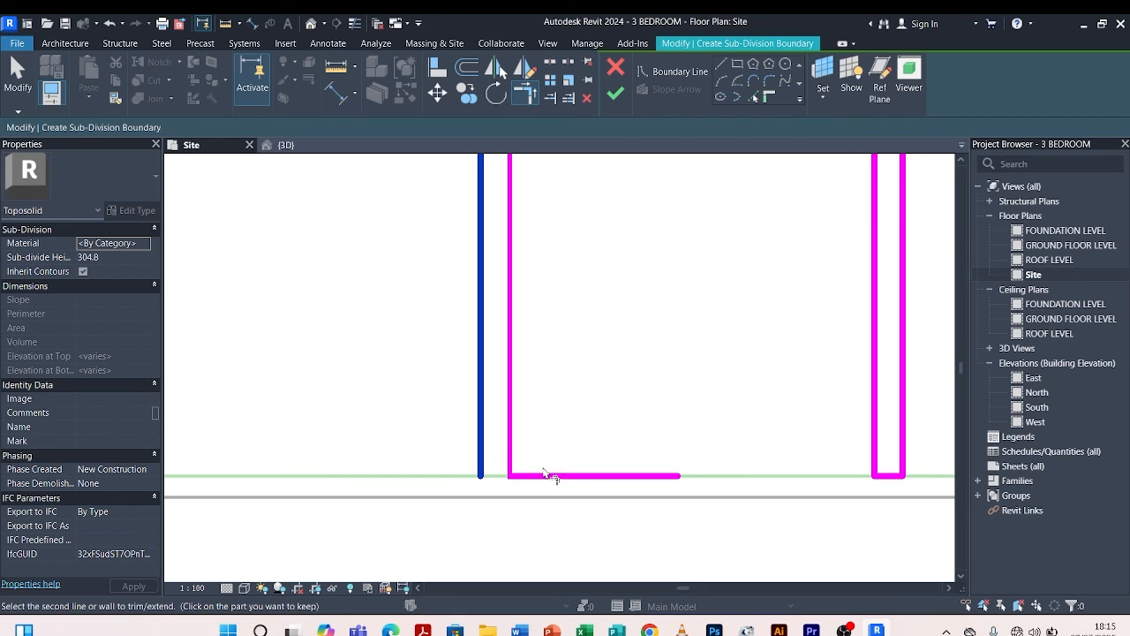
pyautogui.click(545, 475)
pyautogui.scroll(2, 495, 474)
pyautogui.click(501, 482)
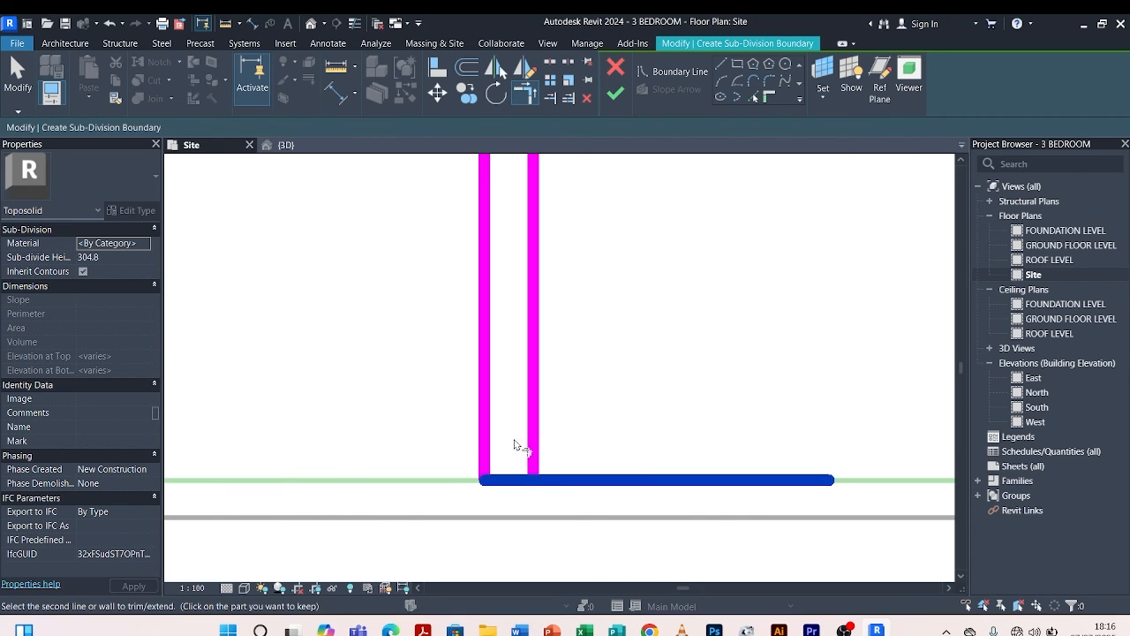
pyautogui.click(530, 434)
pyautogui.scroll(-3, 409, 325)
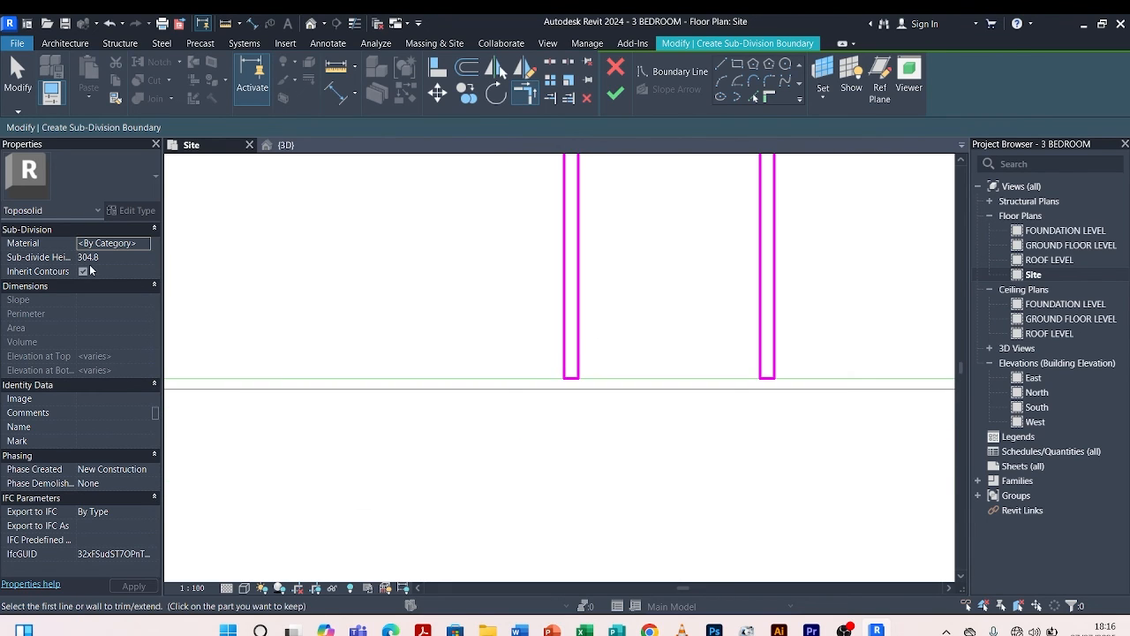
# Set the sub-divide height to 350, assign the kerbs material with Use Render Appearance enabled, and finish the boundary sketch.
pyautogui.click(121, 256)
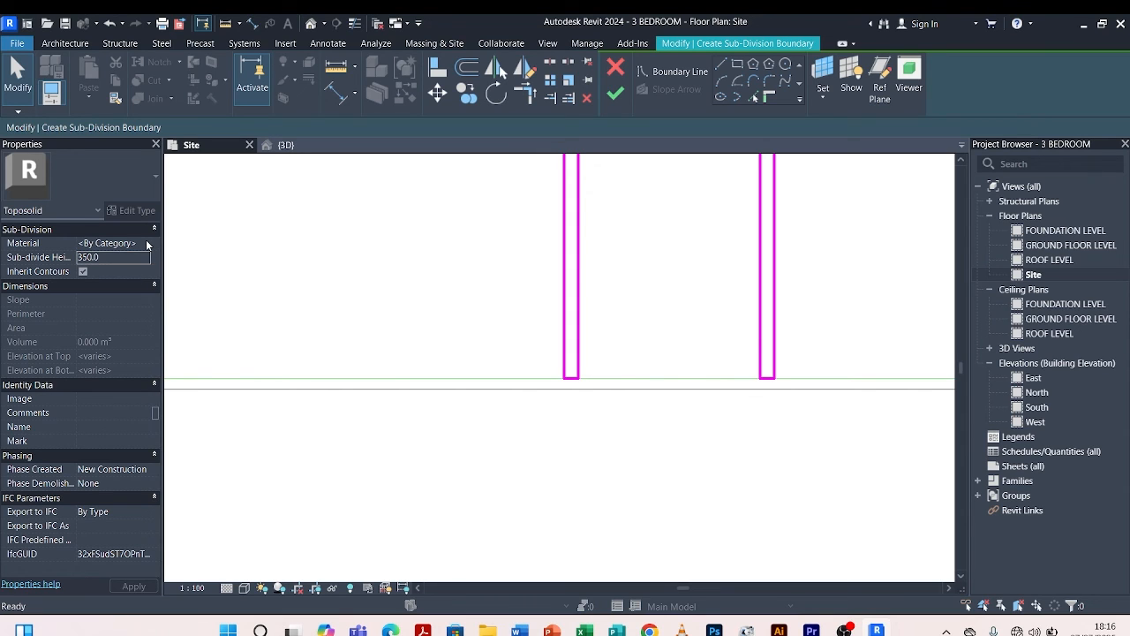
pyautogui.click(147, 244)
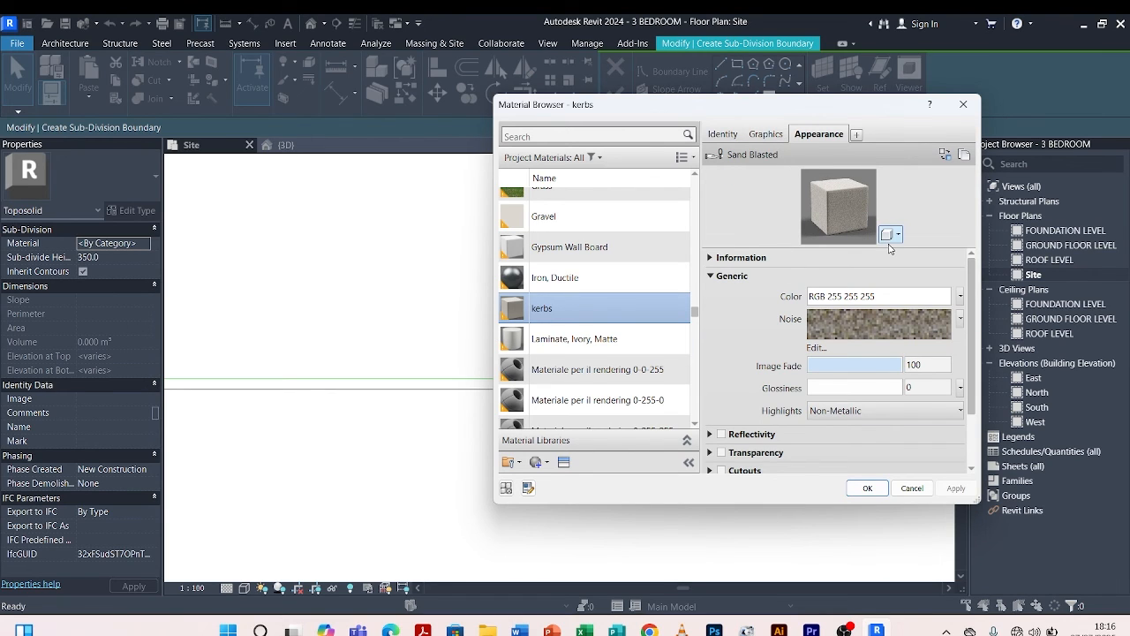
pyautogui.click(765, 134)
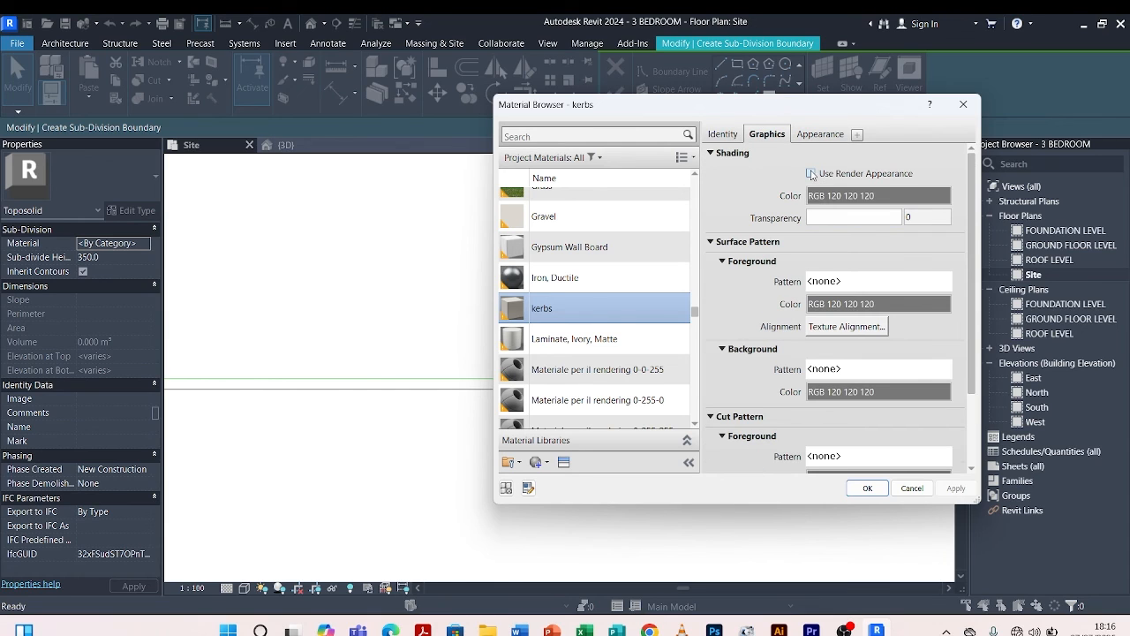
pyautogui.click(811, 174)
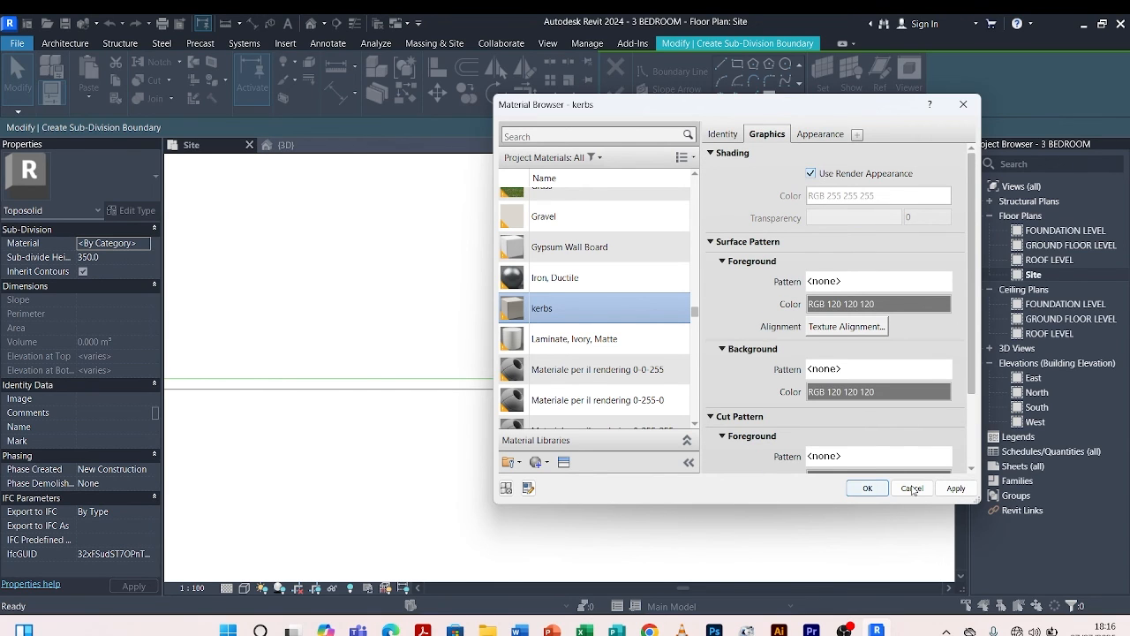
pyautogui.click(867, 489)
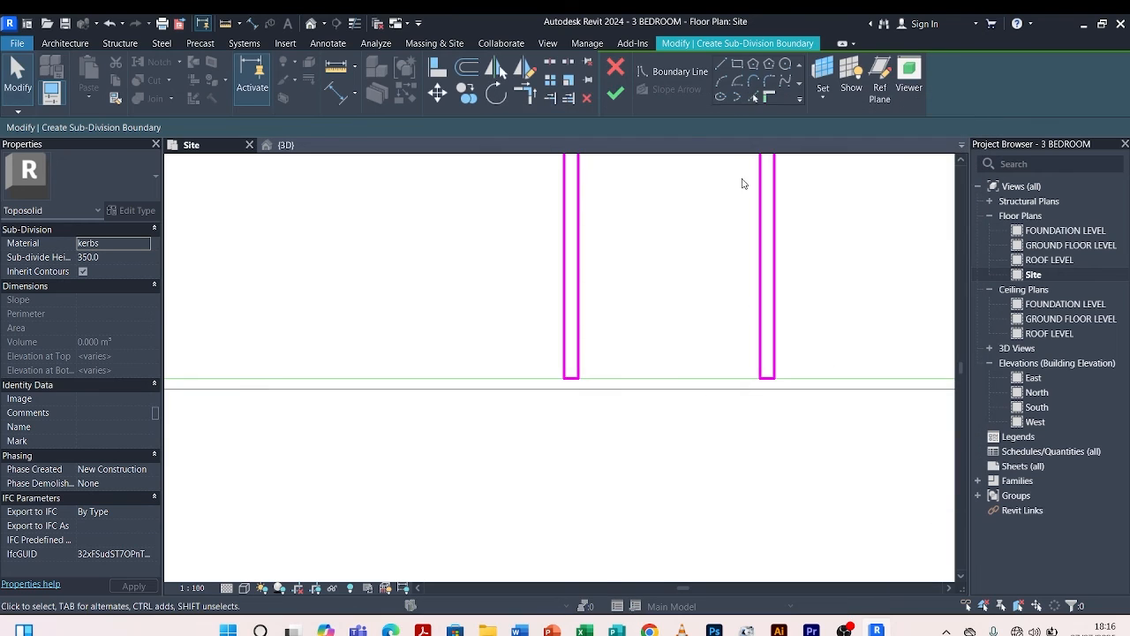
pyautogui.click(616, 93)
# Examine the new kerbs around the two small planting beds and the adjoining raised lawn in 3D from several sides.
pyautogui.click(283, 145)
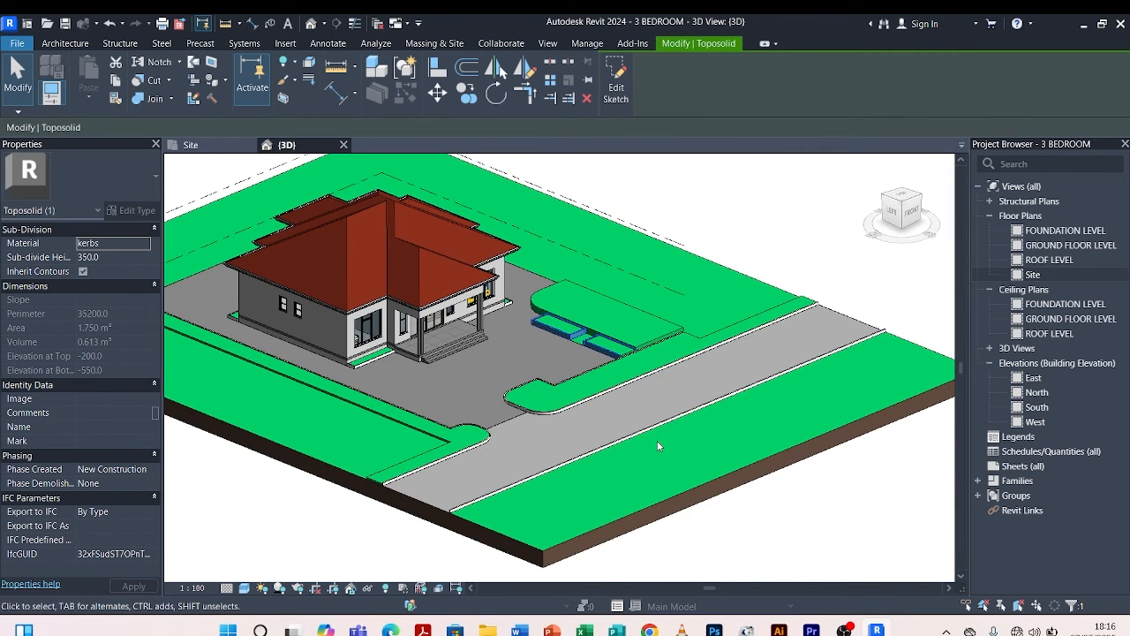
pyautogui.click(645, 388)
pyautogui.scroll(4, 618, 376)
pyautogui.press('Escape')
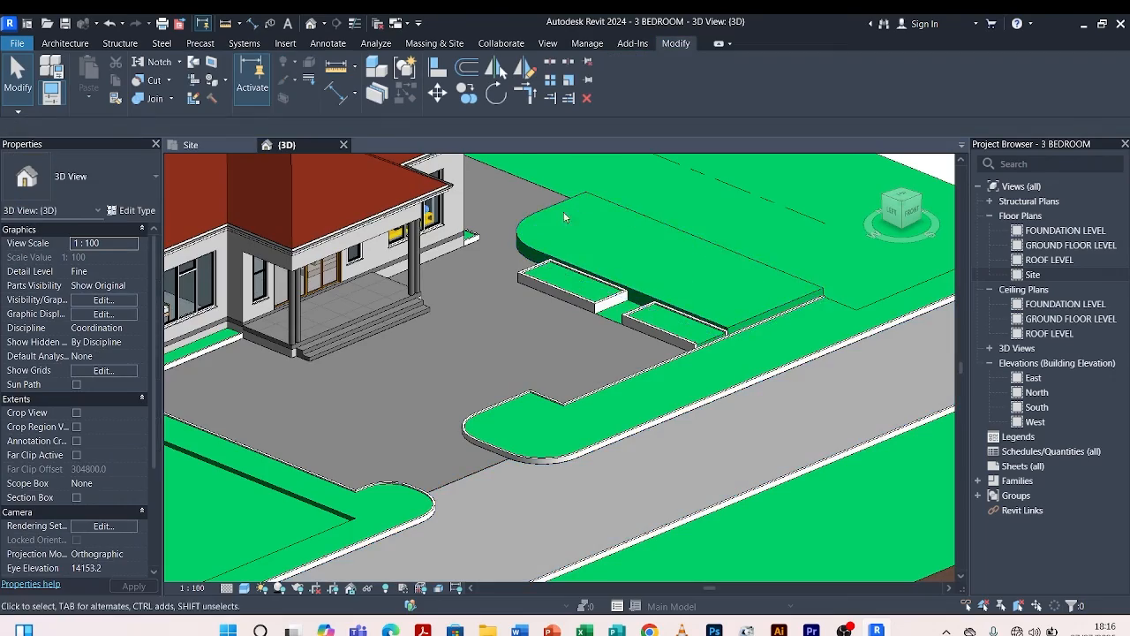
pyautogui.scroll(-5, 662, 248)
pyautogui.moveTo(711, 341)
pyautogui.keyDown('shift'); pyautogui.mouseDown(button='middle')
pyautogui.moveTo(727, 521)
pyautogui.moveTo(533, 512)
pyautogui.moveTo(703, 487)
pyautogui.moveTo(600, 334)
pyautogui.moveTo(734, 472)
pyautogui.moveTo(724, 354)
pyautogui.mouseUp(button='middle'); pyautogui.keyUp('shift')
pyautogui.scroll(3, 600, 333)
pyautogui.scroll(-4, 600, 333)
pyautogui.scroll(6, 724, 314)
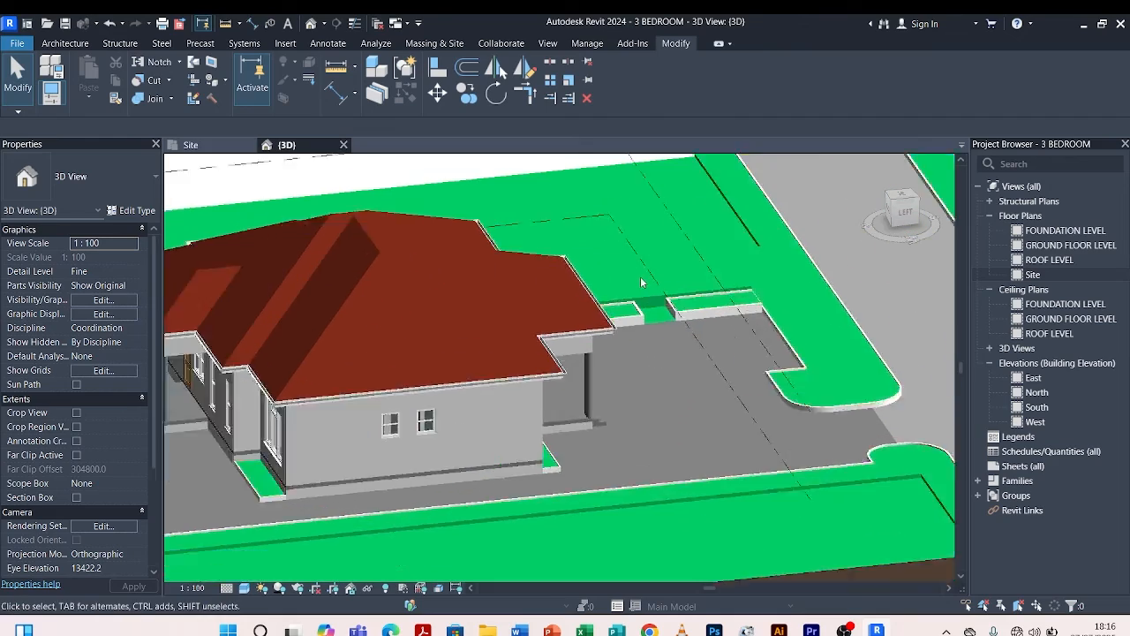
pyautogui.scroll(4, 724, 314)
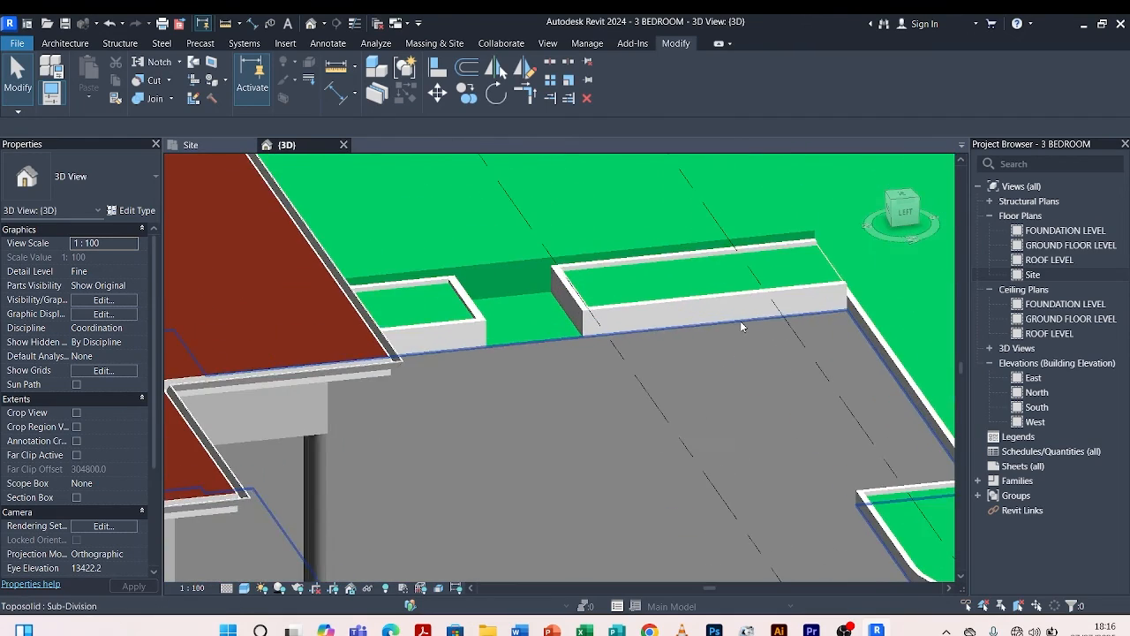
pyautogui.scroll(-2, 596, 343)
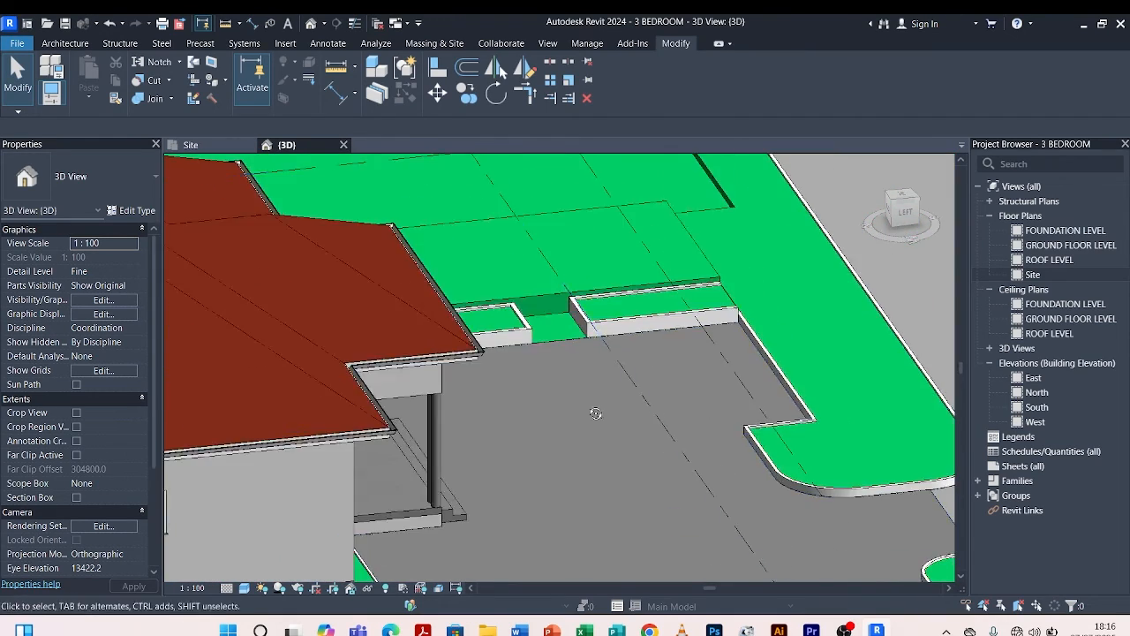
pyautogui.keyDown('shift'); pyautogui.moveTo(595, 412); pyautogui.dragTo(477, 371, button='middle'); pyautogui.keyUp('shift')
pyautogui.scroll(-3, 477, 369)
pyautogui.keyDown('shift'); pyautogui.moveTo(567, 425); pyautogui.dragTo(434, 445, button='middle'); pyautogui.keyUp('shift')
pyautogui.scroll(5, 434, 445)
pyautogui.scroll(3, 434, 445)
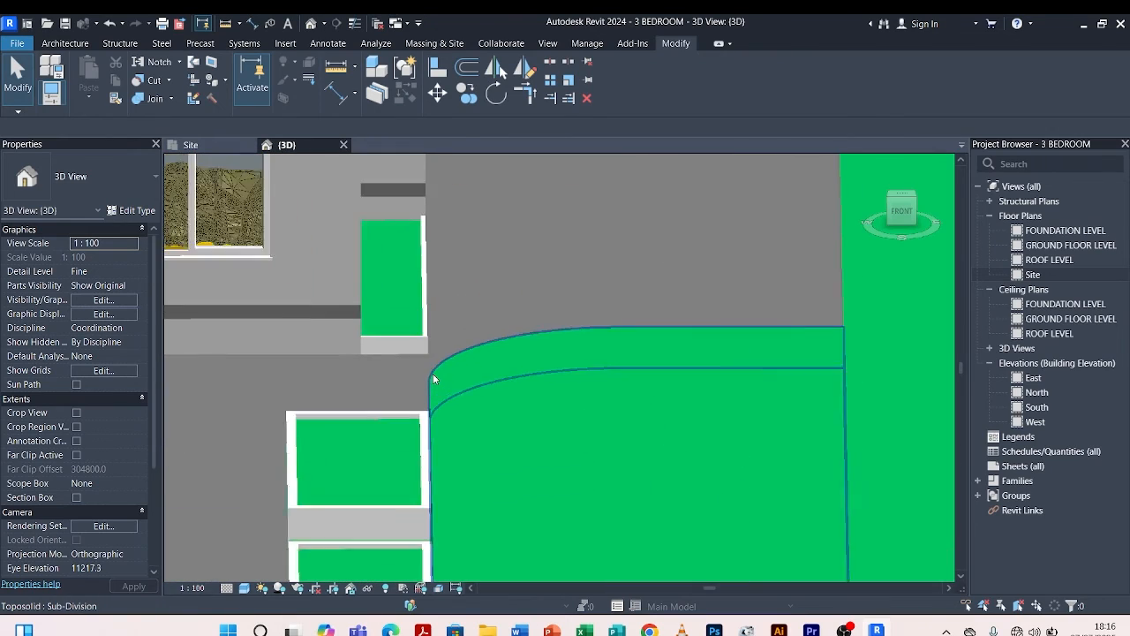
pyautogui.keyDown('shift'); pyautogui.moveTo(401, 378); pyautogui.dragTo(515, 341, button='middle'); pyautogui.keyUp('shift')
pyautogui.scroll(3, 703, 203)
pyautogui.keyDown('shift'); pyautogui.moveTo(702, 203); pyautogui.dragTo(421, 417, button='middle'); pyautogui.keyUp('shift')
pyautogui.scroll(-5, 562, 304)
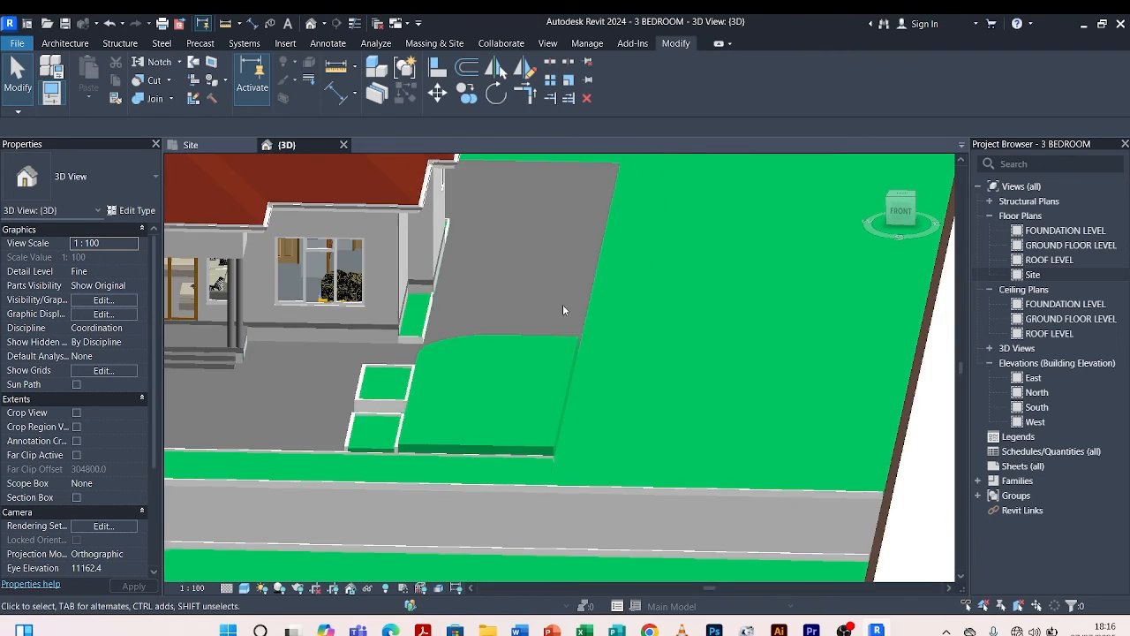
# Inspect the raised lawn beside the two small planting beds and the adjoining front kerb in 3D.
pyautogui.scroll(5, 466, 288)
pyautogui.scroll(-5, 466, 289)
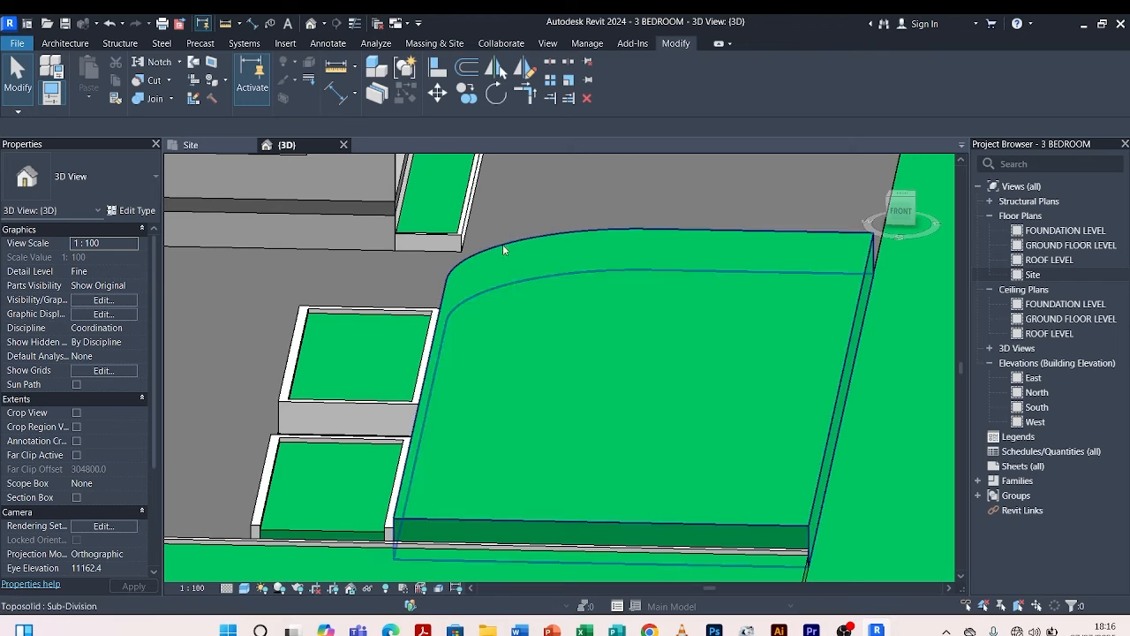
pyautogui.scroll(1, 630, 323)
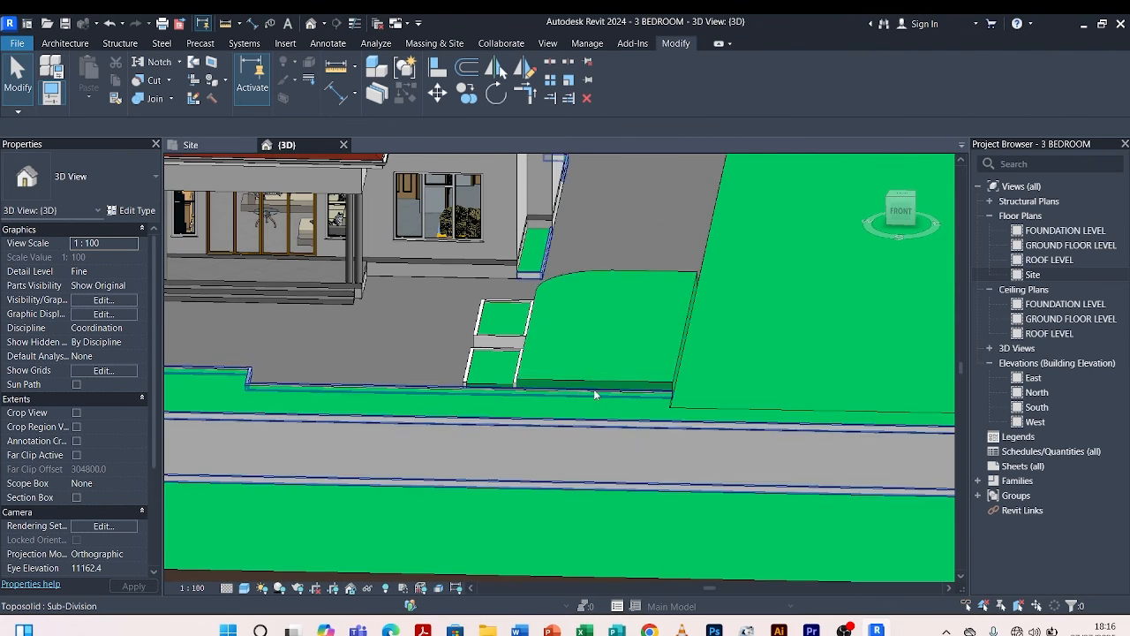
pyautogui.scroll(4, 583, 389)
pyautogui.scroll(-5, 606, 397)
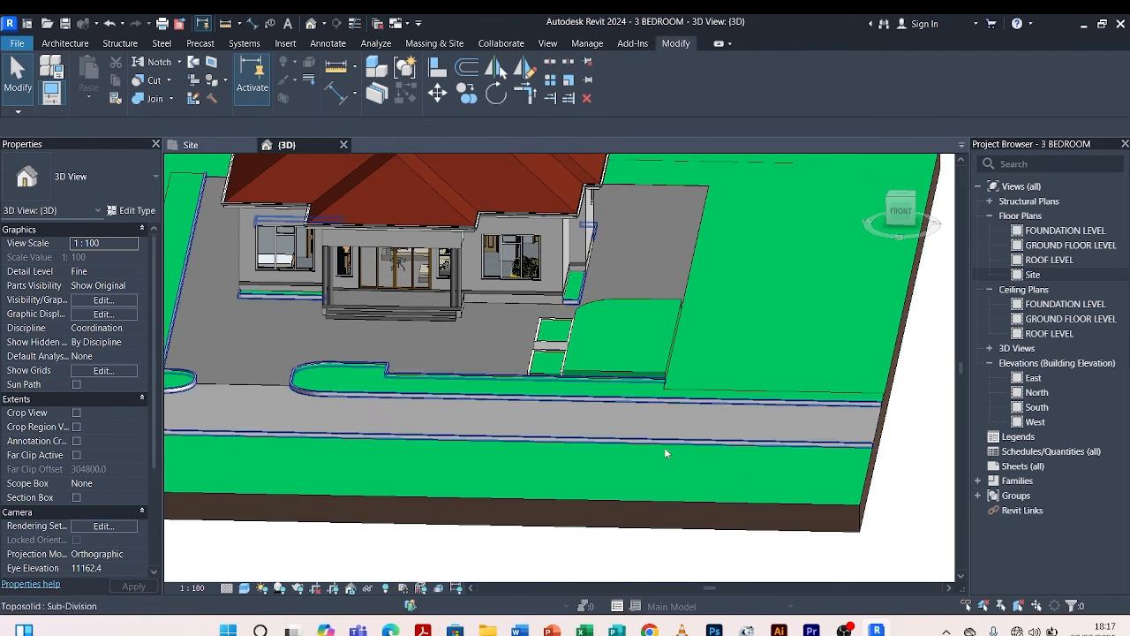
pyautogui.scroll(5, 545, 383)
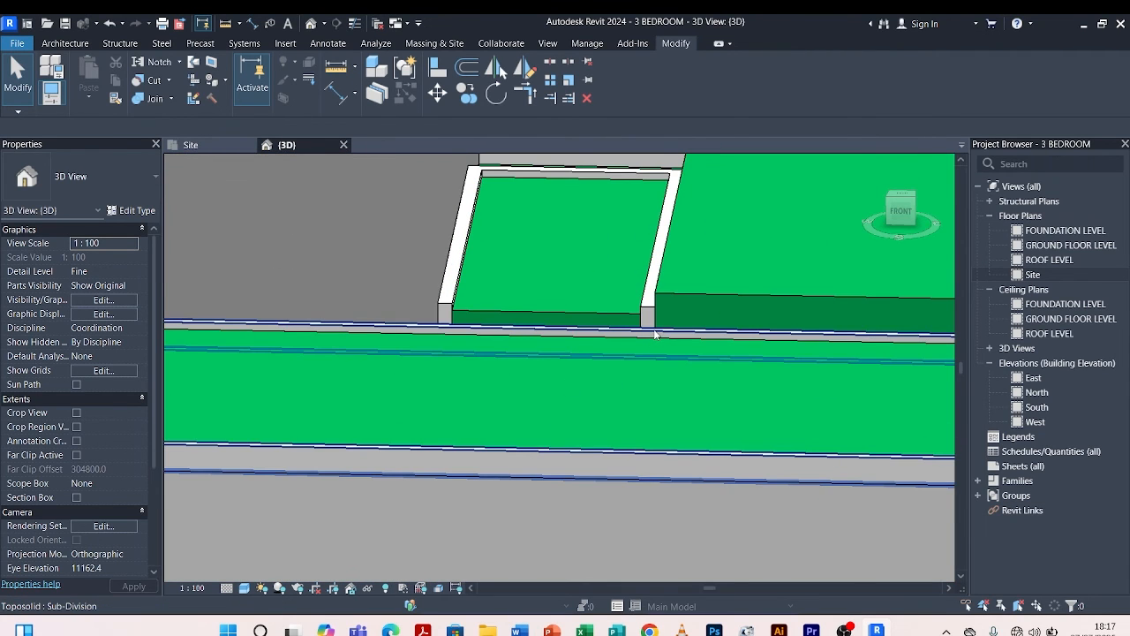
pyautogui.scroll(-6, 611, 341)
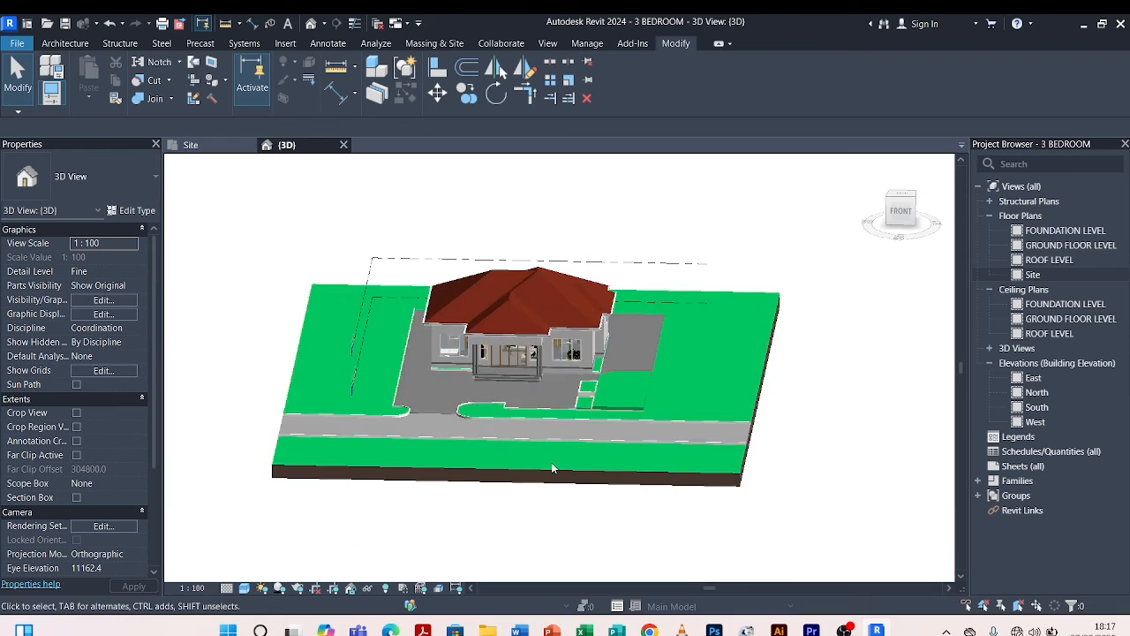
# Start a sub-division on the grassland toposolid and, in the Site plan, pick the raised lawn's short side, curved corner and upper edge as boundary lines.
pyautogui.click(556, 472)
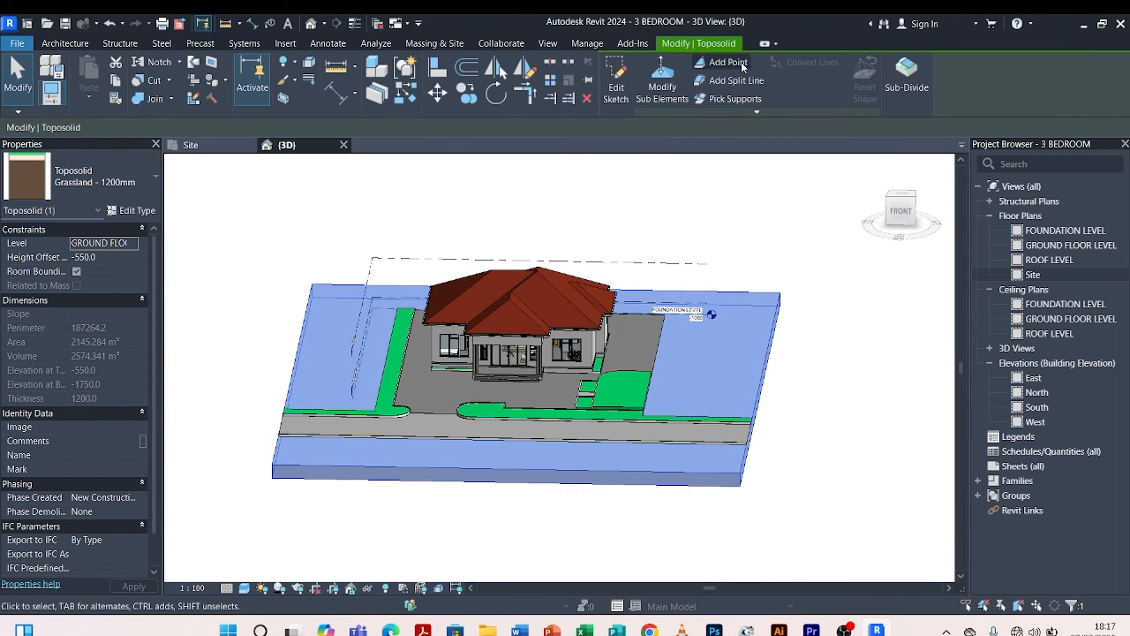
pyautogui.click(907, 90)
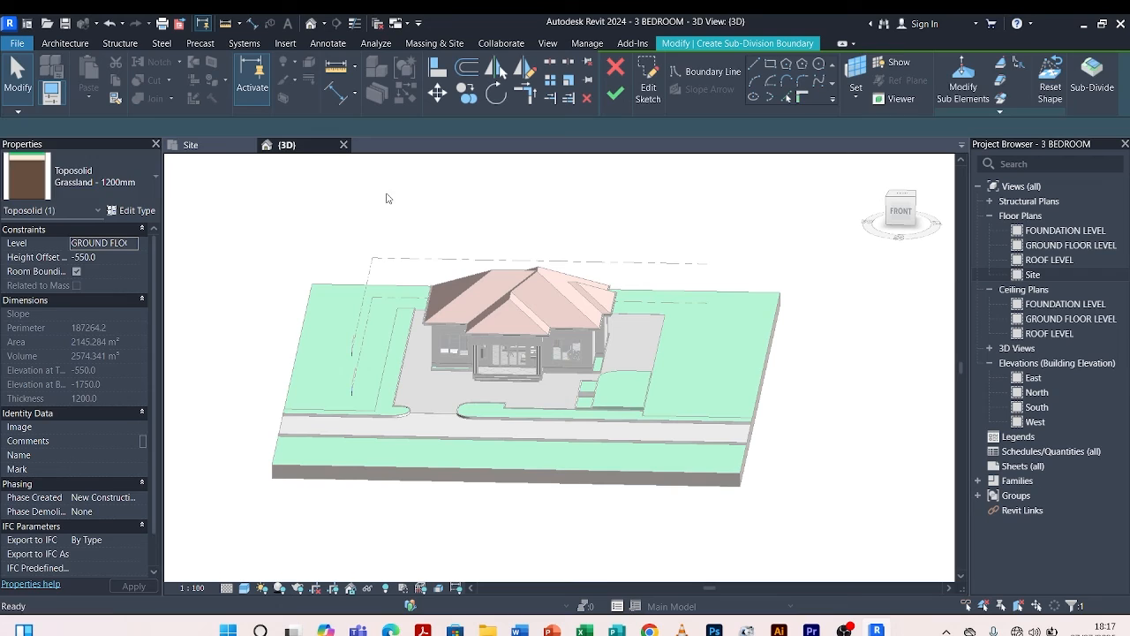
pyautogui.click(214, 147)
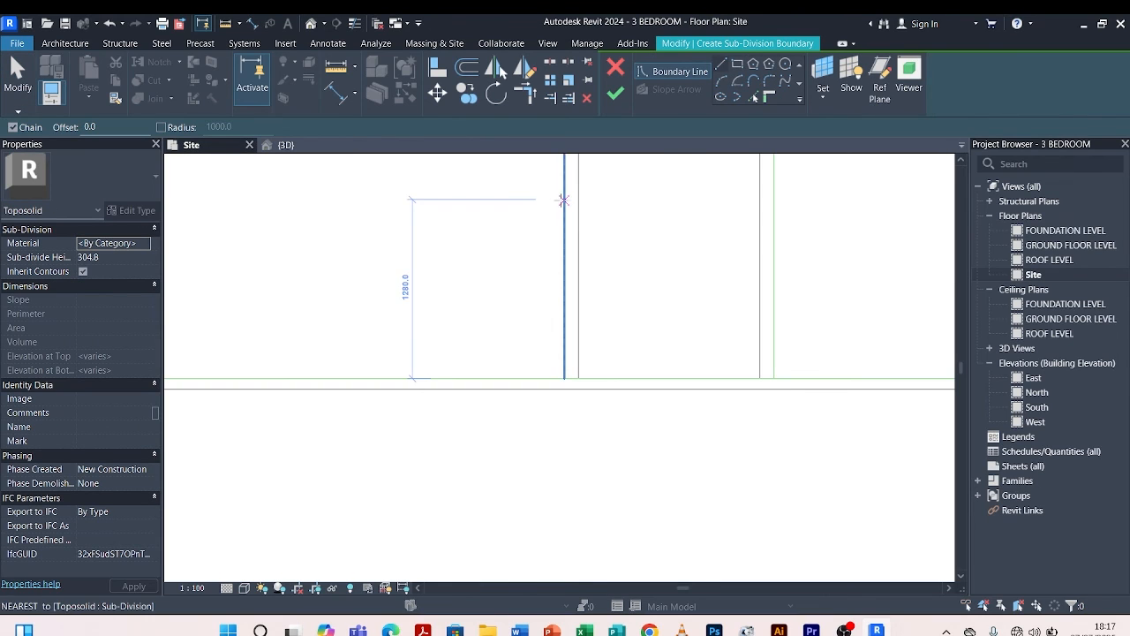
pyautogui.scroll(-1, 613, 539)
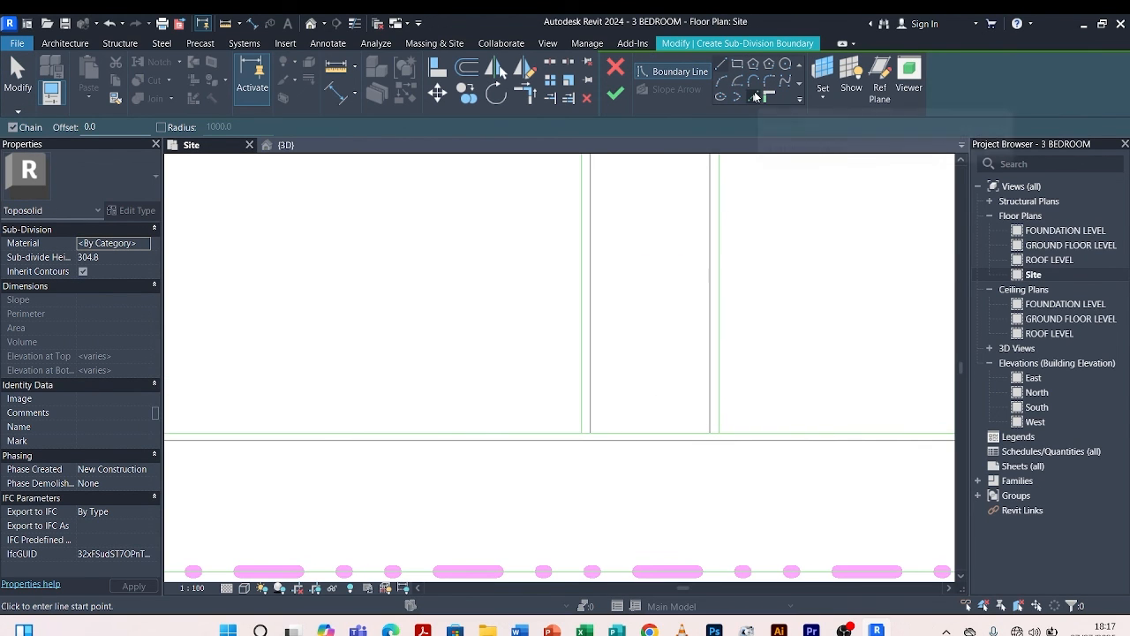
pyautogui.click(757, 95)
pyautogui.scroll(4, 686, 404)
pyautogui.scroll(5, 686, 240)
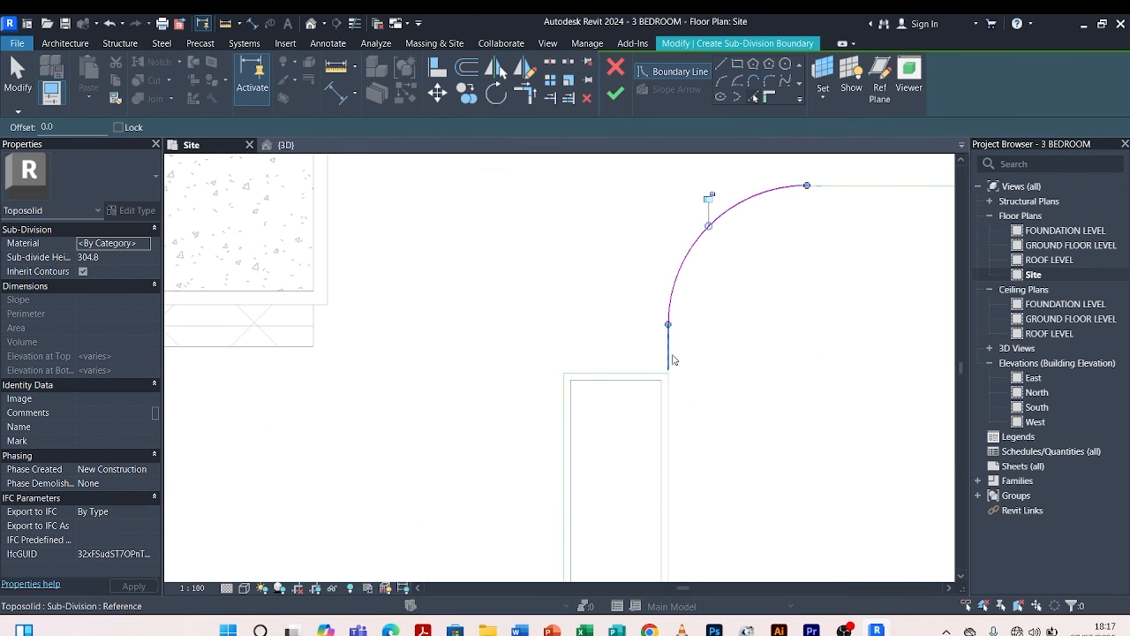
pyautogui.click(673, 361)
pyautogui.scroll(-5, 739, 365)
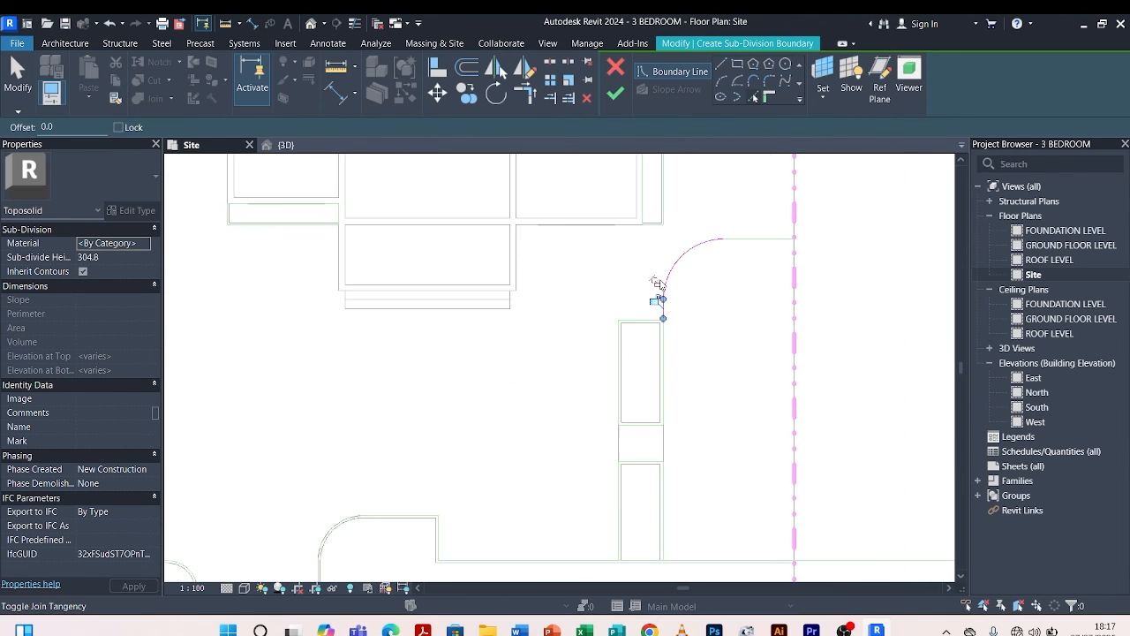
pyautogui.click(742, 241)
pyautogui.scroll(-3, 739, 292)
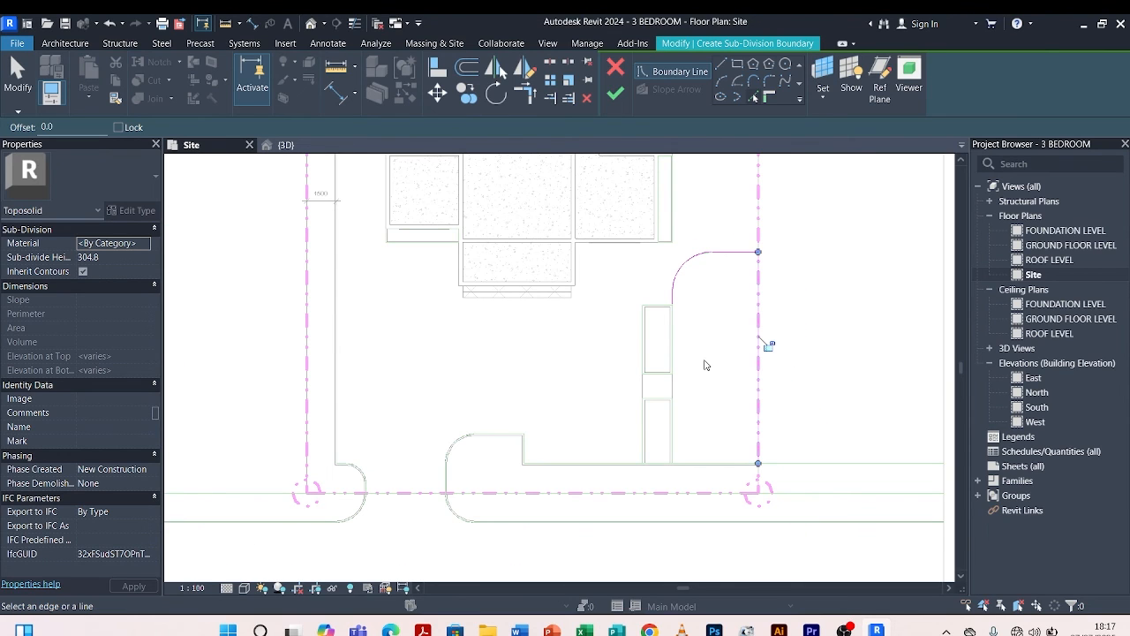
# Set the line offset to 100 and pick parallel boundary lines outside the lawn's upper edge, curved corner and short side.
pyautogui.scroll(3, 703, 363)
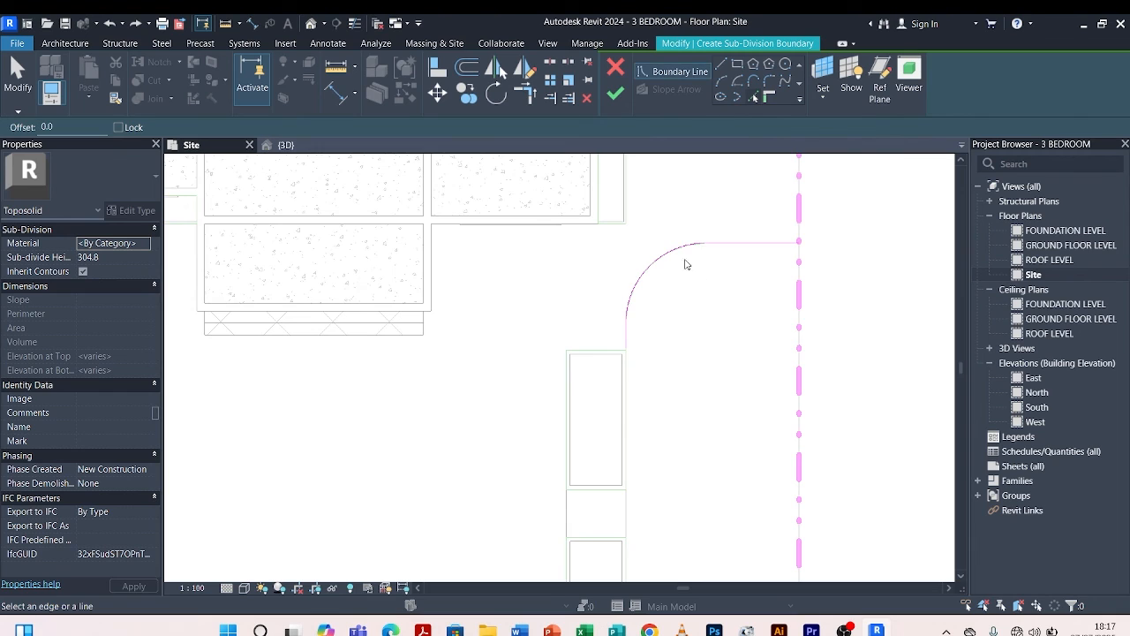
pyautogui.scroll(-3, 687, 262)
pyautogui.scroll(1, 659, 444)
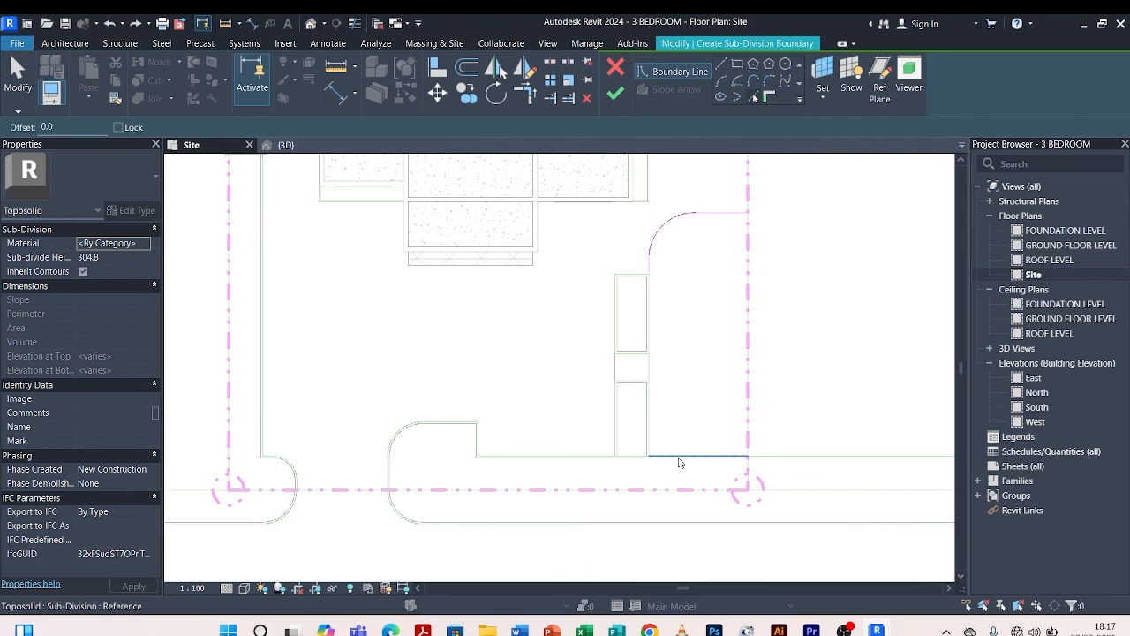
pyautogui.scroll(3, 677, 462)
pyautogui.scroll(-3, 679, 468)
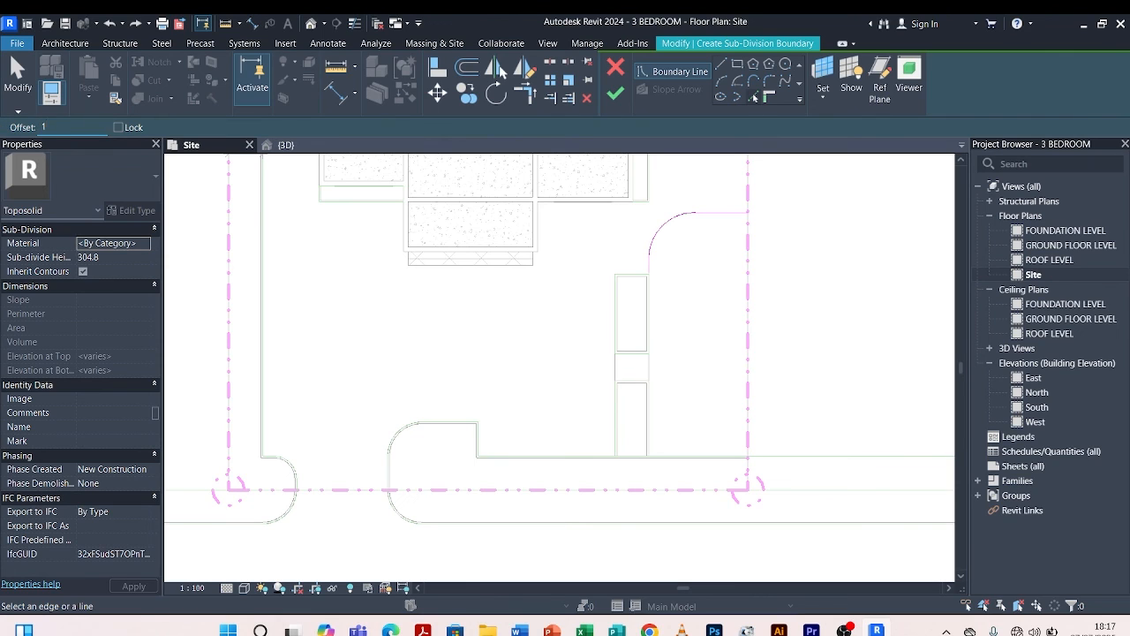
pyautogui.scroll(3, 765, 205)
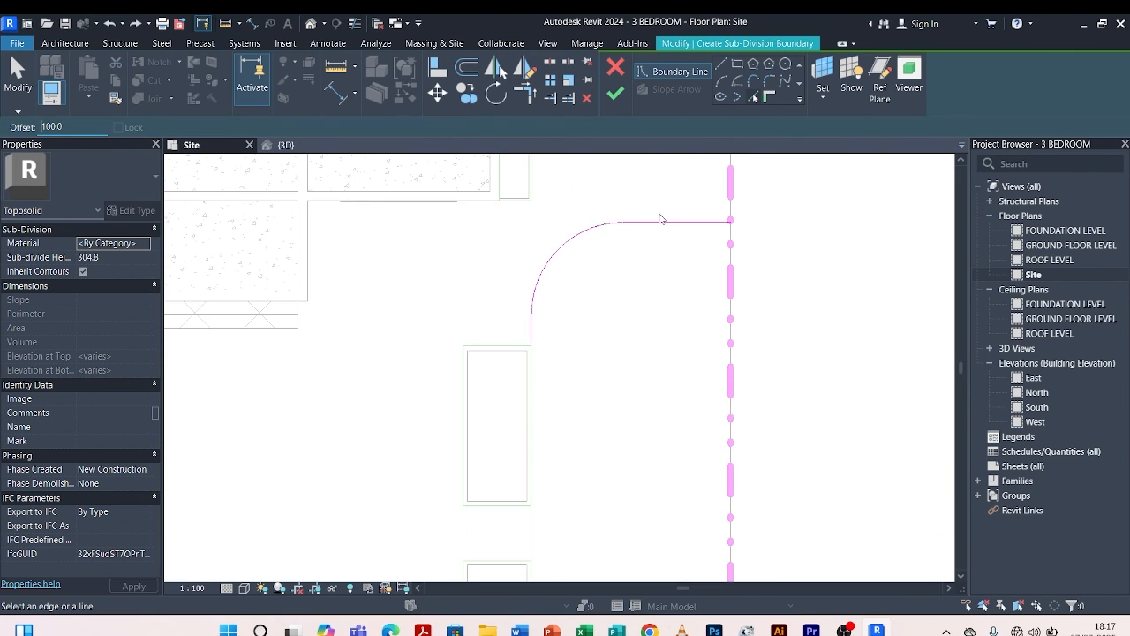
pyautogui.click(660, 219)
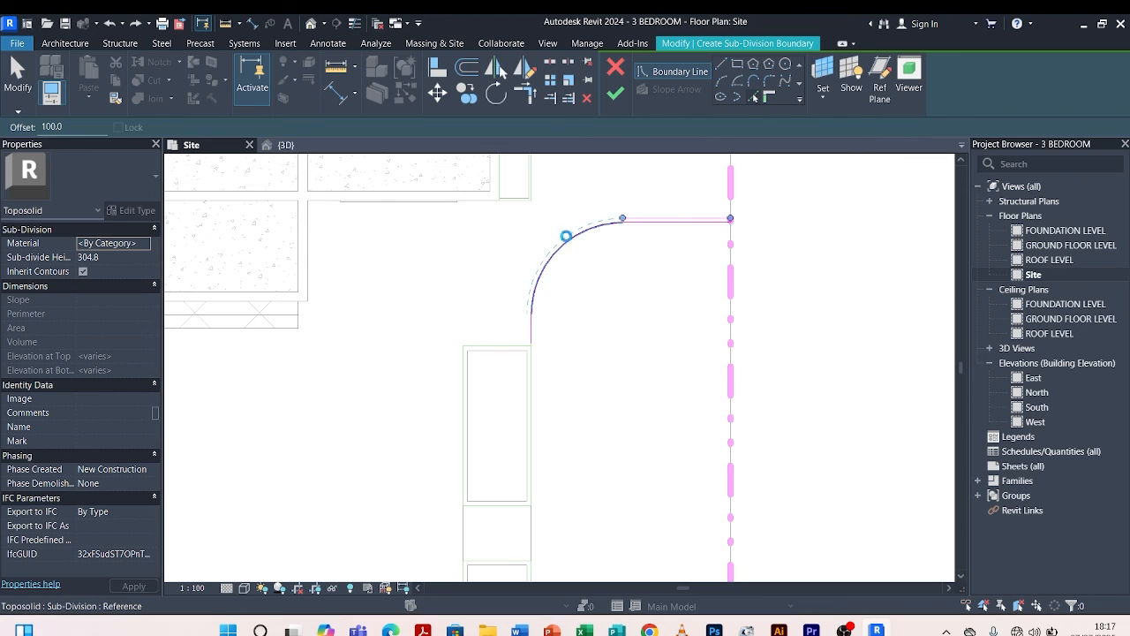
pyautogui.click(567, 236)
pyautogui.scroll(3, 527, 366)
pyautogui.click(536, 292)
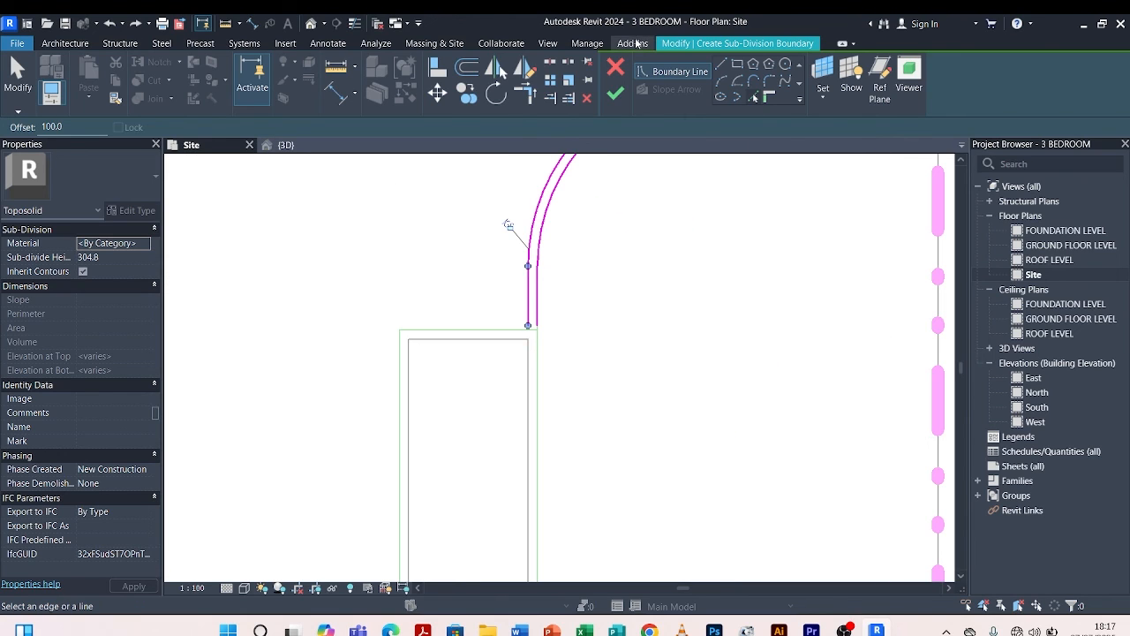
pyautogui.click(721, 65)
pyautogui.scroll(3, 532, 331)
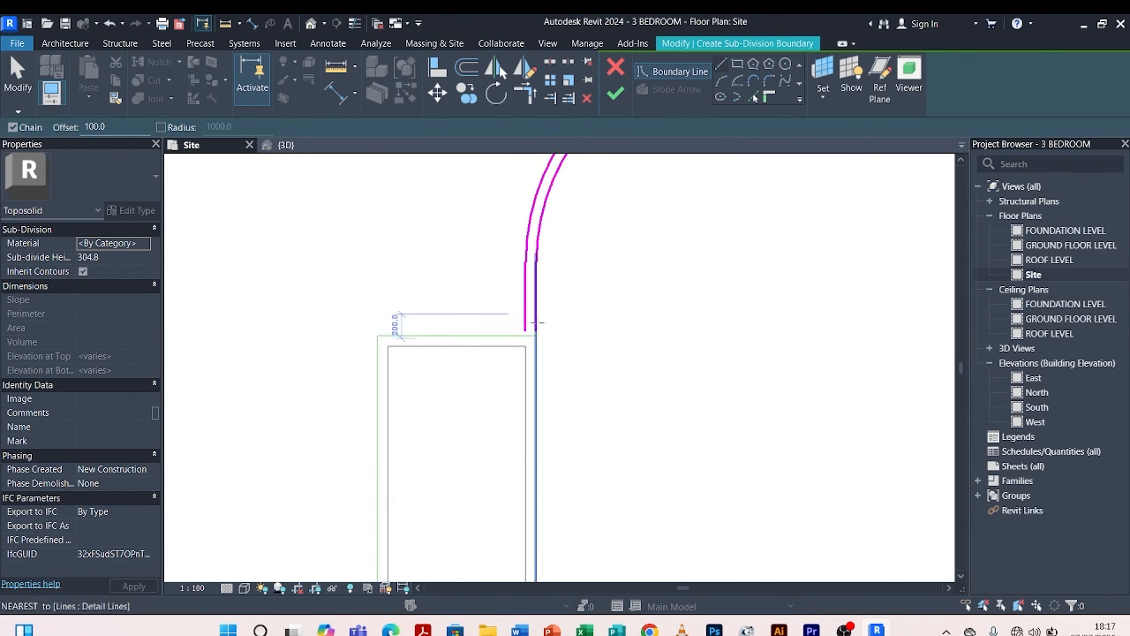
pyautogui.click(535, 346)
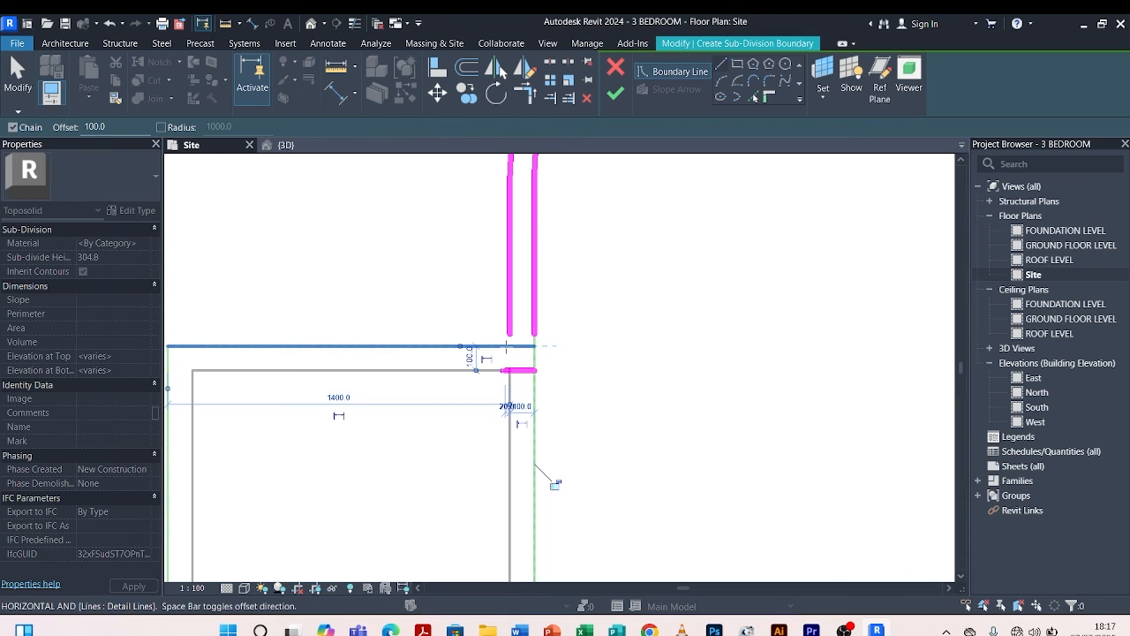
pyautogui.click(509, 346)
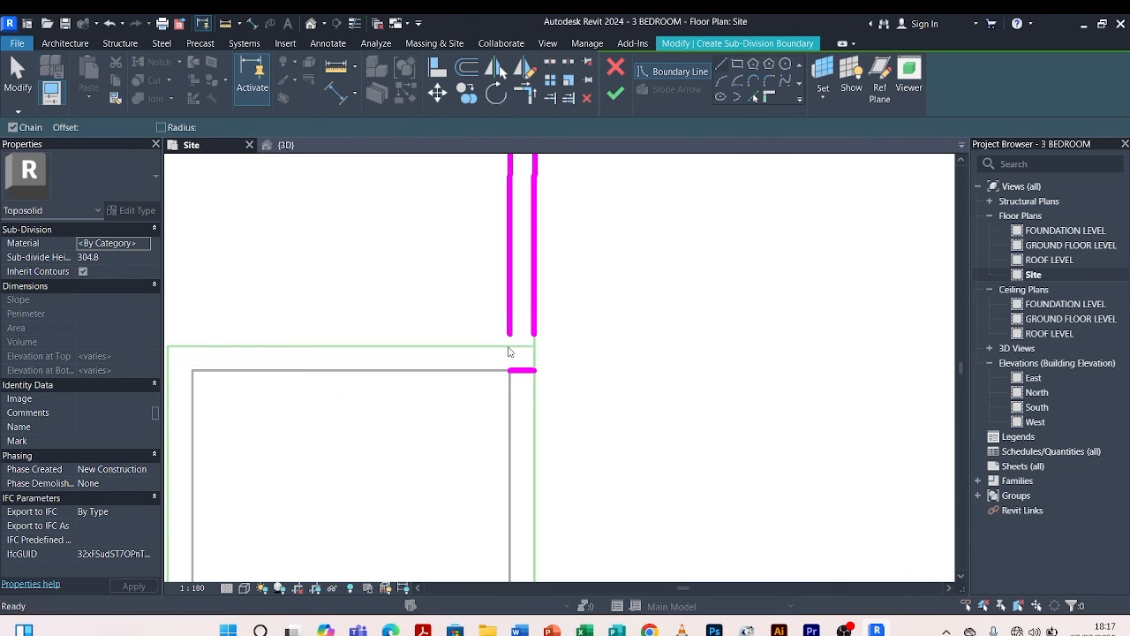
pyautogui.hotkey('ctrl', 'z')
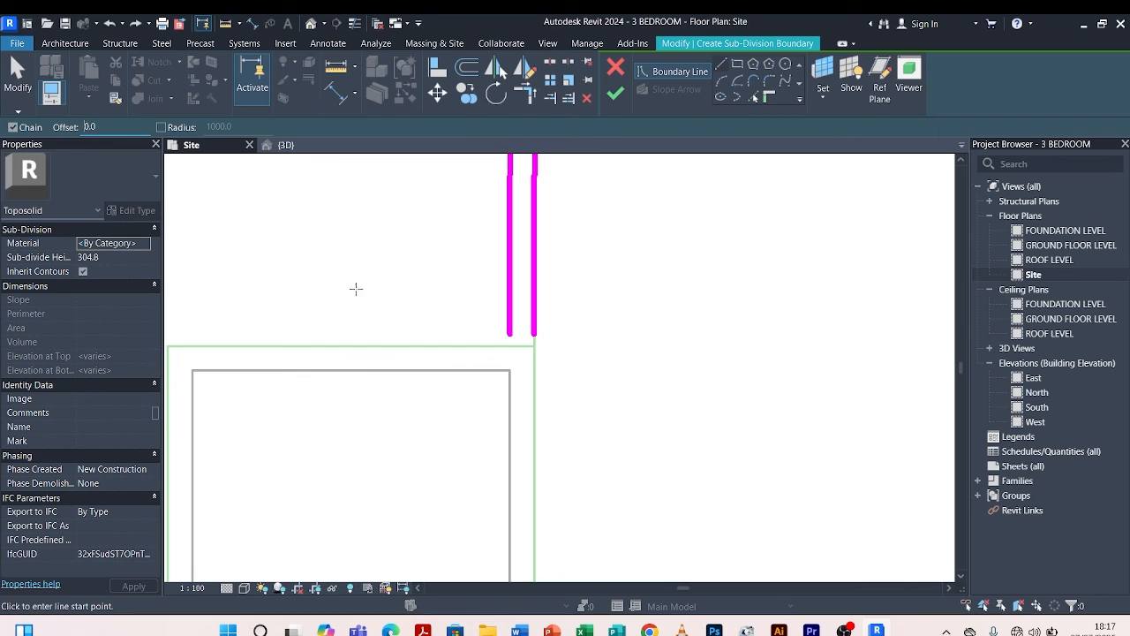
# Draw a closing line with zero offset across the kerb's end at the upper planting bed and trim both side lines to it.
pyautogui.click(536, 346)
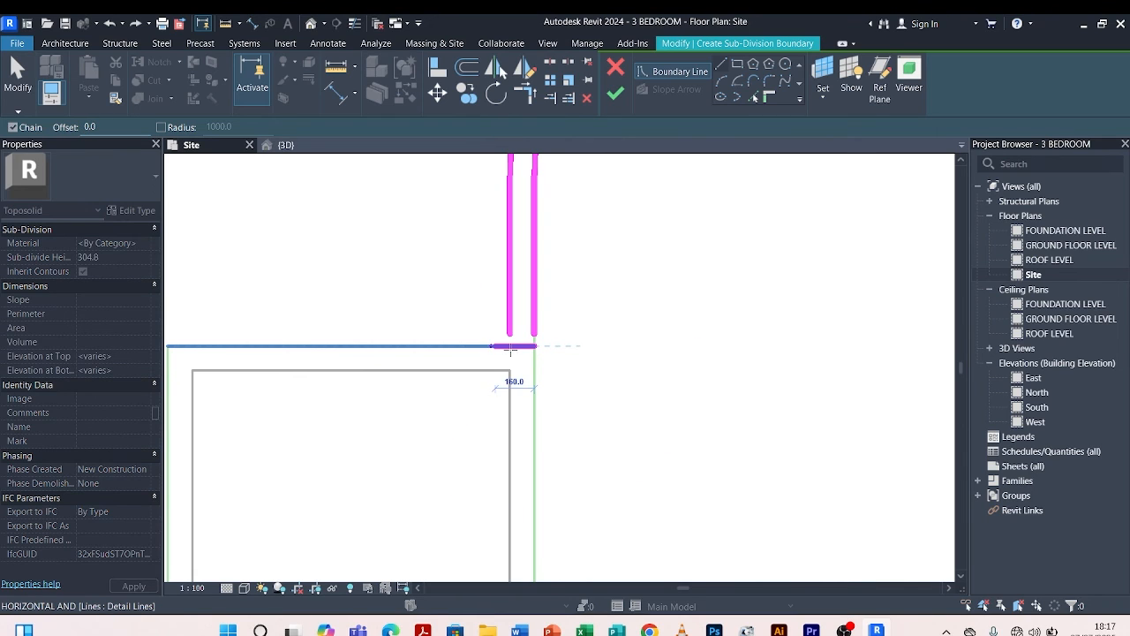
pyautogui.click(512, 346)
pyautogui.press('Escape')
pyautogui.press('Escape')
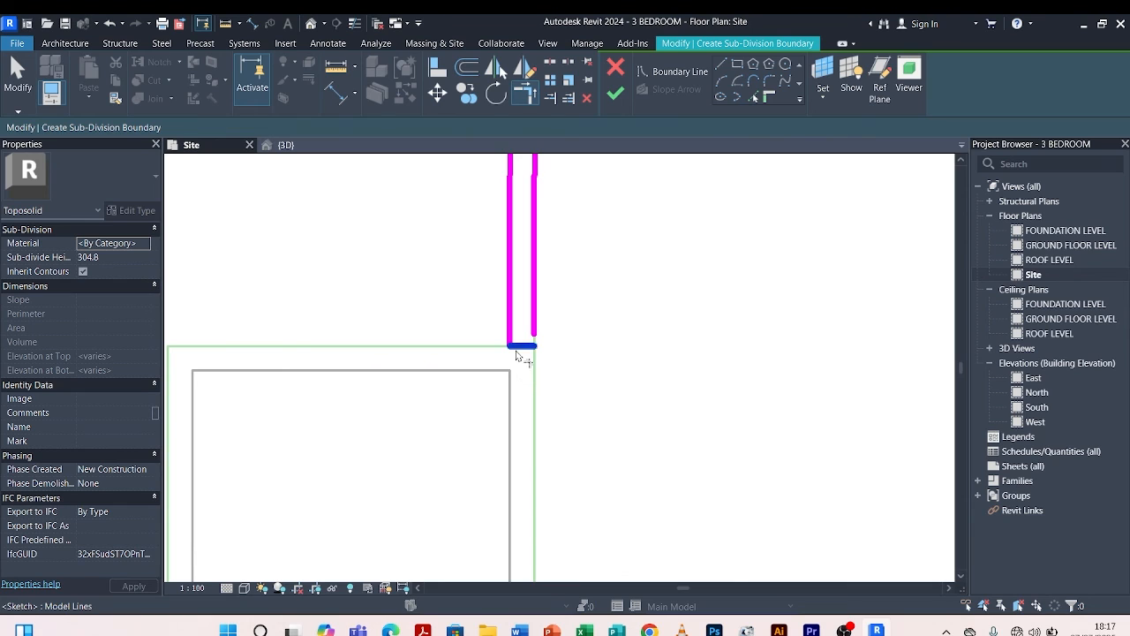
pyautogui.scroll(-5, 537, 310)
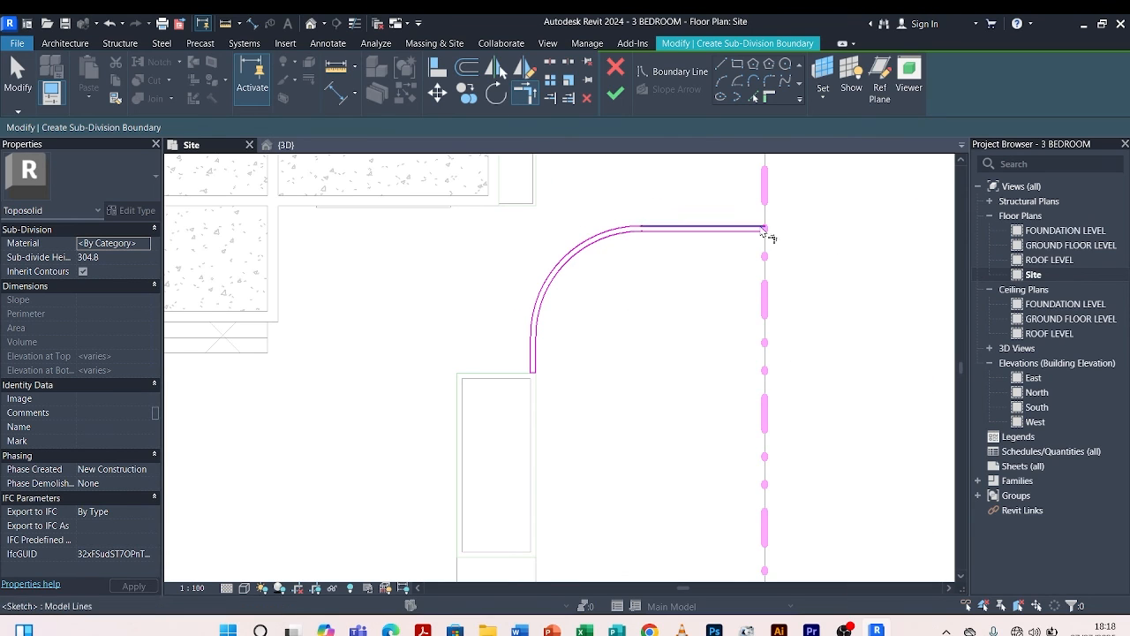
pyautogui.scroll(3, 769, 236)
pyautogui.press('t')
pyautogui.press('r')
# Draw a 100 closing line across the kerb's other end, along the property line.
pyautogui.click(721, 63)
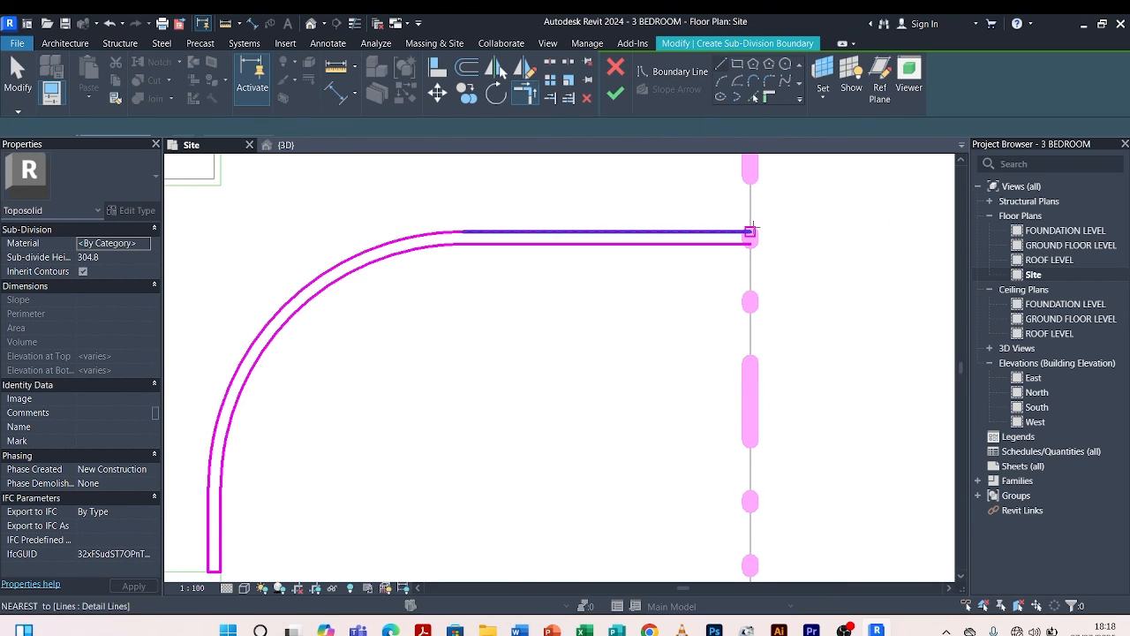
pyautogui.scroll(2, 755, 235)
pyautogui.click(747, 228)
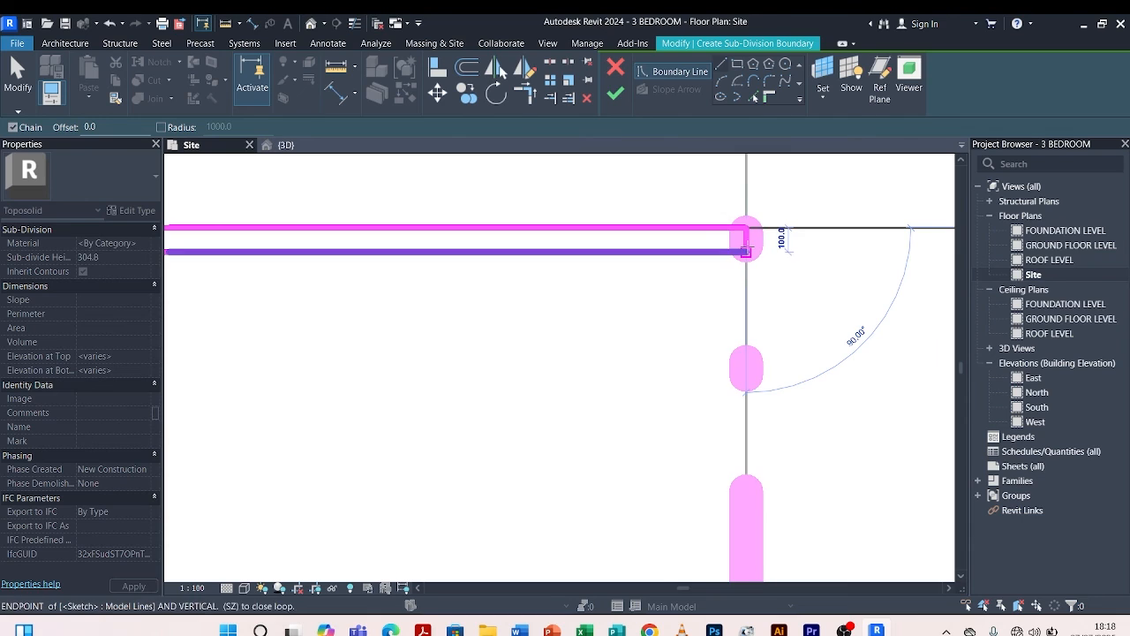
pyautogui.click(747, 252)
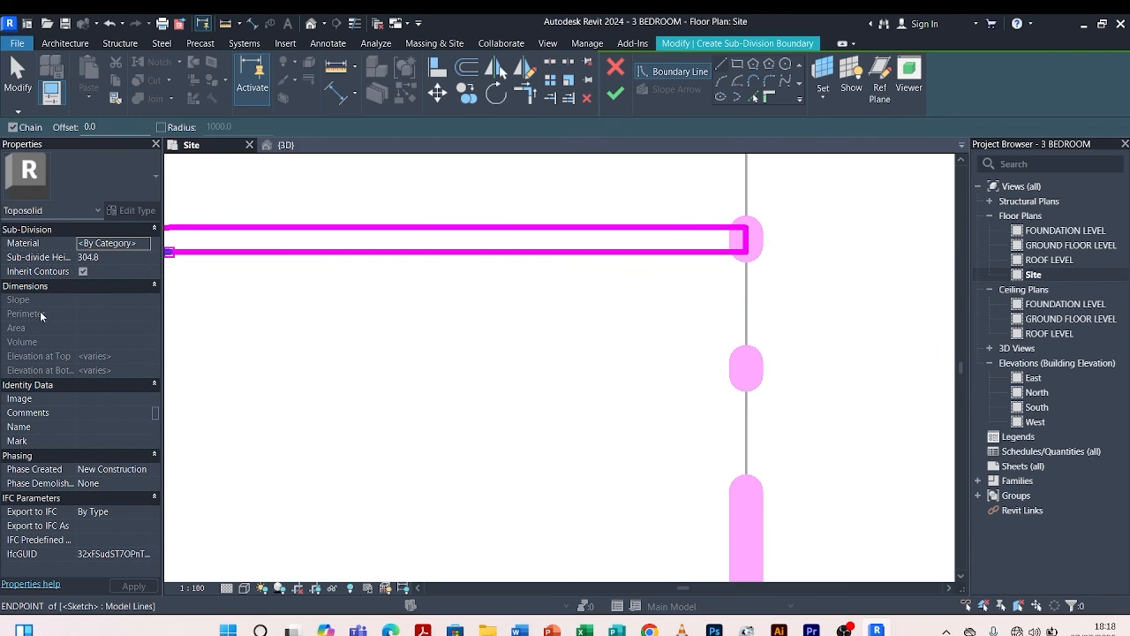
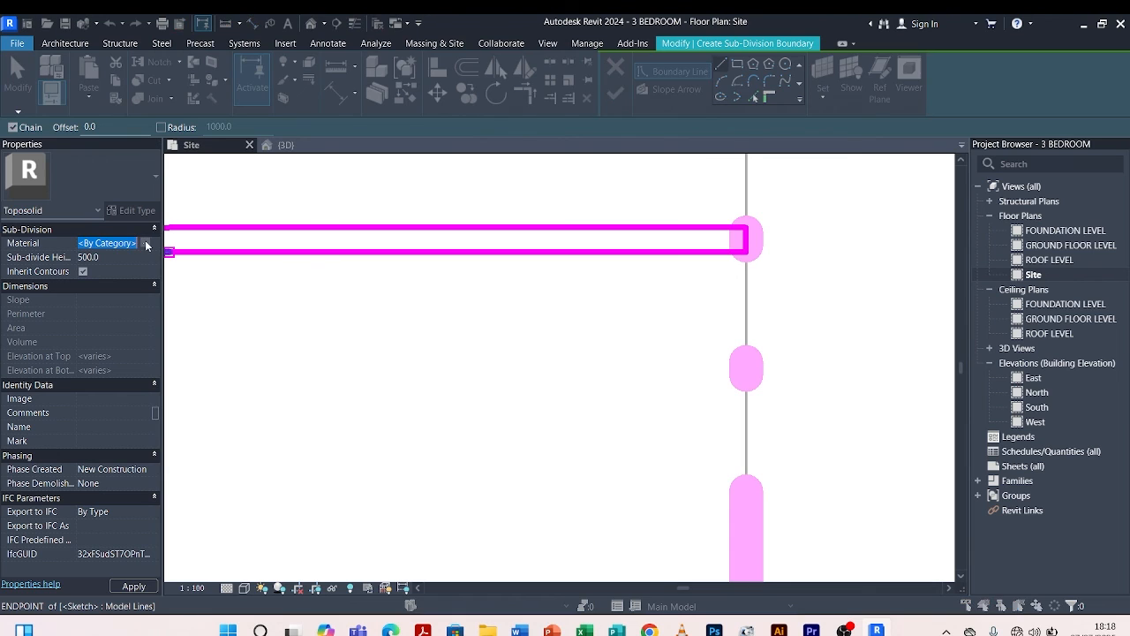
# Set the sub-divide height to 500, assign the kerbs material, and finish the boundary sketch.
pyautogui.click(145, 243)
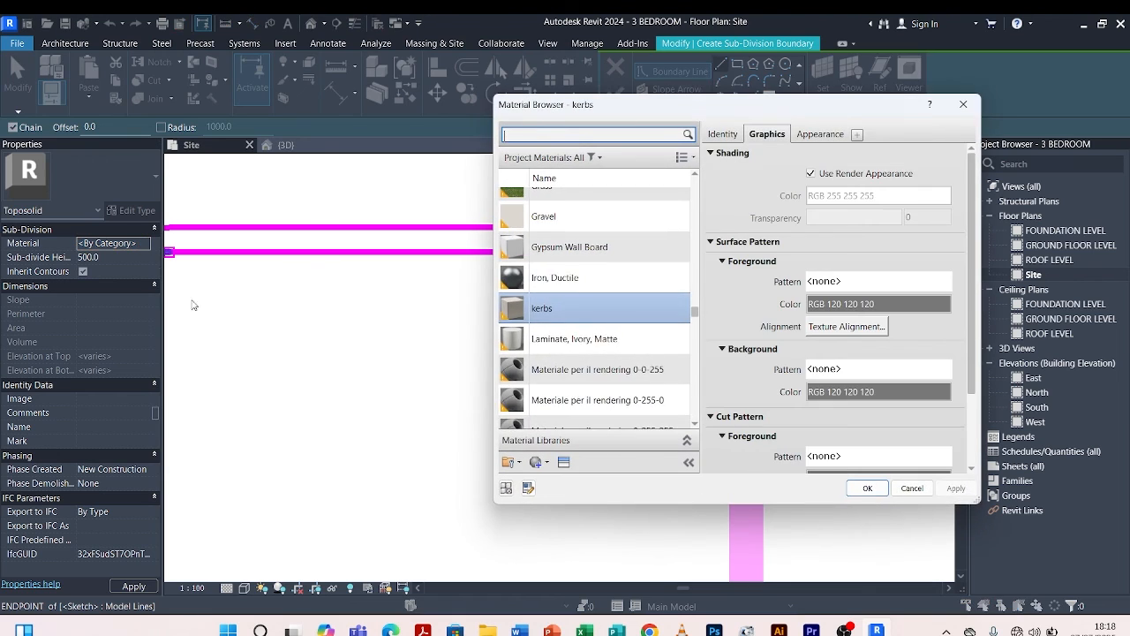
pyautogui.click(866, 493)
pyautogui.click(616, 95)
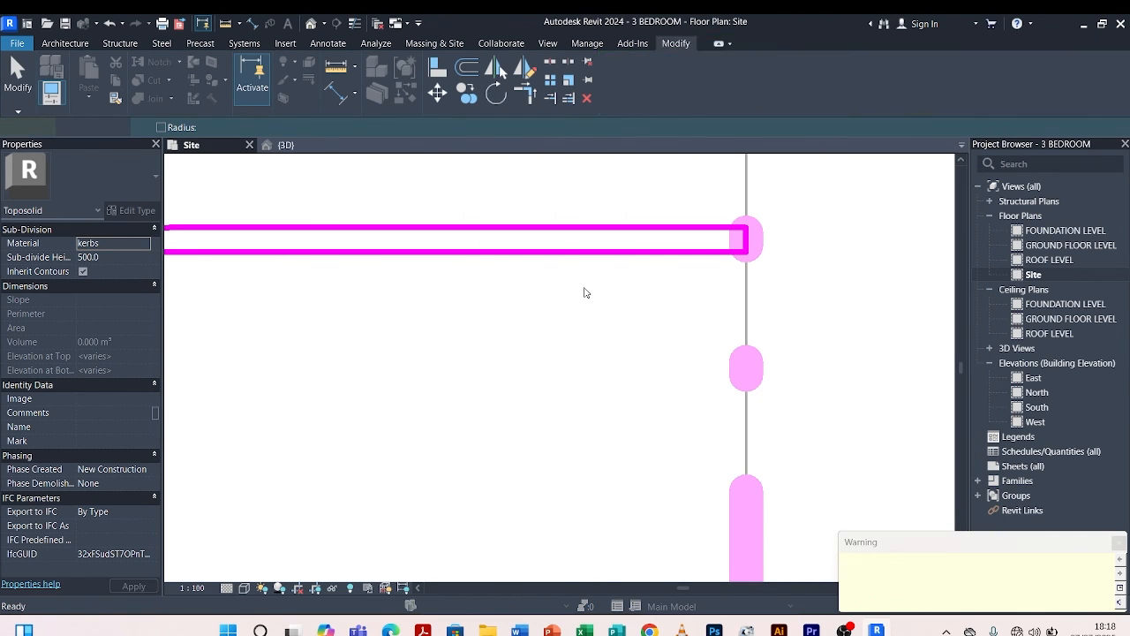
pyautogui.click(826, 263)
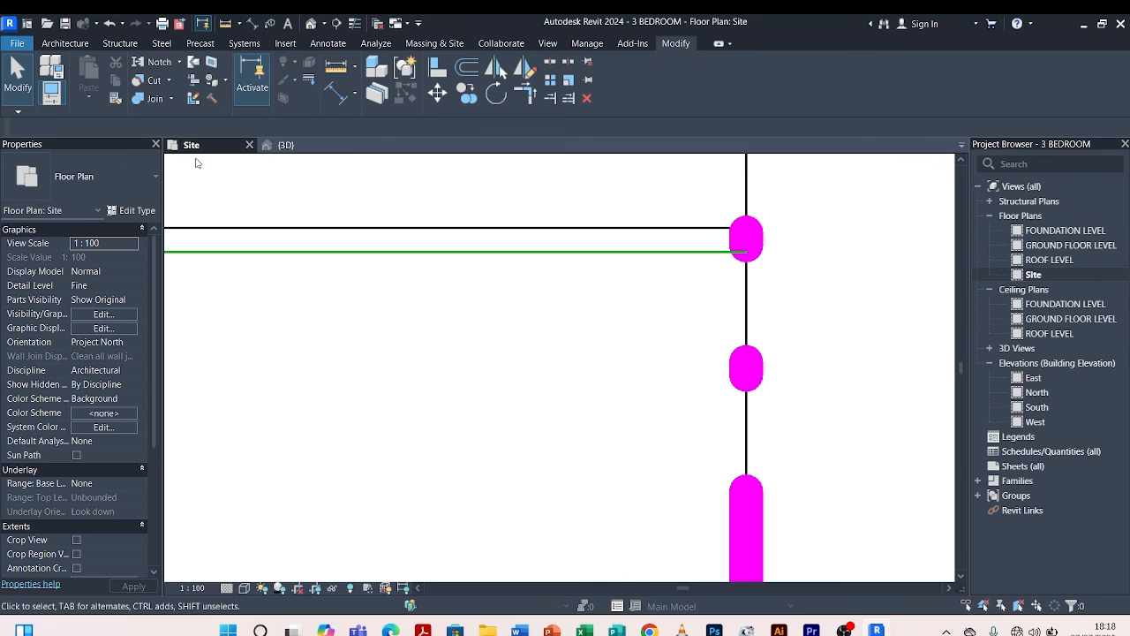
# Examine the new curved kerb around the raised lawn's corner and the neighbouring planting beds in 3D.
pyautogui.click(285, 145)
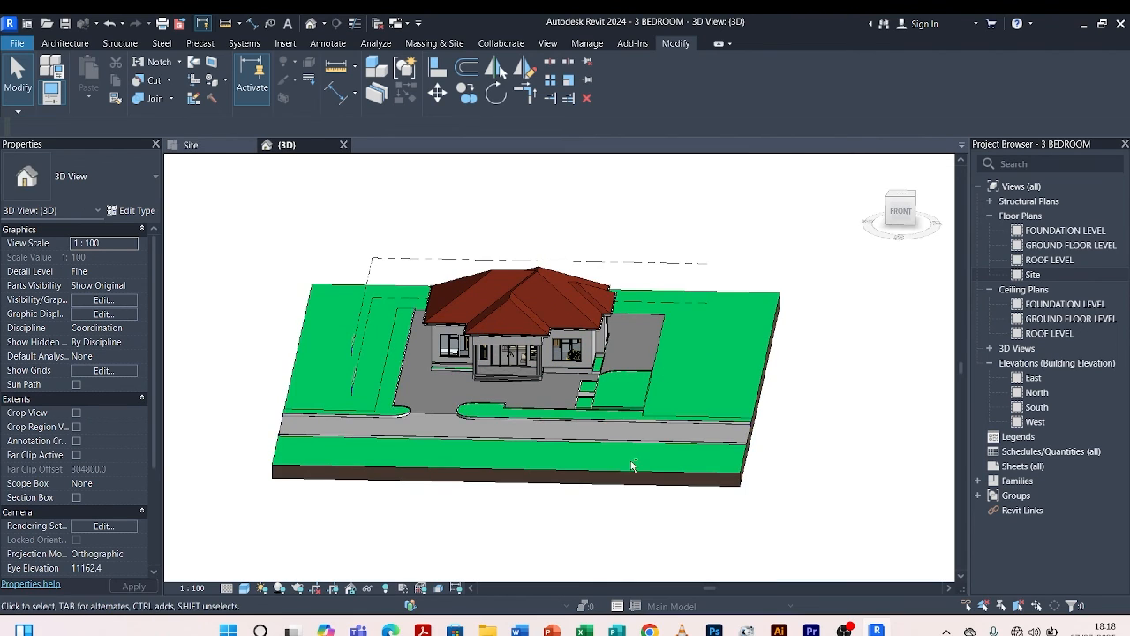
pyautogui.keyDown('shift'); pyautogui.moveTo(703, 343); pyautogui.dragTo(801, 430, button='middle'); pyautogui.keyUp('shift')
pyautogui.scroll(6, 628, 333)
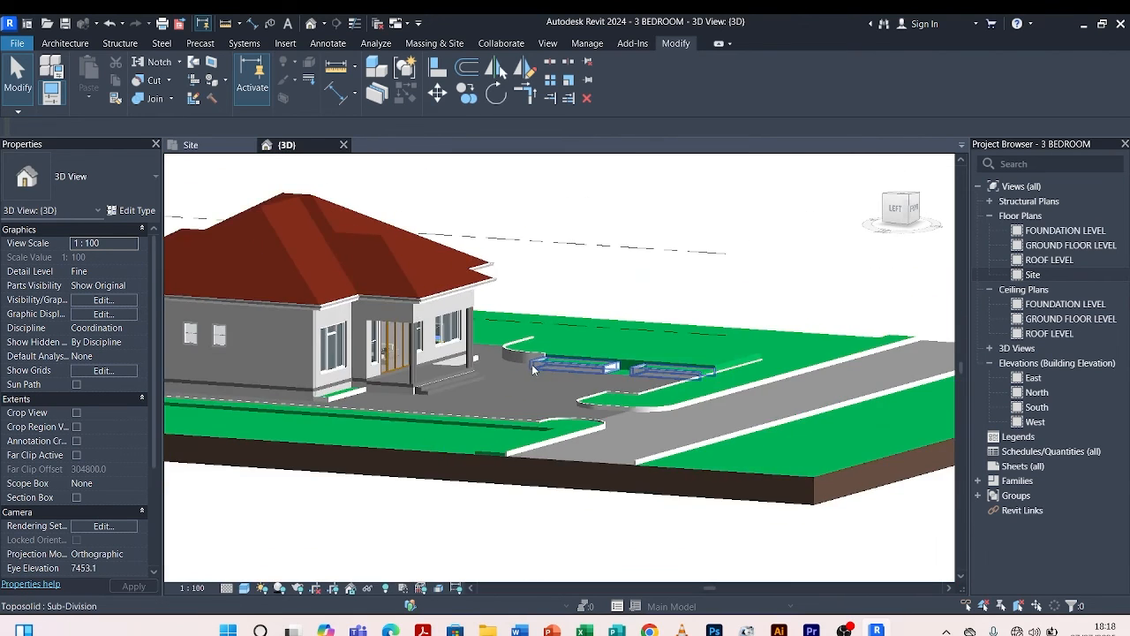
pyautogui.keyDown('shift'); pyautogui.moveTo(535, 367); pyautogui.dragTo(566, 412, button='middle'); pyautogui.keyUp('shift')
pyautogui.scroll(1, 623, 382)
pyautogui.scroll(3, 622, 383)
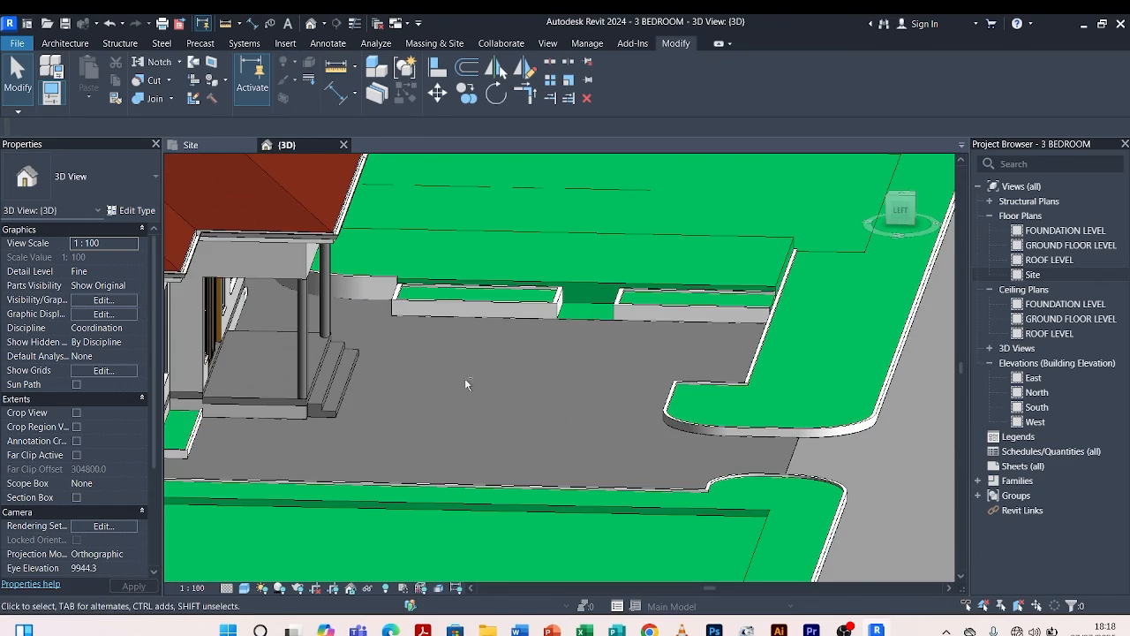
# Examine the kerbs around the raised lawn, planting beds and road edges in 3D from several angles.
pyautogui.keyDown('shift'); pyautogui.moveTo(464, 383); pyautogui.dragTo(446, 424, button='middle'); pyautogui.keyUp('shift')
pyautogui.scroll(-4, 512, 473)
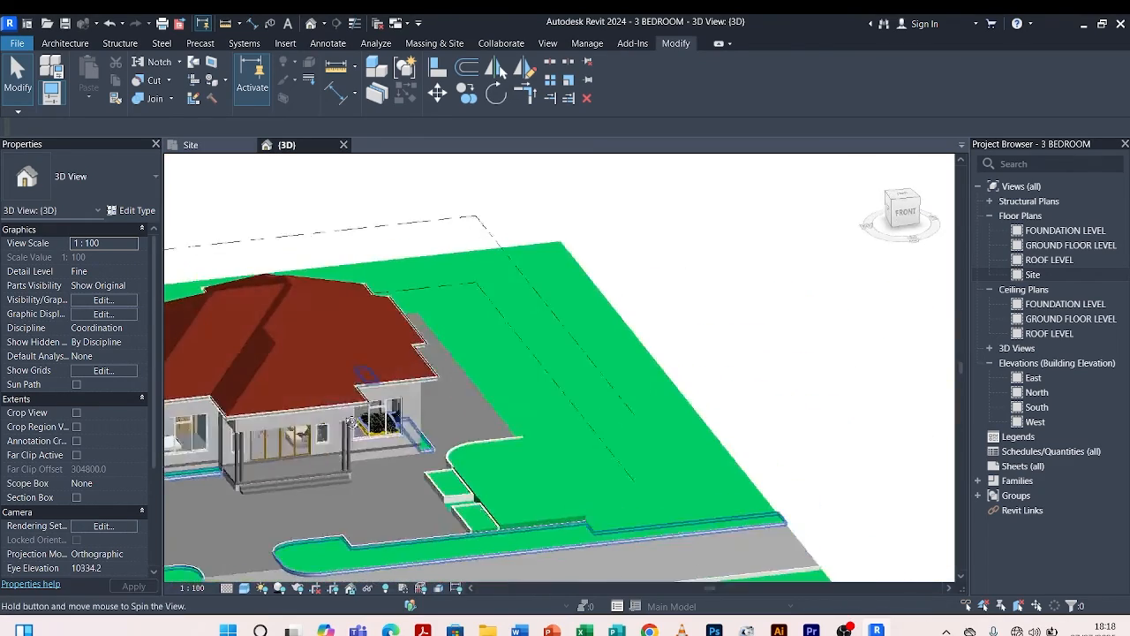
pyautogui.scroll(4, 466, 509)
pyautogui.scroll(3, 465, 503)
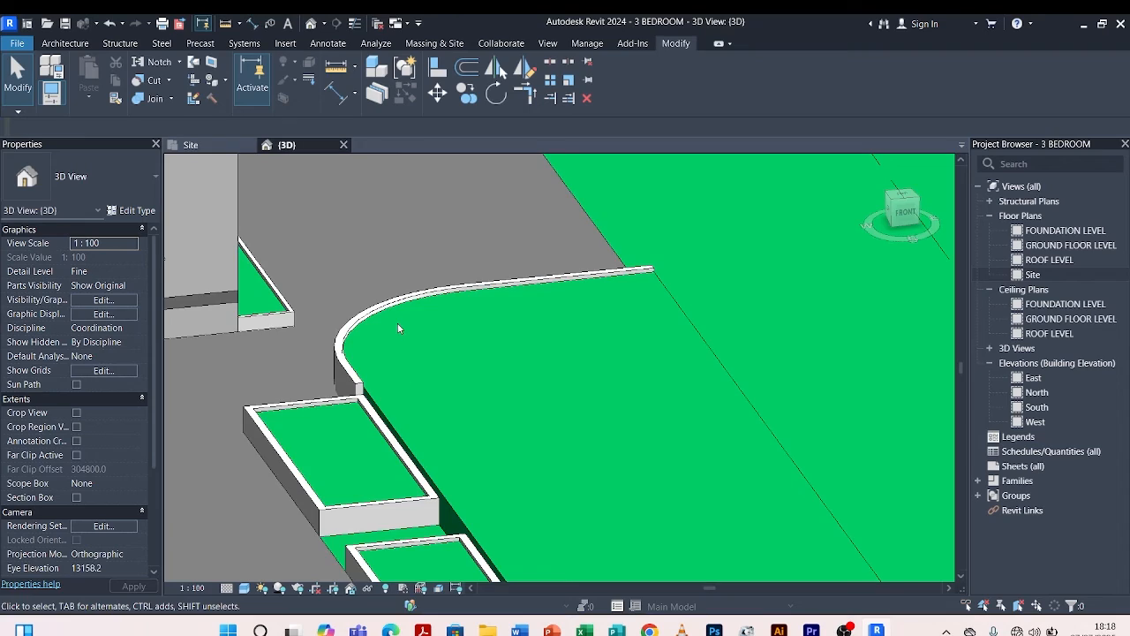
pyautogui.scroll(-4, 399, 328)
pyautogui.scroll(3, 465, 365)
pyautogui.scroll(2, 469, 364)
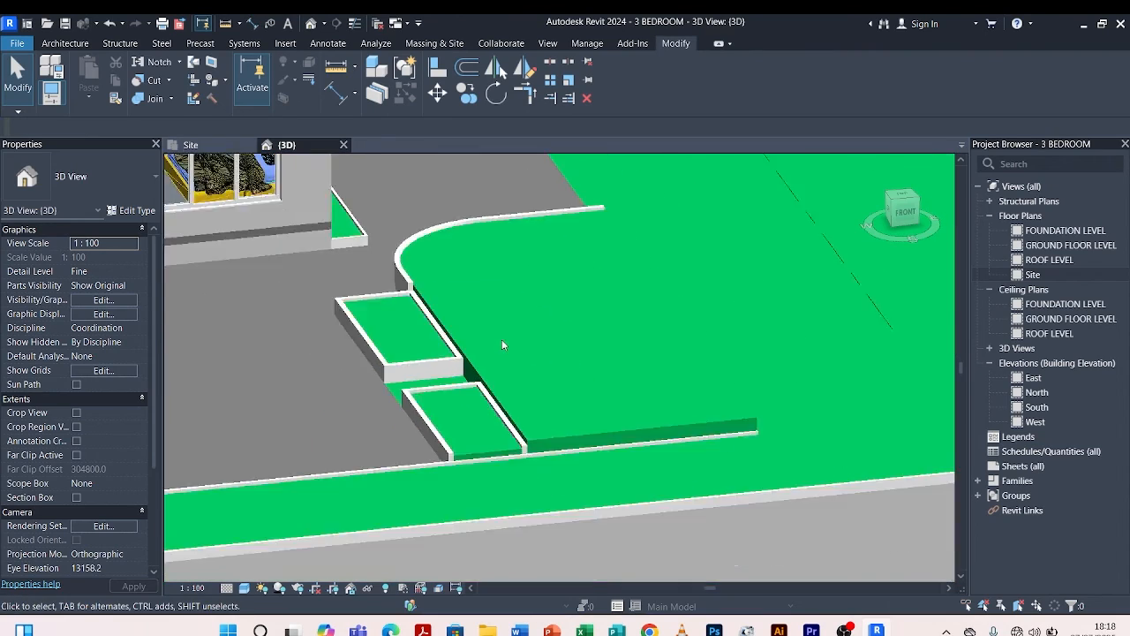
pyautogui.scroll(-3, 502, 345)
pyautogui.keyDown('shift'); pyautogui.moveTo(495, 349); pyautogui.dragTo(450, 372, button='middle'); pyautogui.keyUp('shift')
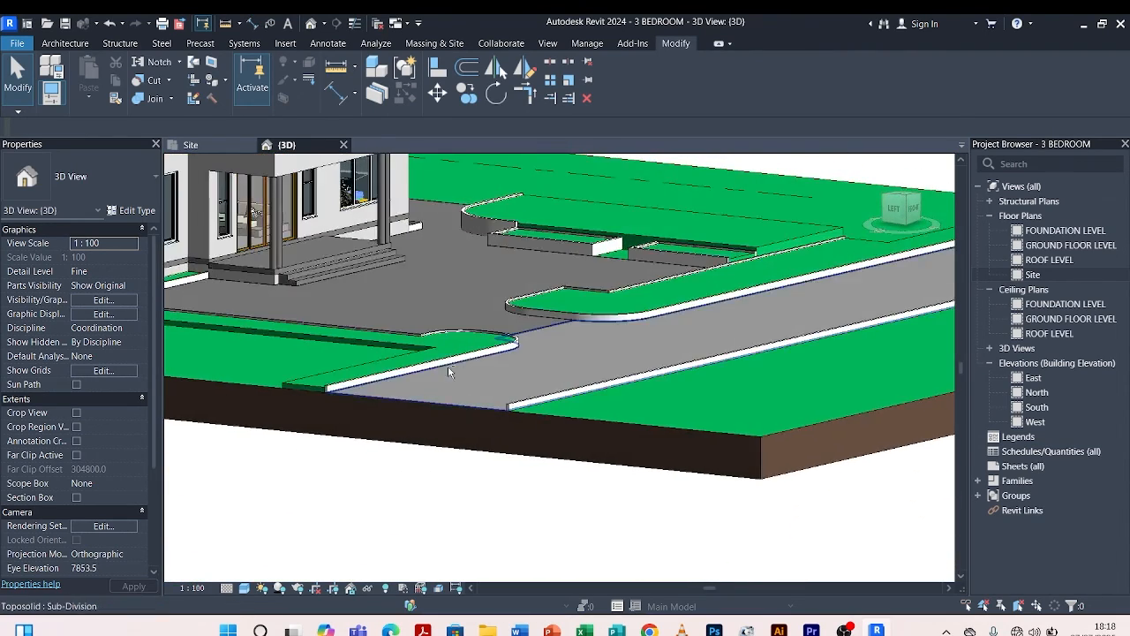
pyautogui.scroll(-3, 447, 372)
pyautogui.scroll(3, 443, 337)
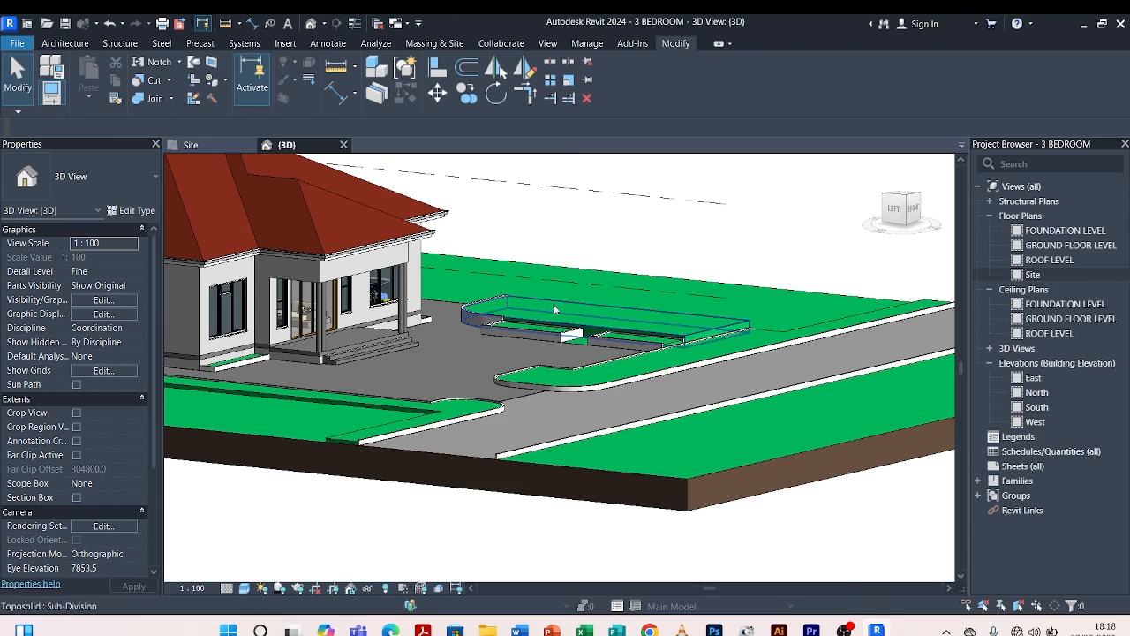
pyautogui.keyDown('shift'); pyautogui.moveTo(583, 309); pyautogui.dragTo(531, 430, button='middle'); pyautogui.keyUp('shift')
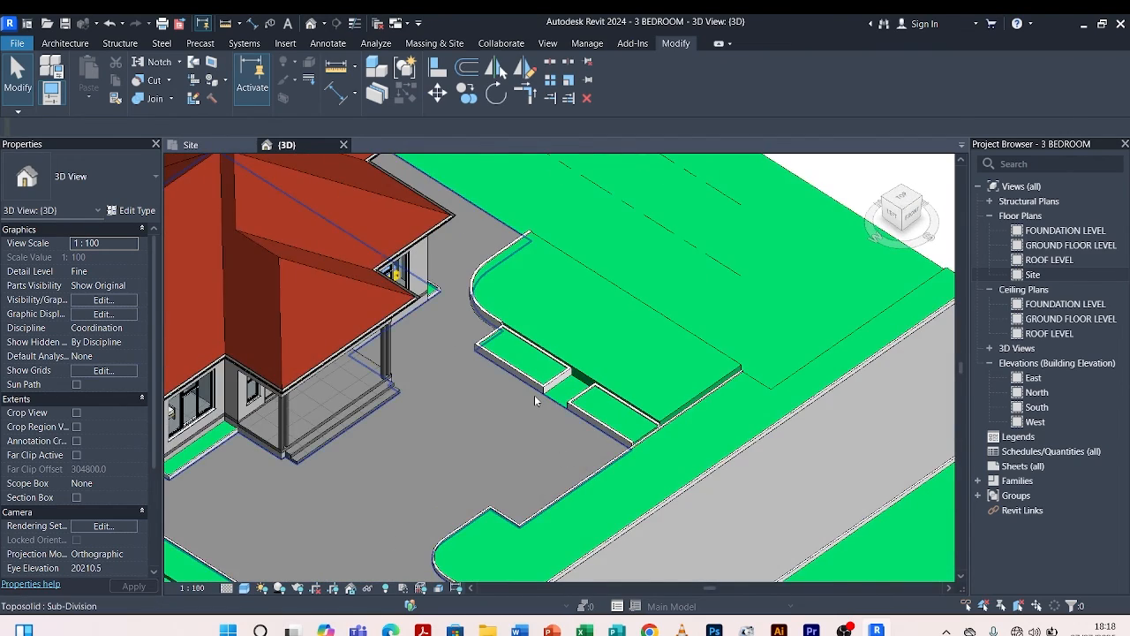
pyautogui.scroll(2, 535, 400)
pyautogui.scroll(-3, 450, 400)
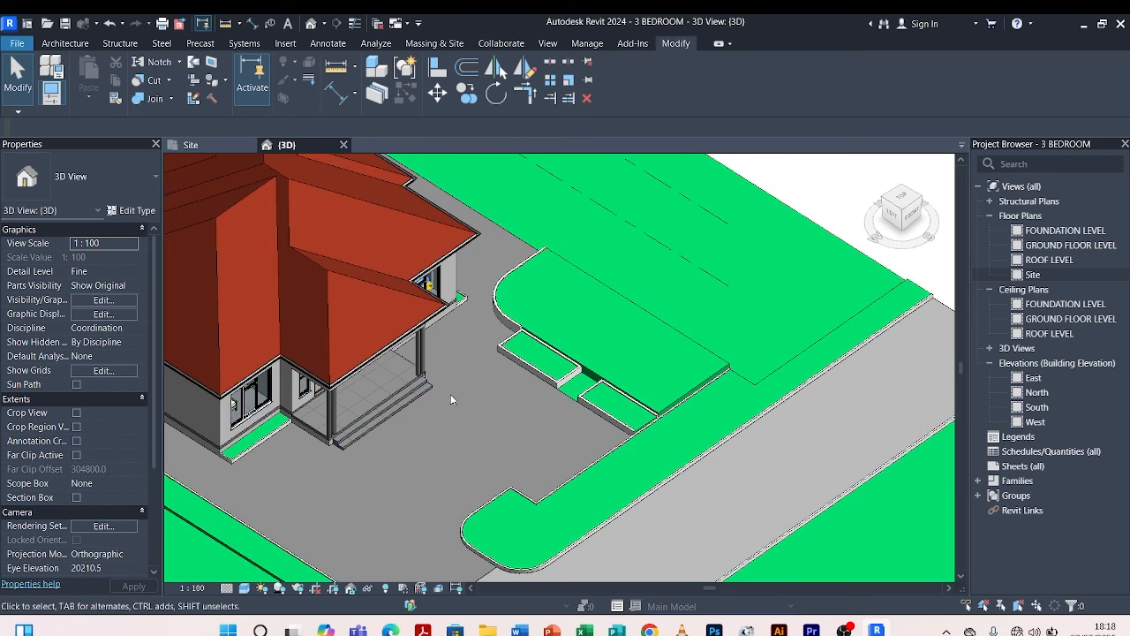
pyautogui.scroll(4, 450, 400)
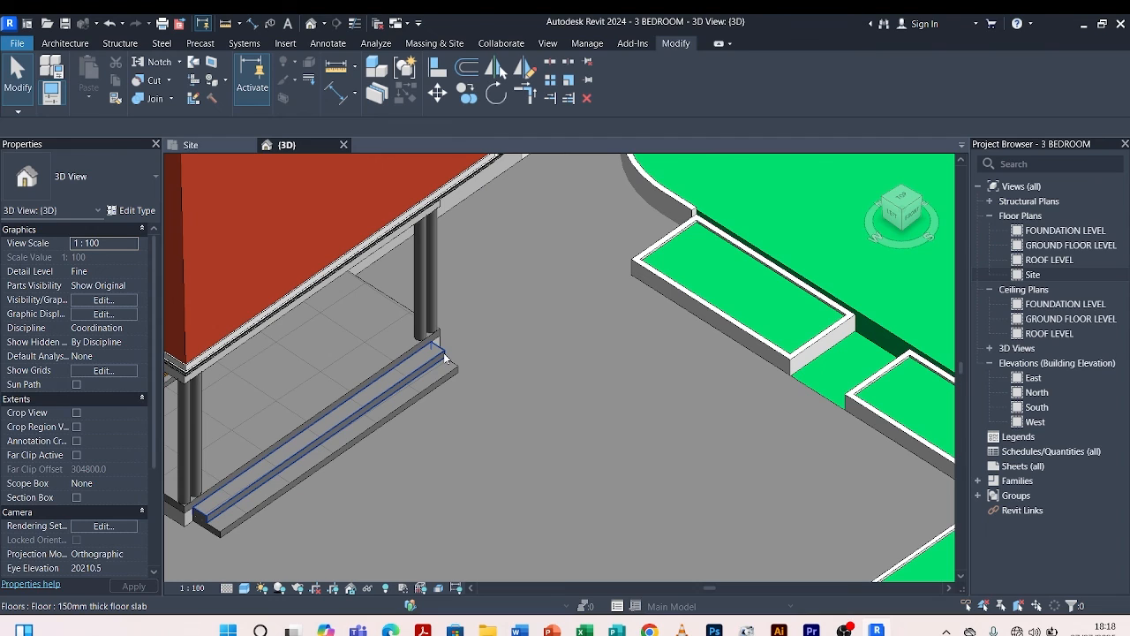
pyautogui.click(445, 358)
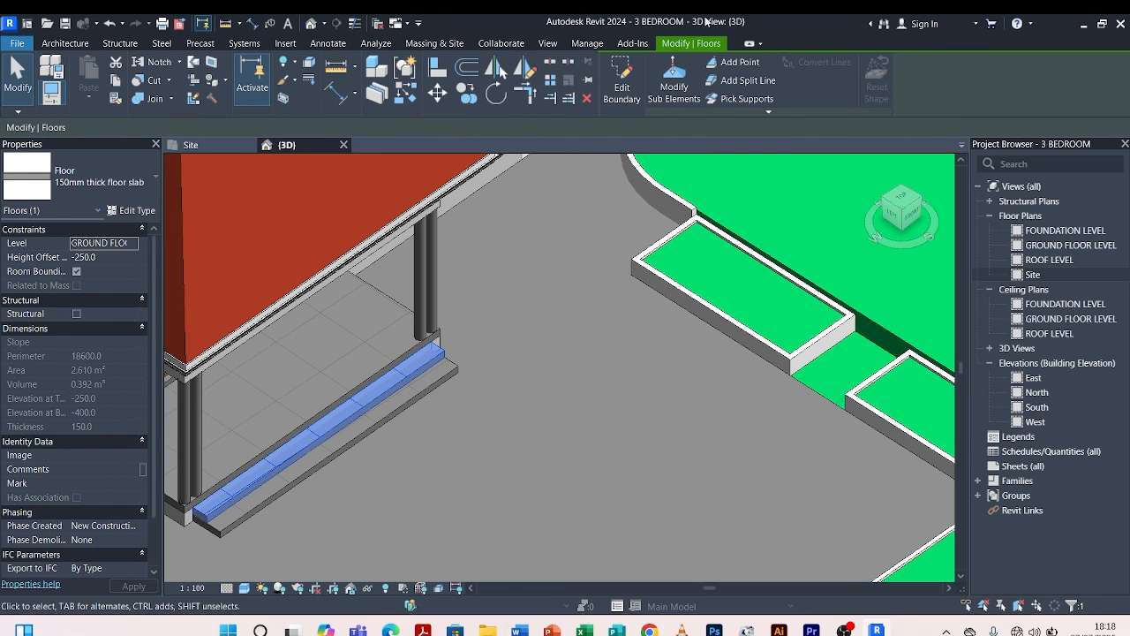
pyautogui.click(623, 88)
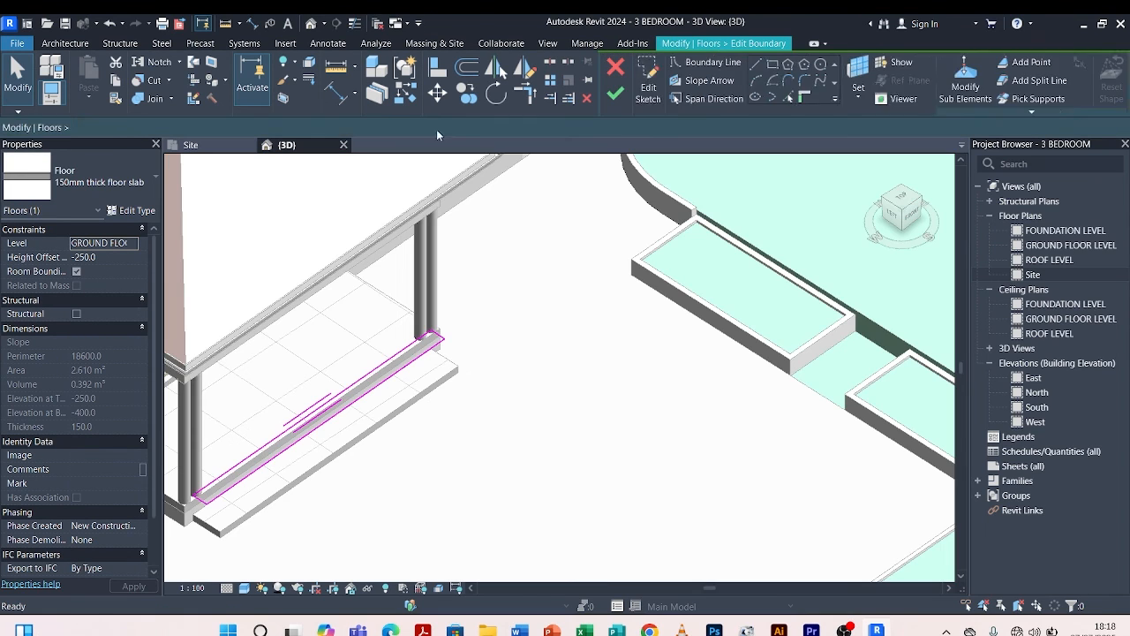
pyautogui.scroll(-5, 618, 259)
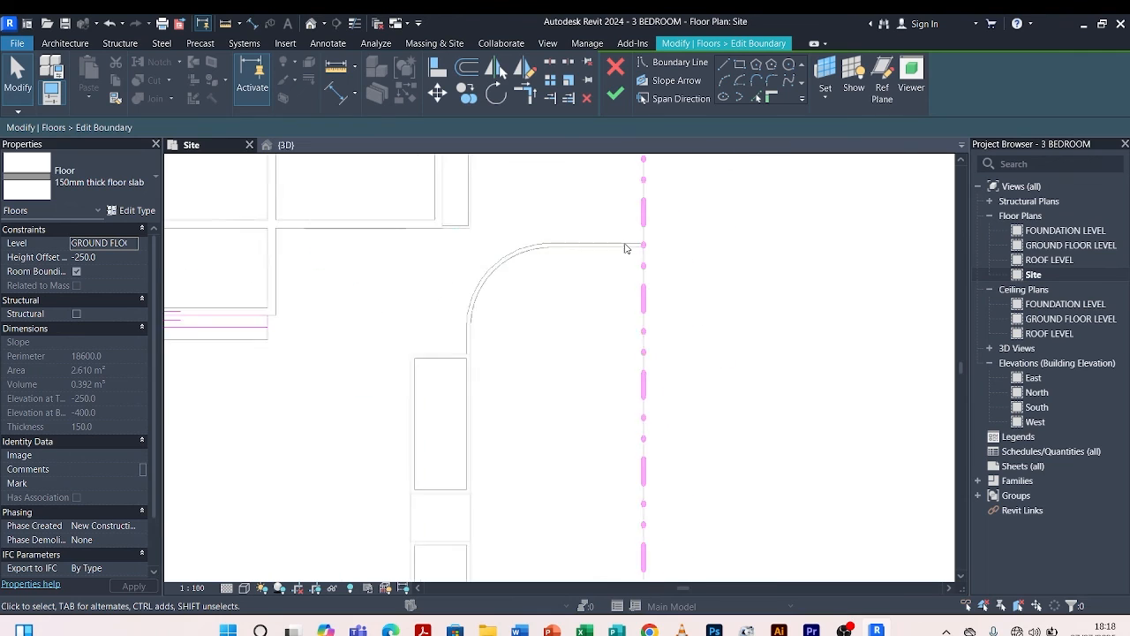
pyautogui.scroll(4, 525, 282)
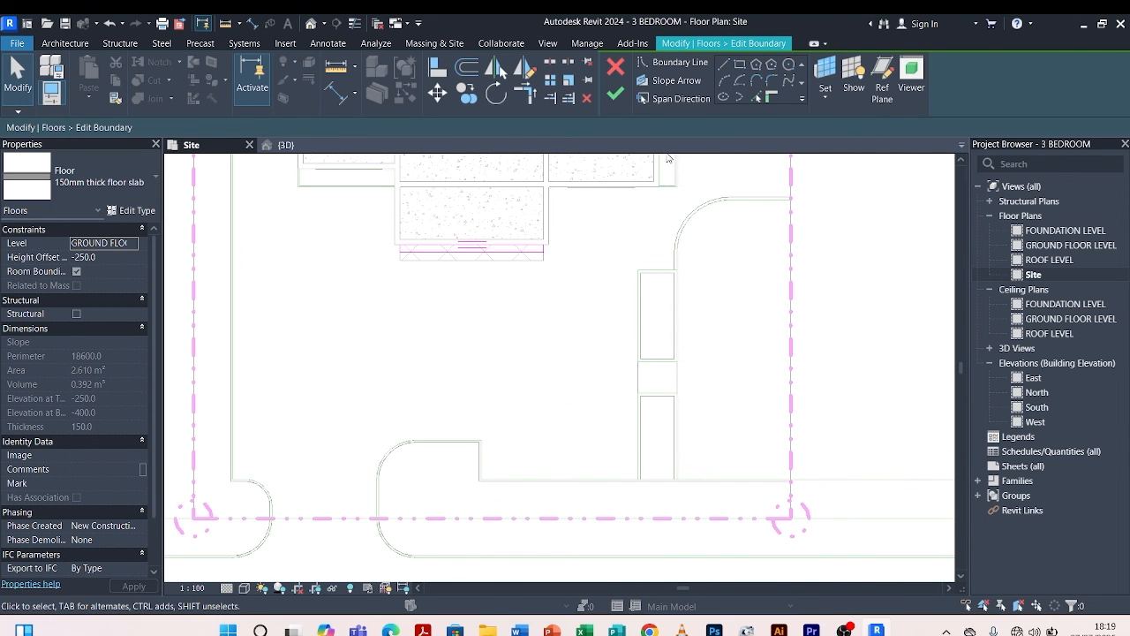
pyautogui.click(739, 66)
pyautogui.scroll(5, 686, 361)
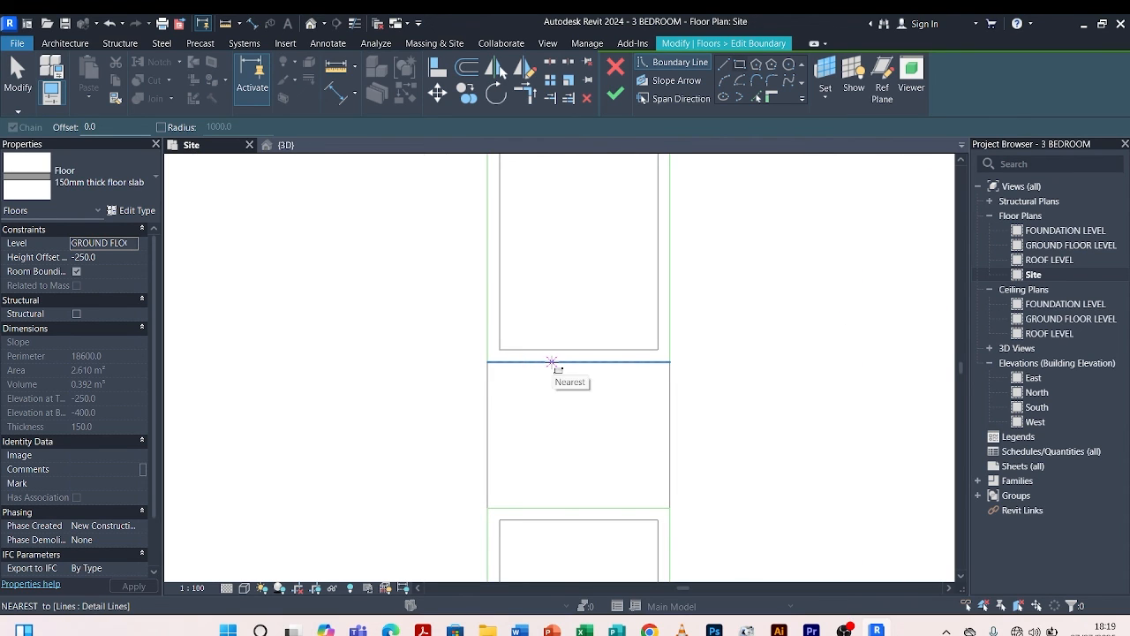
pyautogui.scroll(-5, 546, 363)
pyautogui.press('Escape')
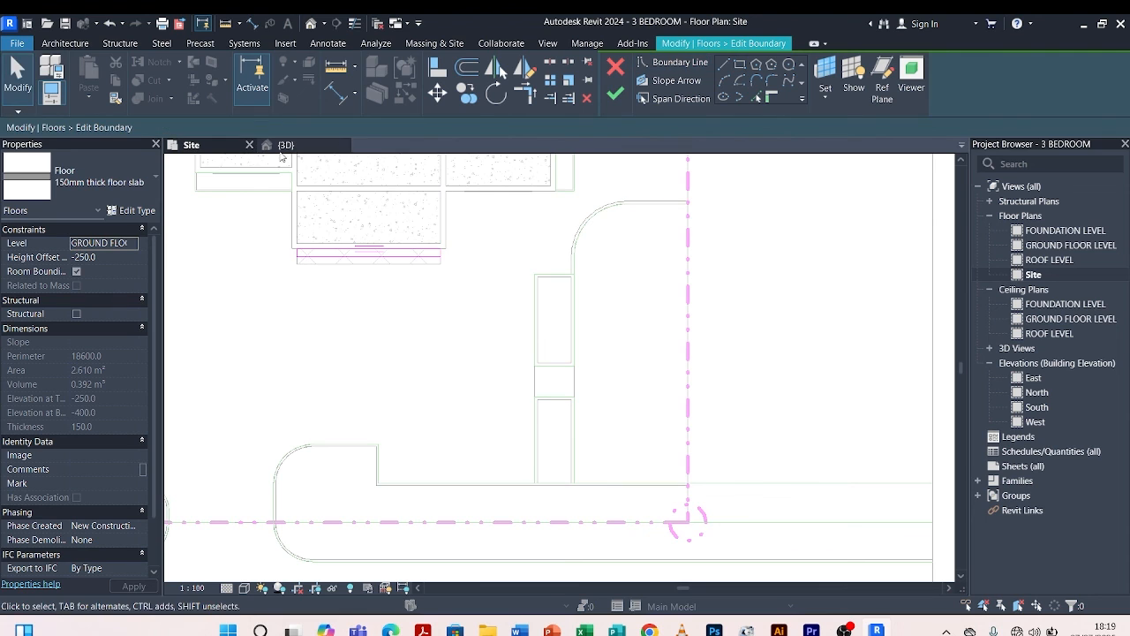
pyautogui.click(327, 145)
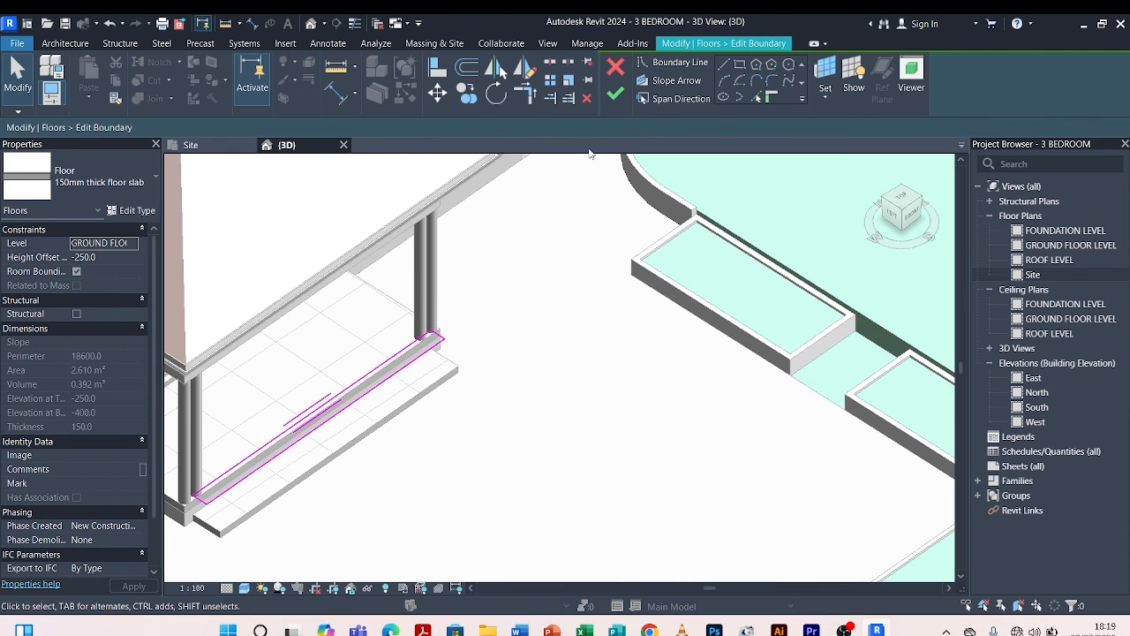
pyautogui.click(609, 103)
pyautogui.press('Escape')
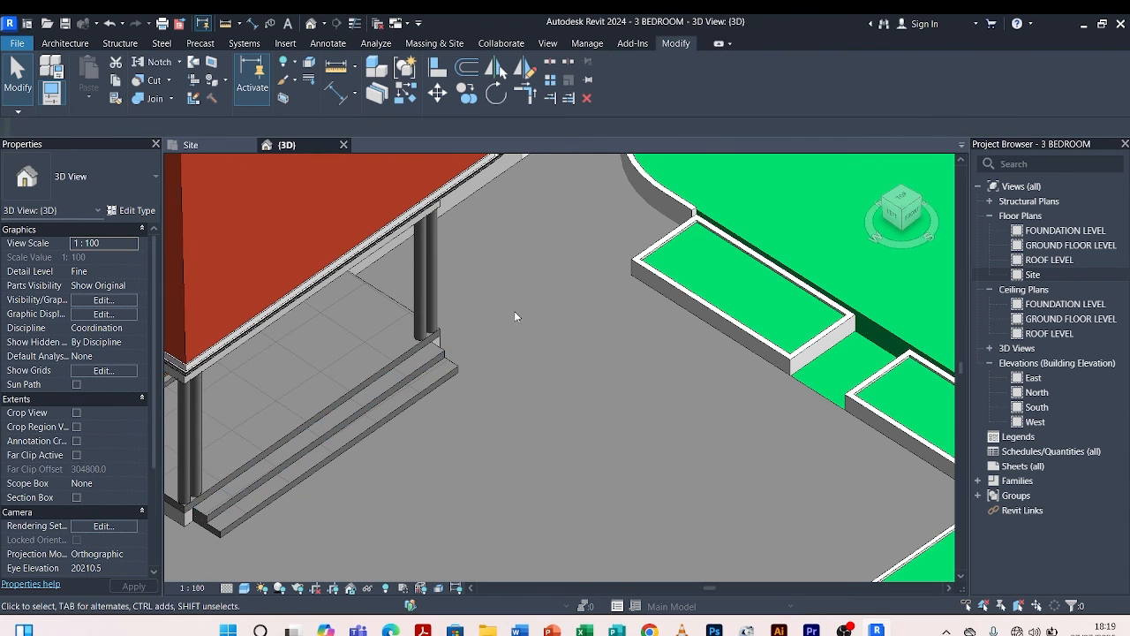
pyautogui.scroll(-3, 487, 355)
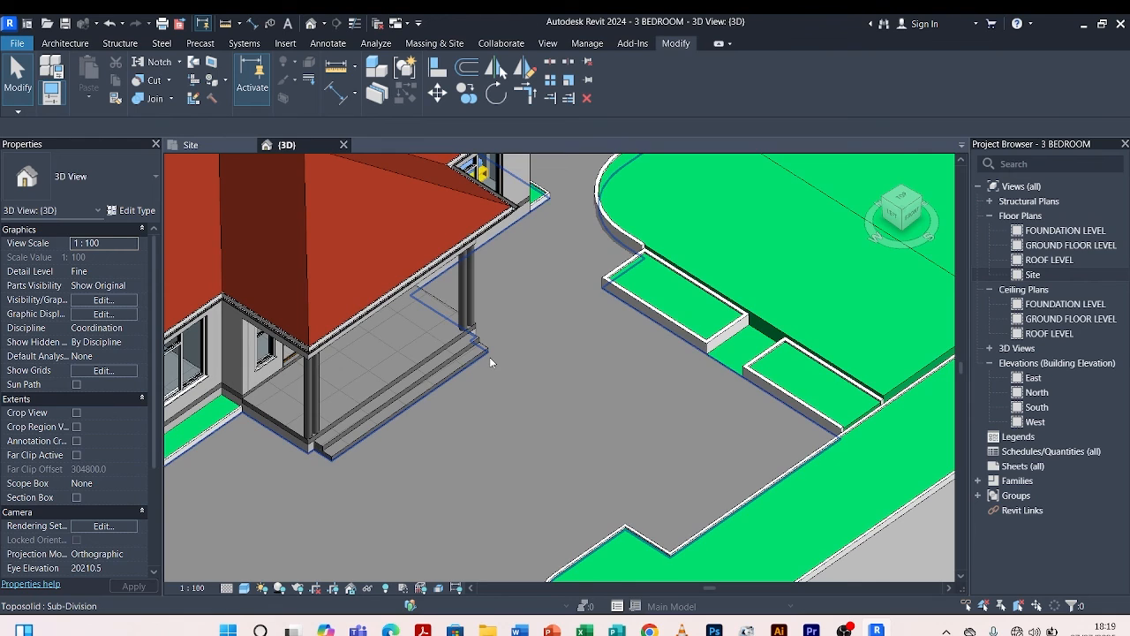
pyautogui.click(489, 357)
pyautogui.press('Escape')
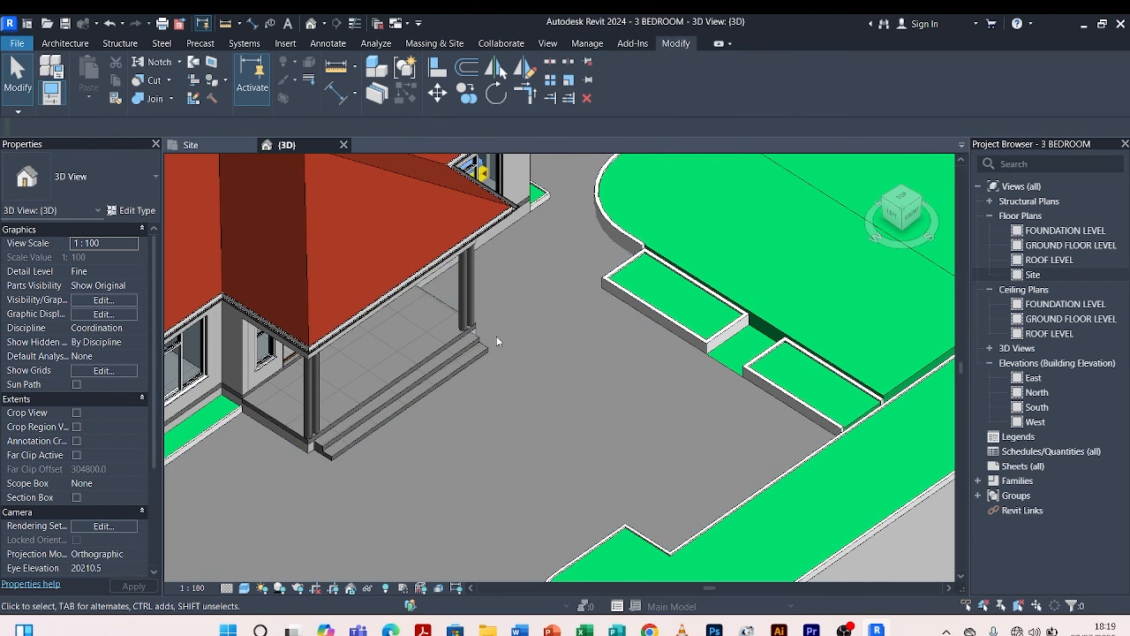
# Edit the boundary of the lowest porch step floor and sketch a rectangle about 188 by 1200 mm in the gap between the planting beds.
pyautogui.click(472, 357)
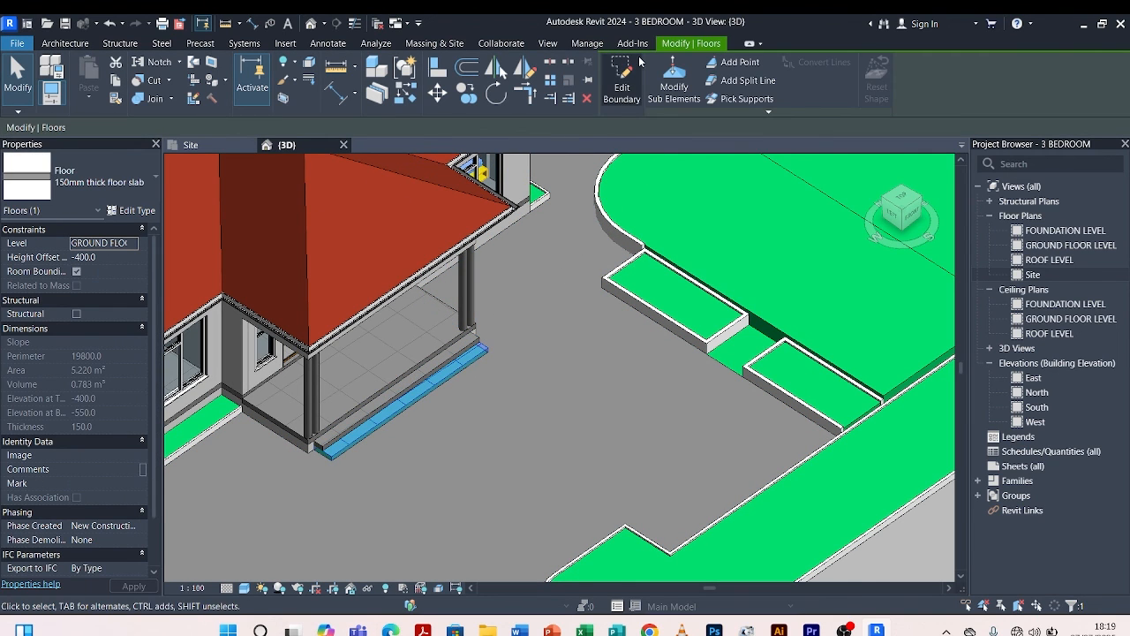
pyautogui.click(620, 81)
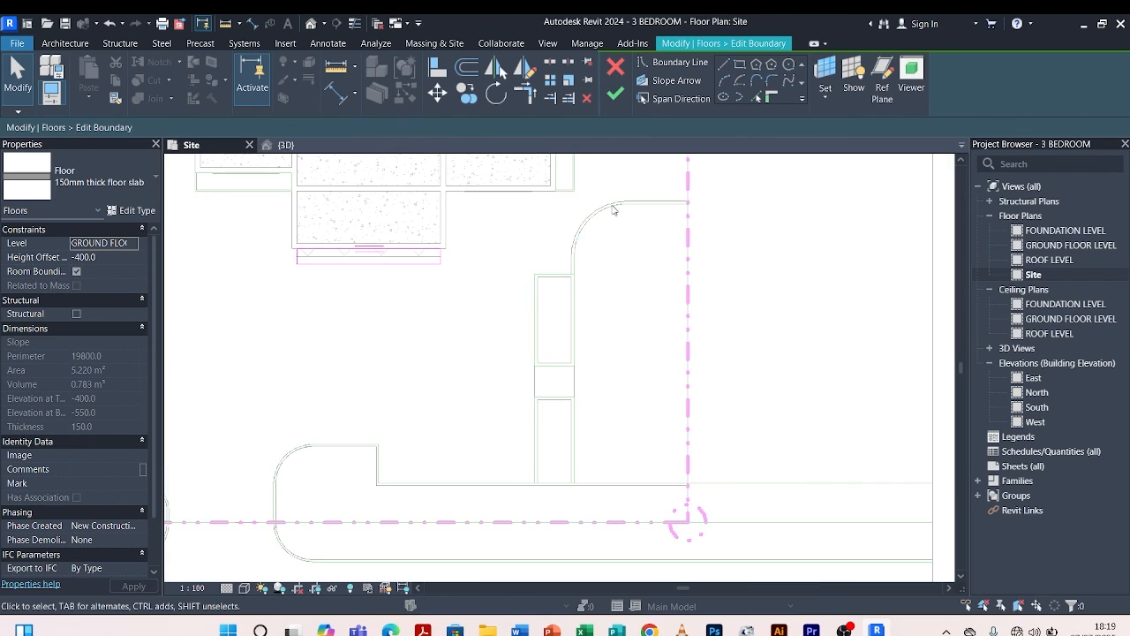
pyautogui.click(740, 64)
pyautogui.scroll(3, 533, 375)
pyautogui.scroll(2, 532, 375)
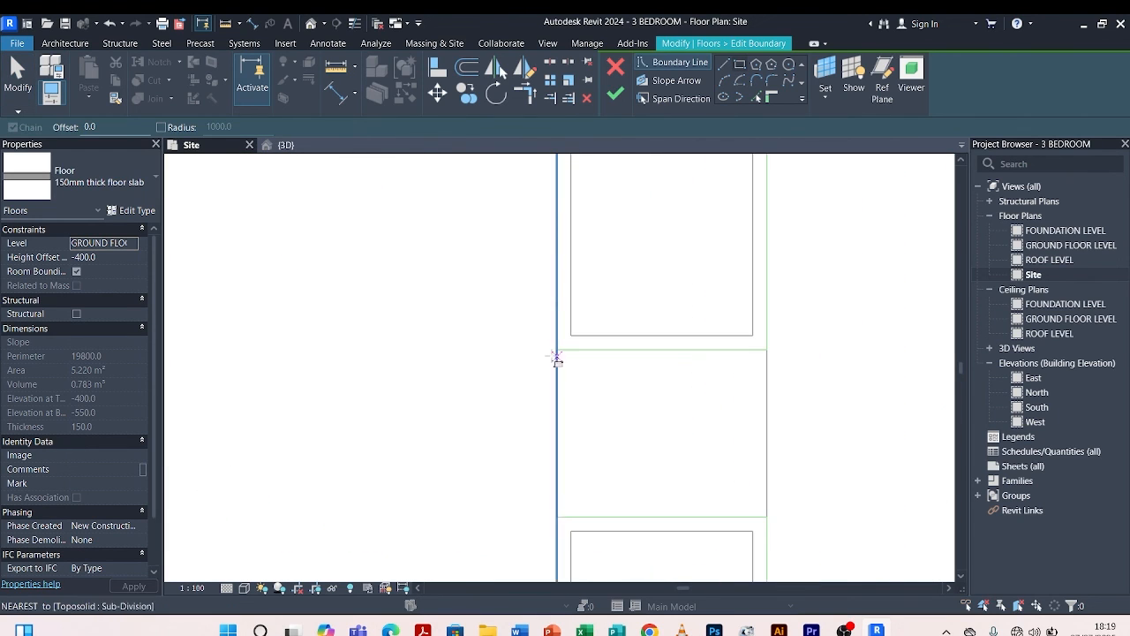
pyautogui.click(557, 350)
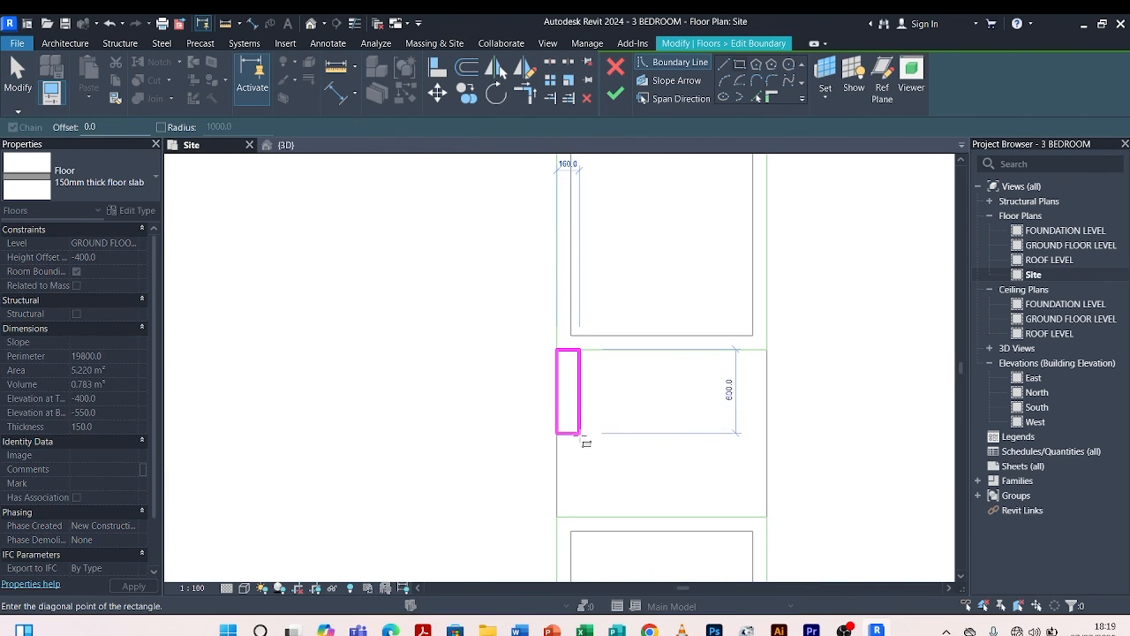
pyautogui.click(584, 517)
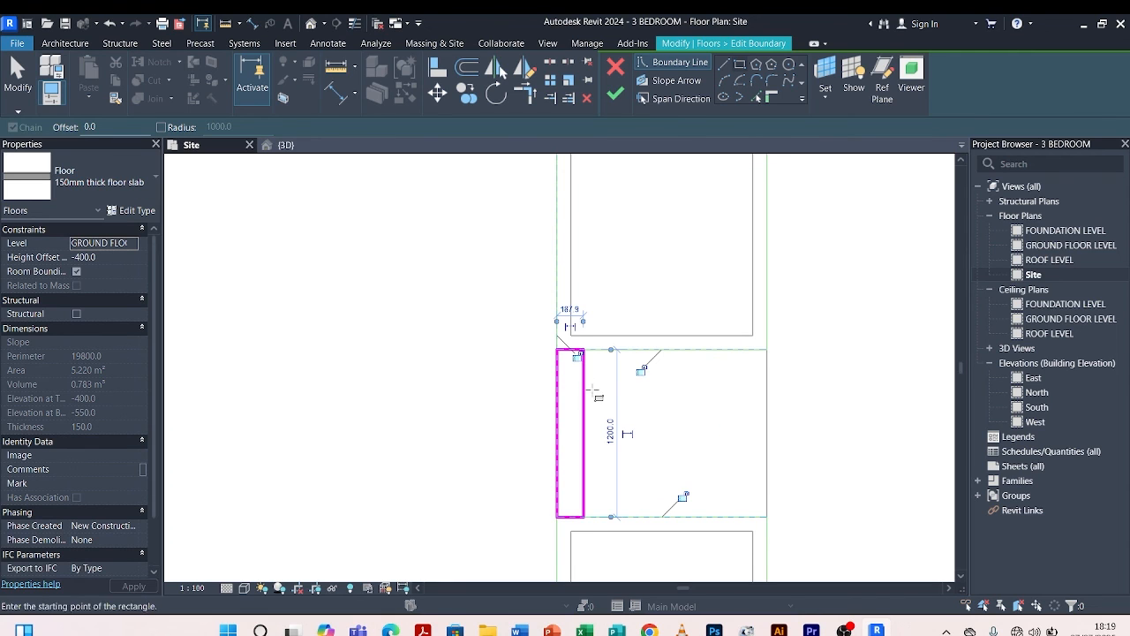
# Set the width of the rectangle between the planting beds to 300 mm.
pyautogui.press('Escape')
pyautogui.press('Escape')
pyautogui.click(574, 350)
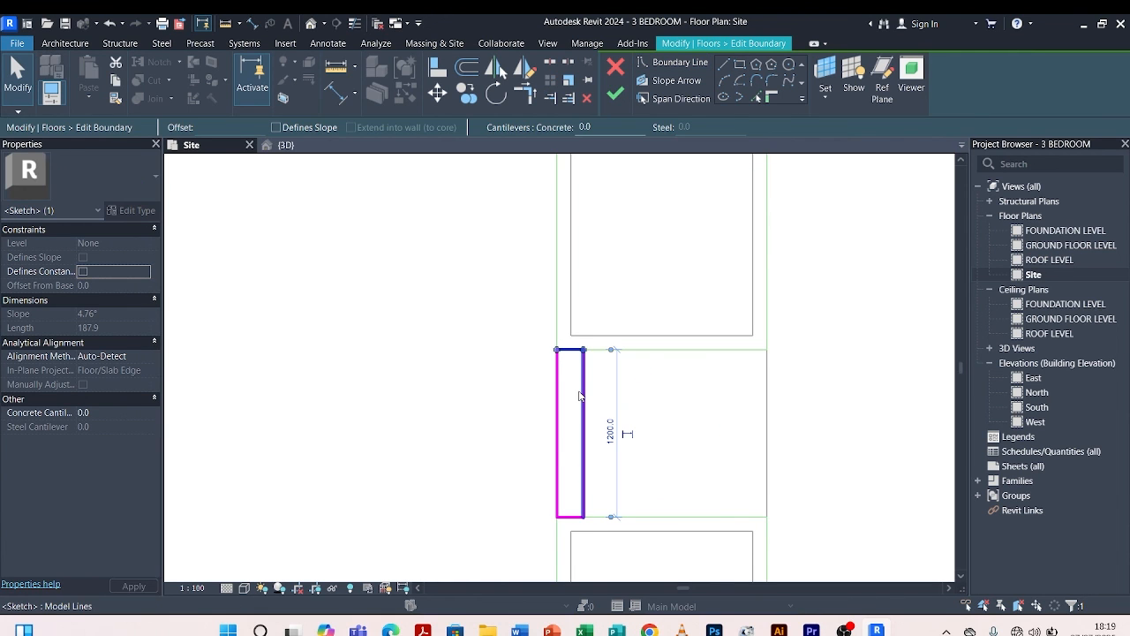
pyautogui.click(582, 385)
pyautogui.click(569, 316)
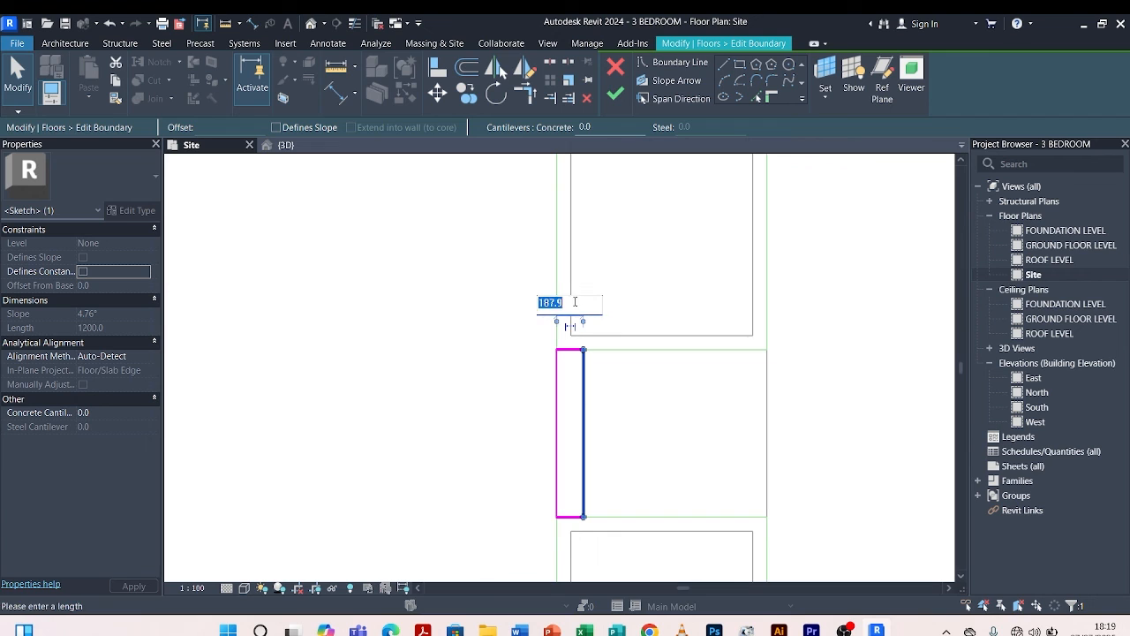
pyautogui.write('300')
pyautogui.press('Return')
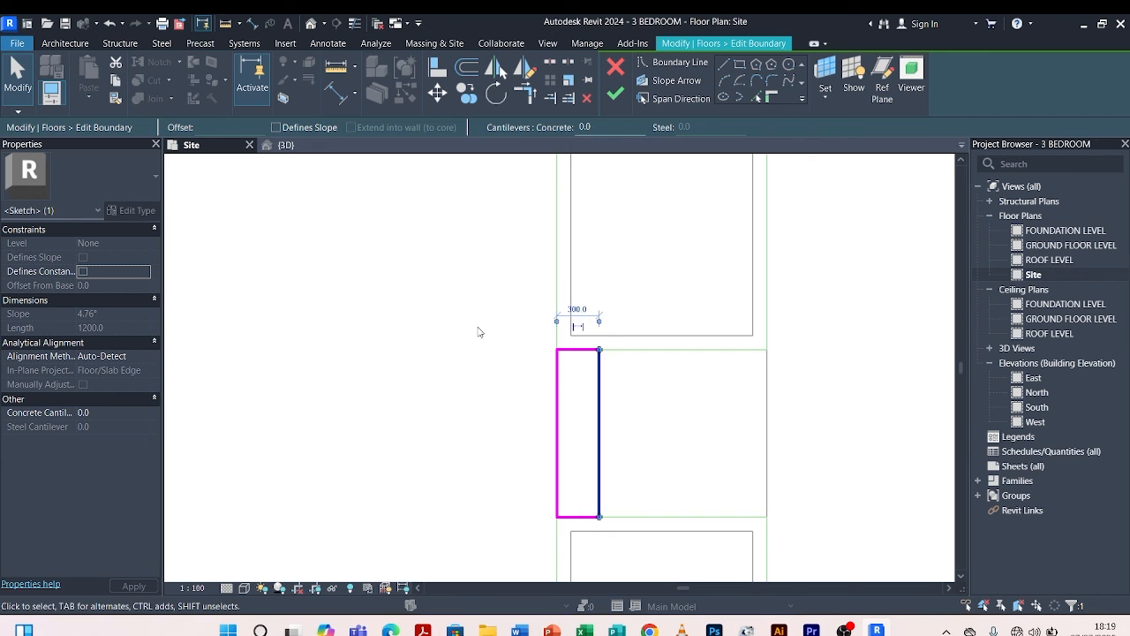
pyautogui.press('Escape')
# Sketch a second step rectangle about 1500 by 200 mm along the outer face of the raised lawn kerb's straight section, near the property line.
pyautogui.scroll(-4, 575, 273)
pyautogui.scroll(-2, 572, 437)
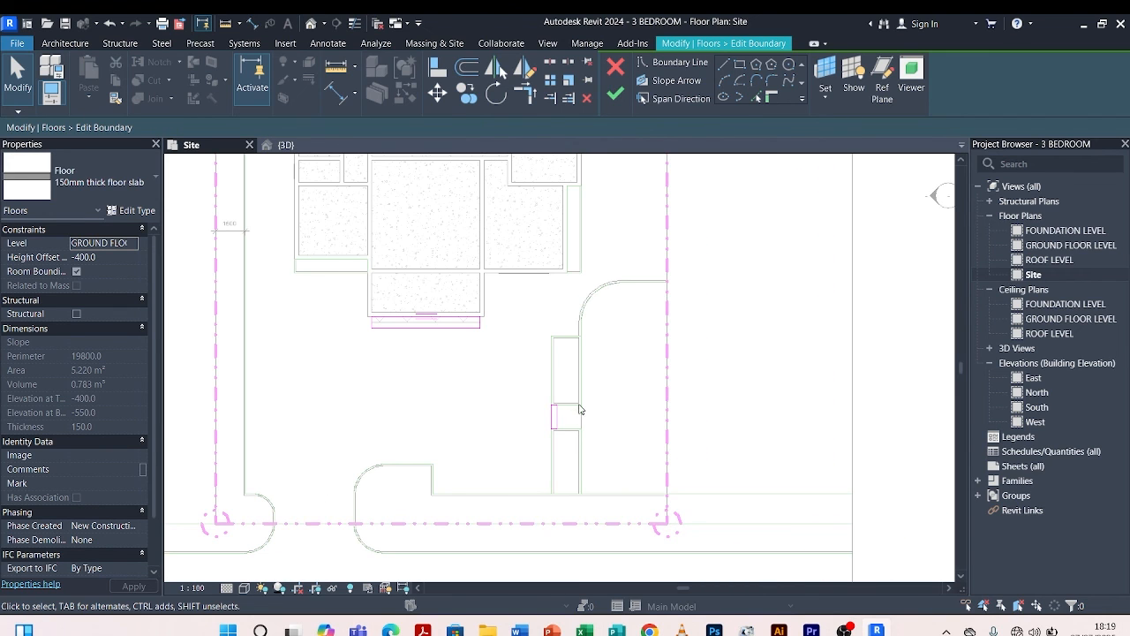
pyautogui.click(738, 67)
pyautogui.scroll(5, 671, 273)
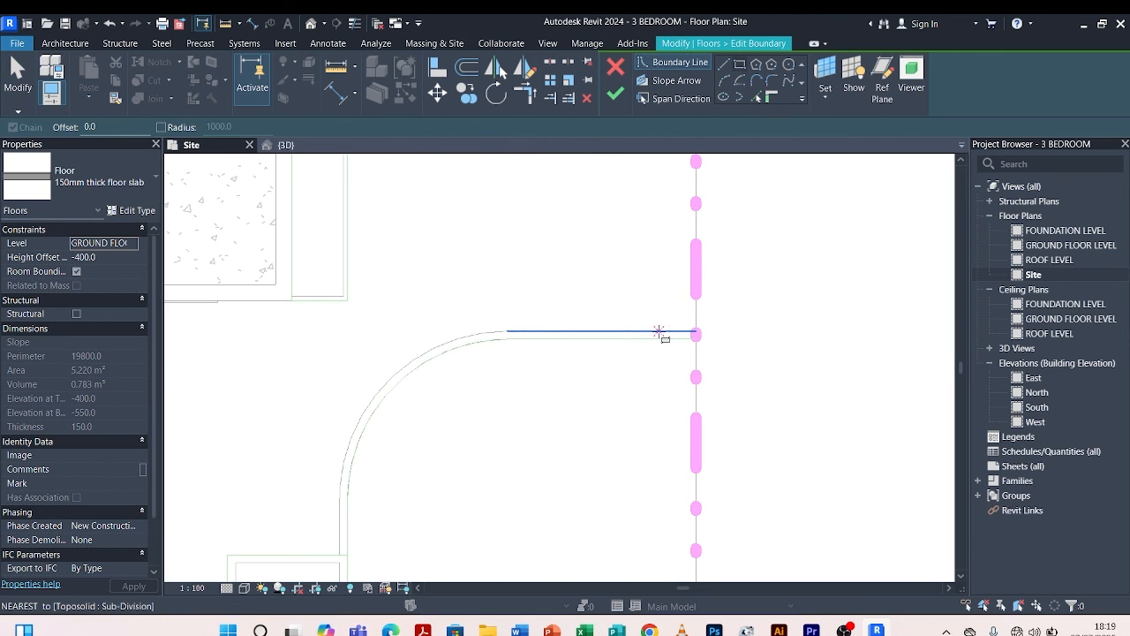
pyautogui.click(680, 332)
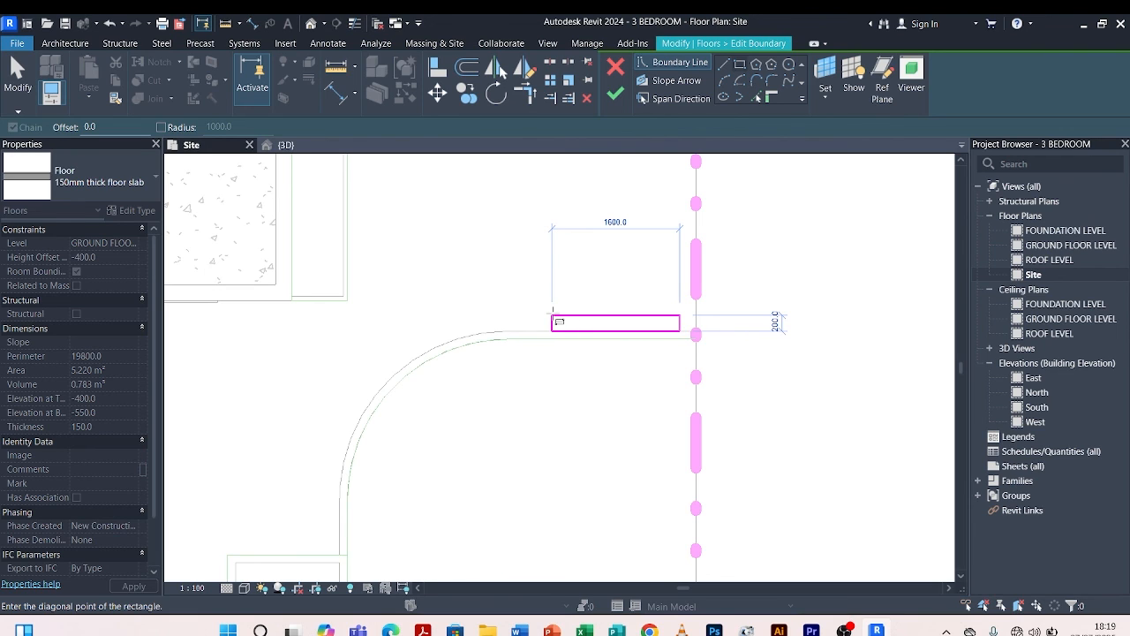
pyautogui.click(560, 316)
pyautogui.press('Escape')
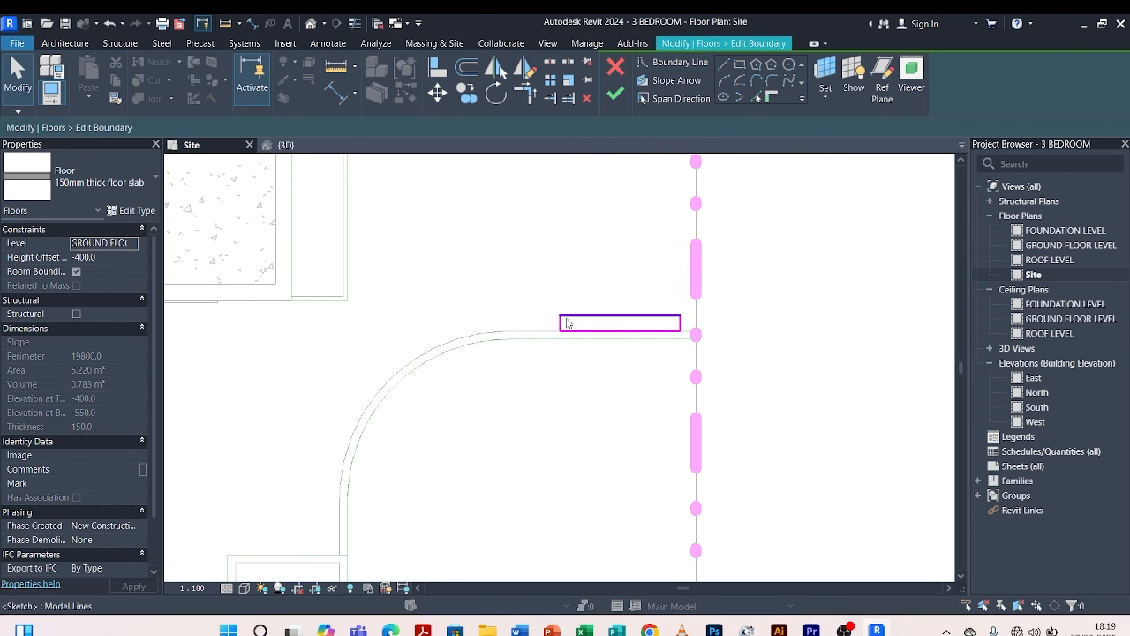
# Finish the step floor's boundary with the second rectangle's depth kept at 200 mm, and check the added steps in 3D.
pyautogui.click(570, 316)
pyautogui.click(518, 323)
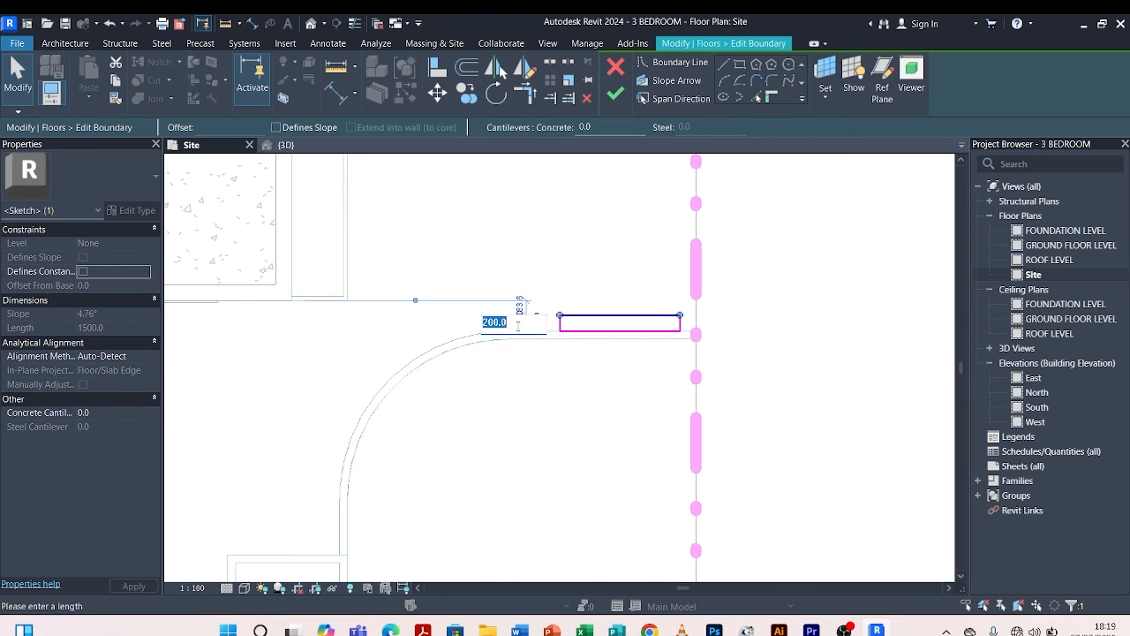
pyautogui.click(554, 263)
pyautogui.scroll(-3, 576, 243)
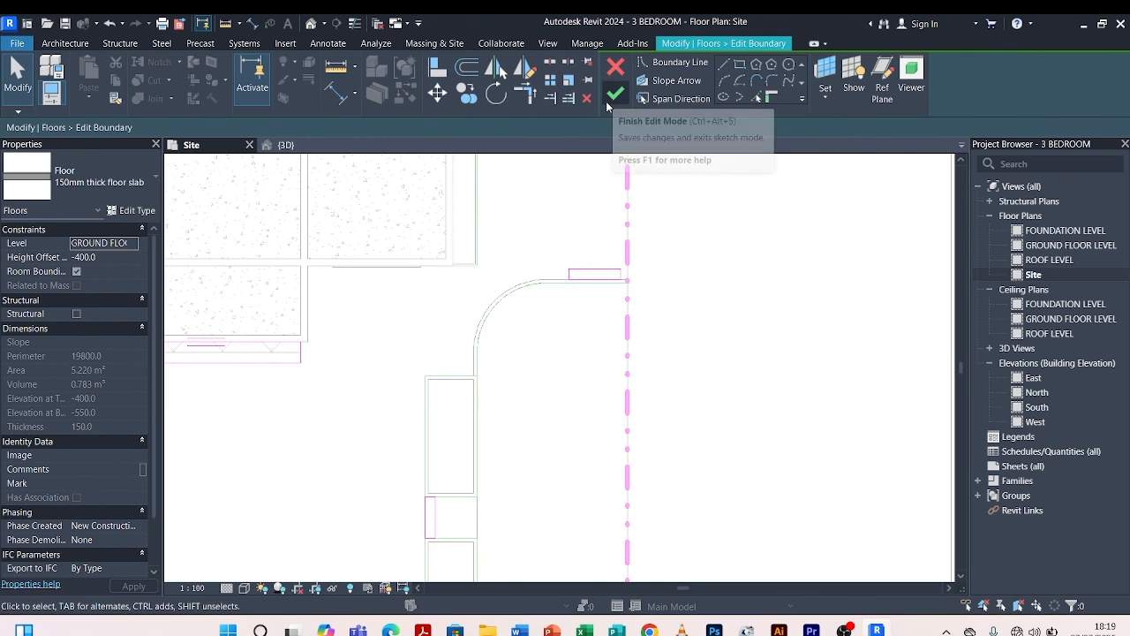
pyautogui.click(623, 94)
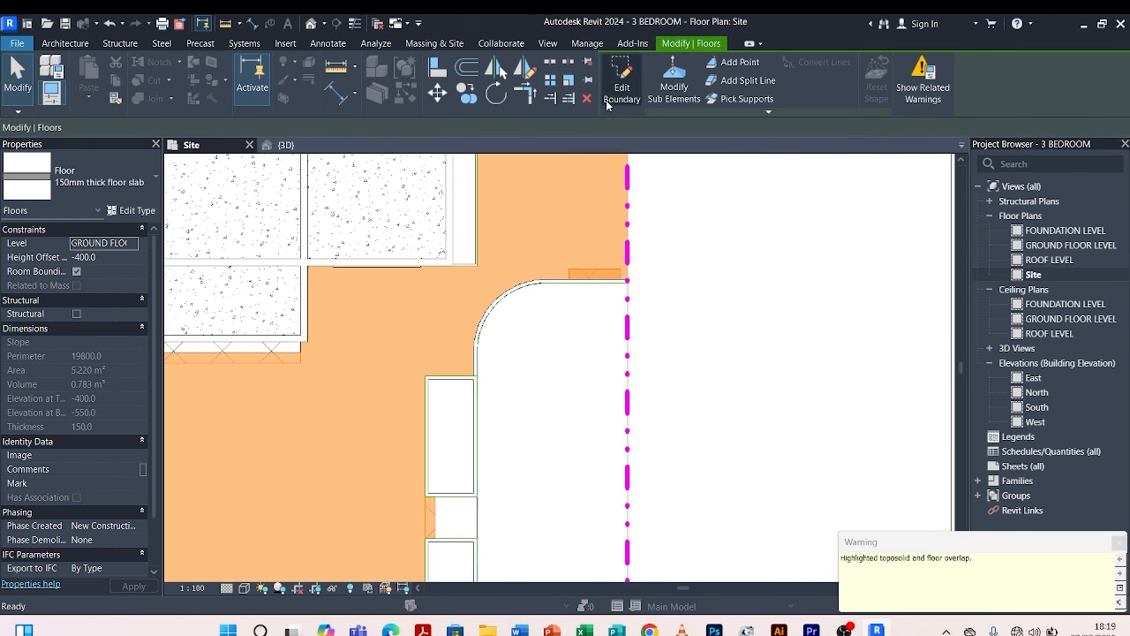
pyautogui.click(284, 145)
pyautogui.press('Escape')
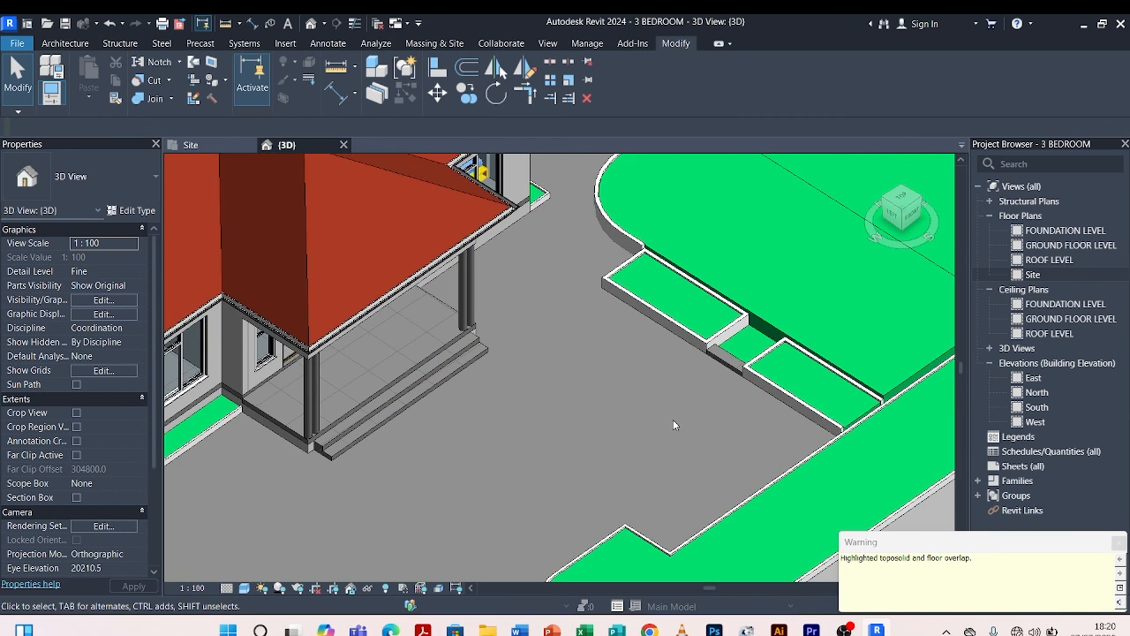
pyautogui.keyDown('shift'); pyautogui.moveTo(673, 419); pyautogui.dragTo(585, 414, button='middle'); pyautogui.keyUp('shift')
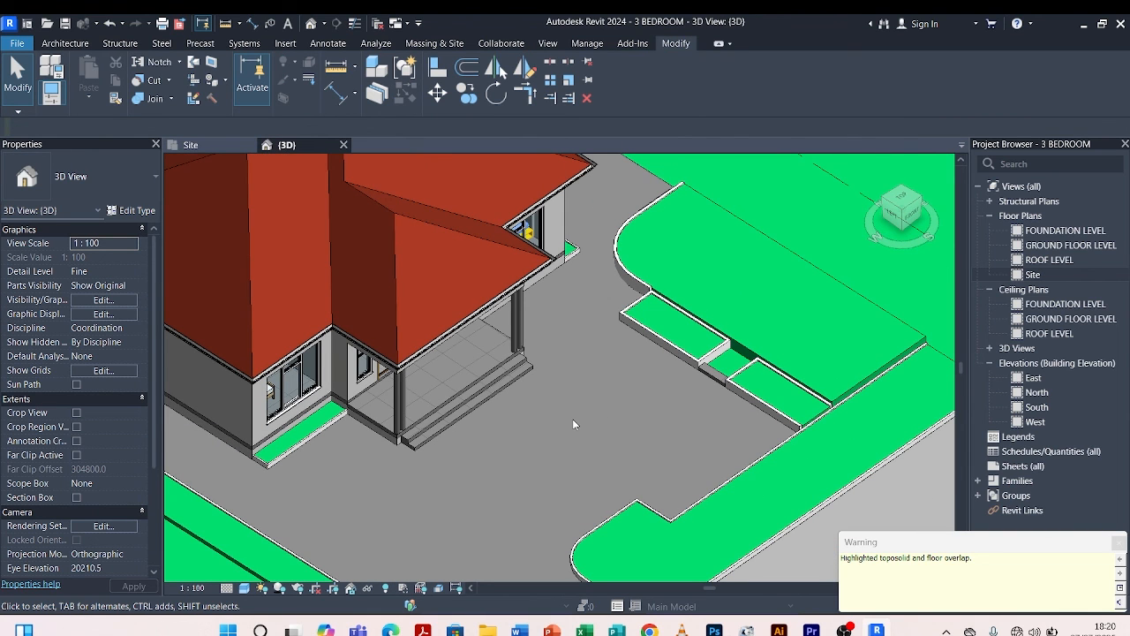
# Edit the boundary of the upper porch step floor and sketch a 1200 mm long rectangle behind the lower step between the planting beds.
pyautogui.scroll(3, 530, 380)
pyautogui.click(505, 353)
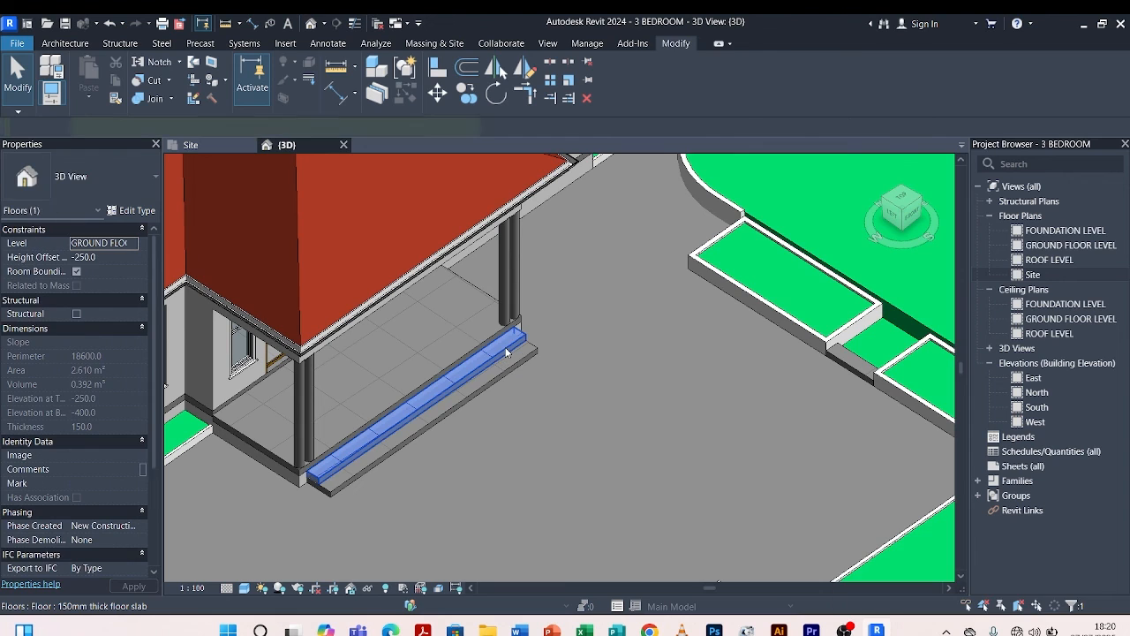
pyautogui.click(620, 94)
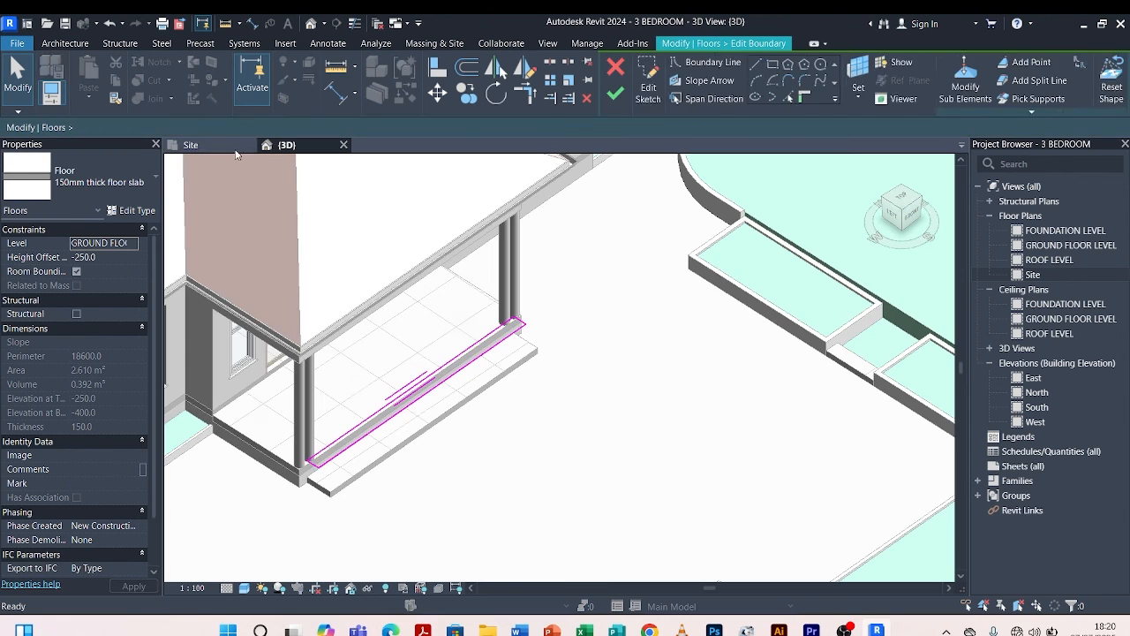
pyautogui.click(221, 149)
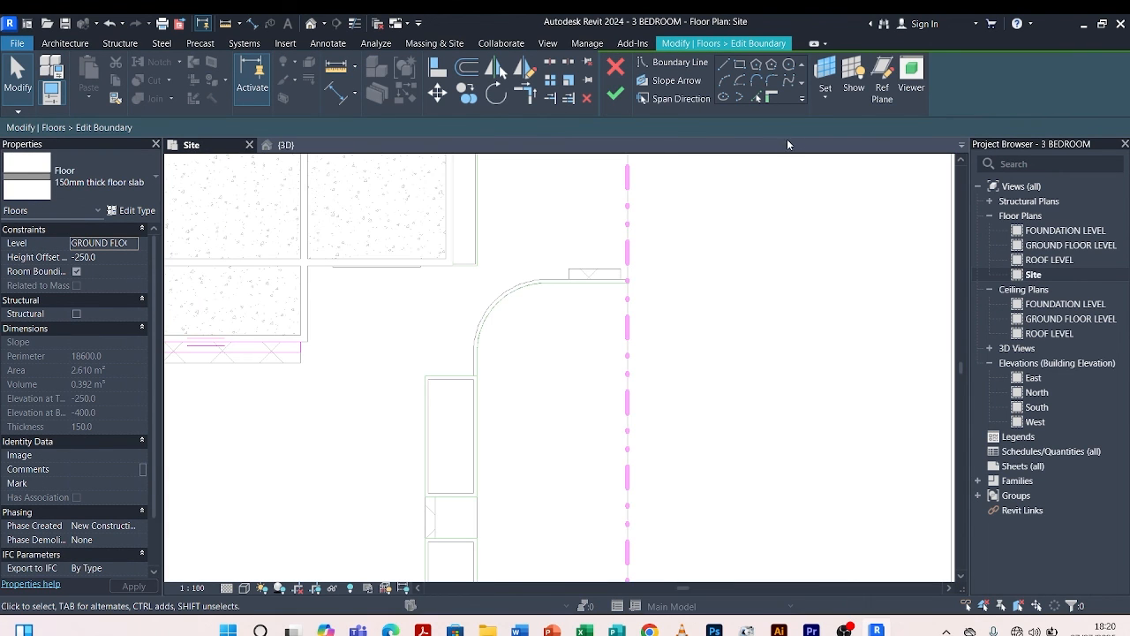
pyautogui.click(740, 64)
pyautogui.scroll(-5, 429, 390)
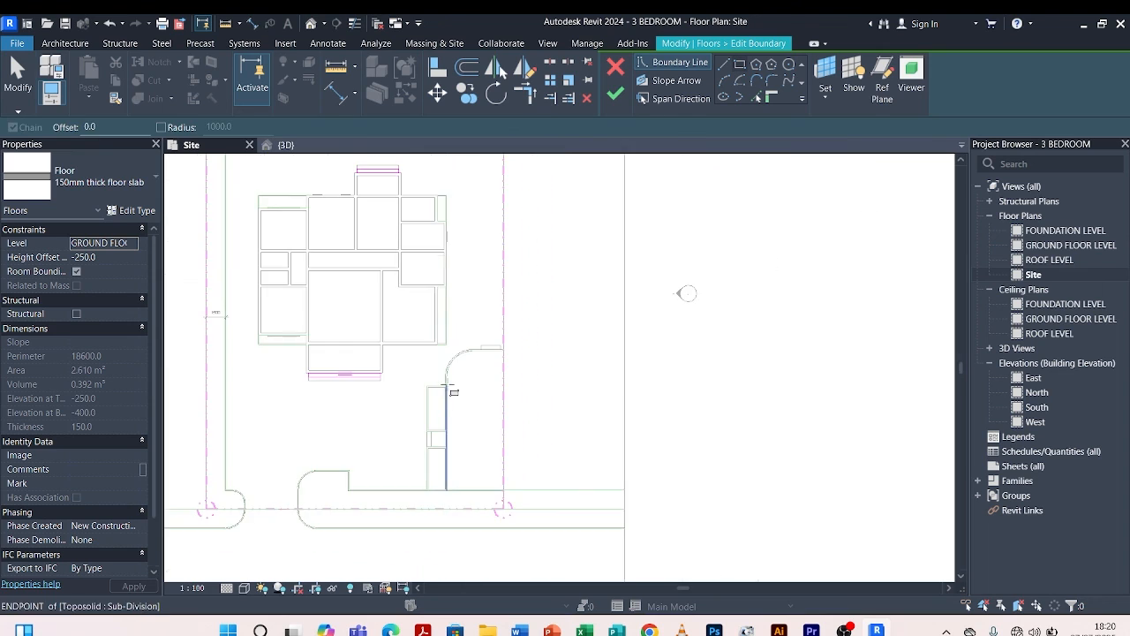
pyautogui.scroll(6, 453, 392)
pyautogui.scroll(-3, 466, 404)
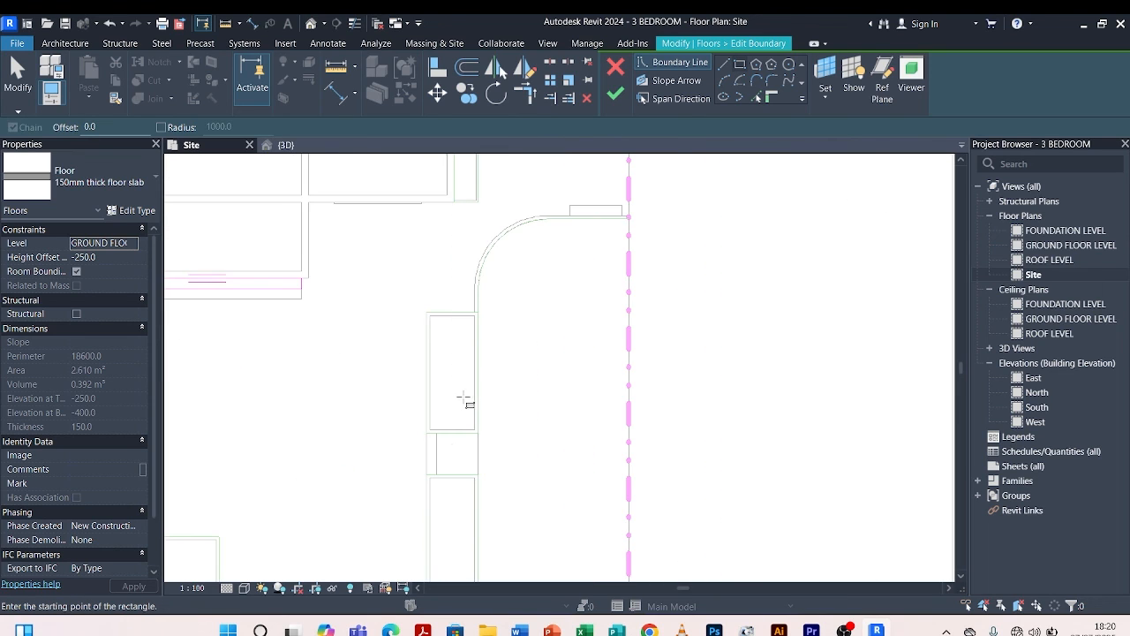
pyautogui.scroll(6, 468, 400)
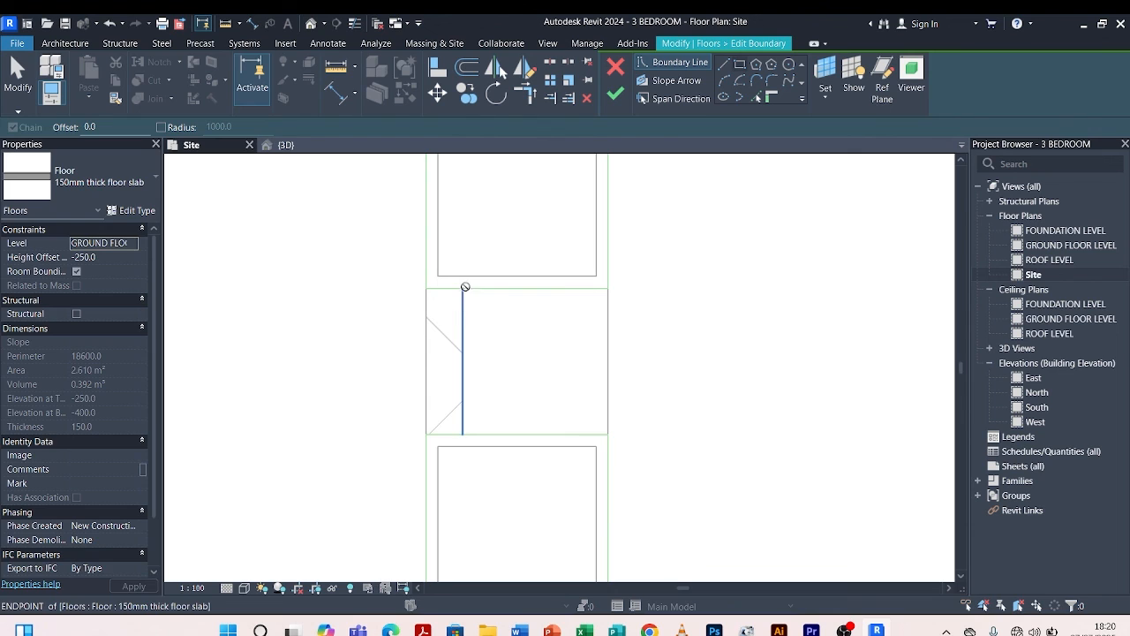
pyautogui.click(463, 287)
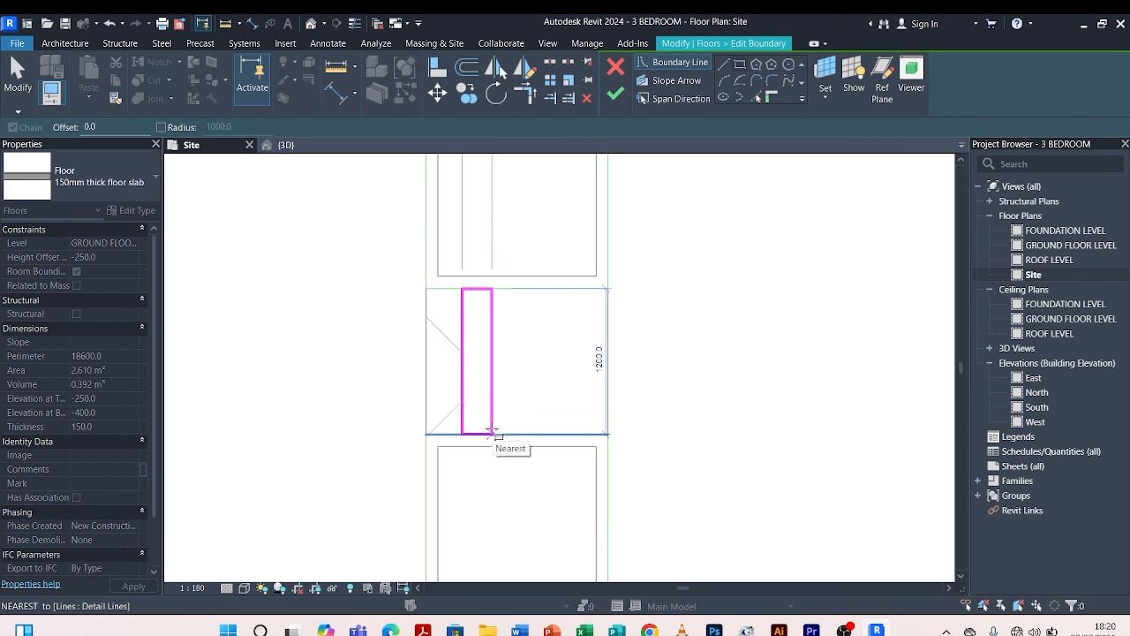
pyautogui.click(492, 433)
pyautogui.press('Escape')
pyautogui.press('Escape')
# Set the width of the new rectangle between the planting beds to 300 mm.
pyautogui.click(493, 363)
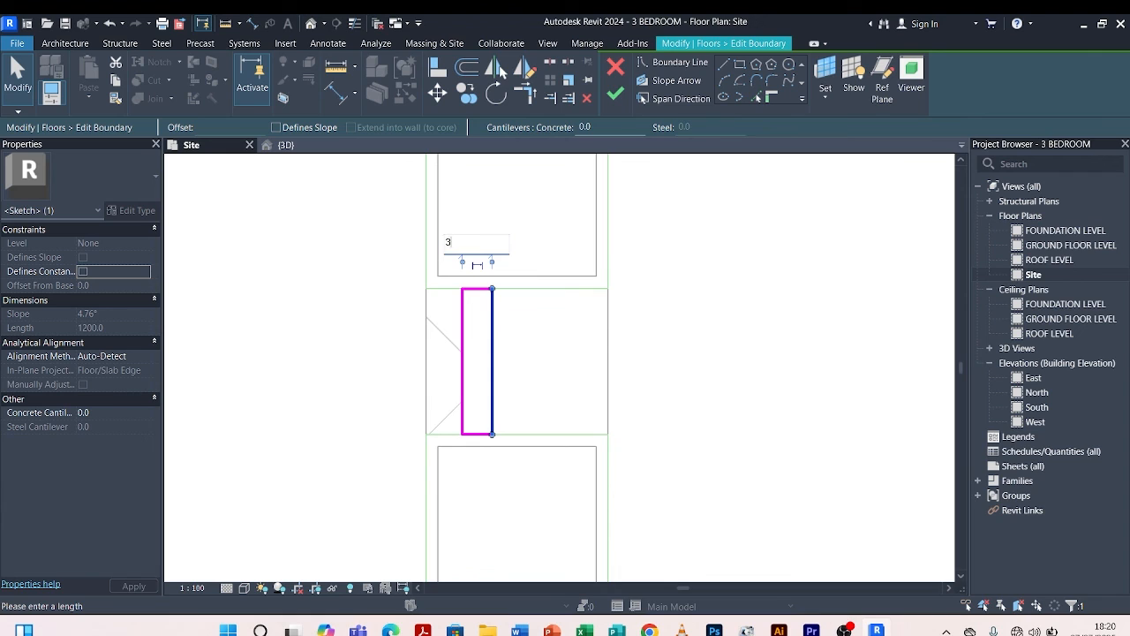
pyautogui.press('Return')
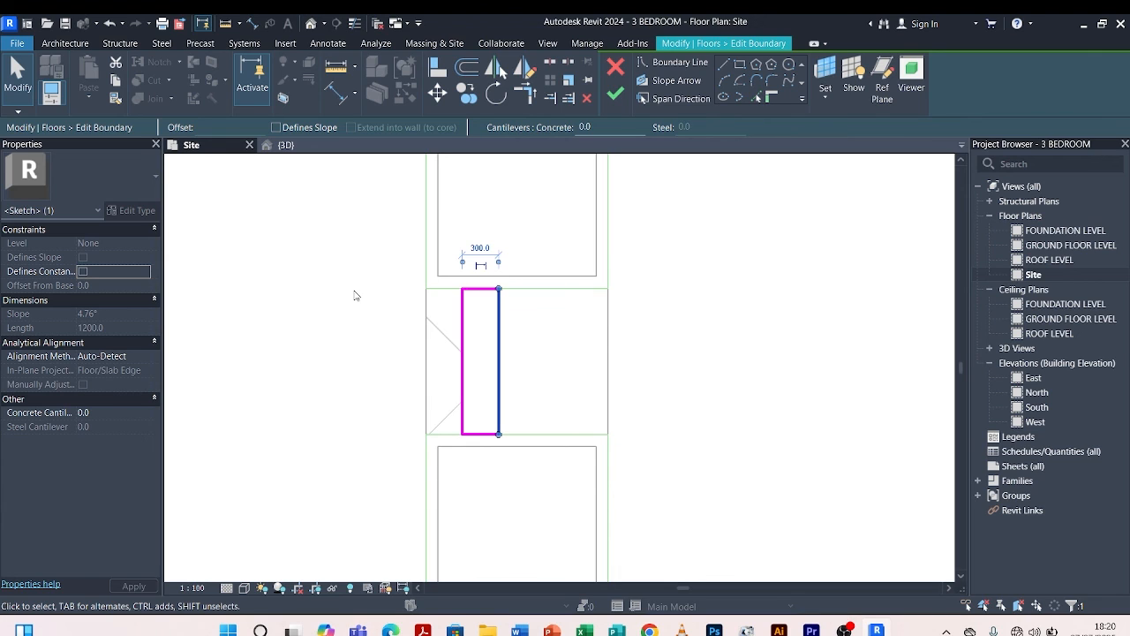
pyautogui.click(354, 296)
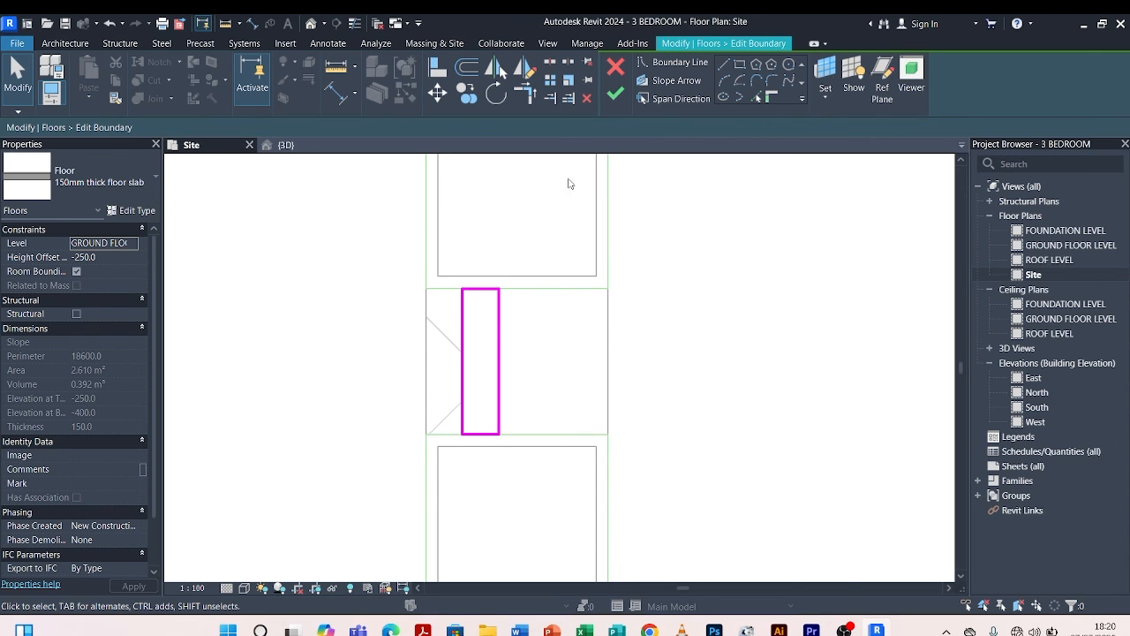
# Sketch a 1500 by 300 mm rectangle behind the lower step at the raised lawn's straight kerb and finish the upper step floor's boundary.
pyautogui.scroll(-3, 569, 184)
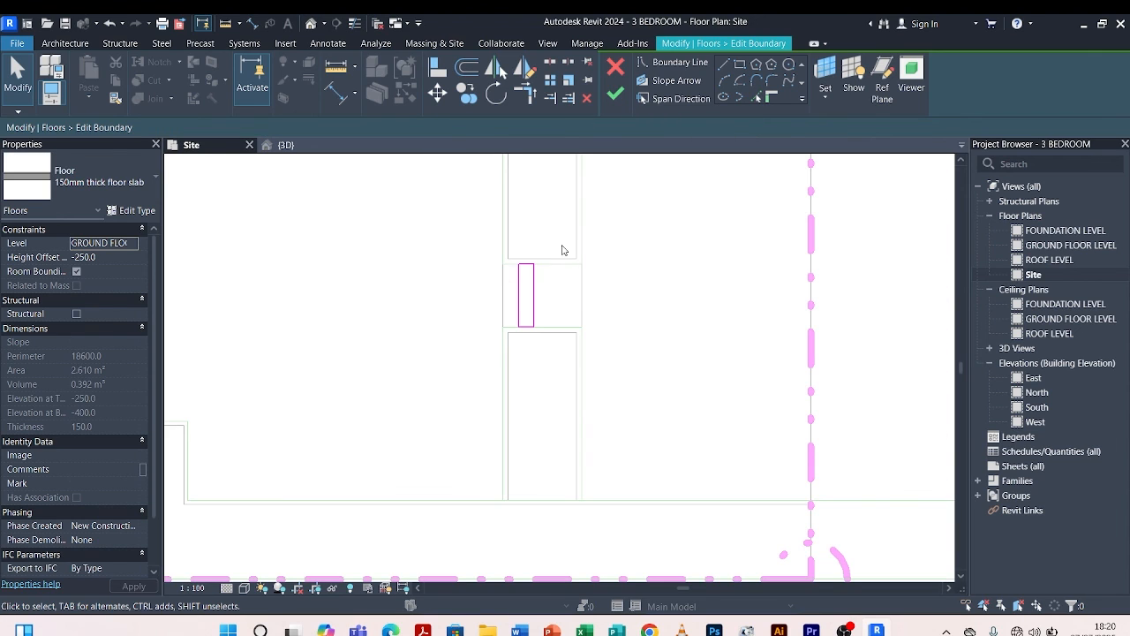
pyautogui.click(742, 62)
pyautogui.scroll(-4, 522, 499)
pyautogui.scroll(7, 589, 310)
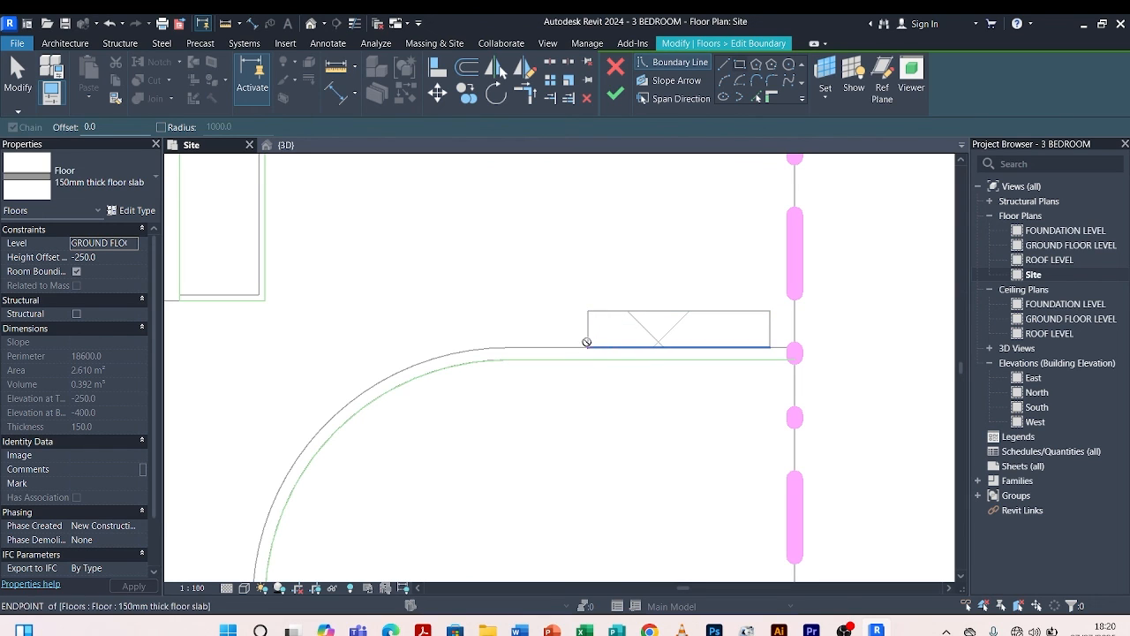
pyautogui.click(587, 341)
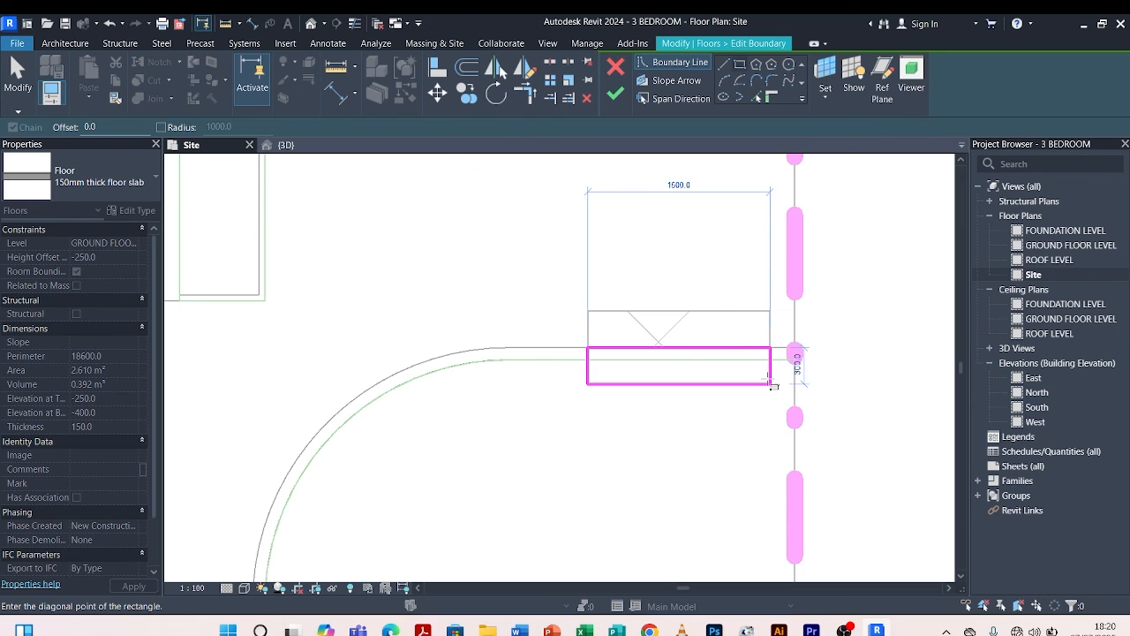
pyautogui.click(770, 383)
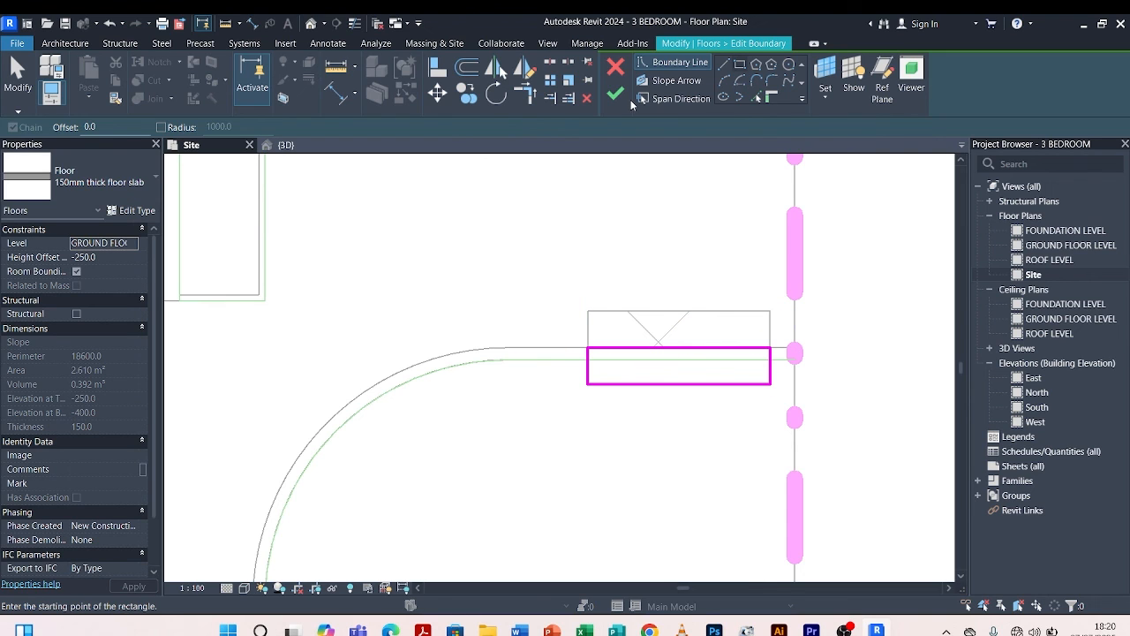
pyautogui.click(615, 92)
pyautogui.click(548, 262)
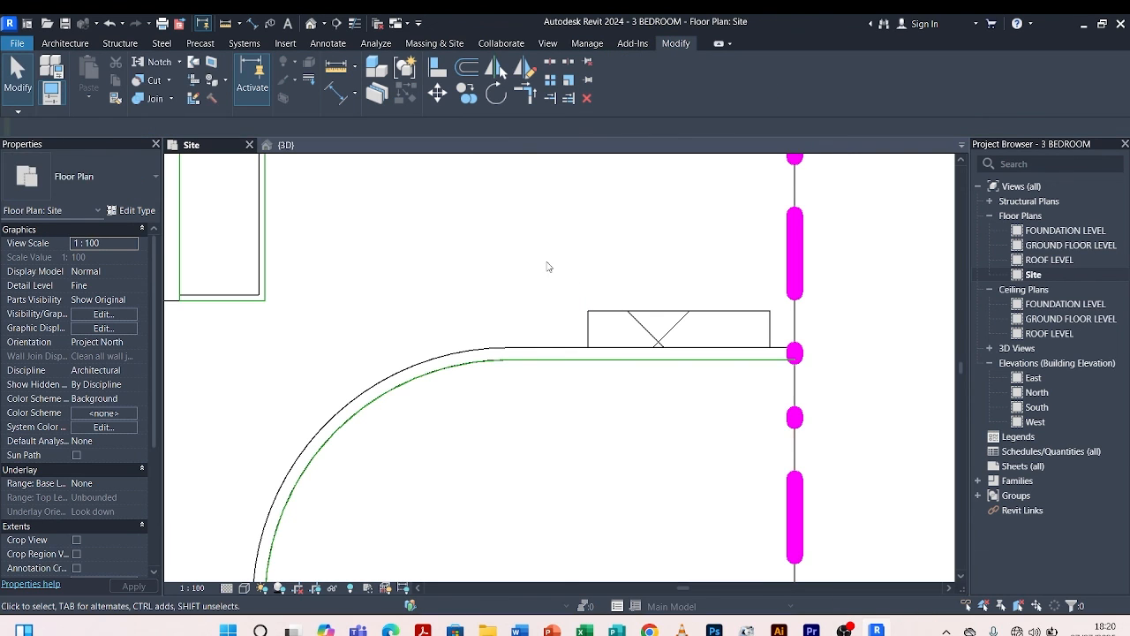
# Examine the added steps between the planting beds and at the raised lawn's kerb in 3D.
pyautogui.click(288, 144)
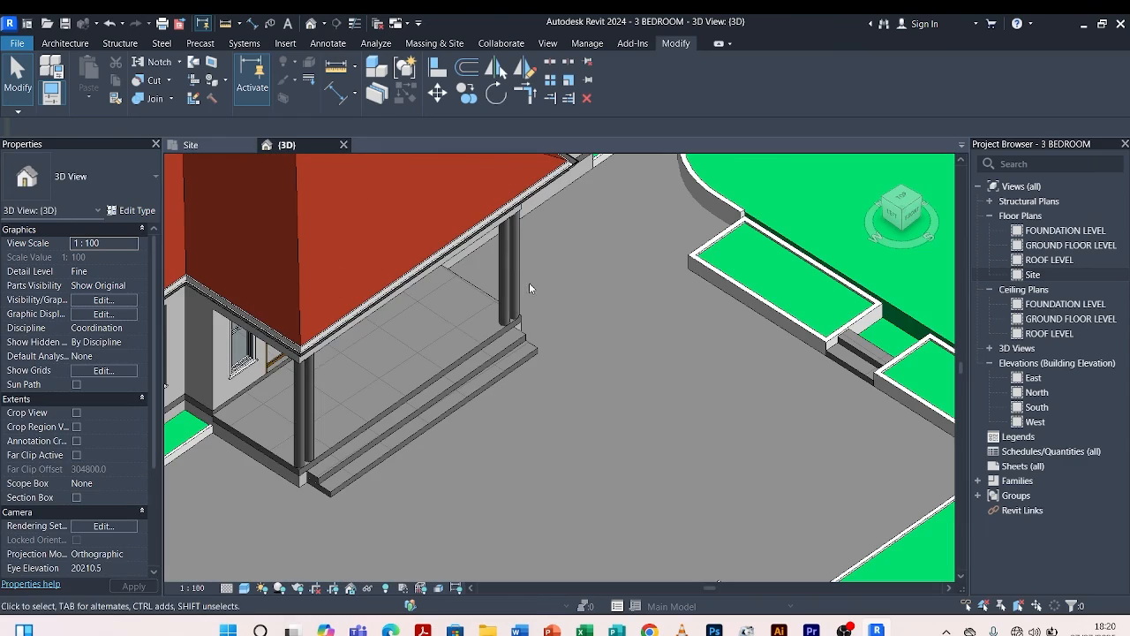
pyautogui.scroll(-2, 663, 319)
pyautogui.keyDown('shift'); pyautogui.moveTo(606, 346); pyautogui.dragTo(706, 417, button='middle'); pyautogui.keyUp('shift')
pyautogui.scroll(-3, 707, 417)
pyautogui.scroll(4, 655, 275)
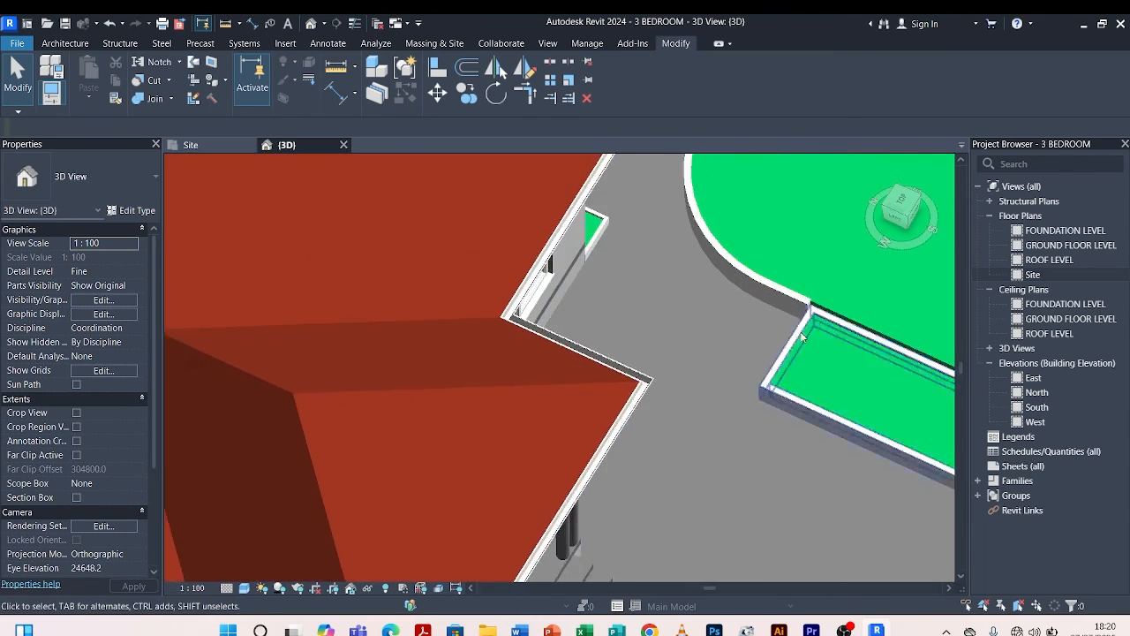
pyautogui.scroll(2, 826, 342)
pyautogui.scroll(-5, 827, 345)
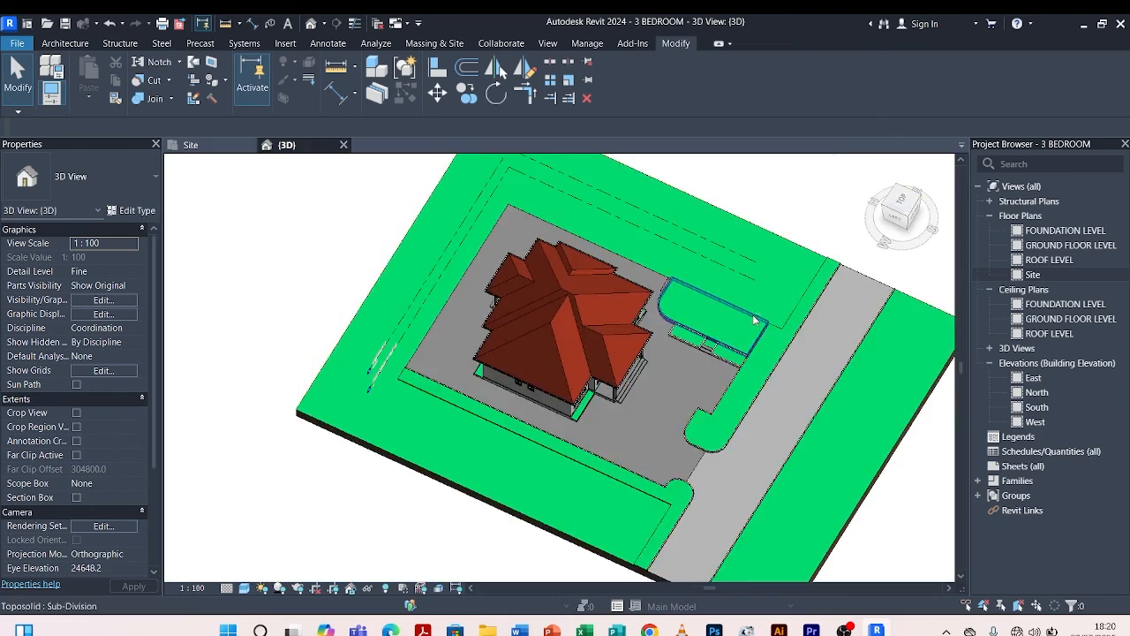
pyautogui.keyDown('shift'); pyautogui.moveTo(755, 320); pyautogui.dragTo(712, 340, button='middle'); pyautogui.keyUp('shift')
pyautogui.keyDown('shift'); pyautogui.moveTo(595, 255); pyautogui.dragTo(909, 219, button='middle'); pyautogui.keyUp('shift')
pyautogui.scroll(8, 596, 228)
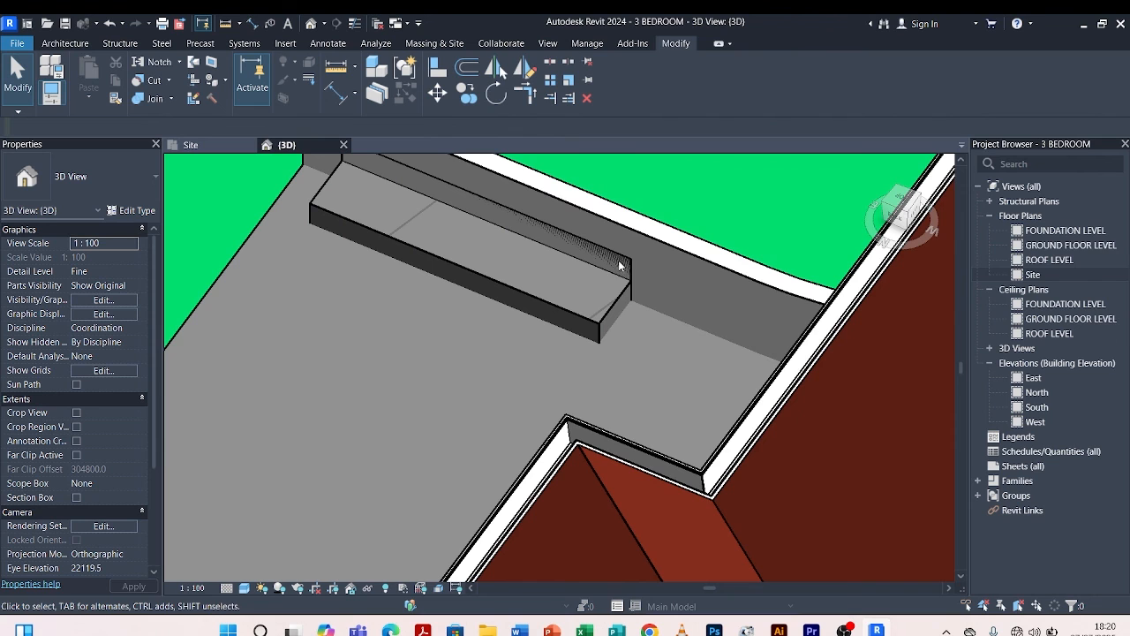
pyautogui.click(609, 256)
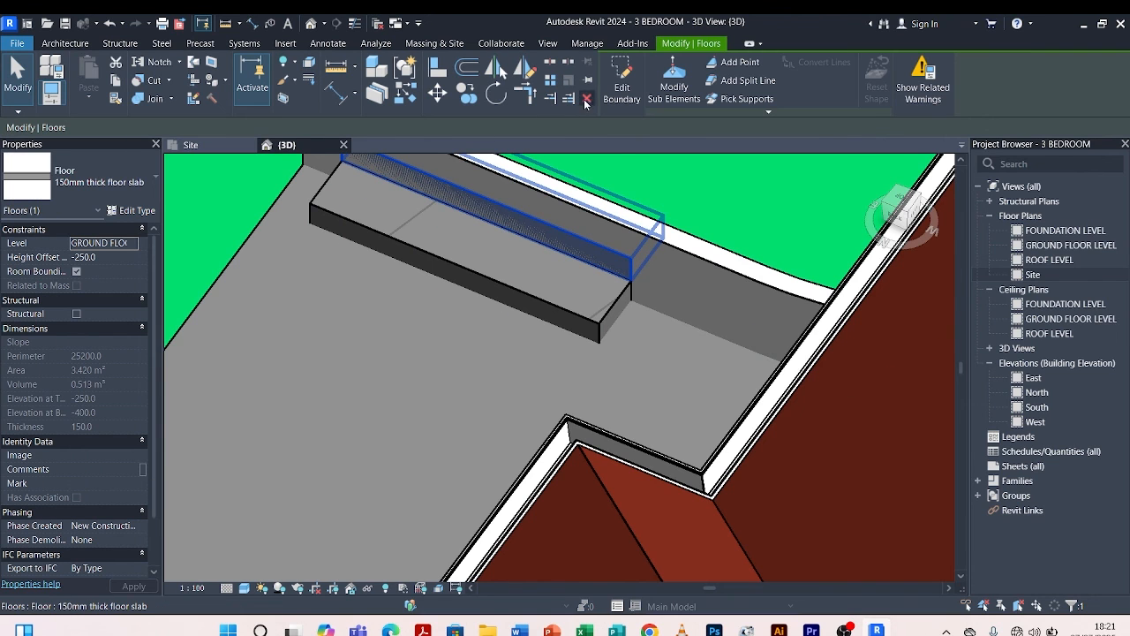
pyautogui.press('Escape')
# Edit the lowest step floor's boundary, set the depth of its rectangle at the raised lawn's straight kerb to 900 mm, and finish the sketch.
pyautogui.click(616, 306)
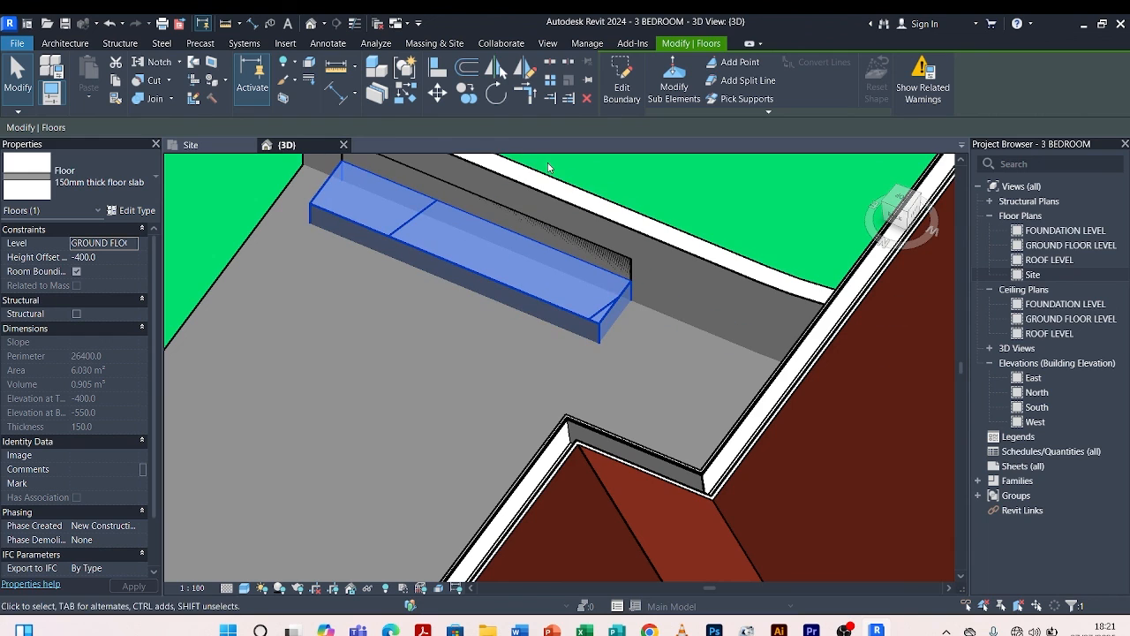
pyautogui.click(212, 150)
pyautogui.click(621, 79)
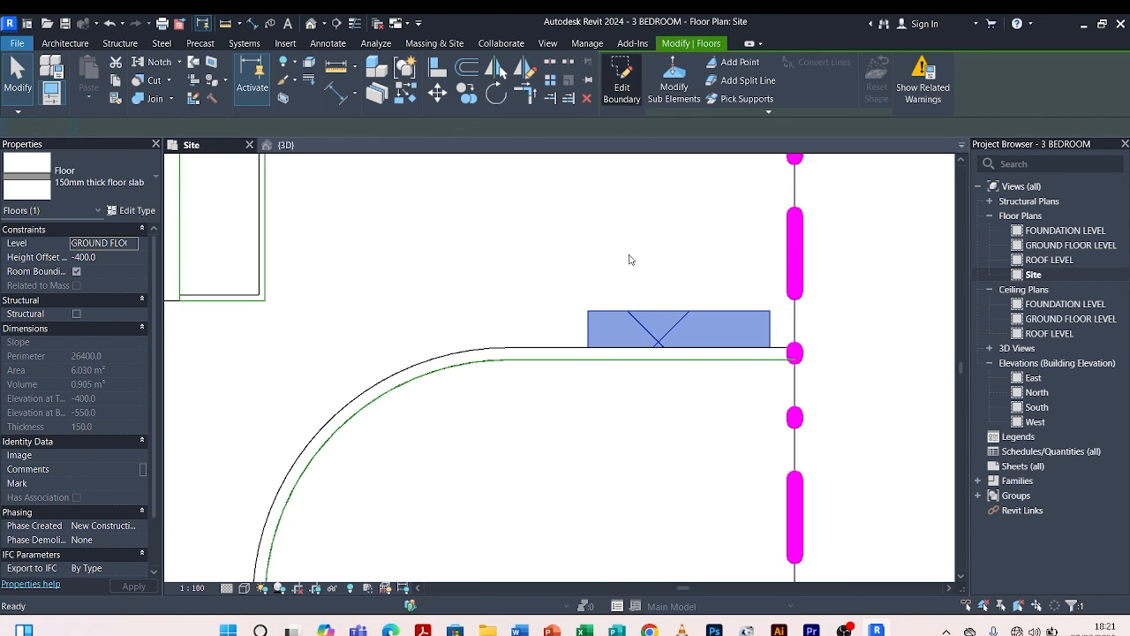
pyautogui.click(631, 314)
pyautogui.click(547, 328)
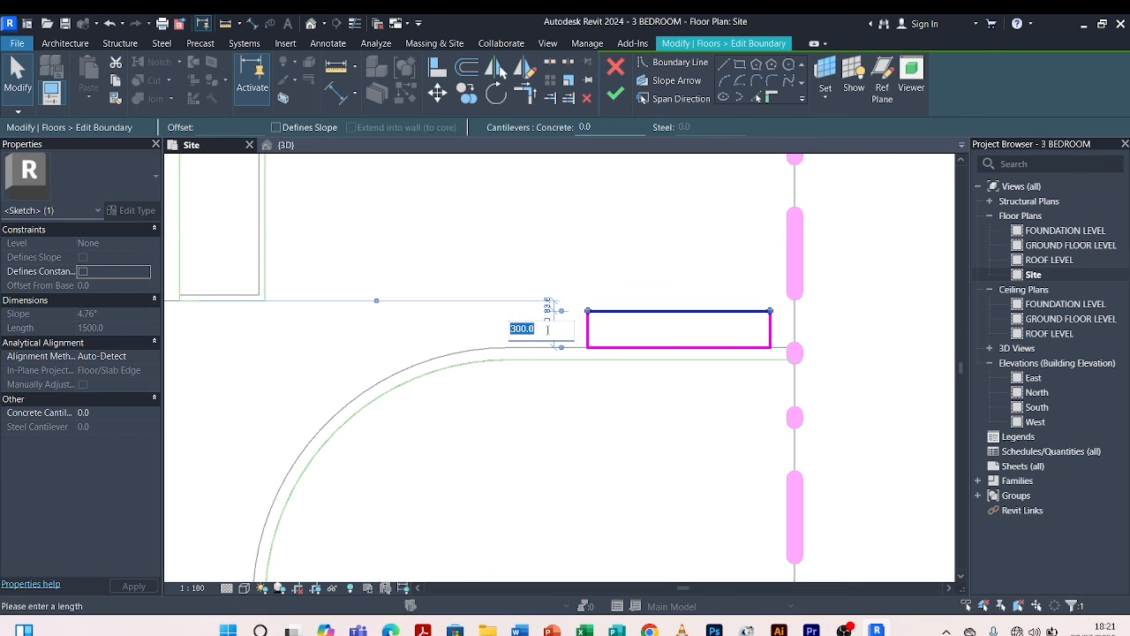
pyautogui.write('900')
pyautogui.press('Return')
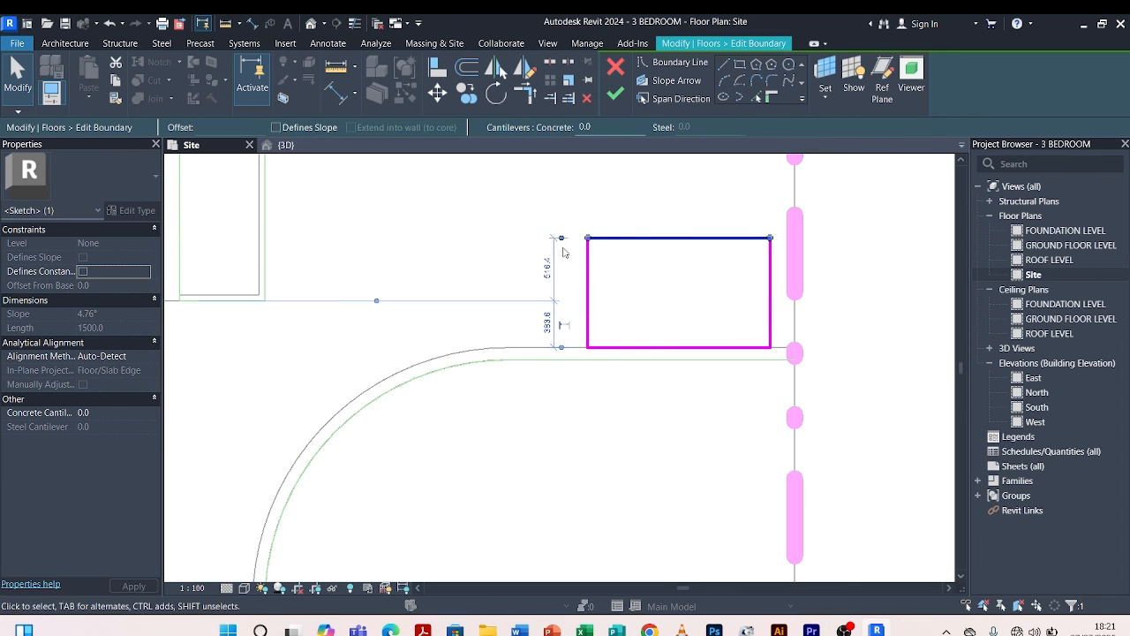
pyautogui.click(551, 174)
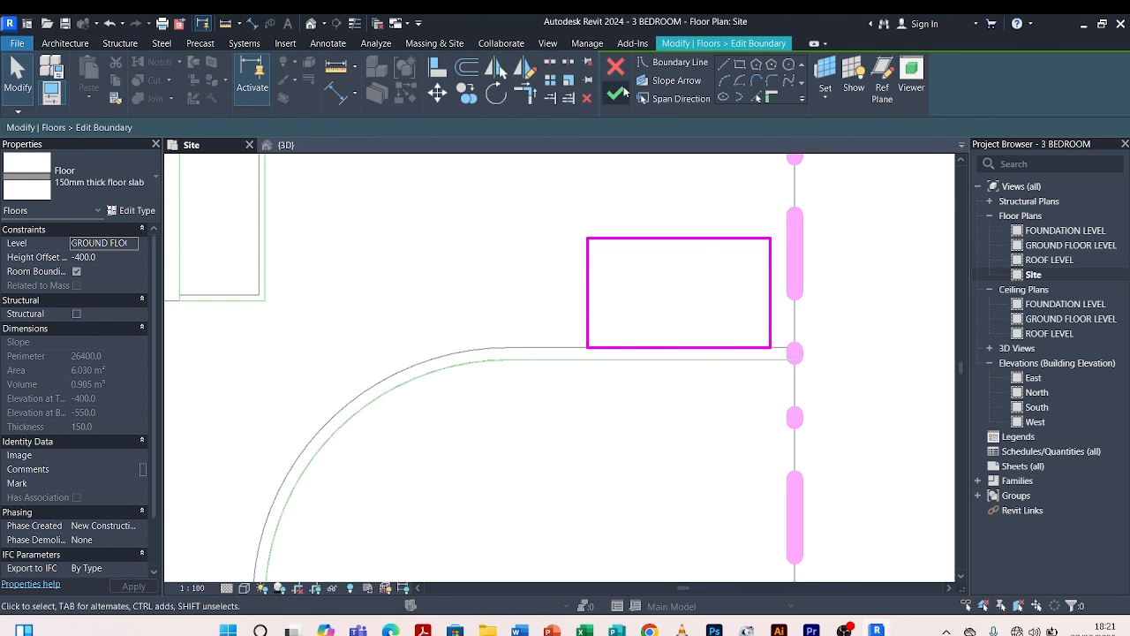
pyautogui.click(618, 93)
pyautogui.click(521, 249)
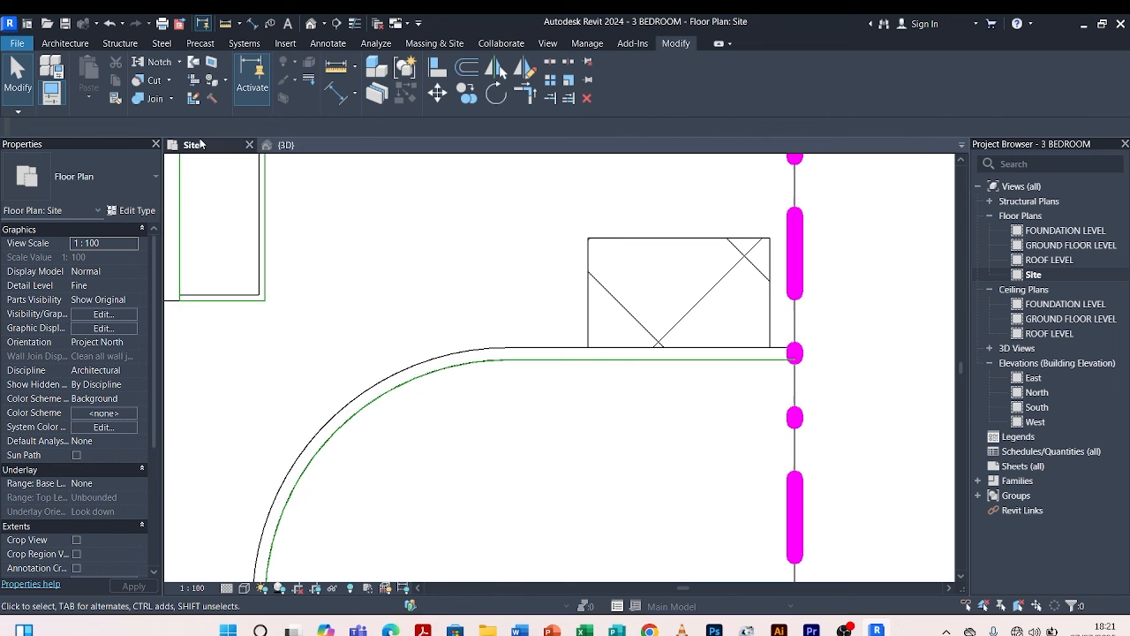
# Edit the upper step floor's boundary and move its inner edge at the raised lawn outside the kerb, over the lowest step.
pyautogui.click(288, 145)
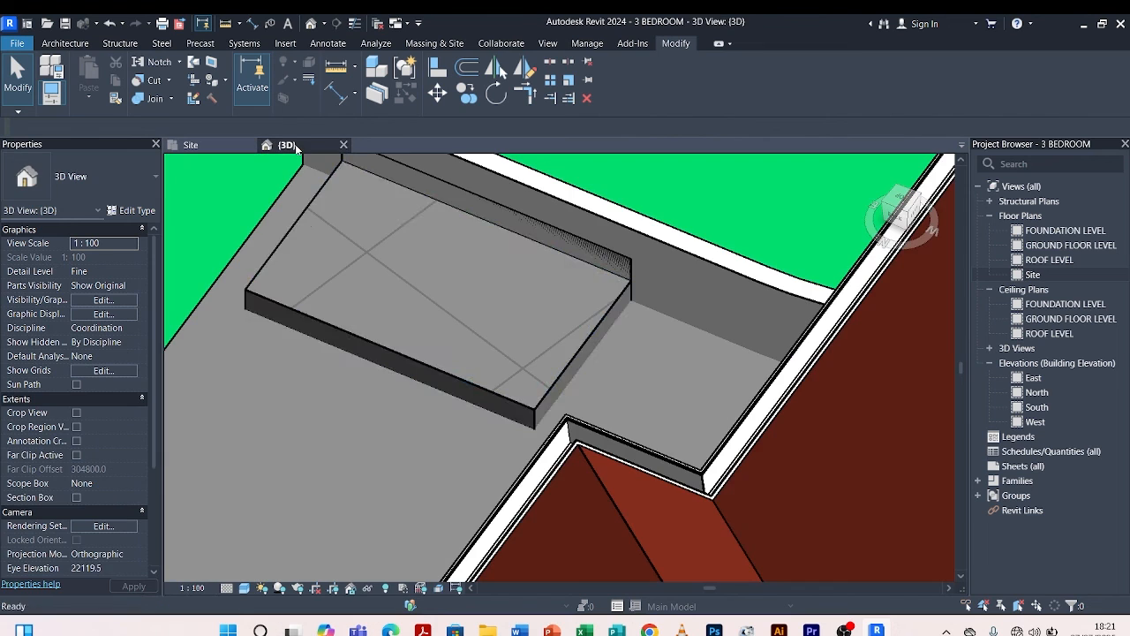
pyautogui.click(592, 245)
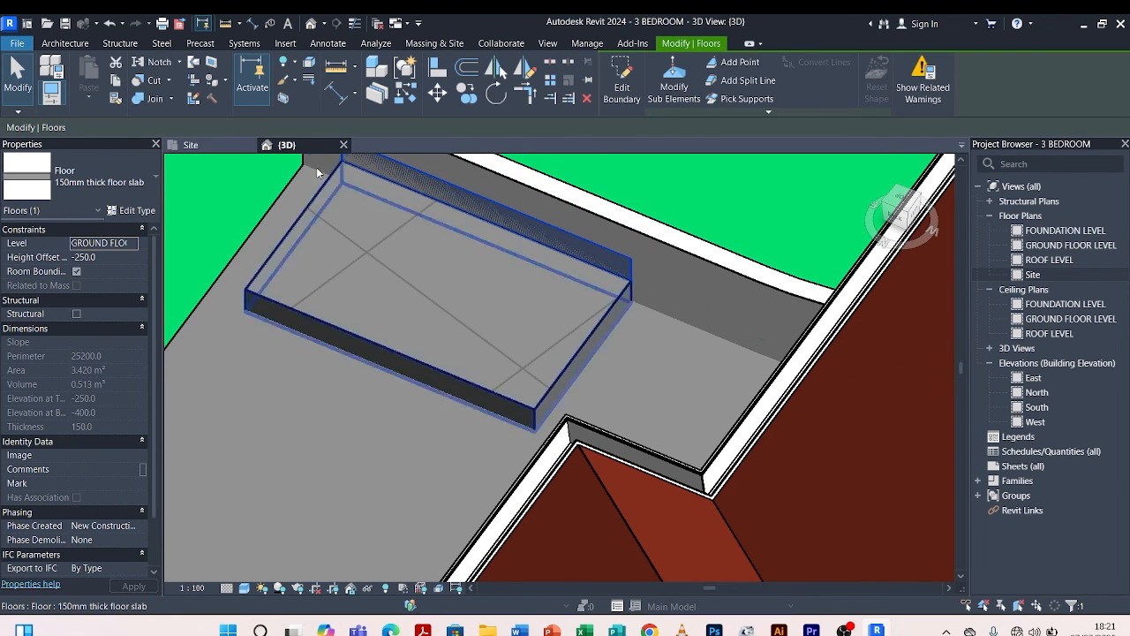
pyautogui.click(622, 84)
pyautogui.click(228, 147)
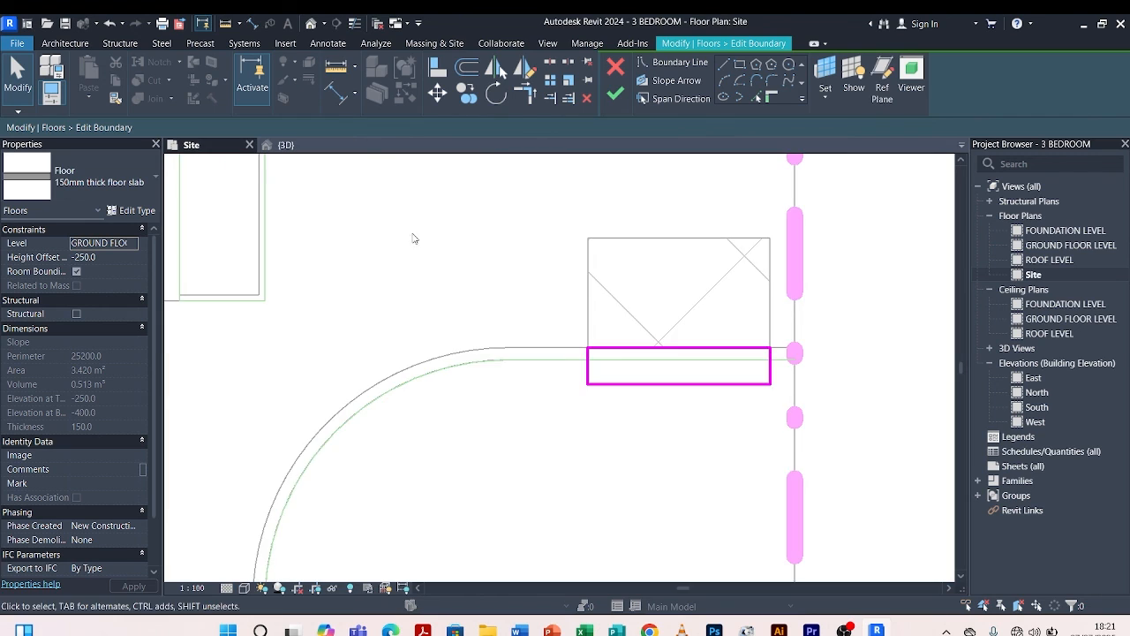
pyautogui.scroll(-2, 750, 315)
pyautogui.click(652, 361)
pyautogui.moveTo(652, 361); pyautogui.dragTo(645, 270)
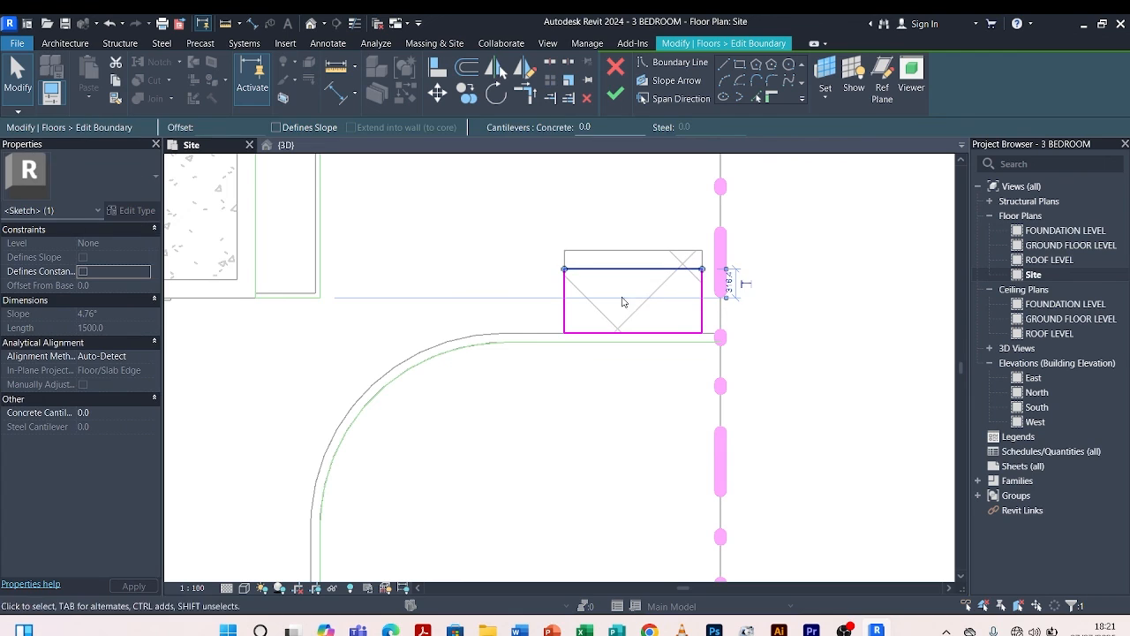
# Set the upper step rectangle's depth beside the raised lawn kerb to 600 mm, finish the boundary, and check the site in 3D.
pyautogui.moveTo(700, 335); pyautogui.dragTo(660, 336)
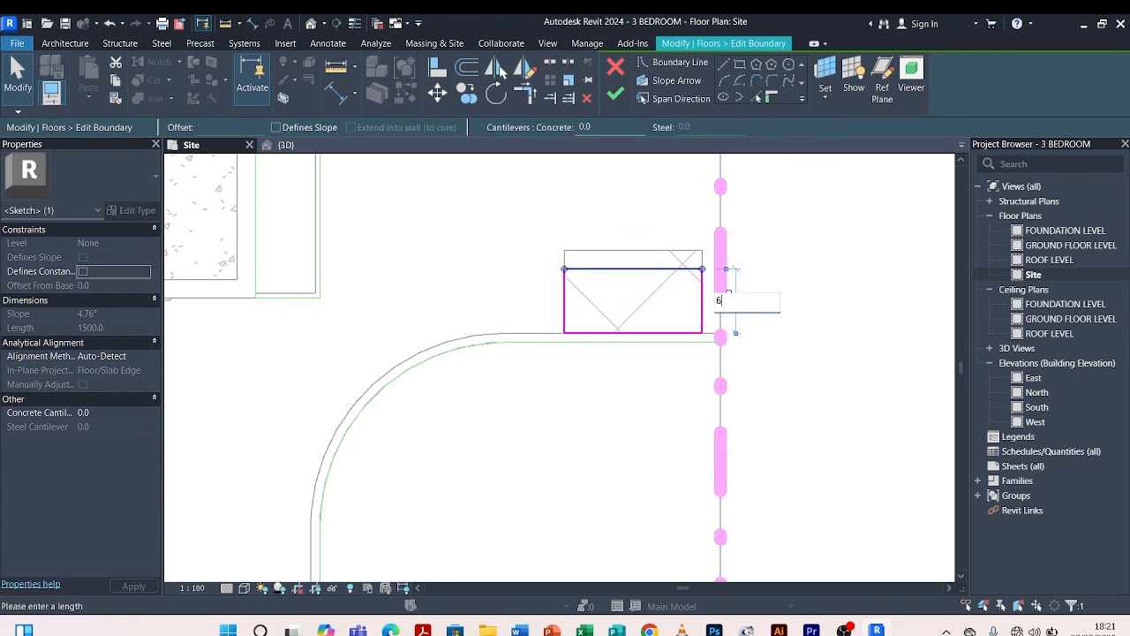
pyautogui.press('Return')
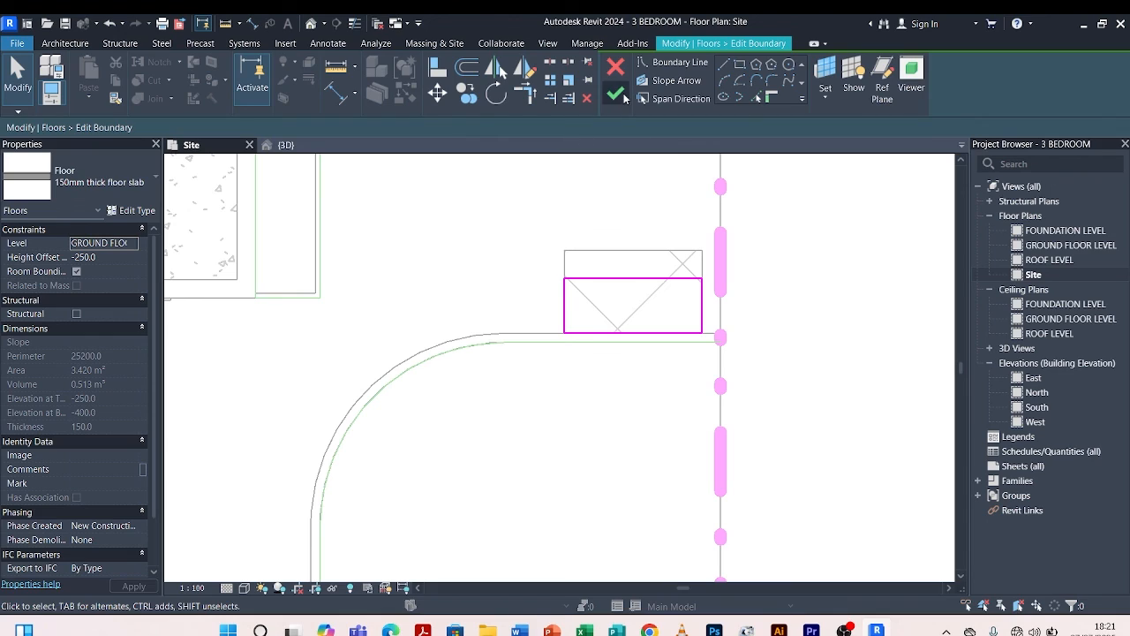
pyautogui.click(623, 97)
pyautogui.click(340, 192)
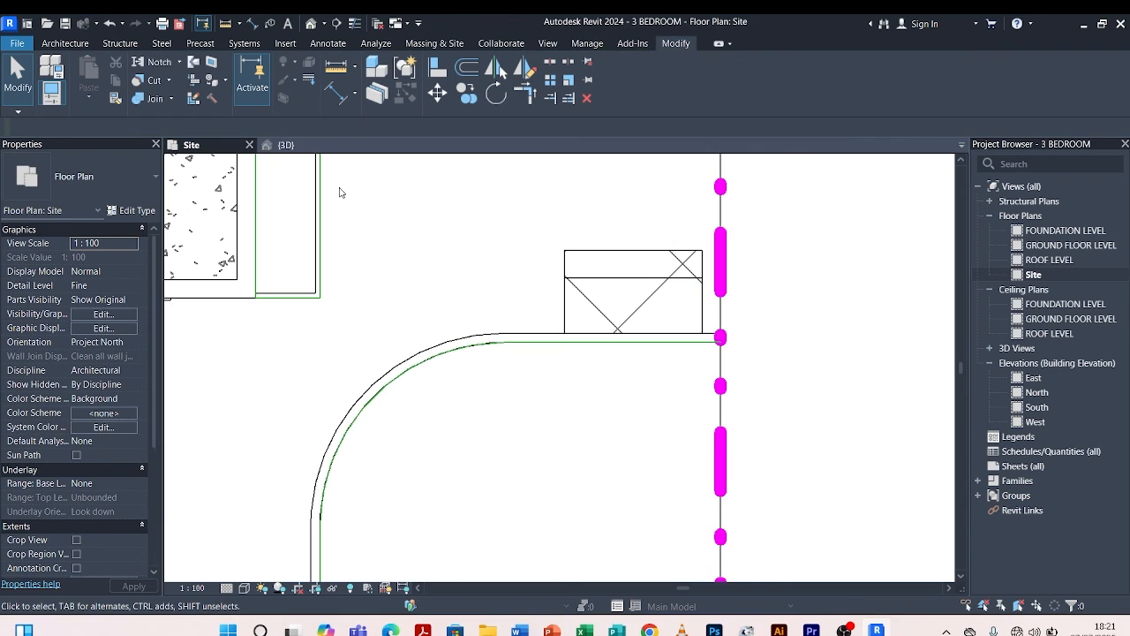
pyautogui.click(302, 144)
pyautogui.scroll(-8, 378, 199)
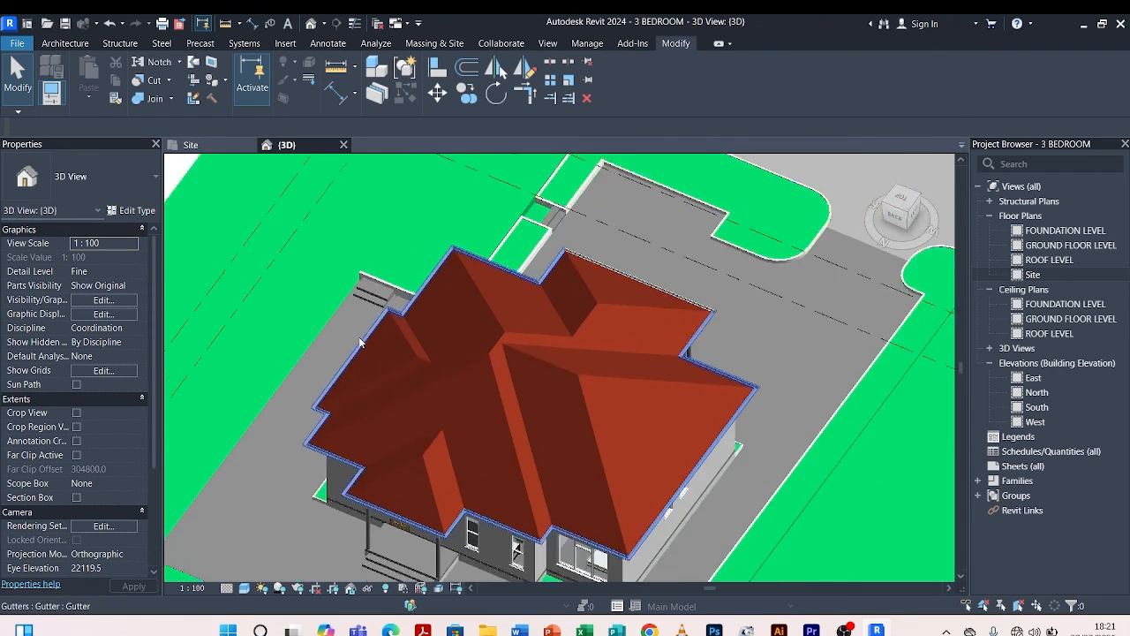
pyautogui.scroll(-2, 389, 339)
pyautogui.keyDown('shift'); pyautogui.moveTo(632, 316); pyautogui.dragTo(324, 273, button='middle'); pyautogui.keyUp('shift')
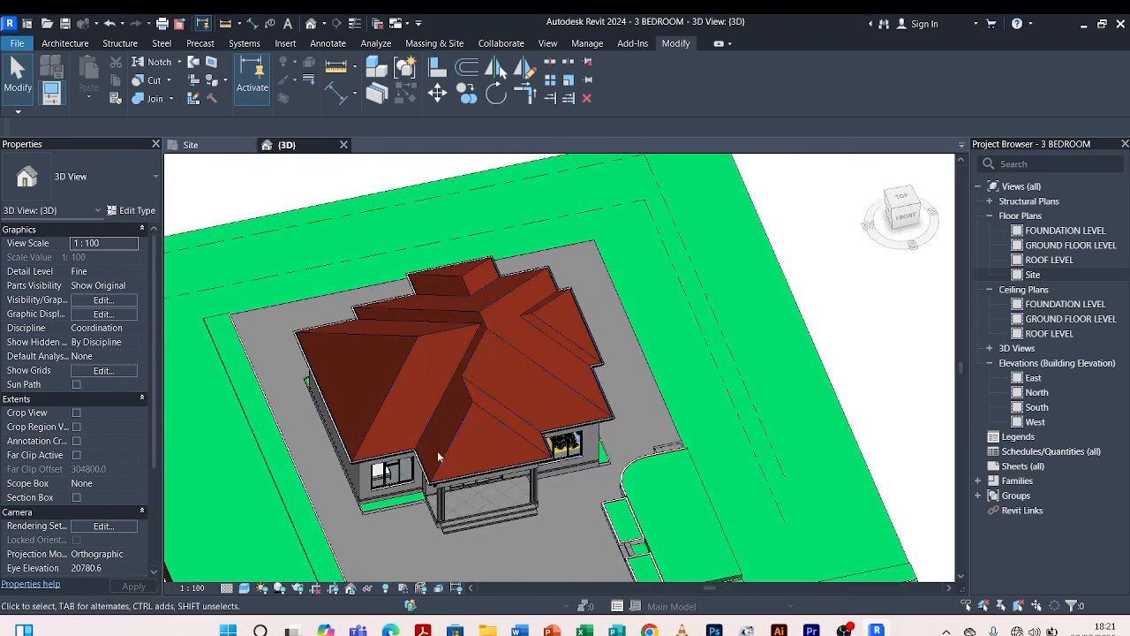
# Edit the porch floor slab's boundary and add a top-step rectangle against the raised lawn's straight kerb, as wide as the existing steps.
pyautogui.click(501, 502)
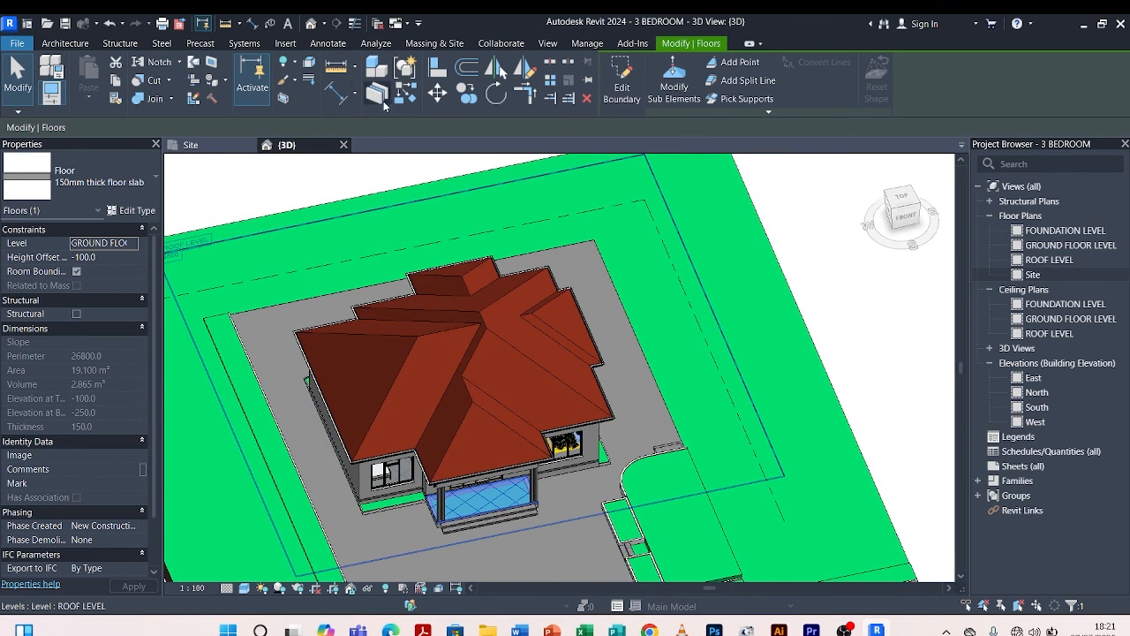
pyautogui.click(622, 82)
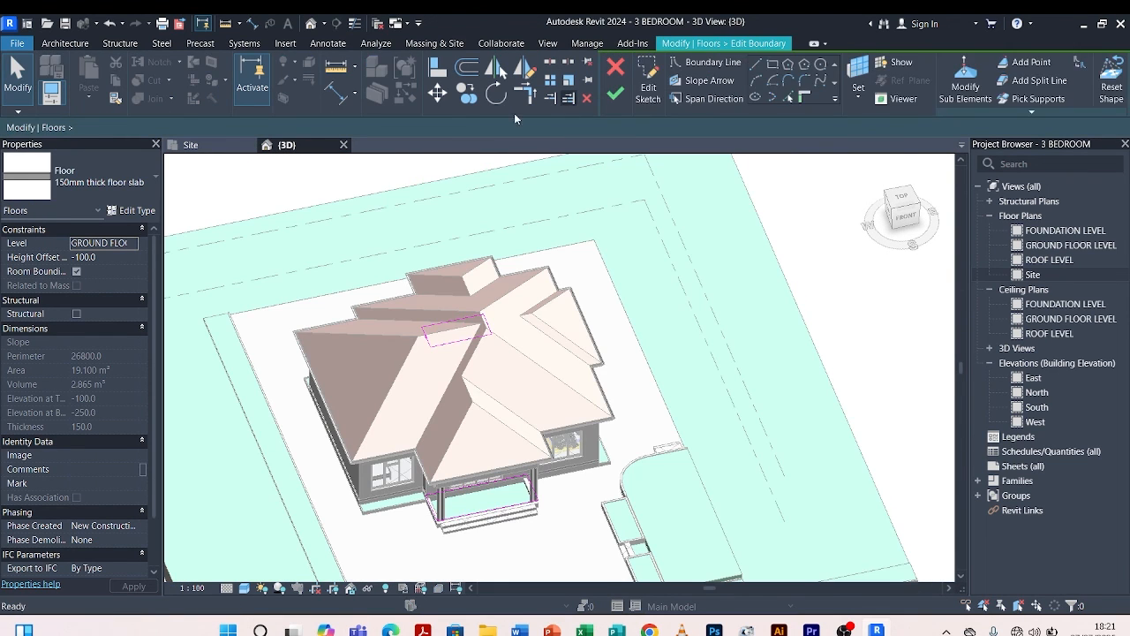
pyautogui.click(228, 146)
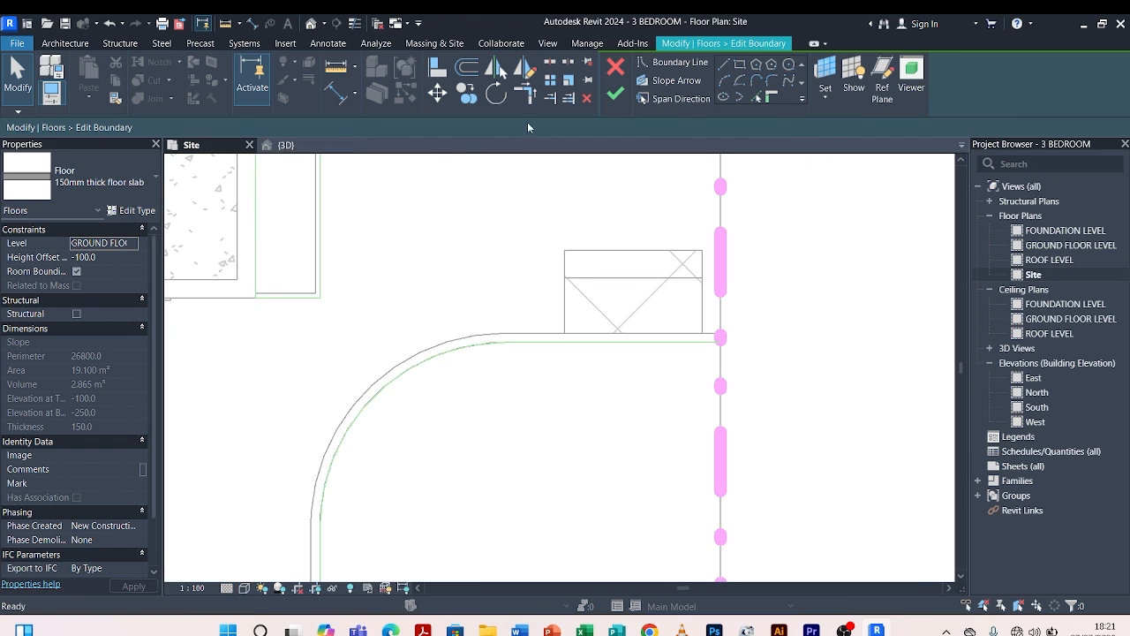
pyautogui.click(740, 65)
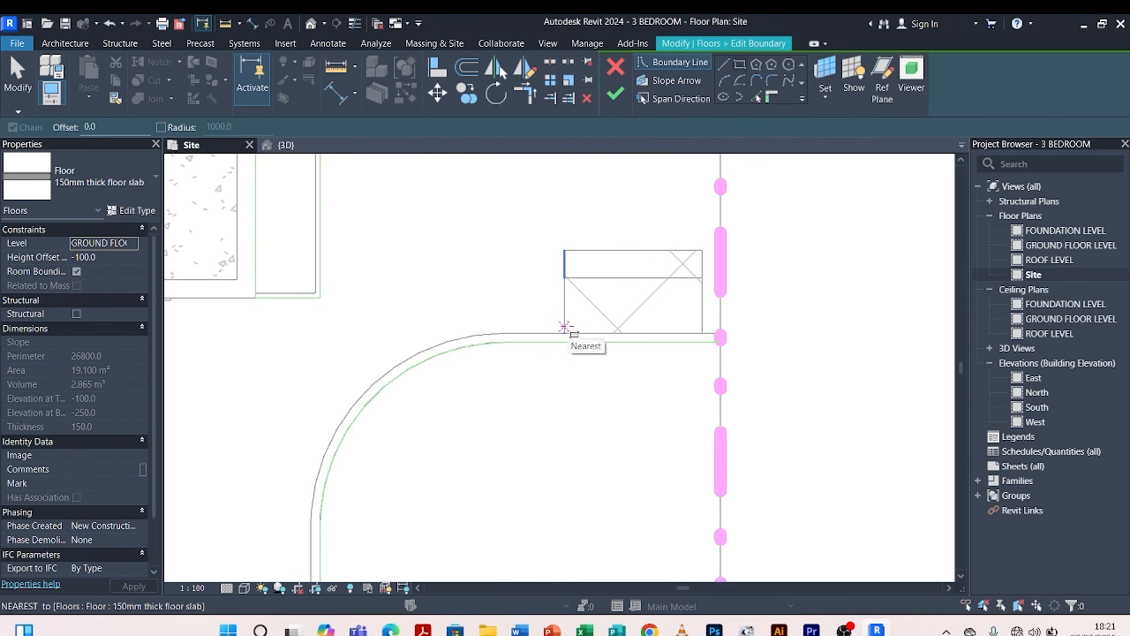
pyautogui.click(566, 331)
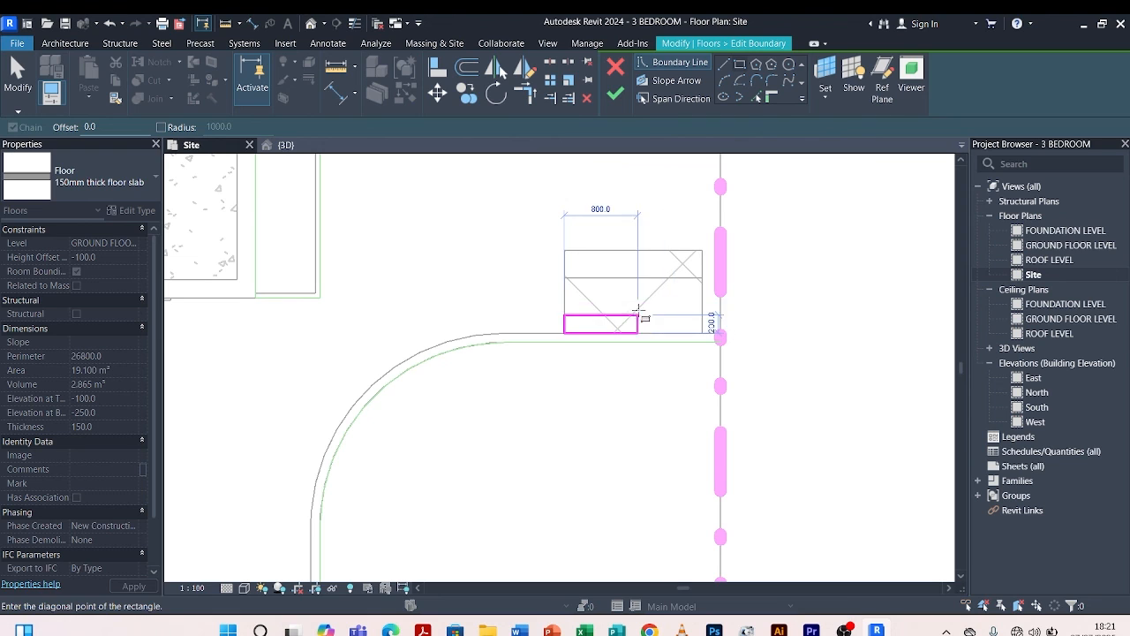
pyautogui.click(702, 307)
# Add a 1200 mm long top-step rectangle between the planting beds, match its depth to the lower treads, and finish the boundary.
pyautogui.scroll(-4, 618, 184)
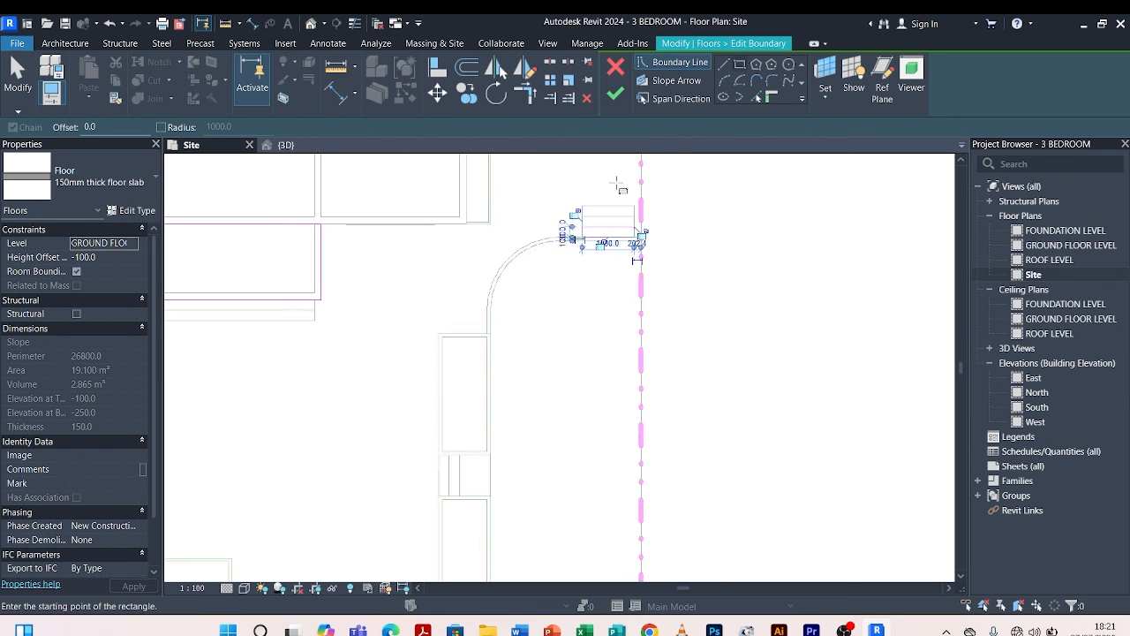
pyautogui.scroll(2, 501, 389)
pyautogui.scroll(2, 499, 386)
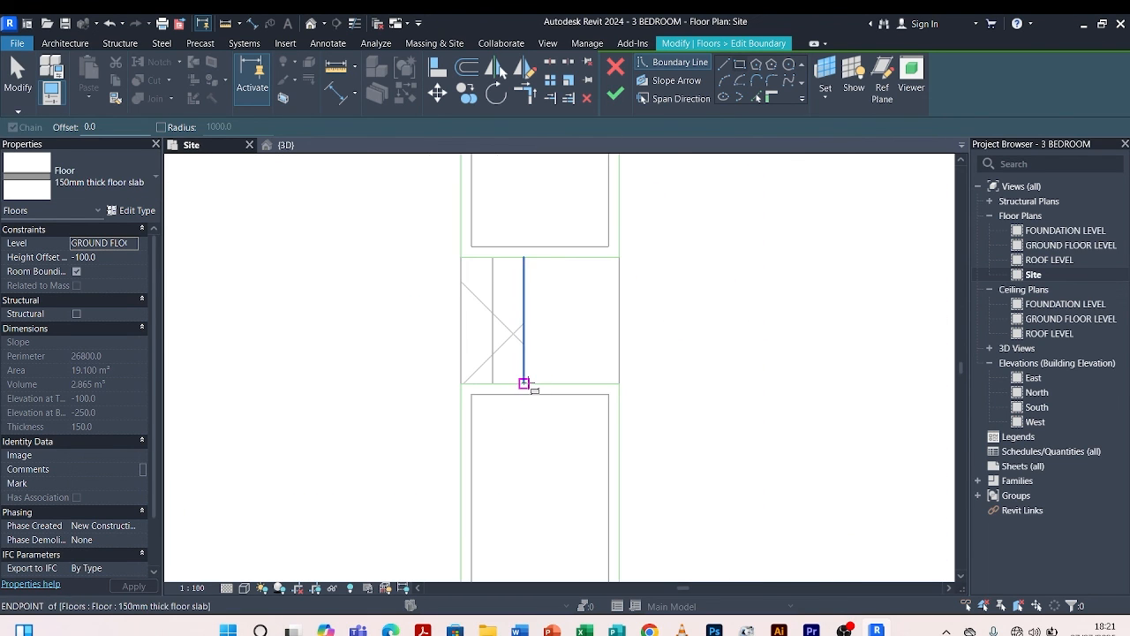
pyautogui.click(525, 385)
pyautogui.click(548, 257)
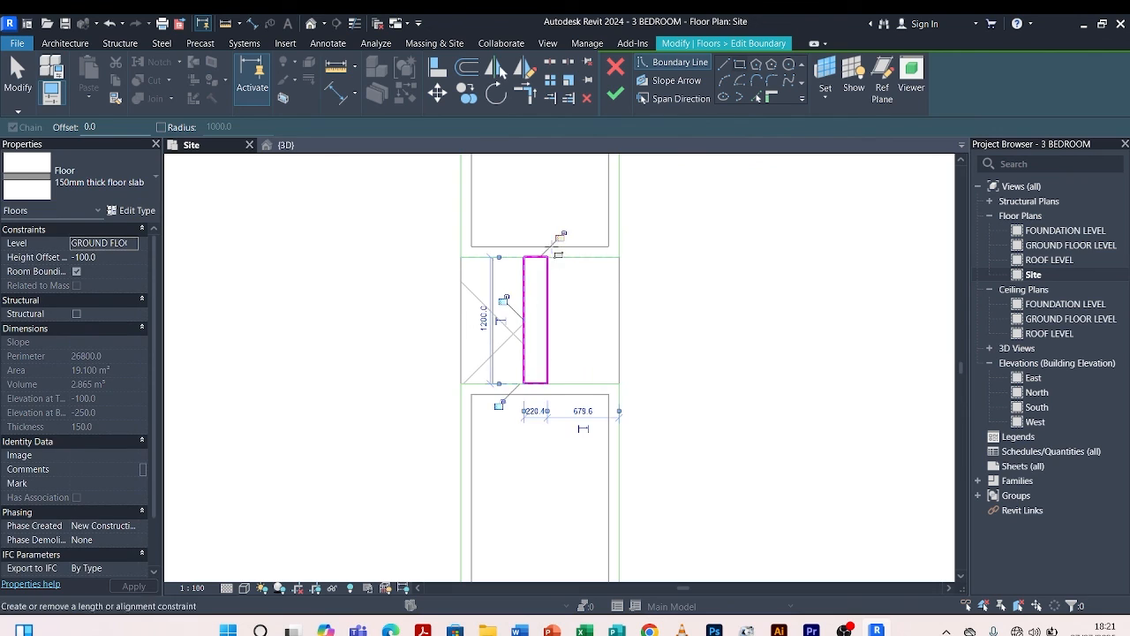
pyautogui.press('Escape')
pyautogui.press('Escape')
pyautogui.click(548, 285)
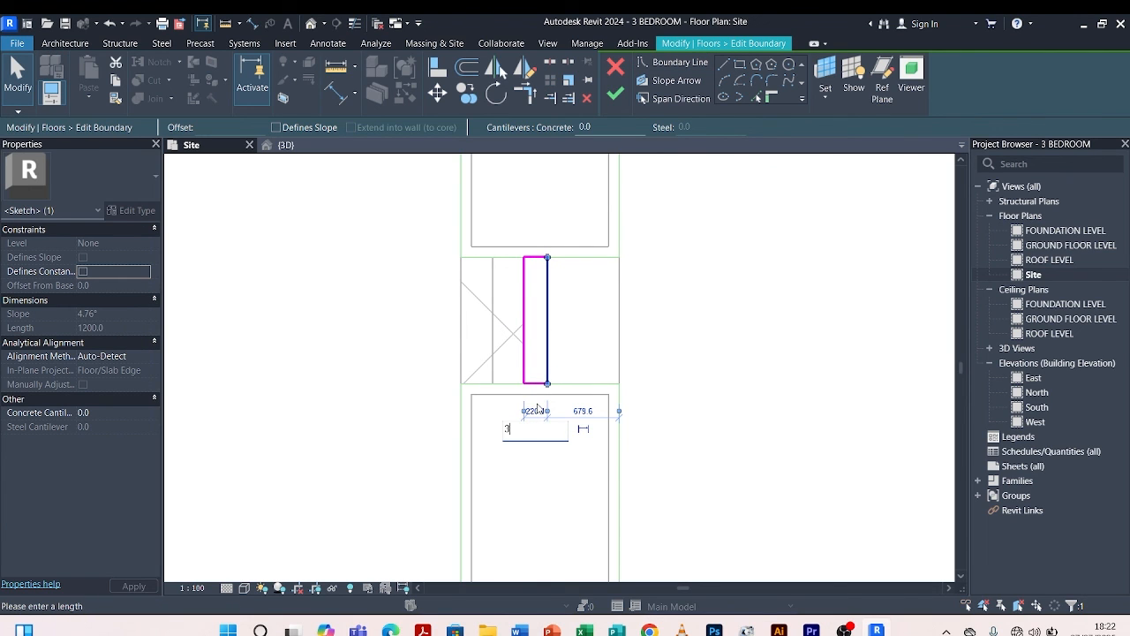
pyautogui.press('Return')
pyautogui.press('Escape')
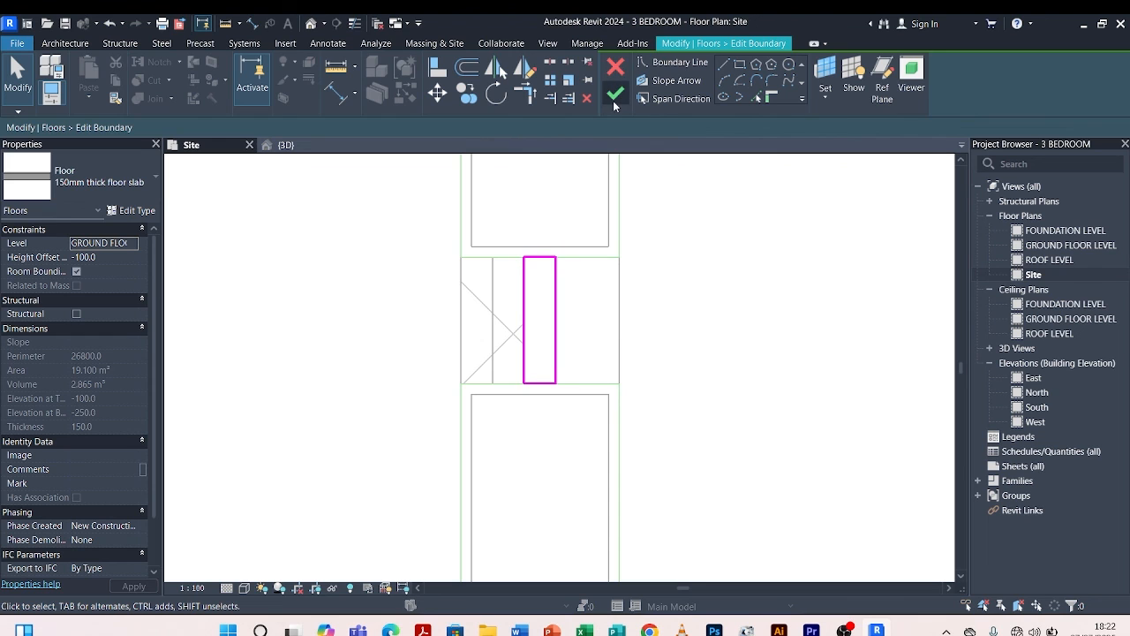
pyautogui.click(614, 95)
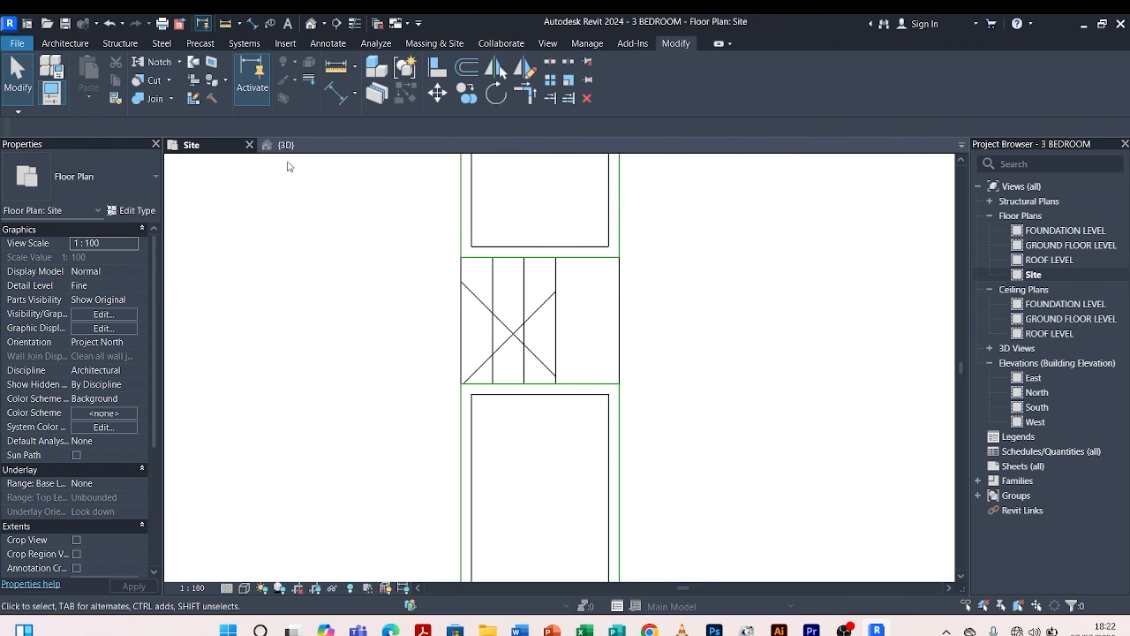
# Examine the three-tier steps between the planting beds and at the raised lawn's kerb in 3D.
pyautogui.click(287, 145)
pyautogui.scroll(-3, 711, 368)
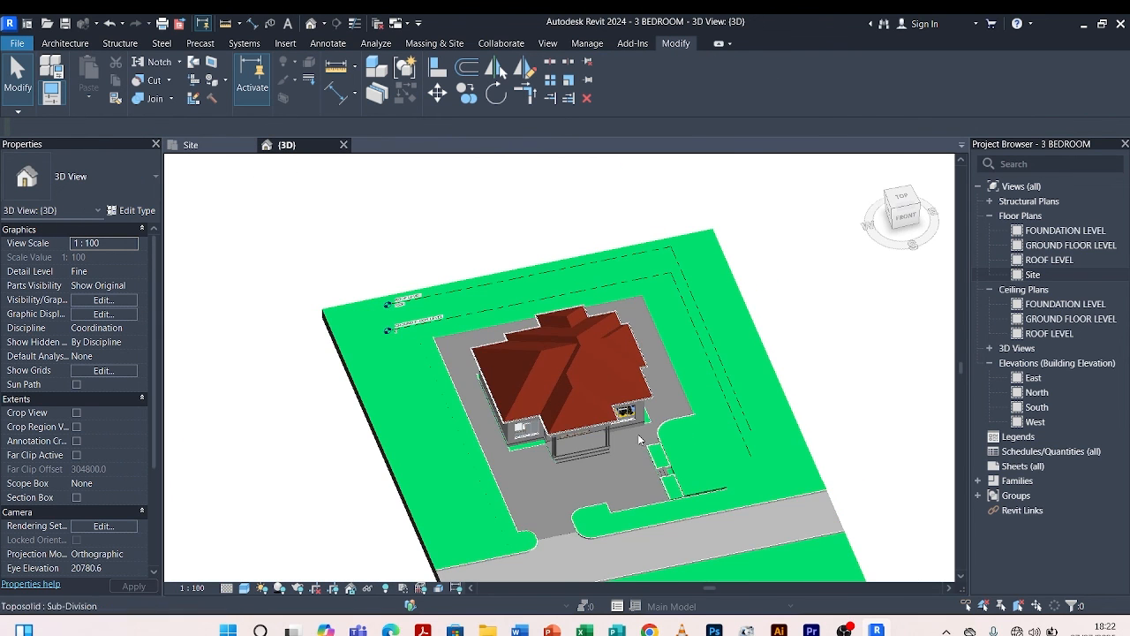
pyautogui.keyDown('shift'); pyautogui.moveTo(610, 528); pyautogui.dragTo(685, 511, button='middle'); pyautogui.keyUp('shift')
pyautogui.scroll(5, 697, 424)
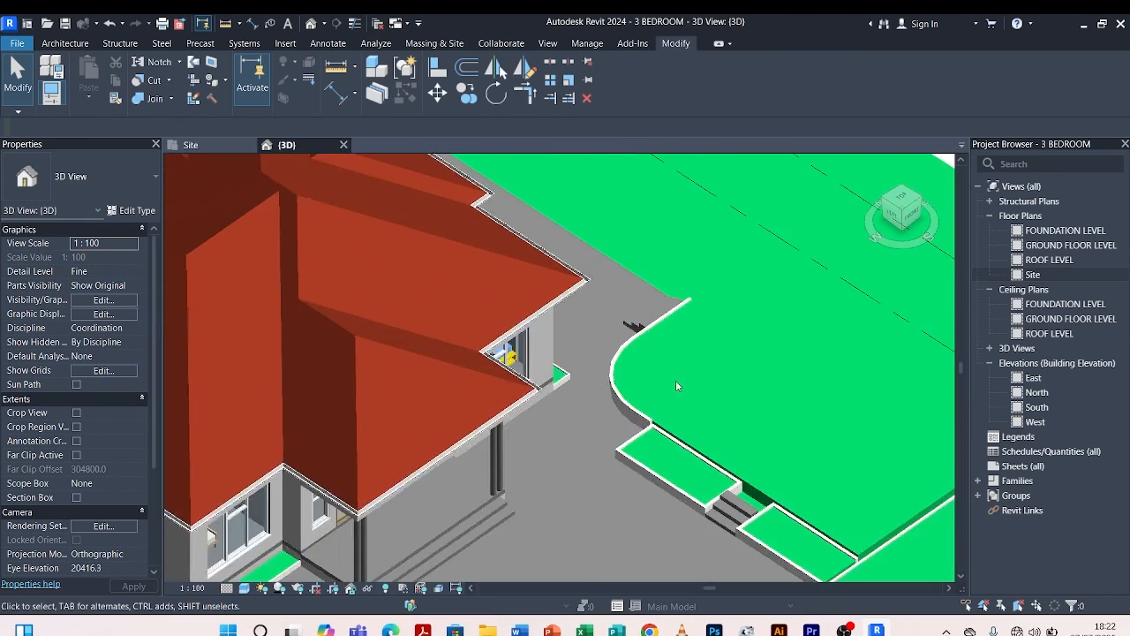
pyautogui.scroll(-2, 702, 494)
pyautogui.scroll(2, 702, 499)
pyautogui.scroll(3, 702, 494)
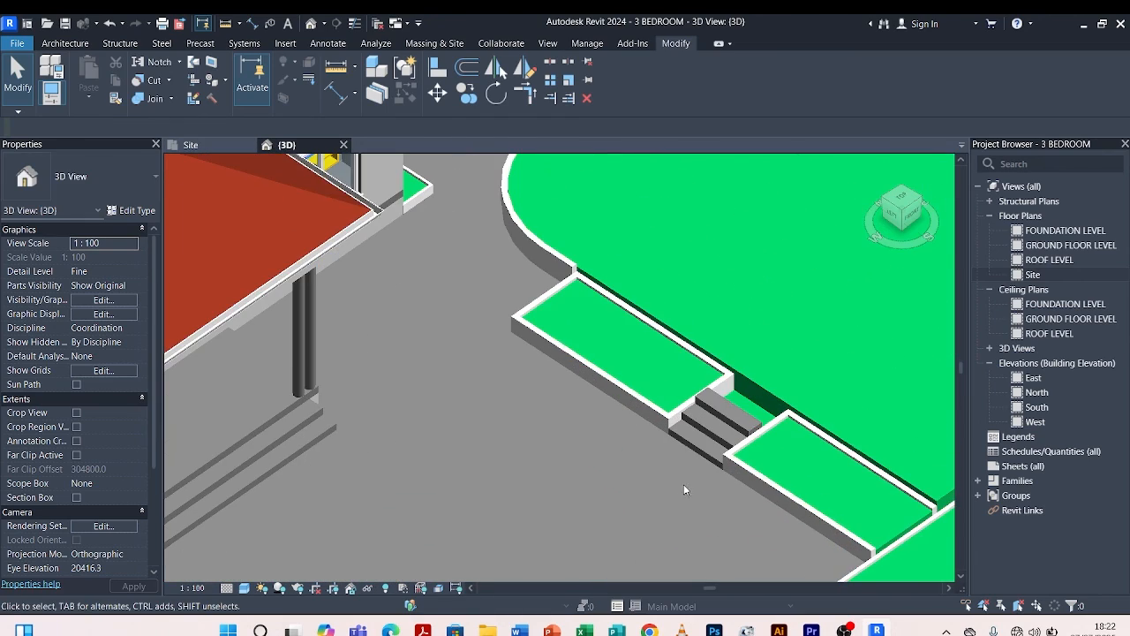
pyautogui.scroll(-2, 759, 387)
# Edit the raised lawn sub-division's sketch and add boundary lines along both bed kerbs in the gap and the top step's inner edge.
pyautogui.click(758, 382)
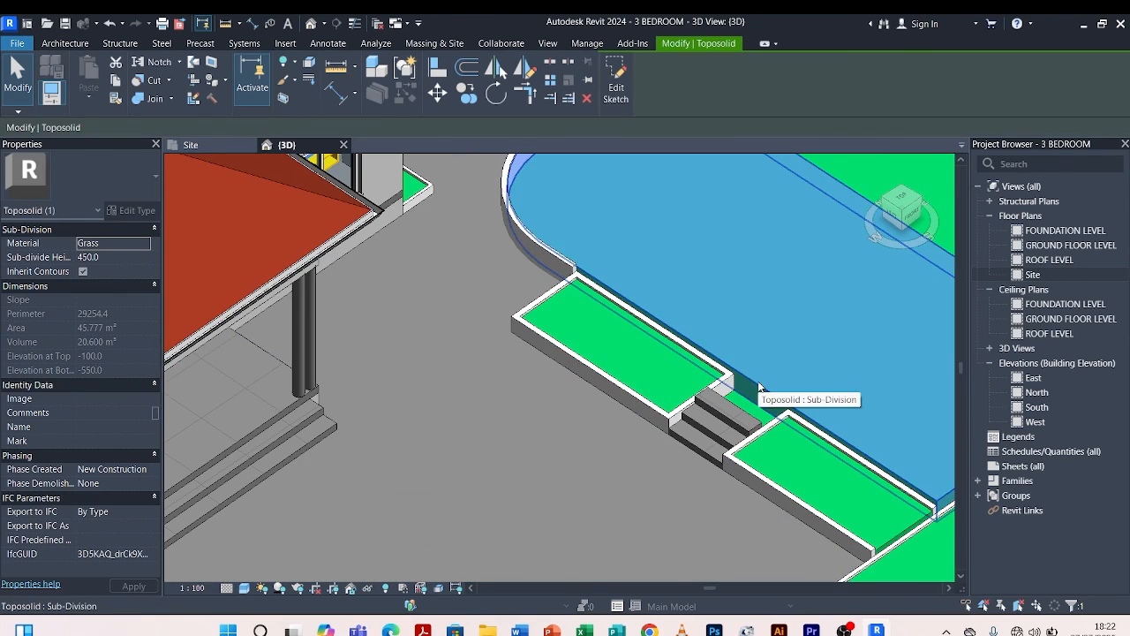
pyautogui.scroll(-3, 795, 367)
pyautogui.keyDown('shift'); pyautogui.moveTo(814, 361); pyautogui.dragTo(663, 356, button='middle'); pyautogui.keyUp('shift')
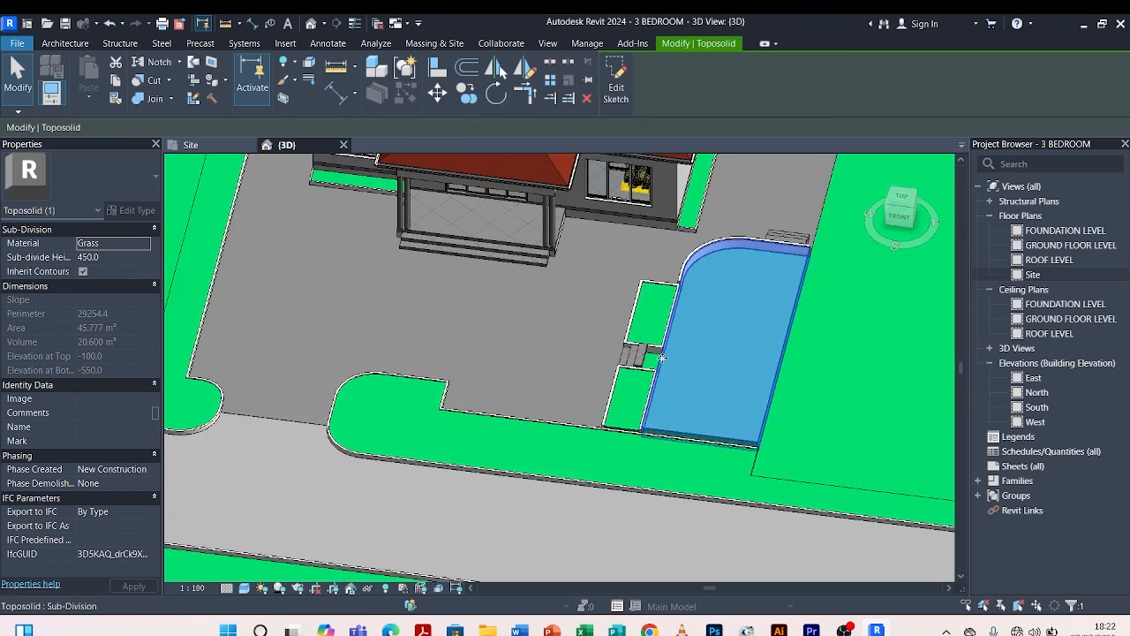
pyautogui.scroll(5, 662, 356)
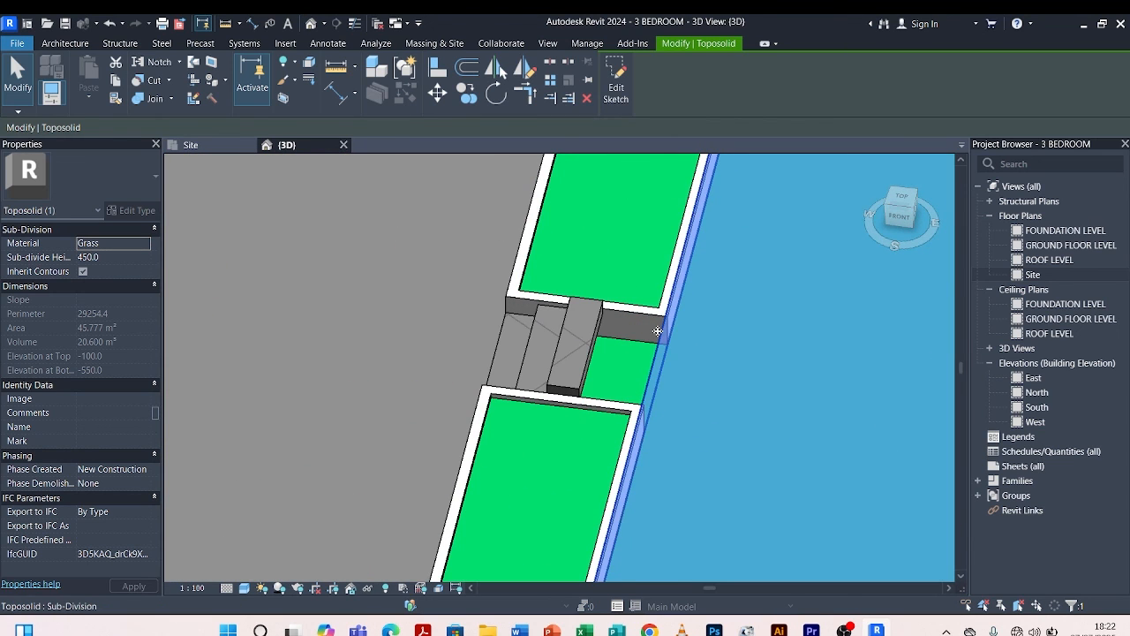
pyautogui.click(615, 84)
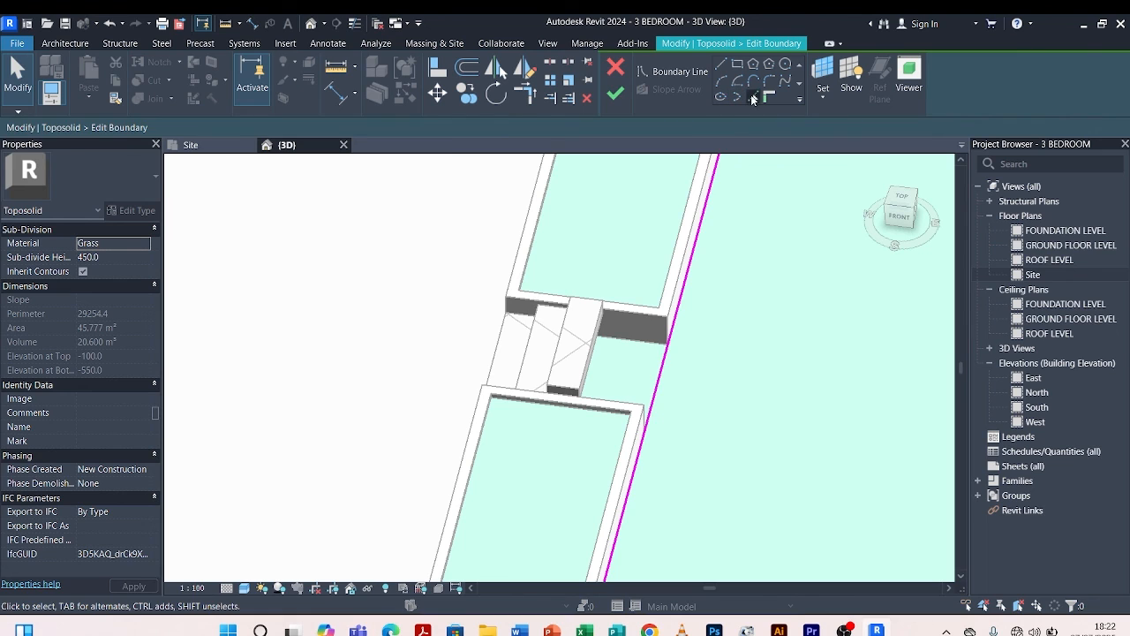
pyautogui.click(750, 95)
pyautogui.click(645, 319)
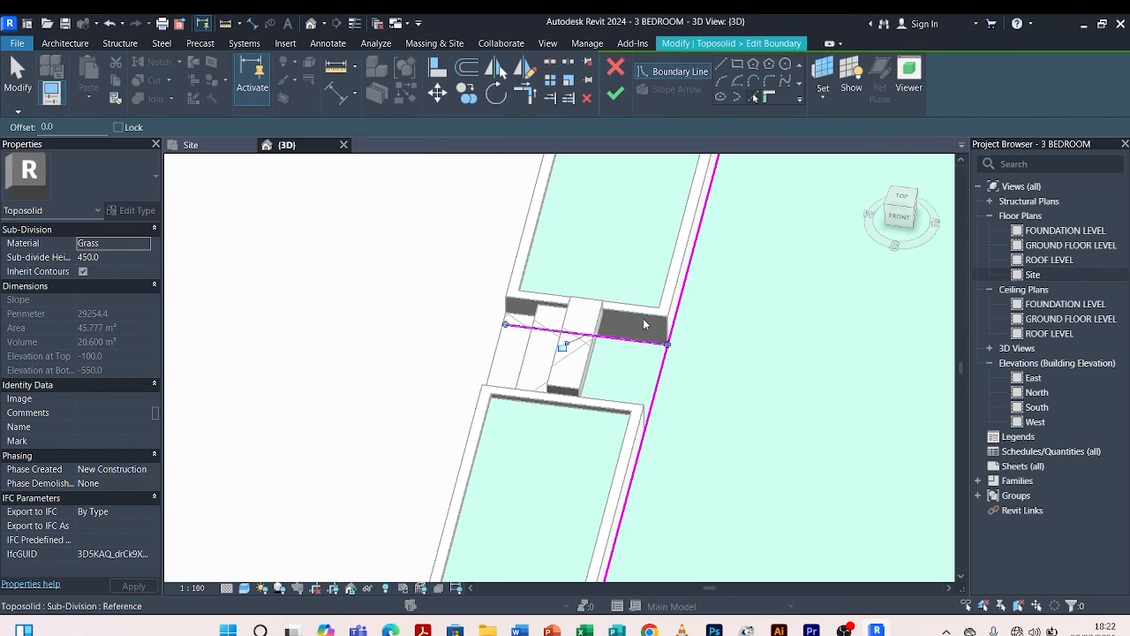
pyautogui.scroll(2, 595, 357)
pyautogui.click(591, 355)
pyautogui.click(616, 430)
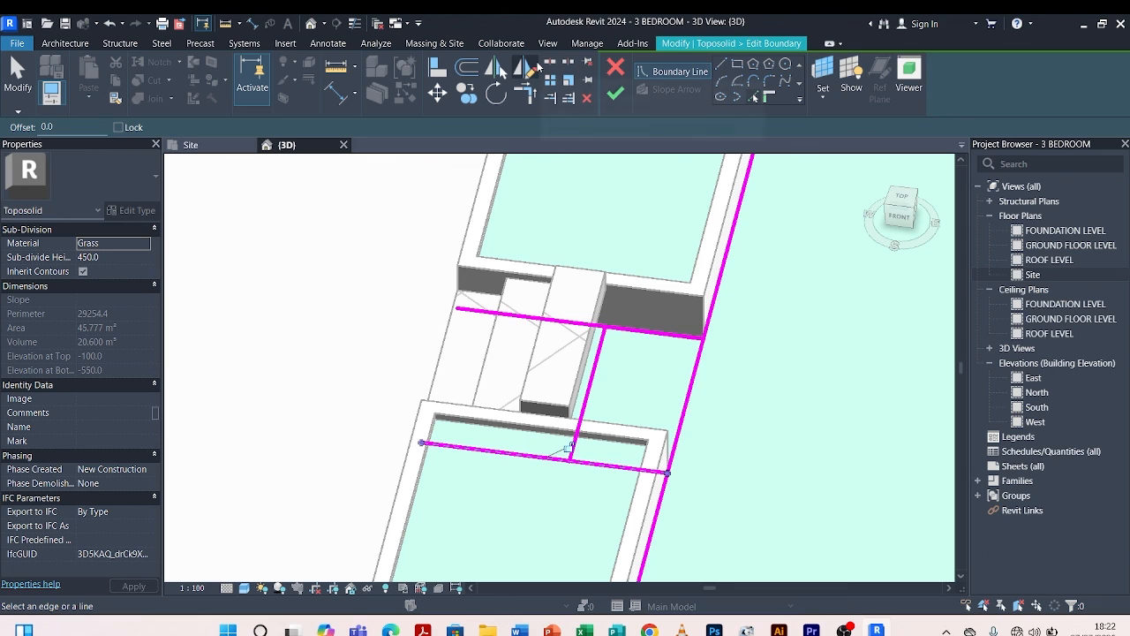
# Trim the added lines and the lawn's edge into one loop that extends the lawn to the top step, and finish the sketch.
pyautogui.click(530, 67)
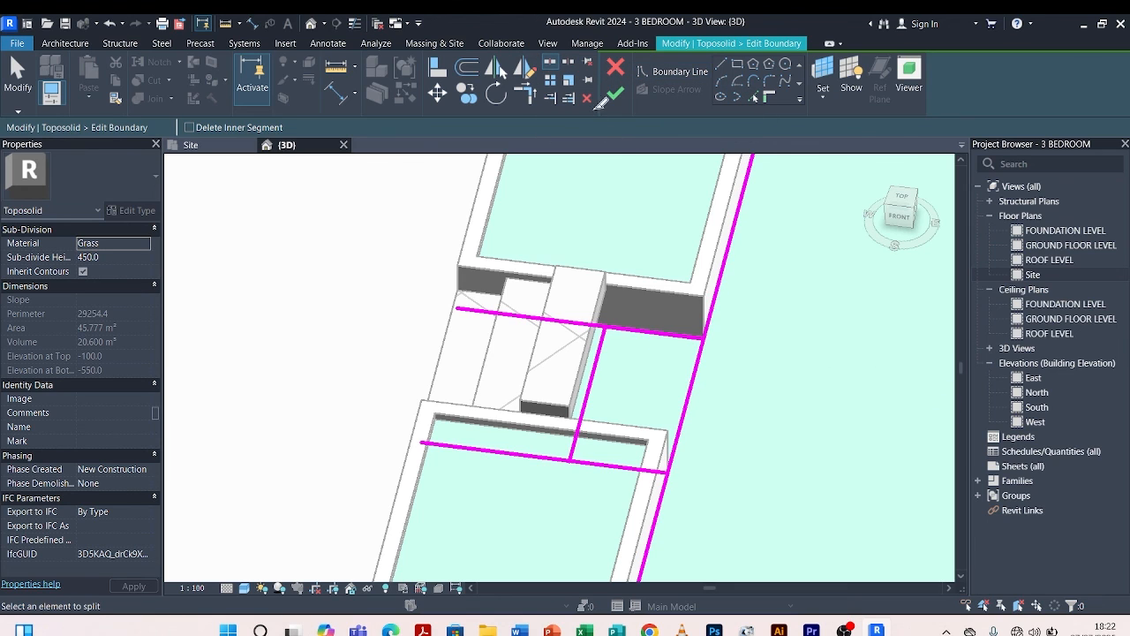
pyautogui.click(526, 94)
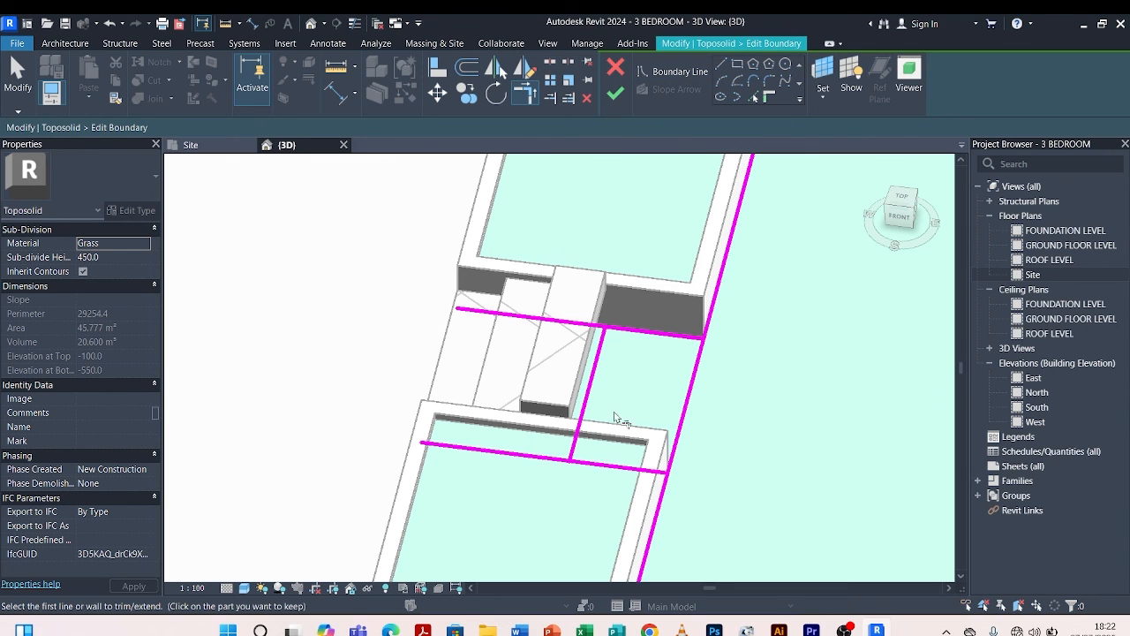
pyautogui.click(595, 362)
pyautogui.click(662, 332)
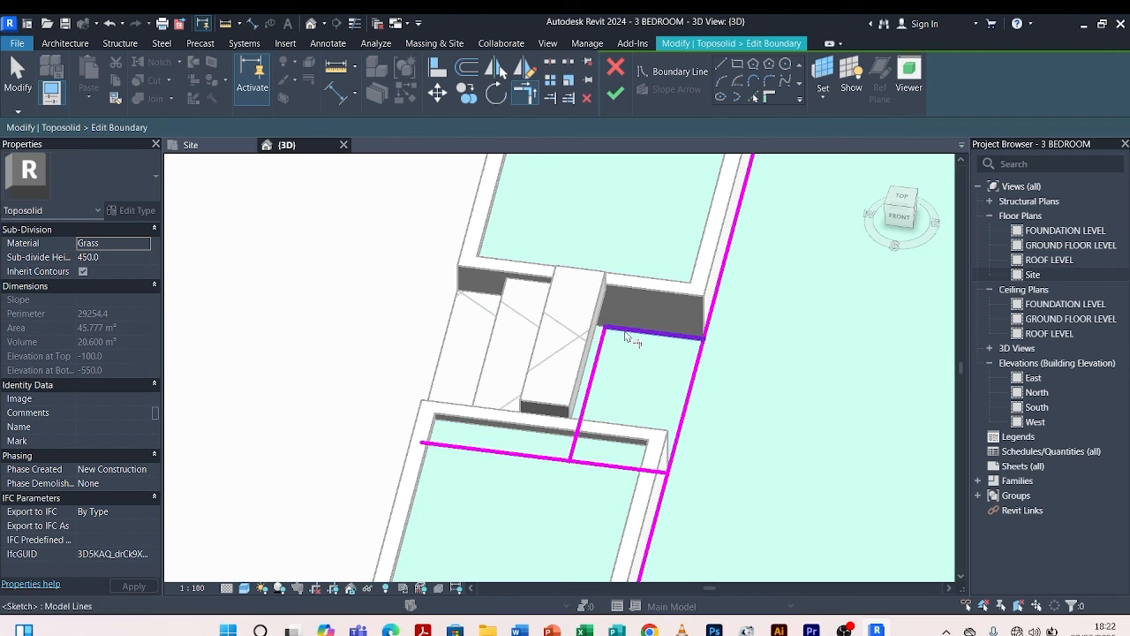
pyautogui.click(583, 437)
pyautogui.click(594, 460)
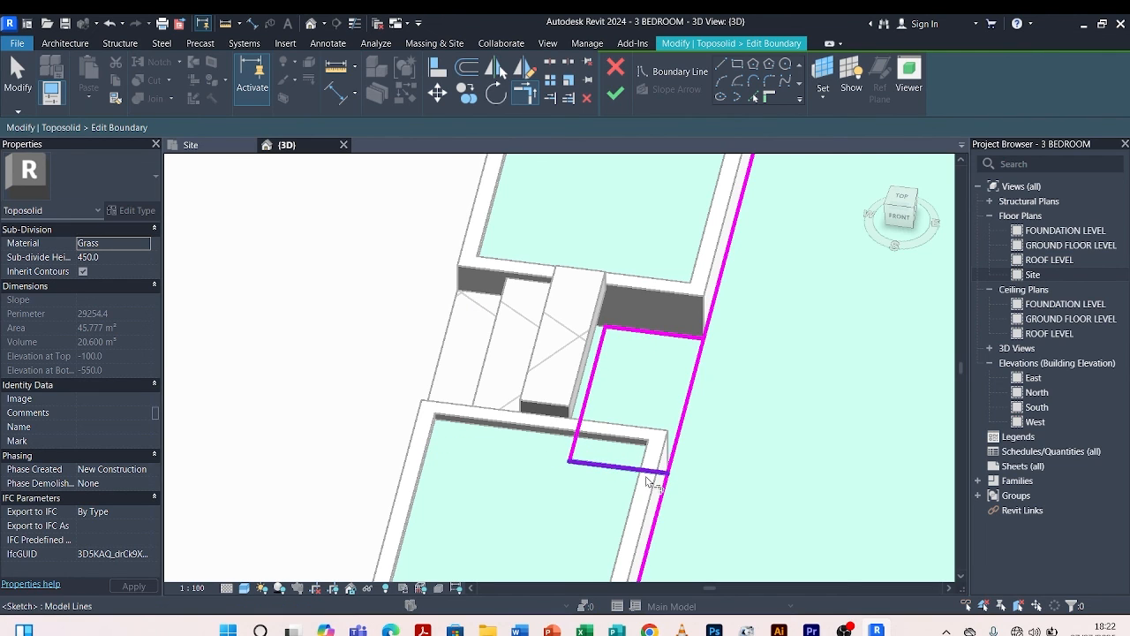
pyautogui.click(649, 469)
pyautogui.click(661, 500)
pyautogui.click(698, 333)
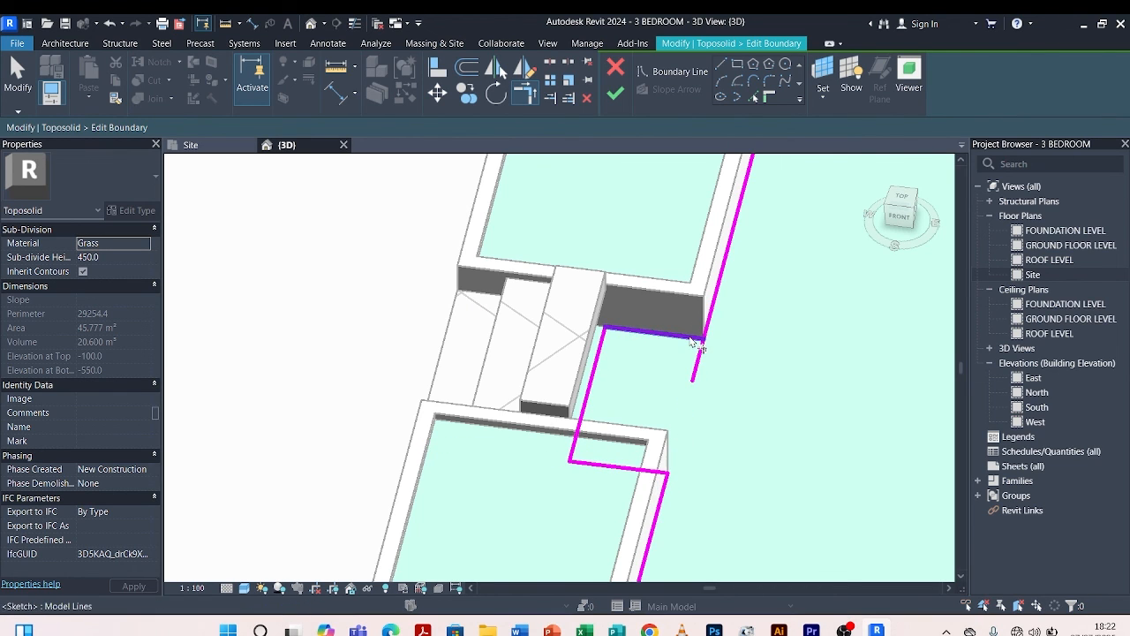
pyautogui.click(726, 291)
pyautogui.scroll(-3, 684, 309)
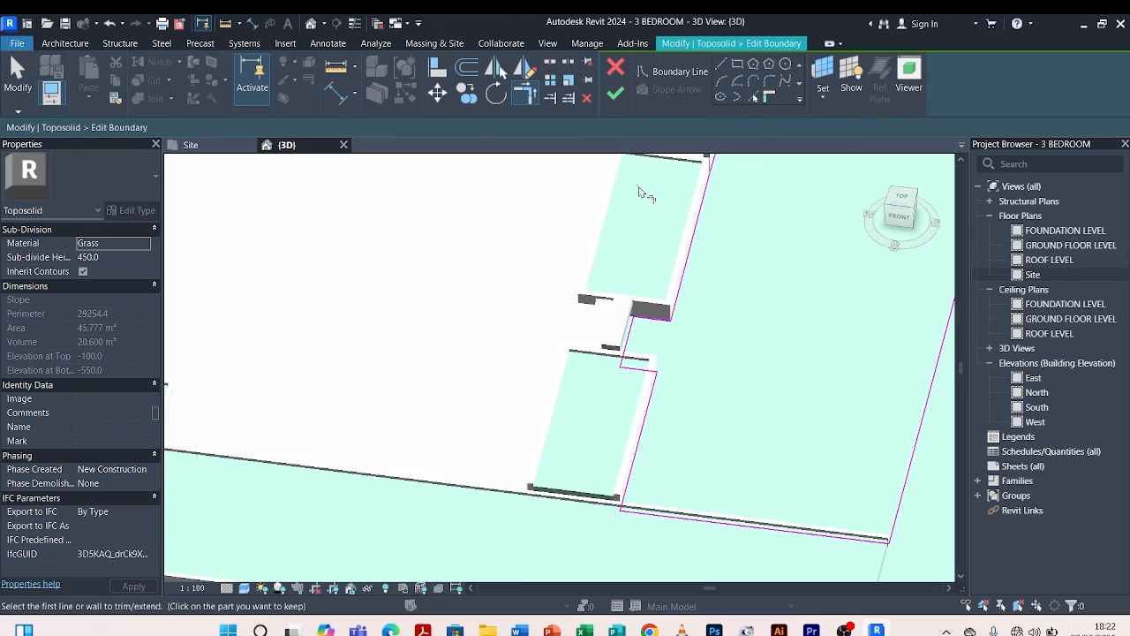
pyautogui.click(616, 93)
pyautogui.click(470, 383)
# Examine the extended raised lawn, the steps, the kerbs and the whole site from several 3D angles.
pyautogui.scroll(-3, 572, 367)
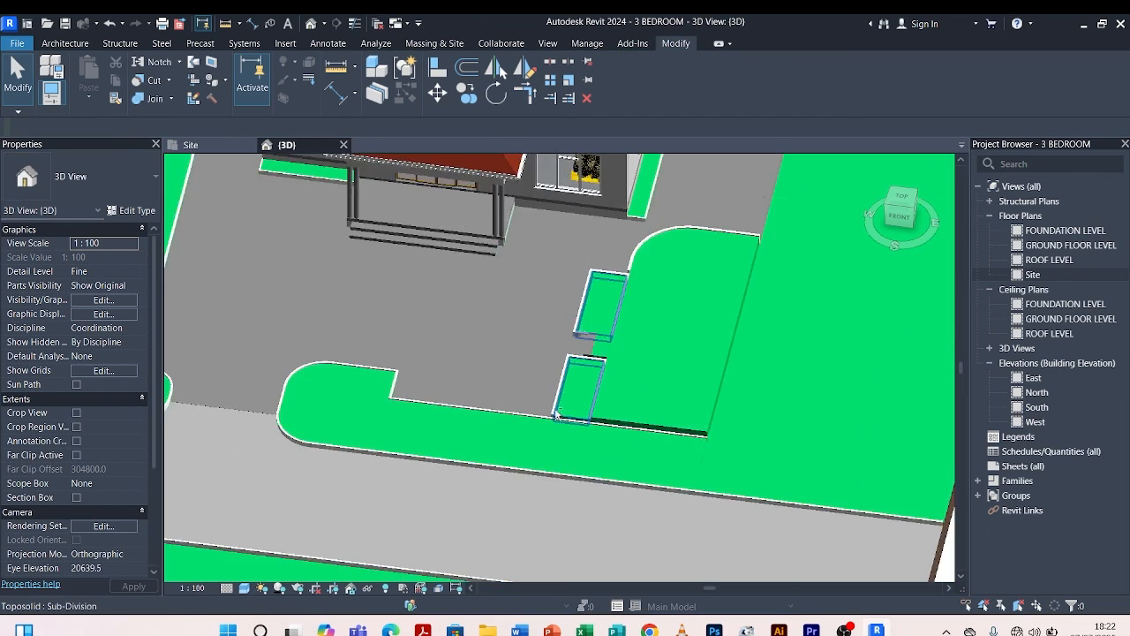
pyautogui.keyDown('shift'); pyautogui.moveTo(574, 367); pyautogui.dragTo(693, 286, button='middle'); pyautogui.keyUp('shift')
pyautogui.scroll(4, 693, 286)
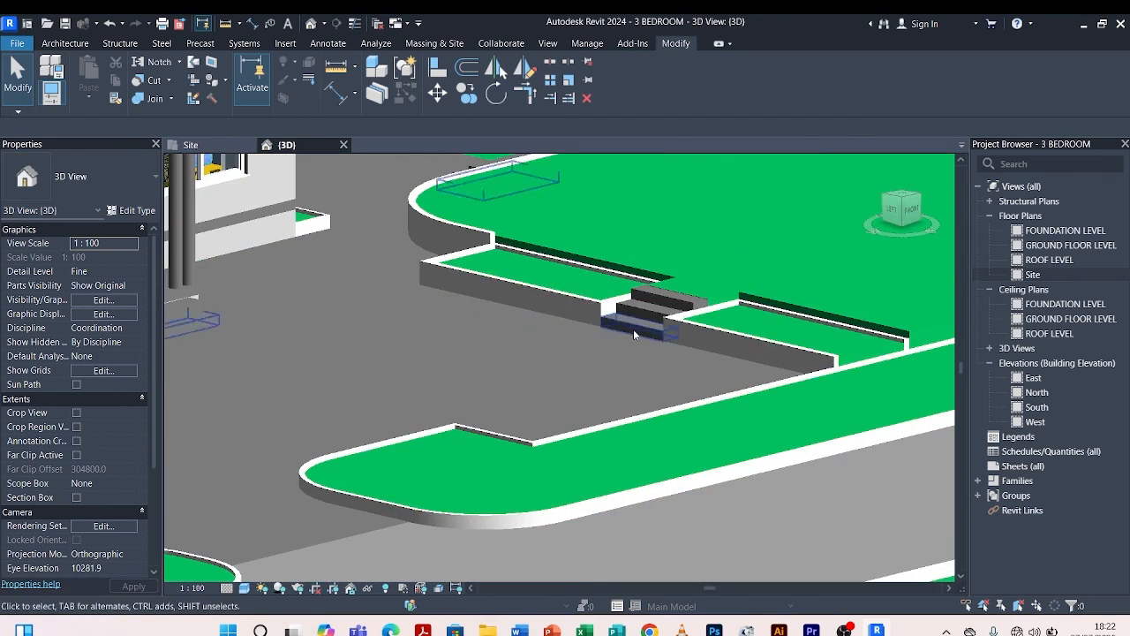
pyautogui.scroll(-4, 721, 237)
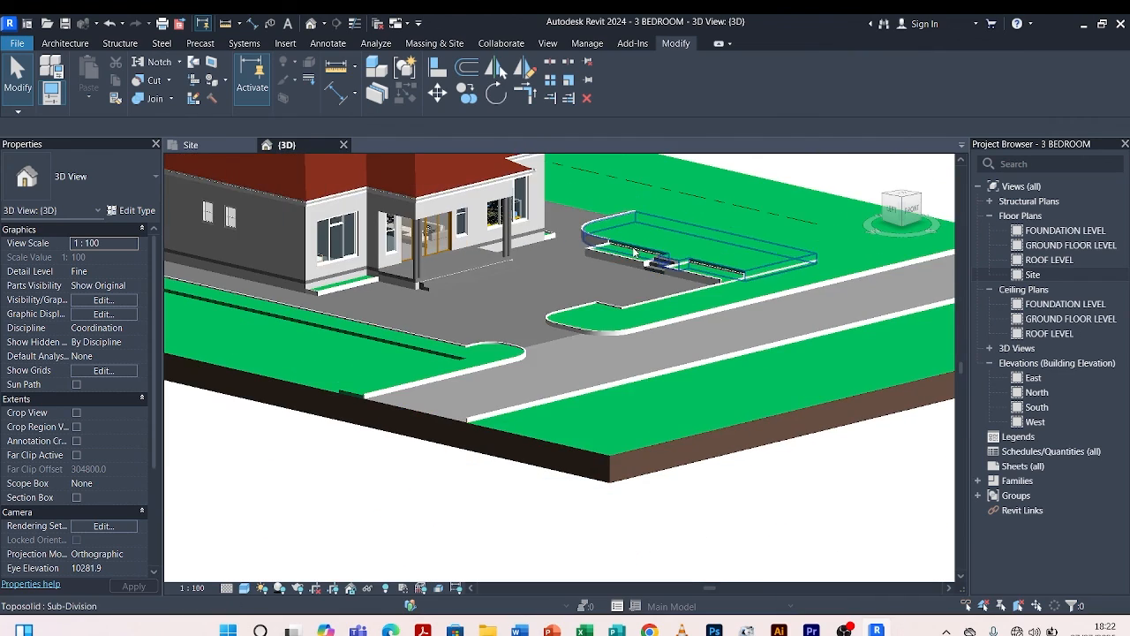
pyautogui.keyDown('shift'); pyautogui.moveTo(634, 249); pyautogui.dragTo(607, 291, button='middle'); pyautogui.keyUp('shift')
pyautogui.scroll(-3, 726, 349)
pyautogui.keyDown('shift'); pyautogui.moveTo(732, 355); pyautogui.dragTo(510, 344, button='middle'); pyautogui.keyUp('shift')
pyautogui.scroll(-2, 535, 407)
pyautogui.scroll(3, 560, 293)
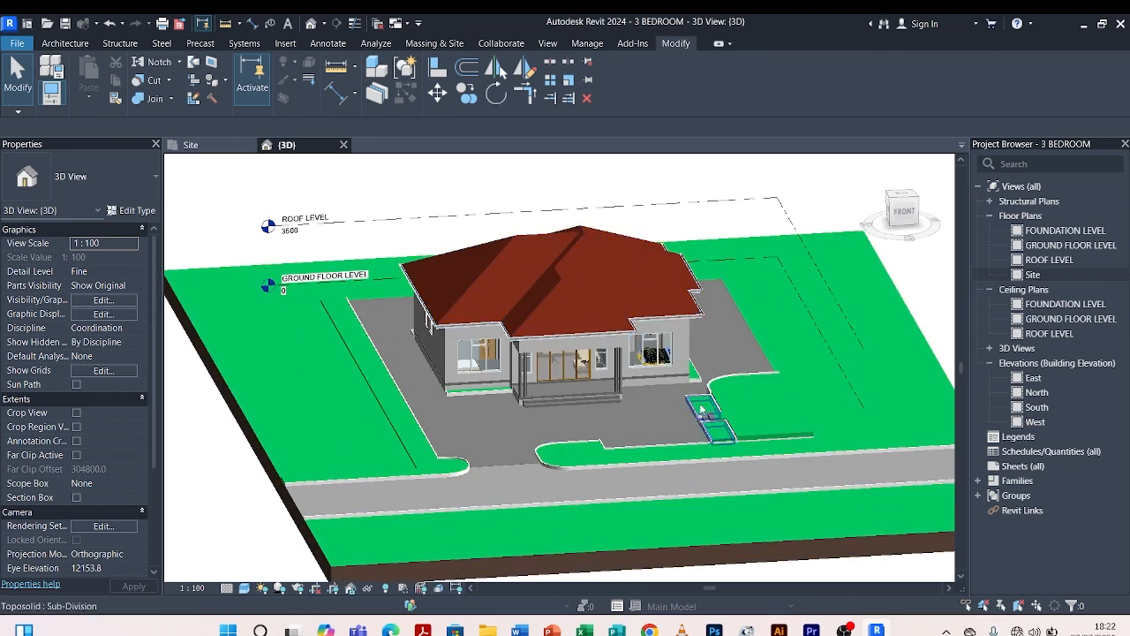
pyautogui.keyDown('shift'); pyautogui.moveTo(706, 413); pyautogui.dragTo(549, 441, button='middle'); pyautogui.keyUp('shift')
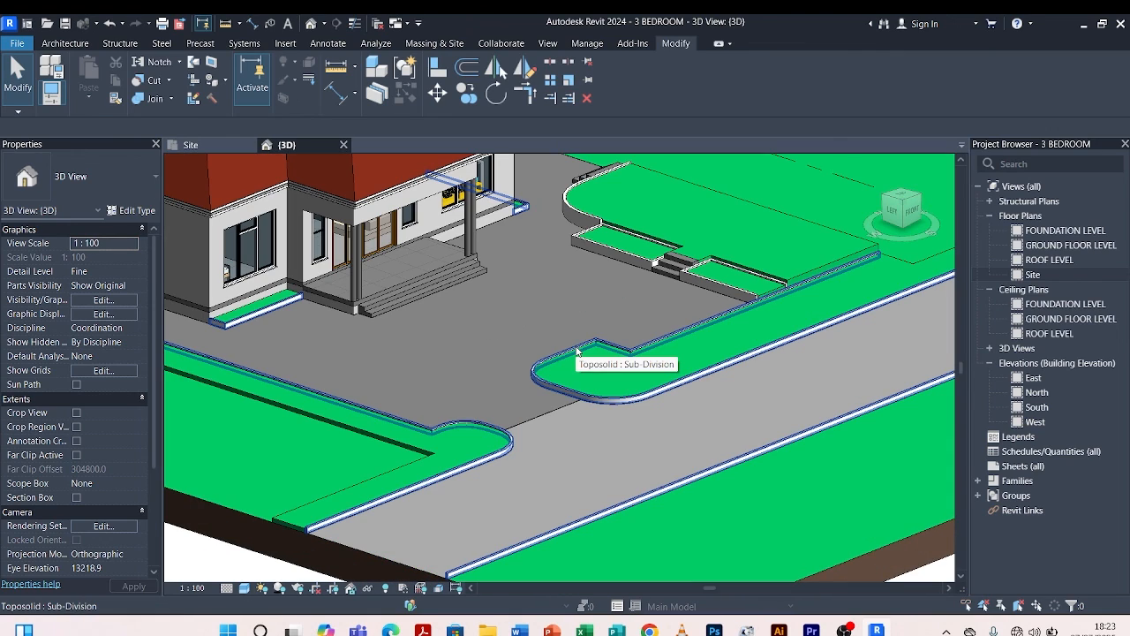
pyautogui.scroll(-2, 578, 352)
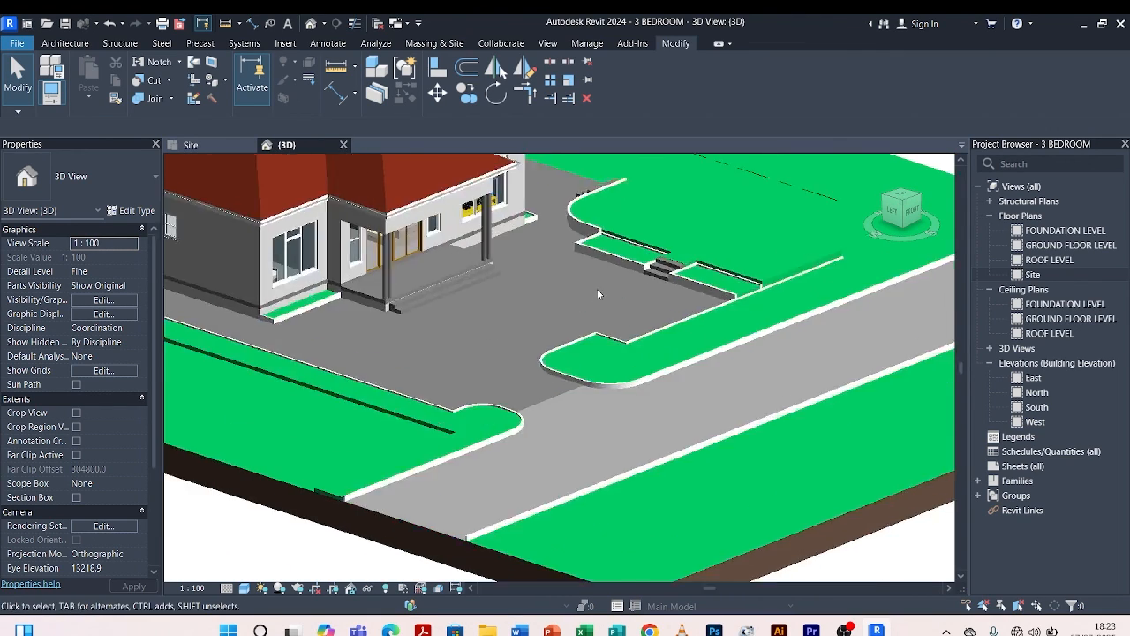
pyautogui.scroll(-2, 597, 289)
pyautogui.keyDown('shift'); pyautogui.moveTo(736, 370); pyautogui.dragTo(607, 381, button='middle'); pyautogui.keyUp('shift')
pyautogui.scroll(4, 606, 382)
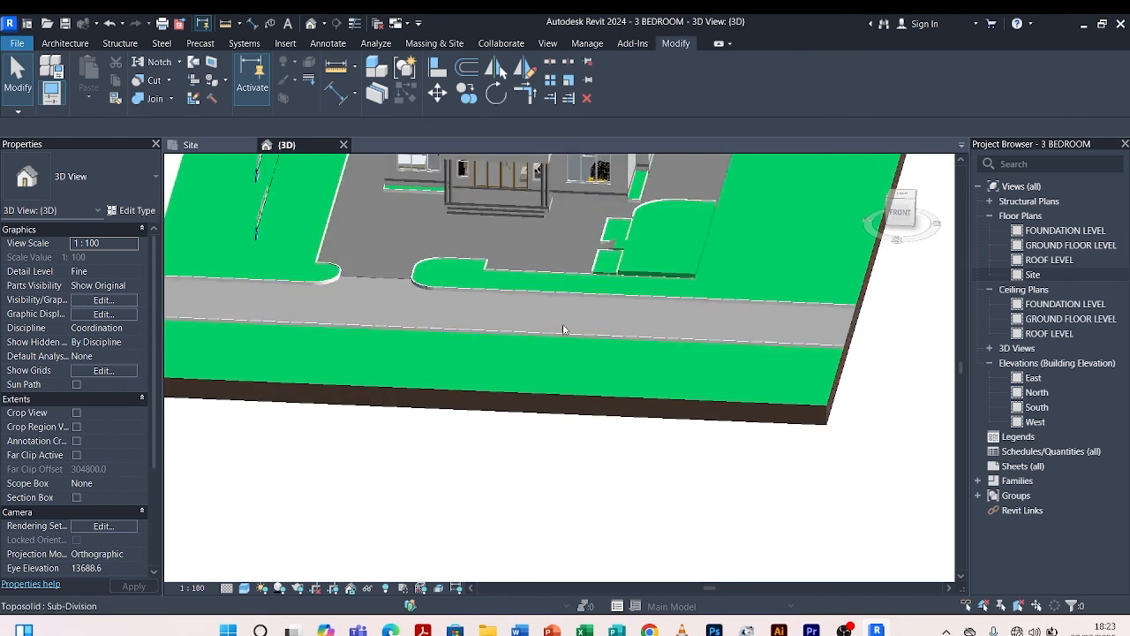
# Select the grass verge sub-division and the kerbs sub-division in turn and examine their extents around the site in 3D.
pyautogui.click(550, 274)
pyautogui.scroll(-5, 569, 367)
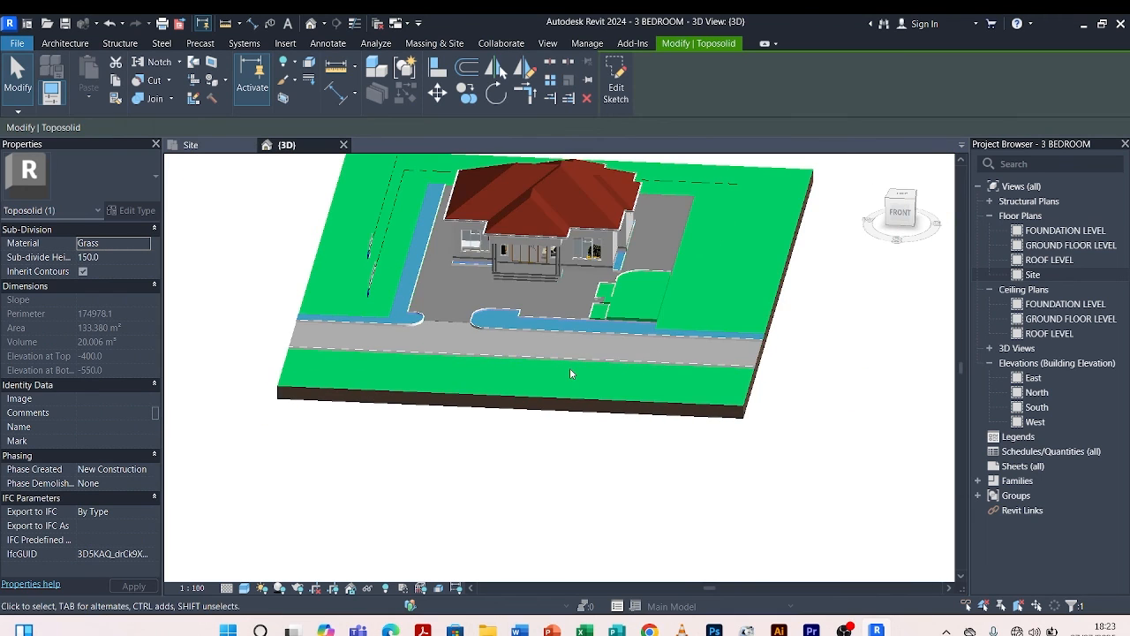
pyautogui.keyDown('shift'); pyautogui.moveTo(569, 368); pyautogui.dragTo(607, 354, button='middle'); pyautogui.keyUp('shift')
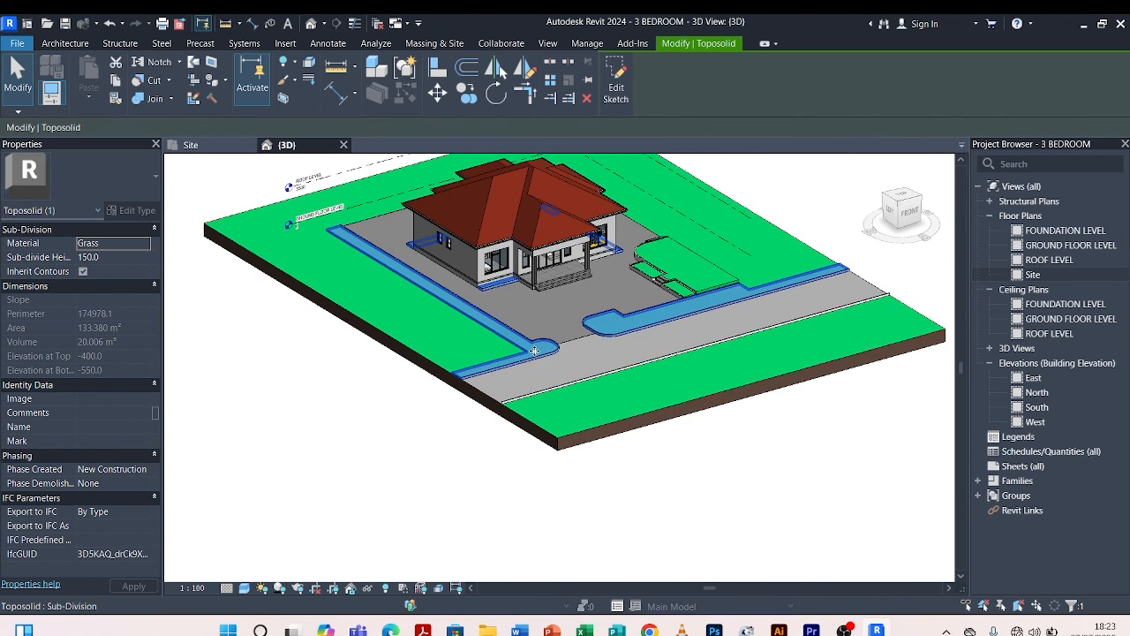
pyautogui.scroll(5, 549, 300)
pyautogui.keyDown('shift'); pyautogui.moveTo(460, 336); pyautogui.dragTo(546, 344, button='middle'); pyautogui.keyUp('shift')
pyautogui.scroll(-3, 538, 345)
pyautogui.click(759, 301)
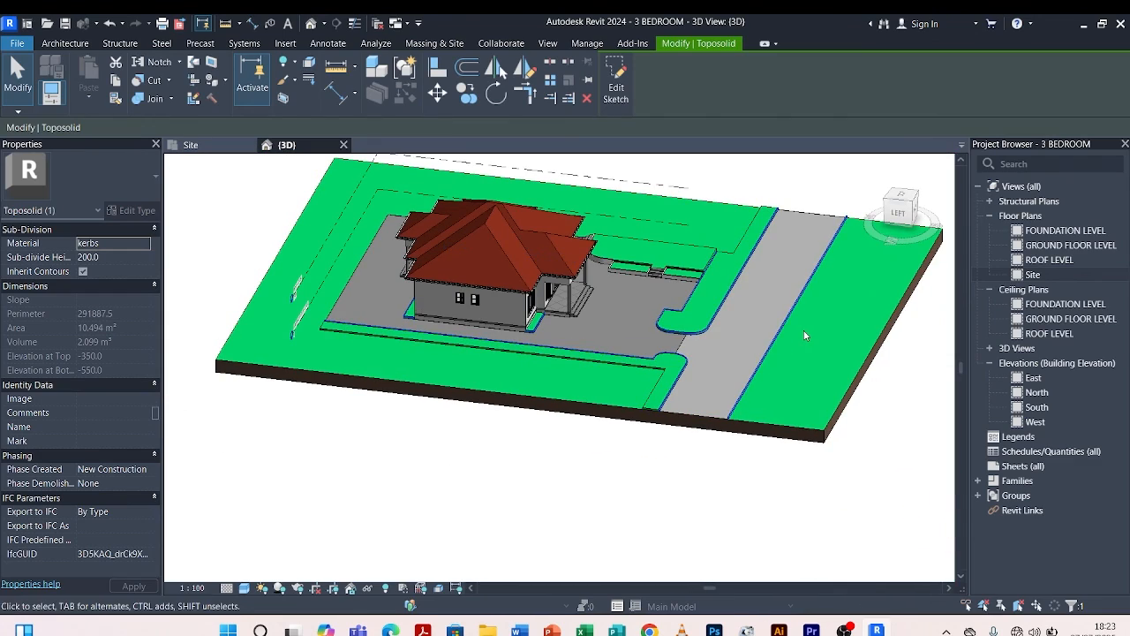
pyautogui.keyDown('shift'); pyautogui.moveTo(760, 300); pyautogui.dragTo(542, 299, button='middle'); pyautogui.keyUp('shift')
pyautogui.scroll(5, 542, 298)
pyautogui.scroll(4, 542, 299)
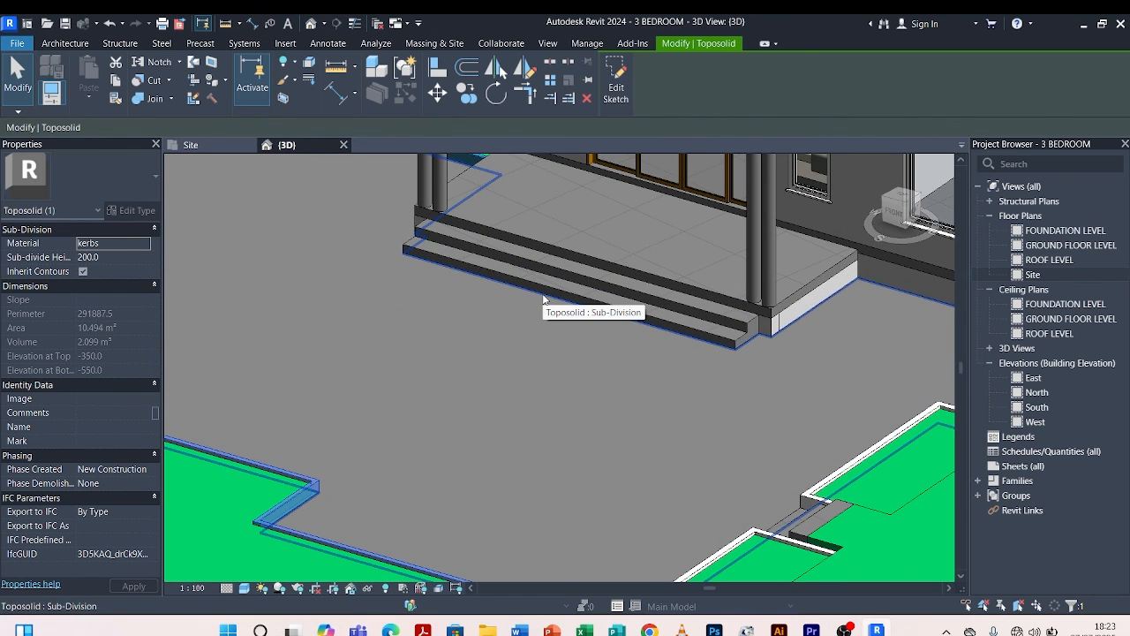
# Select the paved yard sub-division around the house and the asphalt road sub-division in turn to review their extents and properties.
pyautogui.click(543, 298)
pyautogui.scroll(-8, 542, 298)
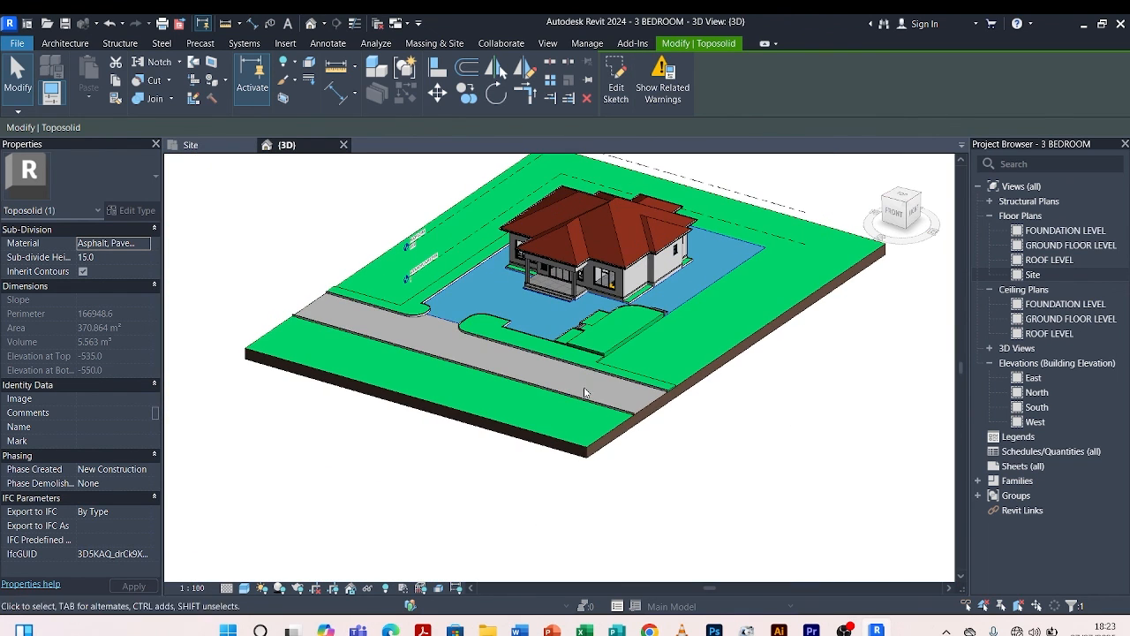
pyautogui.click(661, 408)
pyautogui.scroll(5, 660, 408)
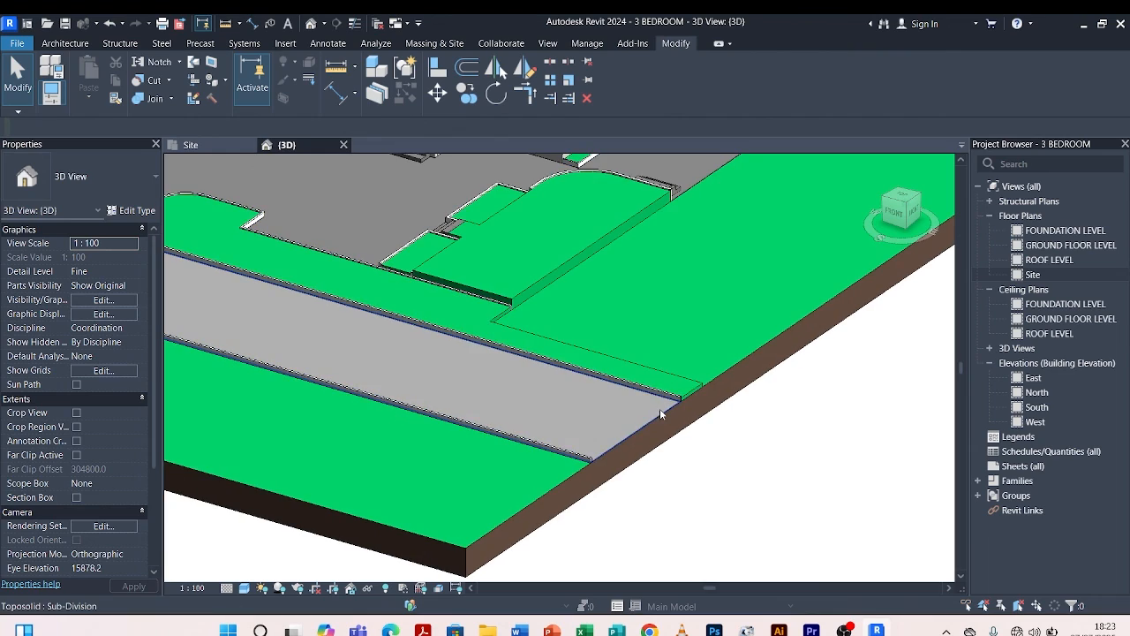
pyautogui.click(659, 408)
pyautogui.scroll(-5, 660, 408)
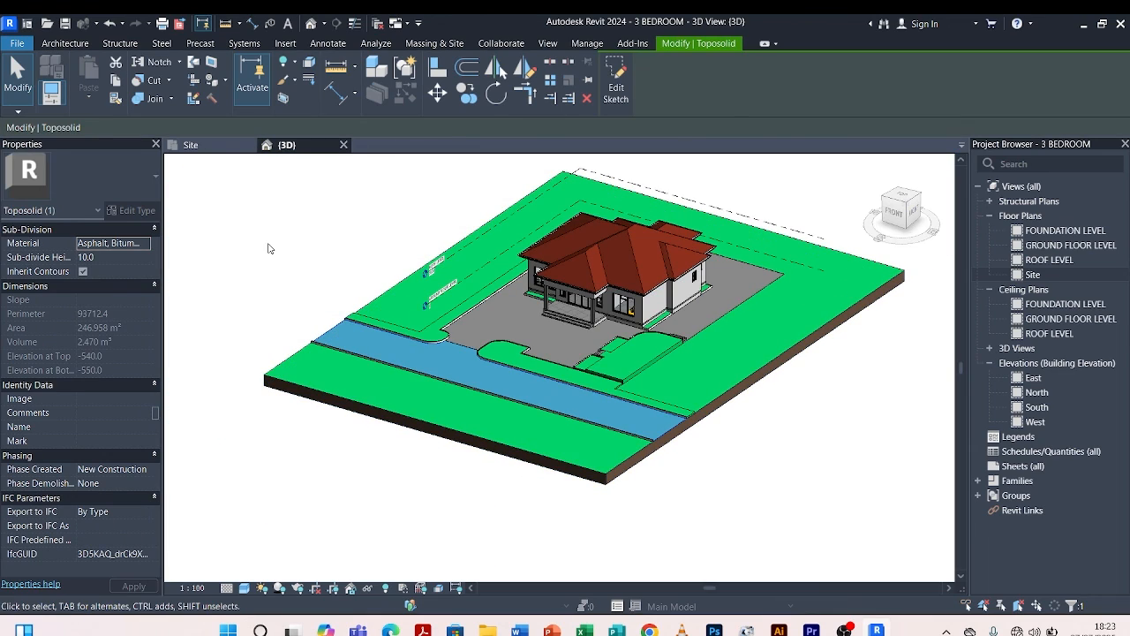
# Clear the selection and examine the house, paving, beds, steps and road together from the front in 3D.
pyautogui.click(335, 248)
pyautogui.scroll(5, 335, 247)
pyautogui.keyDown('shift'); pyautogui.moveTo(366, 314); pyautogui.dragTo(460, 325, button='middle'); pyautogui.keyUp('shift')
pyautogui.scroll(-3, 463, 320)
pyautogui.scroll(4, 614, 387)
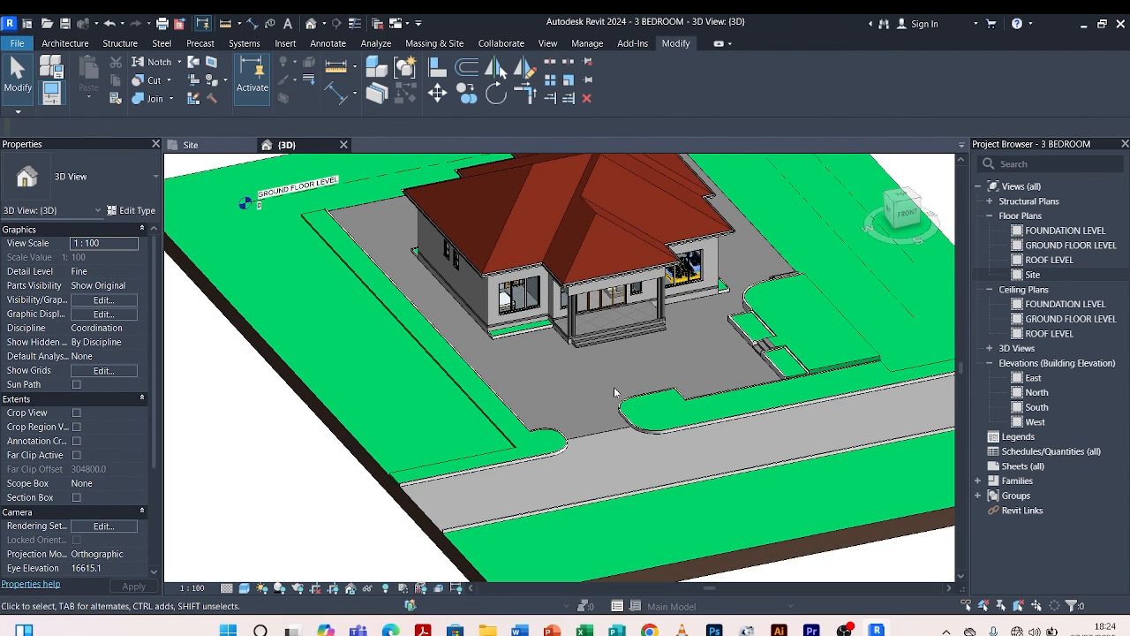
pyautogui.scroll(-5, 613, 387)
pyautogui.scroll(6, 653, 343)
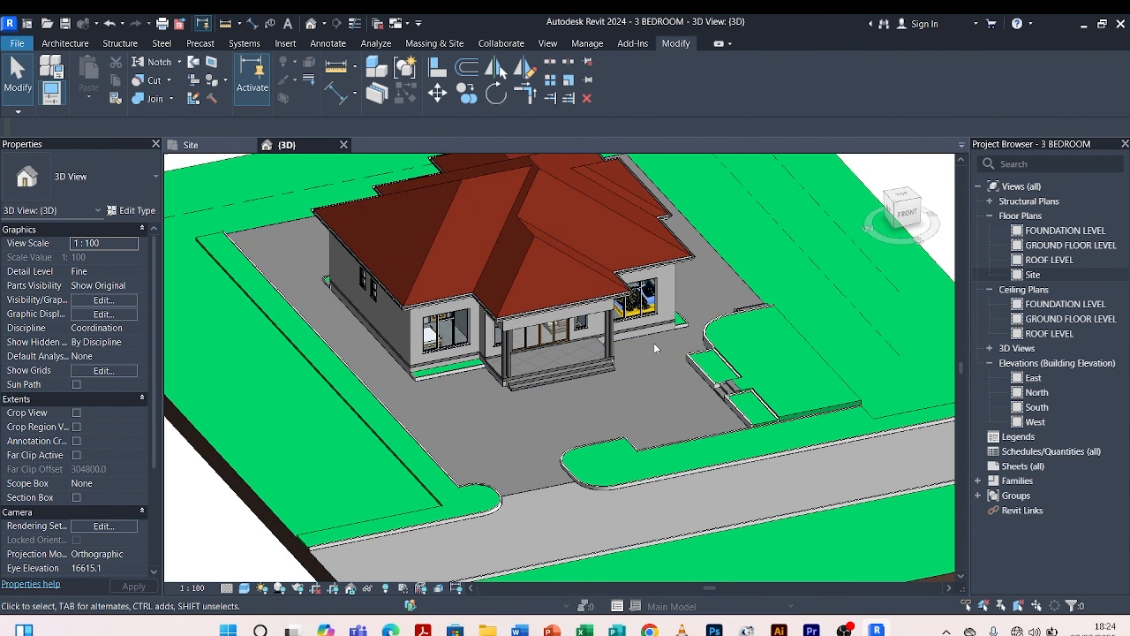